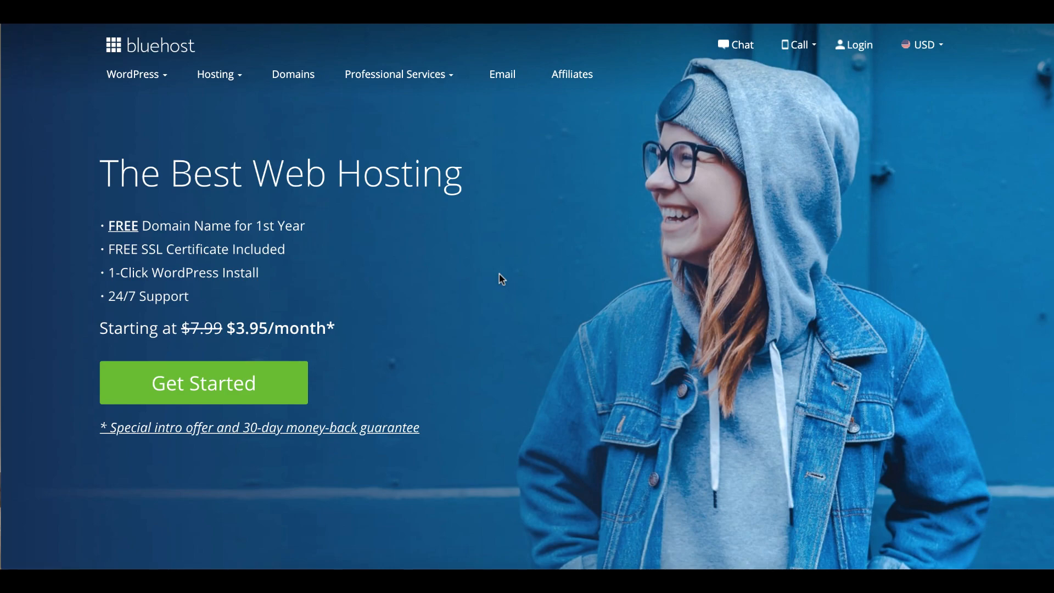
Start a Bluehost hosting signup and select the Basic plan to reach domain setup.
left_click(1026, 92)
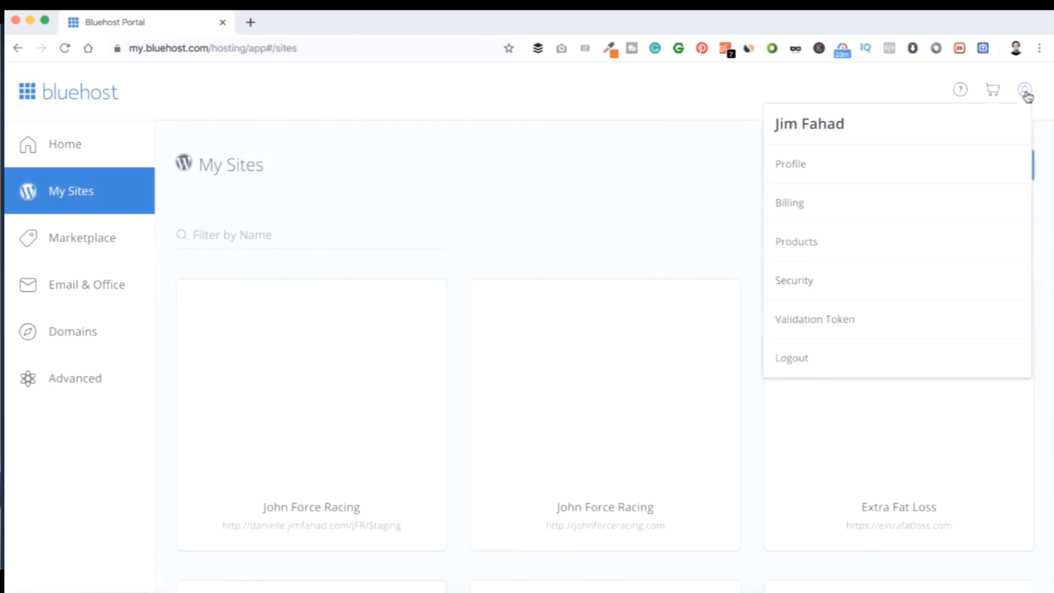
left_click(1026, 94)
scroll(729, 318, "down", 10)
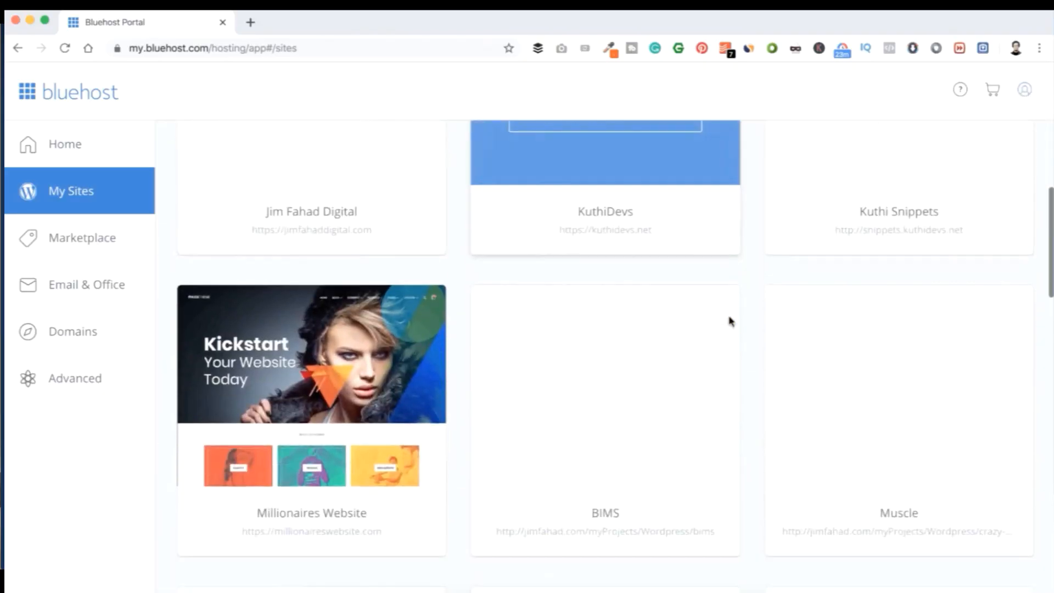
scroll(729, 321, "down", 17)
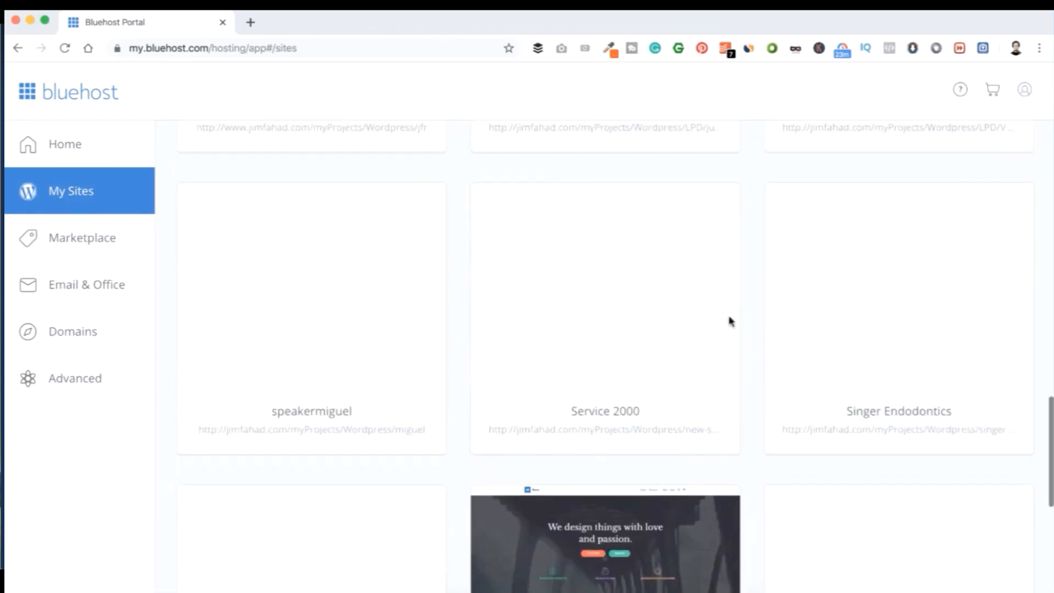
scroll(729, 321, "up", 20)
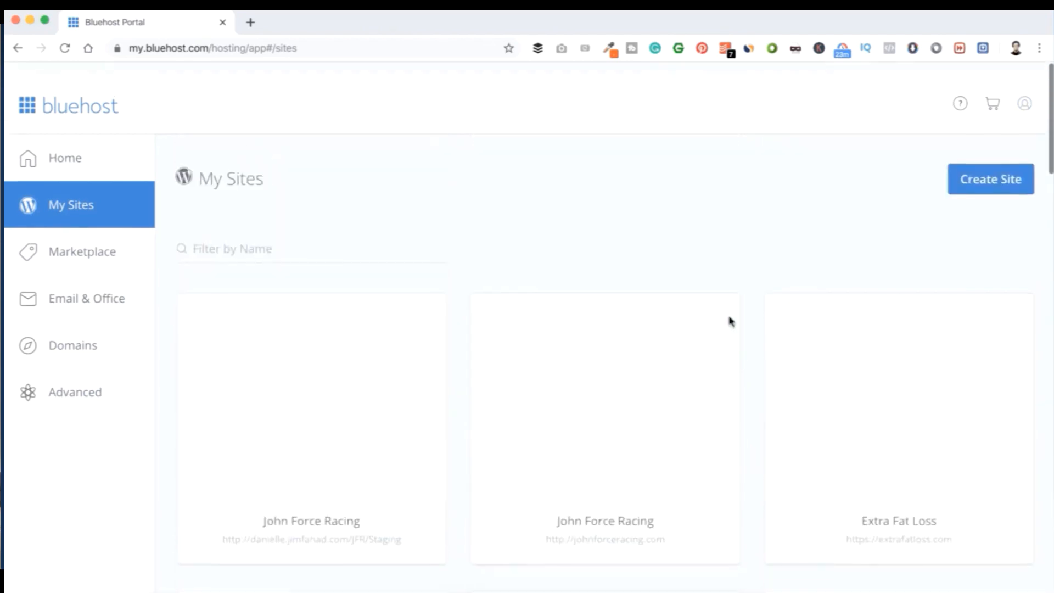
scroll(729, 321, "down", 20)
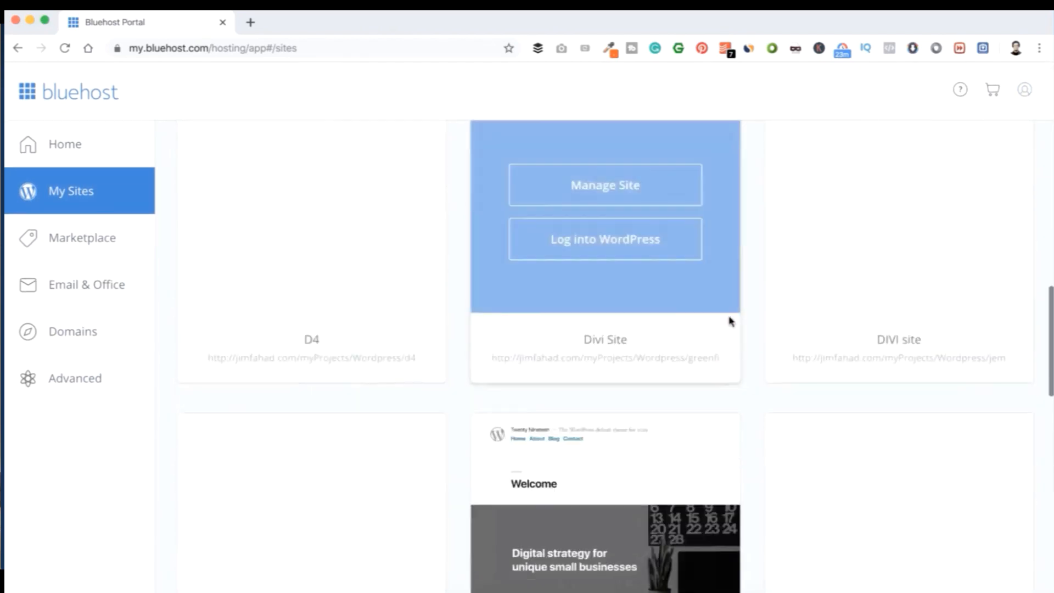
scroll(730, 321, "down", 12)
scroll(730, 321, "up", 12)
scroll(730, 321, "down", 12)
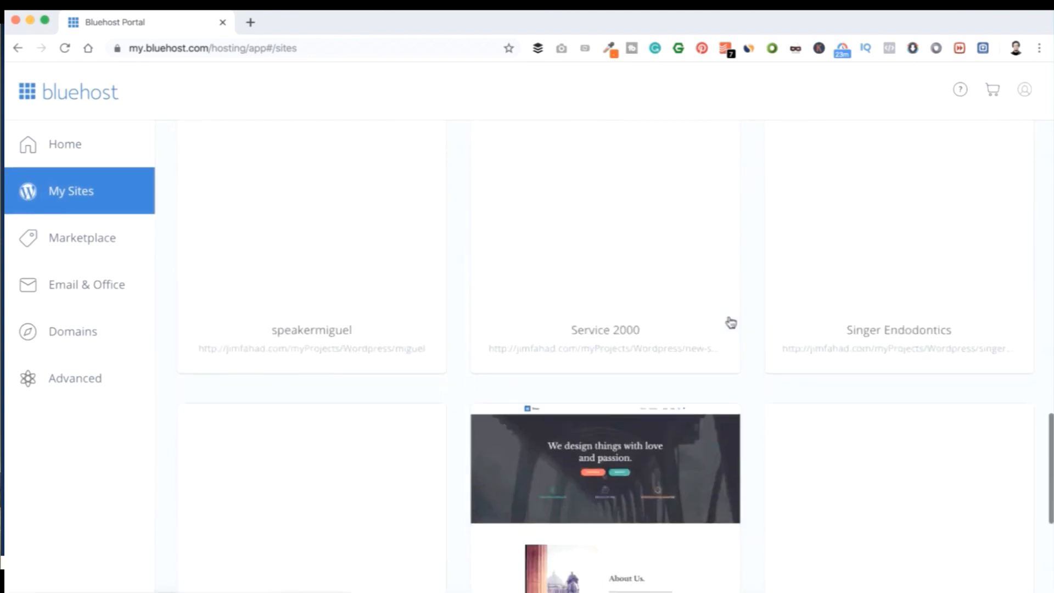
scroll(730, 322, "down", 14)
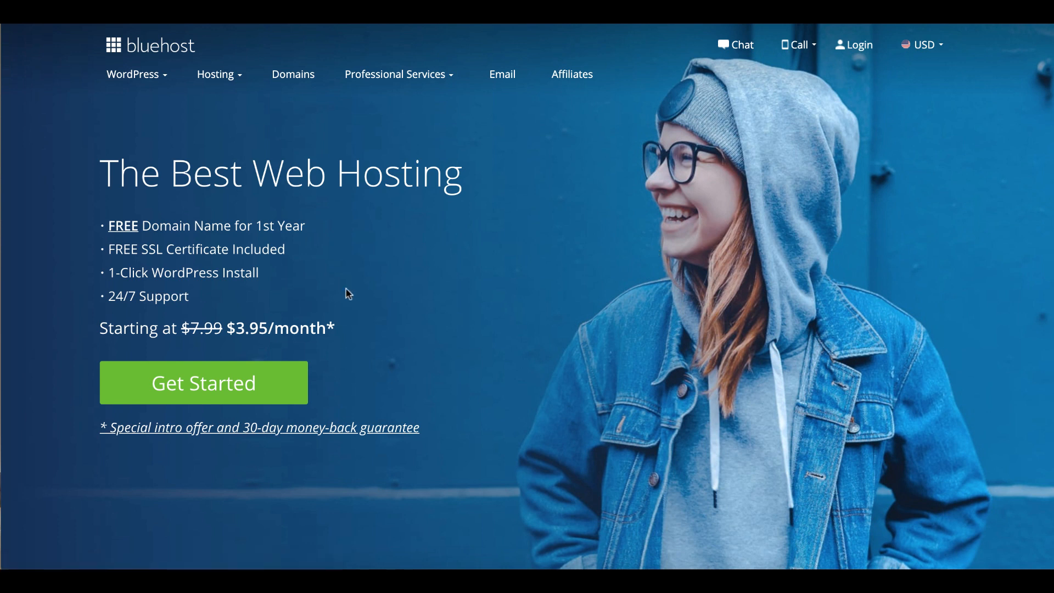
left_click(262, 380)
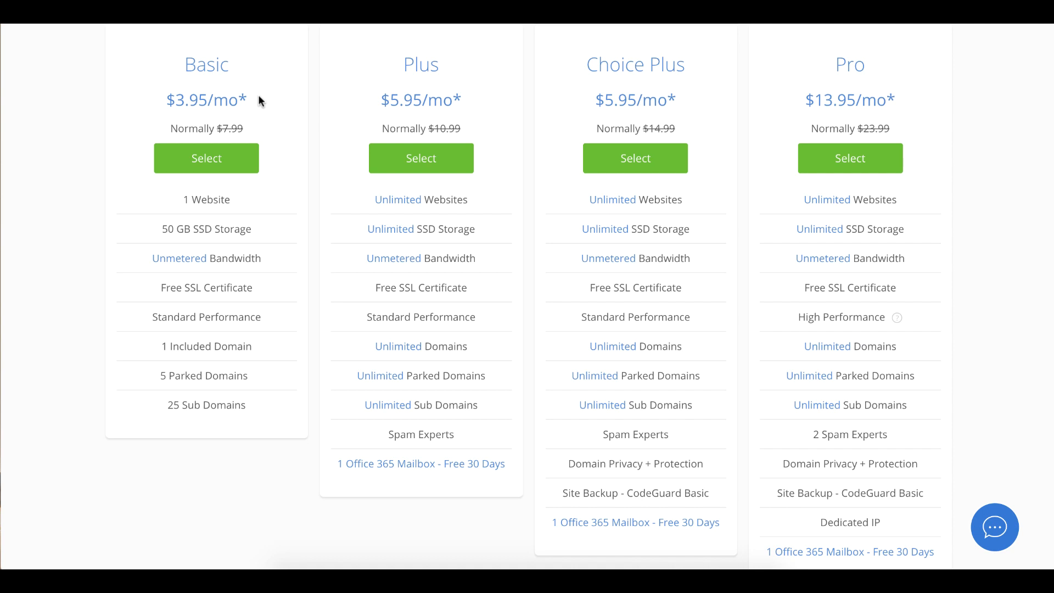
left_click(220, 160)
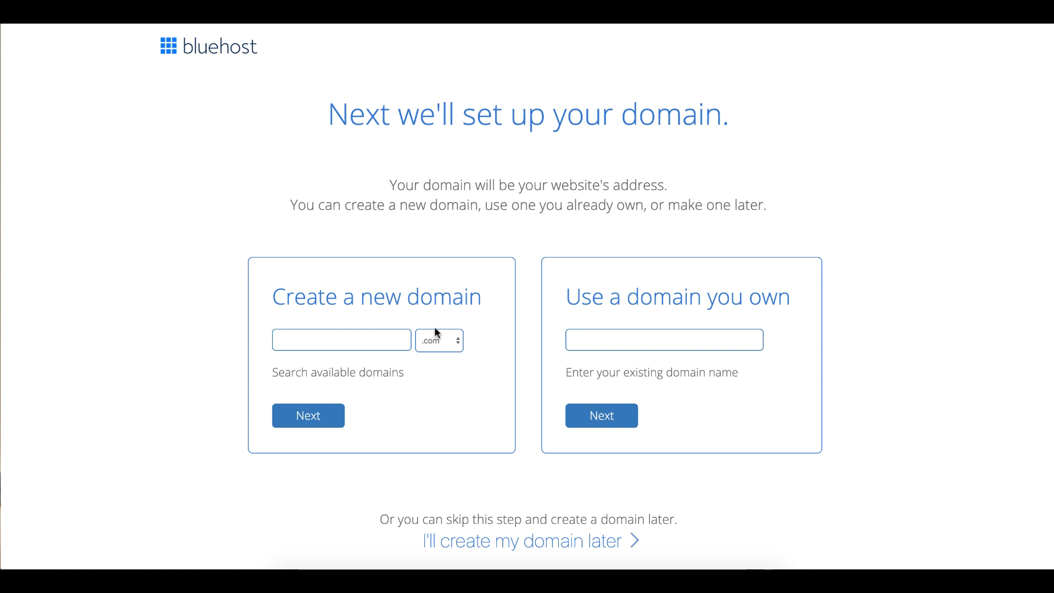
Try registering apple.com as a new domain and check its availability.
left_click(339, 338)
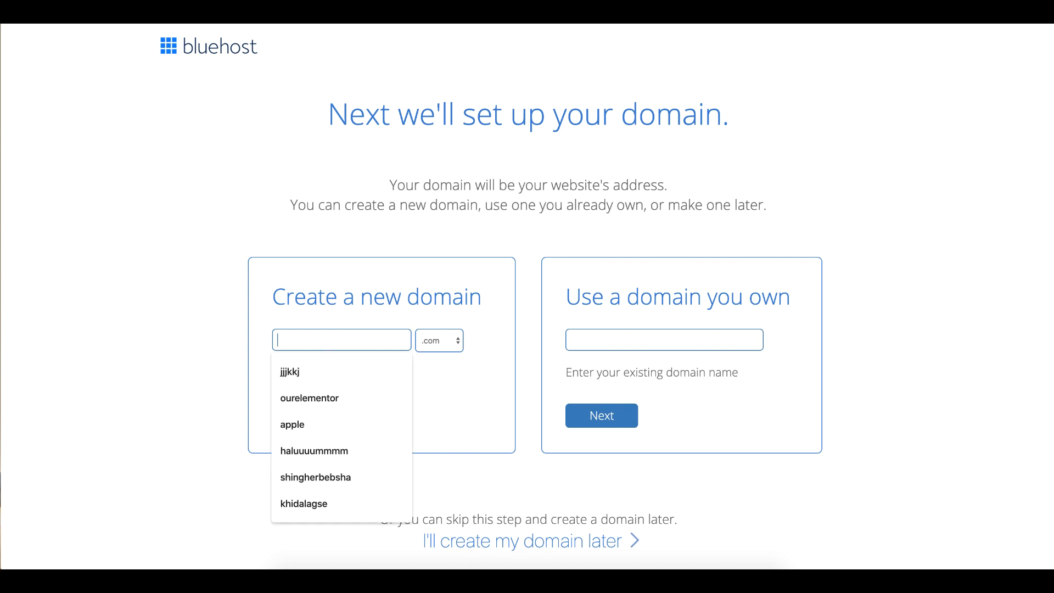
type("apple")
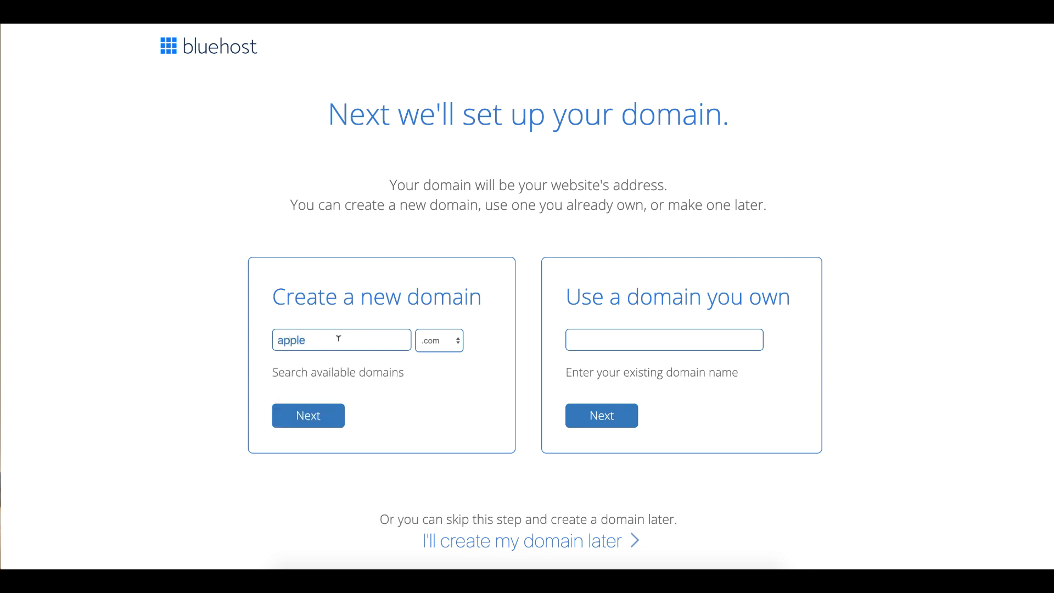
left_click(319, 424)
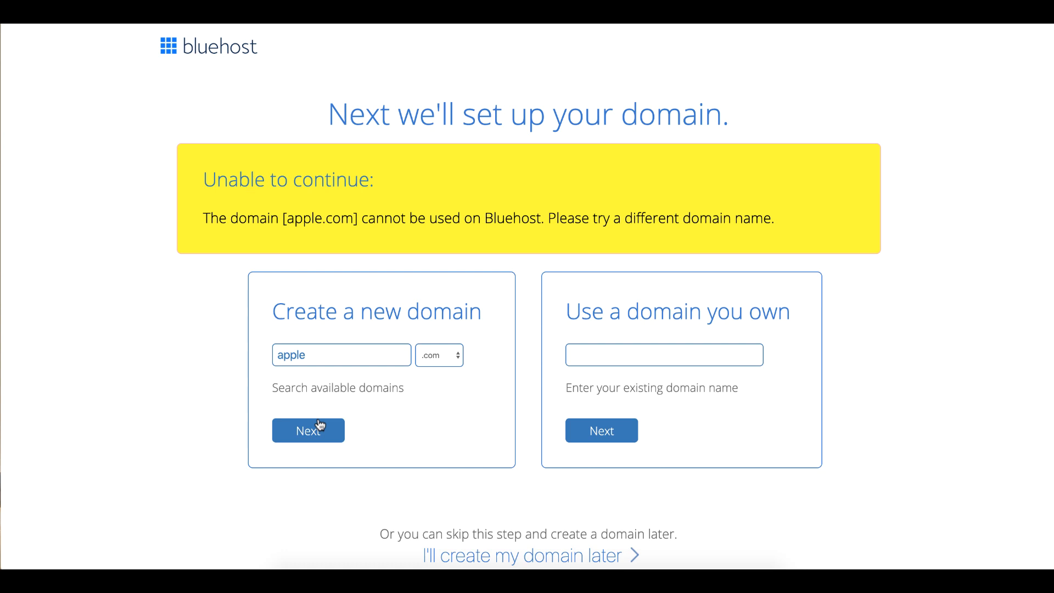
Replace the rejected name with ourelementor, keep .com, and continue.
double_click(273, 354)
left_click(437, 356)
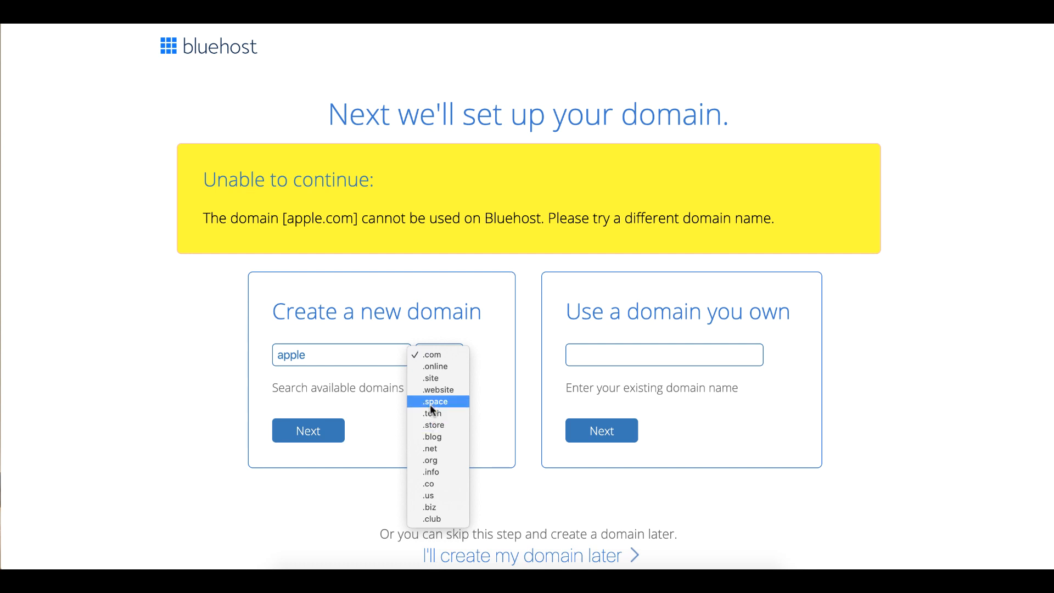
left_click(436, 358)
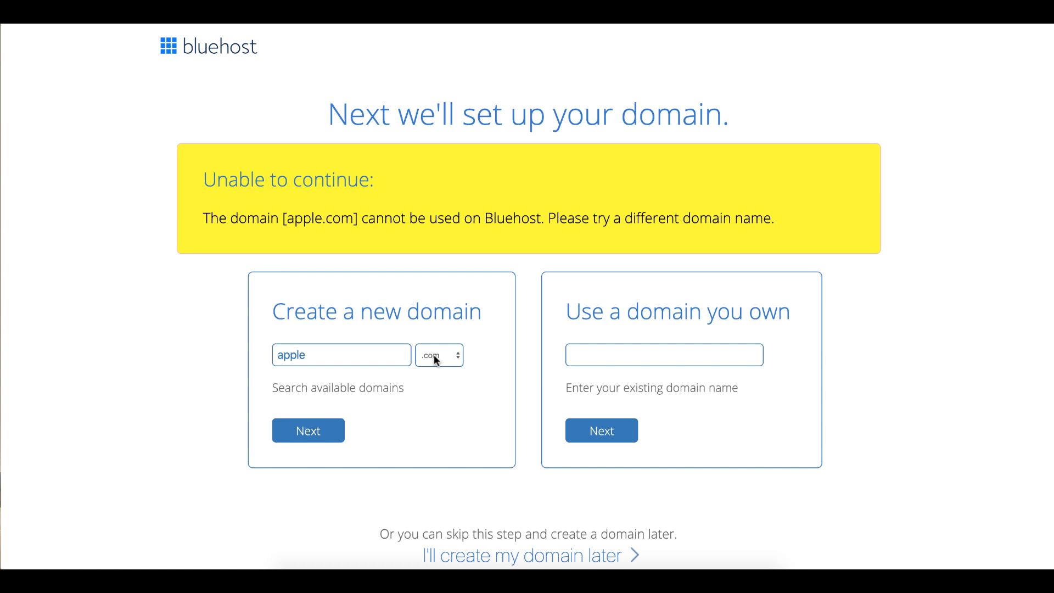
double_click(328, 354)
type("our")
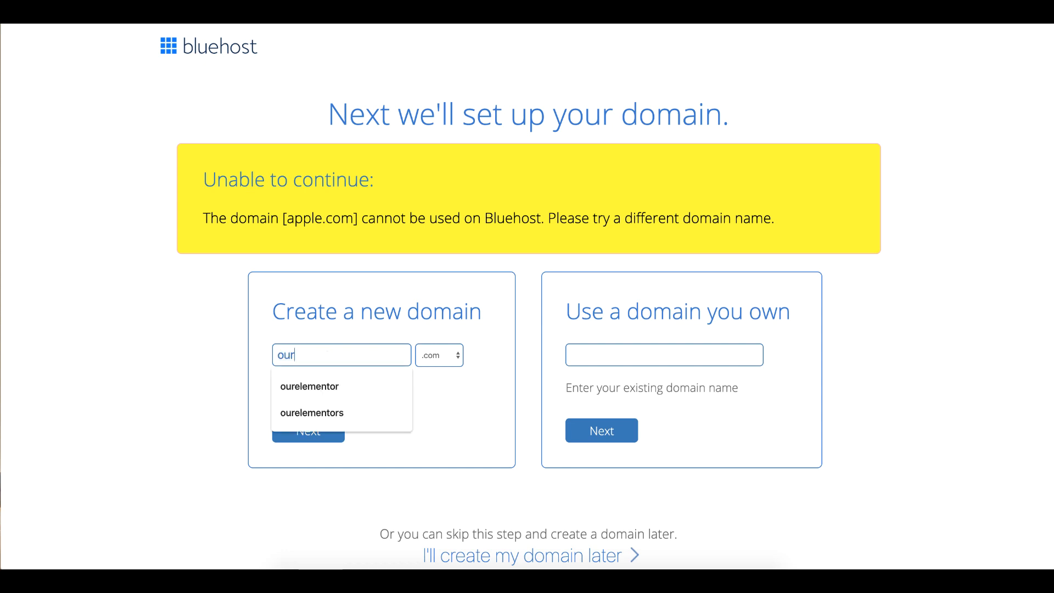
type("elementor")
left_click(247, 387)
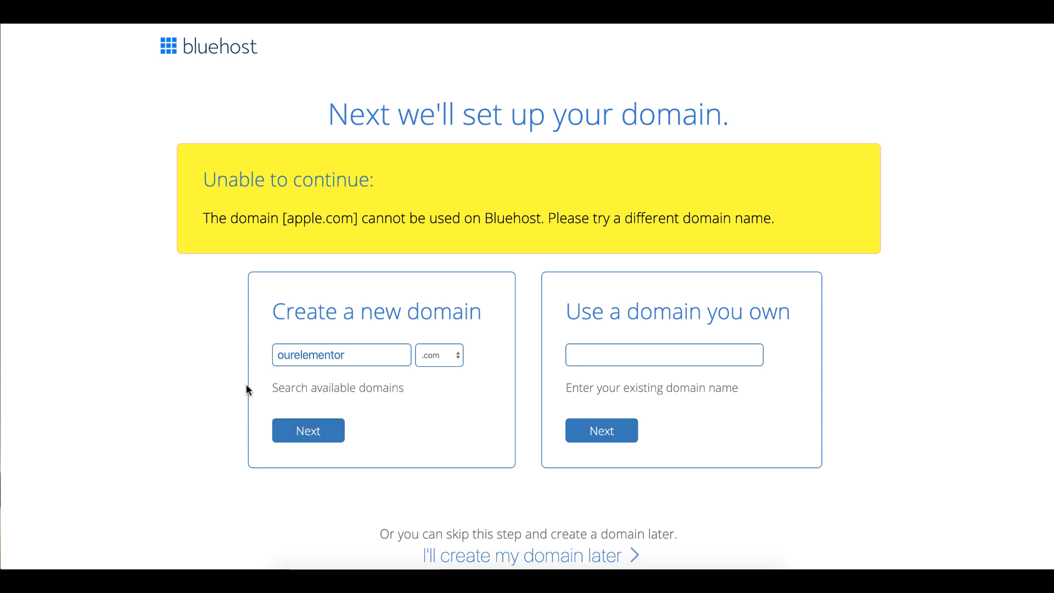
left_click(311, 429)
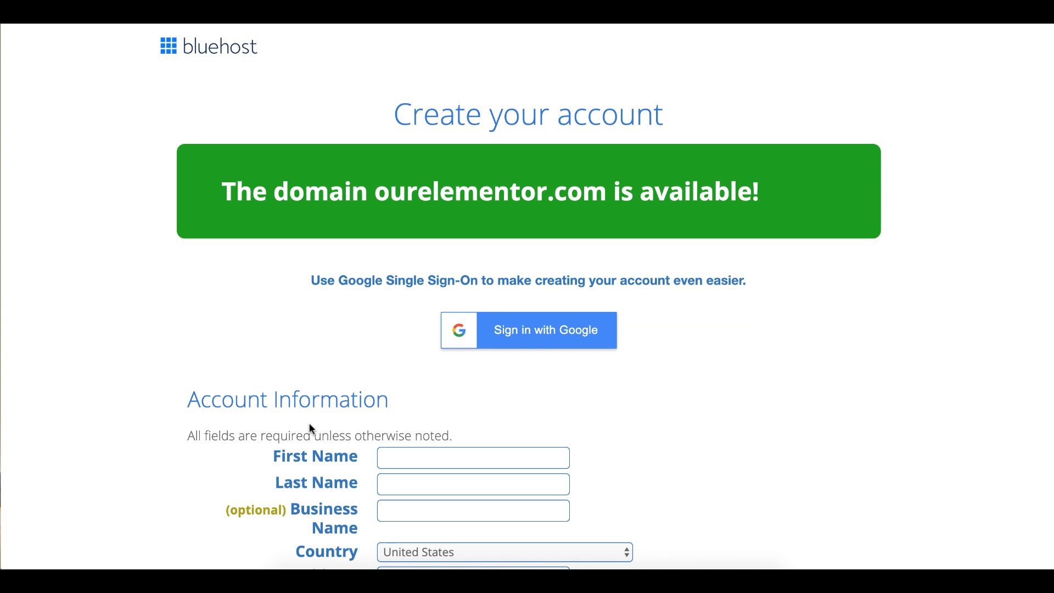
Fill in the owner's first name, last name and business name.
scroll(311, 430, "down", 4)
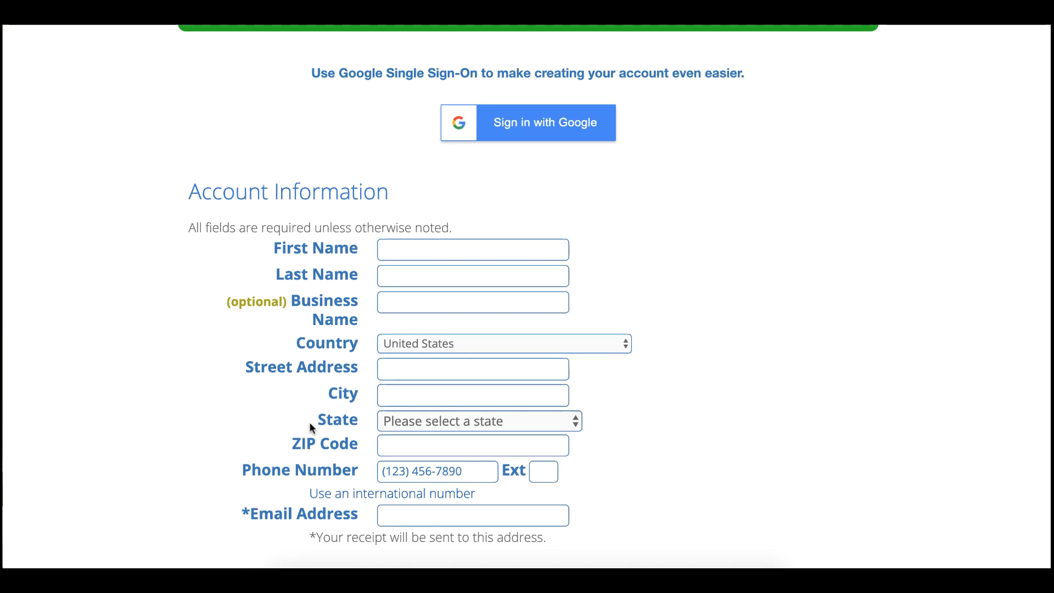
left_click(423, 250)
key("Tab")
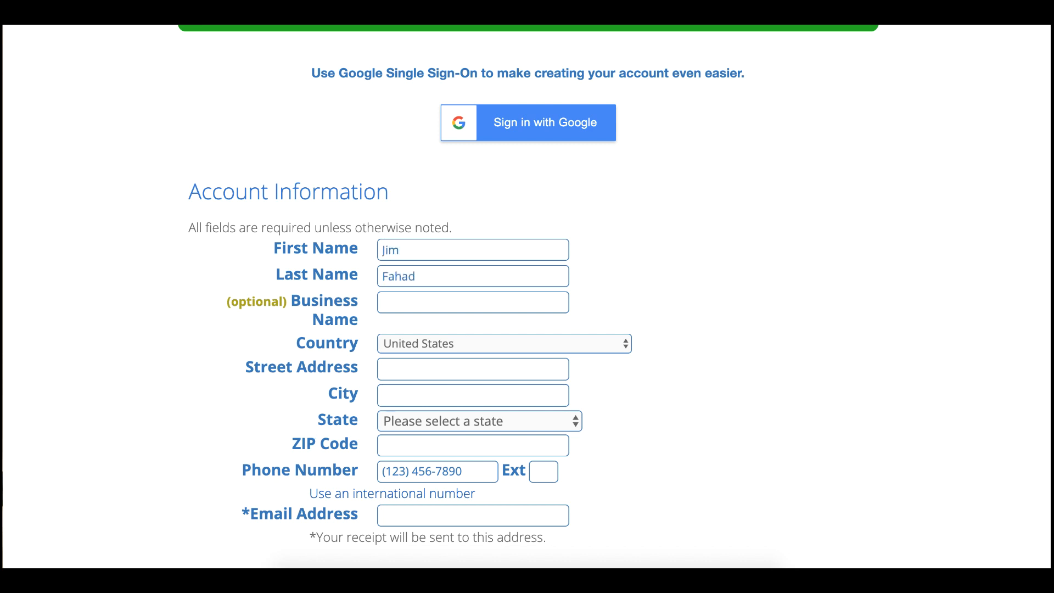
key("Tab")
Set the country to Bangladesh and autofill the address, phone and e-mail details.
left_click(431, 344)
left_click(432, 322)
left_click(452, 491)
left_click(450, 433)
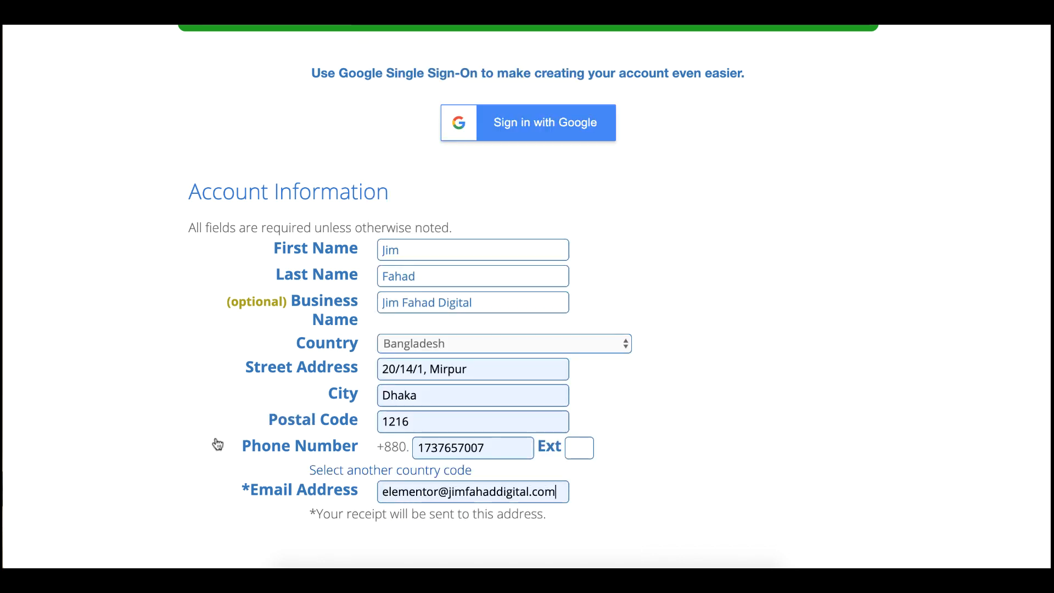
left_click(491, 300)
left_click_drag(491, 299, 374, 300)
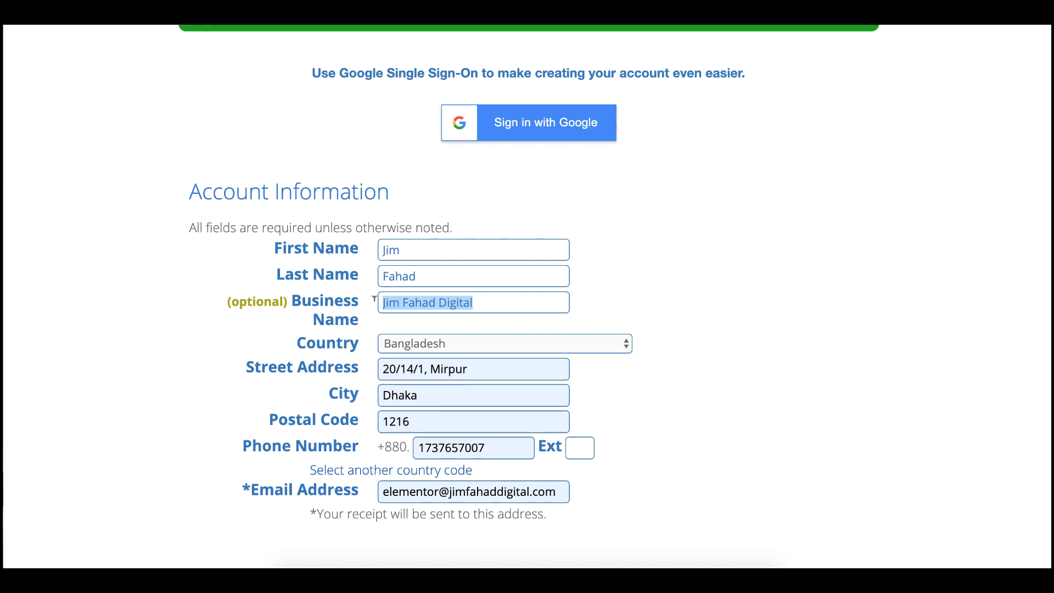
left_click(461, 301)
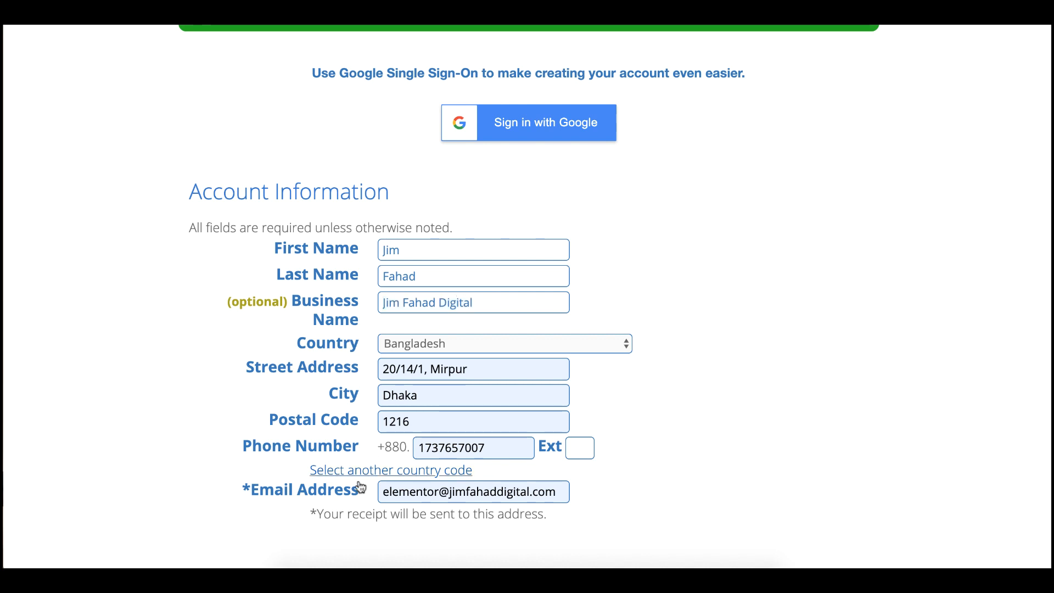
left_click_drag(466, 492, 379, 493)
left_click(402, 490)
scroll(623, 487, "down", 5)
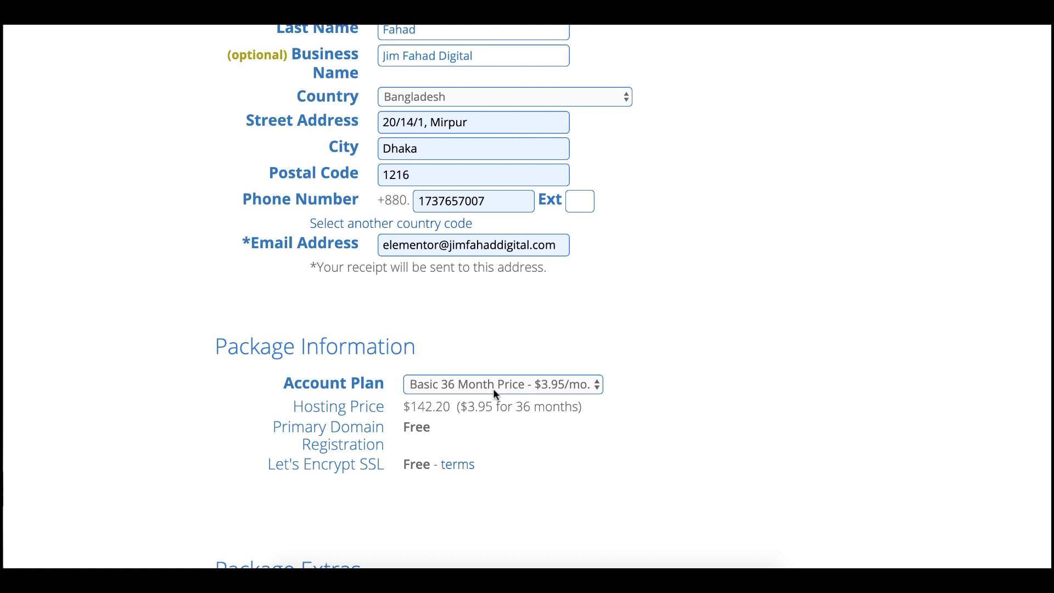
Switch the account plan to Basic 12 Month at $5.95/mo.
left_click(511, 387)
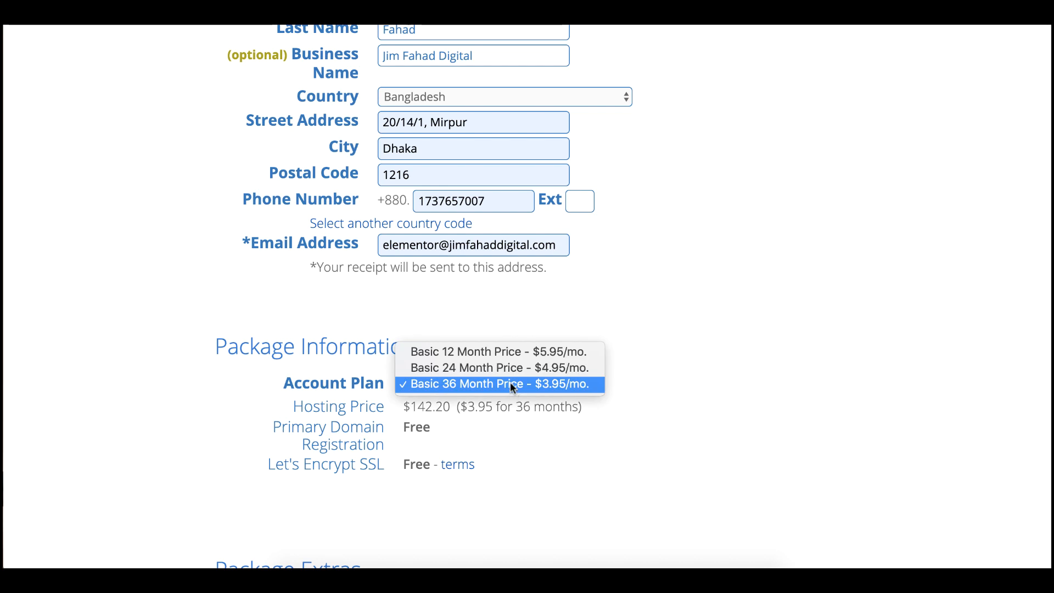
left_click(510, 352)
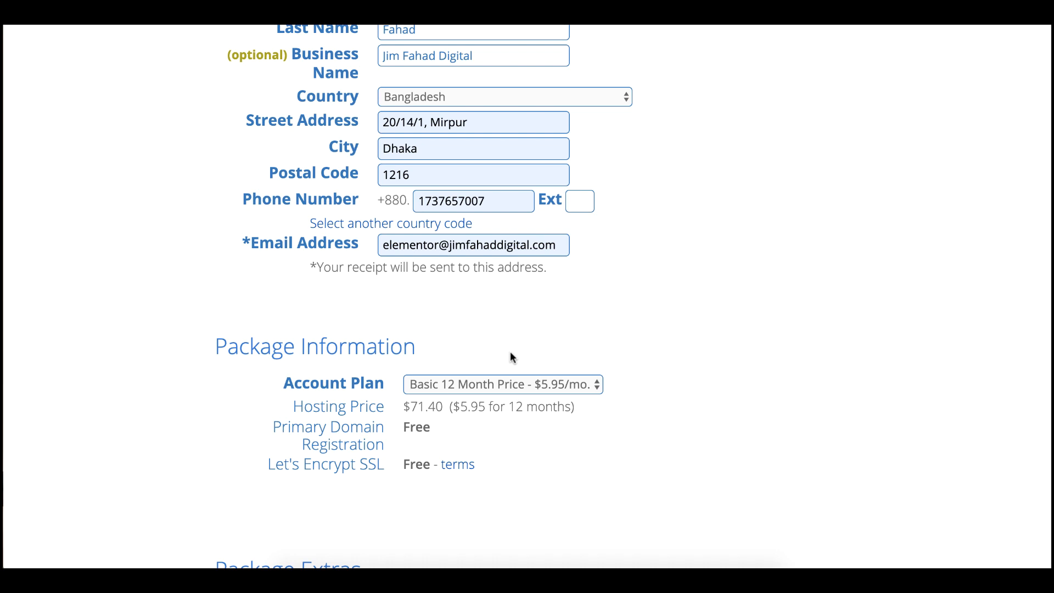
scroll(511, 354, "down", 3)
scroll(510, 357, "down", 3)
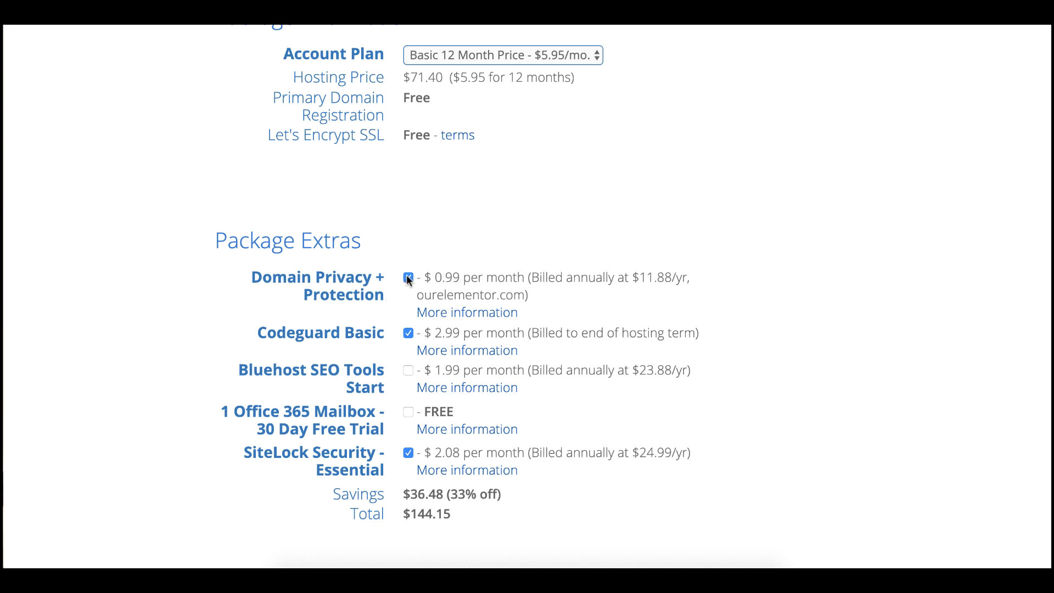
Remove Domain Privacy + Protection, Codeguard Basic and SiteLock Security, bringing the total to $71.40.
left_click(409, 279)
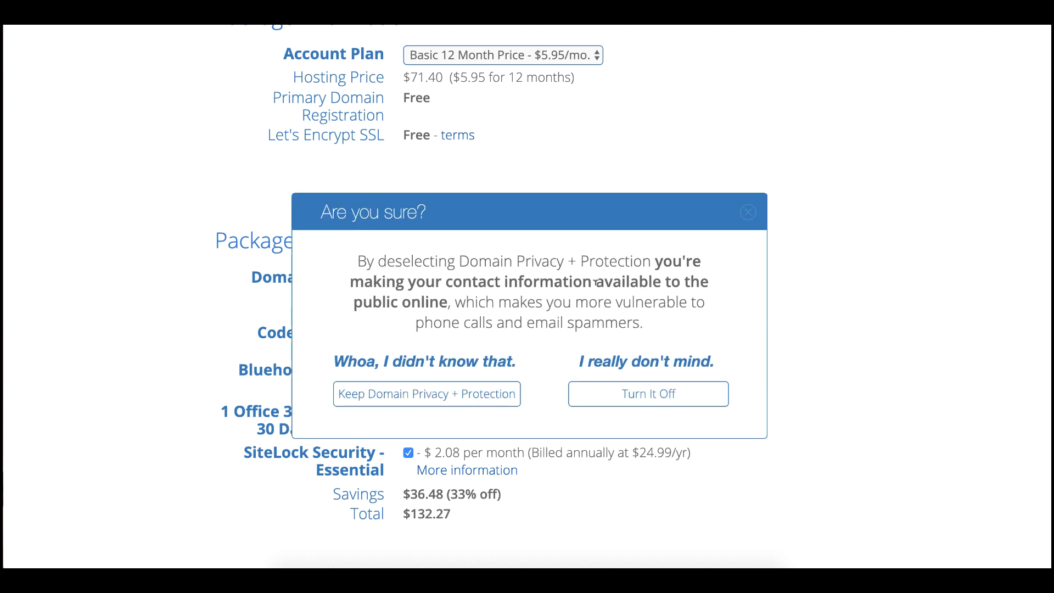
left_click(626, 396)
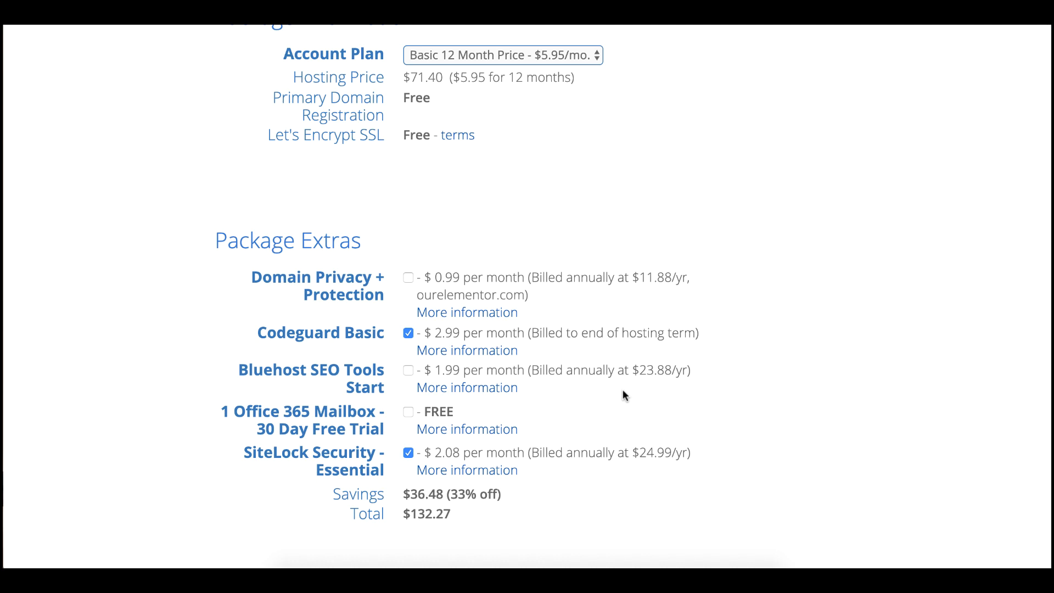
left_click(408, 335)
left_click(407, 453)
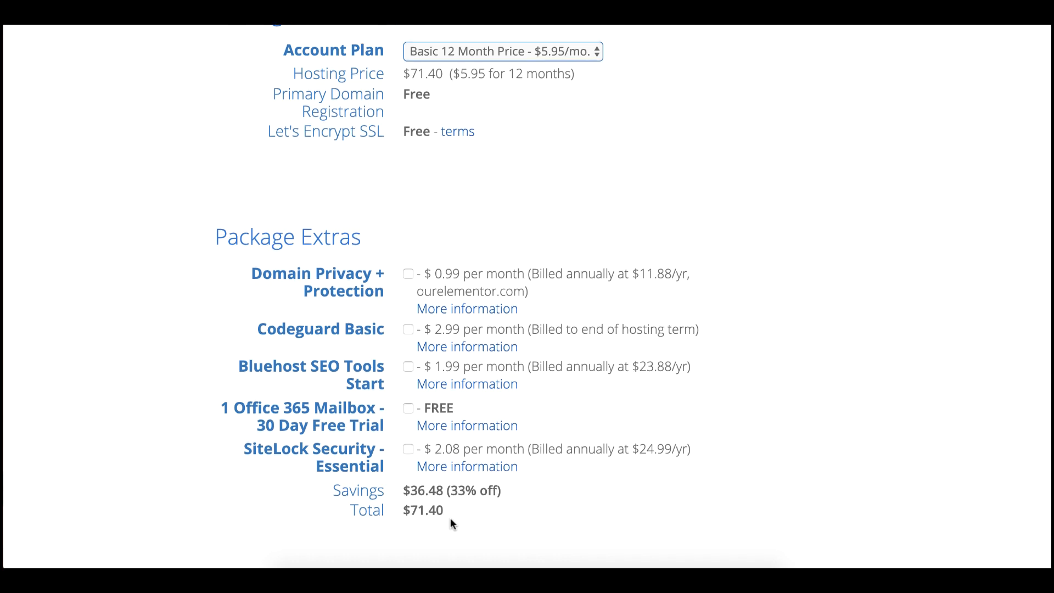
scroll(450, 518, "down", 8)
scroll(450, 516, "down", 2)
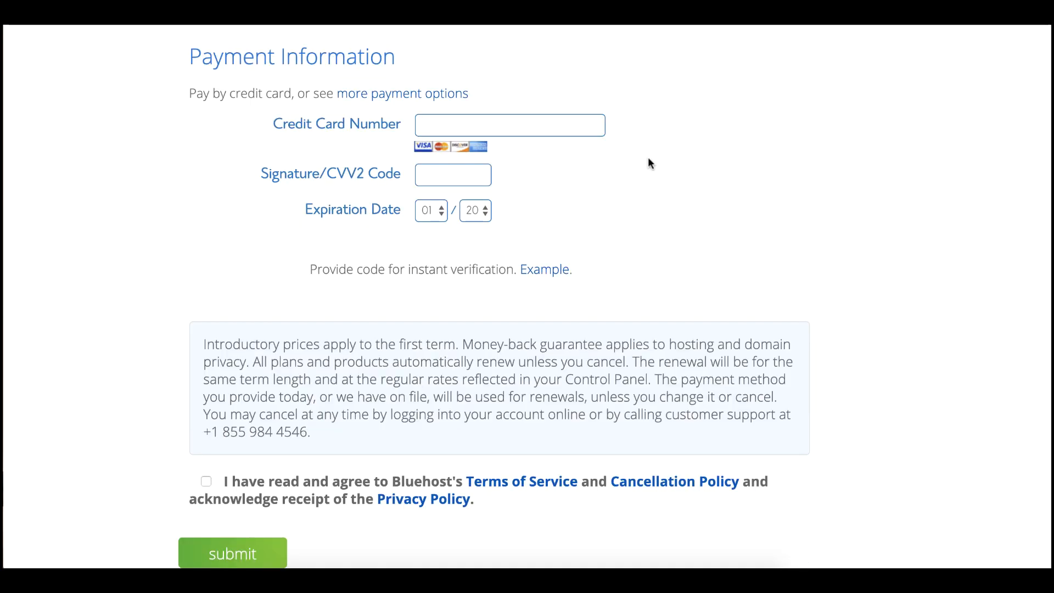
Autofill the saved payment card, accept the terms of service, and submit the order.
left_click(554, 125)
left_click(544, 162)
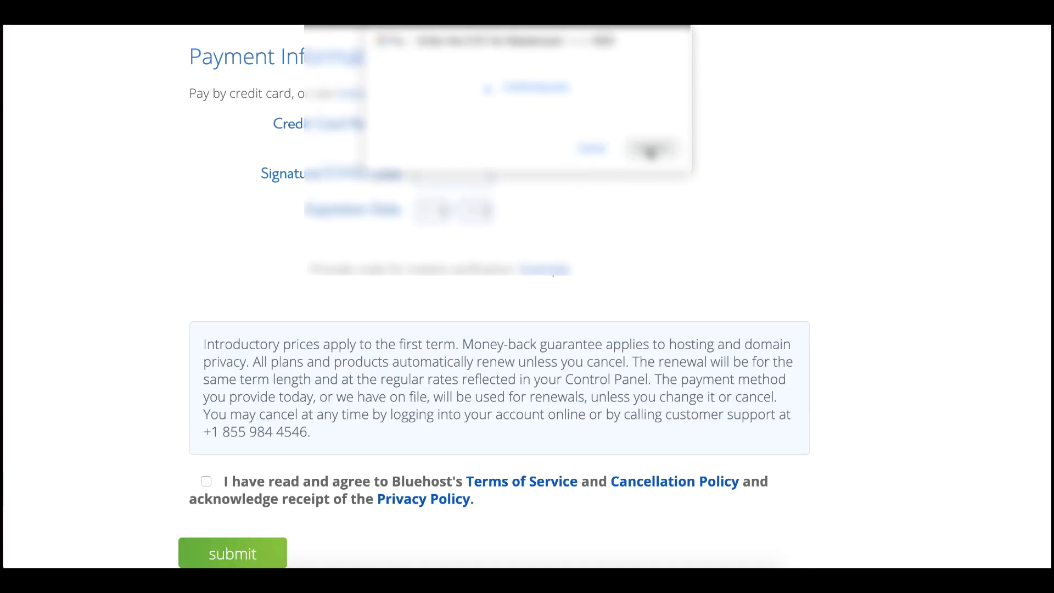
left_click(207, 481)
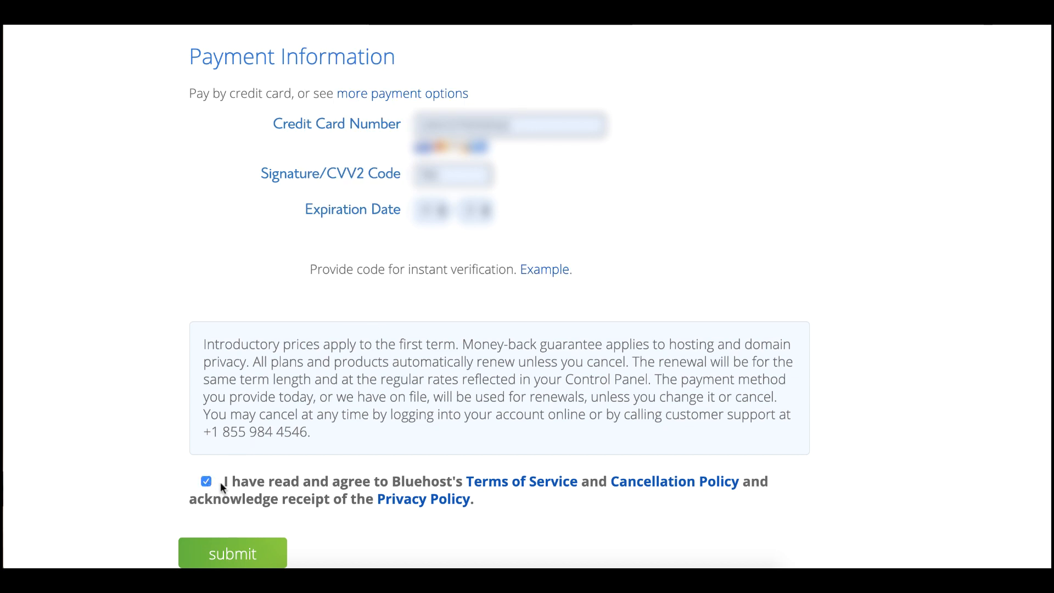
left_click(253, 549)
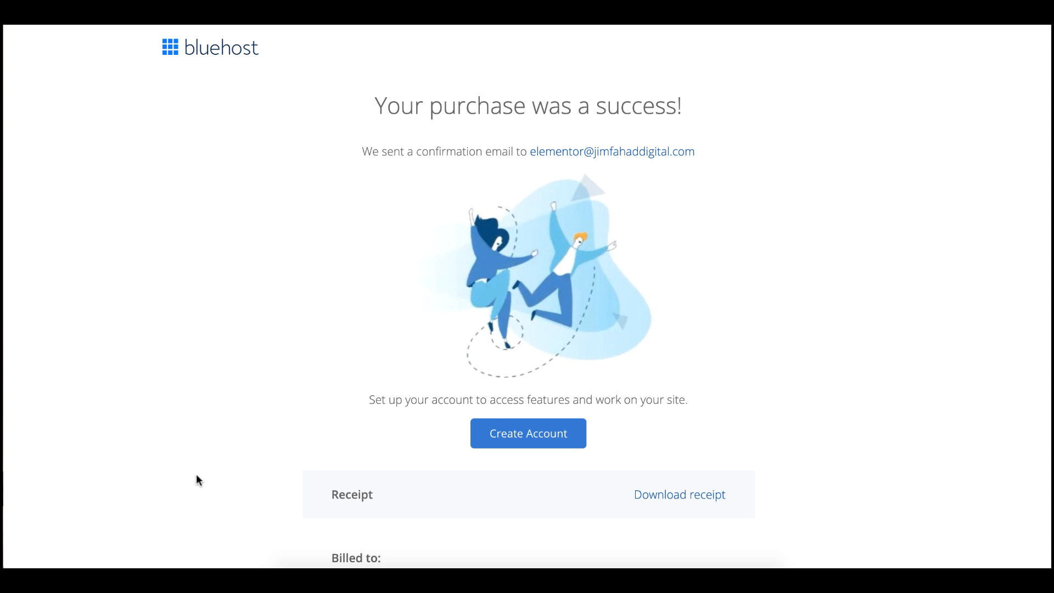
Review the purchase receipt, then proceed to Create Account.
scroll(196, 475, "down", 7)
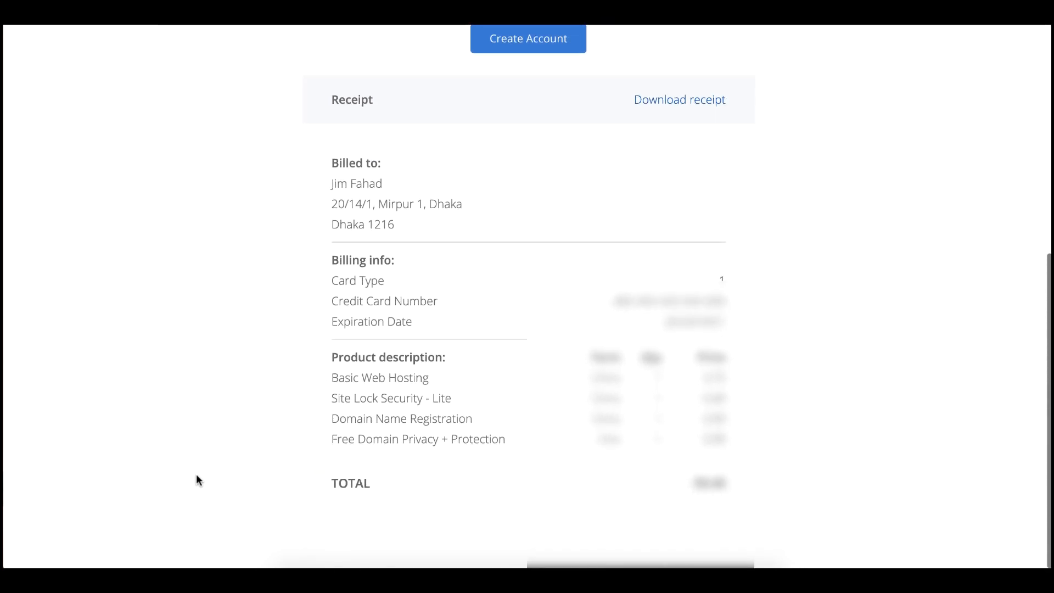
scroll(196, 479, "up", 7)
scroll(199, 480, "up", 1)
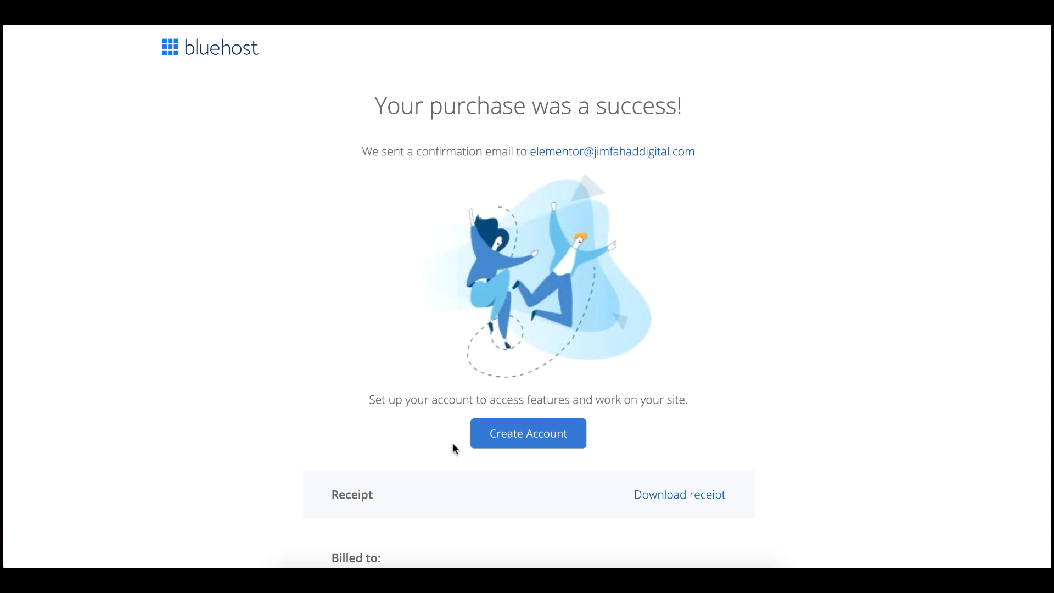
left_click(529, 434)
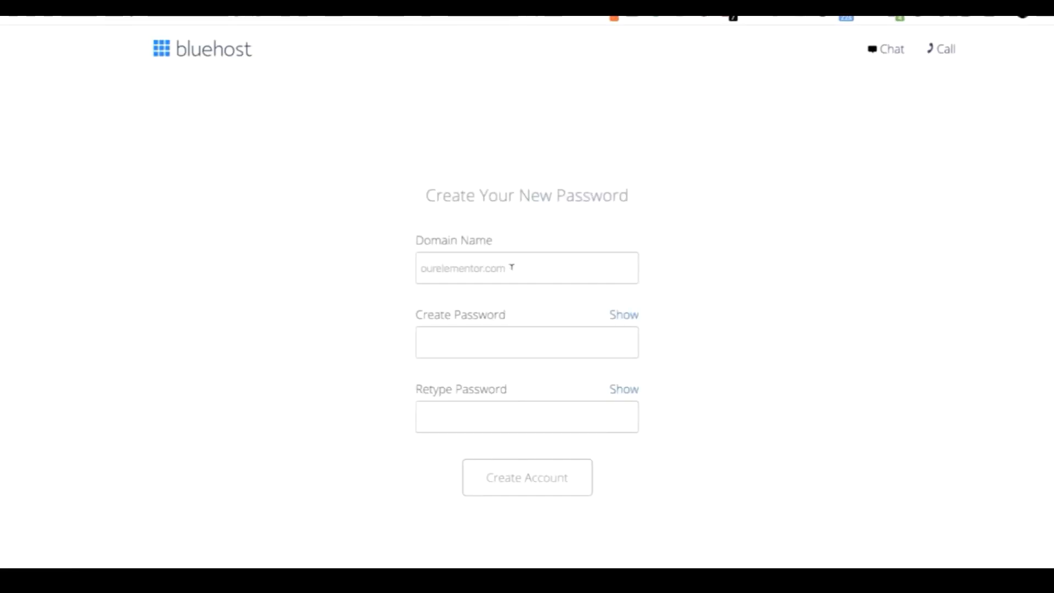
Enter the new account password and retype it to confirm.
left_click(512, 267)
left_click(434, 342)
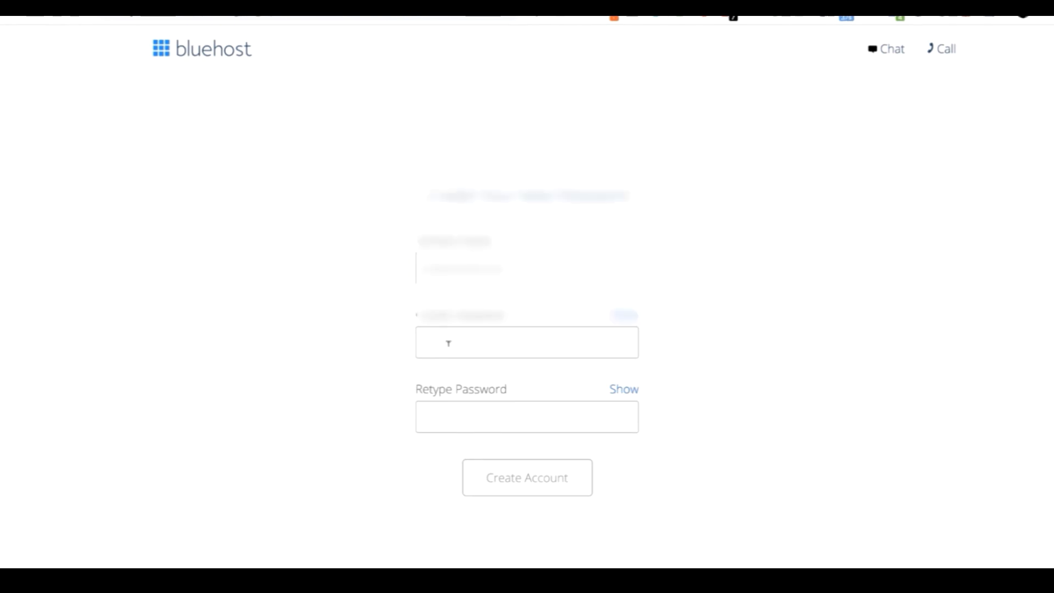
type("•••••••")
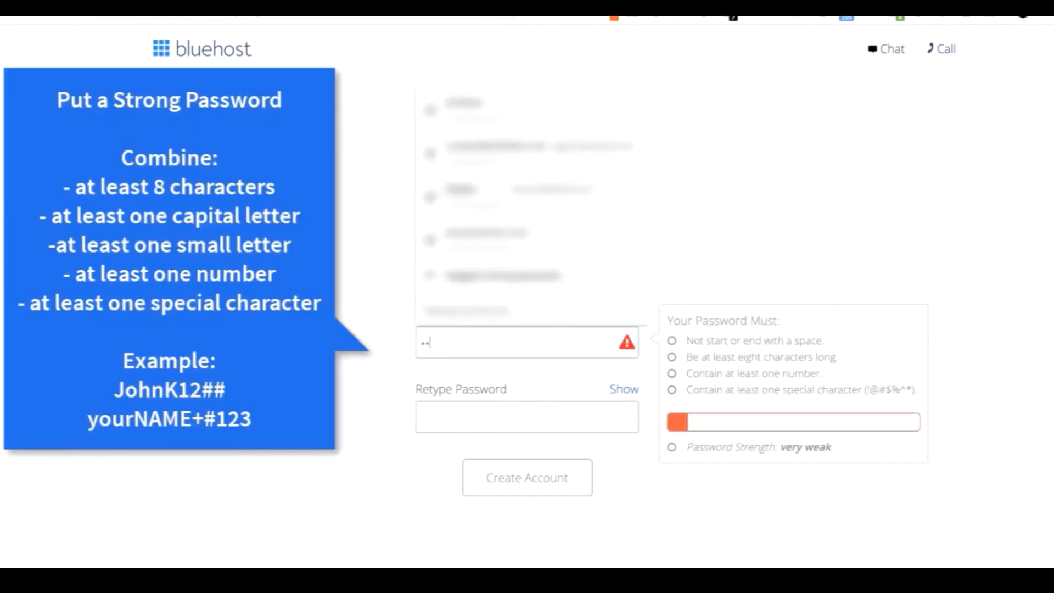
type("••••••••••••••")
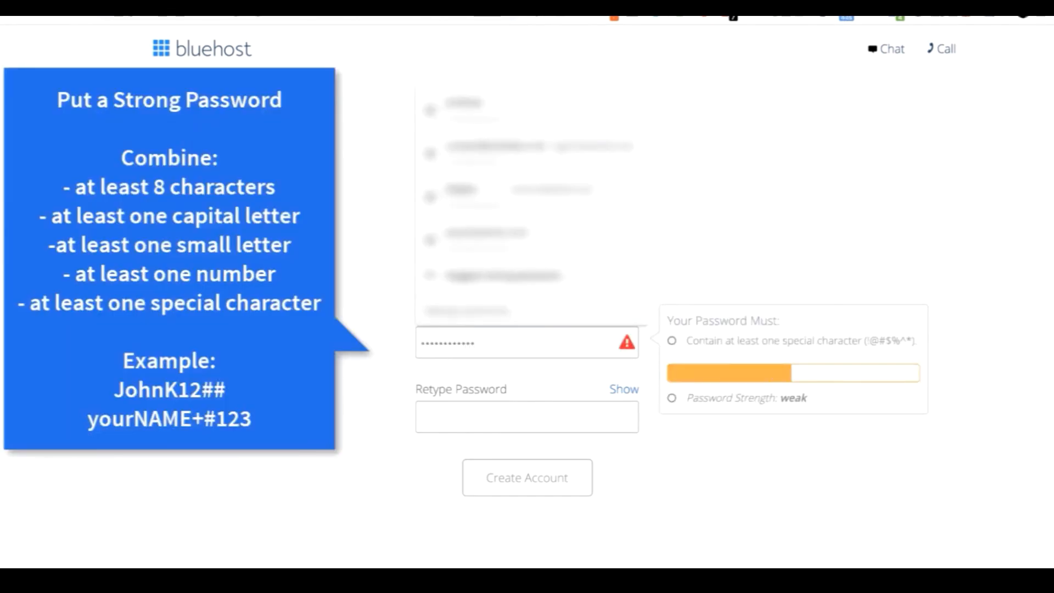
left_click(455, 407)
type("•••••")
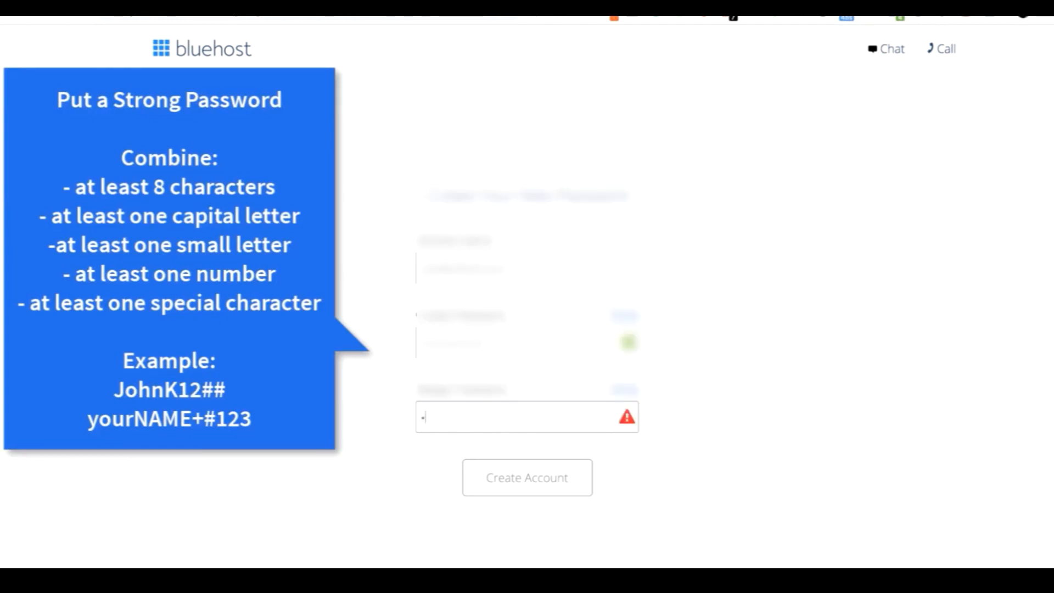
type("••••••••••")
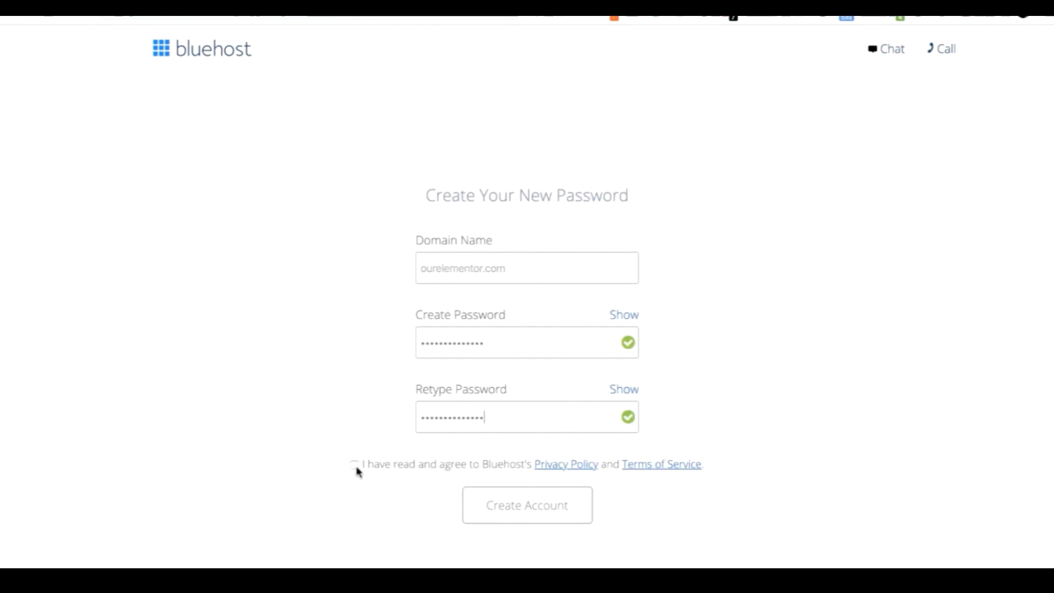
Accept the privacy policy and terms, create the account, and go to login.
left_click(355, 466)
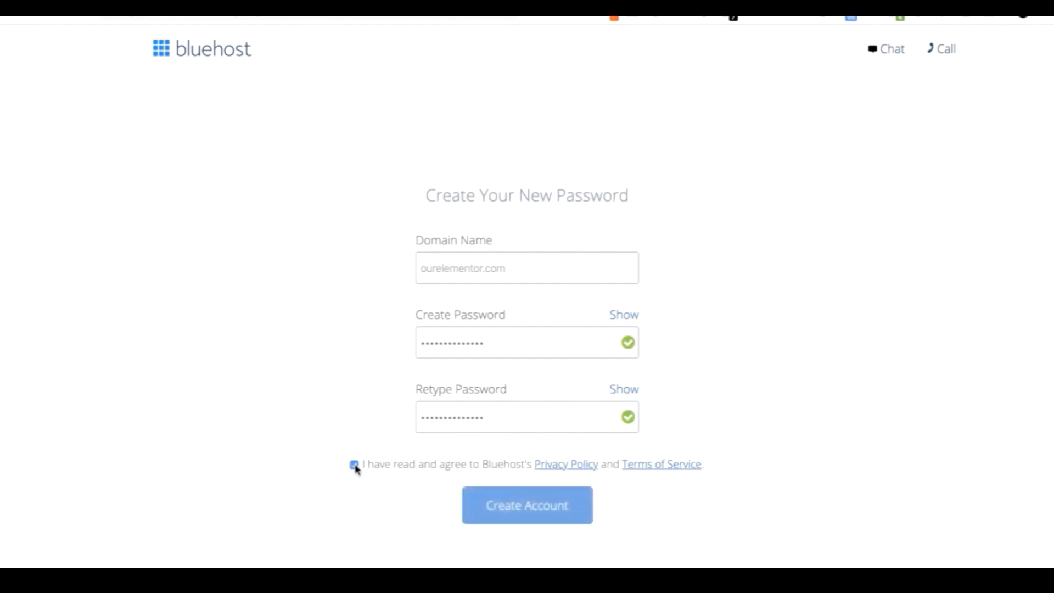
left_click(494, 509)
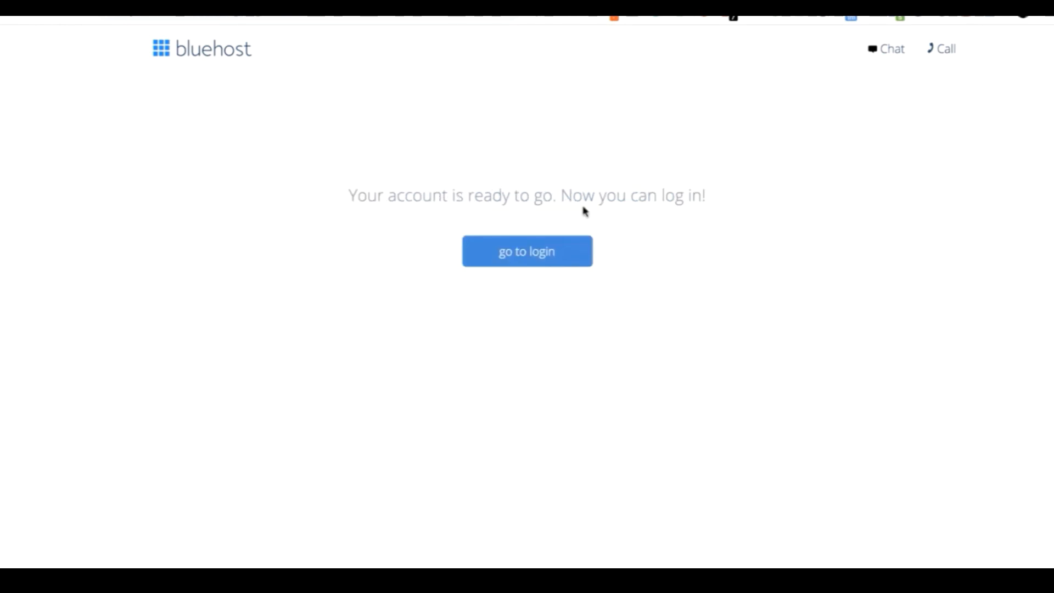
left_click(542, 255)
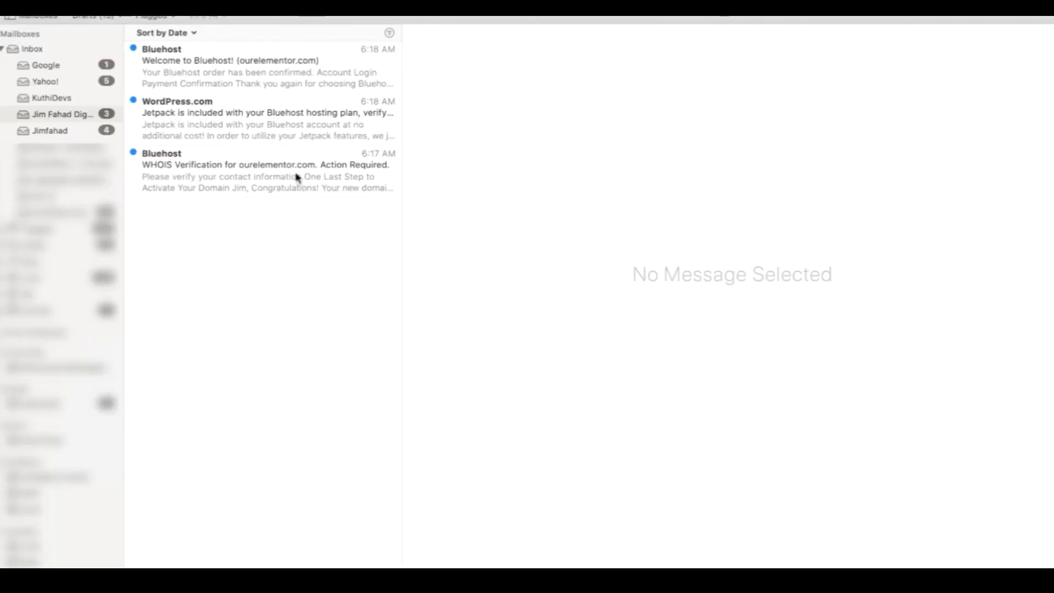
Verify the e-mail address from Bluehost's WHOIS verification message for ourelementor.com.
left_click(295, 176)
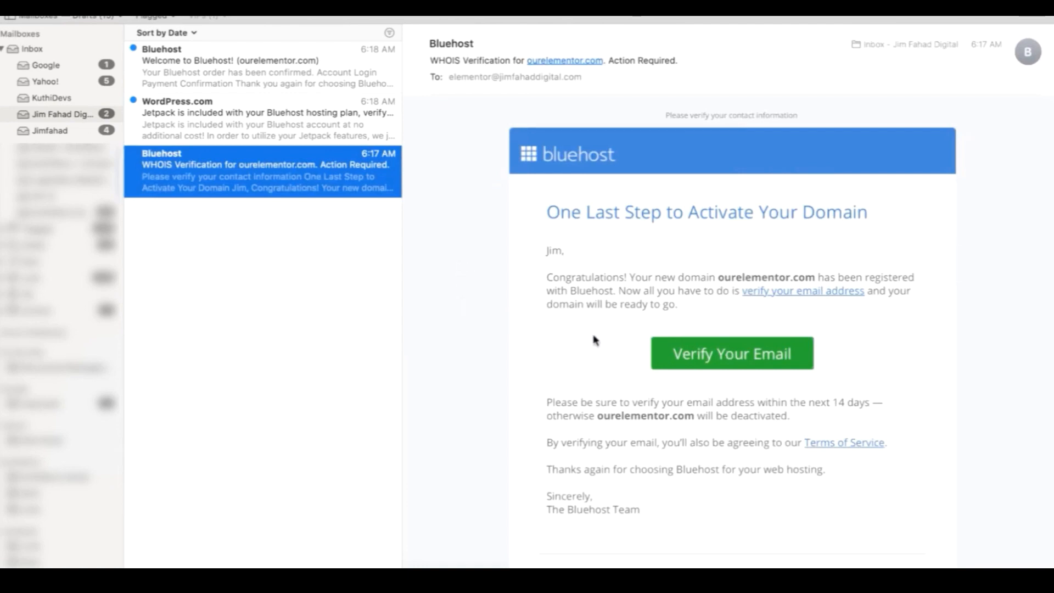
left_click(708, 359)
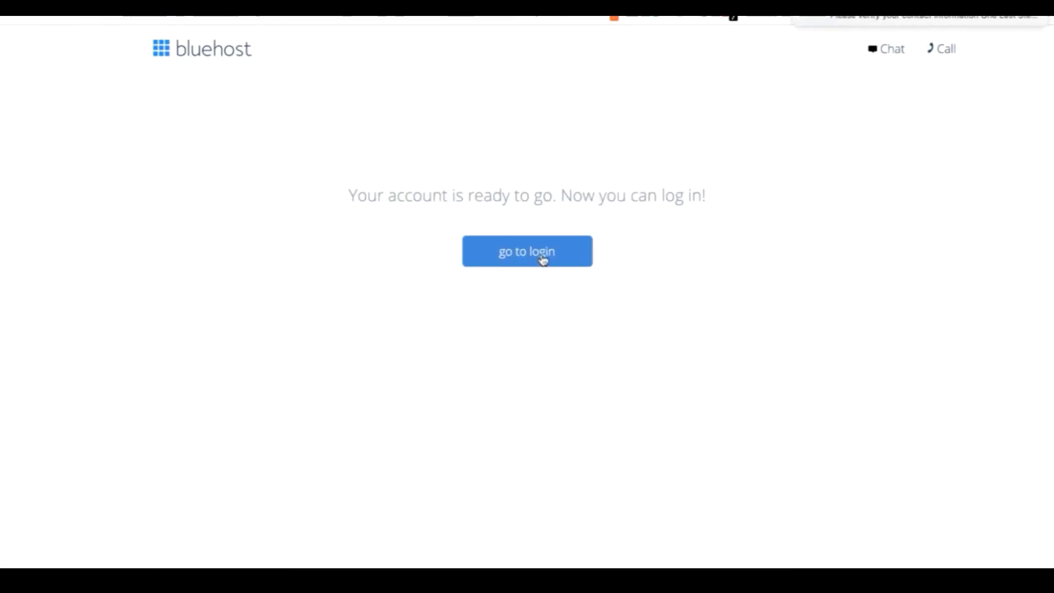
left_click(542, 258)
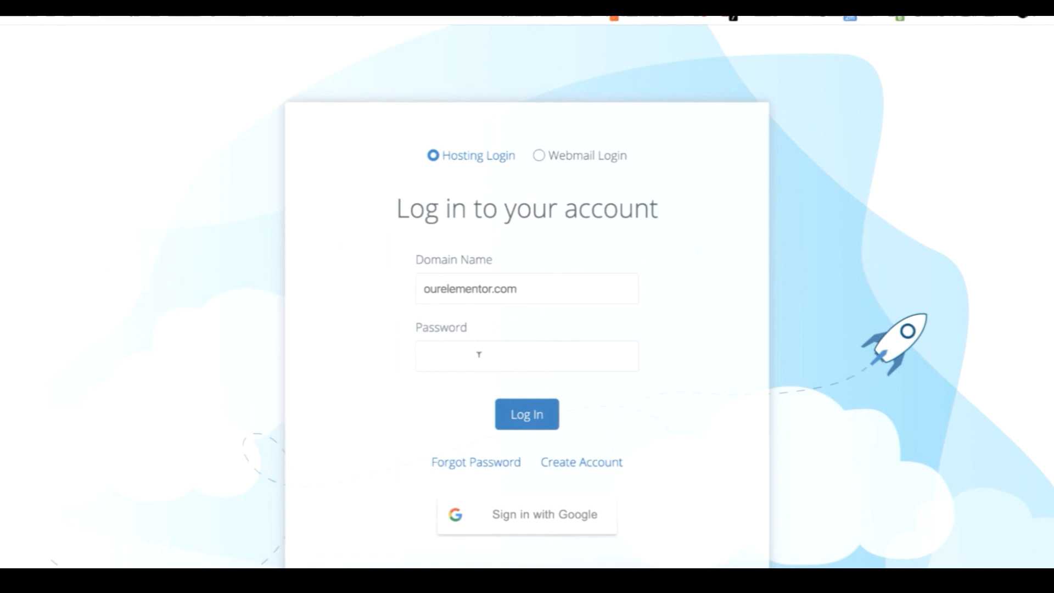
Log in to the hosting account with the password and skip the website setup.
type("••••••••••••")
type("••")
left_click(522, 415)
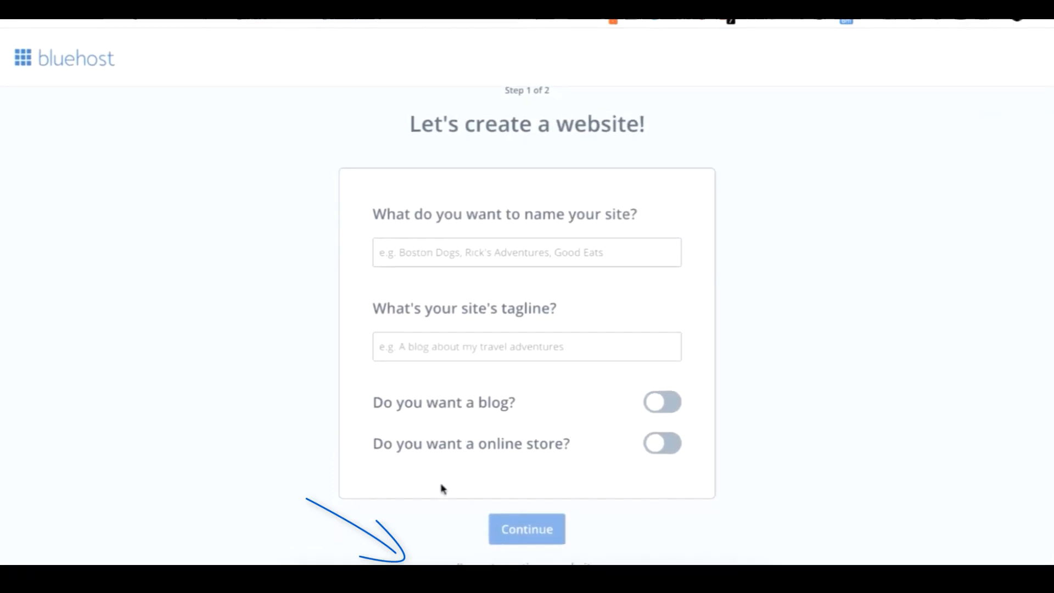
left_click(507, 564)
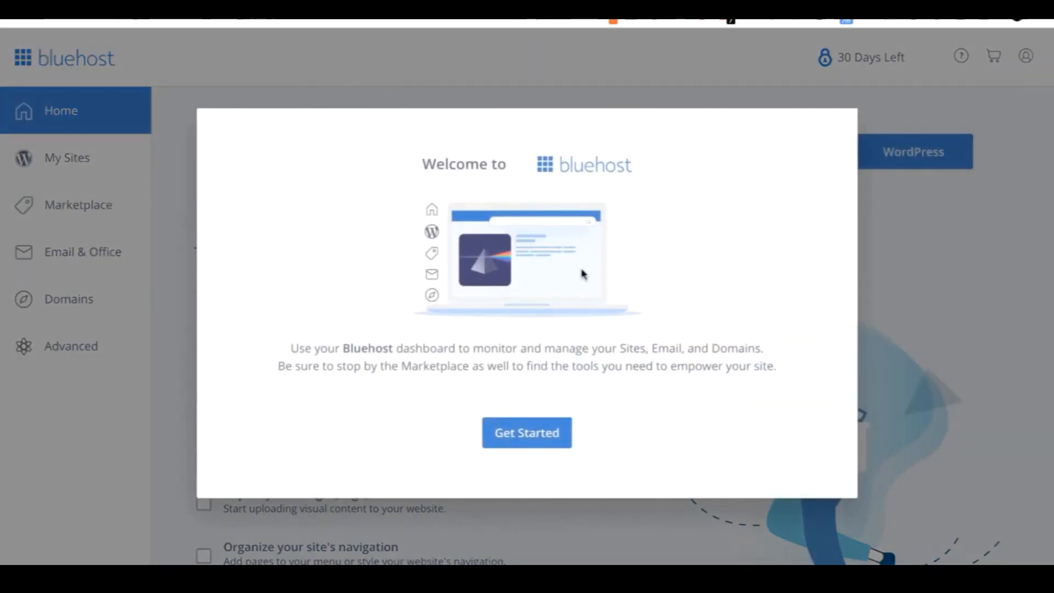
Turn off Domain Privacy + Protection, declining the paid privacy option.
left_click(512, 440)
left_click(550, 387)
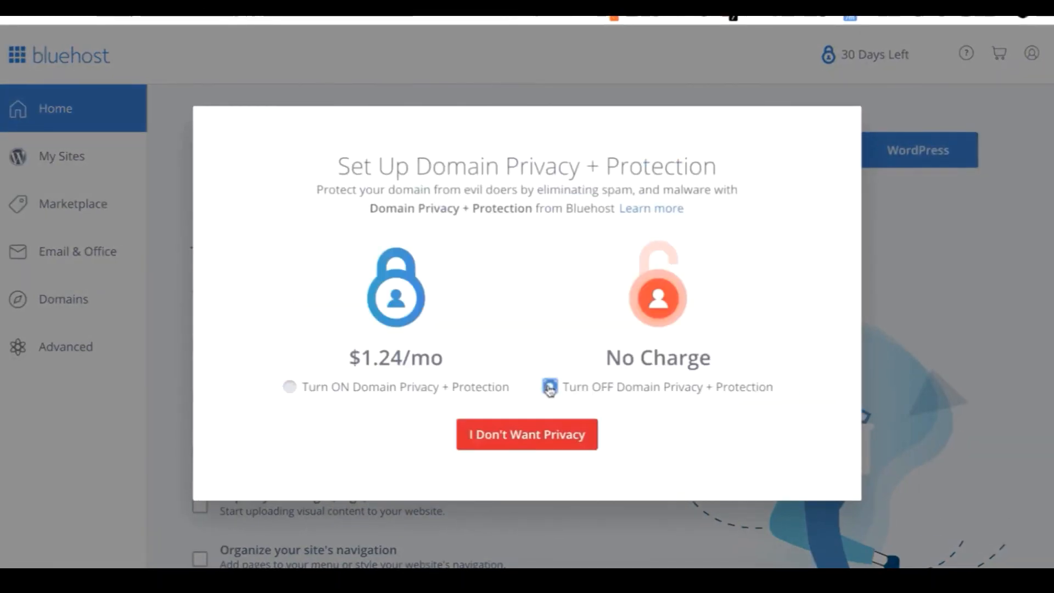
left_click(549, 438)
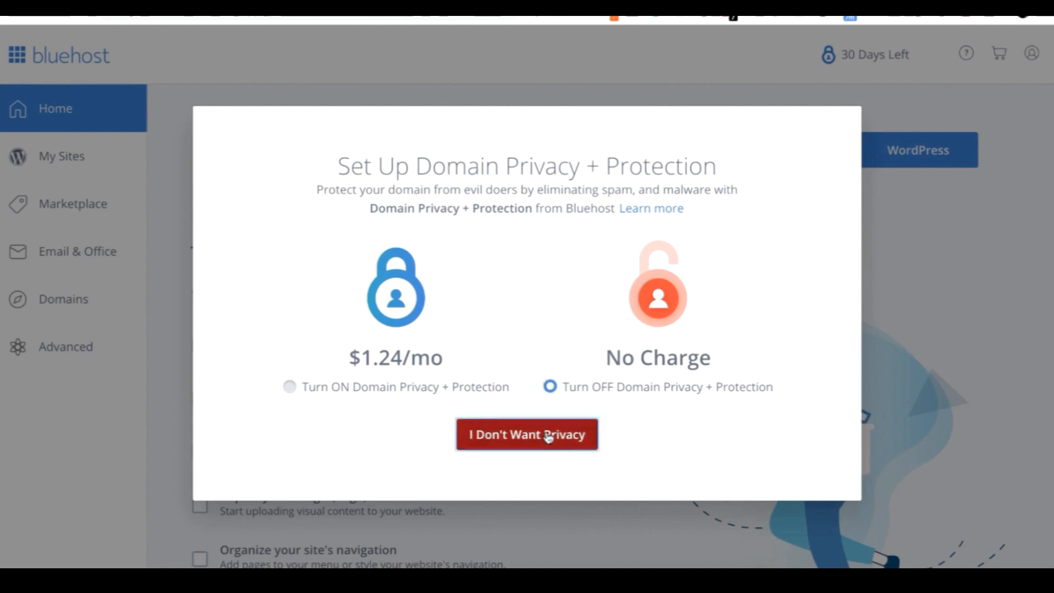
left_click(487, 470)
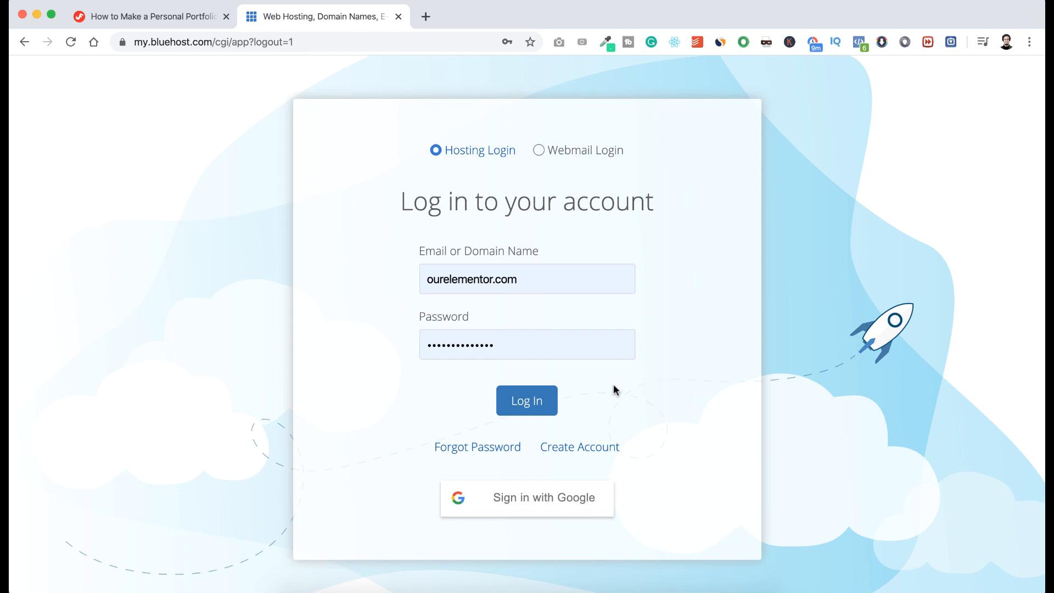
Start a new WordPress site with the owner's production site name and tagline 'You Deserve To Be Seen'.
left_click(536, 402)
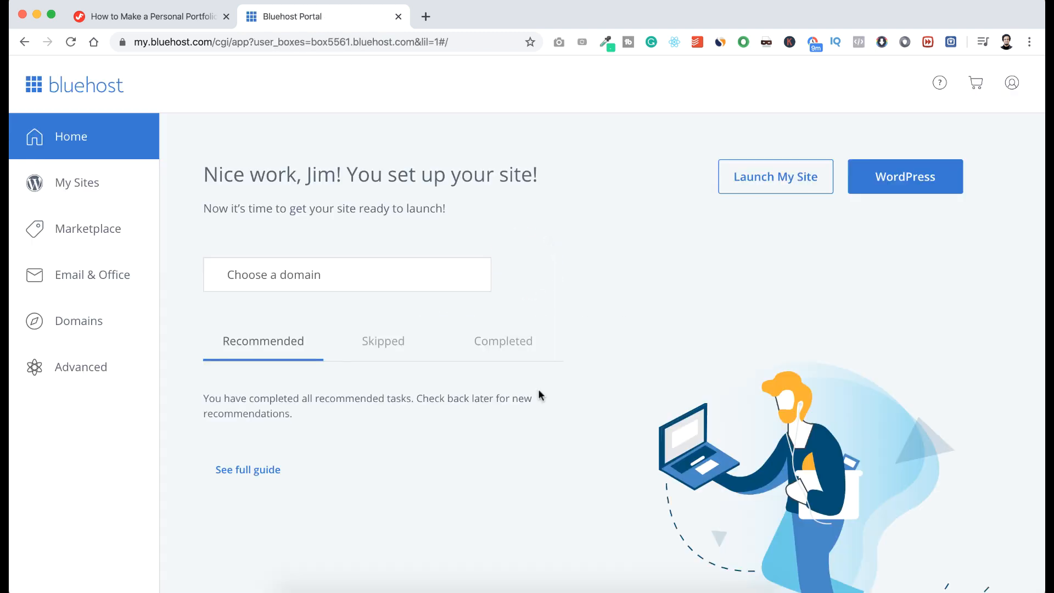
left_click(86, 184)
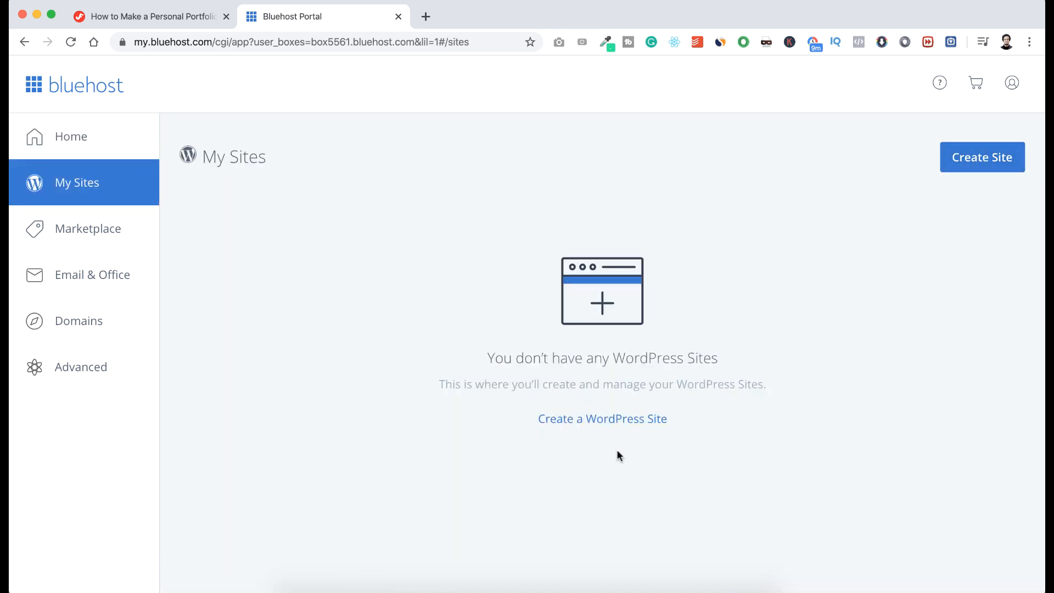
left_click(610, 422)
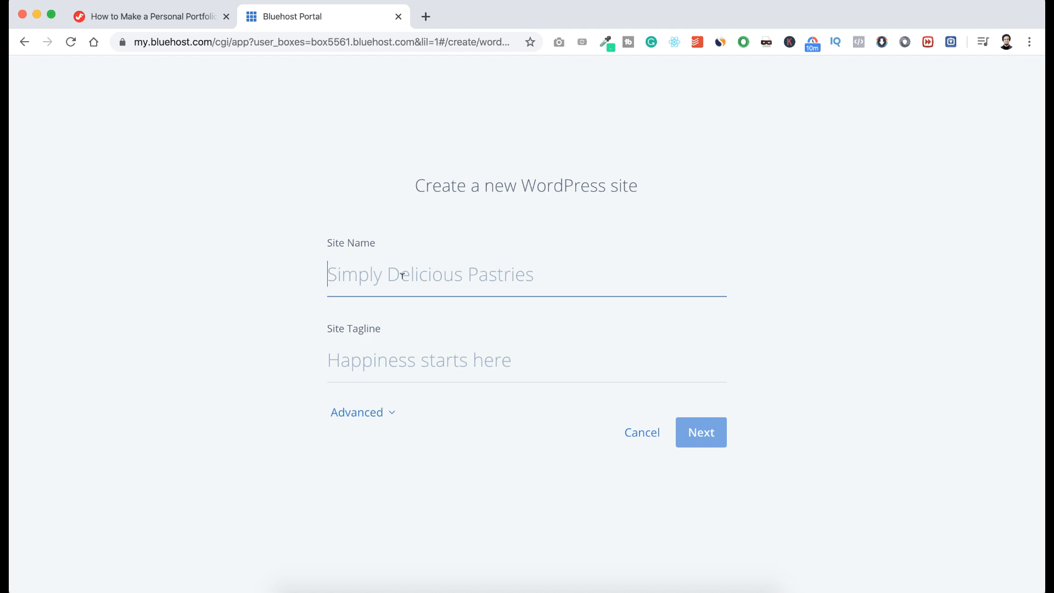
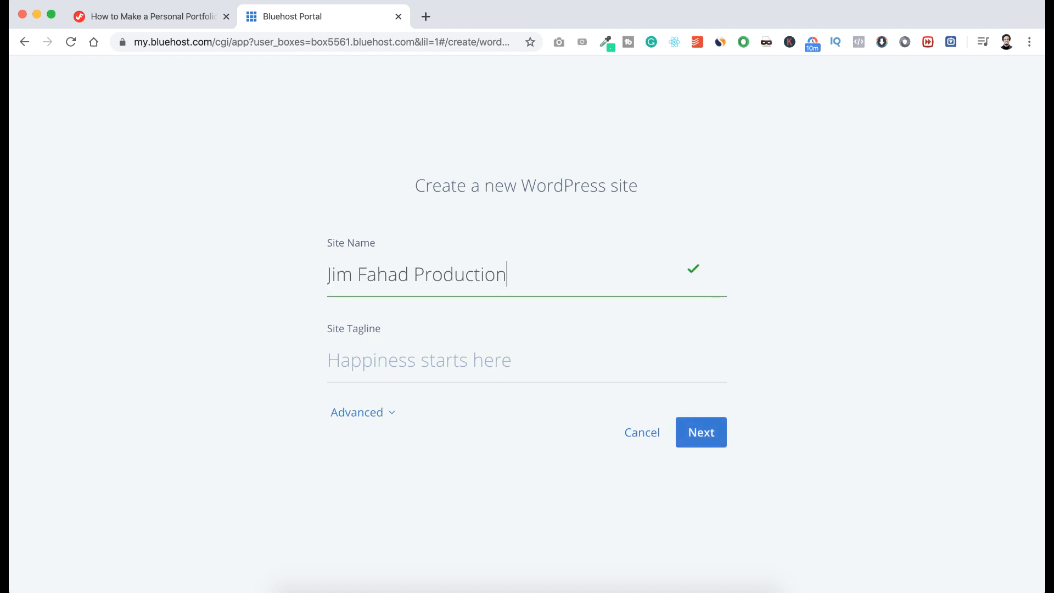
key("Tab")
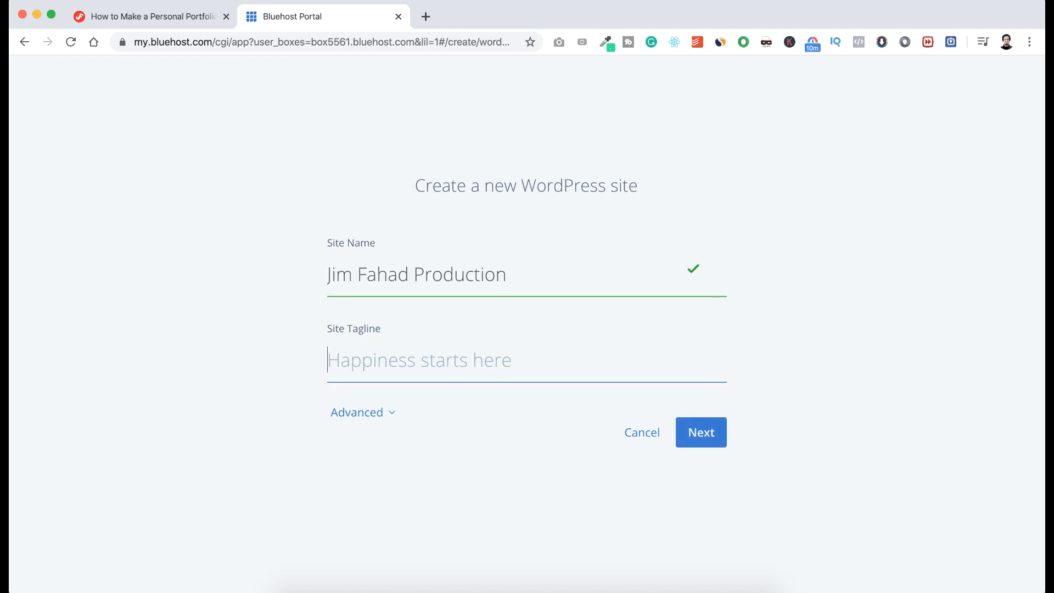
type("You Deserve To Be Seen")
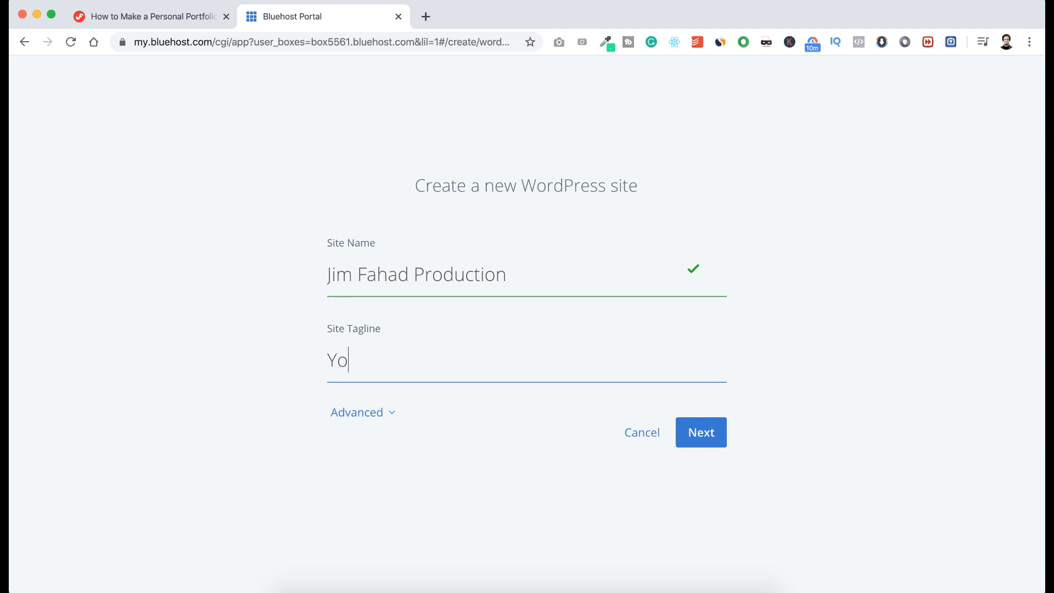
Enter the admin e-mail, username and password under Advanced, then continue to the domain step.
left_click(353, 412)
scroll(286, 464, "down", 5)
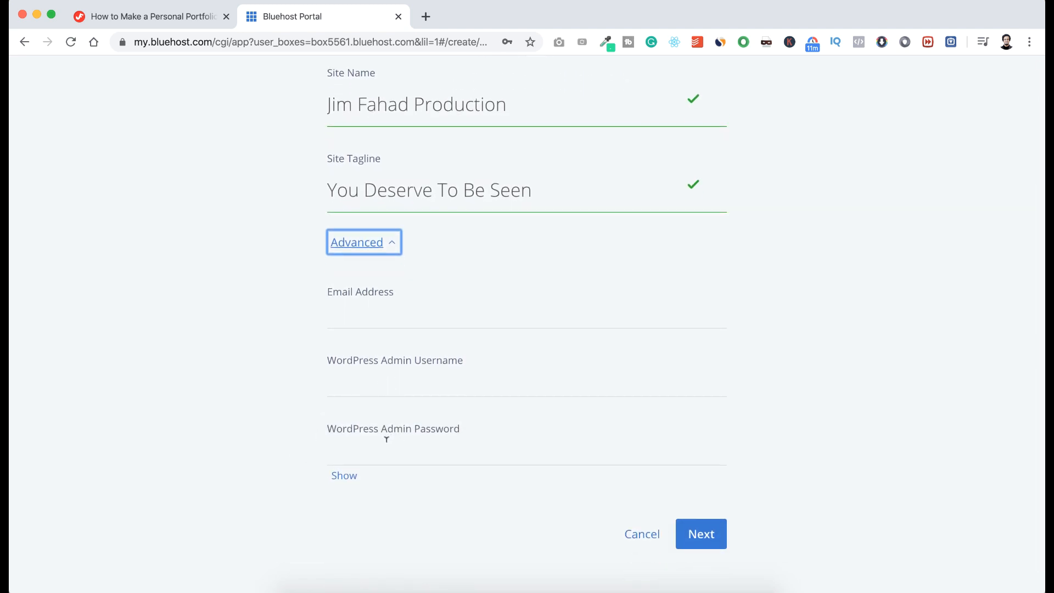
left_click(362, 314)
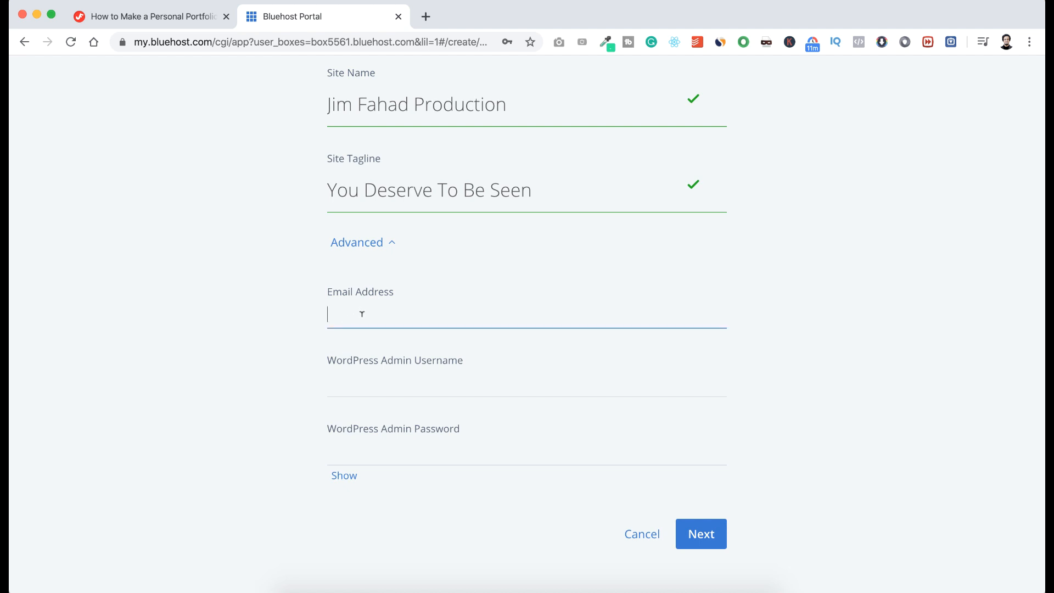
key("super+v")
left_click(355, 379)
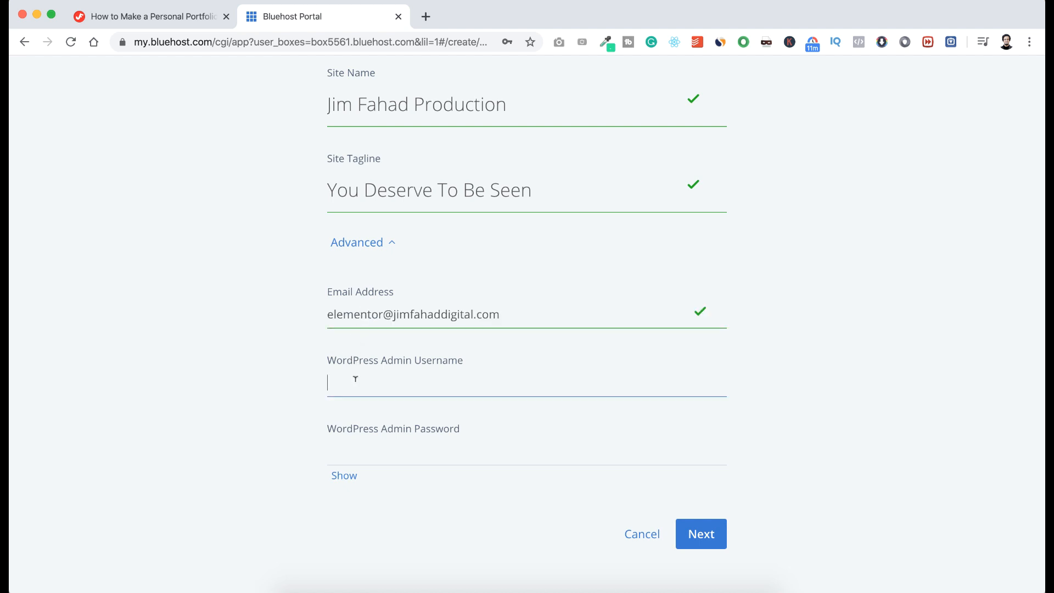
left_click(349, 446)
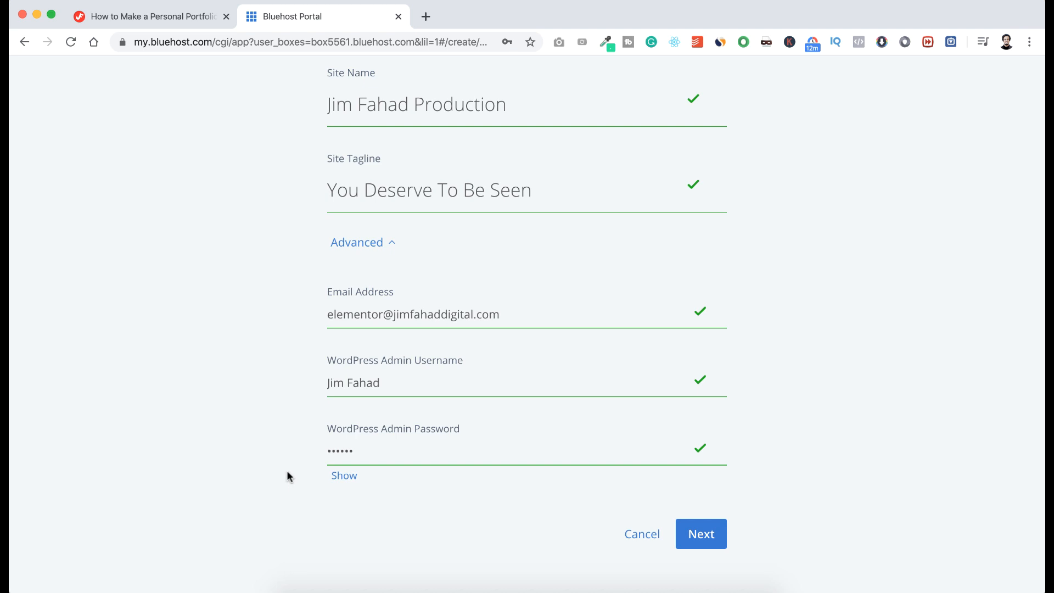
left_click(340, 476)
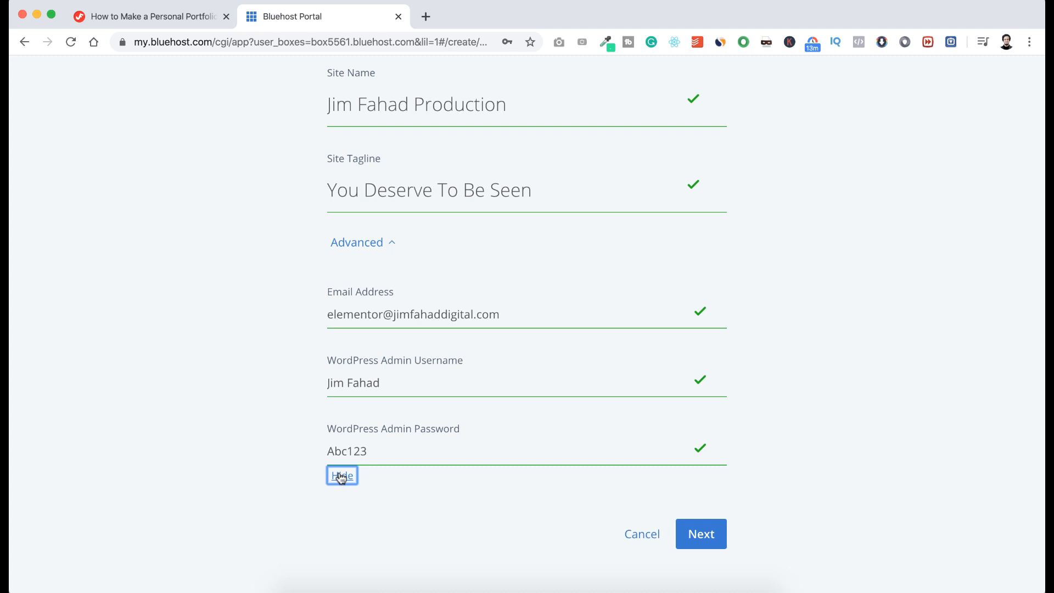
left_click(377, 482)
left_click(707, 534)
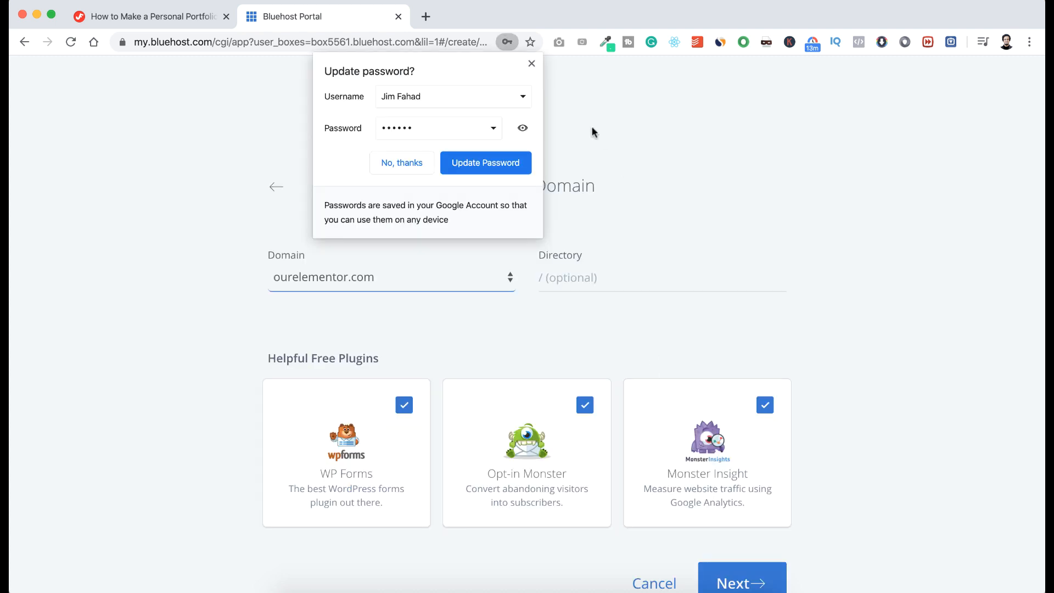
Install on ourelementor.com with no install directory and WP Forms, Opt-in Monster, Monster Insight unchecked.
left_click(531, 64)
scroll(549, 103, "down", 1)
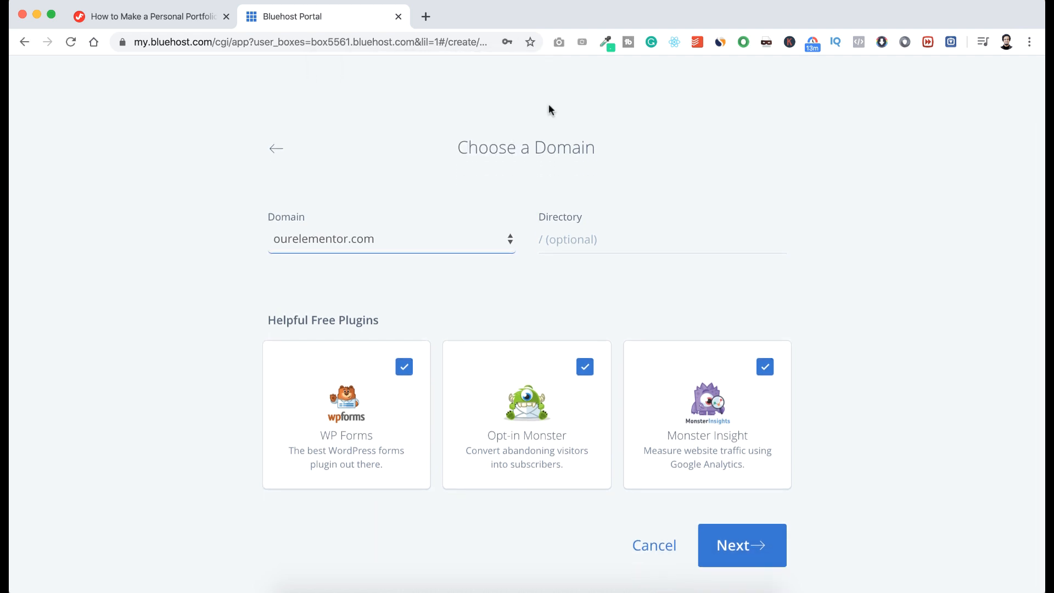
left_click(555, 236)
left_click(553, 266)
left_click(409, 367)
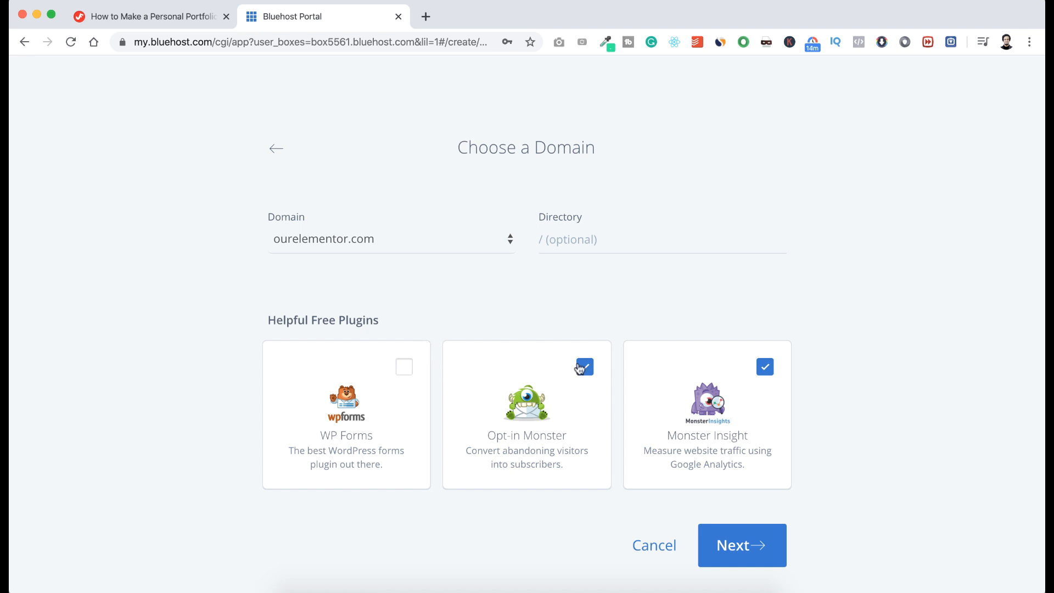
left_click(583, 367)
left_click(765, 367)
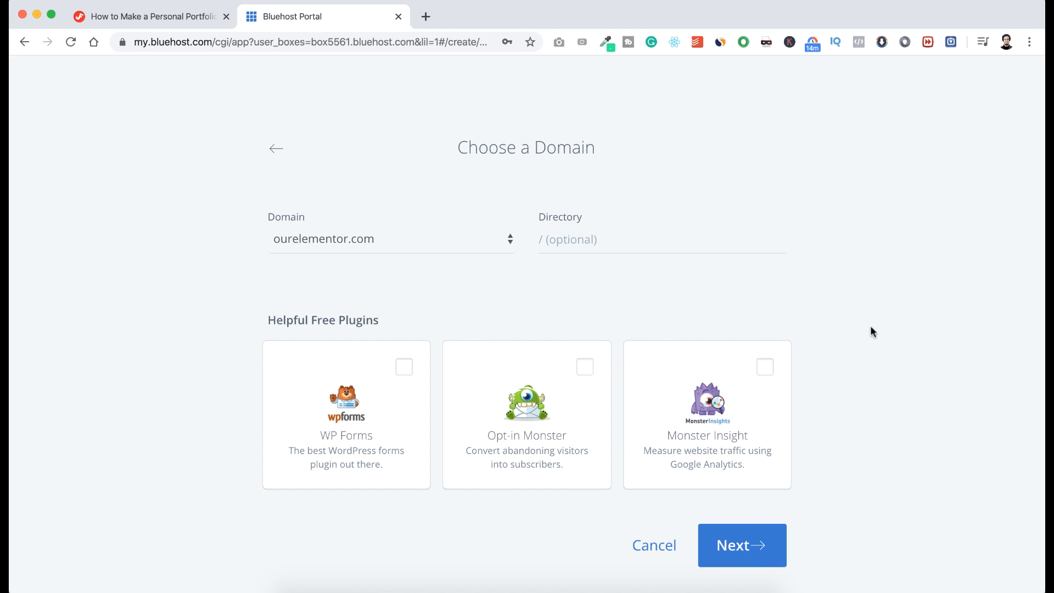
left_click(737, 543)
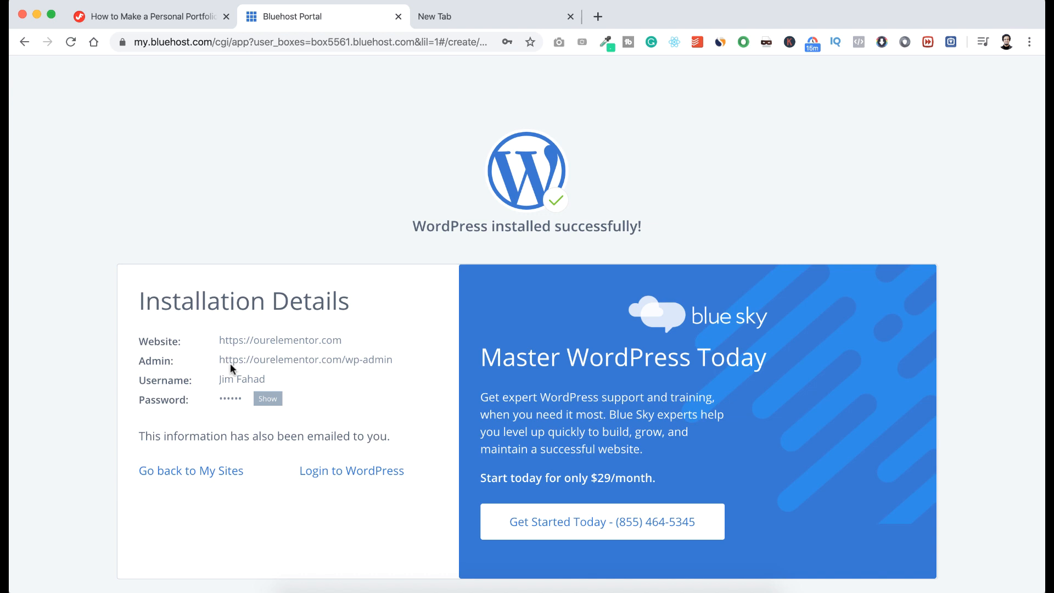
Reveal and copy the new site's admin password from the install details, then go to the new tab.
left_click_drag(139, 337, 299, 383)
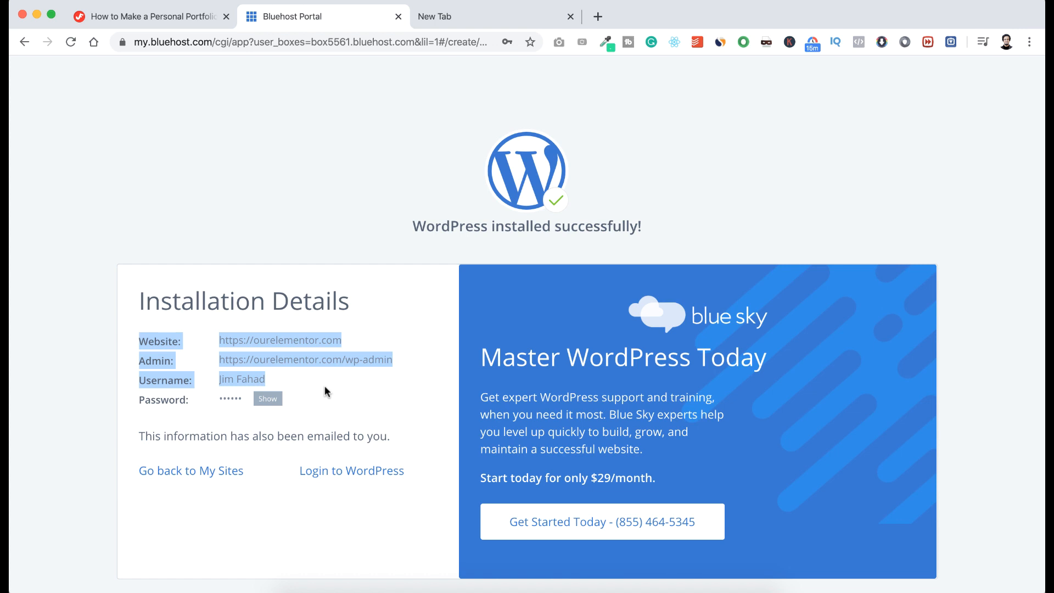
left_click(269, 399)
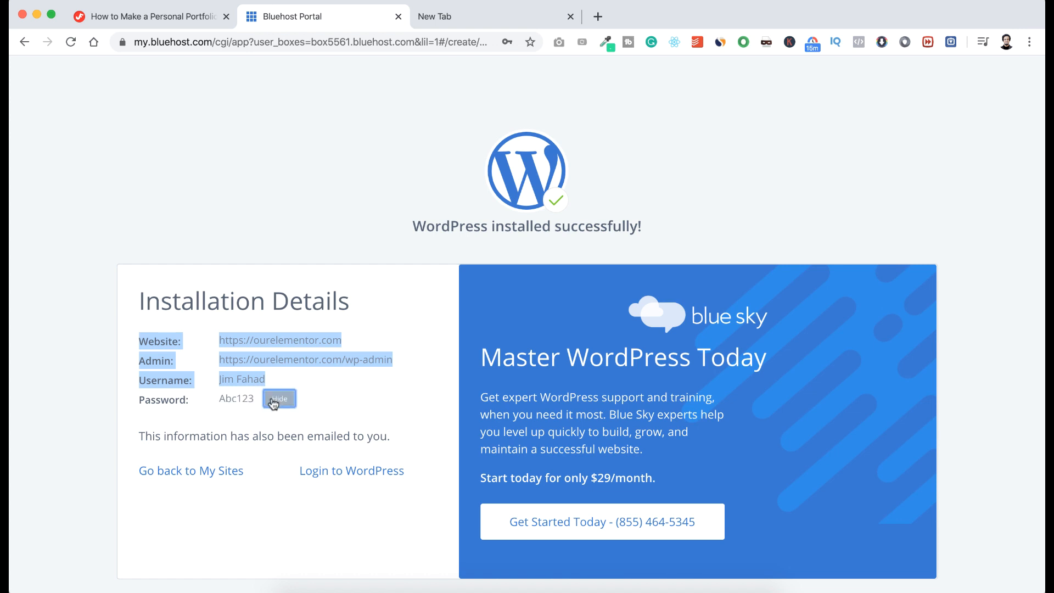
double_click(250, 399)
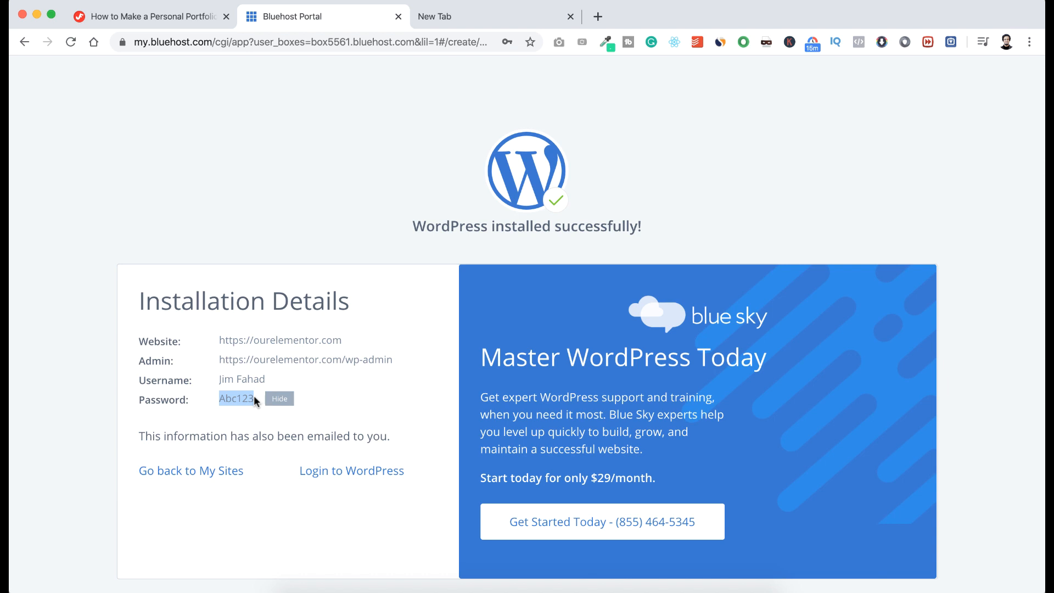
left_click(305, 394)
left_click(455, 15)
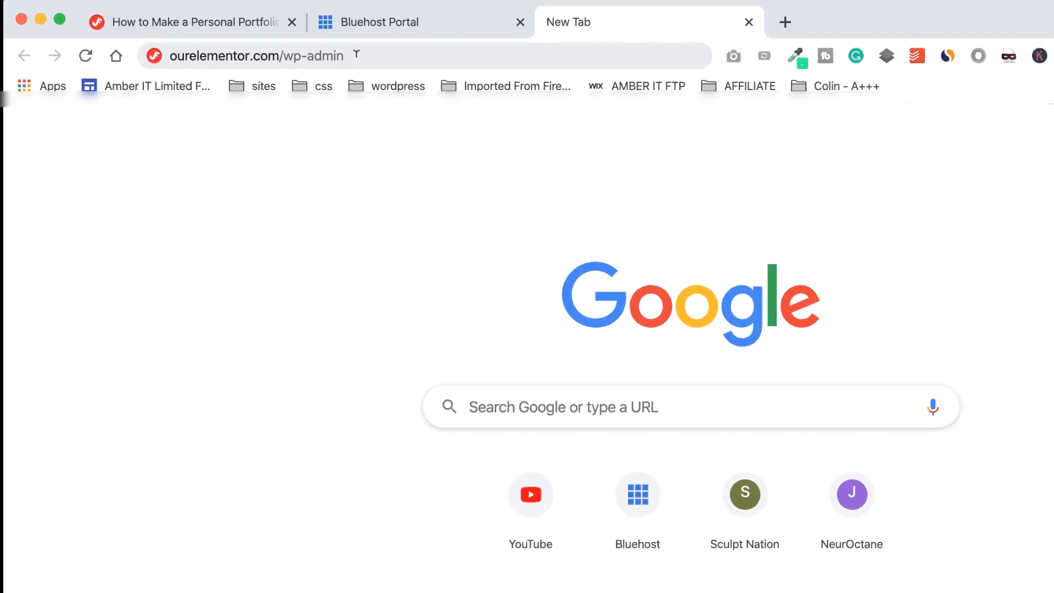
Load ourelementor.com/wp-admin and log in with the saved username and the pasted site password.
left_click(406, 62)
key("Return")
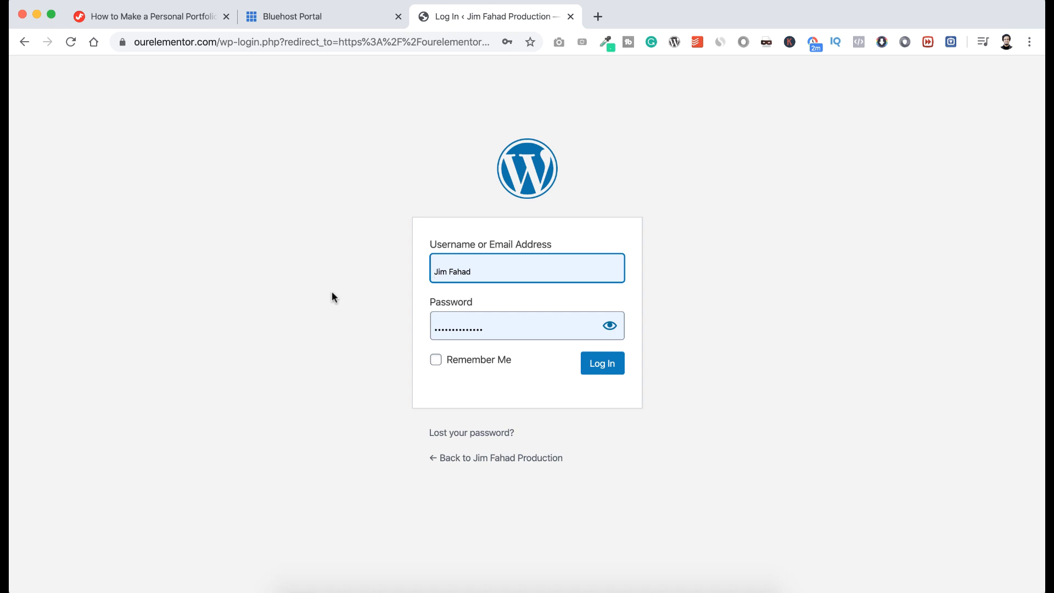
left_click(482, 268)
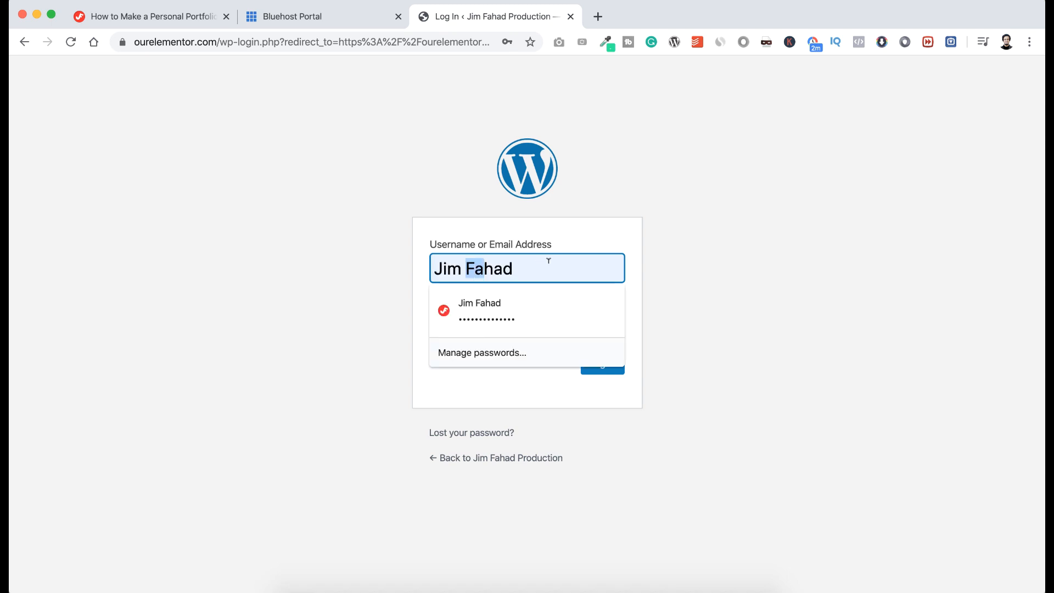
left_click(301, 273)
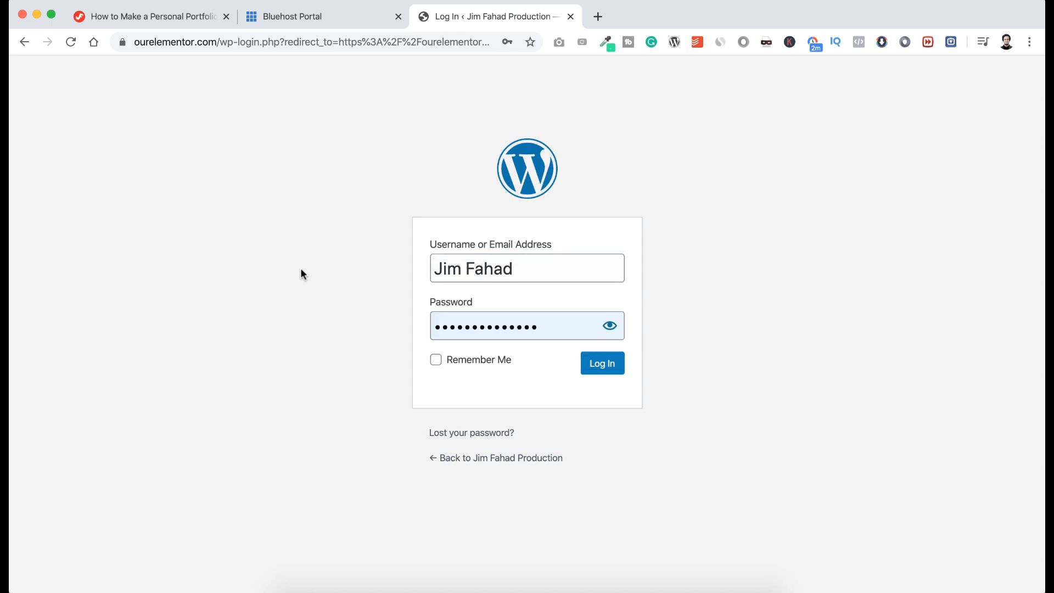
left_click_drag(546, 323, 413, 330)
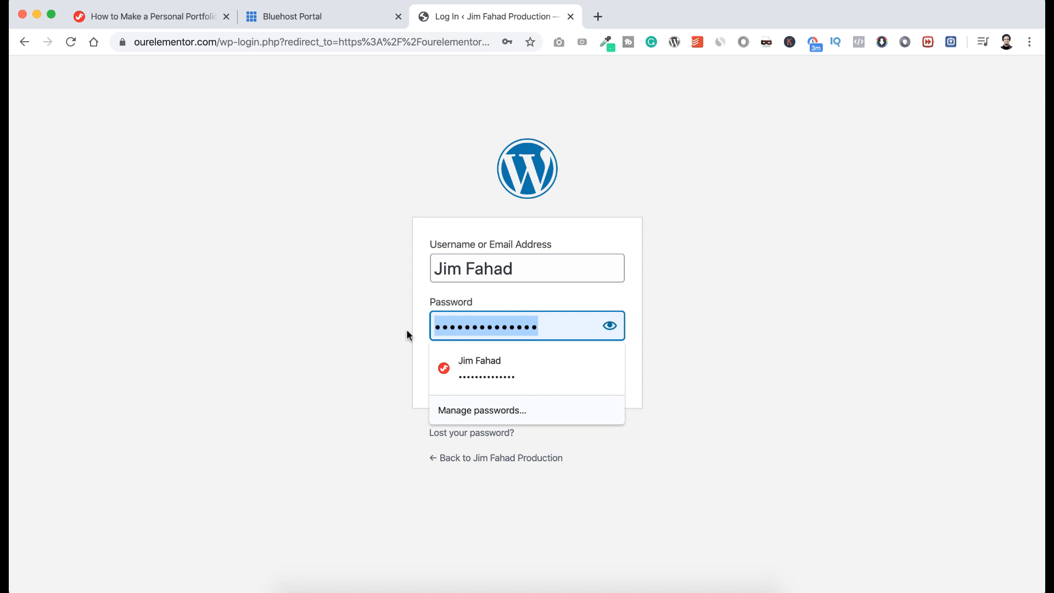
type("******")
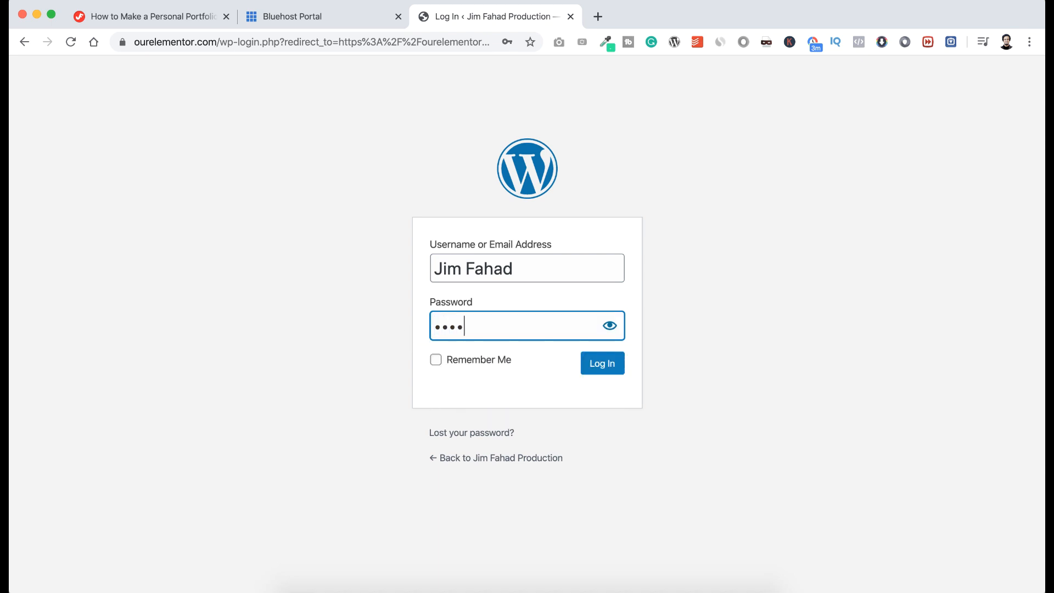
left_click(607, 327)
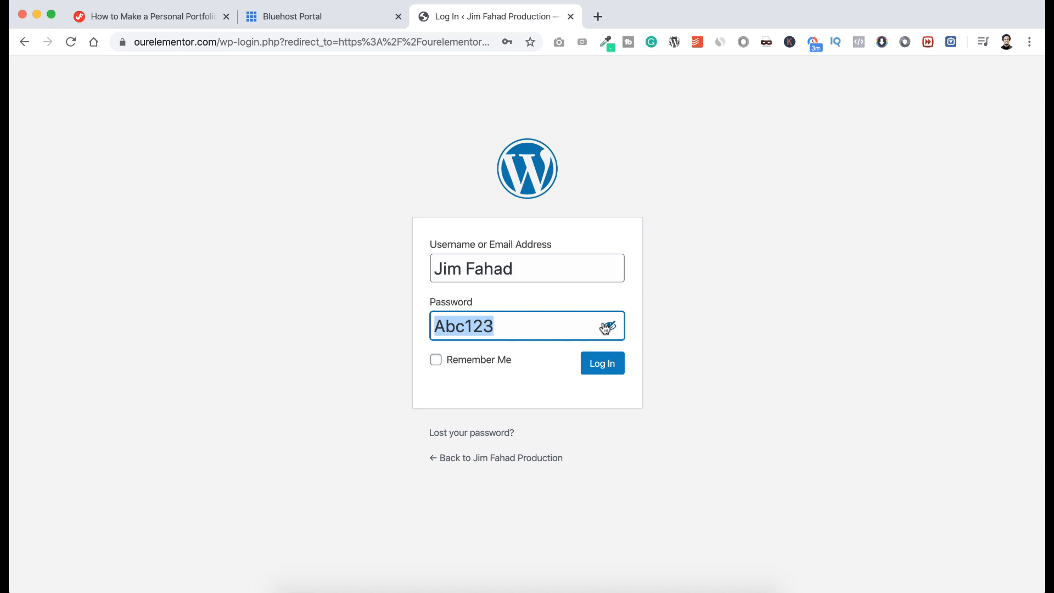
left_click(603, 364)
scroll(540, 159, "down", 6)
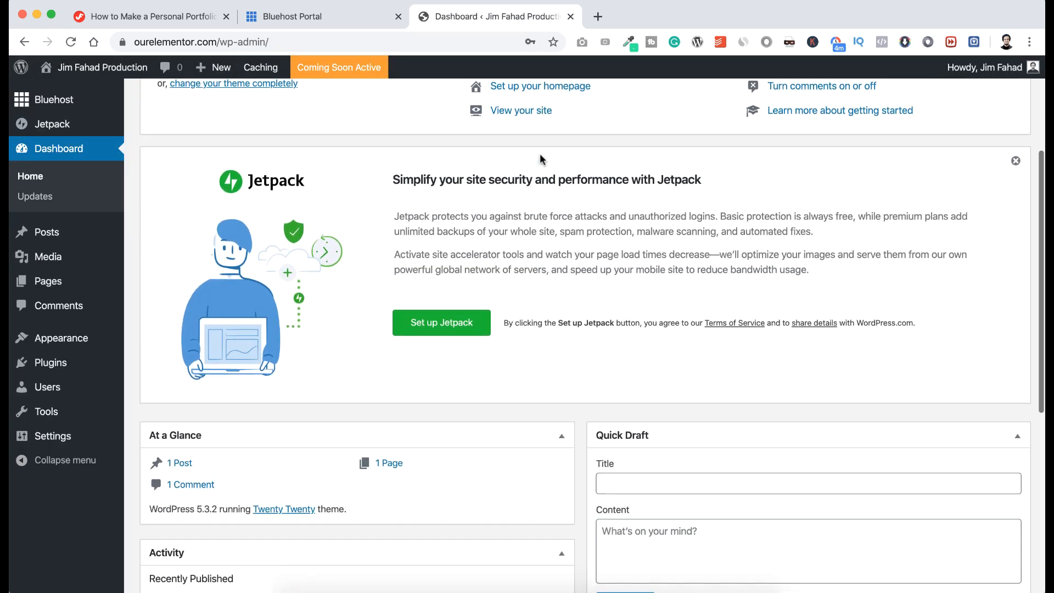
Dismiss the Welcome to WordPress and Jetpack promotion panels on the Dashboard.
scroll(540, 159, "up", 6)
scroll(541, 155, "down", 8)
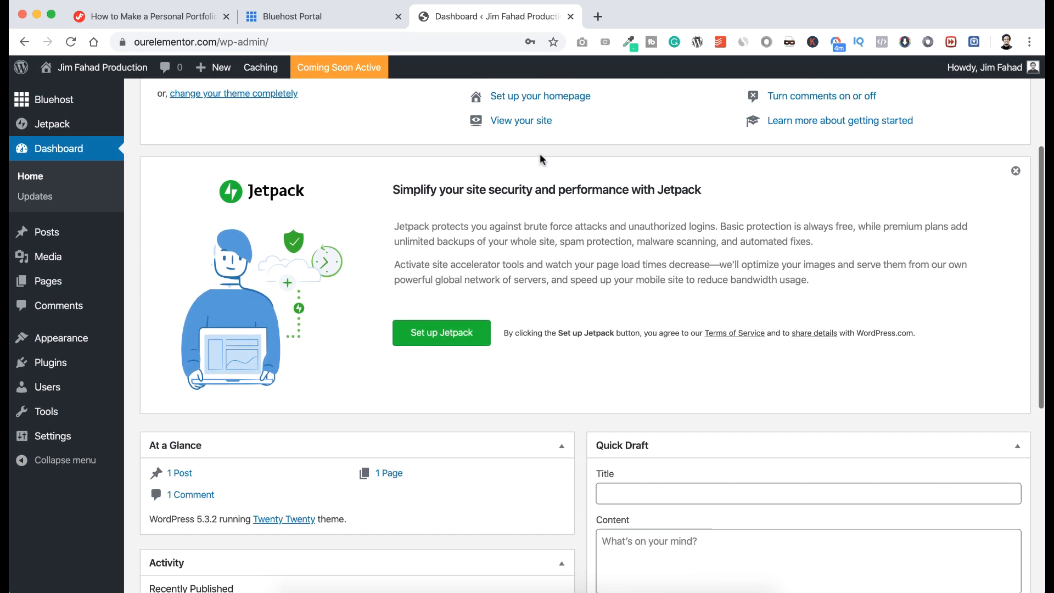
scroll(541, 155, "up", 8)
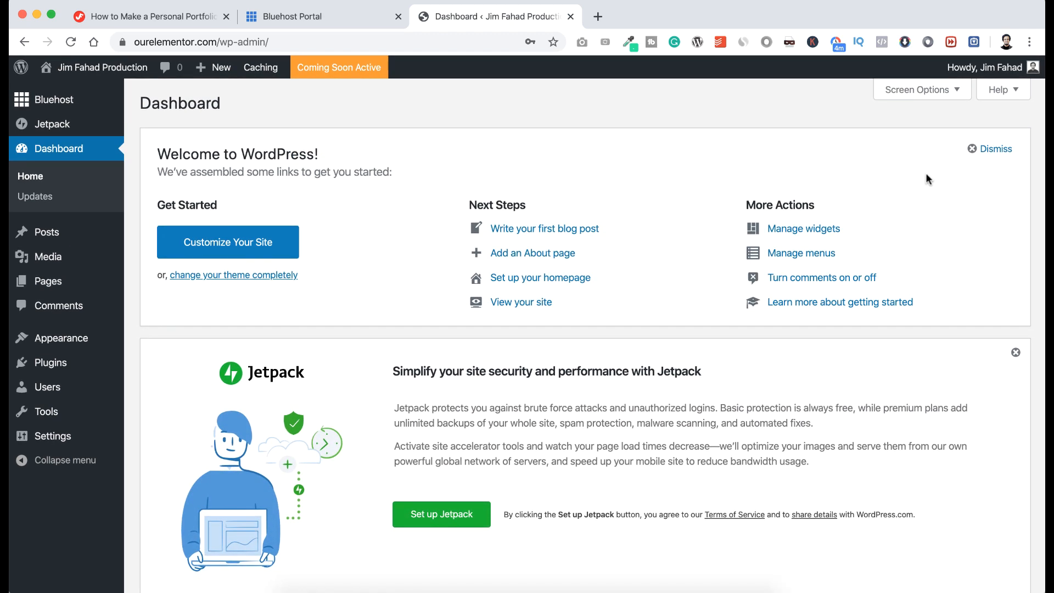
left_click(974, 148)
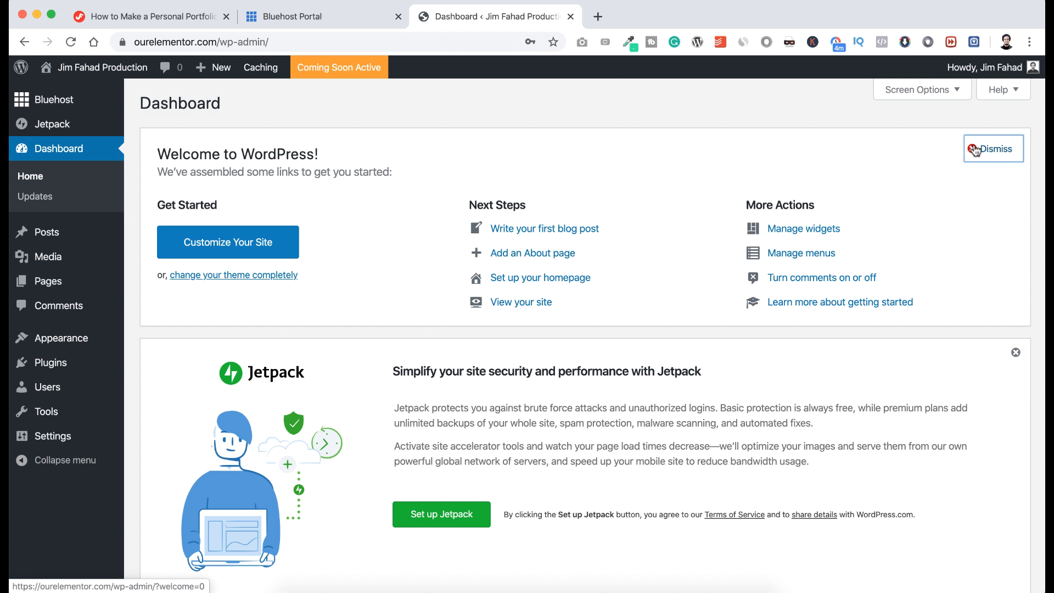
left_click(1015, 133)
Collapse the At a Glance, Activity, Quick Draft and Events and News widgets.
left_click(562, 137)
left_click(561, 179)
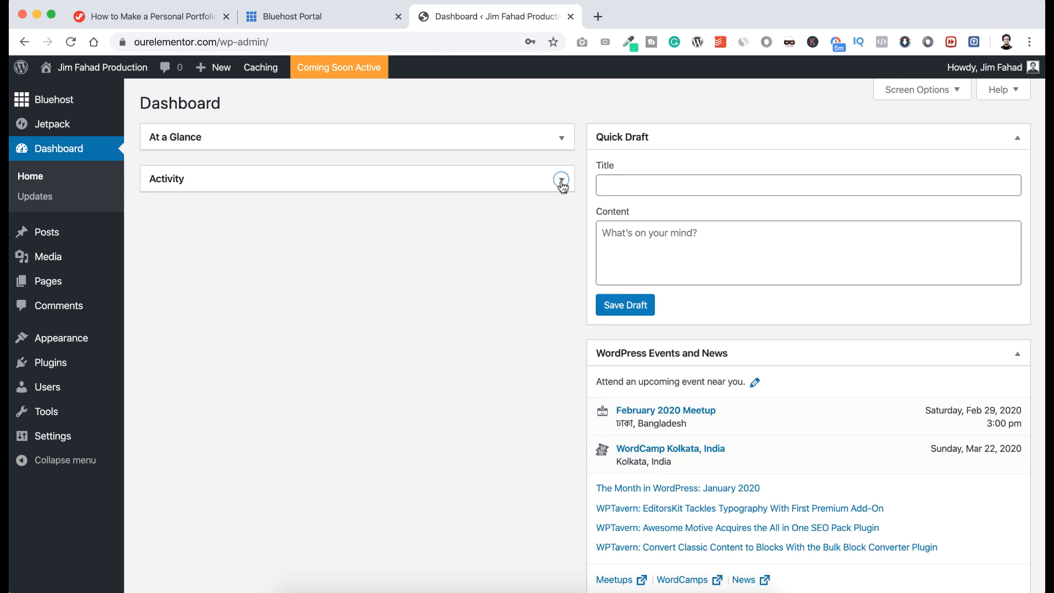
left_click(1018, 138)
left_click(1017, 179)
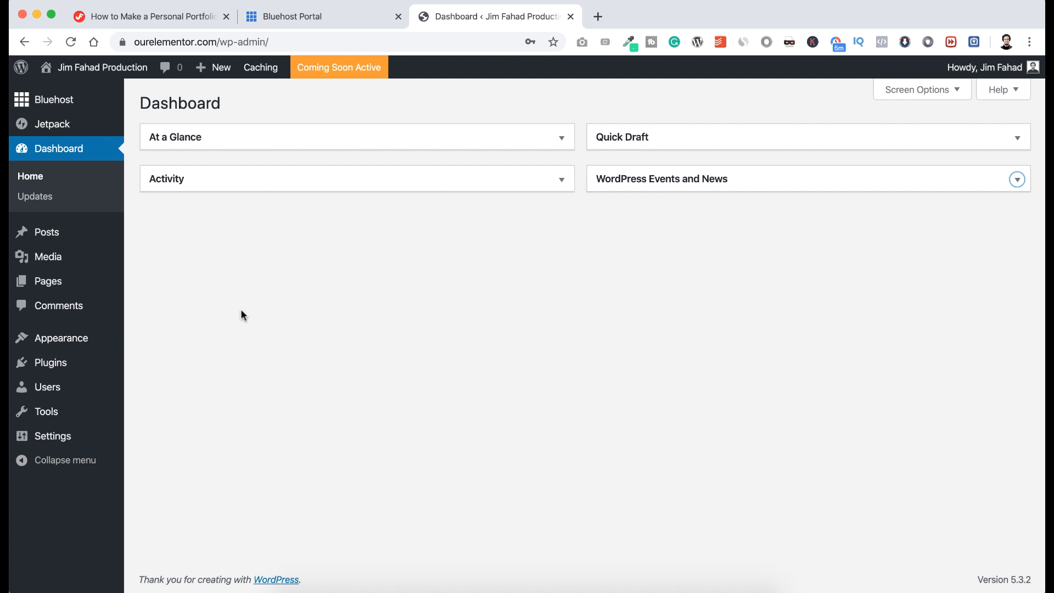
mouse_move(60, 389)
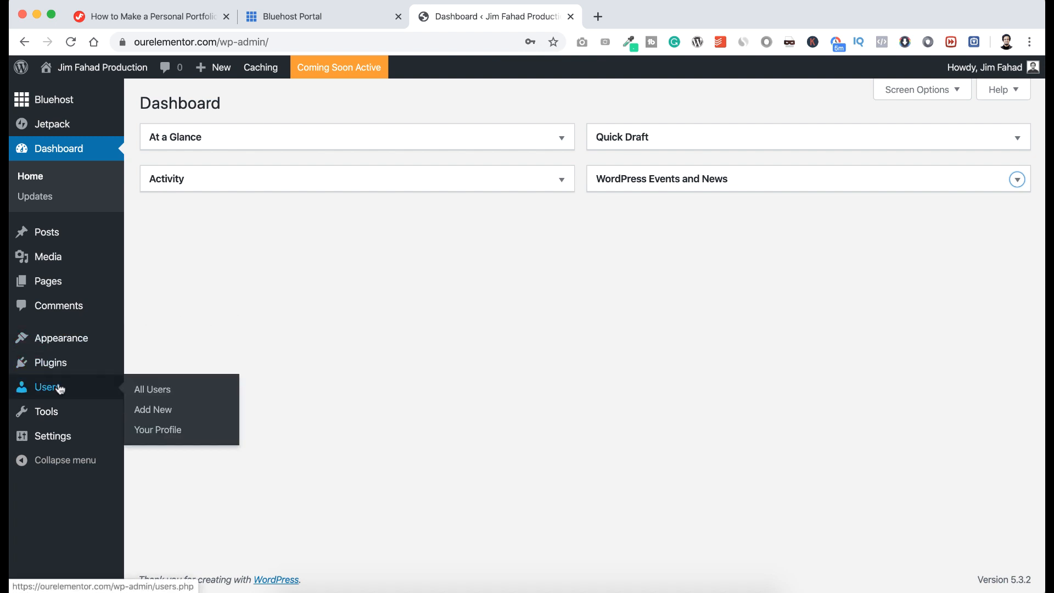
Save a new weak password on Your Profile, confirming its use, then go to Appearance > Themes.
left_click(157, 430)
scroll(232, 396, "down", 2)
scroll(231, 397, "down", 15)
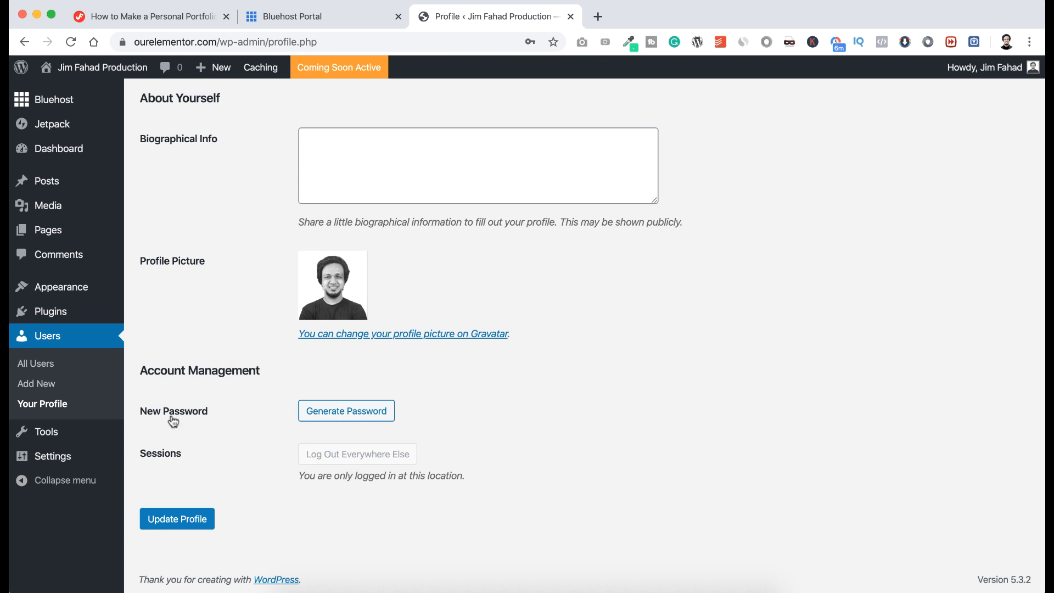
left_click(327, 411)
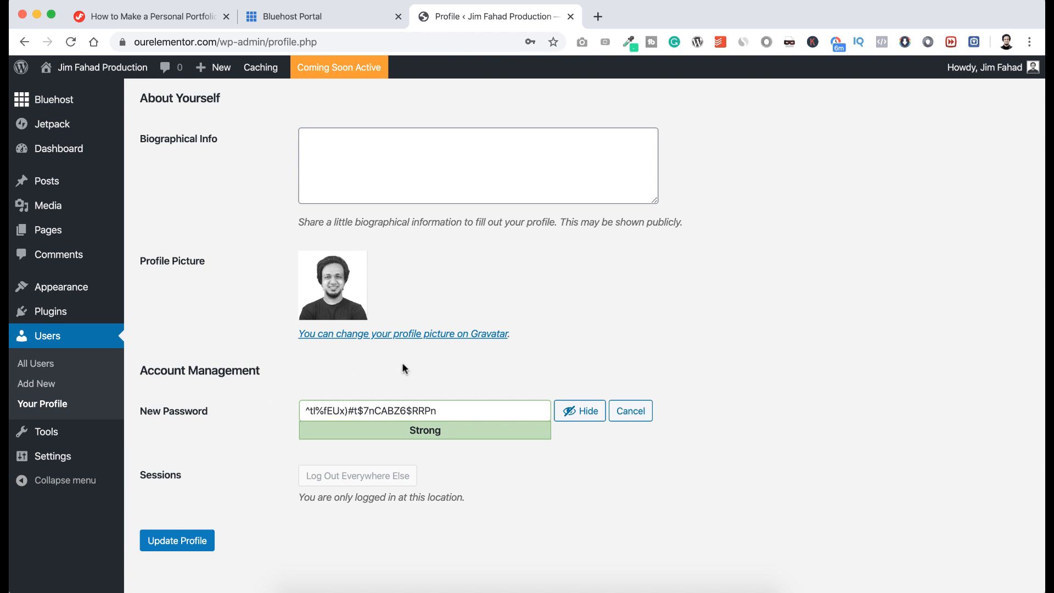
left_click(567, 409)
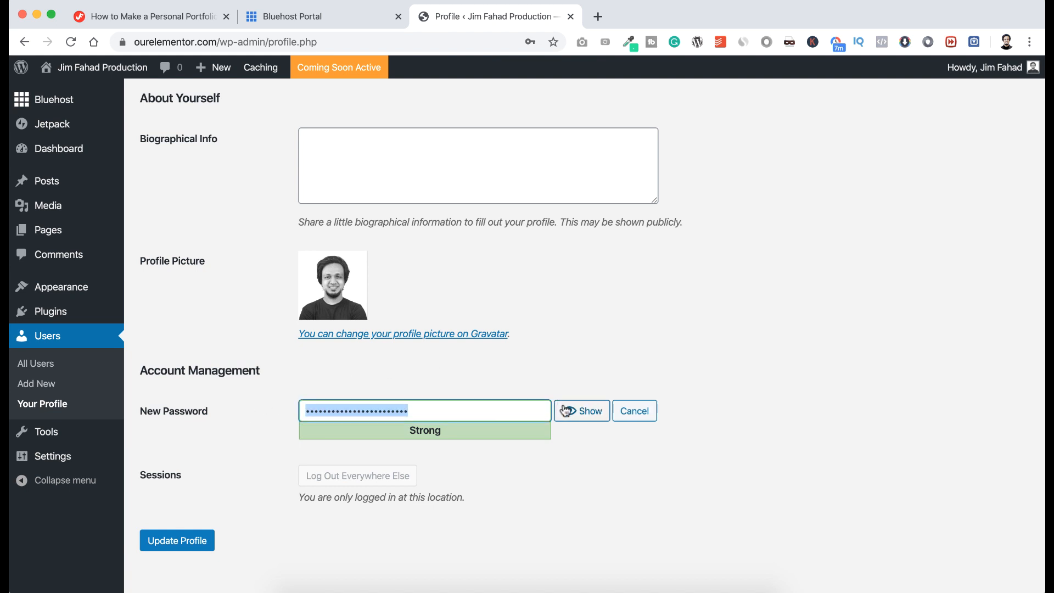
type("••••••••••••••")
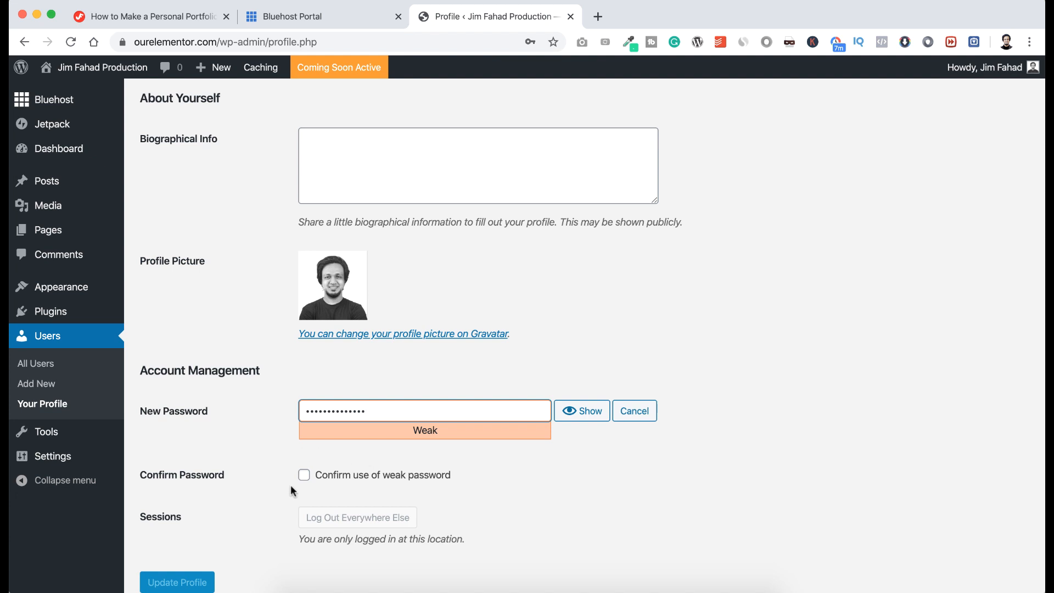
left_click(304, 476)
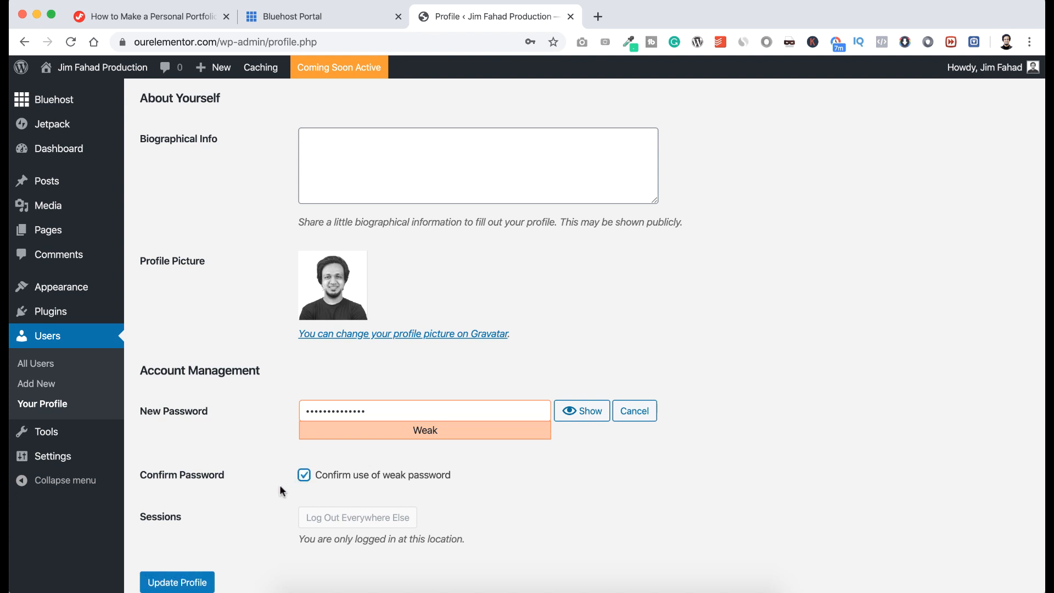
scroll(279, 484, "down", 2)
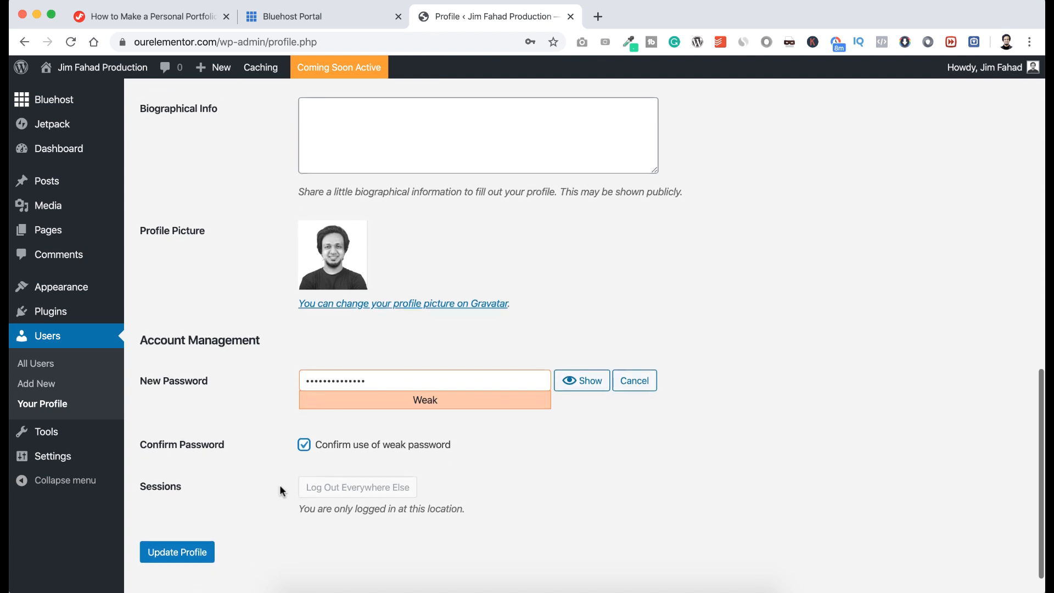
left_click(200, 553)
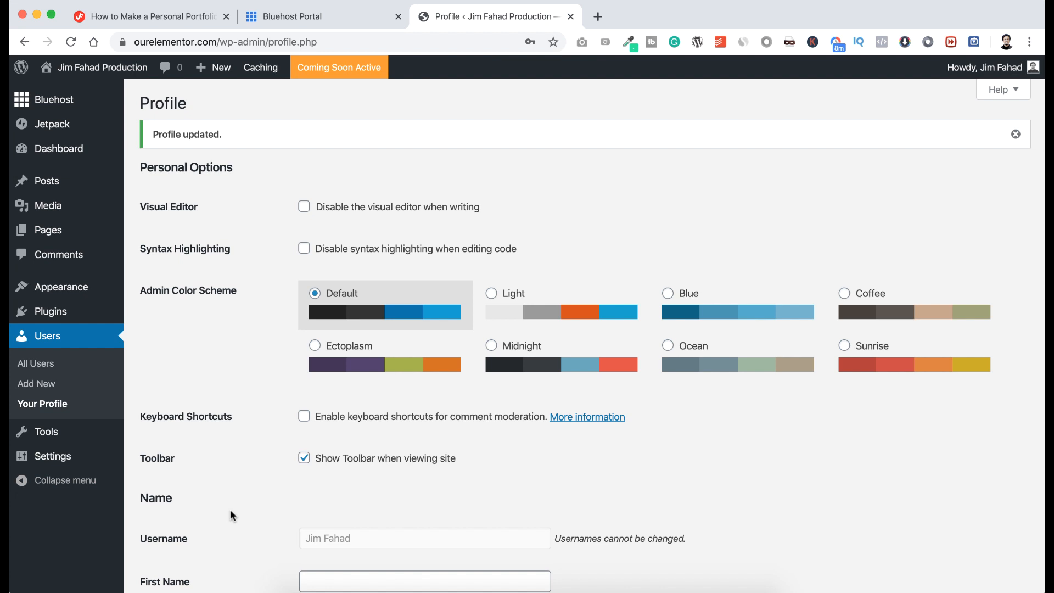
mouse_move(72, 291)
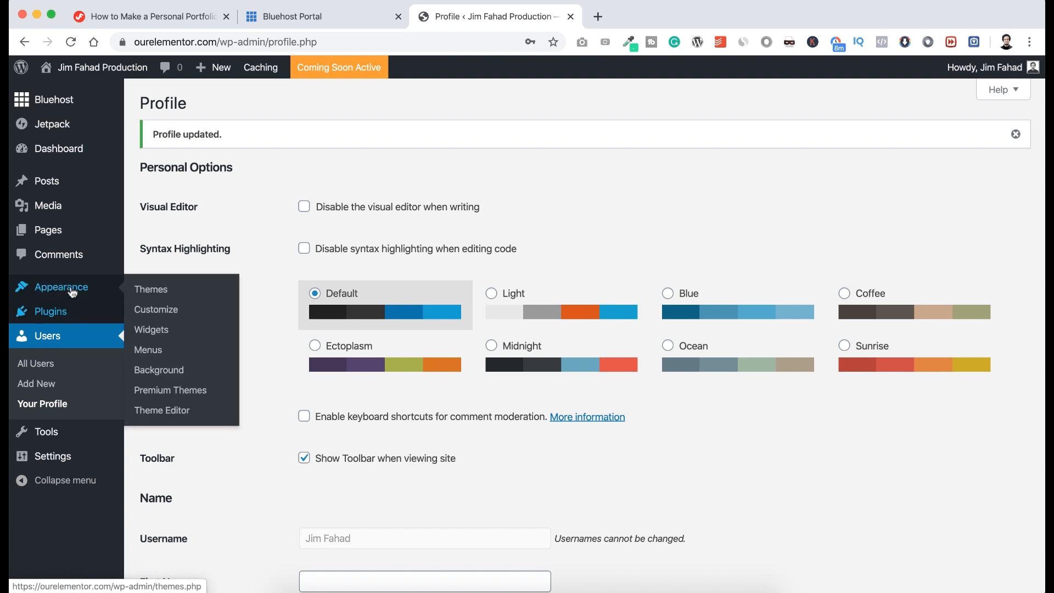
left_click(159, 291)
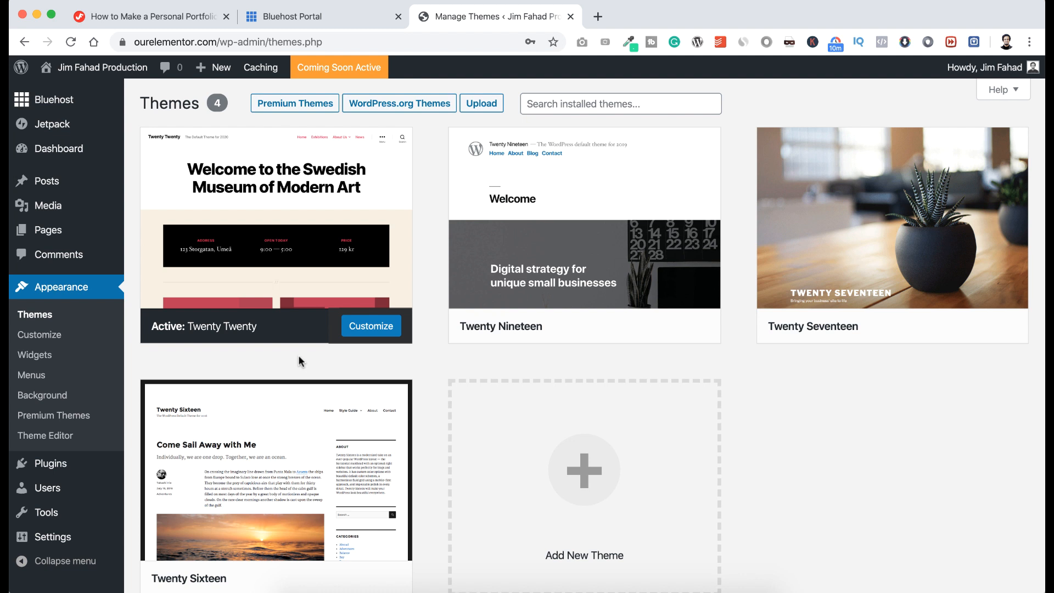
mouse_move(112, 74)
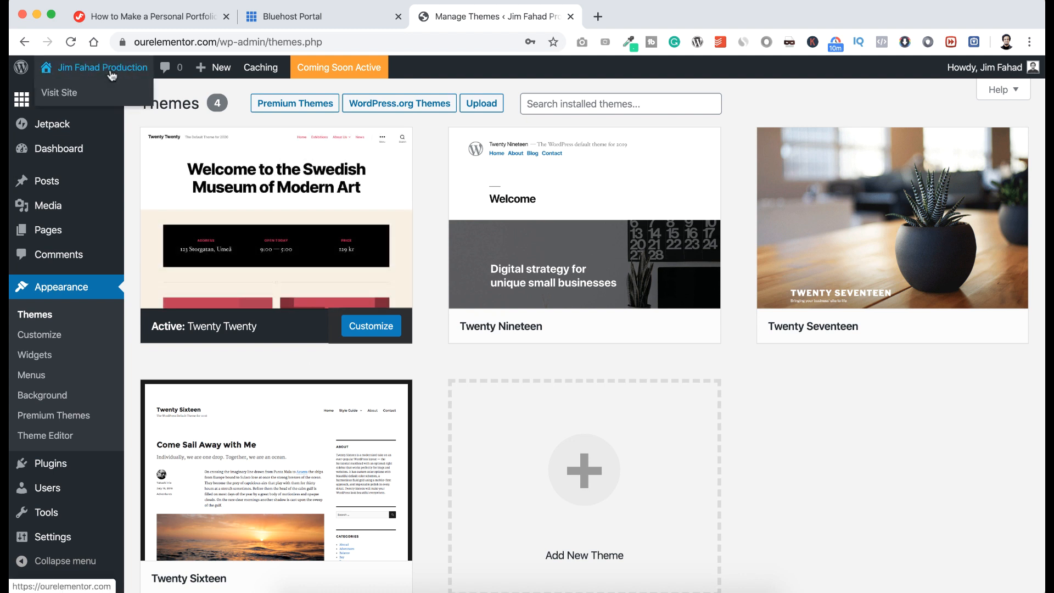
right_click(84, 92)
left_click(102, 94)
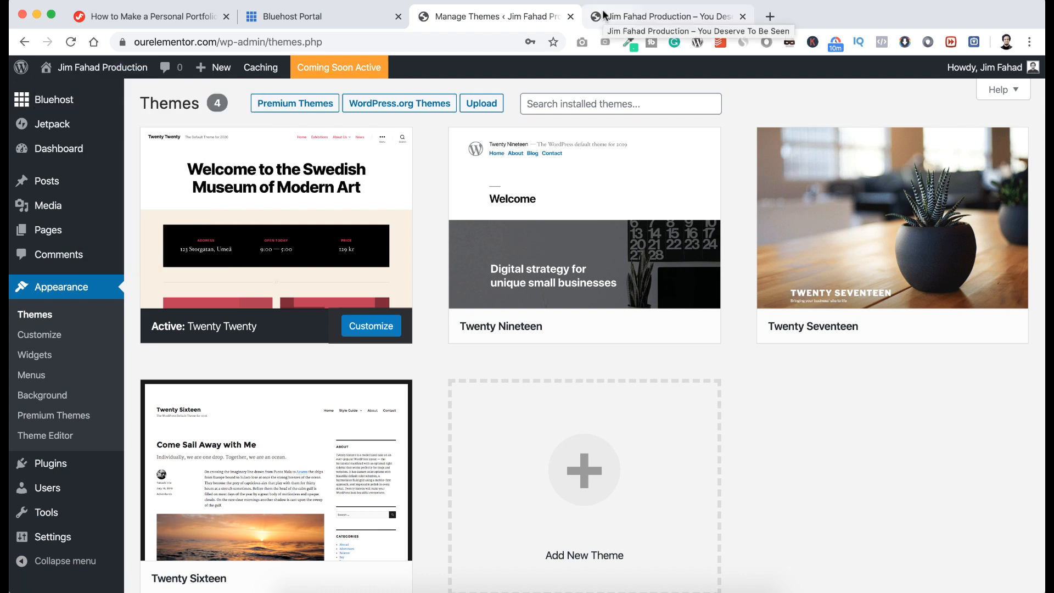
left_click(632, 16)
scroll(463, 324, "down", 10)
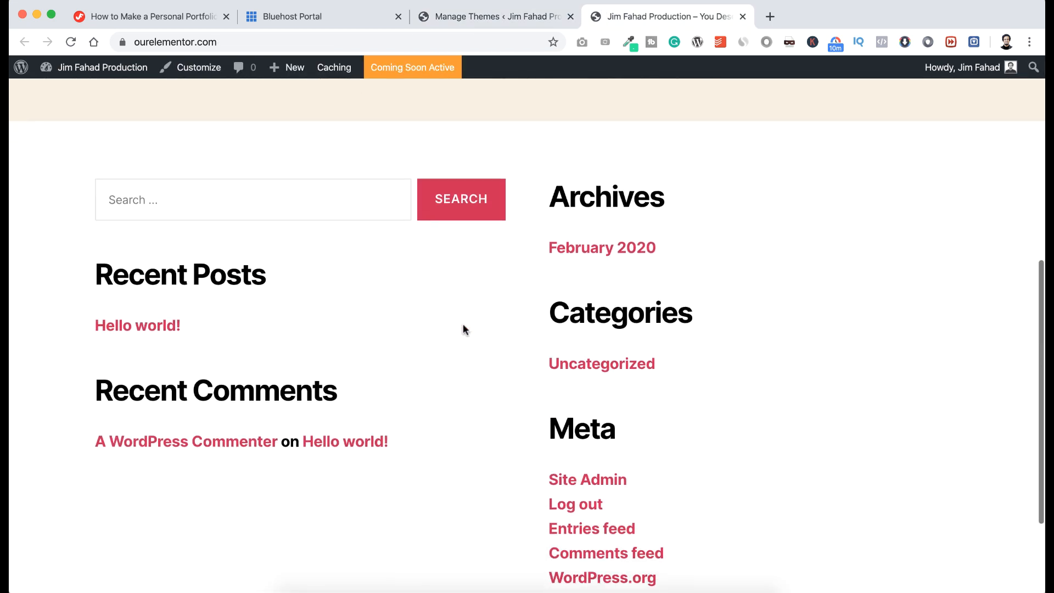
scroll(462, 327, "up", 10)
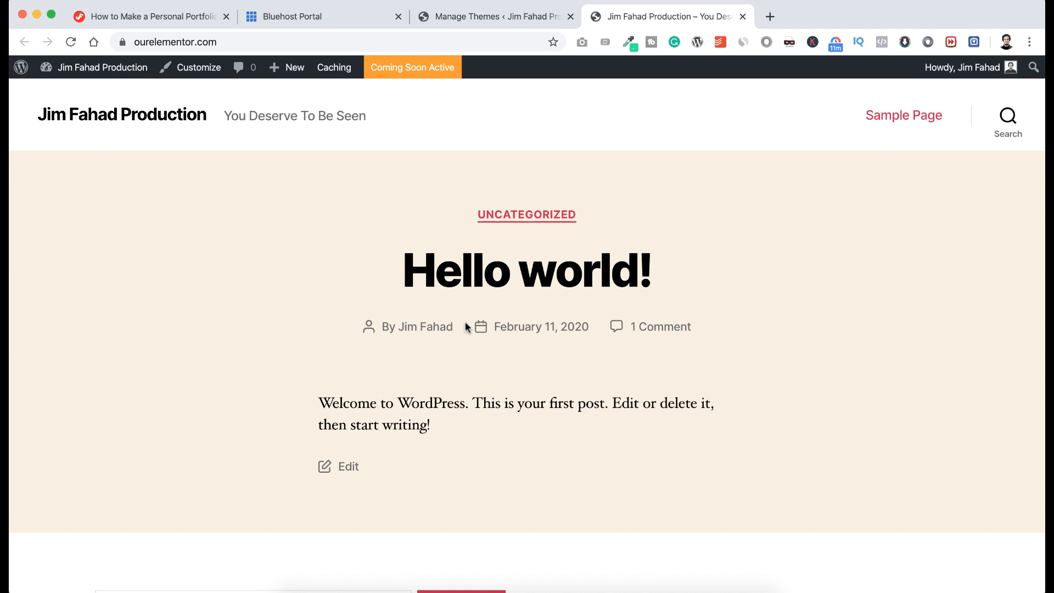
left_click(742, 17)
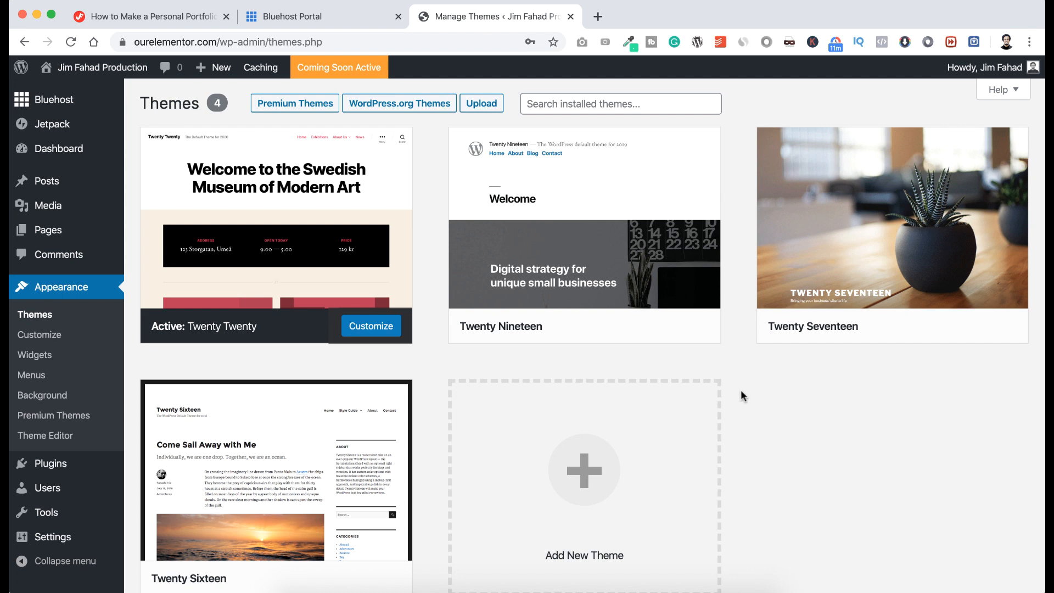
scroll(740, 391, "down", 3)
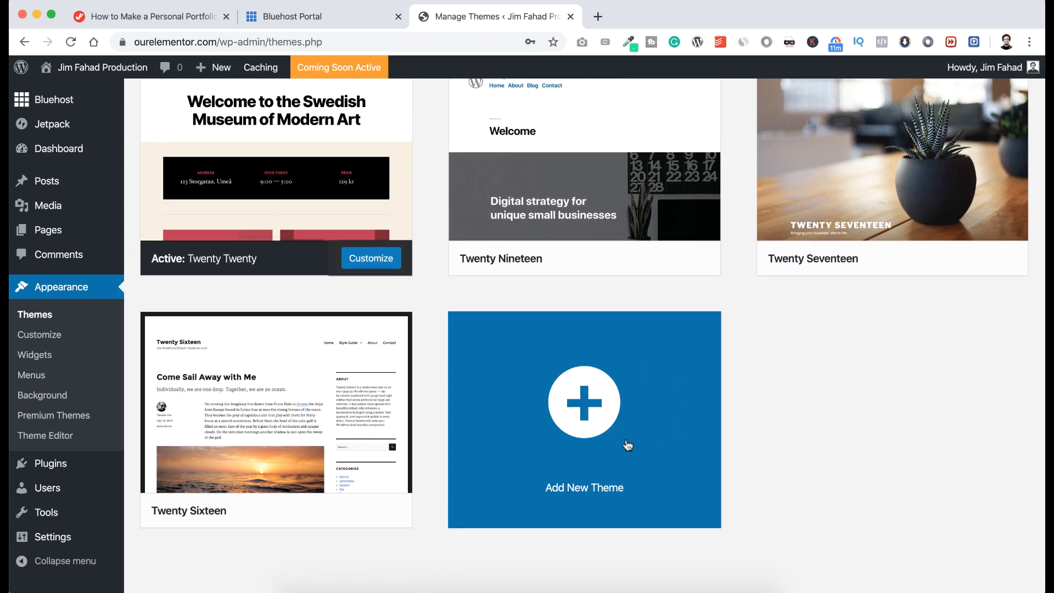
scroll(584, 401, "up", 3)
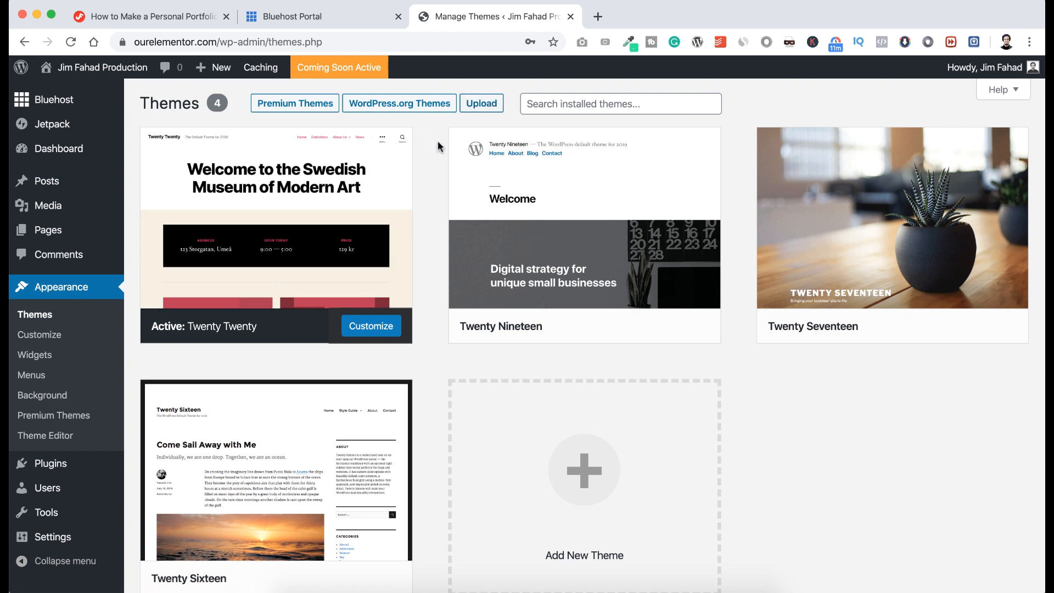
scroll(433, 188, "down", 3)
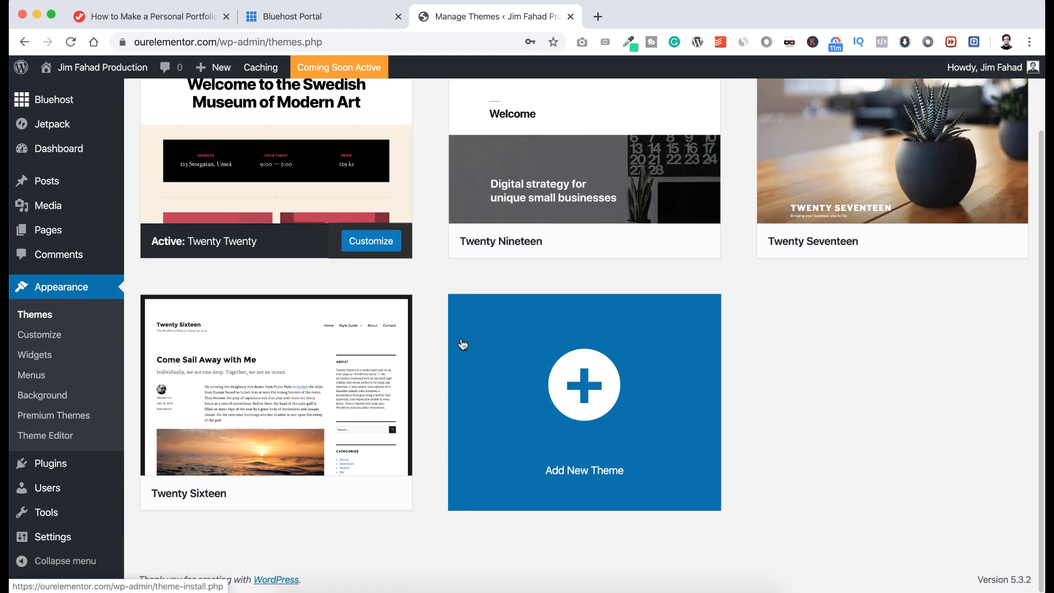
Open Add New theme and browse the Featured themes such as FashionPoint, Marvel and Nova Lite.
left_click(584, 387)
scroll(450, 412, "down", 10)
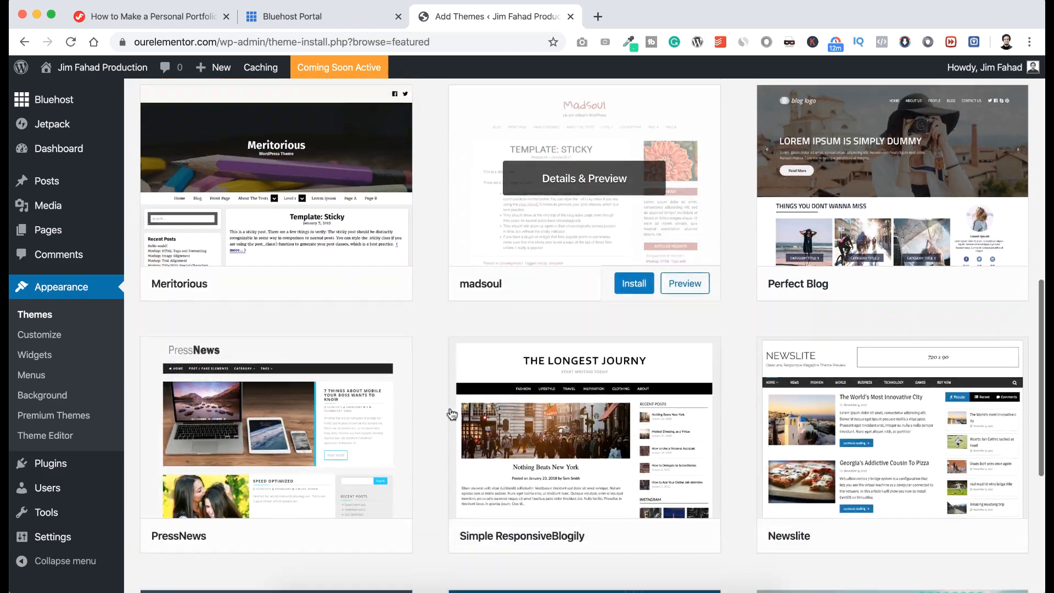
scroll(451, 415, "down", 1)
scroll(451, 414, "up", 6)
scroll(451, 415, "down", 15)
scroll(451, 414, "up", 20)
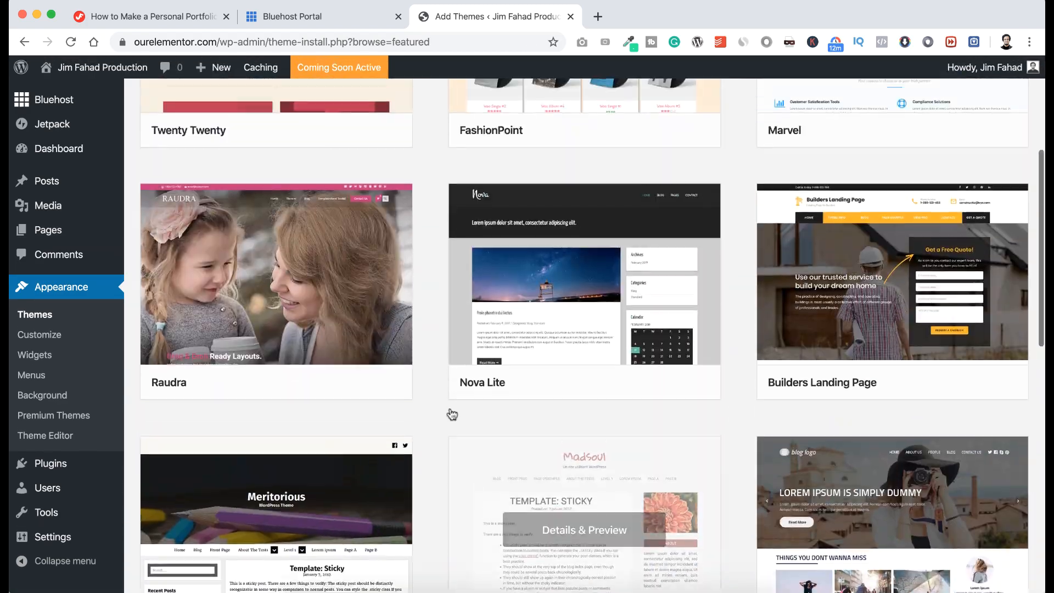
scroll(452, 414, "up", 5)
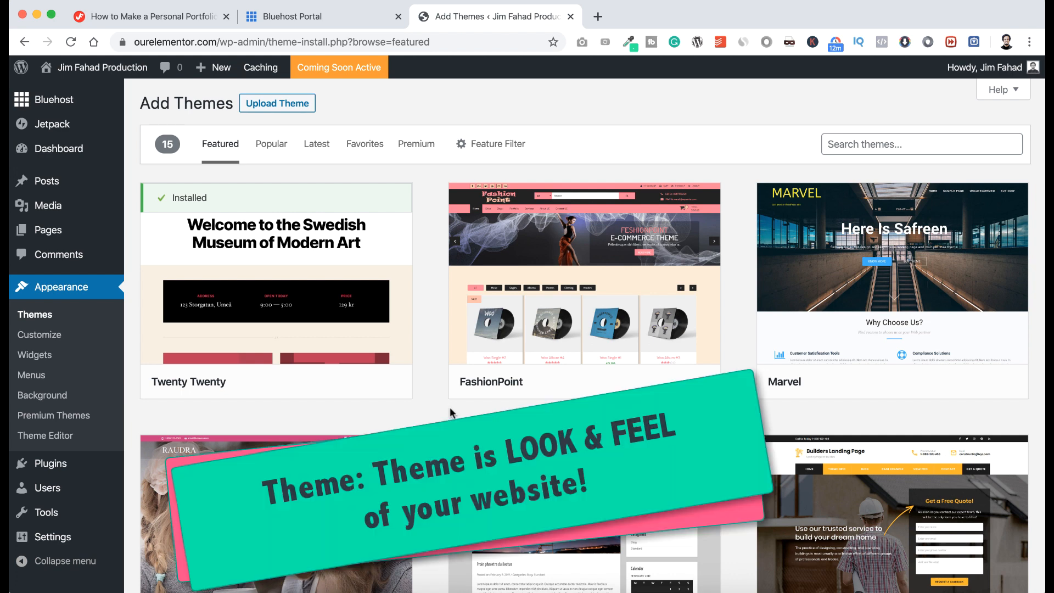
scroll(452, 414, "down", 9)
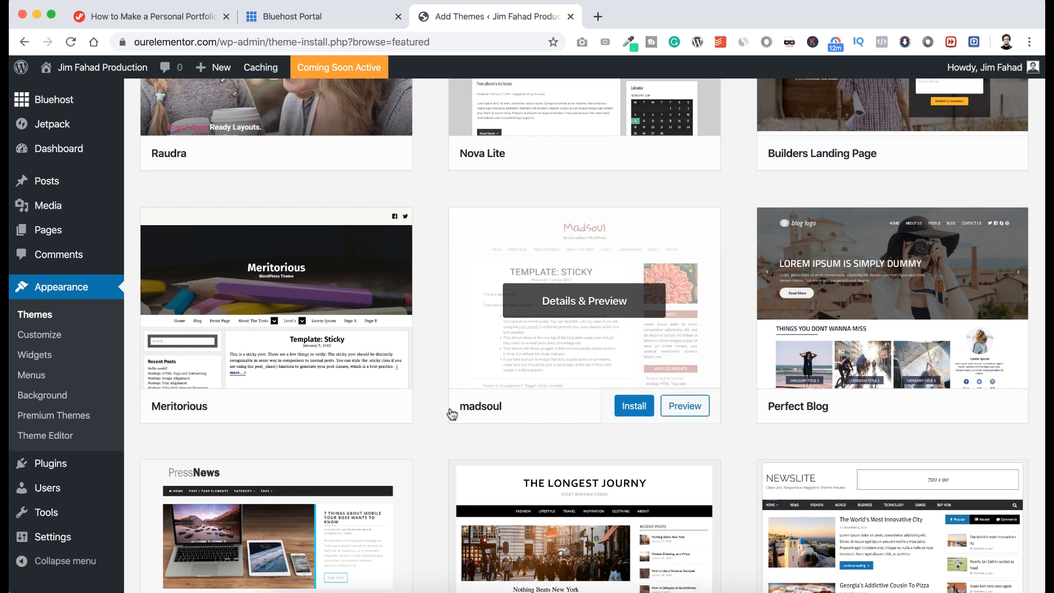
scroll(452, 414, "down", 5)
scroll(449, 412, "up", 4)
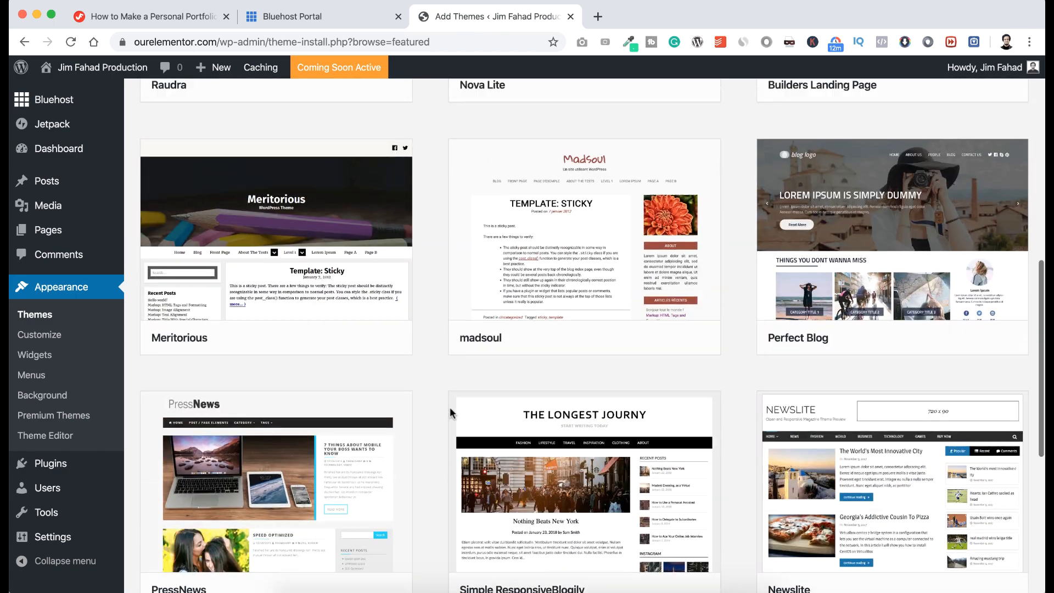
scroll(449, 412, "up", 8)
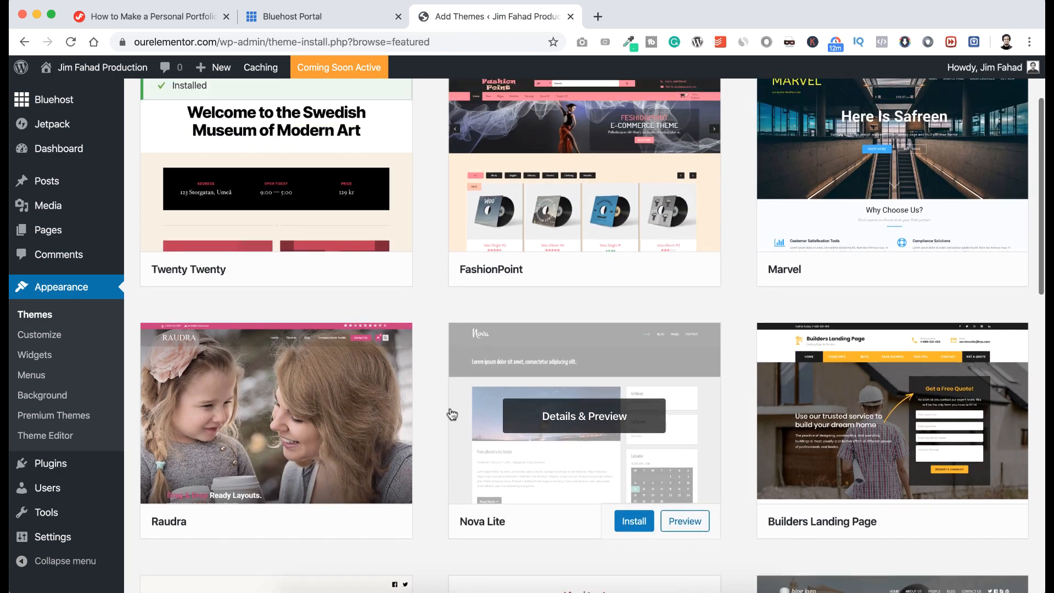
scroll(451, 414, "up", 2)
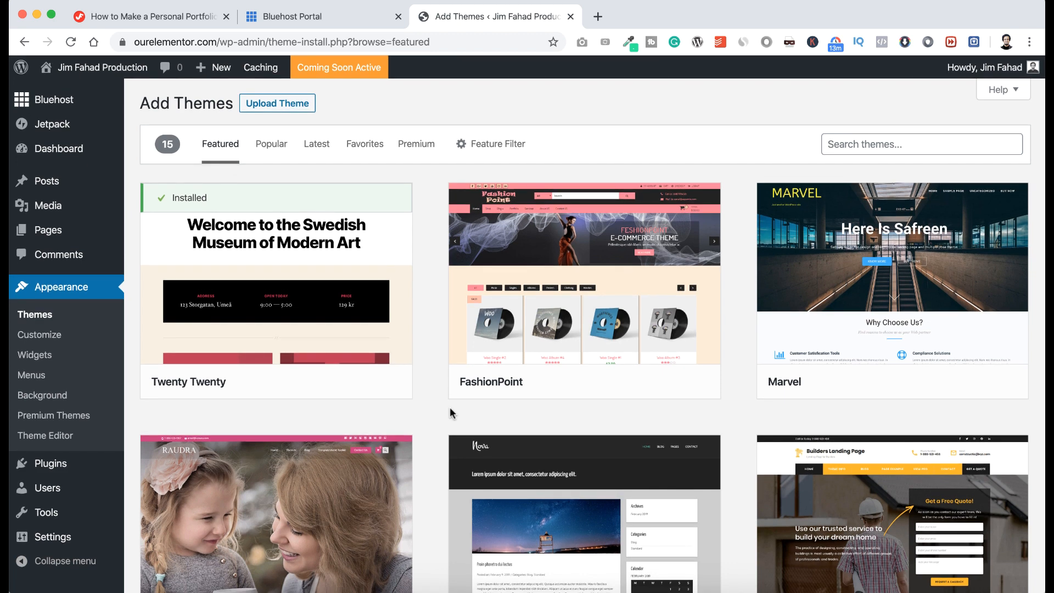
Search the theme catalogue for 'Phlox', then install and activate the Phlox theme.
left_click(847, 141)
type("Phlox")
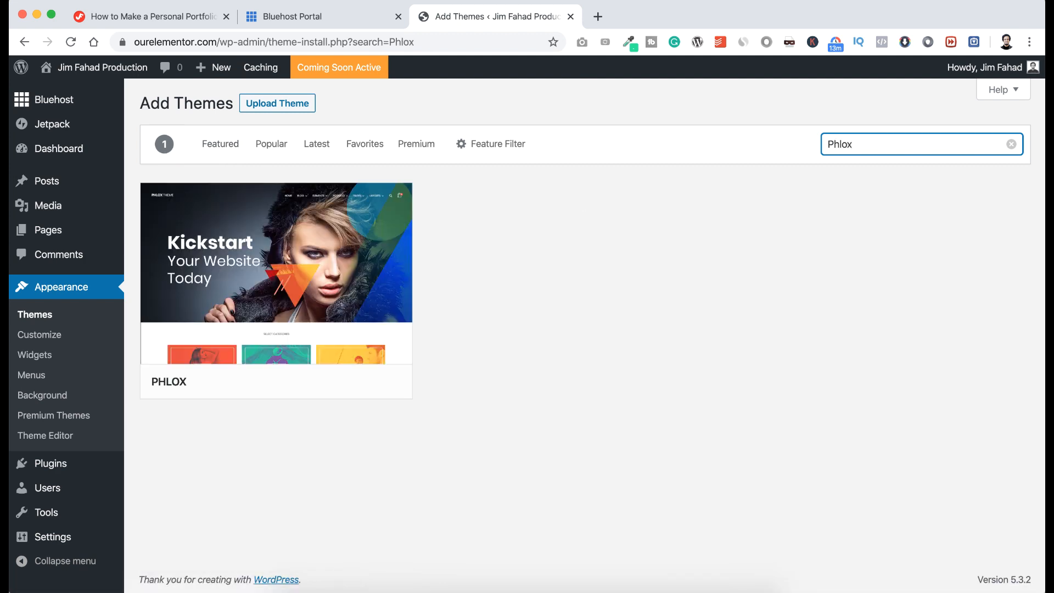
mouse_move(352, 275)
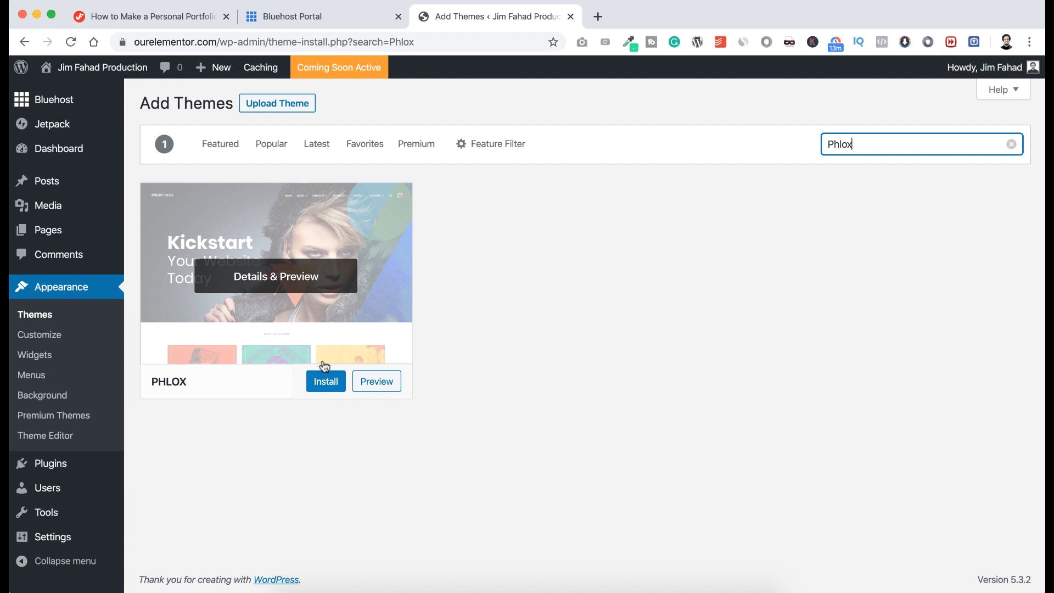
left_click(325, 382)
left_click(316, 392)
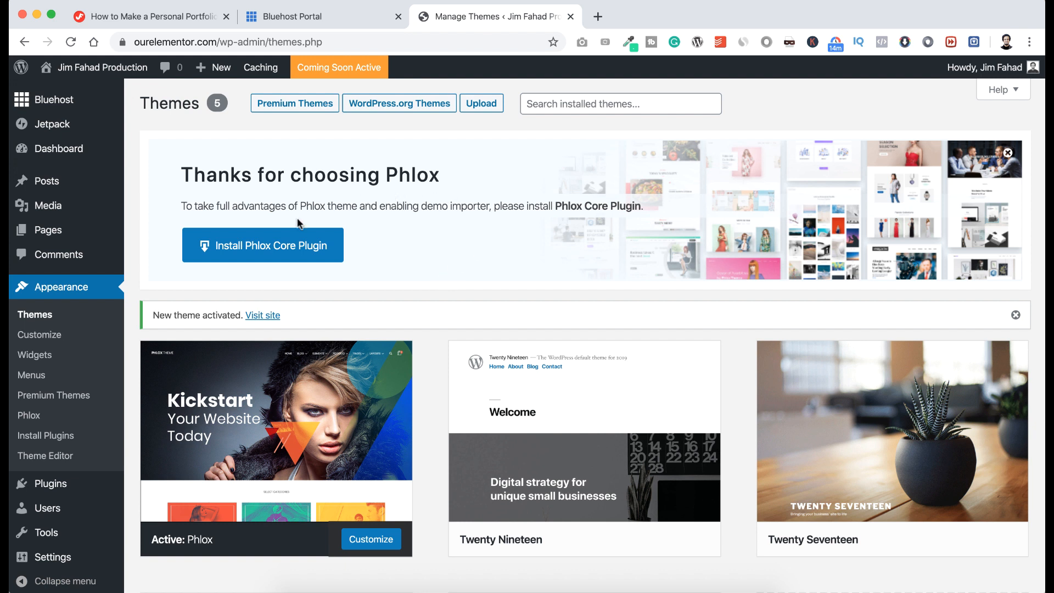
Install the Phlox Core Plugin from the notice and open Plugins > Installed Plugins.
left_click(293, 249)
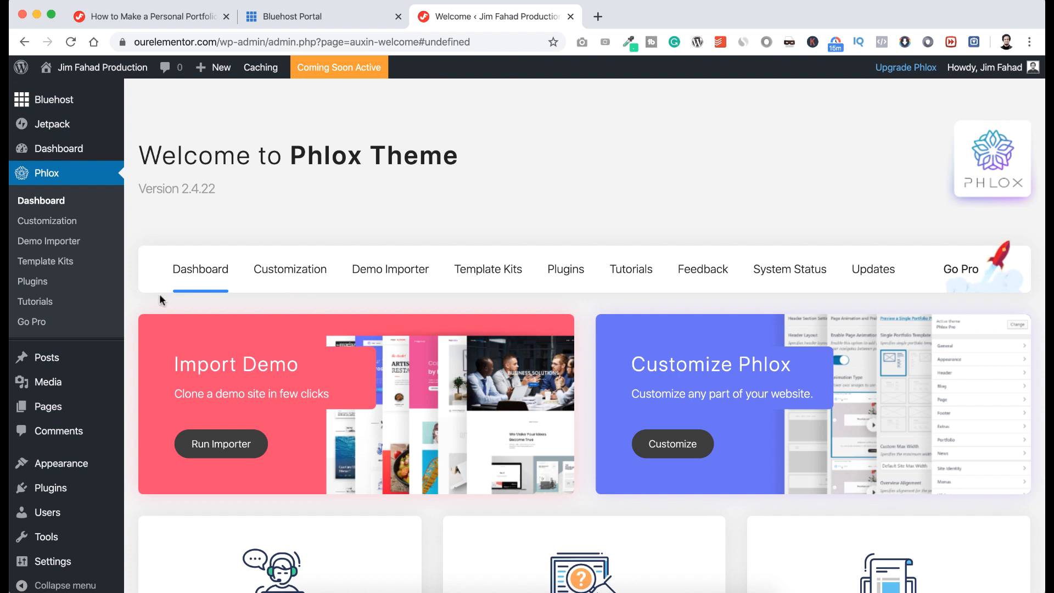
mouse_move(55, 490)
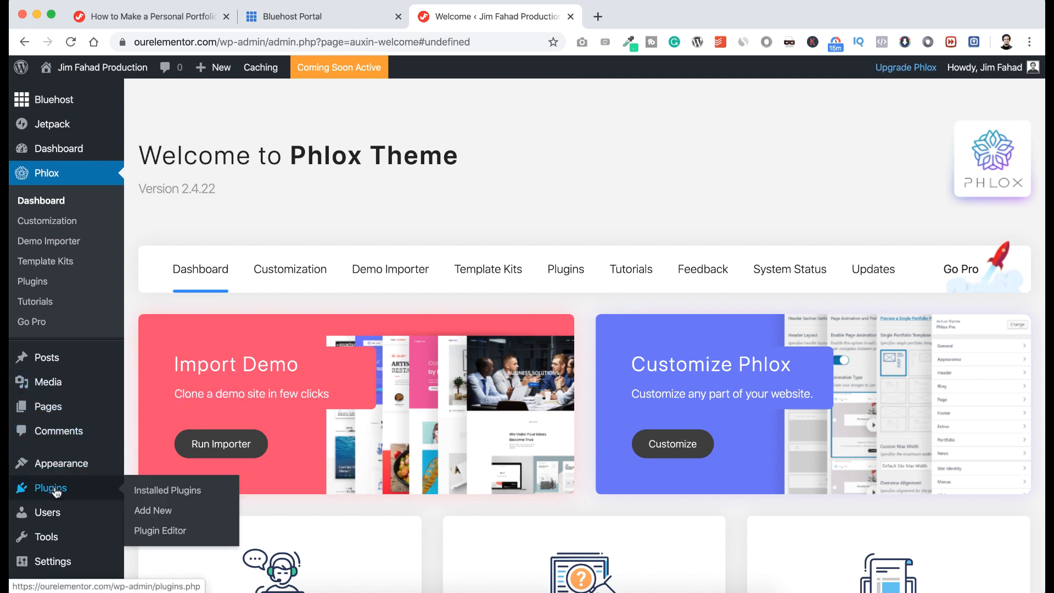
left_click(166, 493)
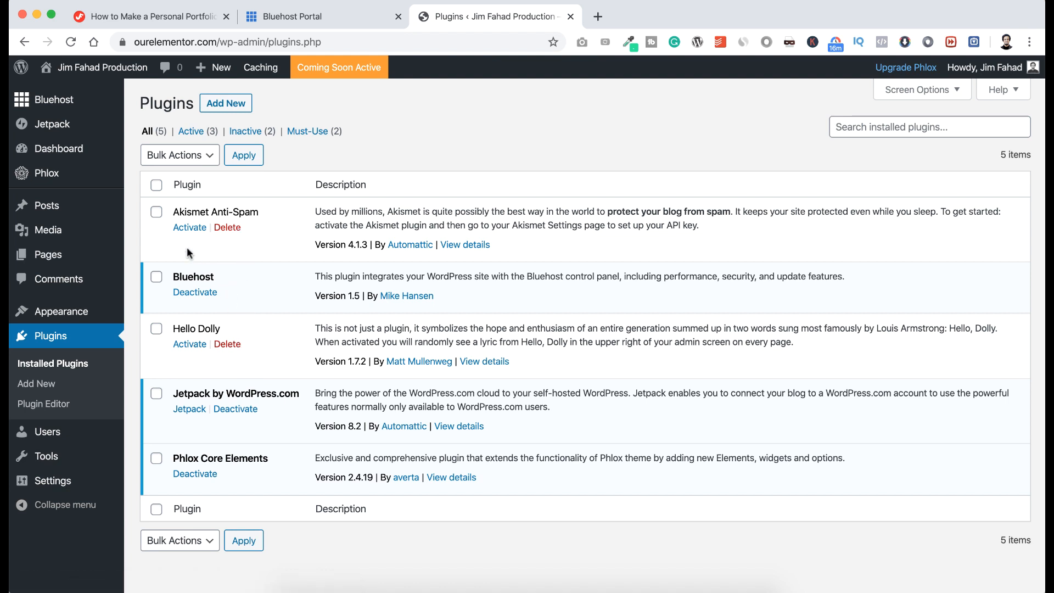
Bulk-deactivate every plugin except Phlox Core Elements.
left_click(157, 187)
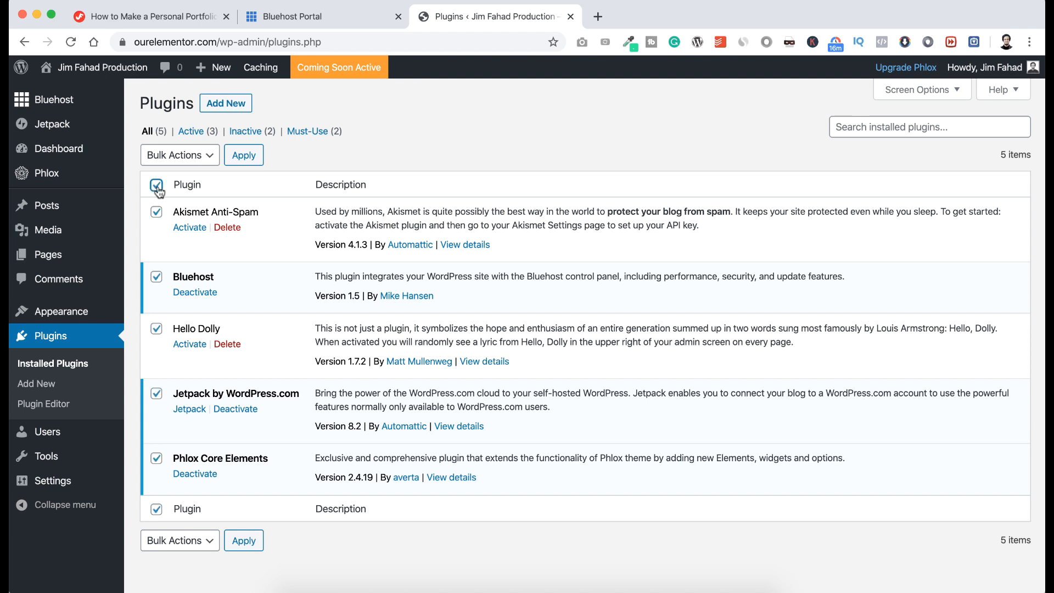
left_click(156, 460)
left_click(198, 154)
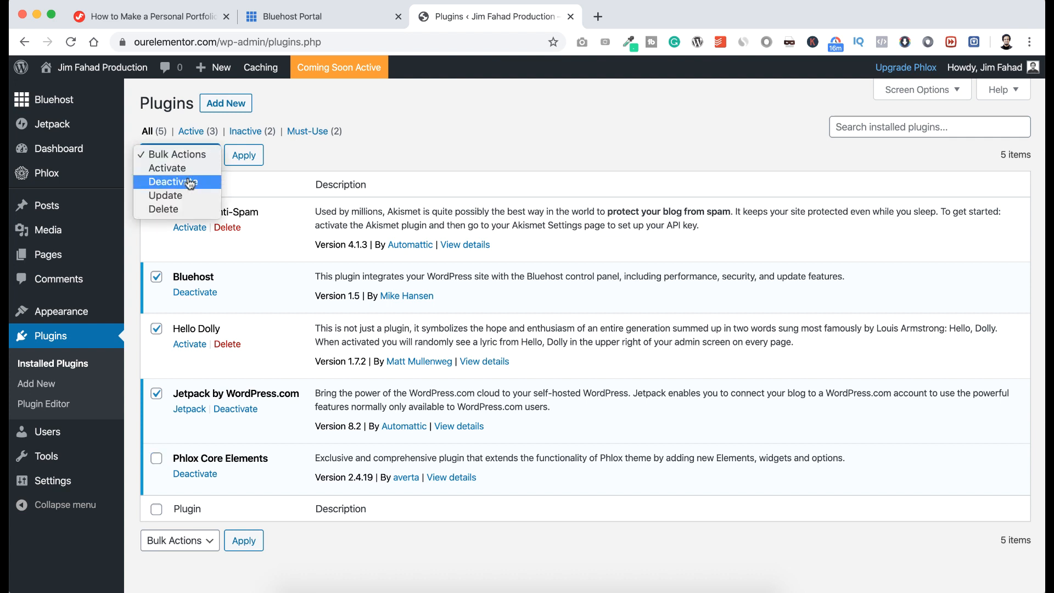
left_click(189, 183)
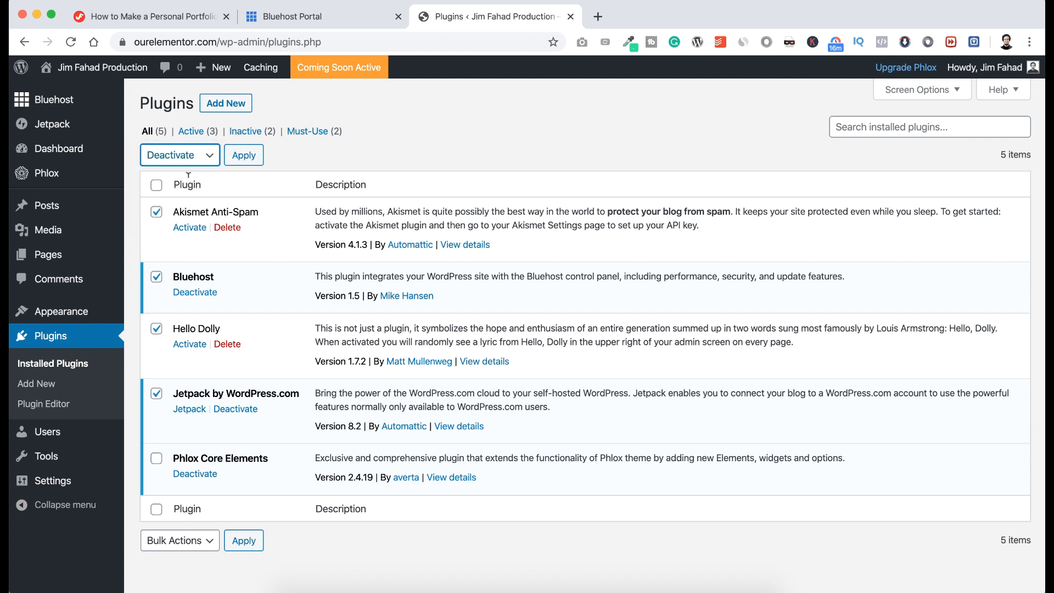
left_click(249, 158)
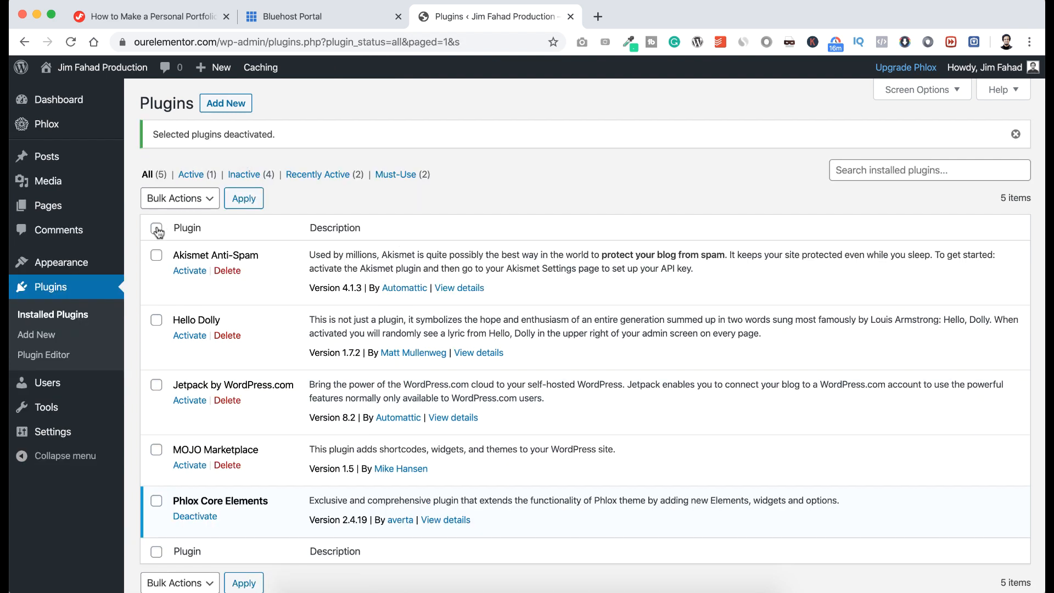
Bulk-delete Akismet, Hello Dolly, Jetpack and MOJO Marketplace, confirming the deletion.
left_click(156, 229)
left_click(157, 502)
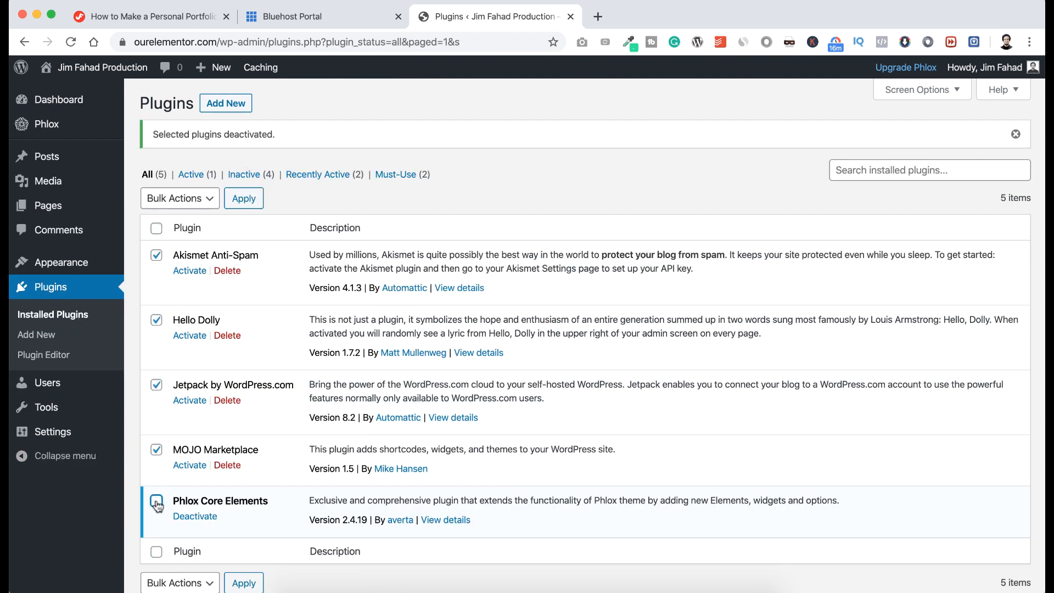
left_click(201, 199)
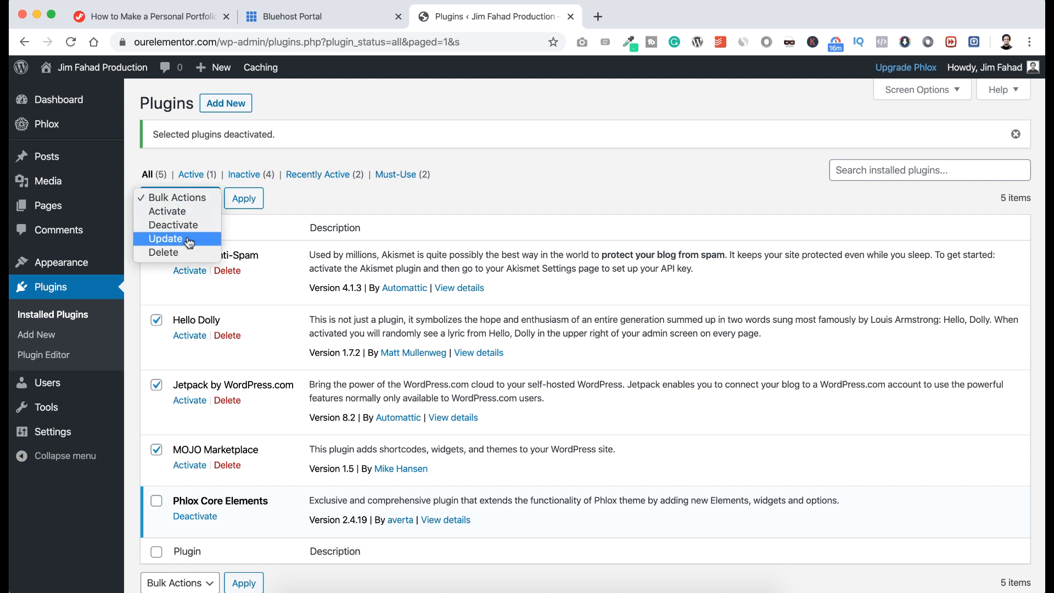
left_click(163, 253)
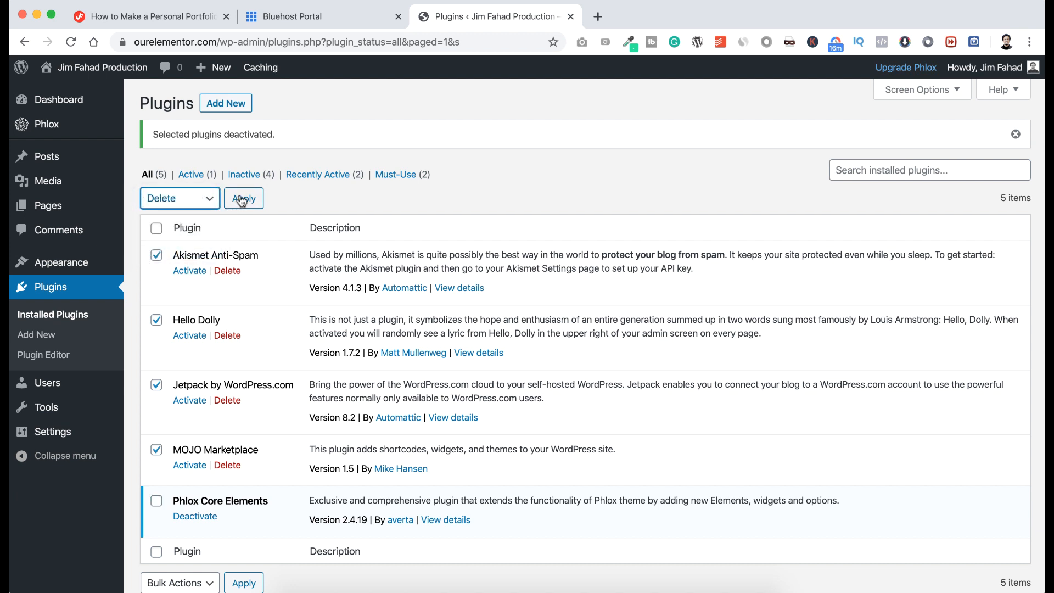
left_click(240, 197)
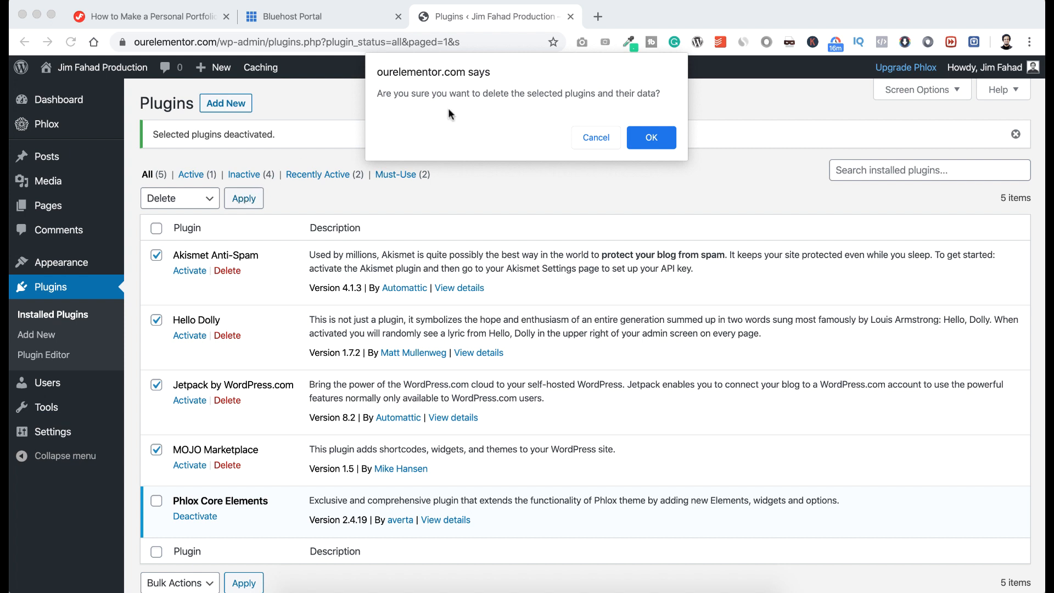
left_click(651, 137)
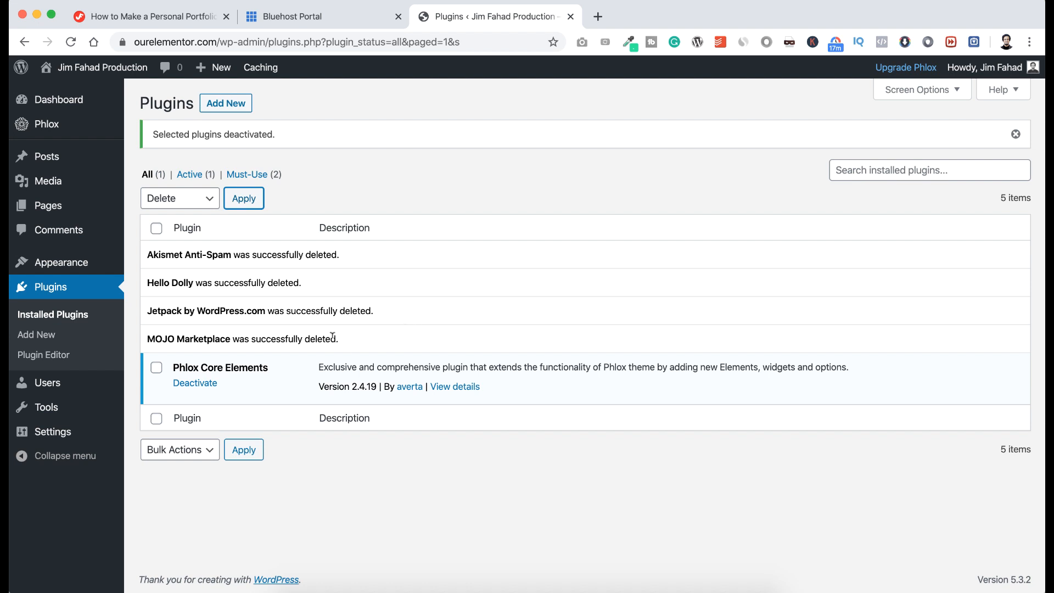
Deactivate the Phlox Core Elements plugin and delete it, confirming the removal.
left_click(156, 368)
left_click(207, 199)
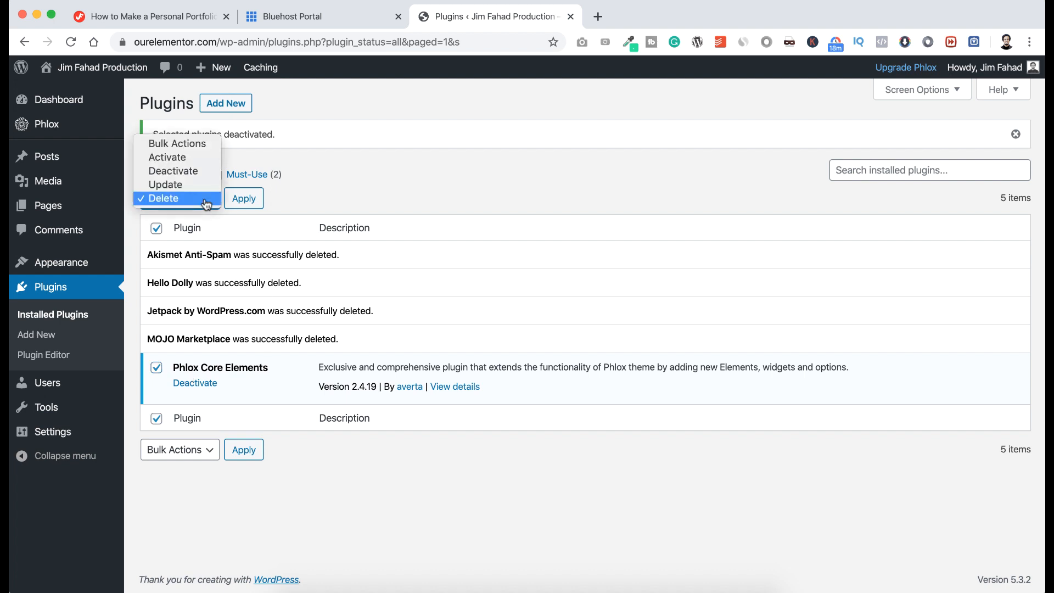
left_click(191, 174)
left_click(241, 199)
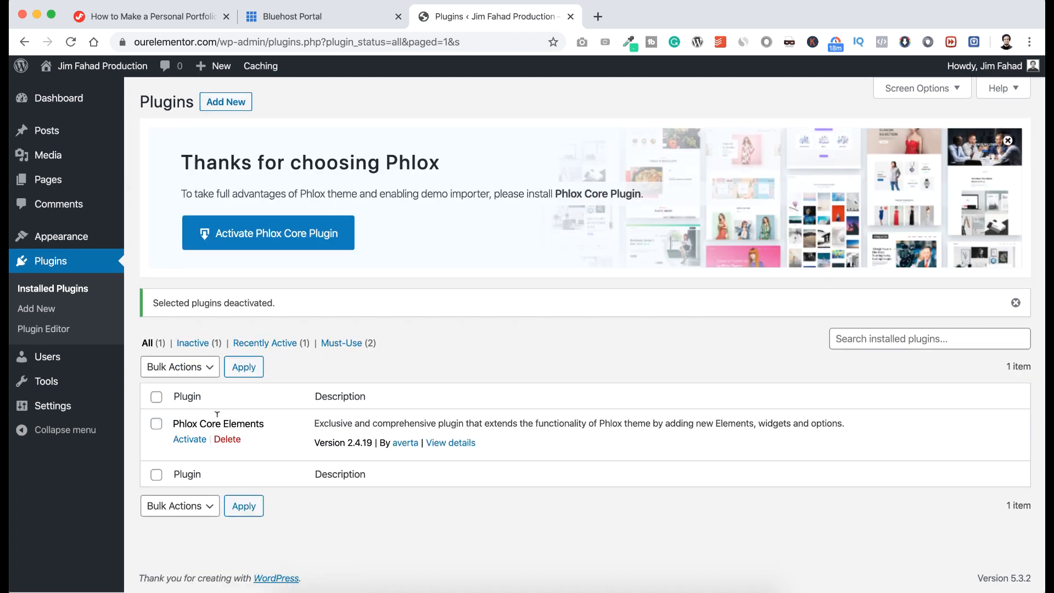
left_click(227, 441)
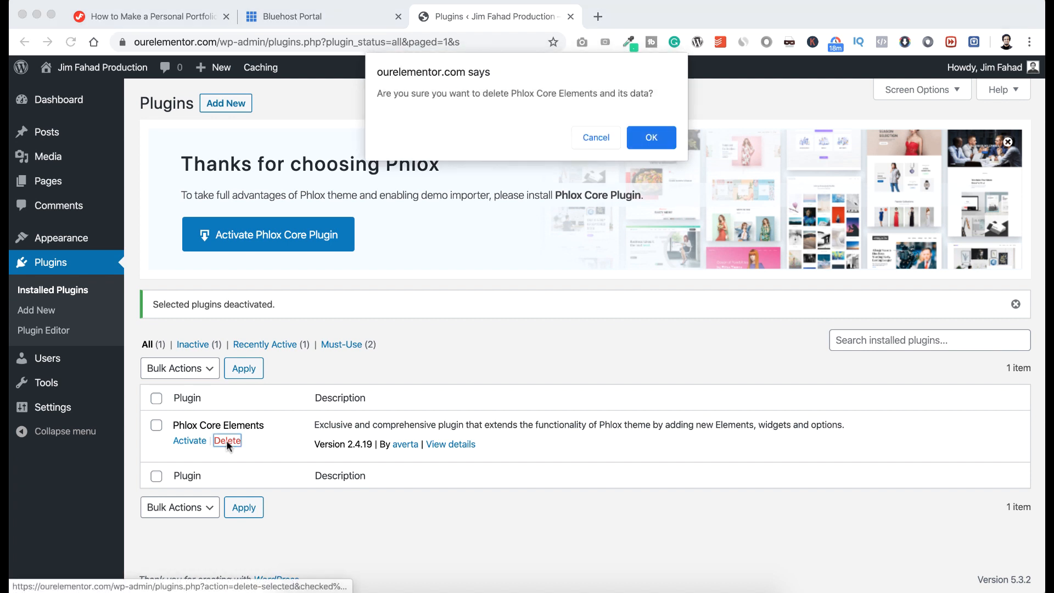
left_click(652, 136)
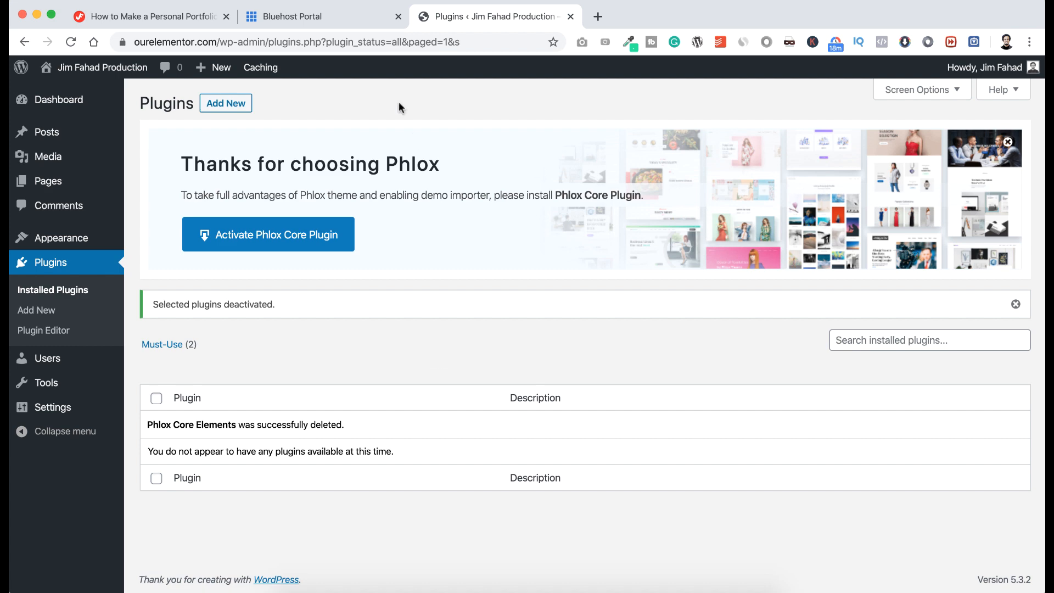
Search the Add Plugins directory for 'phlox core'.
left_click(229, 107)
scroll(415, 306, "down", 2)
scroll(413, 300, "down", 5)
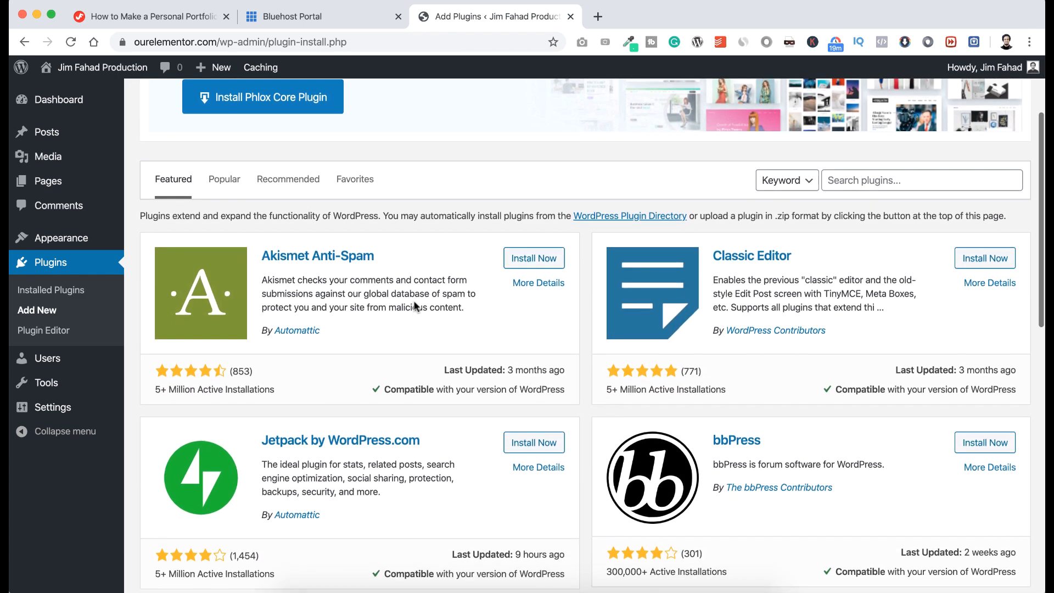
scroll(413, 300, "up", 2)
scroll(413, 299, "down", 3)
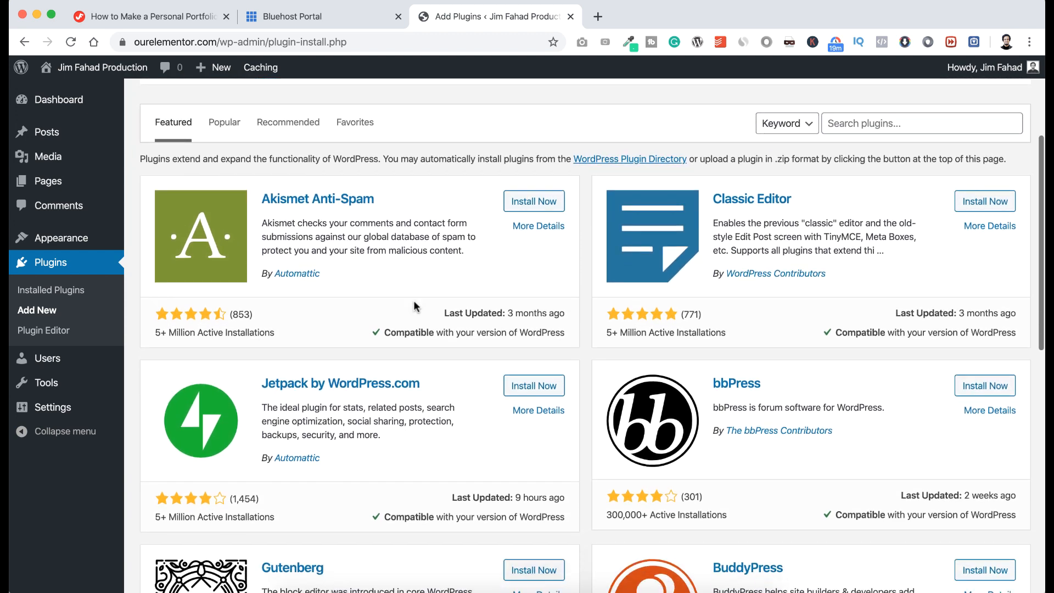
scroll(413, 300, "up", 1)
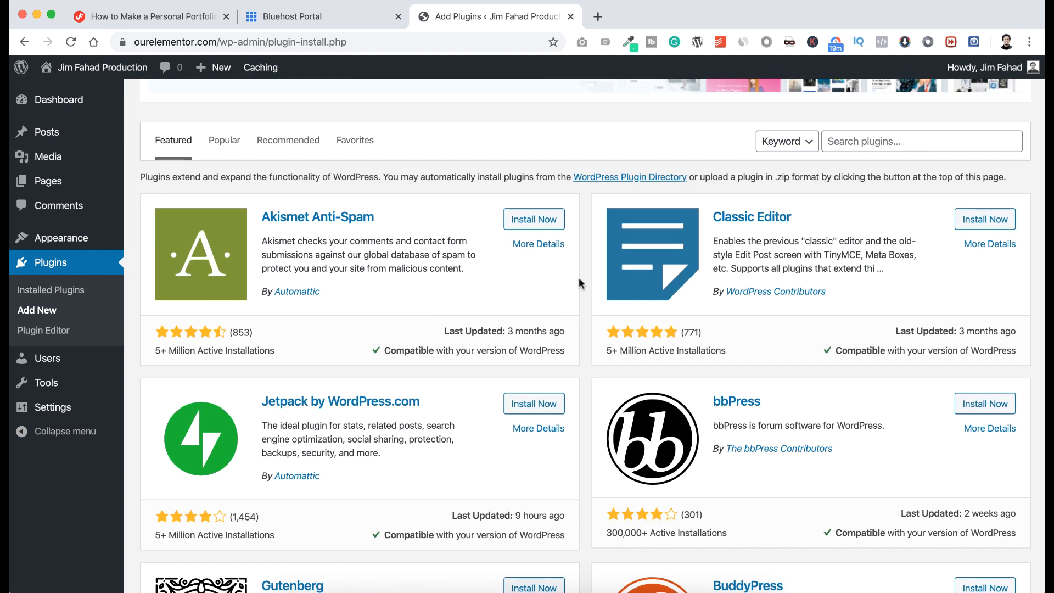
left_click(865, 141)
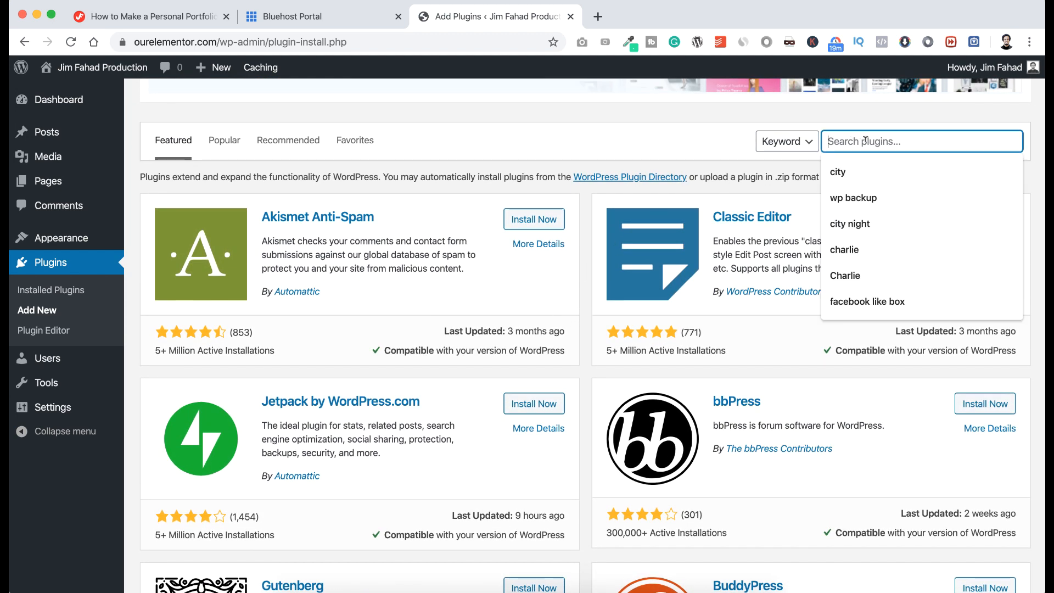
type("phlox ")
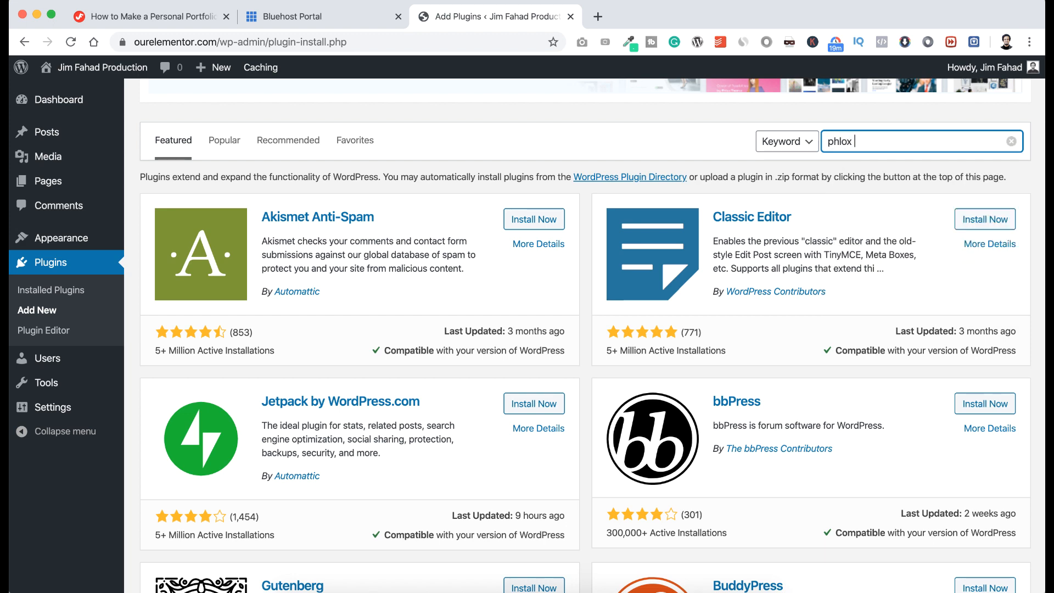
type("core")
key("Return")
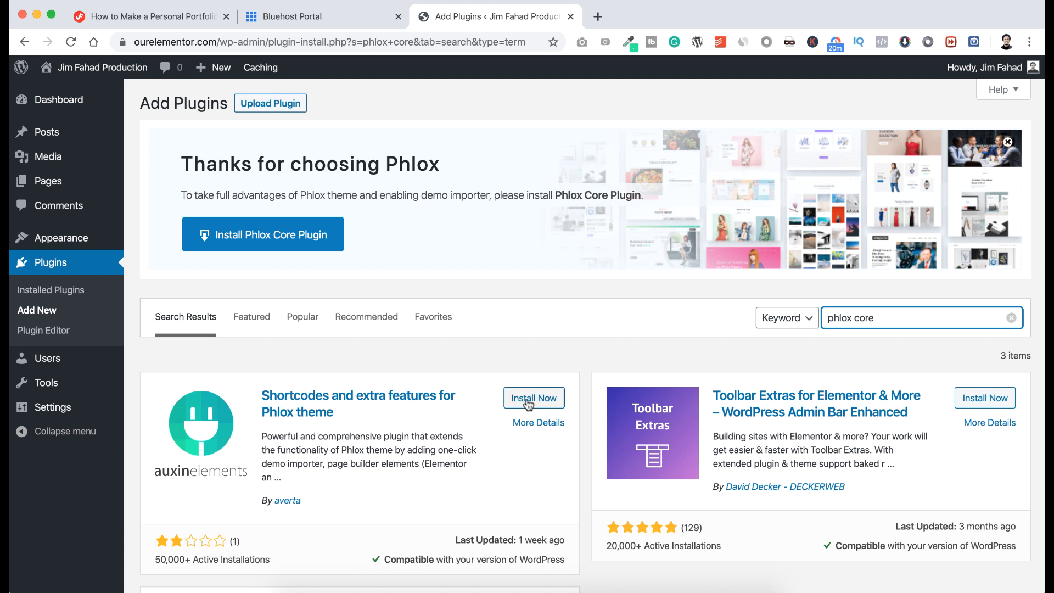
Install and activate Phlox Core Elements, then return to Add Plugins.
left_click(528, 399)
left_click(527, 404)
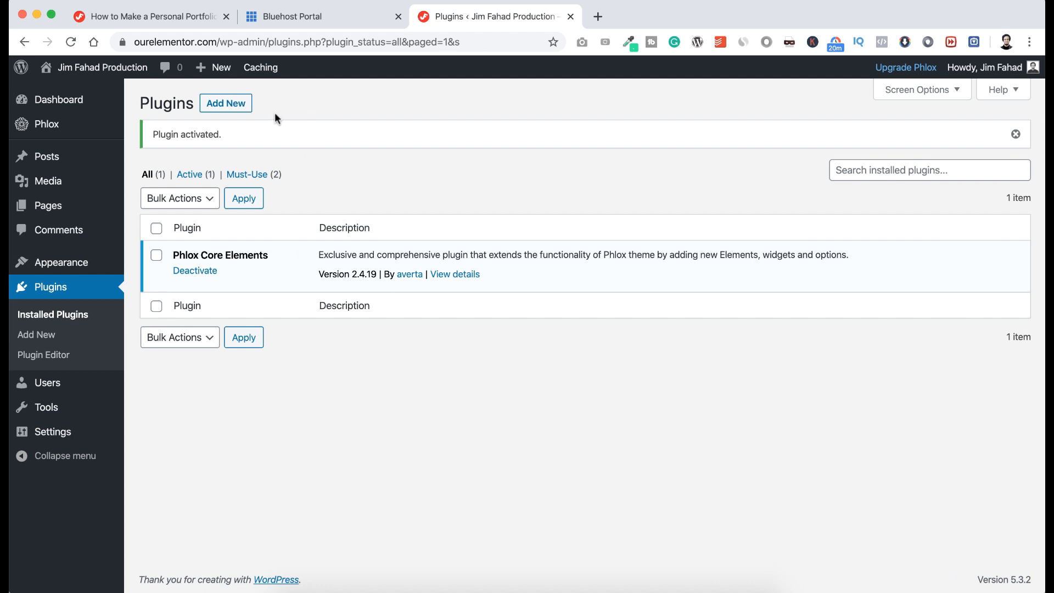
left_click(231, 104)
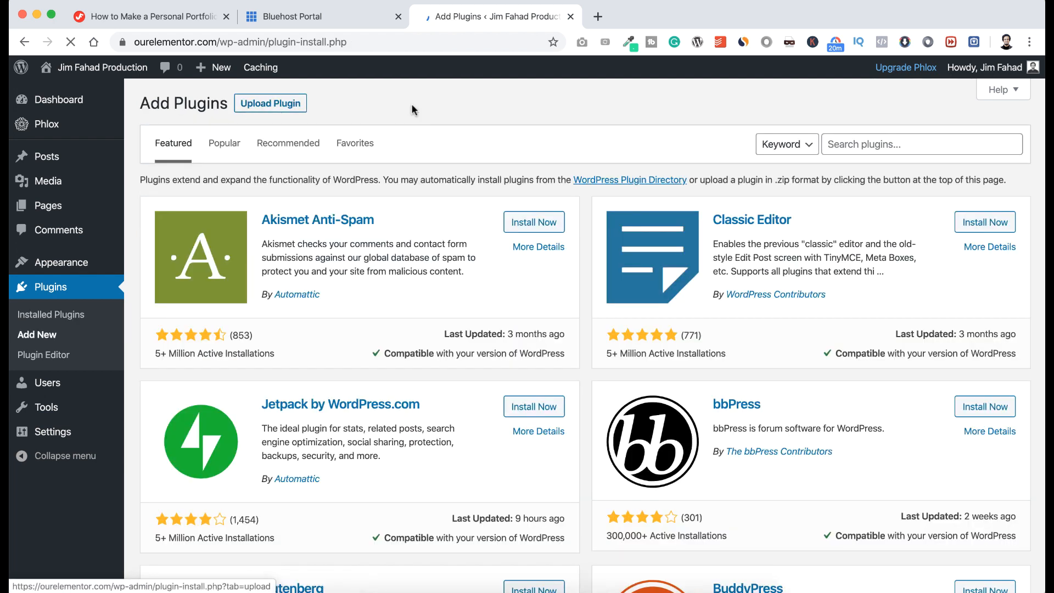
Search plugins for 'Classic' and open a blank new post in a separate tab.
left_click(866, 142)
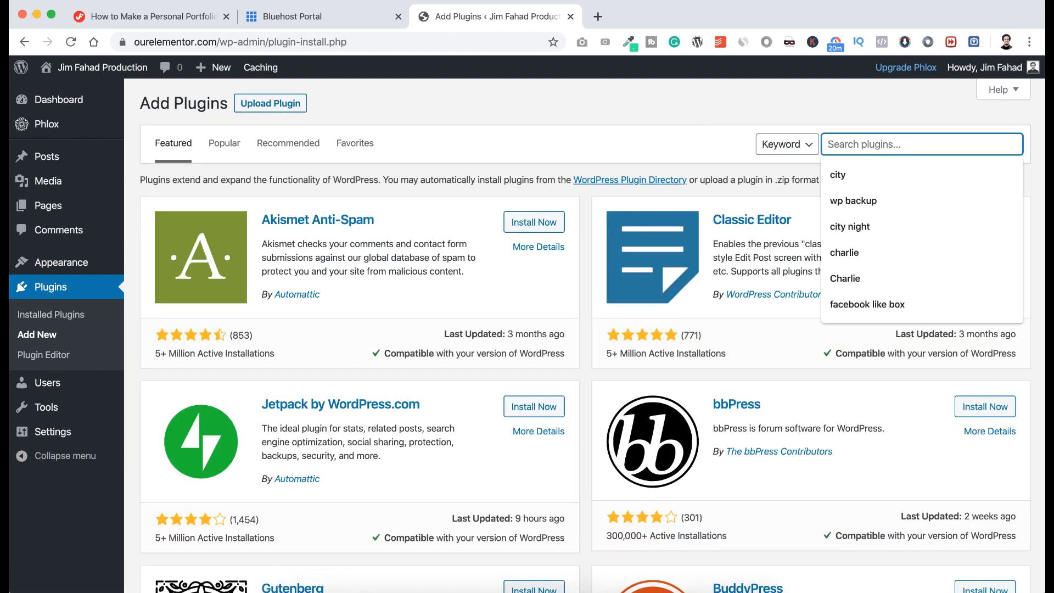
type("Classic")
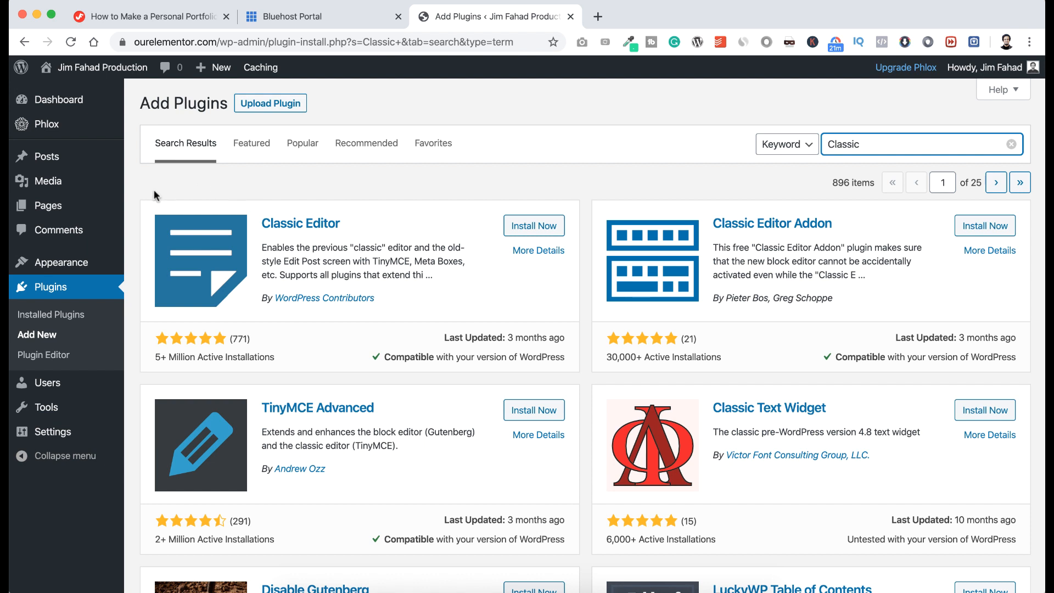
mouse_move(57, 158)
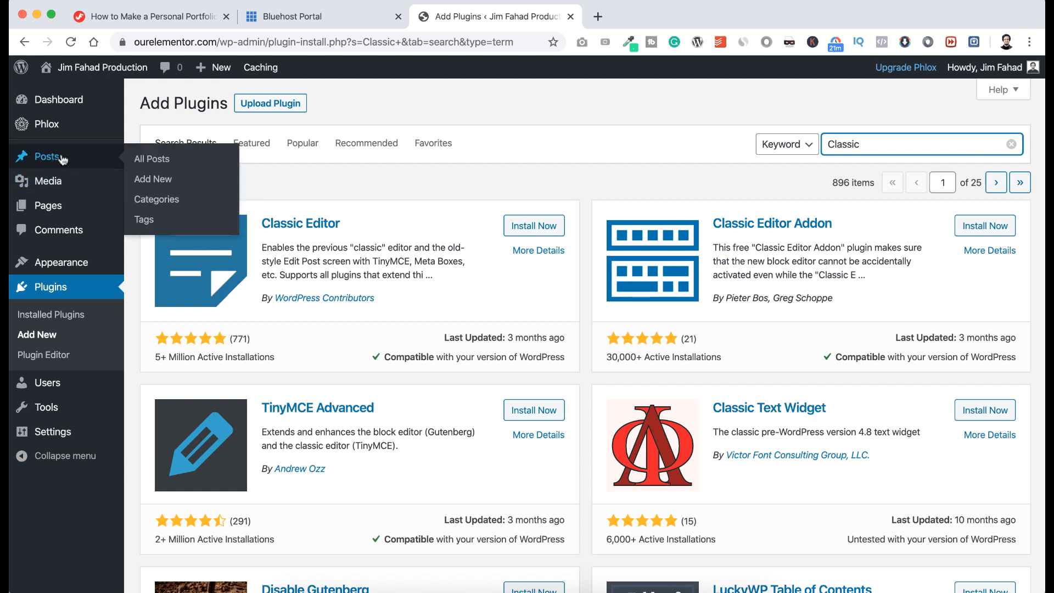
right_click(158, 180)
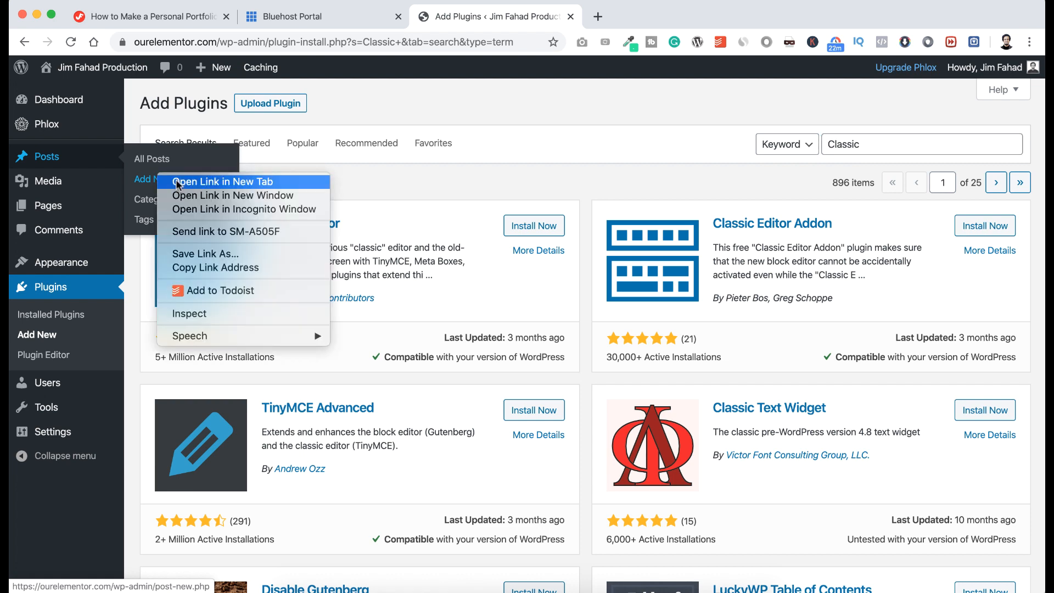
left_click(176, 181)
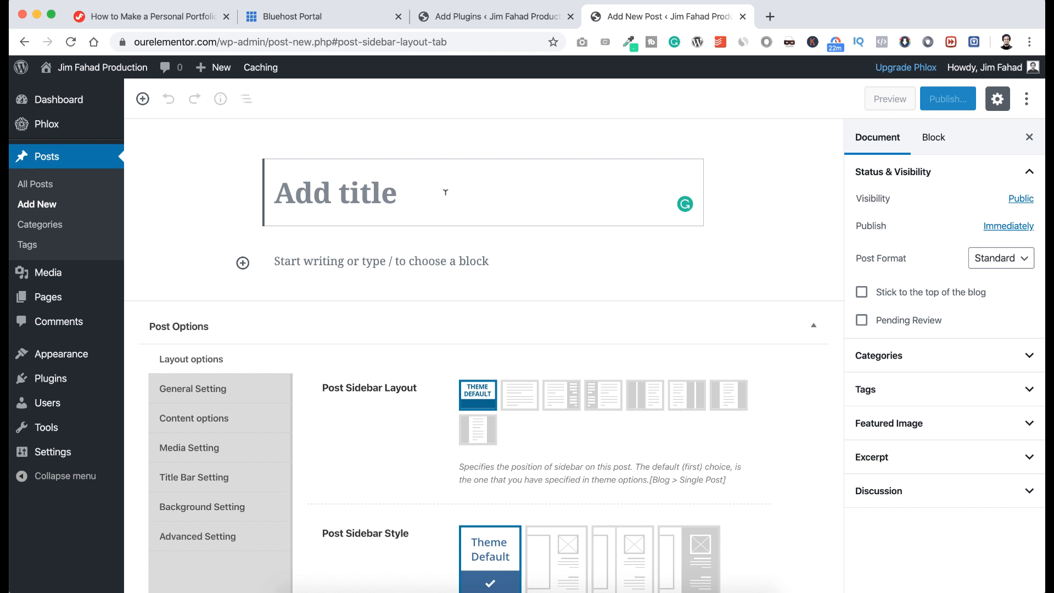
left_click(489, 17)
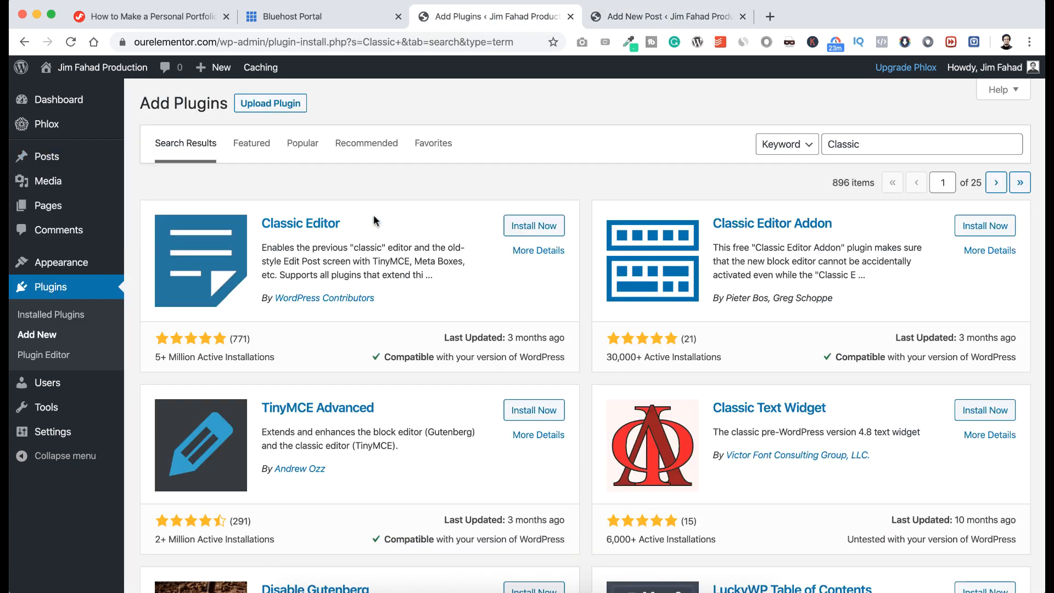
Install and activate Classic Editor, reload the new post to confirm it, then close it.
left_click(519, 225)
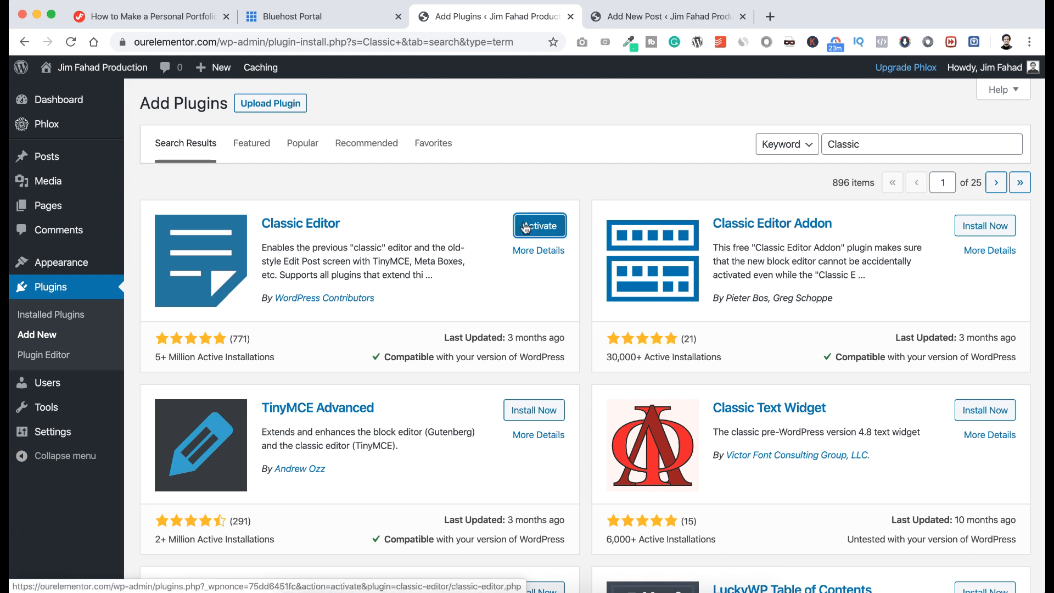
left_click(530, 229)
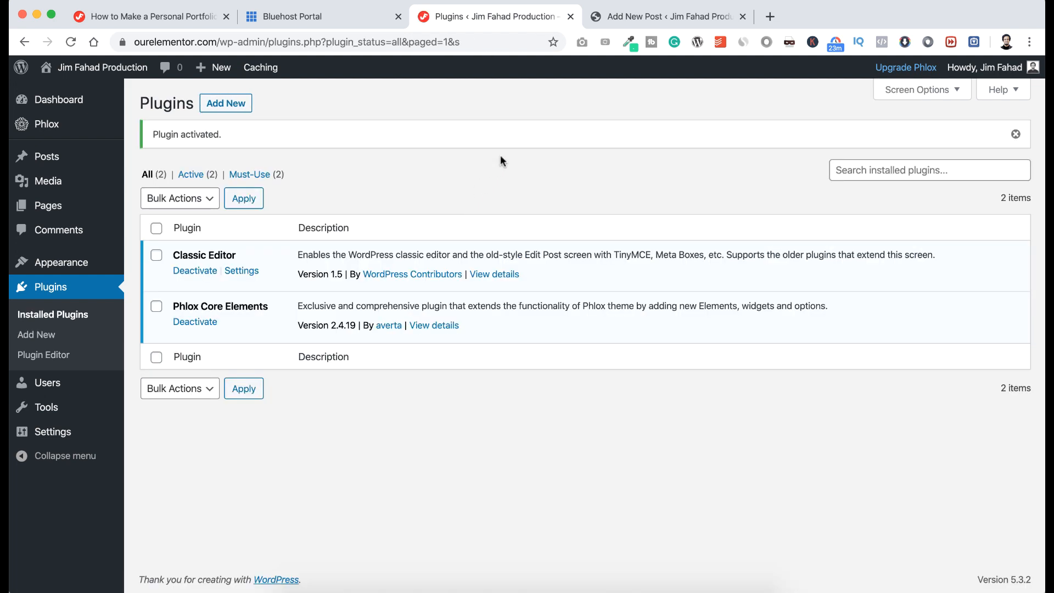
left_click(626, 17)
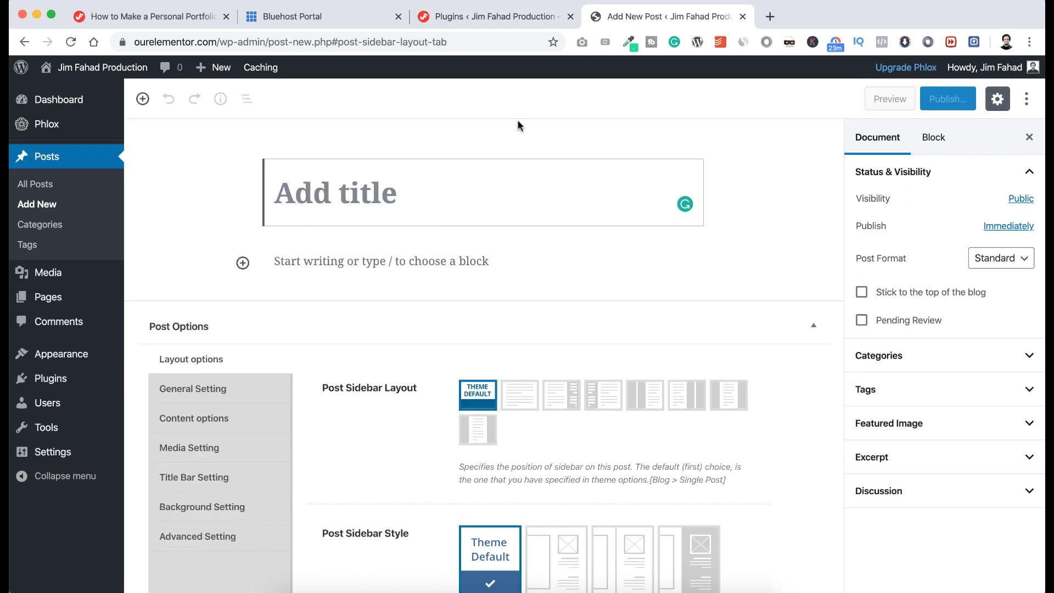
key("super+r")
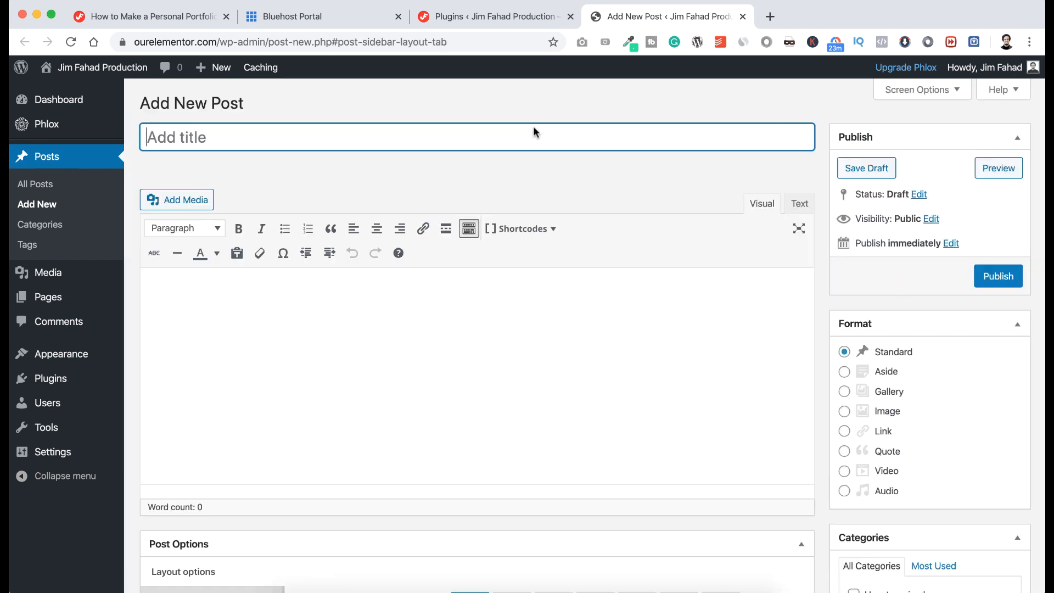
left_click(488, 296)
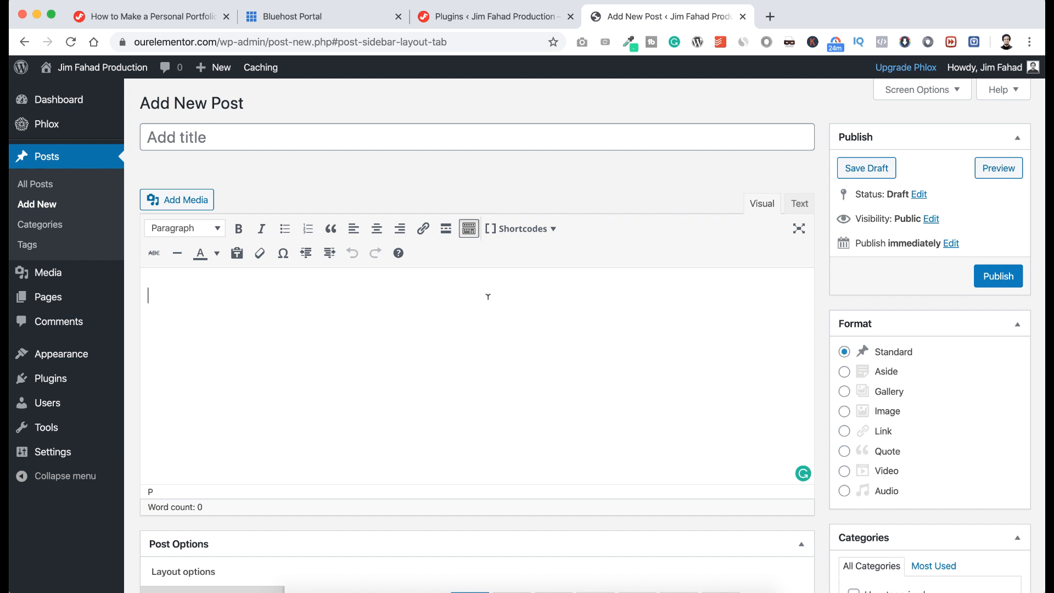
key("super+w")
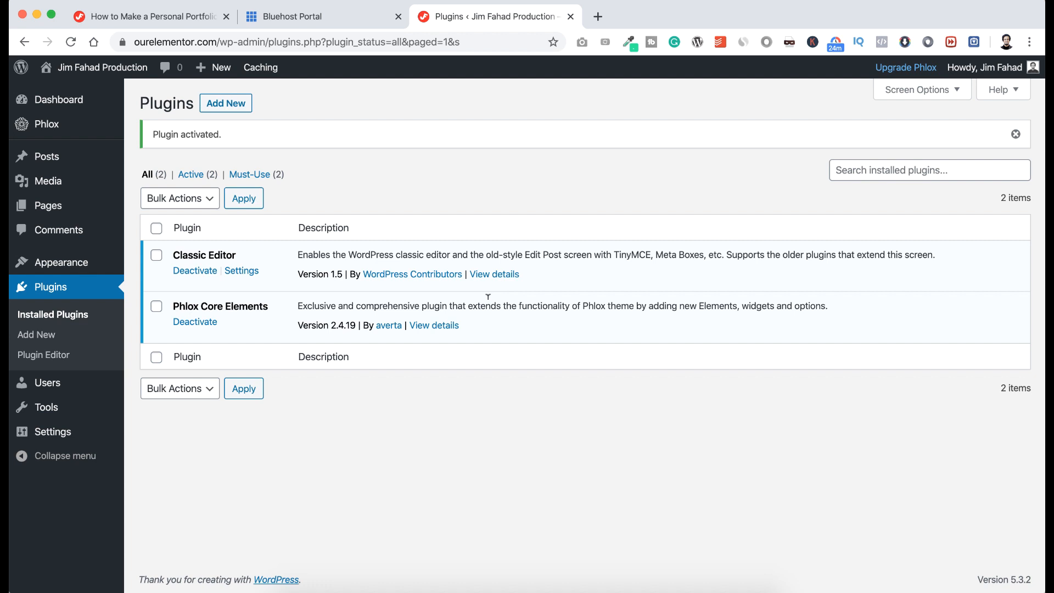
mouse_move(93, 68)
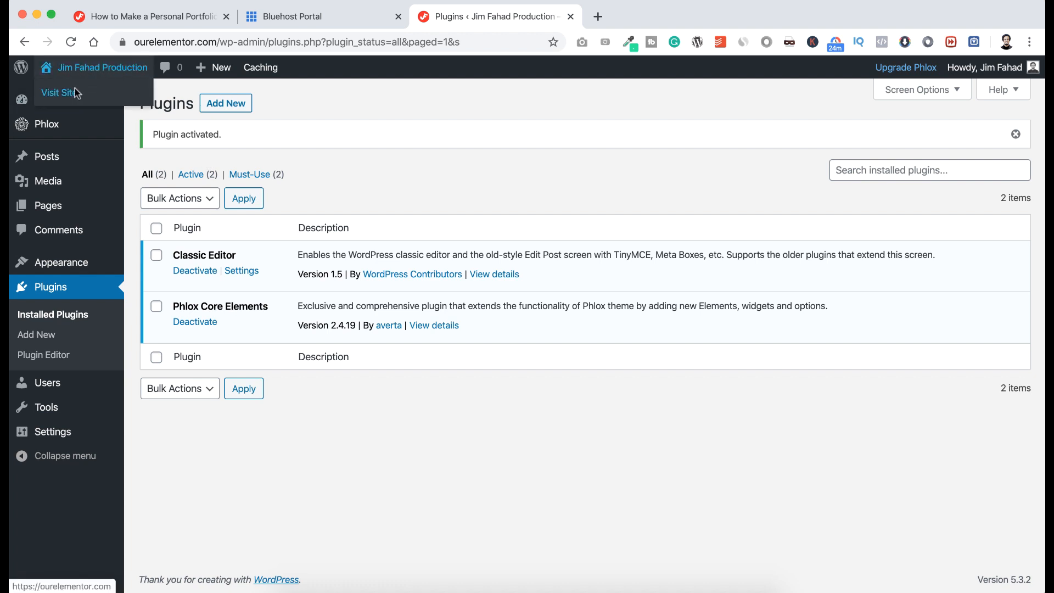
right_click(76, 92)
left_click(104, 96)
left_click(629, 17)
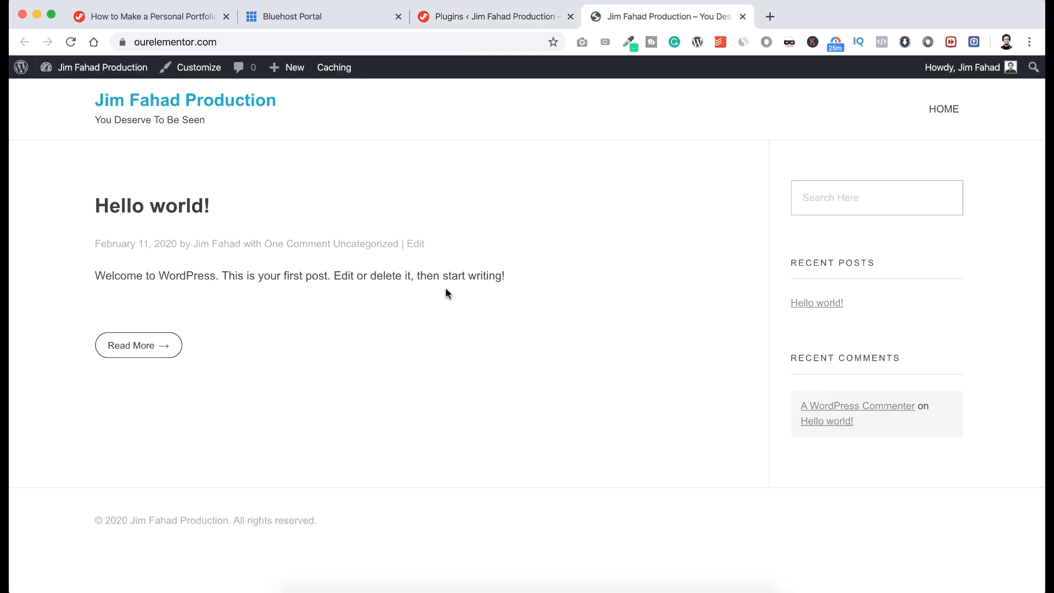
scroll(446, 289, "down", 1)
scroll(446, 291, "up", 1)
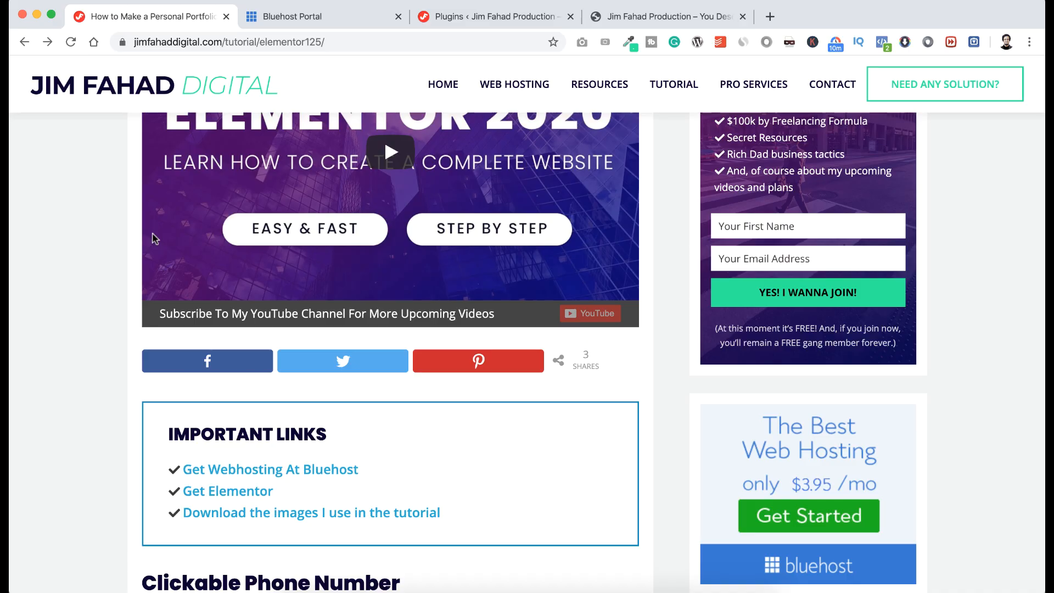
Scroll the elementor125 tutorial down to the Important Links box with Get Elementor.
scroll(120, 294, "down", 2)
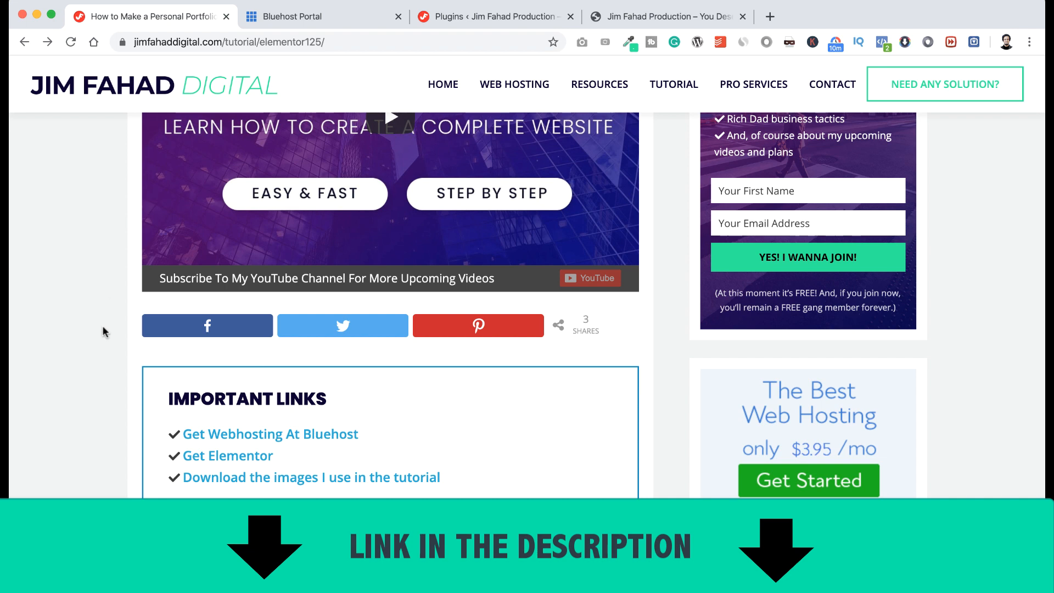
scroll(103, 325, "down", 3)
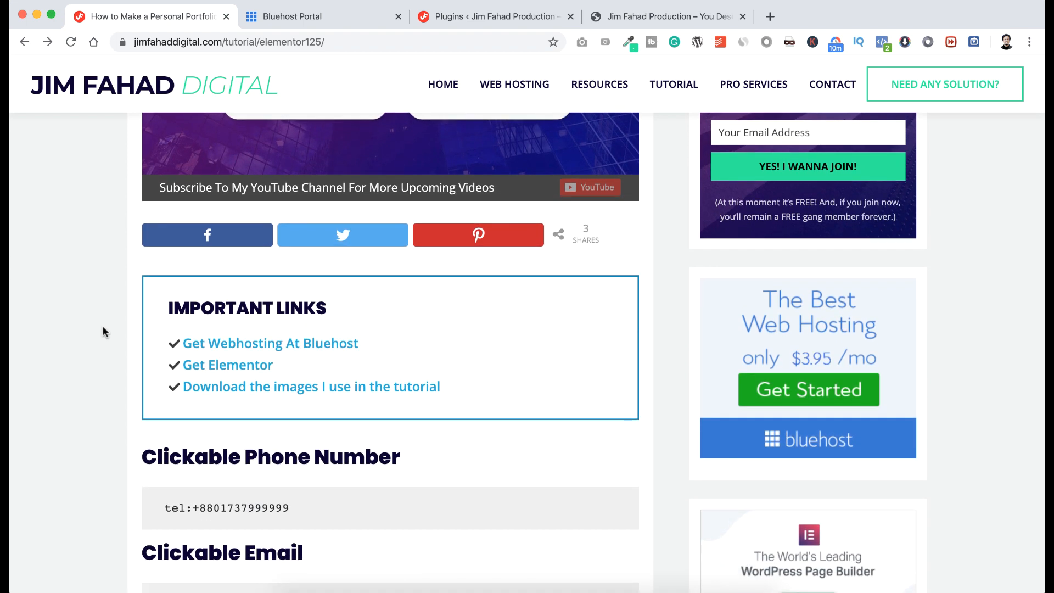
Download the free Elementor plugin from elementor.com using a saved e-mail address.
left_click(237, 366)
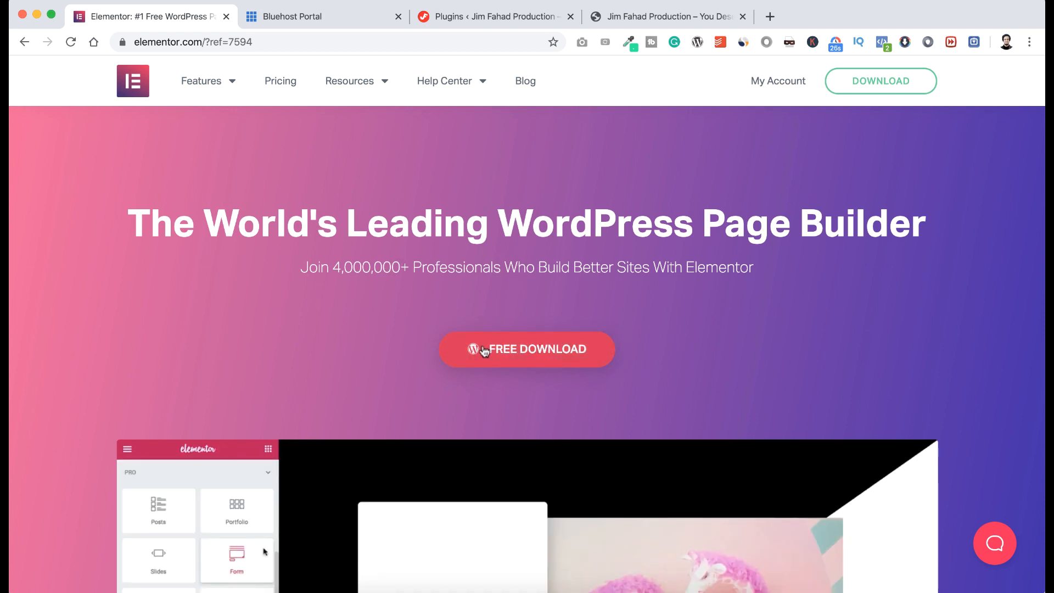
left_click(886, 87)
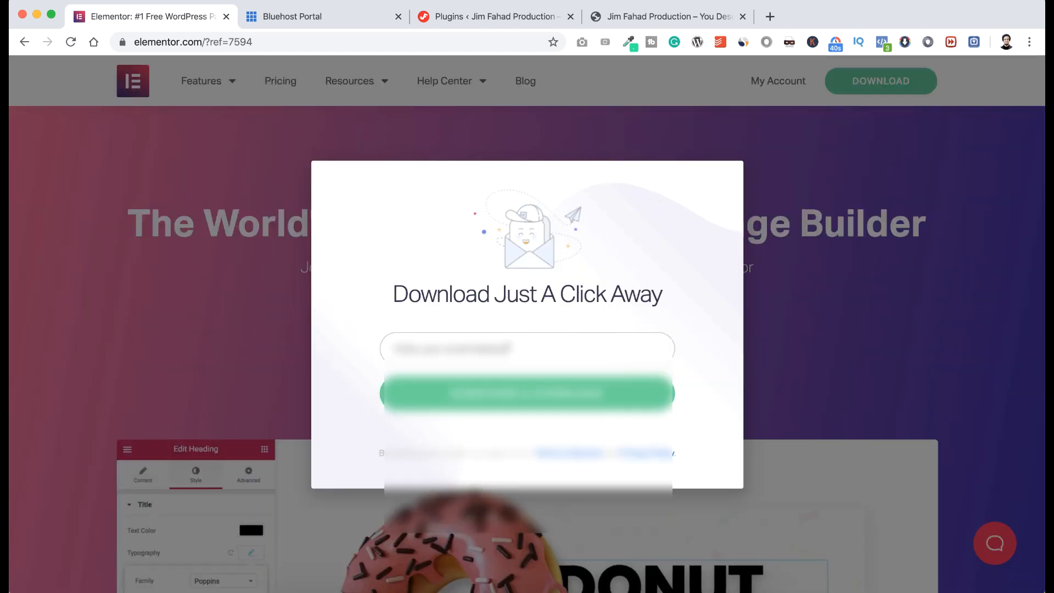
left_click(514, 340)
left_click(483, 385)
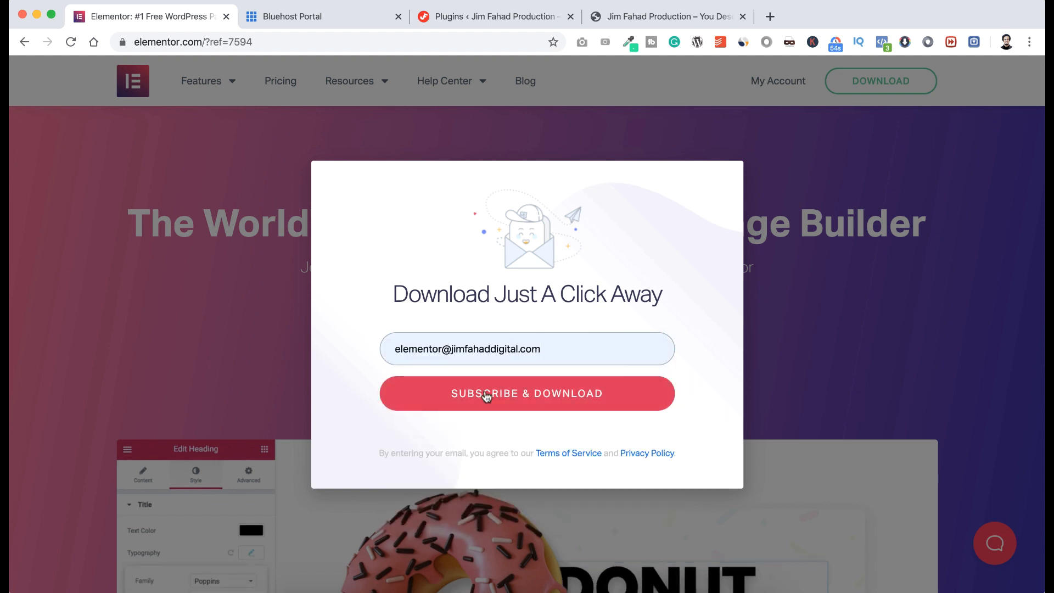
left_click(541, 399)
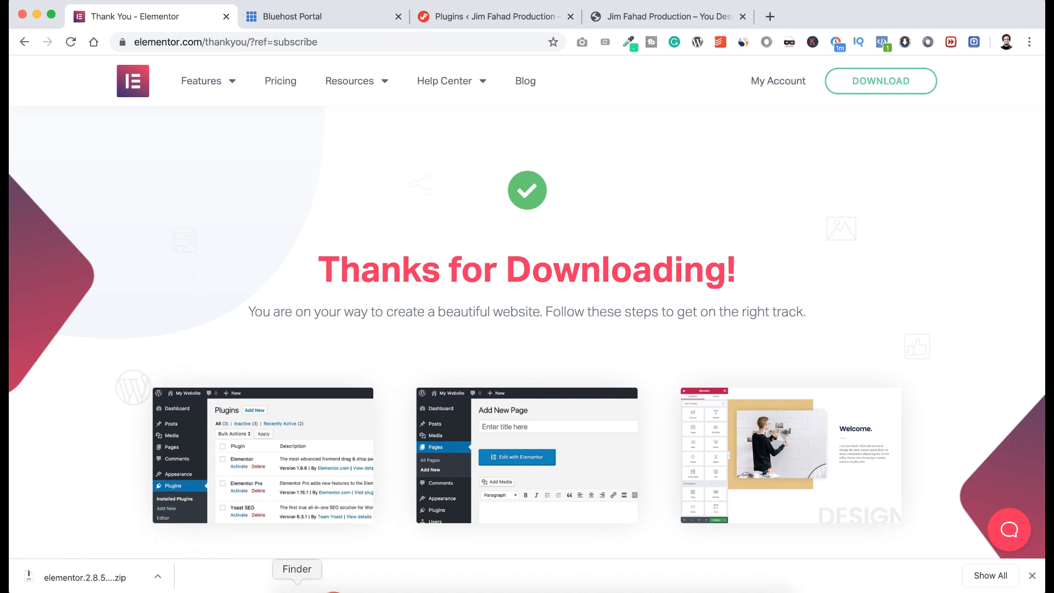
Confirm elementor.2.8.5.zip is on the Desktop and return to the WordPress plugins tab.
left_click(295, 586)
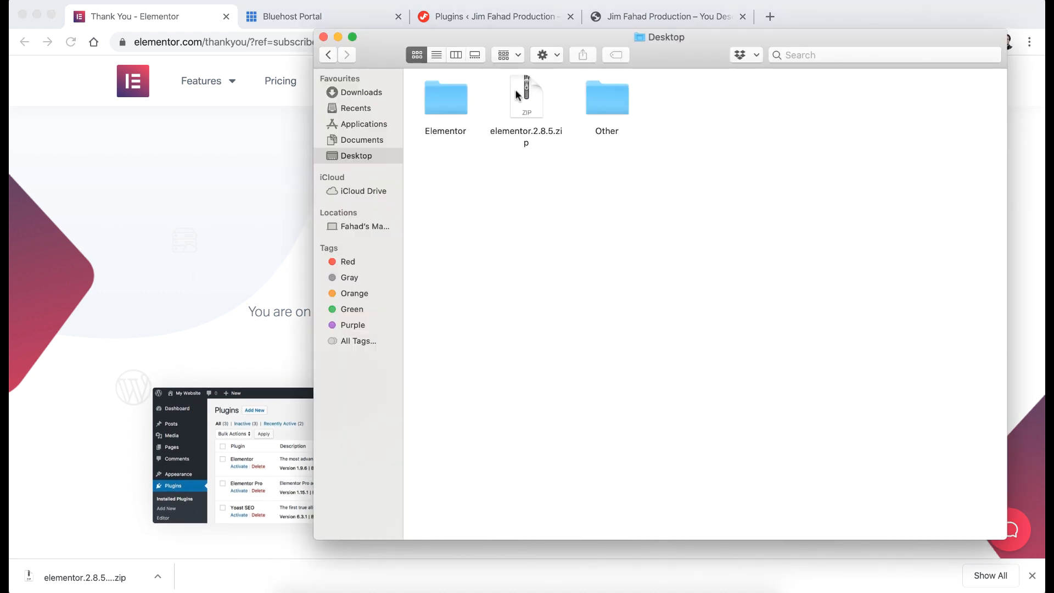
left_click(243, 192)
left_click(504, 19)
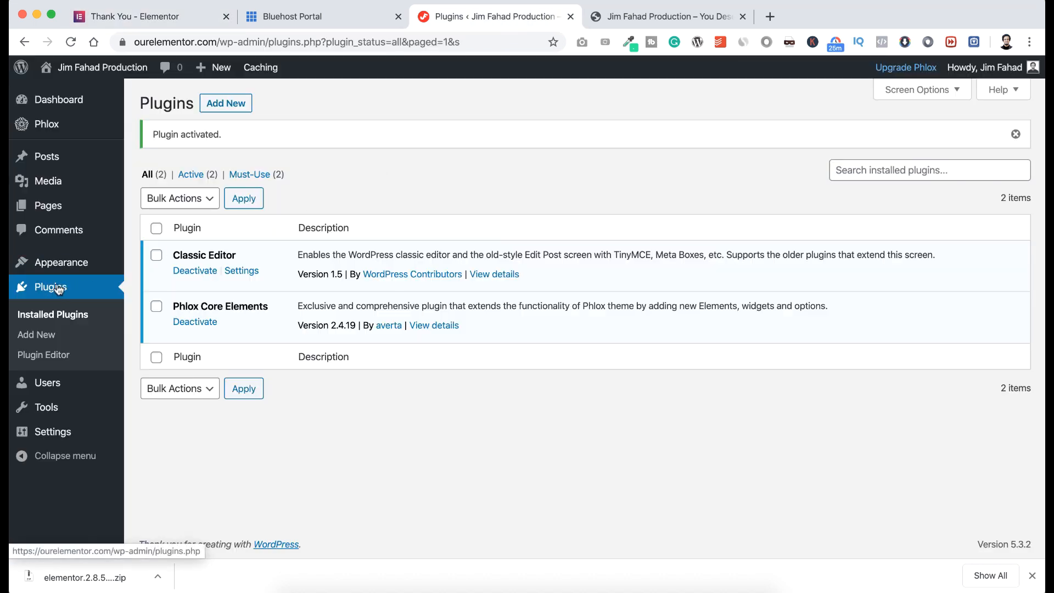
Upload elementor.2.8.5.zip as a new plugin, install it, and activate Elementor.
left_click(39, 336)
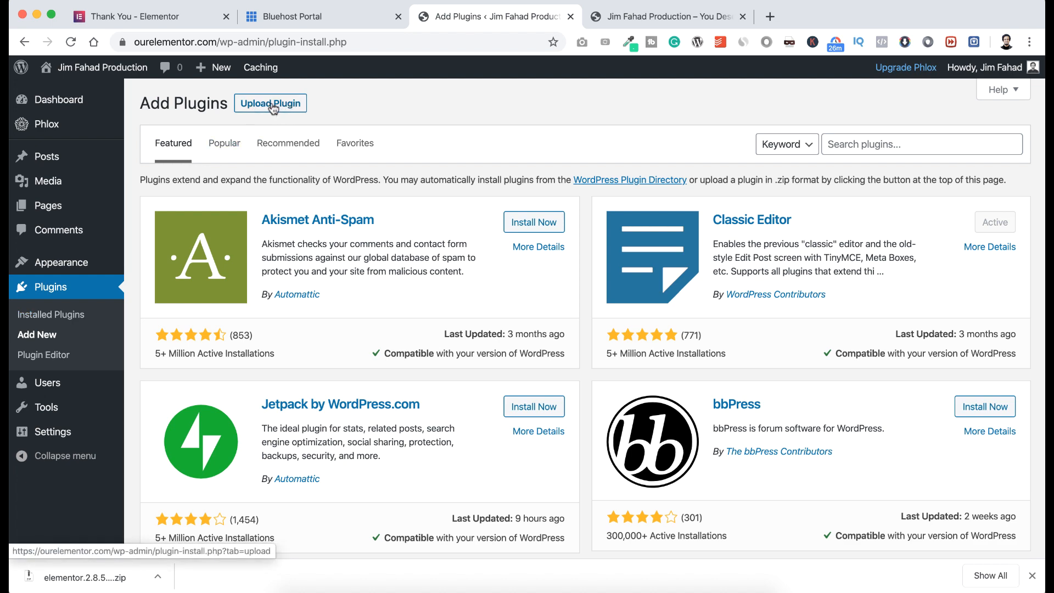
left_click(278, 104)
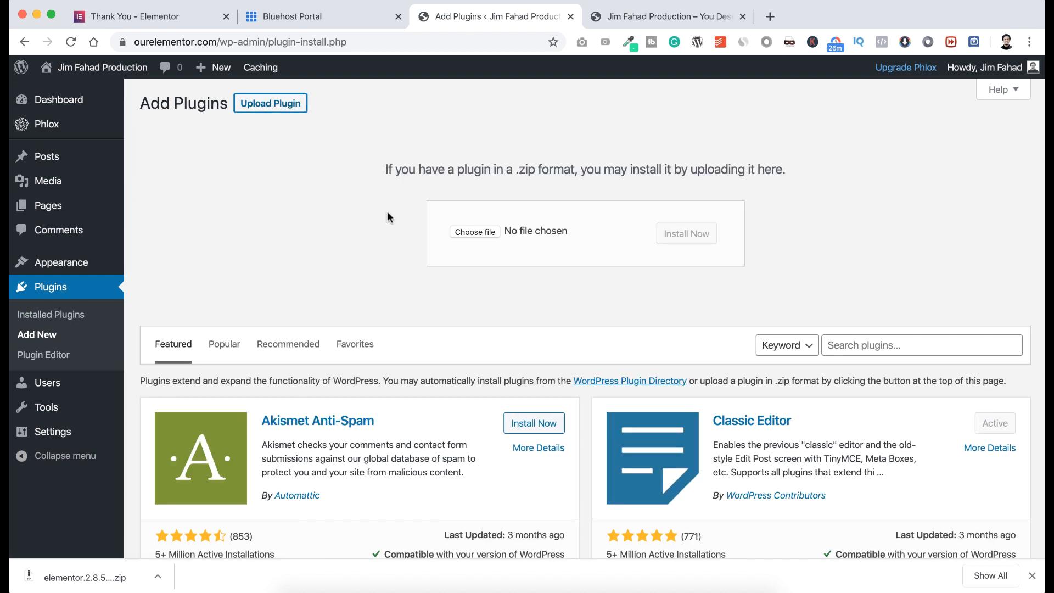
left_click(471, 234)
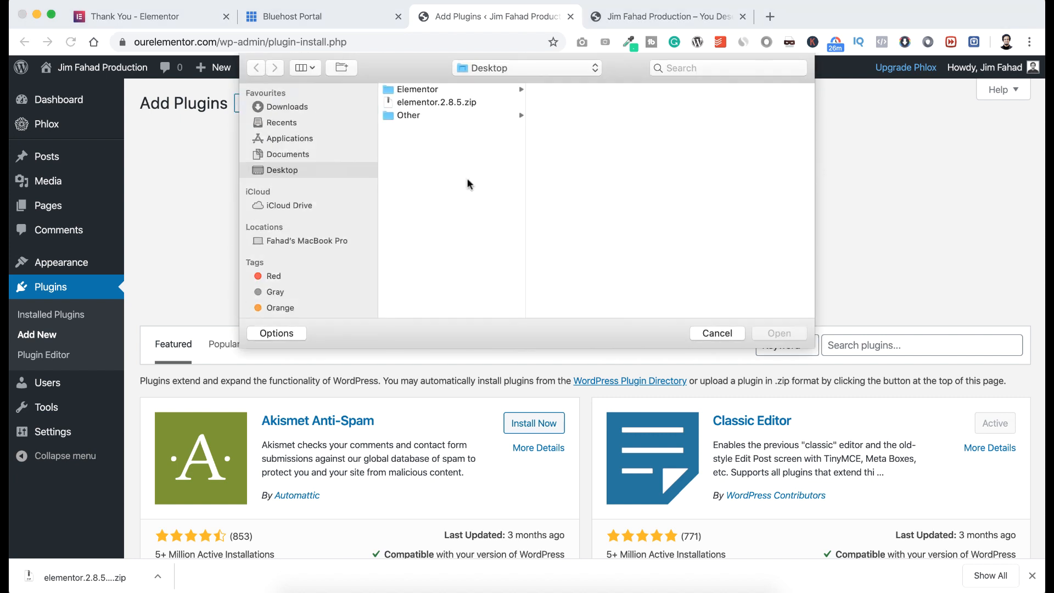
left_click(457, 103)
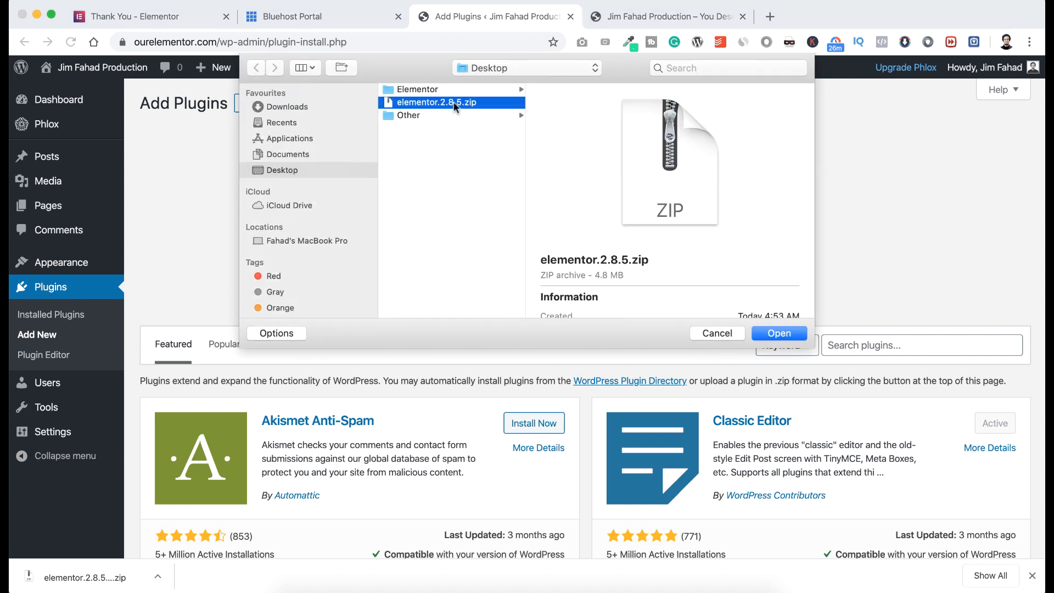
left_click(774, 336)
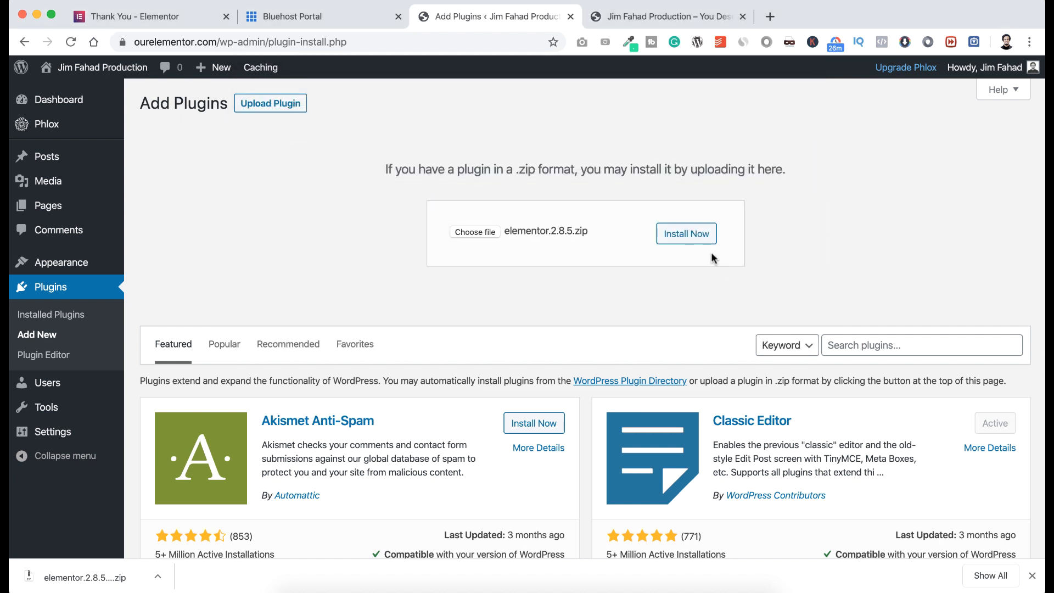
left_click(695, 236)
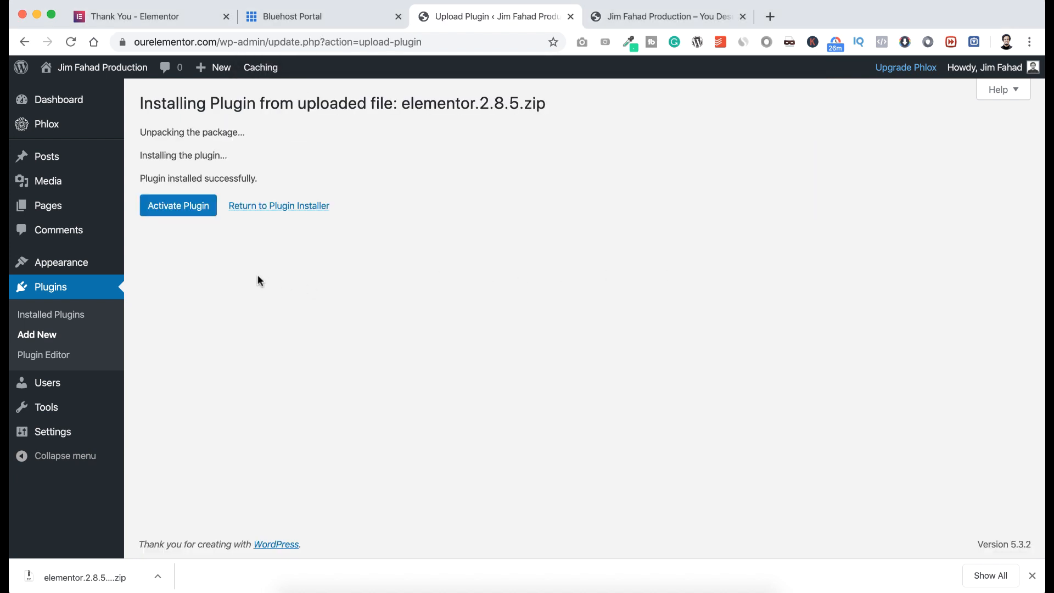
left_click(180, 207)
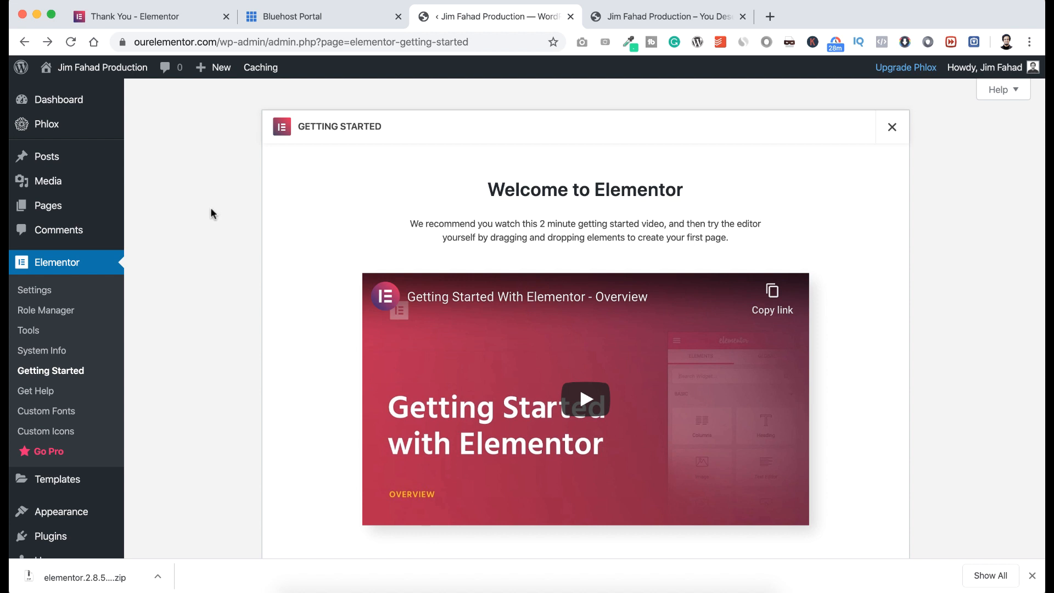
Move the Privacy Policy and Sample Page pages to the Trash.
mouse_move(63, 207)
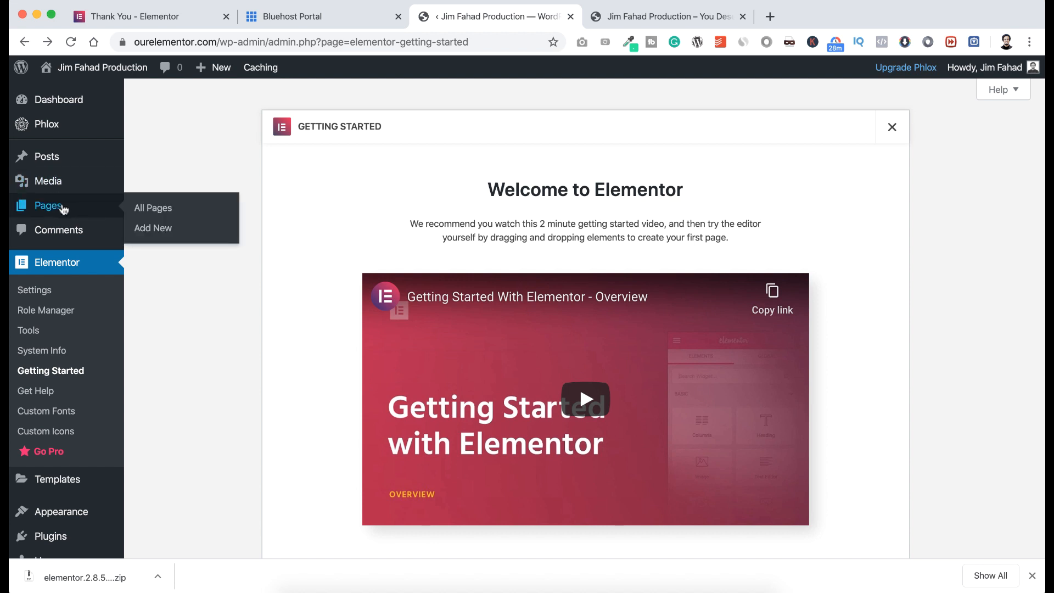
left_click(163, 212)
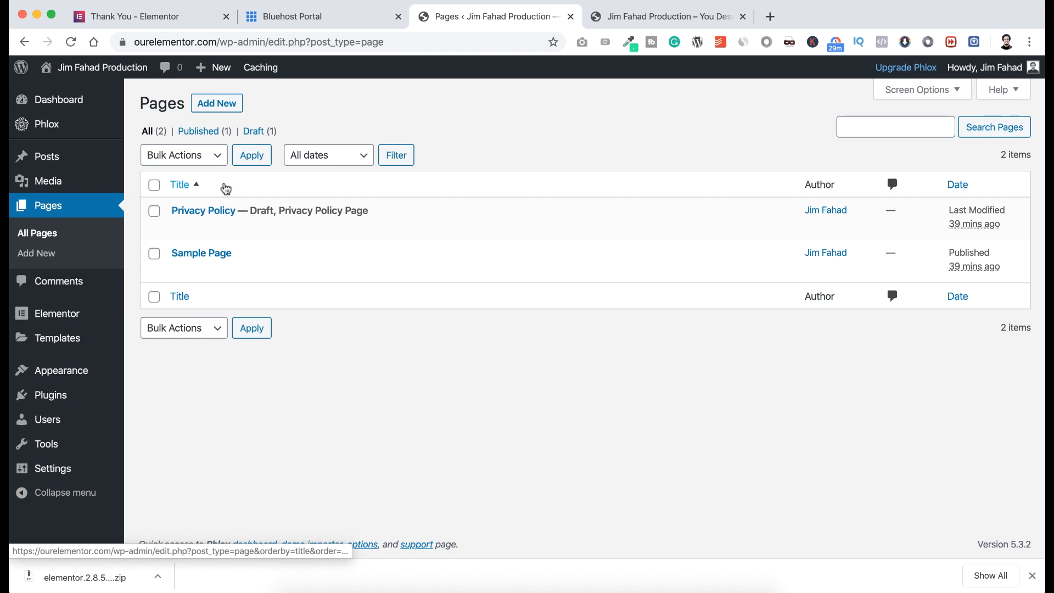
left_click(154, 185)
left_click(186, 158)
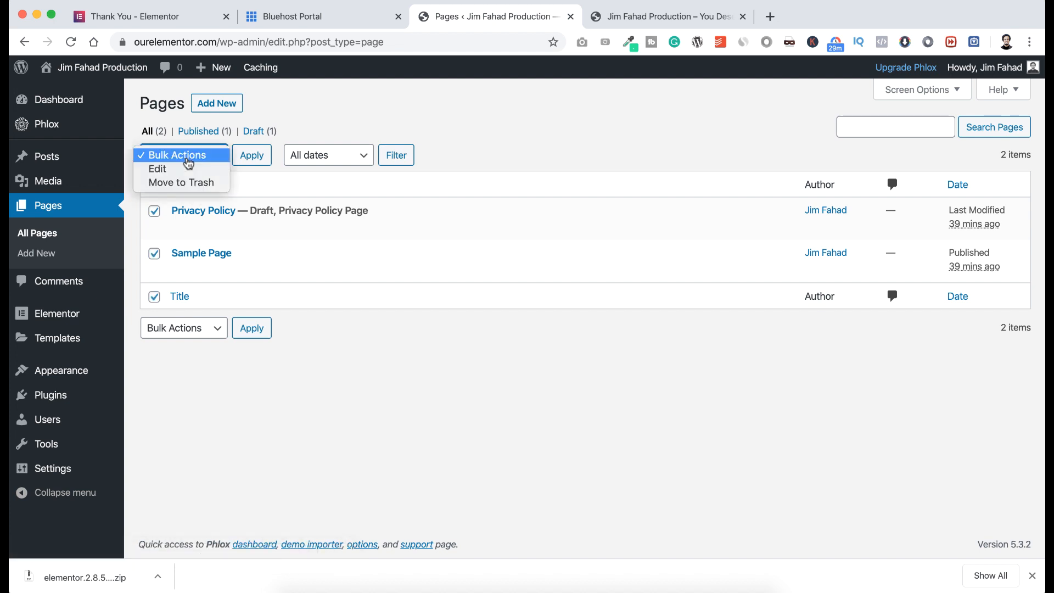
left_click(187, 182)
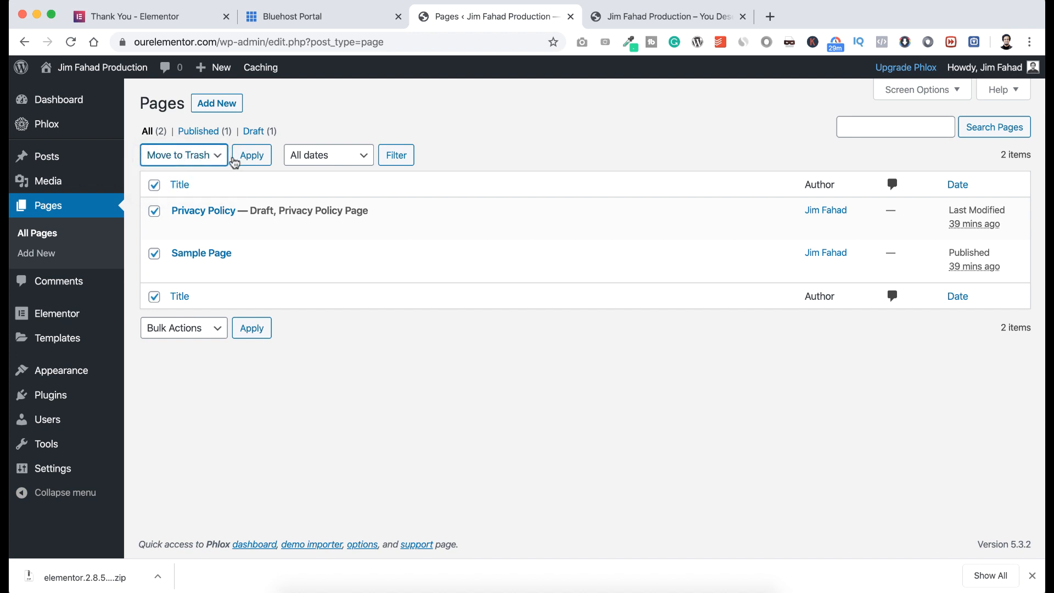
left_click(252, 157)
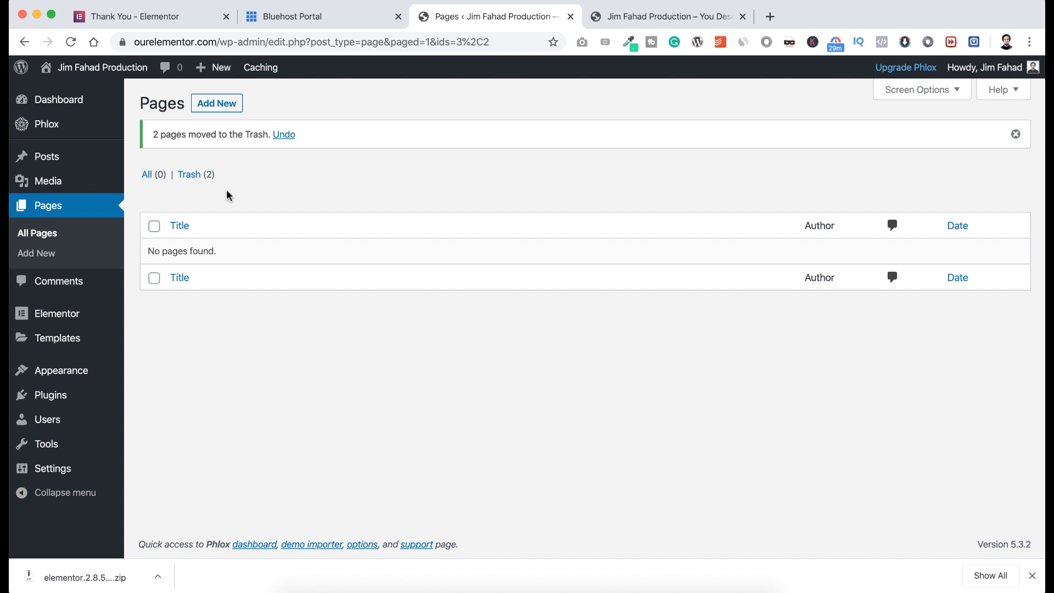
Permanently delete both trashed pages, leaving the Trash empty.
left_click(189, 174)
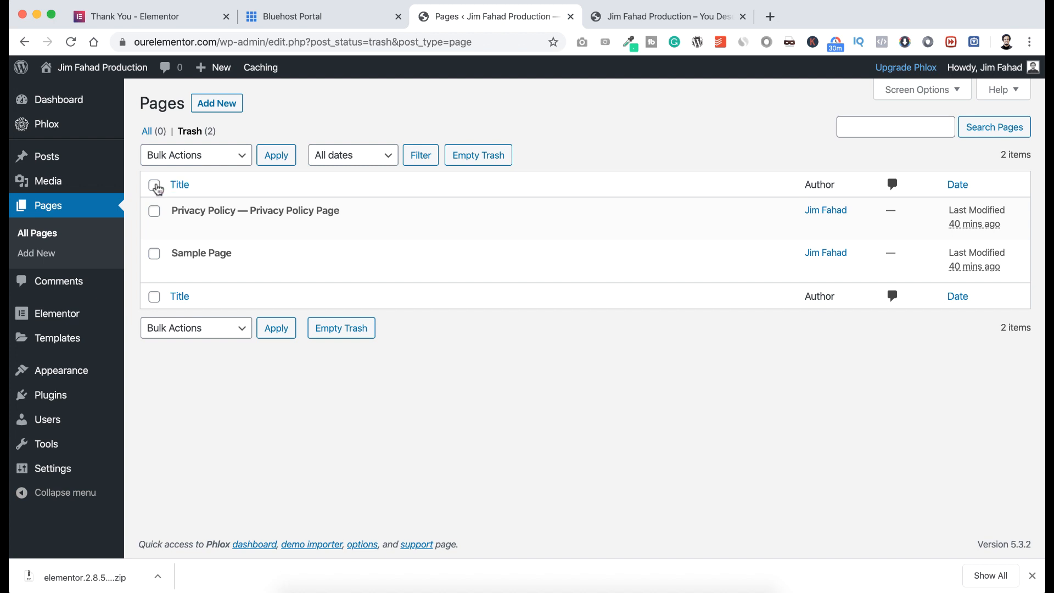
left_click(154, 185)
left_click(199, 159)
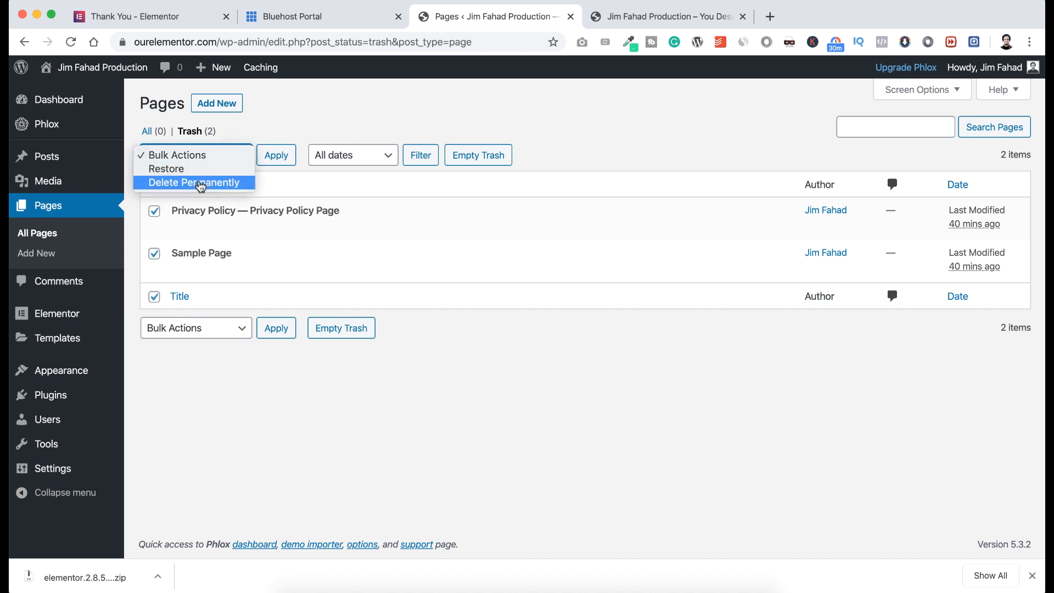
left_click(201, 183)
left_click(277, 159)
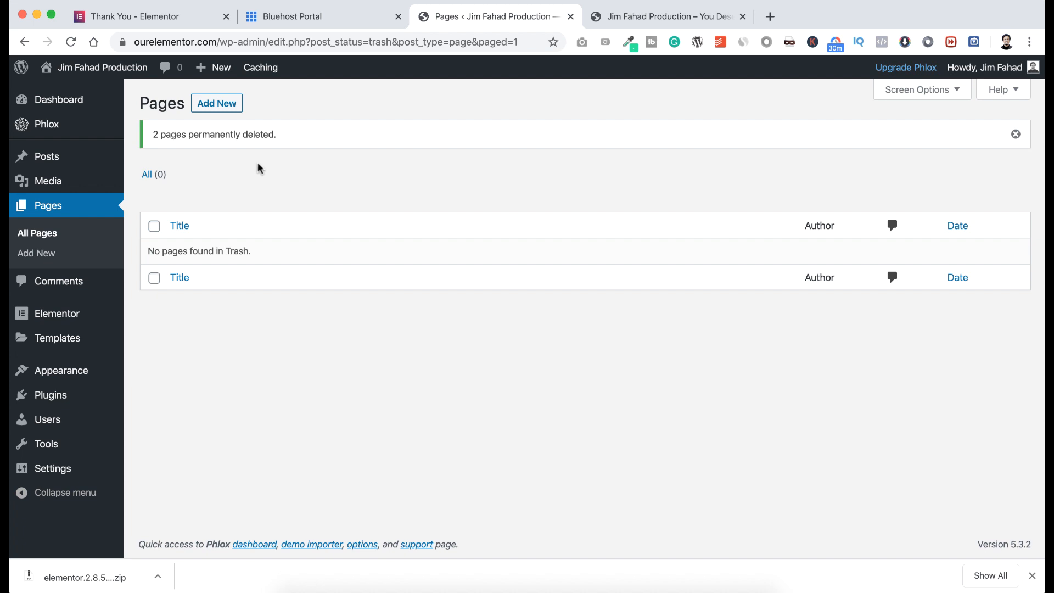
Create and publish pages titled Home and Blog.
left_click(228, 105)
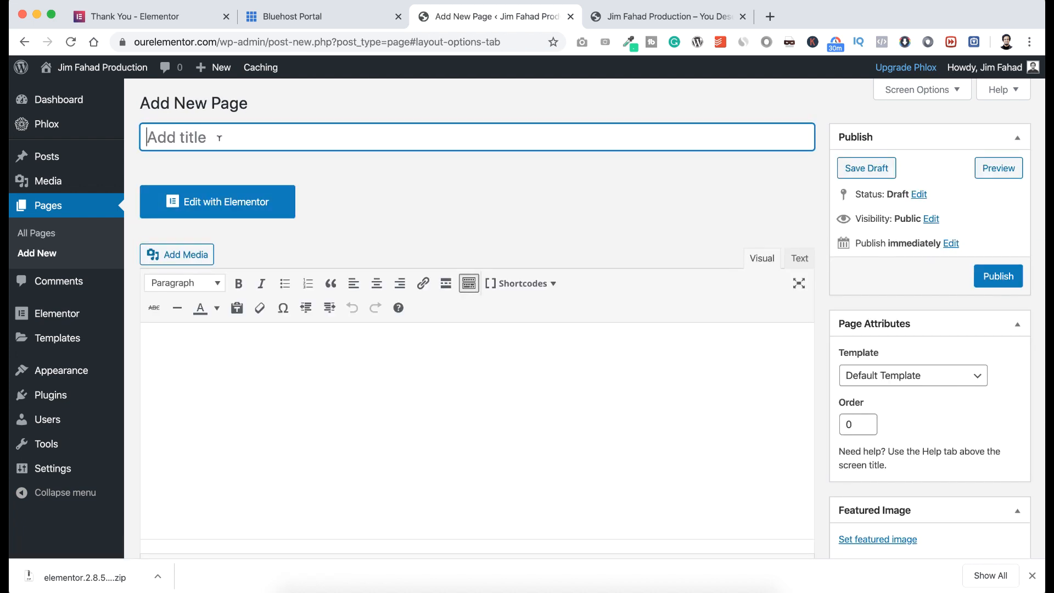
type("Home")
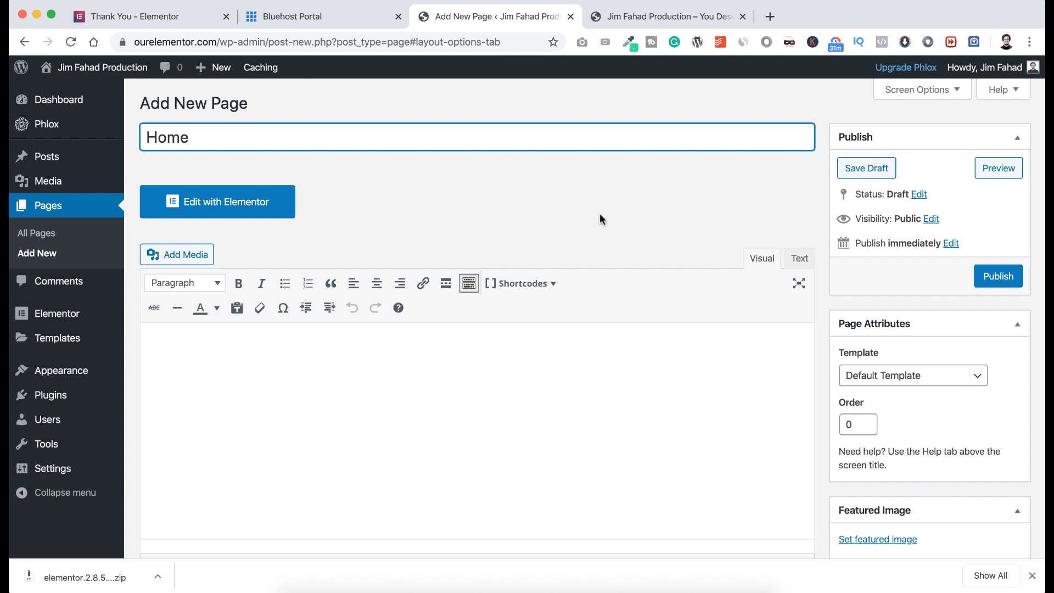
left_click(998, 277)
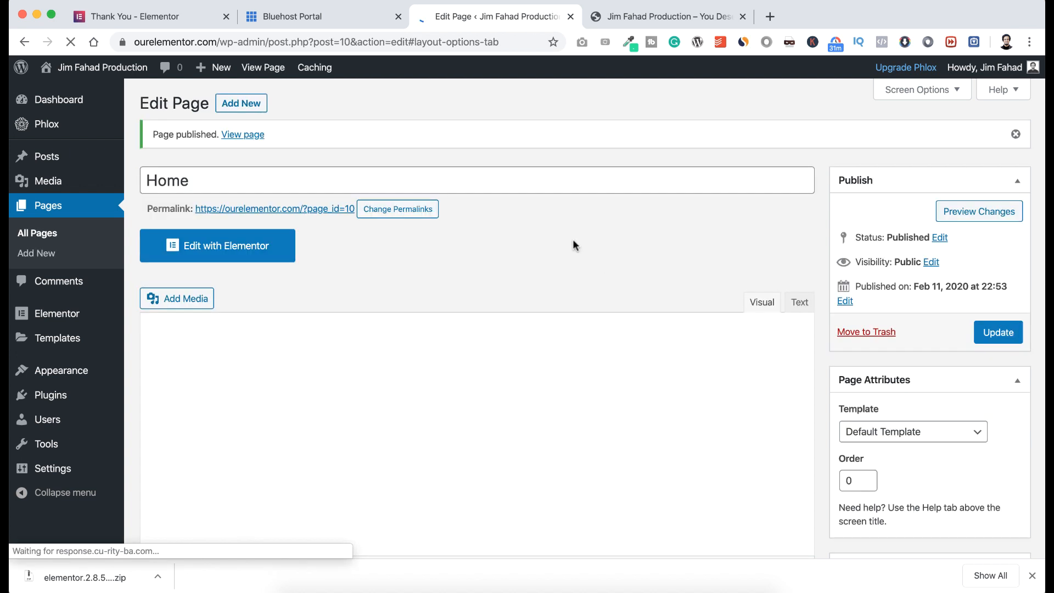
left_click(242, 103)
type("Blog")
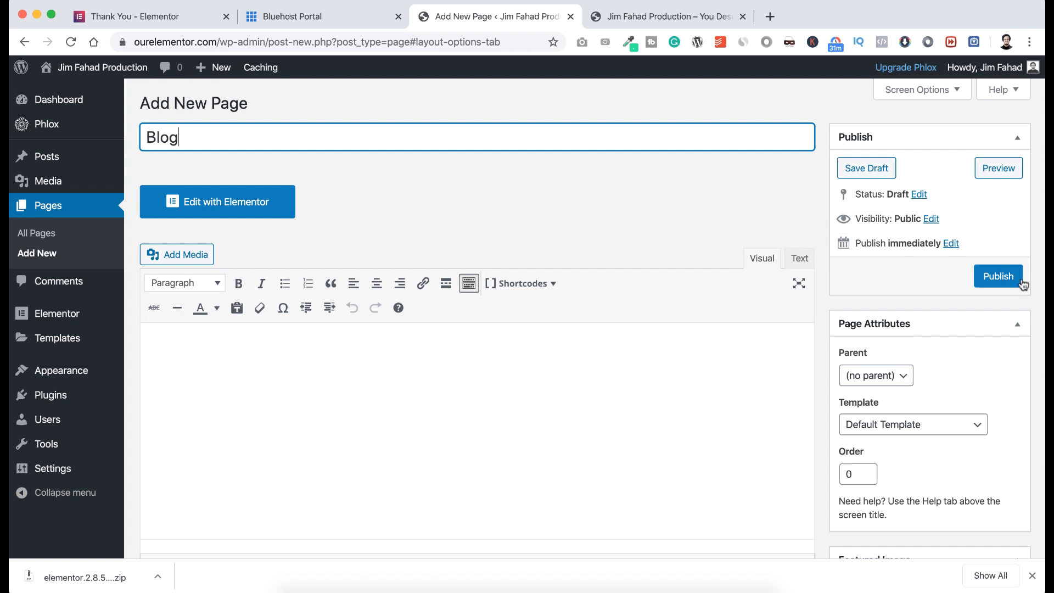
left_click(998, 276)
Publish a Contact page, then visit the live site's front page.
left_click(242, 104)
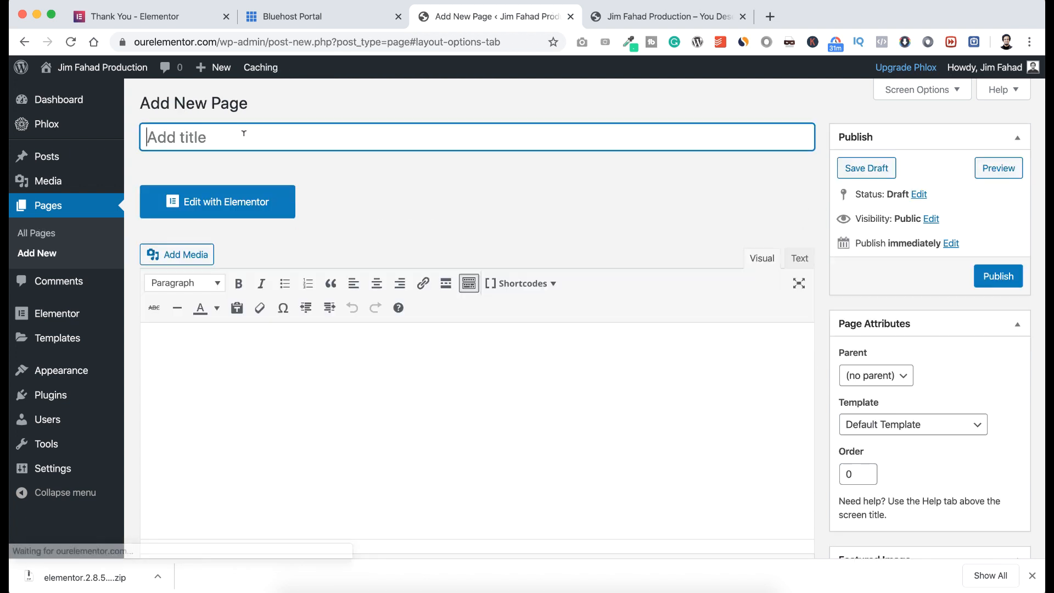
type("Contact")
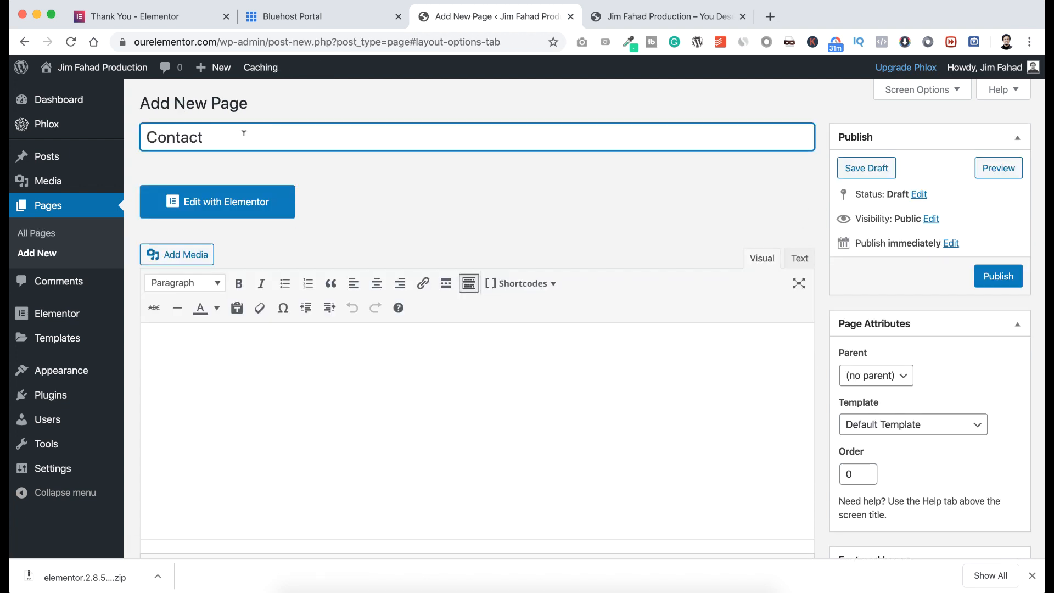
left_click(991, 277)
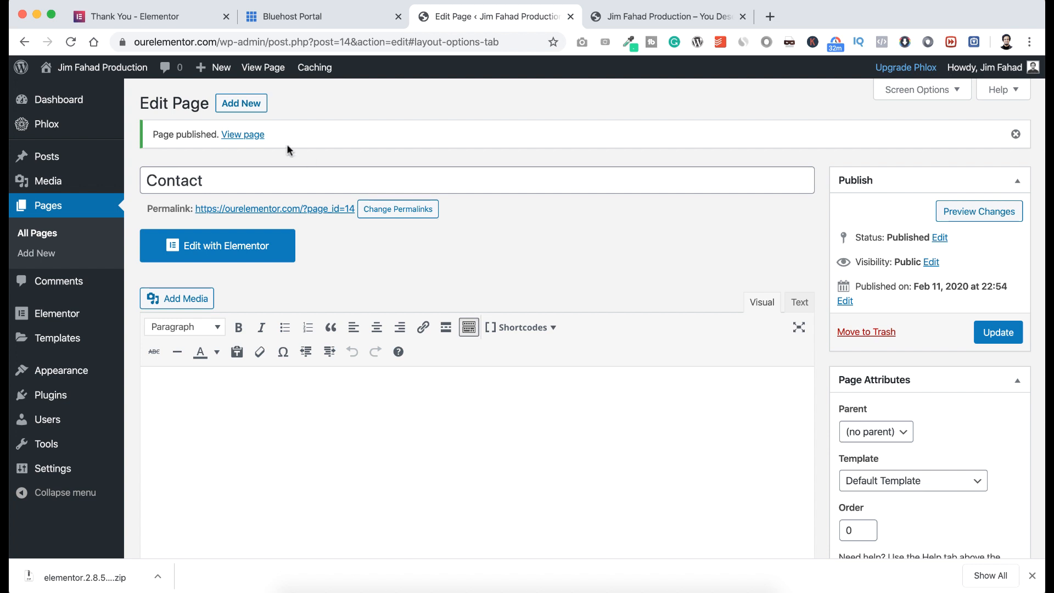
mouse_move(94, 71)
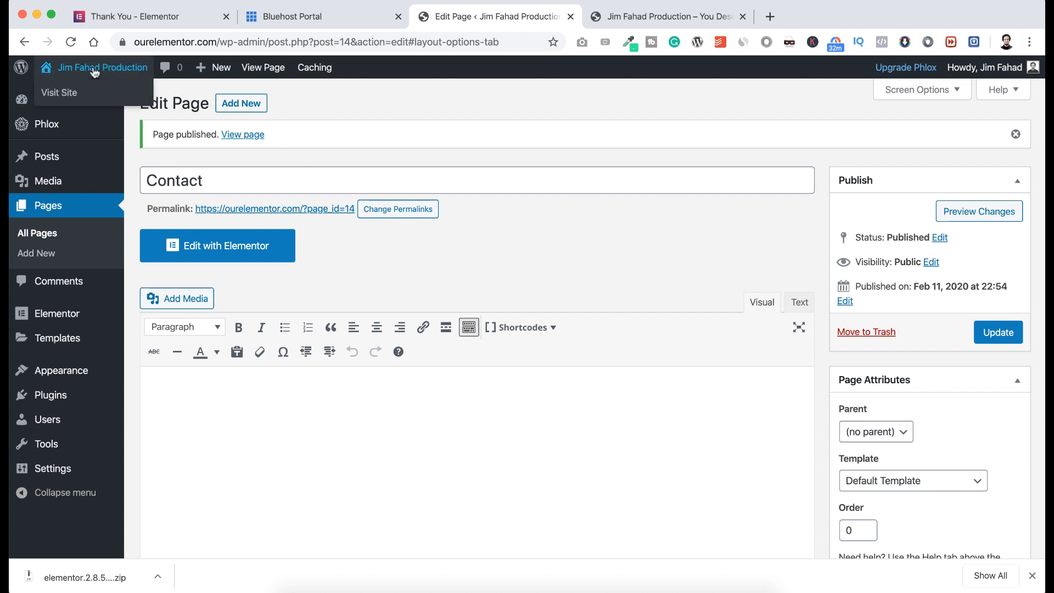
left_click(70, 93)
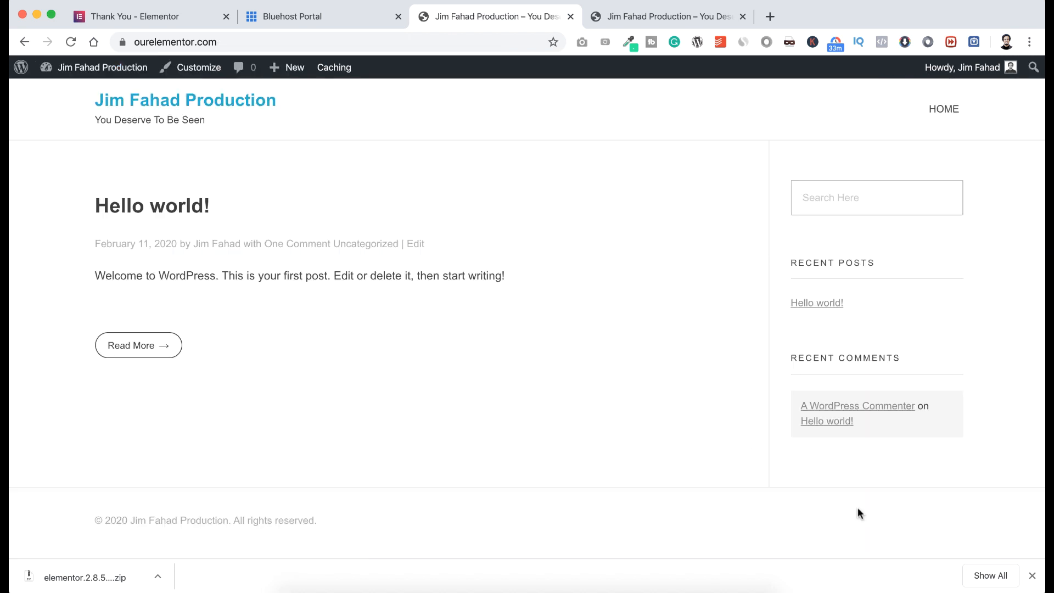
Dismiss the downloads bar, highlight the Hello world! heading, and open the Customizer.
left_click(1032, 575)
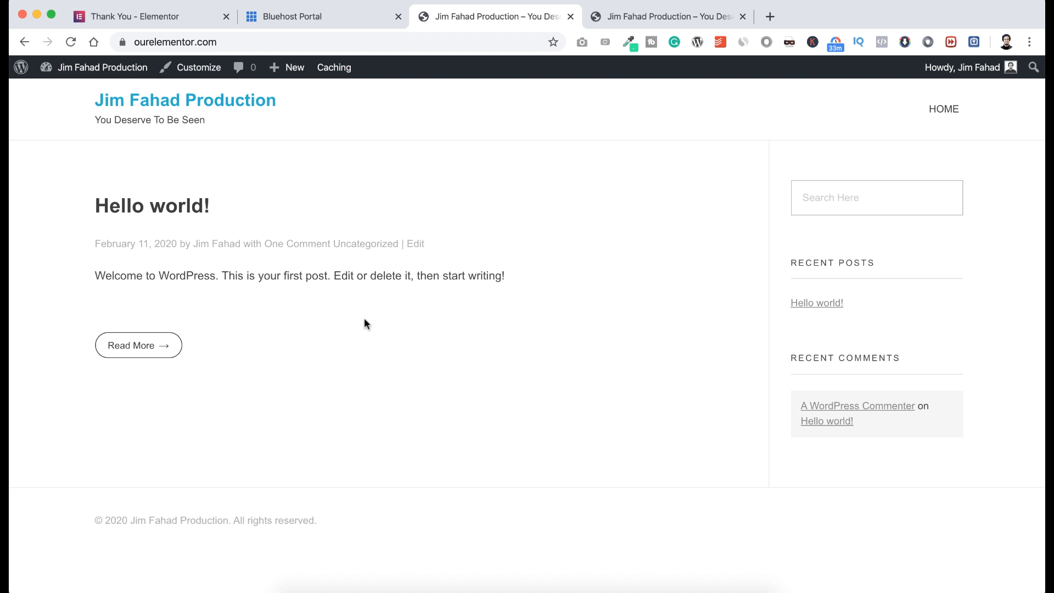
left_click_drag(226, 206, 93, 207)
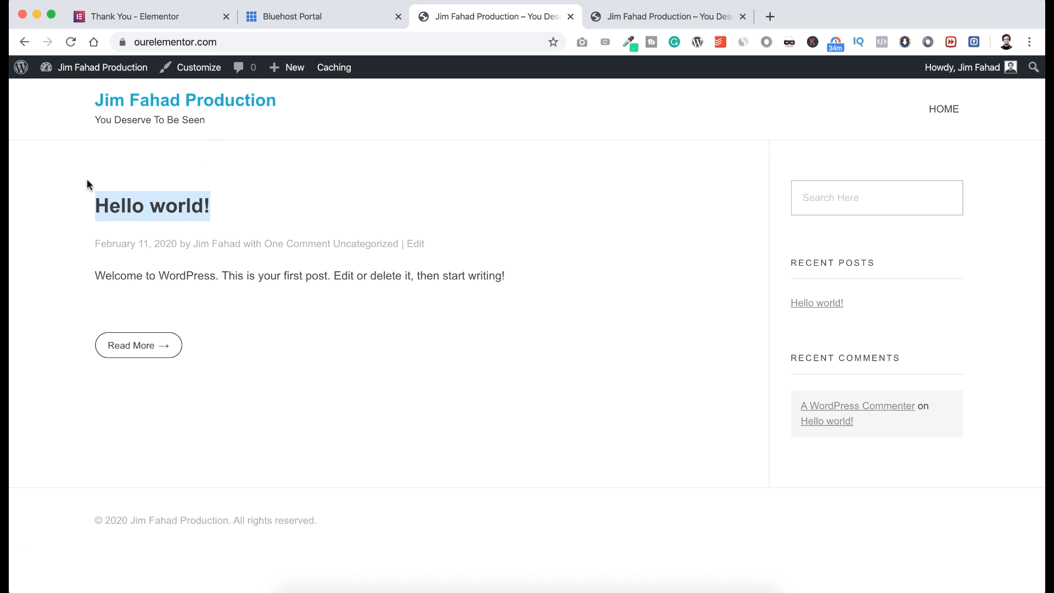
left_click(196, 68)
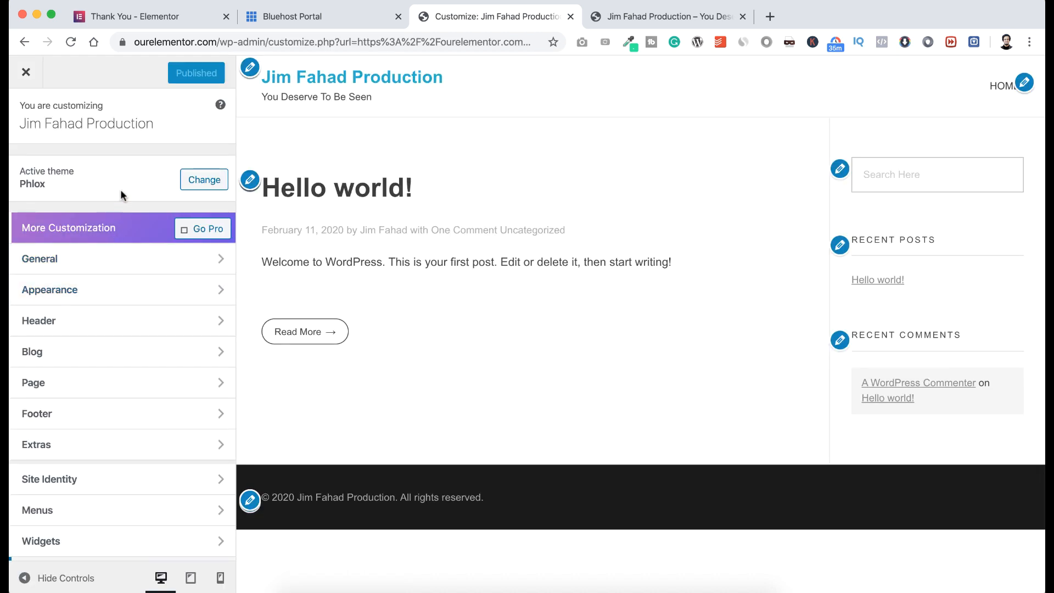
Set the homepage to the static 'Home' page in Homepage Settings, publish, and close the Customizer.
scroll(112, 350, "down", 2)
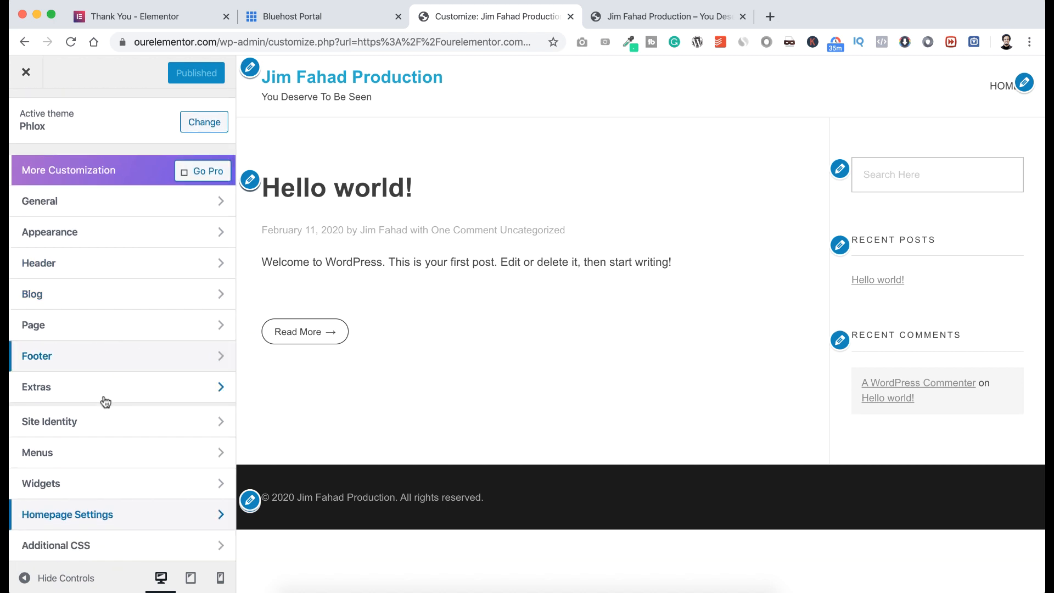
left_click(114, 516)
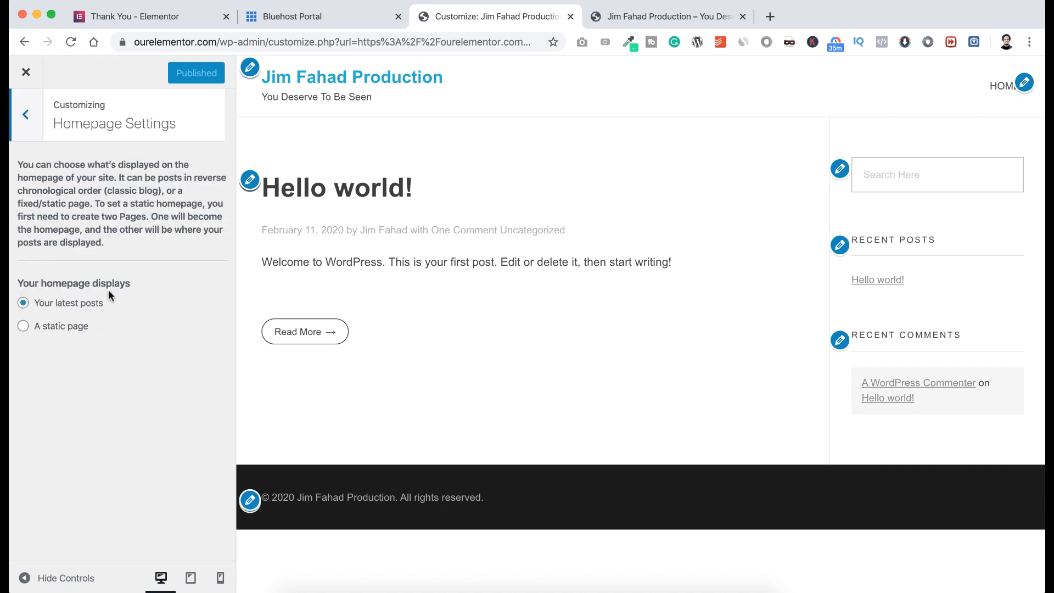
left_click(23, 326)
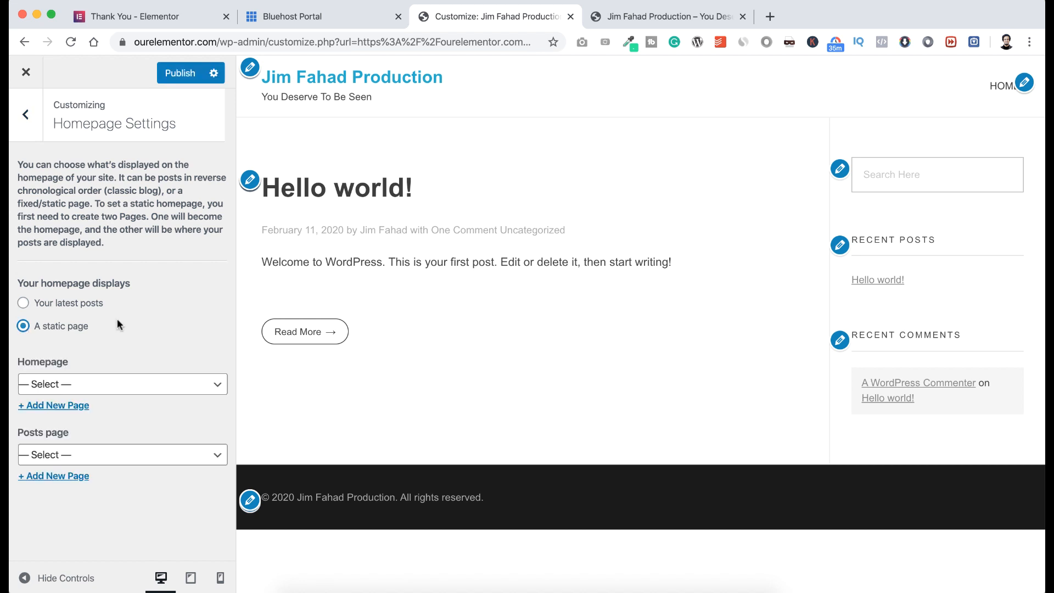
left_click(101, 386)
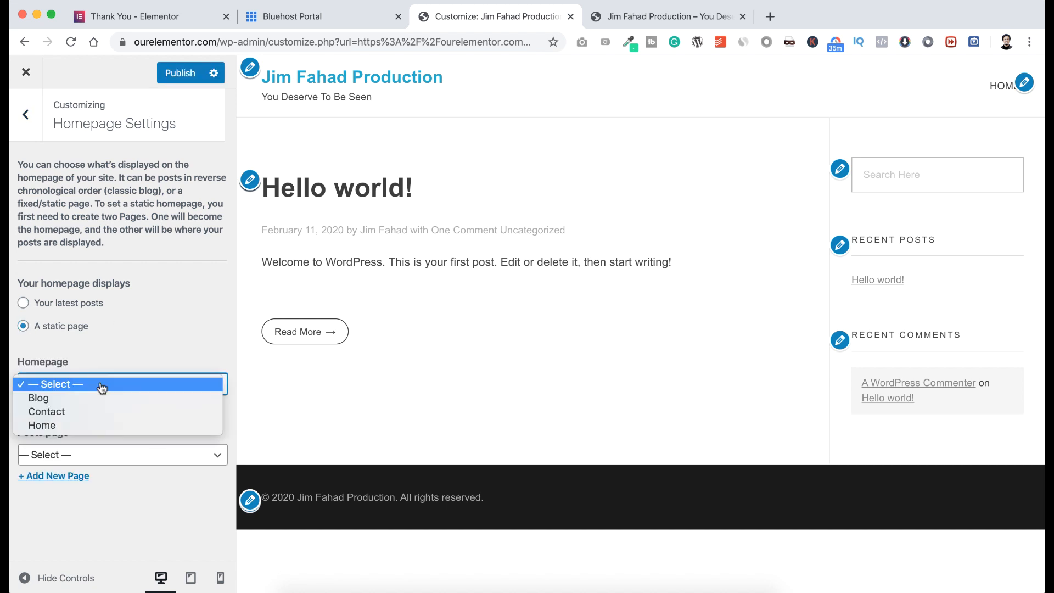
left_click(90, 425)
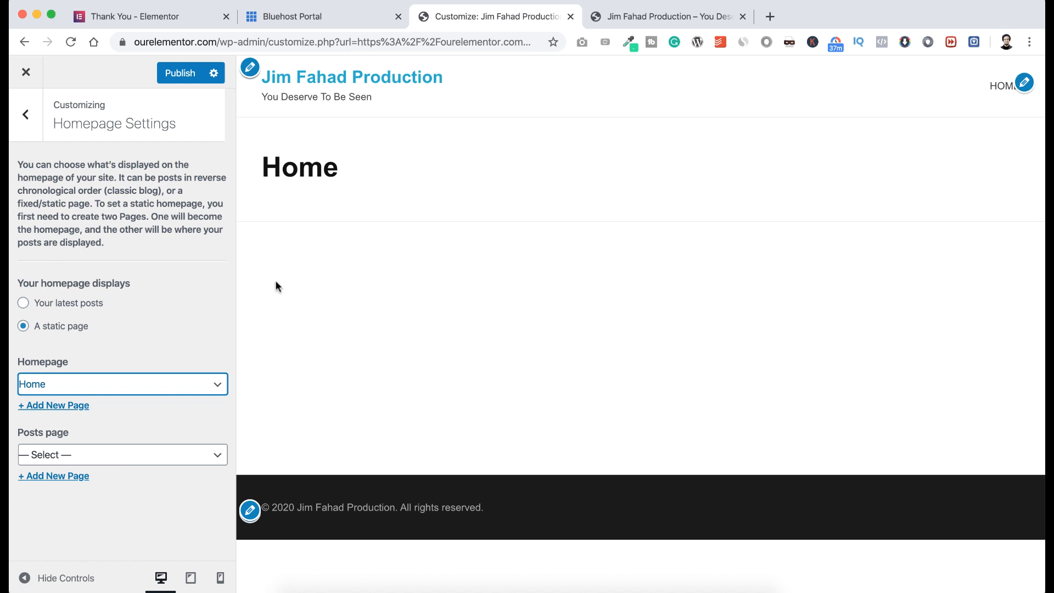
left_click(179, 75)
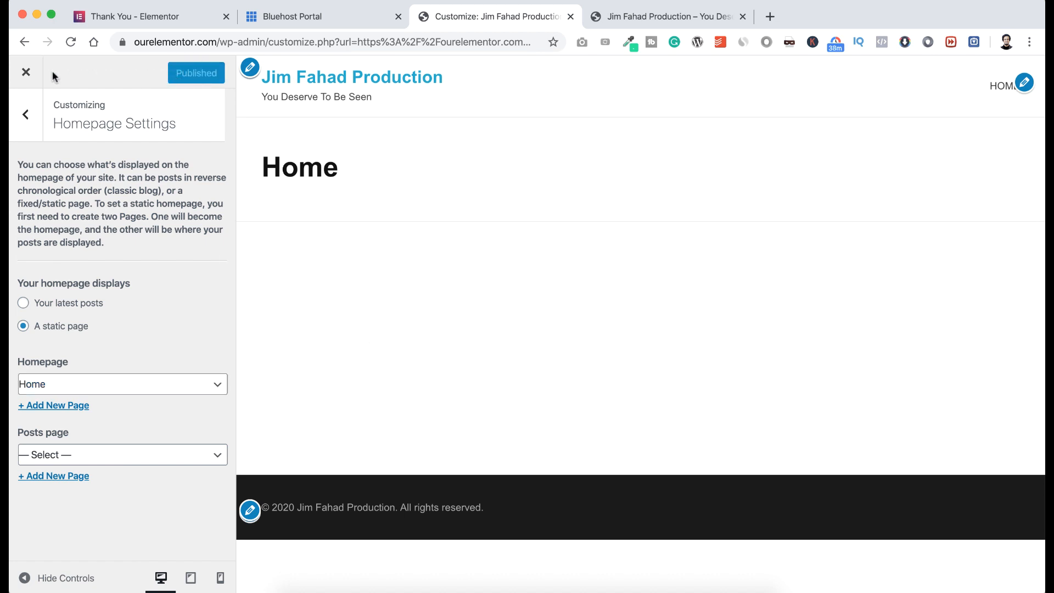
left_click(26, 73)
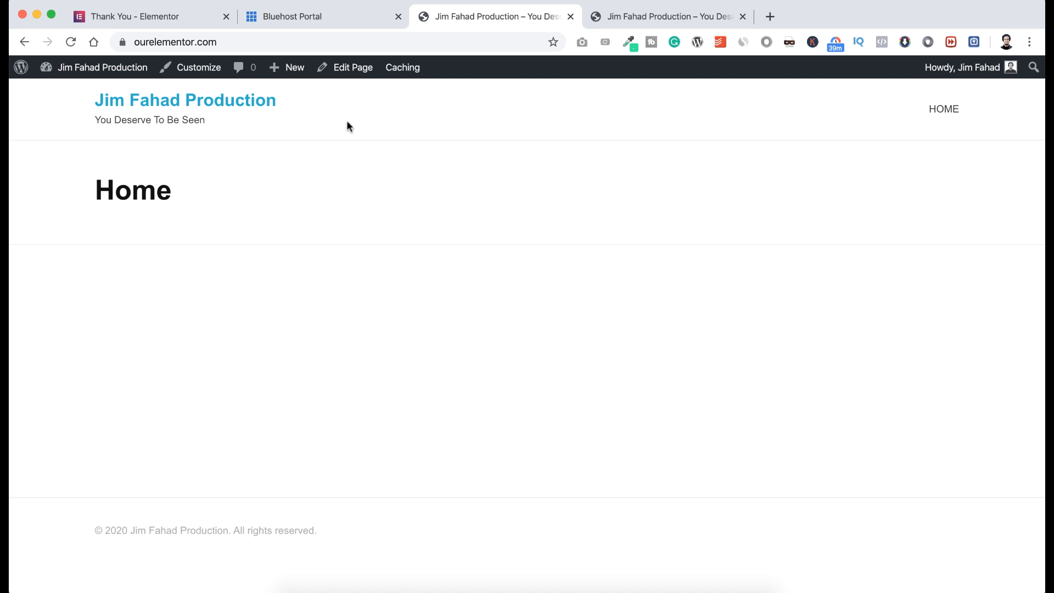
left_click(350, 67)
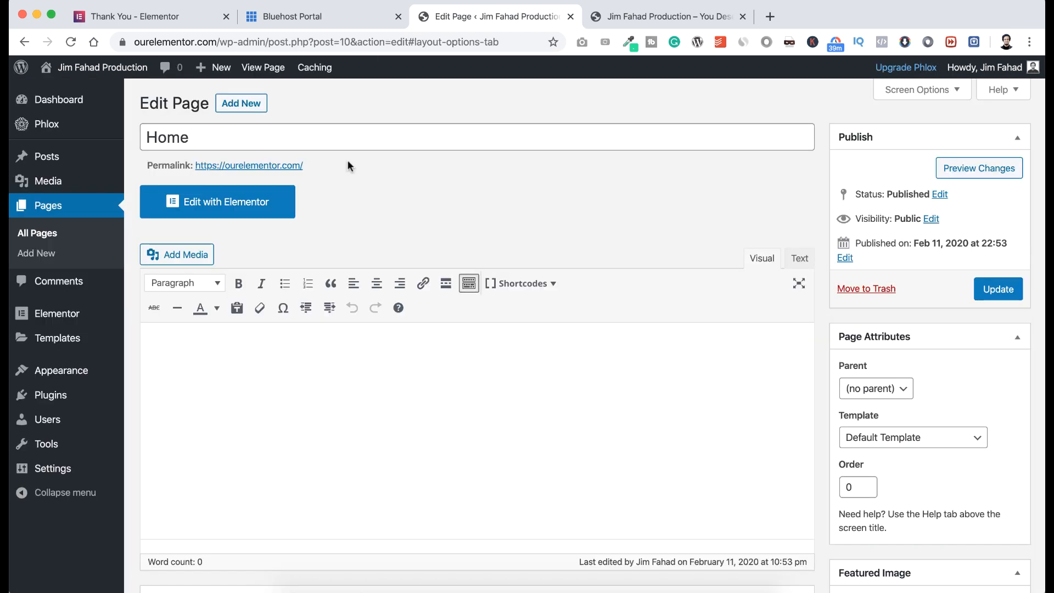
Open the Home page in Elementor, browse the widget panel, and try dragging in an Image widget.
left_click(264, 207)
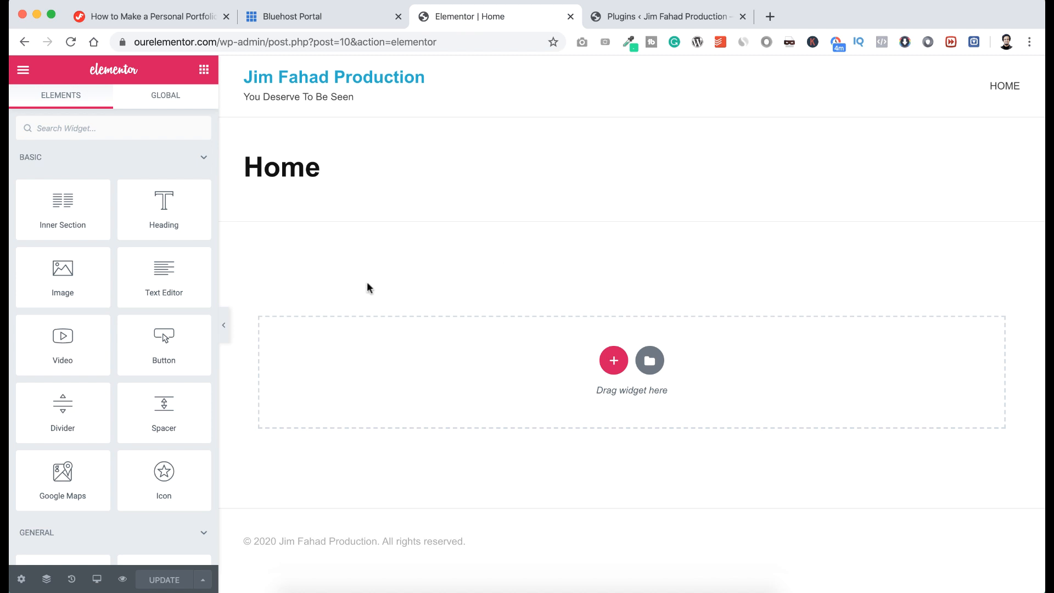
scroll(139, 357, "down", 5)
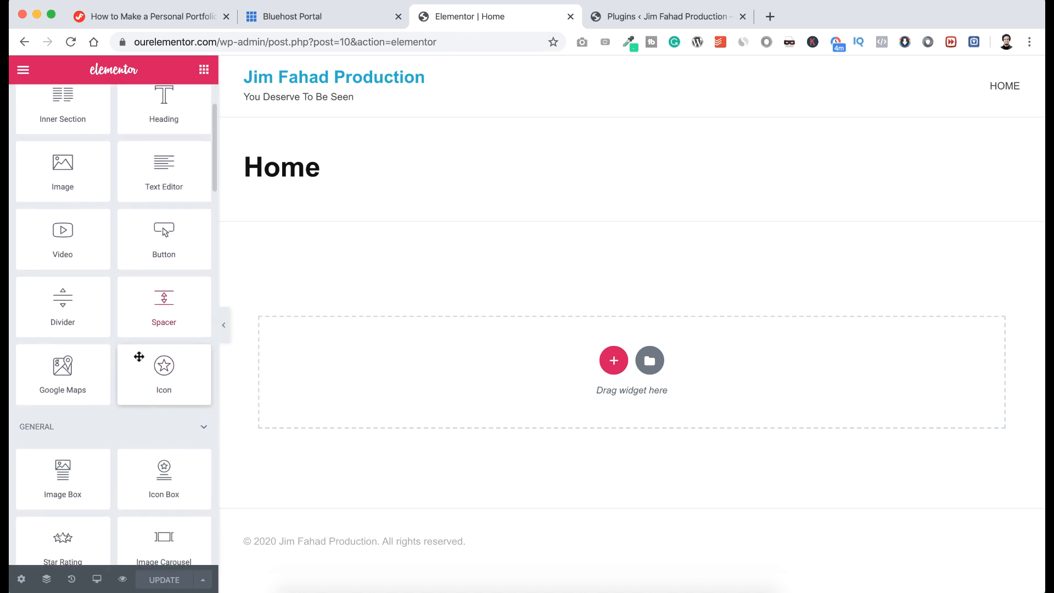
scroll(139, 356, "down", 10)
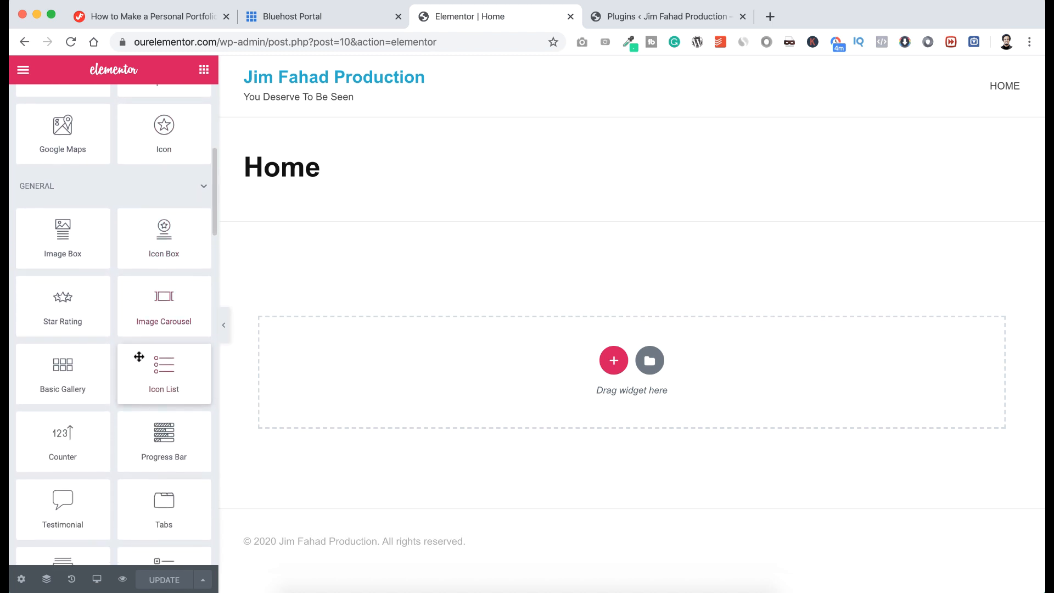
scroll(139, 357, "down", 3)
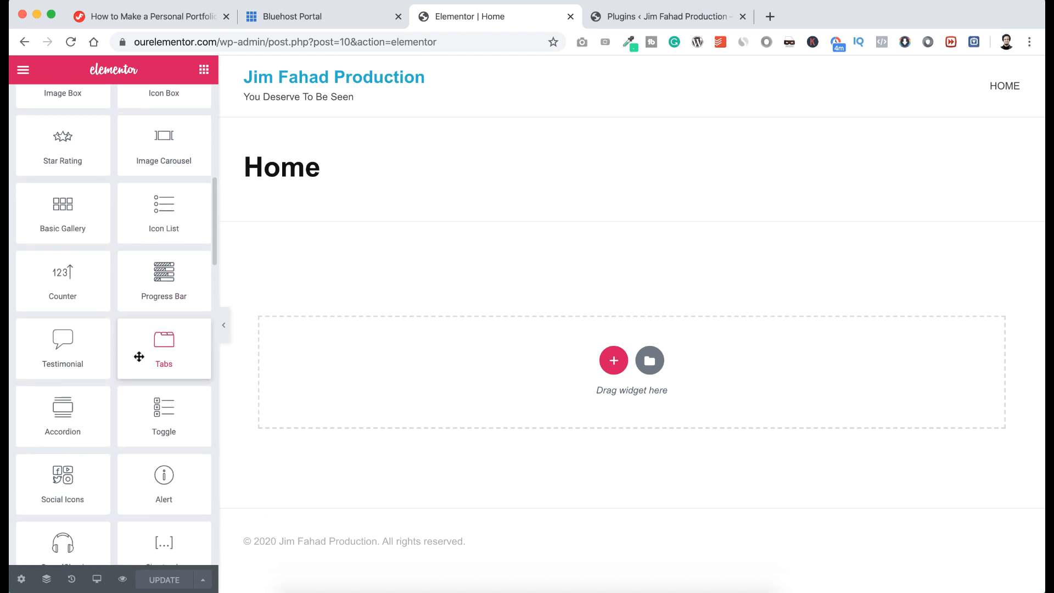
scroll(143, 313, "up", 18)
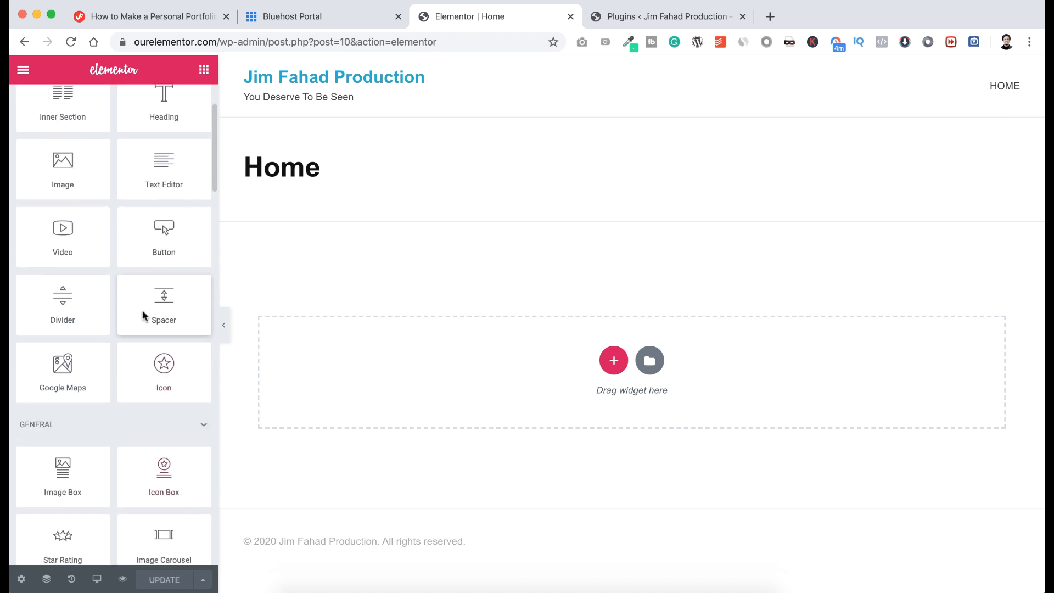
left_click_drag(73, 275, 218, 333)
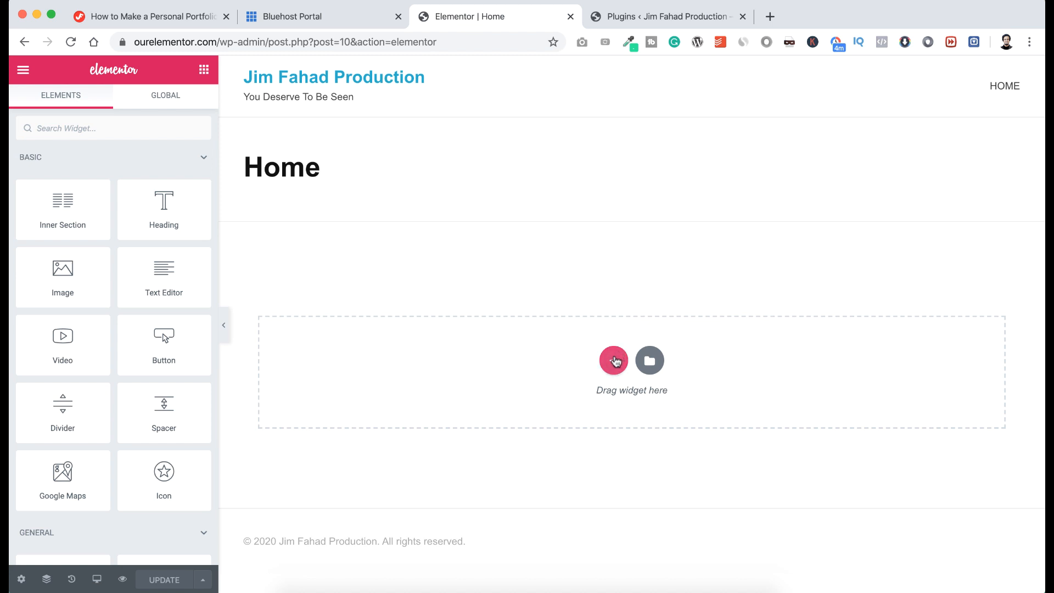
Add a single-column section to the Home page and open its column and section settings.
left_click(614, 361)
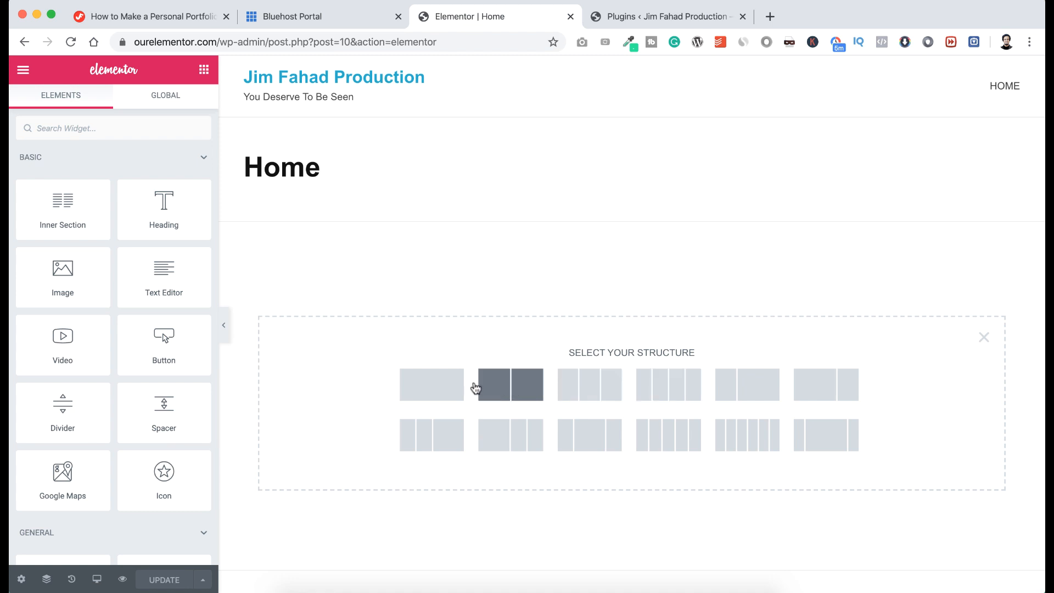
left_click(443, 390)
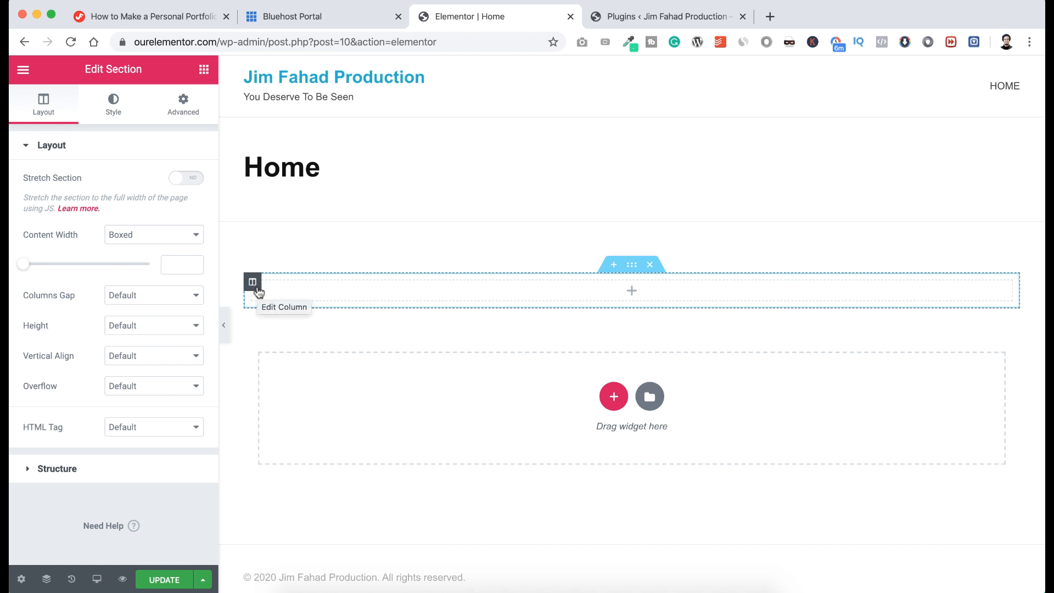
left_click(257, 289)
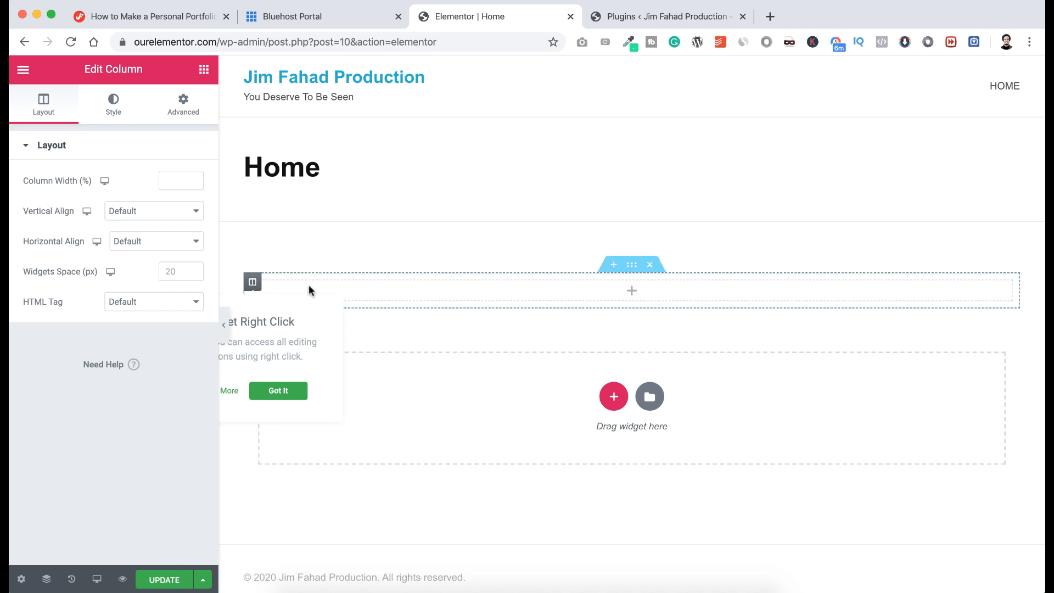
left_click(279, 390)
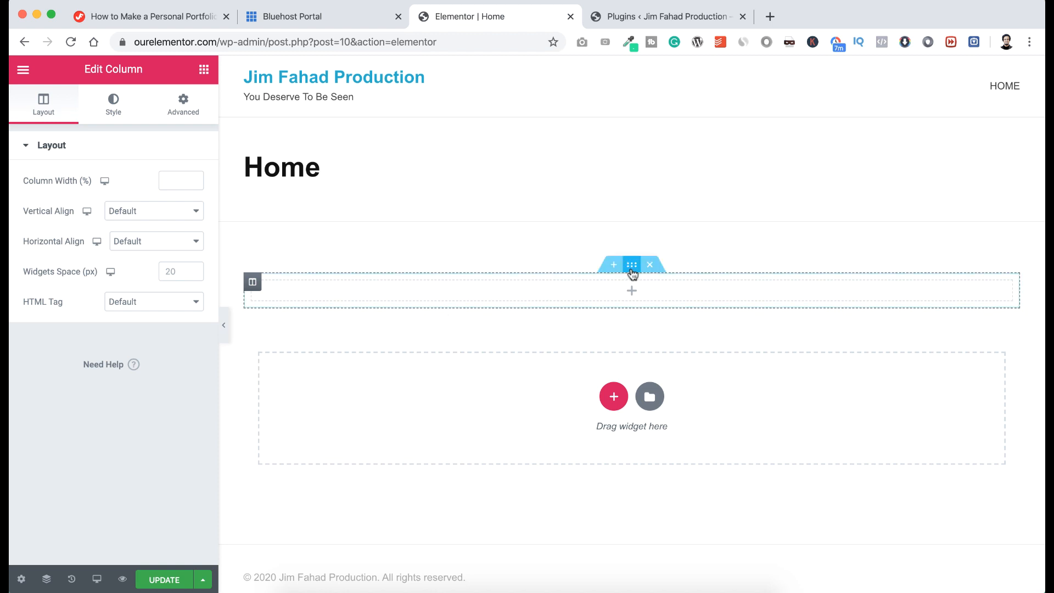
left_click(632, 268)
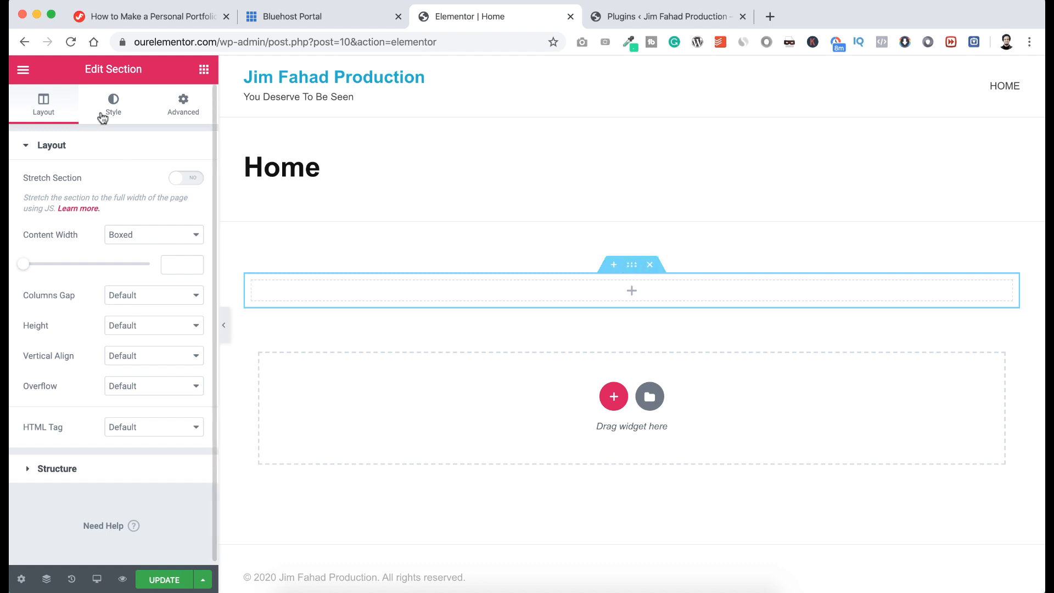
Give the section a Classic near-black background colour such as #090101, then return to Elements.
left_click(114, 107)
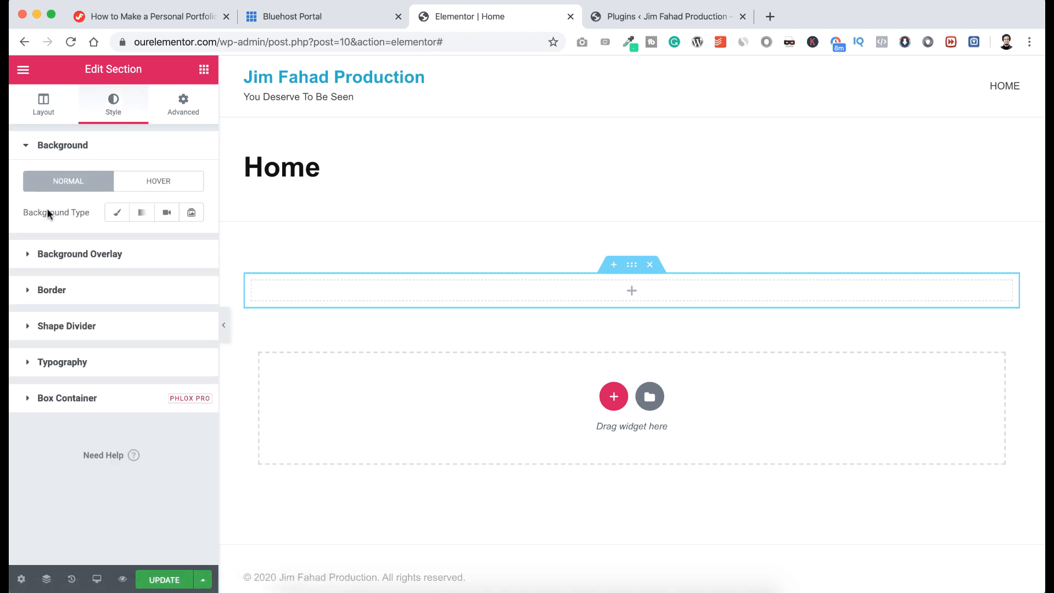
left_click(117, 214)
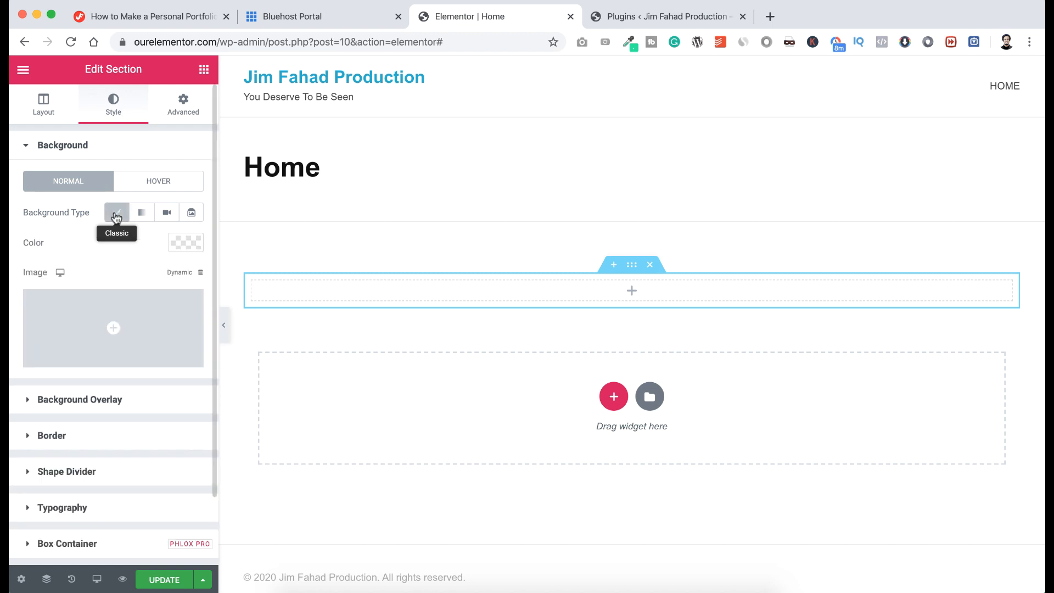
left_click(179, 245)
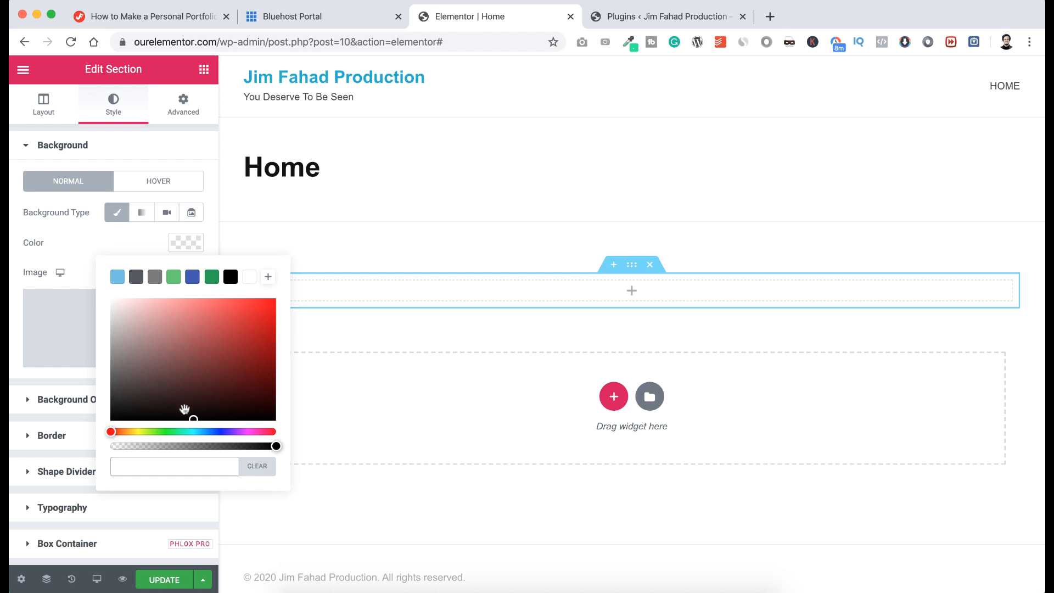
left_click(184, 407)
left_click_drag(184, 406, 253, 416)
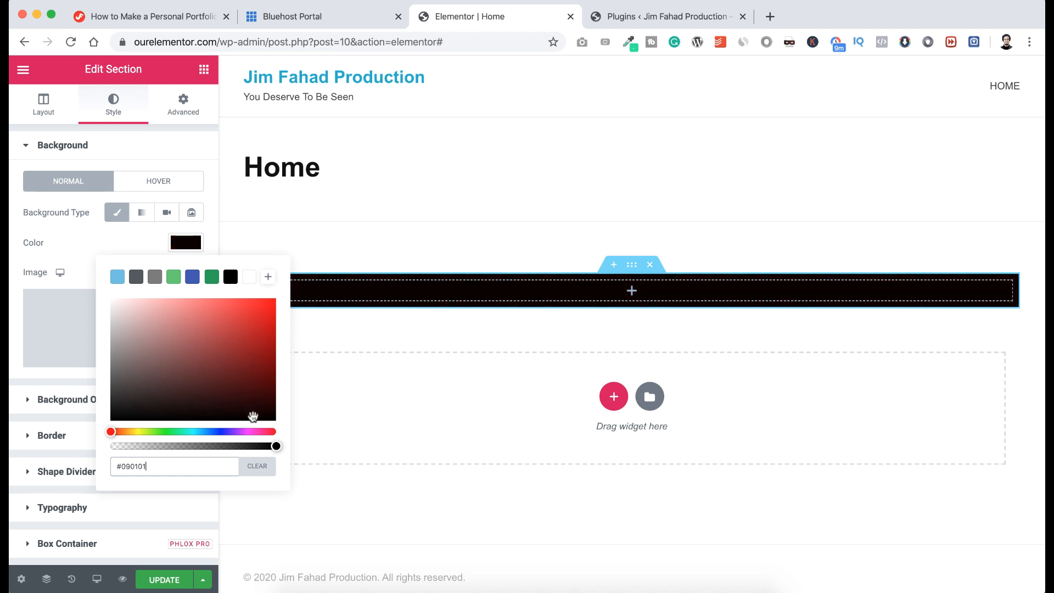
left_click(122, 240)
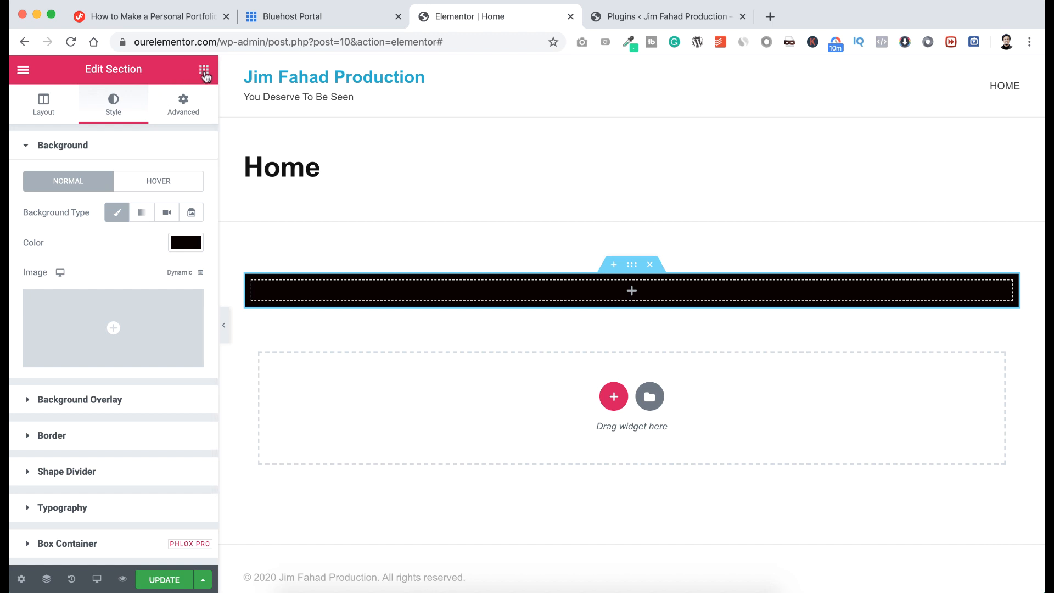
left_click(204, 71)
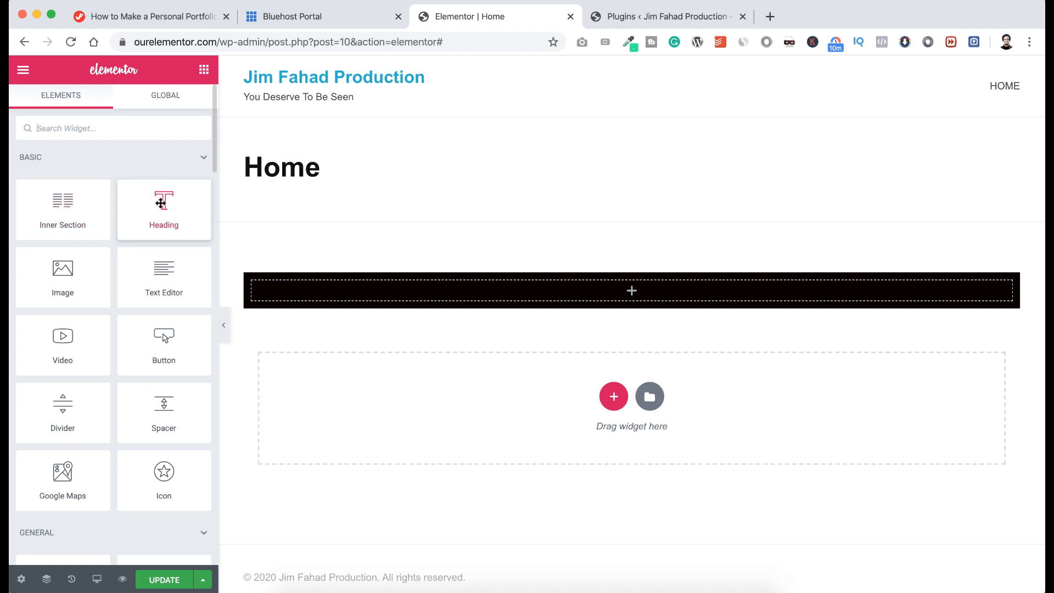
Drop a Heading widget into the black section and set its text colour to white #FFFFFF.
left_click_drag(163, 202, 557, 287)
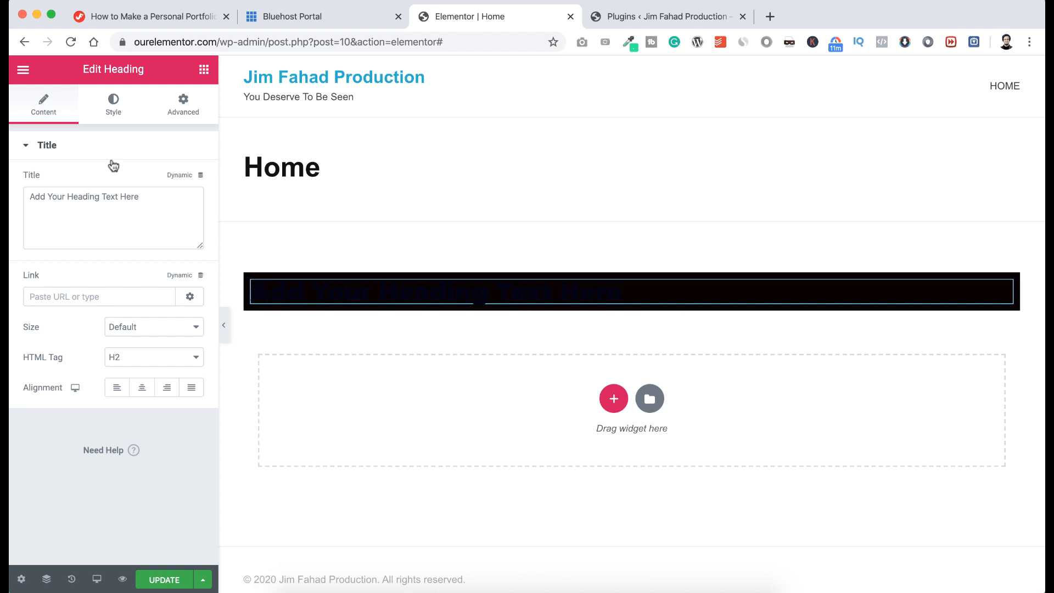
left_click(115, 109)
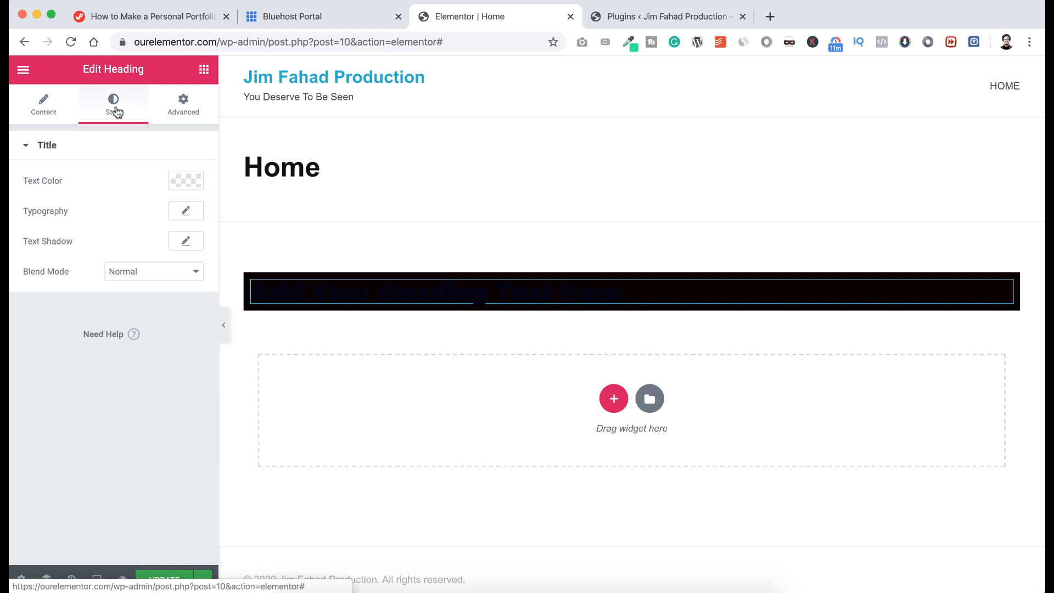
left_click(187, 184)
left_click(147, 258)
left_click_drag(147, 259, 107, 235)
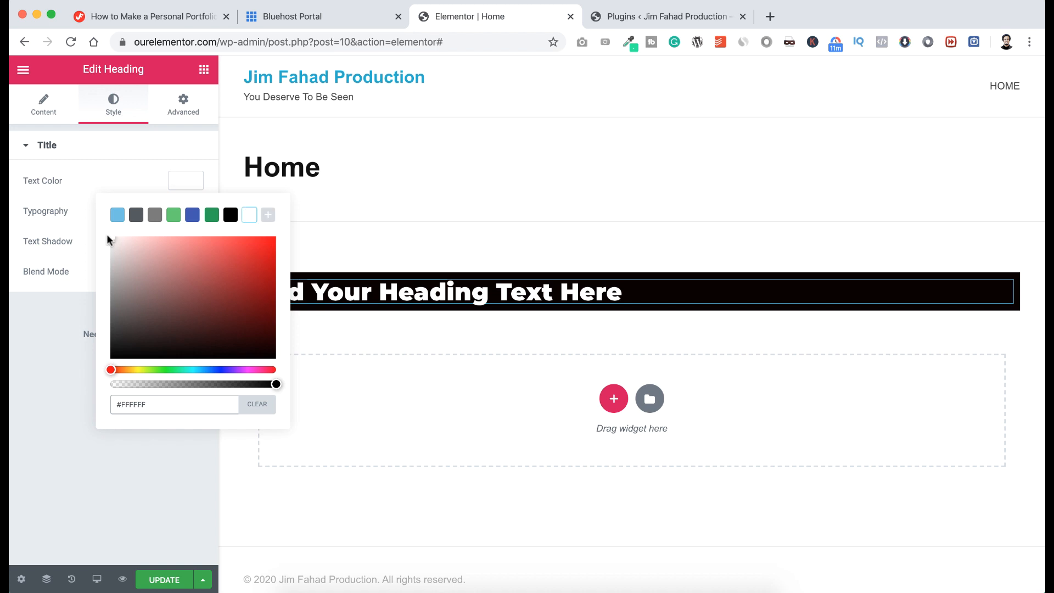
left_click(98, 182)
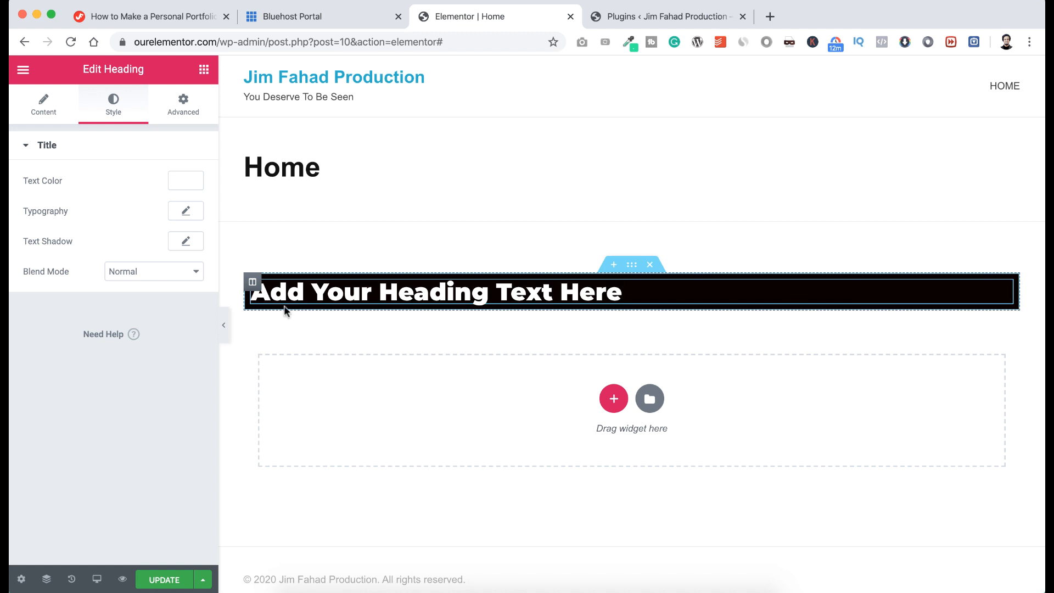
left_click(44, 106)
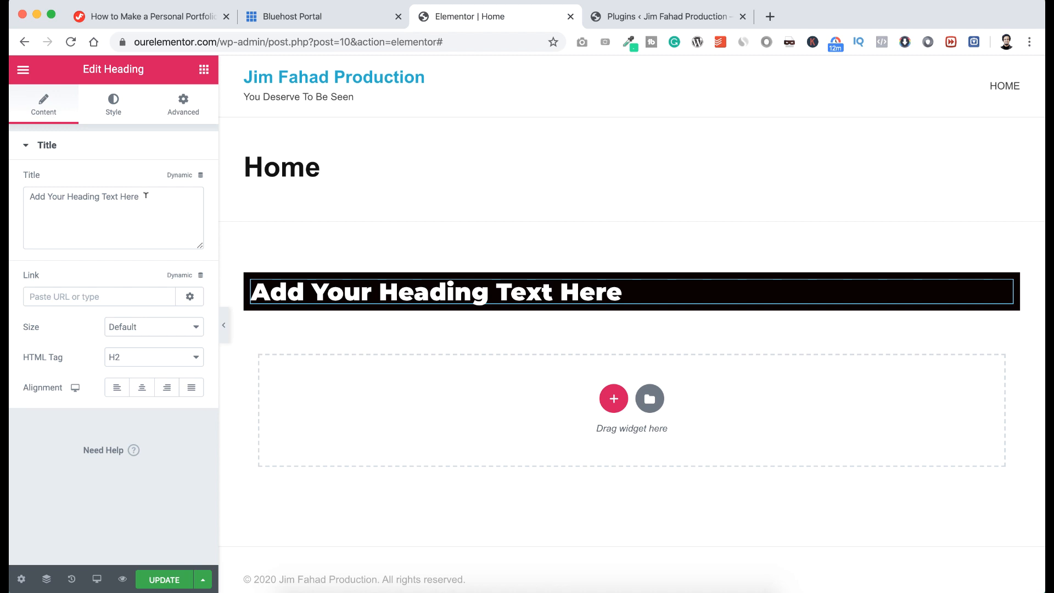
left_click_drag(146, 195, 36, 185)
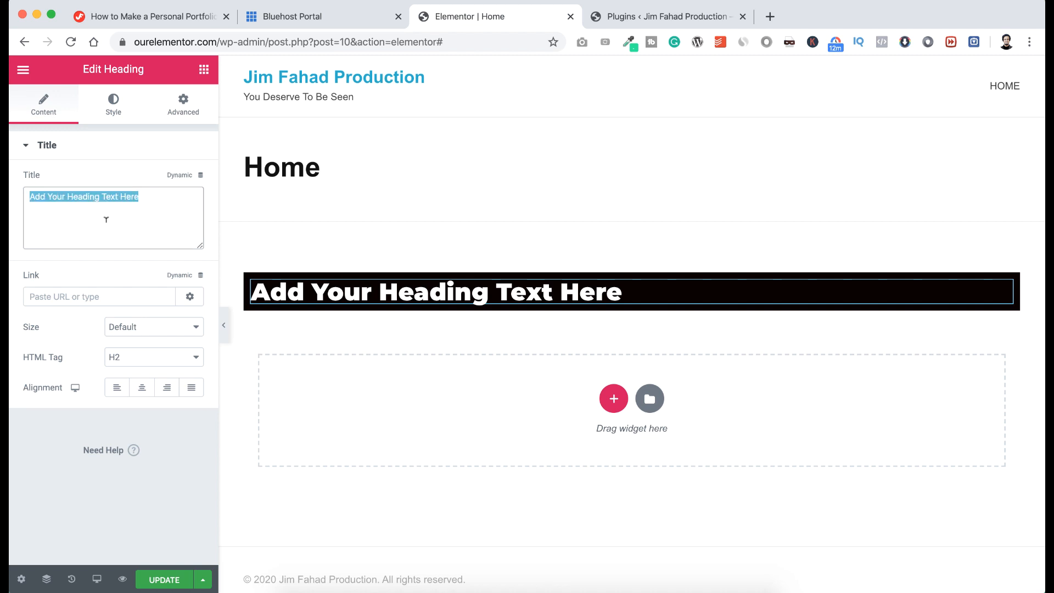
left_click(384, 291)
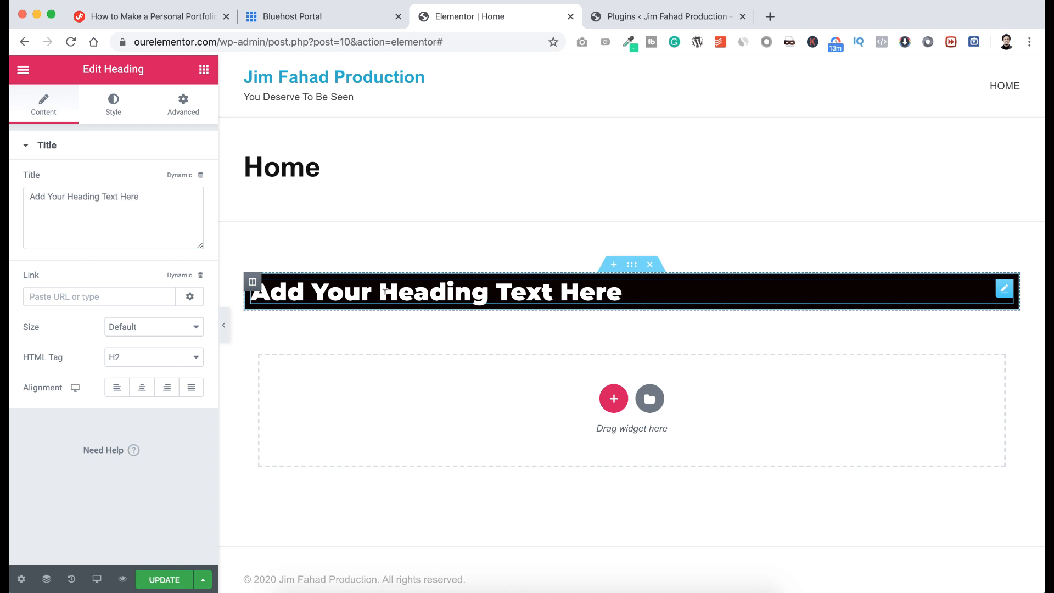
triple_click(384, 291)
type("I'm")
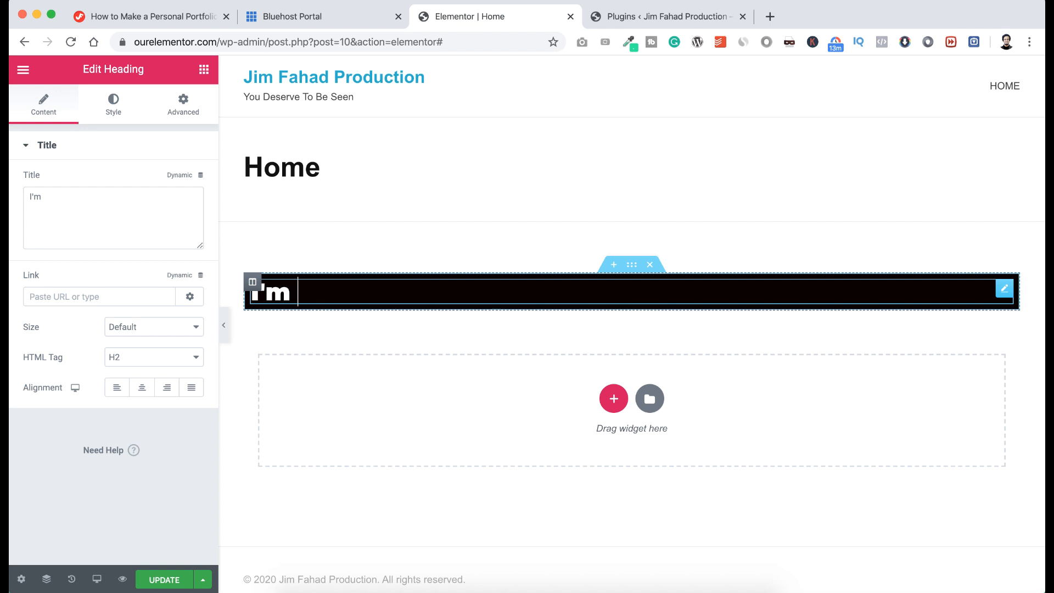
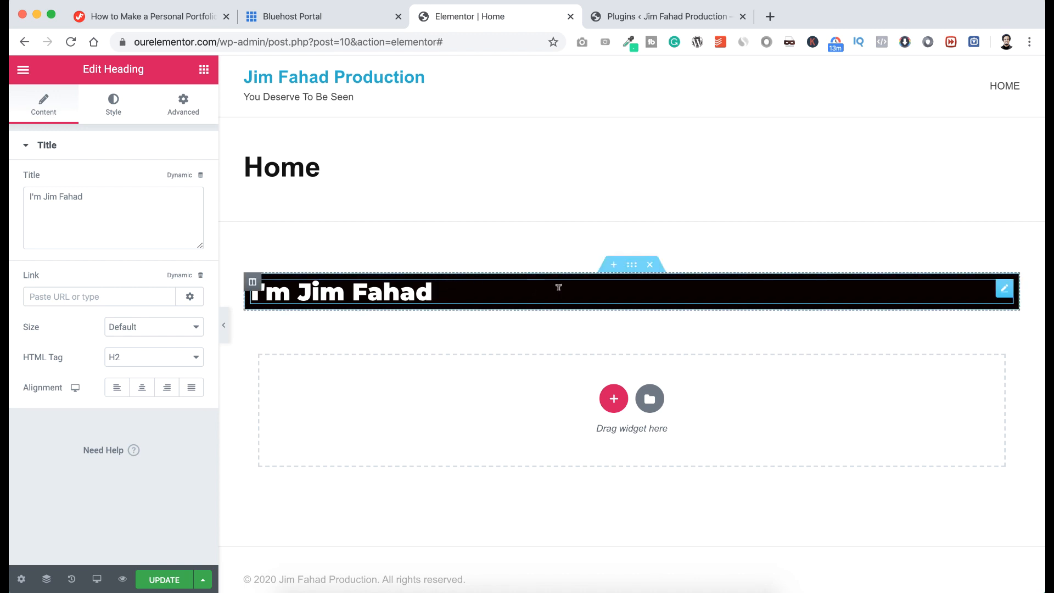
Unlink the section's padding and set top to 100 px and bottom to 150 px.
left_click(632, 265)
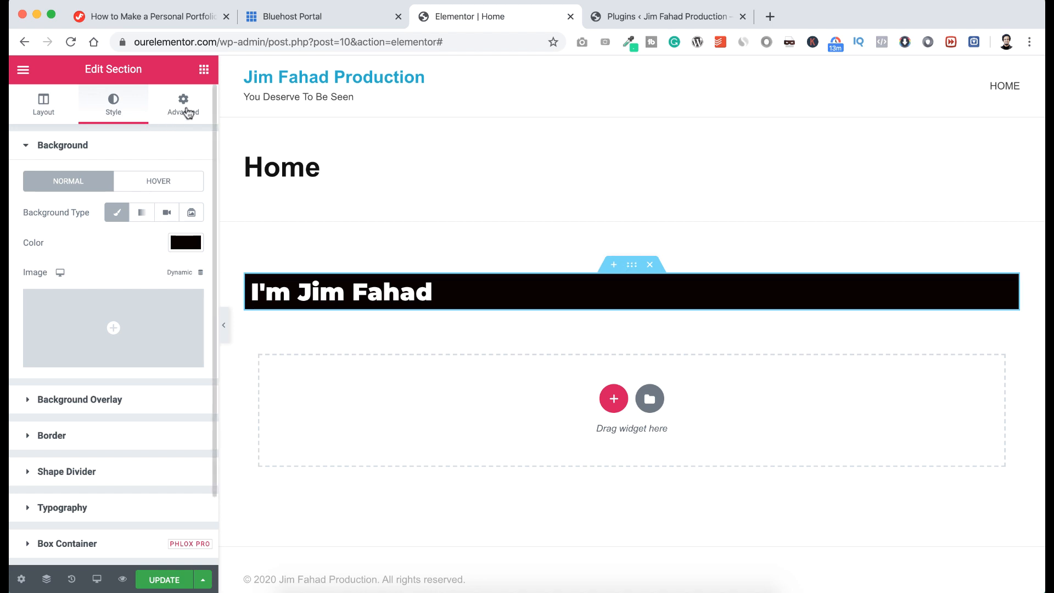
left_click(185, 111)
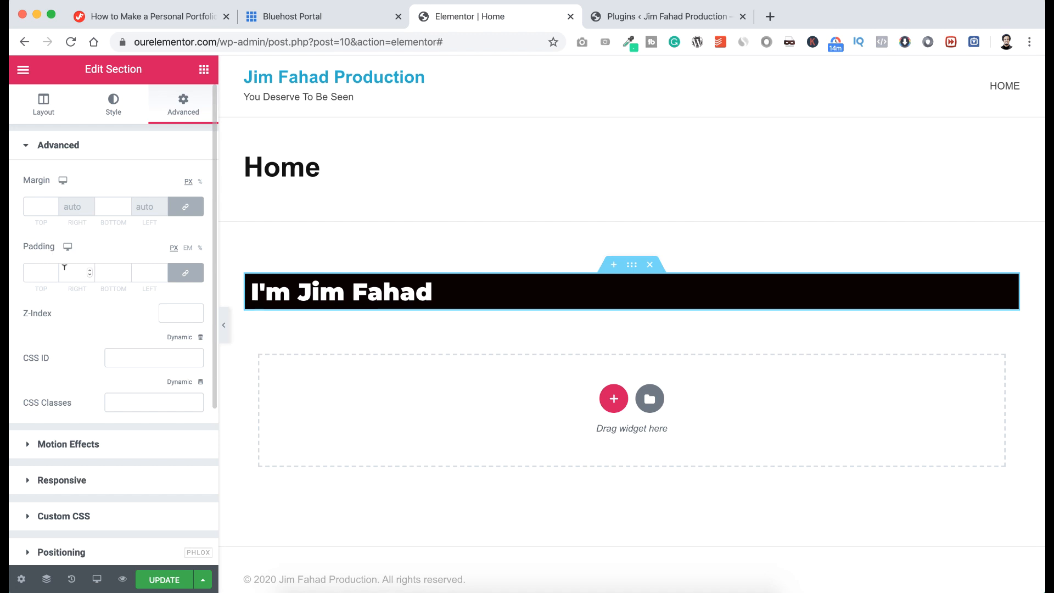
left_click_drag(53, 271, 53, 273)
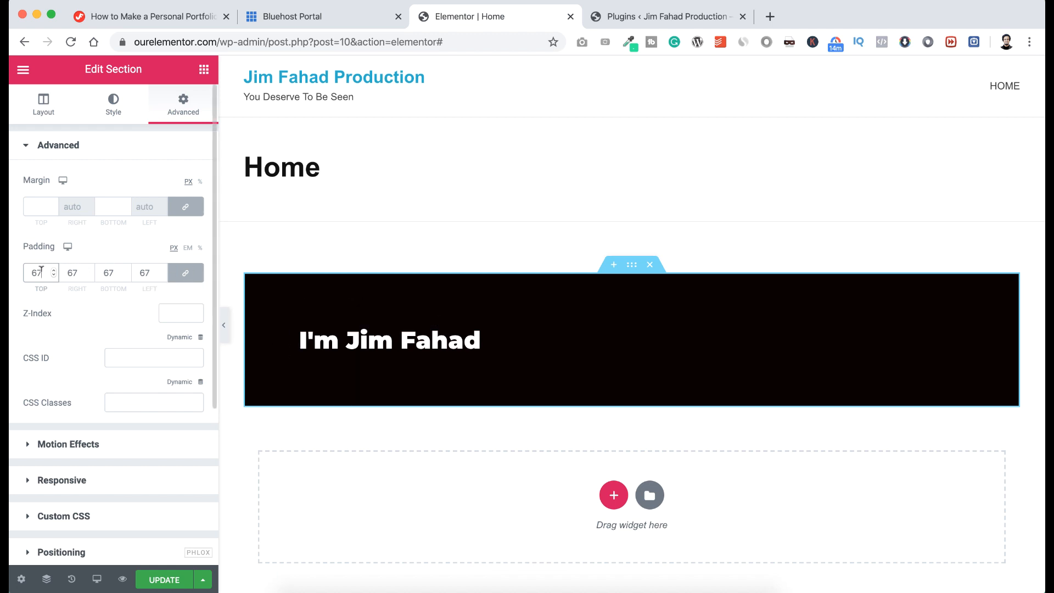
type("0")
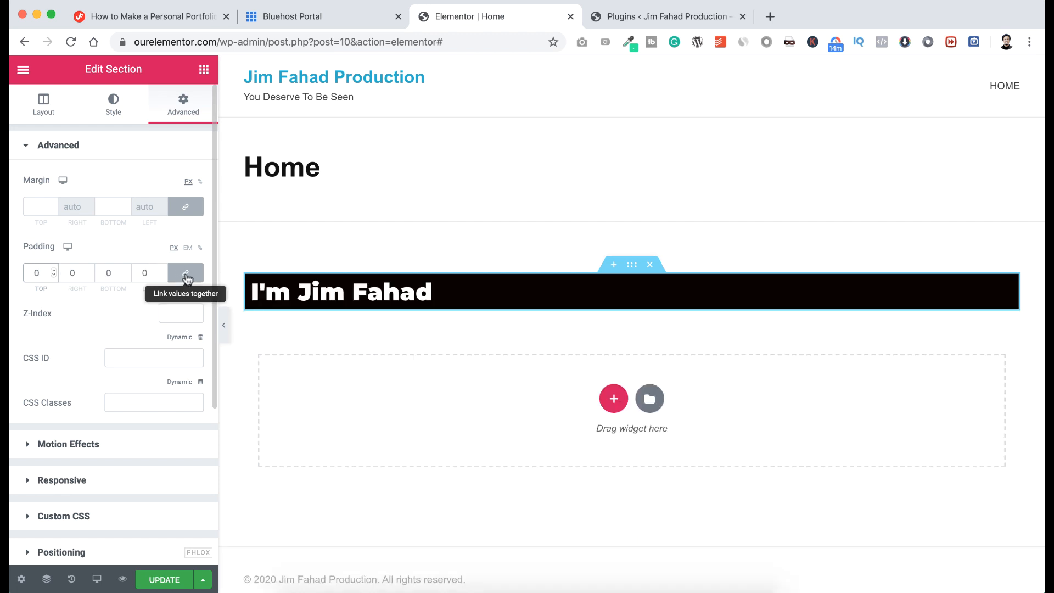
left_click(187, 277)
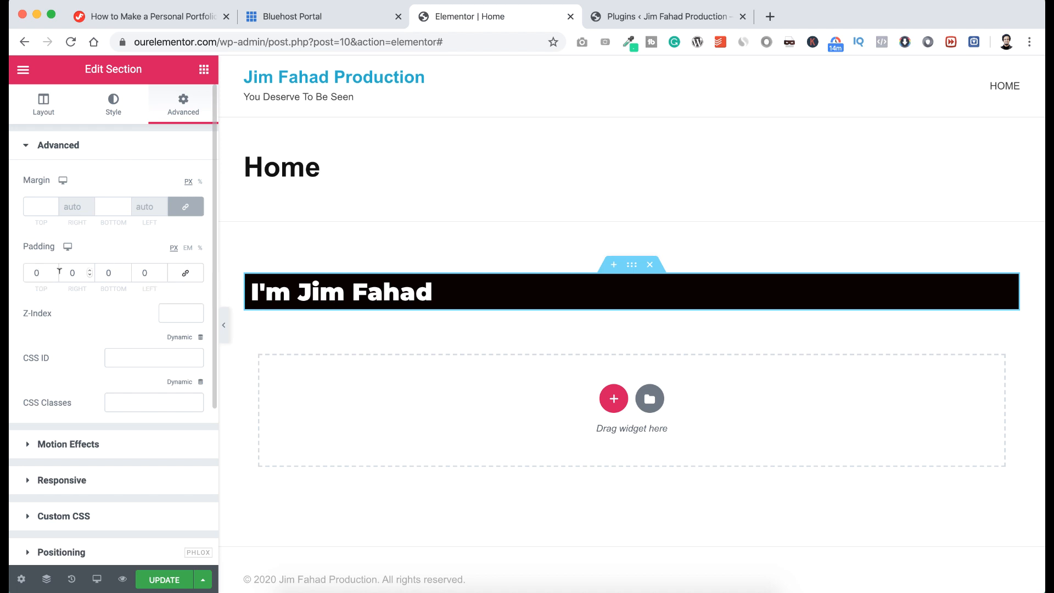
left_click(37, 272)
type("1000")
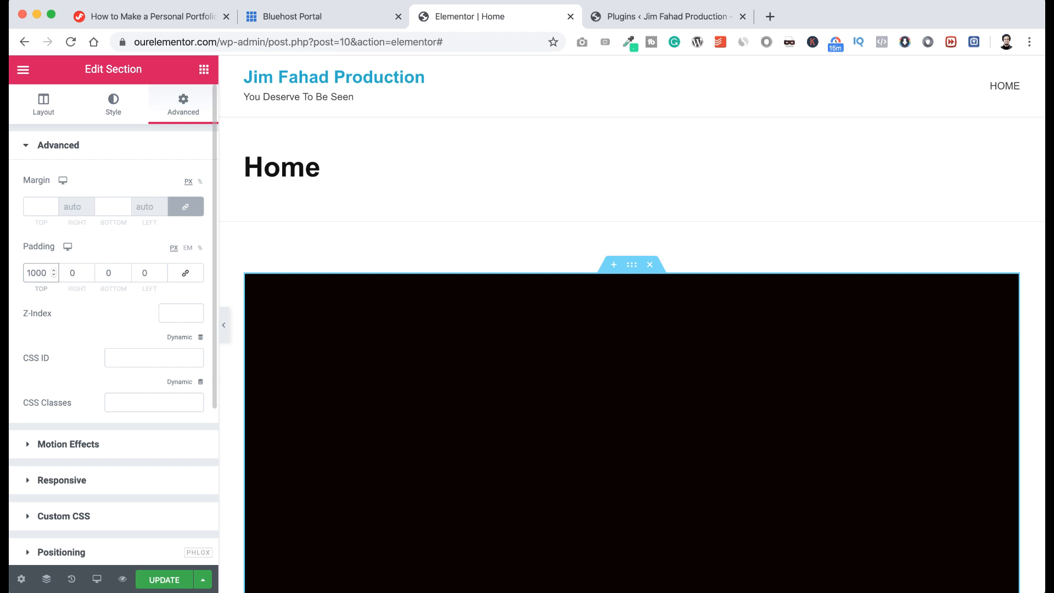
key("BackSpace")
left_click(106, 272)
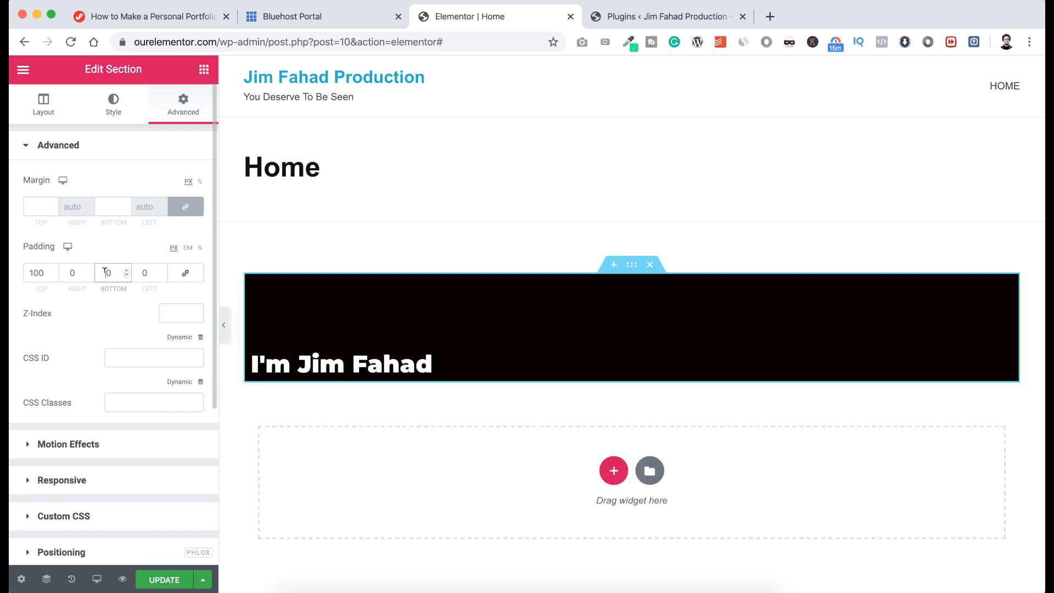
type("15")
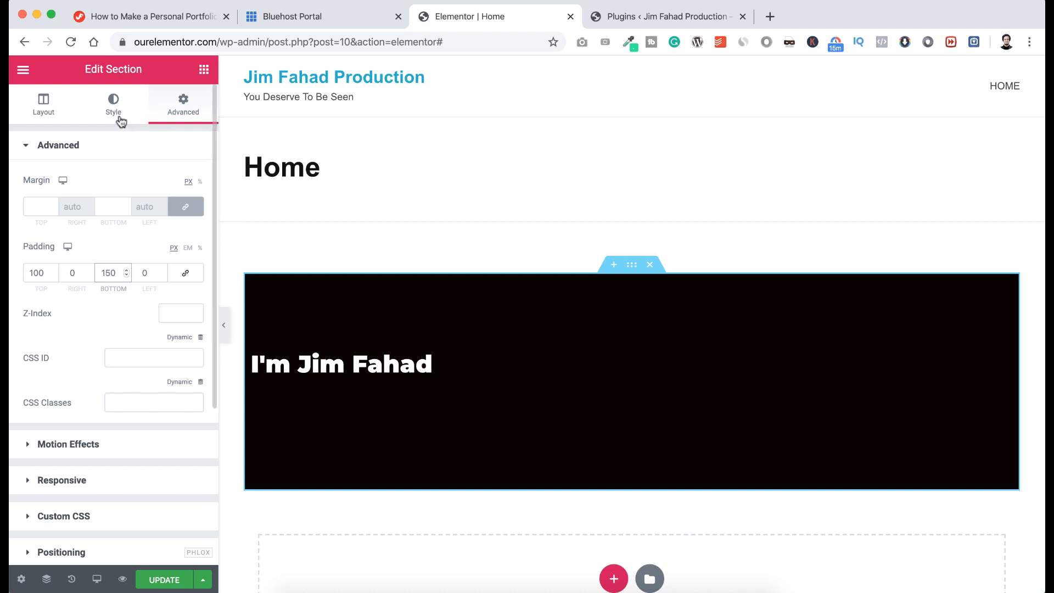
left_click(113, 112)
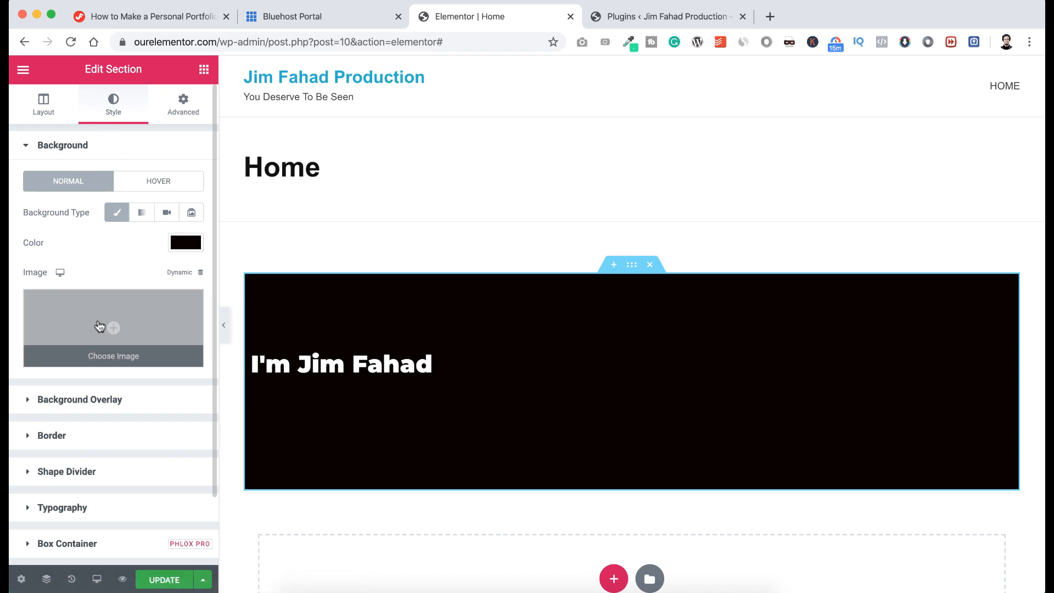
Upload the ppp-Jim-Fahad photographer image to the media library as the section background.
left_click(100, 327)
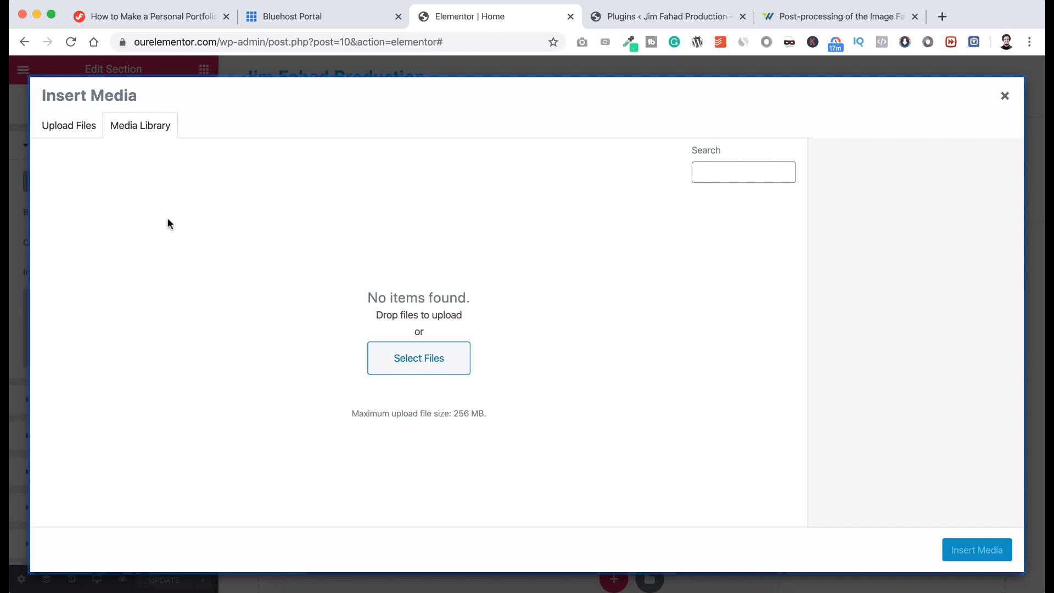
left_click(83, 131)
left_click(497, 326)
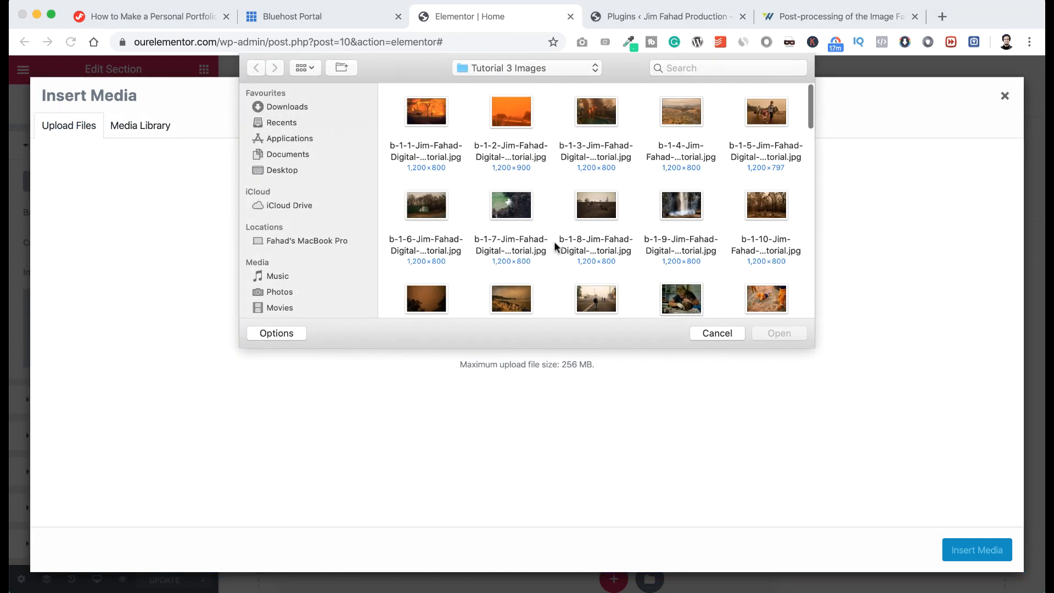
scroll(554, 244, "down", 5)
scroll(555, 247, "down", 15)
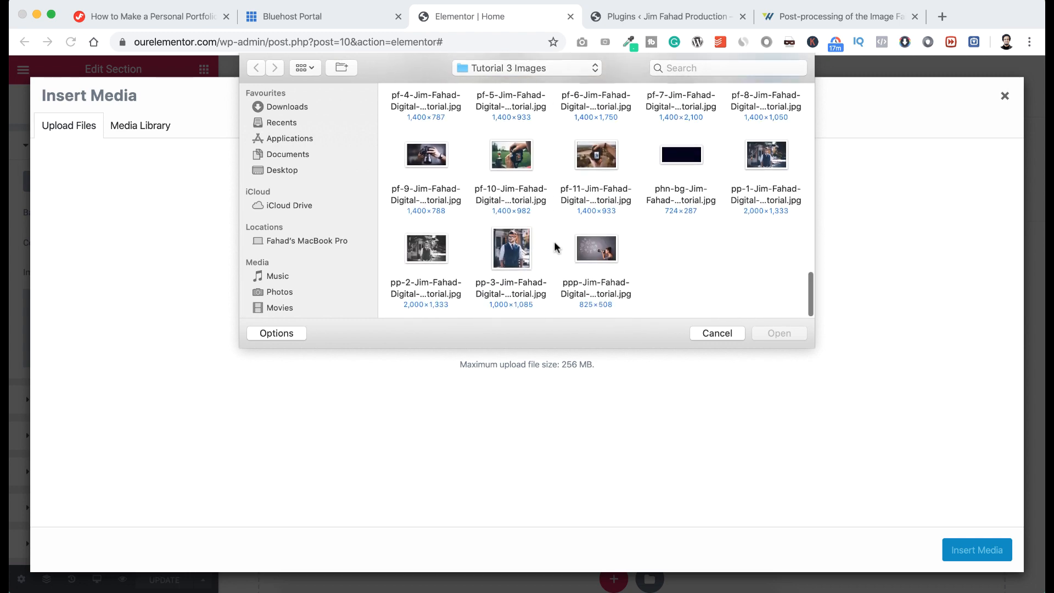
left_click(600, 253)
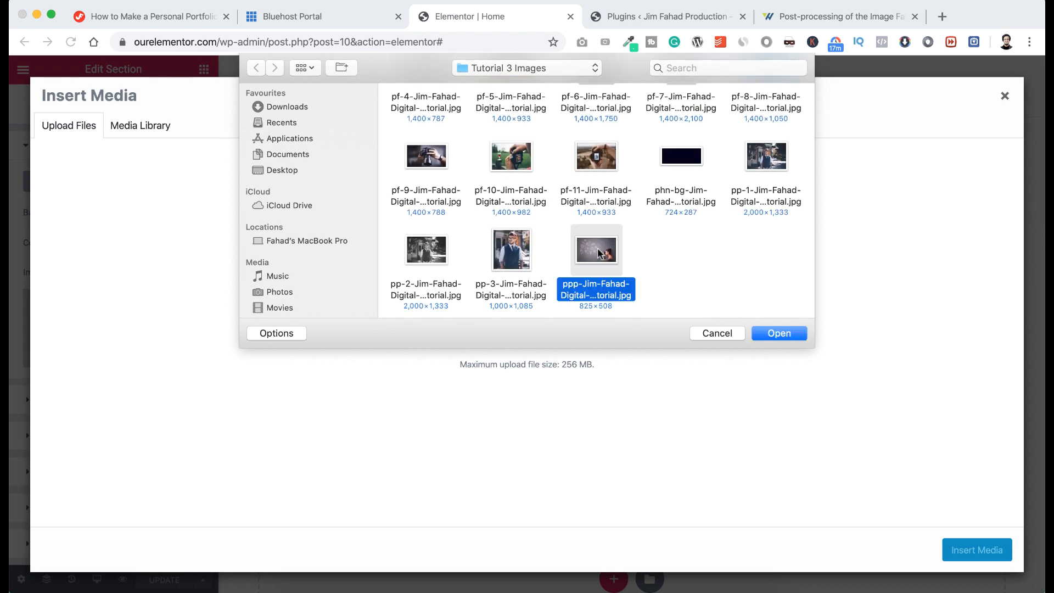
left_click(779, 333)
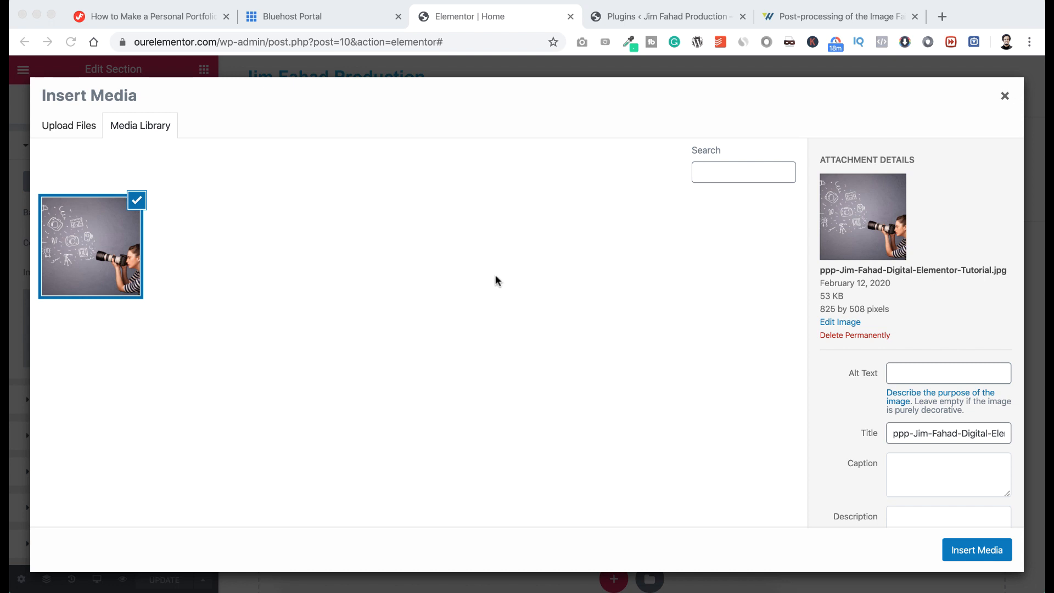
Switch to the tutorial page and scroll to the image download link.
left_click(149, 18)
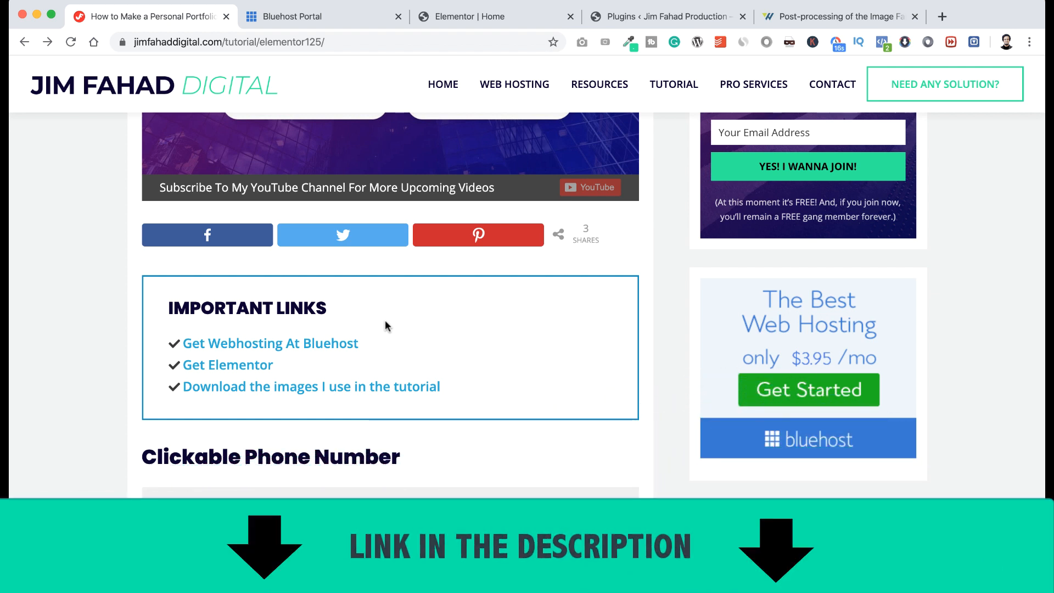
scroll(385, 321, "down", 1)
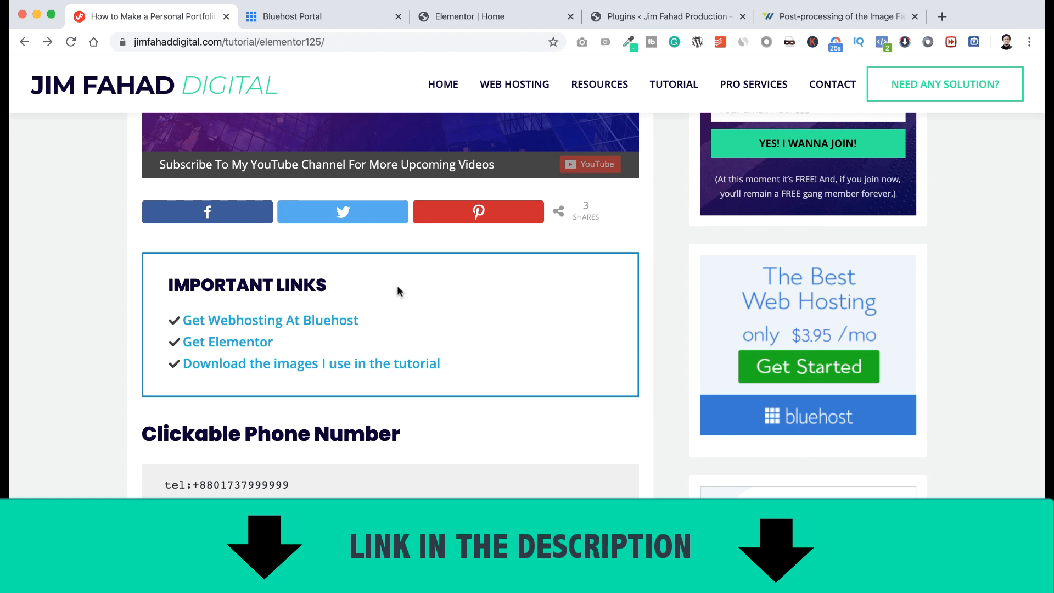
scroll(397, 286, "down", 1)
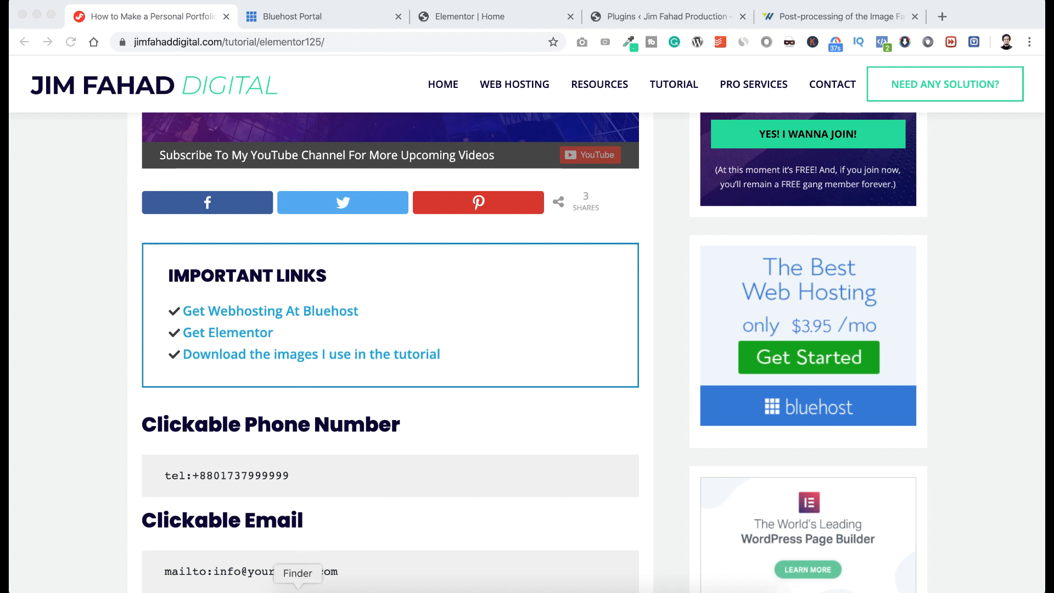
Open the Tutorial 3 Images folder in Finder and look through the photos.
left_click(298, 590)
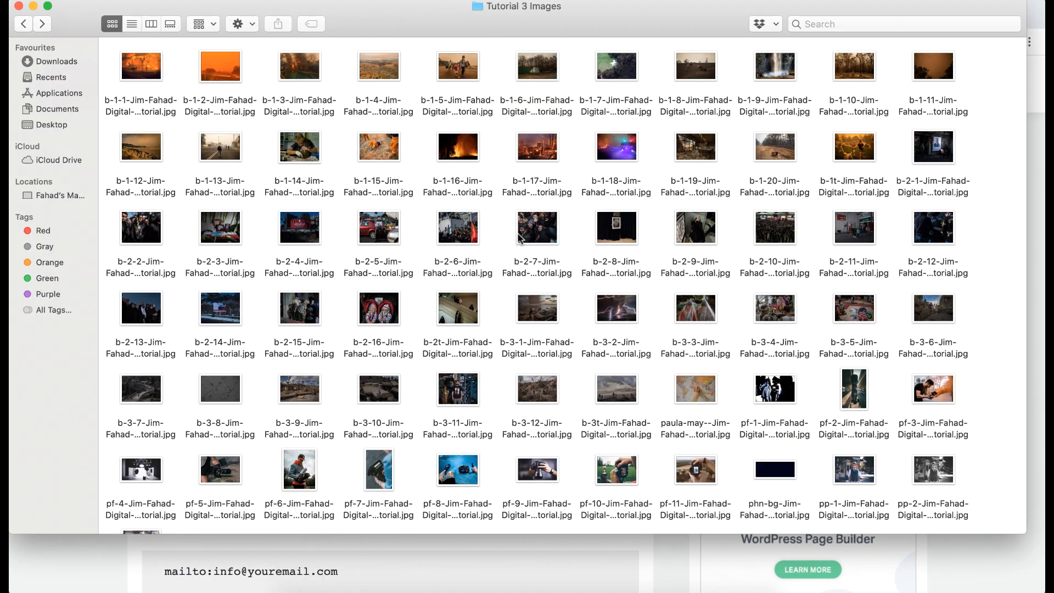
scroll(465, 316, "down", 3)
scroll(466, 315, "up", 3)
Return to Elementor and insert the photographer image as the hero section background.
left_click(319, 549)
left_click(486, 16)
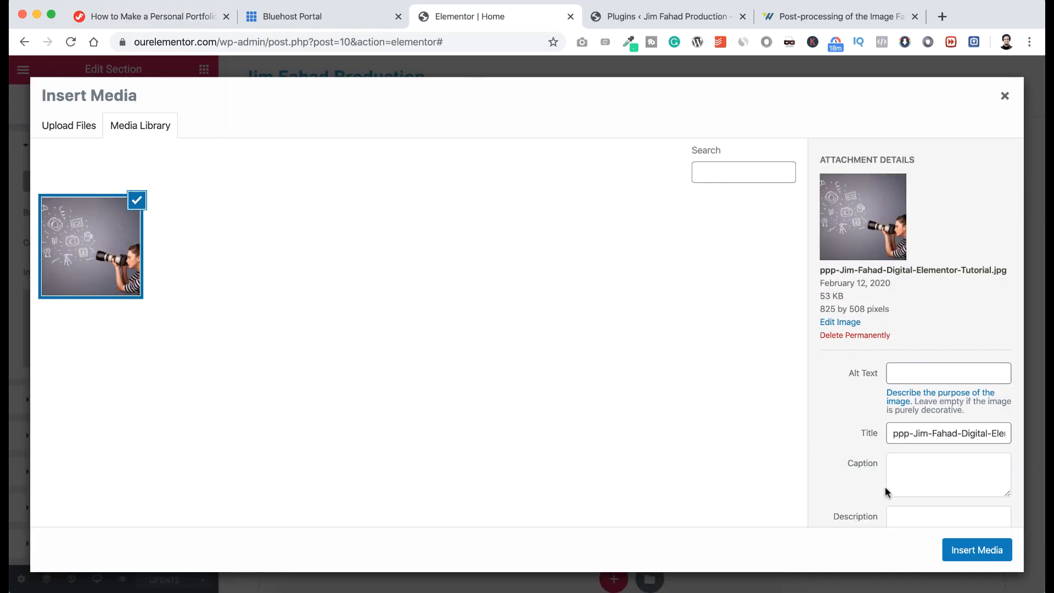
left_click(976, 556)
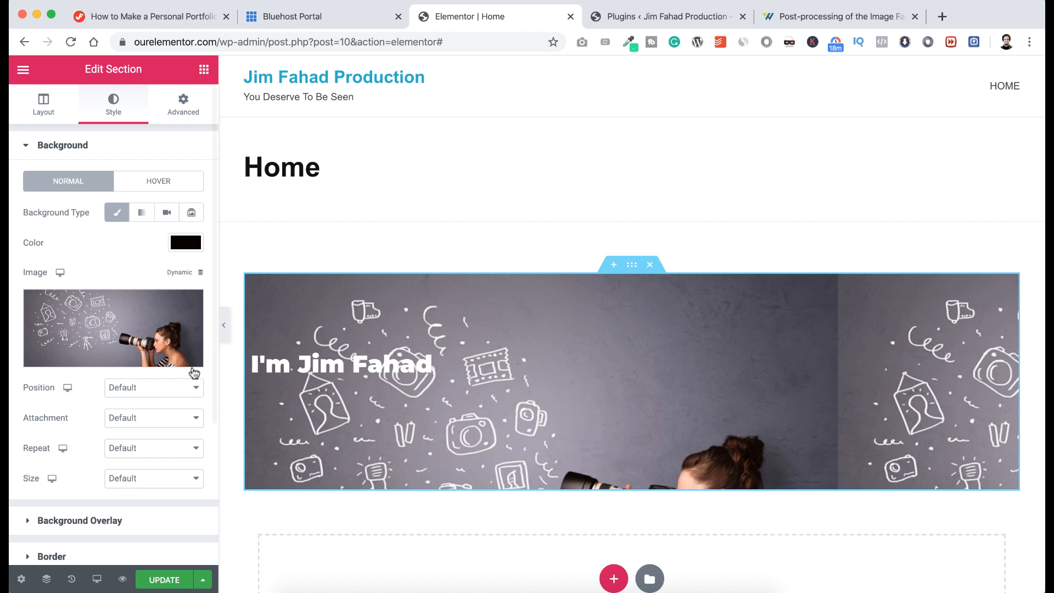
Set background position to Center Center and, after trying Scroll and Fixed, leave attachment on Default.
left_click(125, 390)
left_click(126, 400)
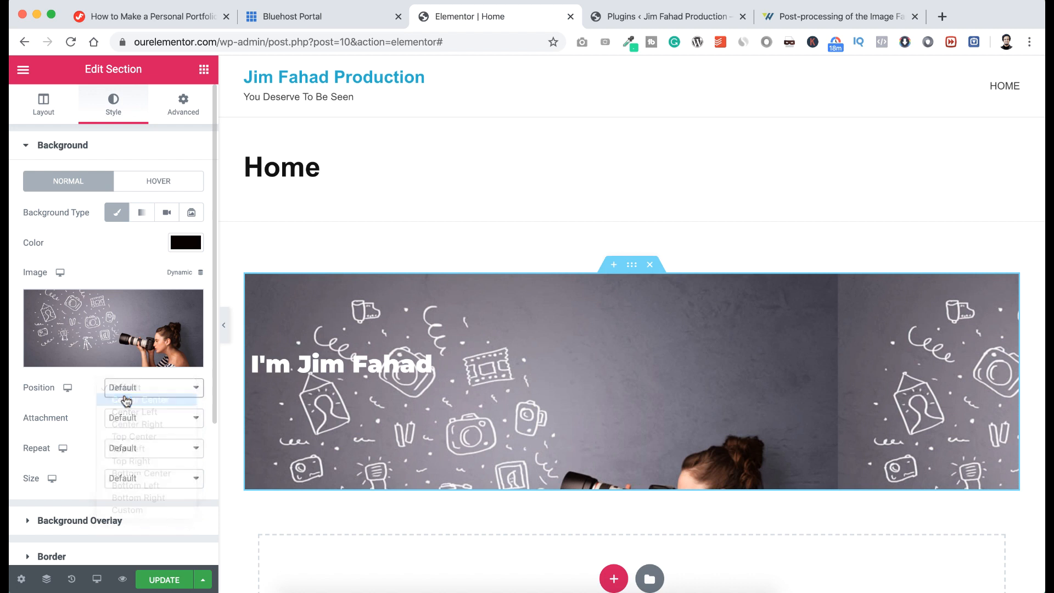
left_click(126, 418)
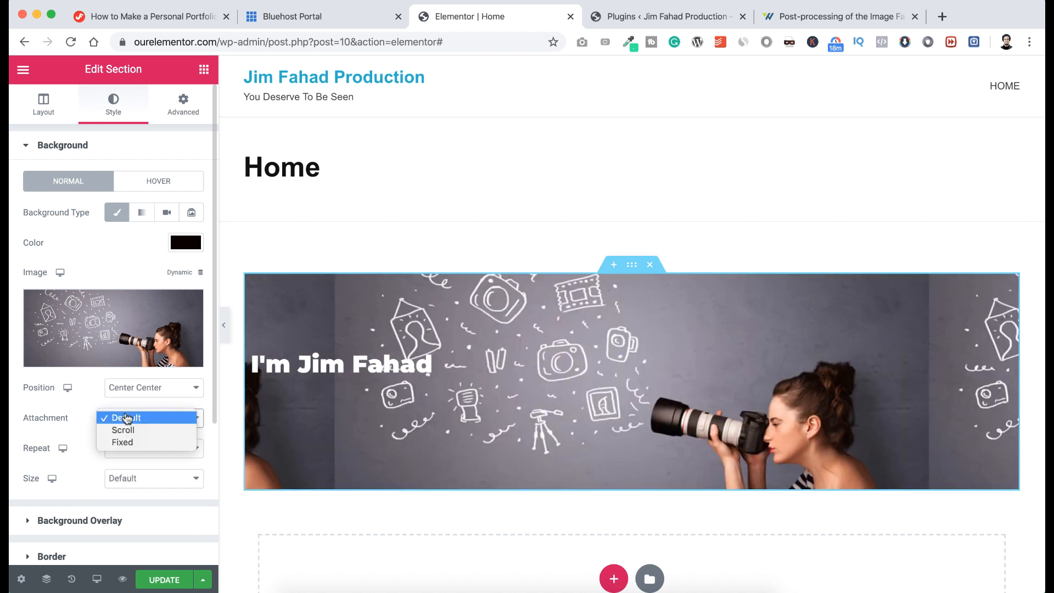
left_click(128, 431)
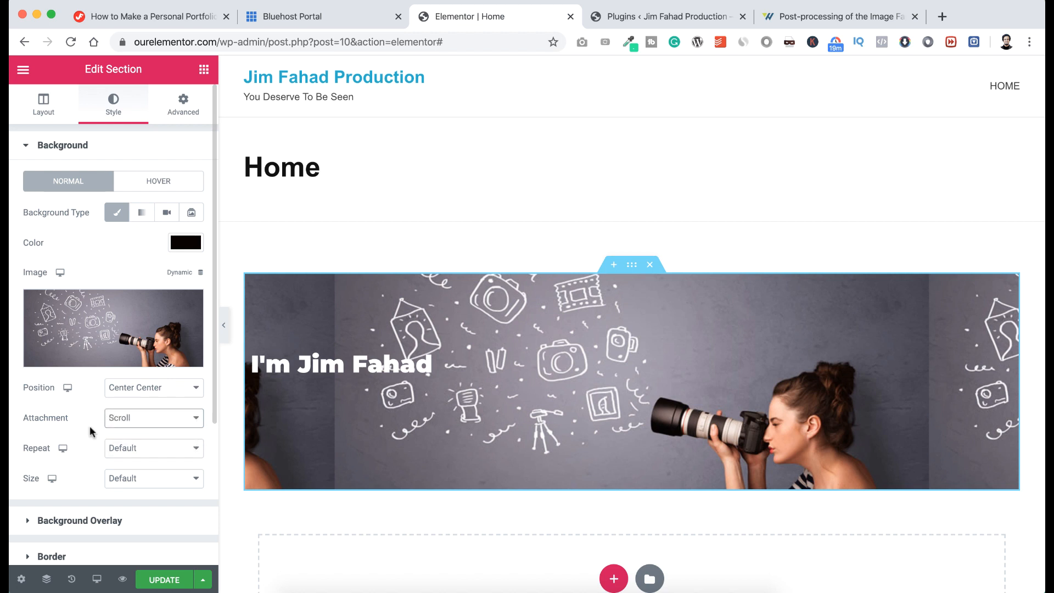
left_click(136, 420)
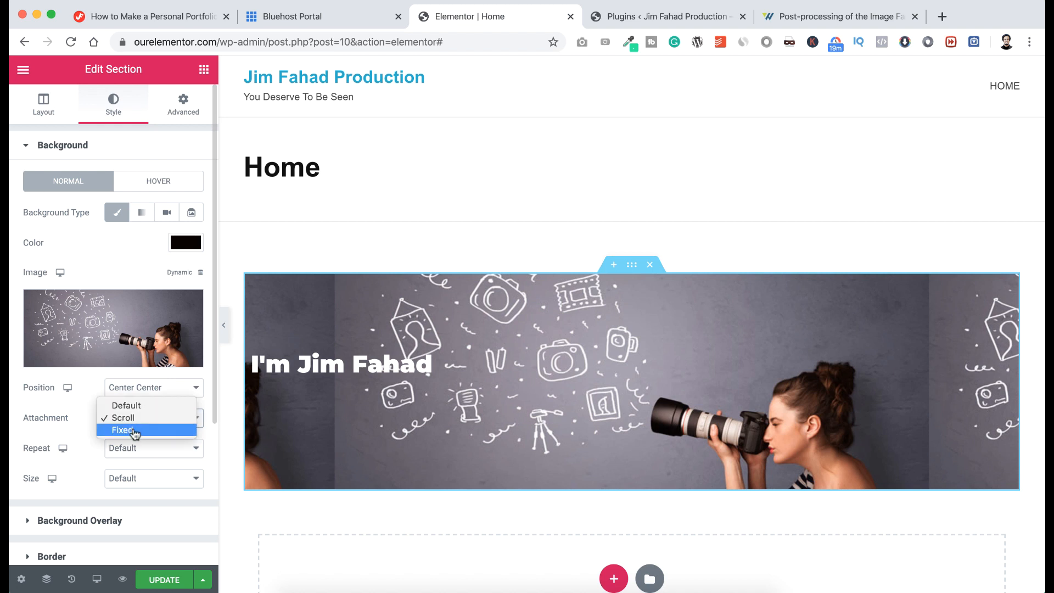
left_click(135, 434)
scroll(394, 454, "down", 2)
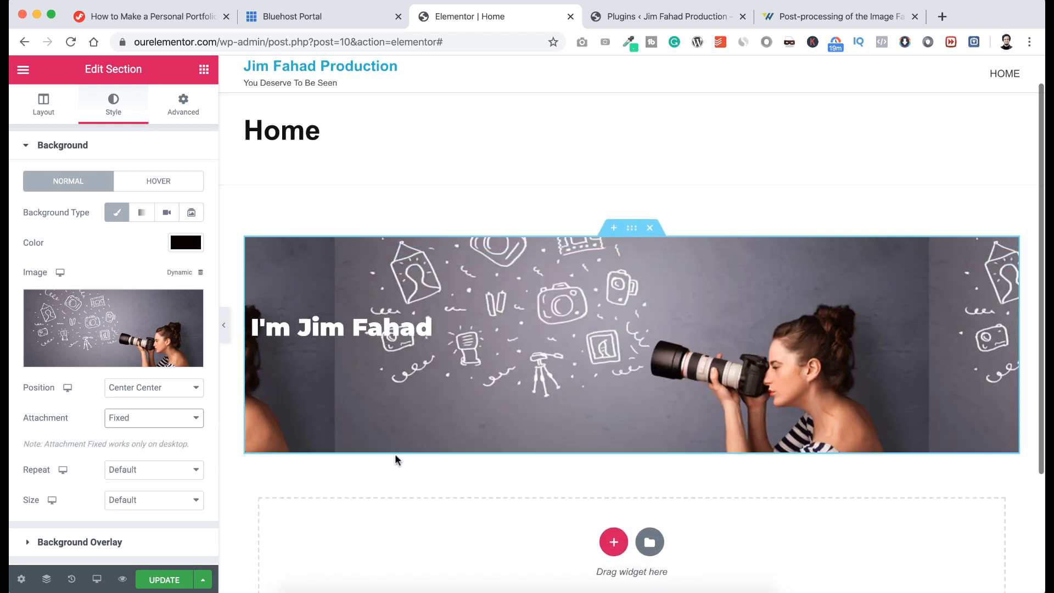
scroll(394, 454, "up", 3)
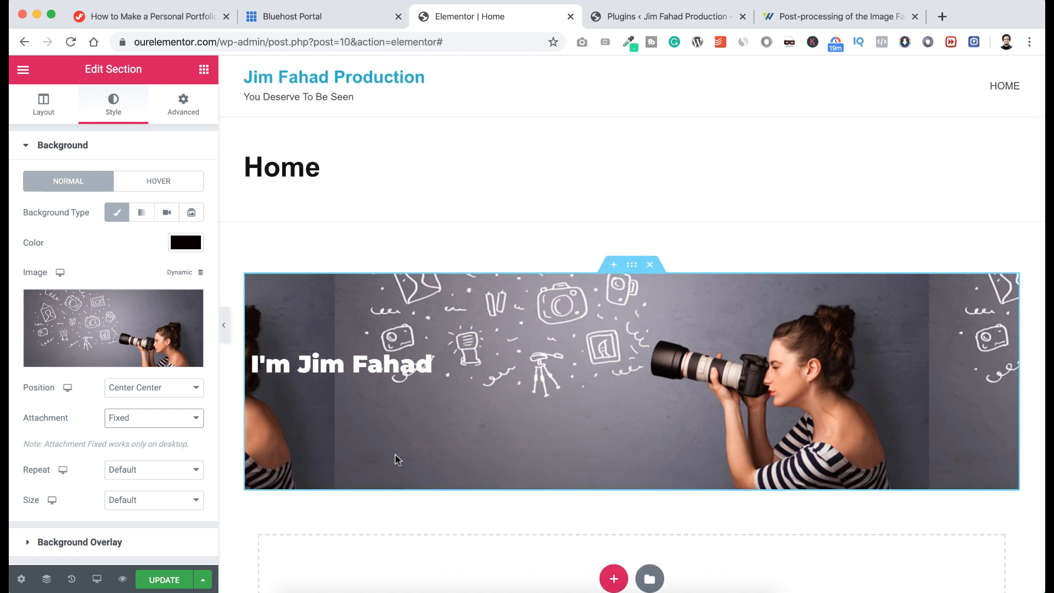
scroll(394, 454, "down", 2)
scroll(394, 453, "up", 2)
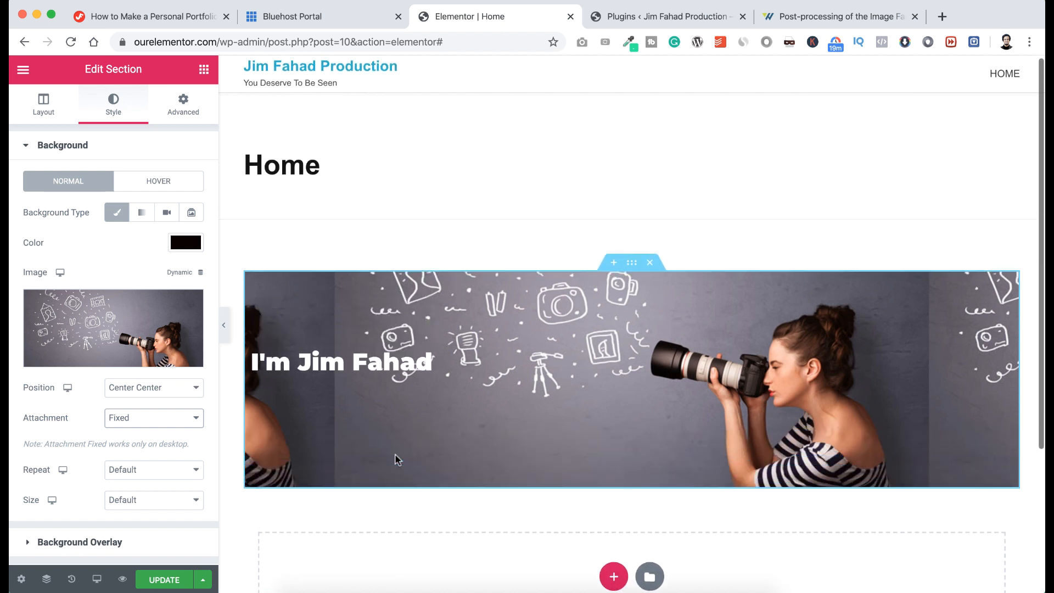
scroll(394, 454, "down", 1)
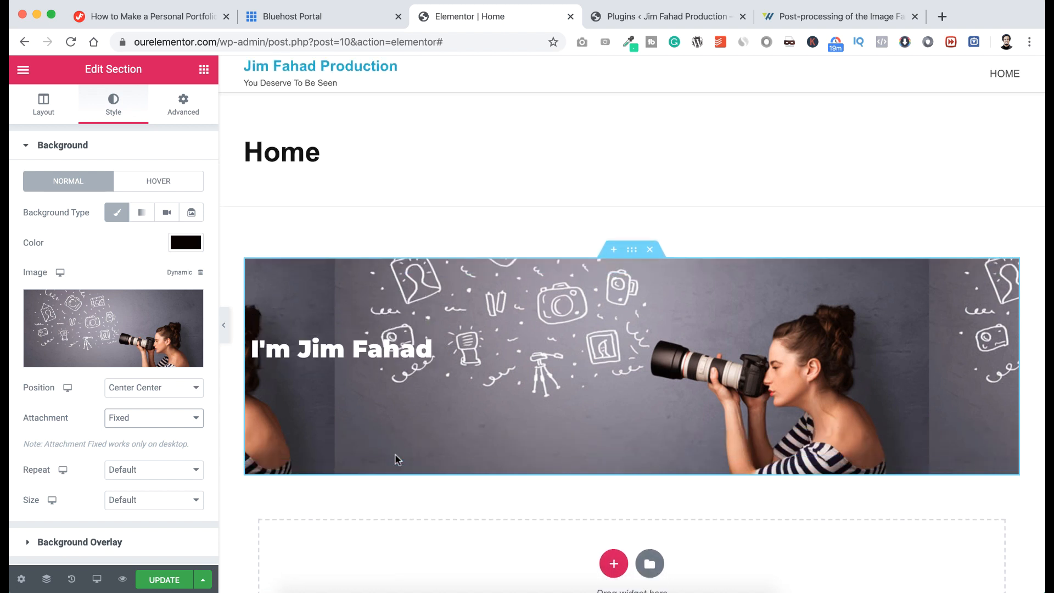
left_click(188, 425)
left_click(164, 394)
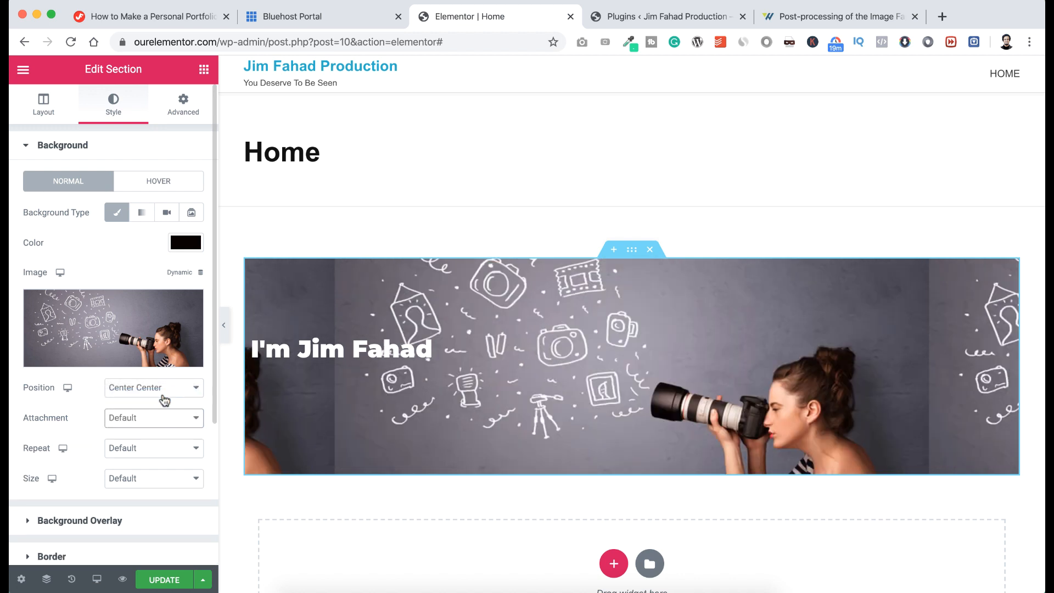
Set the background image to No-repeat and Cover size.
left_click(137, 448)
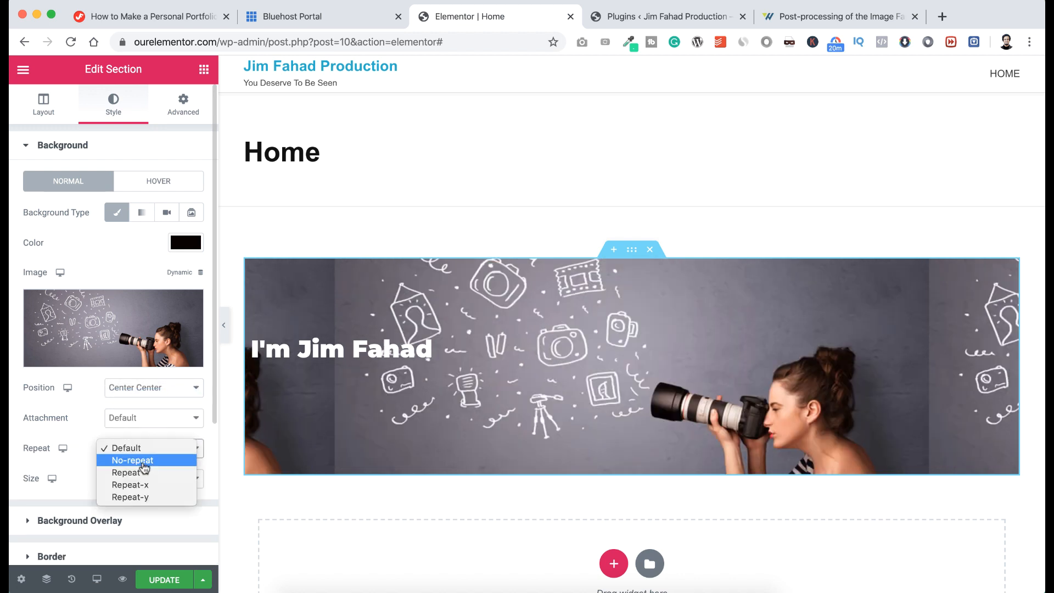
left_click(142, 463)
left_click(135, 481)
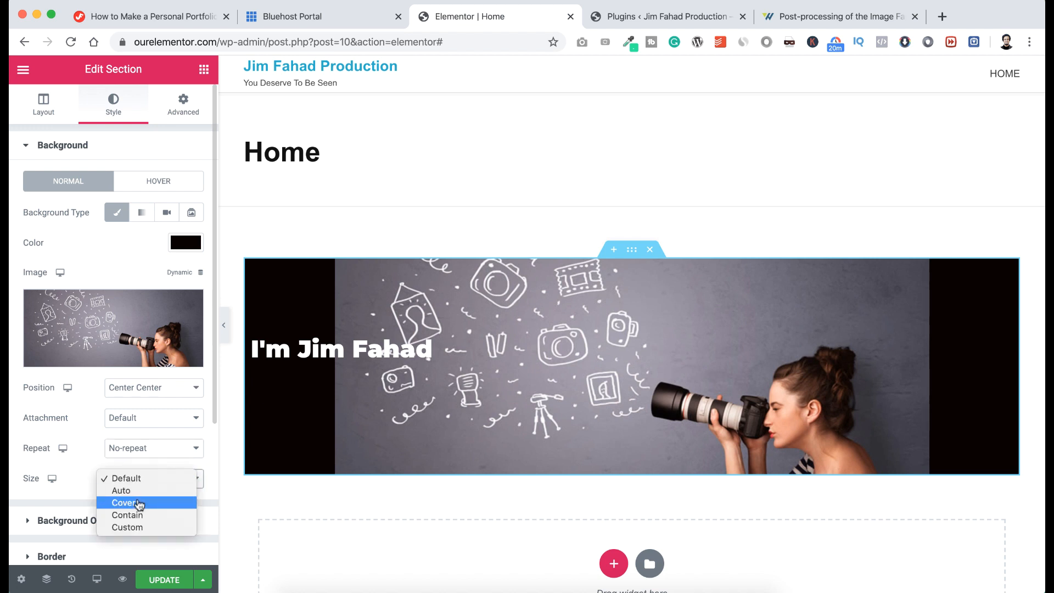
left_click(138, 504)
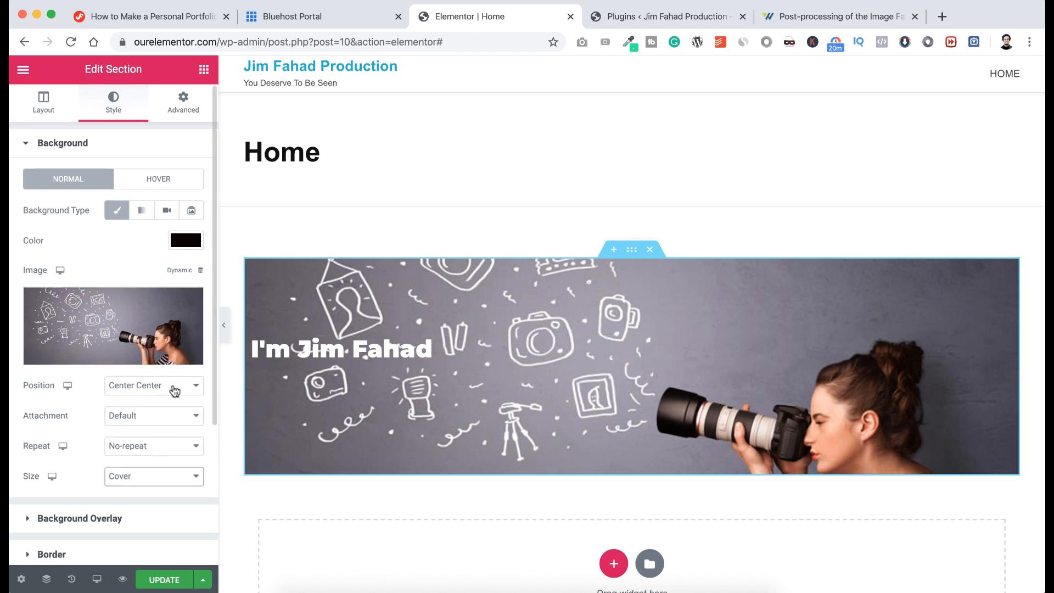
scroll(174, 390, "down", 2)
scroll(174, 390, "down", 1)
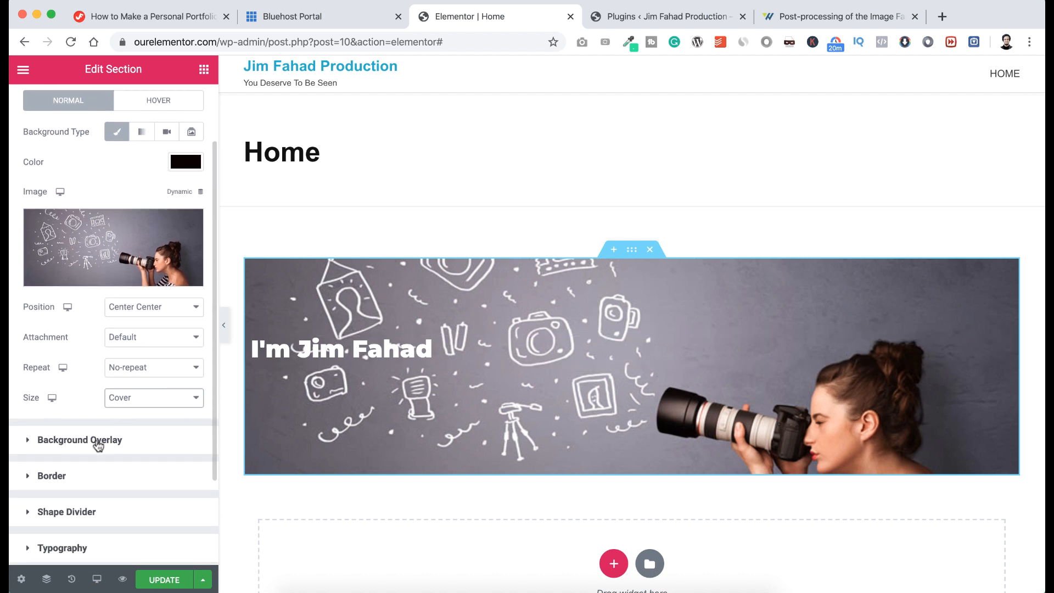
left_click(110, 441)
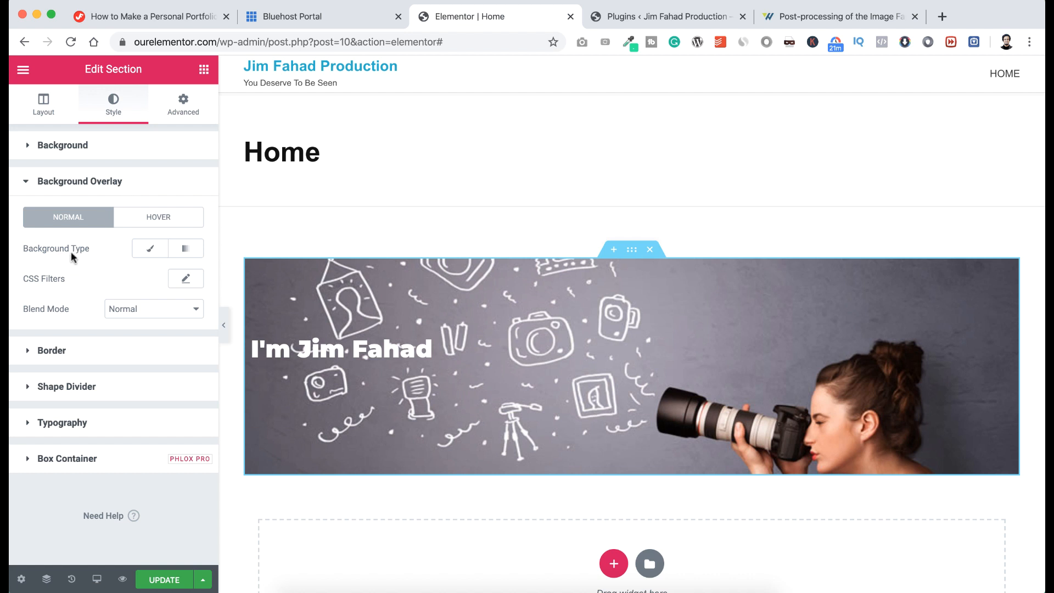
left_click(155, 249)
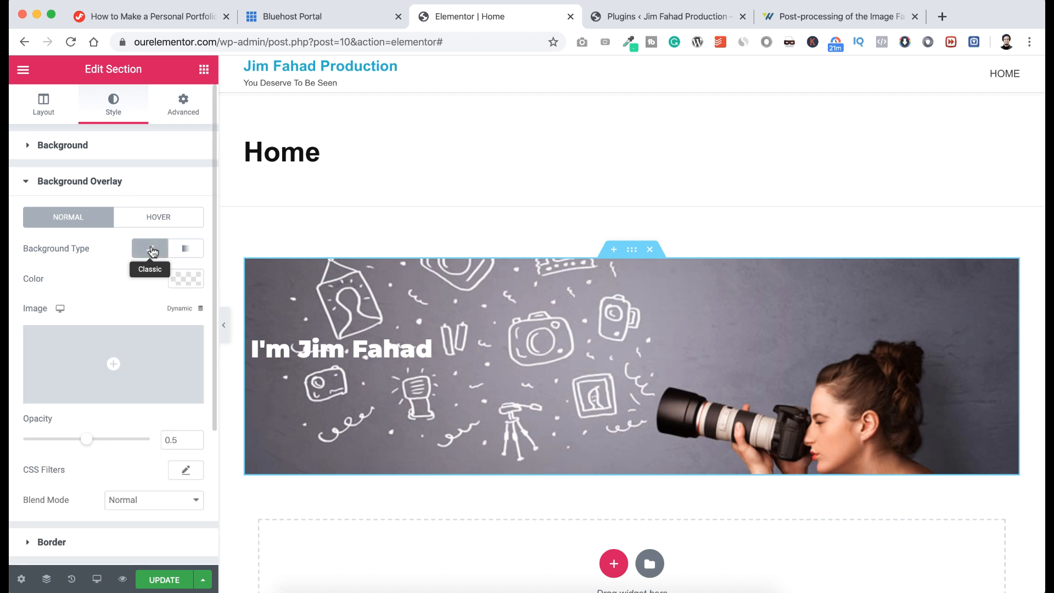
left_click(185, 279)
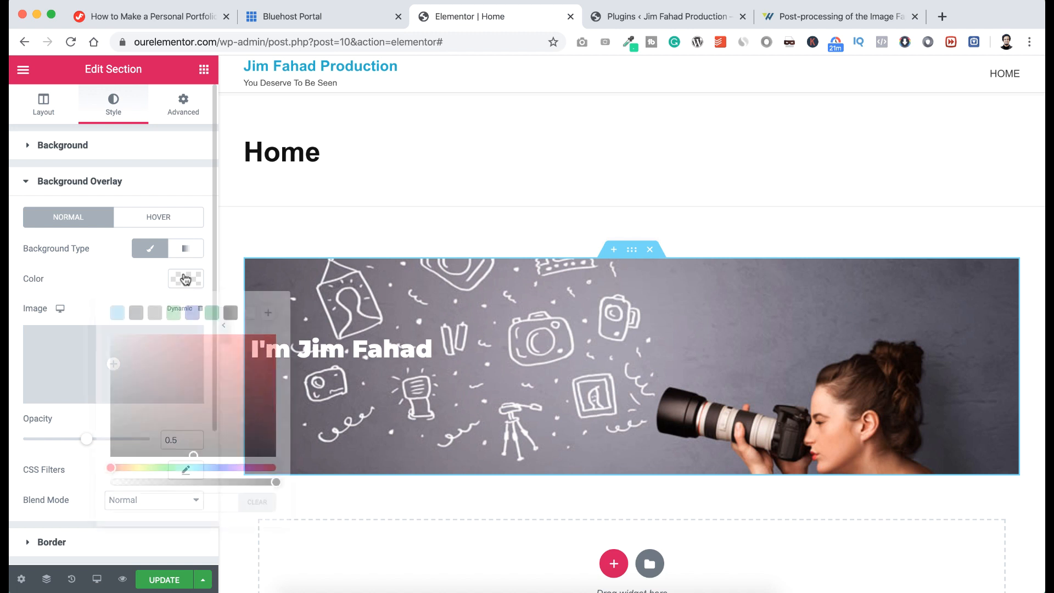
left_click_drag(179, 429, 179, 456)
left_click(85, 294)
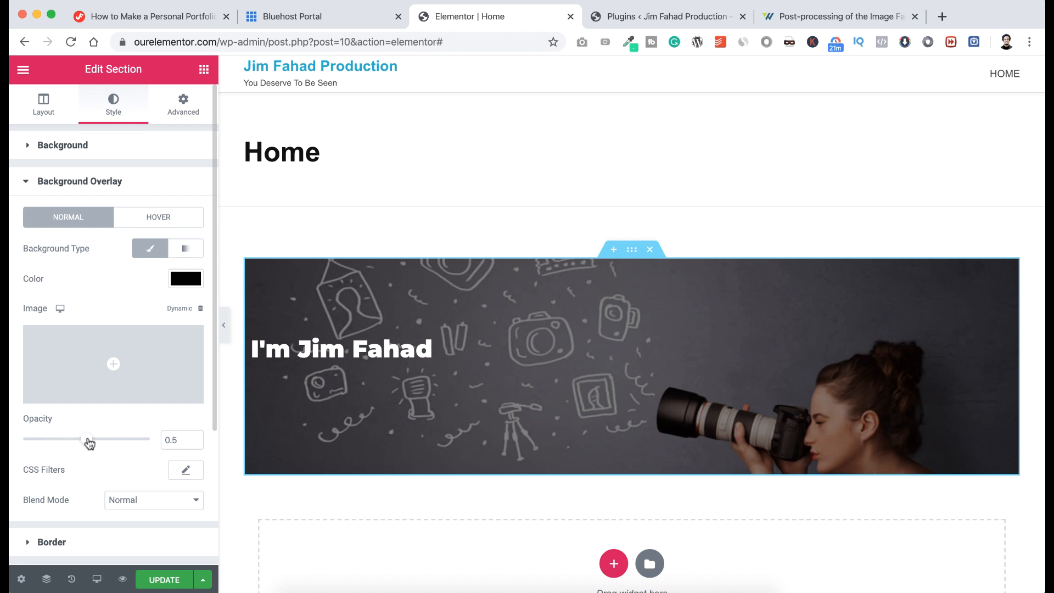
left_click_drag(88, 442, 115, 444)
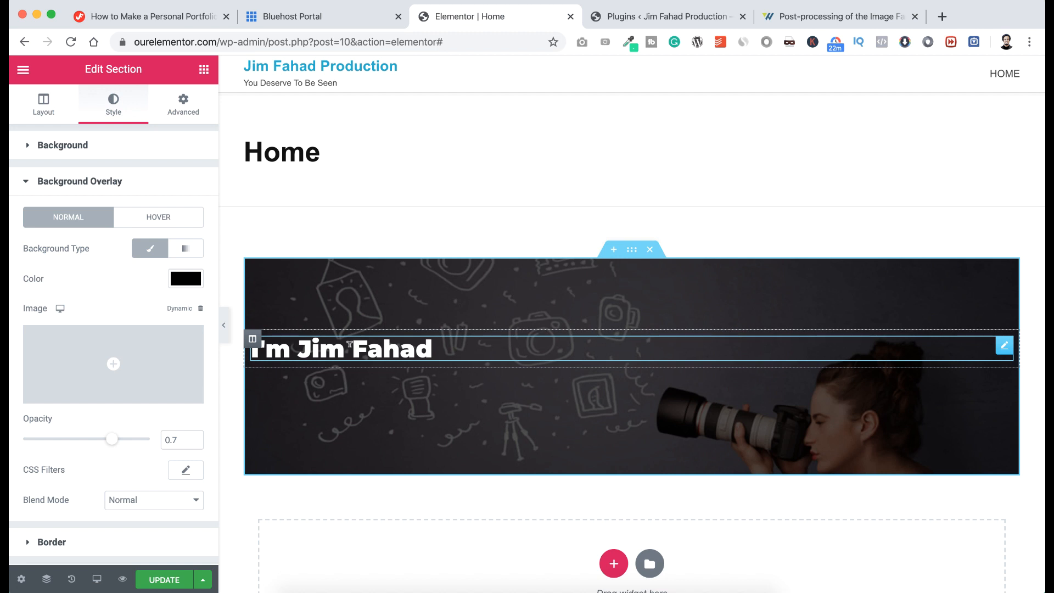
left_click(349, 344)
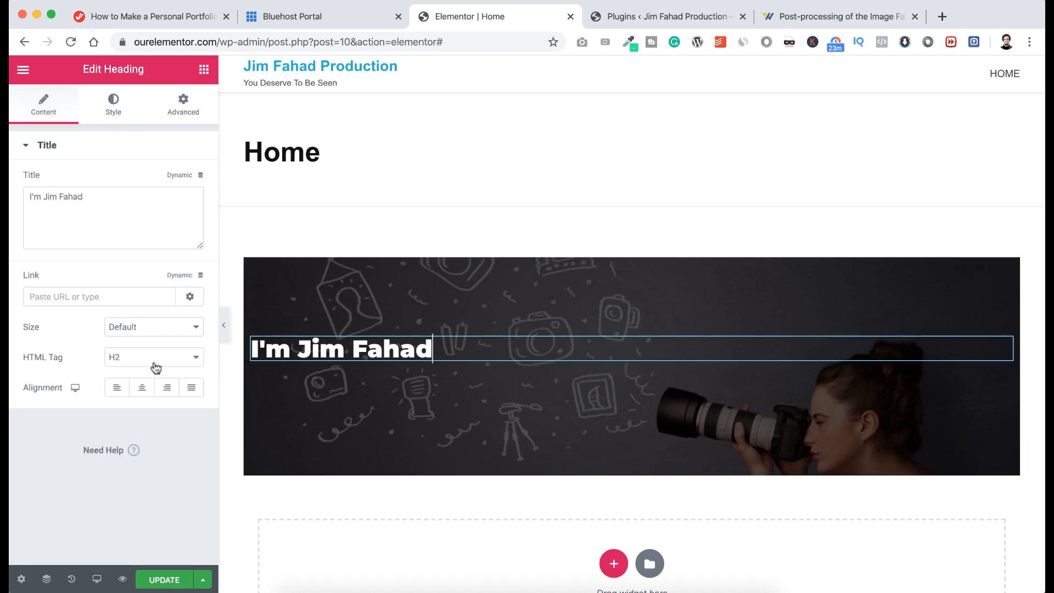
left_click(135, 360)
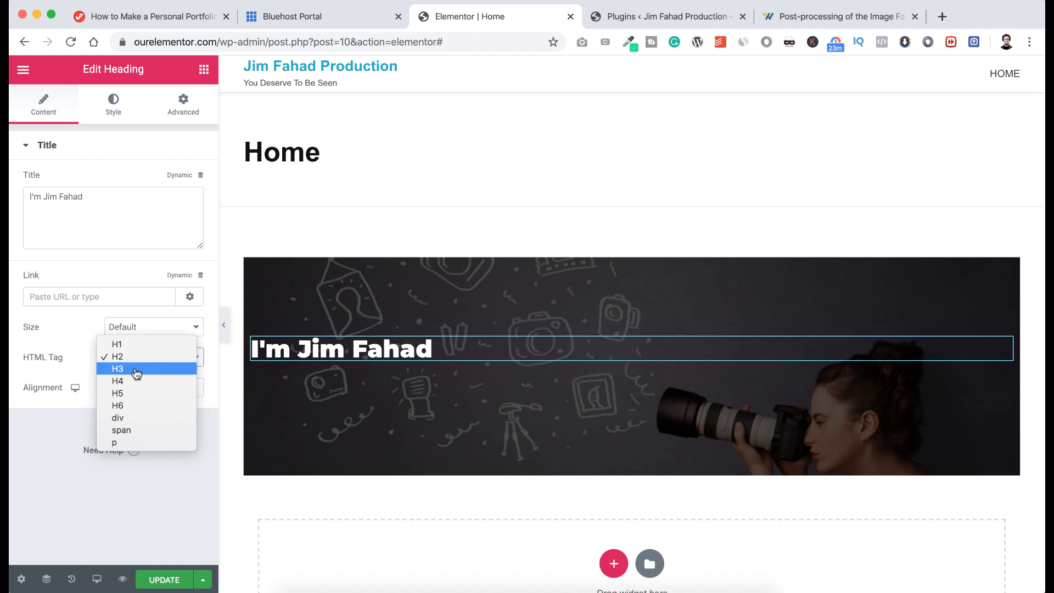
left_click(136, 370)
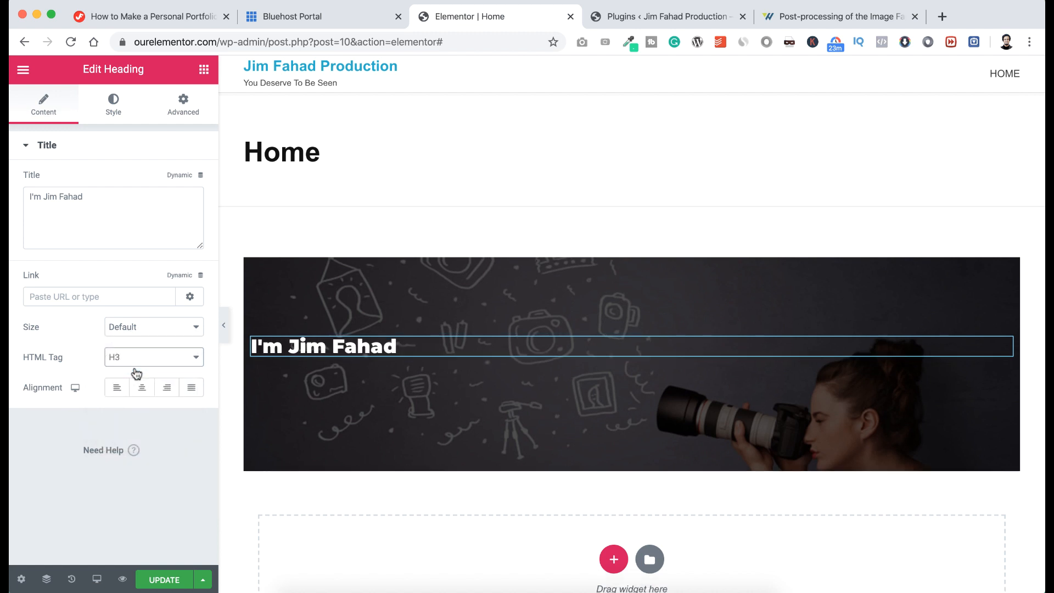
left_click(136, 362)
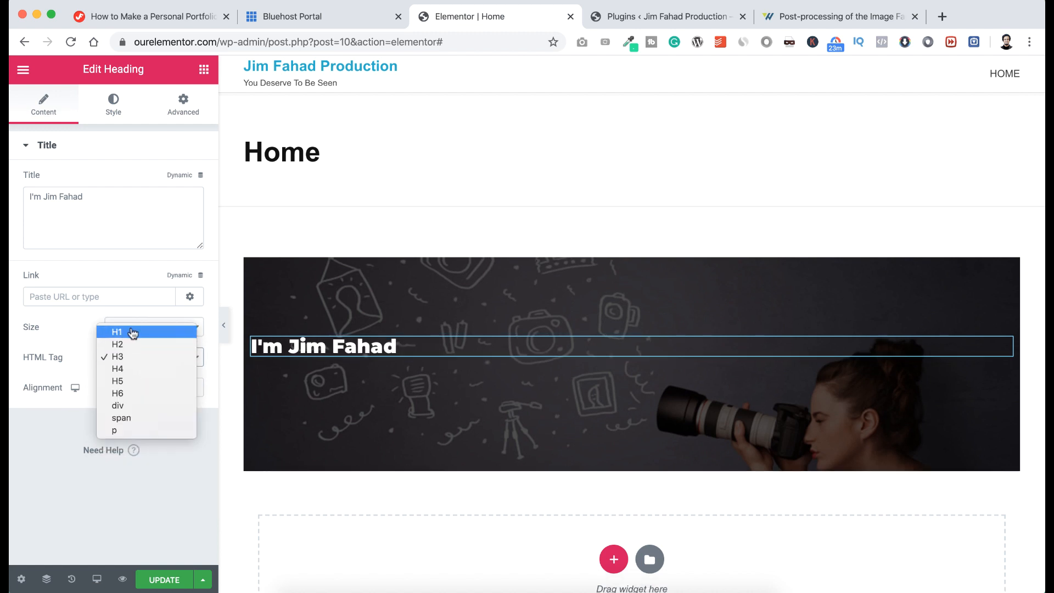
left_click(132, 333)
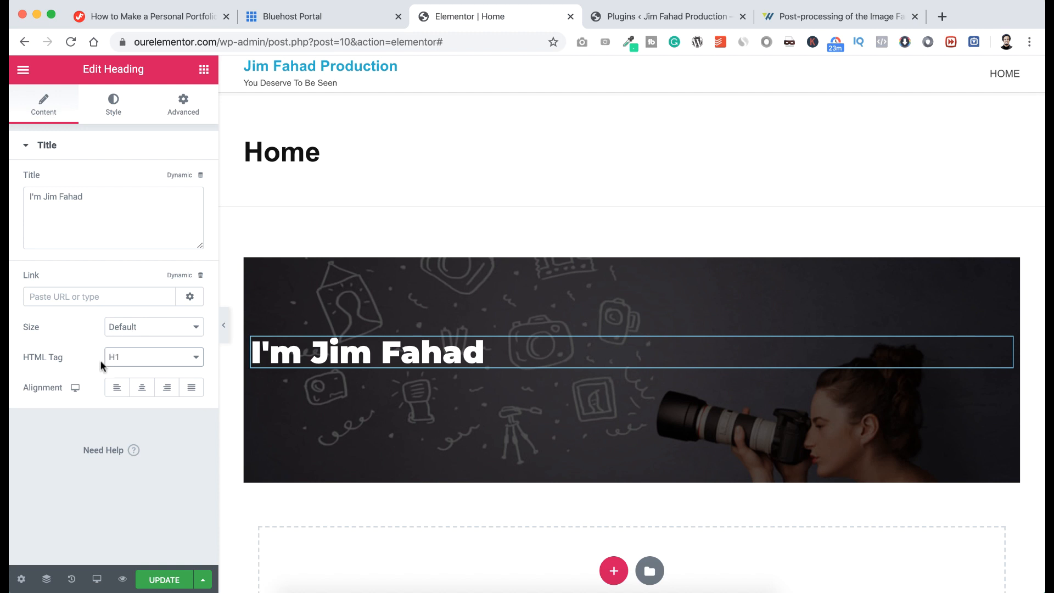
Keep the heading left-aligned after trying centre and right alignment.
left_click(141, 388)
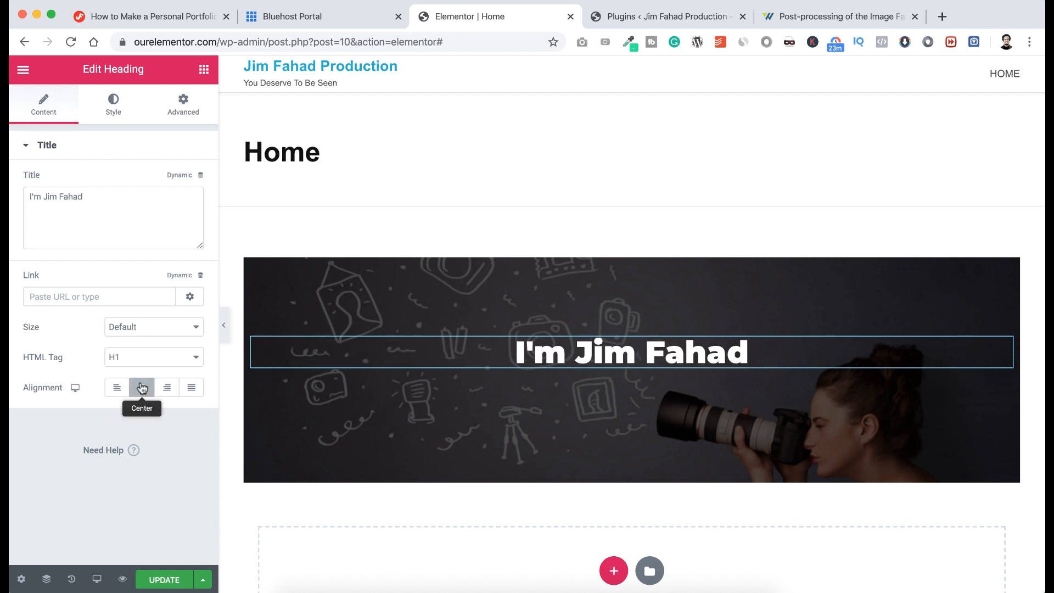
left_click(168, 388)
left_click(116, 388)
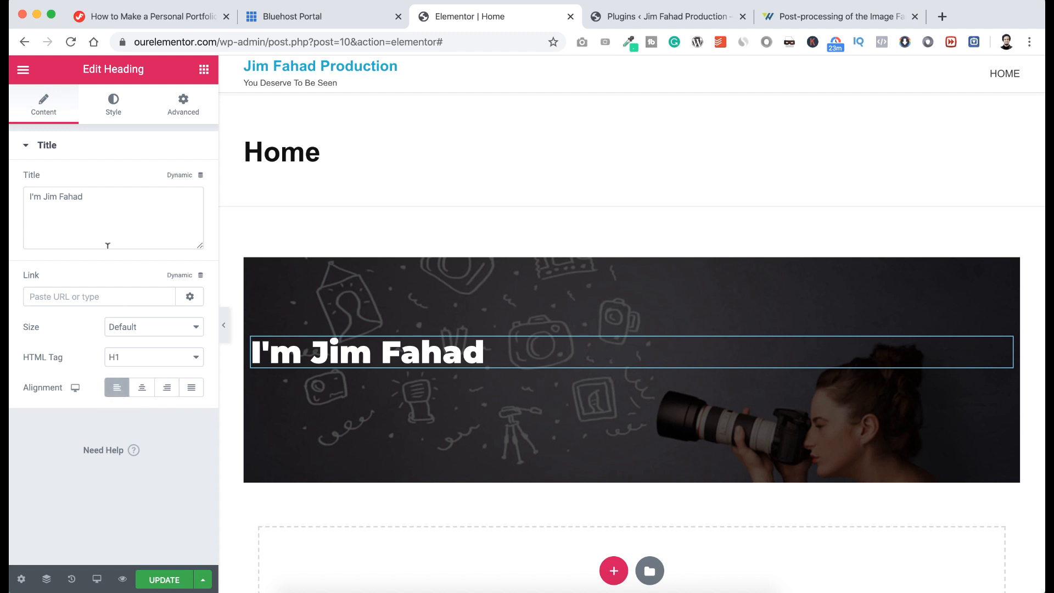
left_click(113, 108)
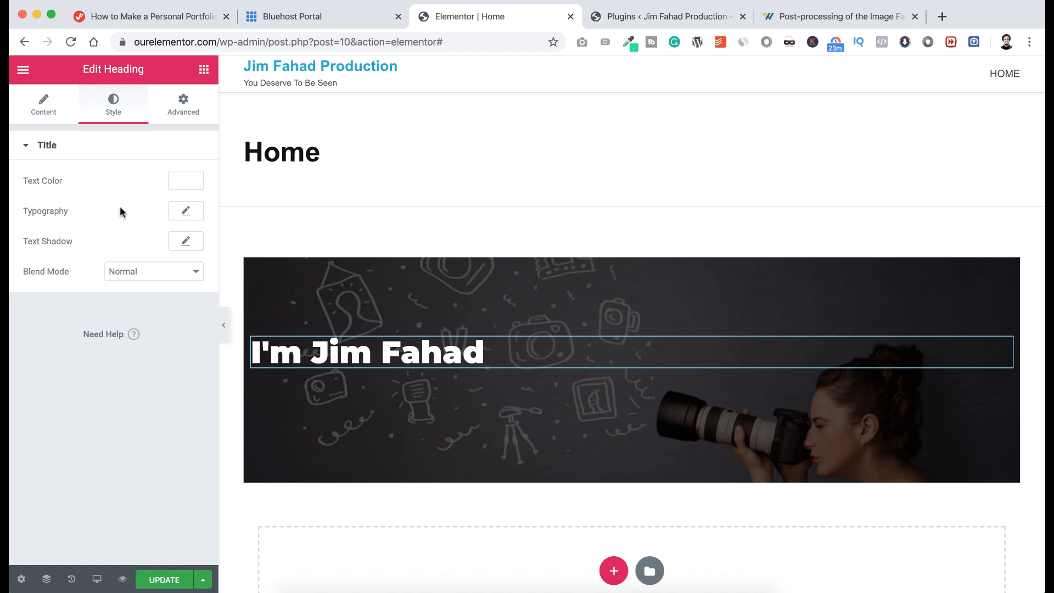
Set the heading's typography to 59 px size and Bold weight.
left_click(187, 213)
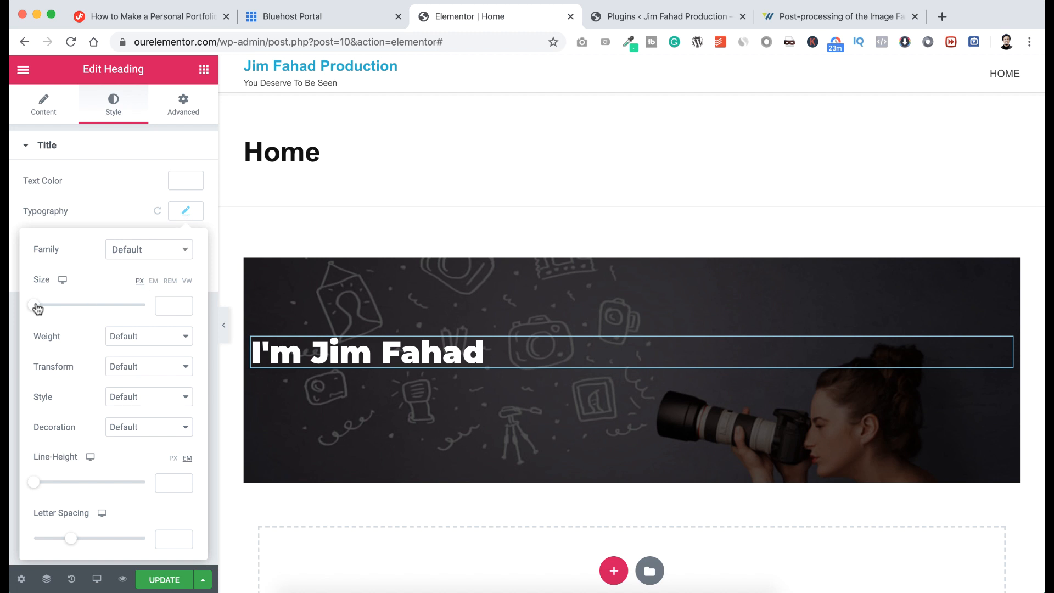
left_click_drag(36, 306, 69, 307)
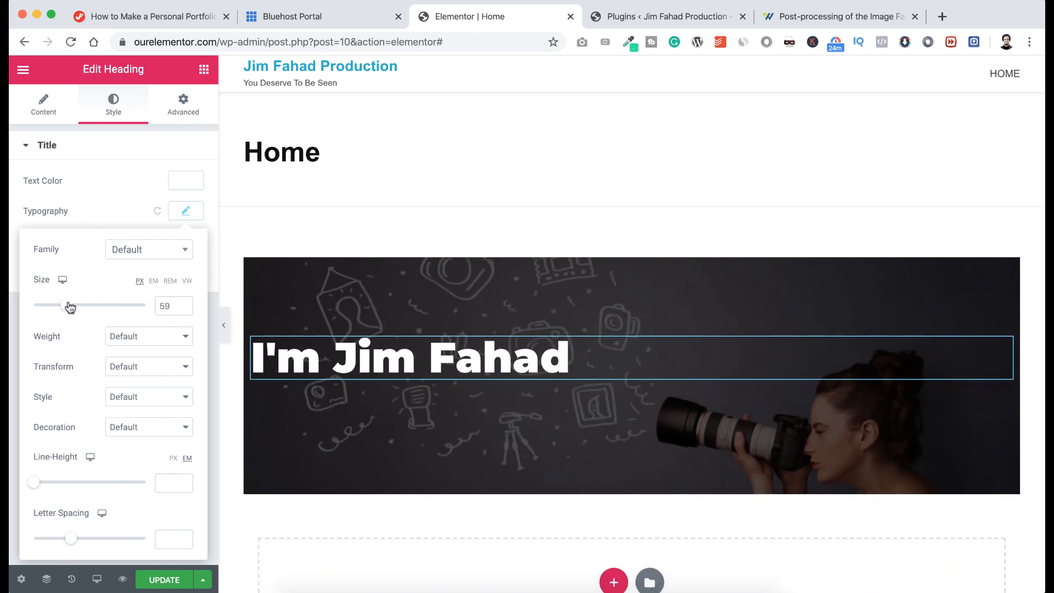
left_click(127, 336)
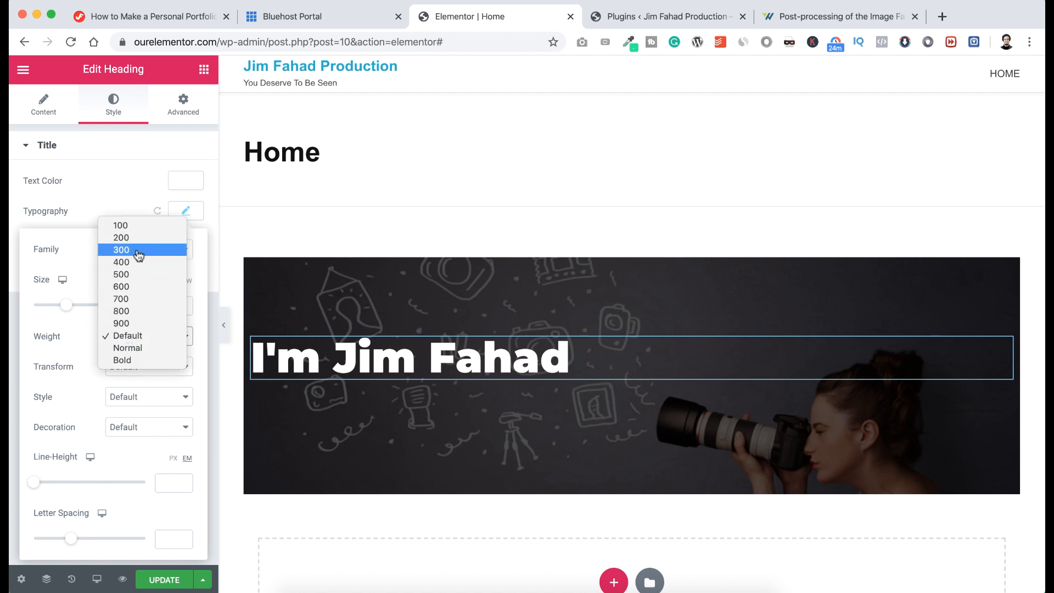
left_click(136, 251)
left_click(123, 336)
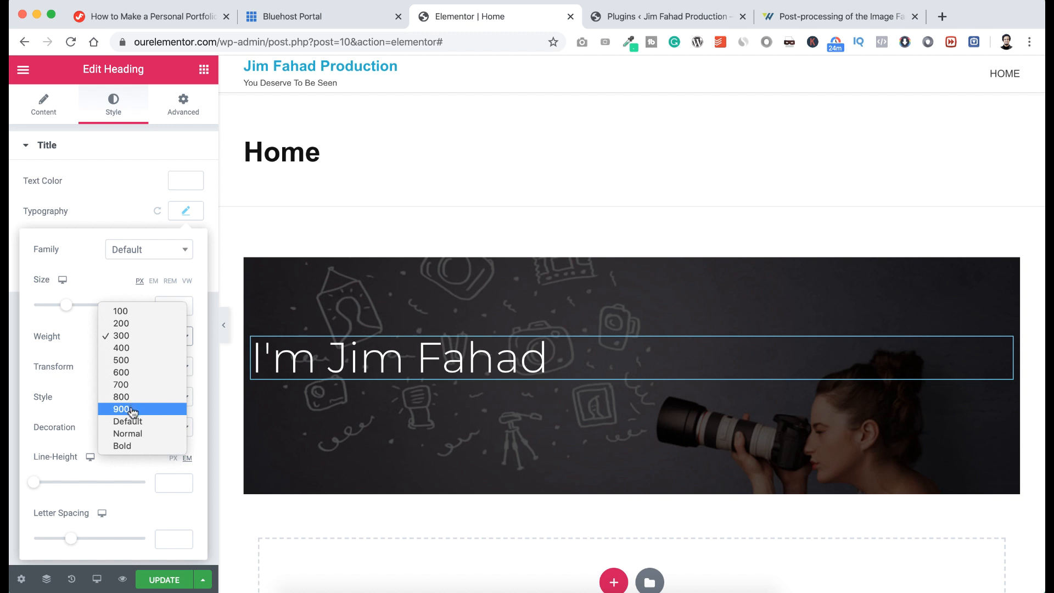
left_click(130, 446)
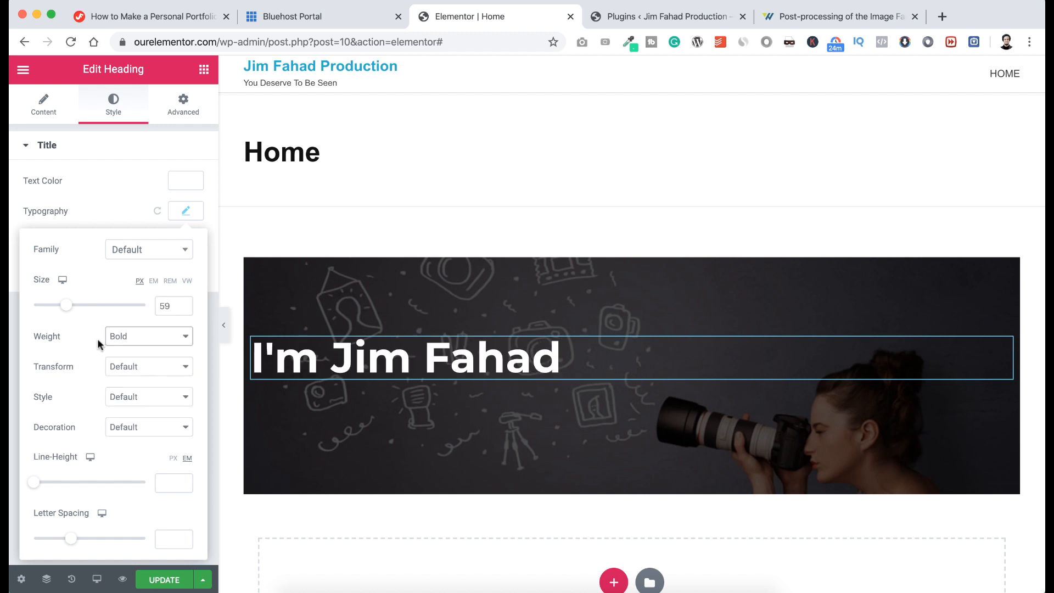
Leave the heading's text transform and line height at their defaults after trying alternatives.
left_click(134, 368)
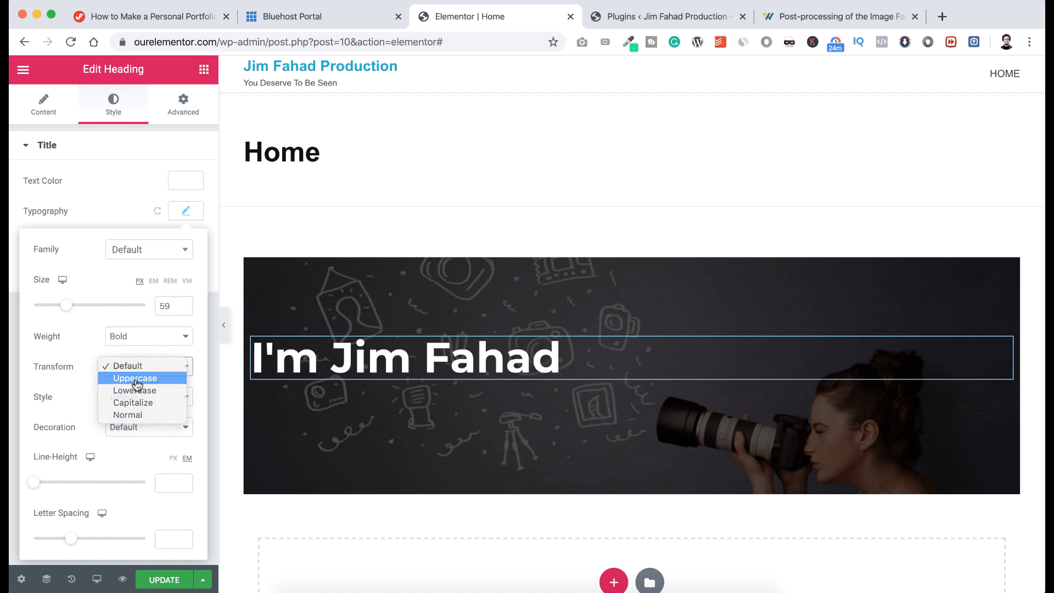
left_click(136, 379)
left_click(137, 369)
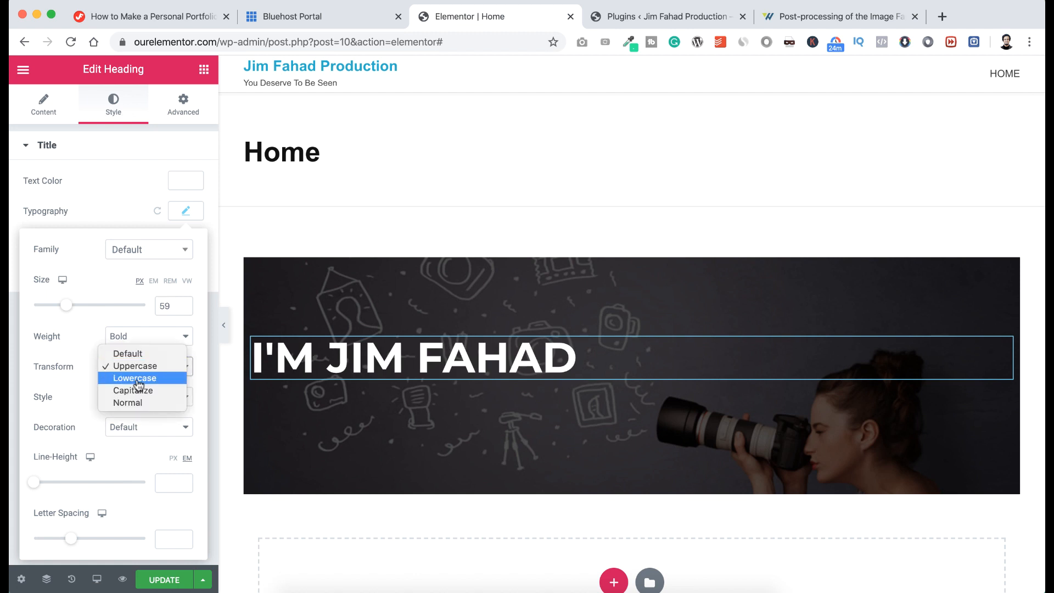
left_click(138, 381)
left_click(139, 369)
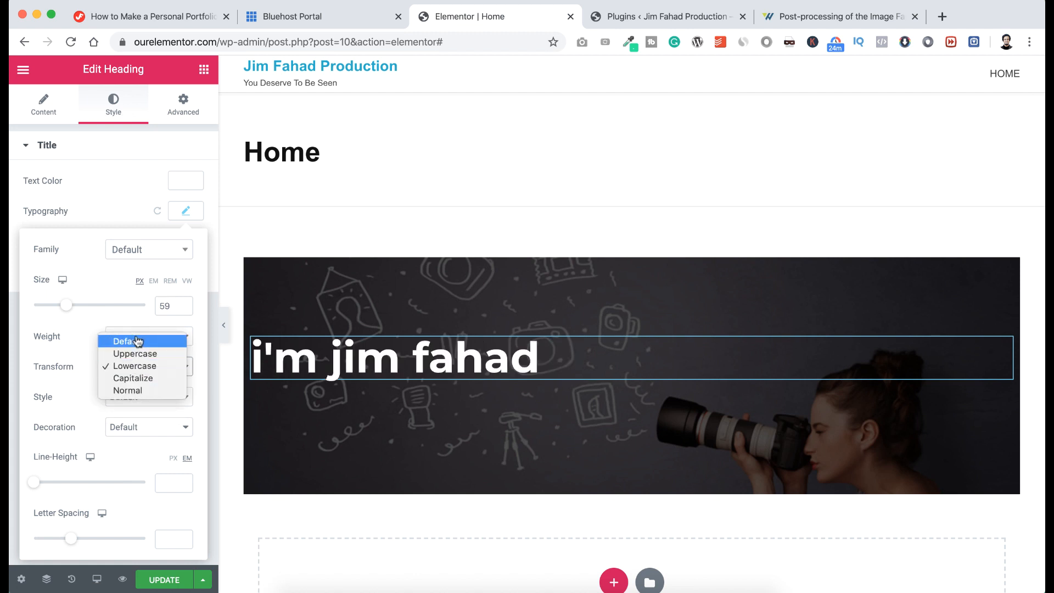
left_click(132, 341)
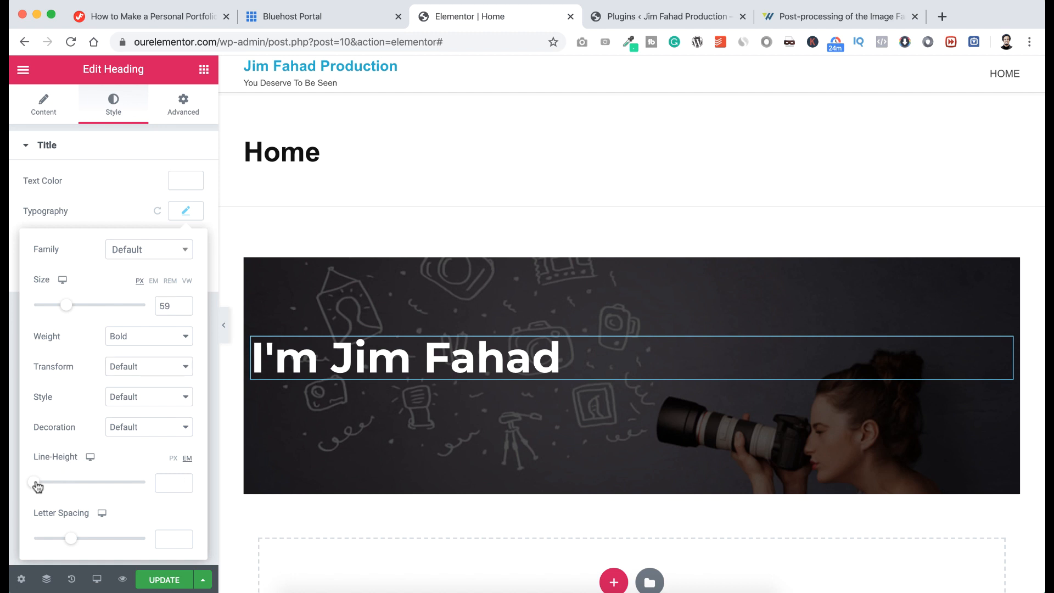
mouse_move(37, 487)
left_mouse_down()
mouse_move(70, 486)
mouse_move(34, 488)
left_mouse_up()
left_click_drag(184, 484, 134, 483)
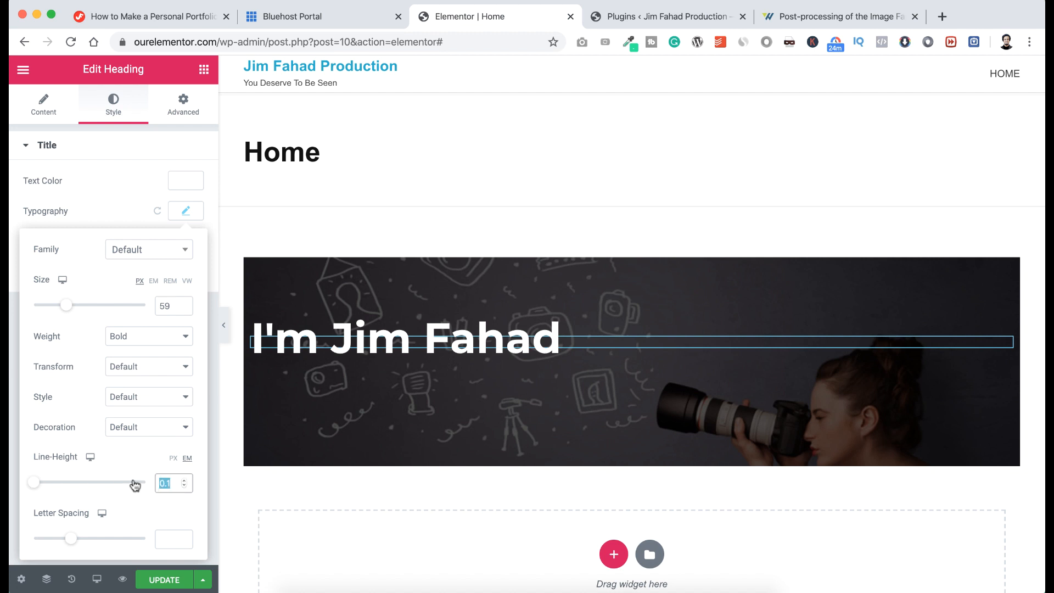
key("BackSpace")
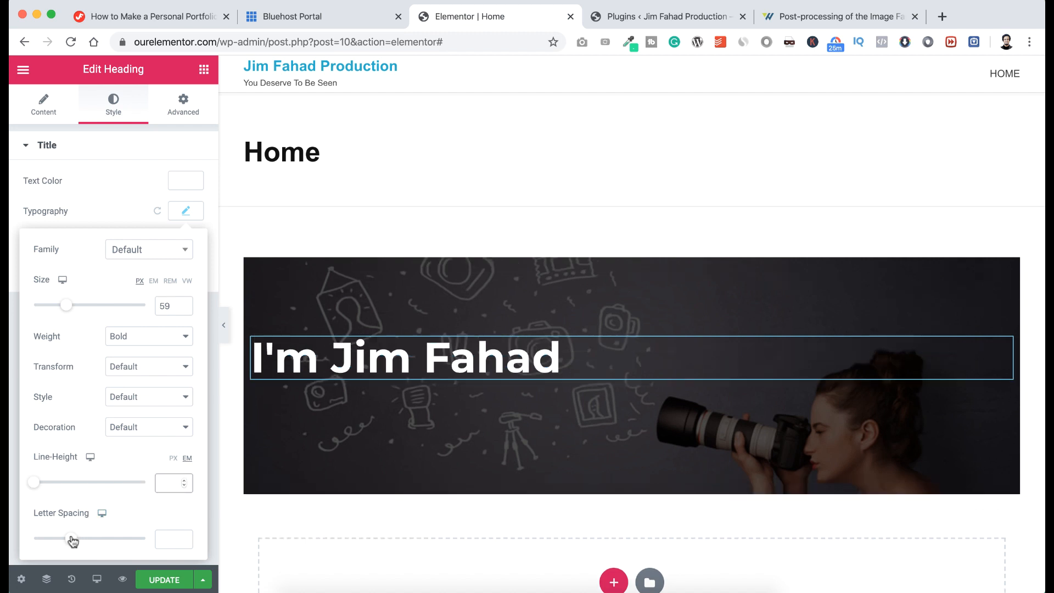
Reset the heading's letter spacing to default and update the page.
left_click_drag(72, 539, 47, 538)
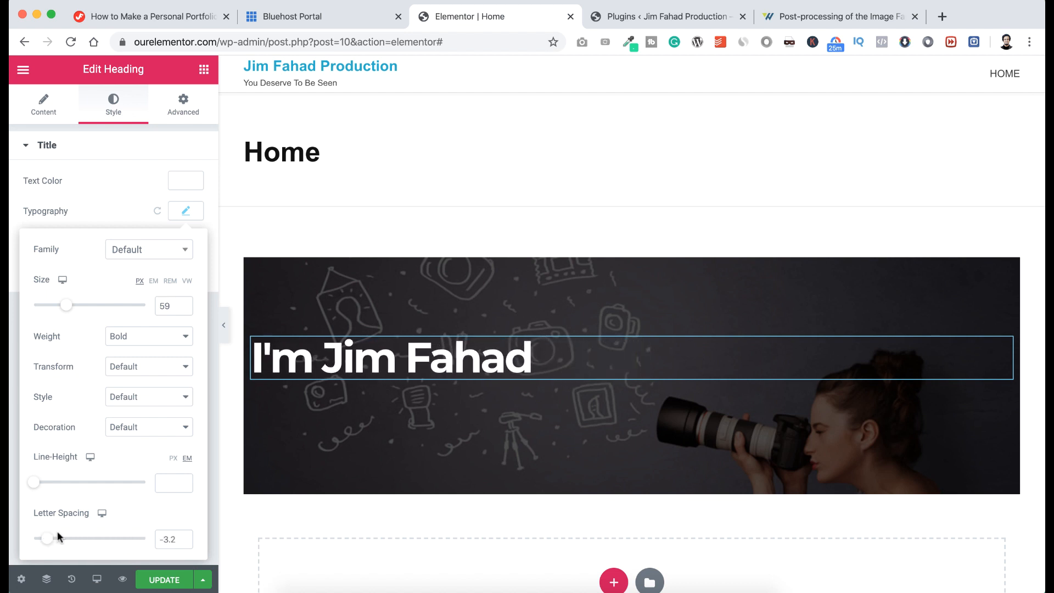
left_click(174, 537)
left_click_drag(174, 537, 148, 535)
key("BackSpace")
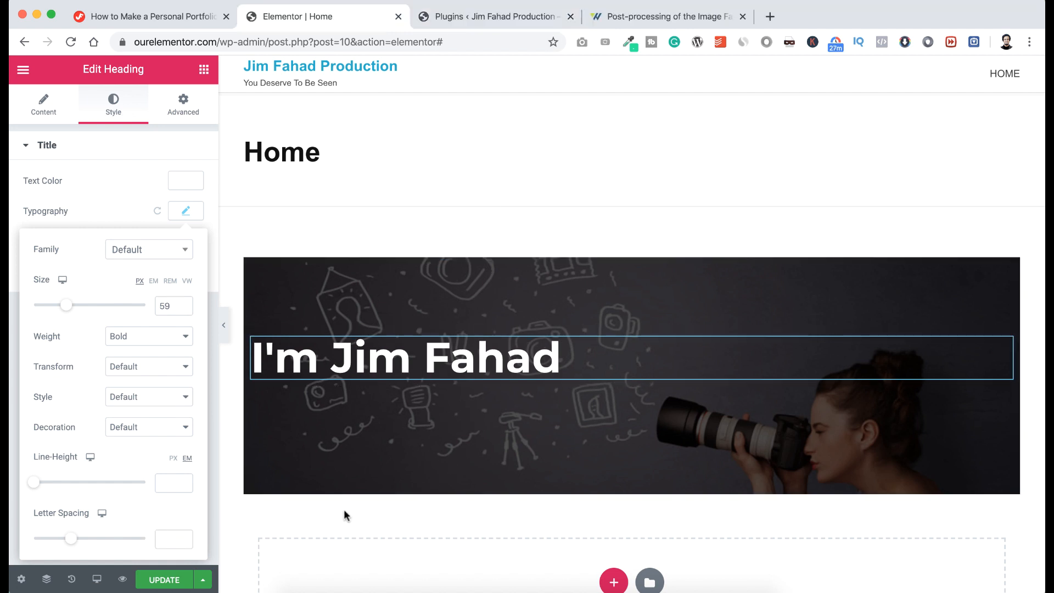
left_click(292, 510)
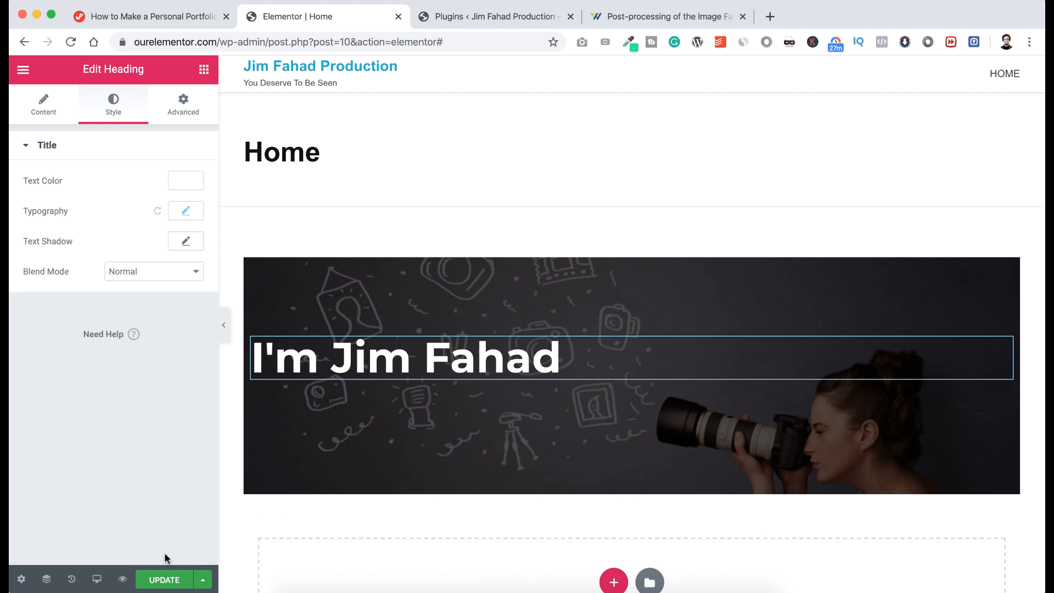
left_click(166, 581)
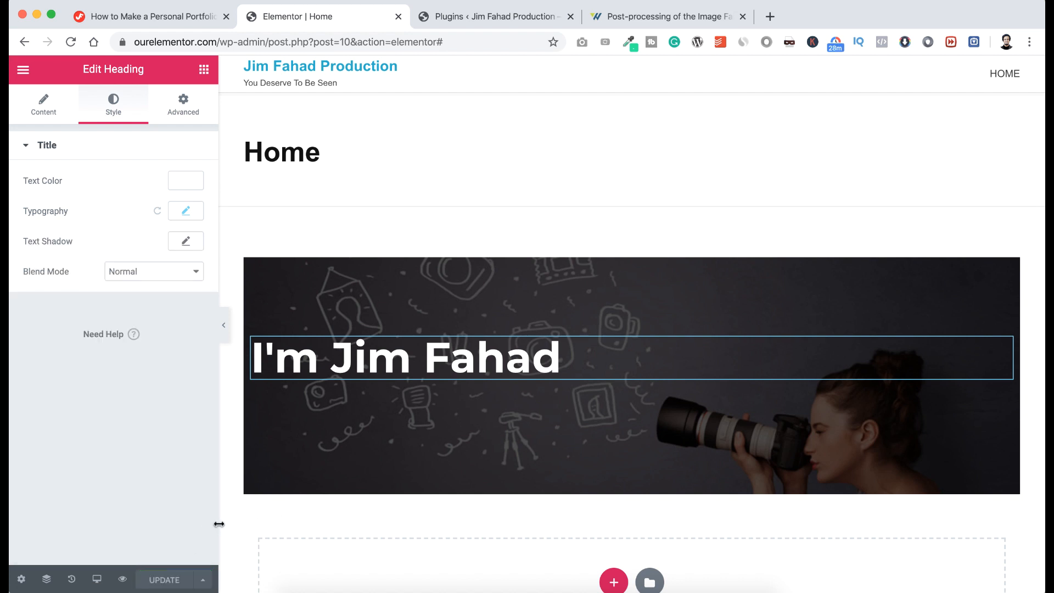
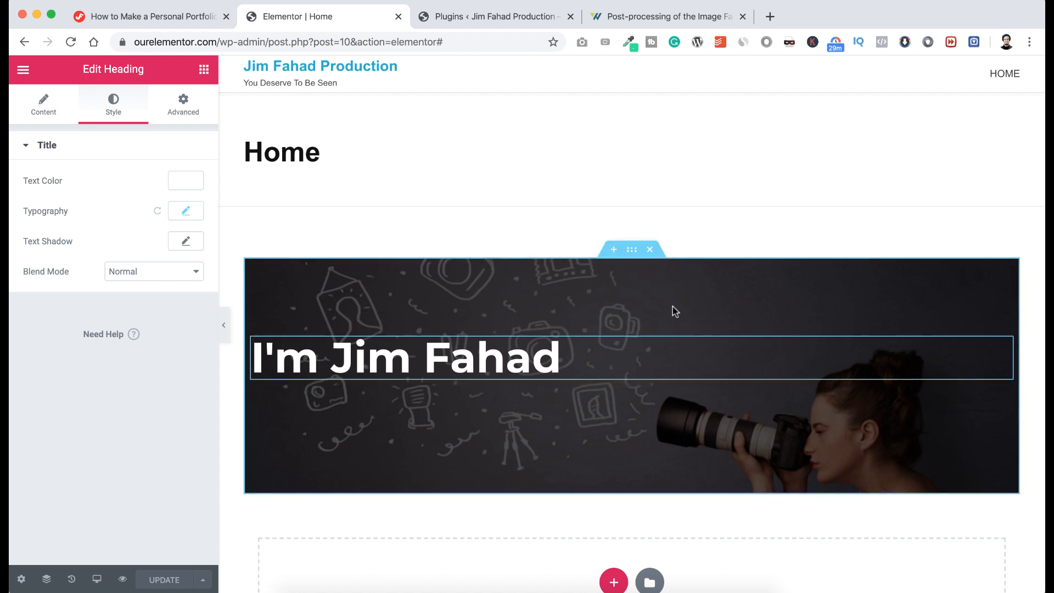
Delete the dark hero section with the photo background and name heading.
left_click(650, 249)
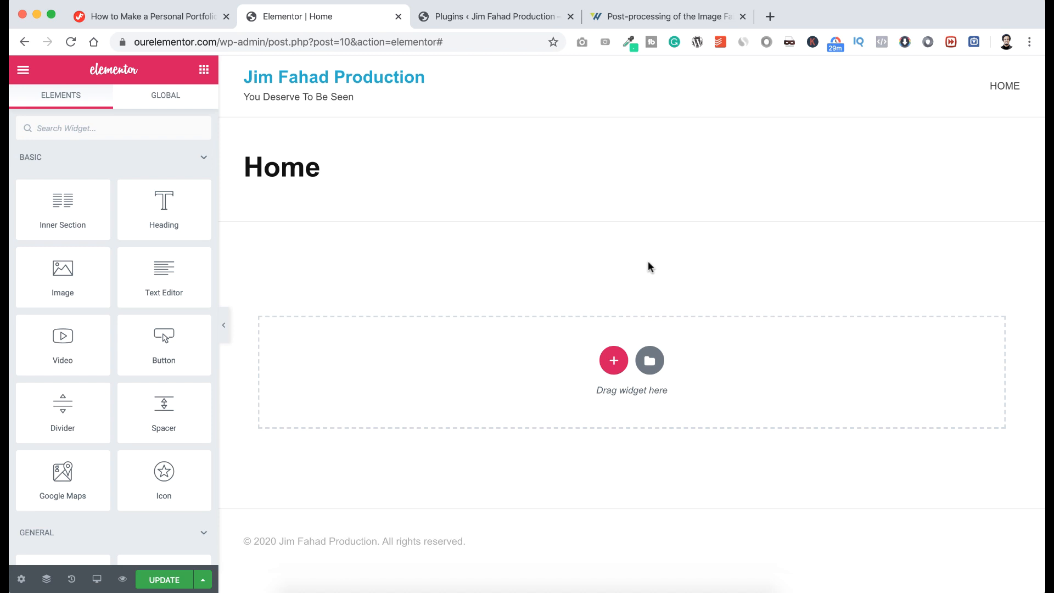
Insert a new section with the two-column structure into the empty drop area.
left_click(613, 360)
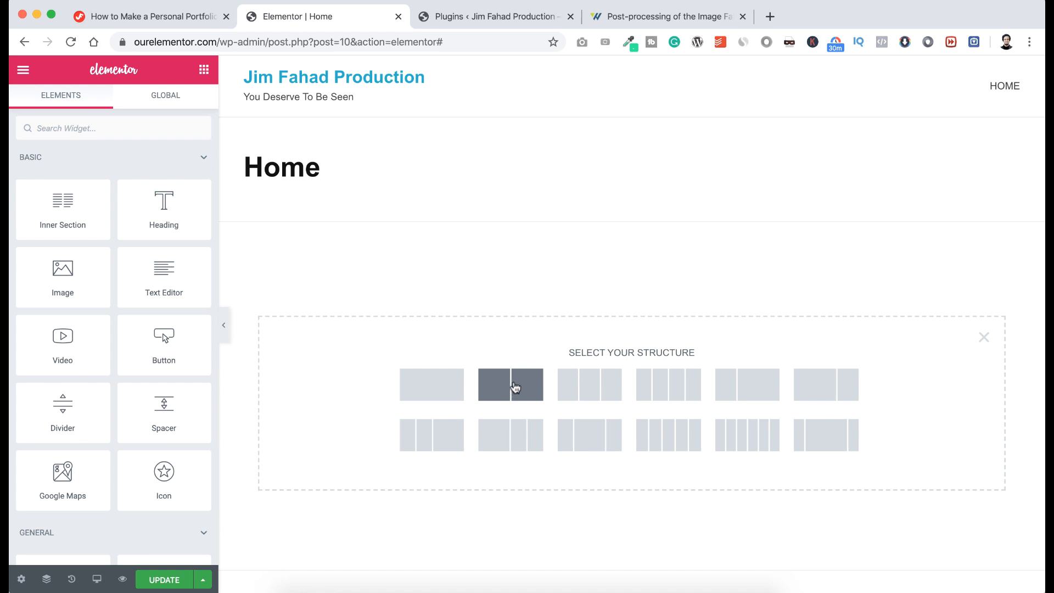
left_click(521, 390)
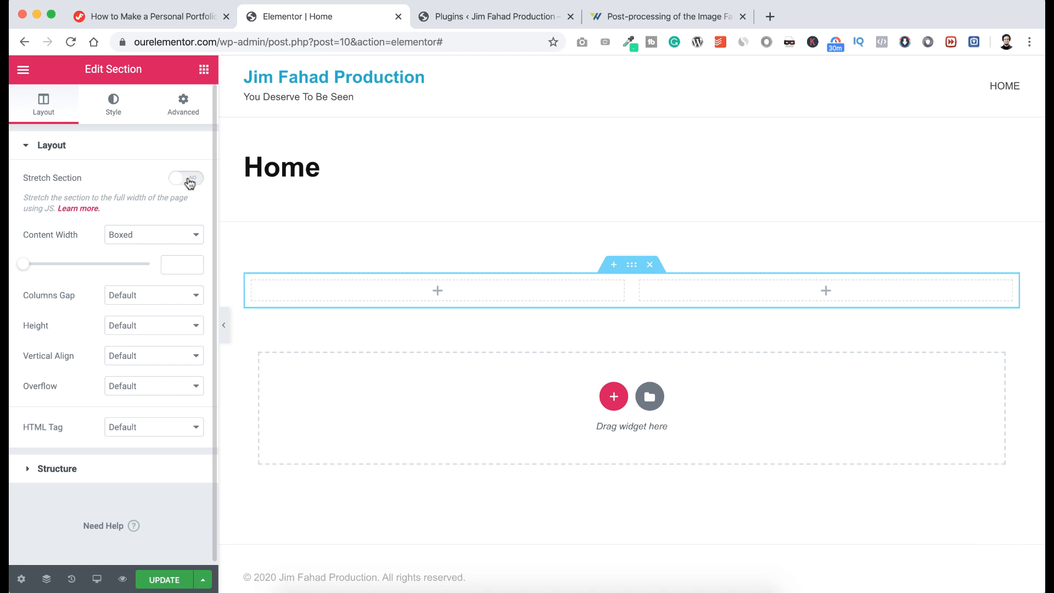
Turn on Stretch Section and set unlinked padding to 100 px top and 150 px bottom.
left_click(189, 181)
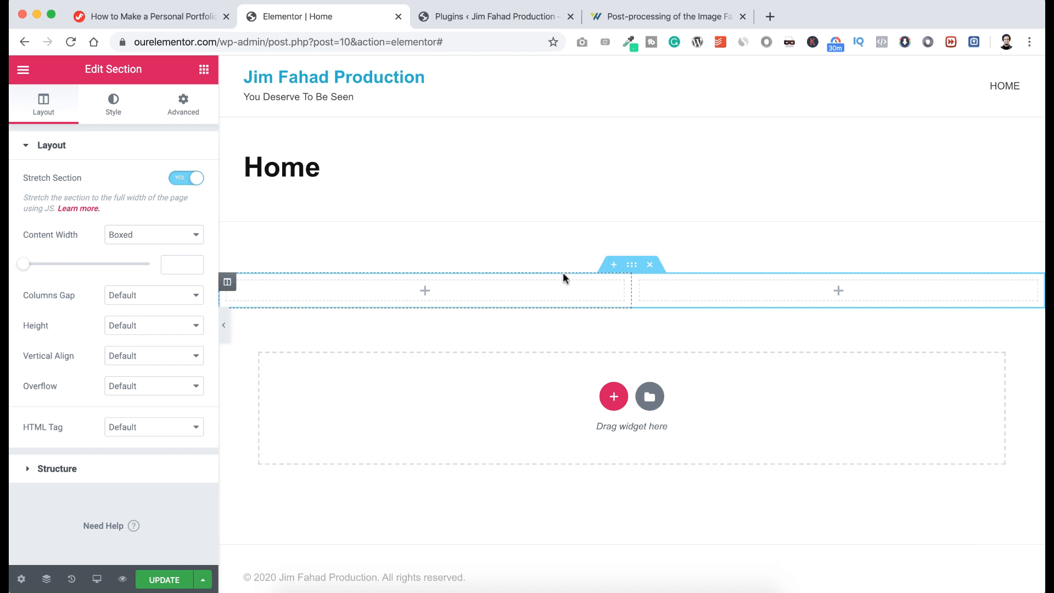
left_click(185, 106)
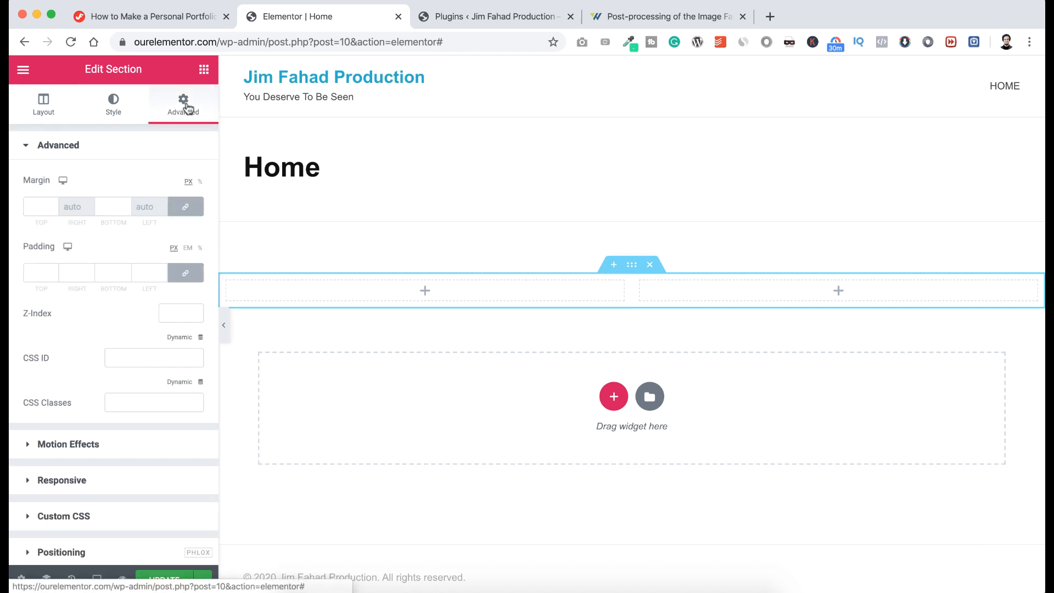
left_click(184, 273)
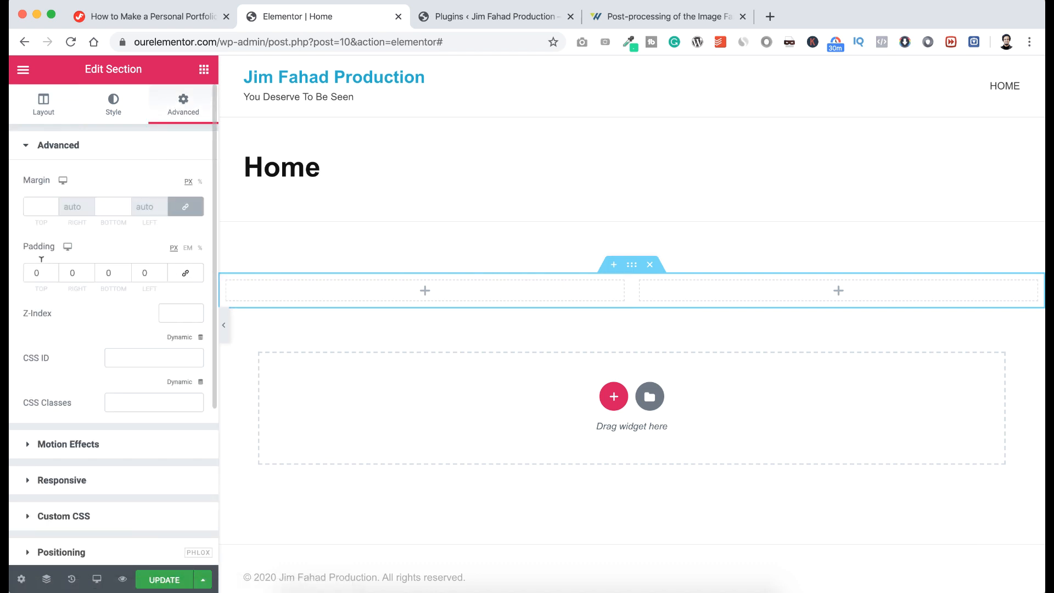
left_click(33, 272)
type("100")
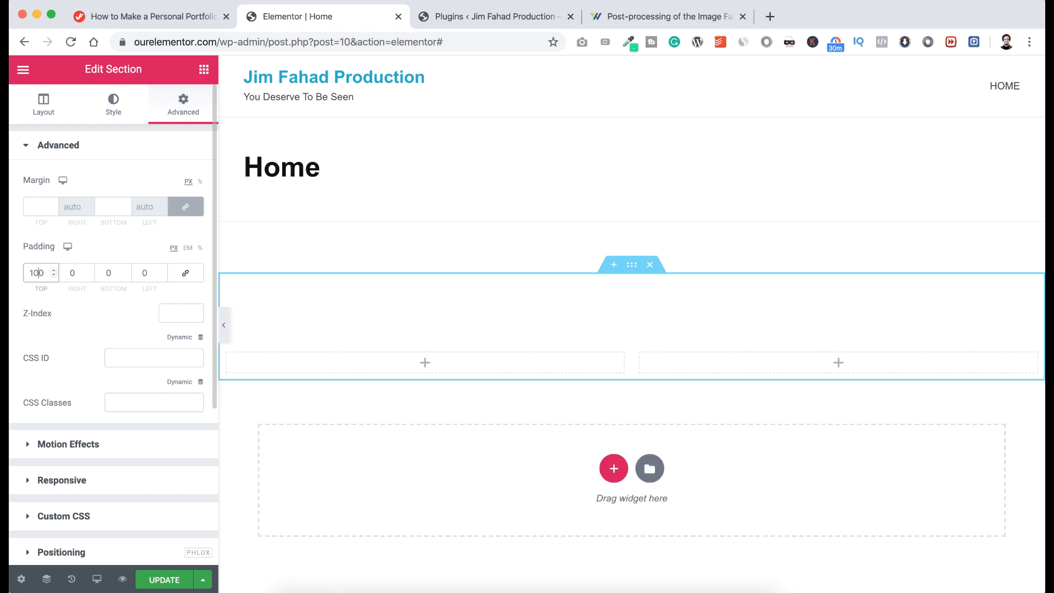
left_click(107, 273)
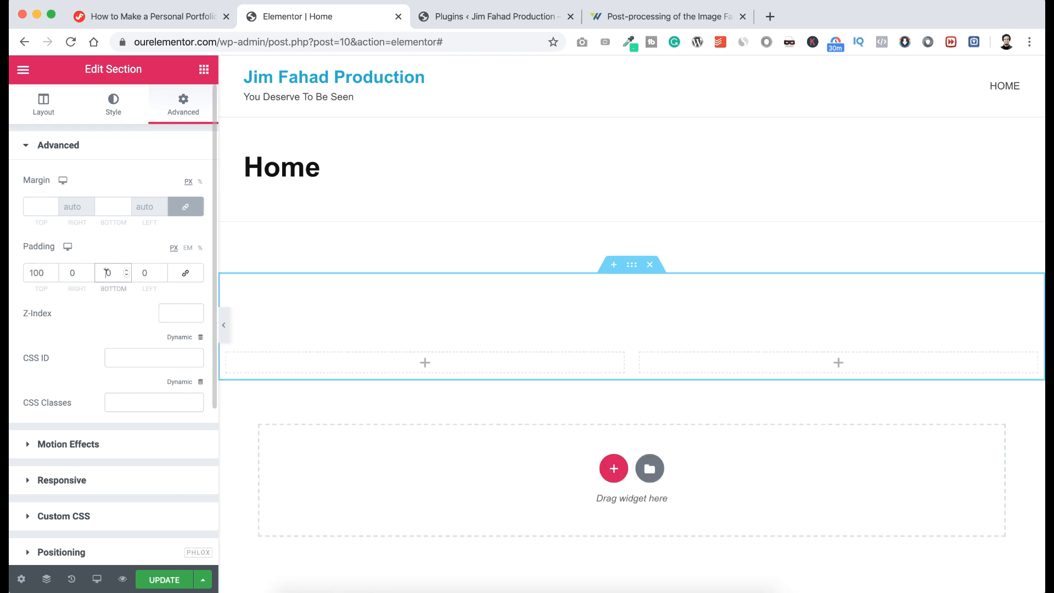
type("15")
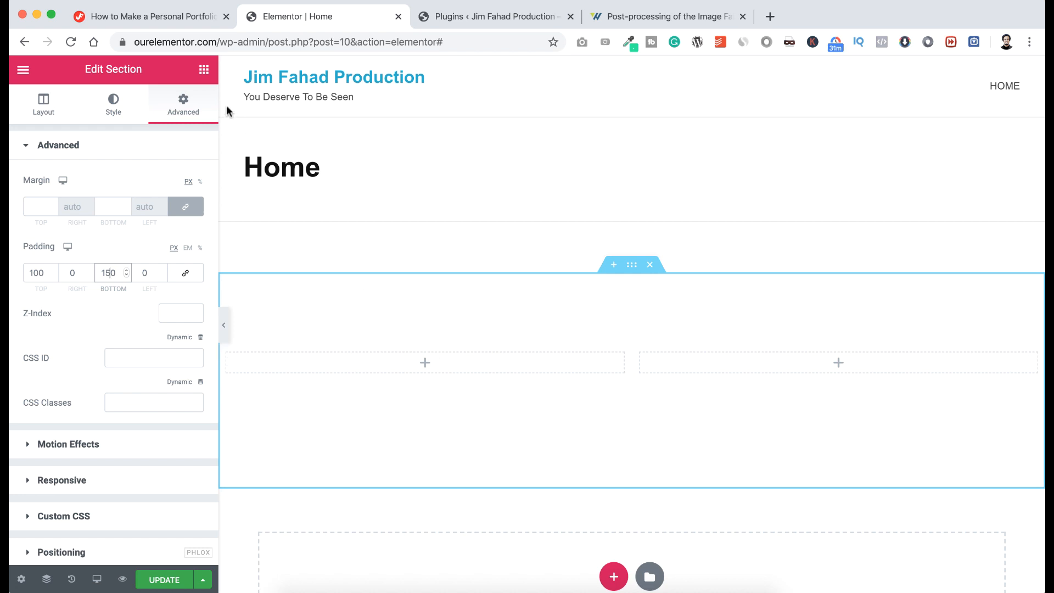
left_click(204, 73)
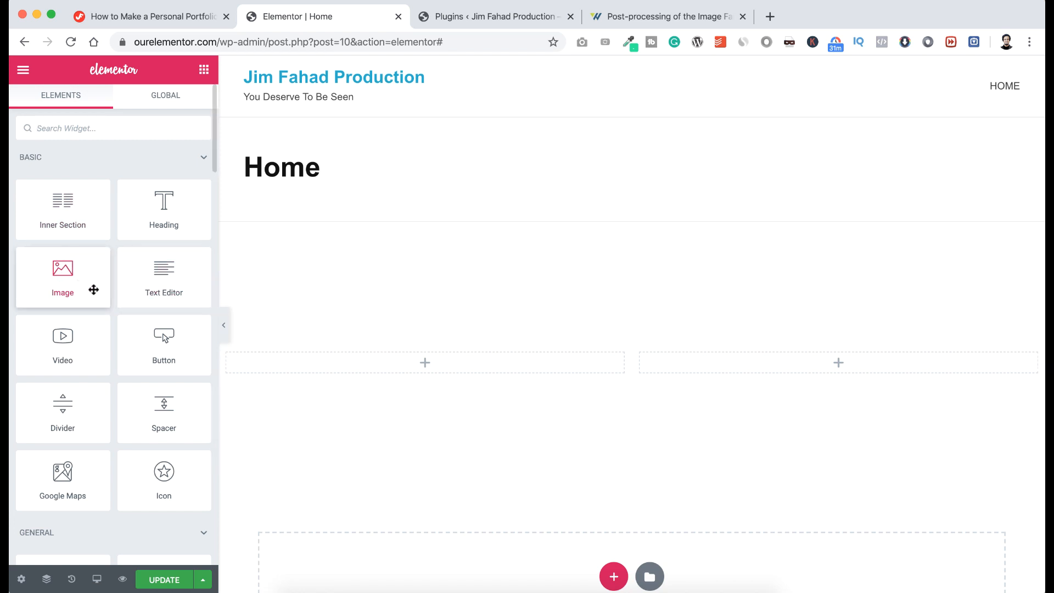
scroll(91, 376, "down", 6)
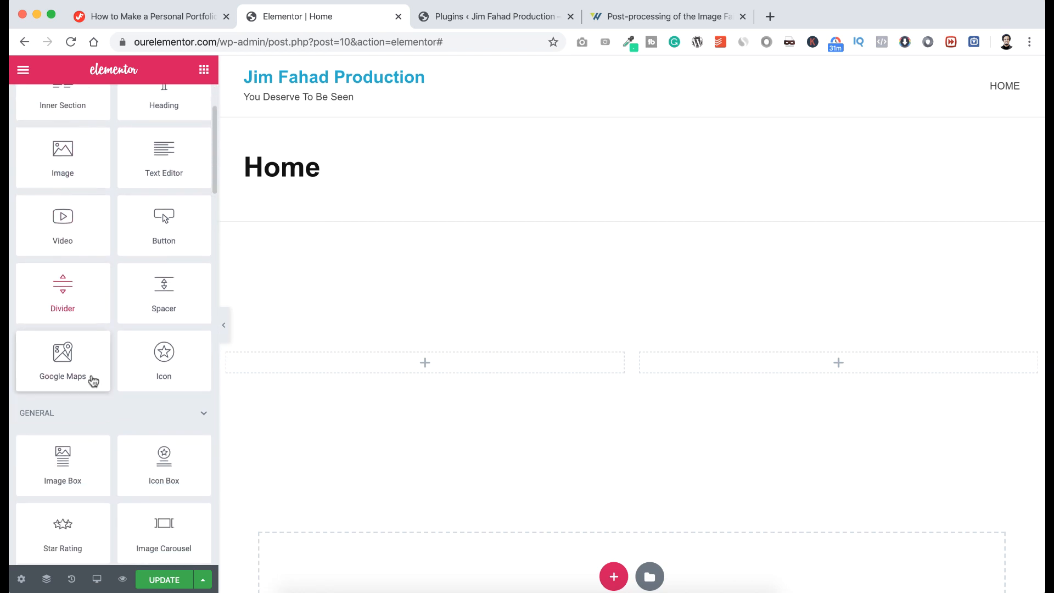
scroll(92, 376, "down", 9)
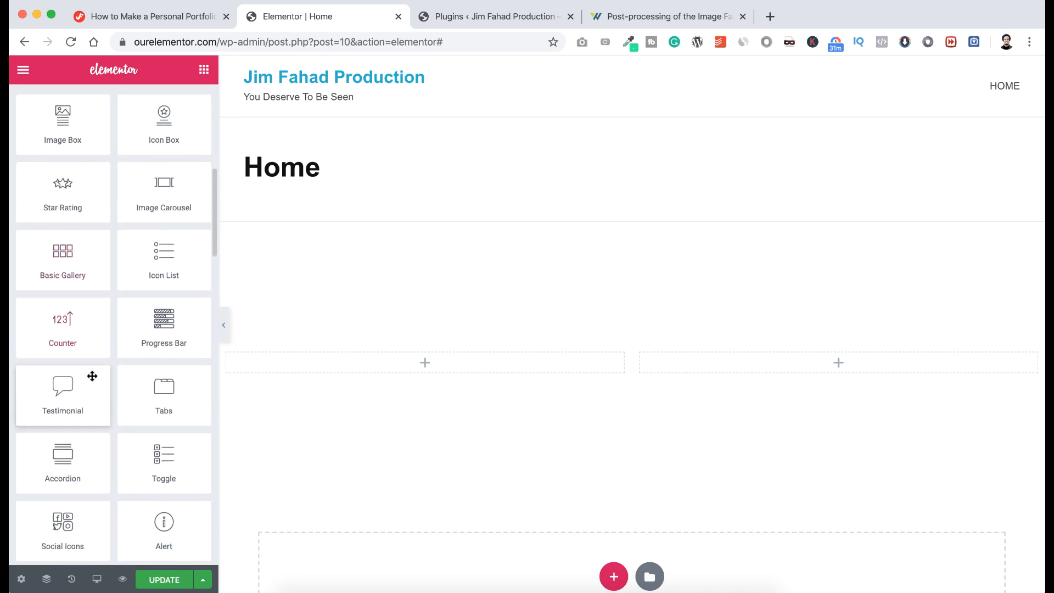
scroll(92, 379, "down", 4)
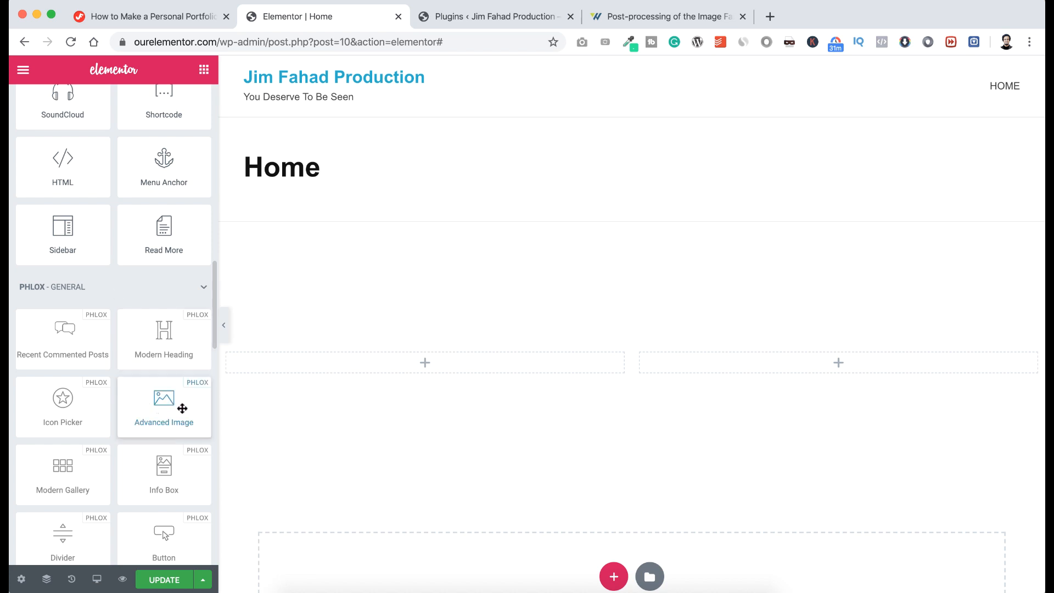
left_click(482, 17)
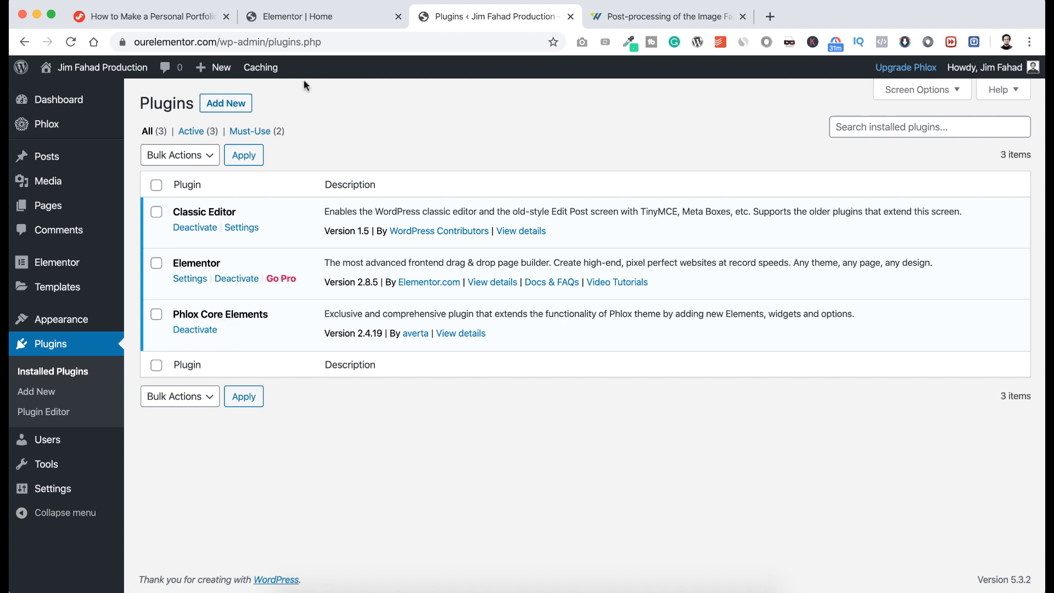
left_click(306, 24)
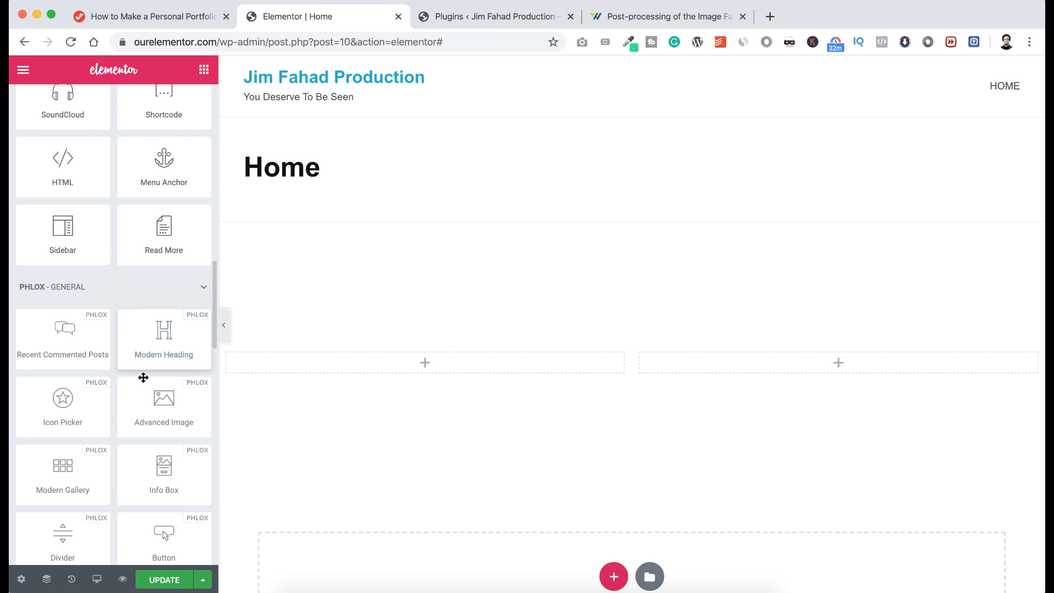
Add an Advanced Image widget to the left column showing uploaded pp-3-Jim-Fahad-Digital-Elementor-Tutorial.jpg.
left_click_drag(150, 409, 428, 371)
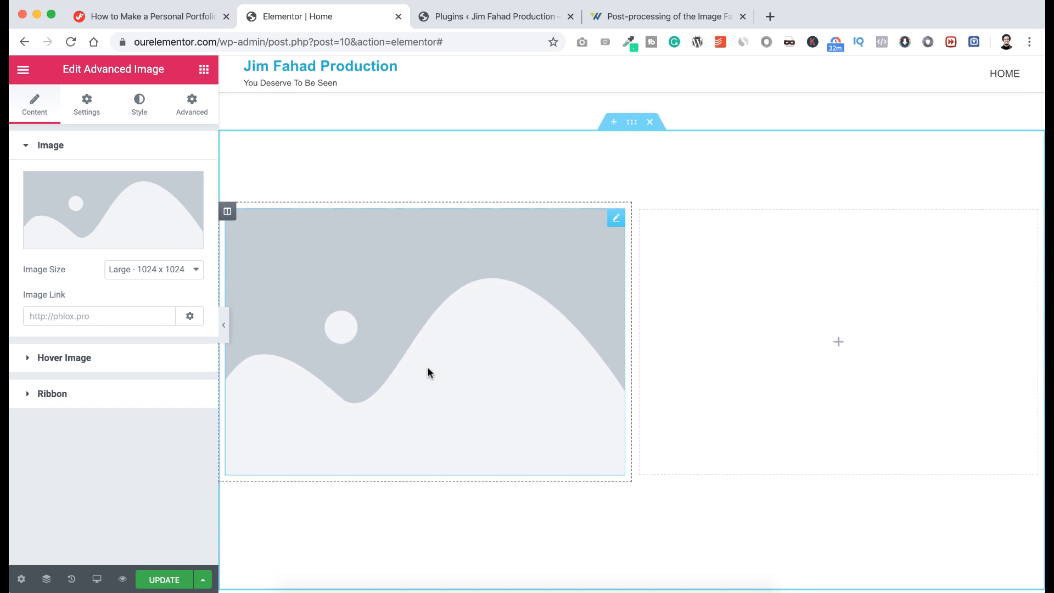
mouse_move(131, 214)
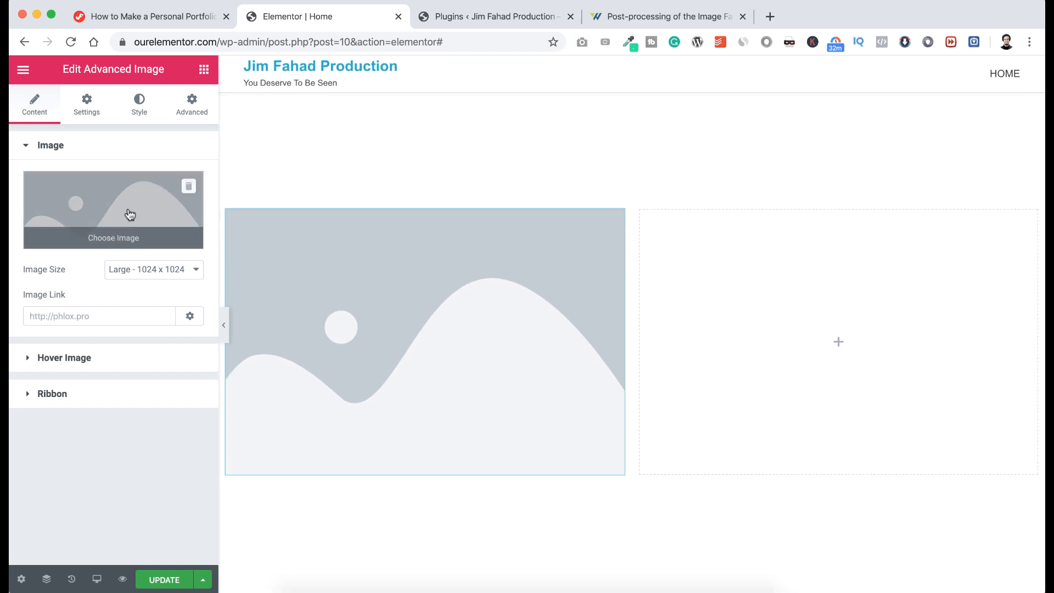
left_click(128, 207)
left_click(71, 130)
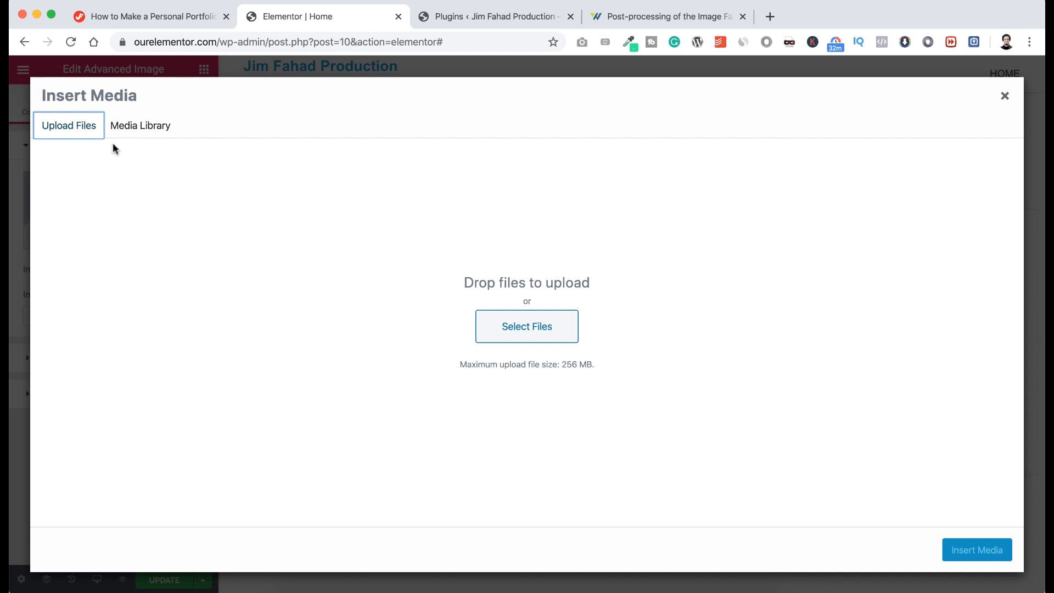
left_click(496, 330)
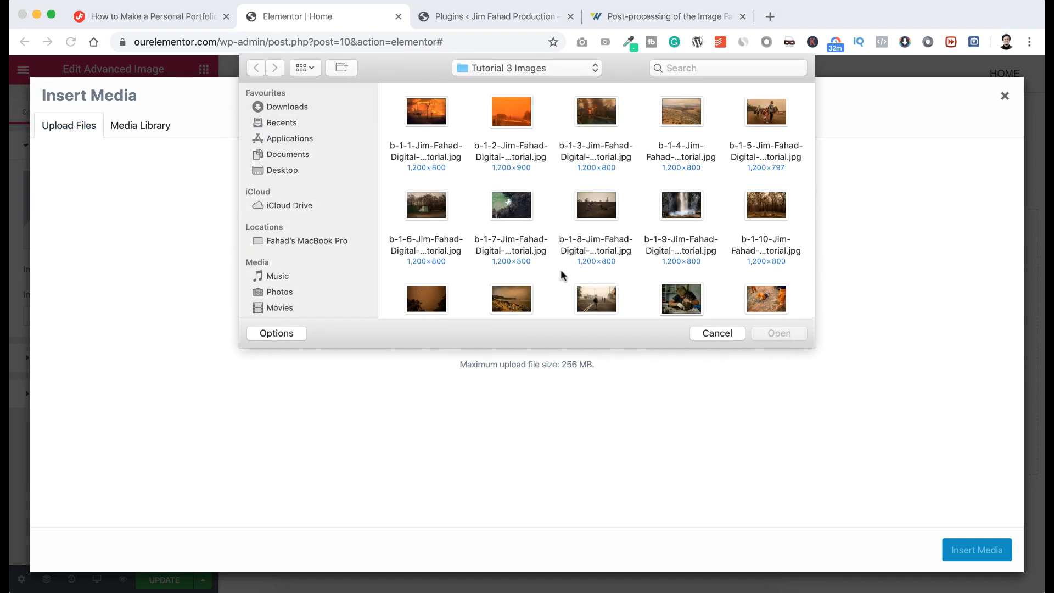
scroll(561, 271, "down", 3)
scroll(561, 271, "down", 10)
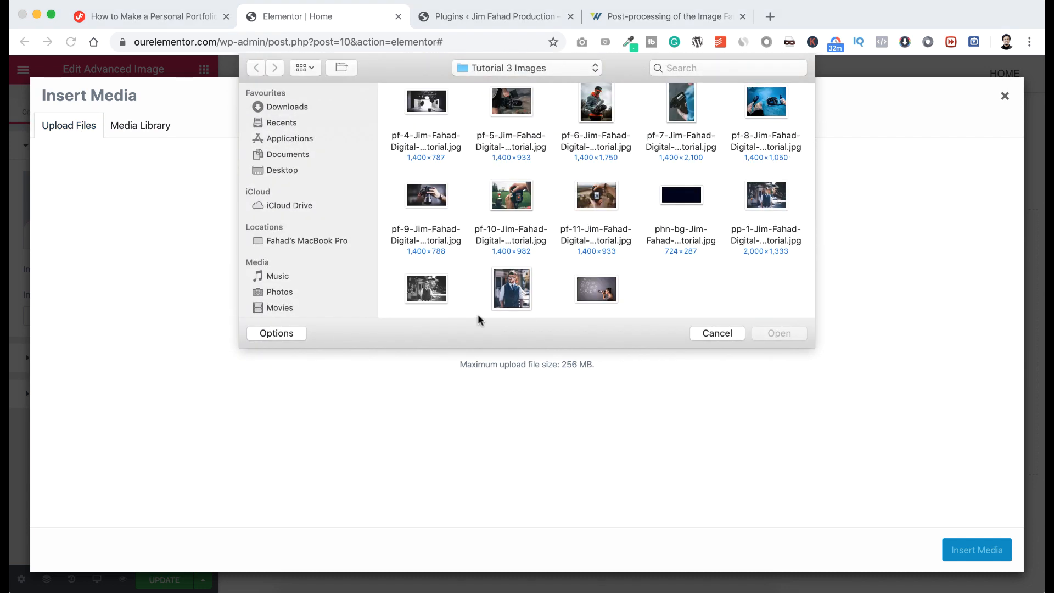
left_click(512, 288)
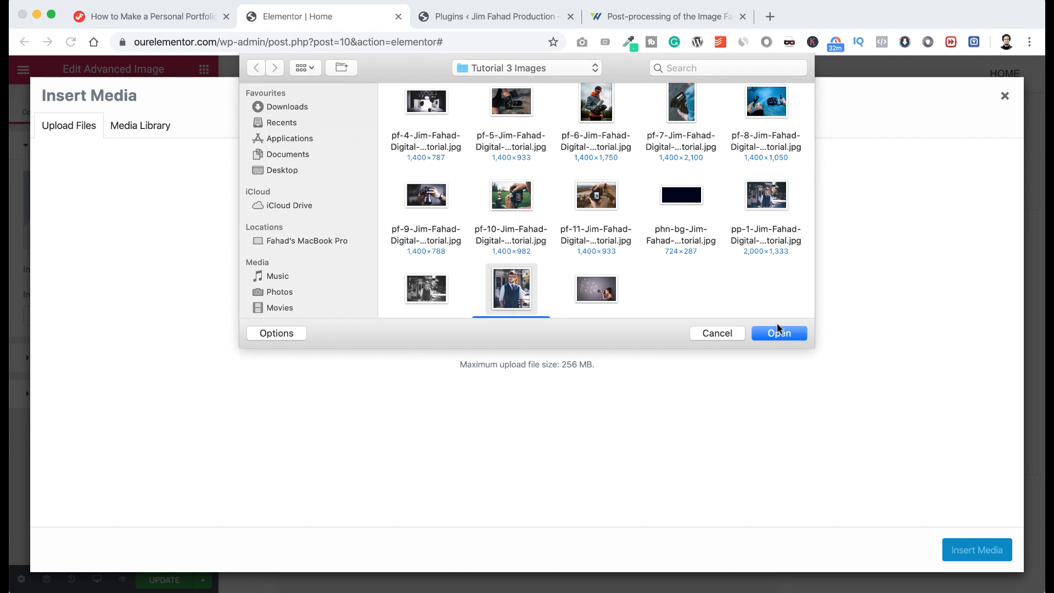
left_click(778, 332)
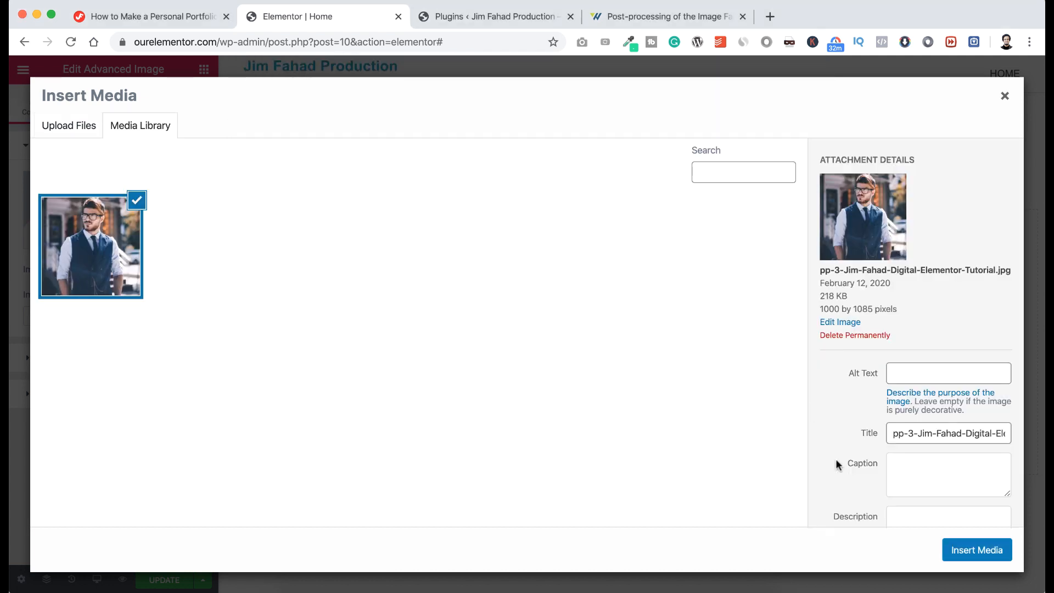
left_click(966, 549)
scroll(710, 429, "down", 3)
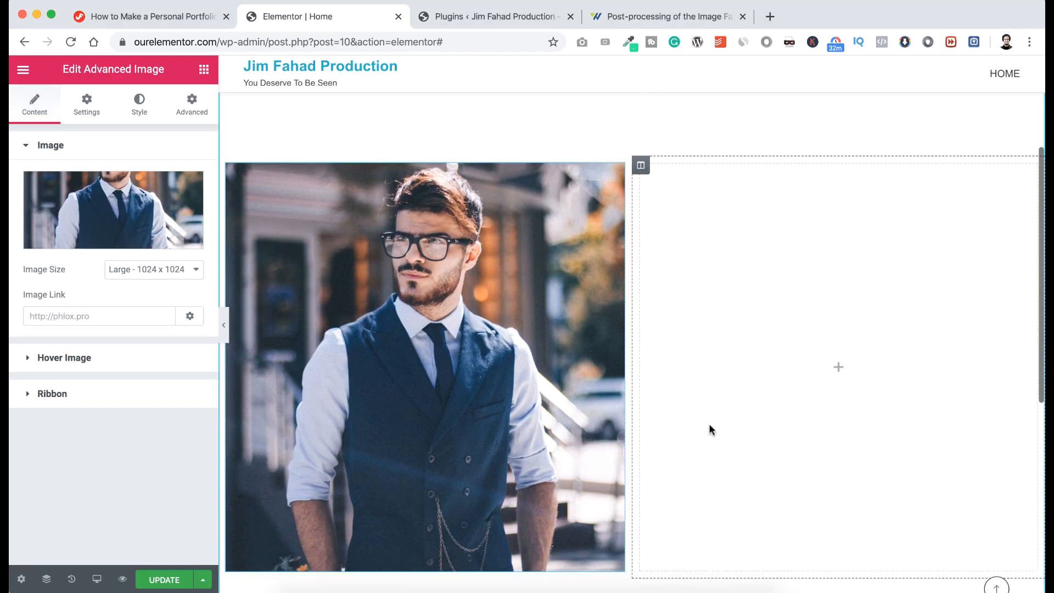
Set the portrait's image size to Full and give it an unlinked 100 px right margin.
left_click(149, 269)
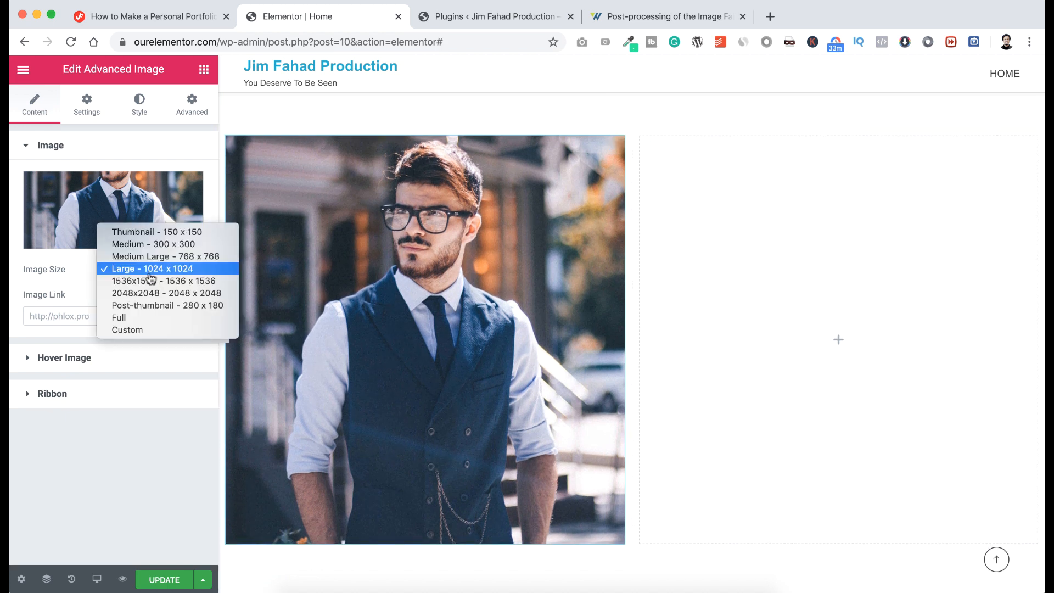
left_click(146, 317)
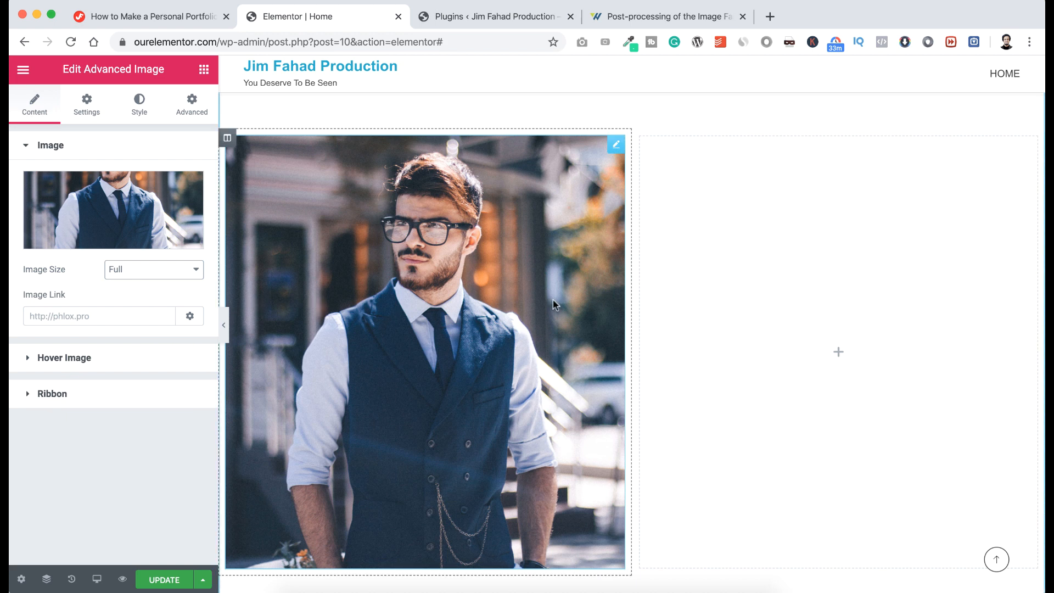
left_click(193, 104)
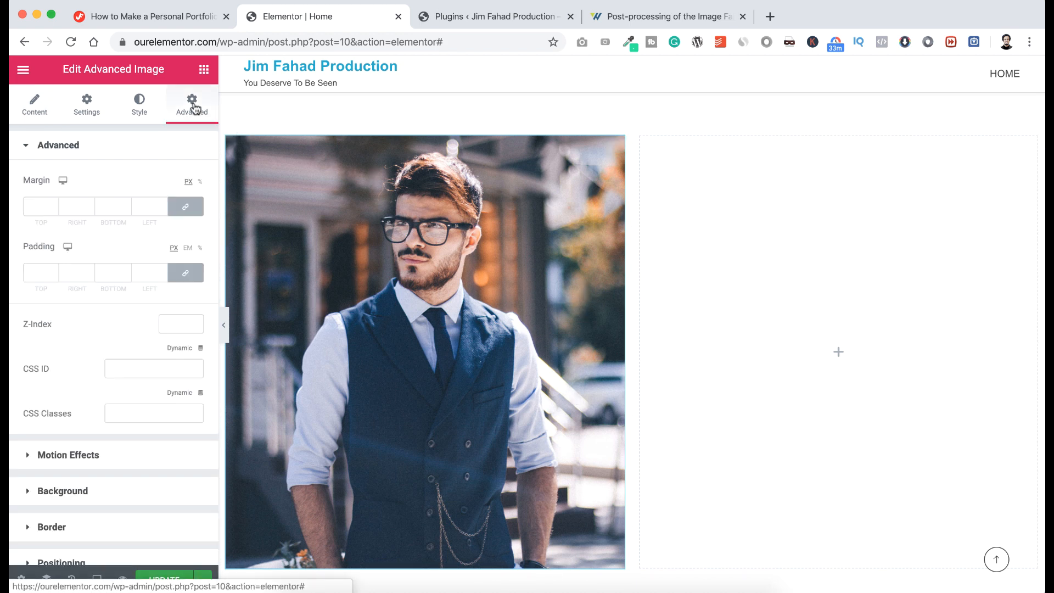
left_click(195, 209)
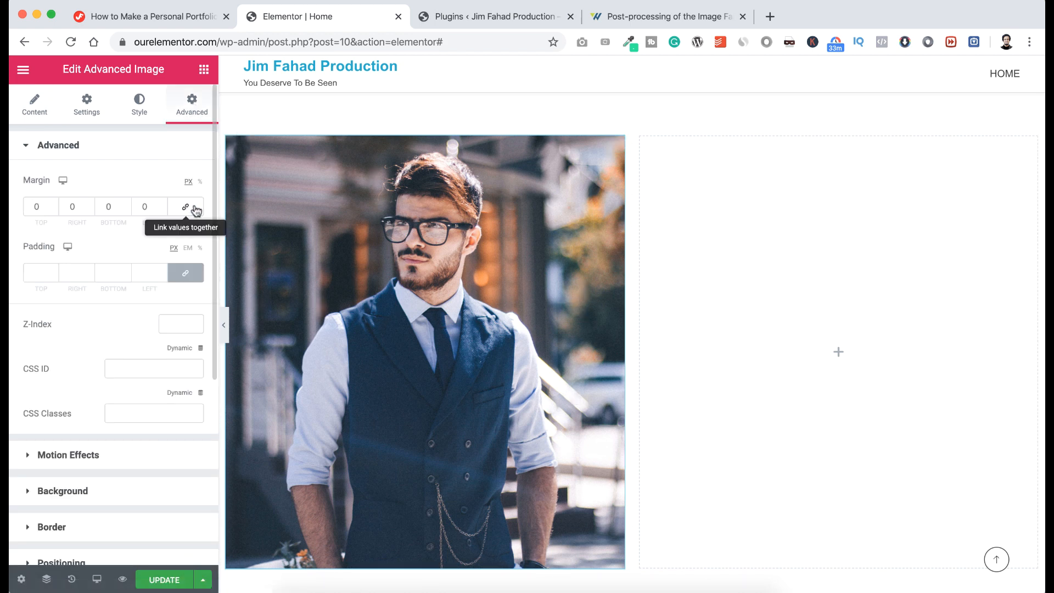
left_click(70, 206)
type("100")
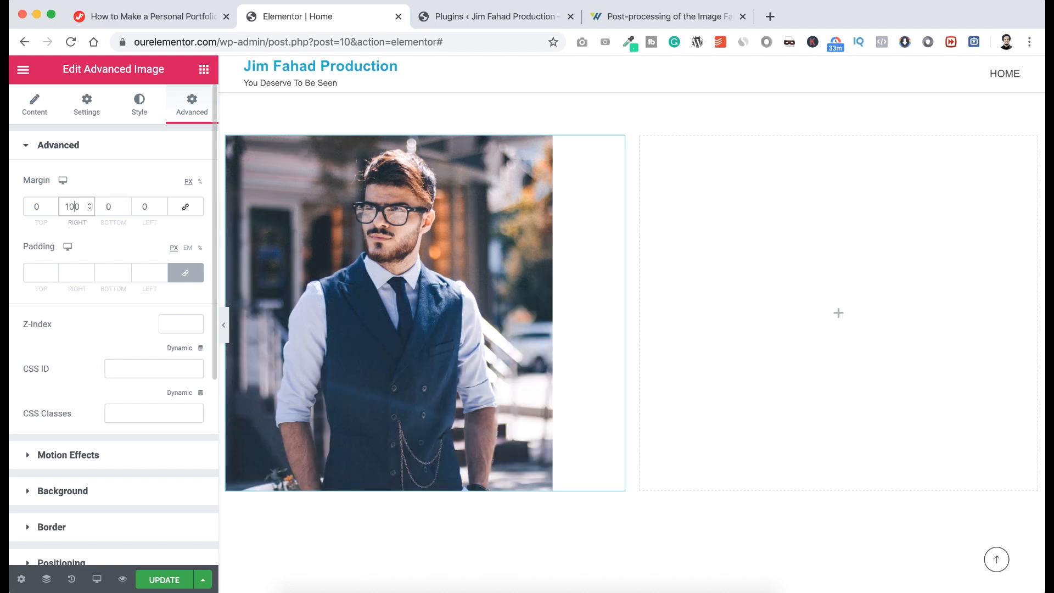
left_click(86, 107)
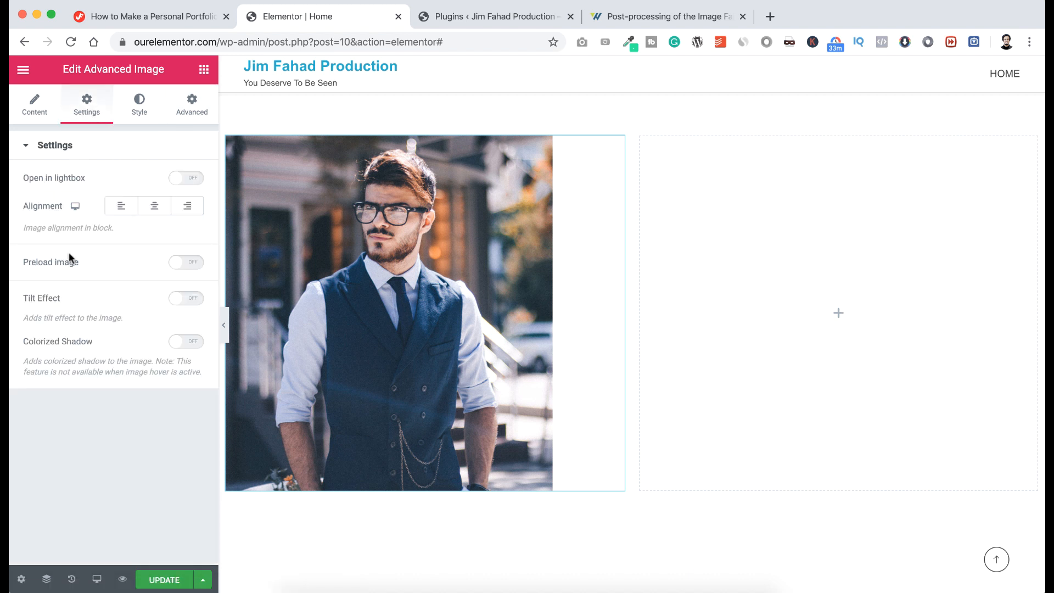
Enable preloading with a blurred placeholder, the tilt effect and a colorized shadow on the portrait.
left_click(189, 262)
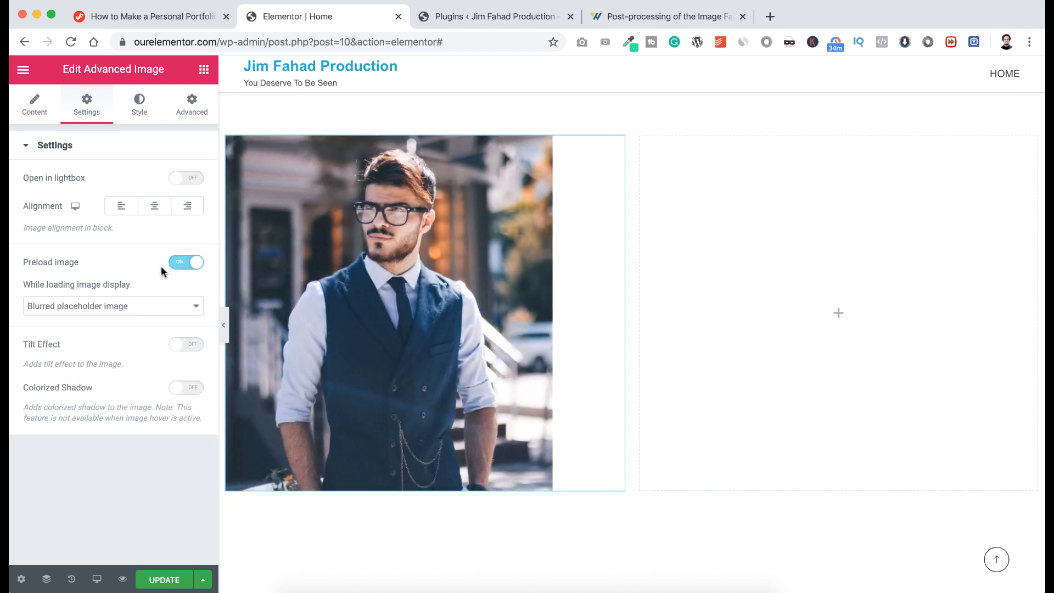
left_click(146, 306)
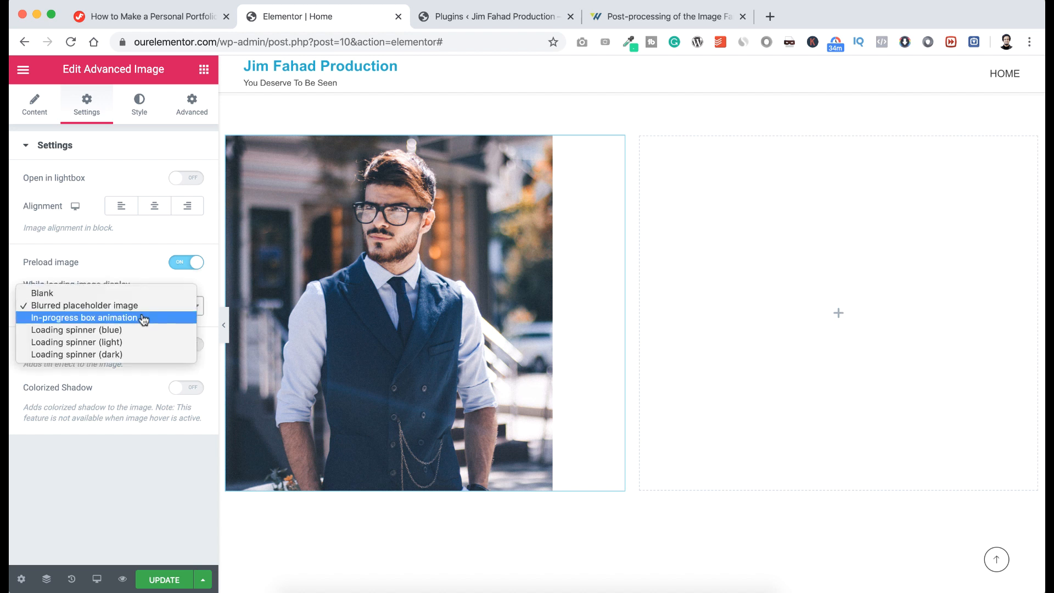
left_click(142, 307)
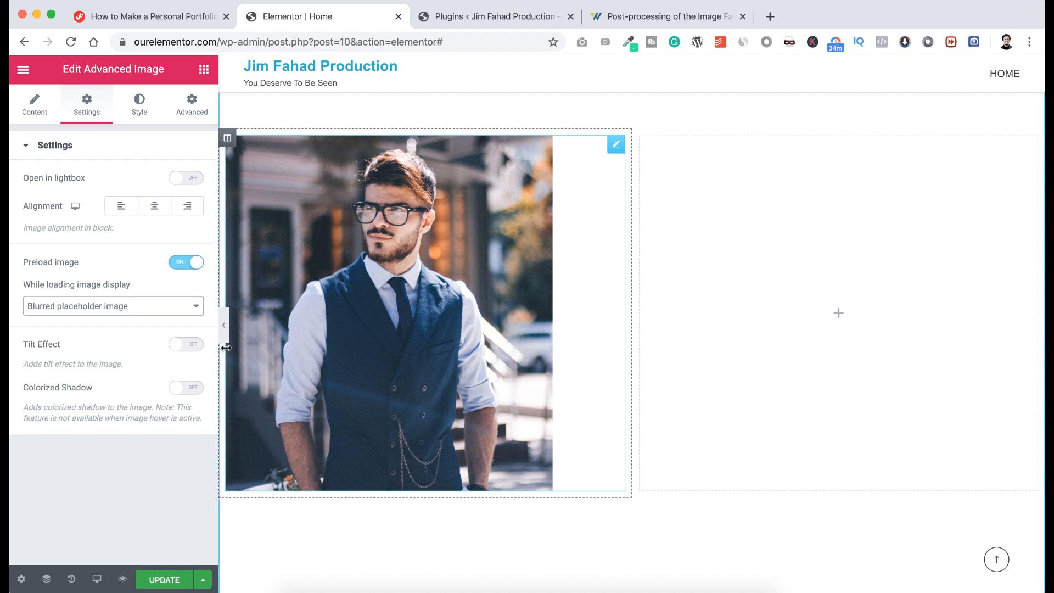
left_click(194, 345)
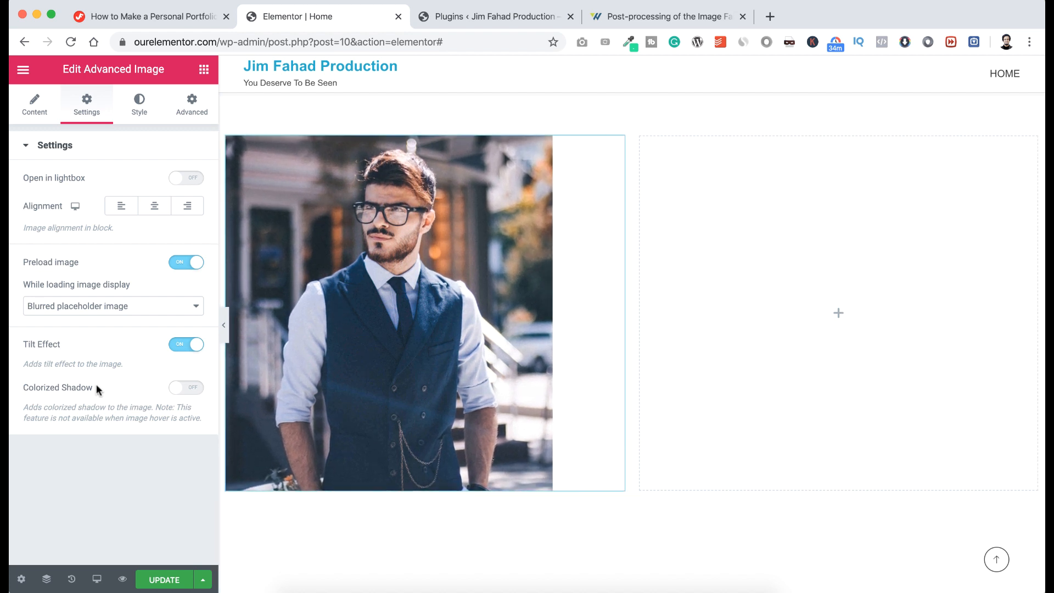
left_click(192, 388)
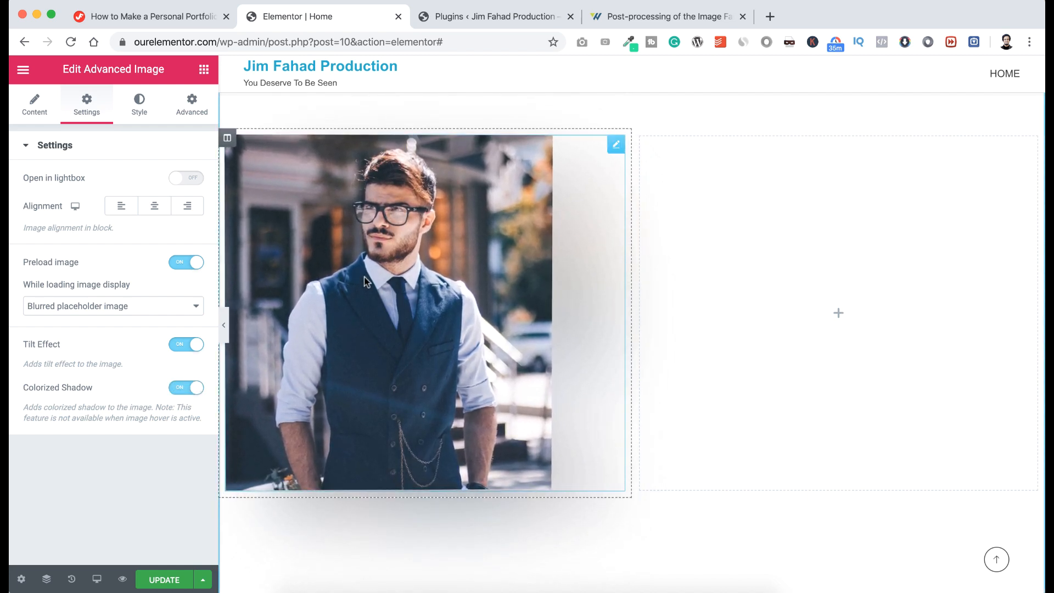
left_click(839, 314)
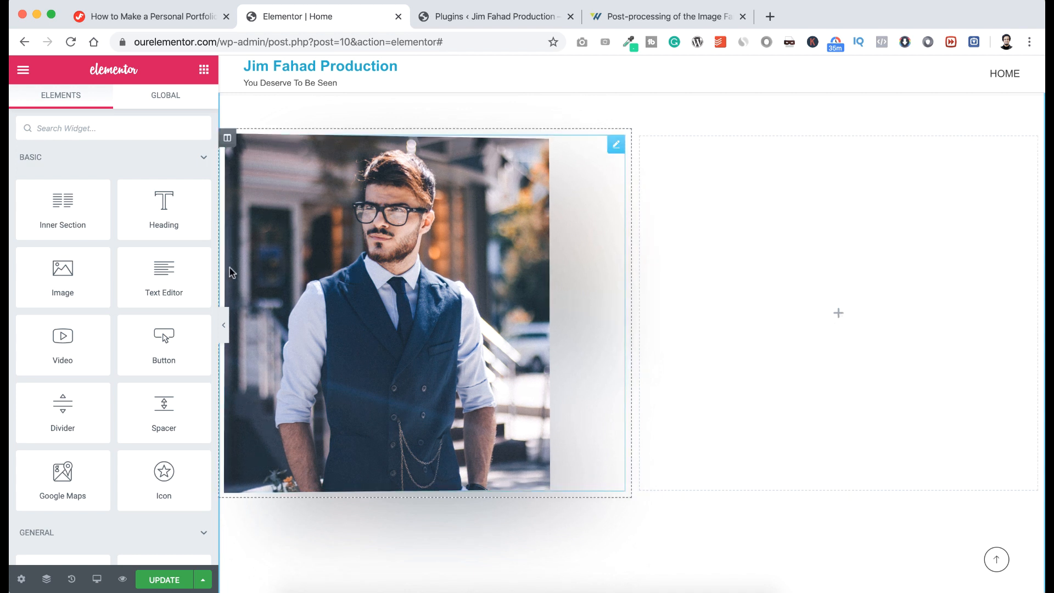
Add a Text Editor widget to the right column and paste the bio over the Lorem ipsum.
left_click_drag(164, 277, 736, 319)
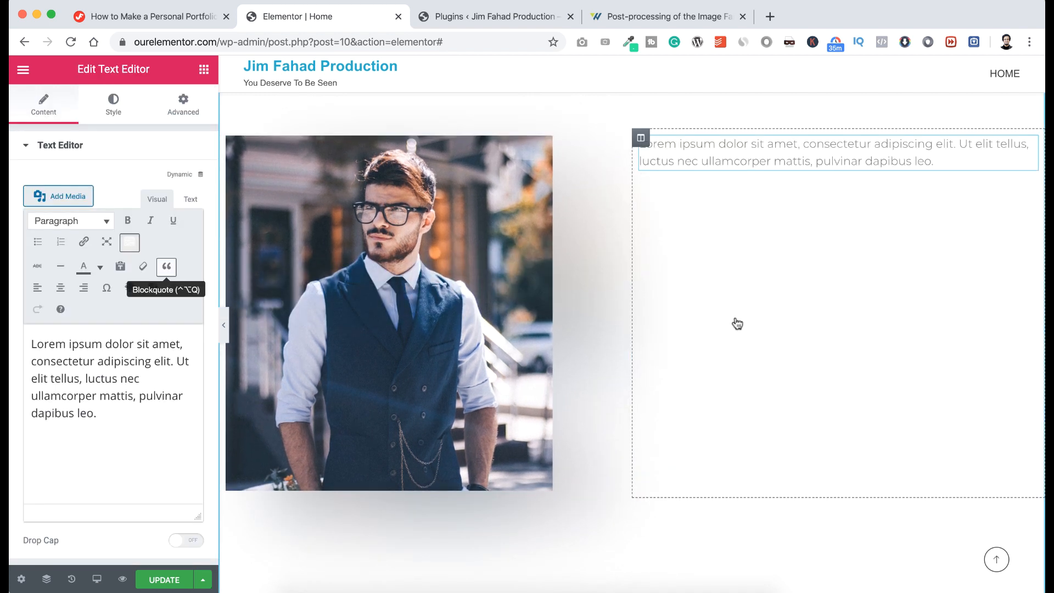
left_click_drag(97, 413, 26, 335)
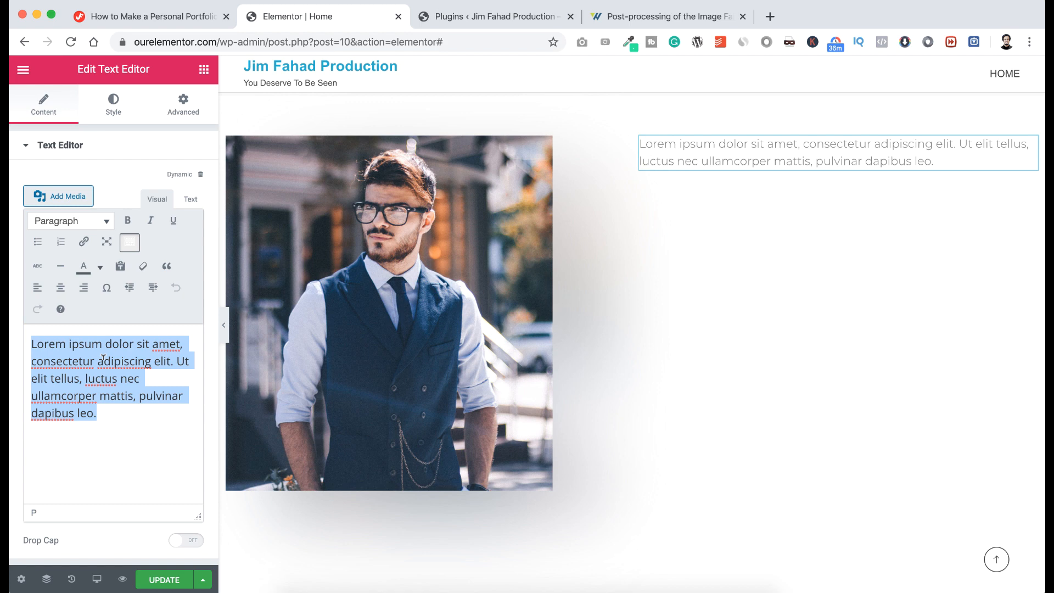
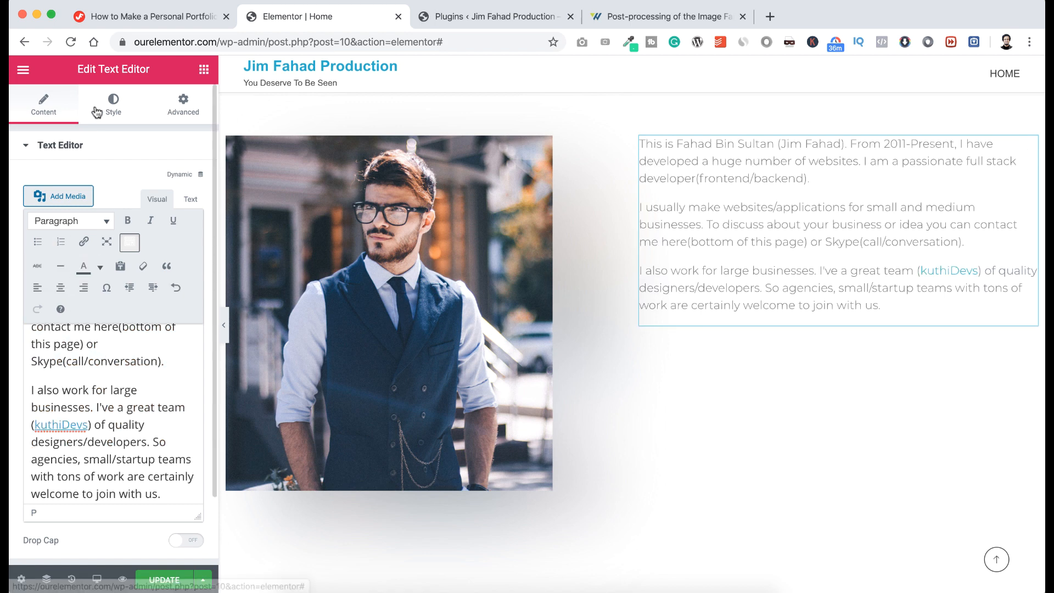
Set the bio text typography to 15 px size and 200 weight.
left_click(113, 103)
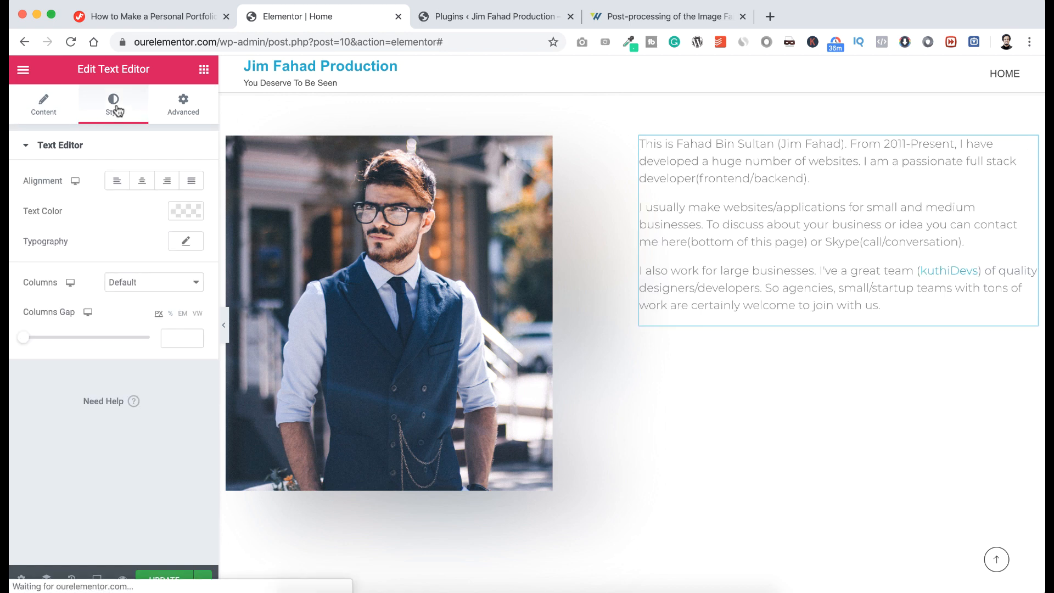
left_click(175, 246)
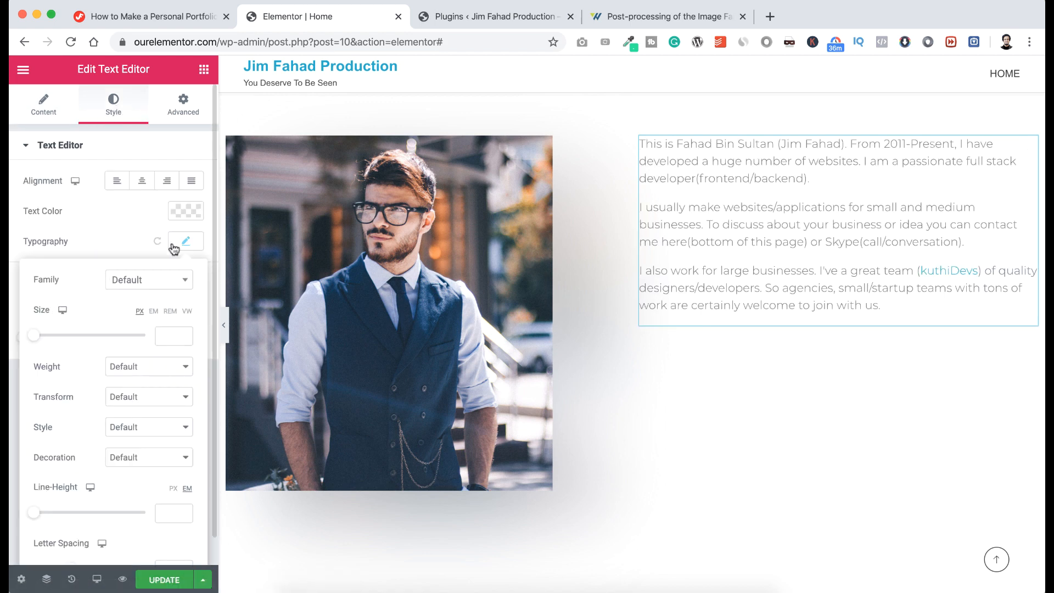
left_click(164, 335)
type("15")
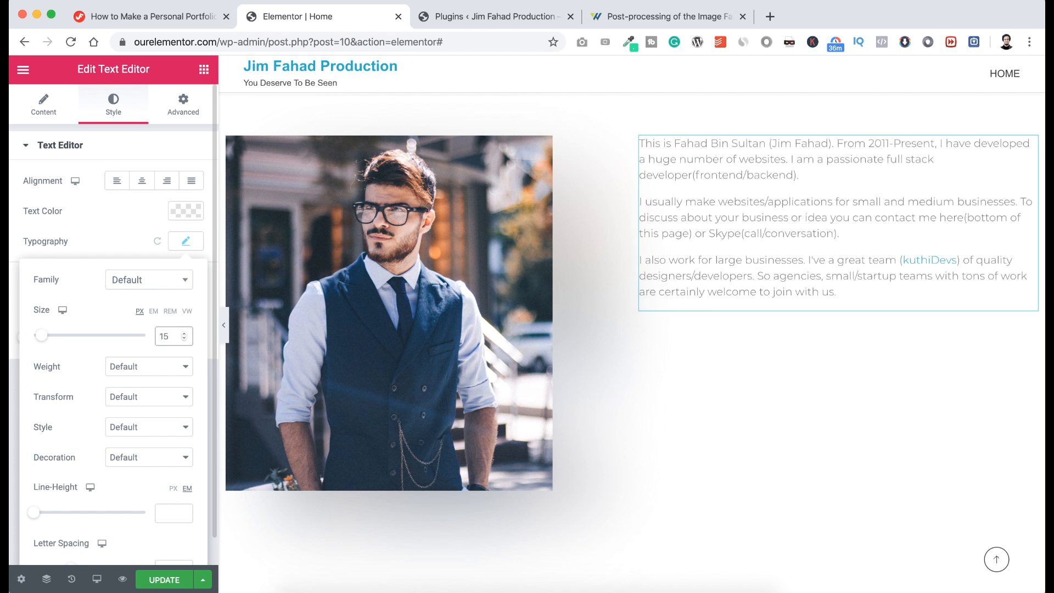
left_click(133, 367)
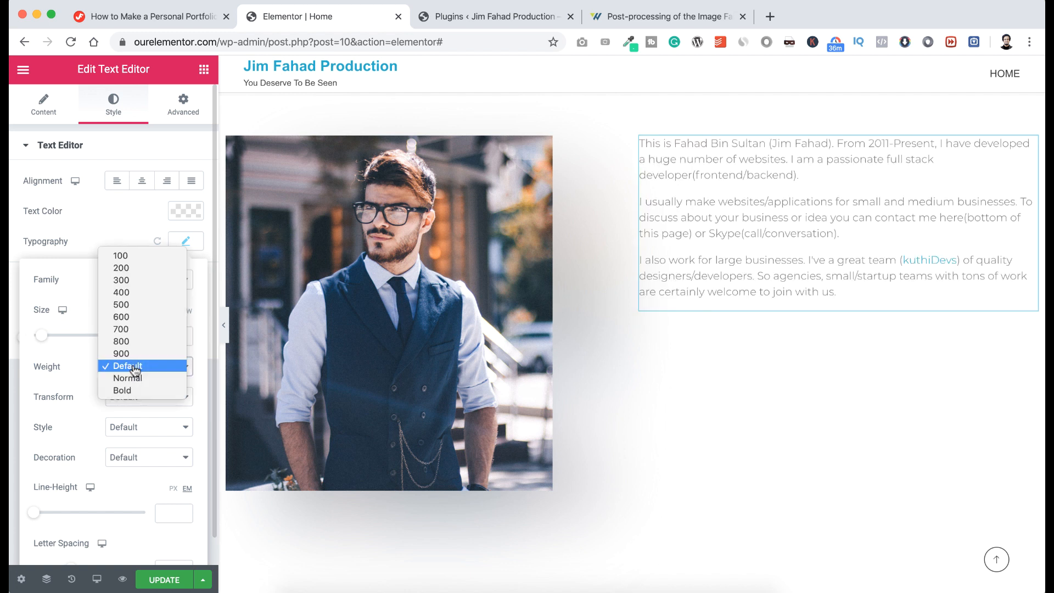
left_click(134, 269)
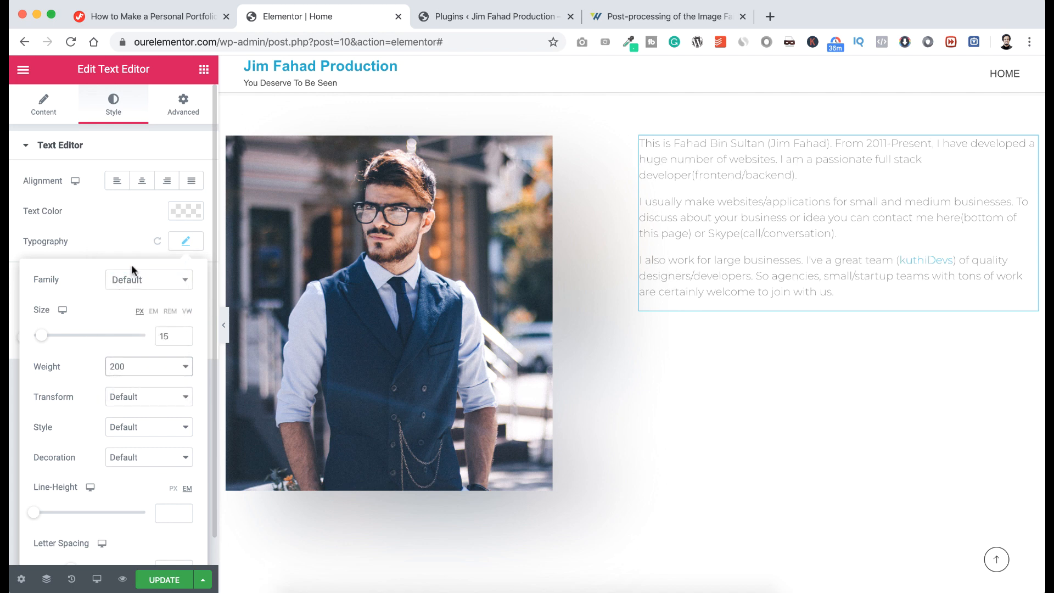
left_click(123, 215)
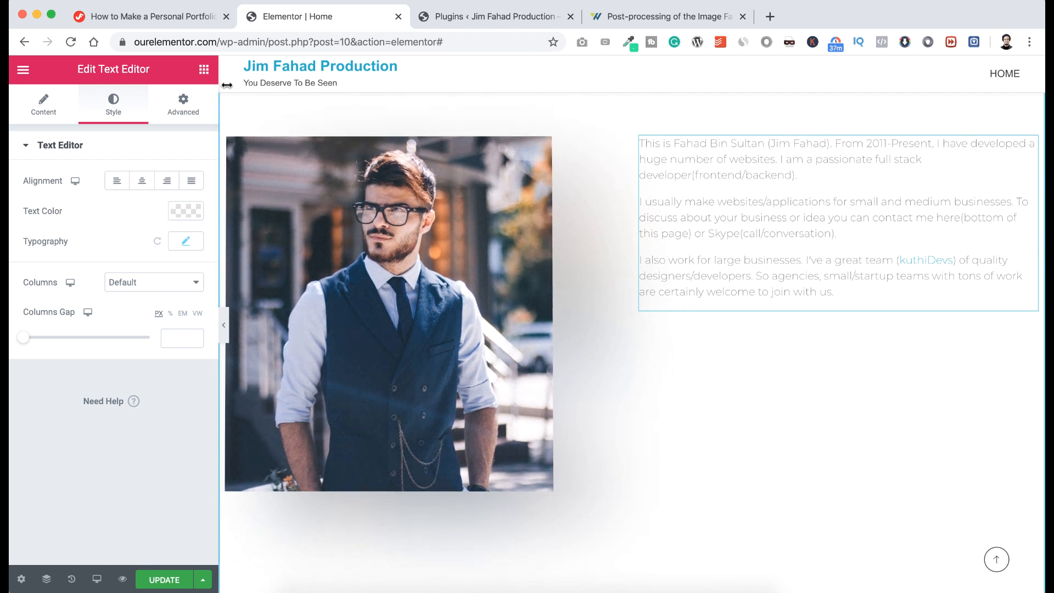
left_click(204, 71)
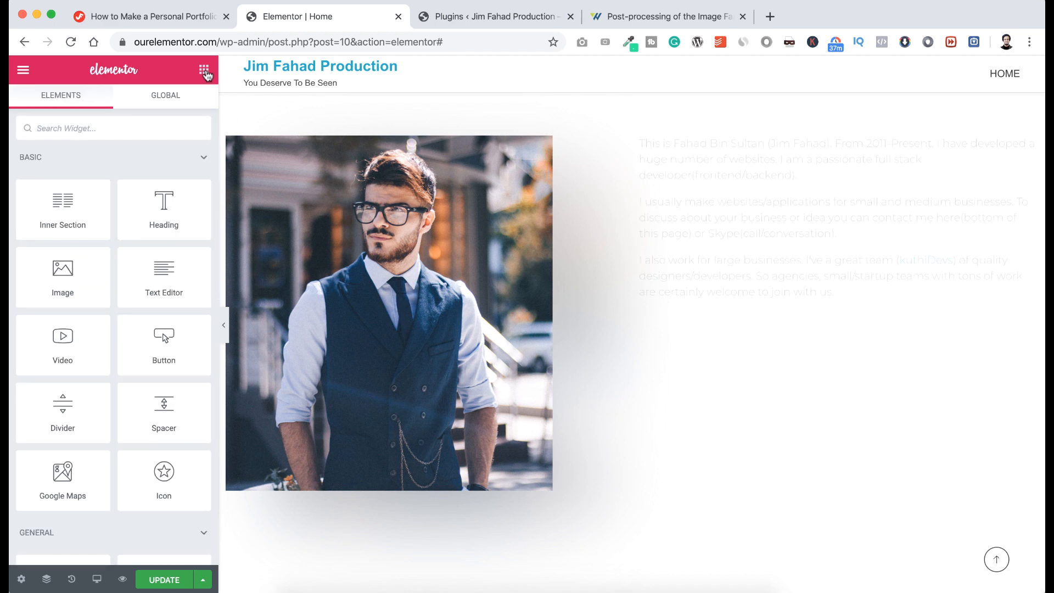
Add a trial Heading above the bio text, then delete it from its handle menu.
left_click_drag(159, 209, 694, 161)
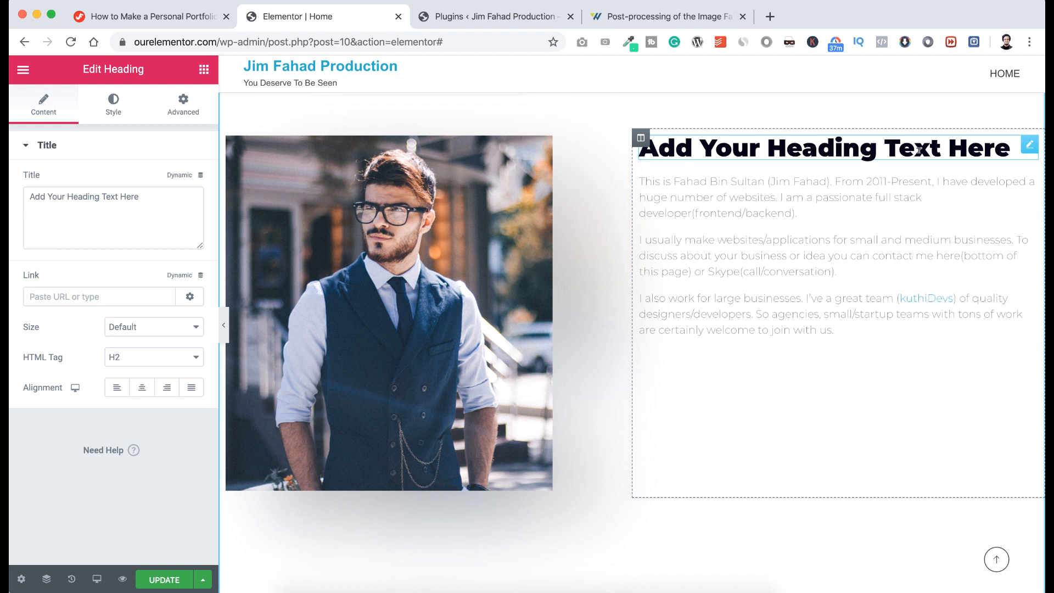
right_click(1030, 147)
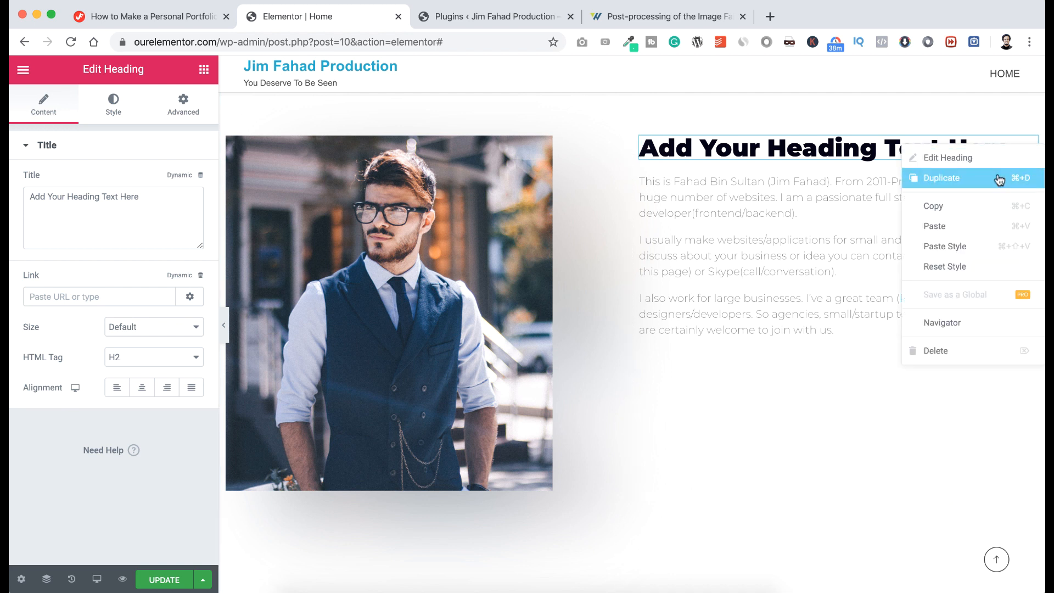
left_click(947, 350)
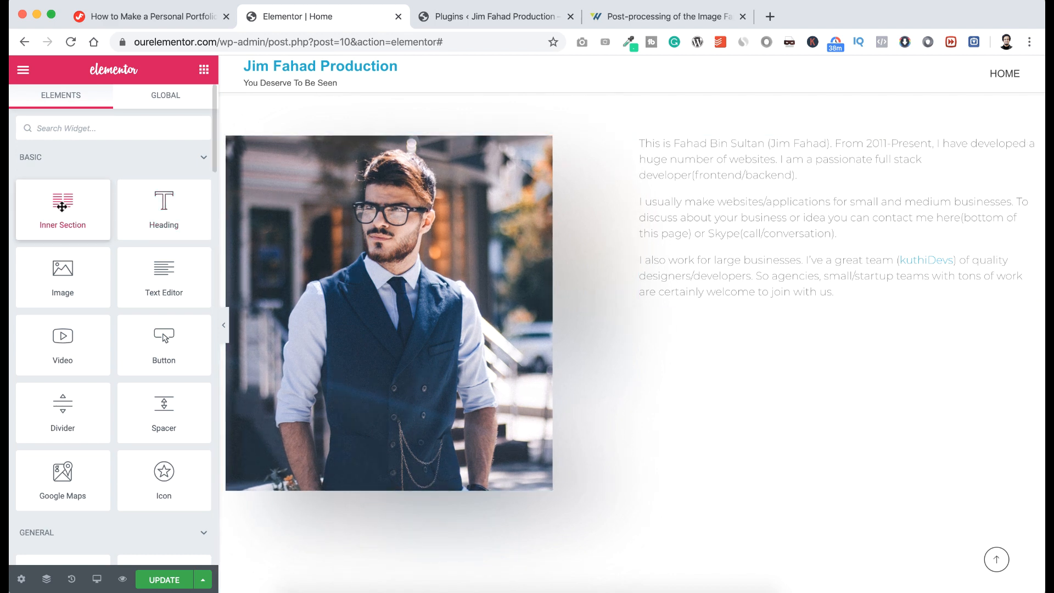
Drop an Inner Section above the bio text and delete its right column, leaving one column.
left_click_drag(62, 207, 803, 142)
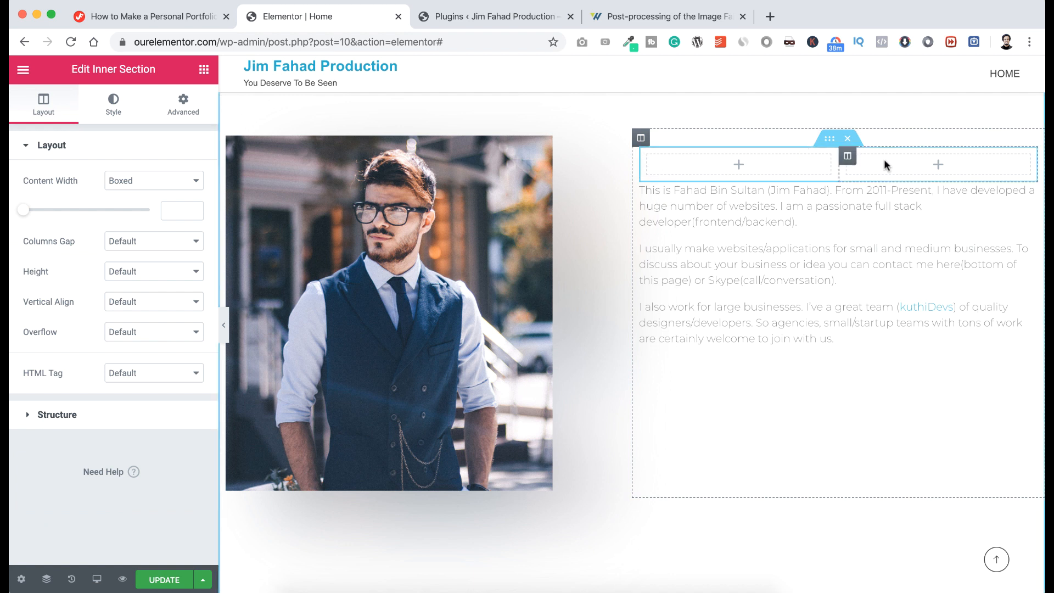
right_click(851, 159)
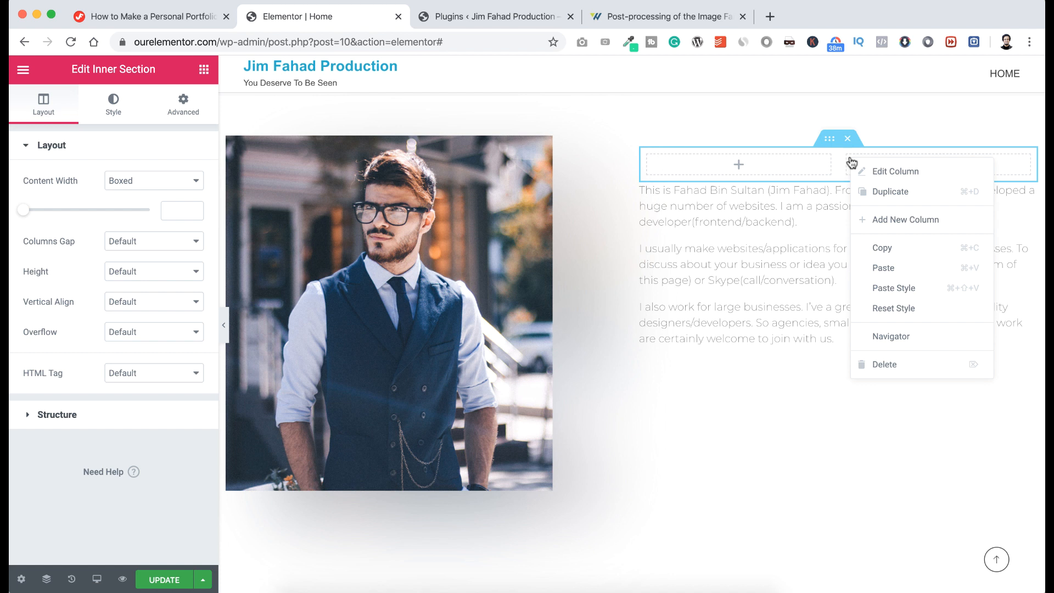
left_click(891, 364)
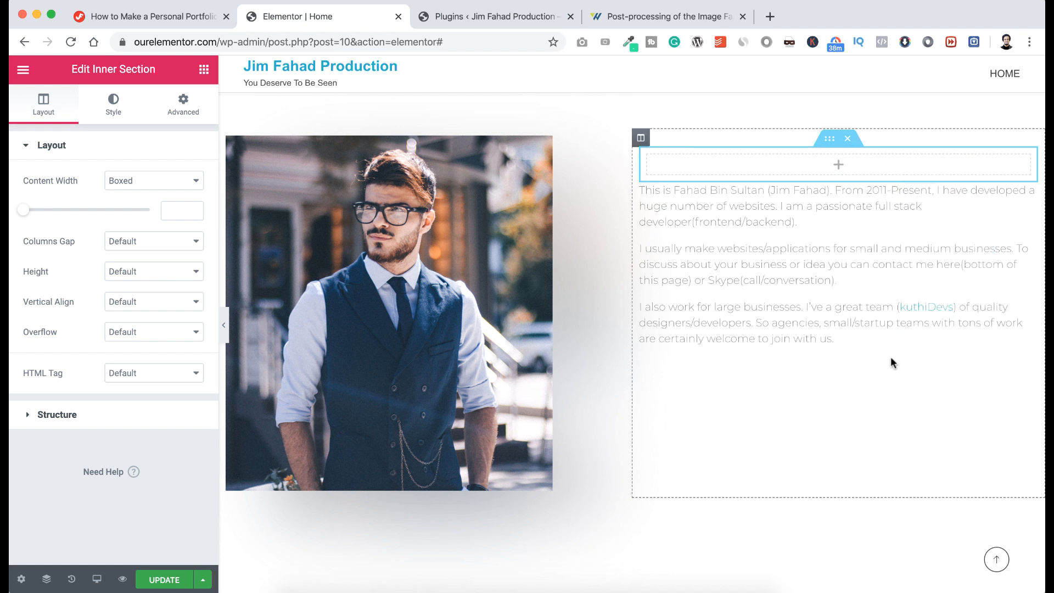
left_click(839, 167)
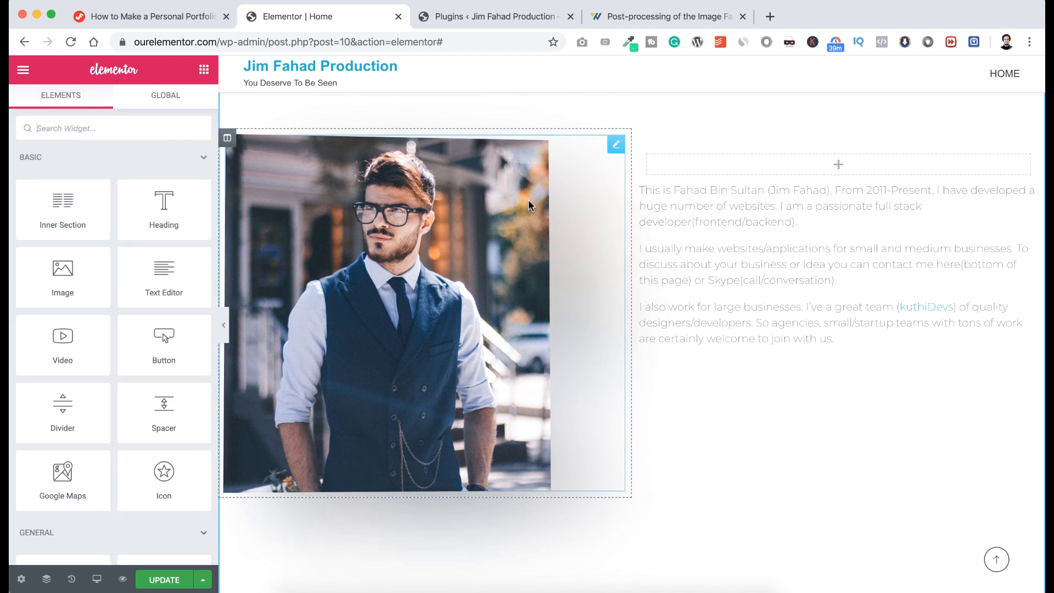
Place a Heading in the inner section and replace its text with an 'I'm' name introduction.
left_click_drag(163, 208, 831, 165)
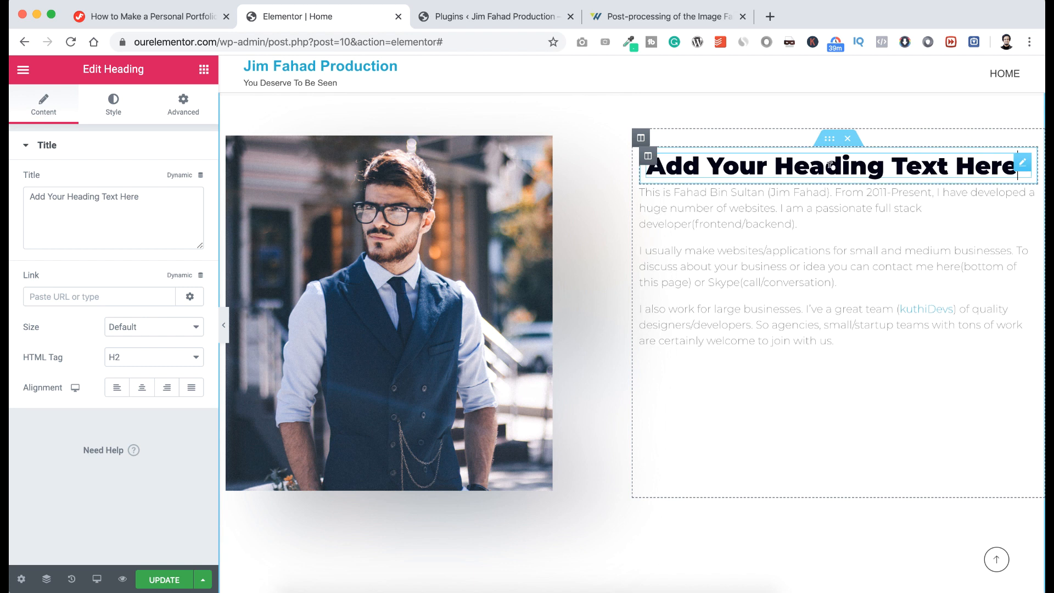
triple_click(831, 165)
key("BackSpace")
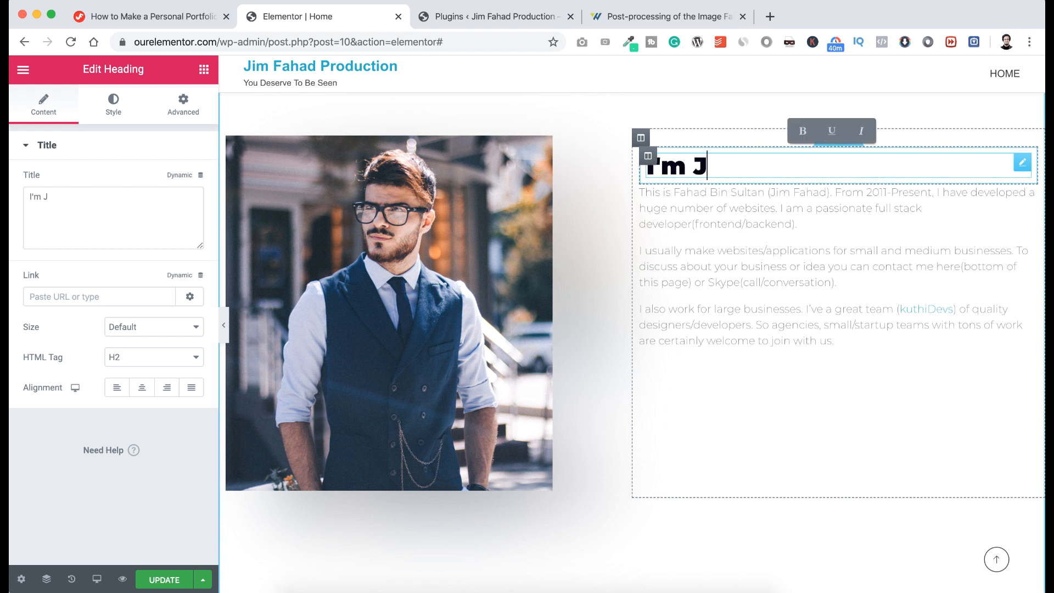
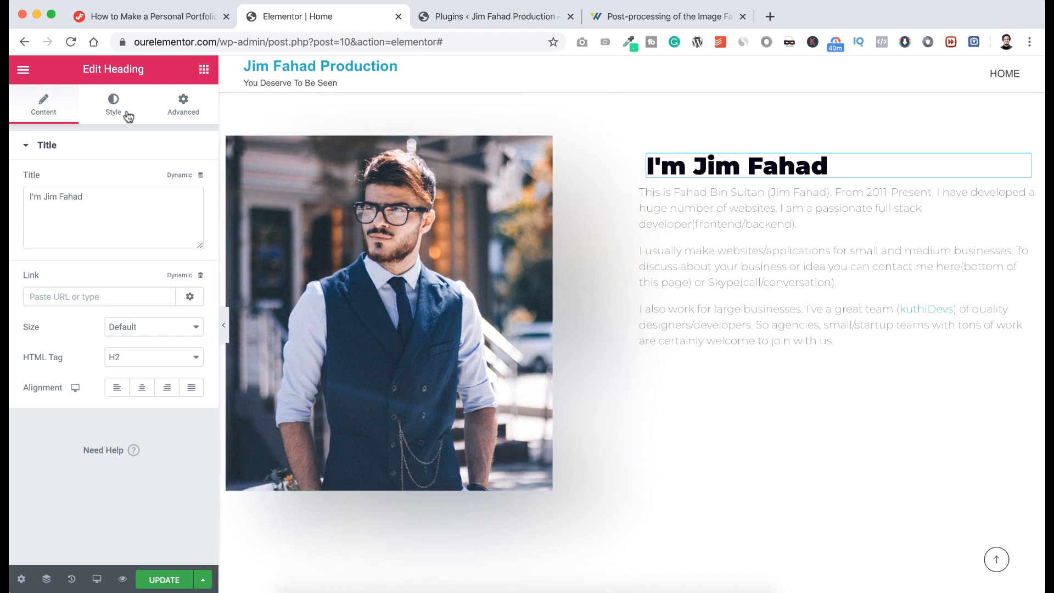
Set the name heading's letter spacing to 10 in its typography settings.
left_click(116, 107)
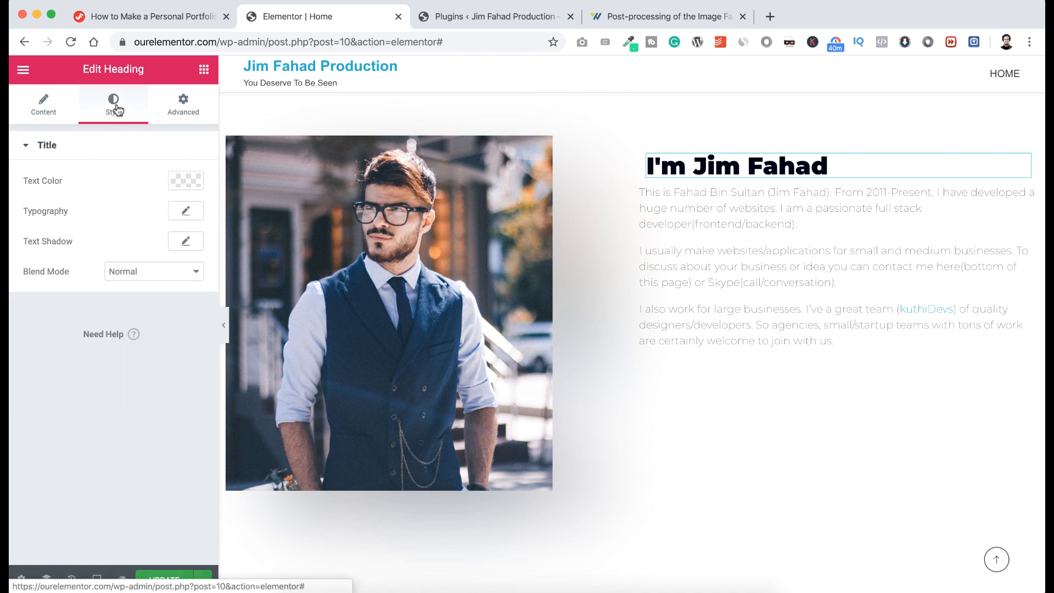
left_click(183, 214)
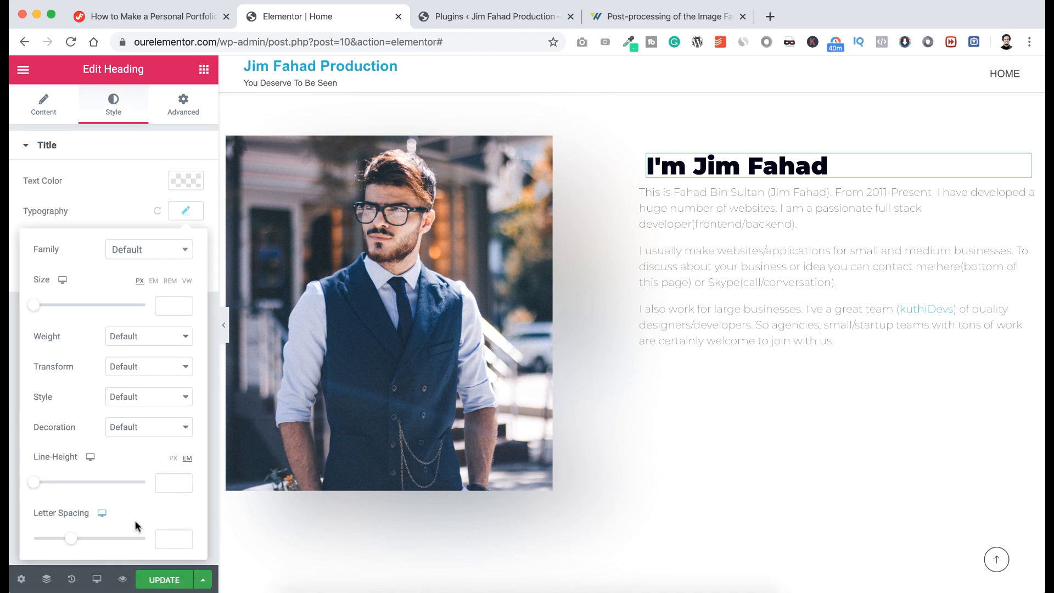
left_click(165, 540)
type("10")
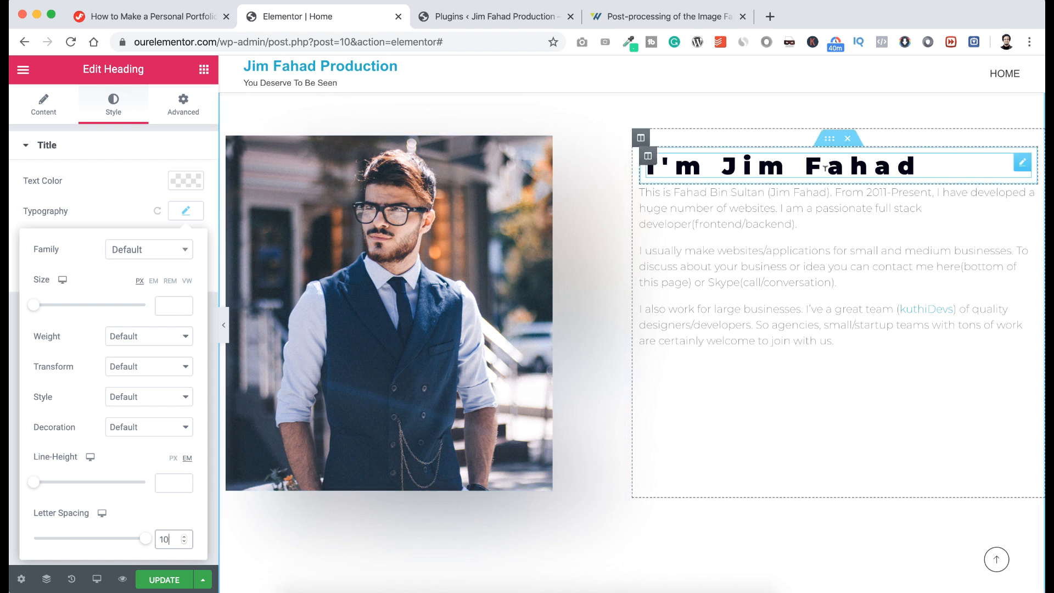
right_click(1020, 163)
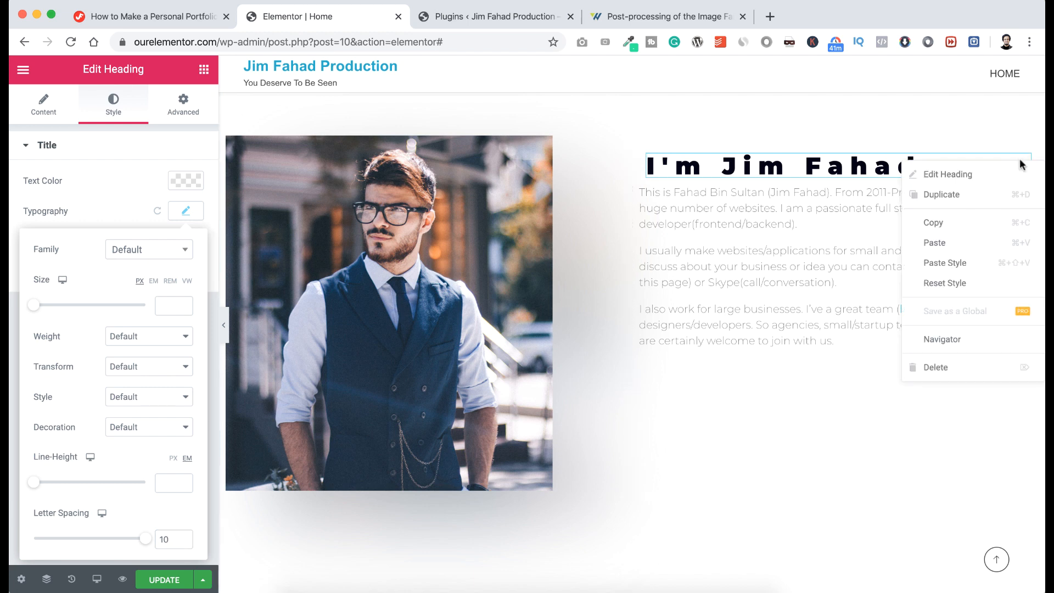
Duplicate the name heading, retype the copy as 'About Me' and make it an H6.
left_click(969, 196)
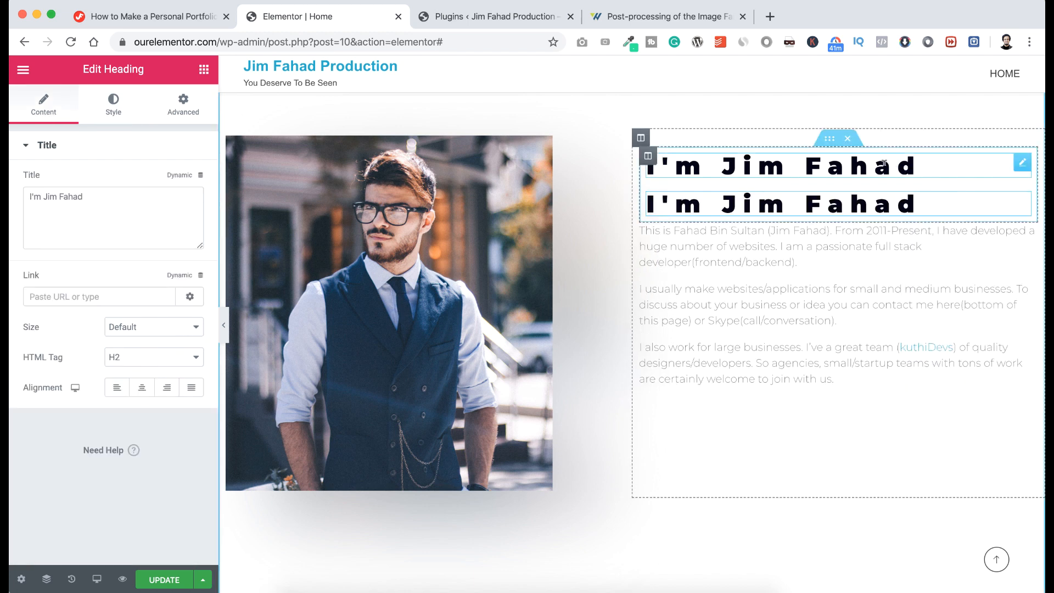
left_click(884, 163)
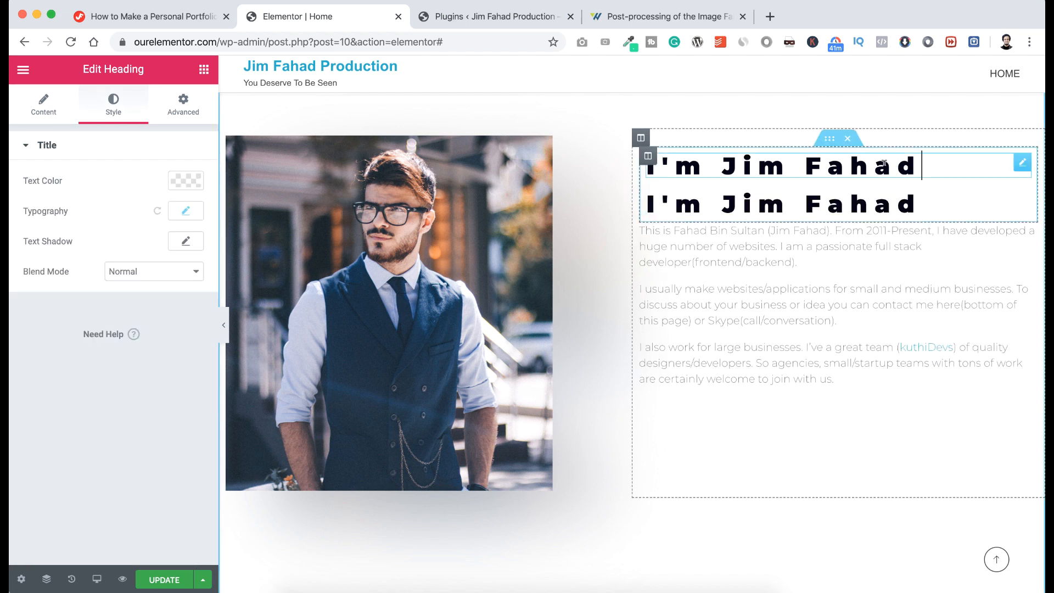
key("super+a")
type("About Me")
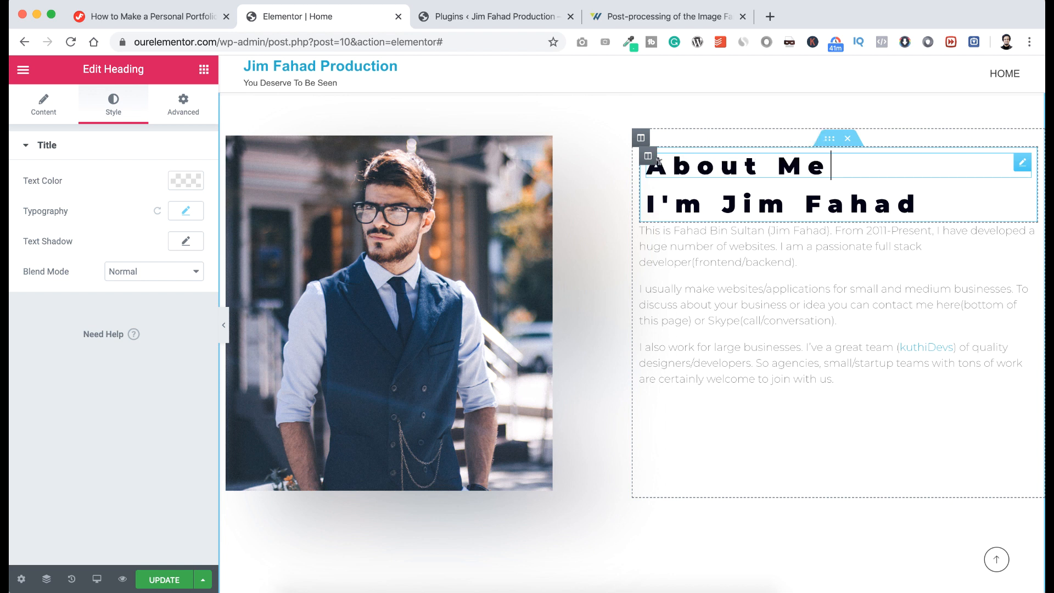
left_click(48, 112)
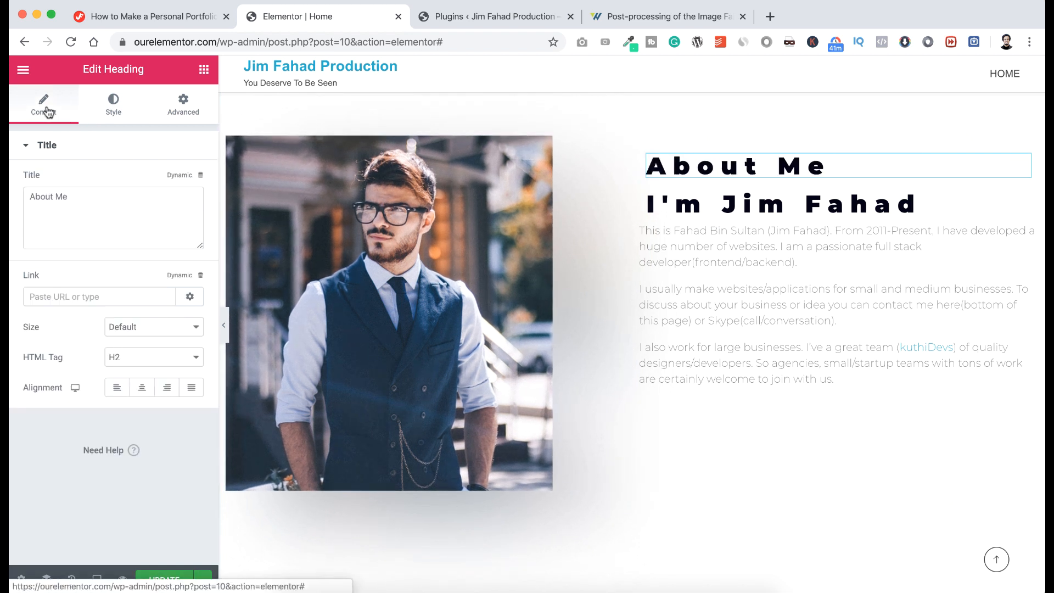
left_click(123, 360)
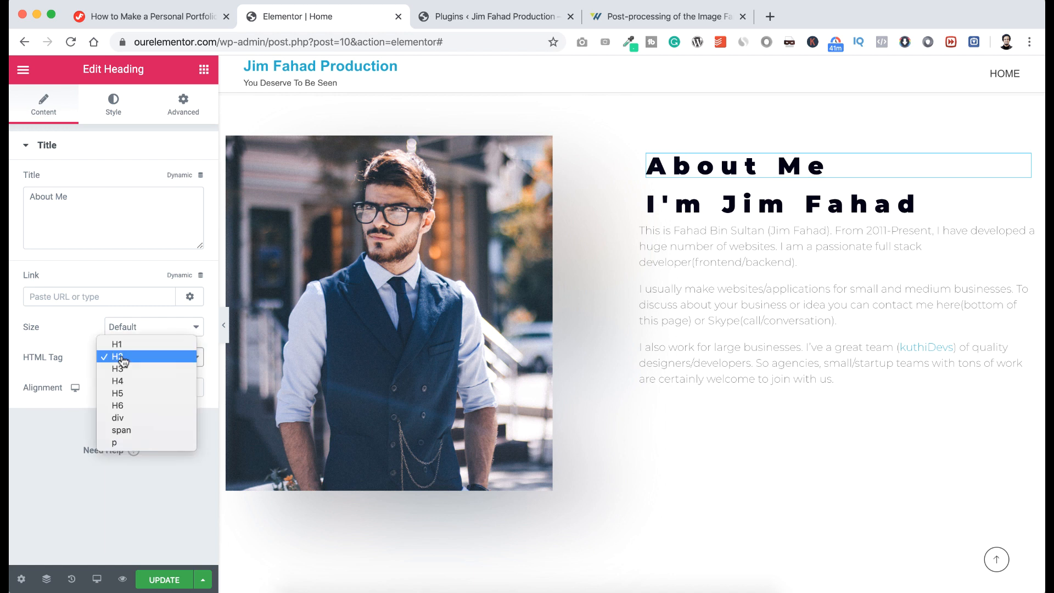
left_click(122, 405)
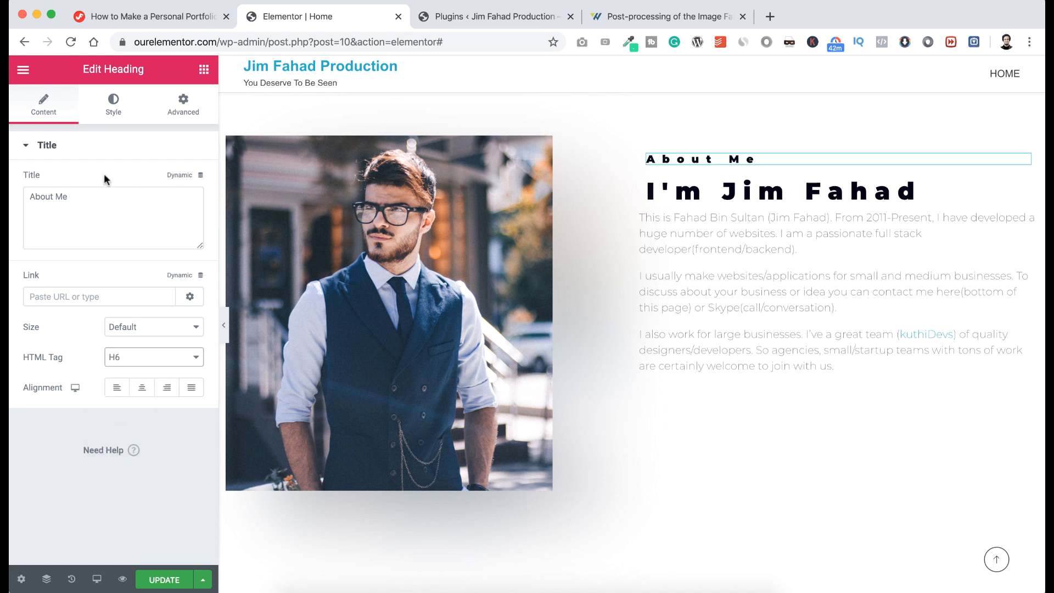
Color the About Me heading green (#60D7A9) with font weight 400 and uppercase transform.
left_click(114, 107)
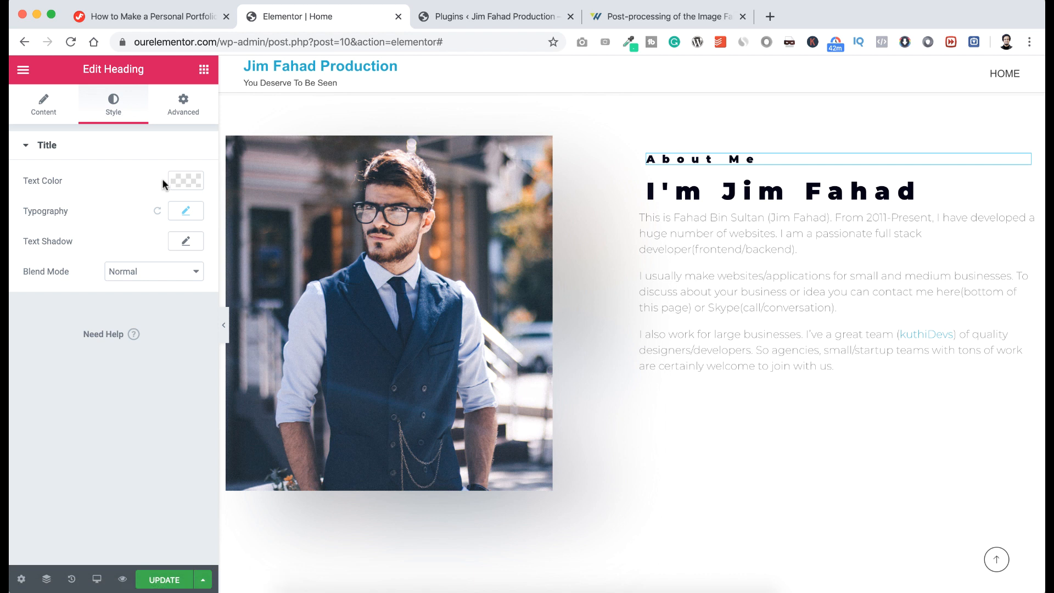
left_click(181, 183)
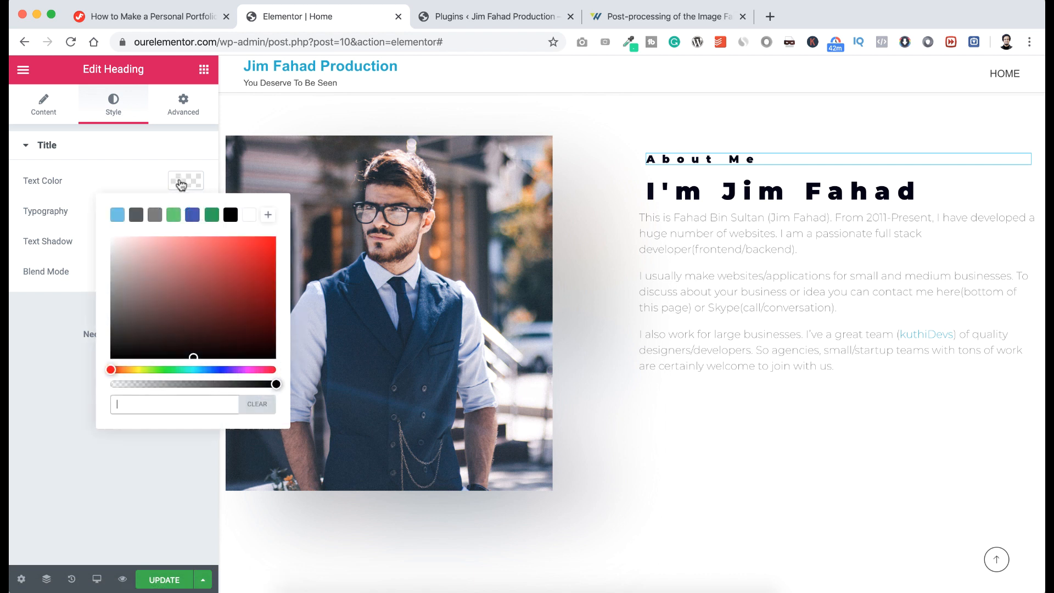
left_click(173, 216)
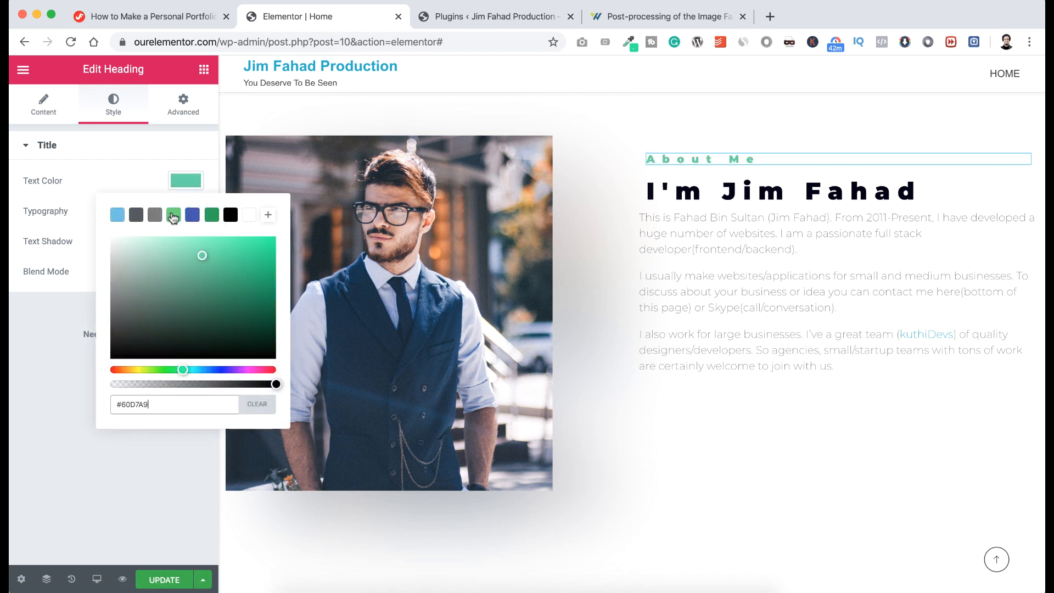
key("super+a")
left_click(139, 174)
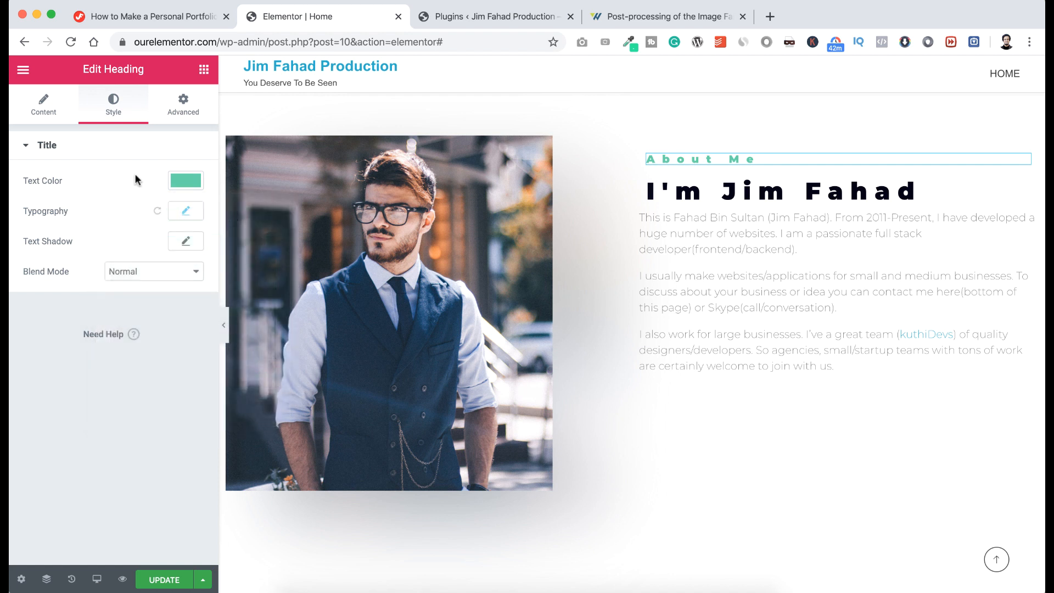
left_click(188, 212)
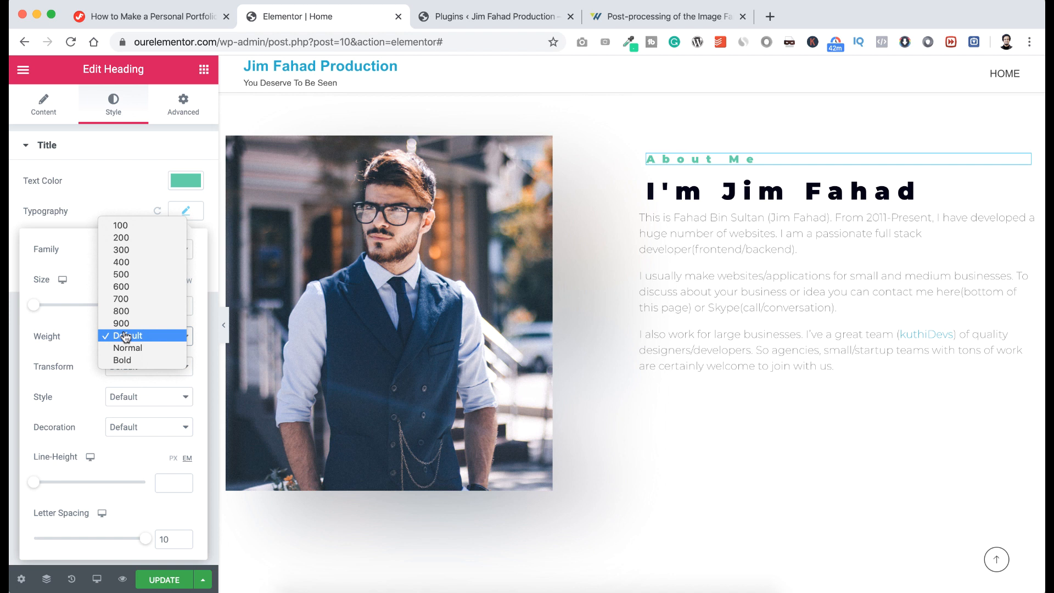
left_click(135, 262)
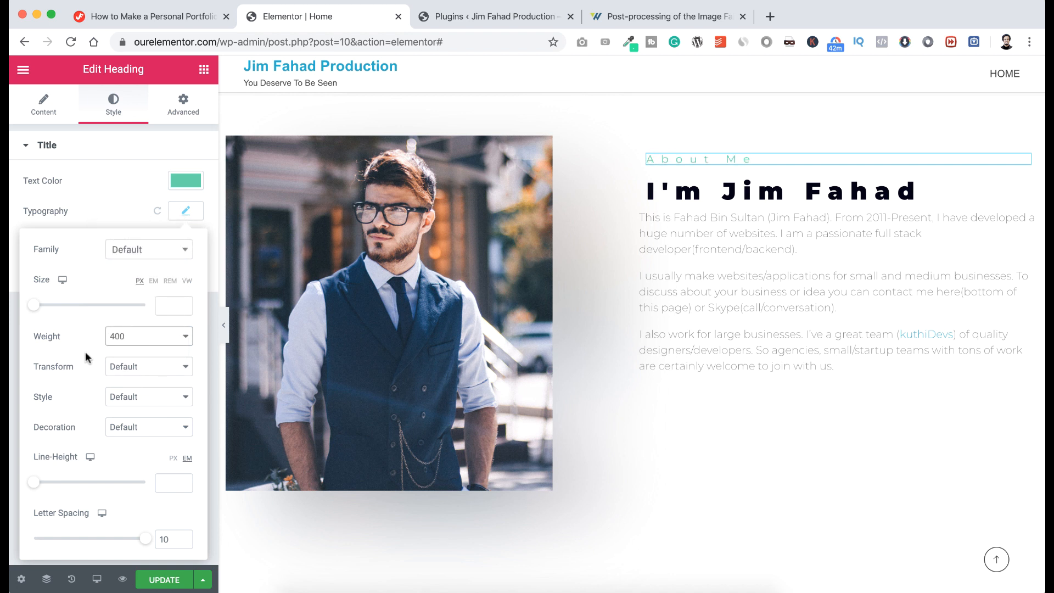
left_click(118, 367)
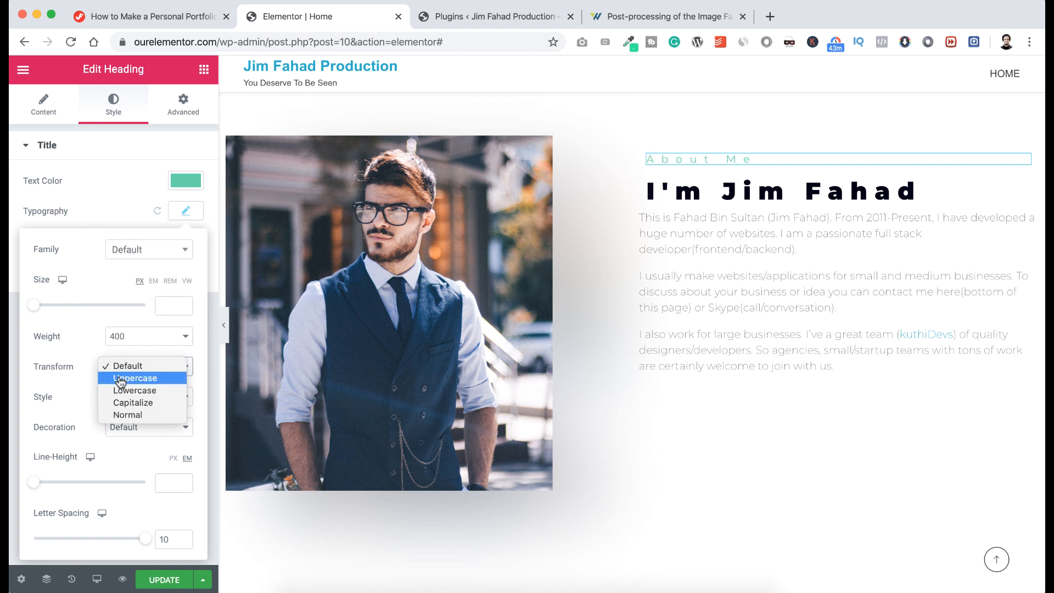
left_click(121, 379)
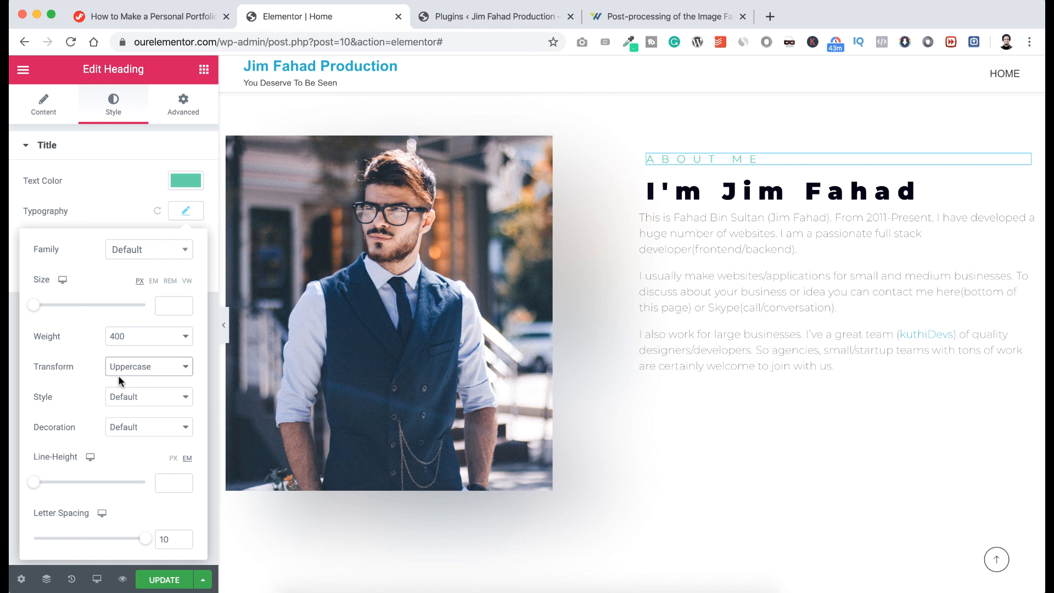
left_click(121, 213)
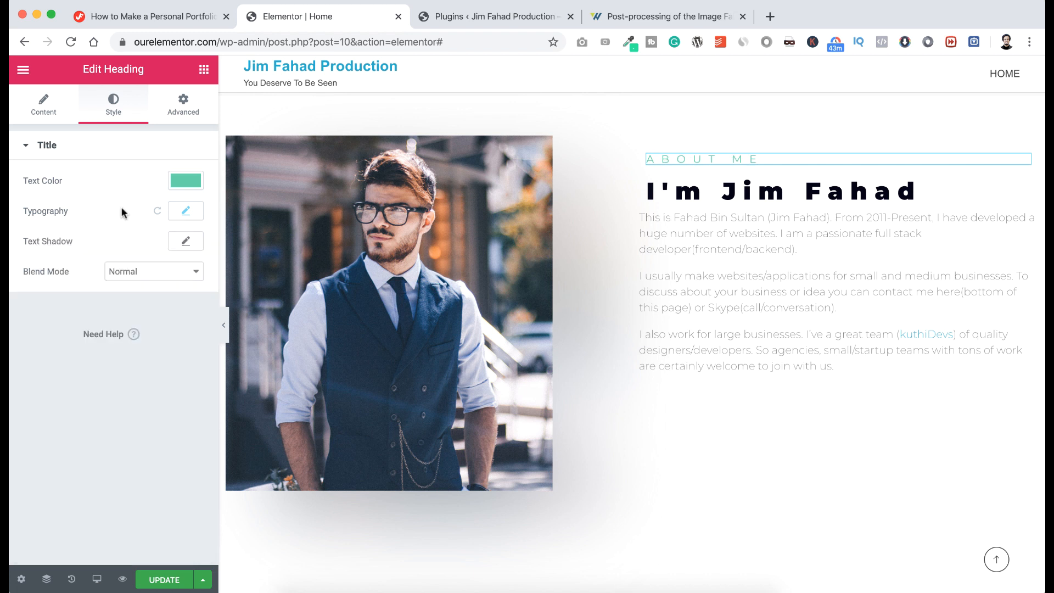
left_click(203, 70)
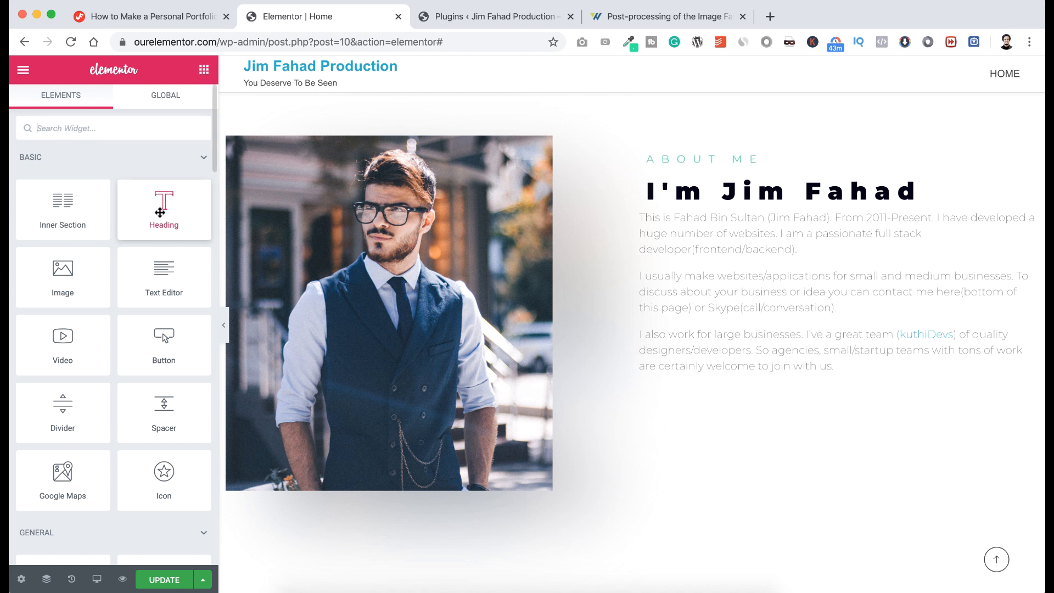
Add a new heading reading 'ABOUT' above the ABOUT ME label.
left_click_drag(159, 212, 662, 152)
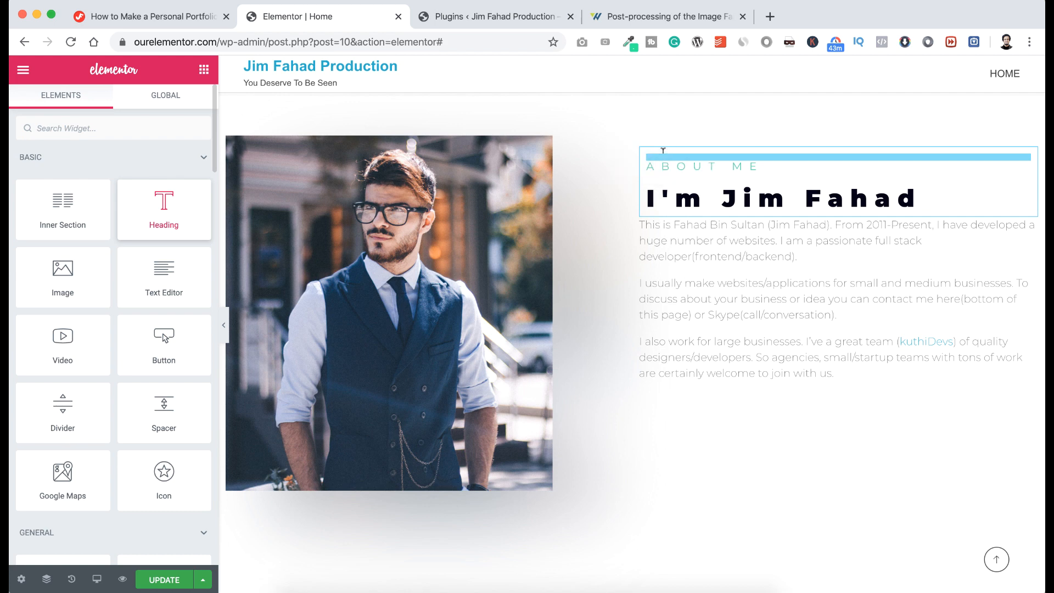
triple_click(692, 160)
type("ABOUT")
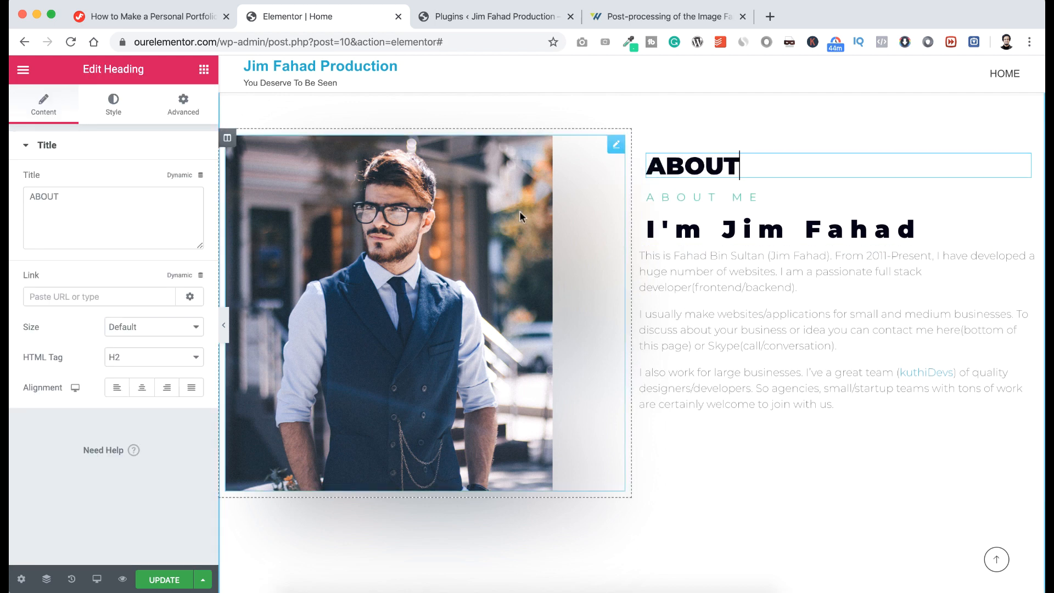
Enlarge the ABOUT heading to 148 px and fade its text color to near-transparent.
left_click(114, 104)
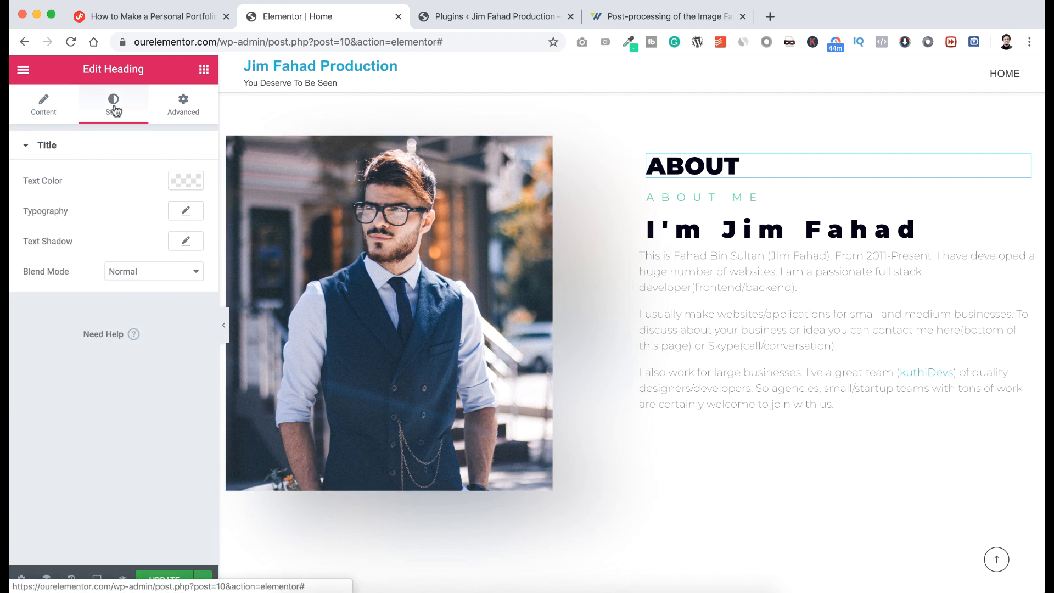
left_click(185, 211)
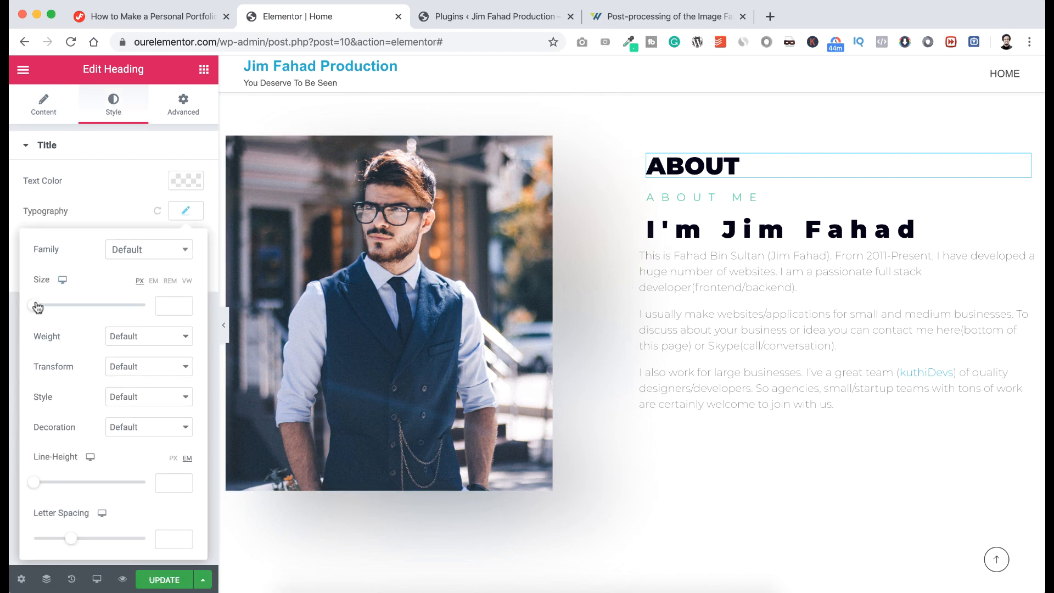
left_click_drag(33, 305, 118, 306)
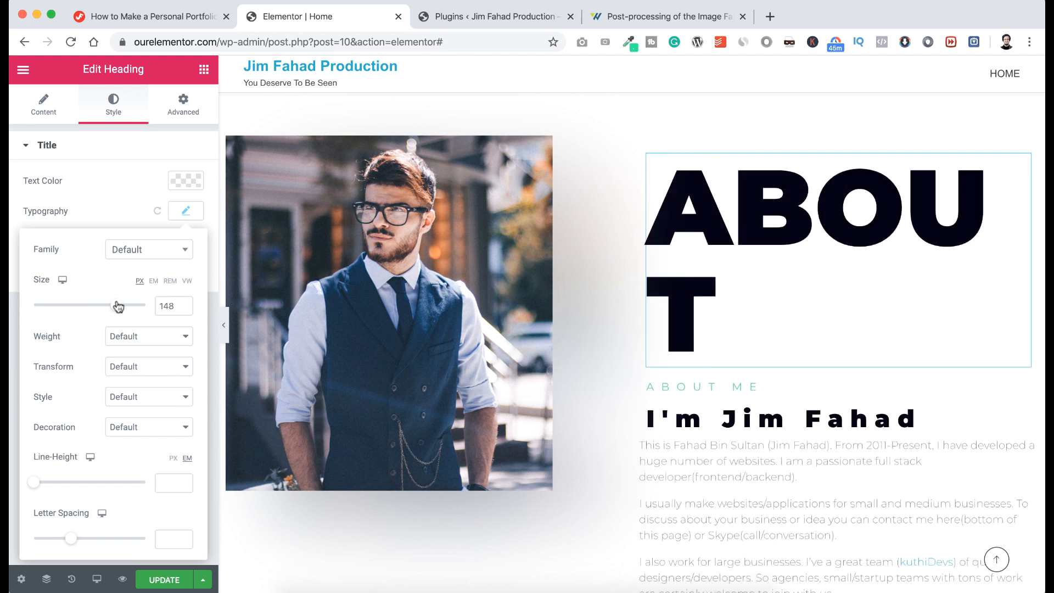
left_click(117, 198)
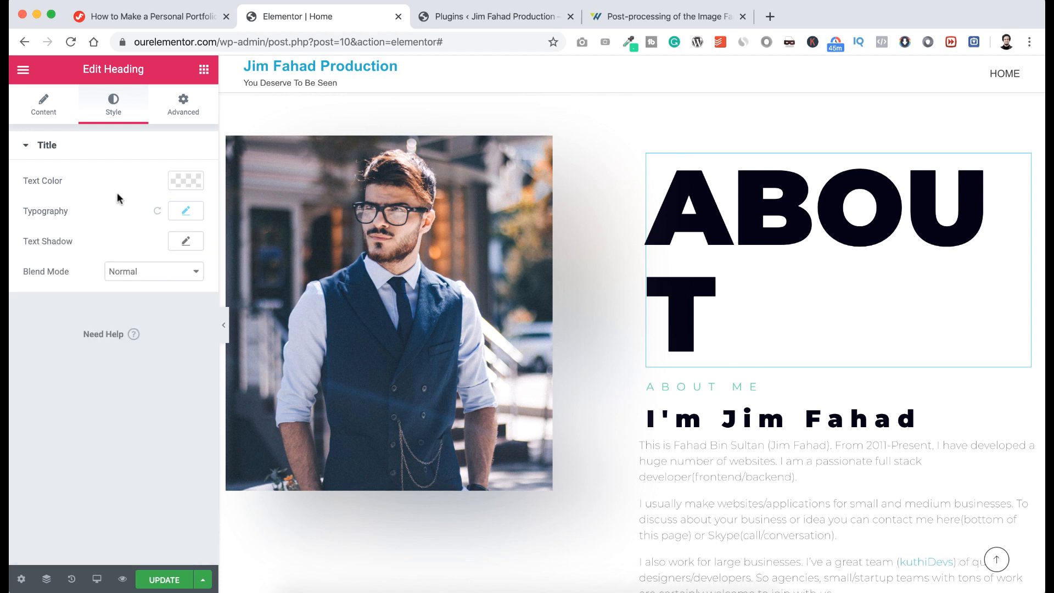
left_click(180, 183)
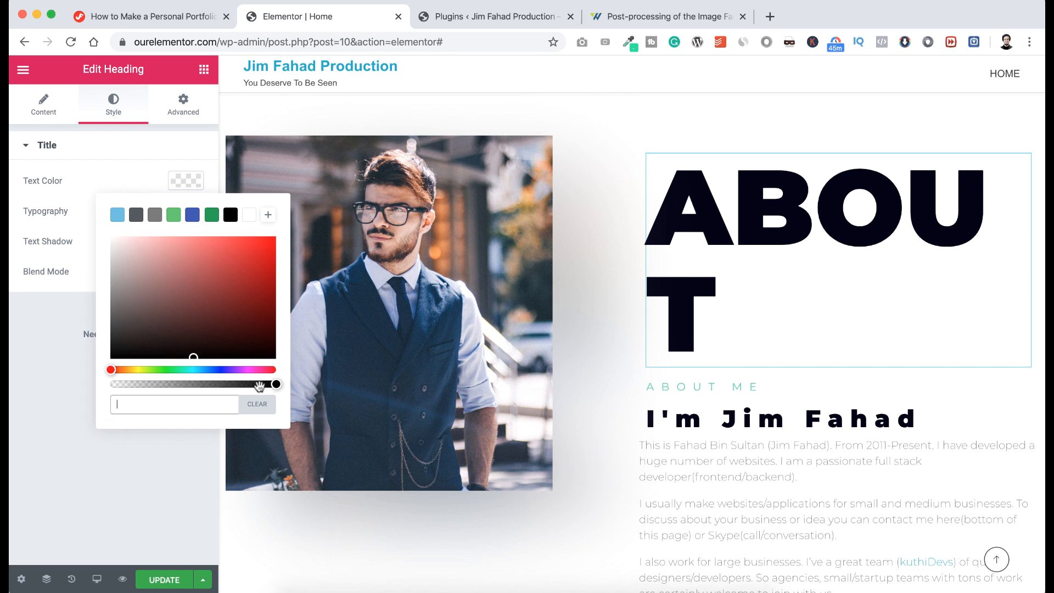
left_click_drag(275, 384, 122, 386)
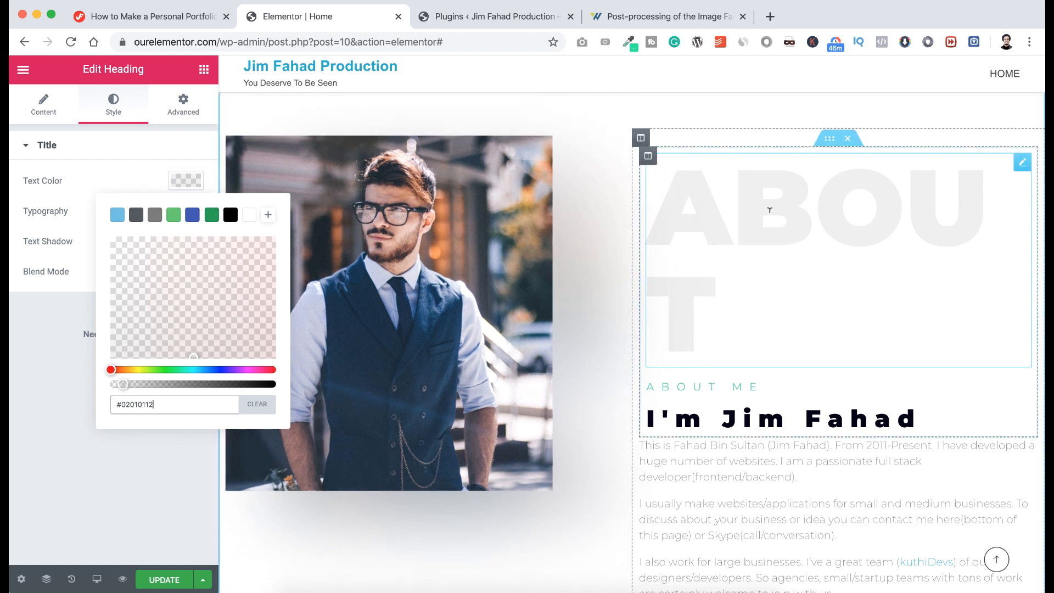
Unlink the ABOUT heading's margins and set left to -70 px and bottom to -135 px.
left_click(190, 113)
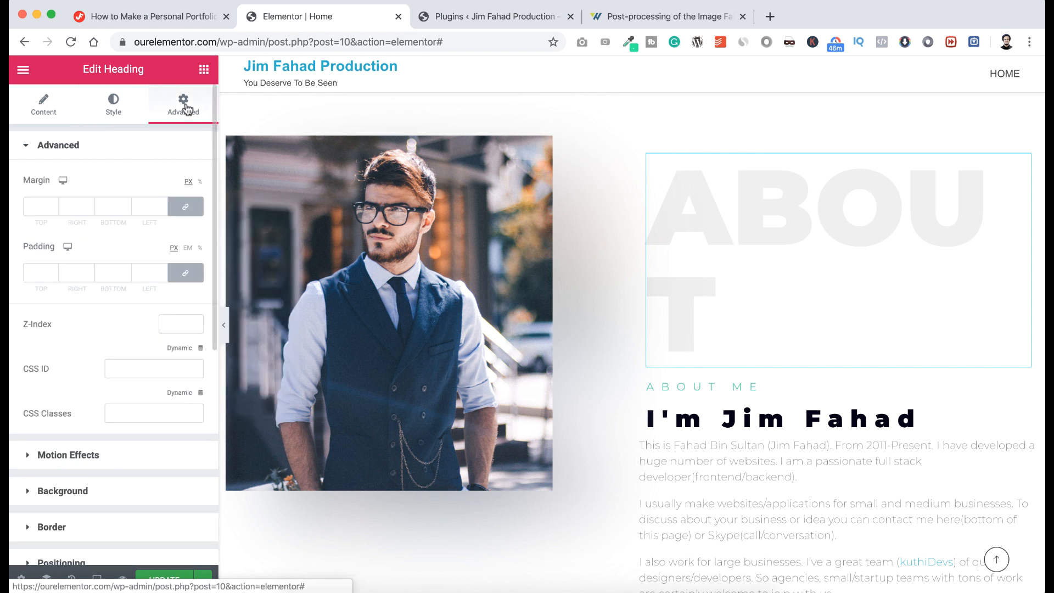
left_click(185, 209)
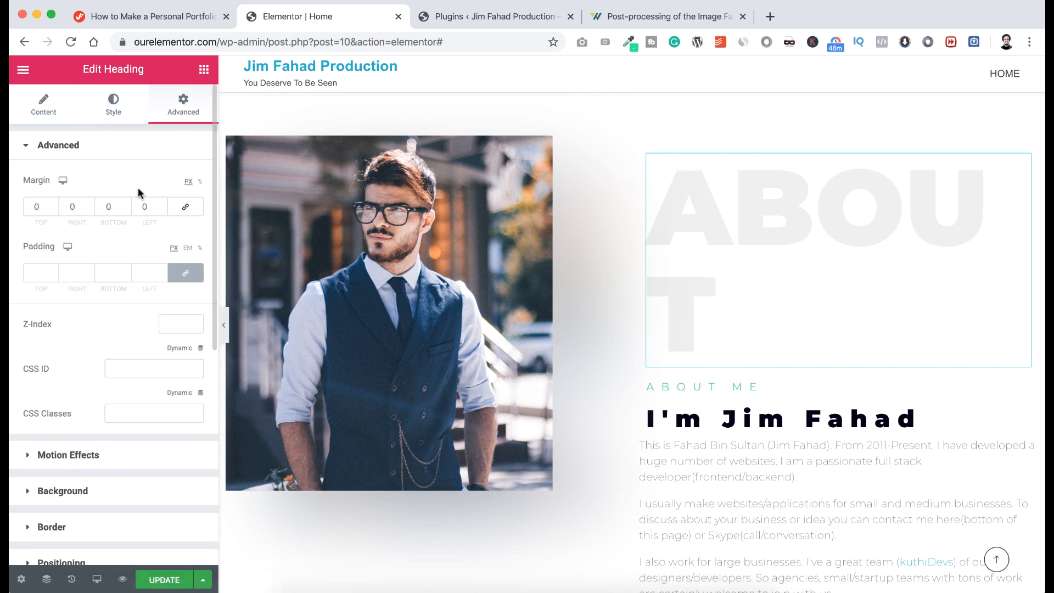
left_click(163, 208)
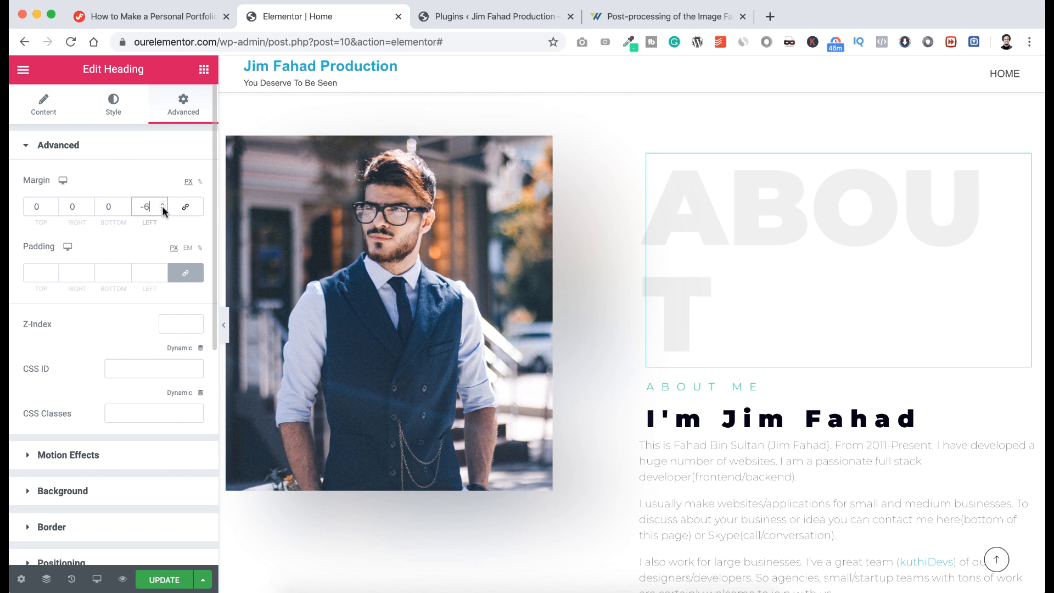
left_click(162, 207)
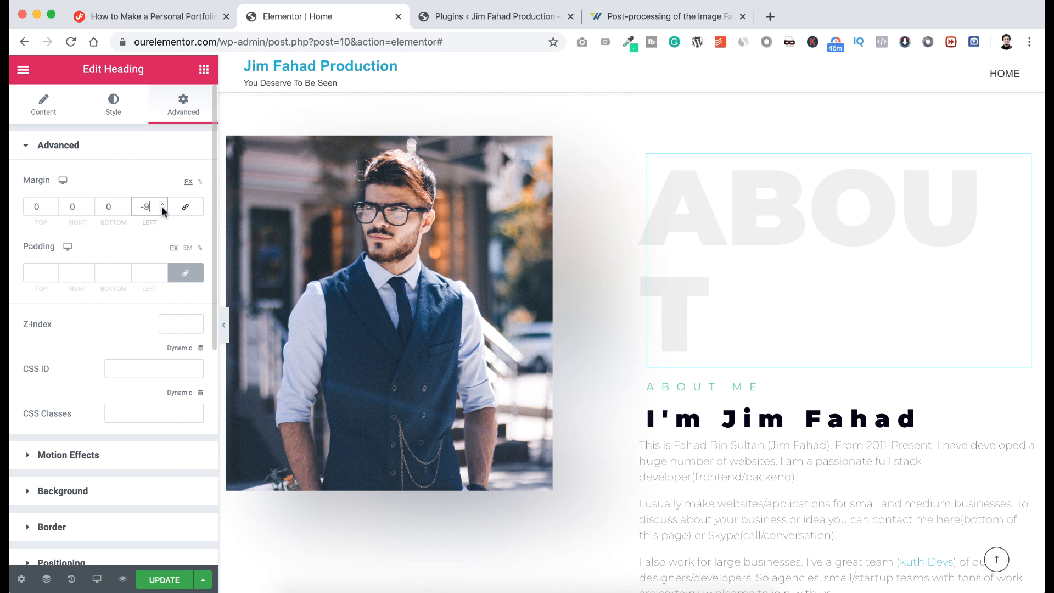
type("0")
key("BackSpace")
type("70")
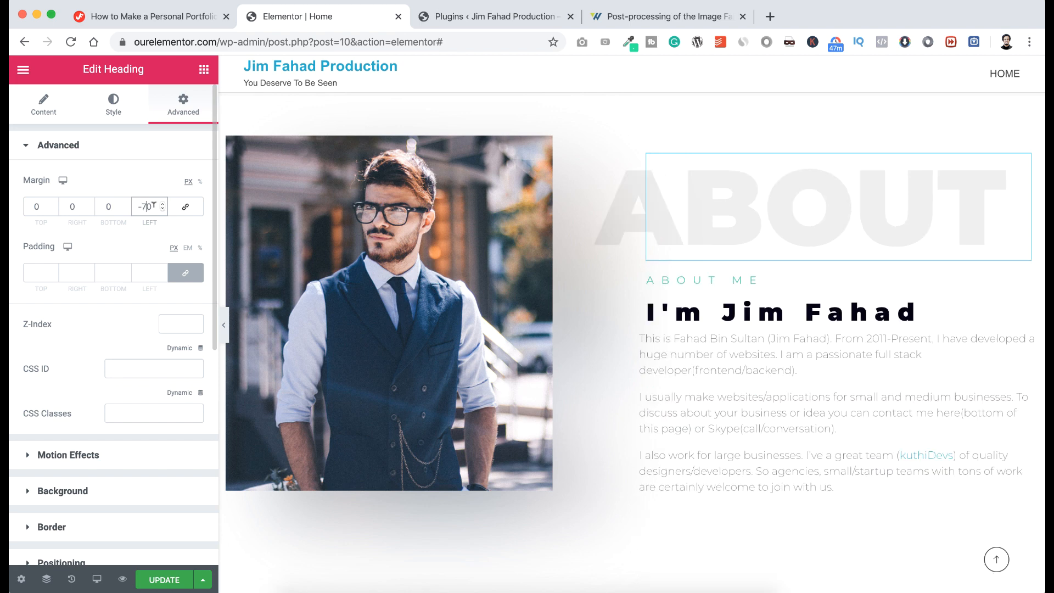
left_click(126, 210)
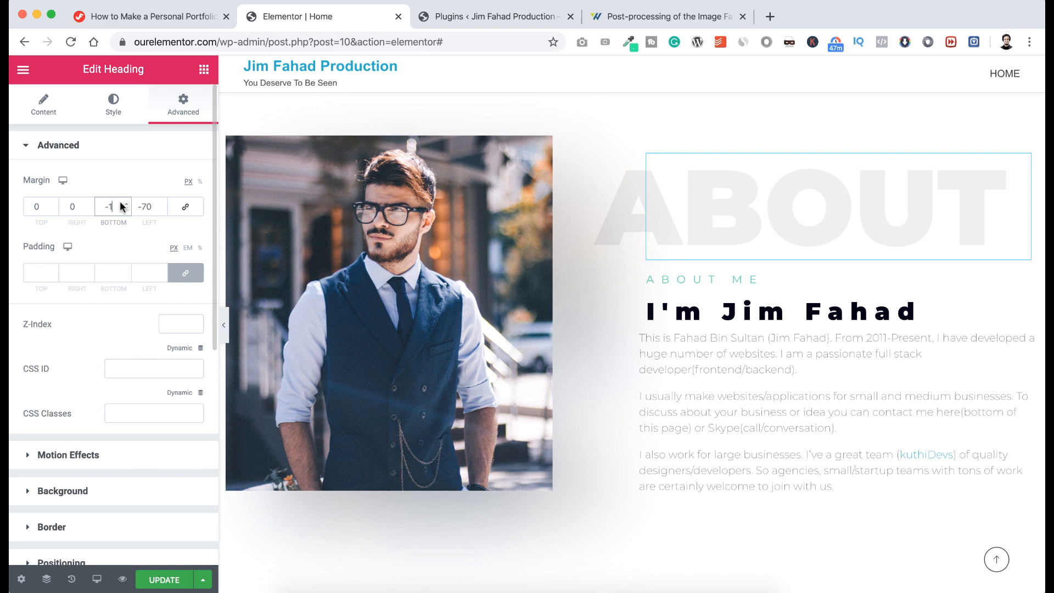
type("35")
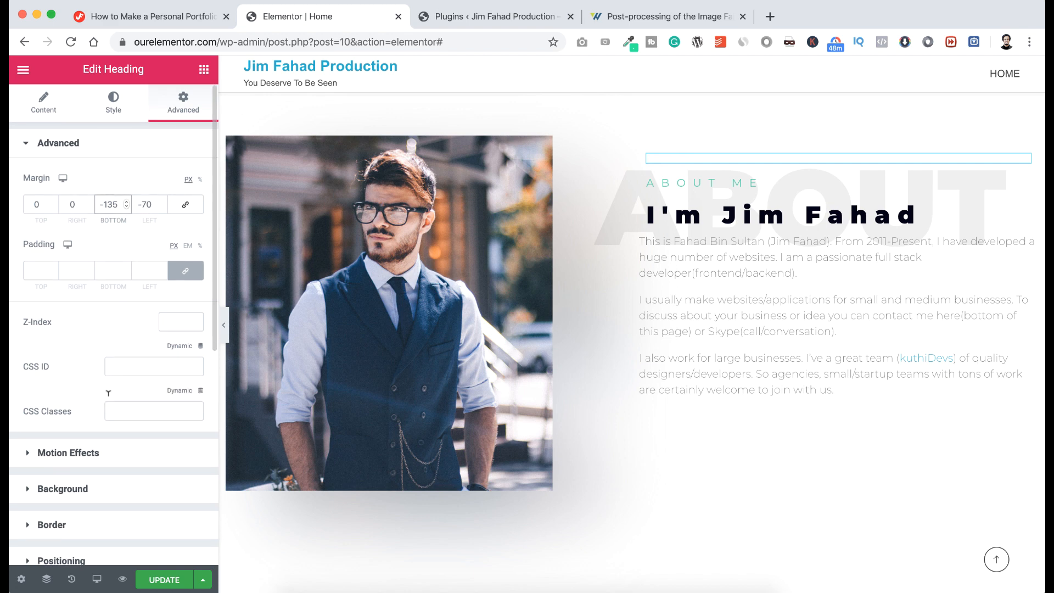
scroll(94, 422, "down", 1)
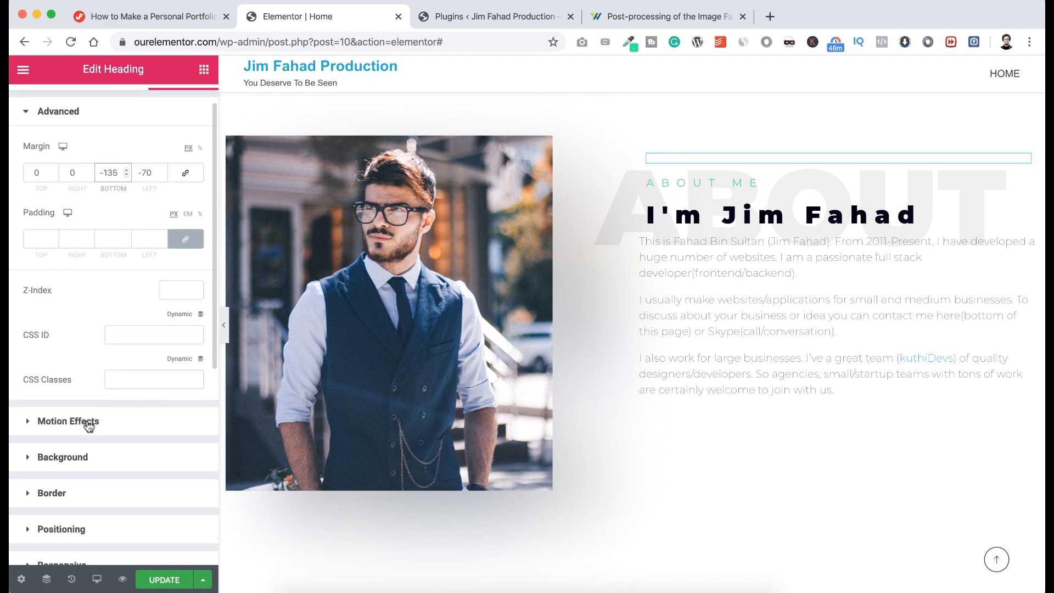
Give the heading a Fade In Right entrance animation.
left_click(90, 422)
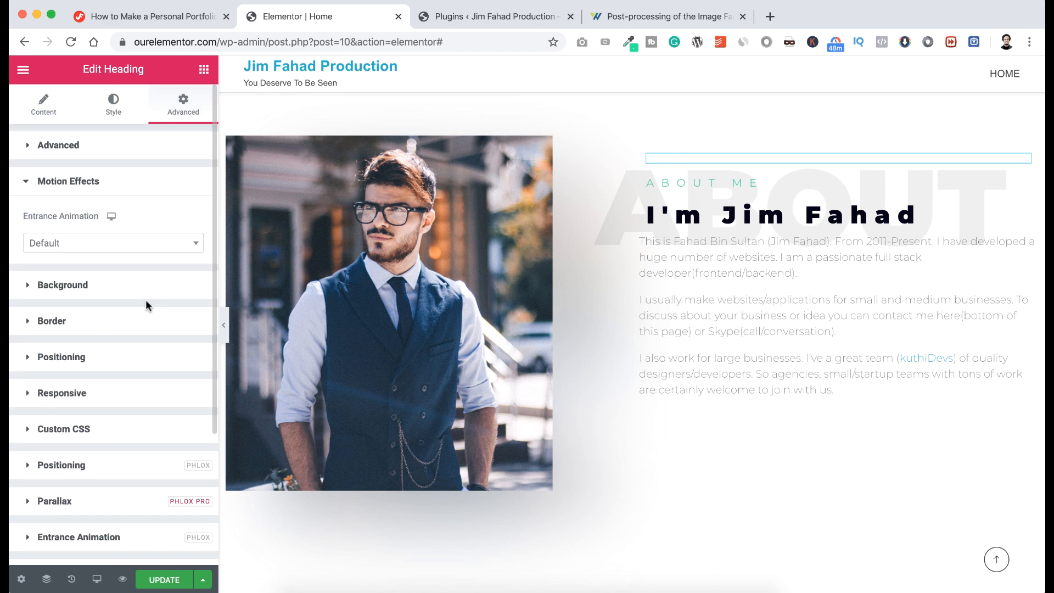
left_click(126, 247)
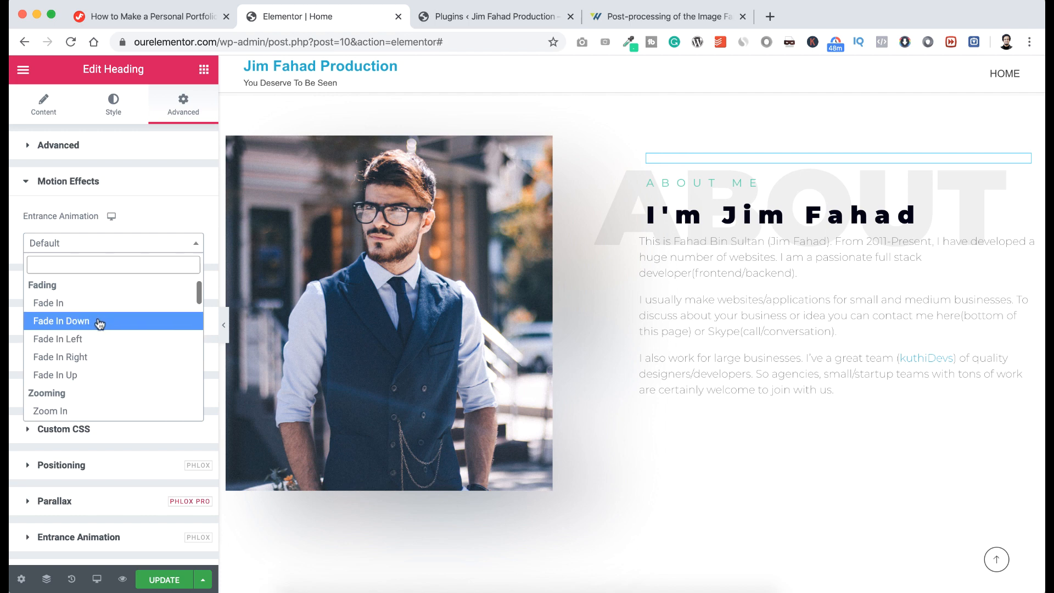
left_click(101, 323)
left_click(91, 245)
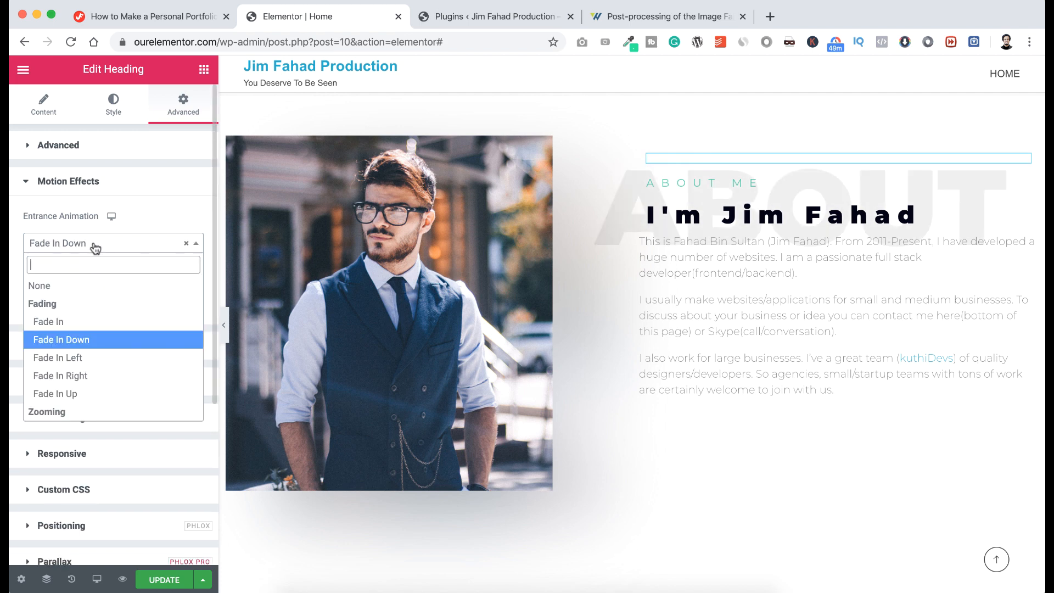
left_click(84, 376)
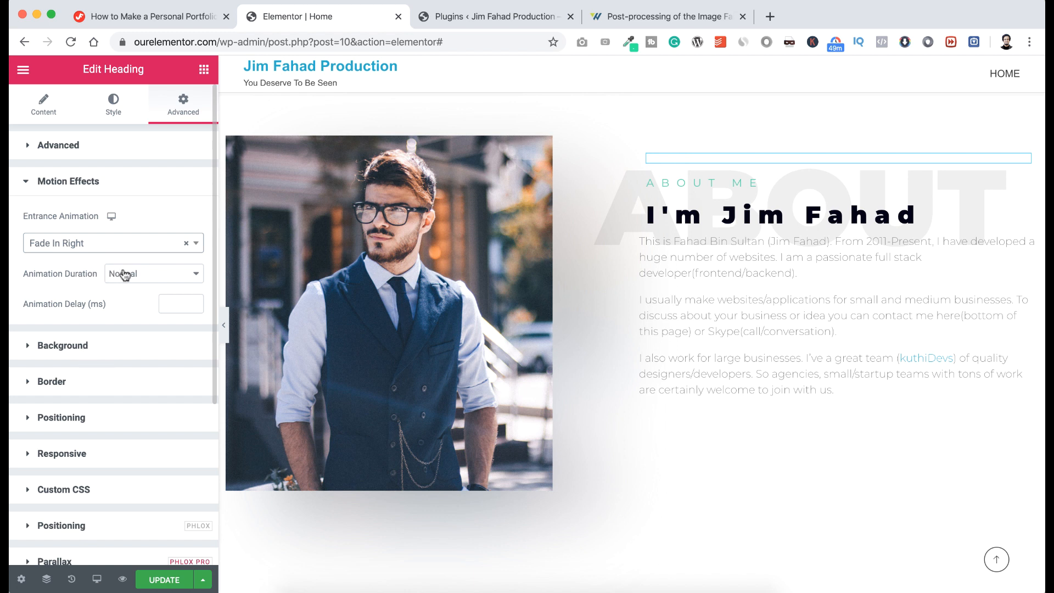
Set the animation duration to Normal with a 600 ms delay, then update the page.
left_click(125, 275)
left_click(125, 262)
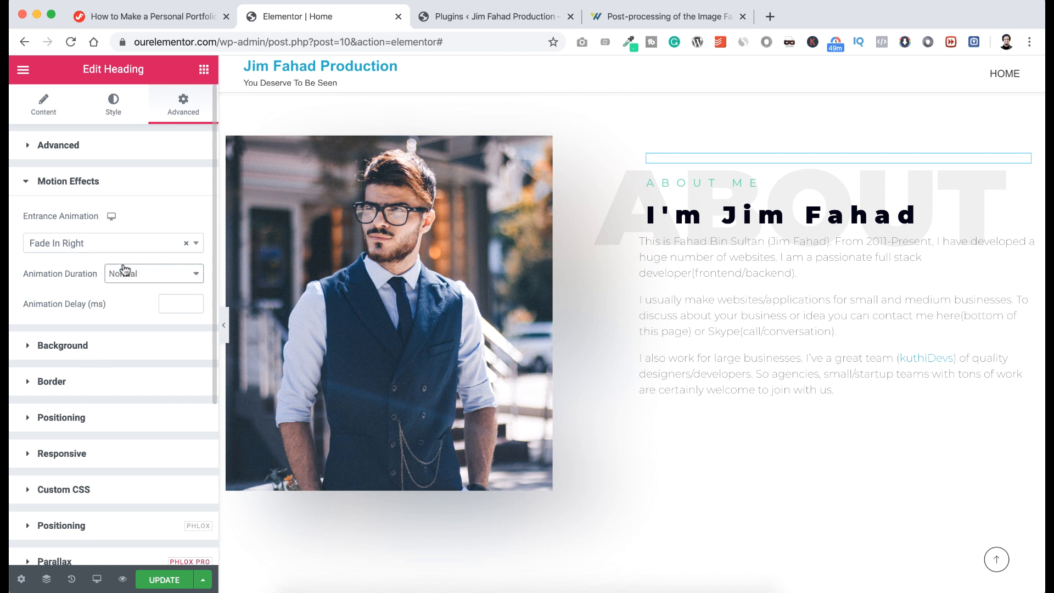
left_click(124, 274)
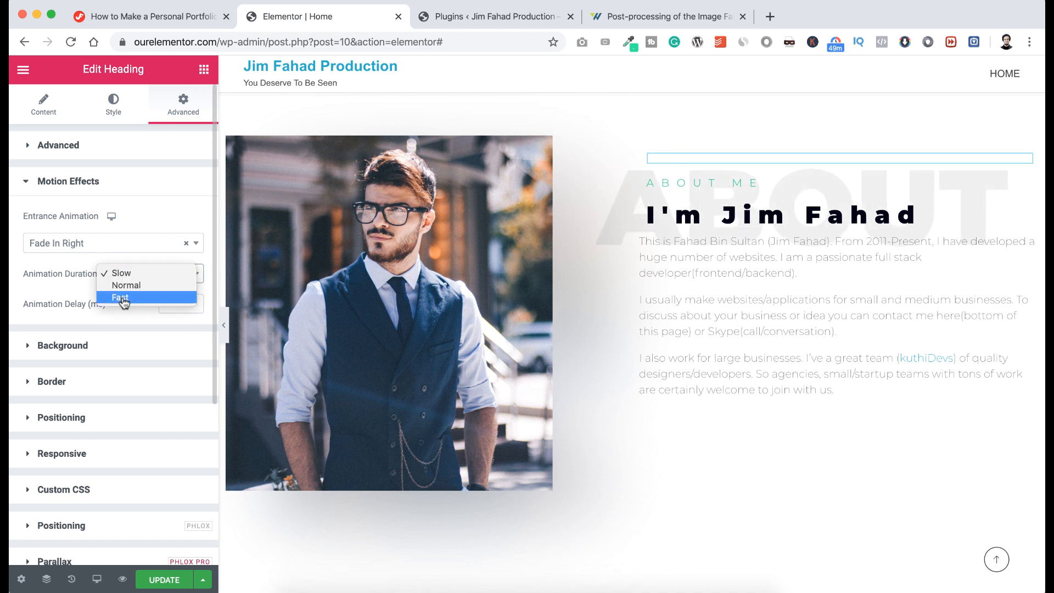
left_click(124, 297)
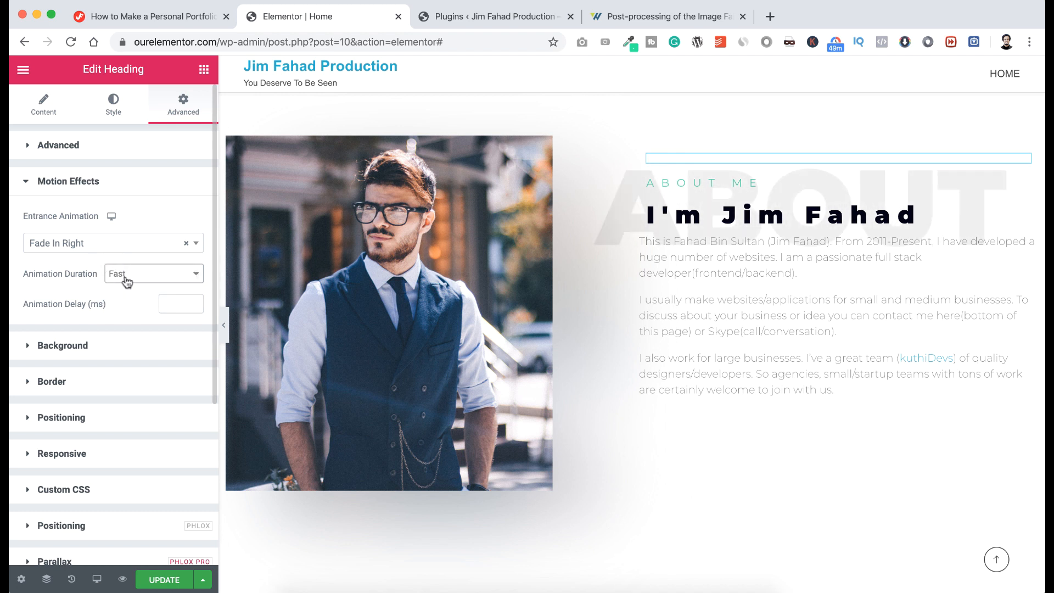
left_click(126, 278)
left_click(125, 264)
left_click(165, 302)
type("600")
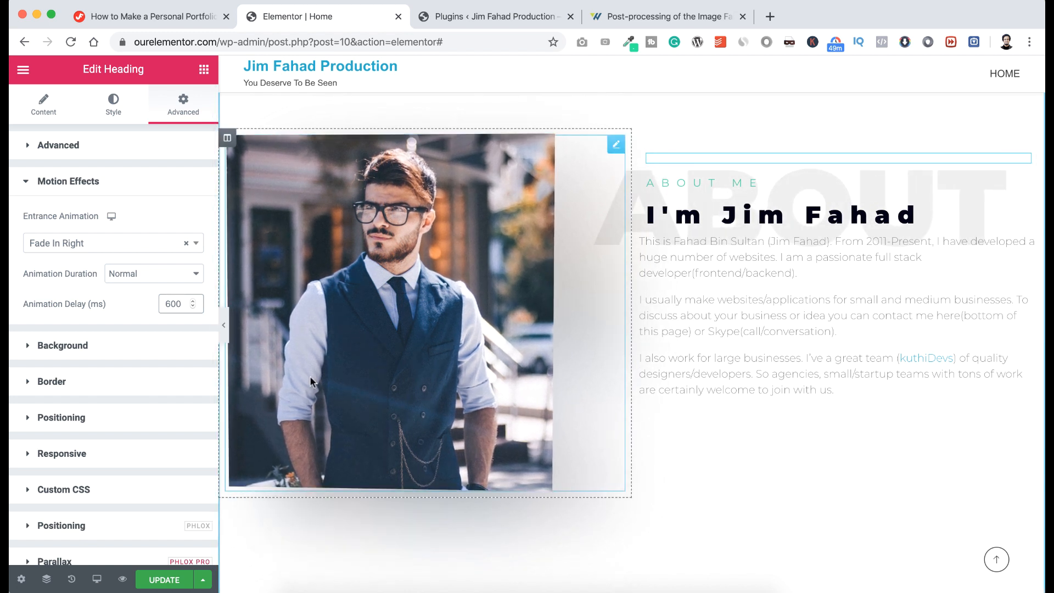
left_click(158, 579)
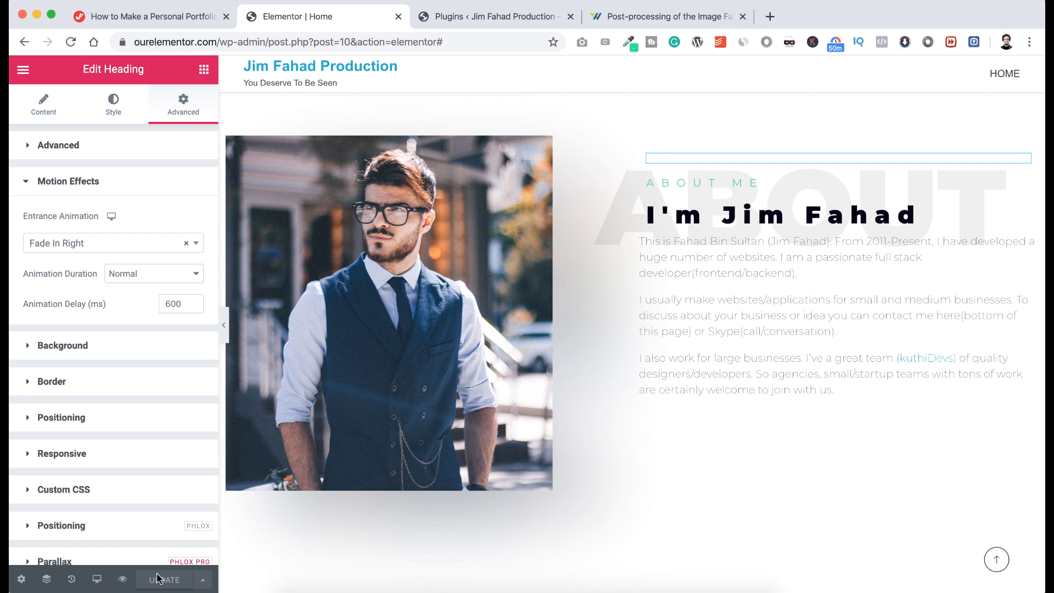
Add a single-column section below the About block and stretch it to full width.
scroll(604, 413, "down", 4)
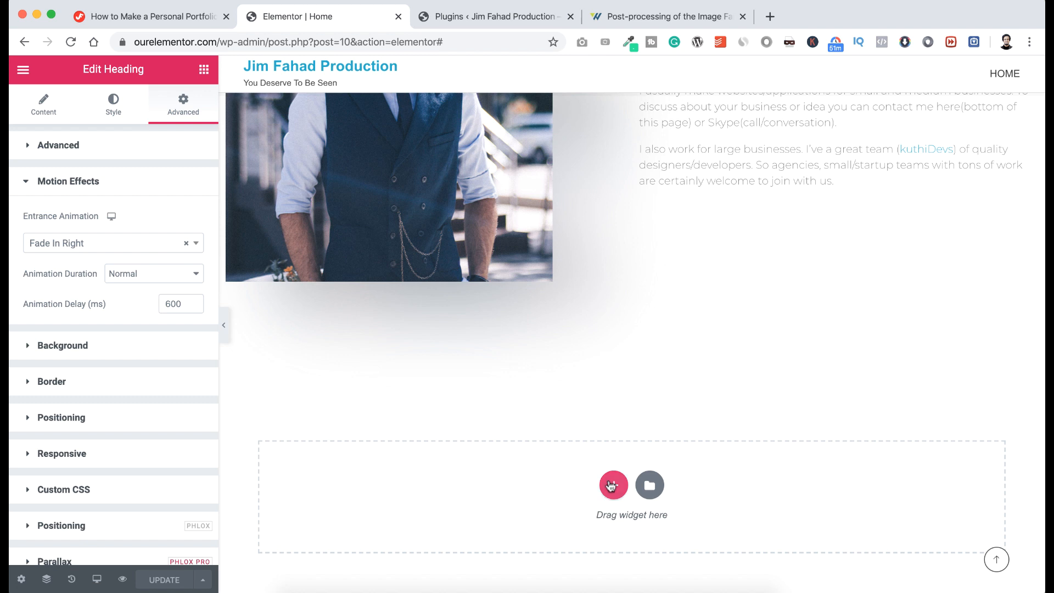
left_click(613, 484)
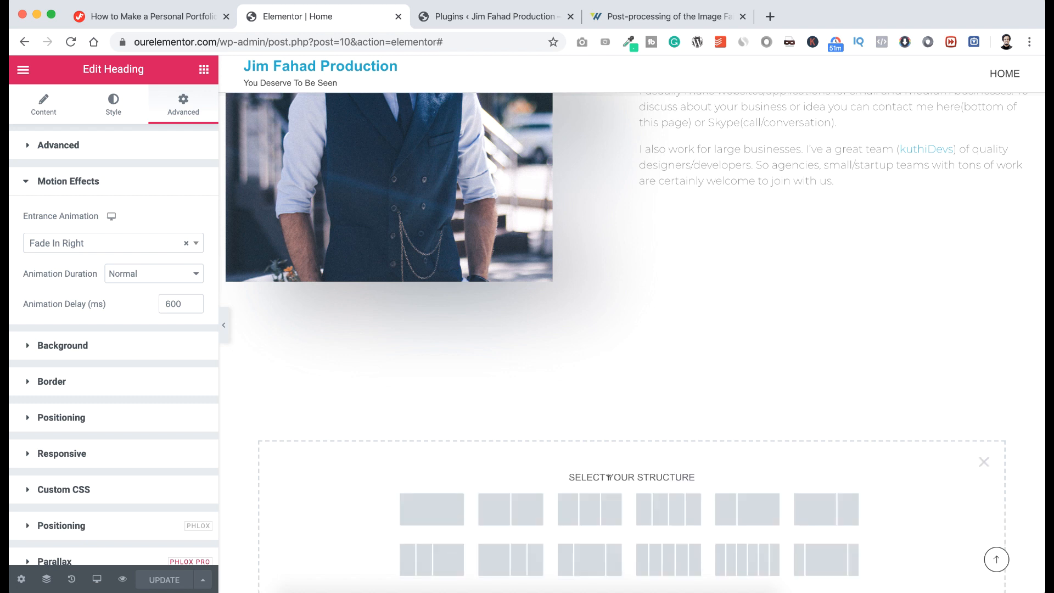
scroll(607, 475, "down", 1)
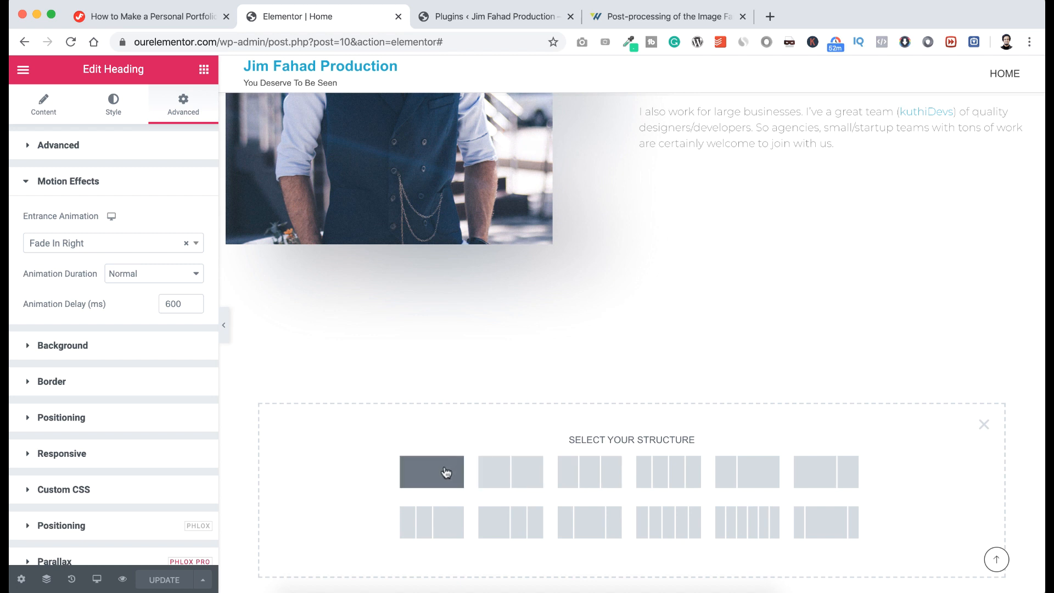
left_click(446, 472)
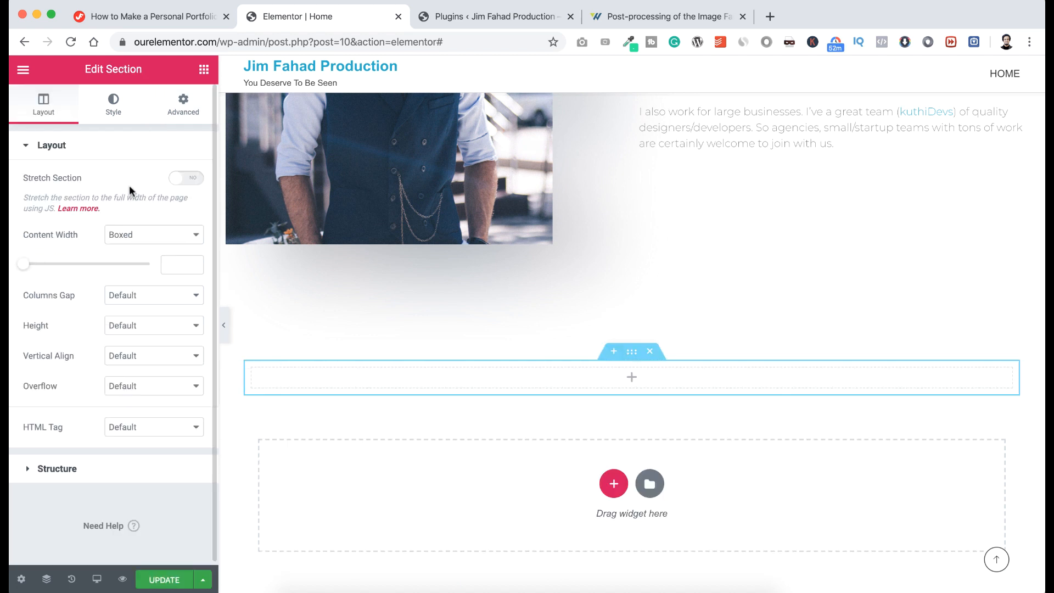
left_click(189, 183)
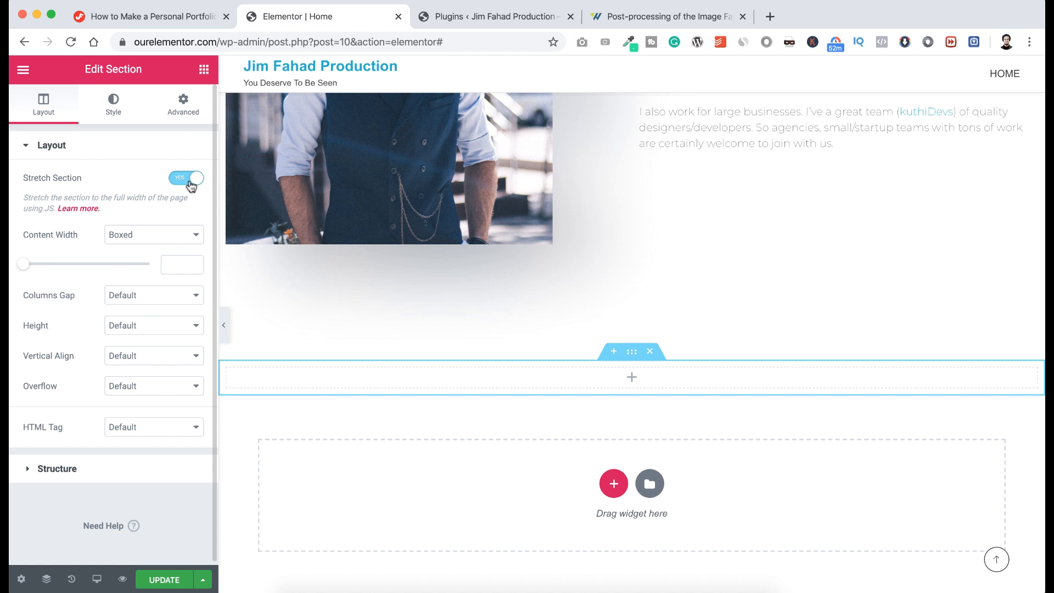
Unlink the section's padding and set the top padding to 50 px.
left_click(183, 113)
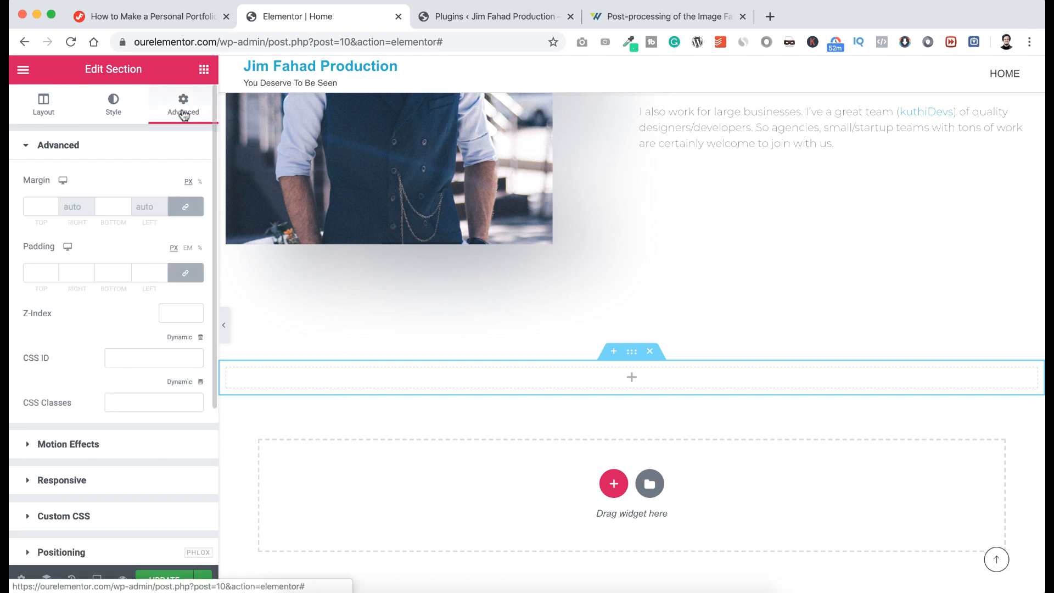
left_click(187, 273)
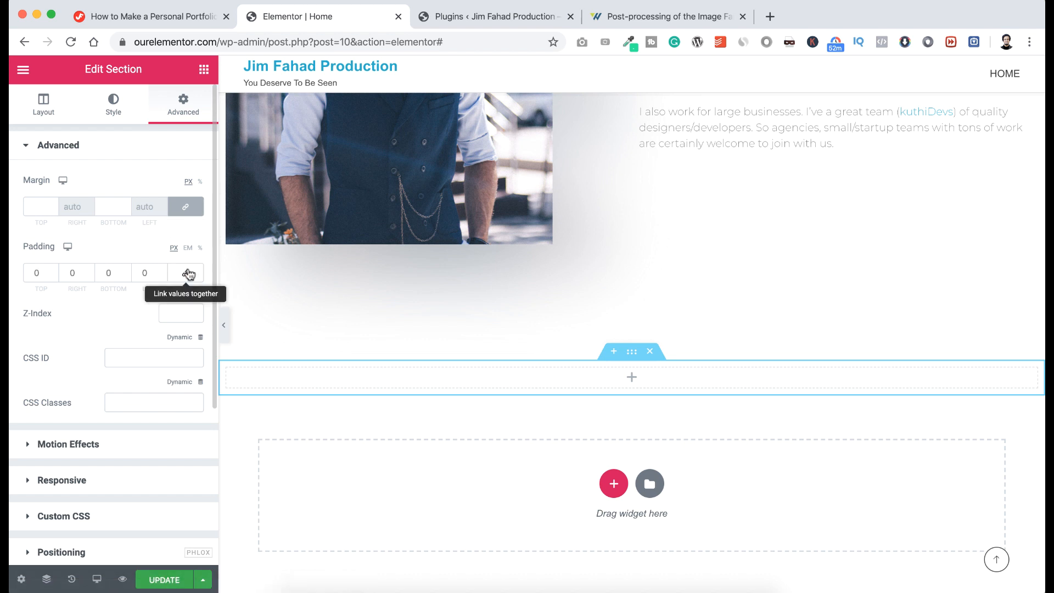
left_click(34, 272)
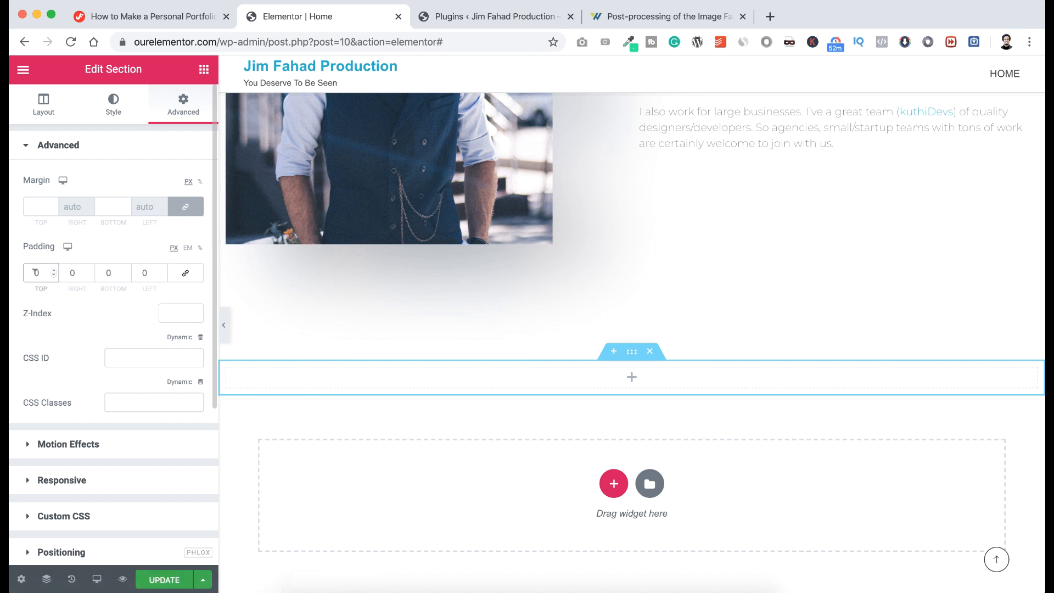
type("5")
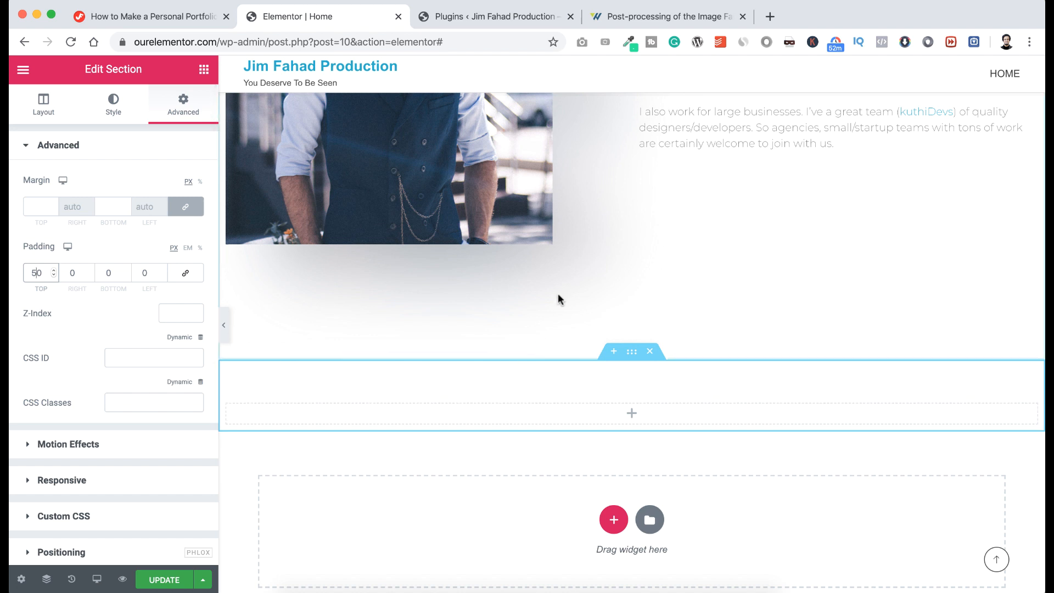
scroll(559, 300, "up", 5)
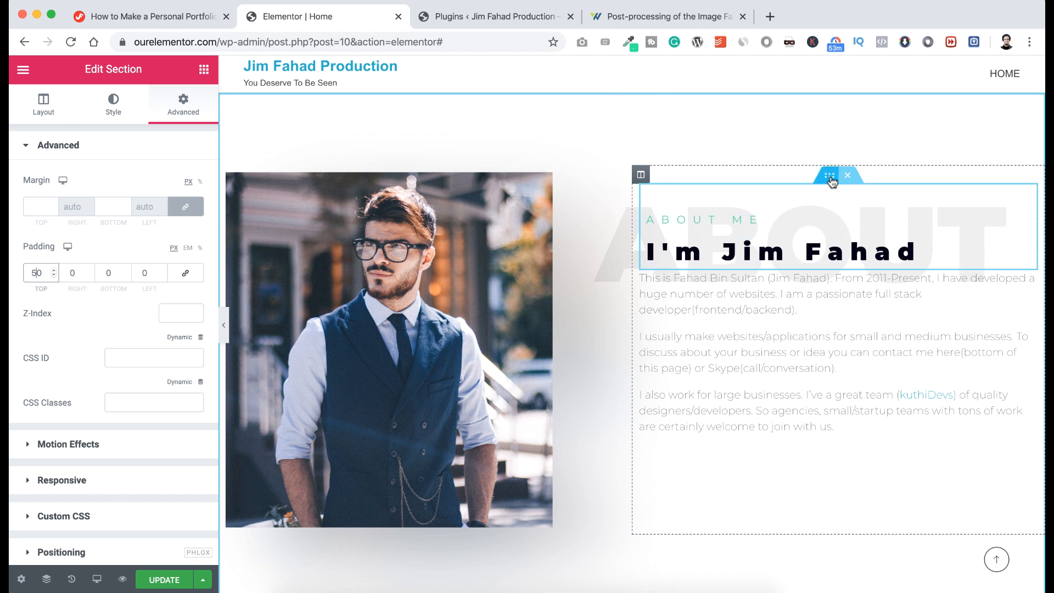
right_click(830, 178)
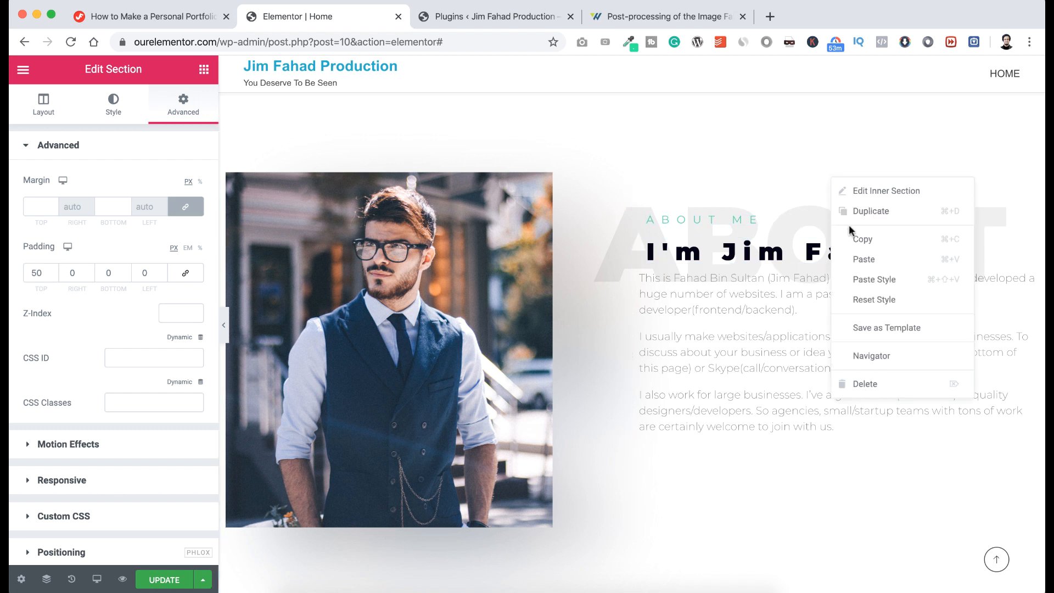
left_click(852, 239)
scroll(715, 384, "down", 1)
scroll(716, 384, "down", 5)
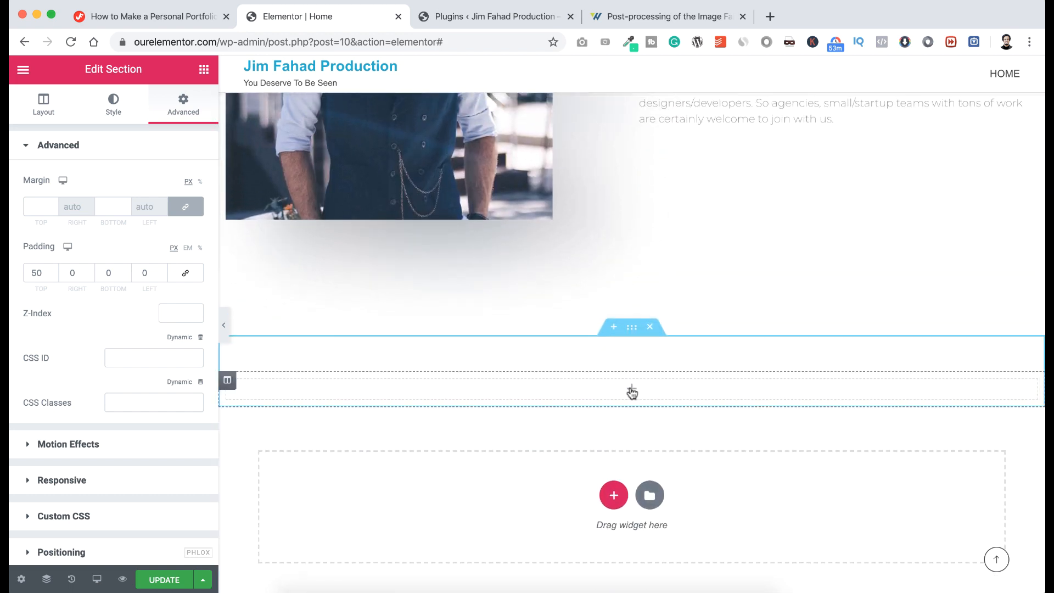
right_click(631, 391)
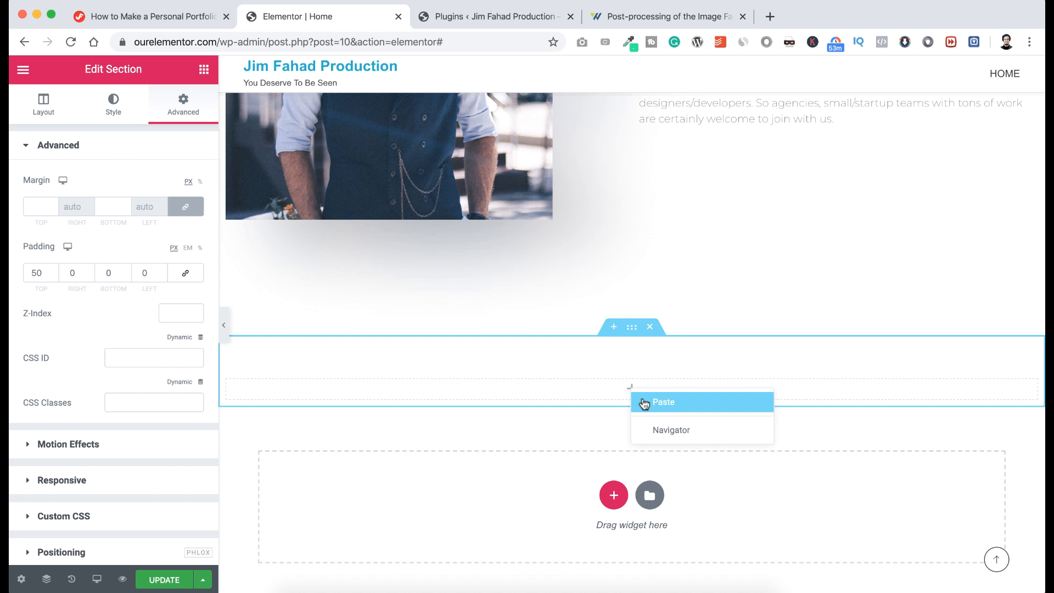
left_click(662, 402)
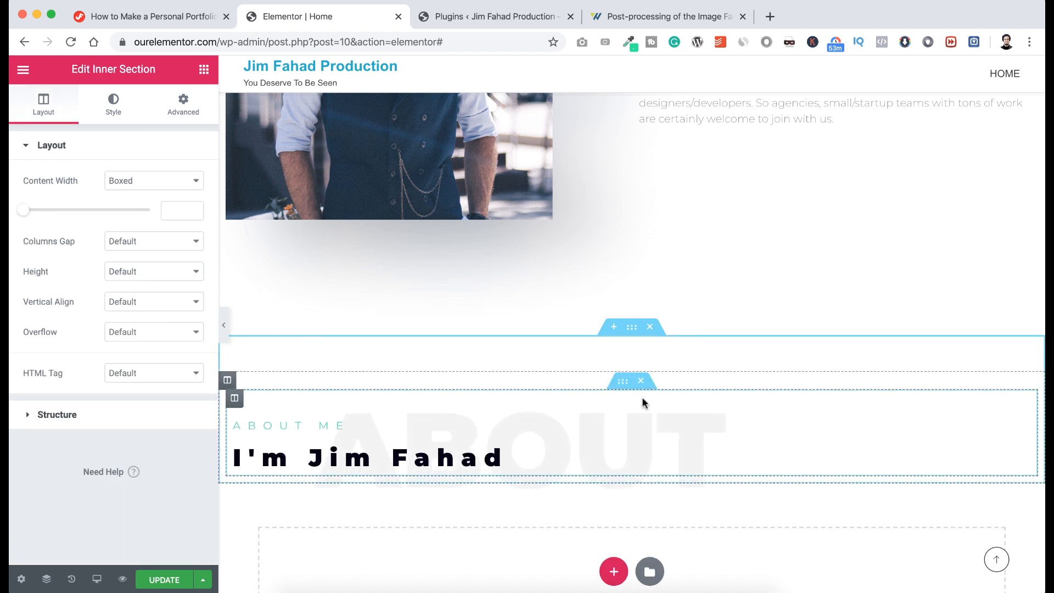
scroll(438, 372, "up", 1)
scroll(438, 365, "down", 3)
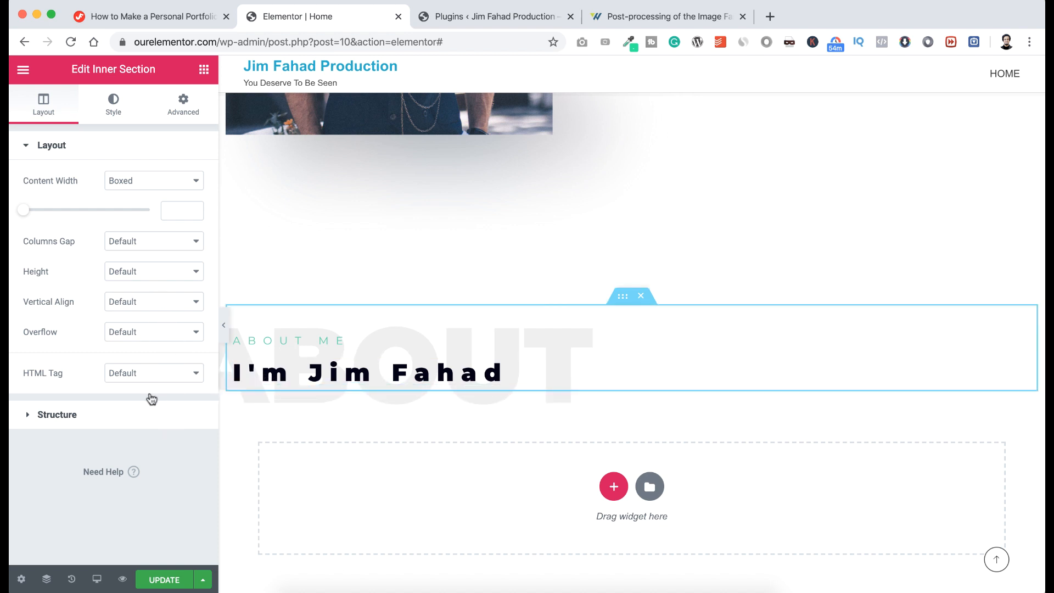
left_click(224, 326)
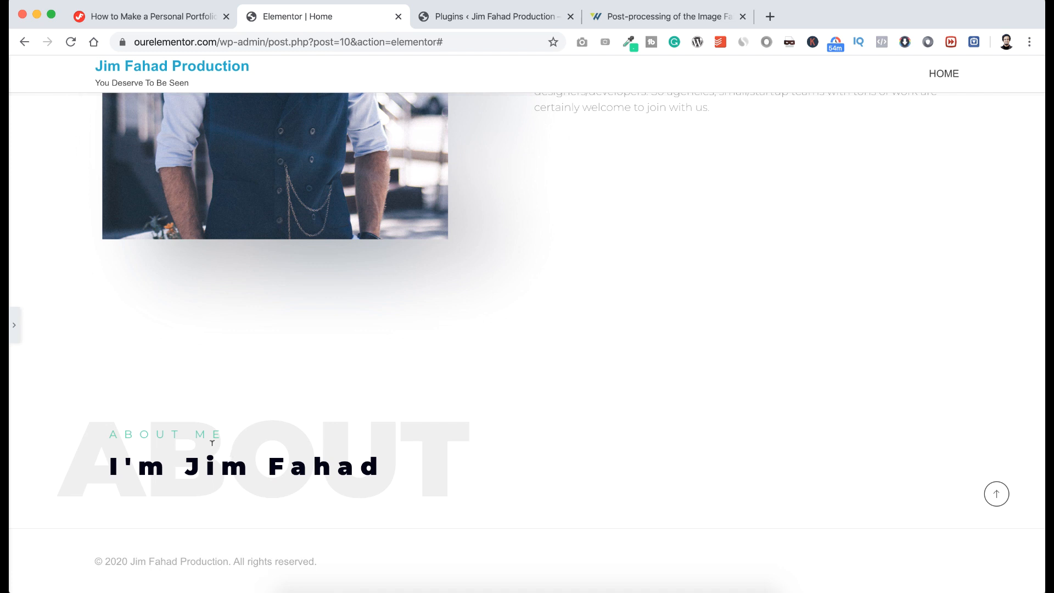
left_click(14, 329)
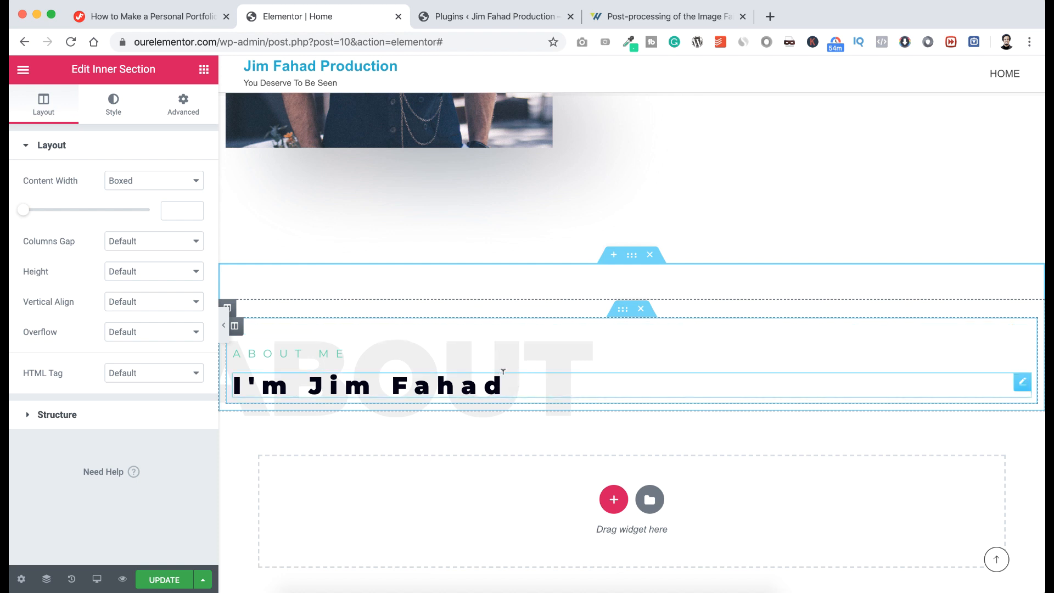
Add a 50 px spacer beneath the copied heading, then drag an inner section below it.
left_click(204, 71)
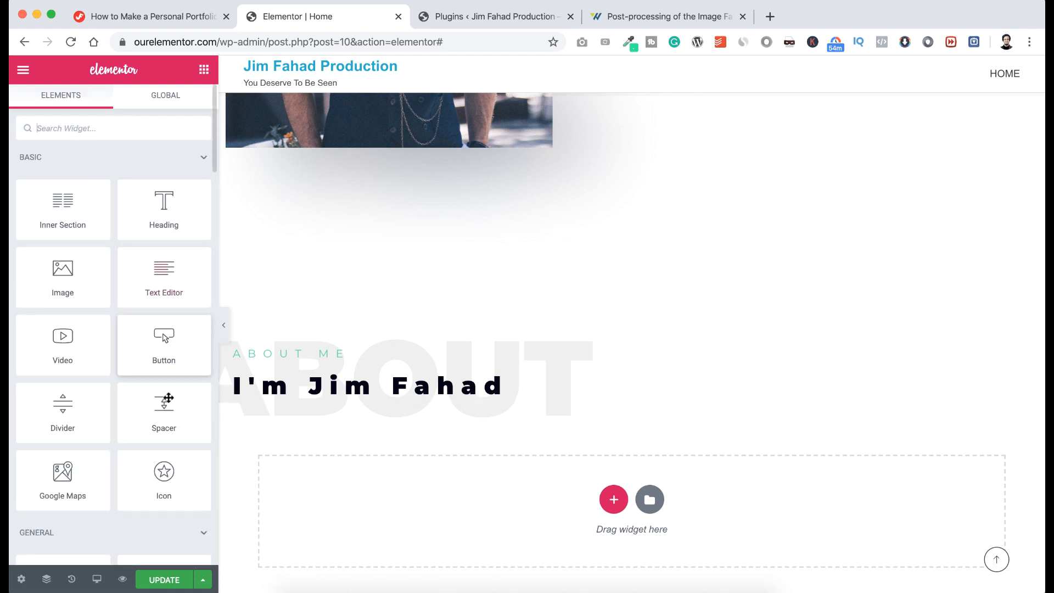
left_click_drag(164, 412, 421, 396)
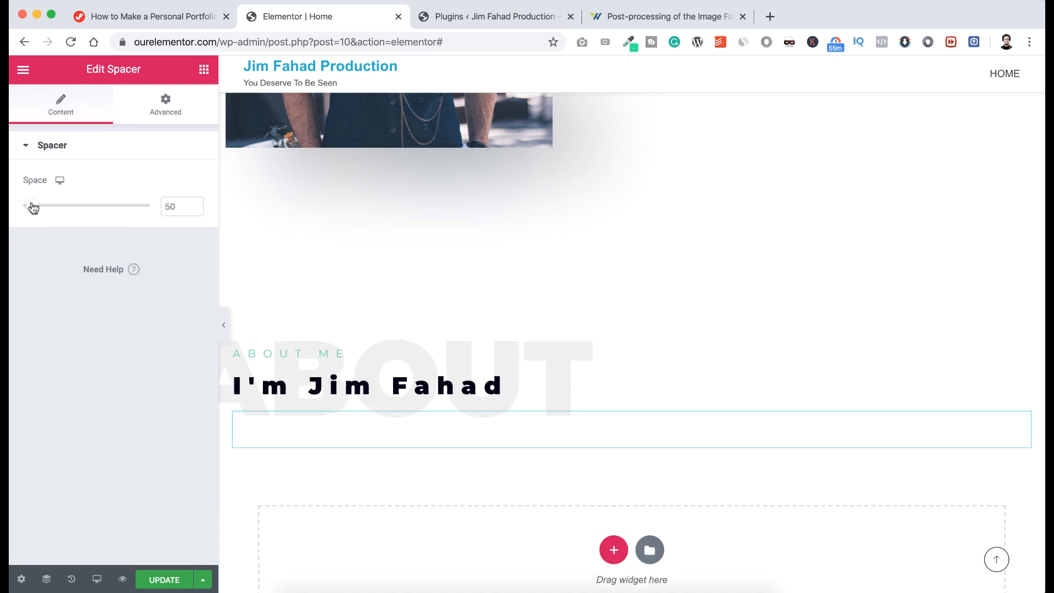
mouse_move(33, 207)
left_mouse_down()
mouse_move(87, 208)
mouse_move(48, 207)
left_mouse_up()
left_click_drag(177, 206, 149, 208)
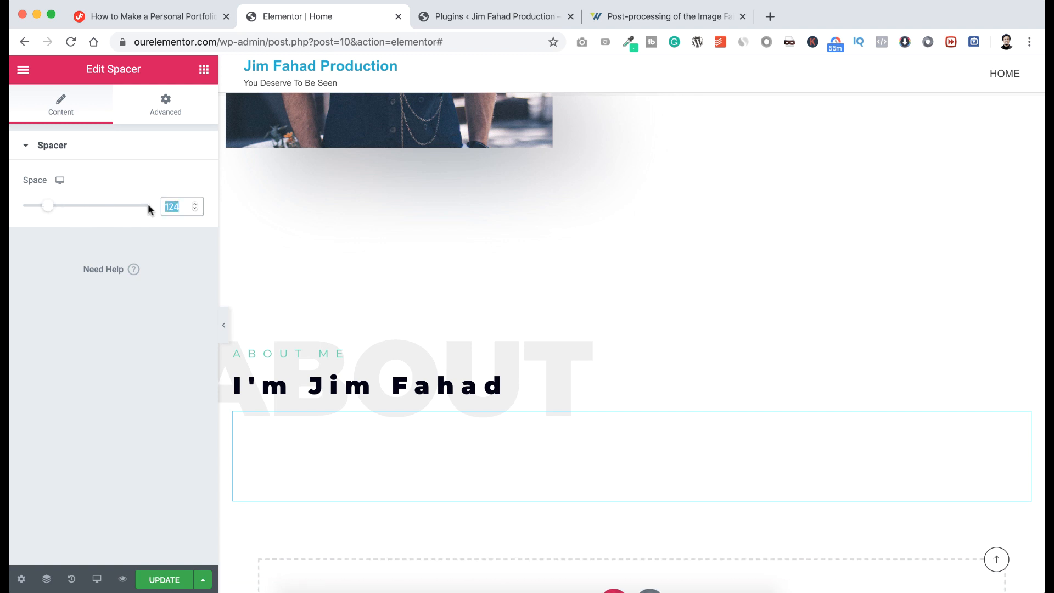
type("50")
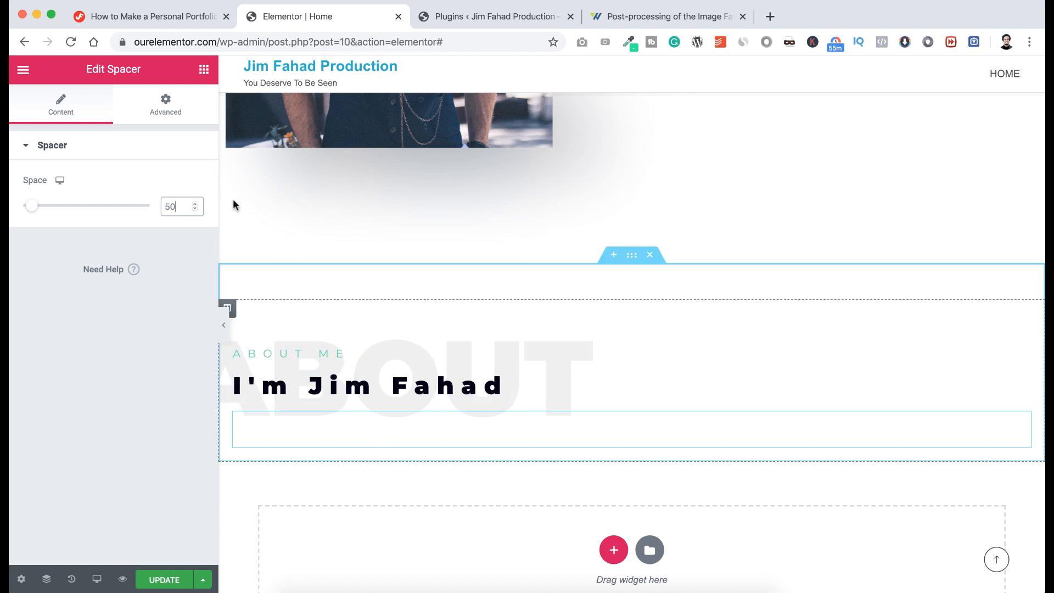
left_click(204, 69)
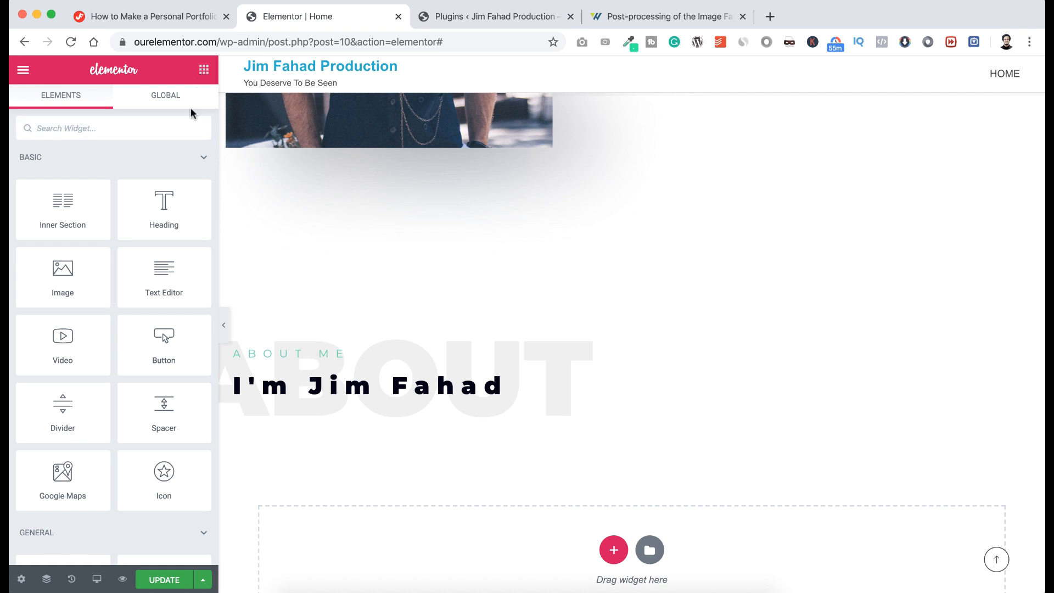
left_click_drag(57, 205, 494, 458)
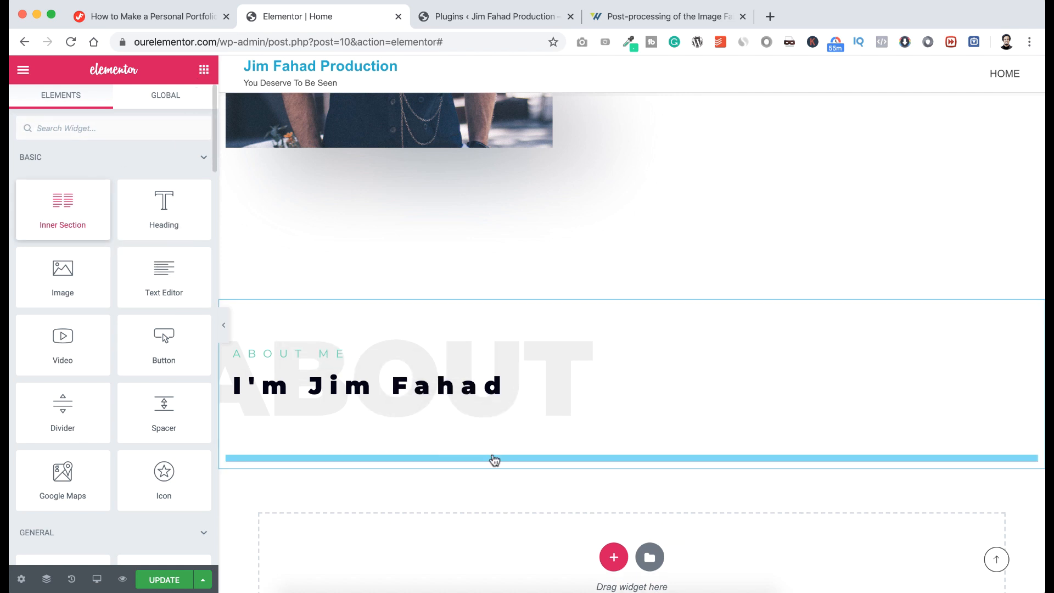
Open the widget list from the empty column and search for 'icon b'.
scroll(494, 459, "down", 1)
scroll(494, 459, "down", 1)
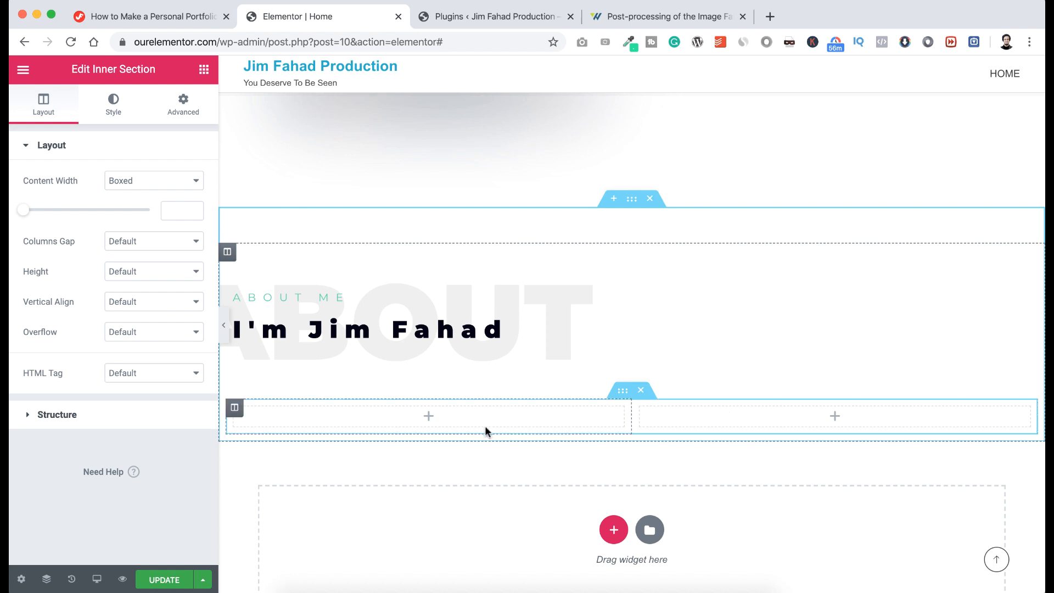
left_click(429, 418)
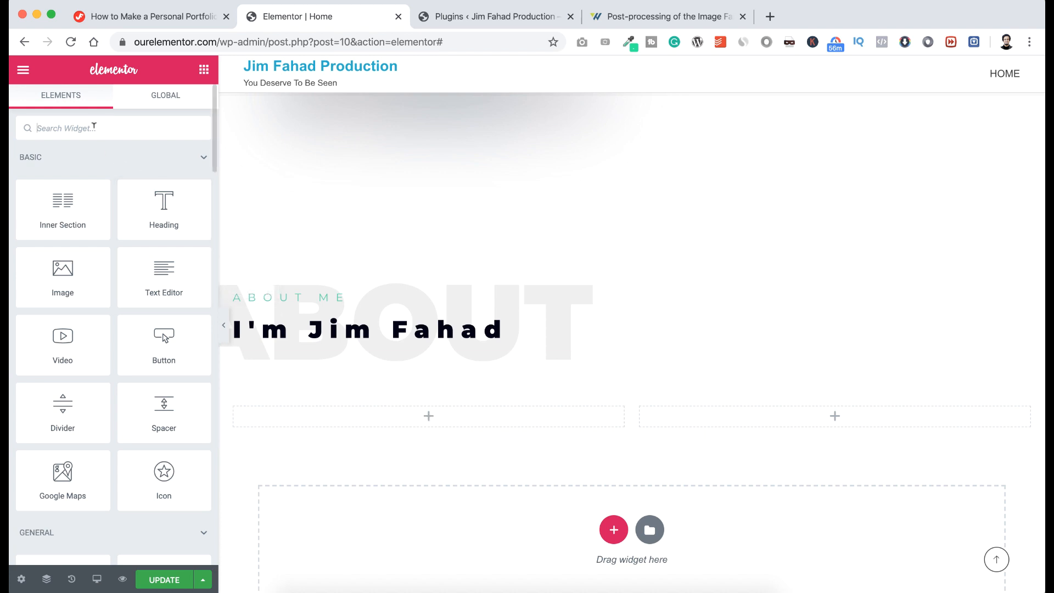
type("icon box")
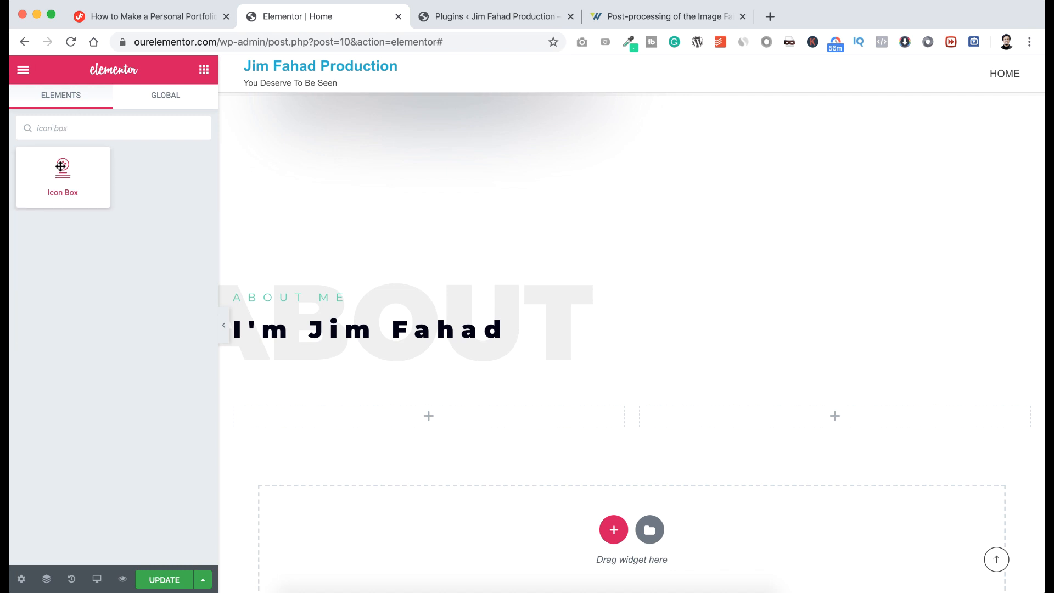
Place an Icon Box in the left column titled 'PhotoGraphy' as an H4.
left_click_drag(61, 167, 405, 424)
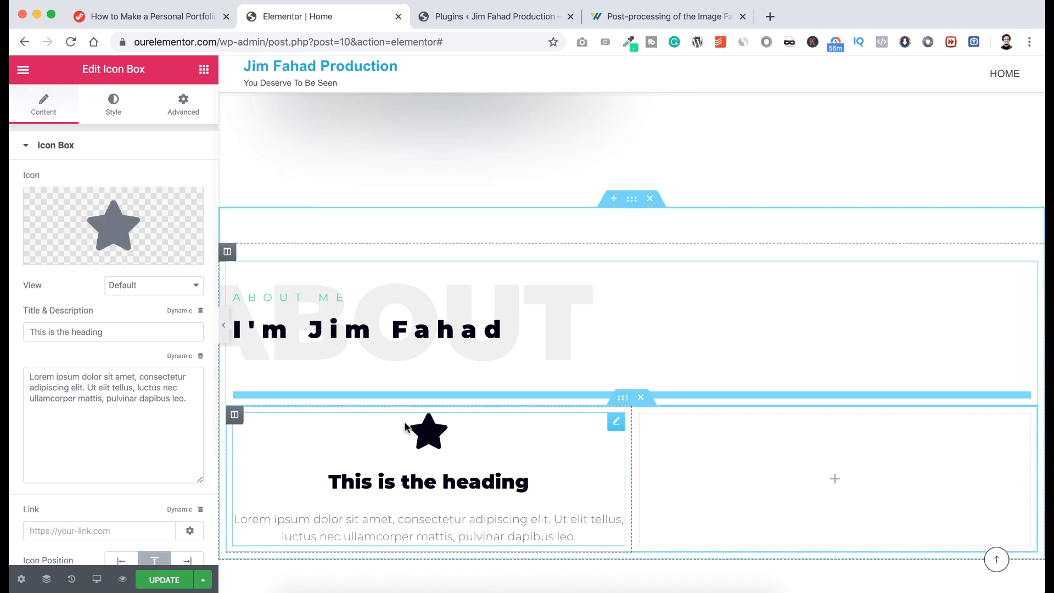
mouse_move(195, 267)
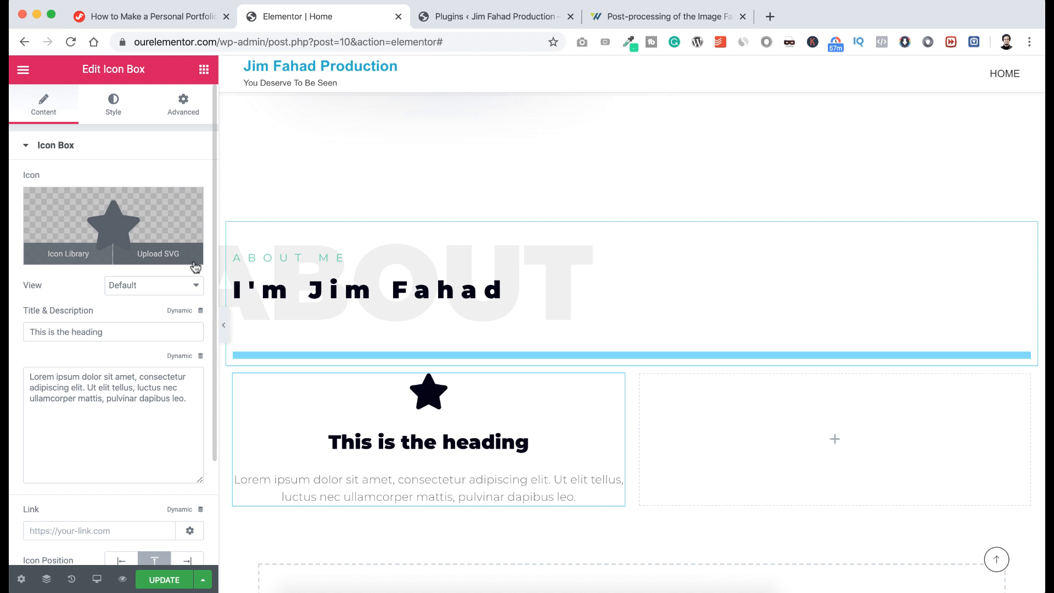
triple_click(357, 436)
type("PhotoGraphy")
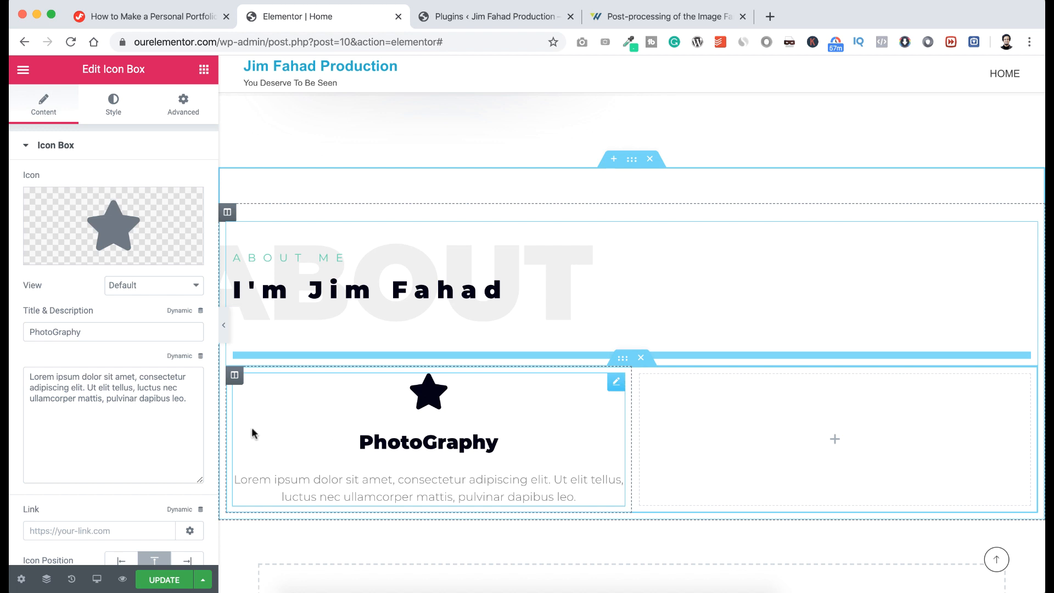
scroll(158, 447, "down", 4)
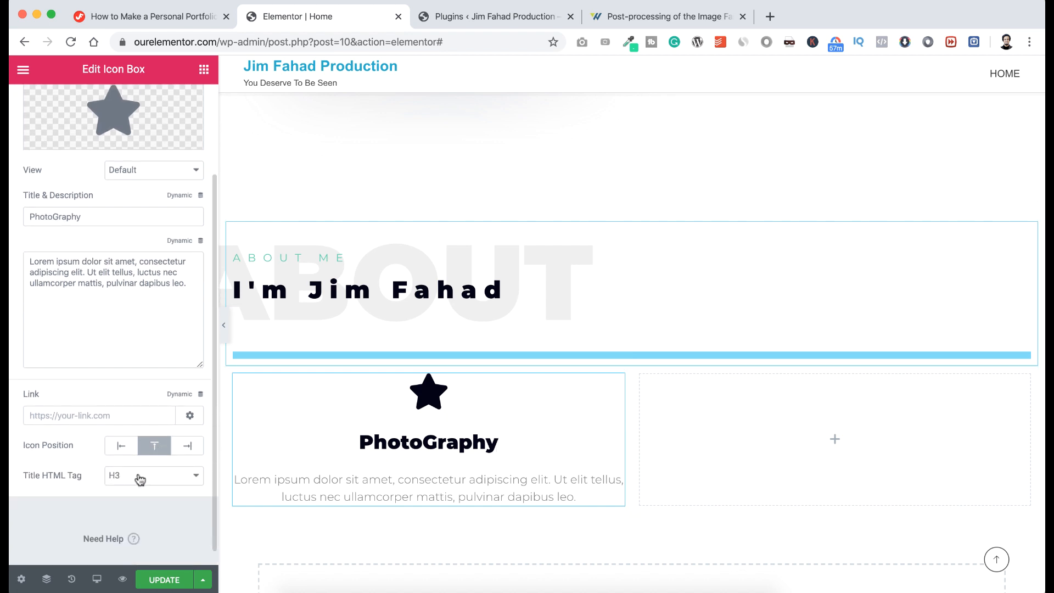
left_click(140, 479)
left_click(136, 487)
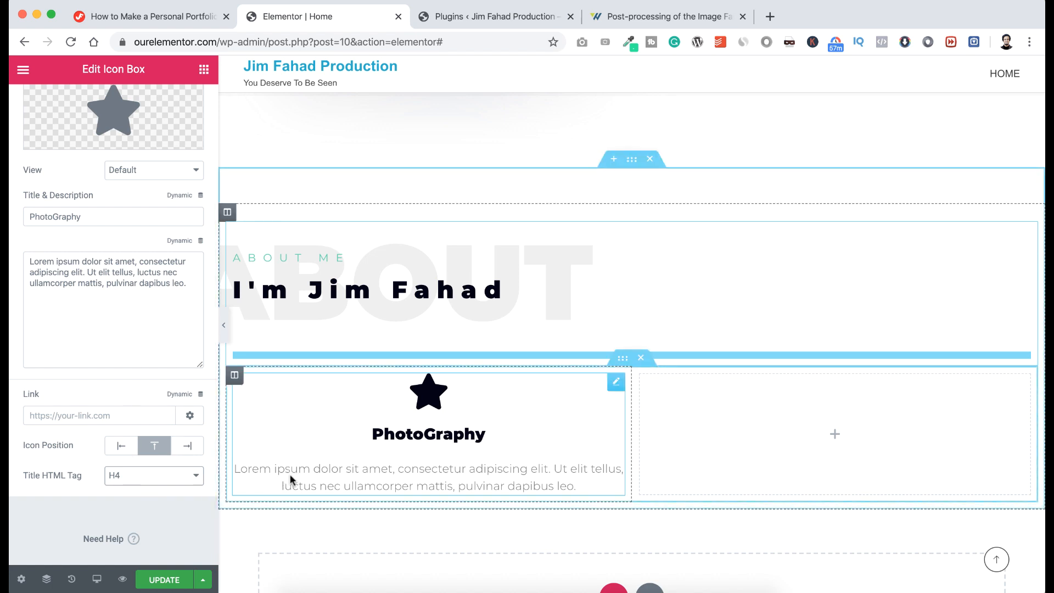
Replace the Icon Box's placeholder description with the pasted services sentence.
left_click(136, 296)
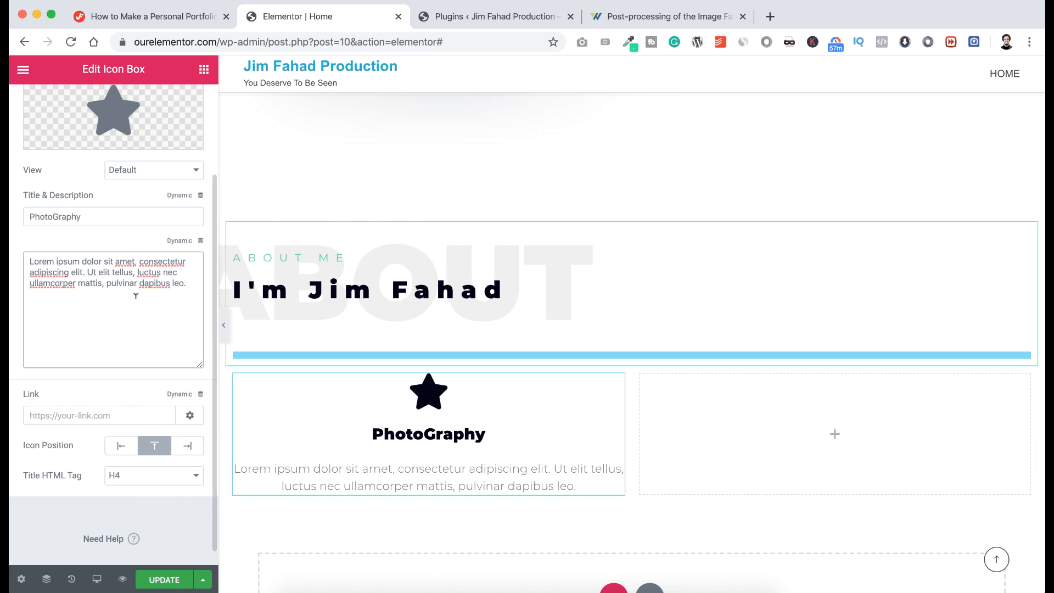
key("super+a")
type("All Digital services, Like Branding, Web Service, Design, Digital Marketing, Content Writing, Website Speed optimization")
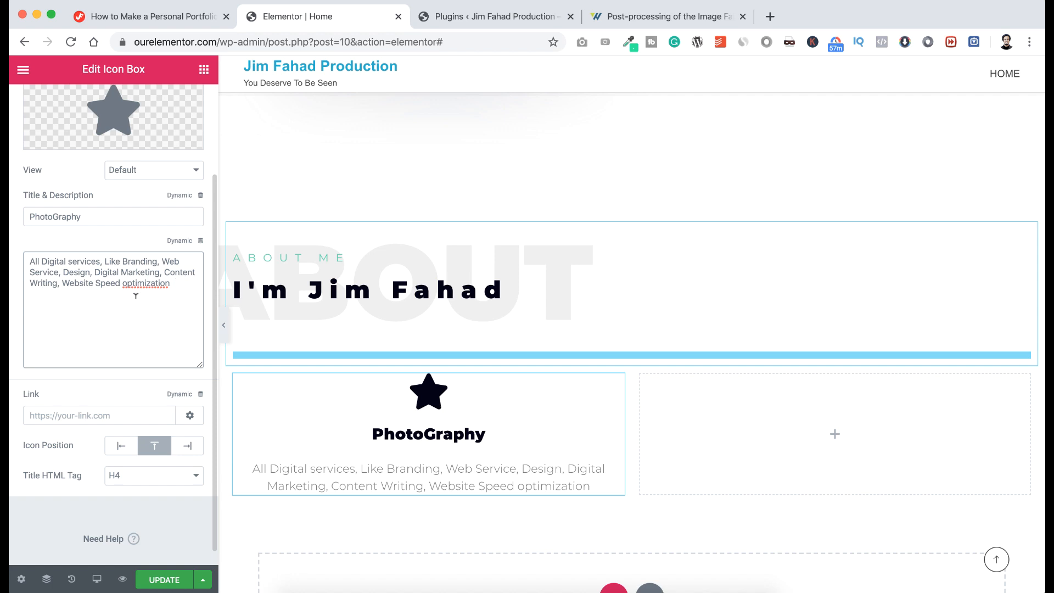
scroll(62, 281, "up", 1)
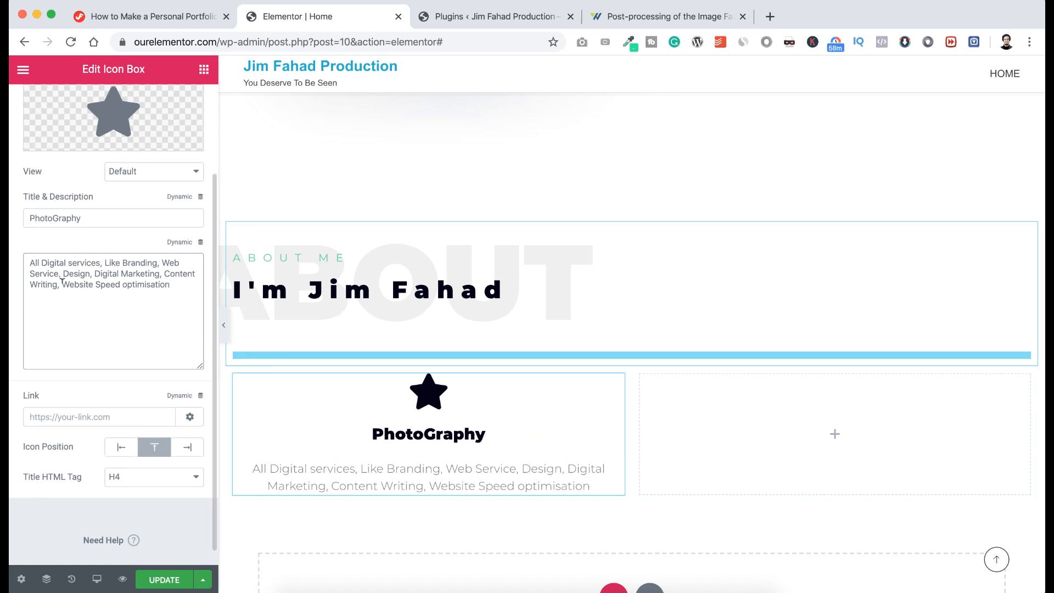
scroll(62, 281, "up", 3)
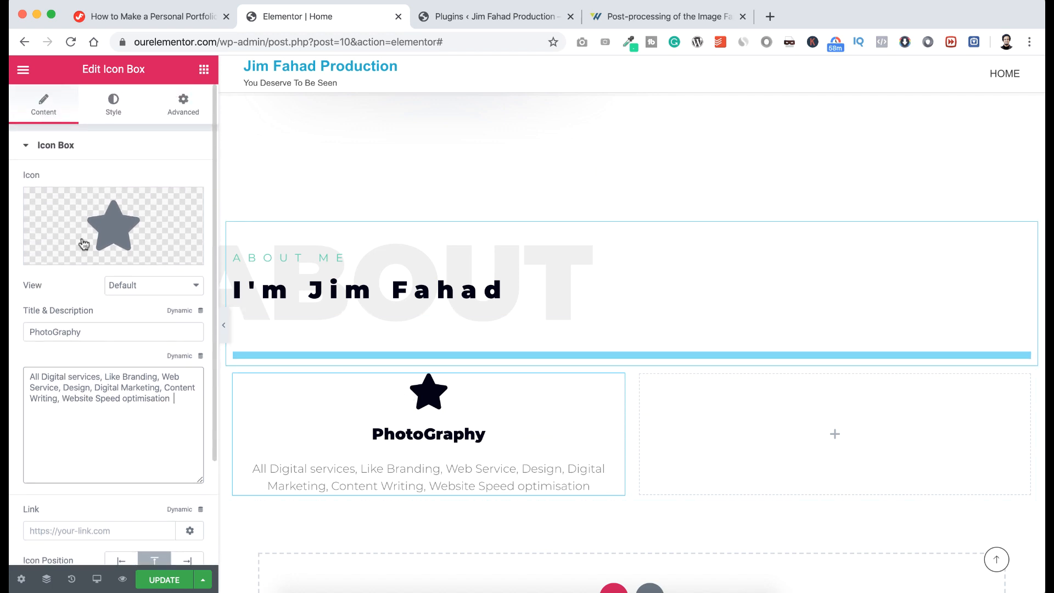
Swap the PhotoGraphy box's star icon for the Camera icon from the Icon Library.
left_click(105, 222)
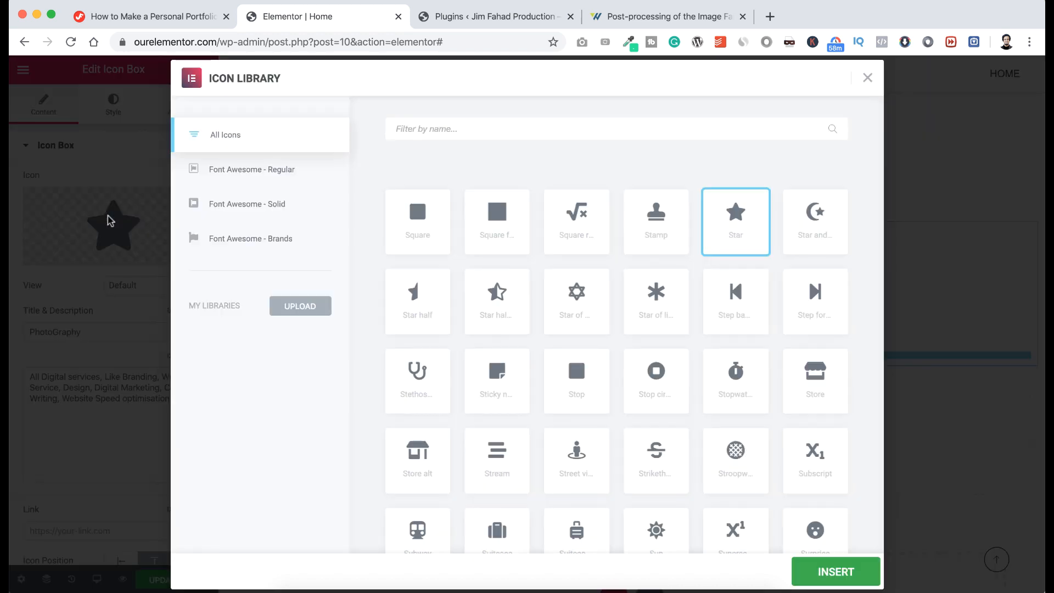
scroll(393, 272, "down", 6)
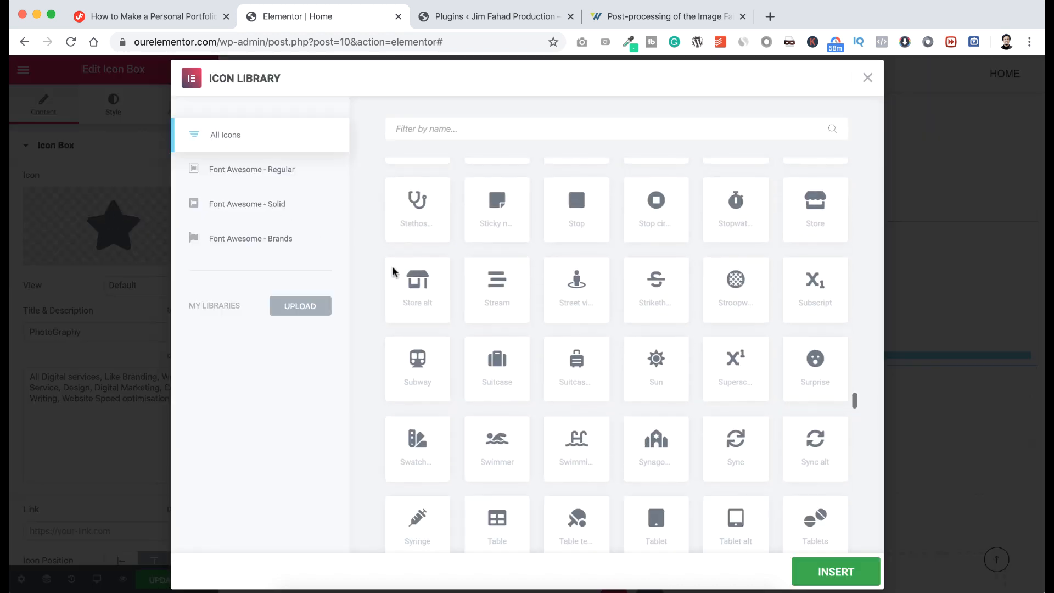
scroll(392, 278, "up", 8)
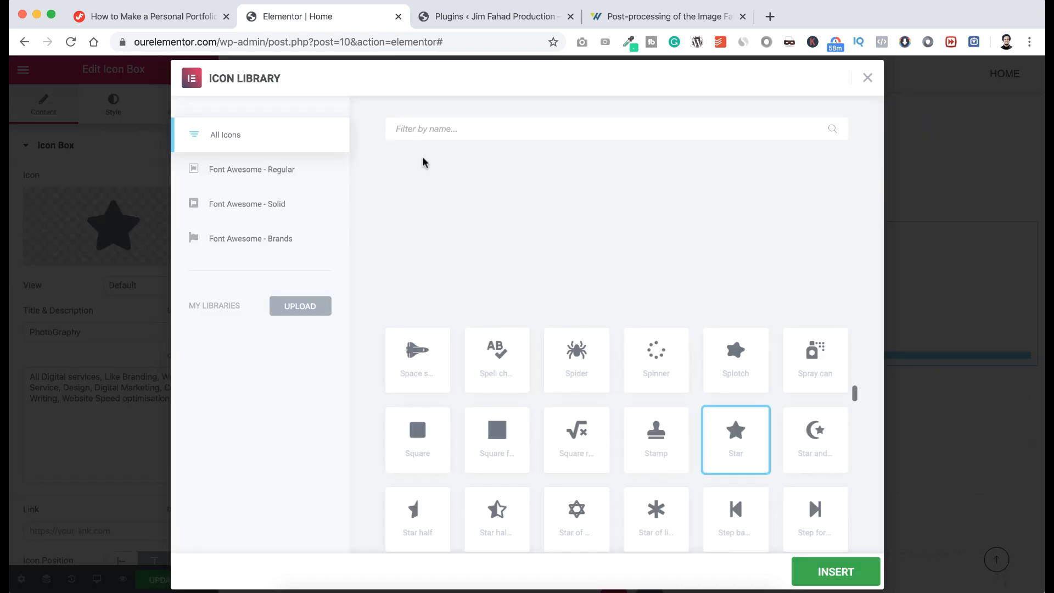
left_click(427, 127)
type("phot")
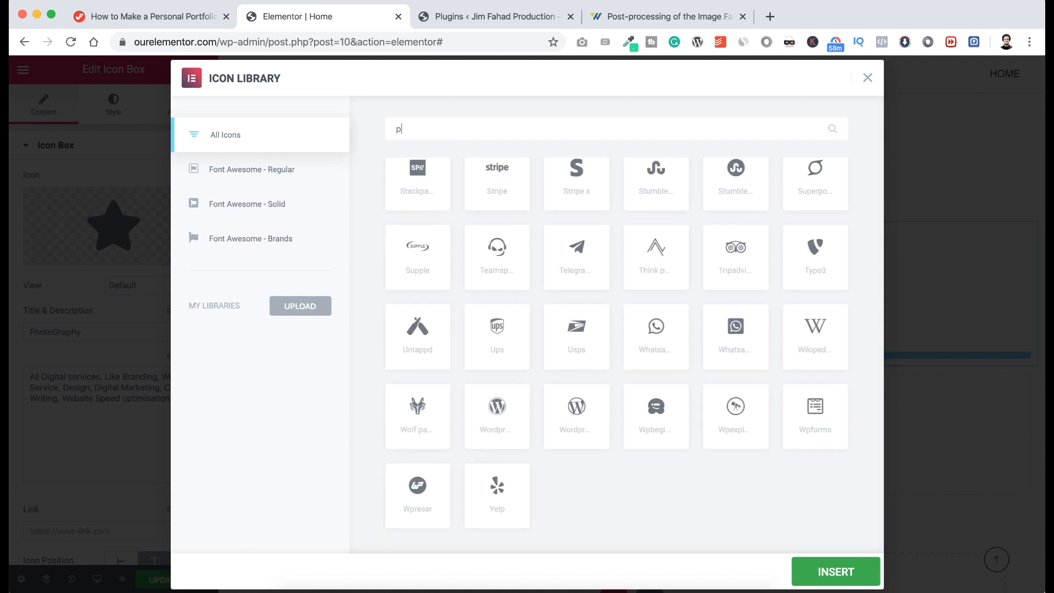
key("BackSpace")
key("BackSpace")
key("BackSpace")
key("BackSpace")
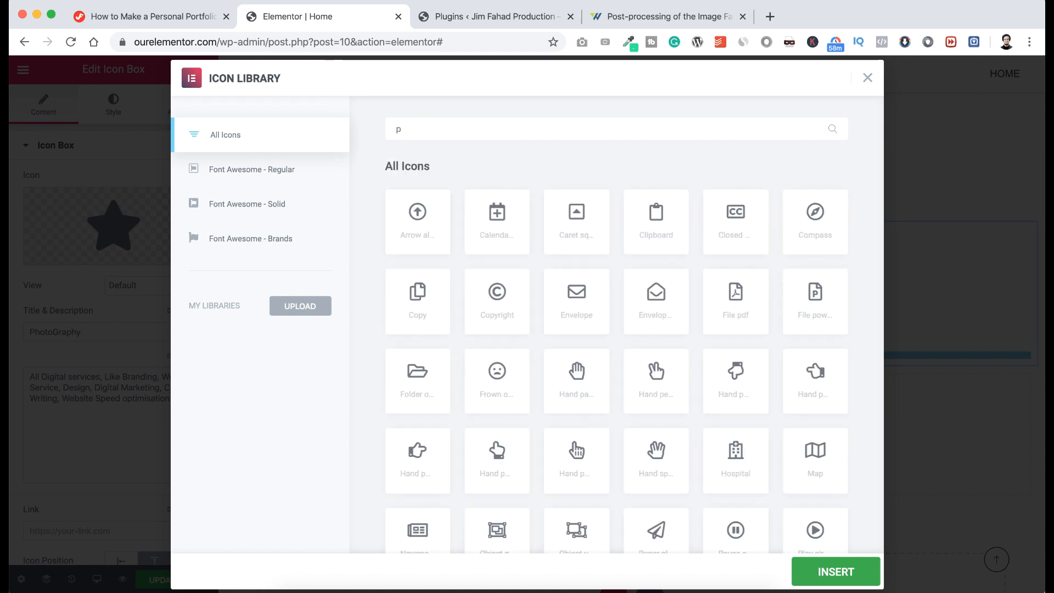
type("came")
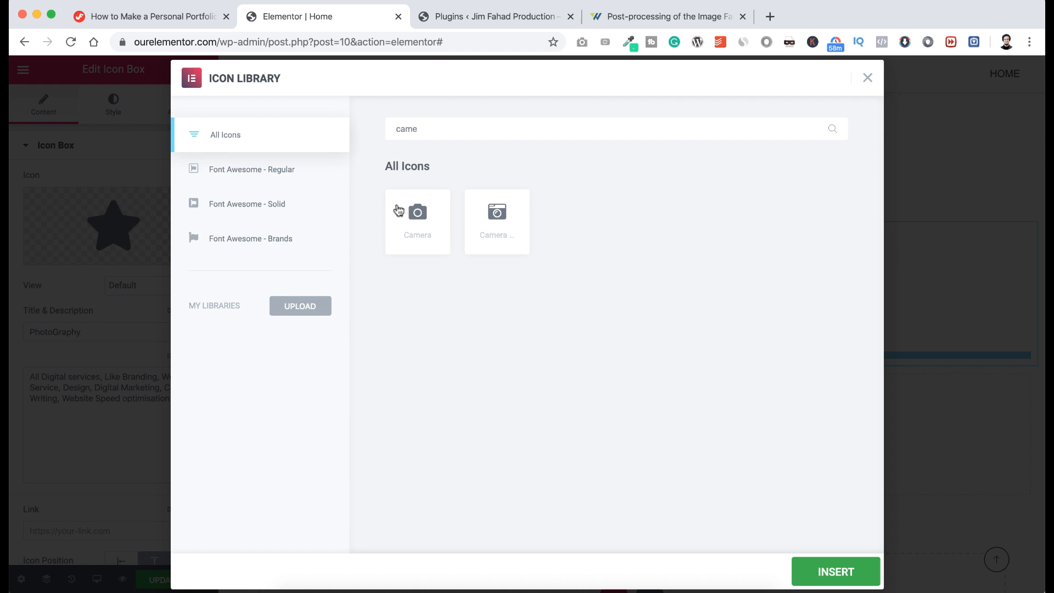
left_click(413, 218)
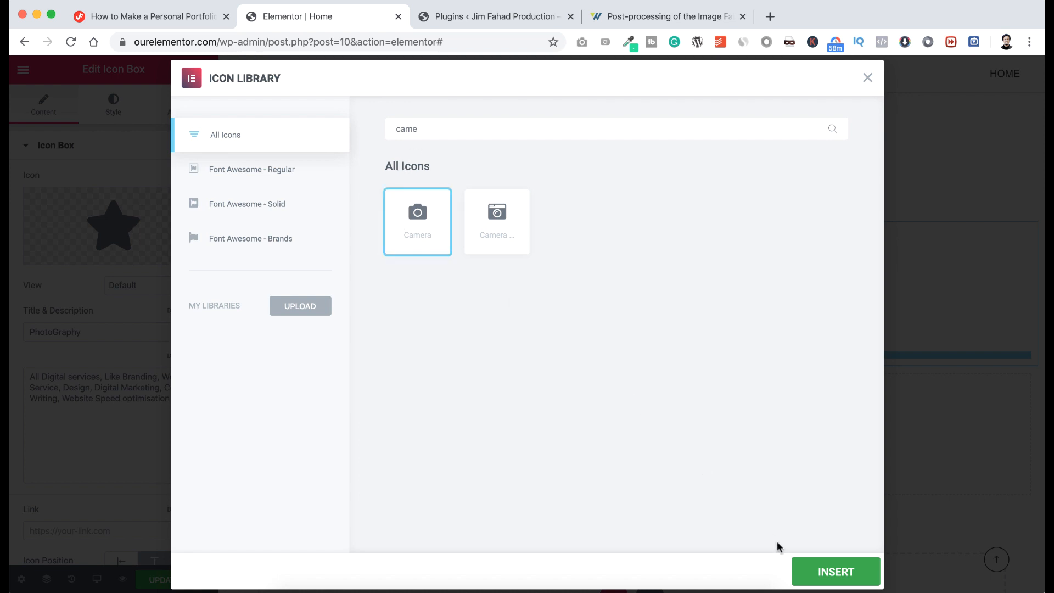
left_click(811, 572)
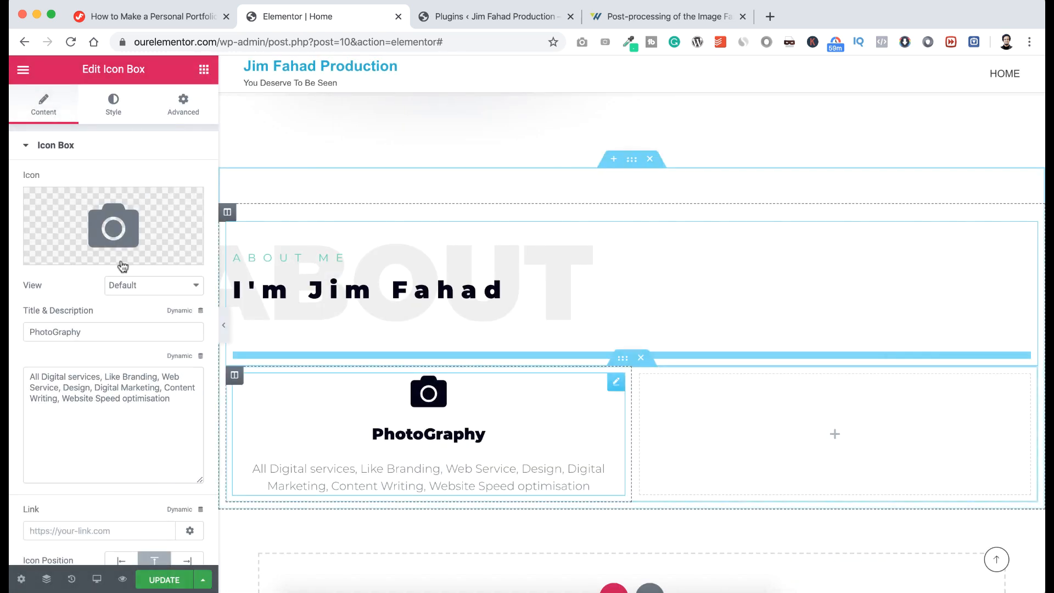
Colour the PhotoGraphy camera icon green #60D7A9.
left_click(113, 110)
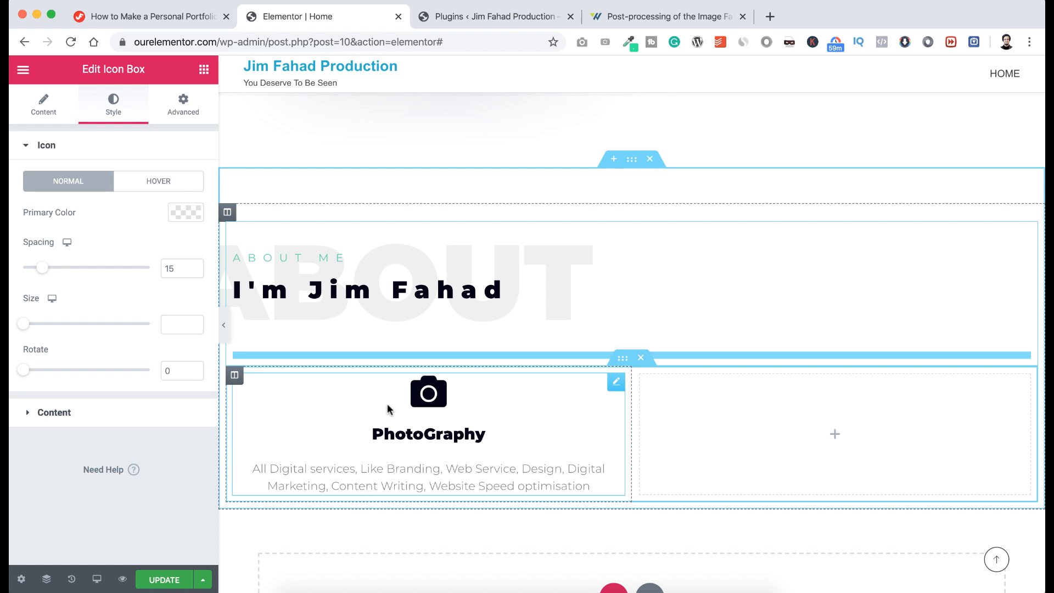
left_click(183, 215)
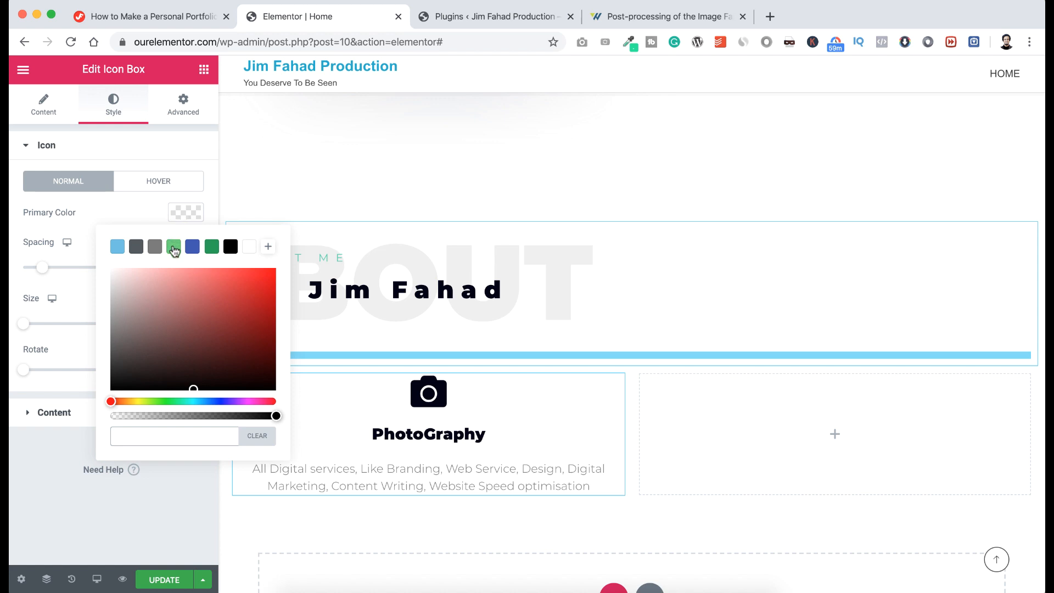
left_click(173, 247)
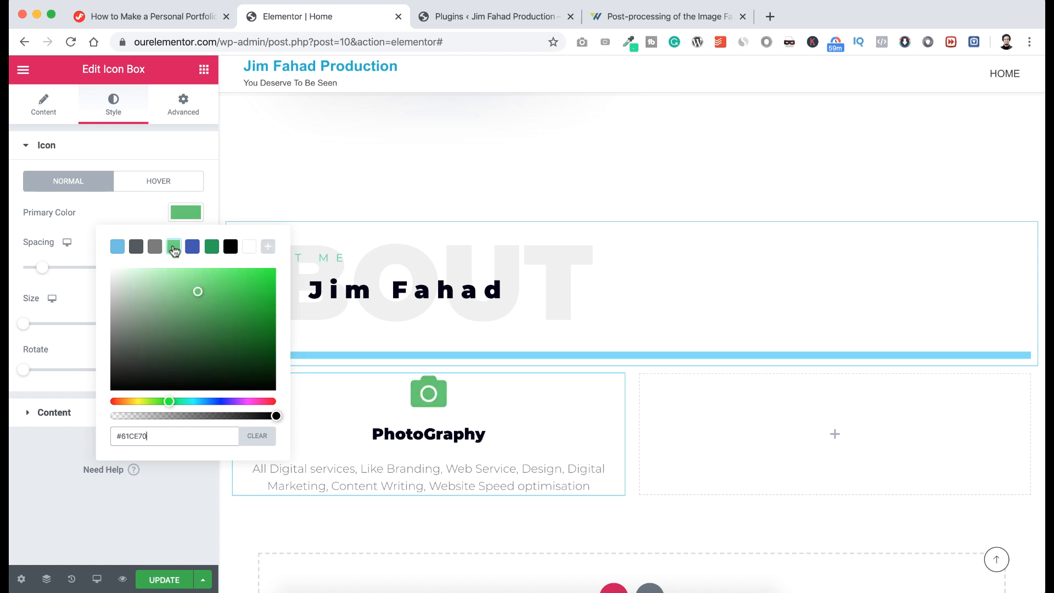
left_click(146, 208)
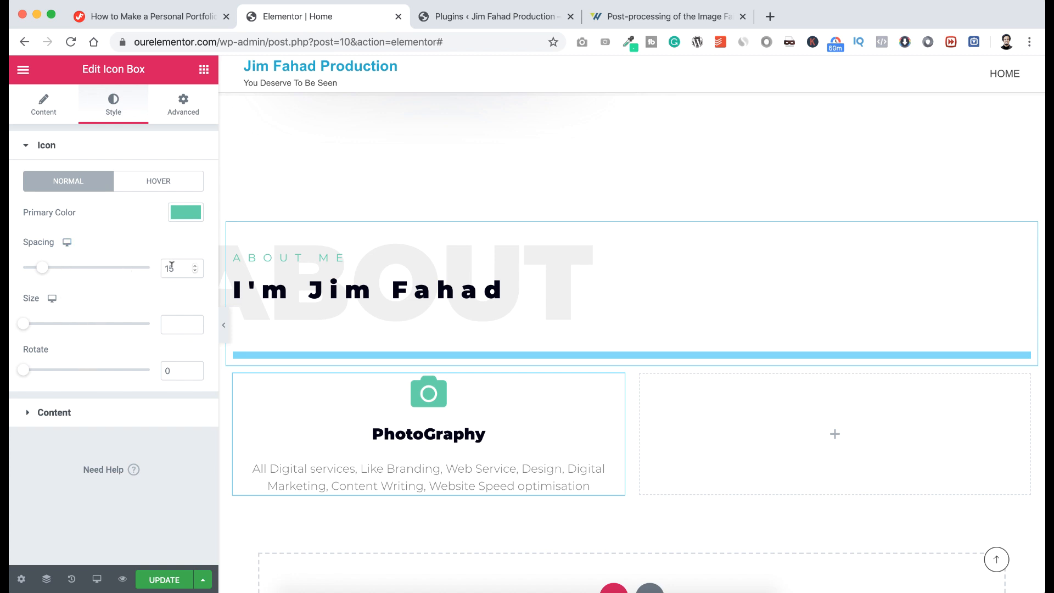
Set the icon spacing to 0 and the icon size to 60, with no rotation.
left_click_drag(173, 268, 169, 268)
type("0")
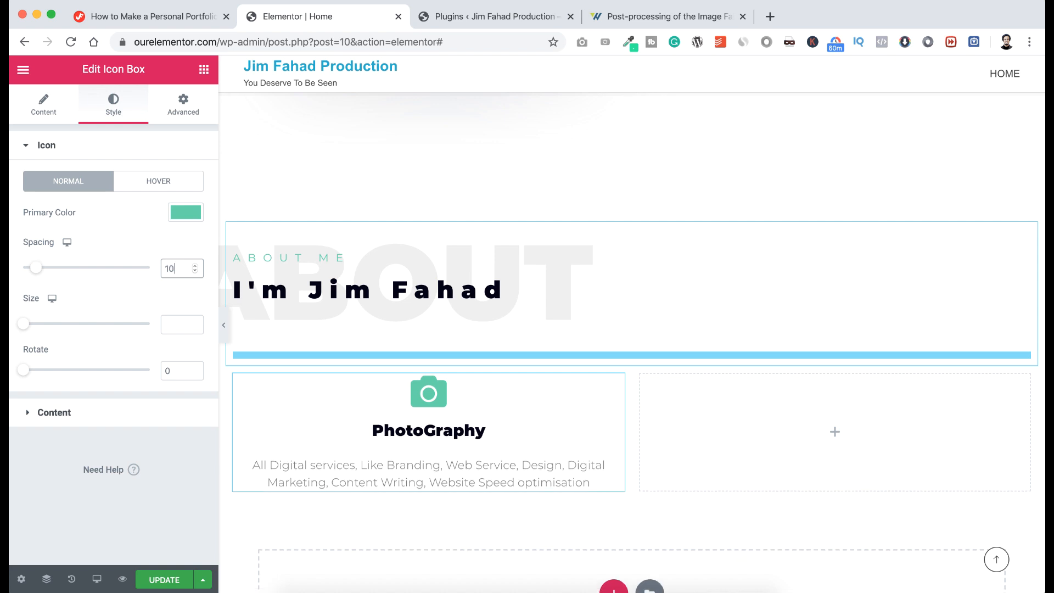
left_click(174, 321)
type("60")
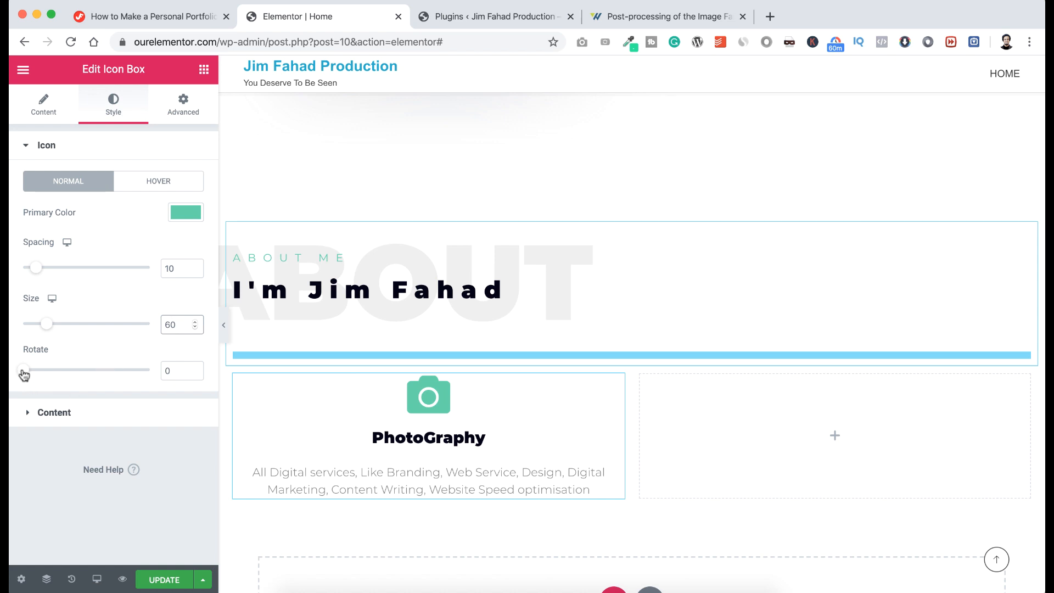
left_click_drag(24, 370, 52, 371)
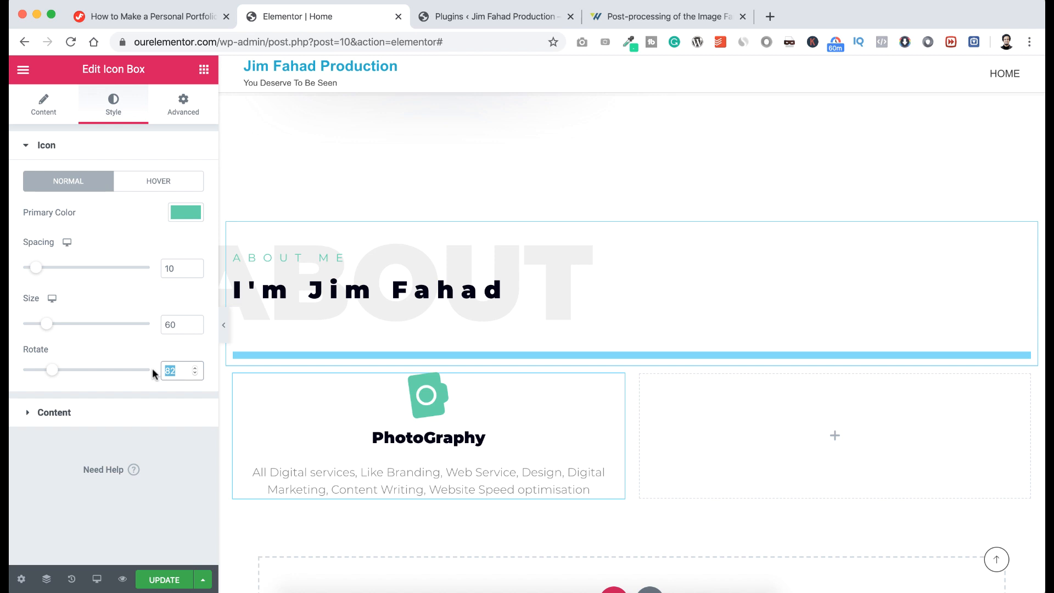
key("BackSpace")
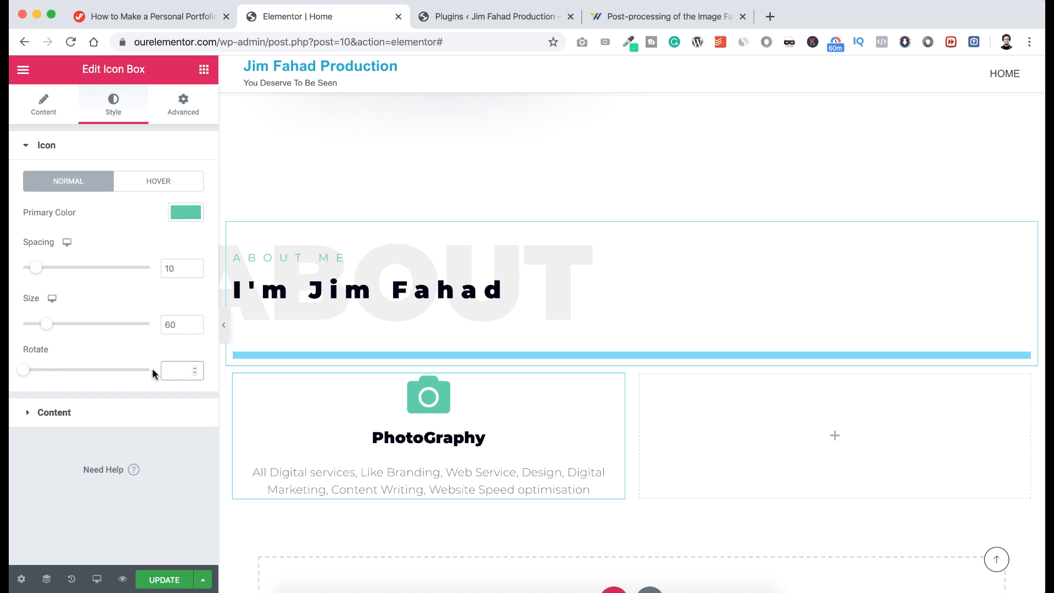
Set the description typography size to 14 px.
left_click(31, 412)
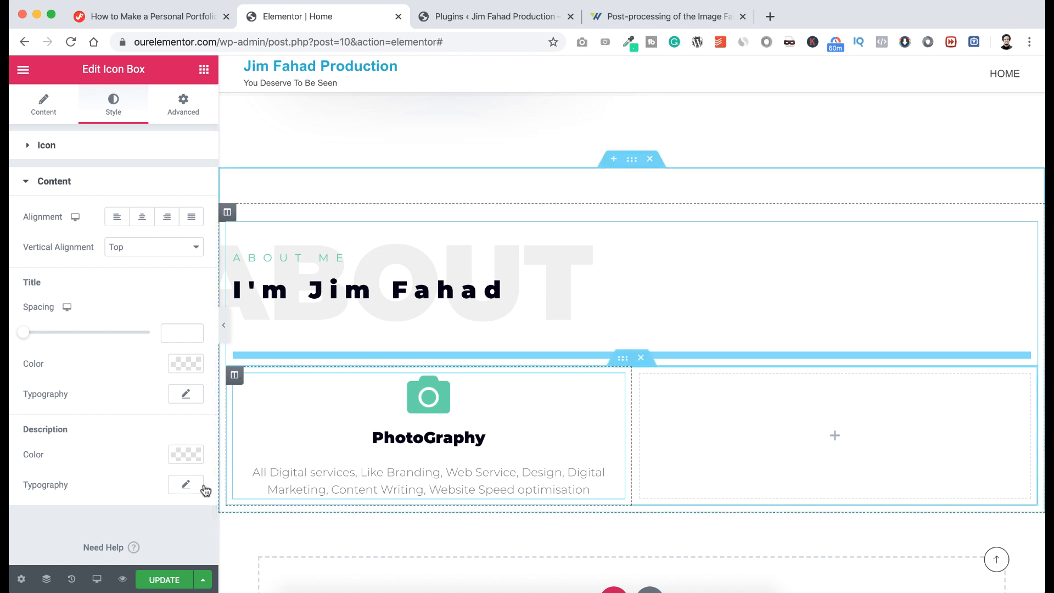
left_click(174, 487)
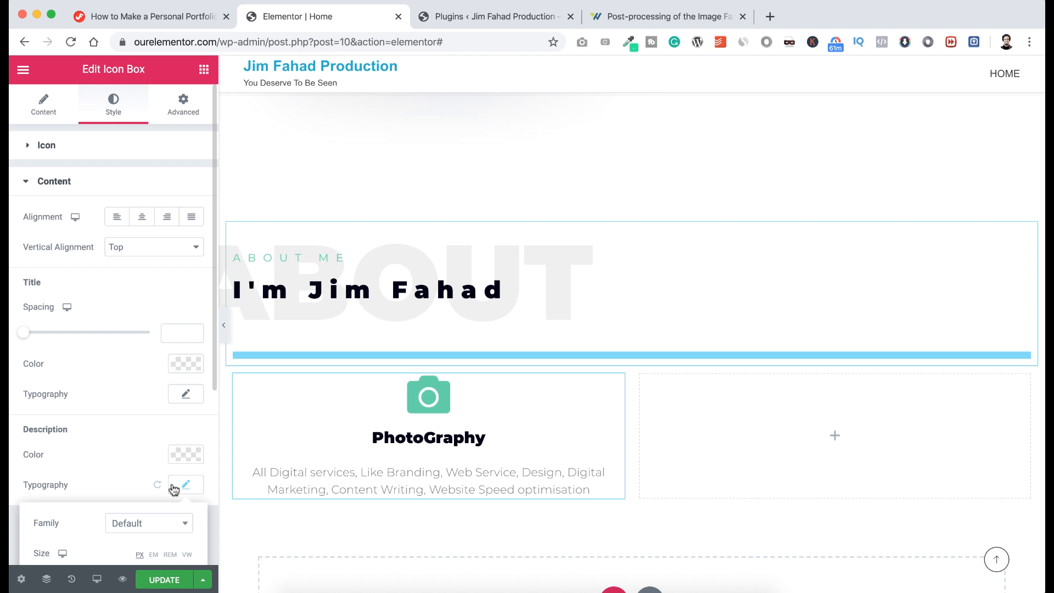
scroll(173, 487, "down", 5)
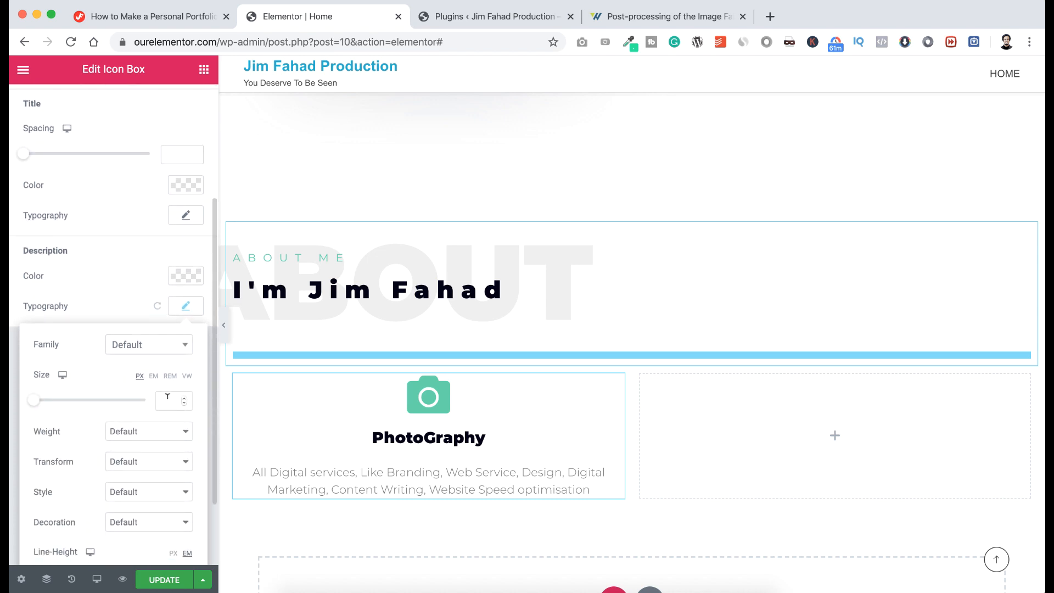
left_click(166, 398)
type("14")
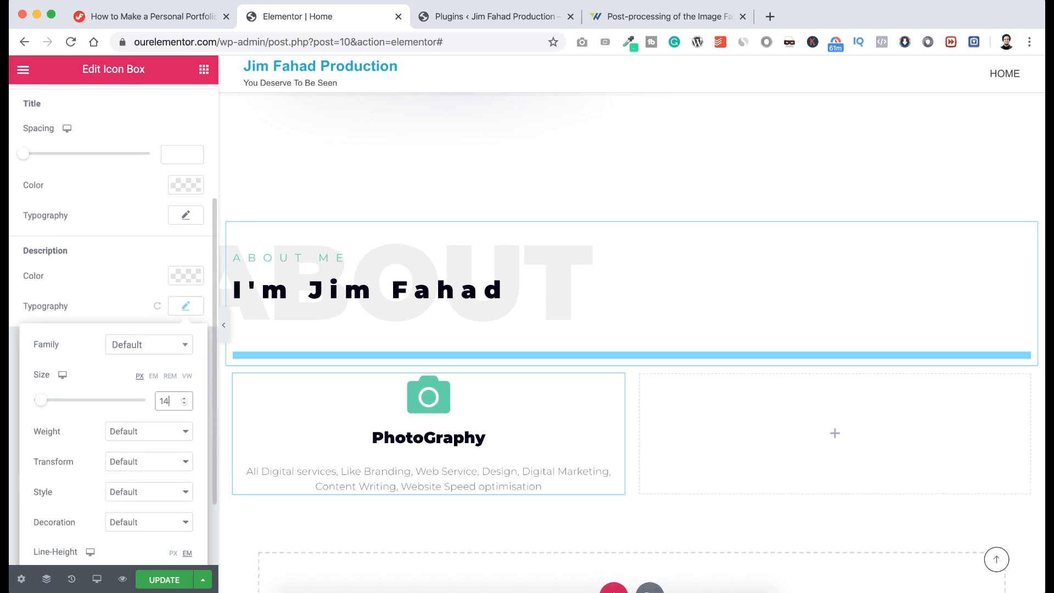
left_click(115, 267)
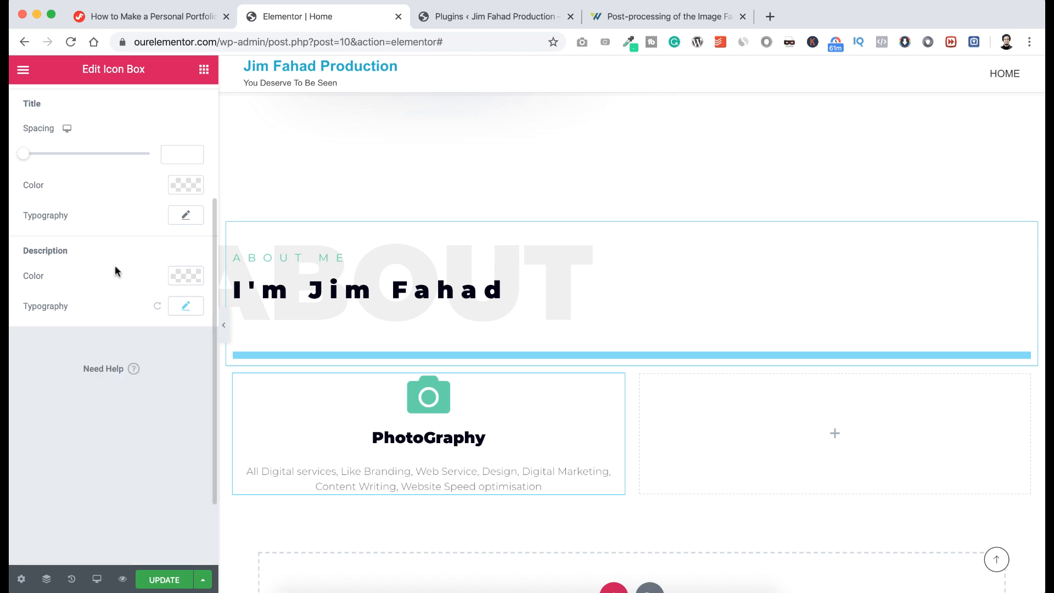
scroll(114, 265, "up", 5)
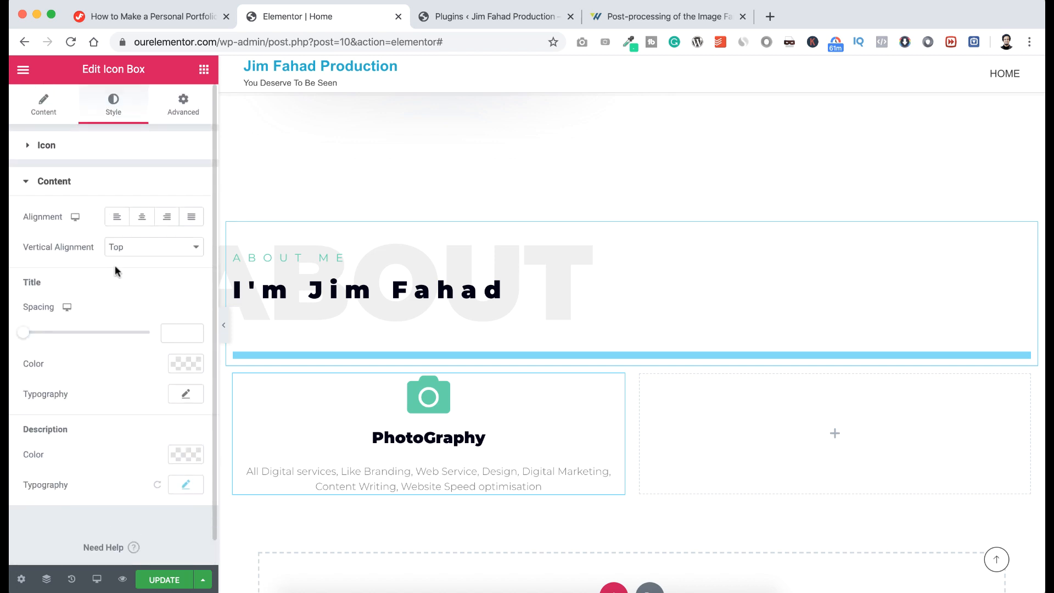
Set the icon box margin to 10 on all sides.
left_click(185, 109)
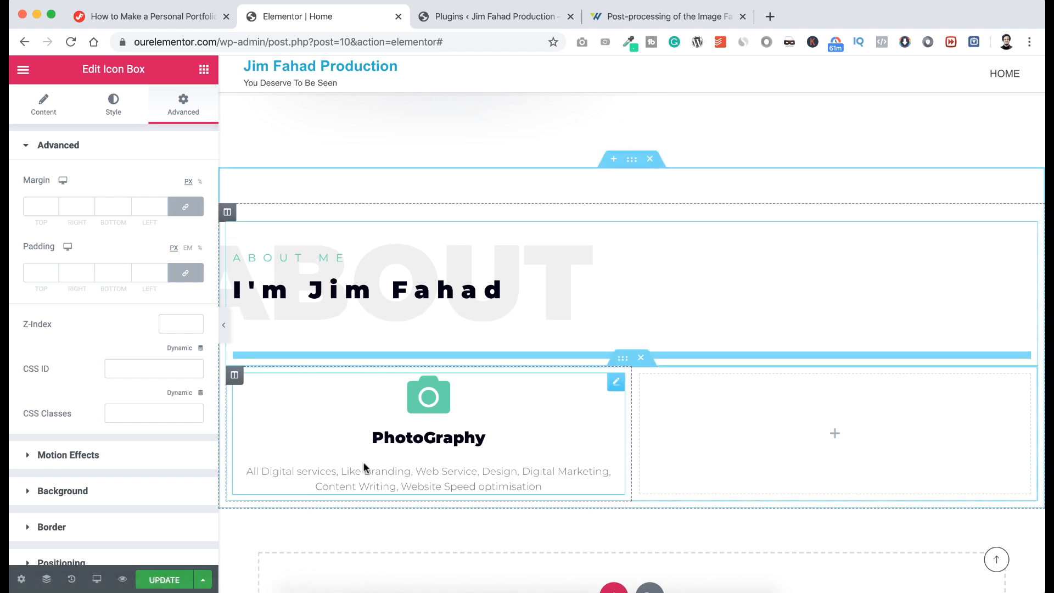
left_click(38, 206)
type("10")
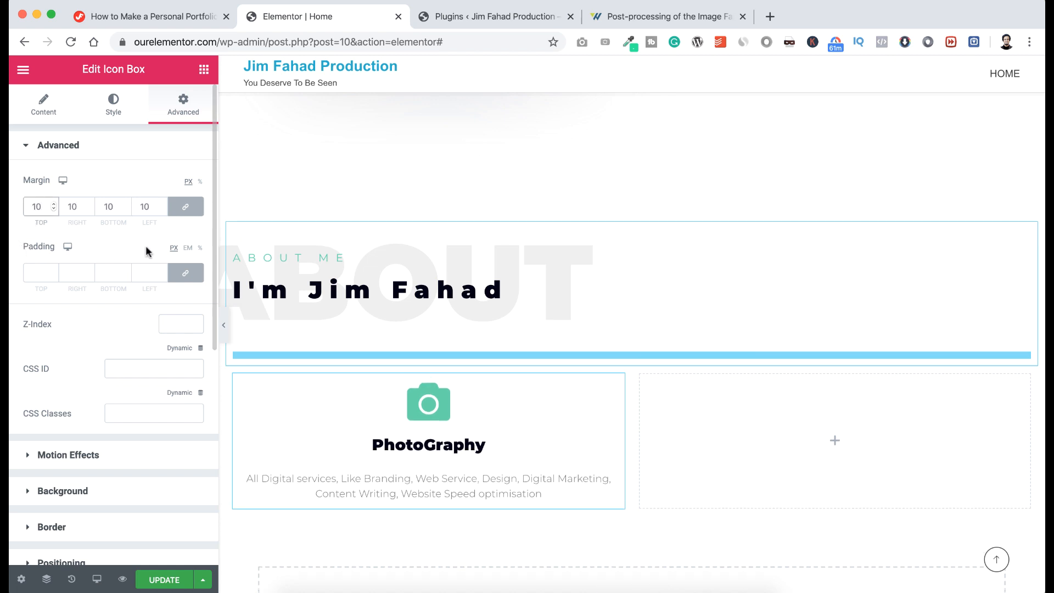
Unlink the padding and set it to 25 top and bottom, 15 left and right.
left_click(187, 274)
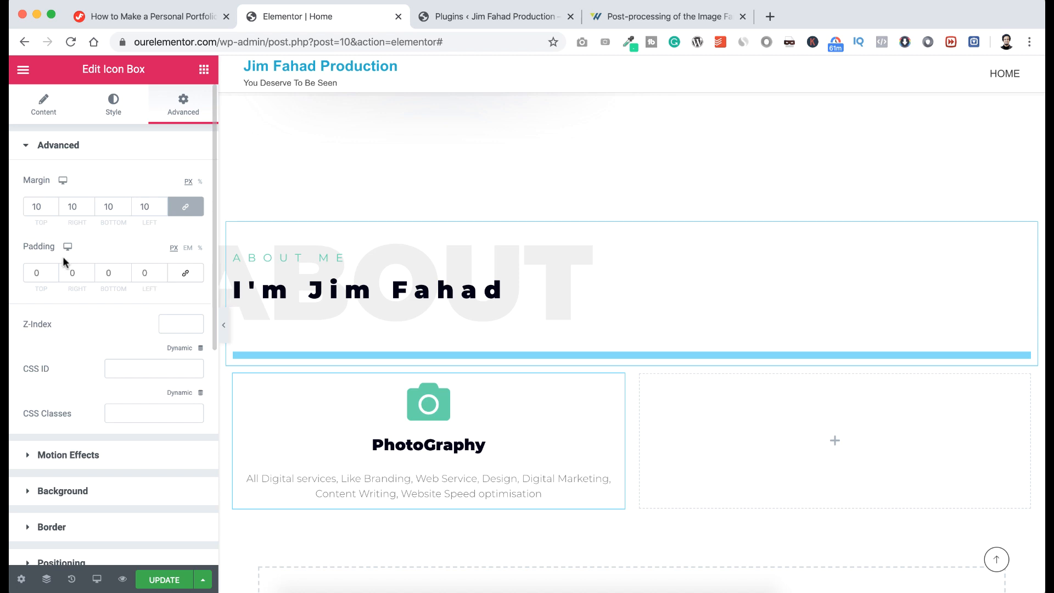
double_click(33, 271)
type("25")
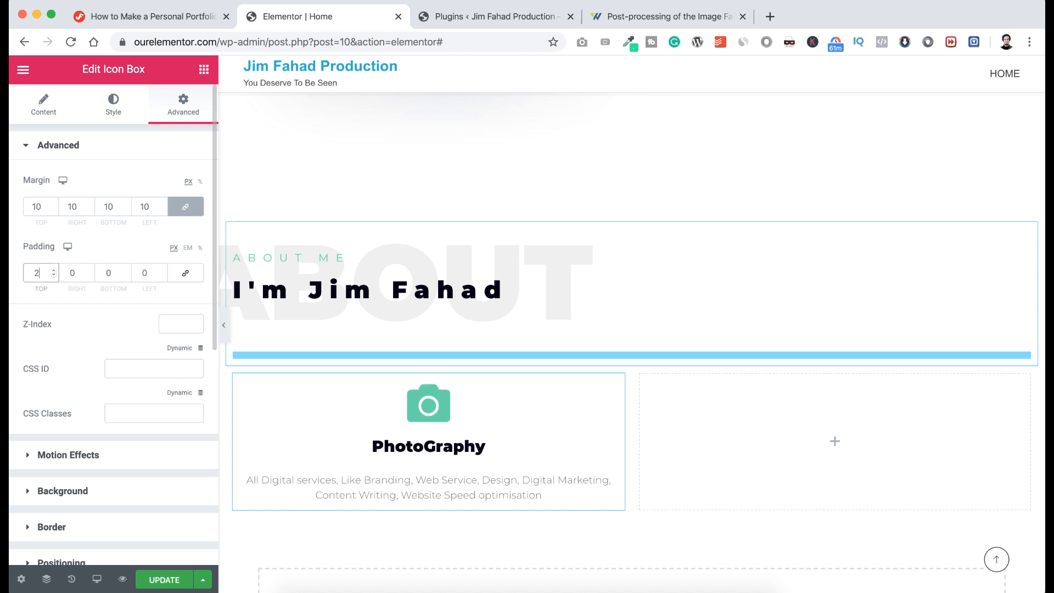
left_click(109, 271)
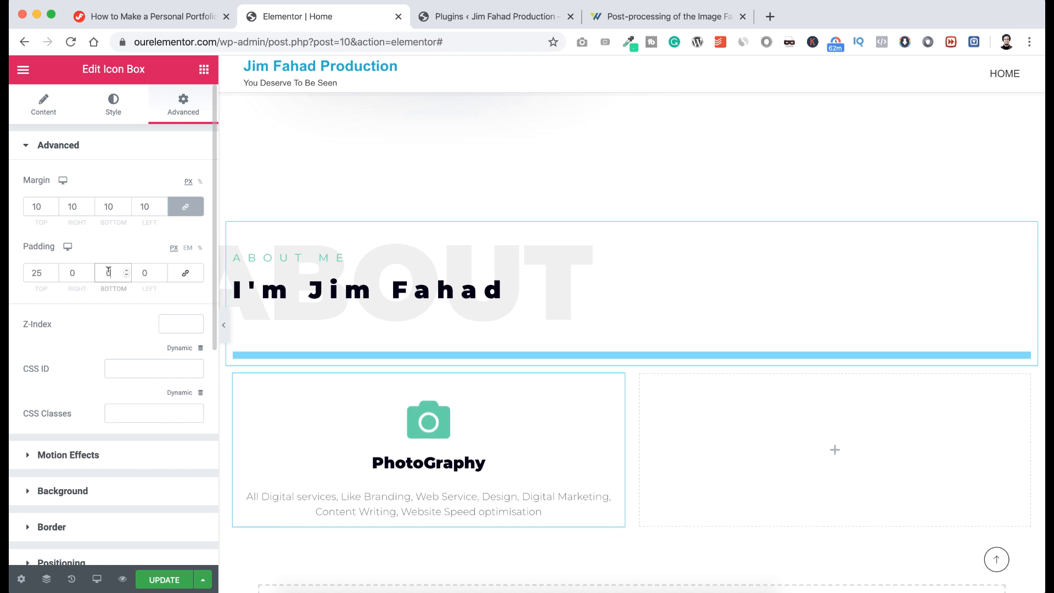
type("25")
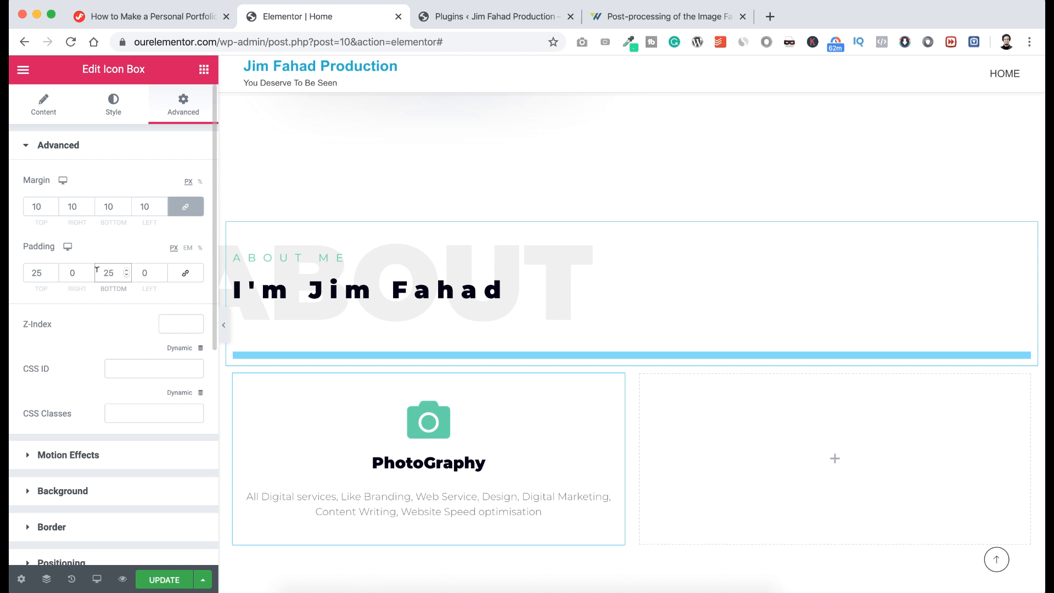
left_click(78, 270)
type("15")
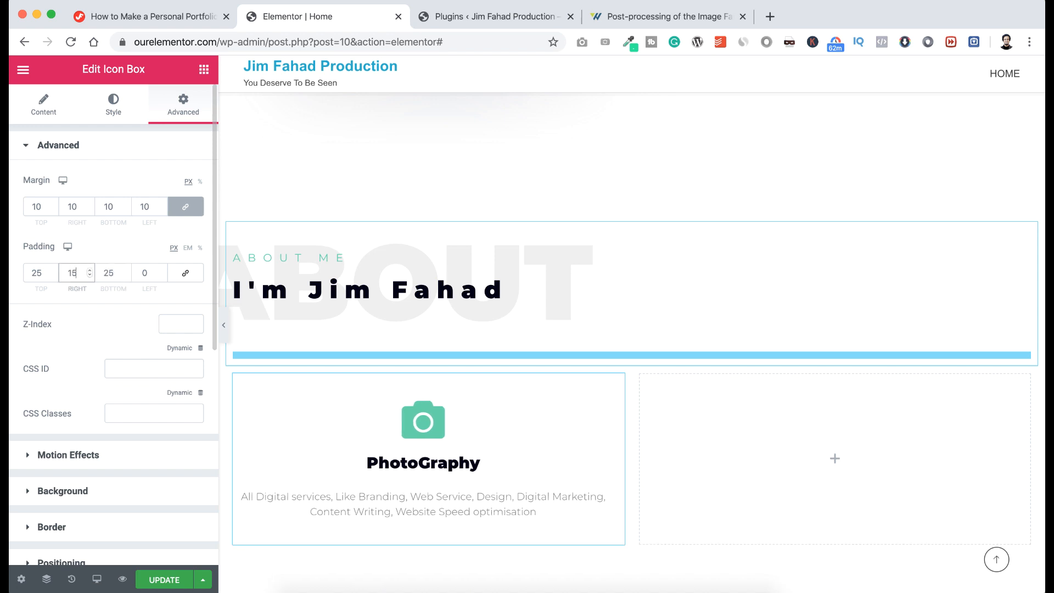
left_click(148, 270)
type("15")
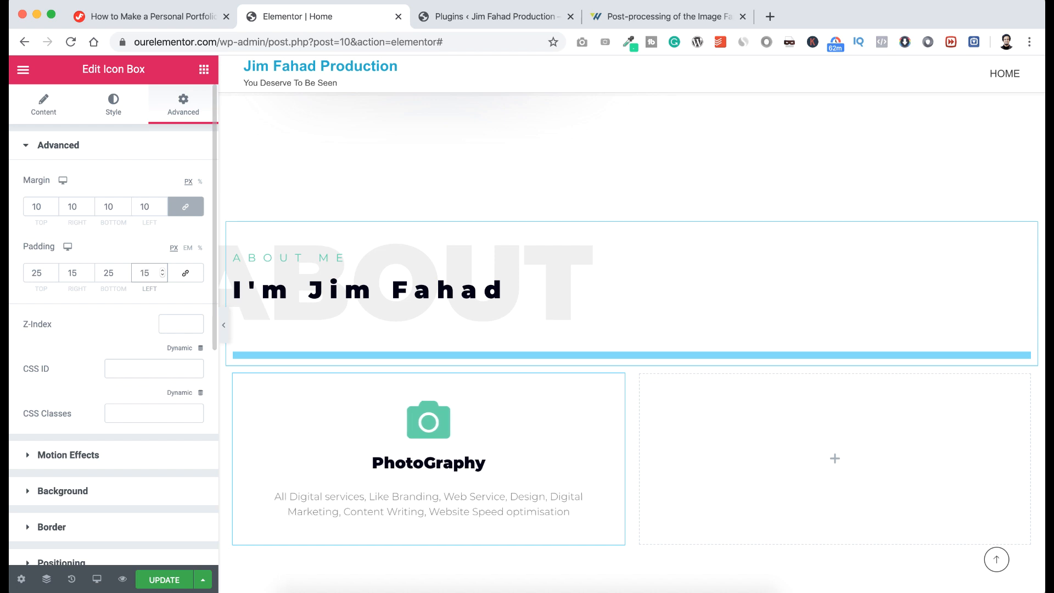
scroll(146, 349, "down", 2)
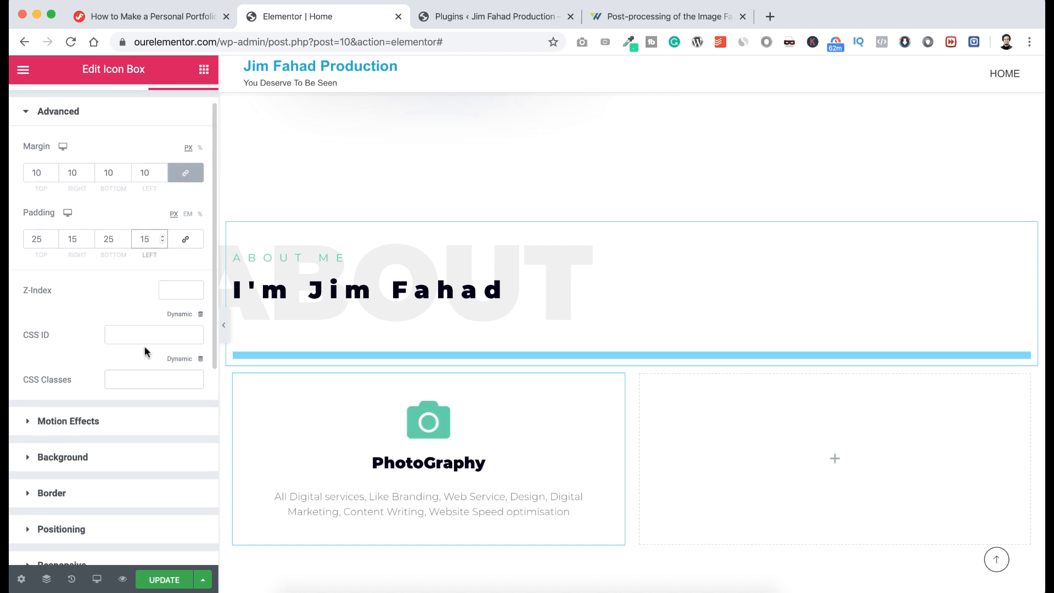
scroll(145, 352, "down", 2)
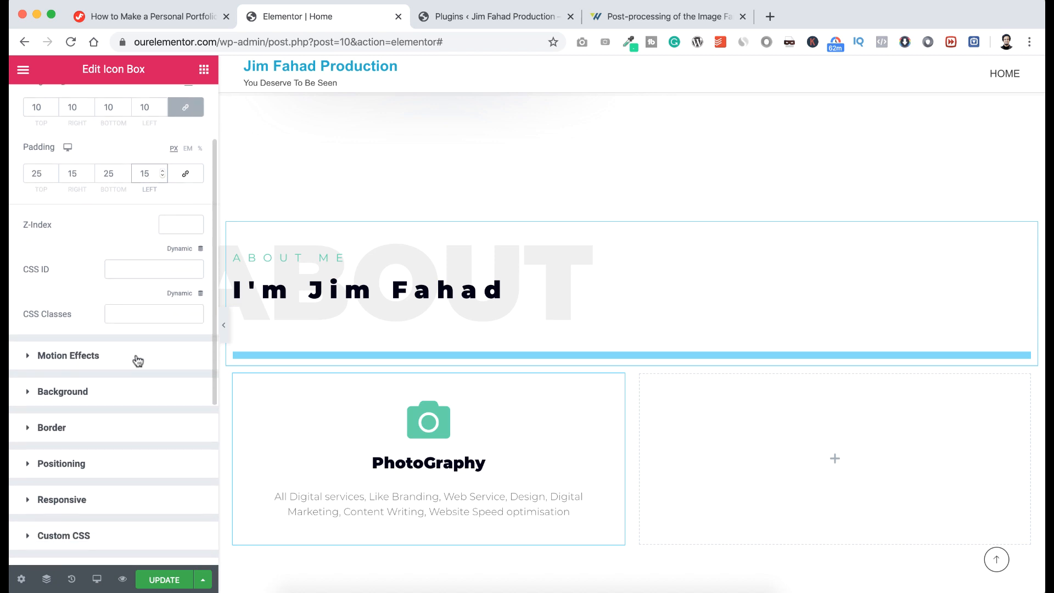
Add a box shadow to the card in black at 0.25 opacity.
left_click(66, 428)
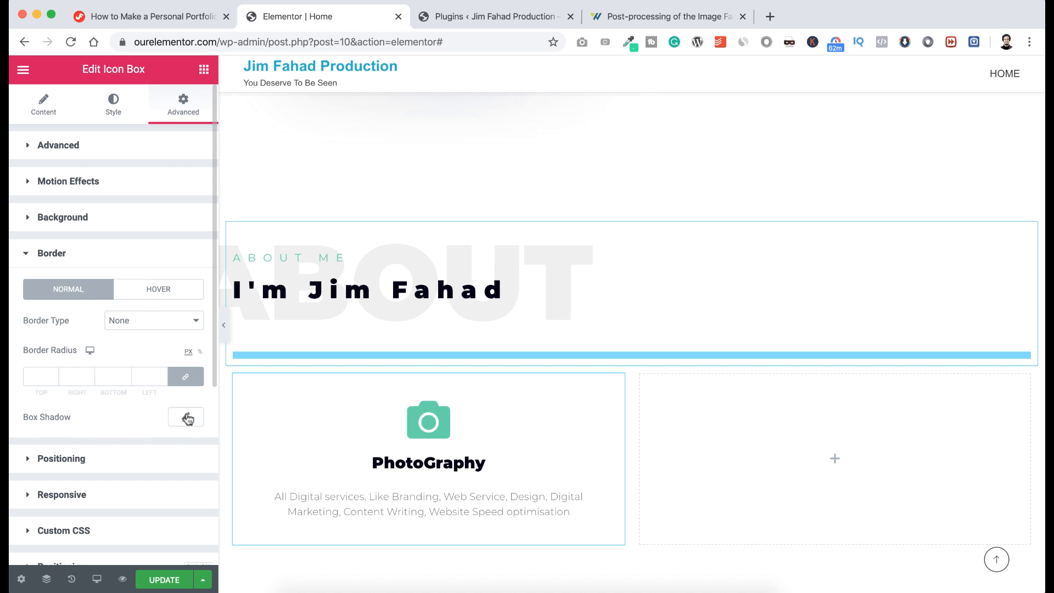
left_click(188, 418)
scroll(171, 415, "down", 3)
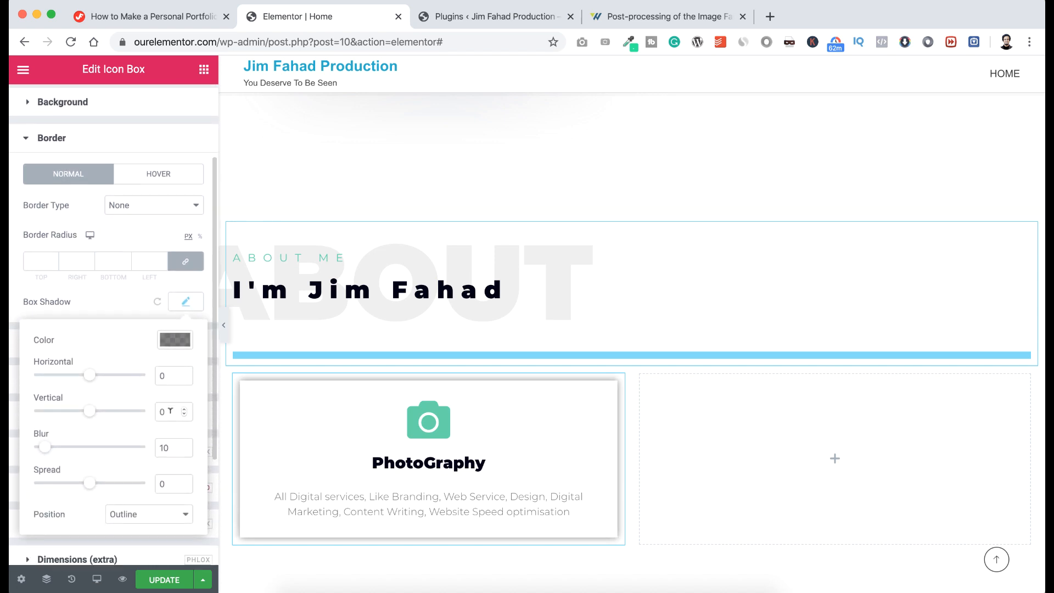
scroll(170, 410, "down", 1)
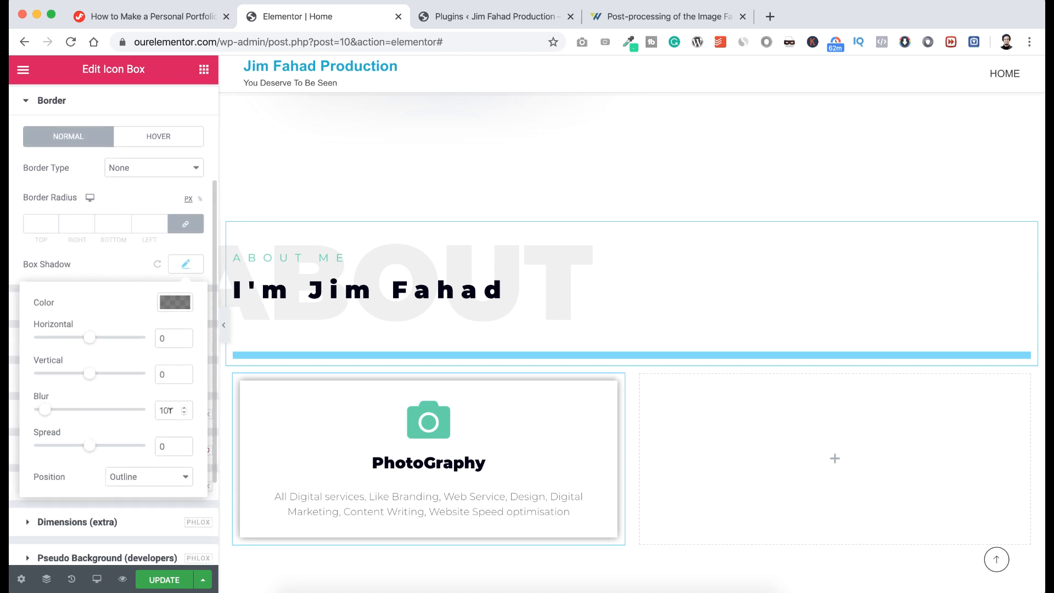
left_click(172, 305)
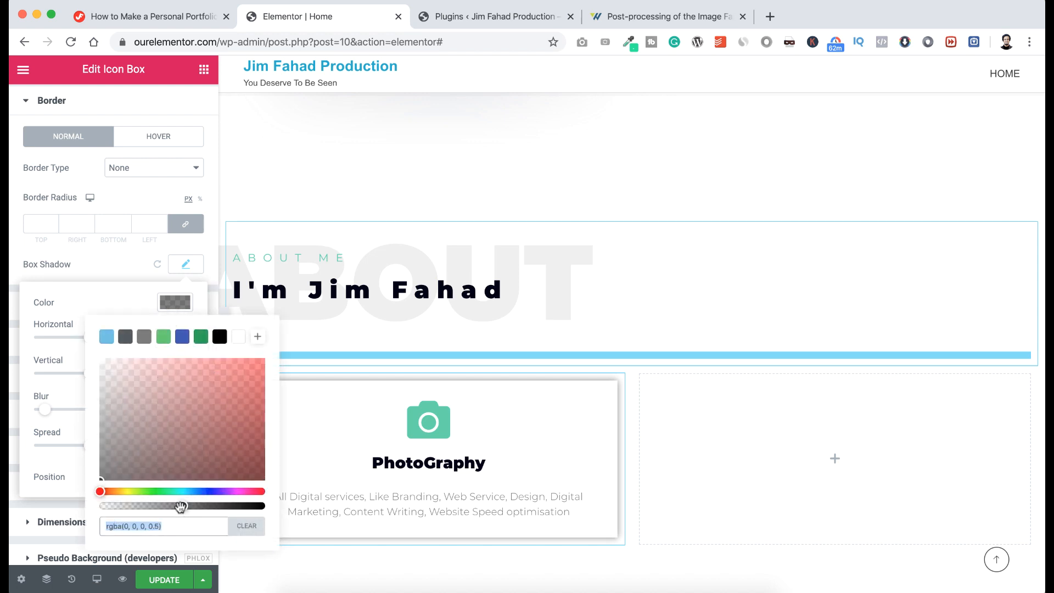
left_click_drag(181, 505, 151, 506)
left_click(90, 304)
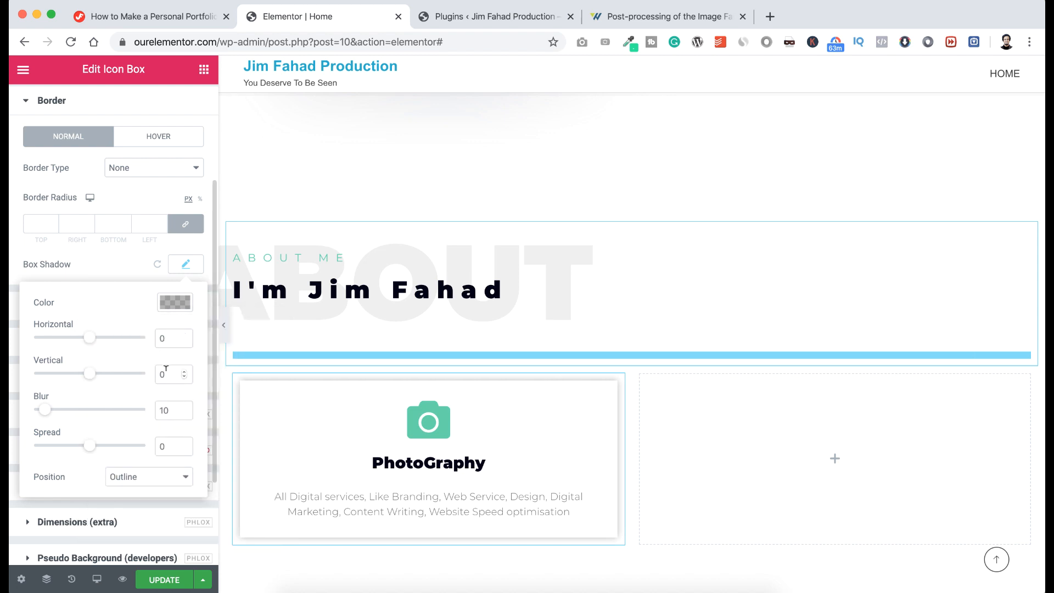
Set the shadow's vertical offset to 5, blur to 30 and spread to -15.
left_click_drag(166, 370, 156, 370)
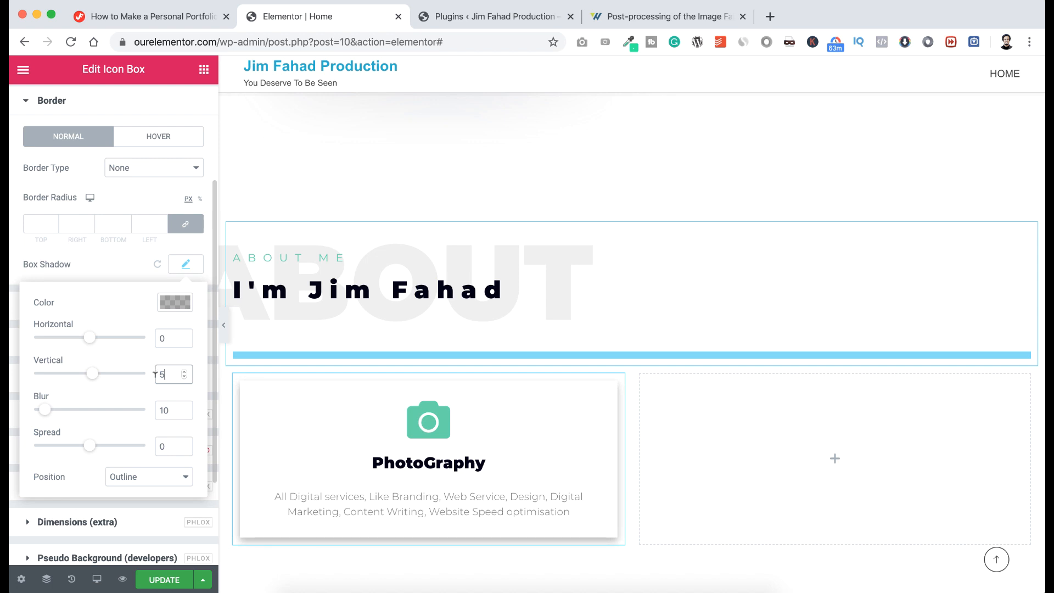
left_click(163, 409)
type("3")
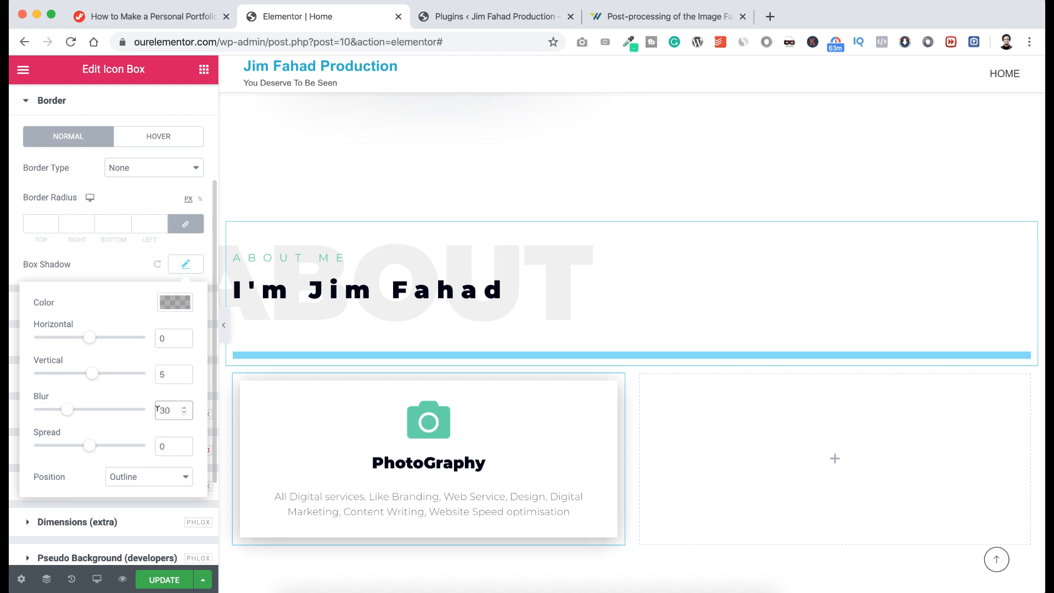
left_click(184, 449)
type("5")
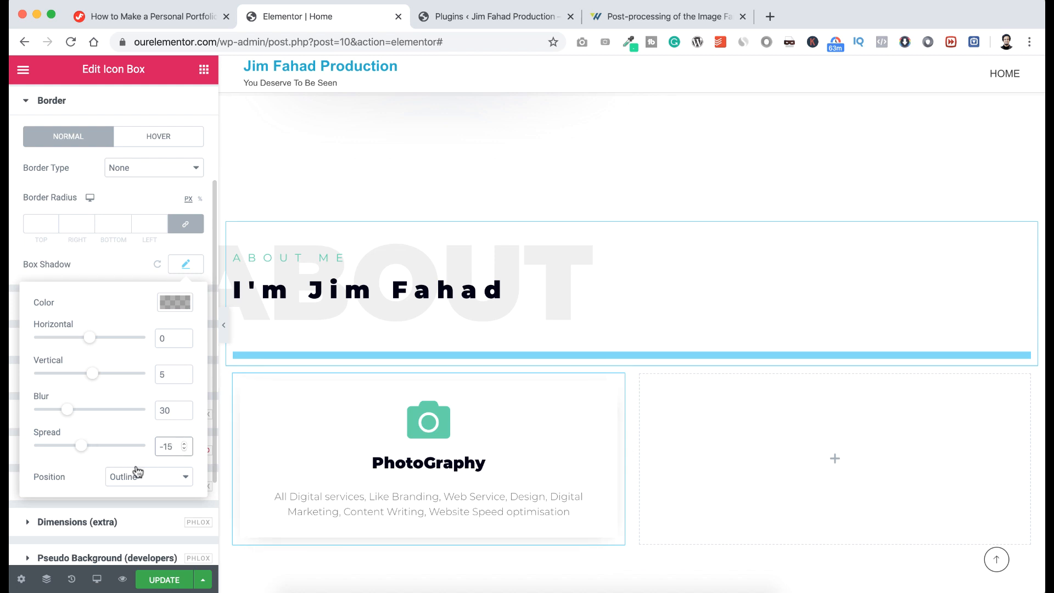
left_click(118, 256)
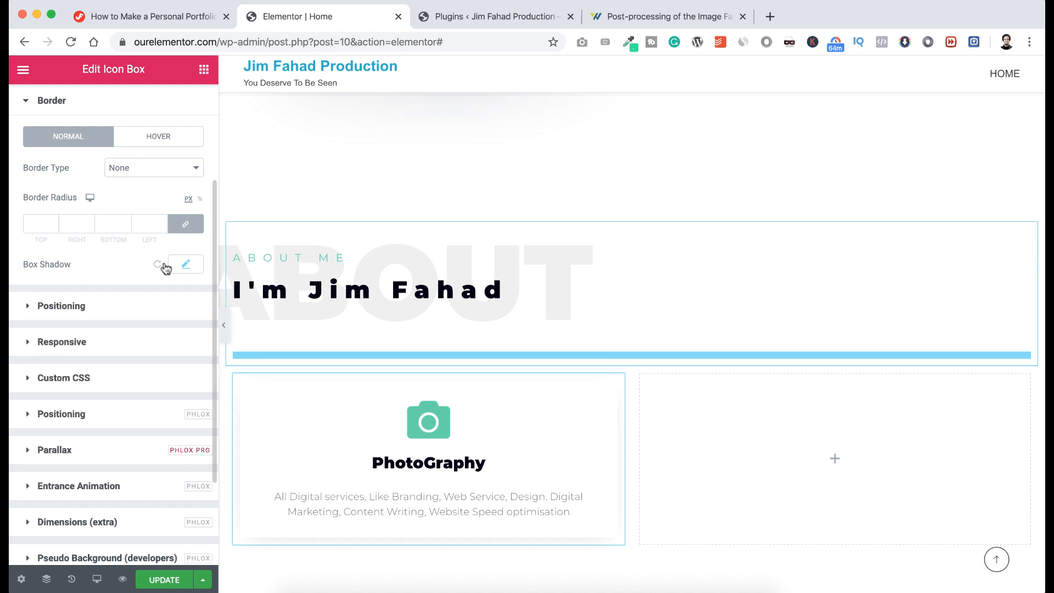
scroll(322, 431, "down", 2)
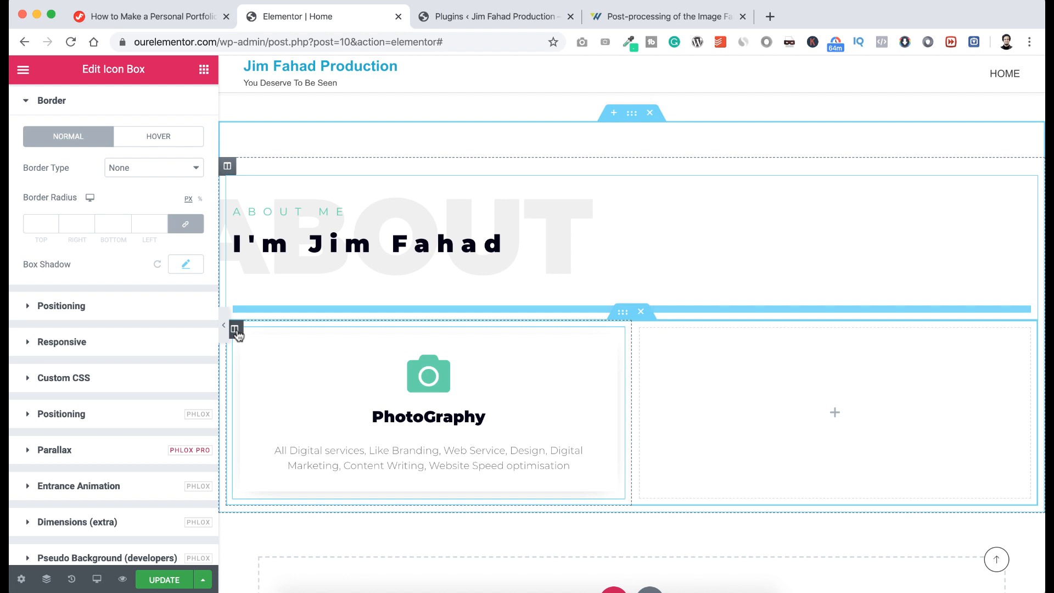
Duplicate the PhotoGraphy column twice and delete the empty fourth column.
right_click(235, 330)
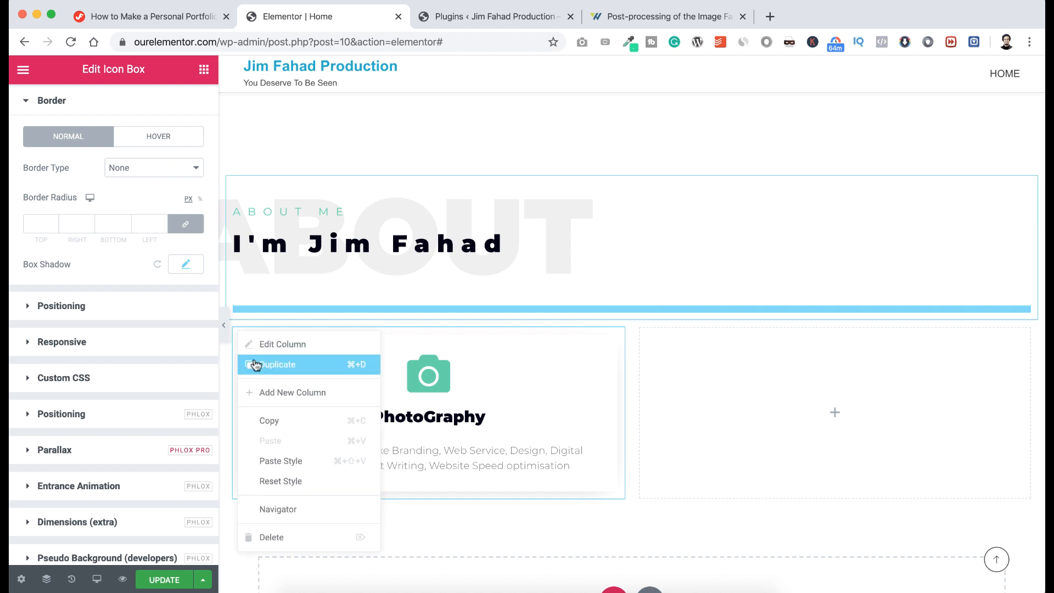
left_click(253, 362)
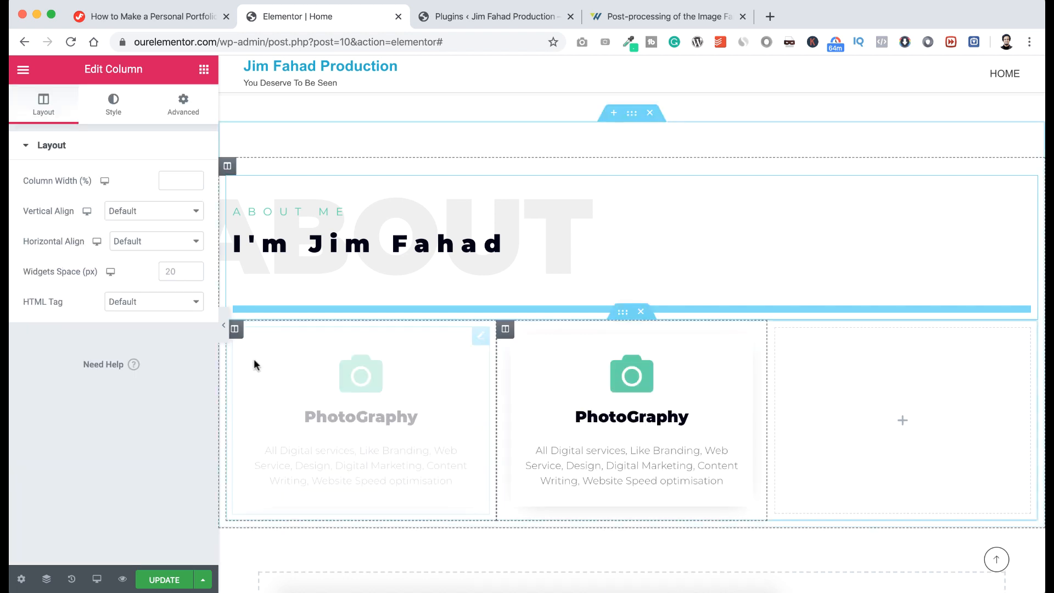
right_click(235, 330)
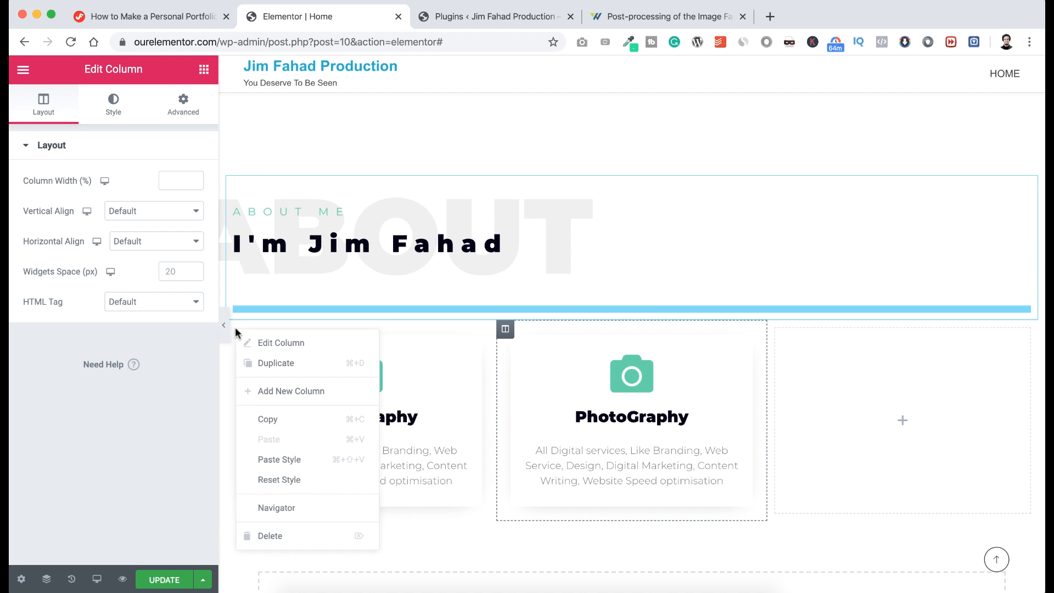
left_click(257, 364)
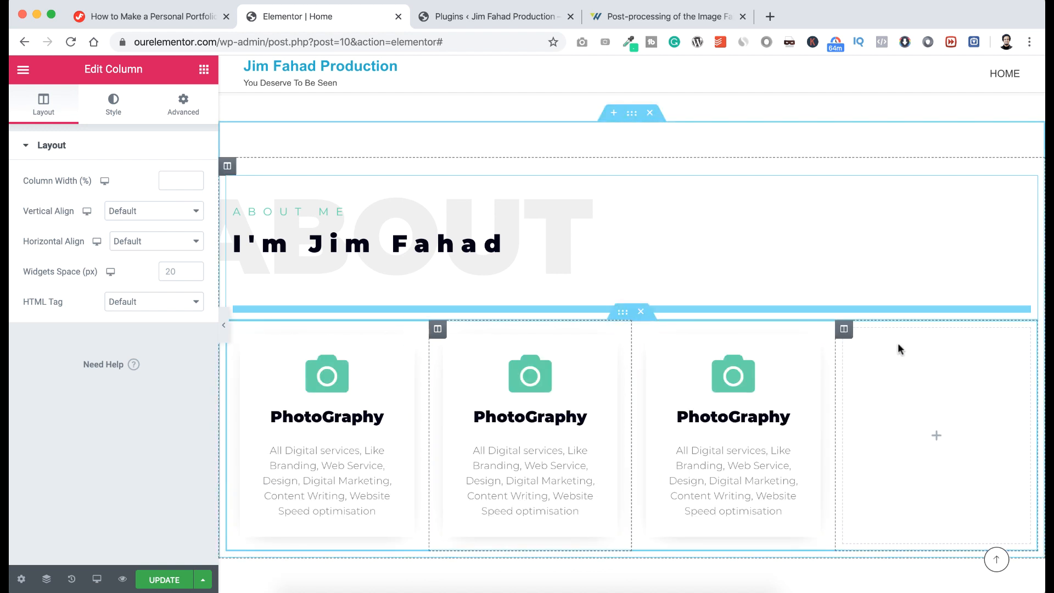
right_click(846, 332)
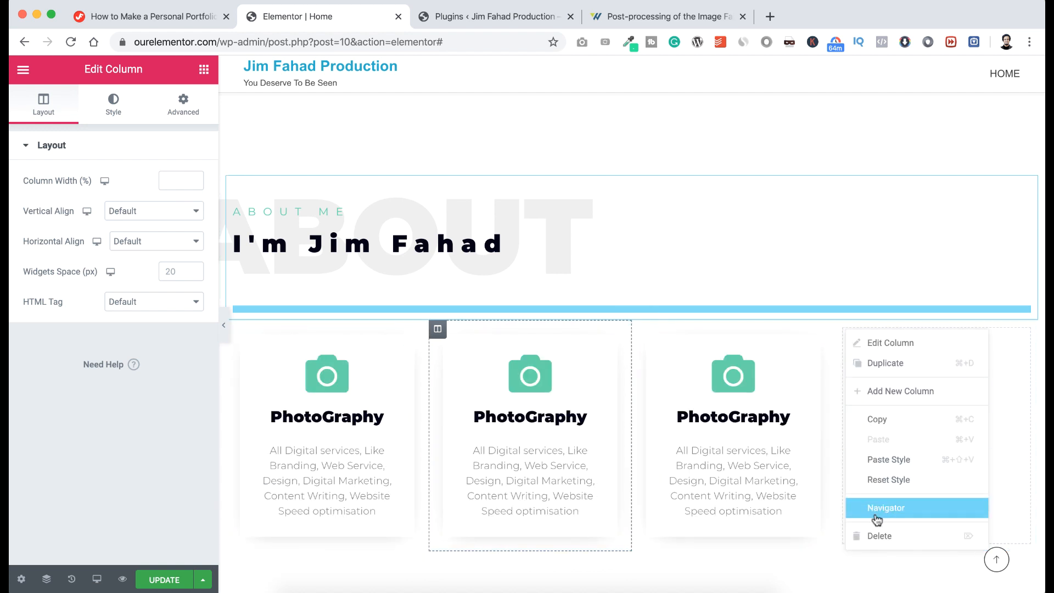
left_click(873, 536)
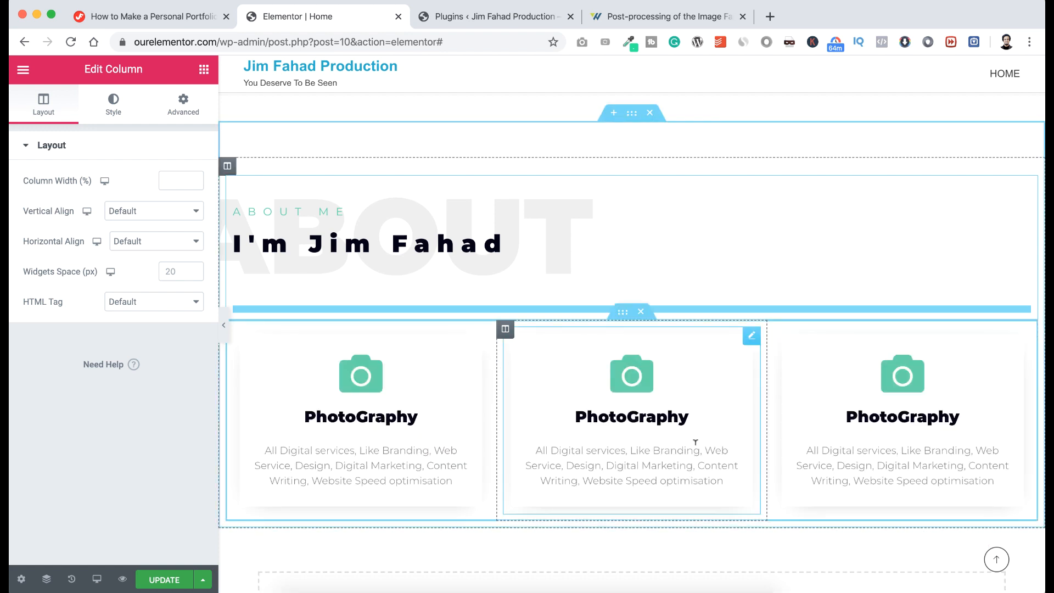
left_click(618, 416)
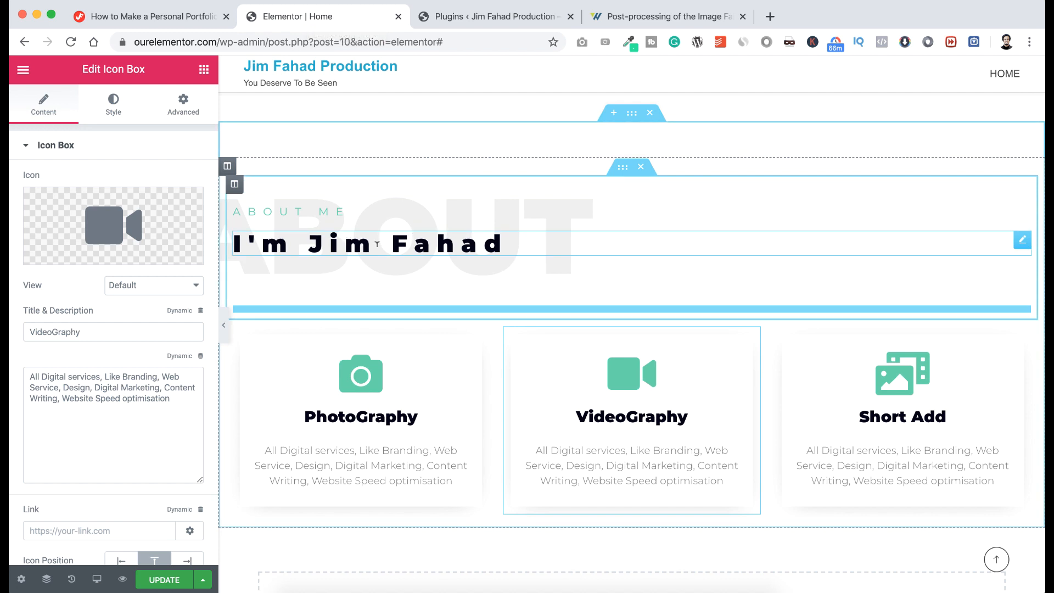
Change the headings above the cards to 'Service Provided' and 'MY SERVICES'.
left_click(377, 243)
key("super+a")
type("Service Provided")
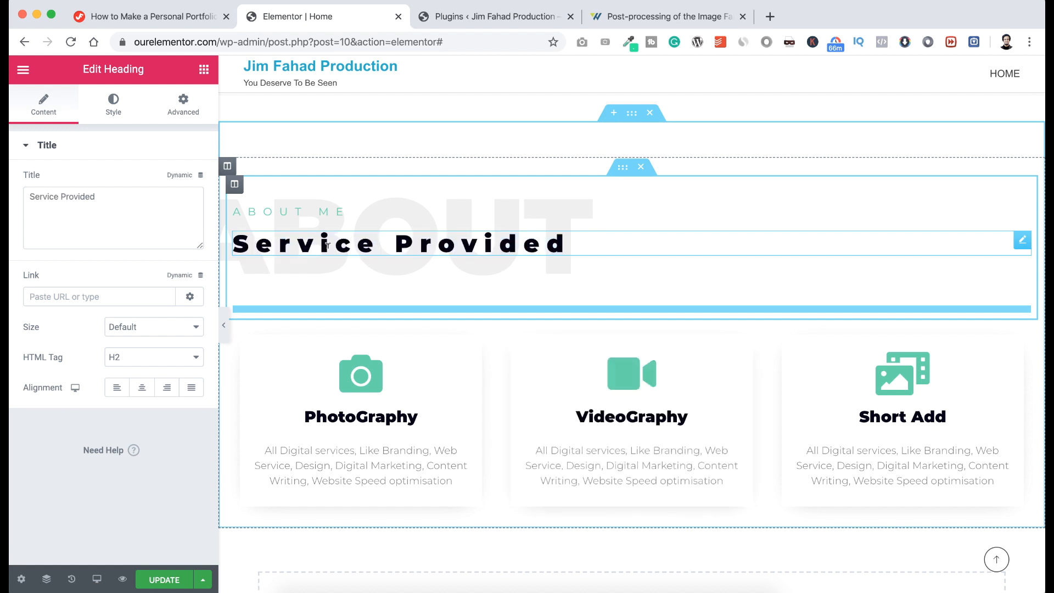
left_click(294, 209)
type("My Services")
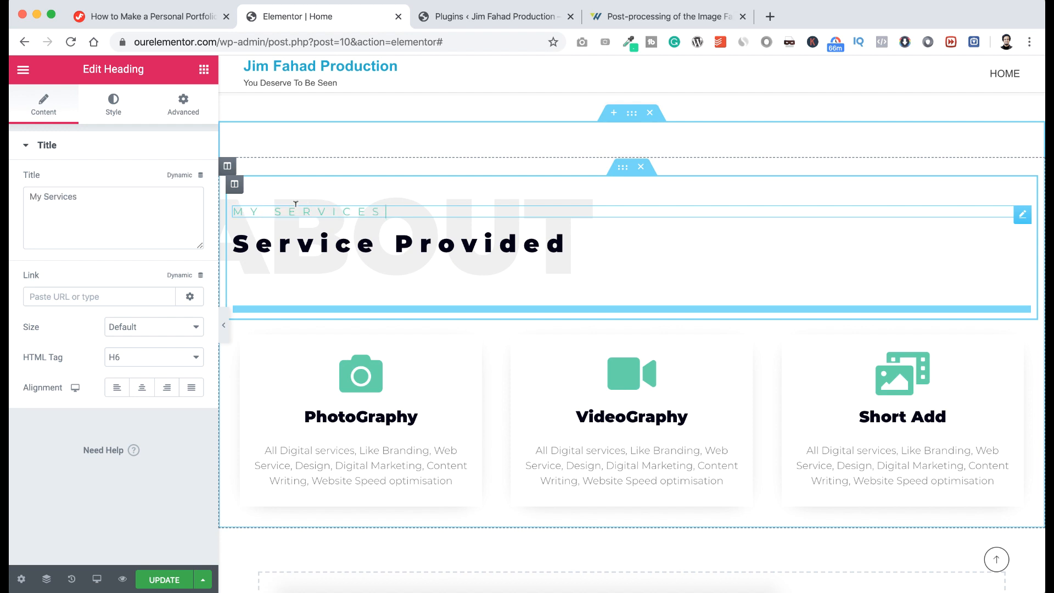
Replace the faint ABOUT background title with SERVICE and update the page.
left_click(297, 188)
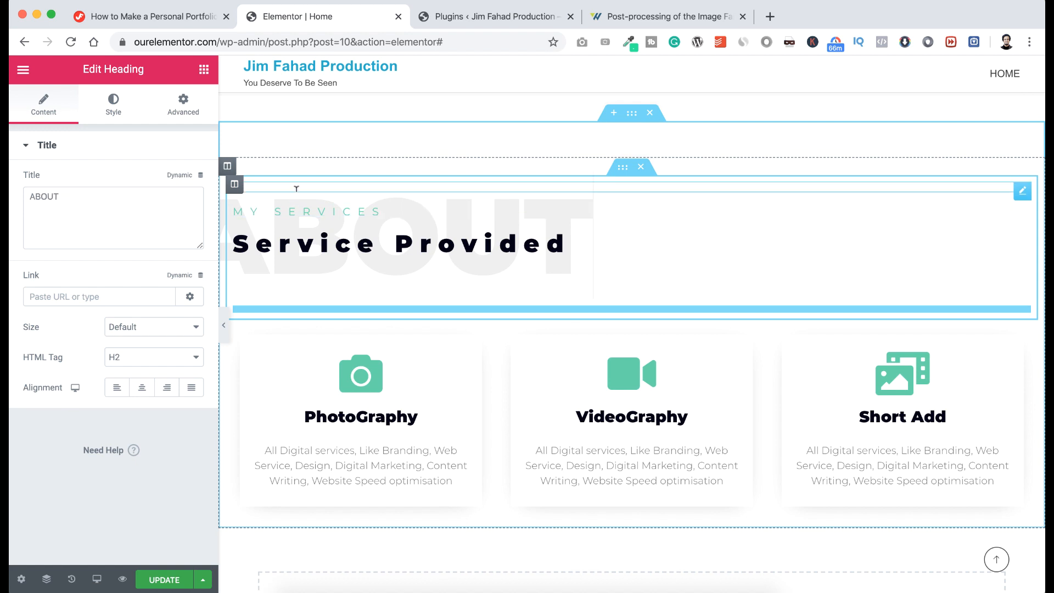
double_click(296, 189)
type("SERVICES")
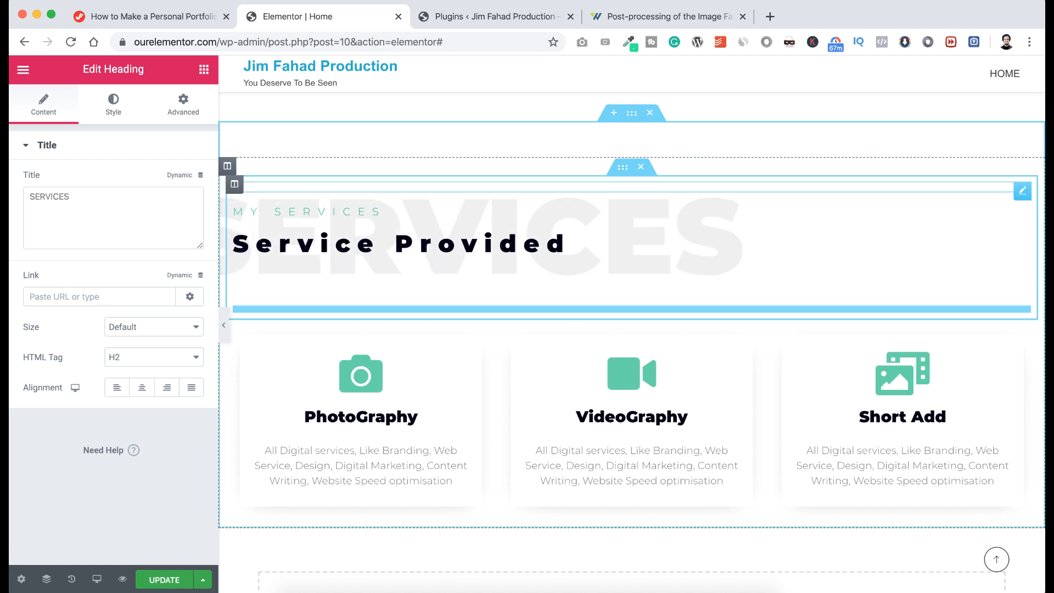
key("BackSpace")
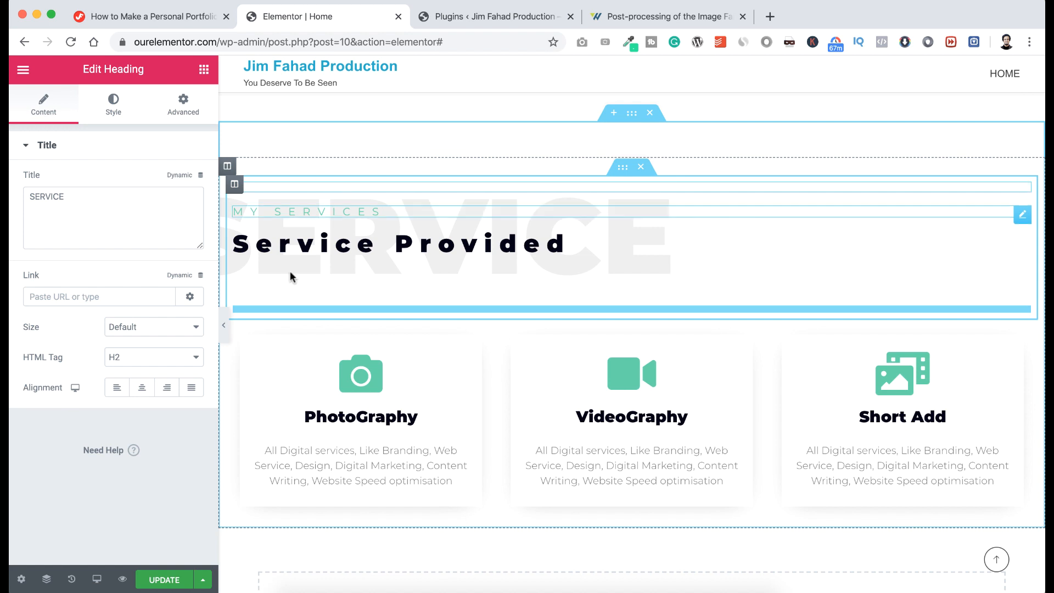
left_click(164, 579)
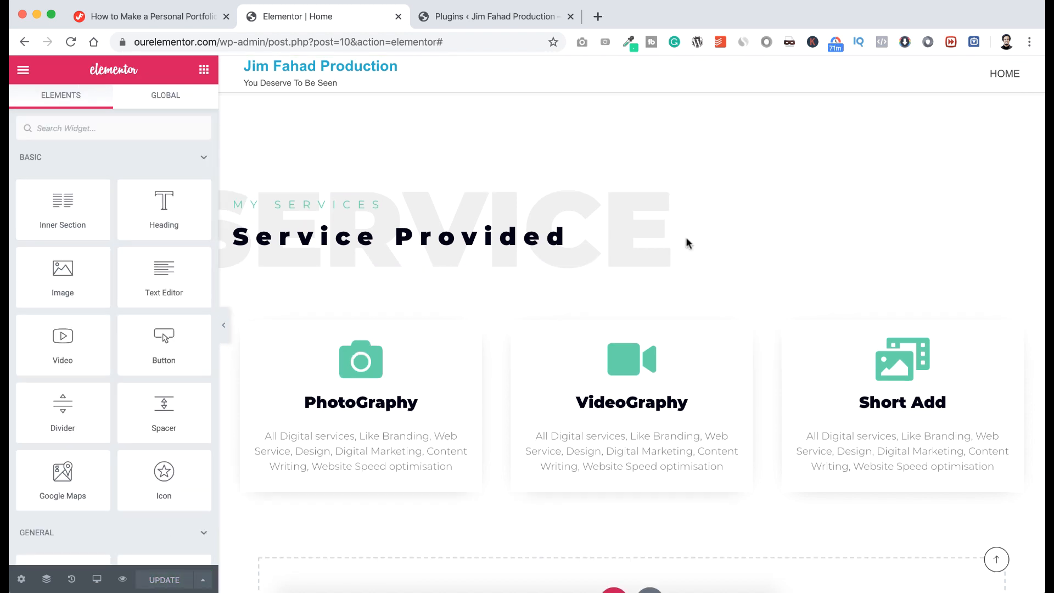
Insert a new empty section directly above the Services section.
scroll(686, 243, "up", 5)
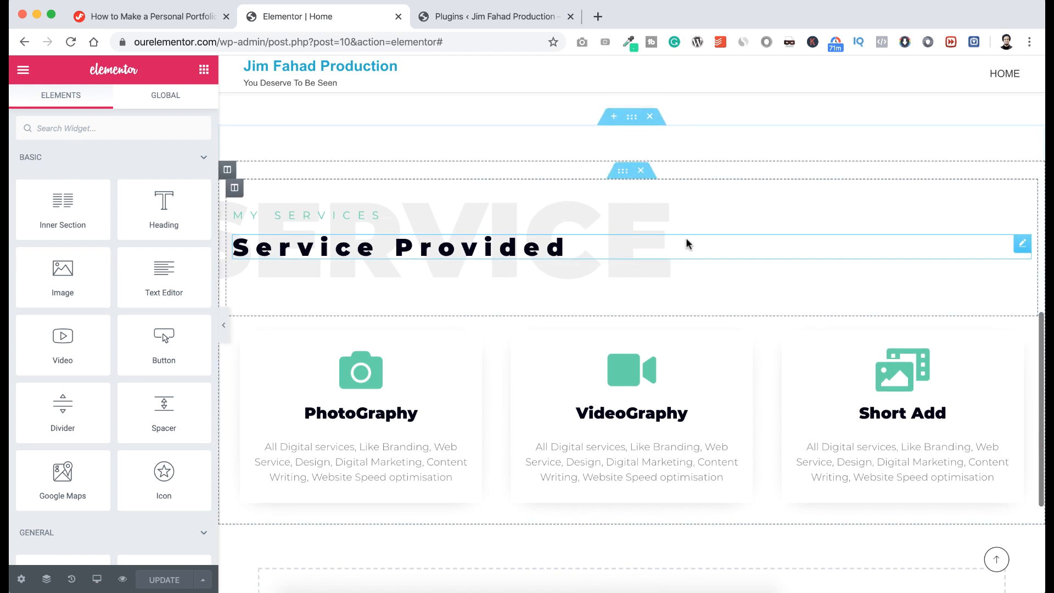
scroll(687, 243, "up", 3)
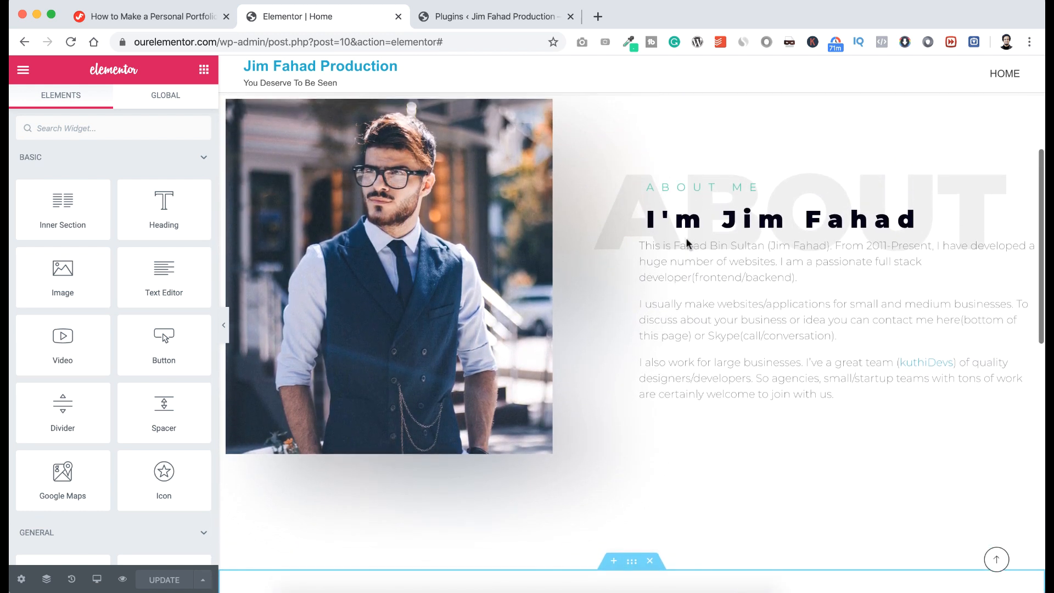
scroll(687, 243, "down", 2)
scroll(687, 242, "down", 3)
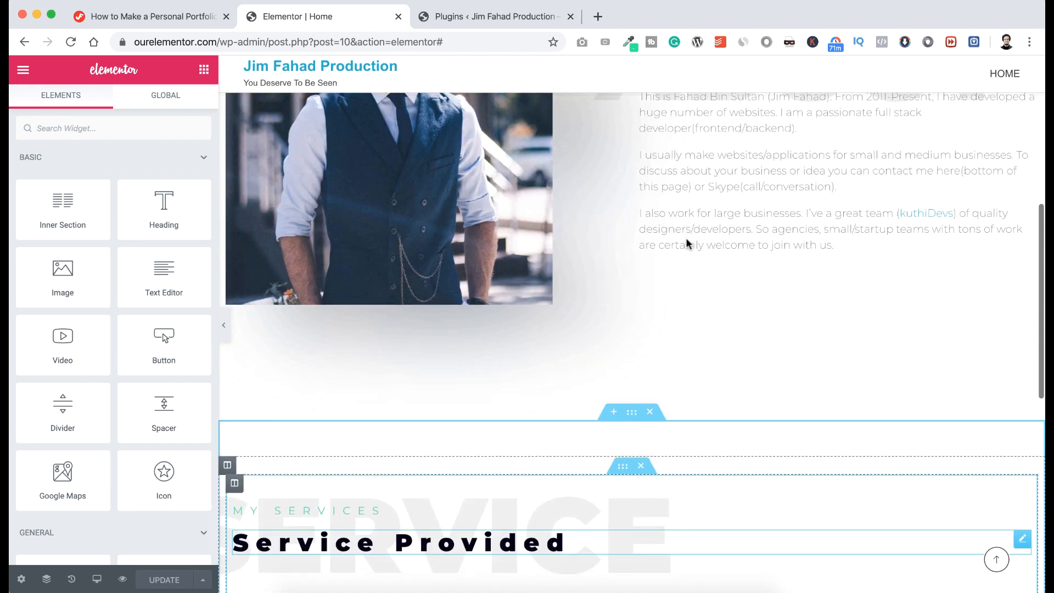
scroll(687, 241, "up", 1)
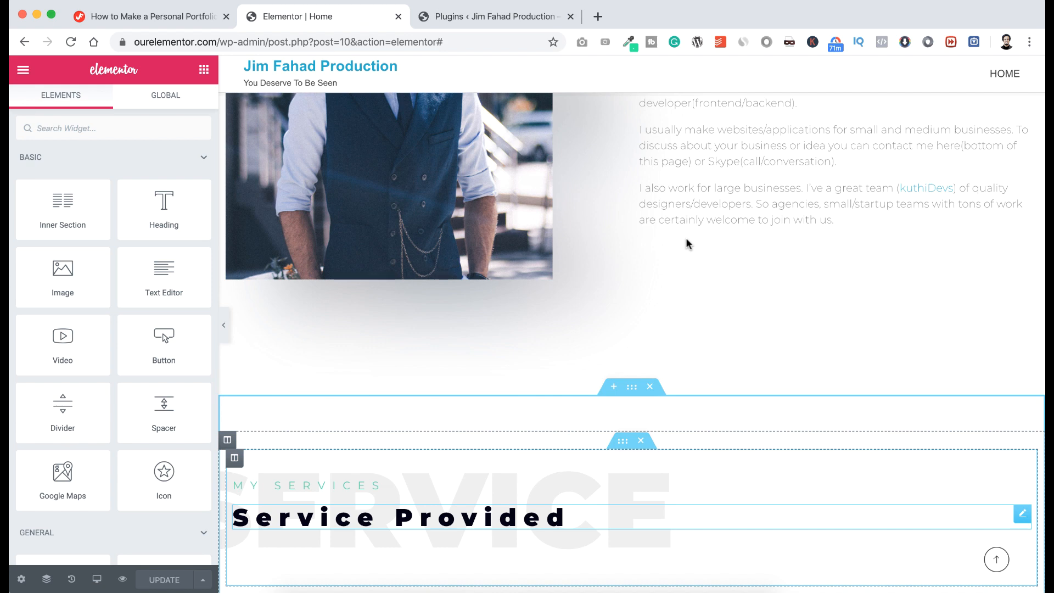
scroll(687, 243, "up", 3)
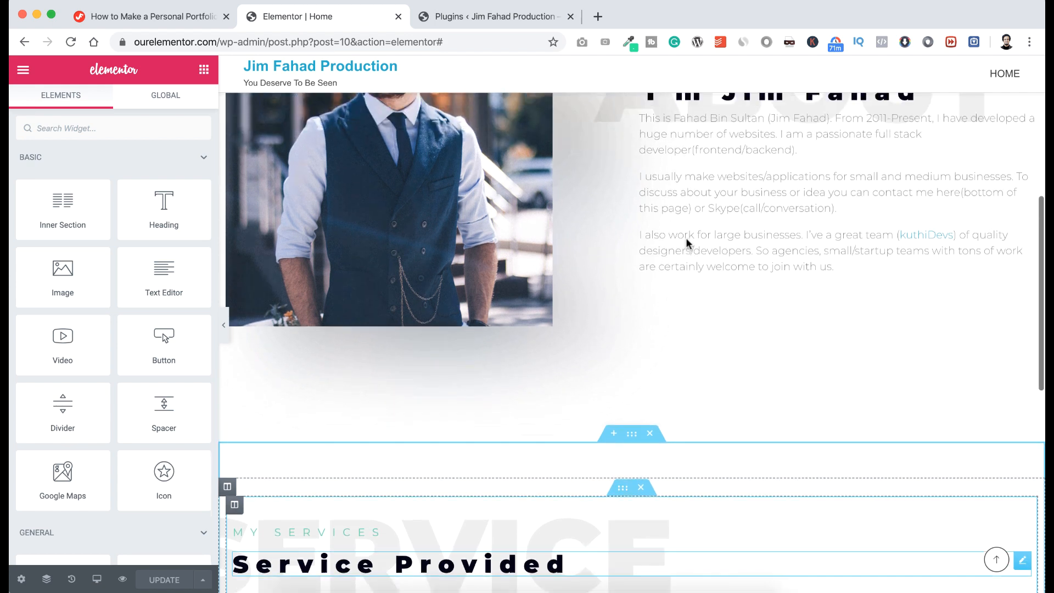
scroll(686, 242, "down", 2)
scroll(686, 243, "down", 1)
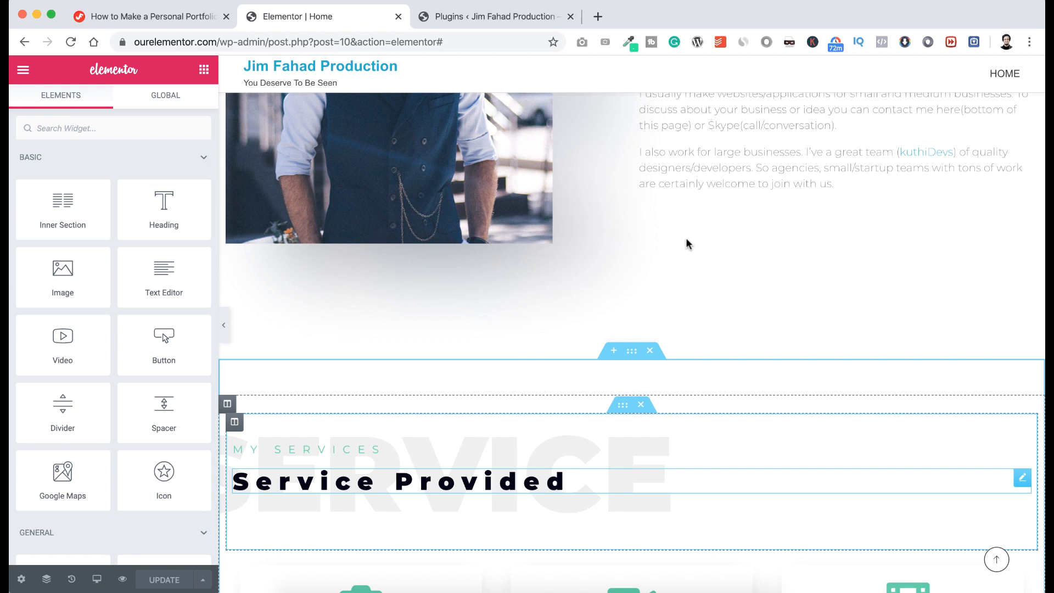
scroll(687, 243, "down", 4)
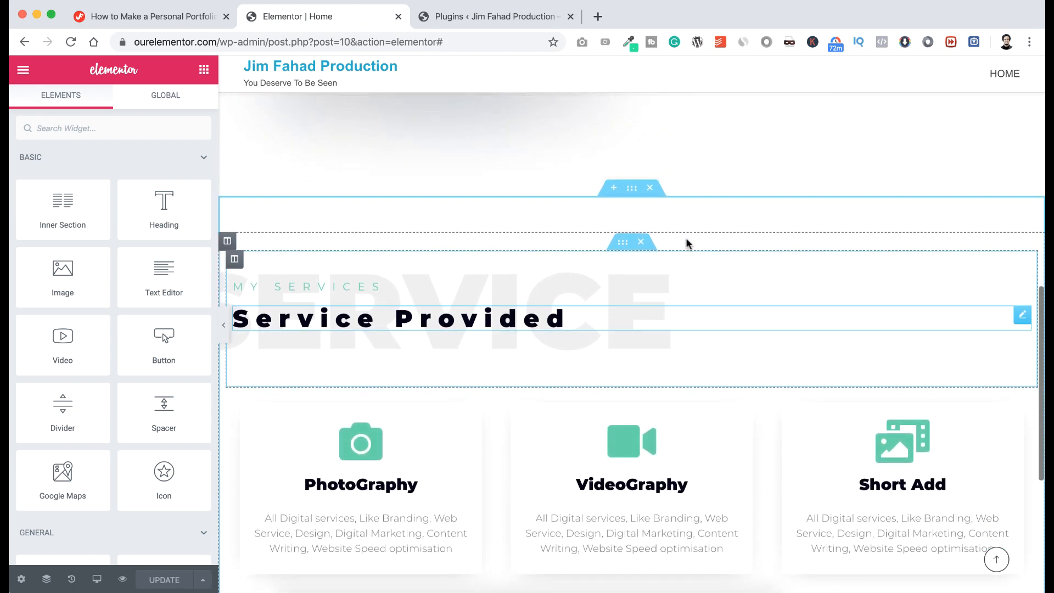
scroll(688, 244, "down", 2)
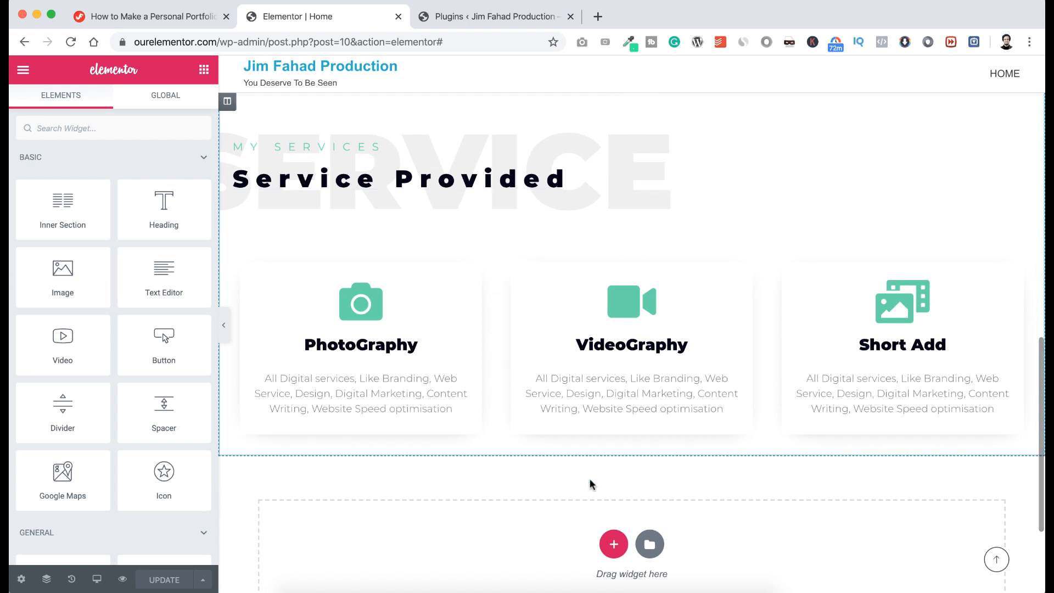
scroll(607, 466, "up", 3)
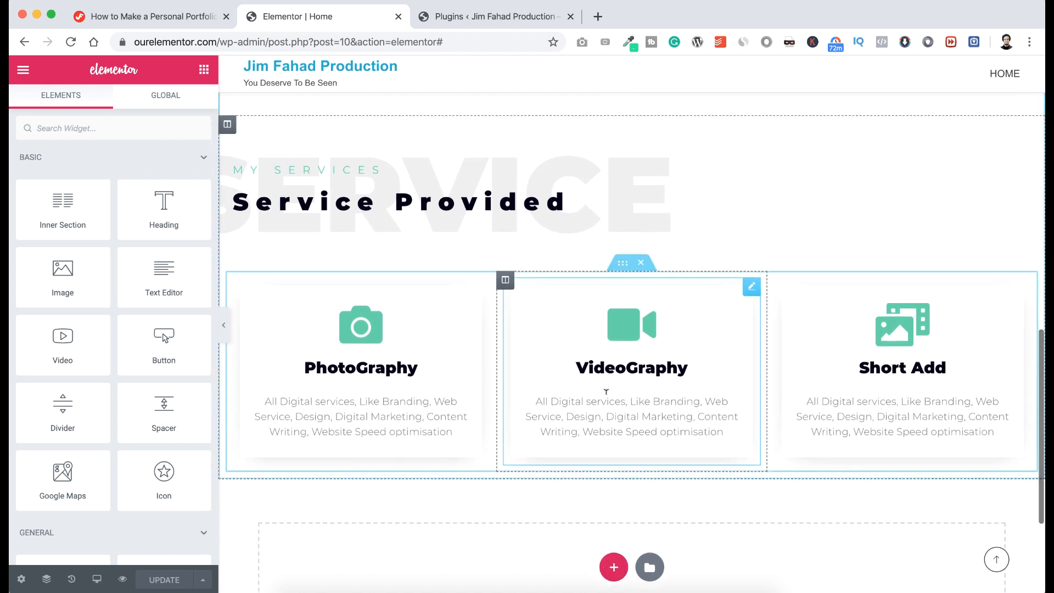
scroll(606, 391, "up", 4)
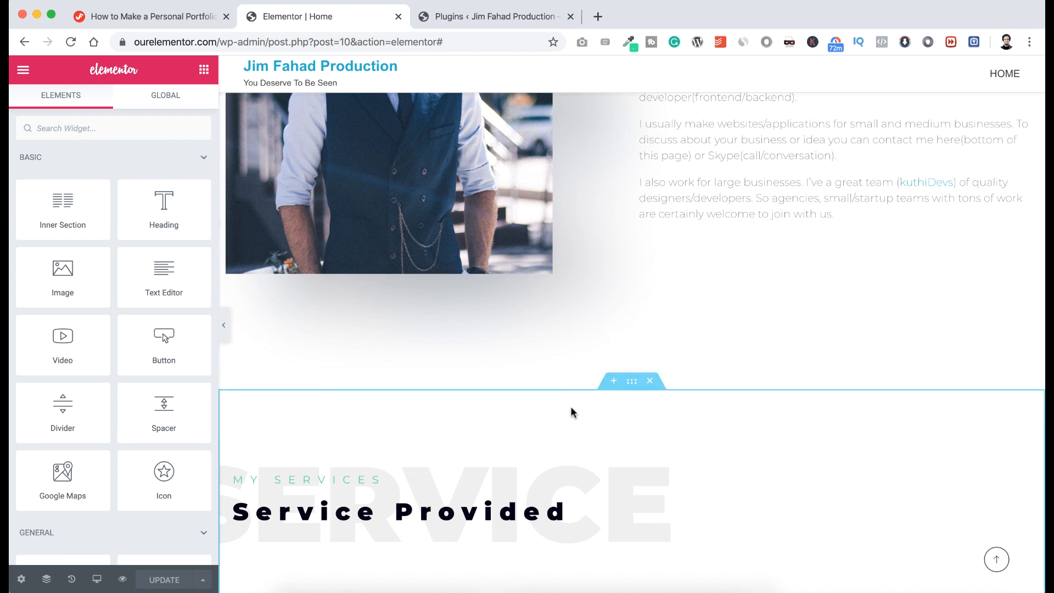
left_click(614, 381)
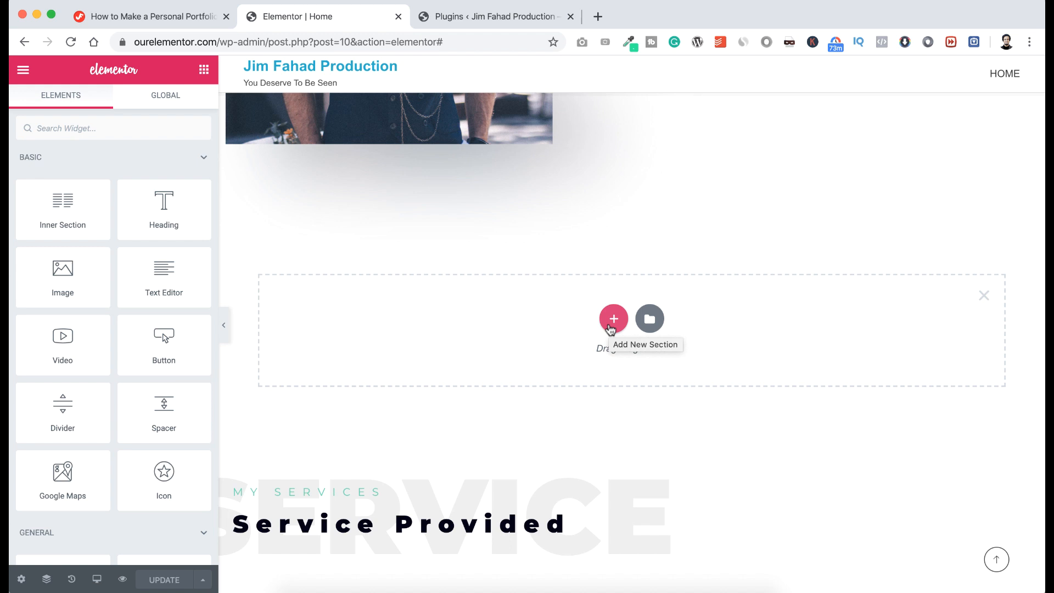
Import career-section.json from the Gift Blocks folder into My Templates and insert Career Section.
left_click(649, 318)
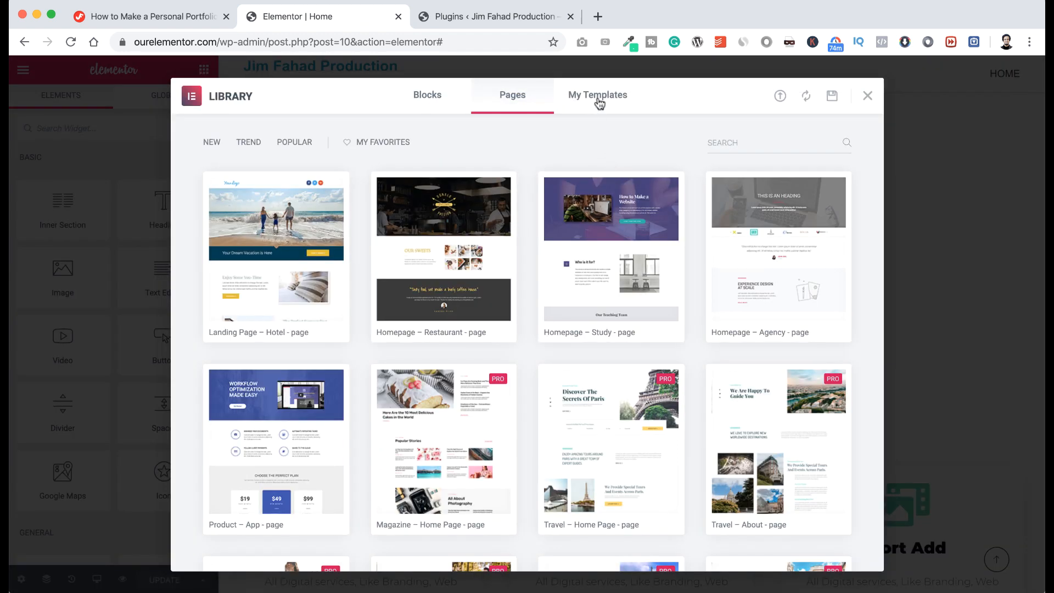
left_click(600, 103)
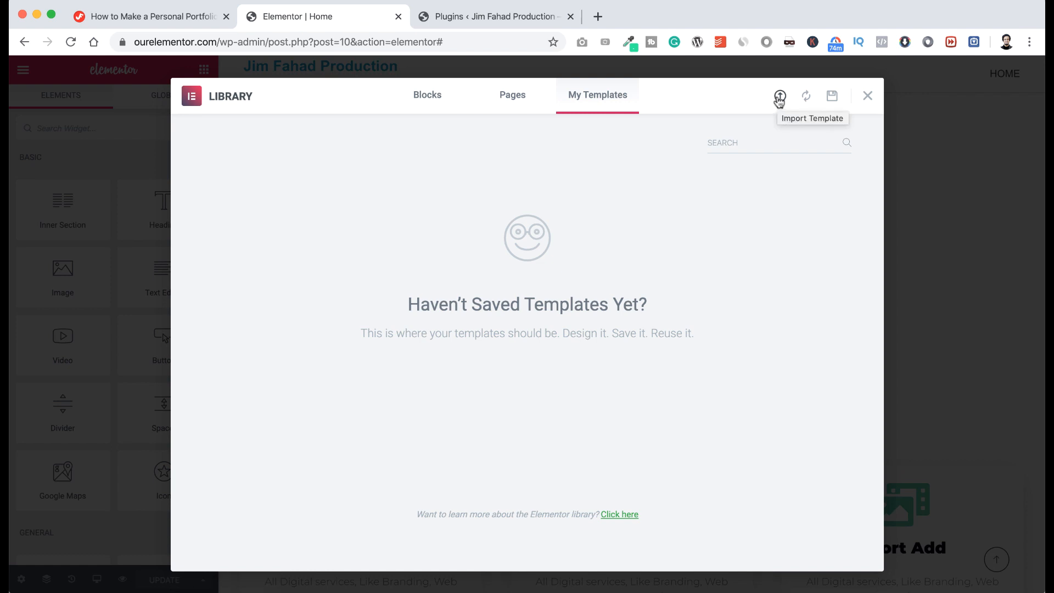
left_click(779, 99)
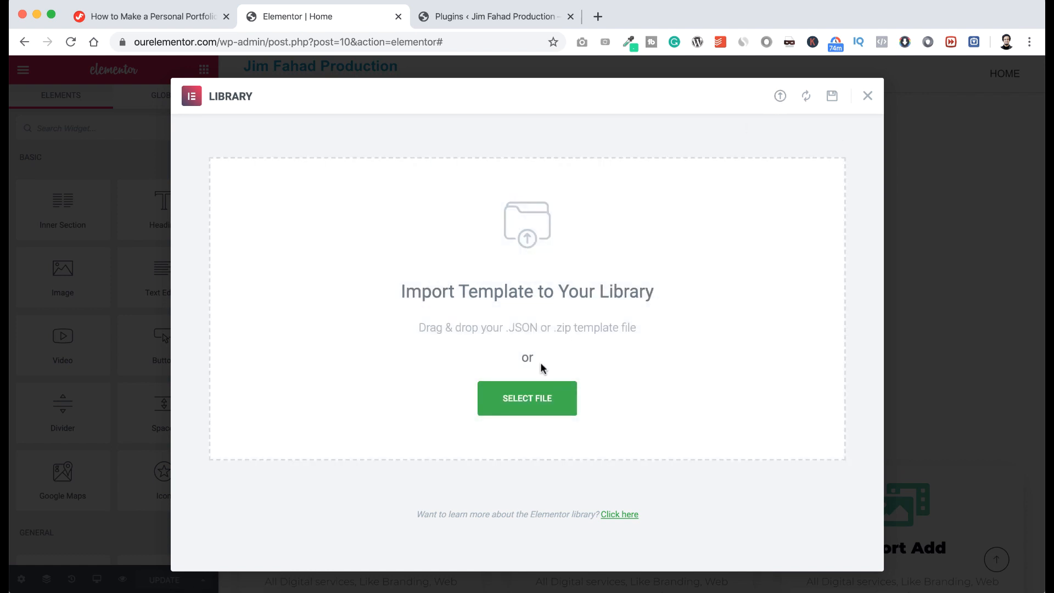
left_click(546, 399)
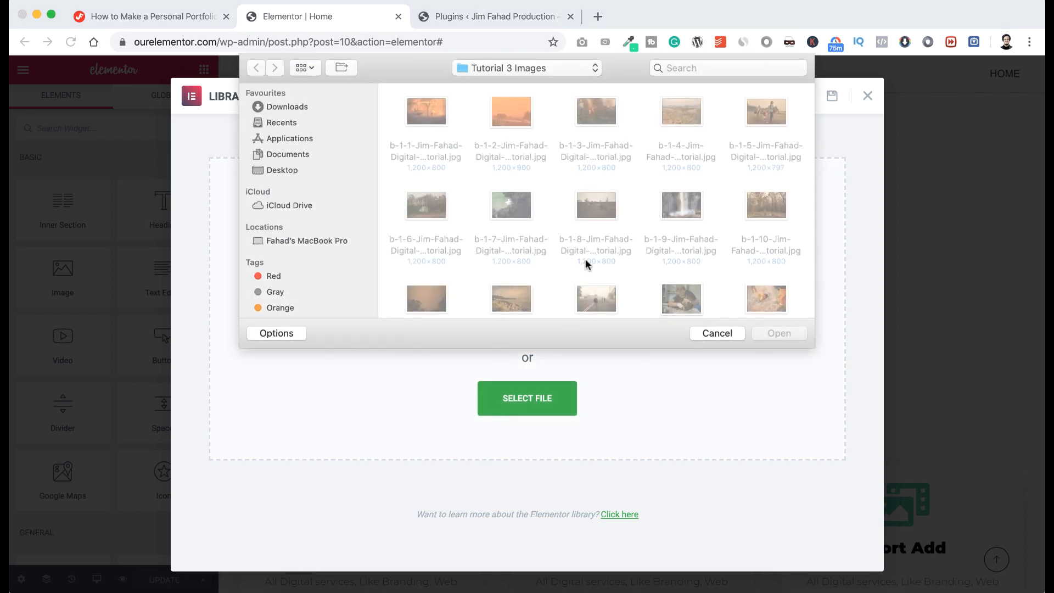
scroll(586, 263, "down", 10)
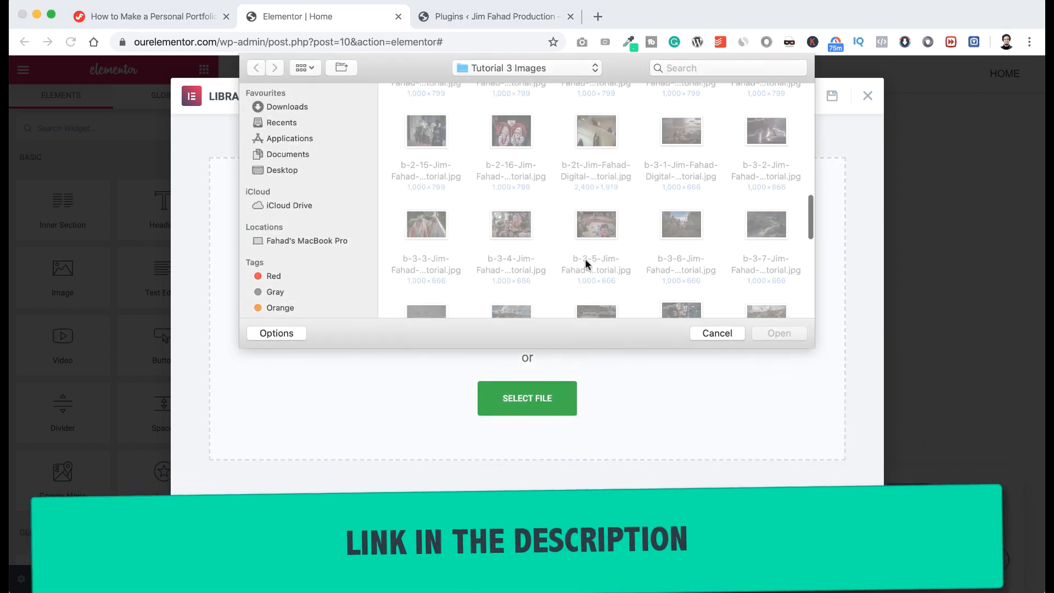
scroll(585, 260, "down", 5)
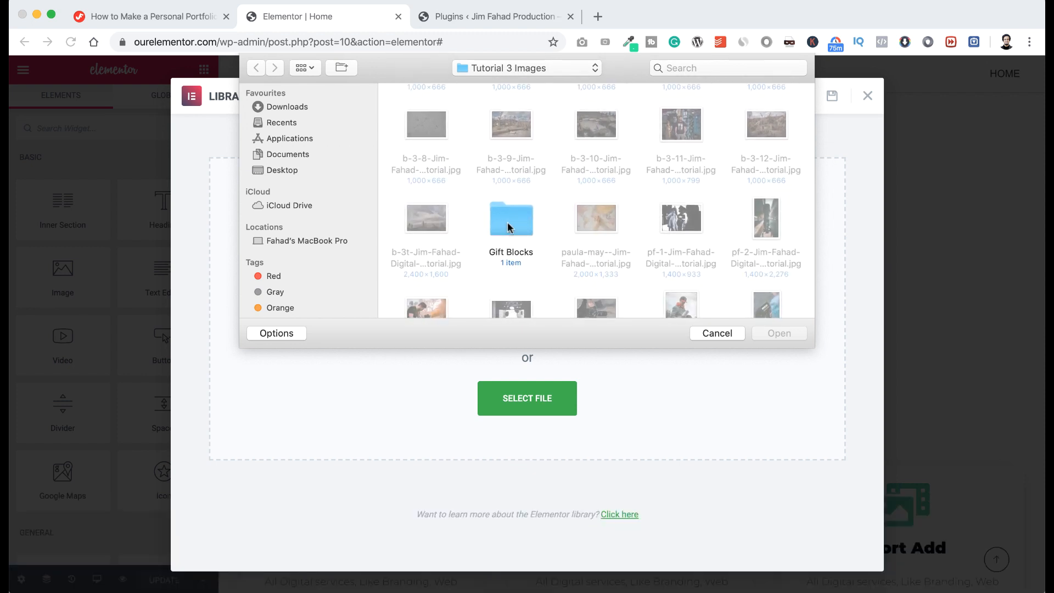
double_click(506, 225)
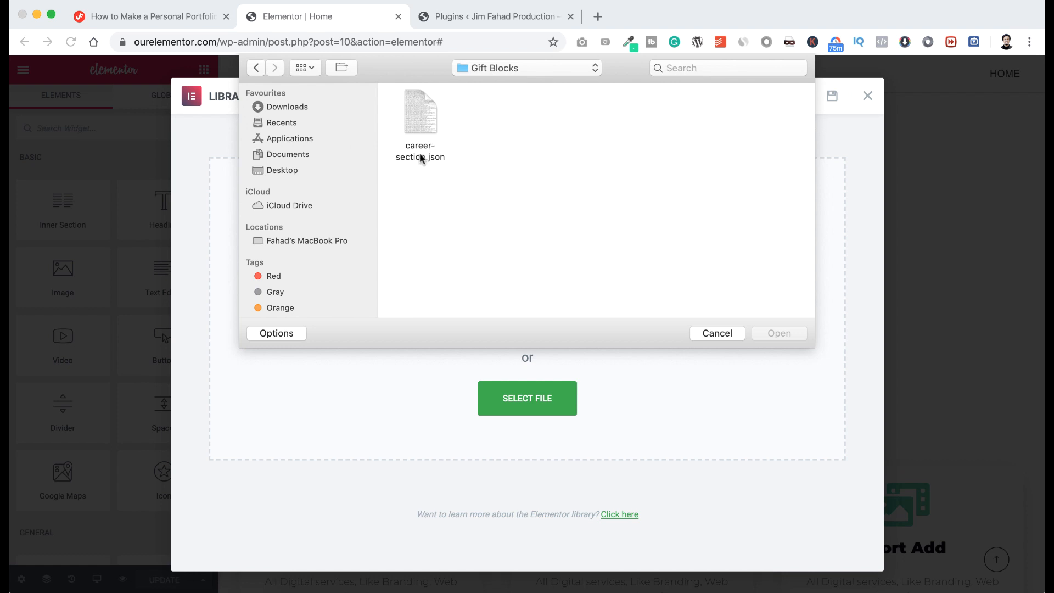
left_click(421, 118)
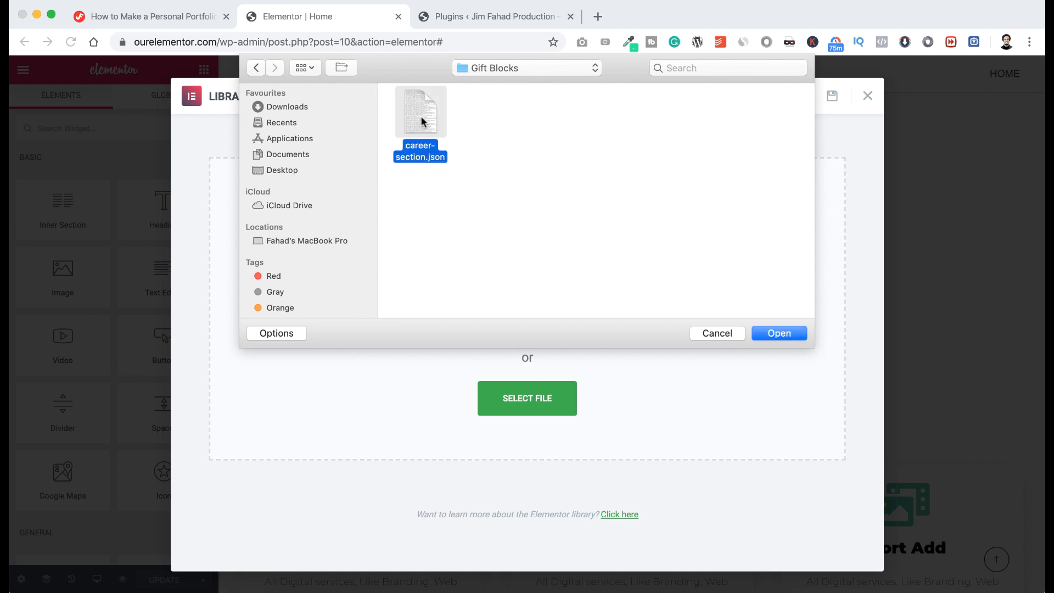
left_click(781, 332)
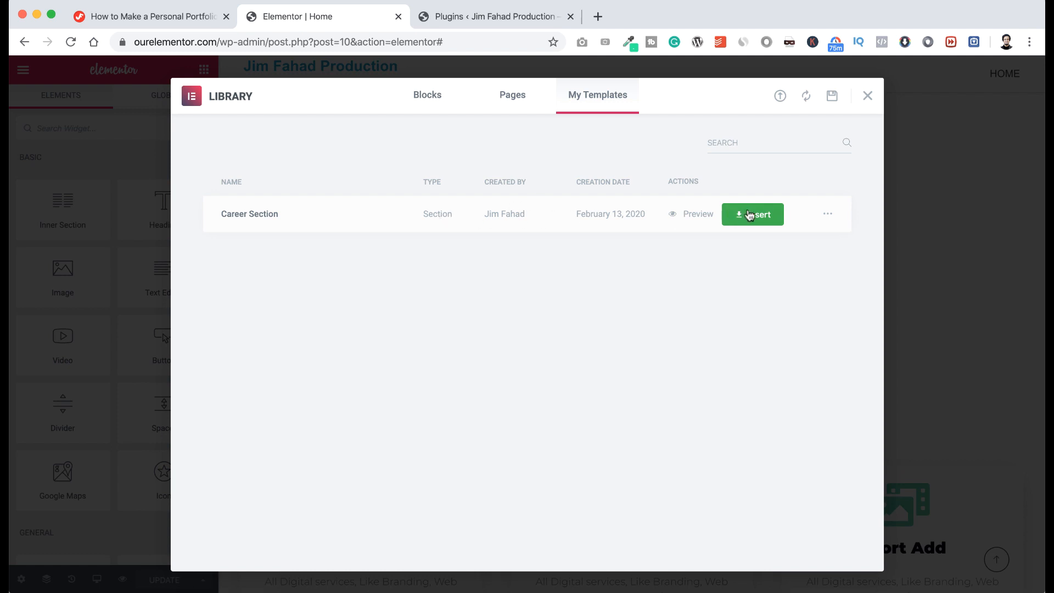
left_click(750, 215)
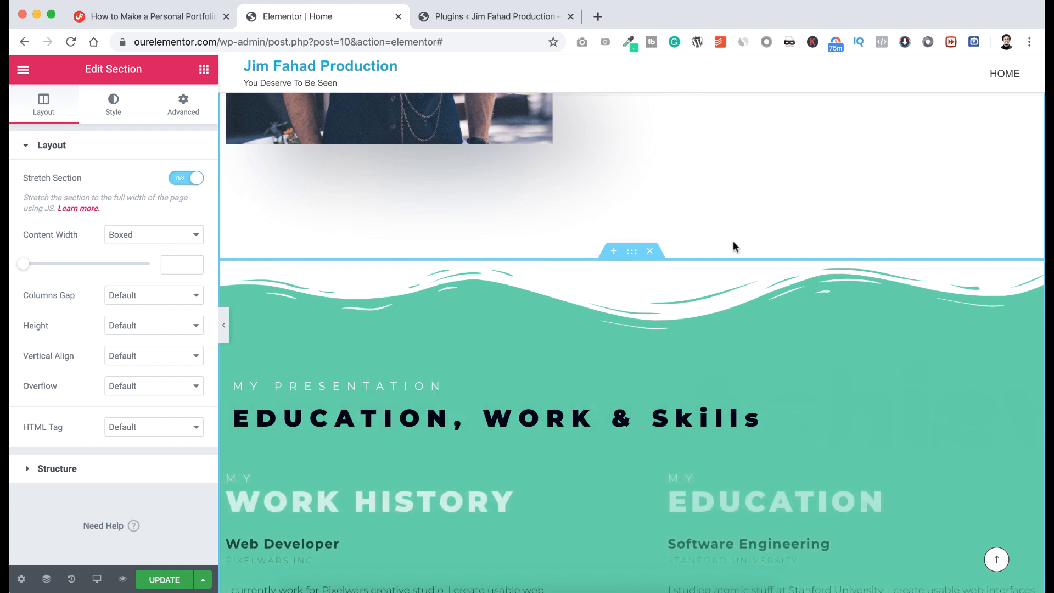
Scroll through the inserted teal Career Section with its Work History, Education and Skills columns.
scroll(735, 247, "down", 5)
scroll(734, 239, "up", 3)
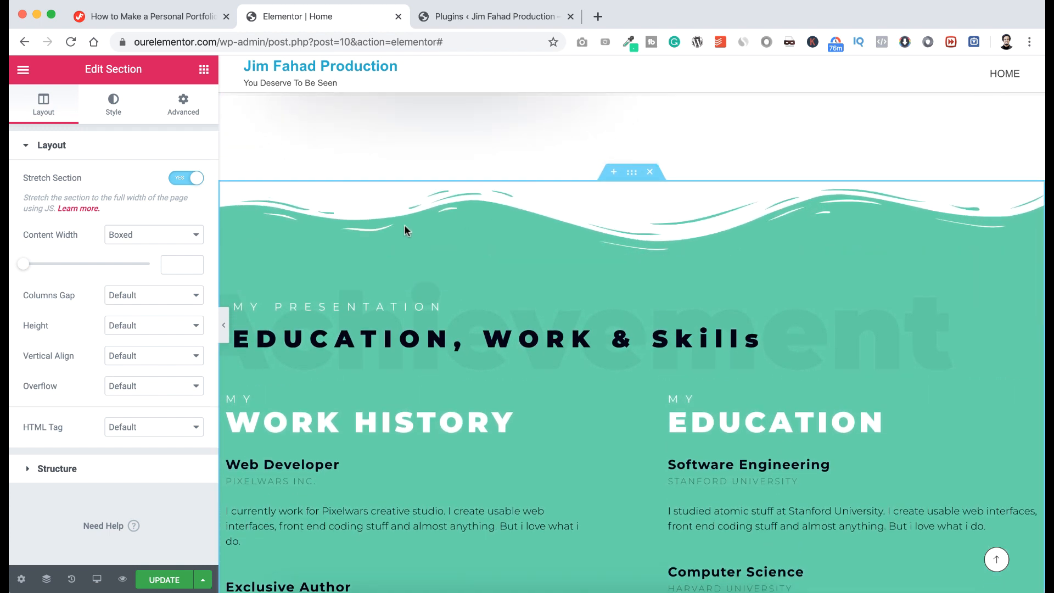
scroll(708, 323, "down", 3)
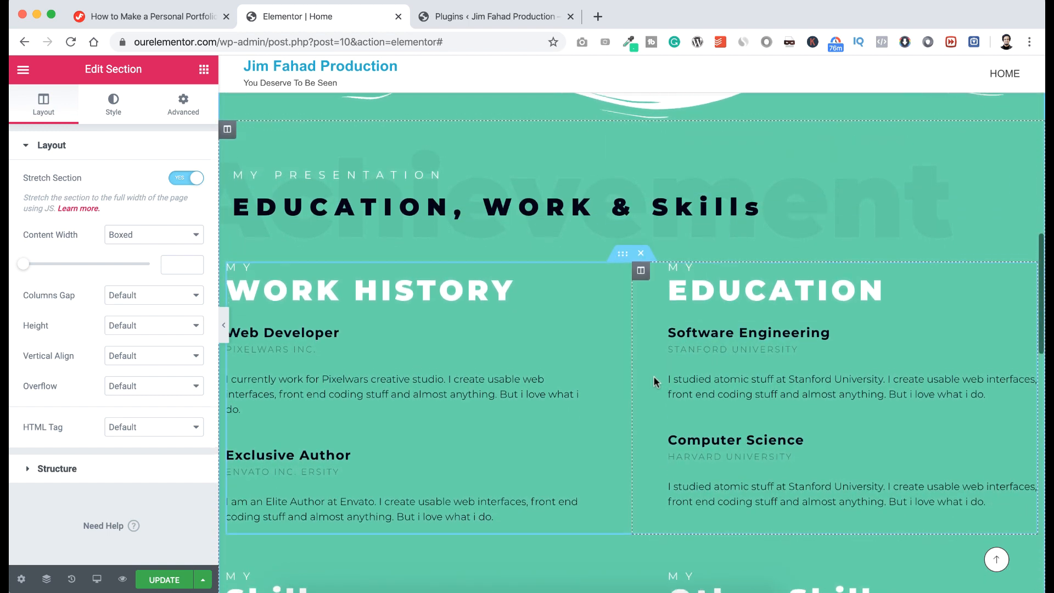
scroll(658, 379, "down", 1)
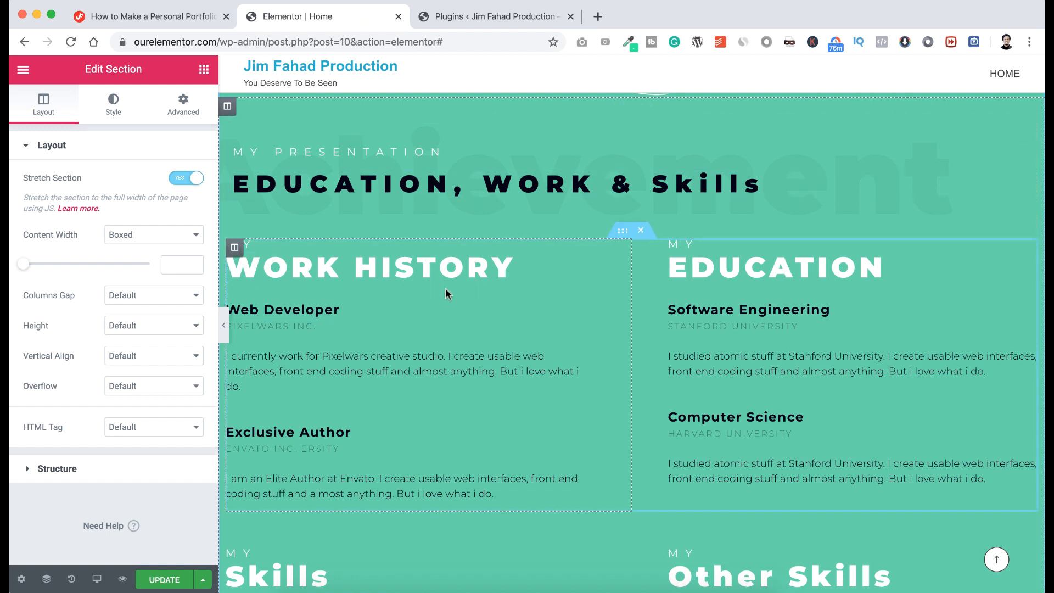
scroll(437, 291, "down", 3)
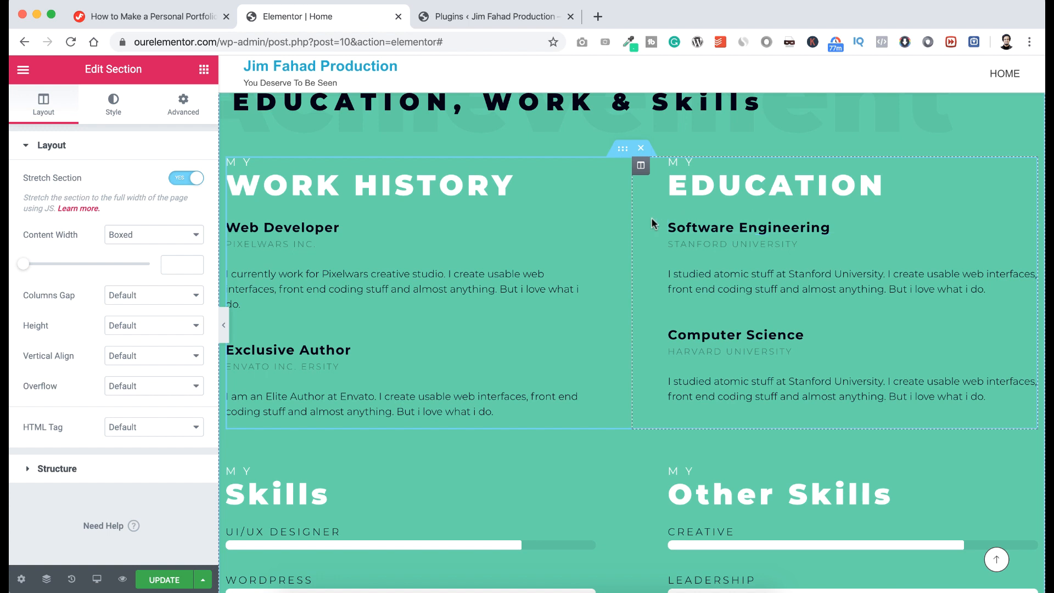
Change the Software Engineering education heading to read Computer Engineering.
left_click(695, 225)
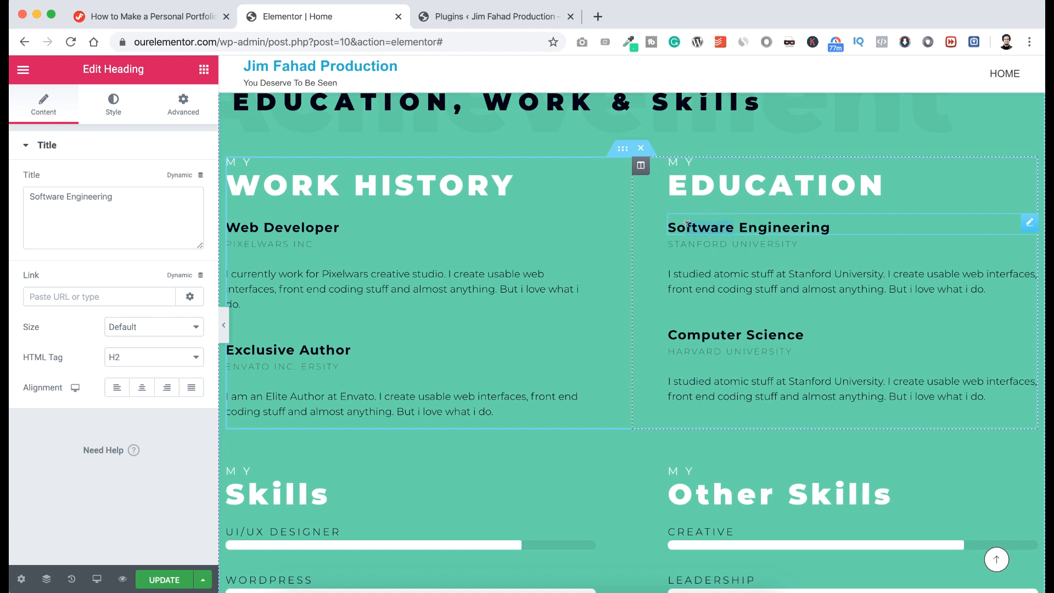
left_click_drag(670, 225, 670, 226)
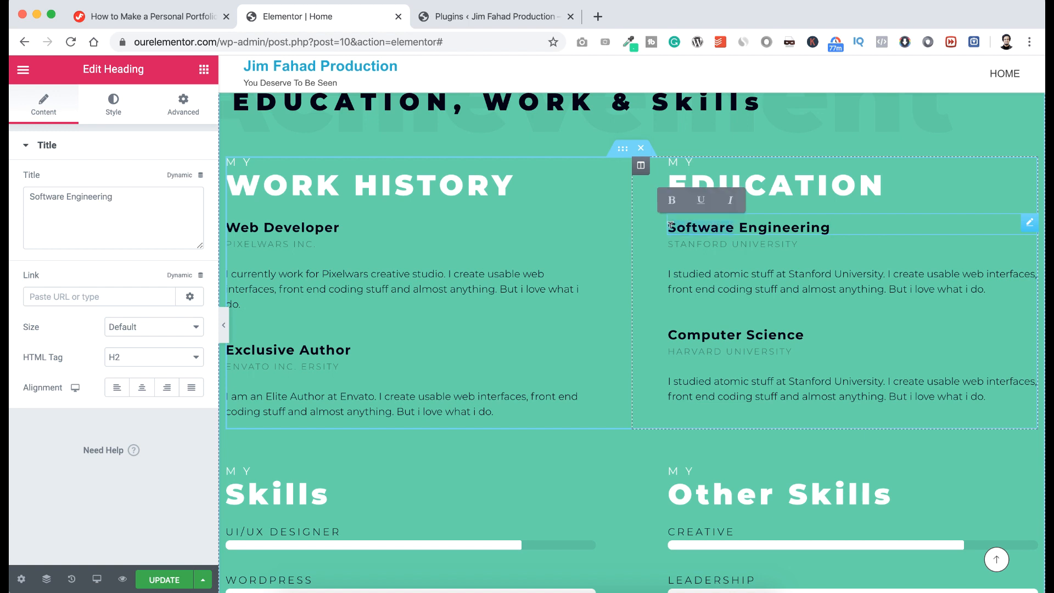
type("Computer")
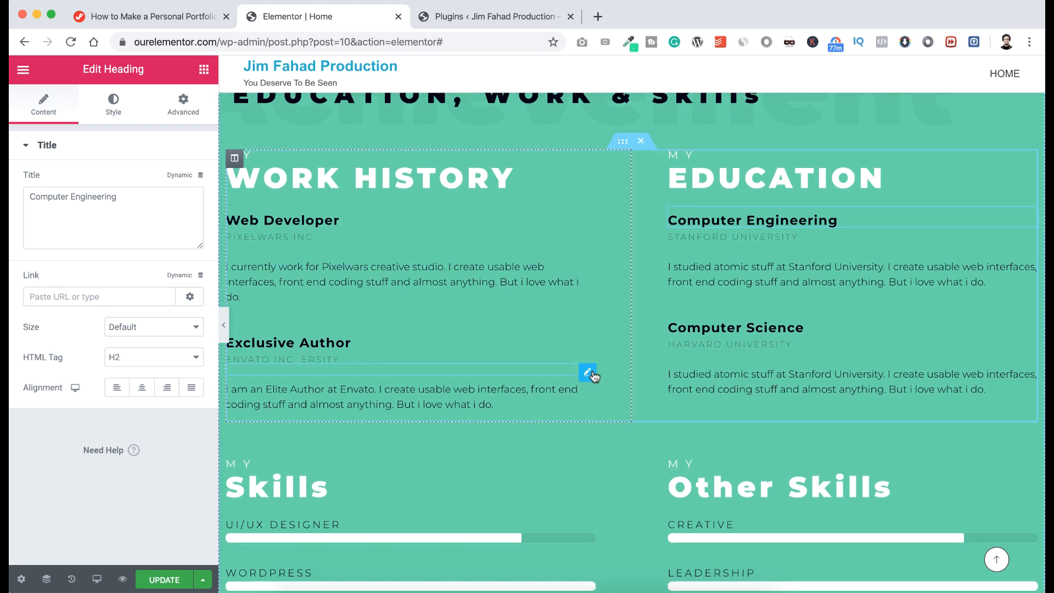
scroll(590, 374, "down", 3)
scroll(630, 350, "down", 1)
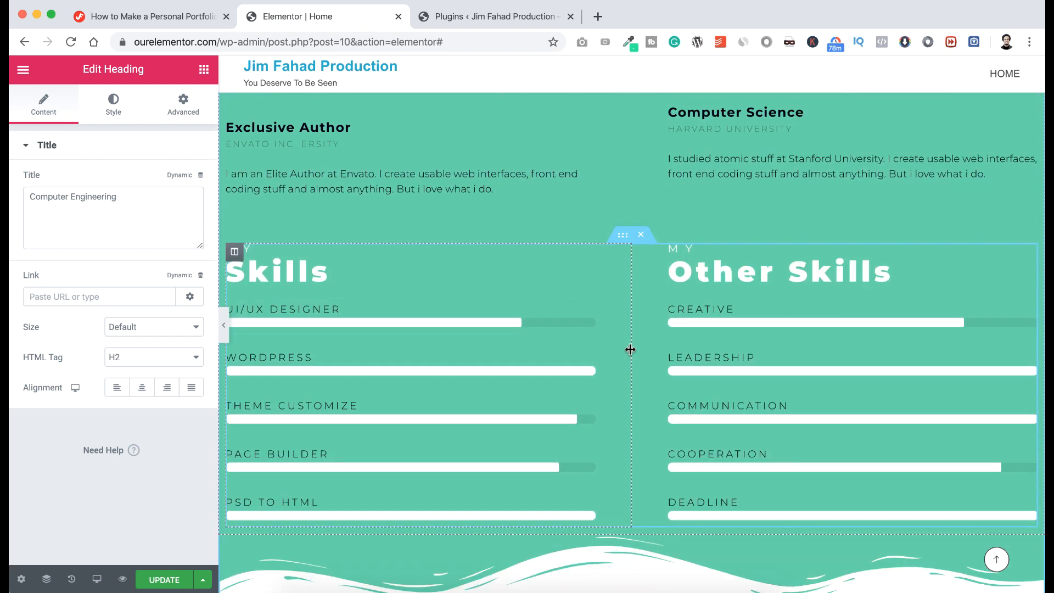
scroll(631, 350, "down", 1)
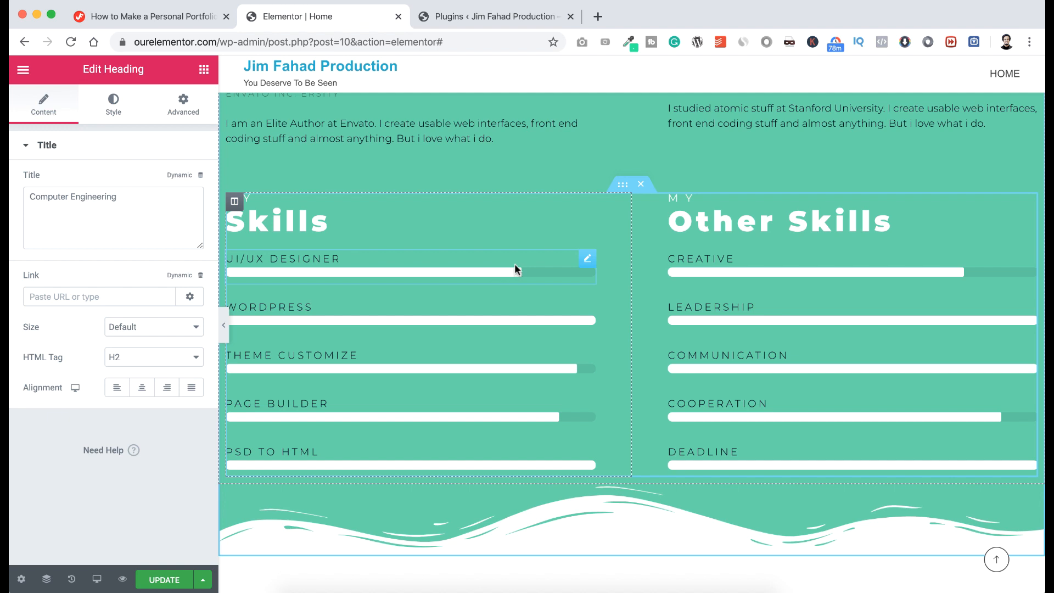
Set the UI/UX Designer progress bar percentage to 68.
left_click(587, 259)
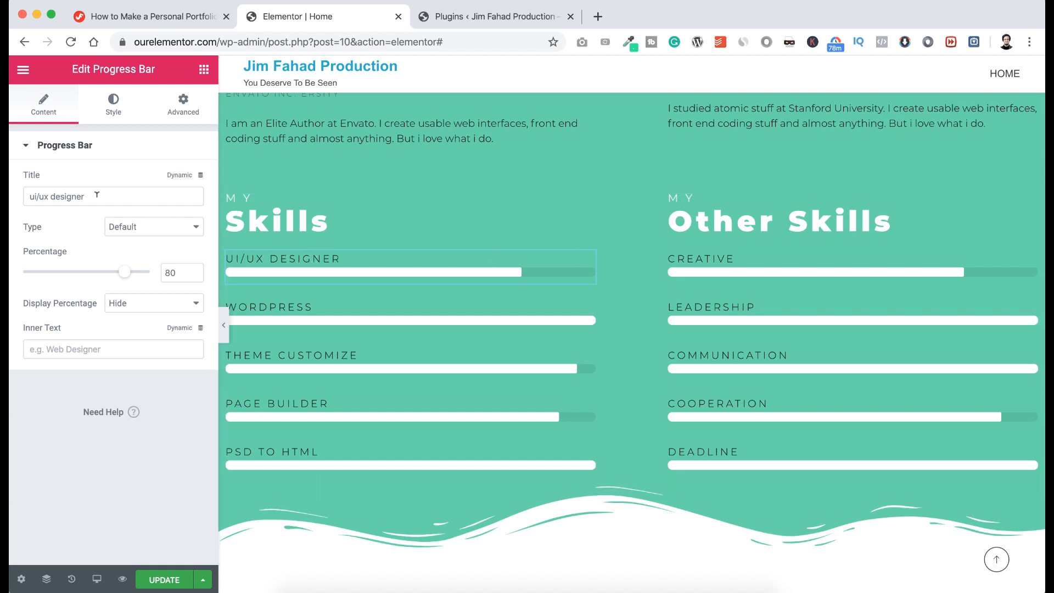
left_click_drag(97, 194, 67, 196)
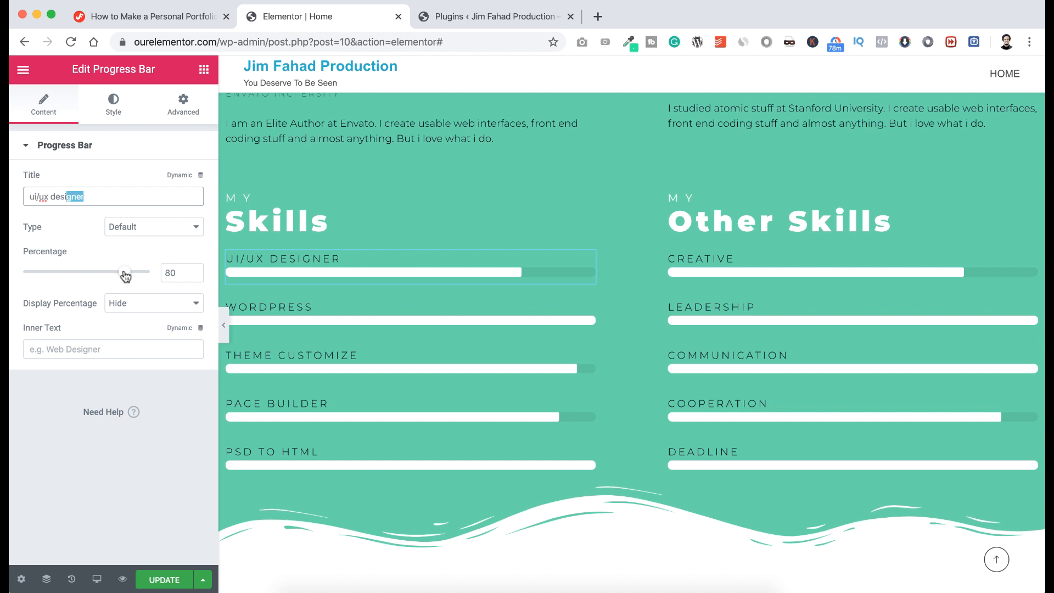
mouse_move(128, 274)
left_mouse_down()
mouse_move(153, 275)
mouse_move(110, 275)
left_mouse_up()
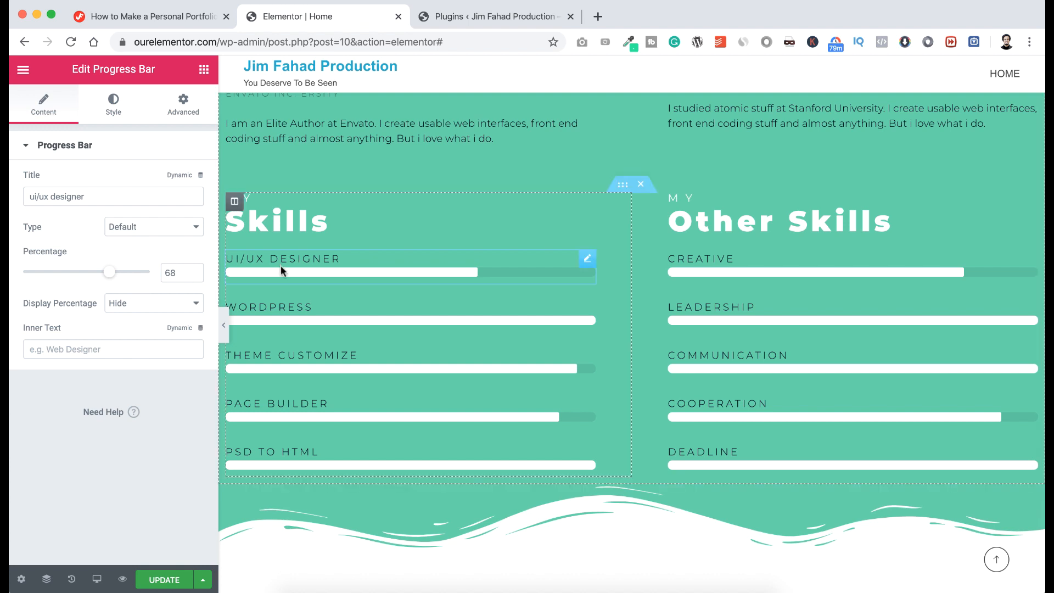
left_click(114, 104)
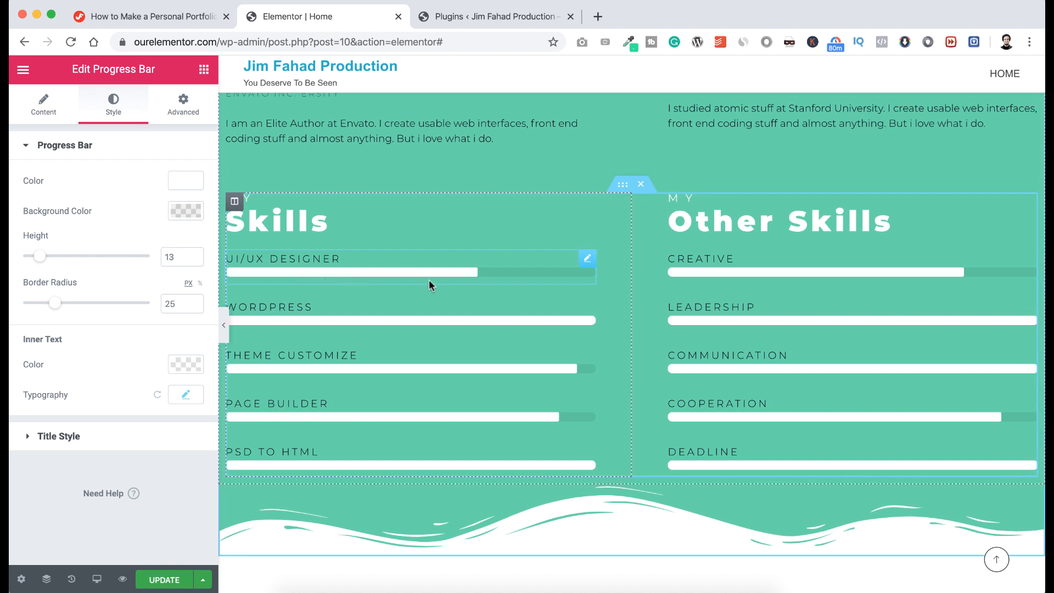
scroll(479, 229, "up", 8)
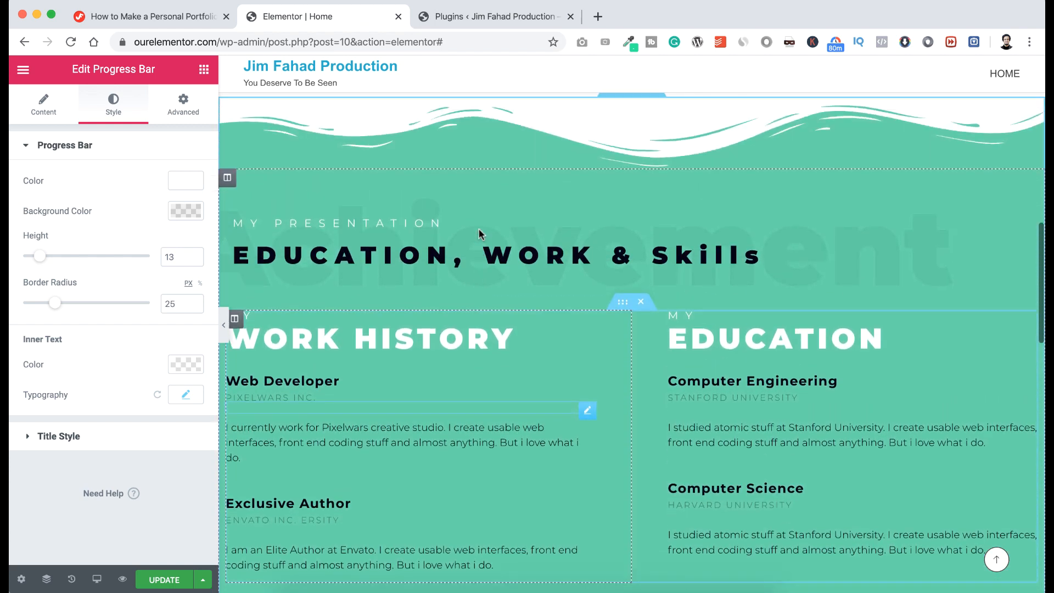
Open the teal section's Style settings and expand Shape Divider.
scroll(479, 229, "up", 3)
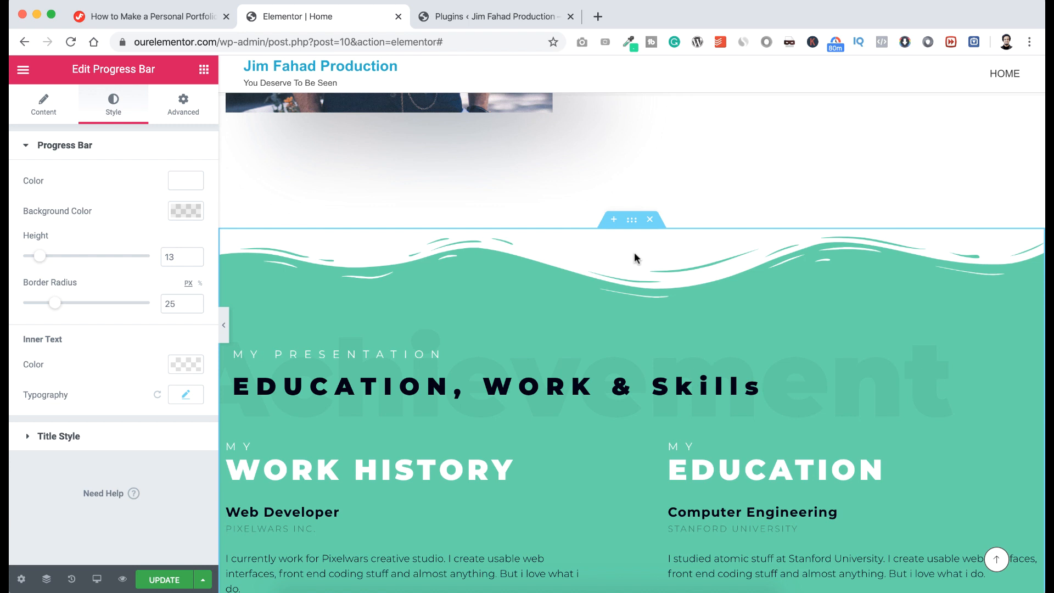
left_click(632, 220)
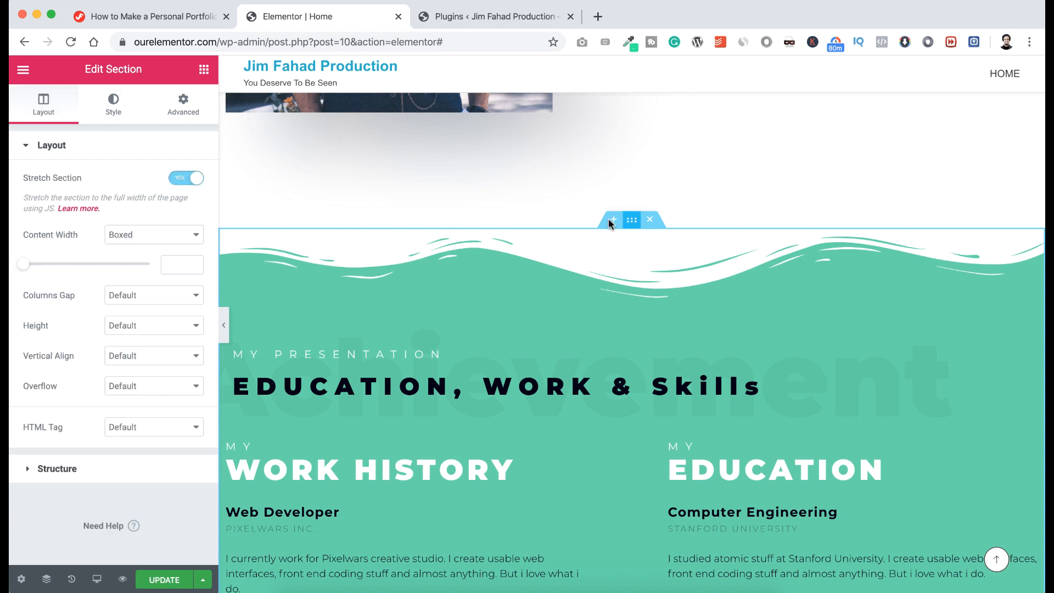
left_click(113, 106)
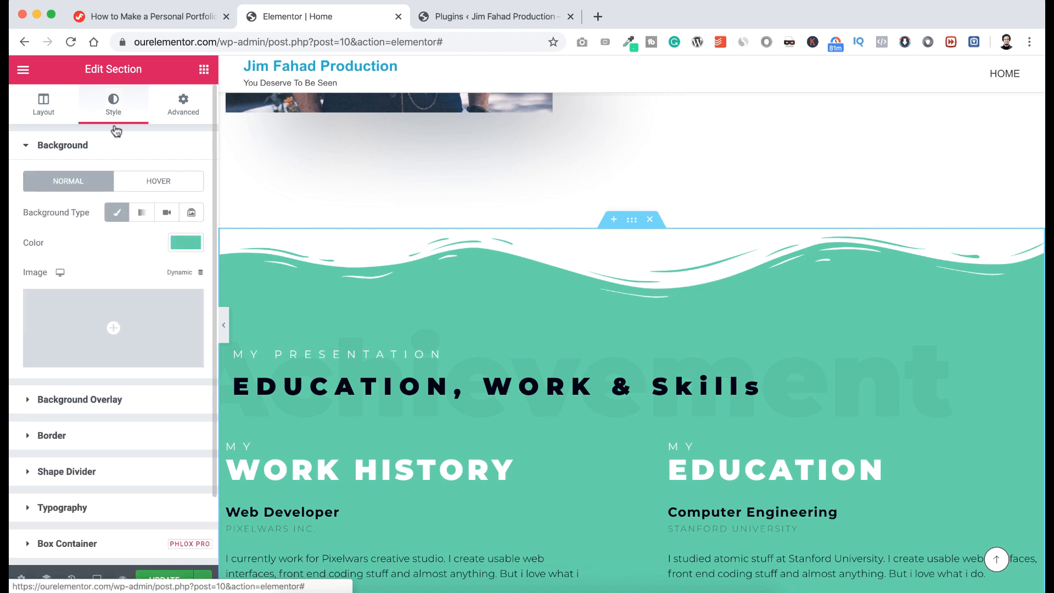
scroll(94, 394, "down", 3)
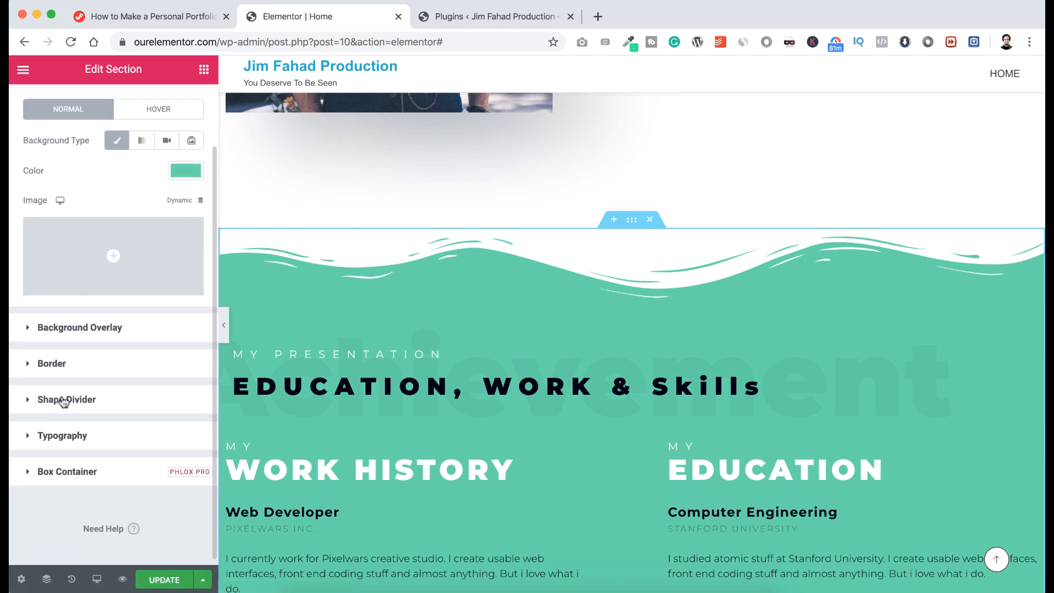
left_click(52, 400)
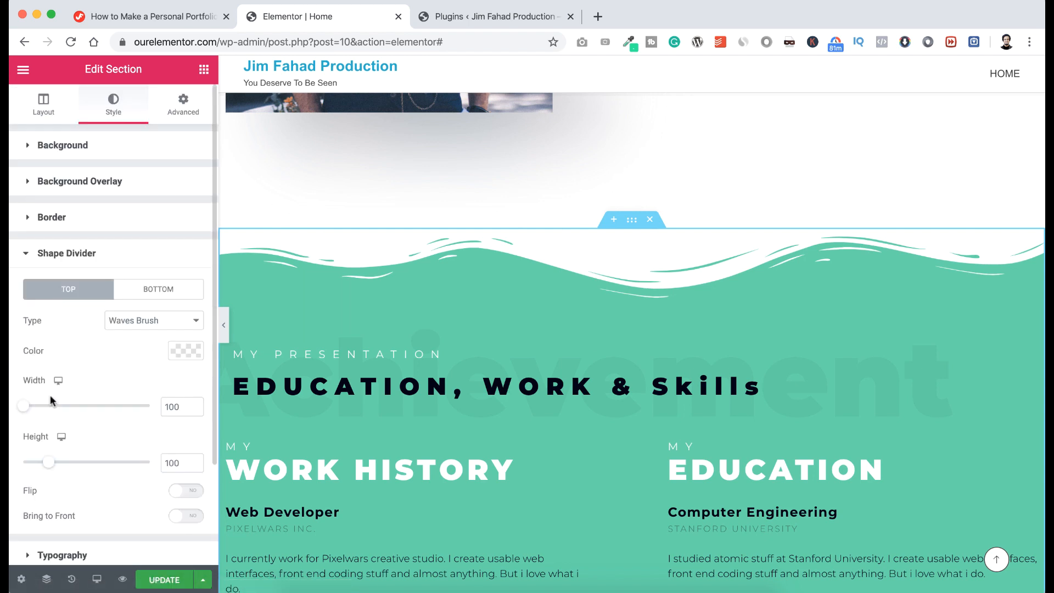
Try Curve, then Tilt, as the top divider shape.
left_click(130, 325)
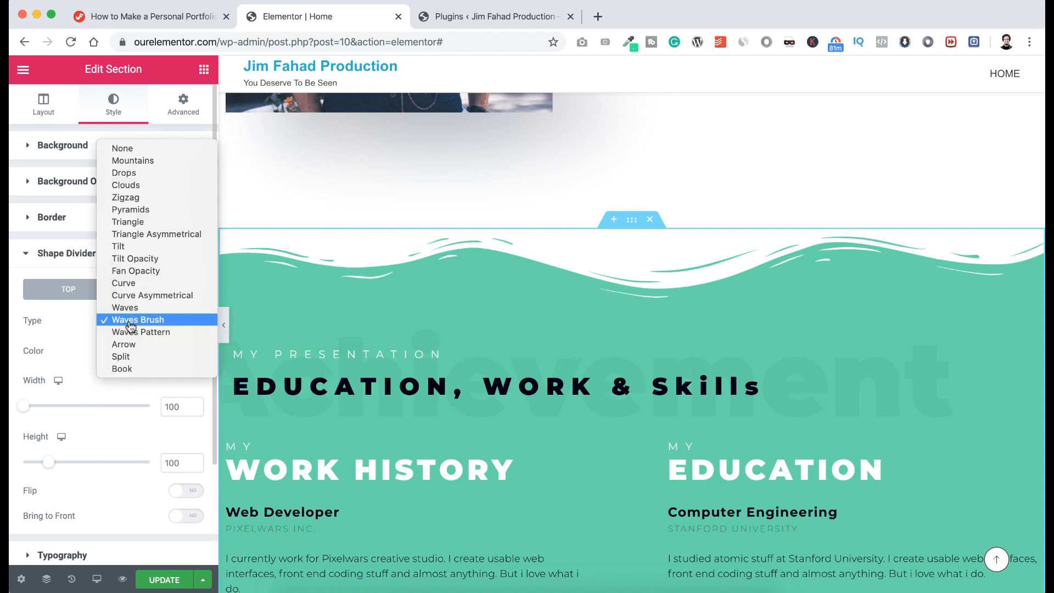
left_click(139, 284)
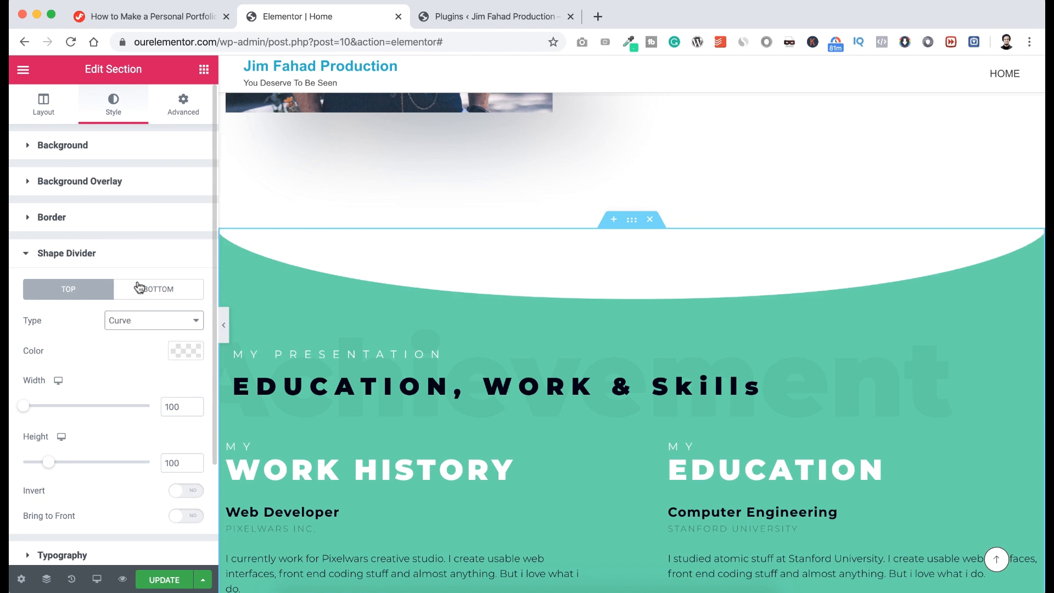
left_click(136, 324)
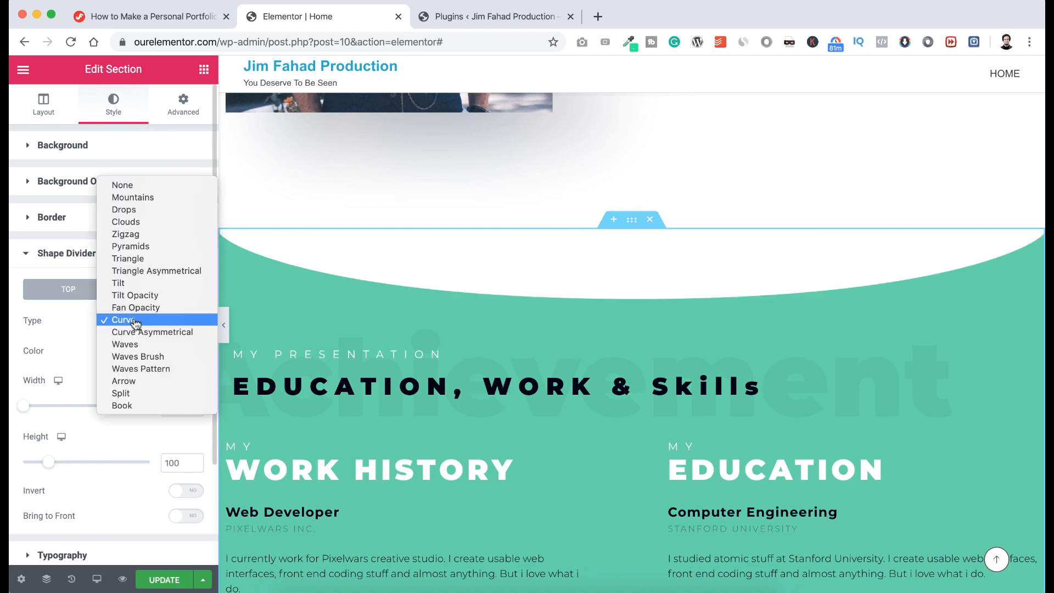
left_click(137, 288)
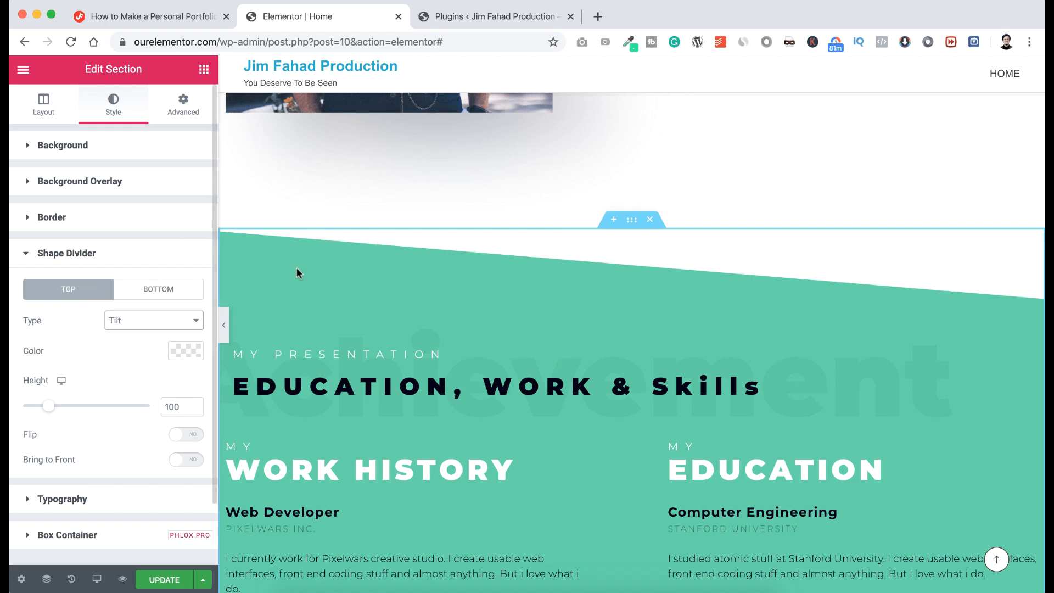
Inspect the bottom divider's settings.
scroll(308, 341, "down", 3)
scroll(331, 344, "down", 10)
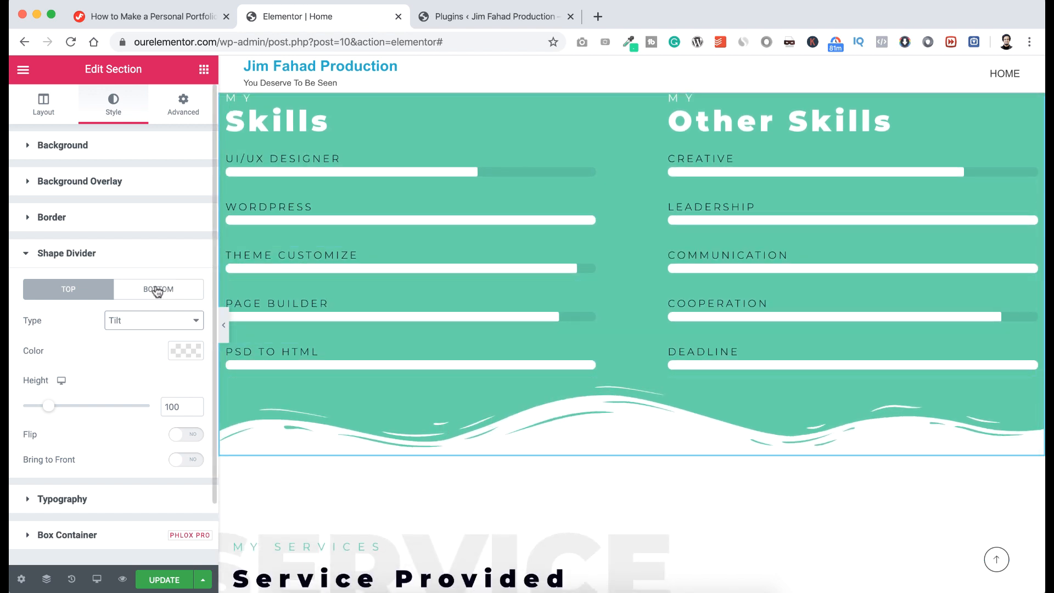
left_click(163, 291)
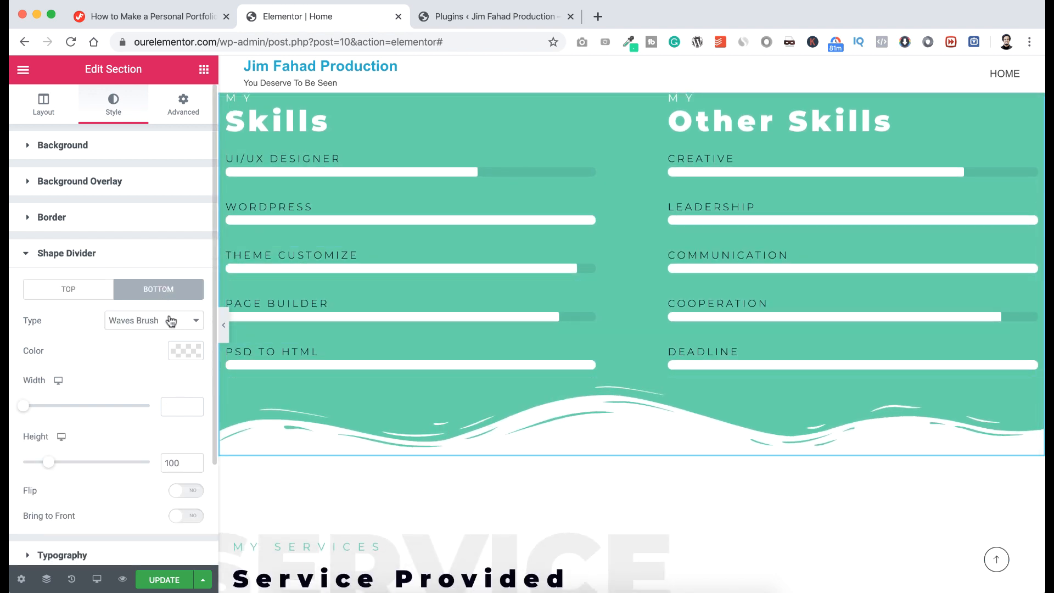
scroll(333, 269, "up", 10)
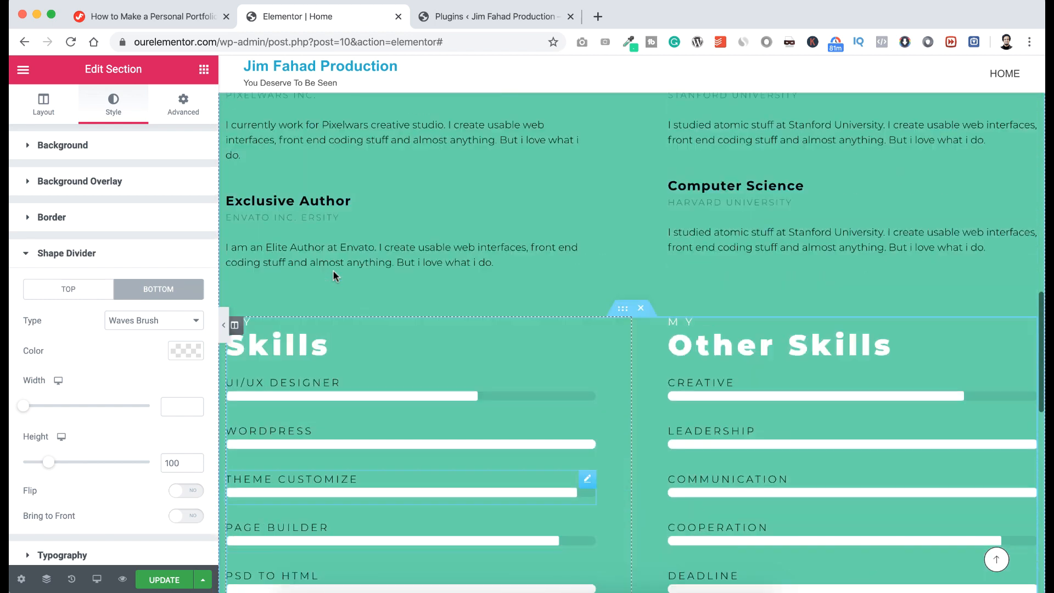
scroll(333, 269, "up", 1)
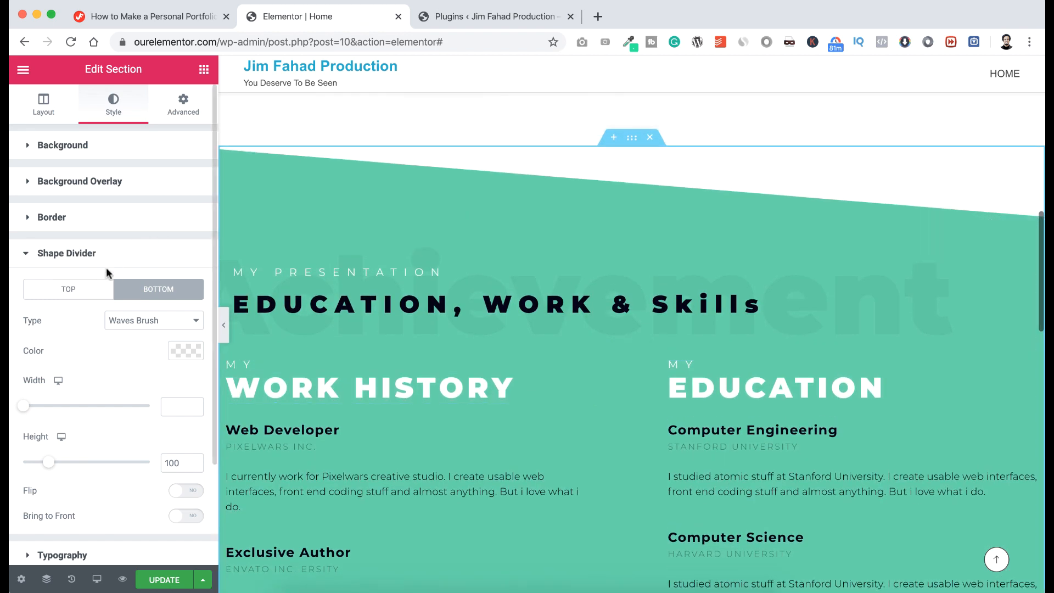
Set the top divider back to Waves Brush.
left_click(93, 291)
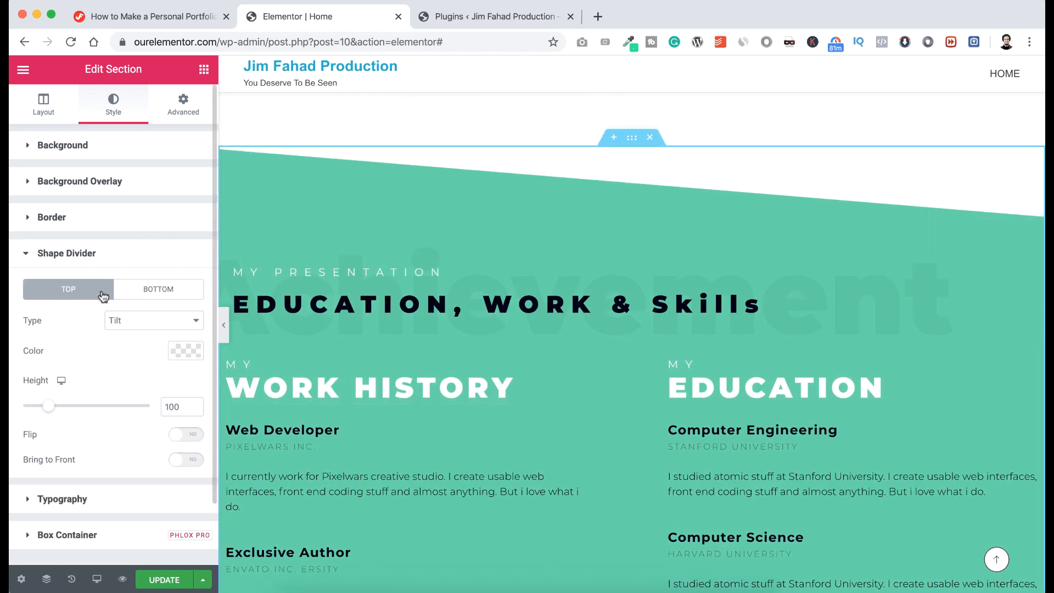
left_click(137, 322)
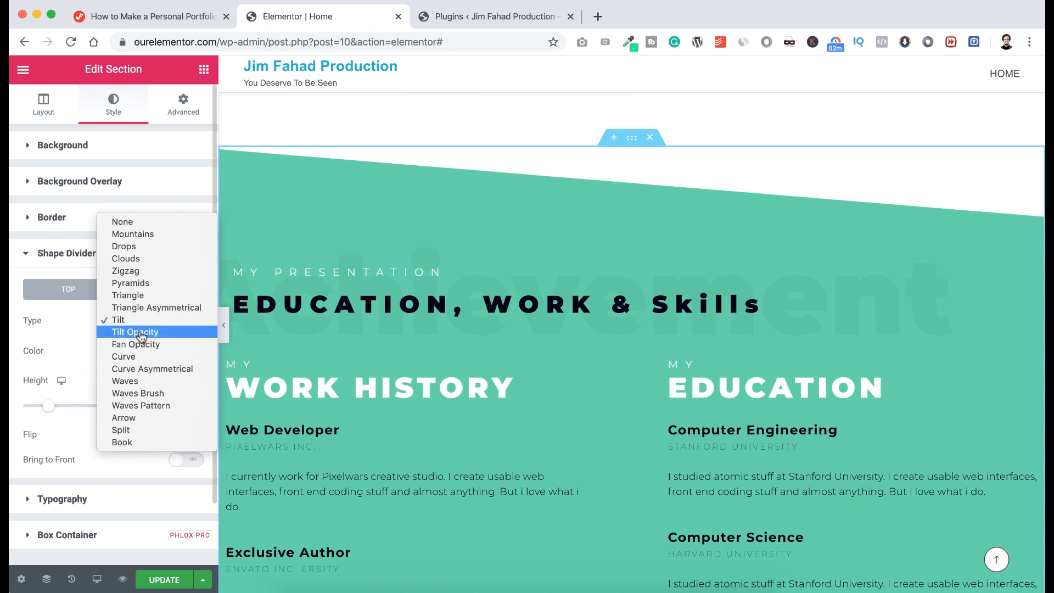
left_click(137, 394)
scroll(386, 374, "down", 10)
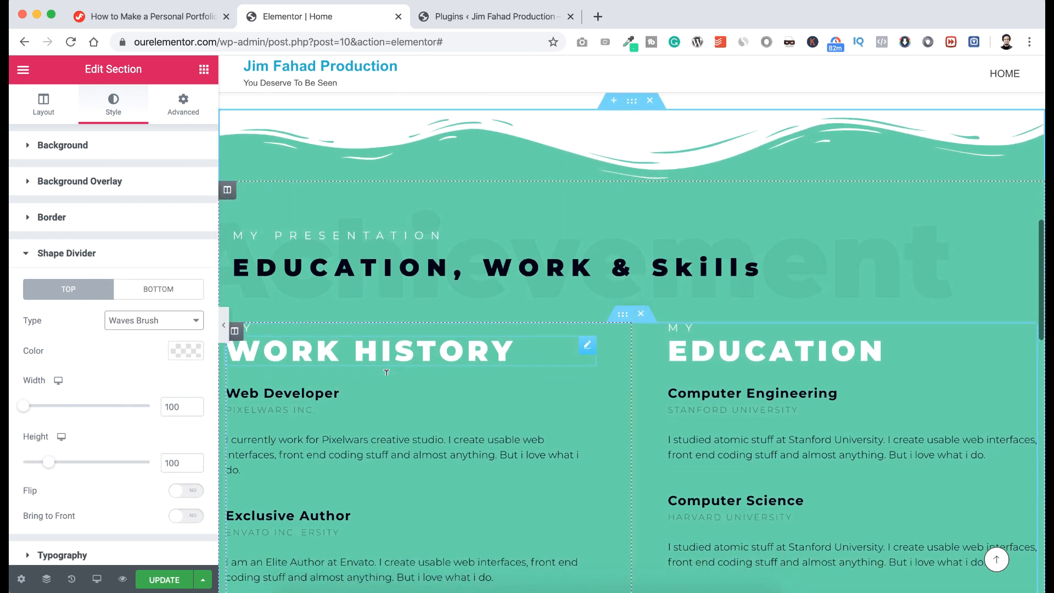
scroll(385, 375, "down", 5)
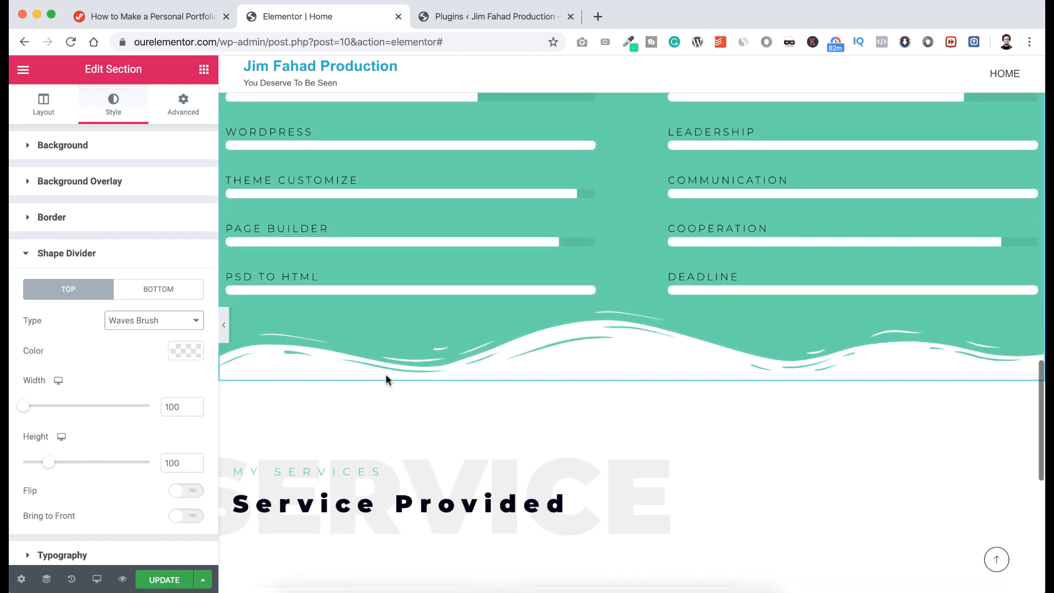
scroll(386, 375, "down", 1)
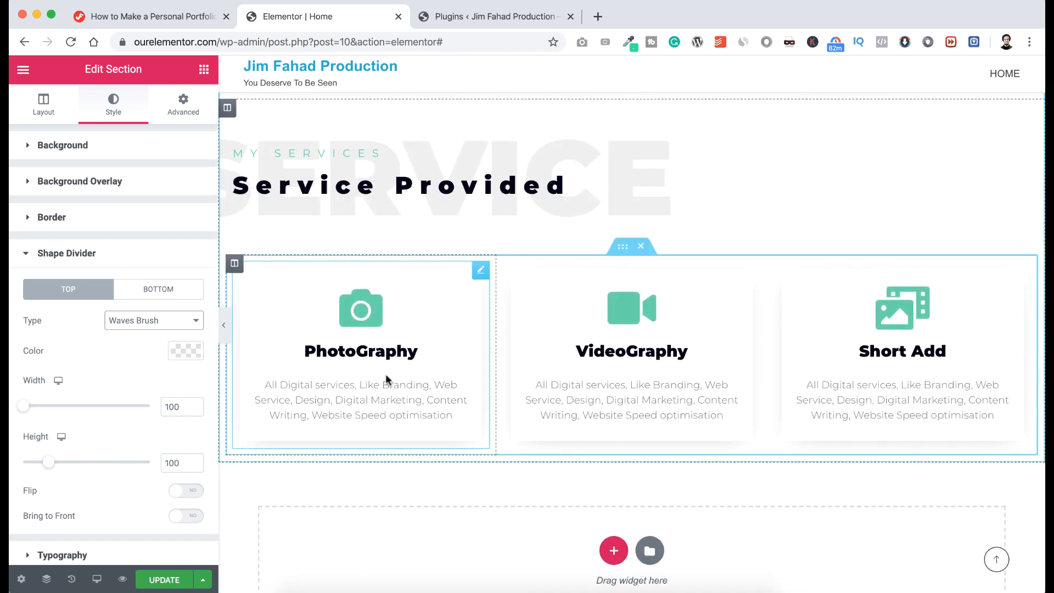
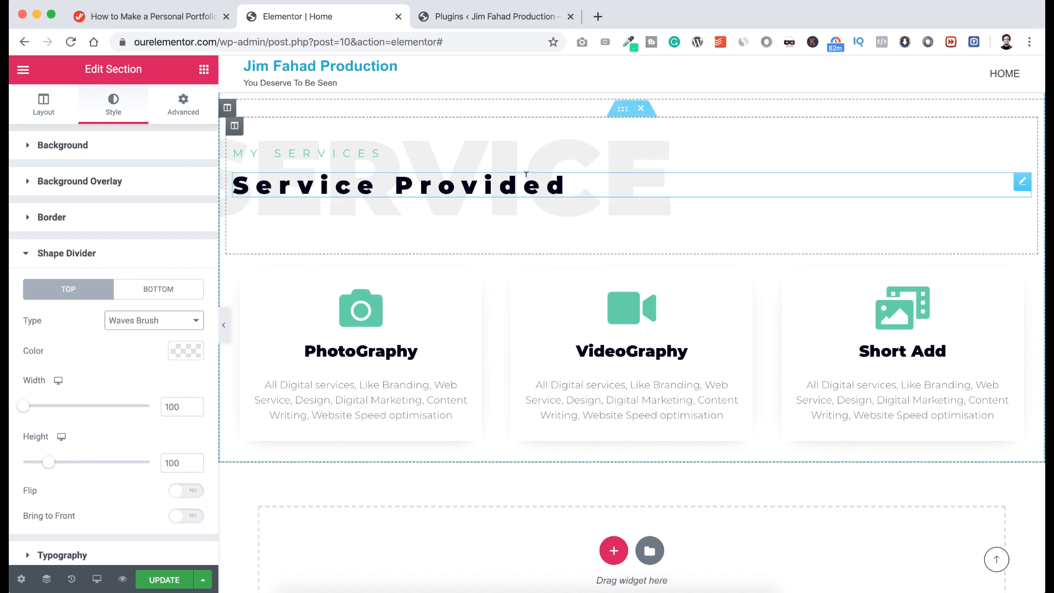
Duplicate the services section from its handle's context menu.
scroll(518, 215, "up", 2)
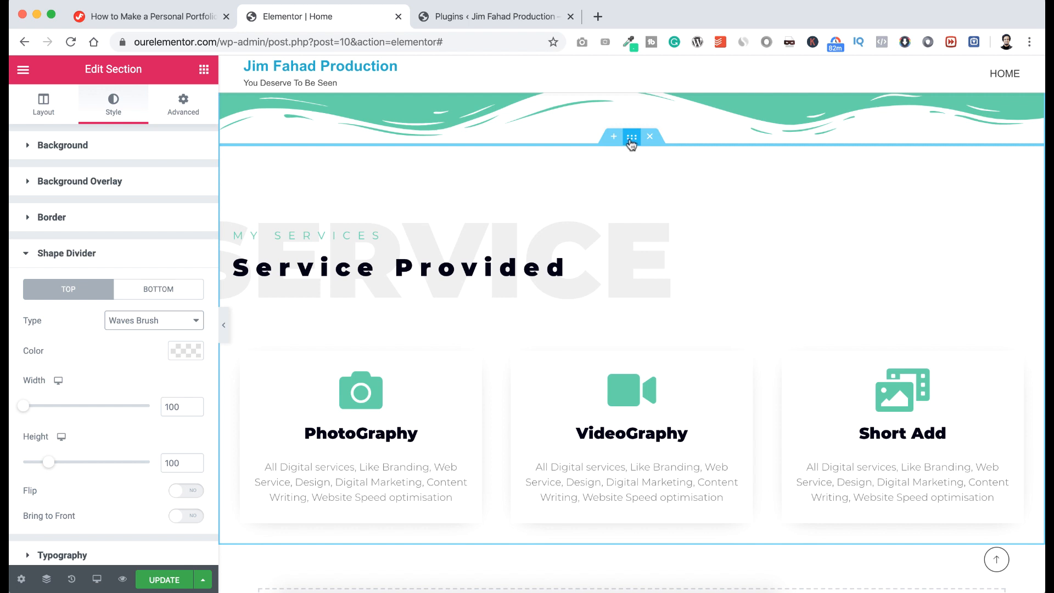
right_click(631, 142)
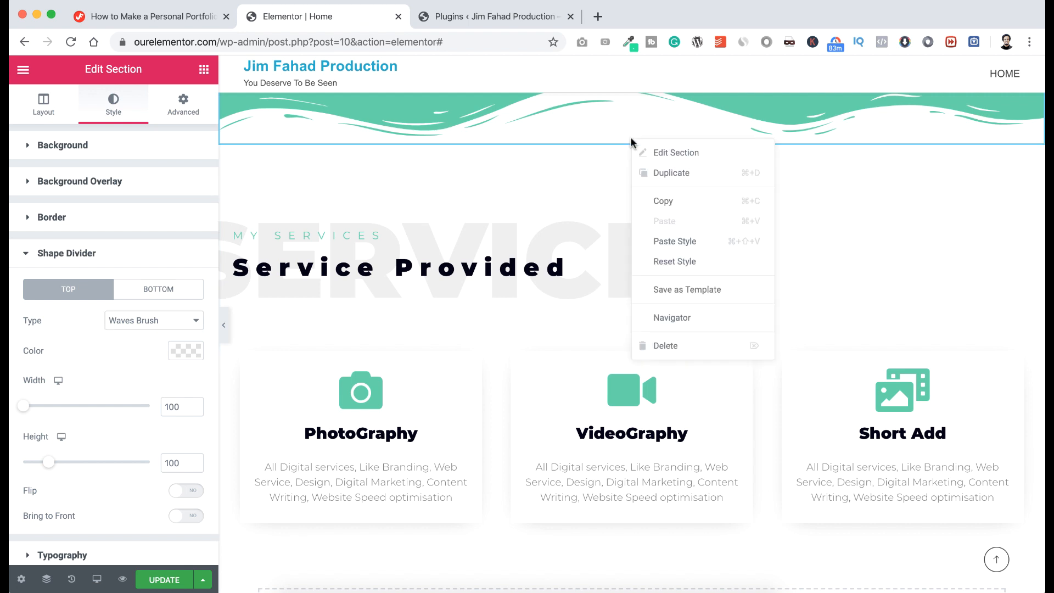
left_click(650, 173)
scroll(617, 316, "down", 3)
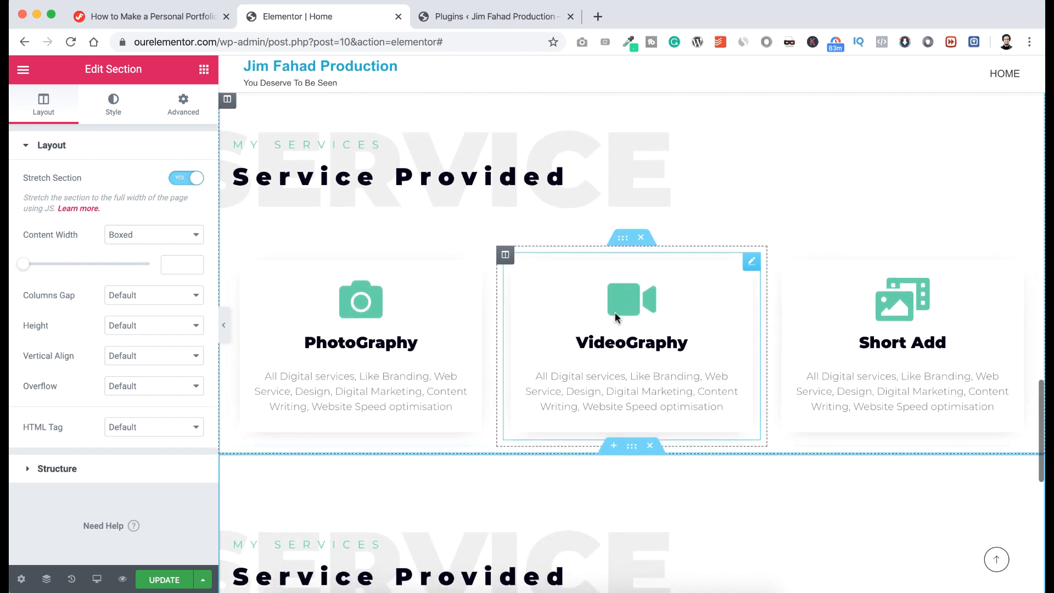
scroll(617, 315, "down", 5)
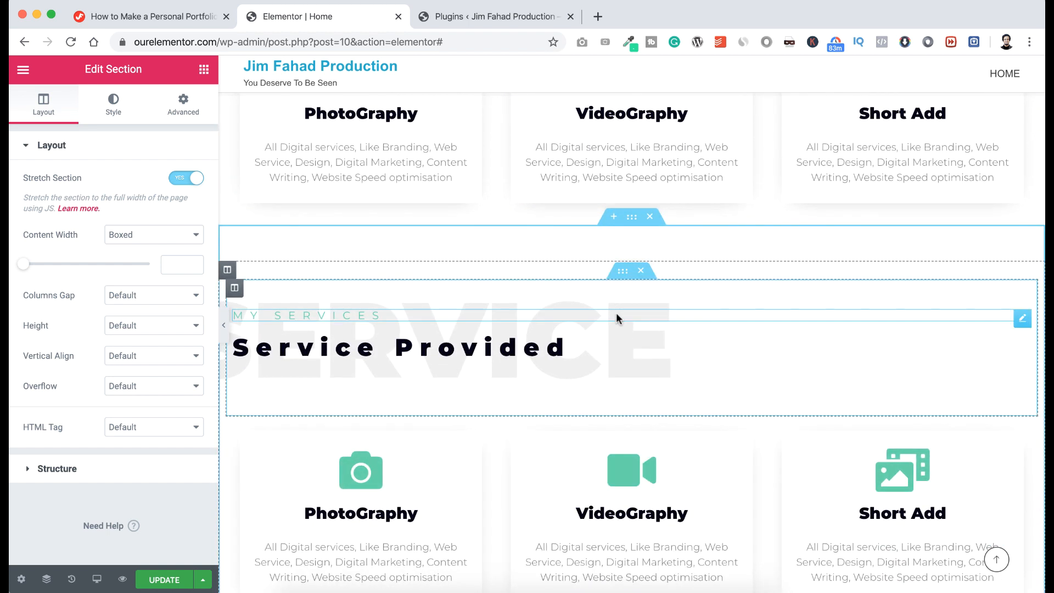
scroll(617, 317, "down", 2)
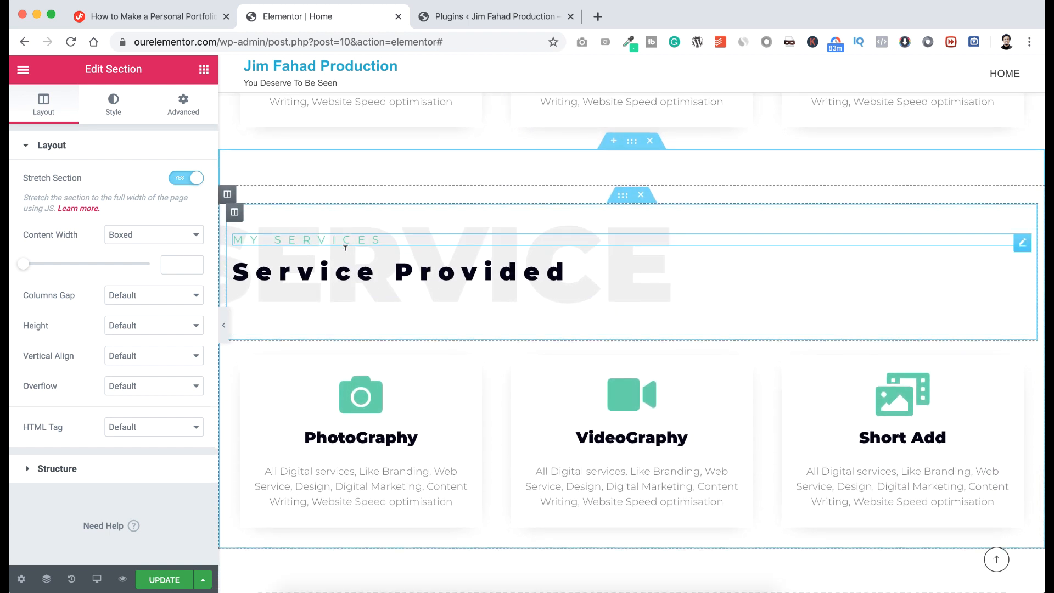
Retitle the copy 'Recent Work', subheading 'See the outputs', background word 'Portfolio'.
left_click(332, 269)
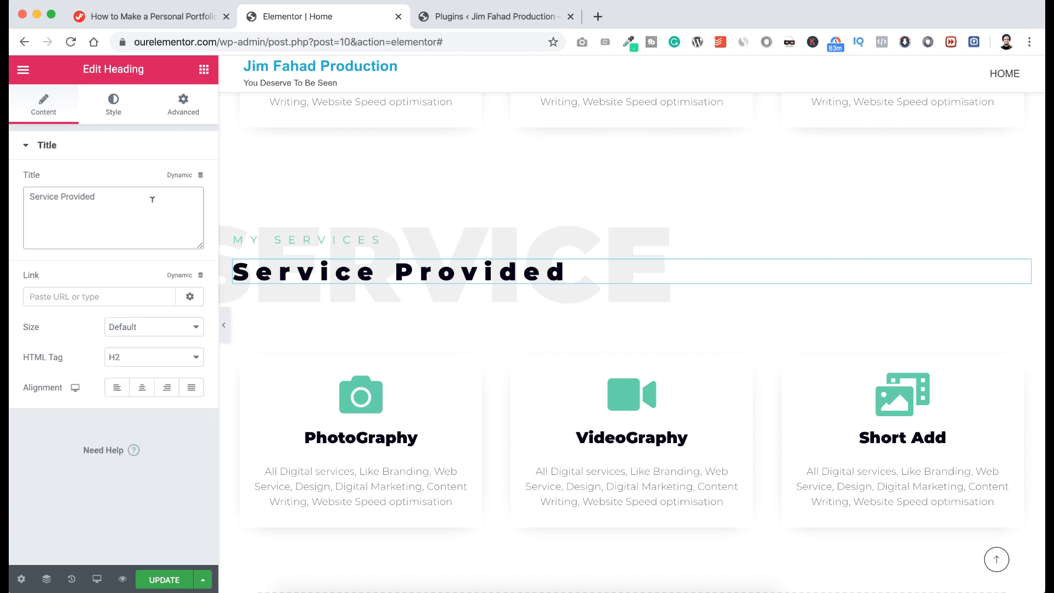
triple_click(152, 199)
type("Recent Work")
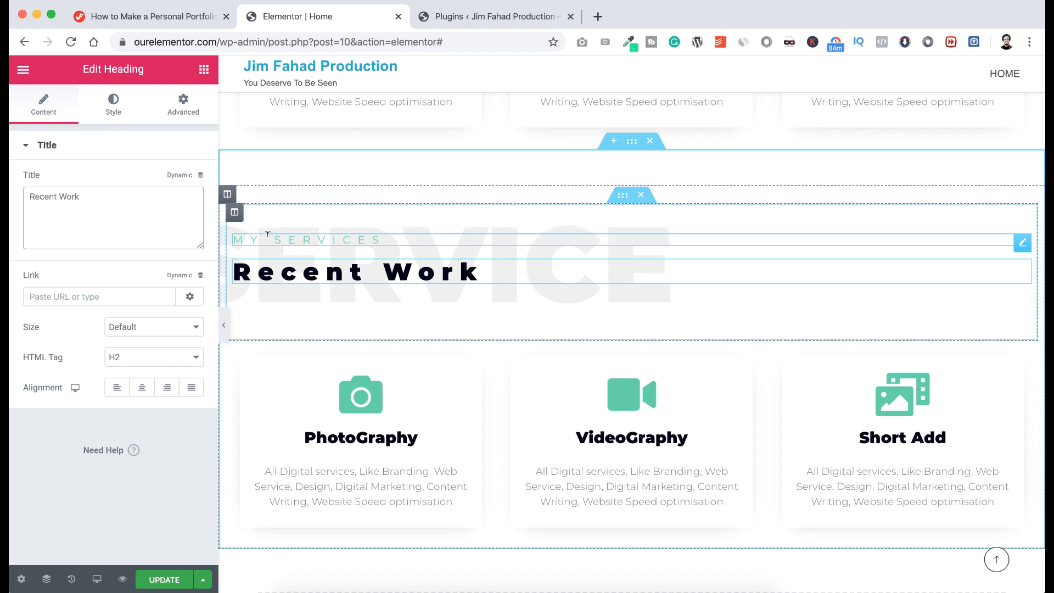
left_click(272, 236)
triple_click(152, 203)
type("See the outputs")
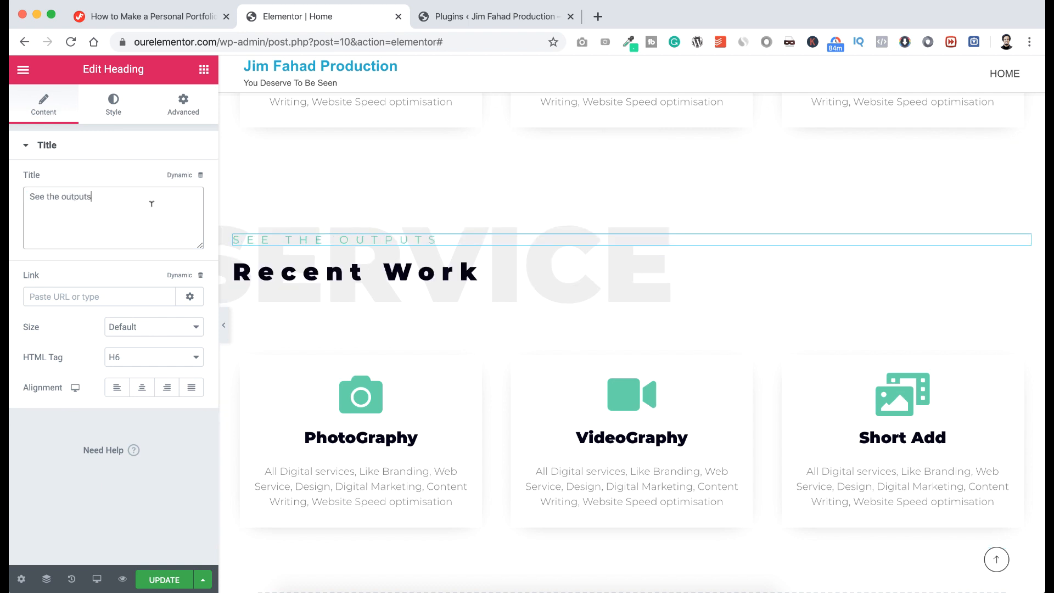
left_click(356, 215)
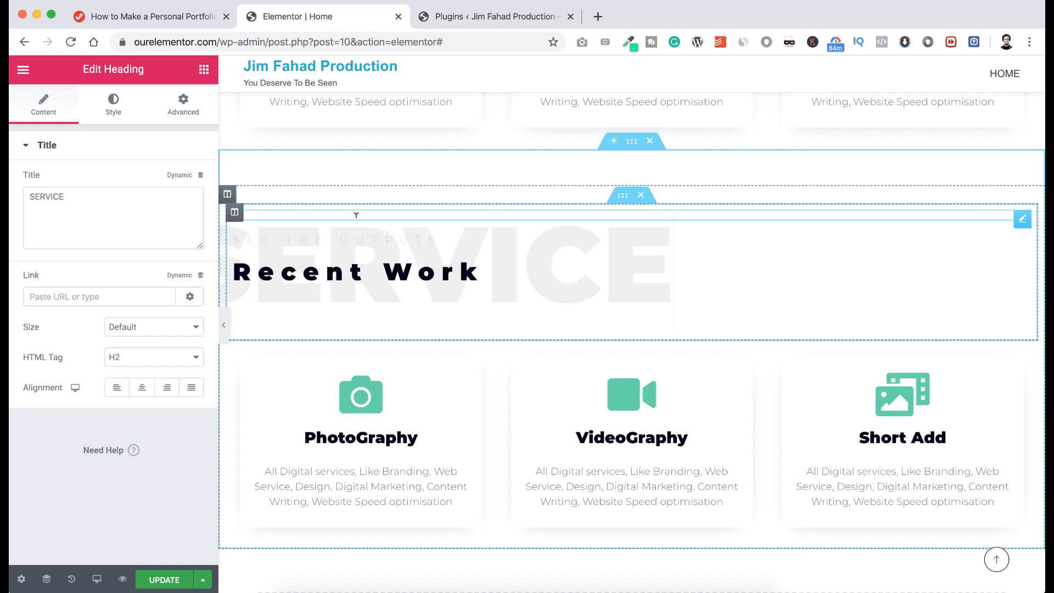
triple_click(90, 202)
type("Portfolio")
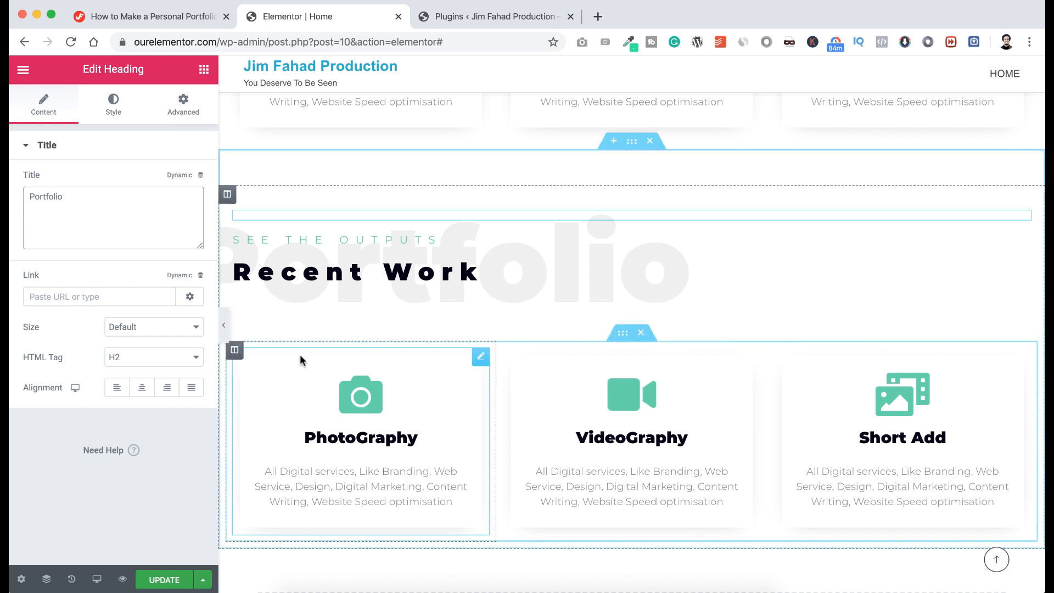
scroll(301, 357, "down", 1)
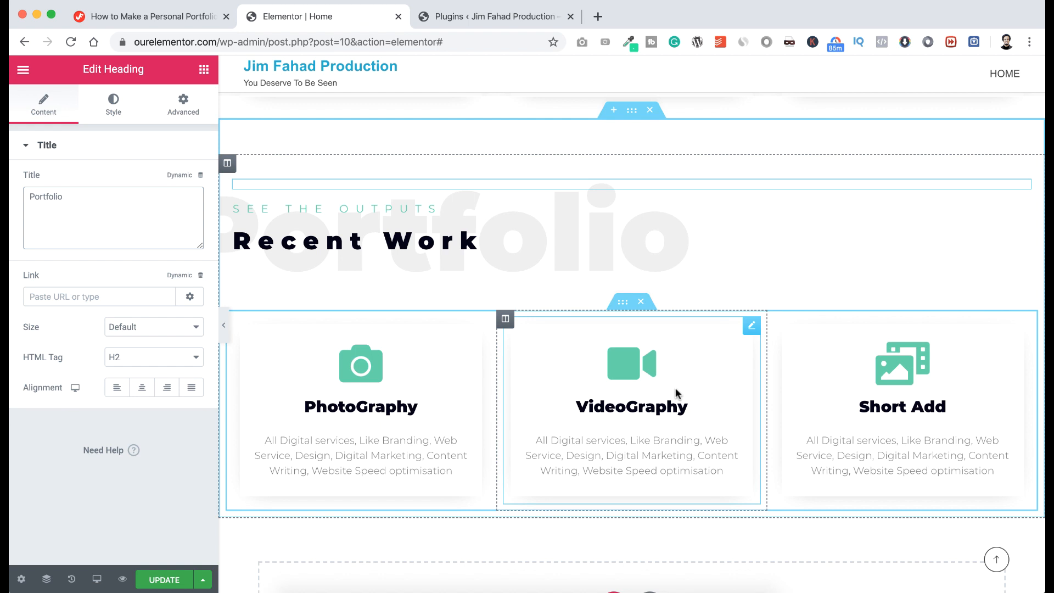
Delete the copied service cards and place a Modern Gallery widget under Recent Work.
left_click(641, 302)
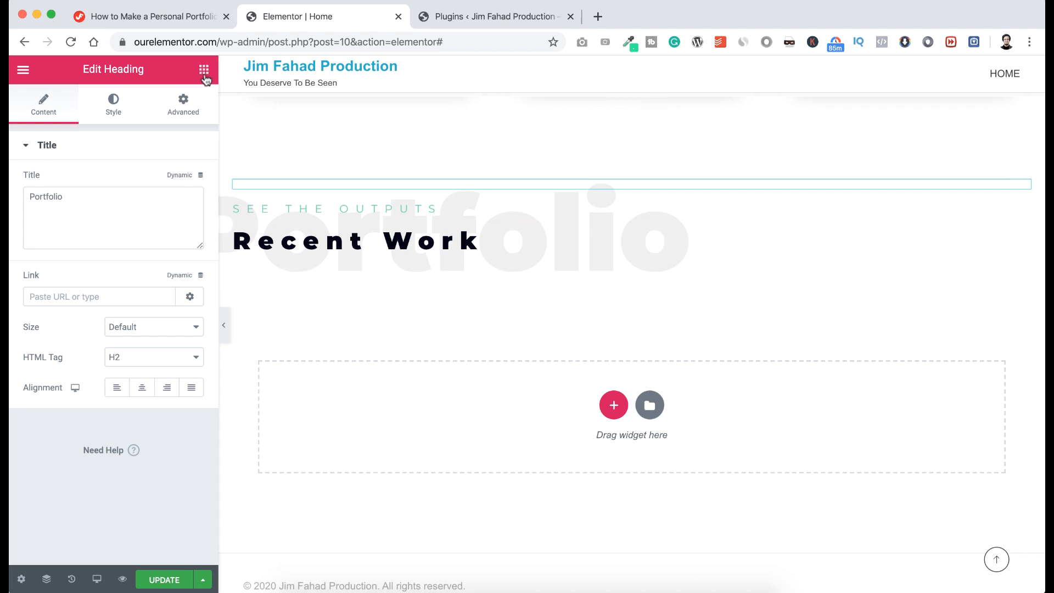
left_click(204, 71)
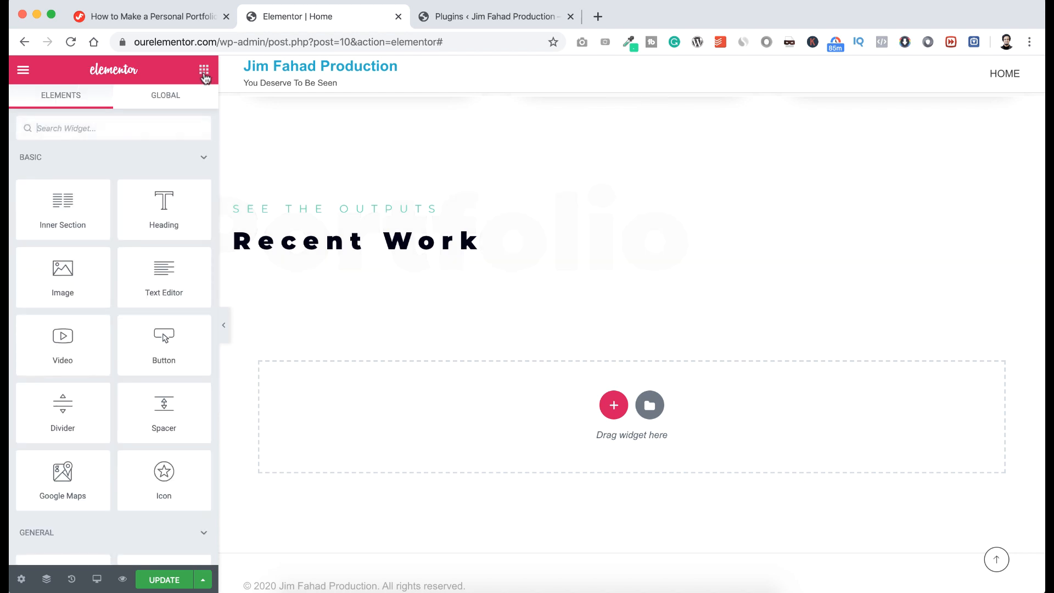
type("mod")
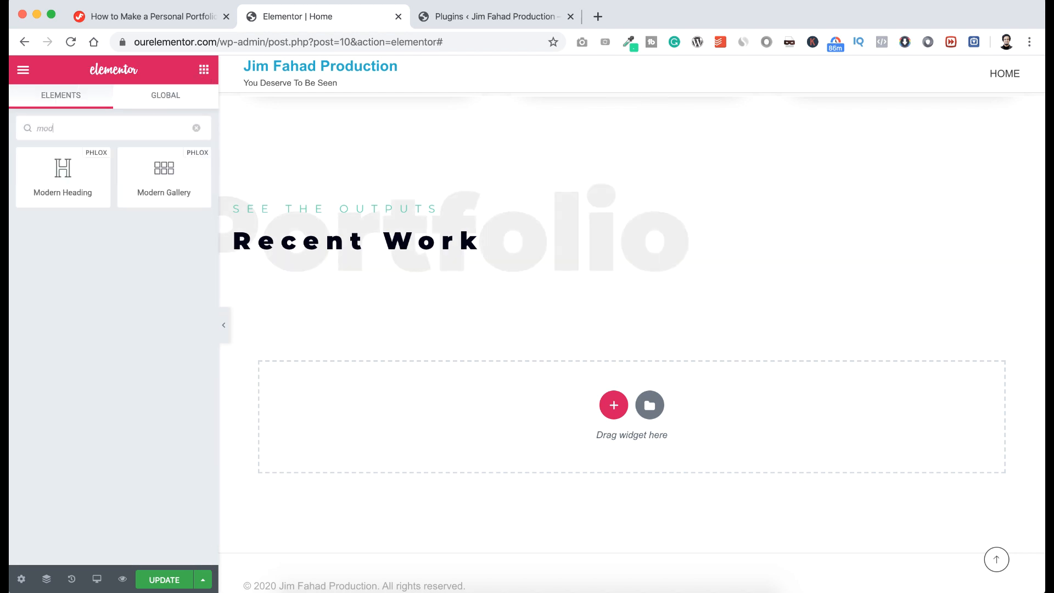
type("ern ga")
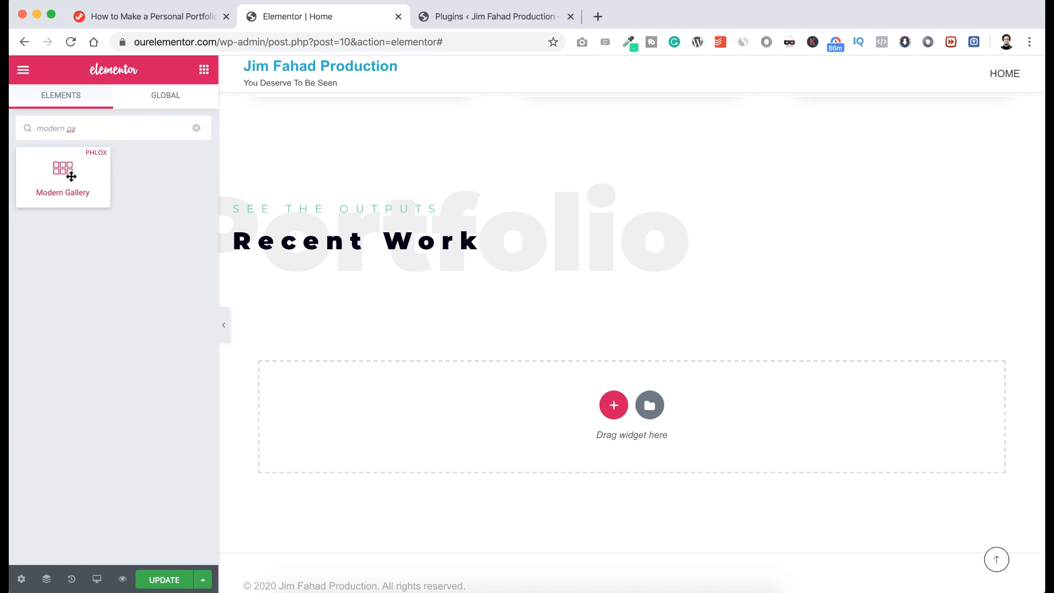
left_click_drag(60, 169, 517, 306)
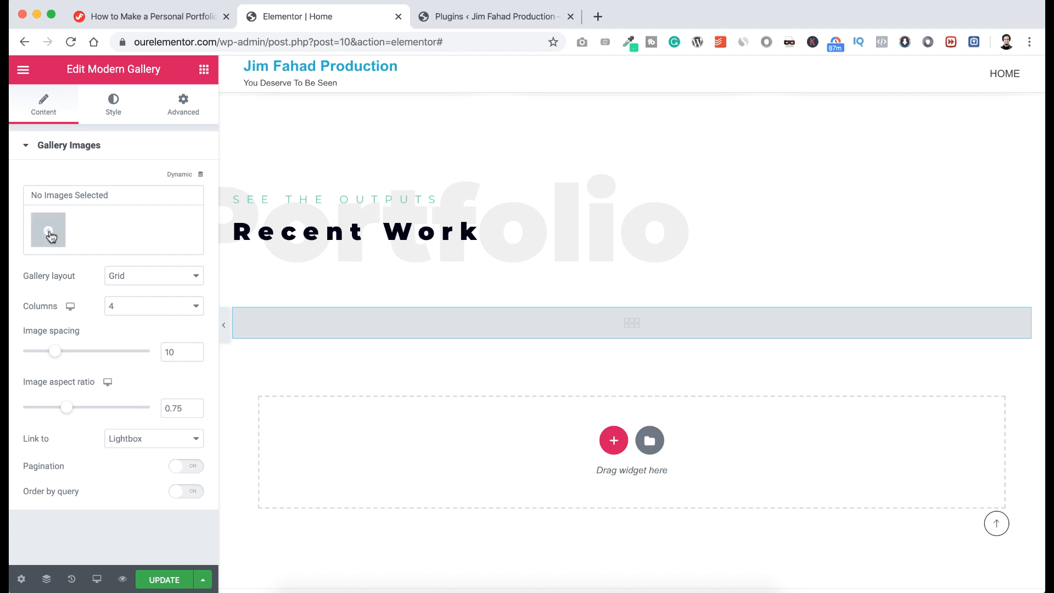
Upload the ten camera and photography portfolio images to the media library.
left_click(49, 233)
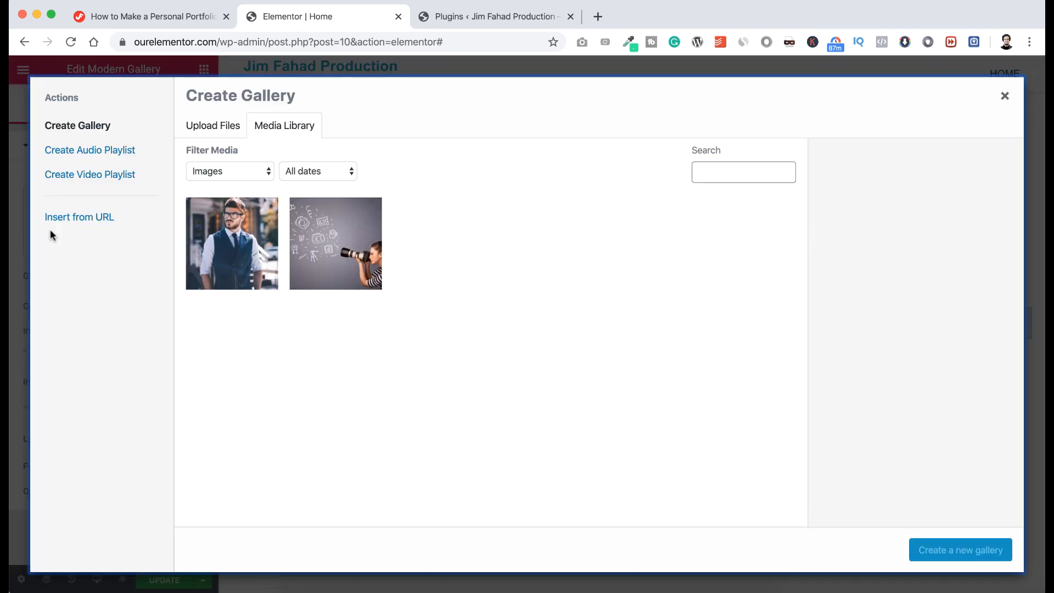
left_click(213, 131)
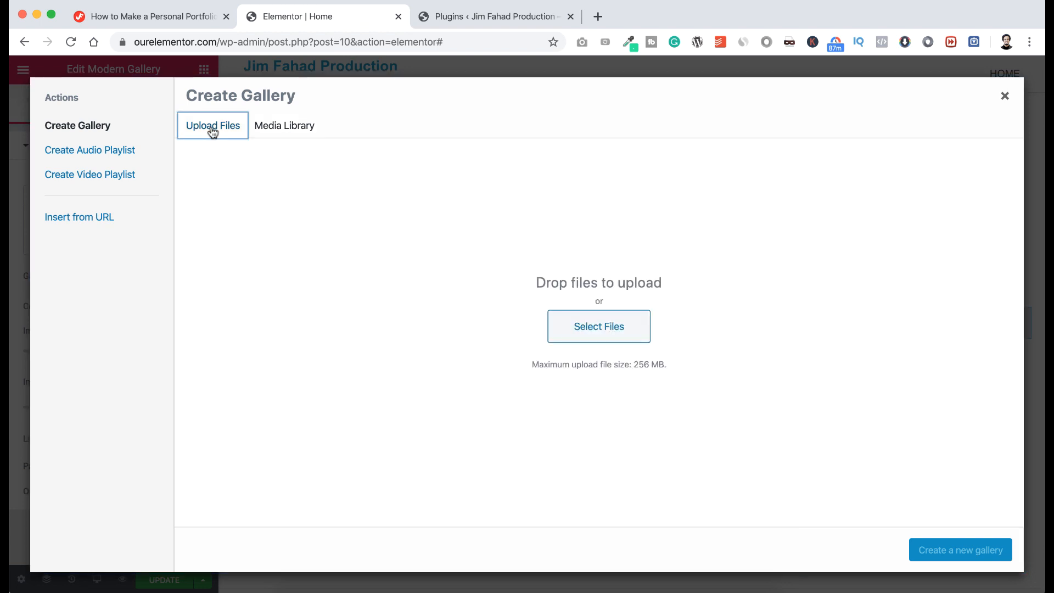
left_click(586, 327)
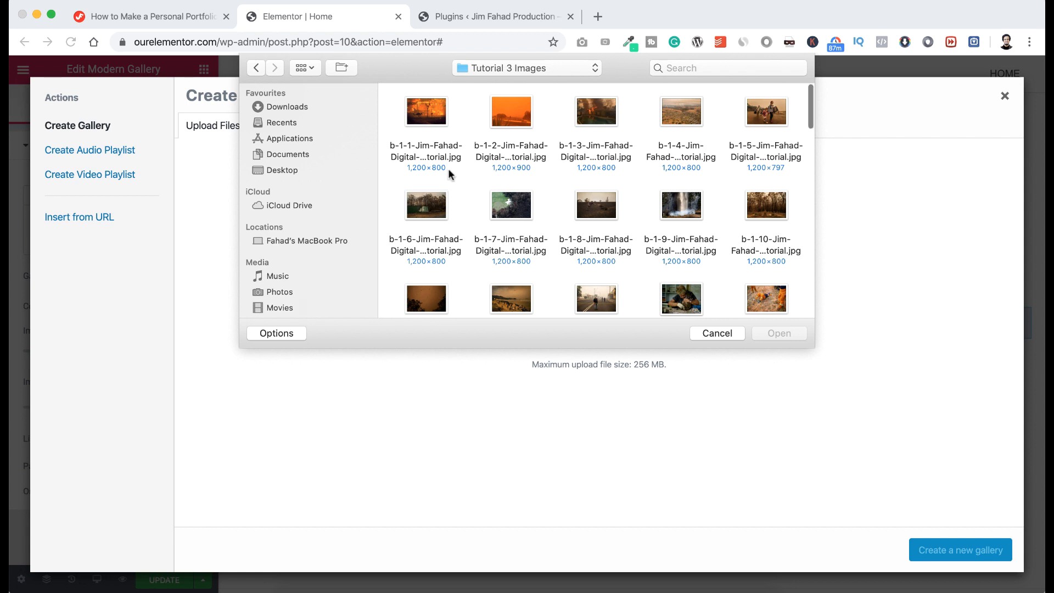
scroll(449, 174, "down", 5)
scroll(449, 174, "down", 3)
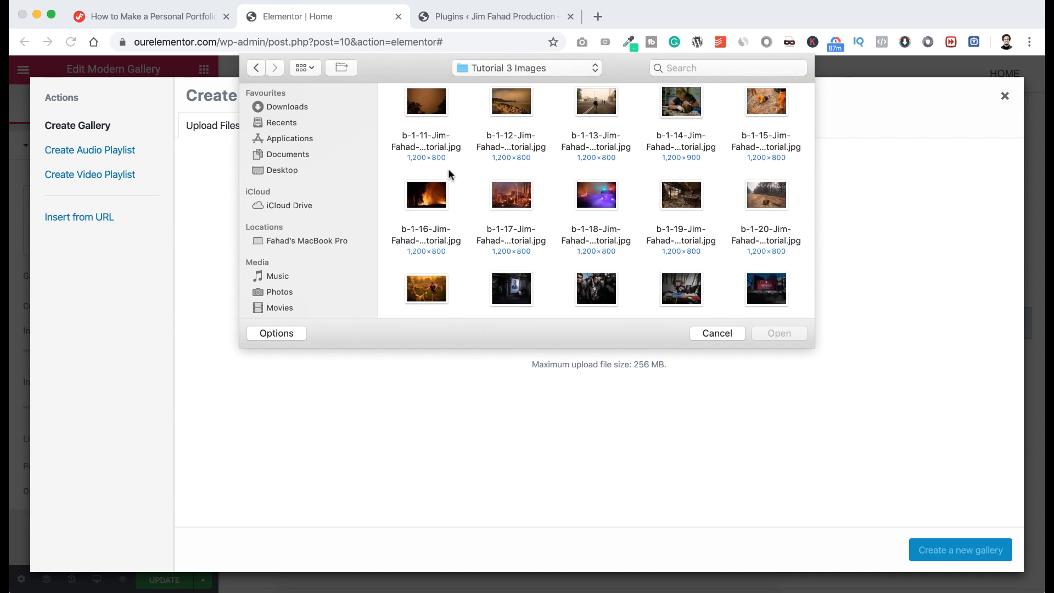
scroll(449, 173, "down", 10)
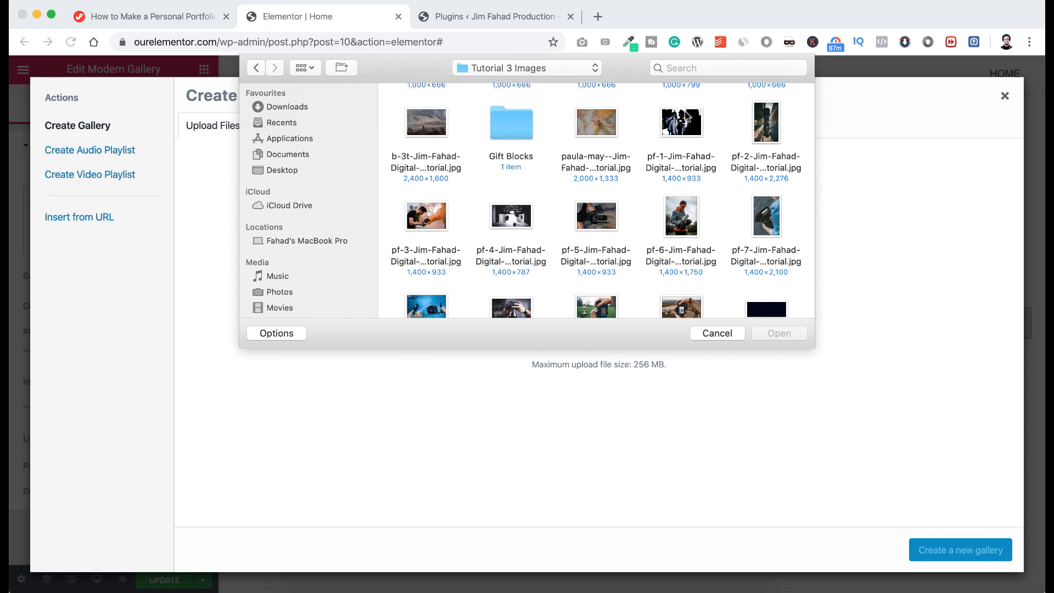
left_click(686, 128)
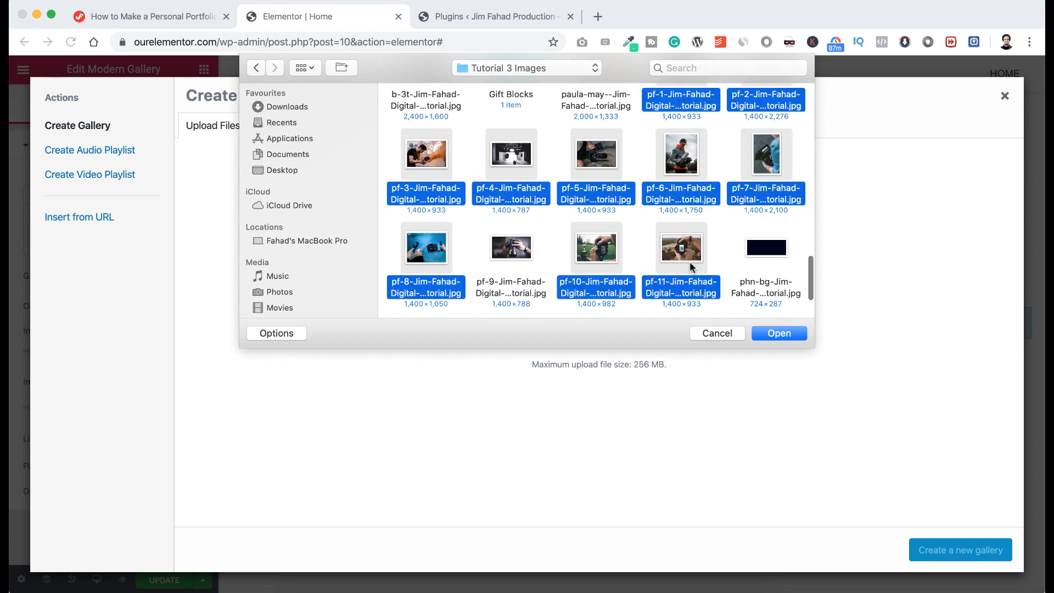
scroll(692, 267, "up", 1)
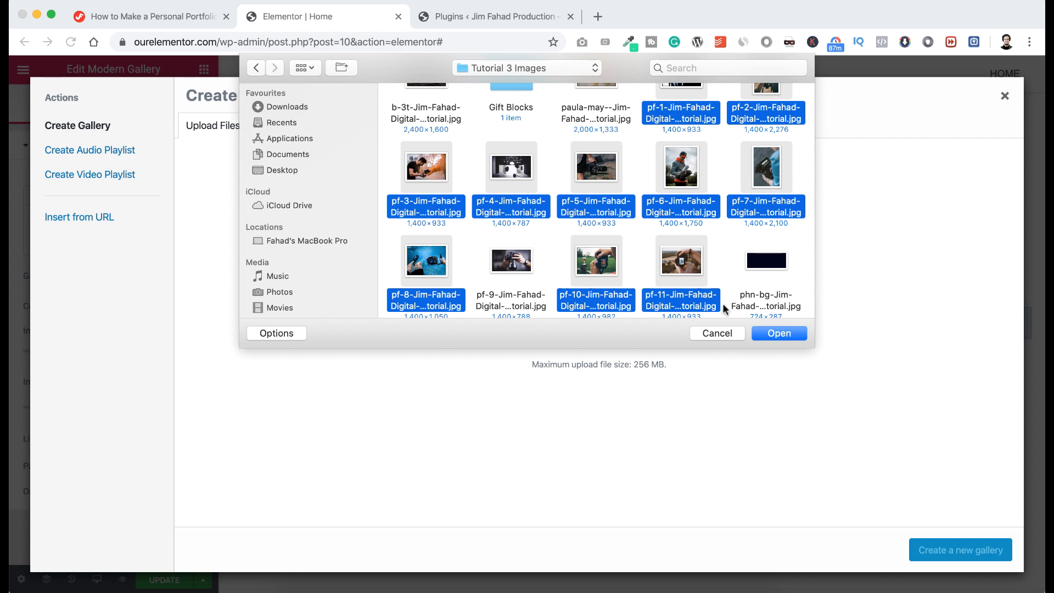
left_click(774, 333)
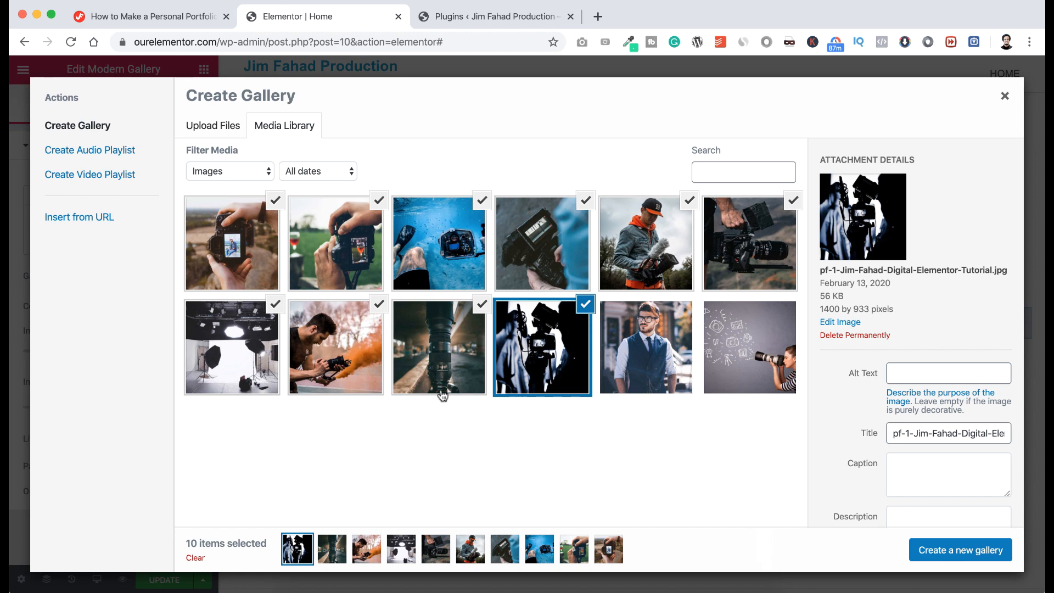
Create the gallery, move the smoke and lens photos earlier, and insert it.
left_click(947, 545)
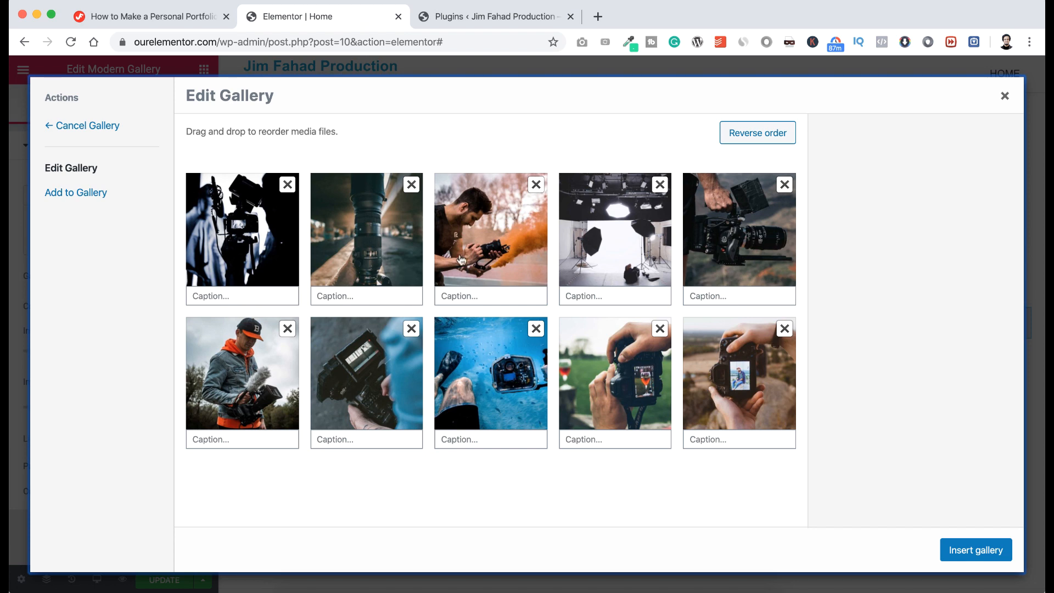
left_click_drag(478, 258, 360, 261)
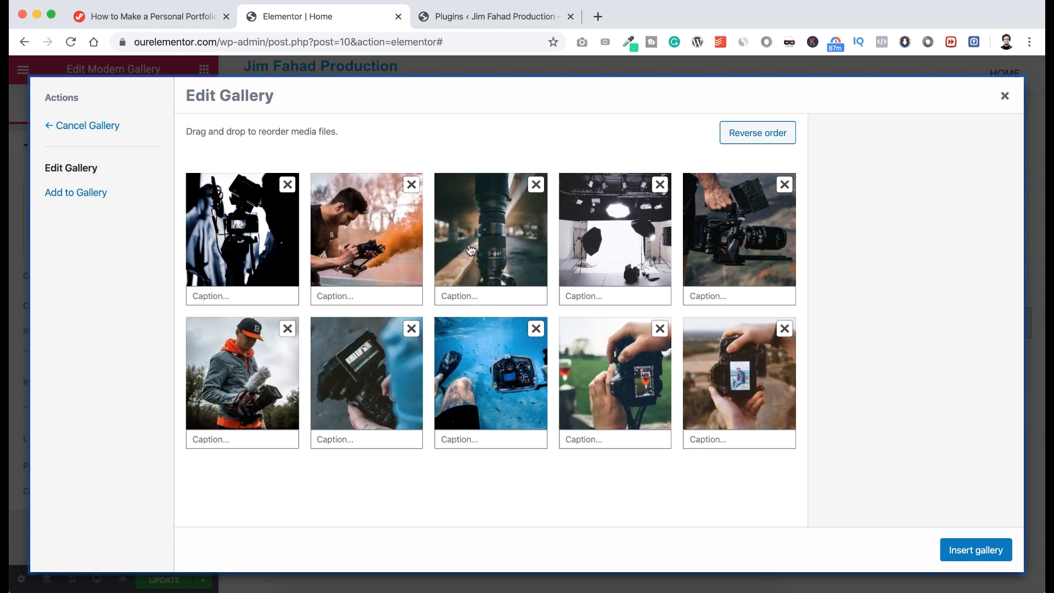
left_click_drag(481, 252, 357, 247)
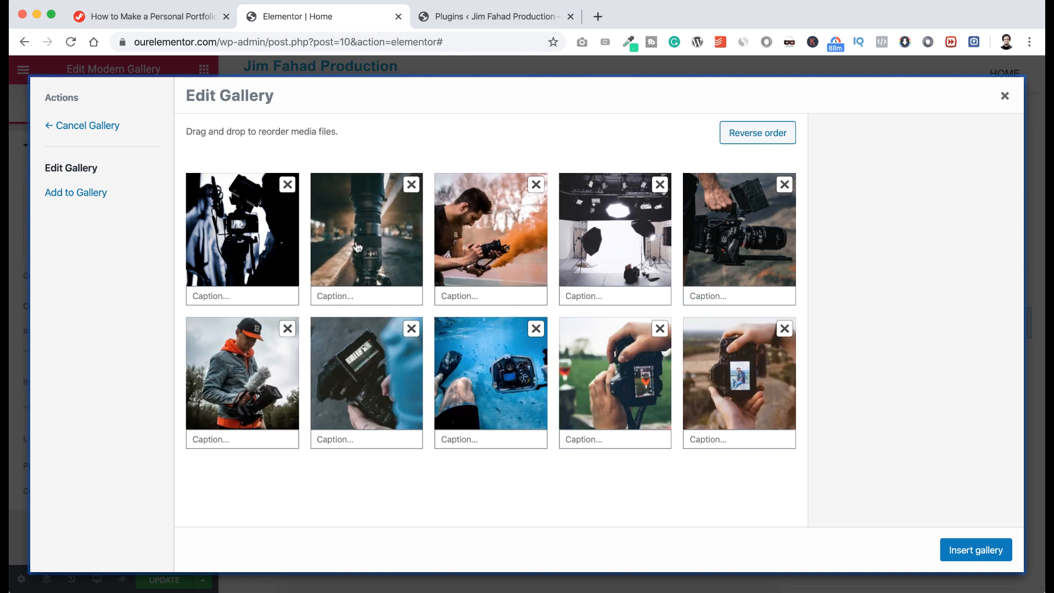
left_click(758, 133)
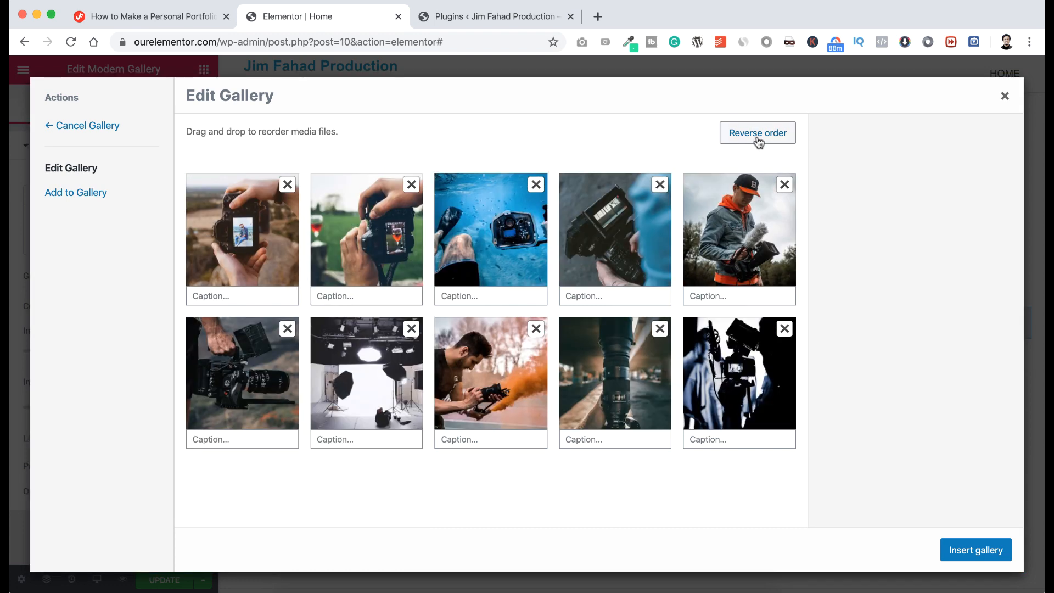
left_click(757, 134)
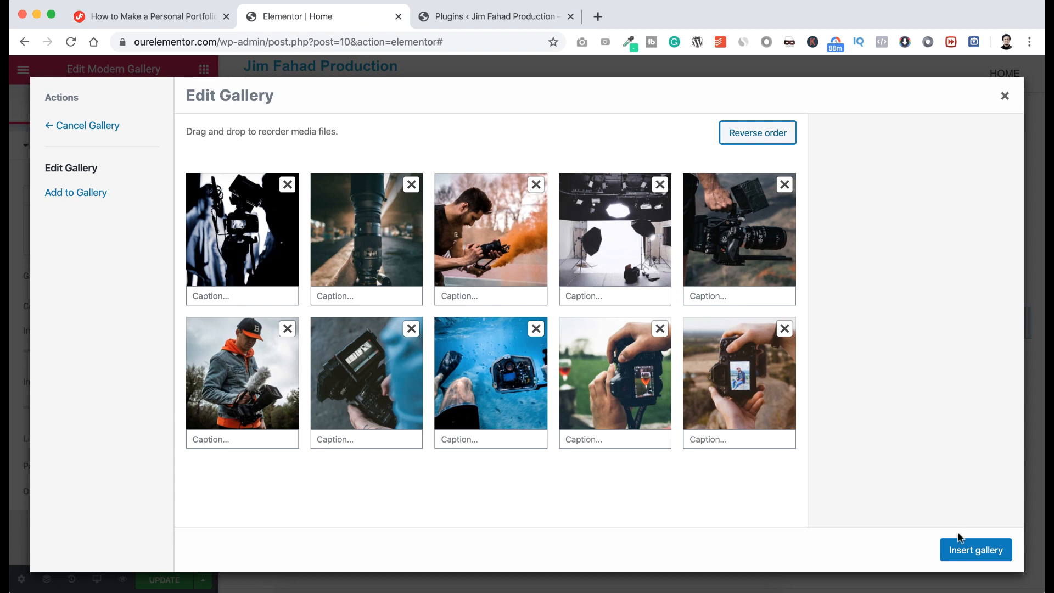
left_click(961, 549)
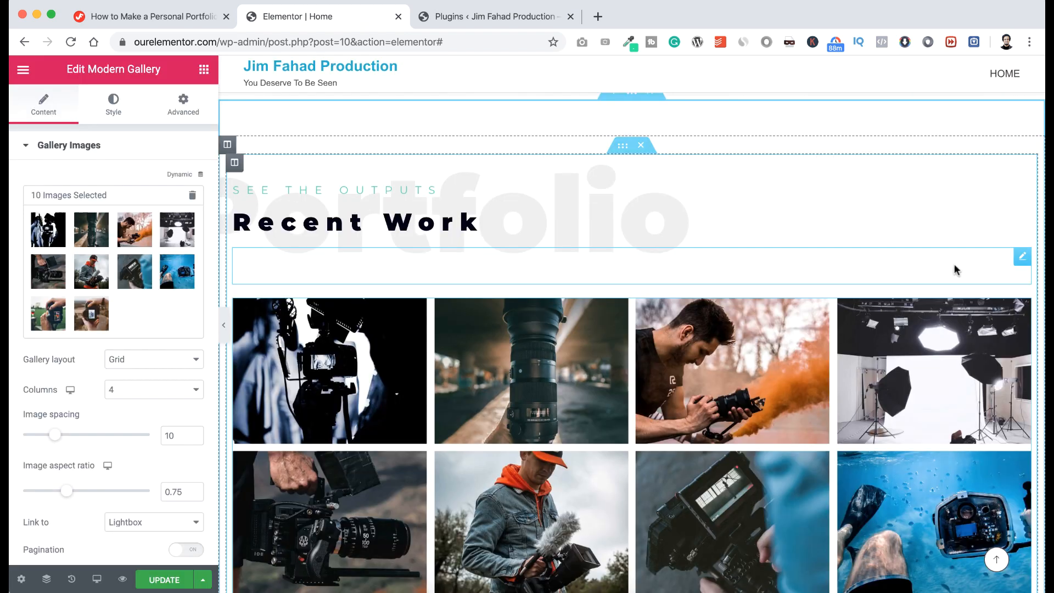
Set the gallery to Masonry, 3 columns, image spacing 15, and update the page.
scroll(955, 267, "down", 5)
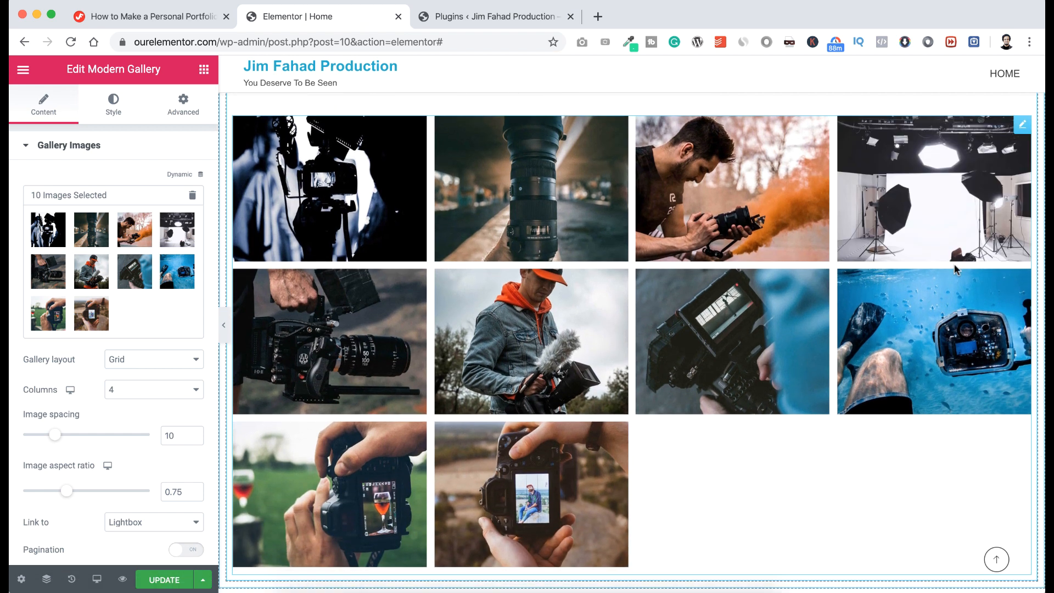
scroll(954, 269, "up", 1)
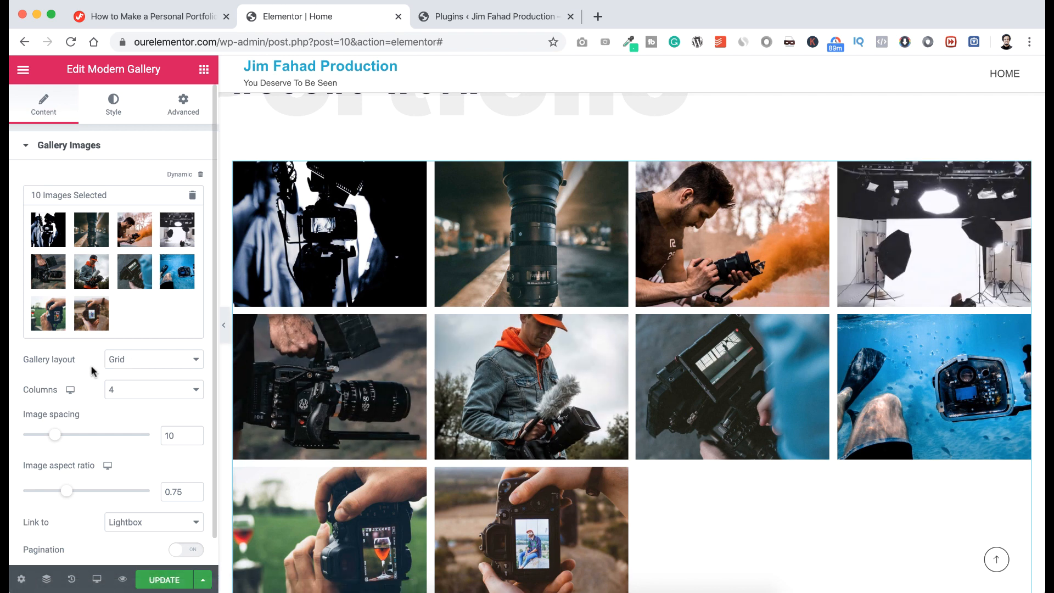
left_click(131, 361)
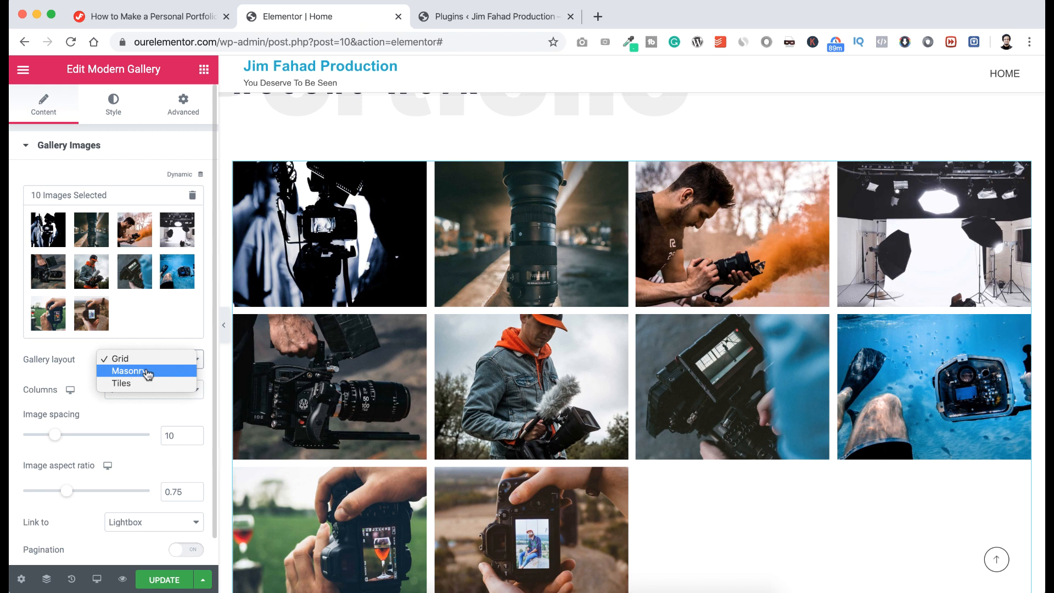
left_click(146, 372)
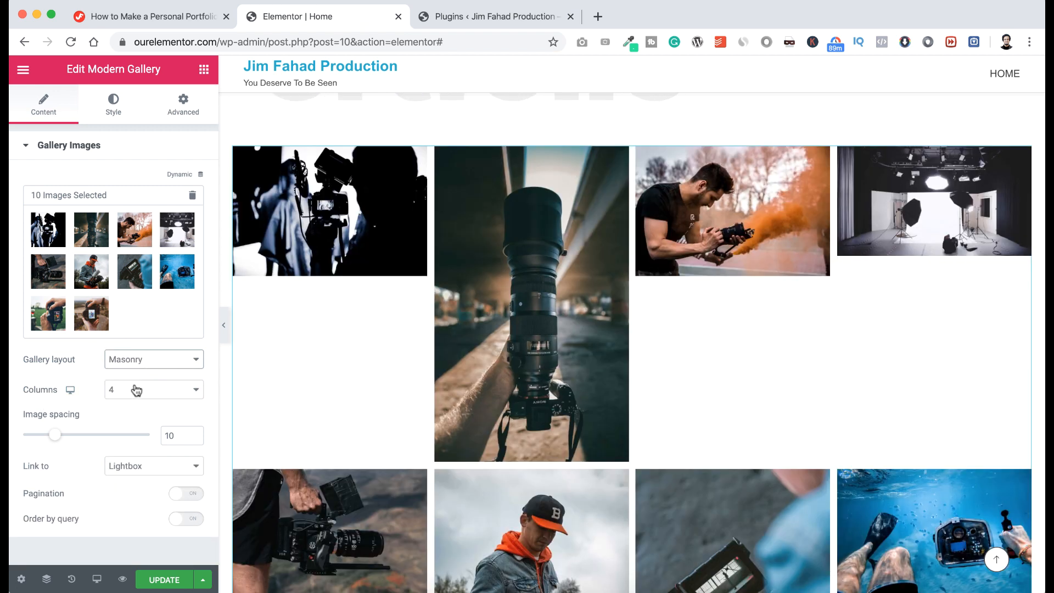
left_click(137, 391)
left_click(137, 378)
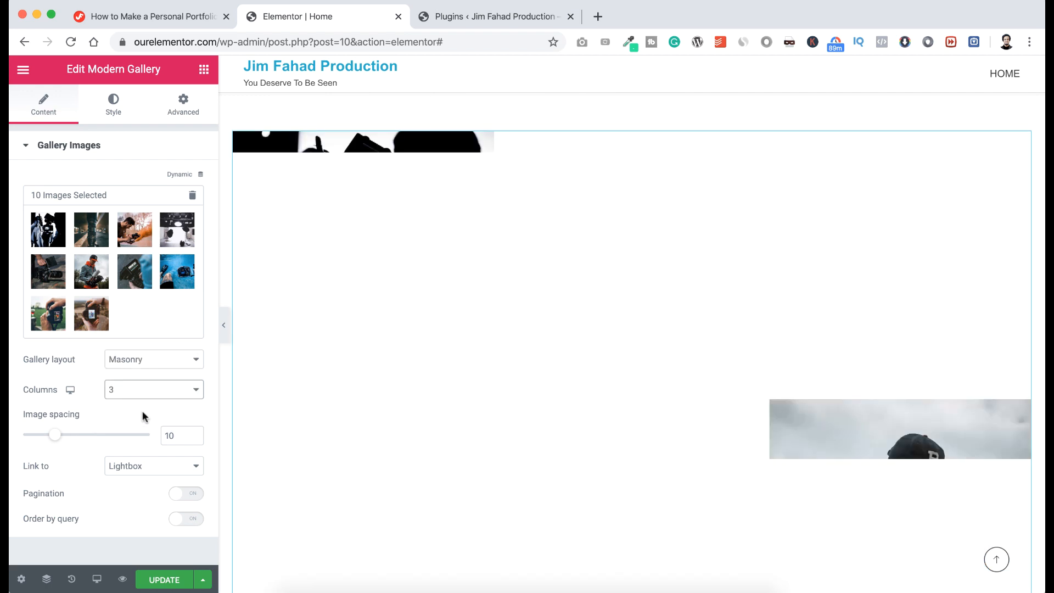
left_click_drag(169, 434, 176, 435)
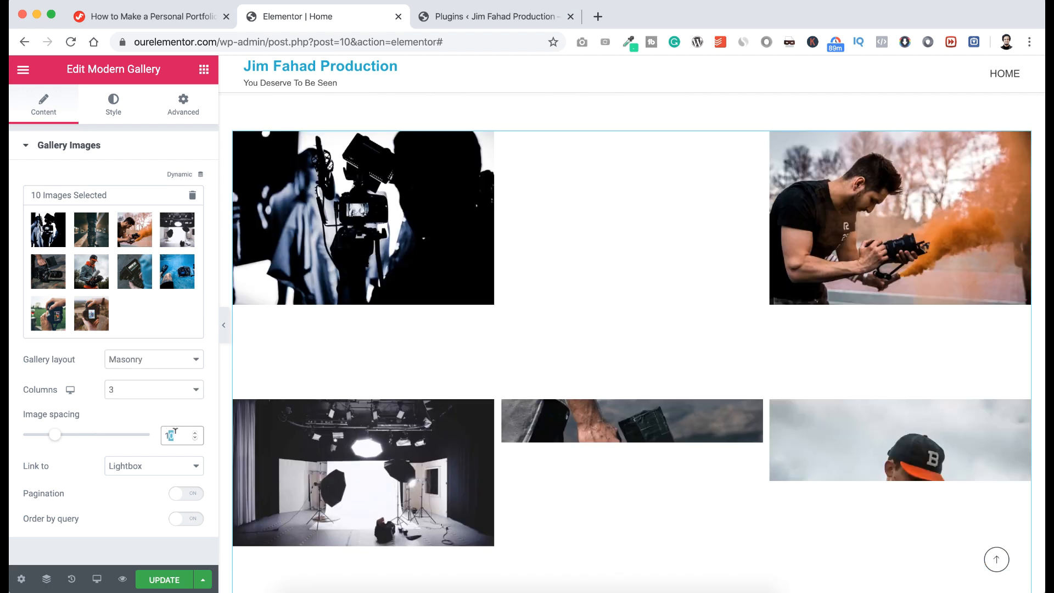
type("5")
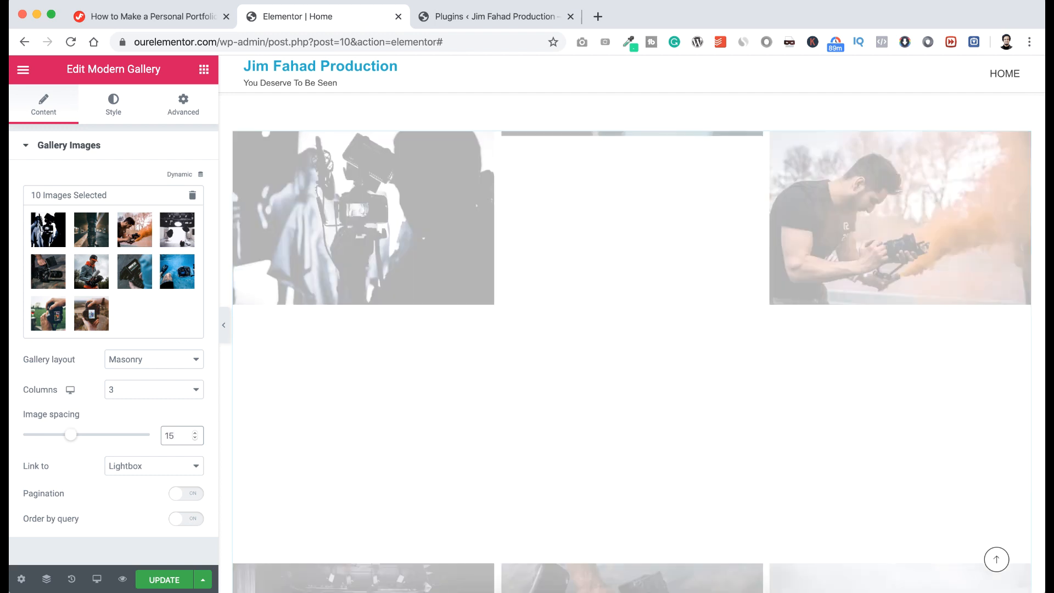
scroll(436, 459, "down", 5)
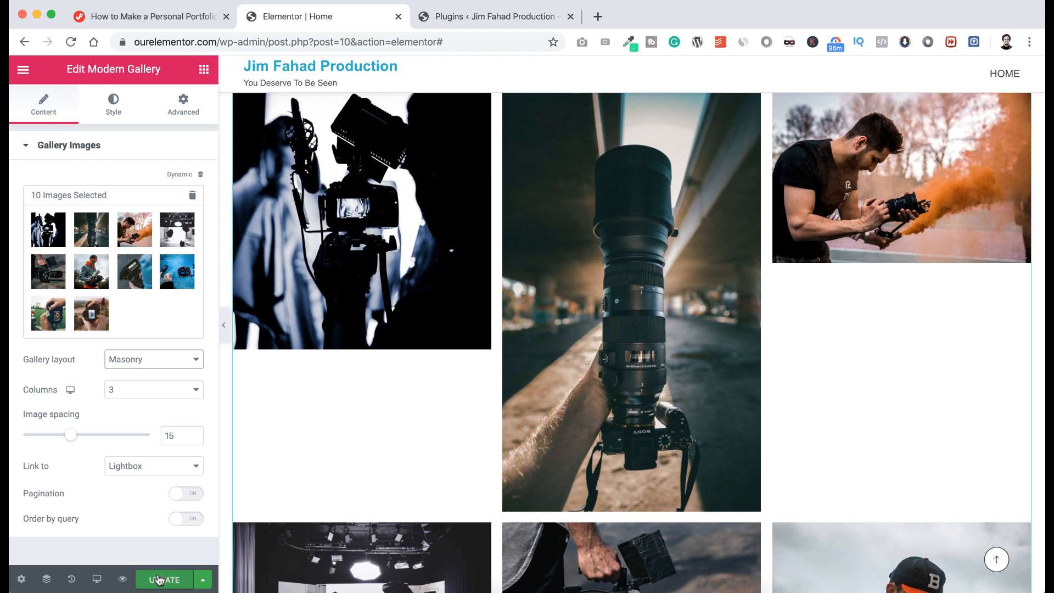
left_click(165, 581)
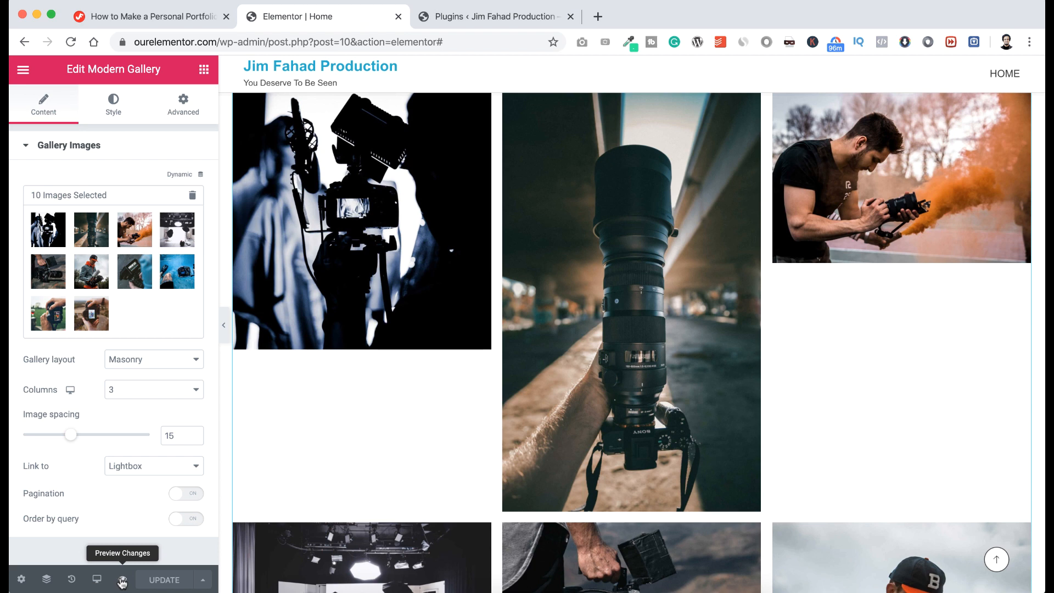
Preview the page, scroll to the masonry gallery, and open the lens photo in a lightbox.
left_click(121, 580)
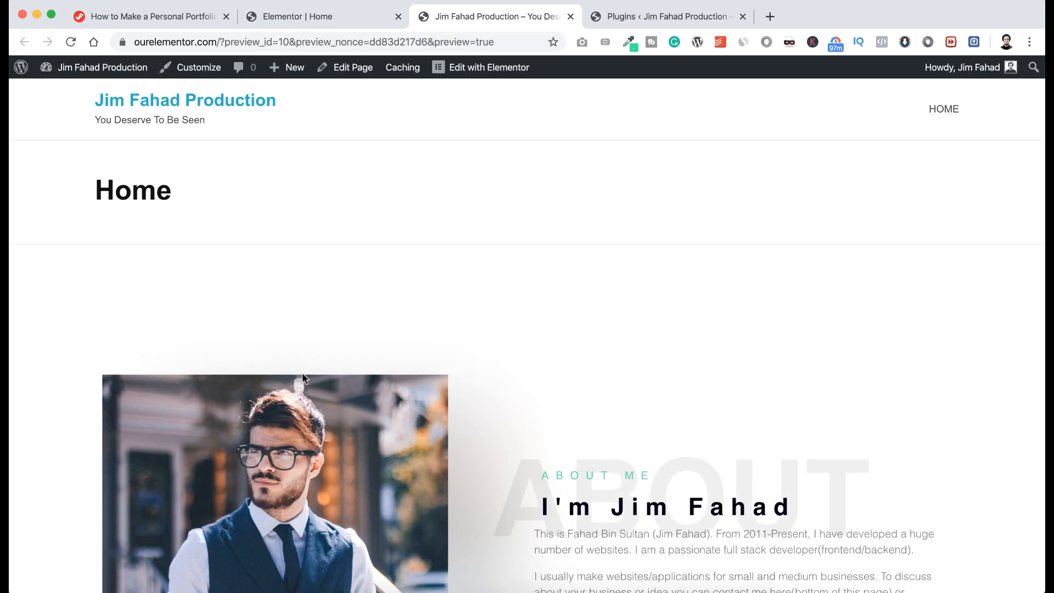
scroll(303, 379, "down", 4)
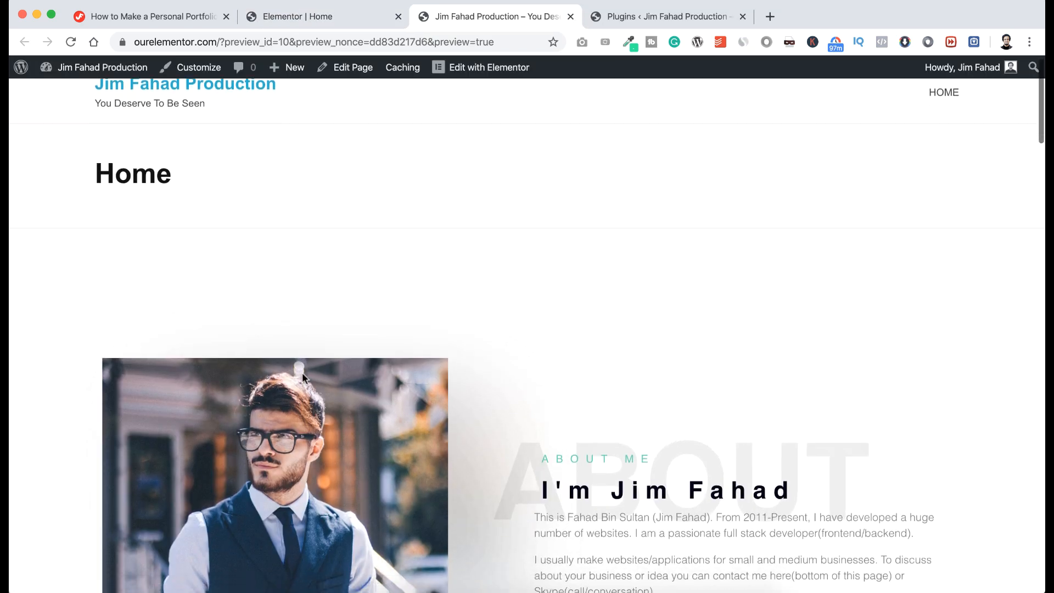
scroll(303, 378, "down", 6)
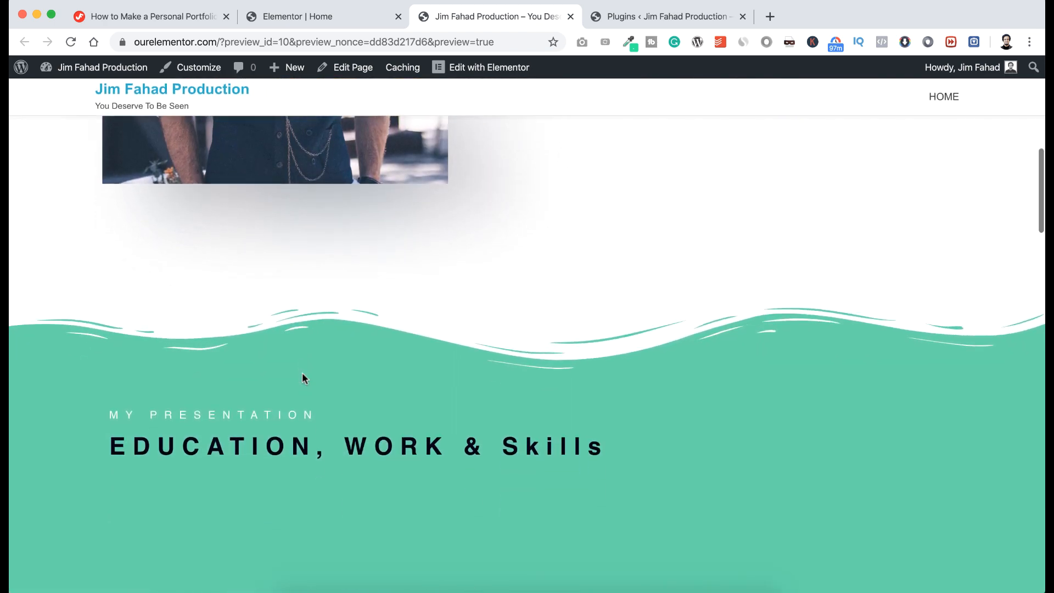
scroll(302, 372, "down", 2)
scroll(302, 373, "down", 2)
scroll(302, 371, "down", 6)
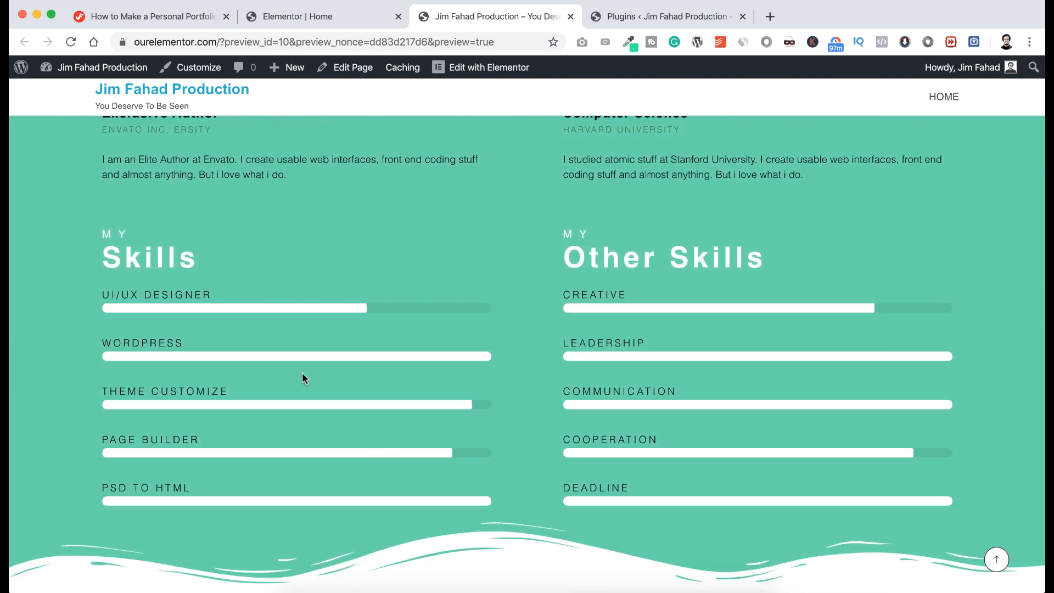
scroll(302, 377, "down", 5)
scroll(302, 378, "down", 5)
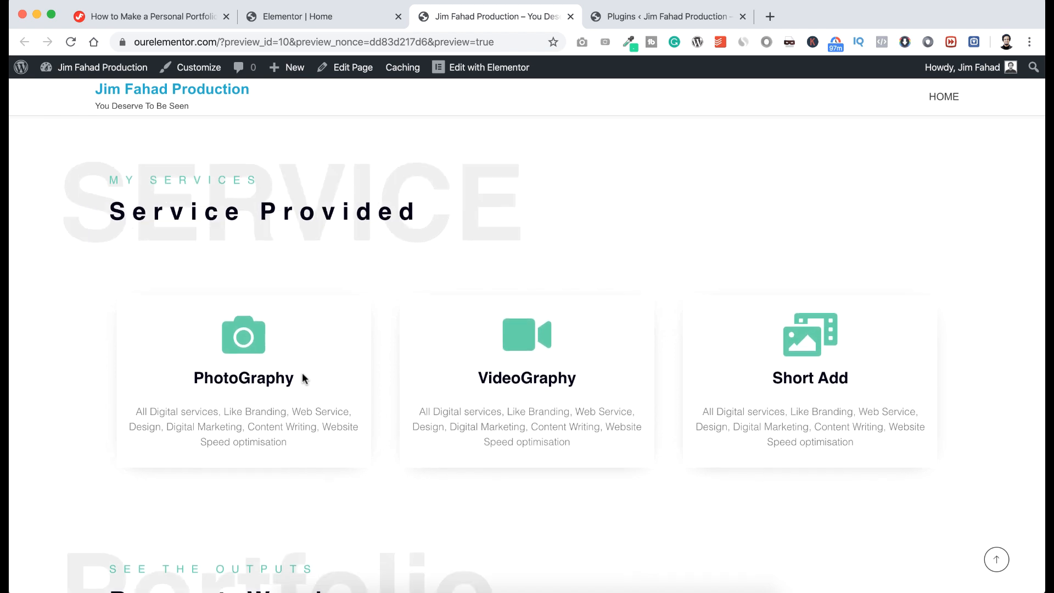
scroll(302, 377, "down", 6)
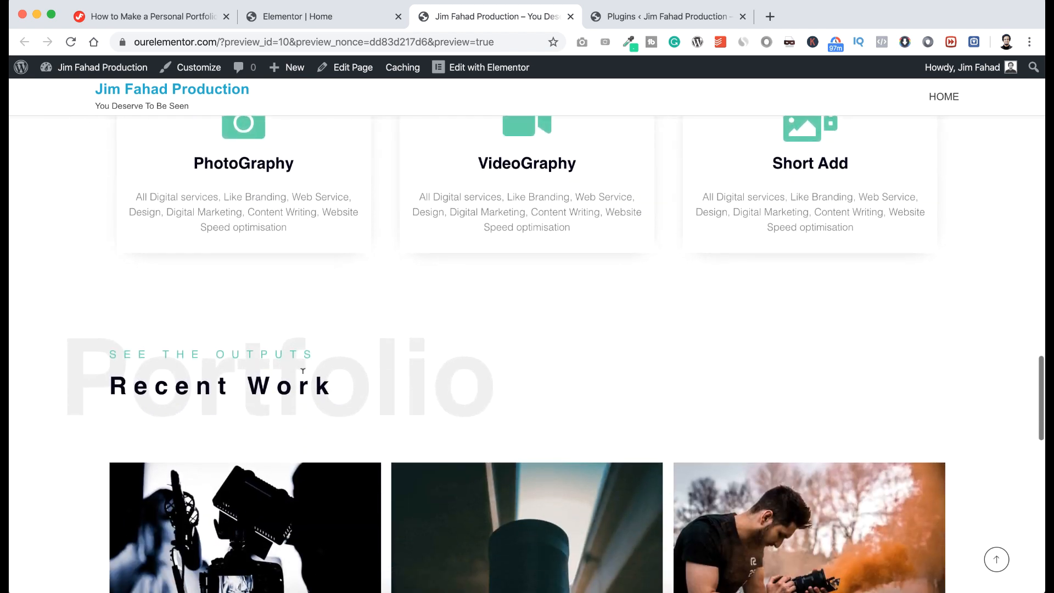
scroll(302, 373, "down", 4)
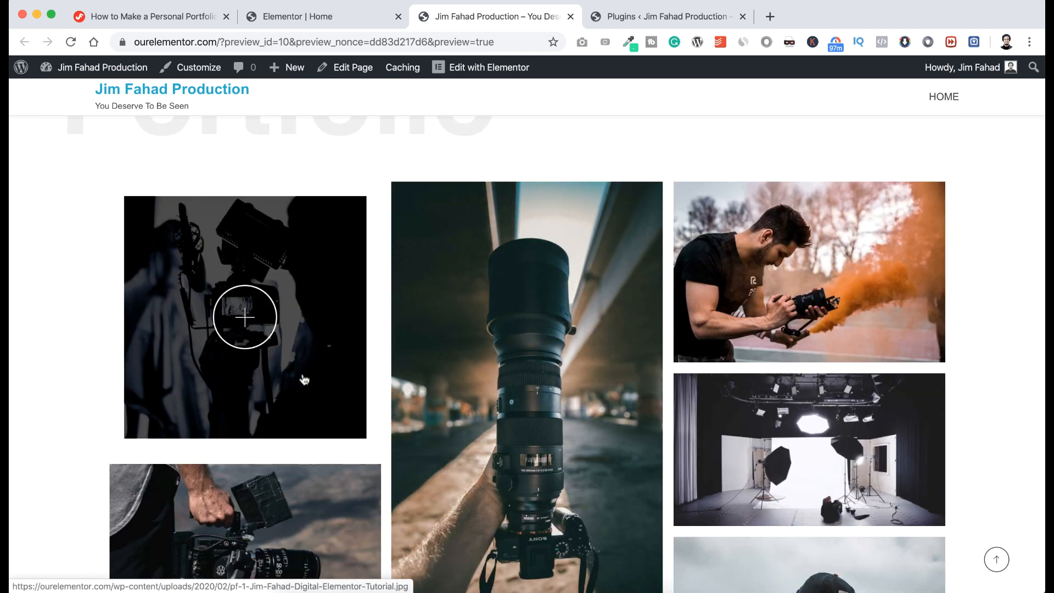
scroll(304, 379, "down", 5)
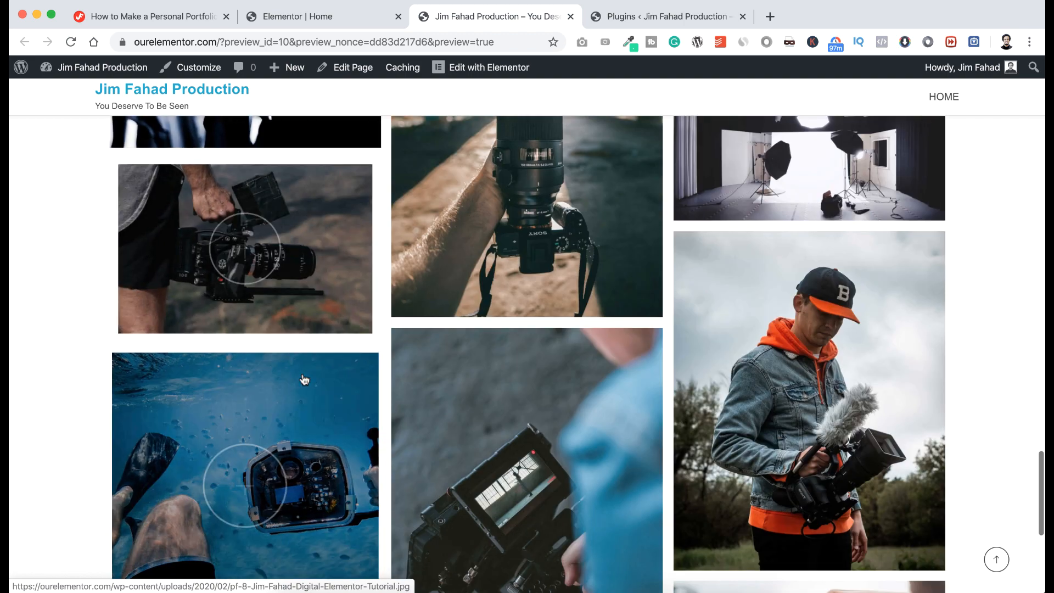
scroll(304, 379, "down", 1)
scroll(304, 378, "down", 3)
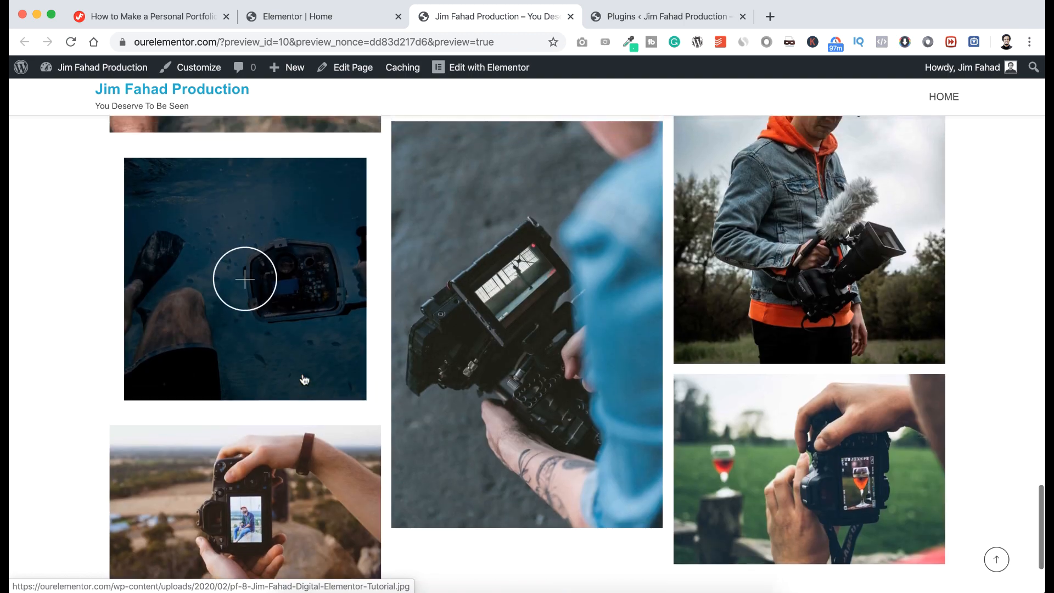
scroll(303, 379, "up", 2)
scroll(303, 379, "up", 5)
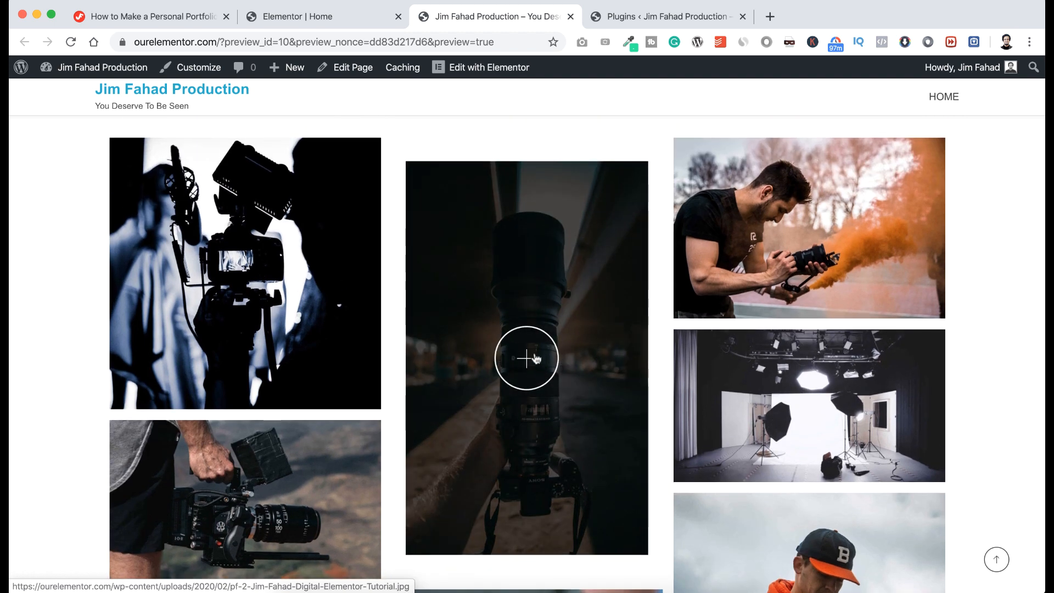
left_click(535, 358)
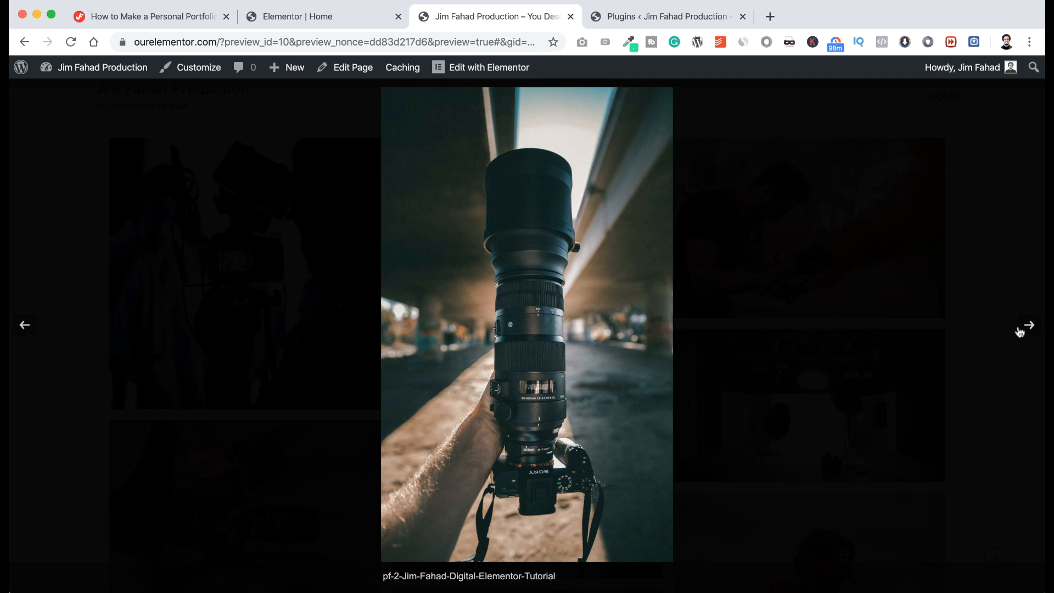
left_click(1028, 330)
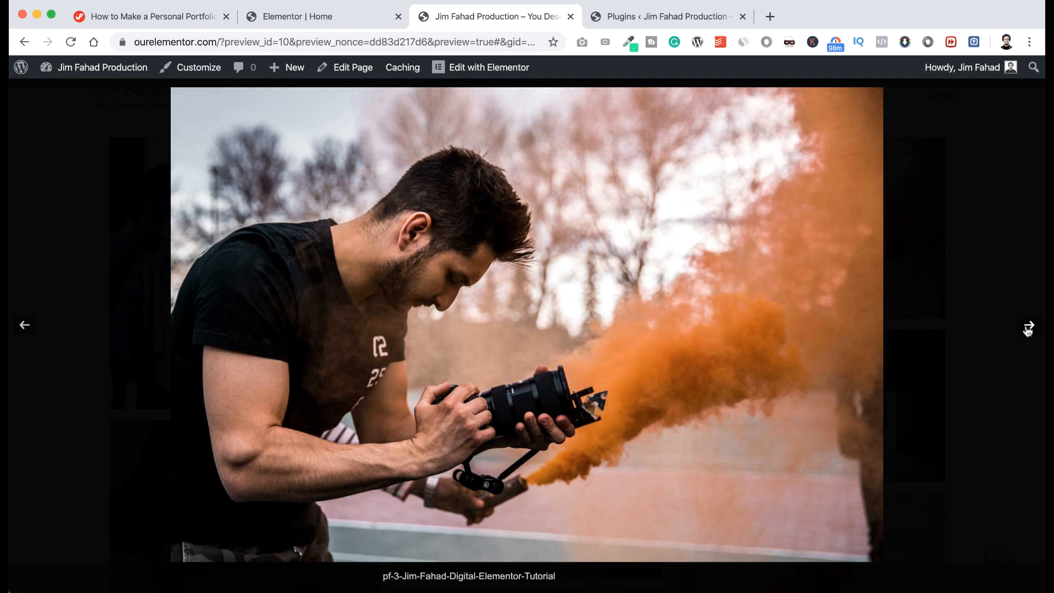
left_click(1026, 332)
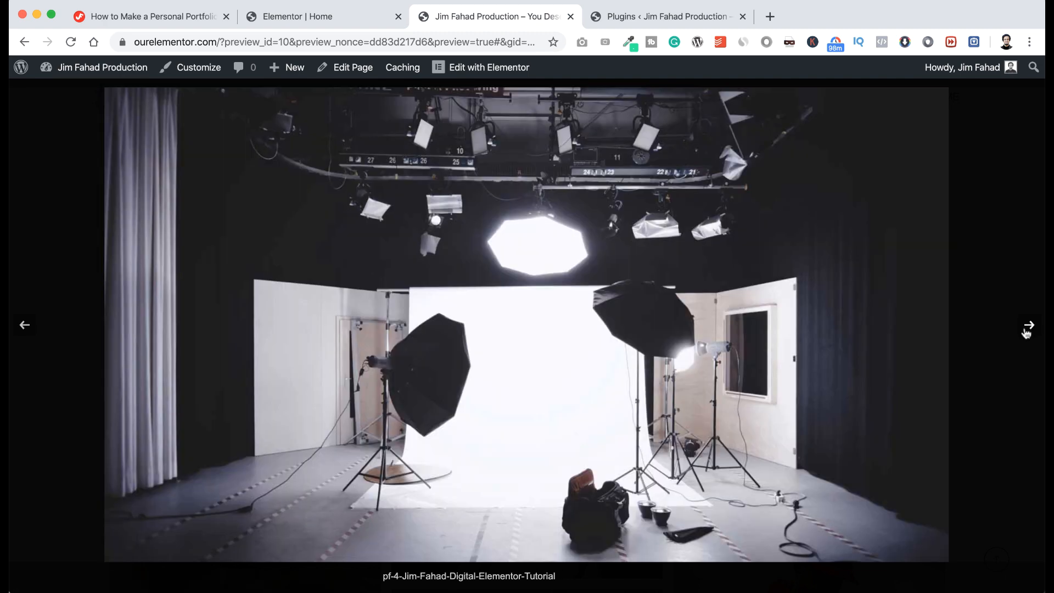
left_click(1026, 332)
left_click(1026, 332)
left_click(1026, 332)
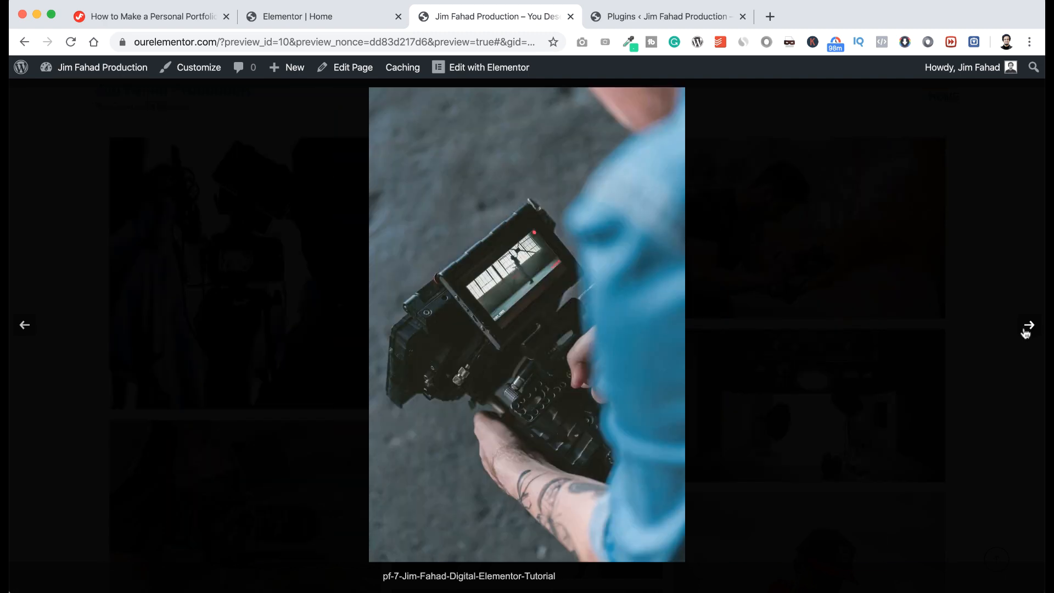
left_click(1026, 332)
left_click(1026, 332)
left_click(1026, 332)
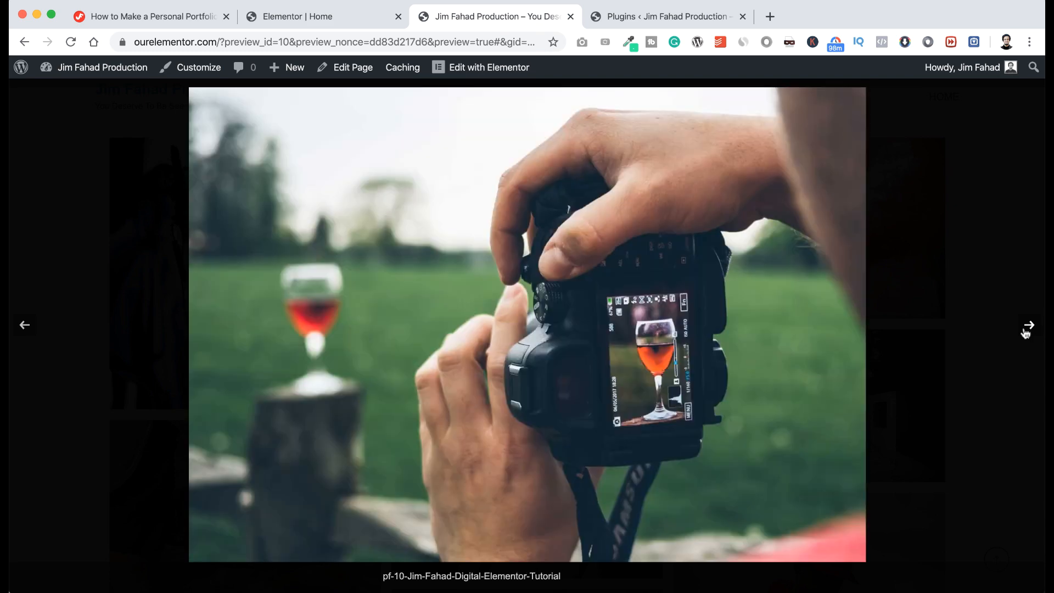
left_click(1026, 332)
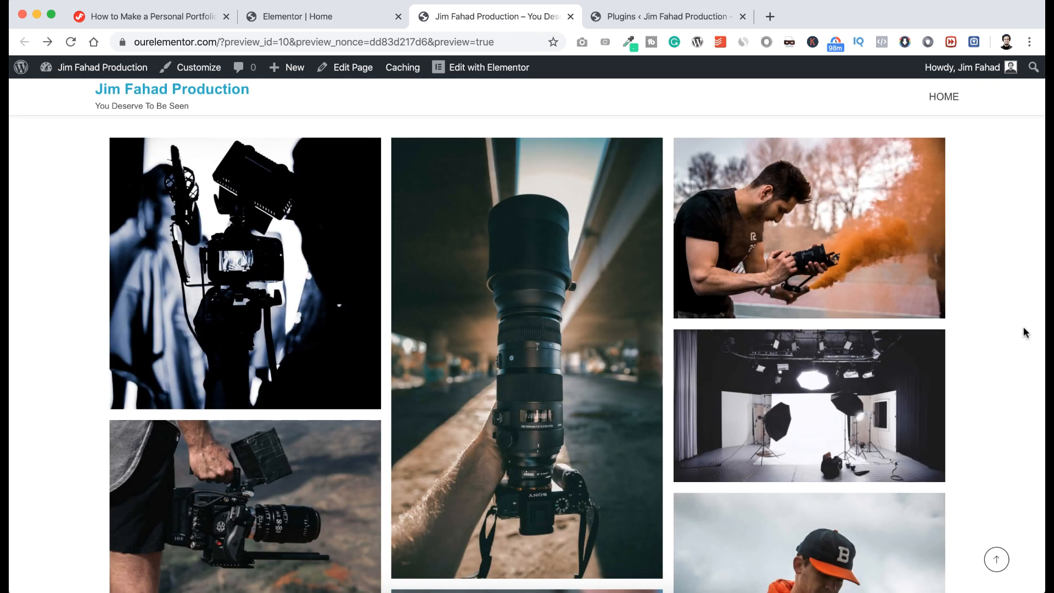
left_click(352, 21)
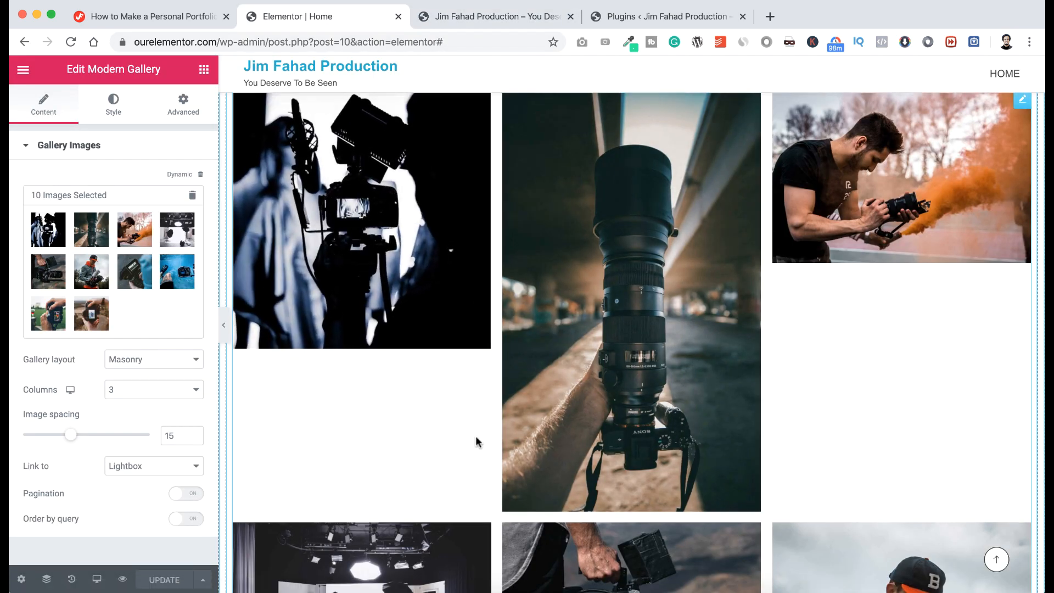
Return to the 'Elementor | Home' editor and scroll past the gallery to the empty drop area.
scroll(476, 441, "down", 5)
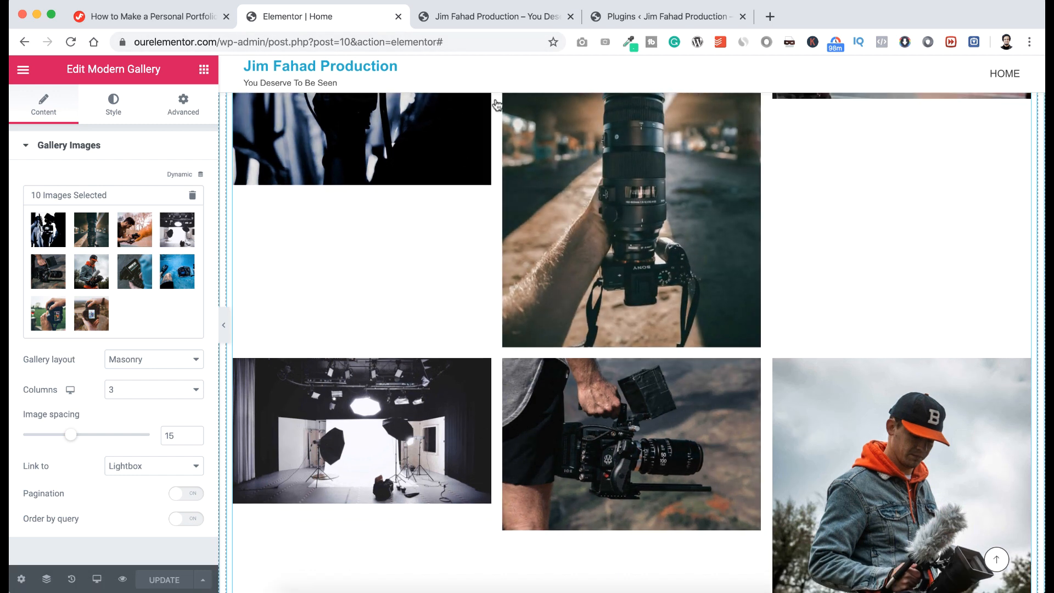
left_click(483, 17)
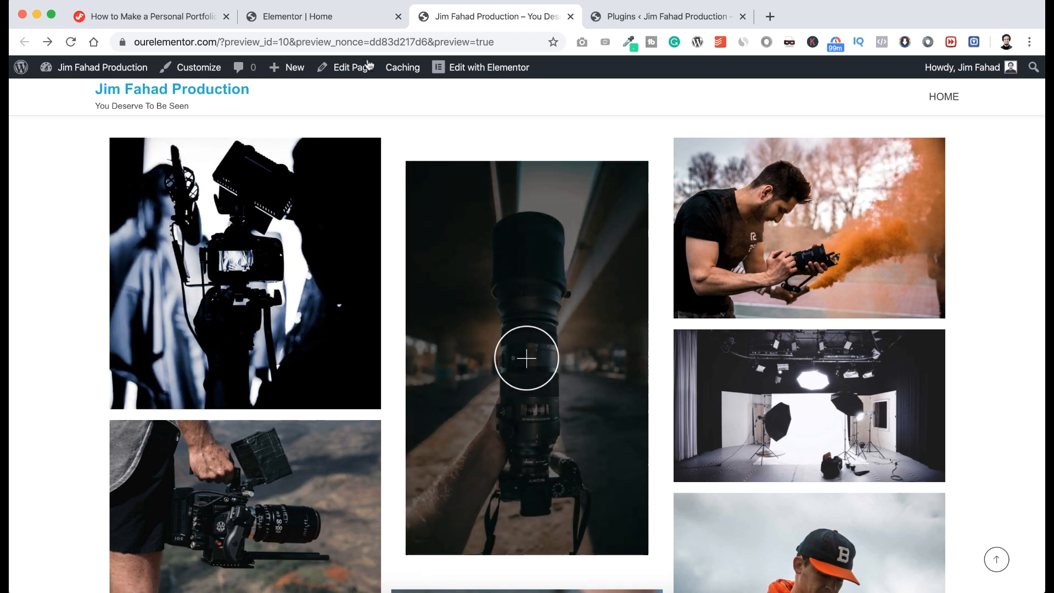
left_click(344, 17)
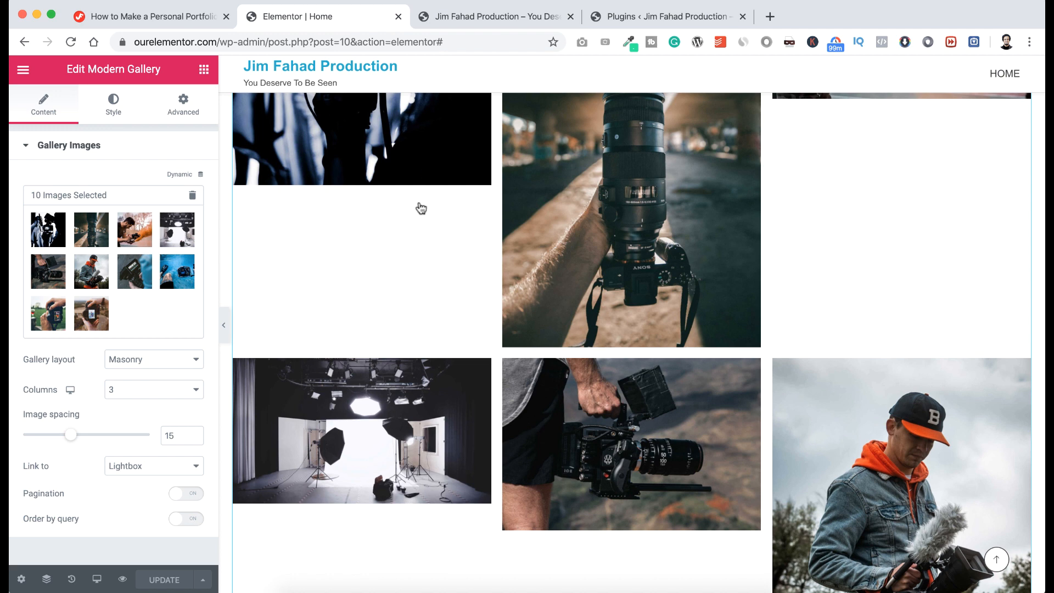
scroll(423, 275, "down", 3)
scroll(424, 278, "down", 10)
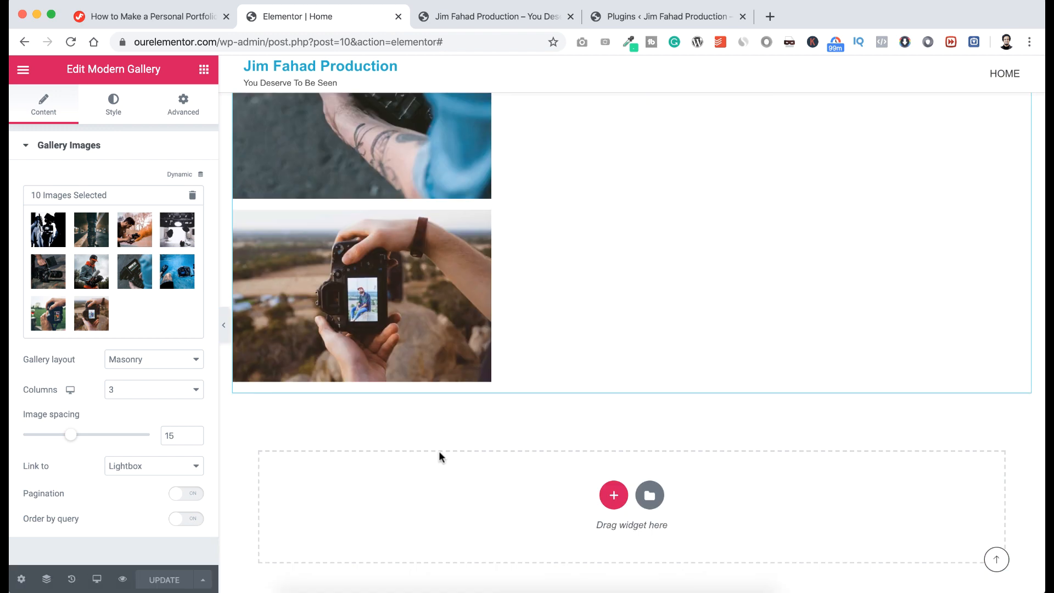
scroll(440, 456, "down", 2)
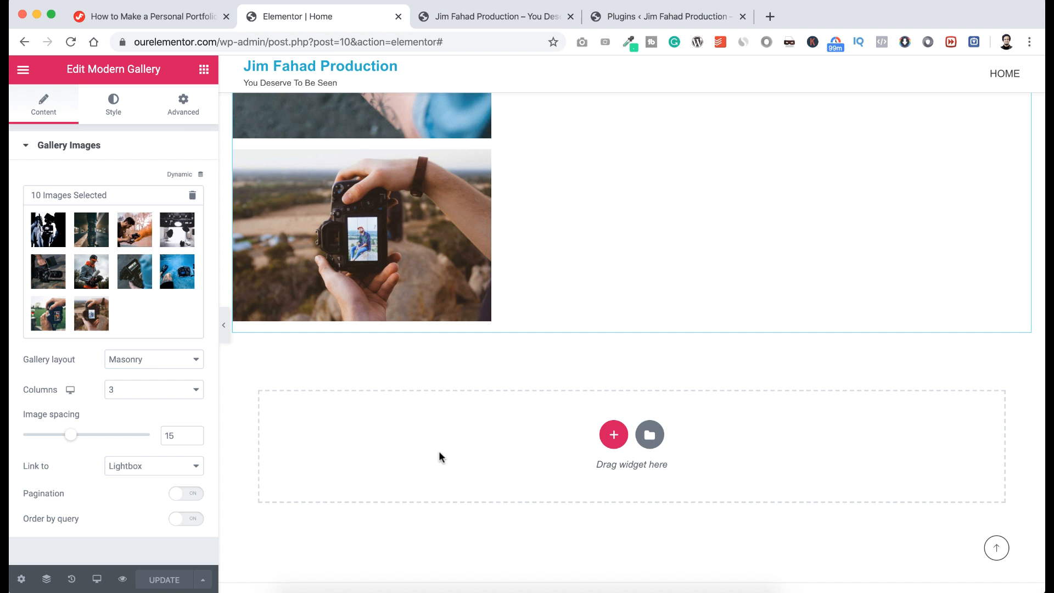
scroll(440, 456, "down", 2)
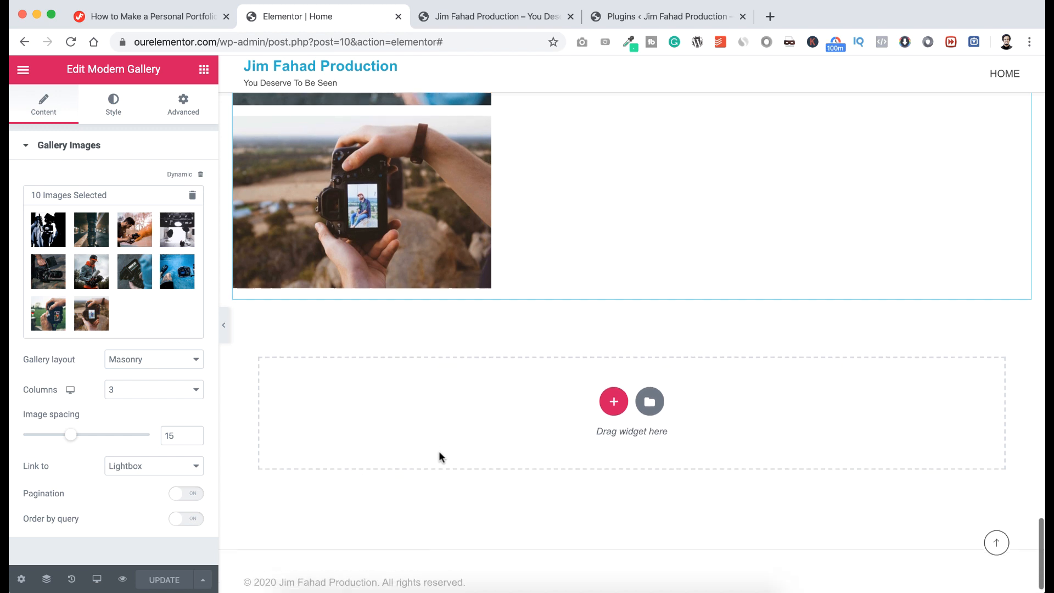
Add a stretched single-column section with Min Height set to 550 px.
left_click(604, 388)
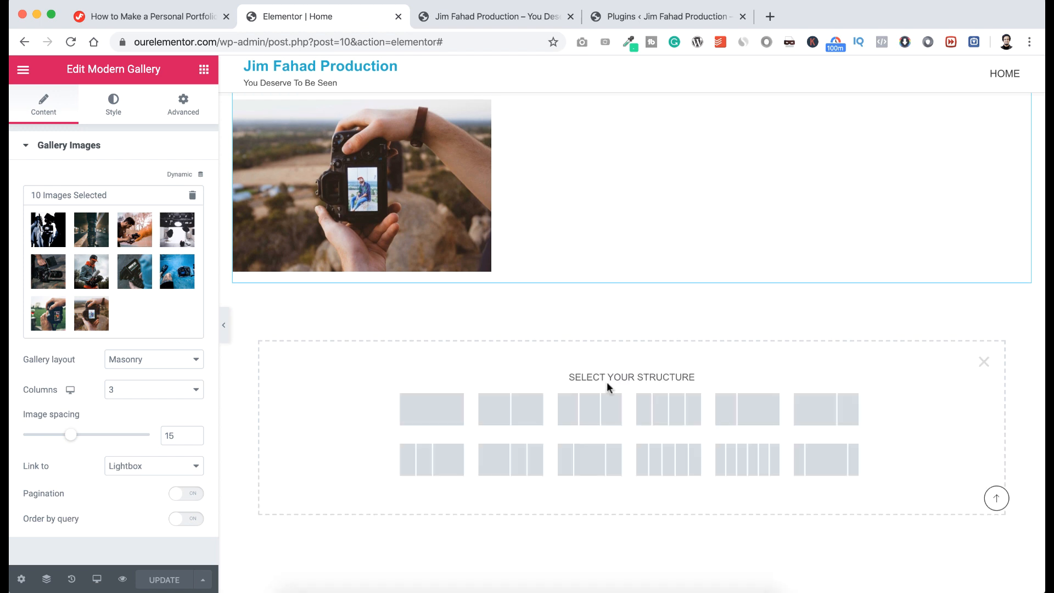
left_click(433, 412)
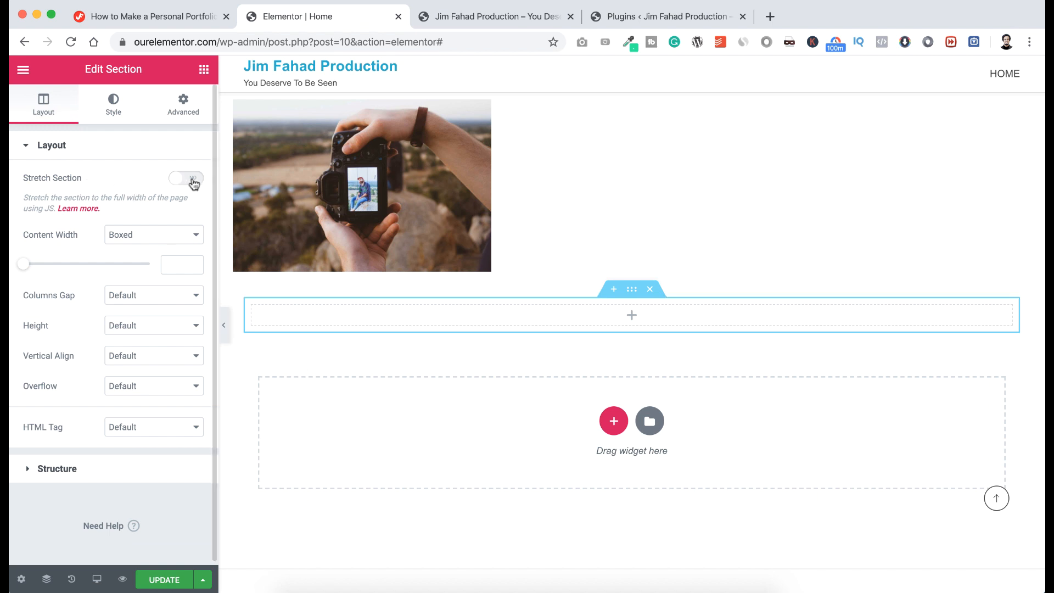
left_click(194, 184)
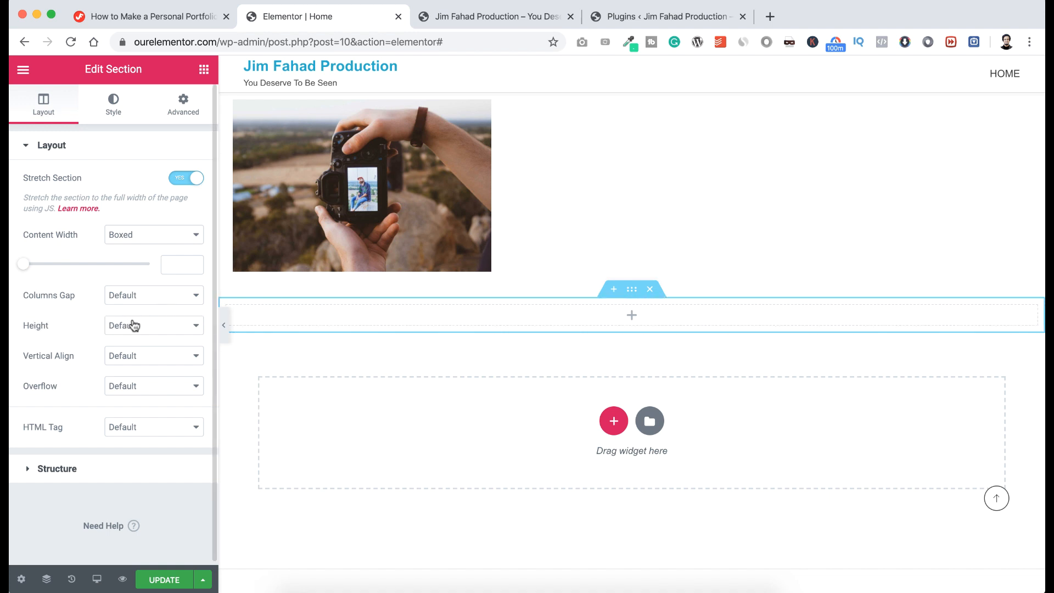
left_click(132, 325)
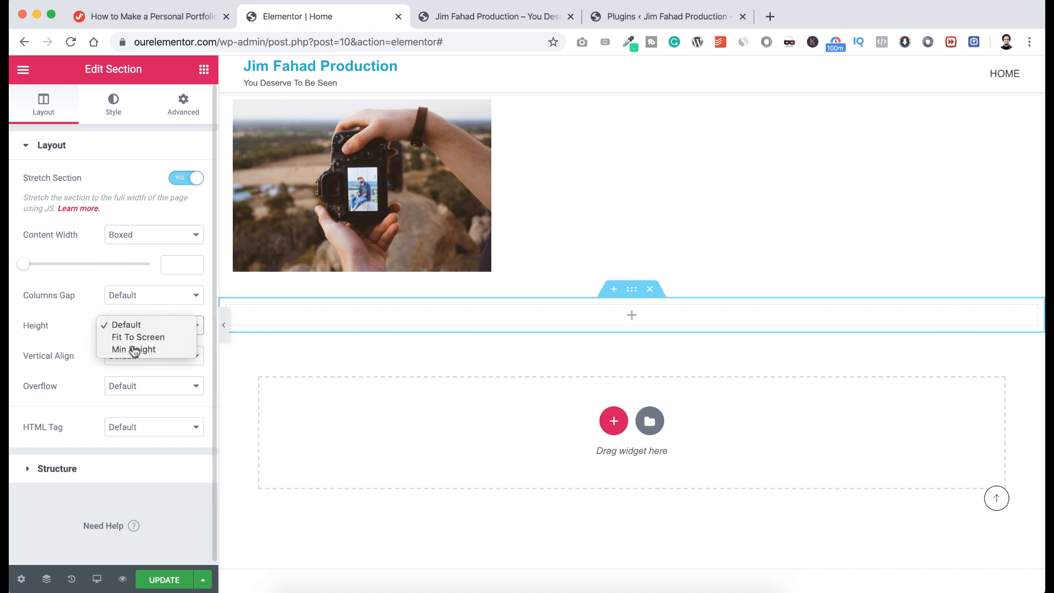
left_click(134, 350)
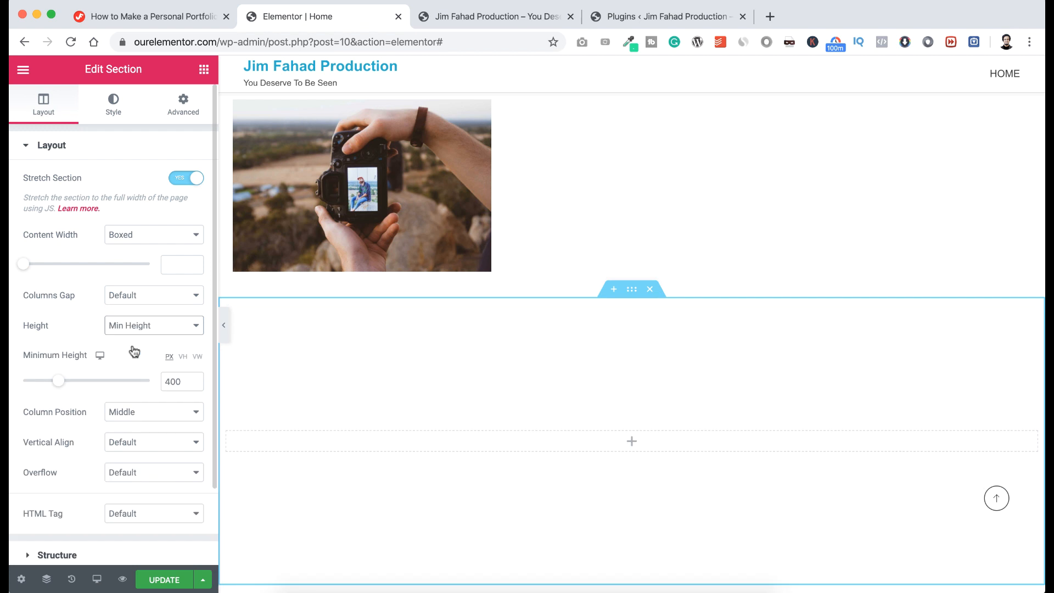
left_click(173, 380)
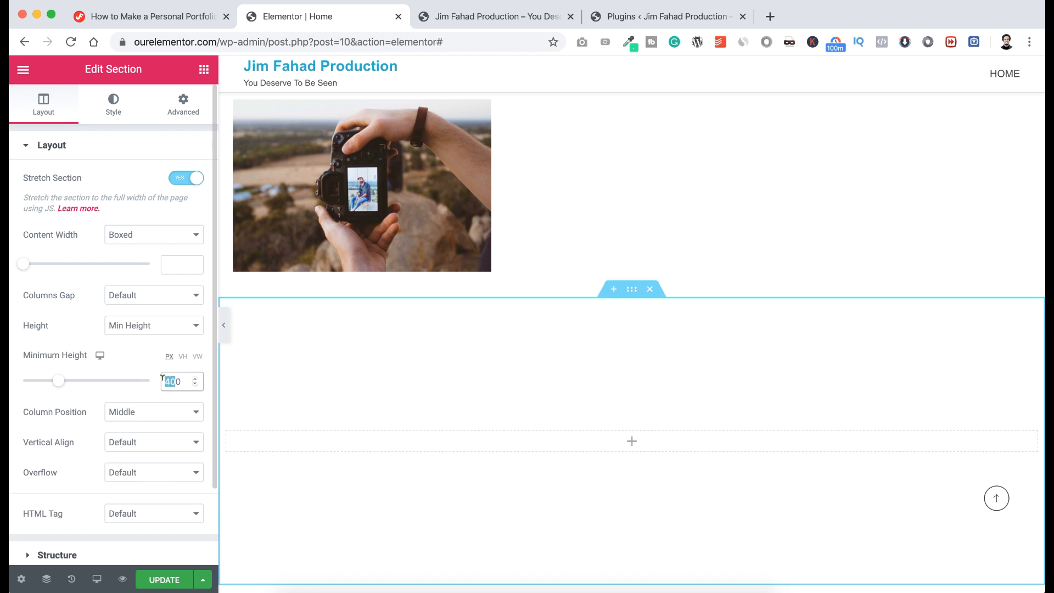
type("550")
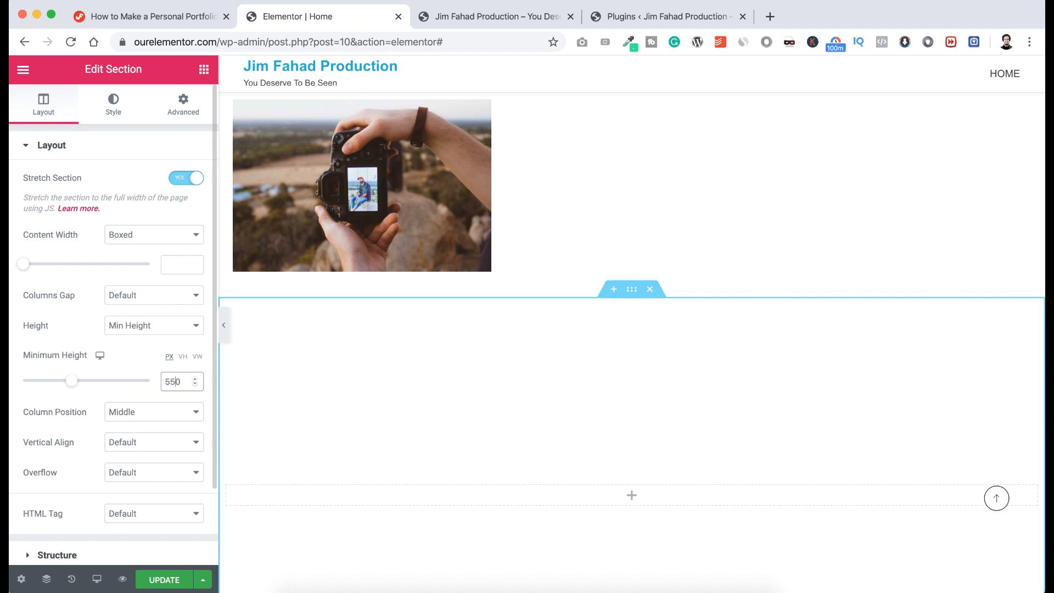
scroll(373, 444, "down", 5)
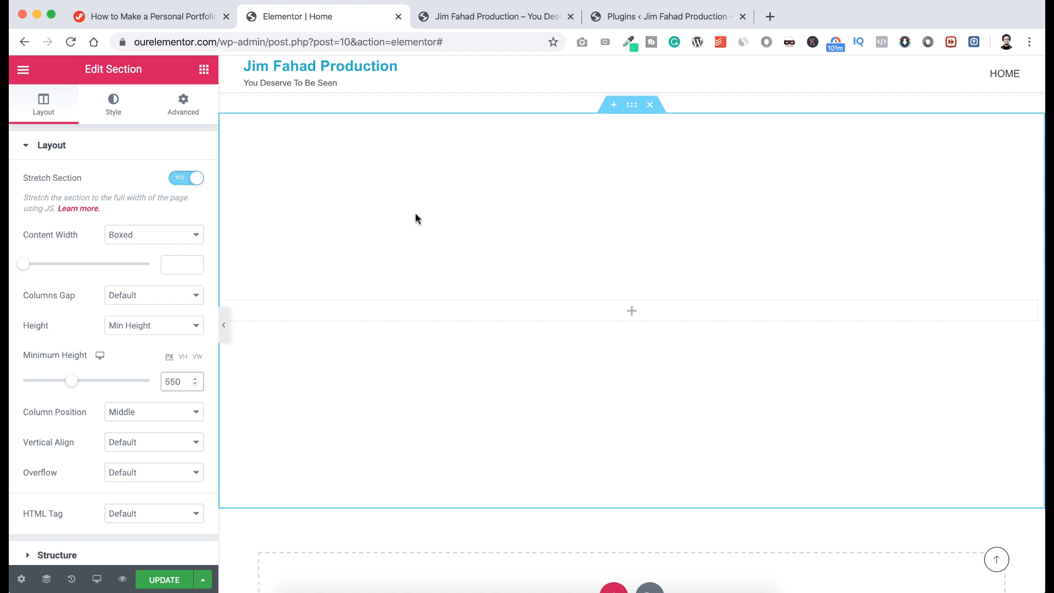
Switch the section background to Video with the YouTube link and Start Time 55.
left_click(122, 113)
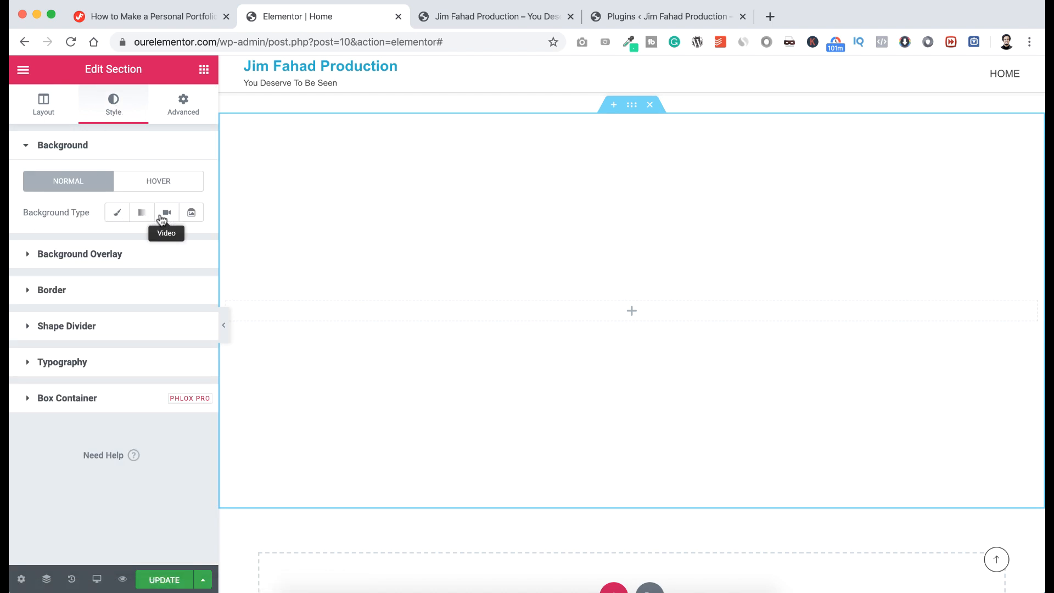
left_click(165, 220)
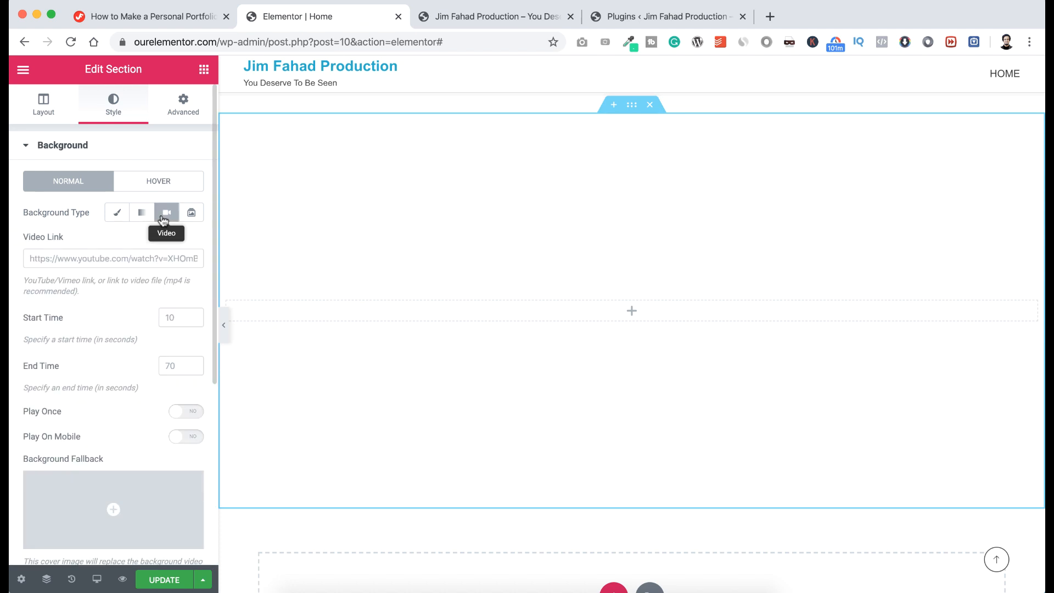
left_click(82, 257)
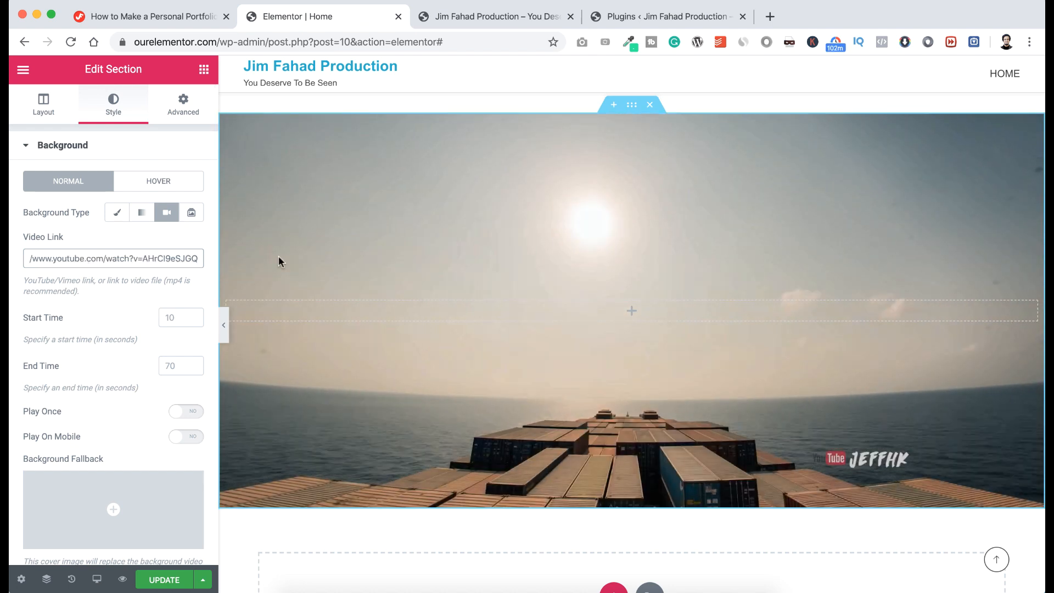
scroll(278, 259, "up", 1)
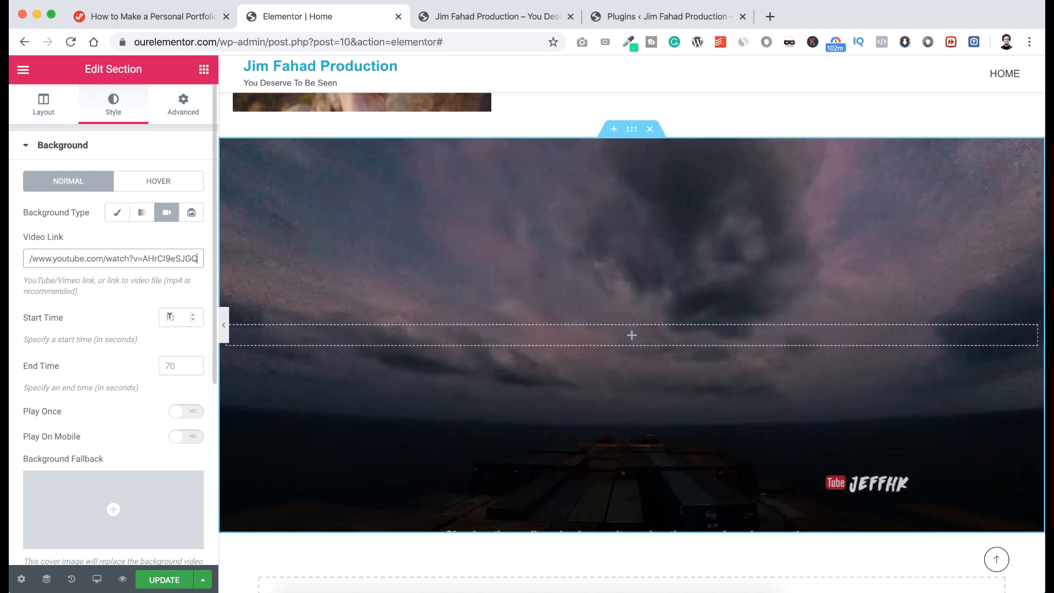
double_click(169, 318)
type("5")
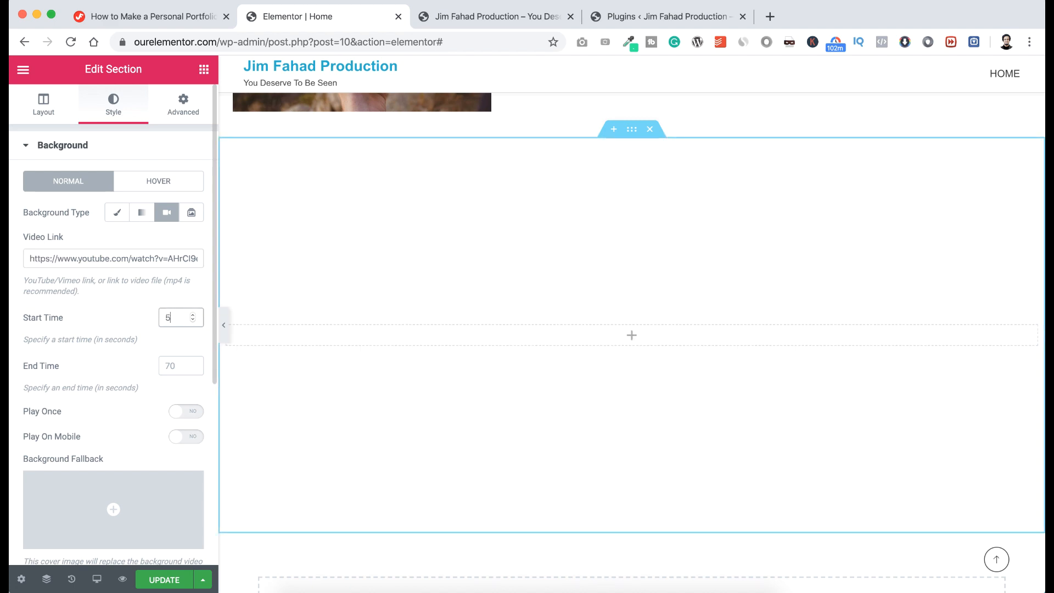
type("5")
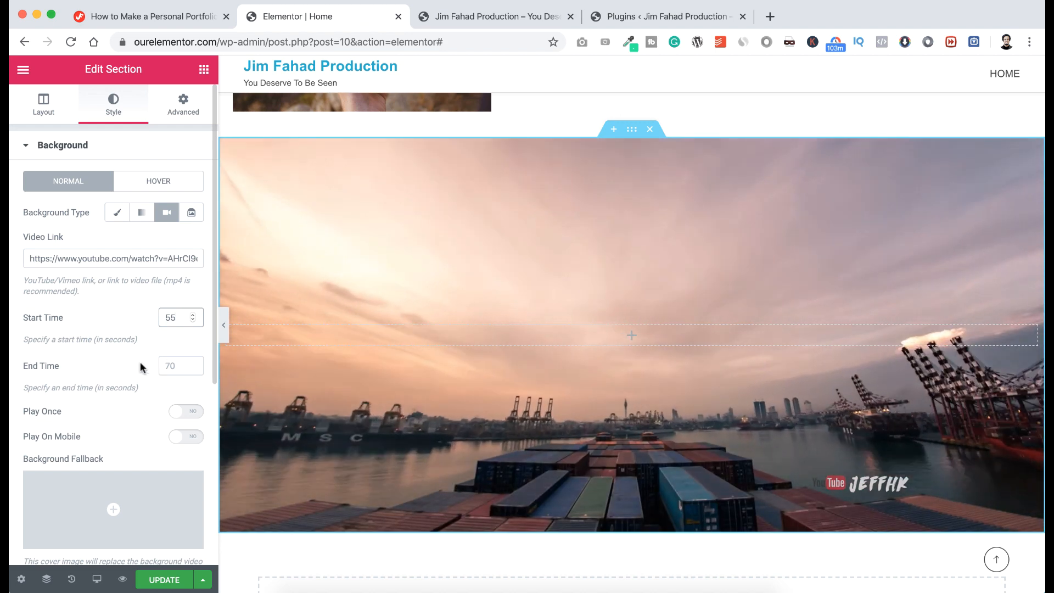
scroll(140, 366, "down", 2)
scroll(141, 367, "down", 2)
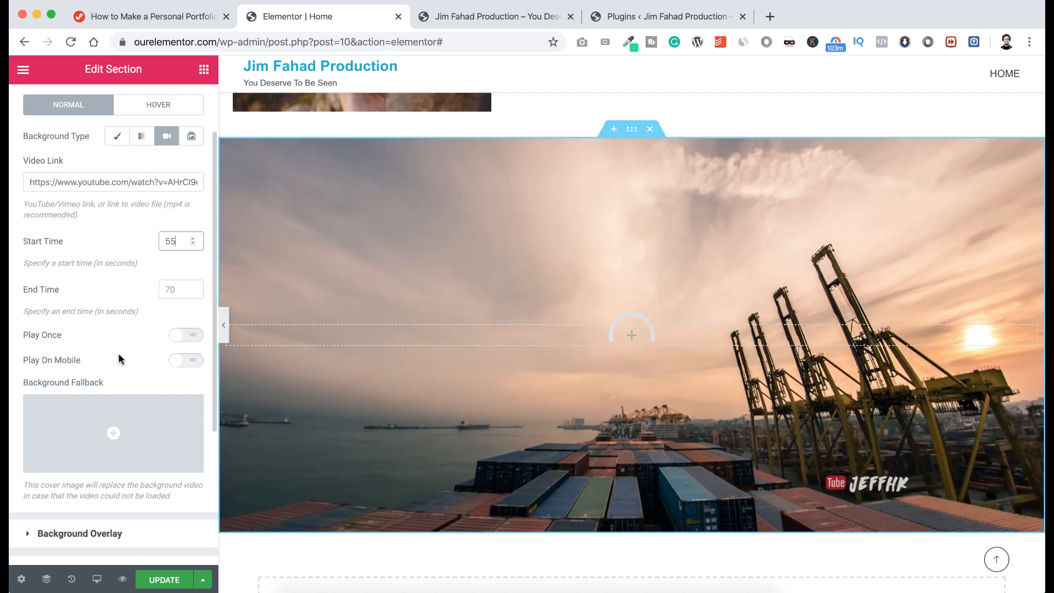
scroll(117, 352, "down", 2)
scroll(121, 360, "down", 2)
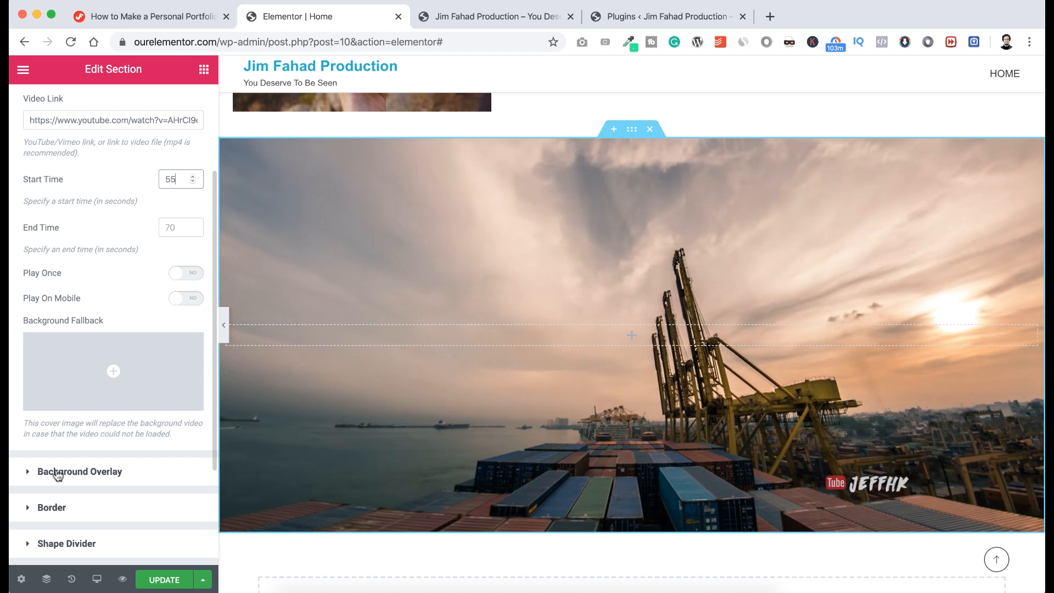
Add a Classic background overlay in #000000 with opacity 0.5.
left_click(70, 473)
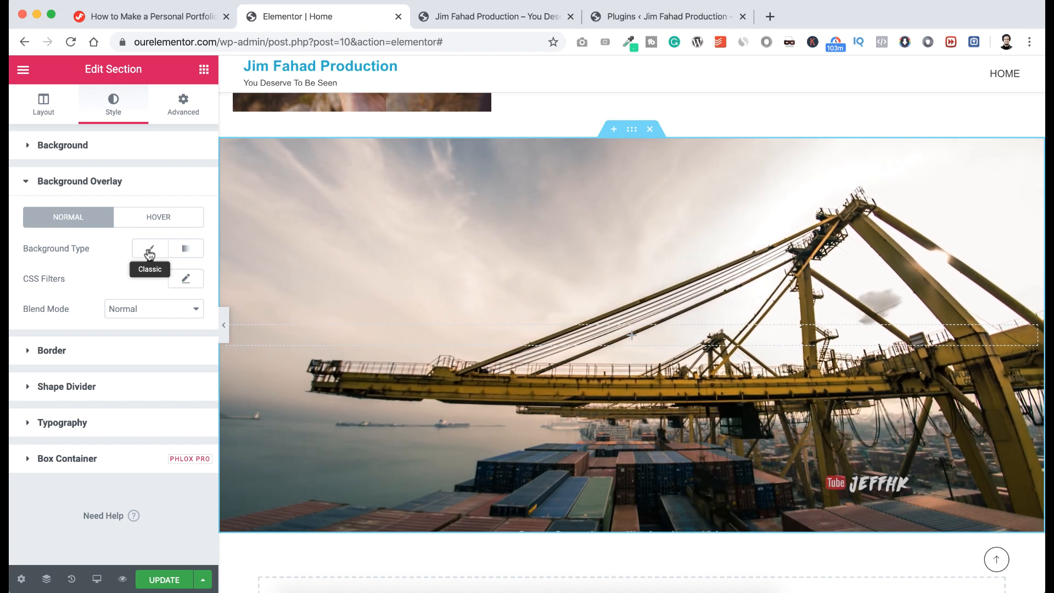
left_click(149, 252)
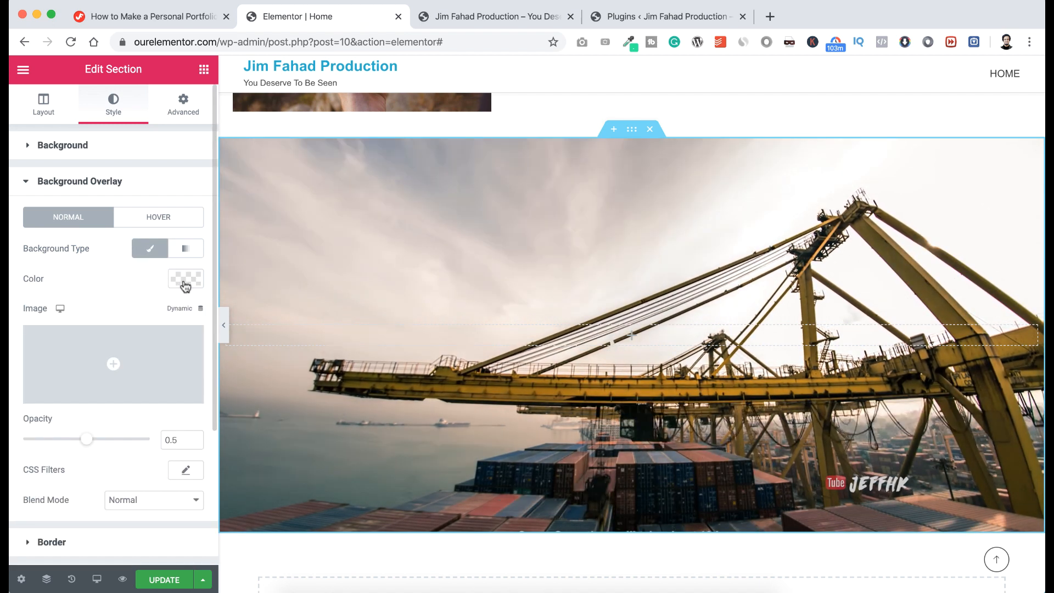
left_click(184, 282)
left_click_drag(154, 413, 152, 459)
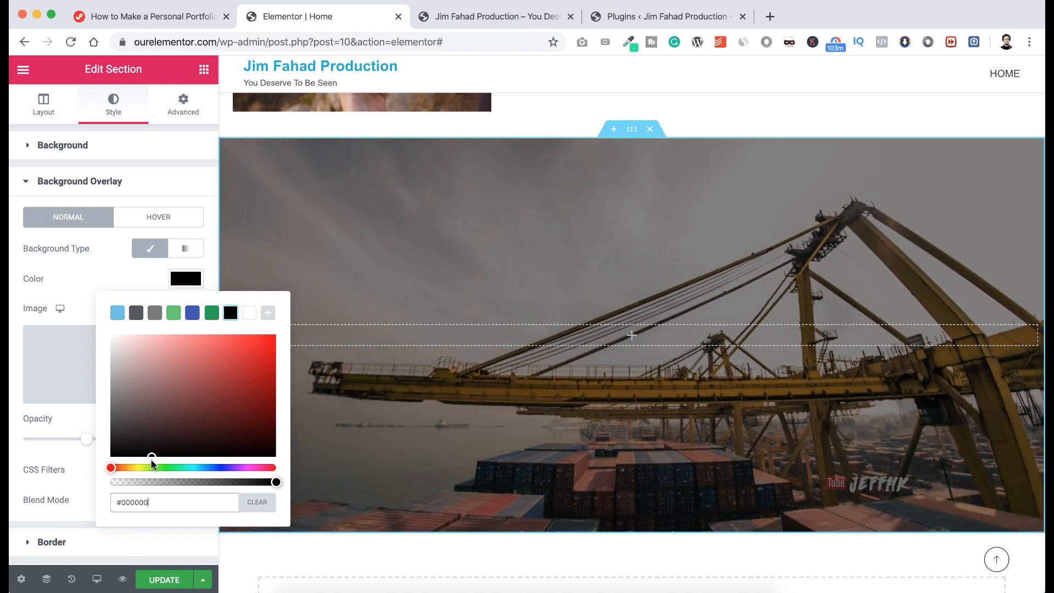
left_click(76, 300)
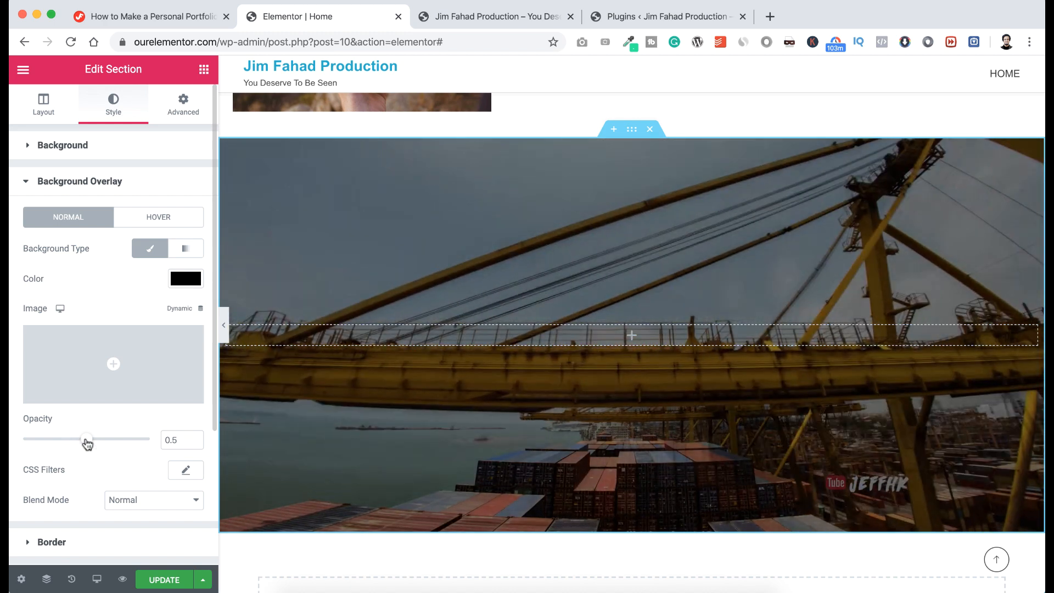
mouse_move(100, 443)
left_mouse_down()
mouse_move(124, 442)
mouse_move(77, 440)
mouse_move(110, 439)
mouse_move(87, 444)
left_mouse_up()
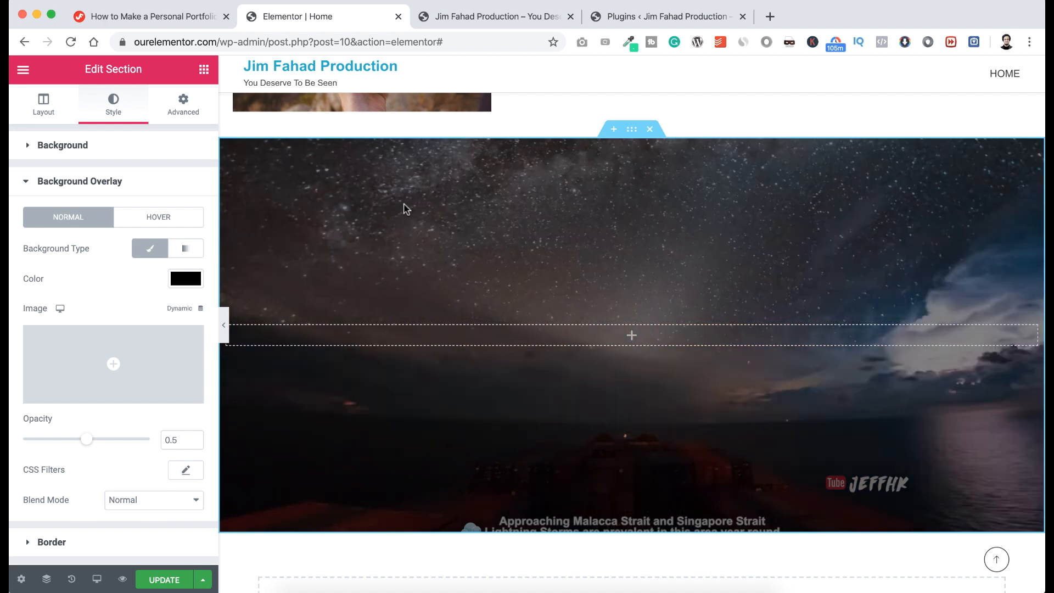
scroll(117, 436, "down", 2)
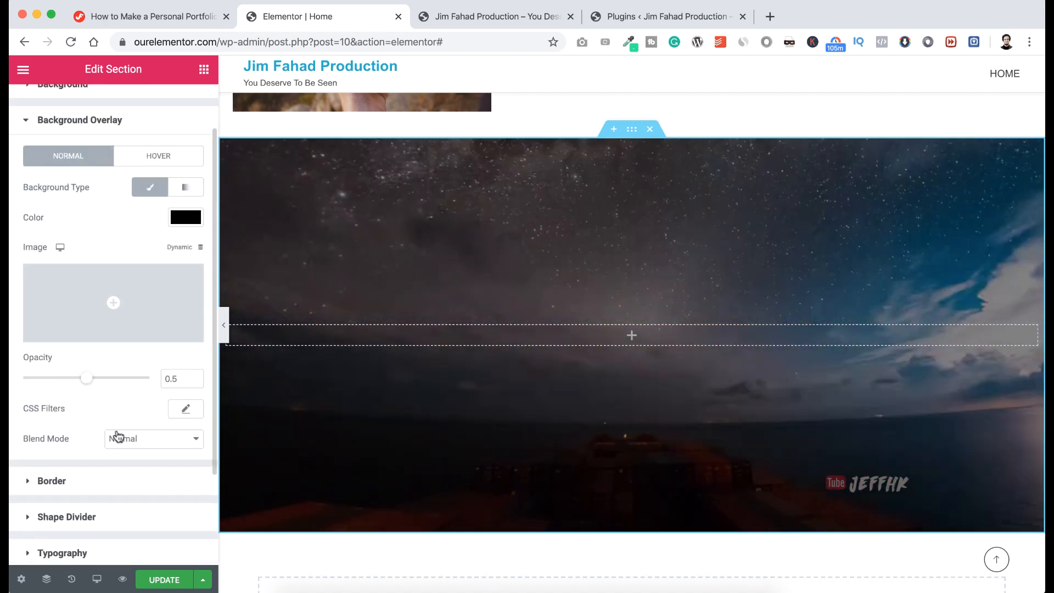
scroll(117, 435, "down", 2)
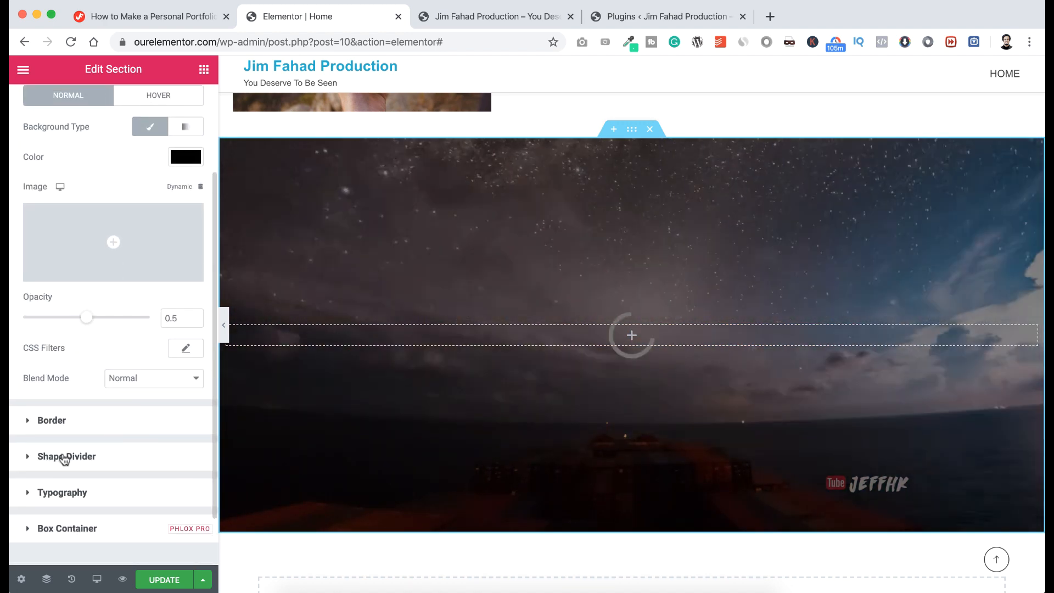
Set the top shape divider to Waves Brush with height 100.
left_click(65, 457)
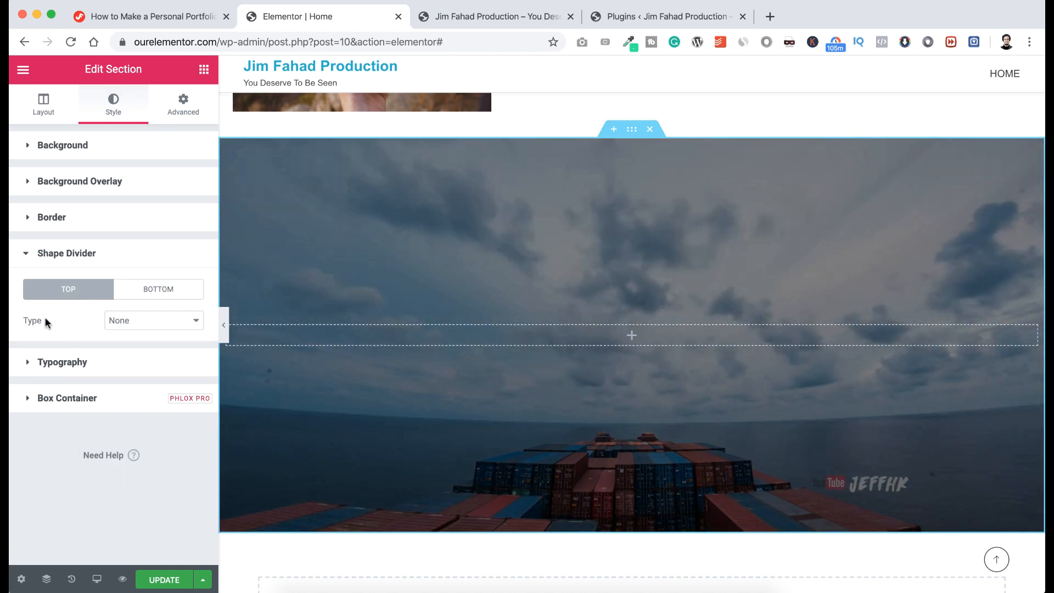
left_click(132, 324)
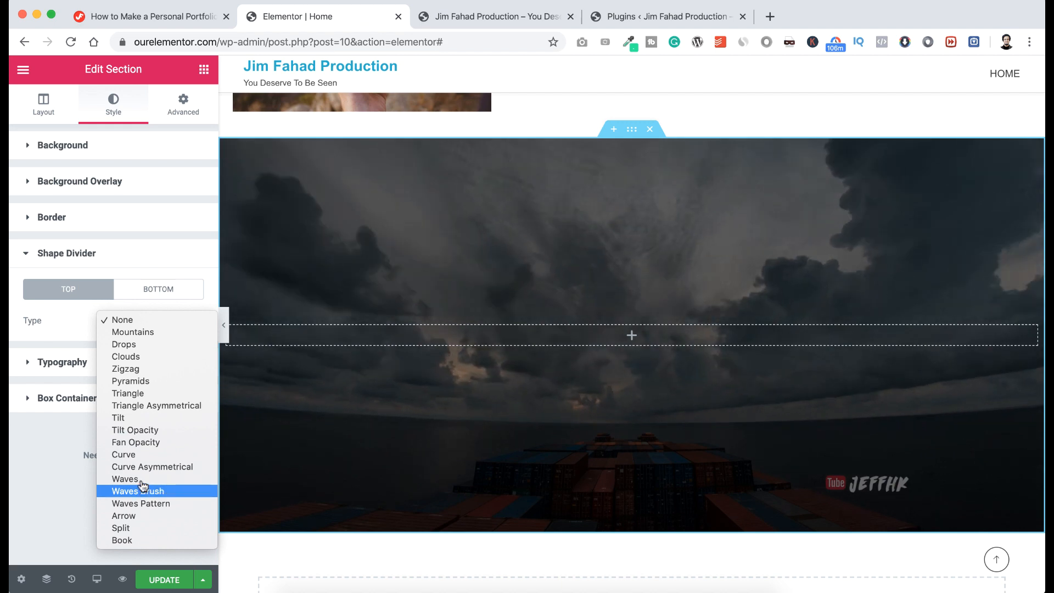
left_click(142, 491)
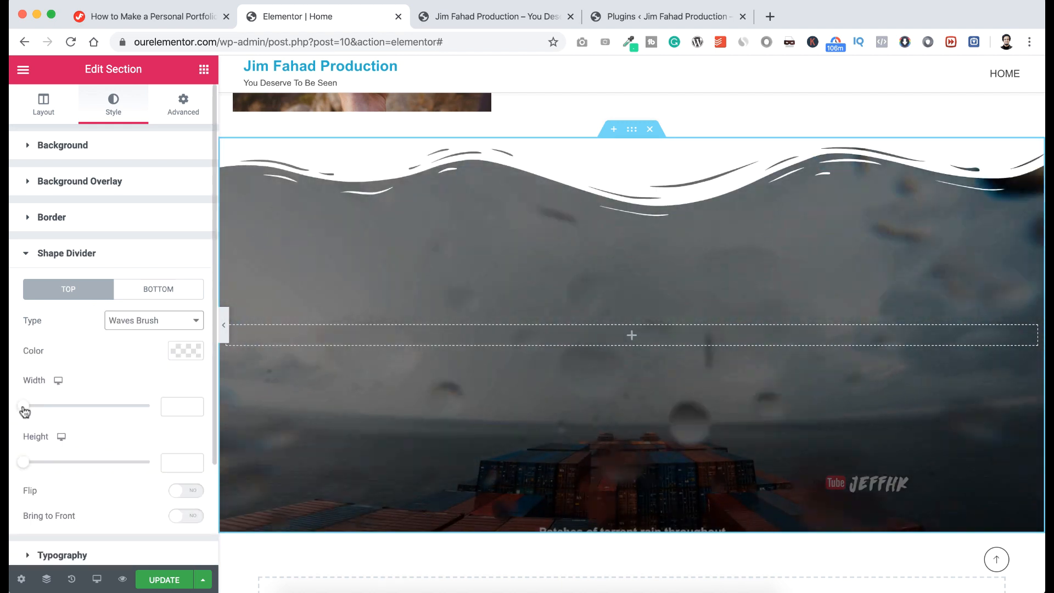
left_click_drag(24, 406, 84, 407)
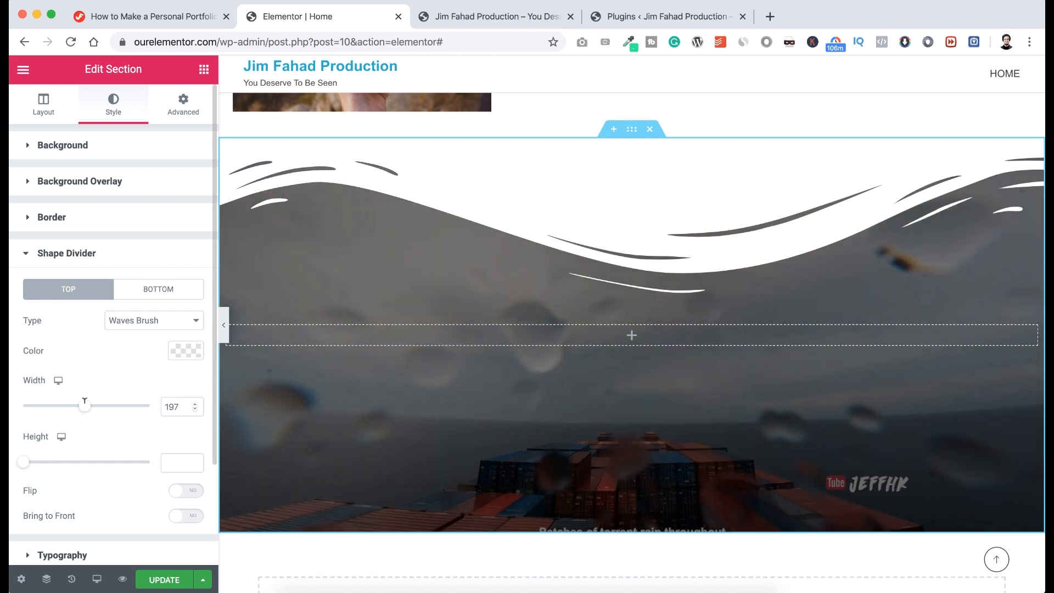
key("BackSpace")
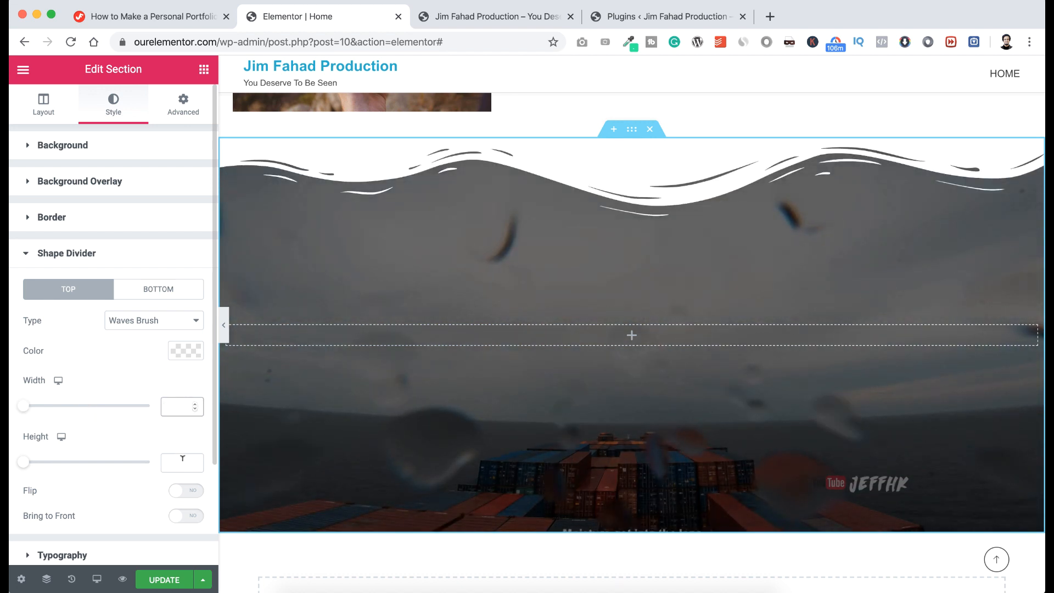
left_click(180, 461)
type("100")
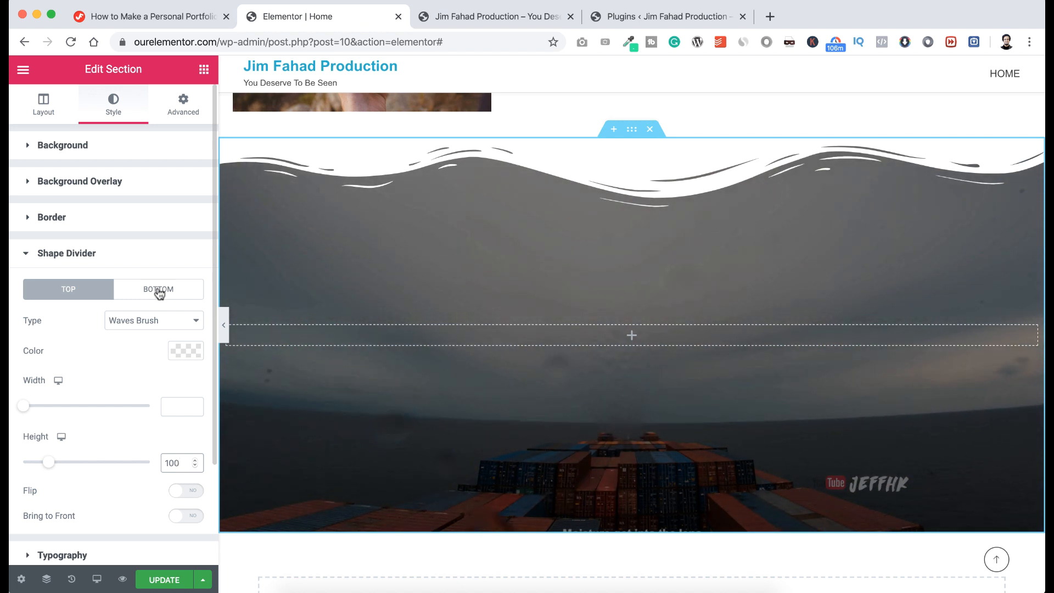
Set the bottom shape divider to Waves Brush with height 100.
left_click(159, 291)
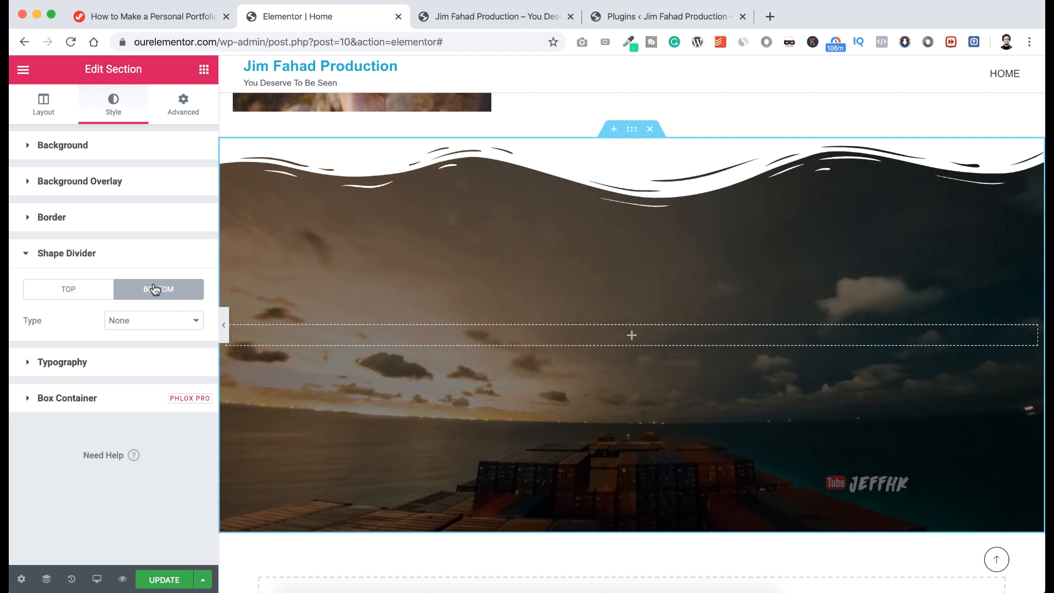
left_click(141, 323)
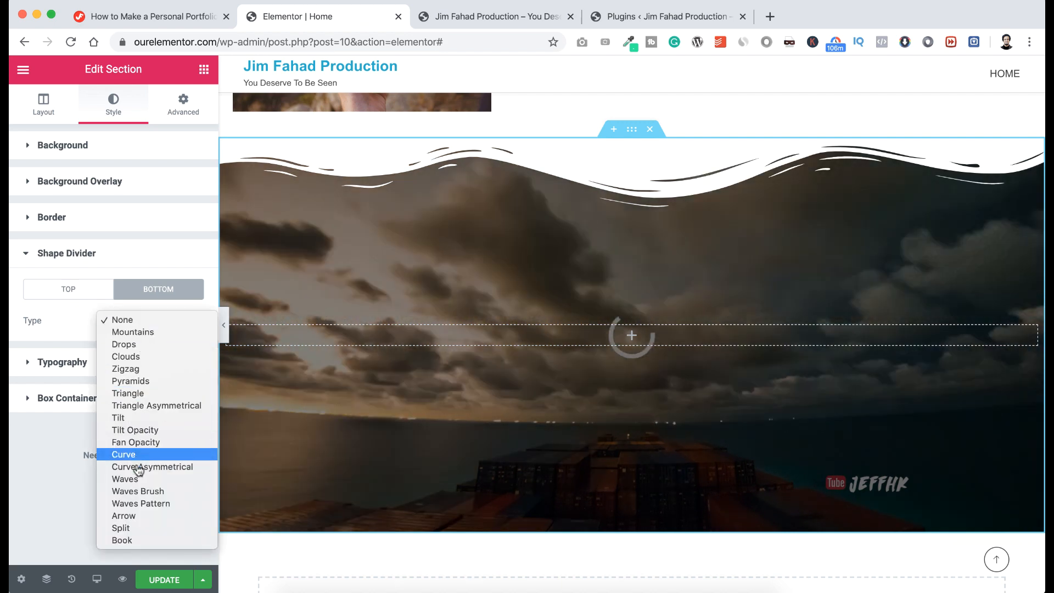
left_click(137, 492)
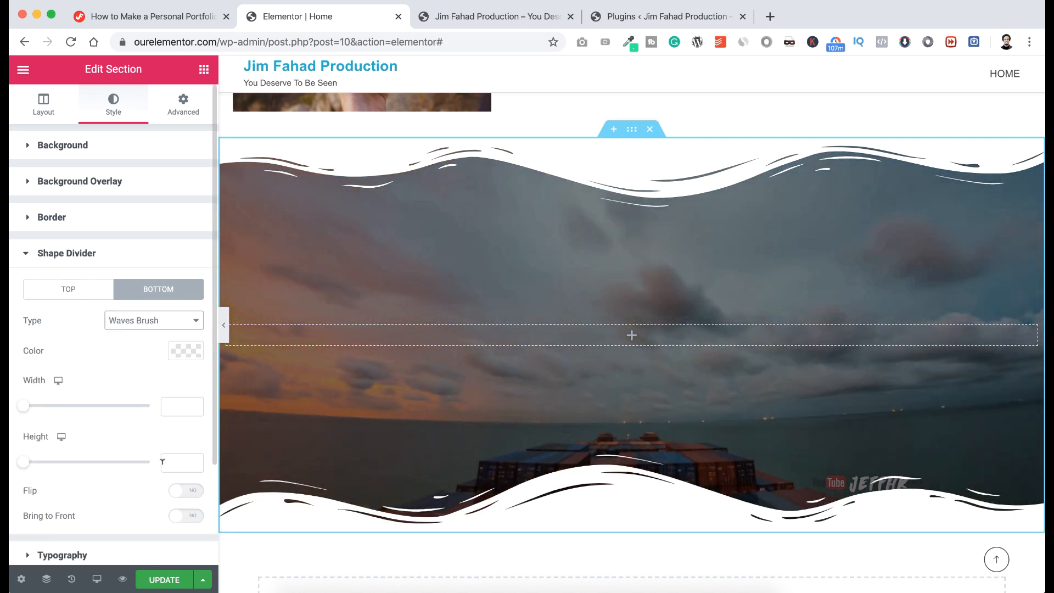
left_click(170, 461)
type("100")
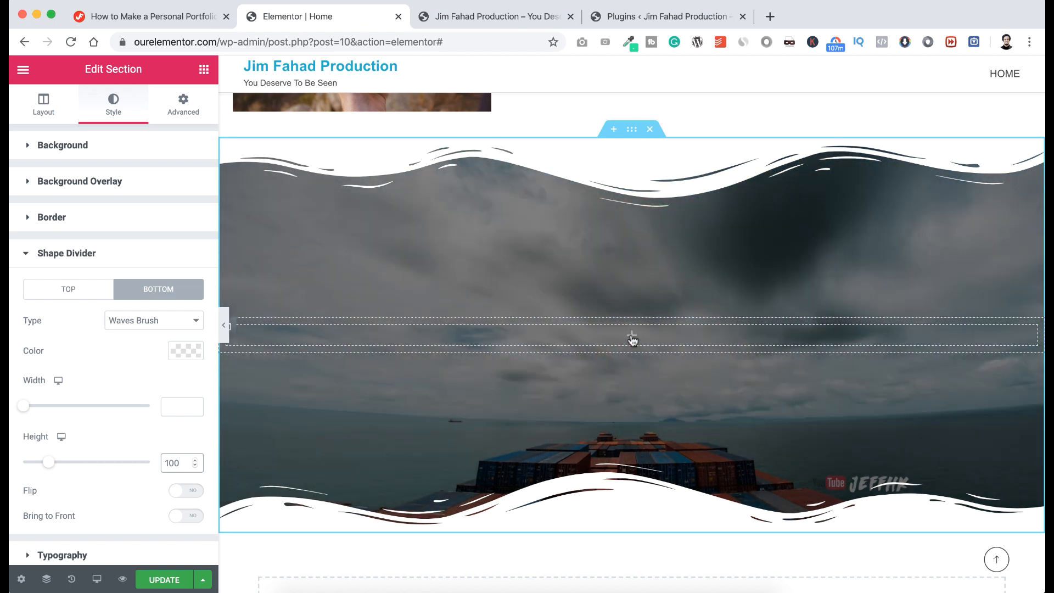
Add a Heading widget to the empty column reading 'Let's Capture the Special Moment'.
left_click(632, 337)
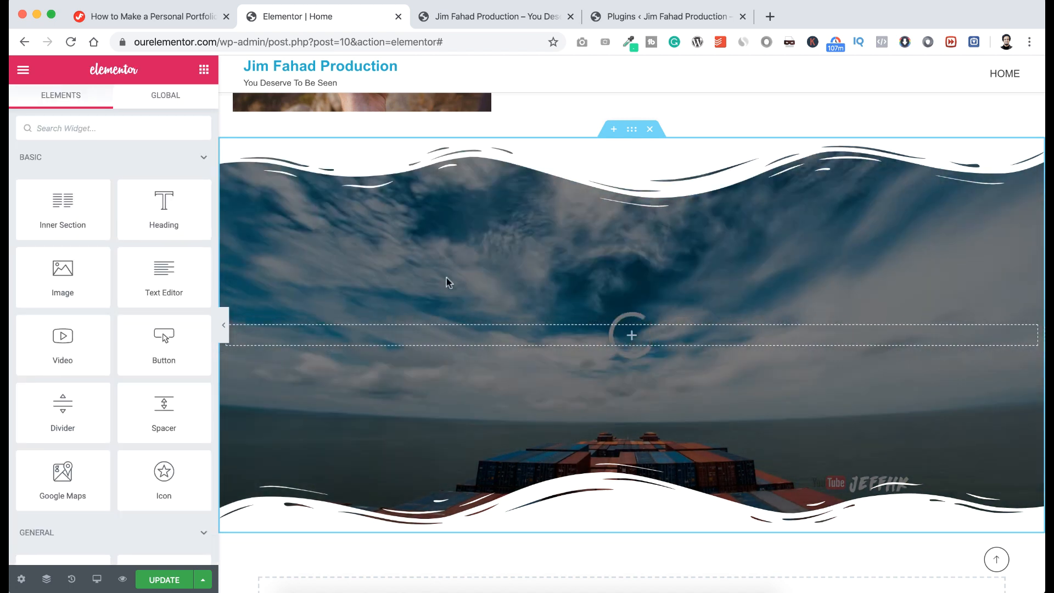
left_click_drag(172, 218, 606, 342)
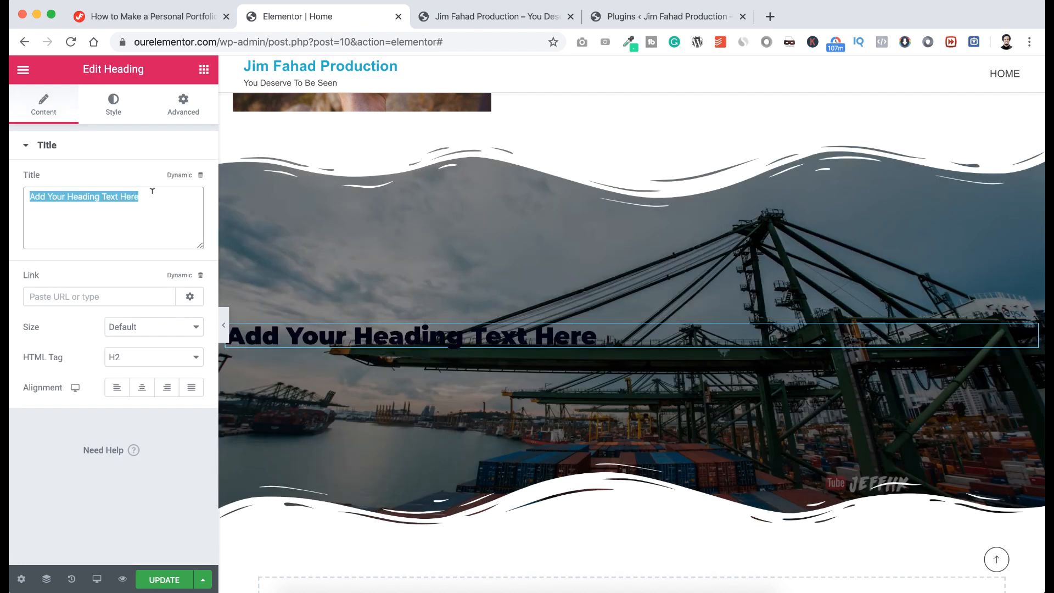
type("Let's Capture the Special Moment")
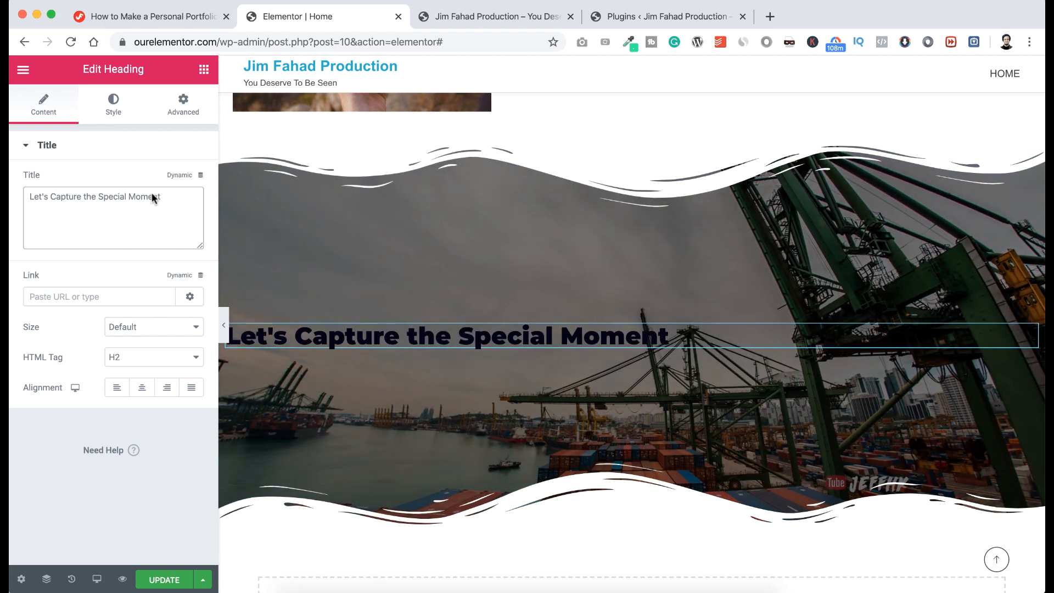
Make the heading white, font size 58, and centre-aligned.
left_click(114, 103)
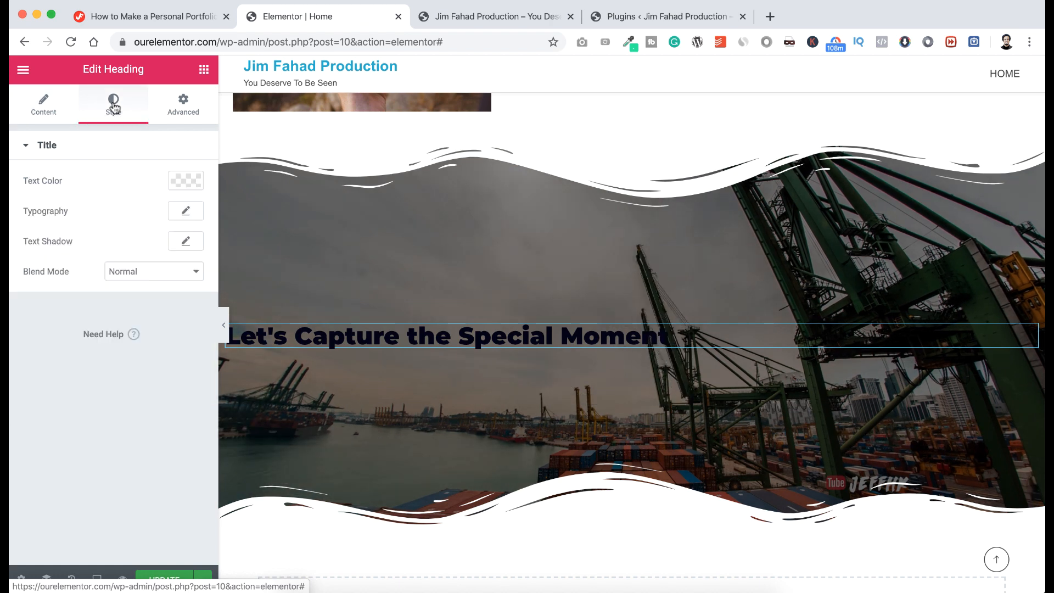
left_click(186, 181)
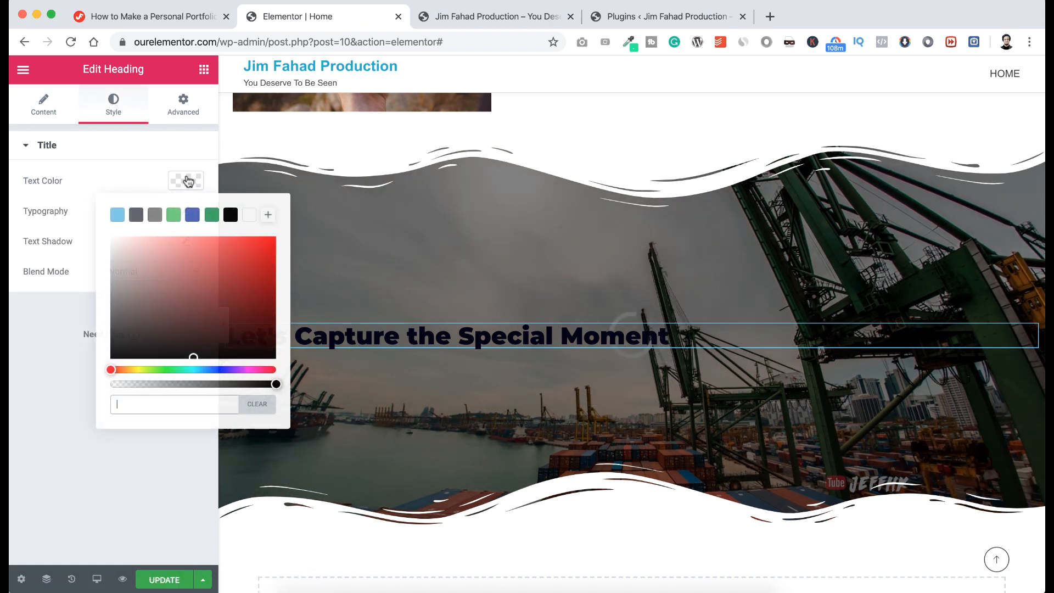
left_click_drag(136, 251, 105, 232)
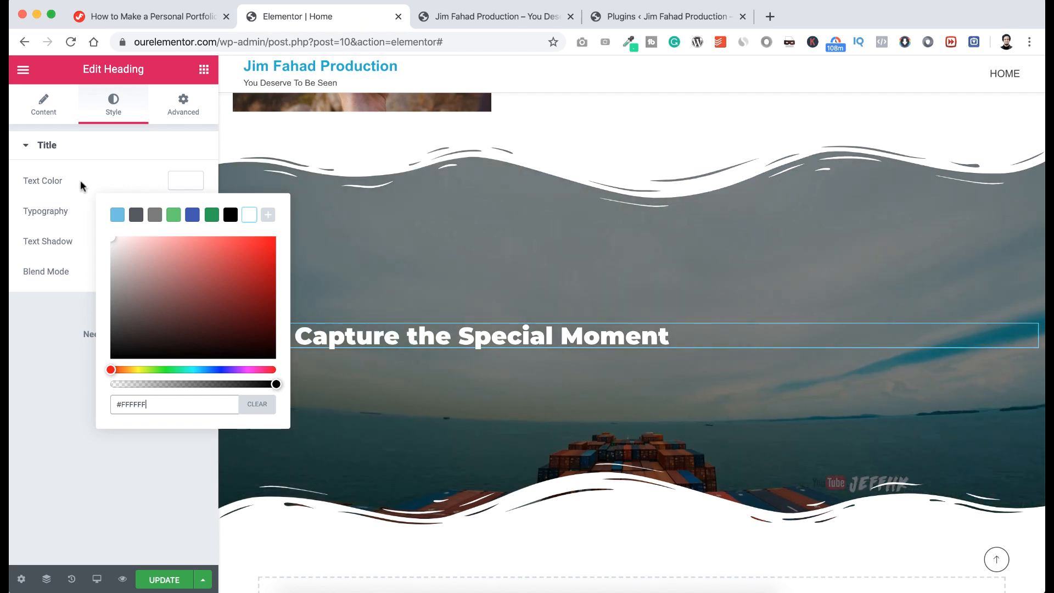
left_click(133, 183)
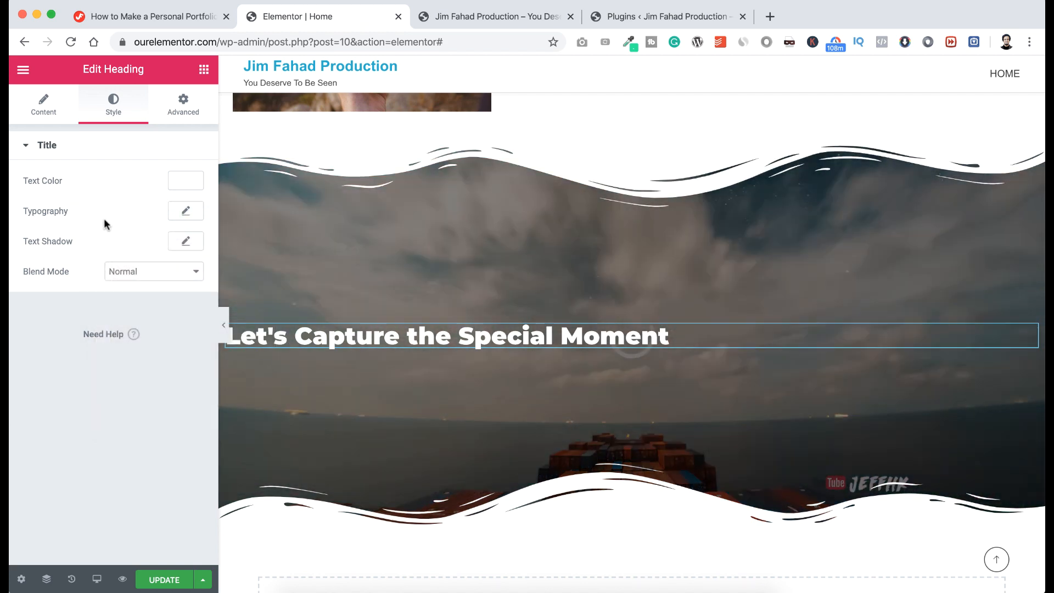
left_click(184, 211)
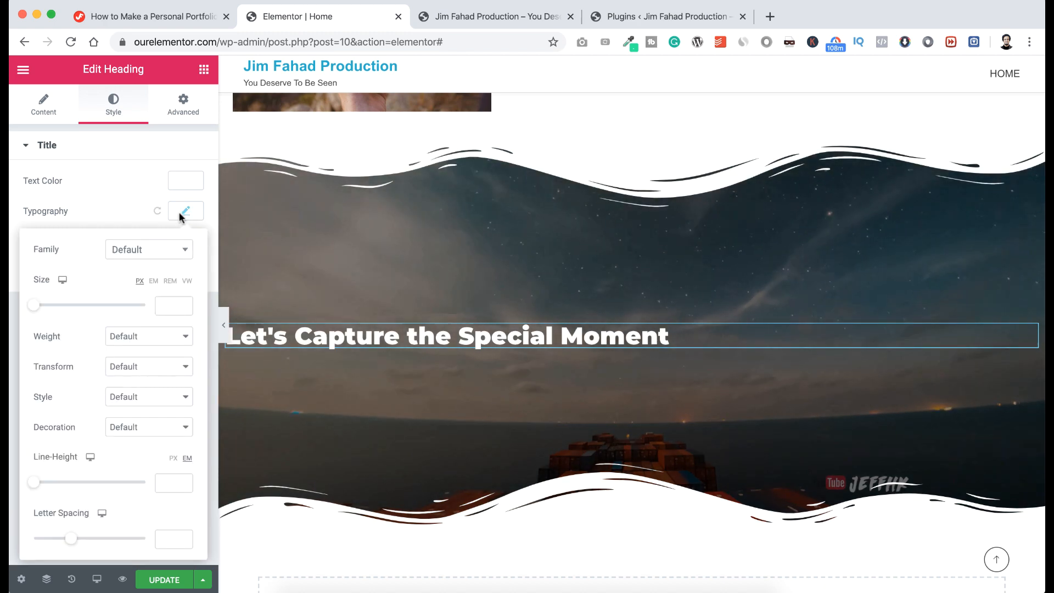
left_click(166, 302)
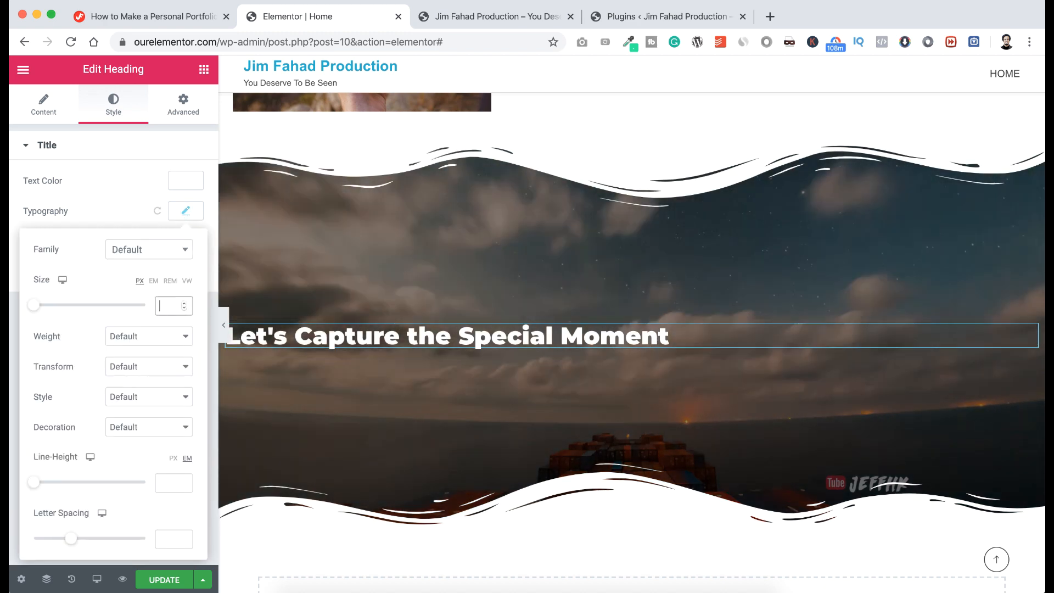
type("58")
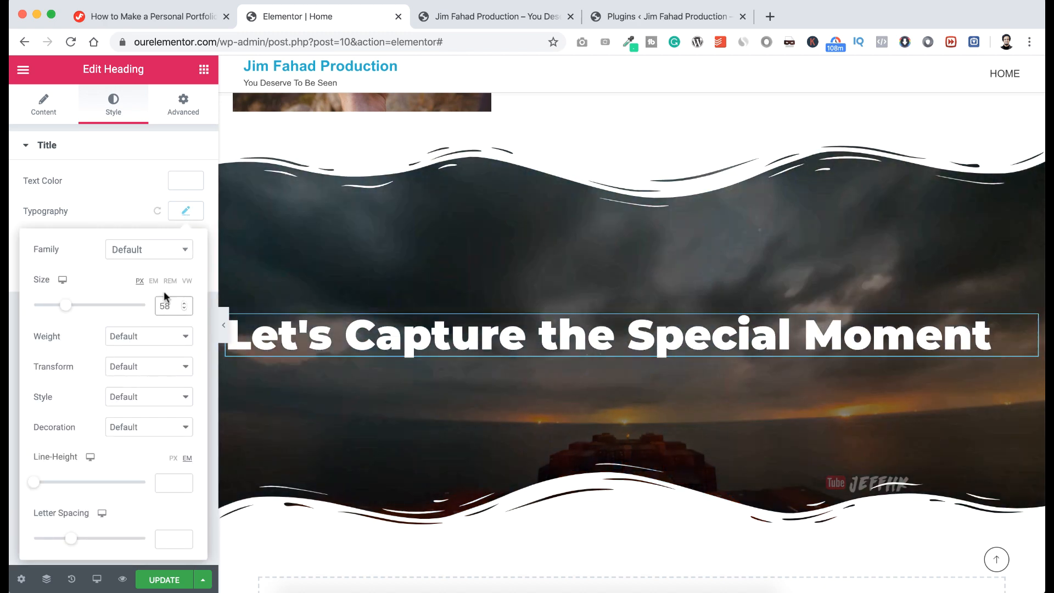
left_click(124, 187)
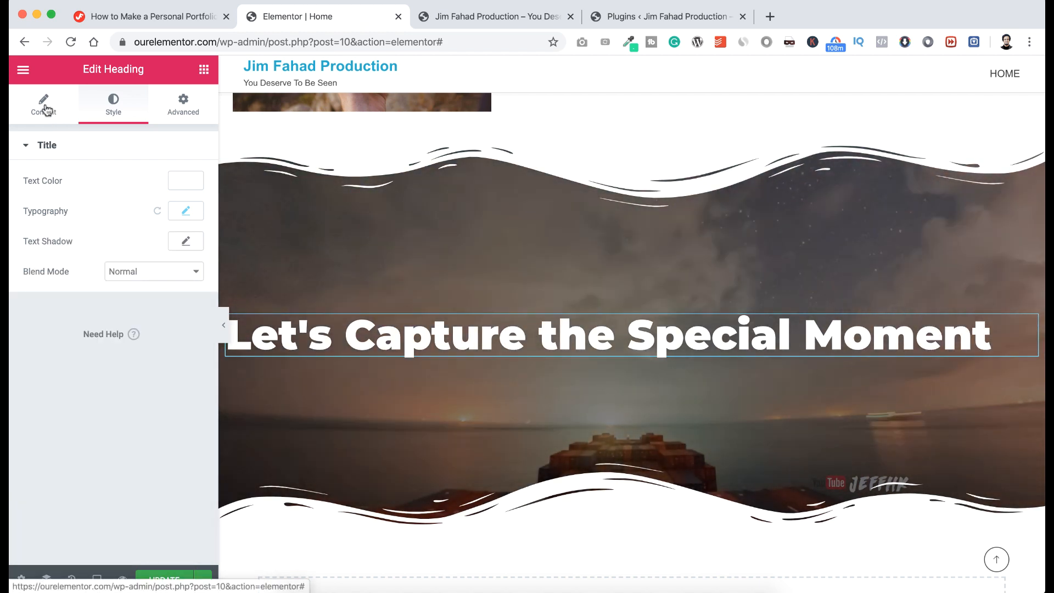
left_click(48, 111)
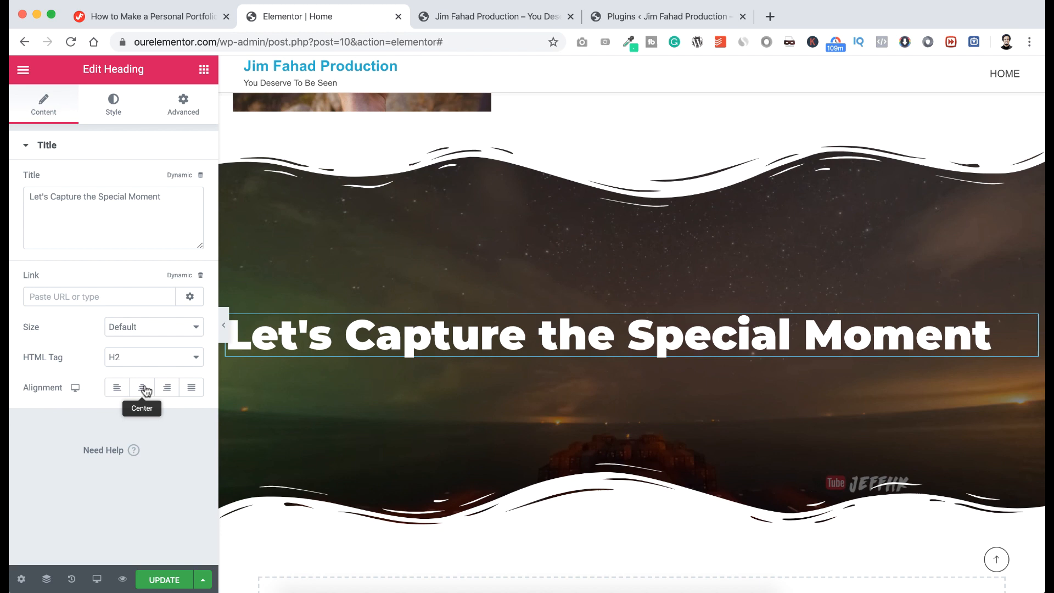
left_click(142, 387)
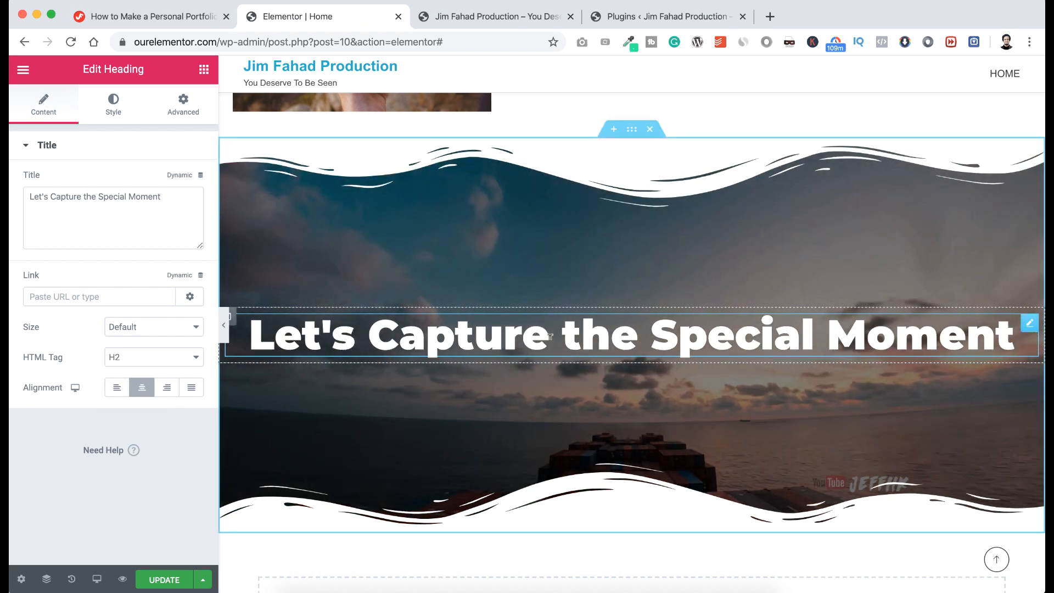
Drop a Button widget below the heading, giving a default 'Click here' button.
left_click(204, 72)
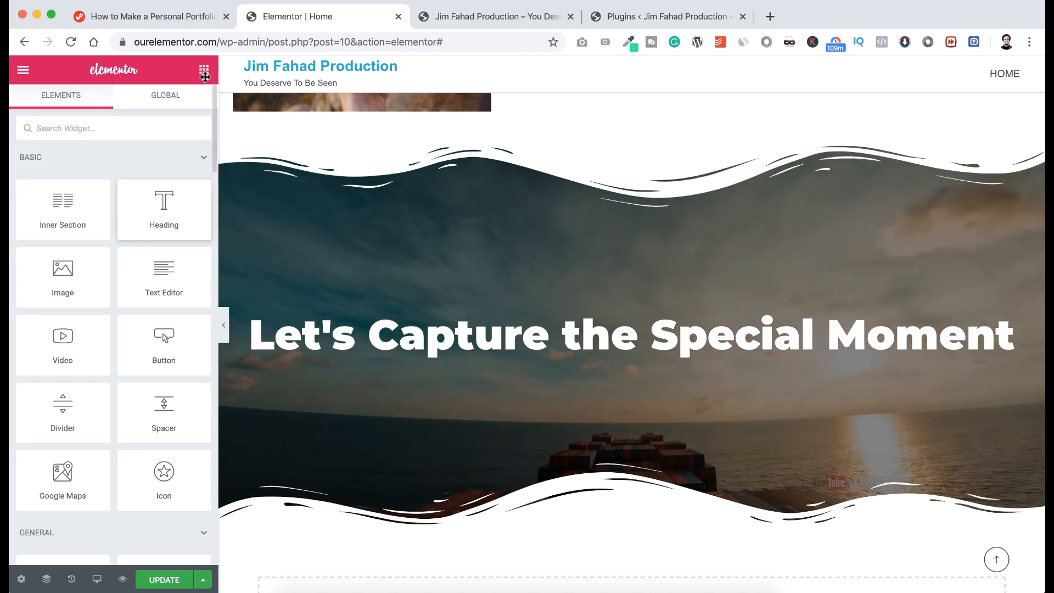
left_click_drag(252, 351, 615, 359)
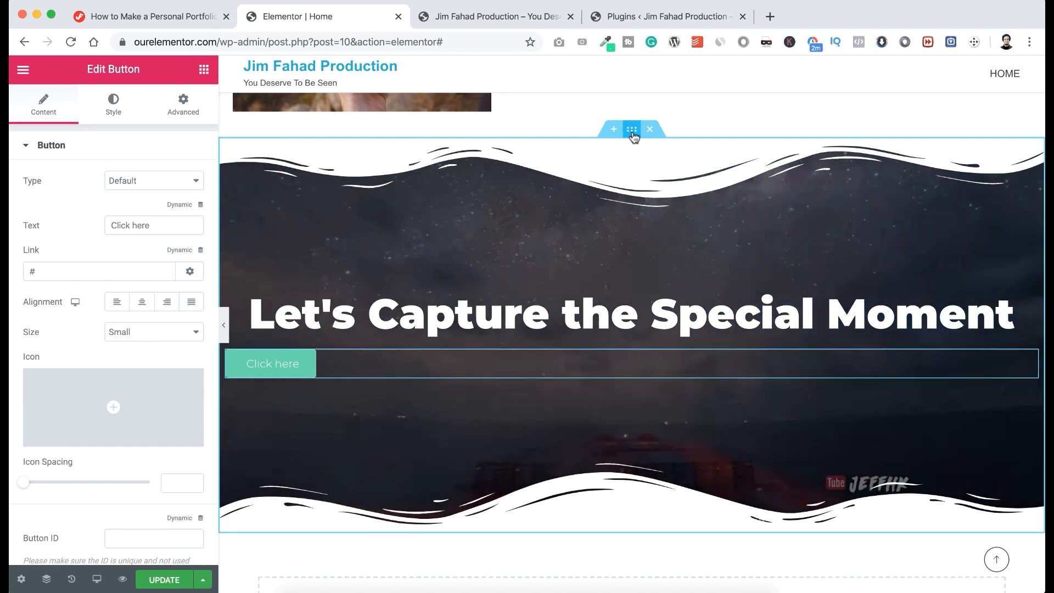
left_click(633, 134)
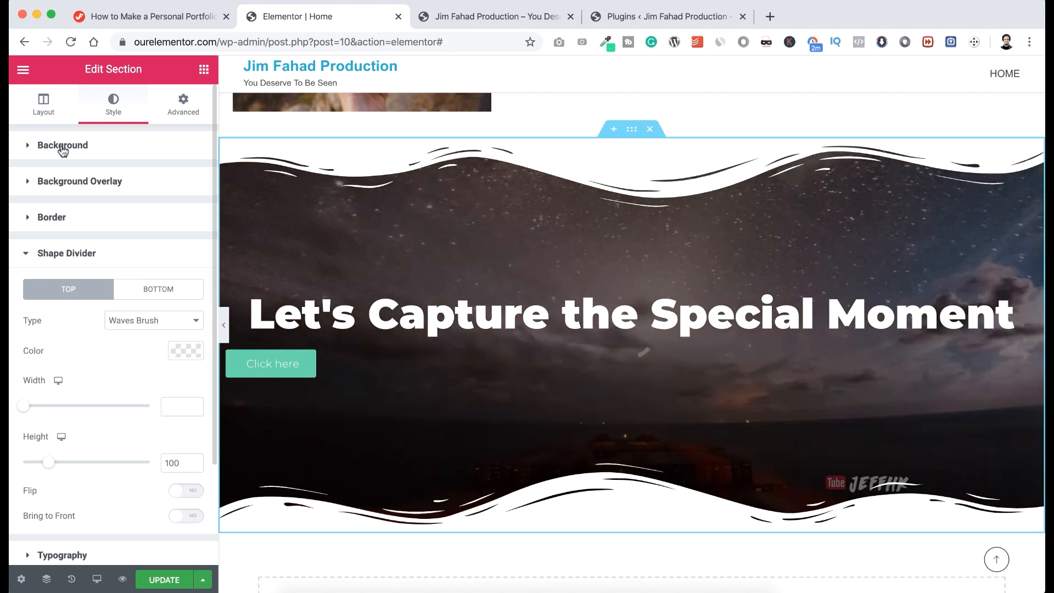
Switch the section background to classic and use the orange-smoke photographer photo.
left_click(62, 146)
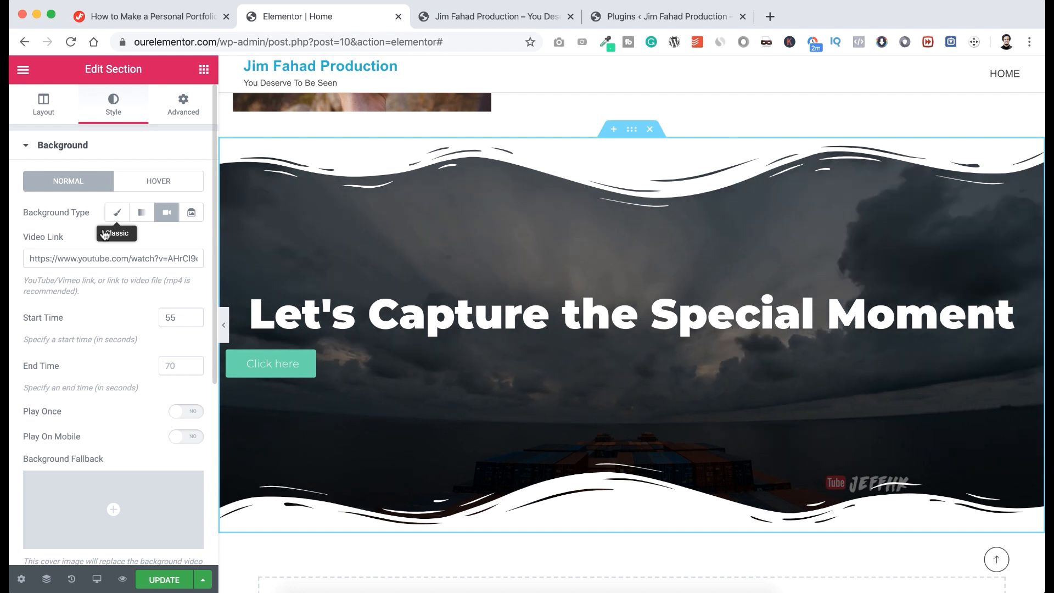
left_click(105, 233)
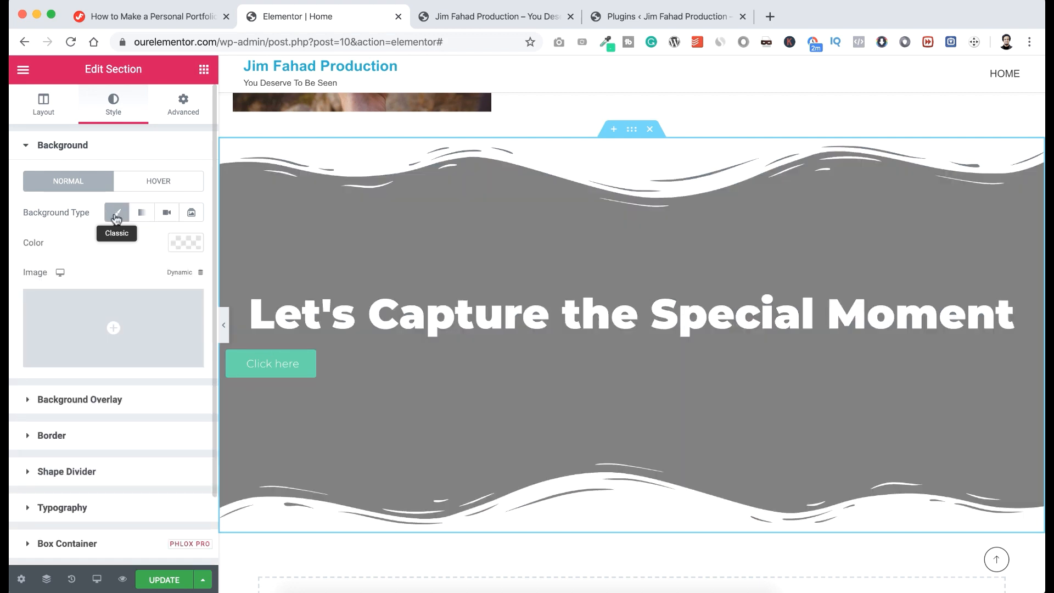
left_click(105, 325)
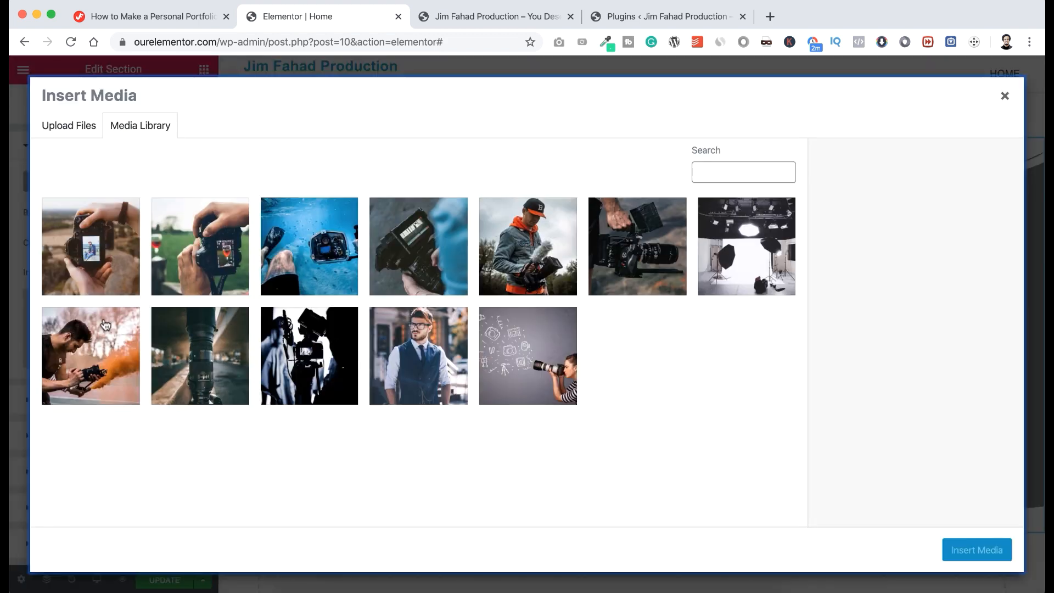
left_click(95, 351)
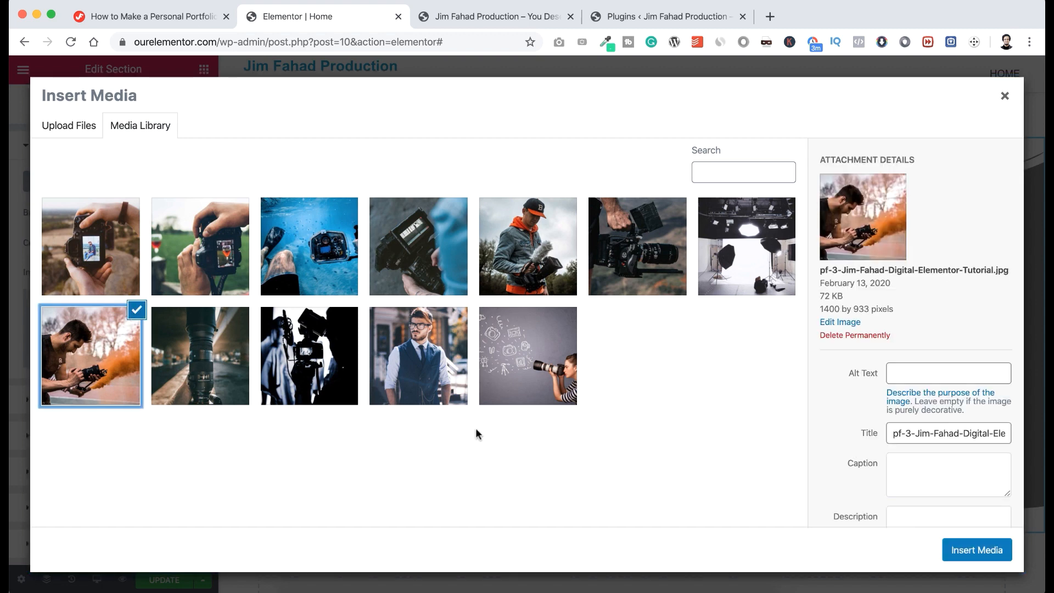
left_click(962, 551)
scroll(153, 521, "down", 2)
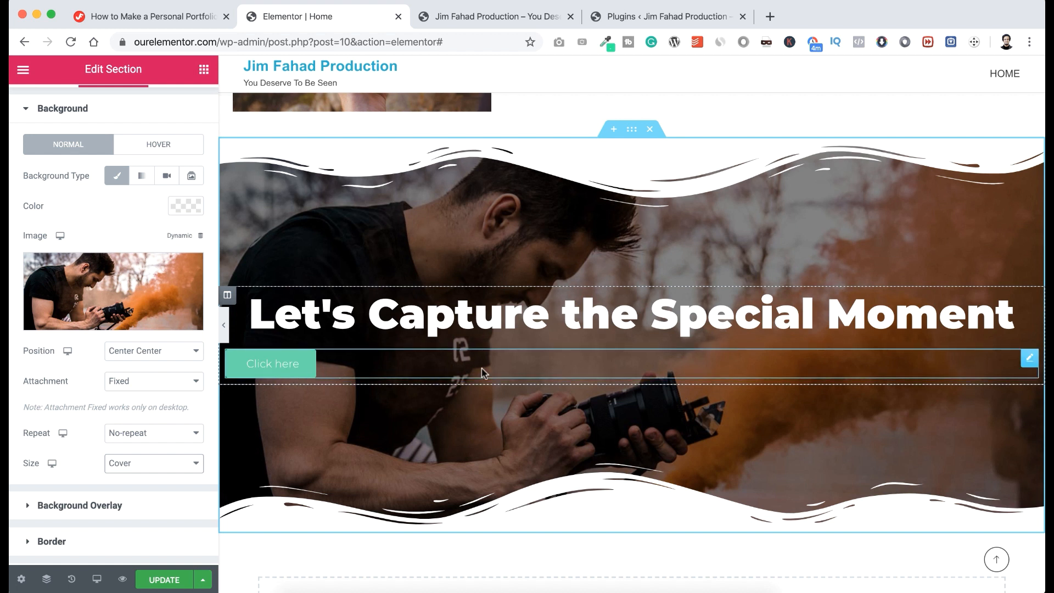
Relabel the button LET'S TALK, centre it, and set its size to Small.
left_click(1029, 361)
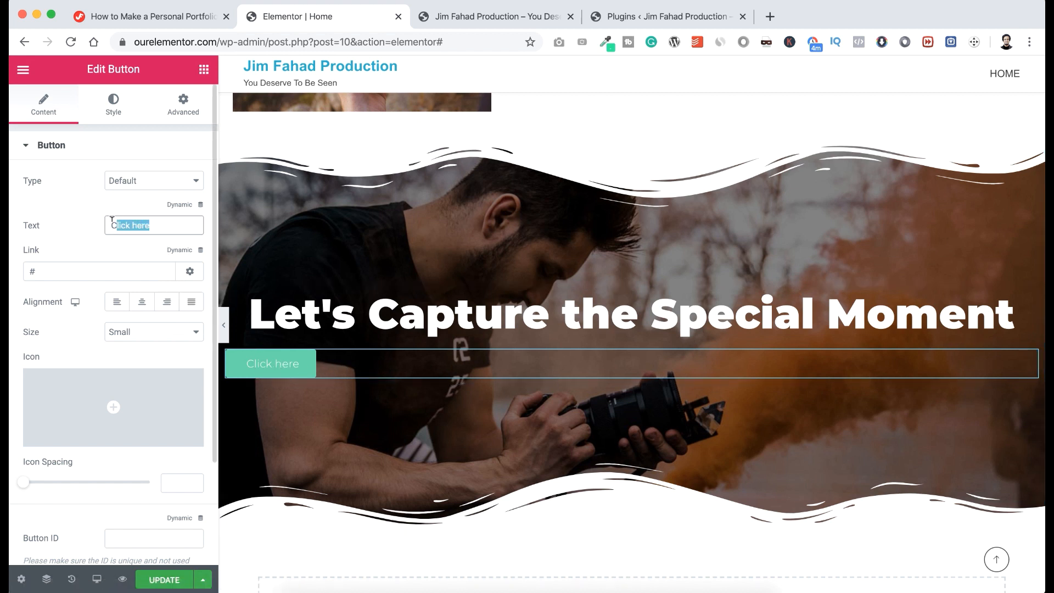
type("LET'S TALK")
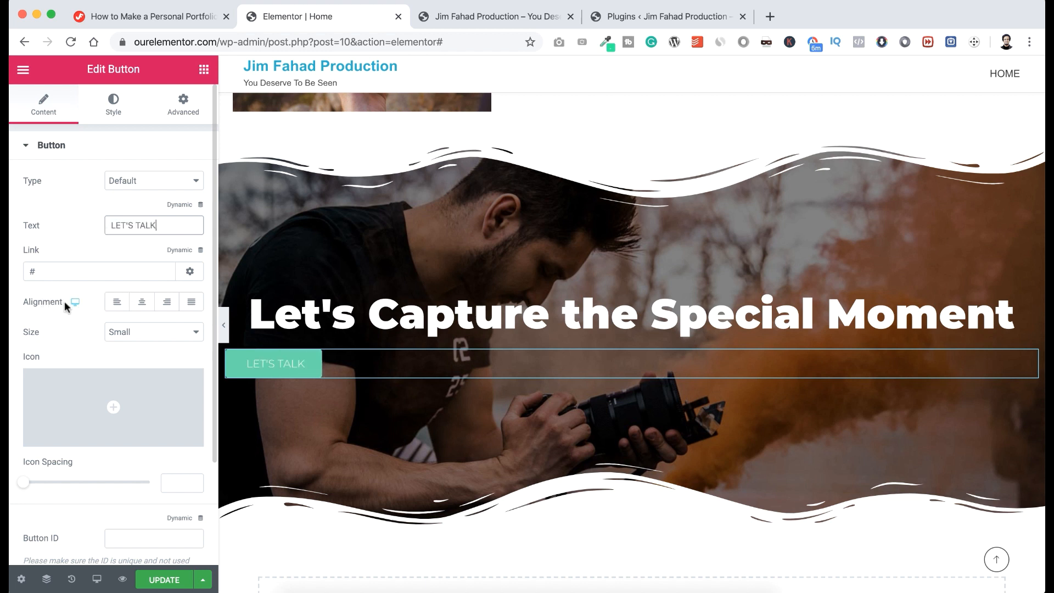
left_click(142, 308)
left_click(142, 308)
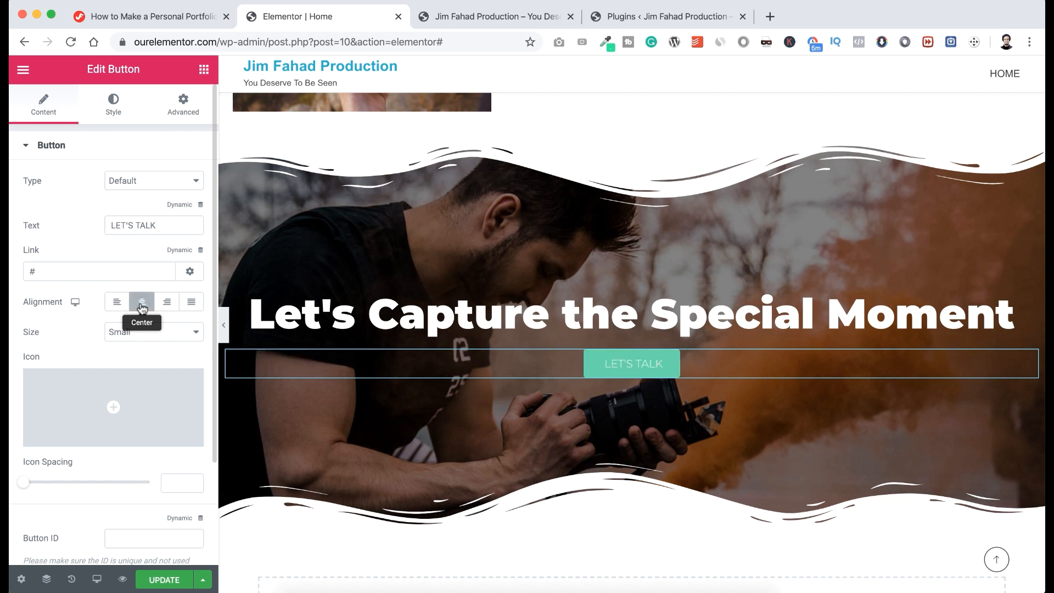
left_click(139, 337)
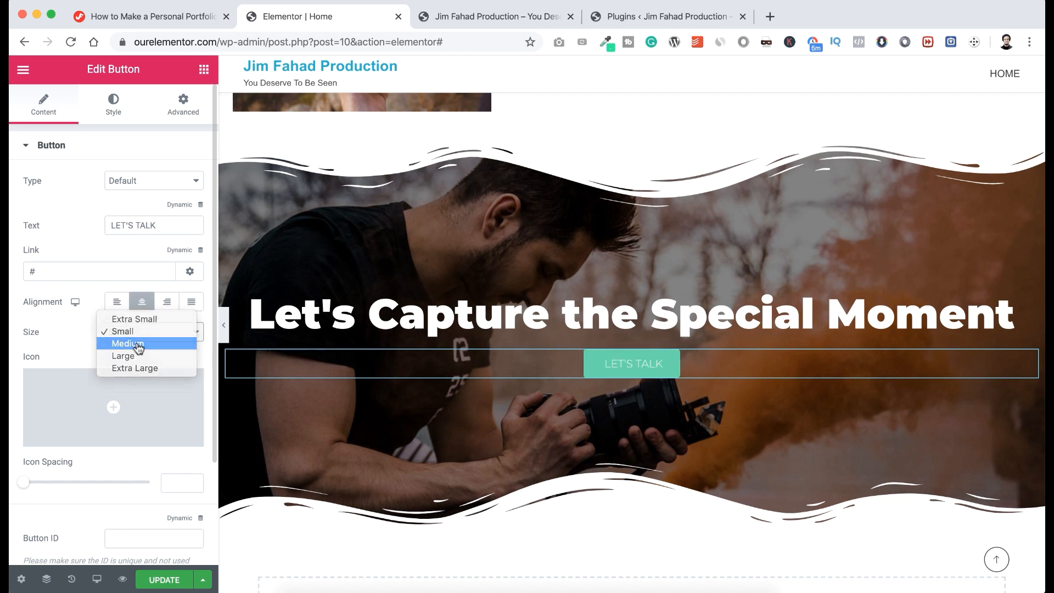
left_click(139, 345)
left_click(138, 339)
left_click(139, 344)
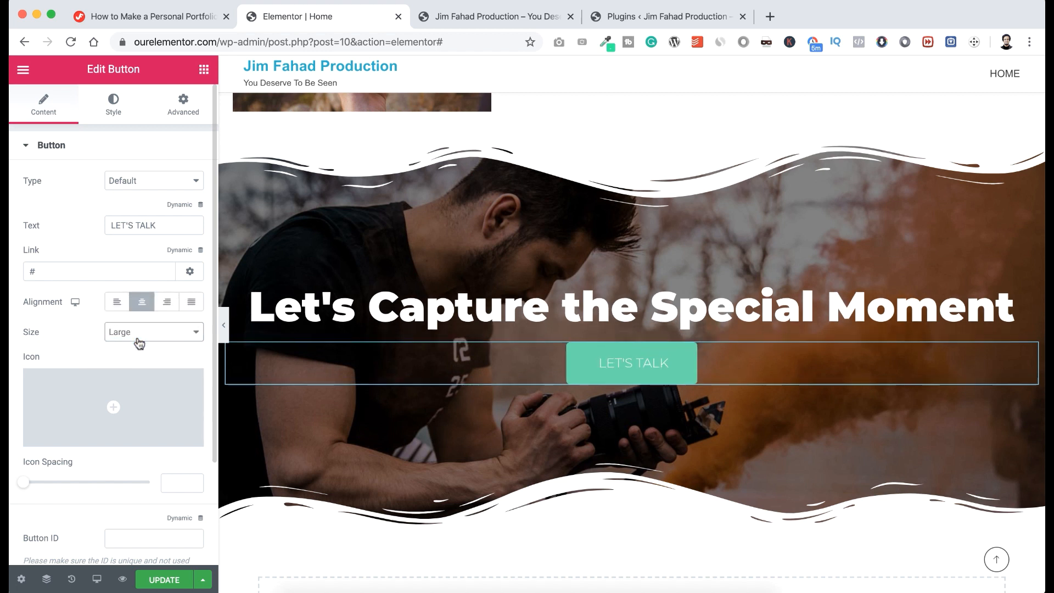
left_click(139, 343)
left_click(137, 346)
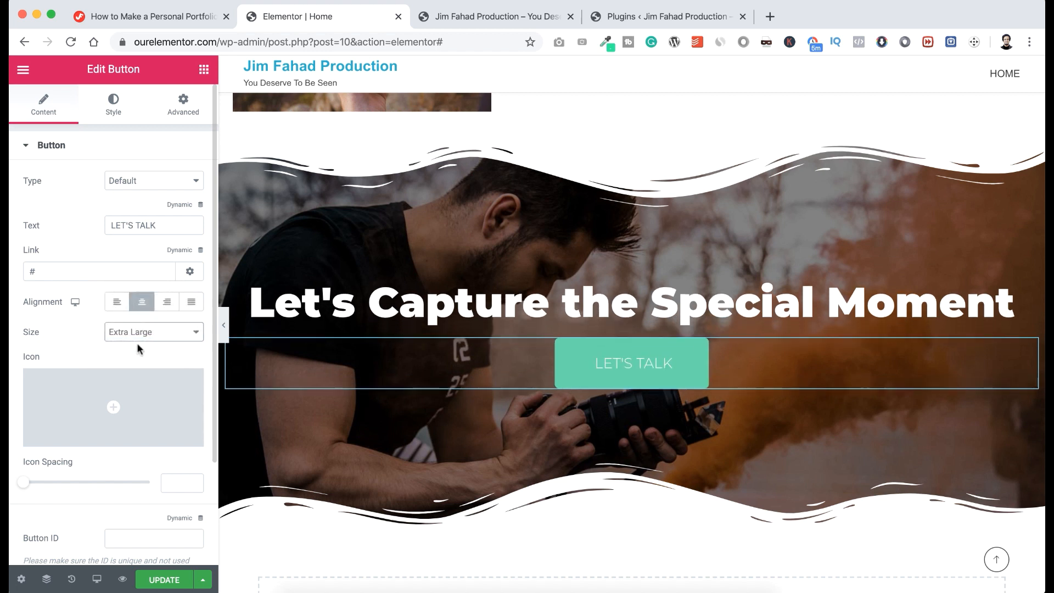
left_click(137, 344)
left_click(139, 297)
Add a Bell icon after the button text, then remove it again.
scroll(88, 330, "down", 2)
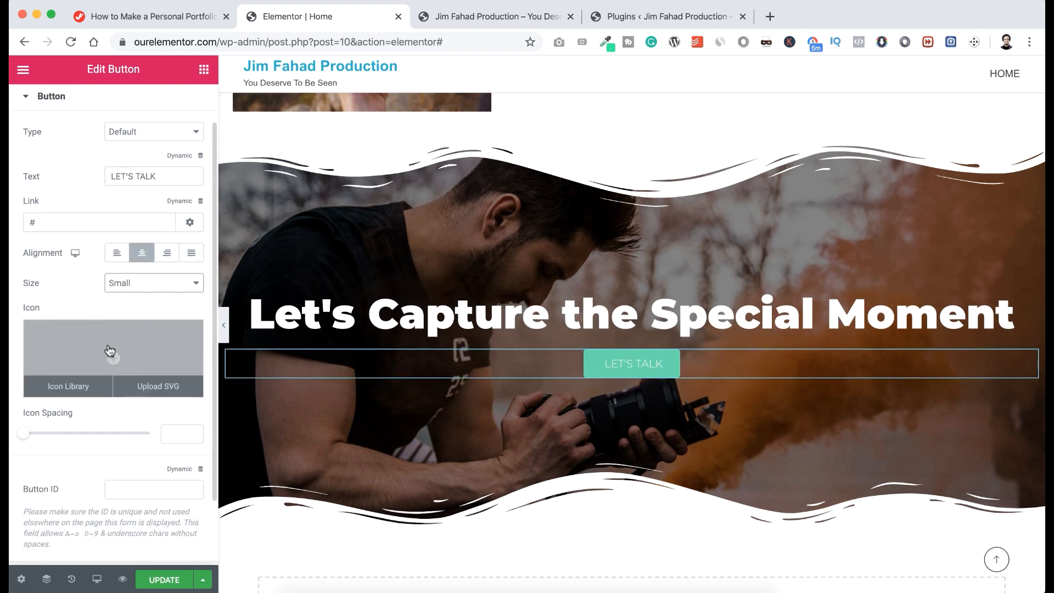
left_click(109, 349)
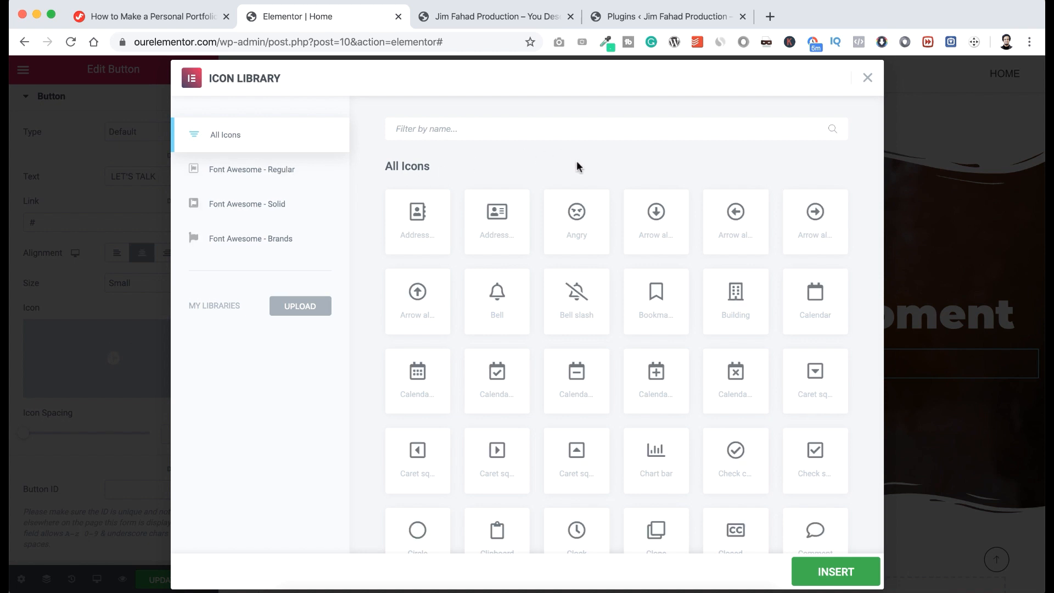
left_click(509, 278)
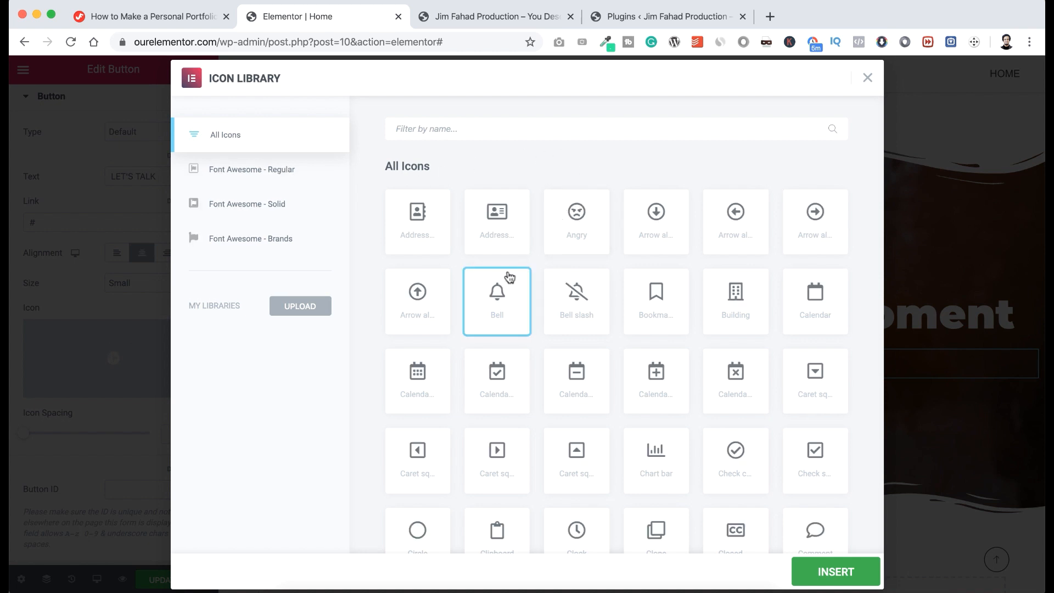
left_click(808, 568)
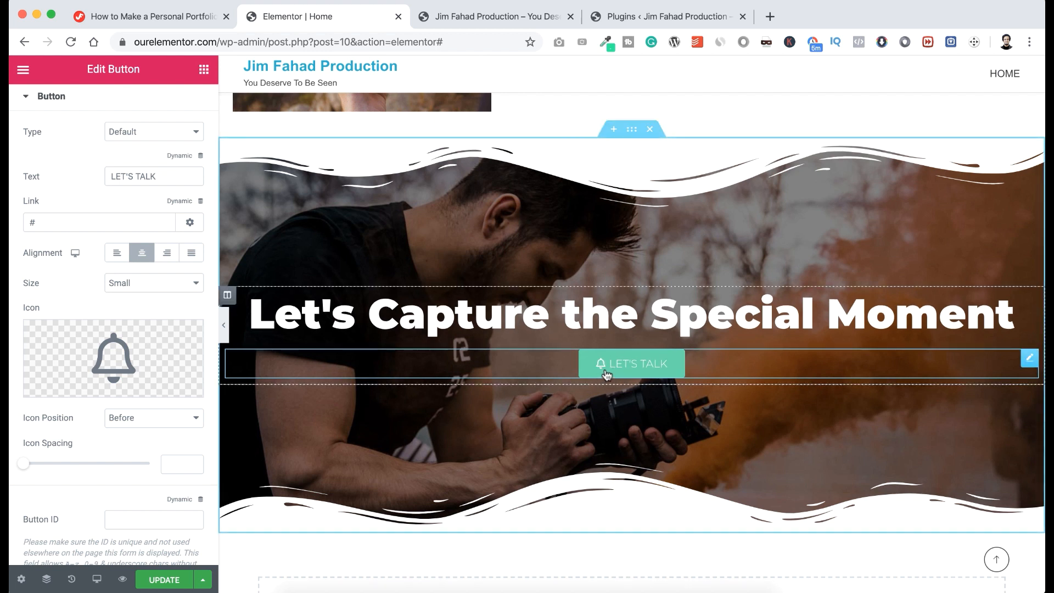
left_click(193, 422)
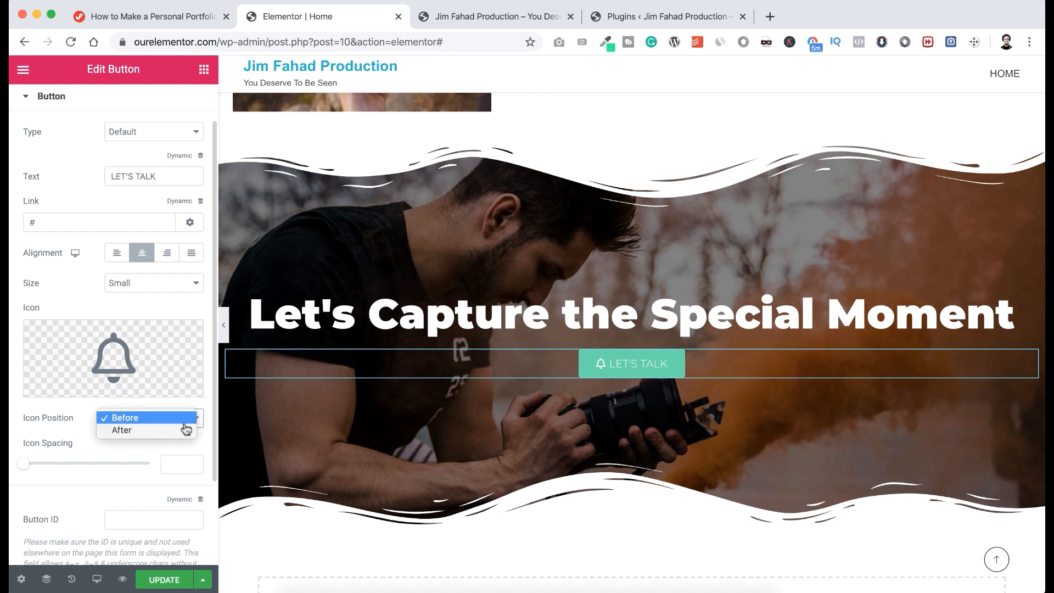
left_click(184, 428)
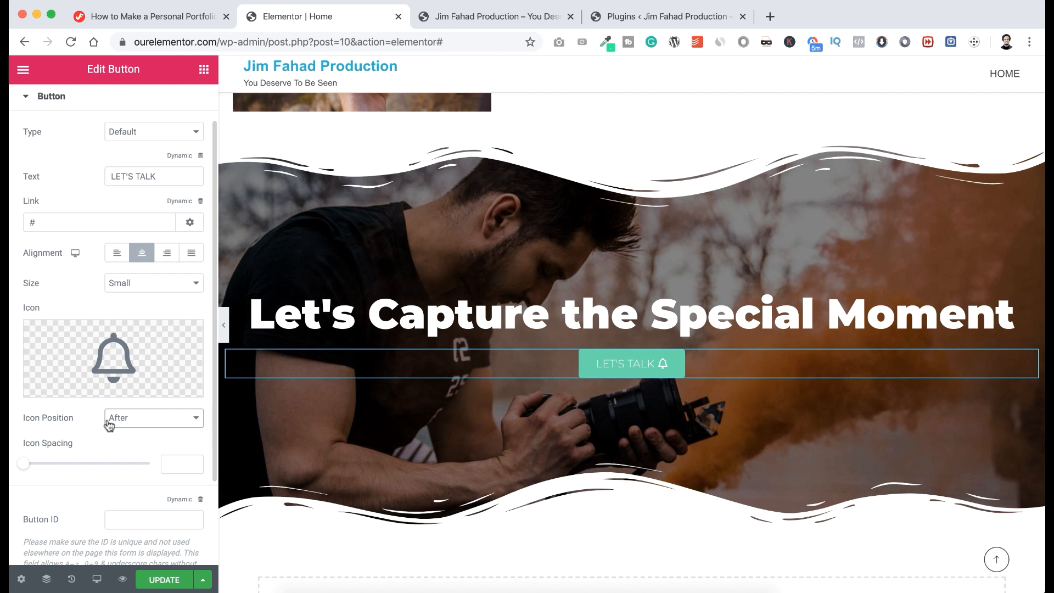
mouse_move(154, 356)
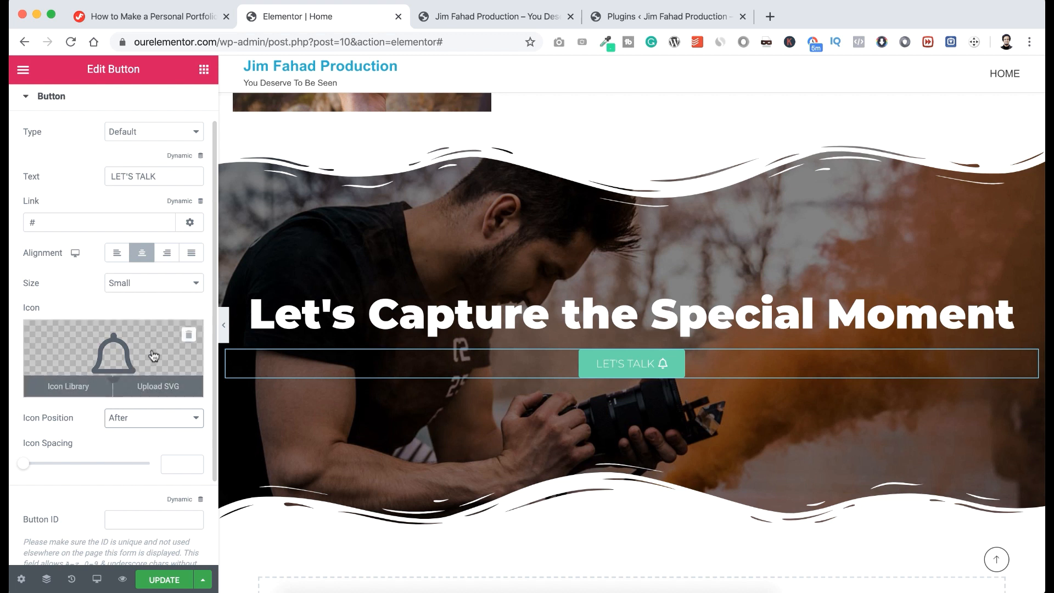
left_click(188, 338)
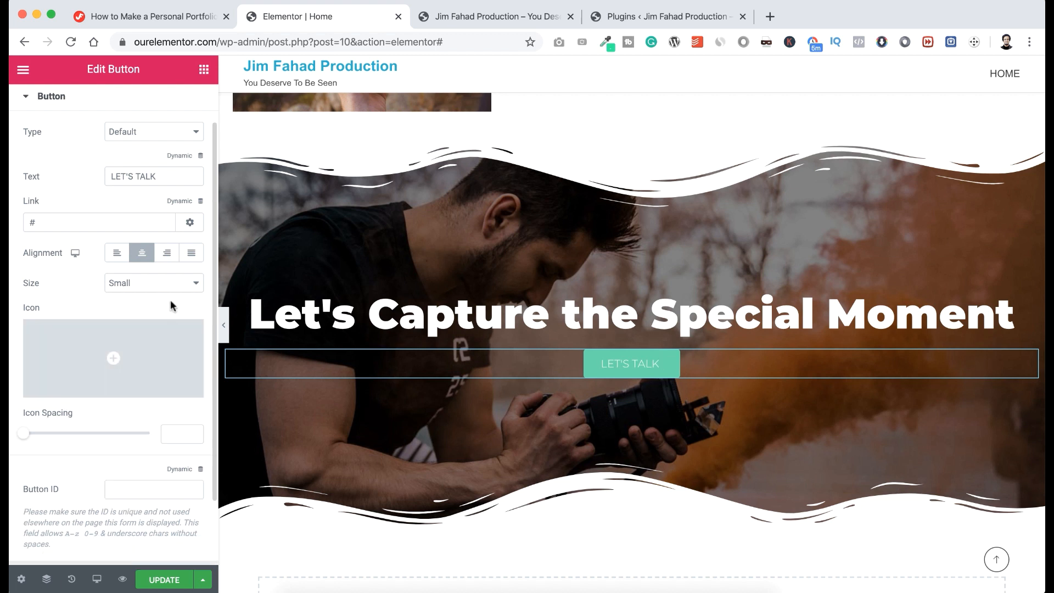
scroll(169, 306, "up", 2)
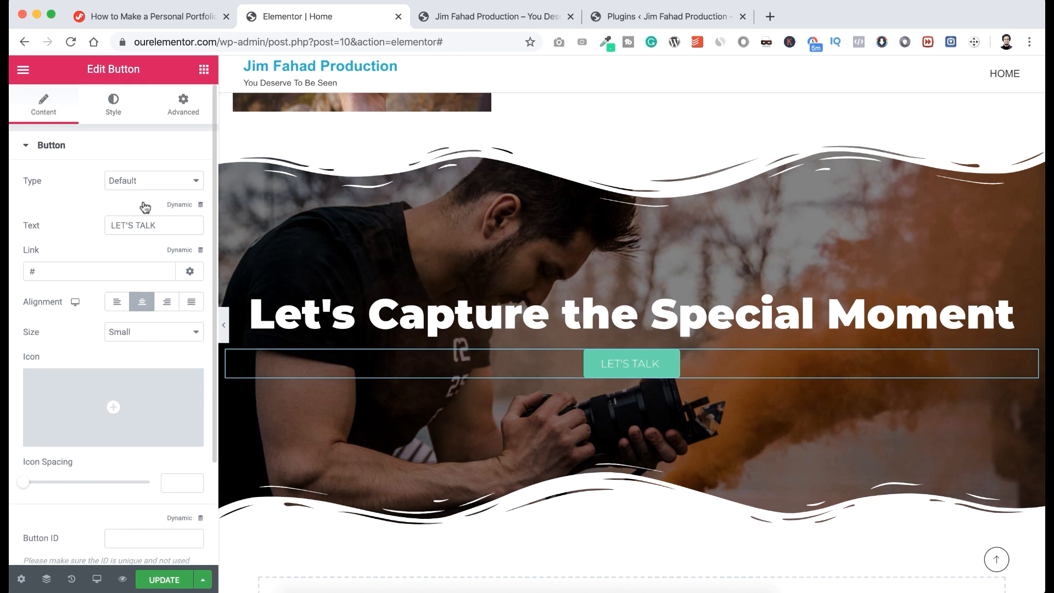
Give the button 18 px text and a 25 px border radius.
left_click(113, 107)
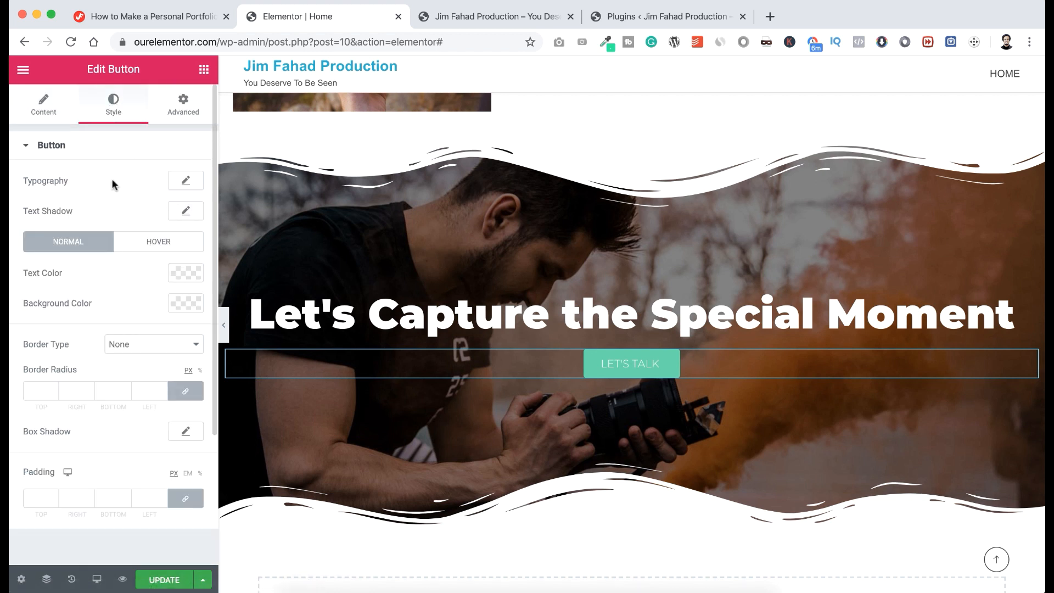
left_click(184, 181)
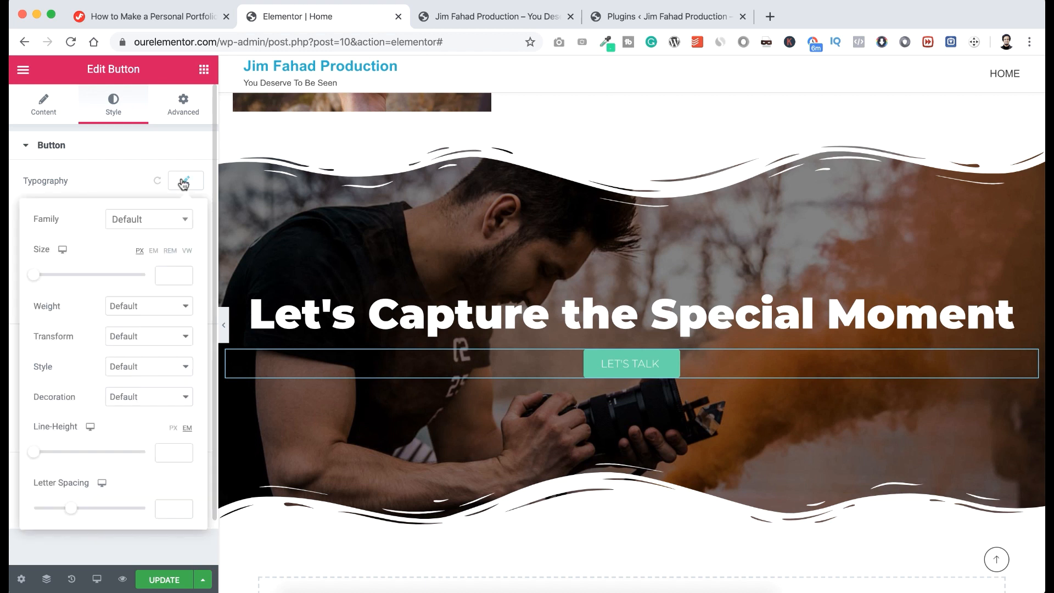
left_click(166, 273)
type("18")
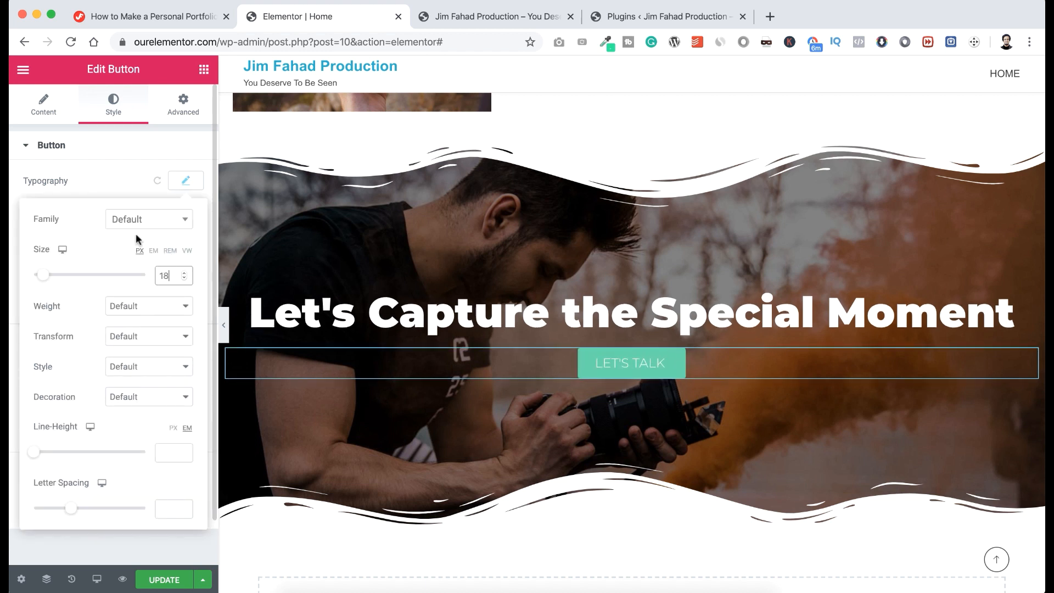
left_click(108, 176)
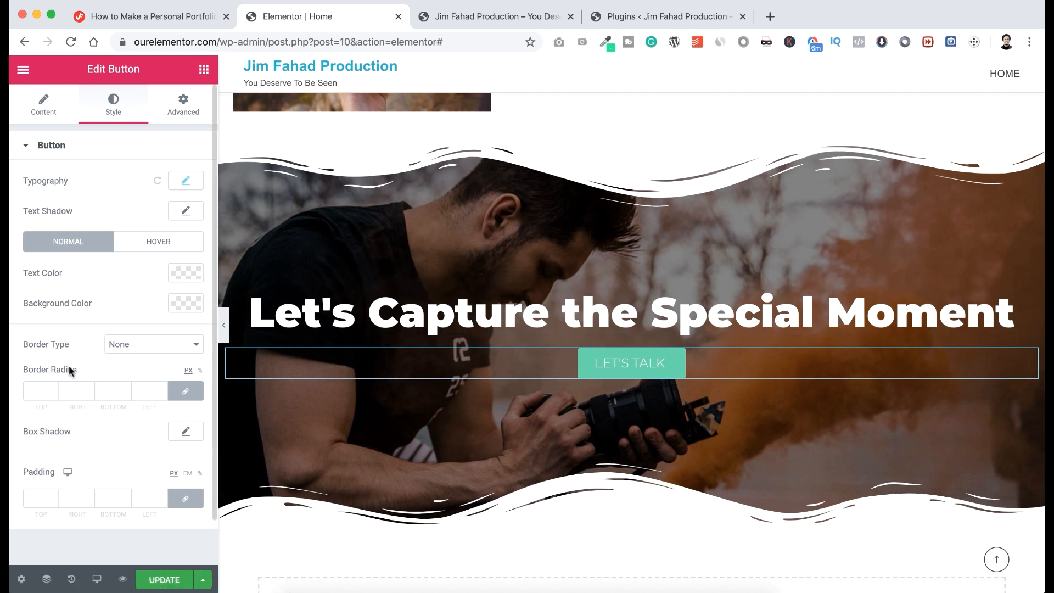
left_click(38, 390)
type("25")
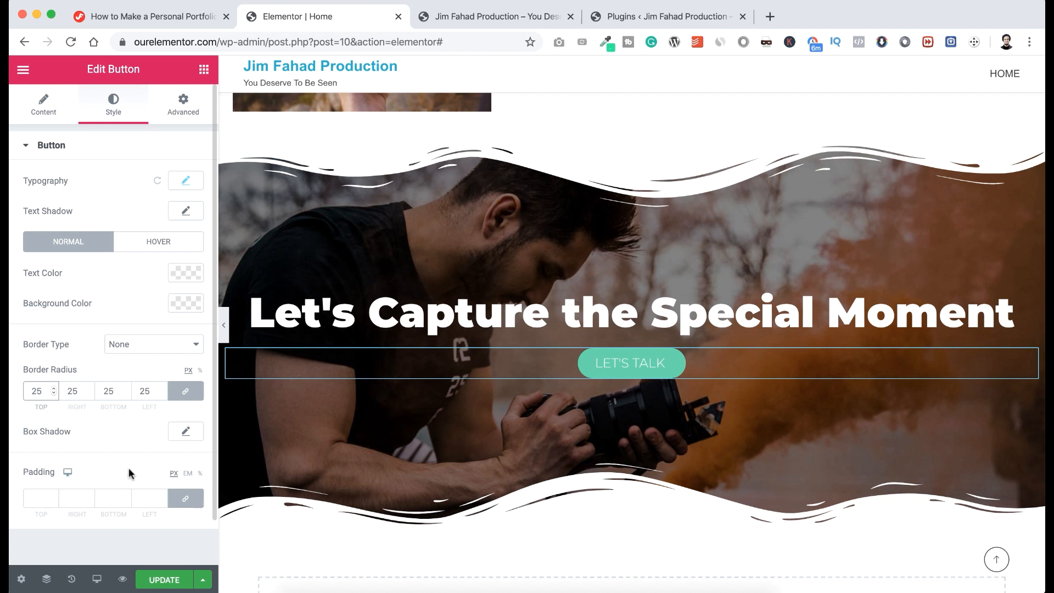
Unlink the button padding and set 13 top and bottom, 50 right, 40 left.
left_click(188, 499)
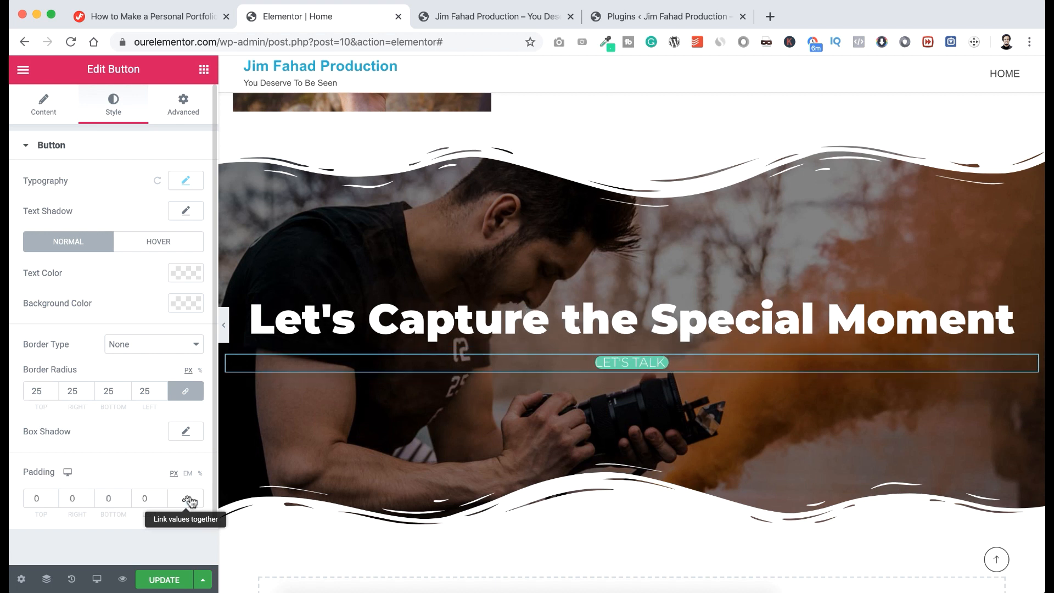
double_click(34, 497)
type("13")
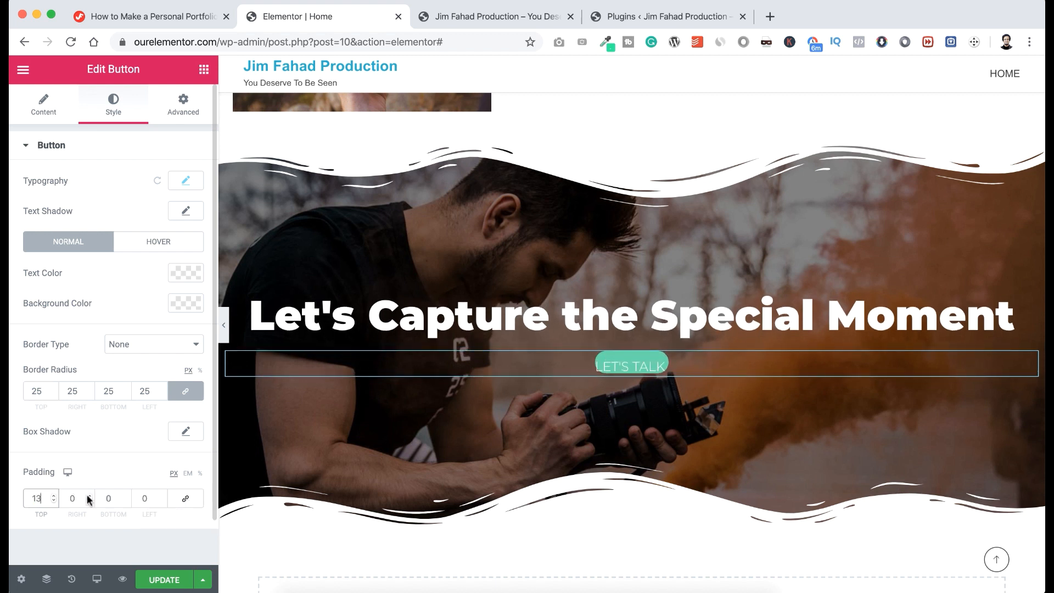
double_click(108, 497)
type("13")
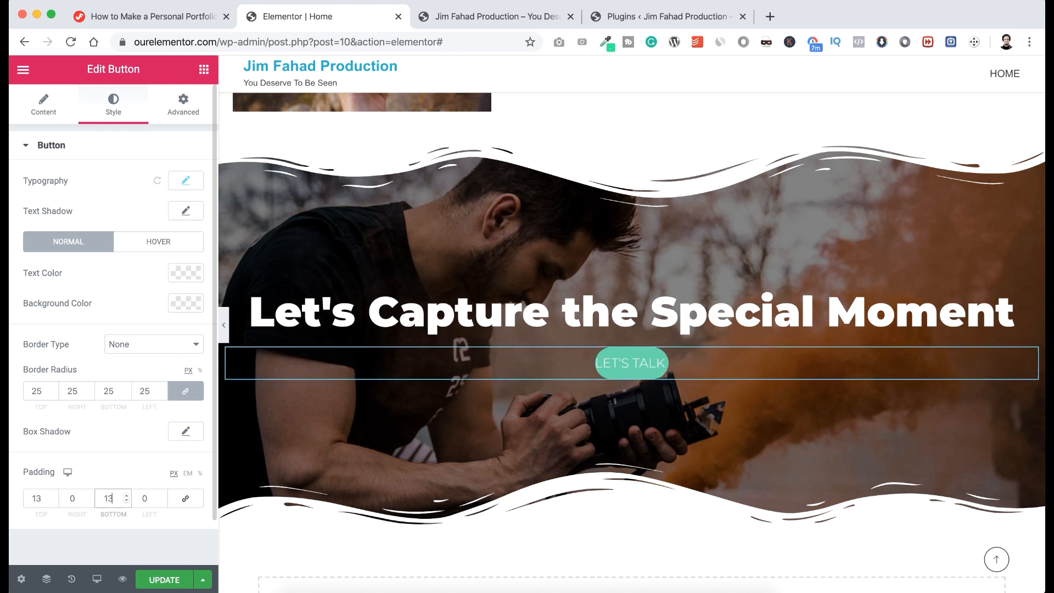
double_click(70, 498)
type("50")
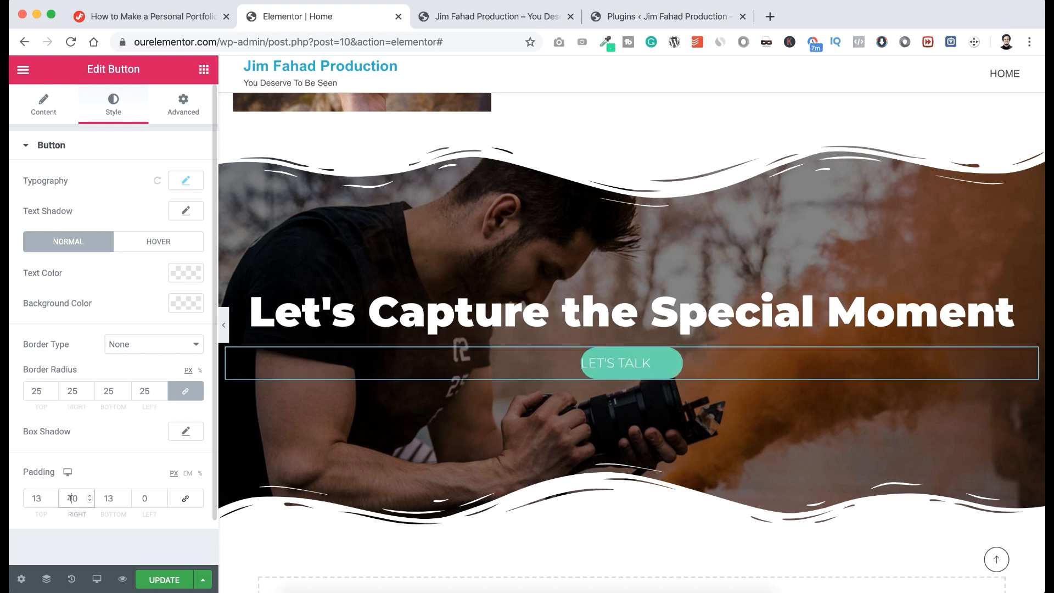
double_click(145, 497)
type("40")
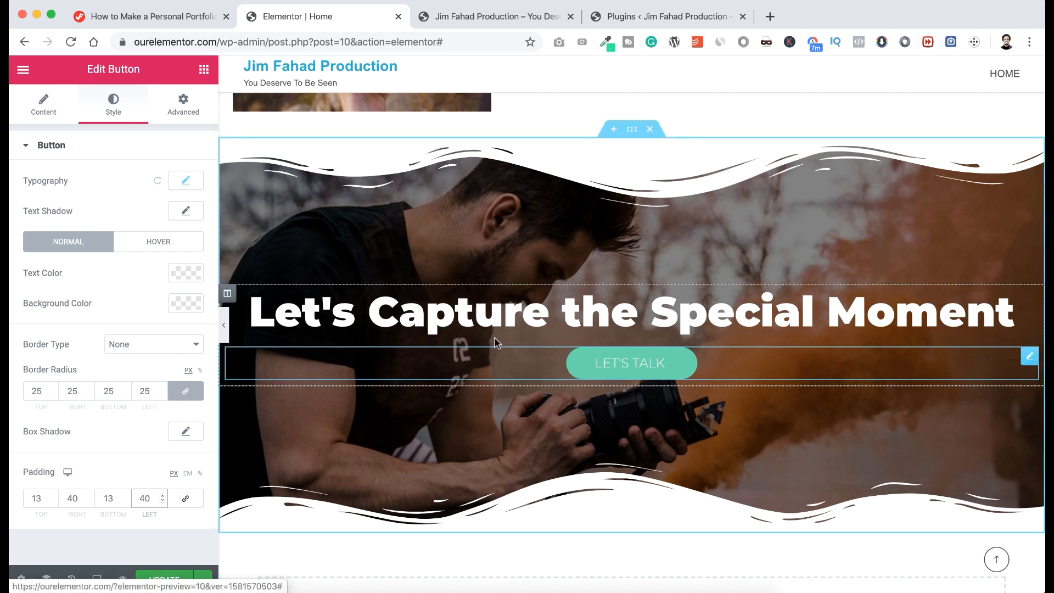
left_click(188, 116)
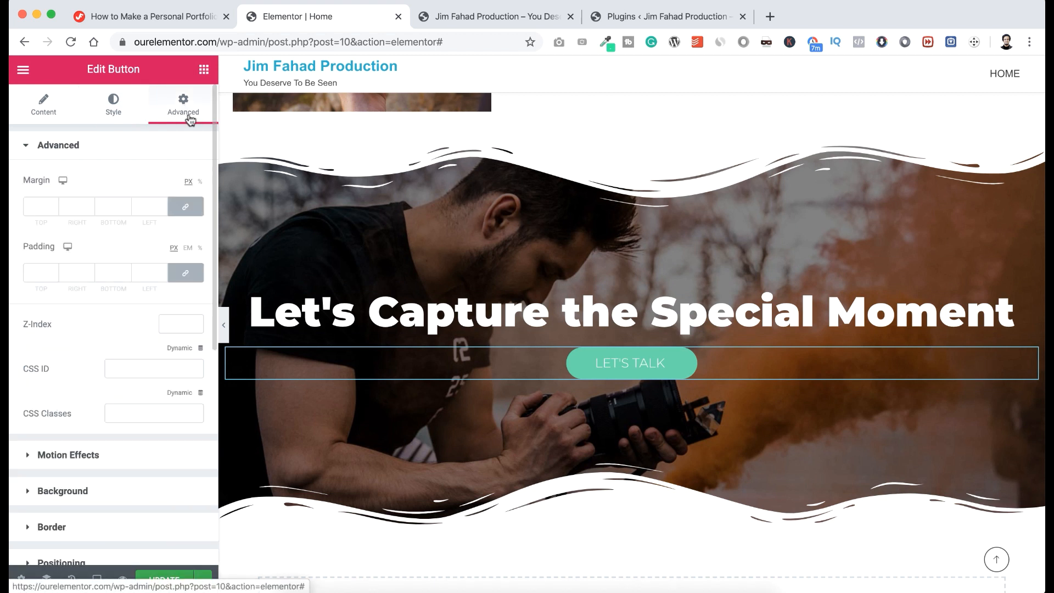
left_click(114, 108)
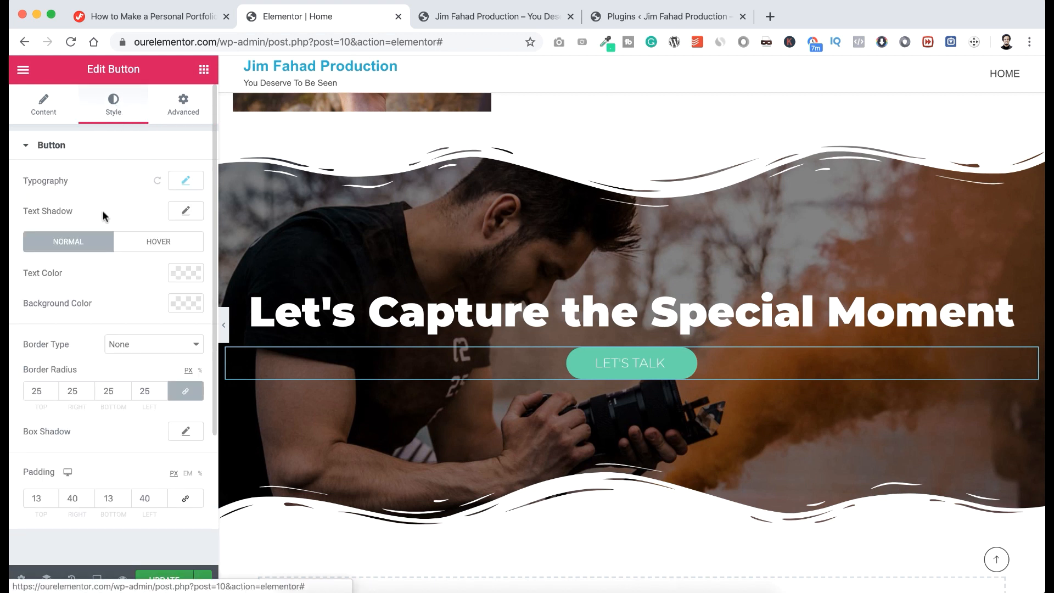
Try Push and Pulse hover animations on the button, then settle on Grow.
left_click(157, 247)
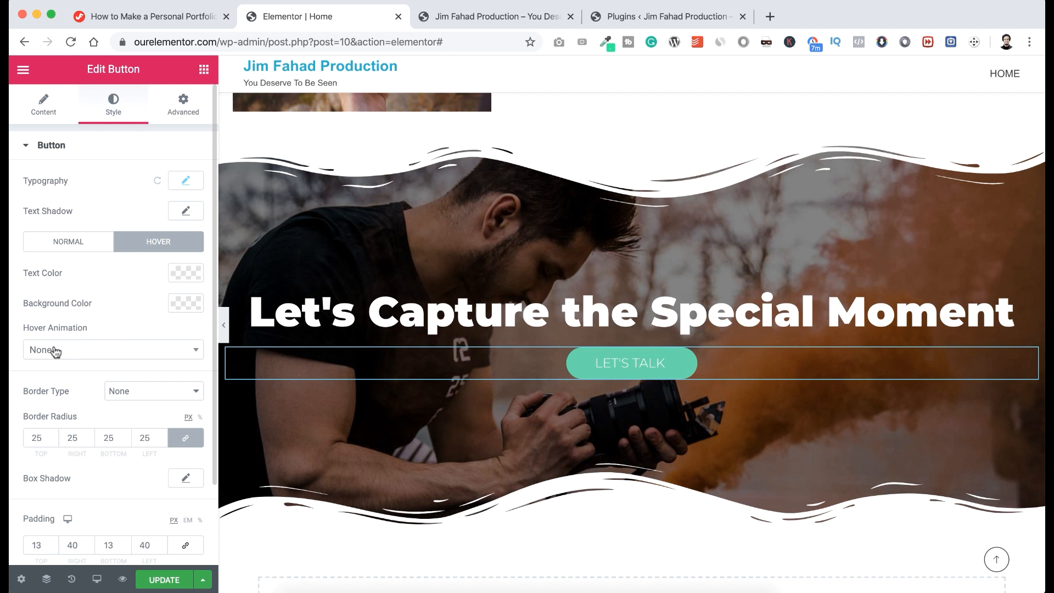
left_click(88, 351)
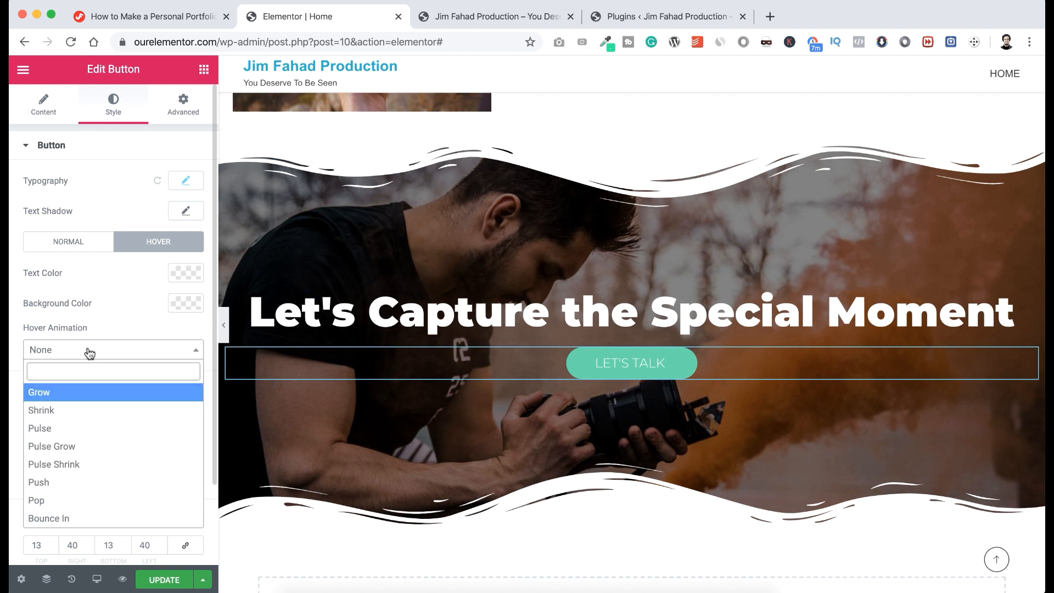
left_click(63, 482)
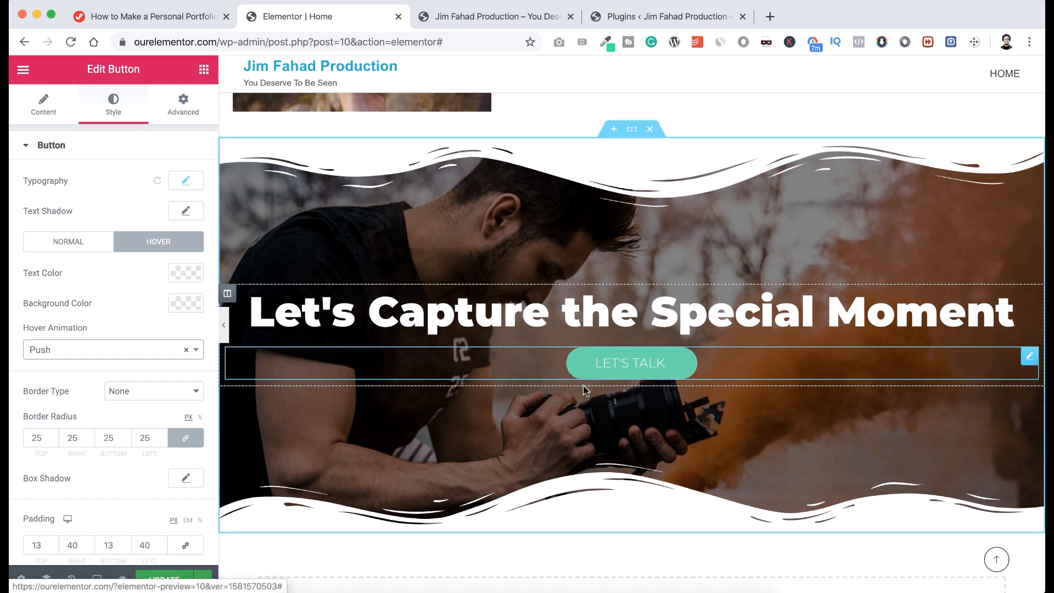
left_click(112, 351)
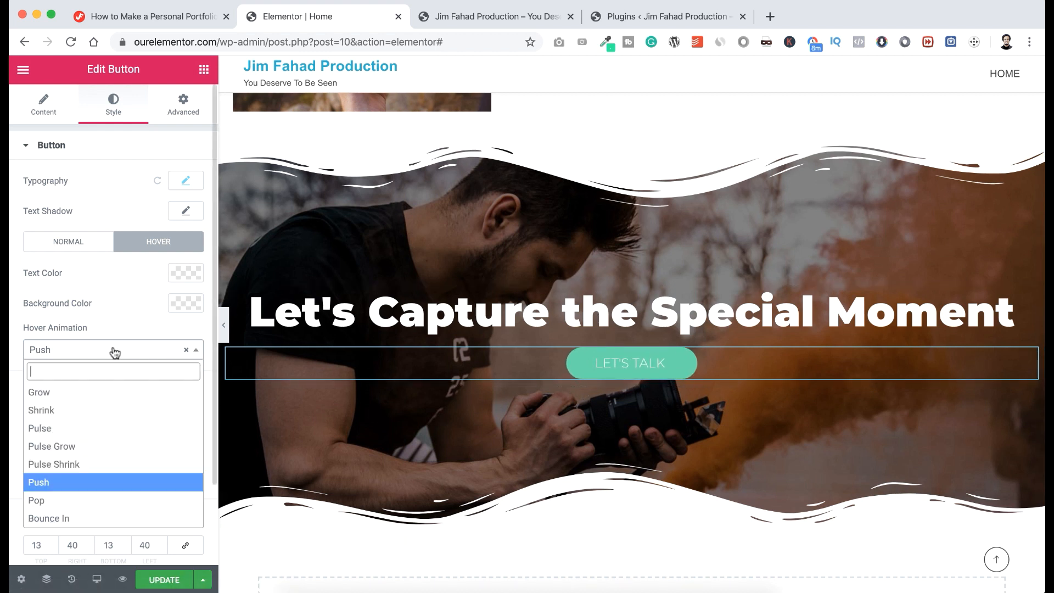
left_click(106, 430)
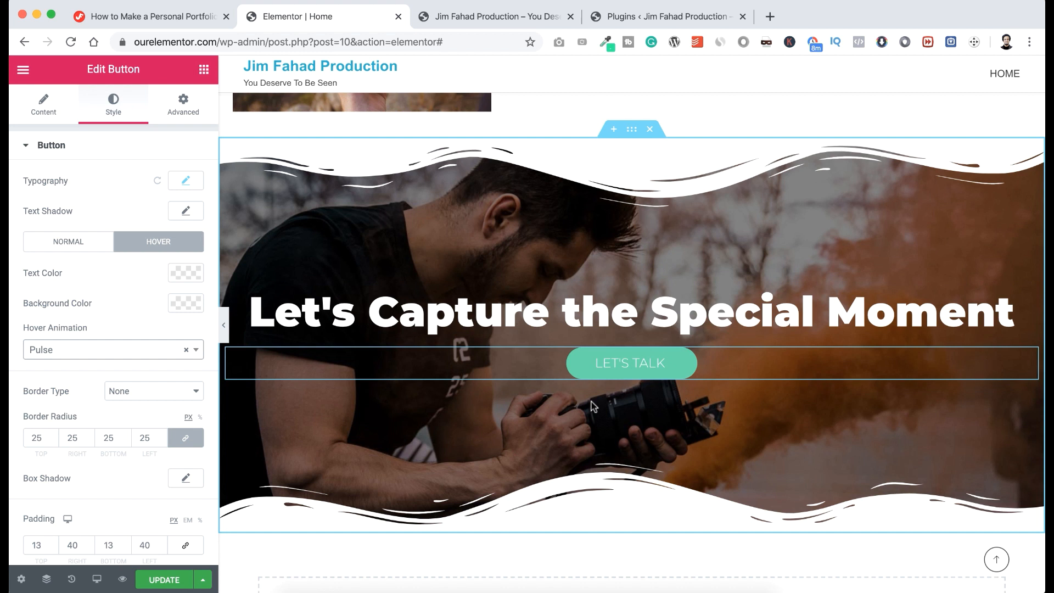
left_click(122, 354)
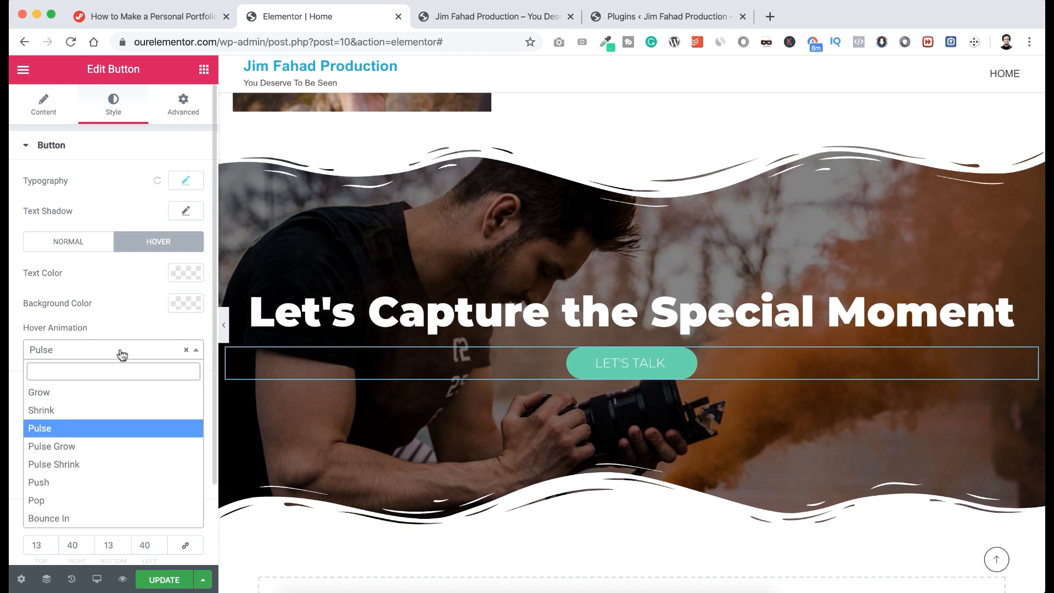
left_click(103, 392)
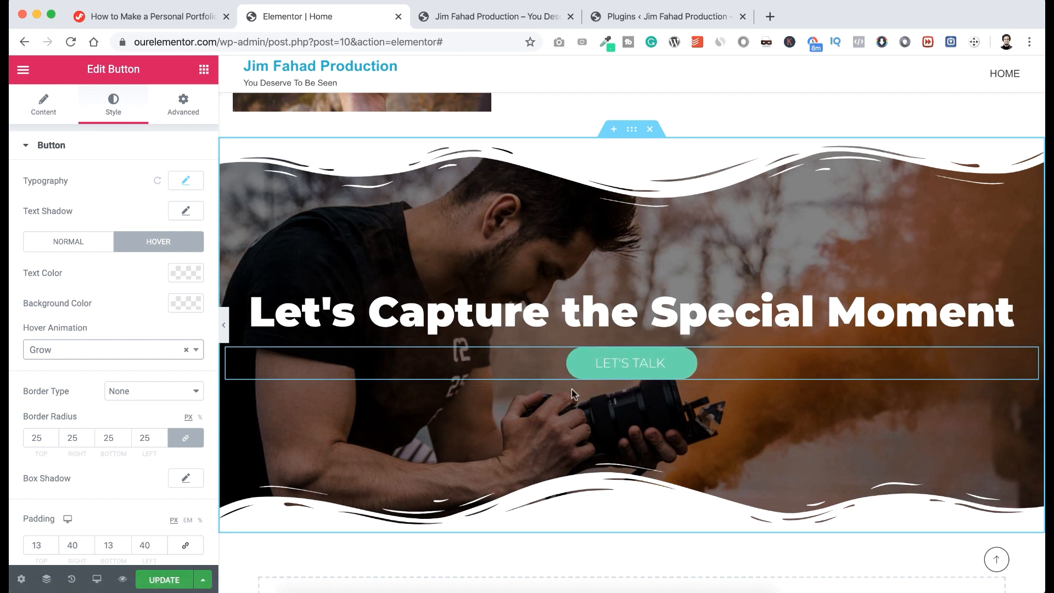
left_click(43, 116)
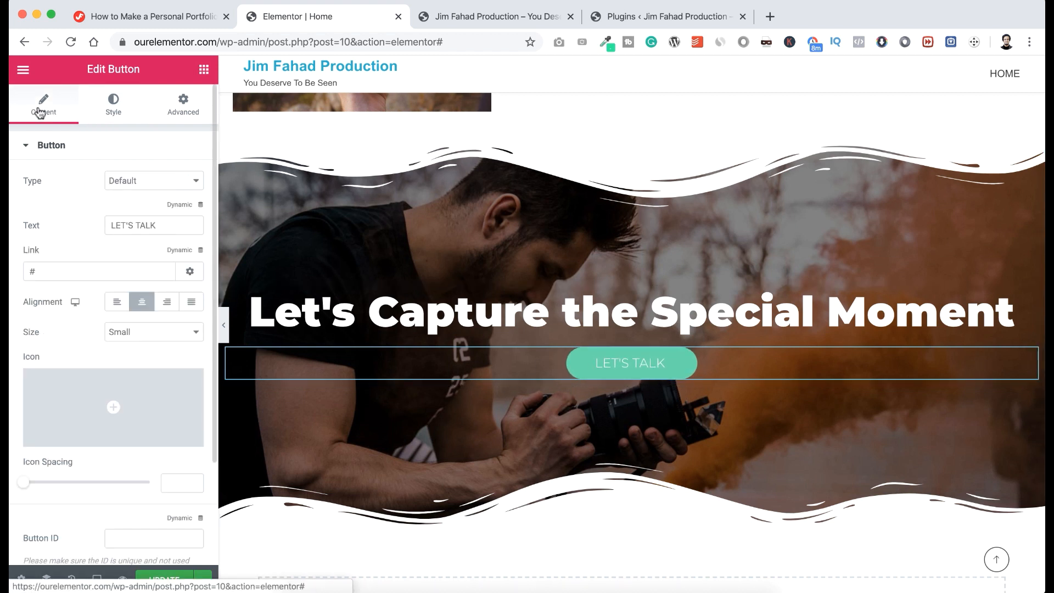
left_click(46, 265)
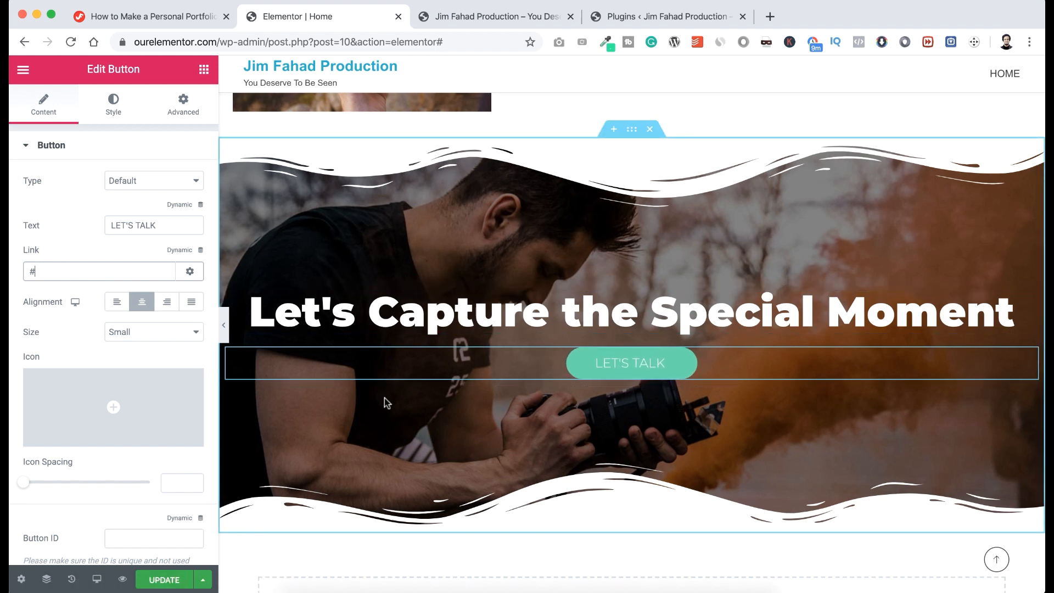
Copy the tel: clickable phone number line from the tutorial page, then return to Elementor.
left_click(184, 16)
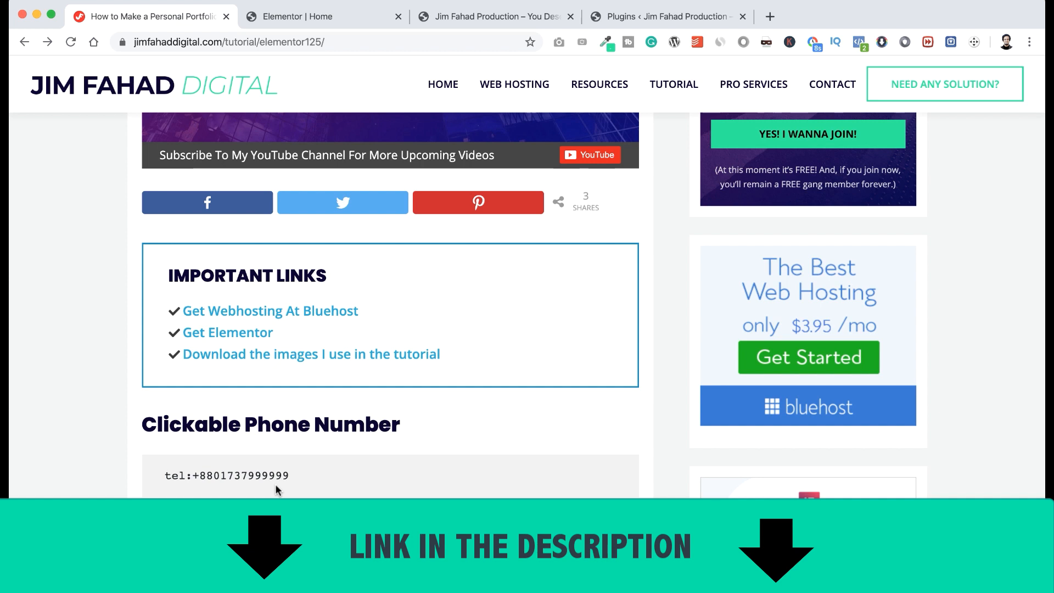
scroll(276, 489, "down", 4)
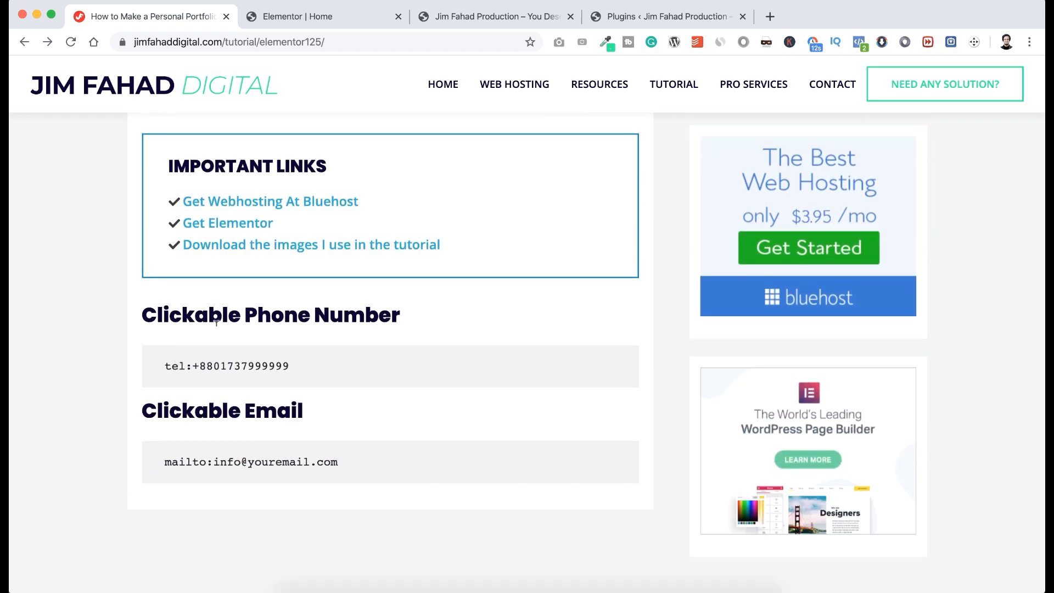
left_click_drag(164, 366, 306, 366)
key("super+c")
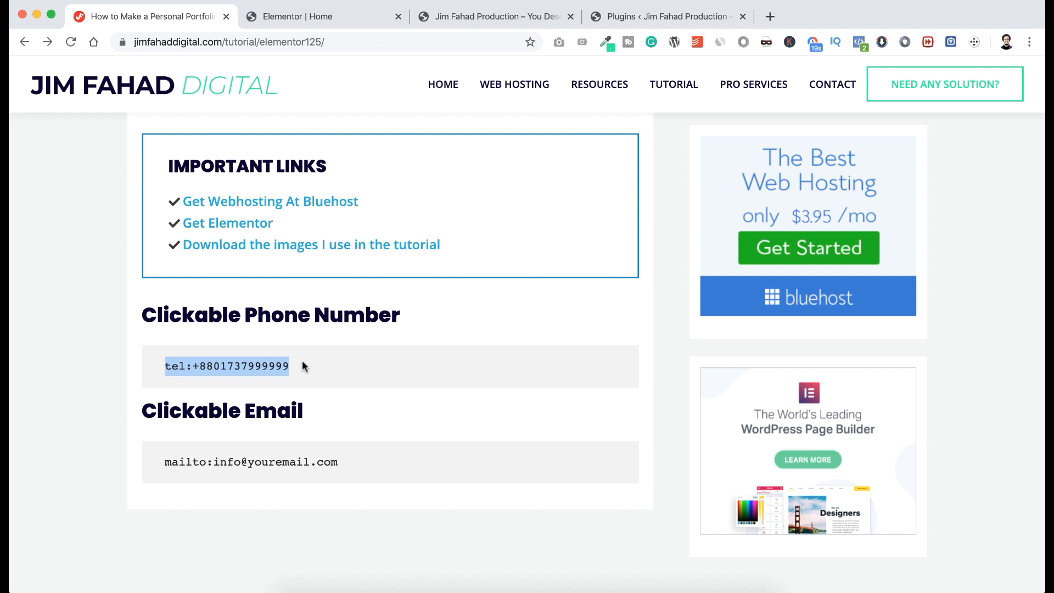
left_click(316, 16)
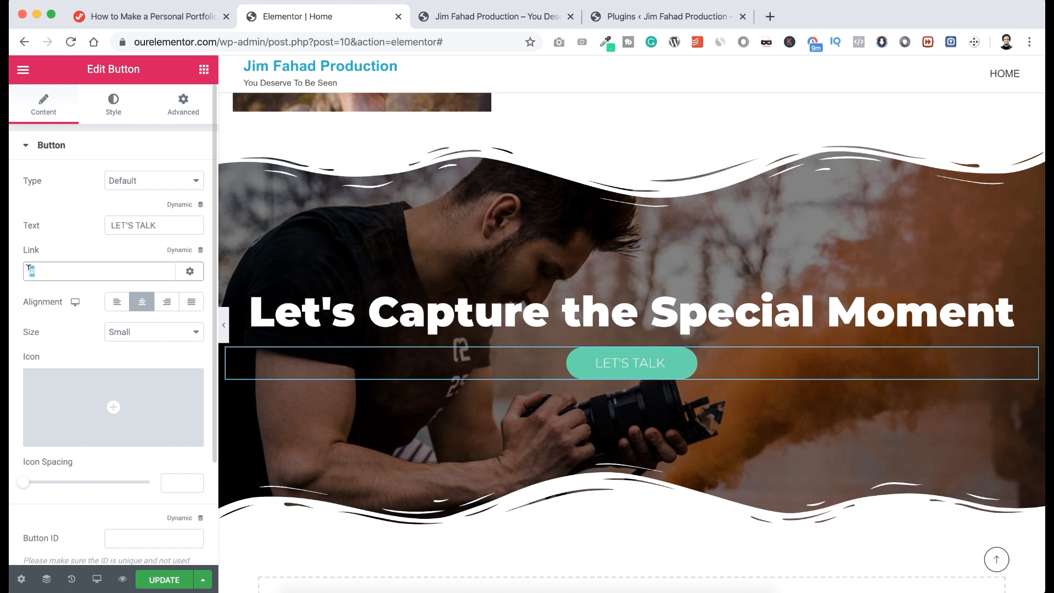
Paste the tel: phone link into the LET'S TALK button's Link field and verify it.
key("super+v")
left_click_drag(42, 269, 123, 264)
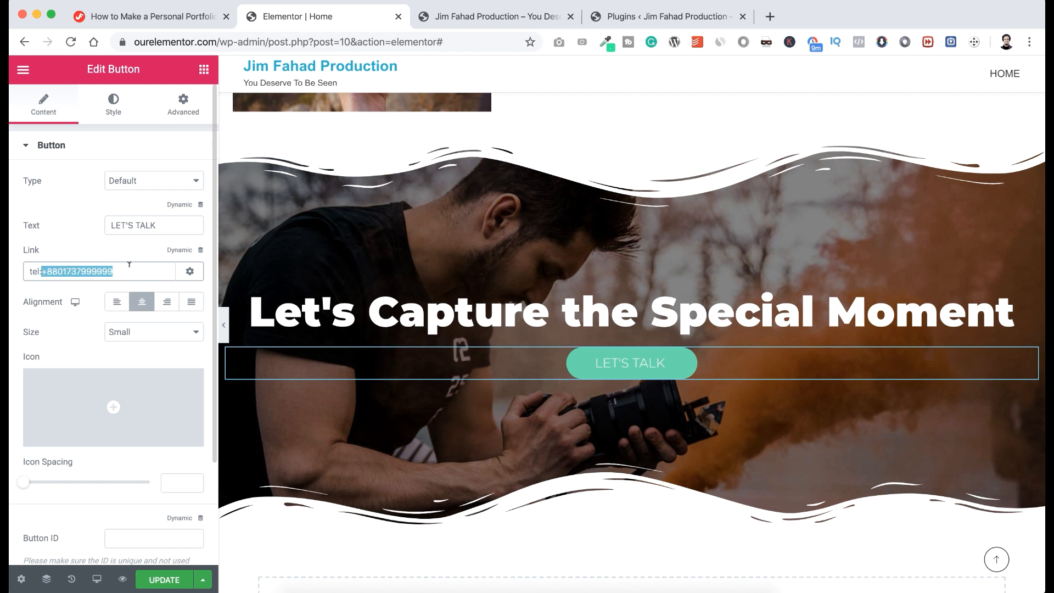
left_click(131, 256)
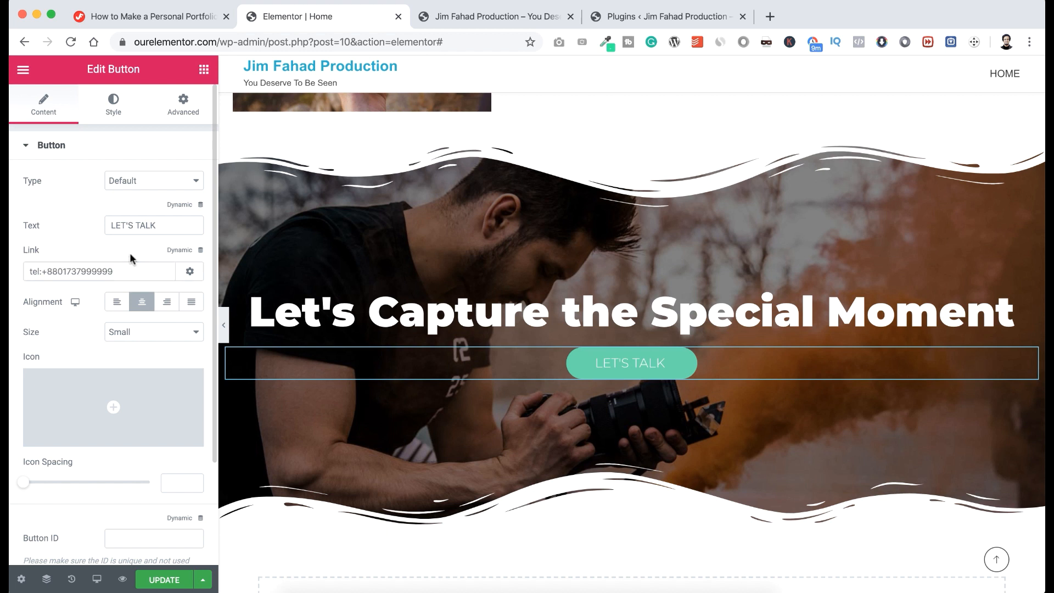
left_click(603, 364)
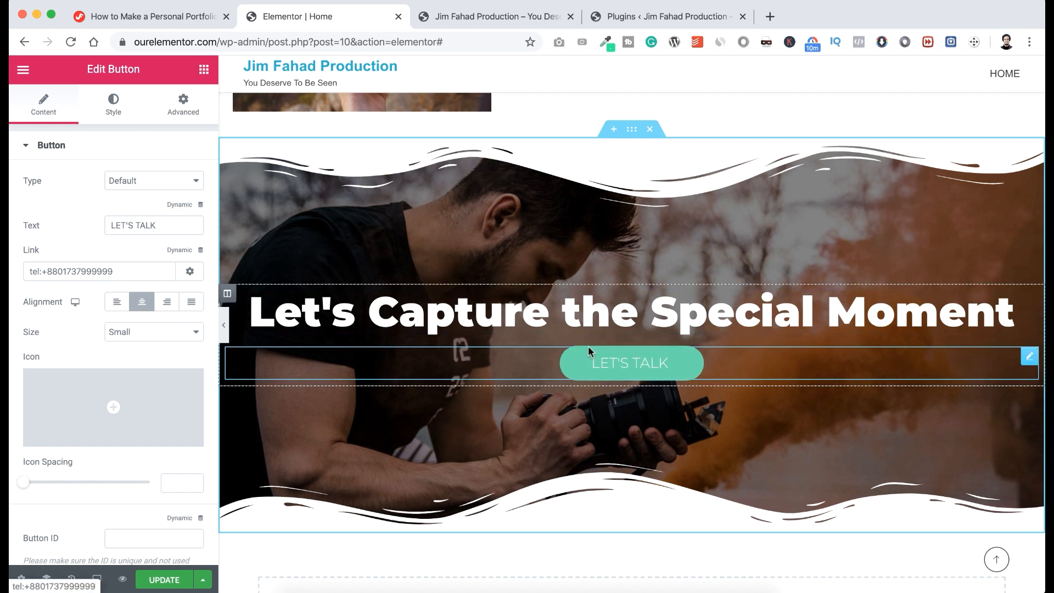
Add a Divider under the headline with colour #60D7A9 and weight 3.
left_click(204, 70)
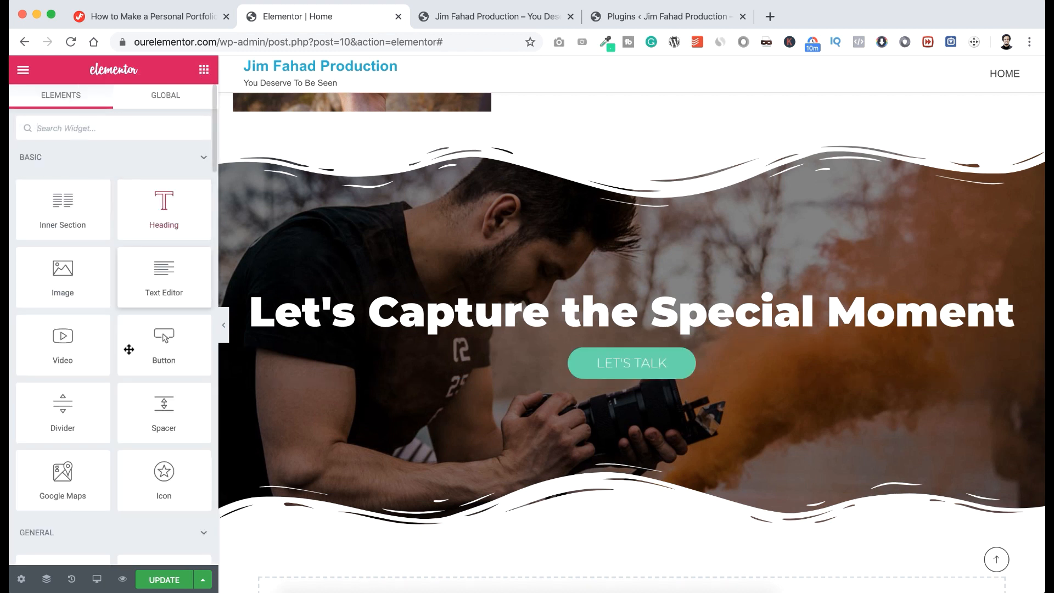
left_click_drag(63, 412, 640, 352)
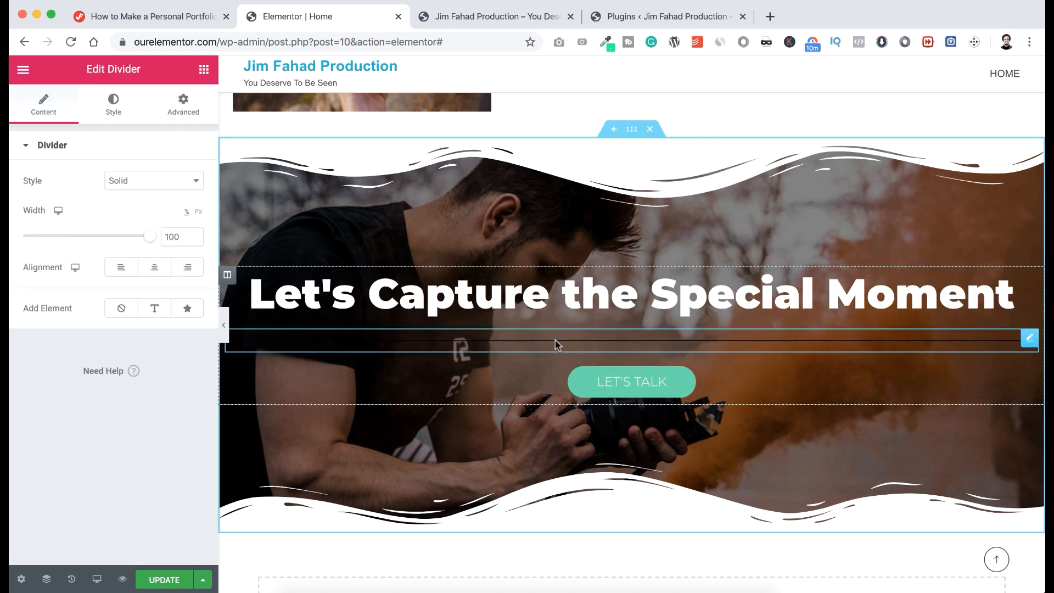
left_click(115, 105)
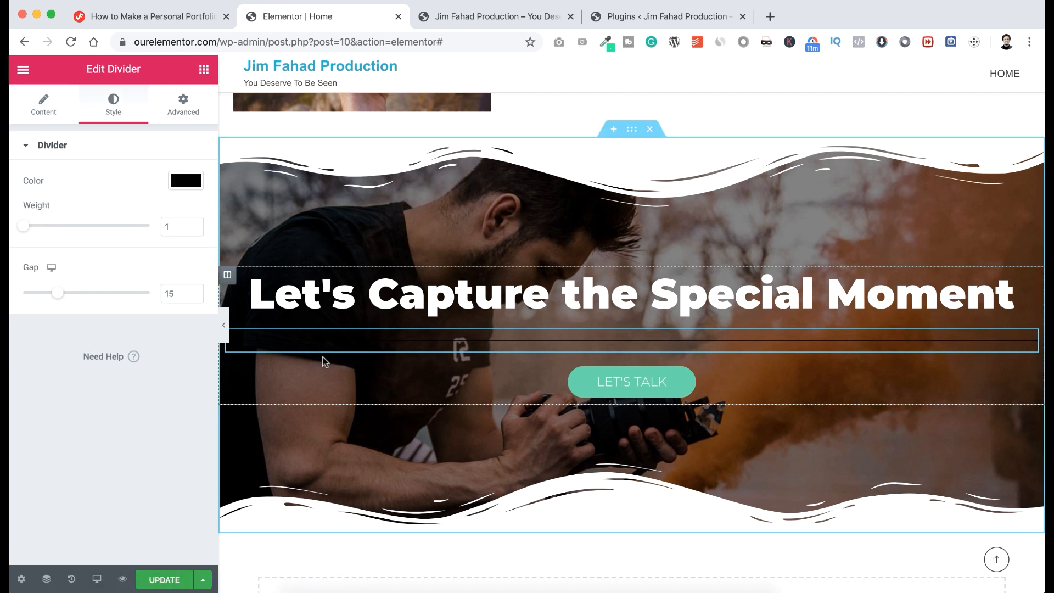
left_click(178, 185)
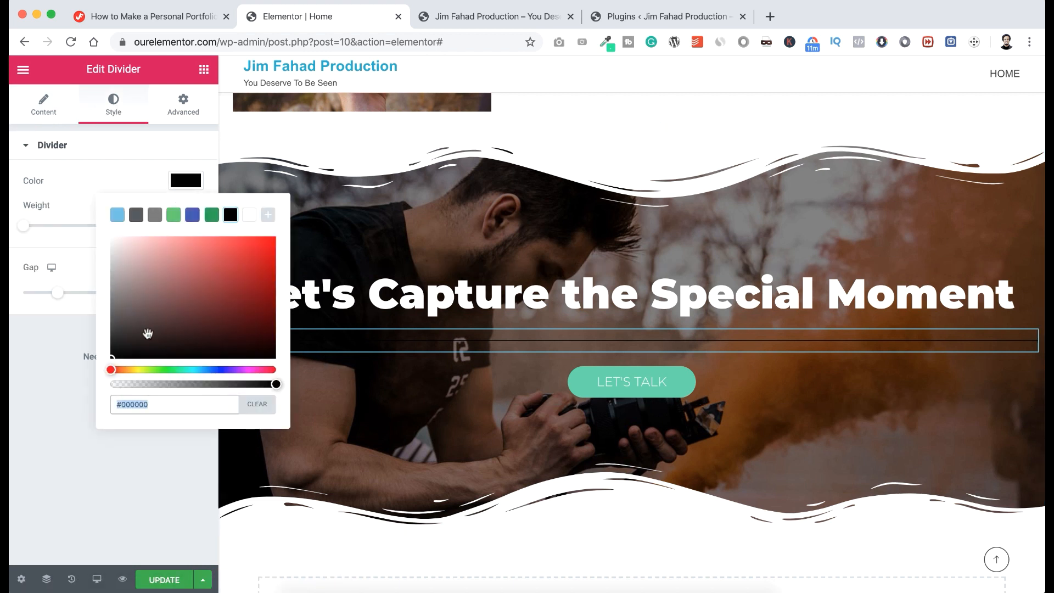
type("#60D7A9")
left_click(67, 178)
left_click(173, 225)
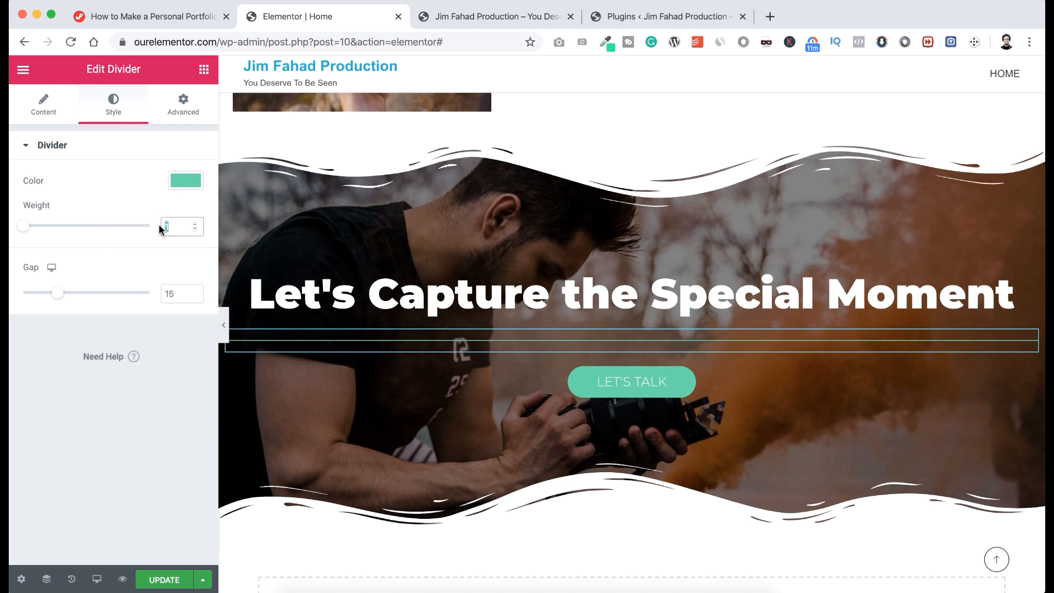
type("3")
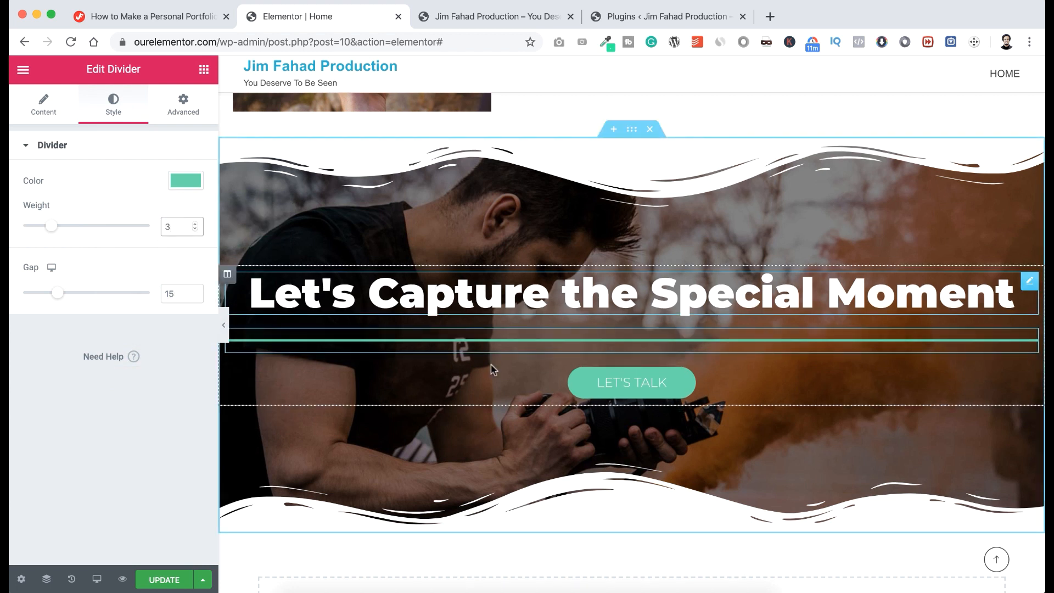
left_click_drag(177, 293, 159, 295)
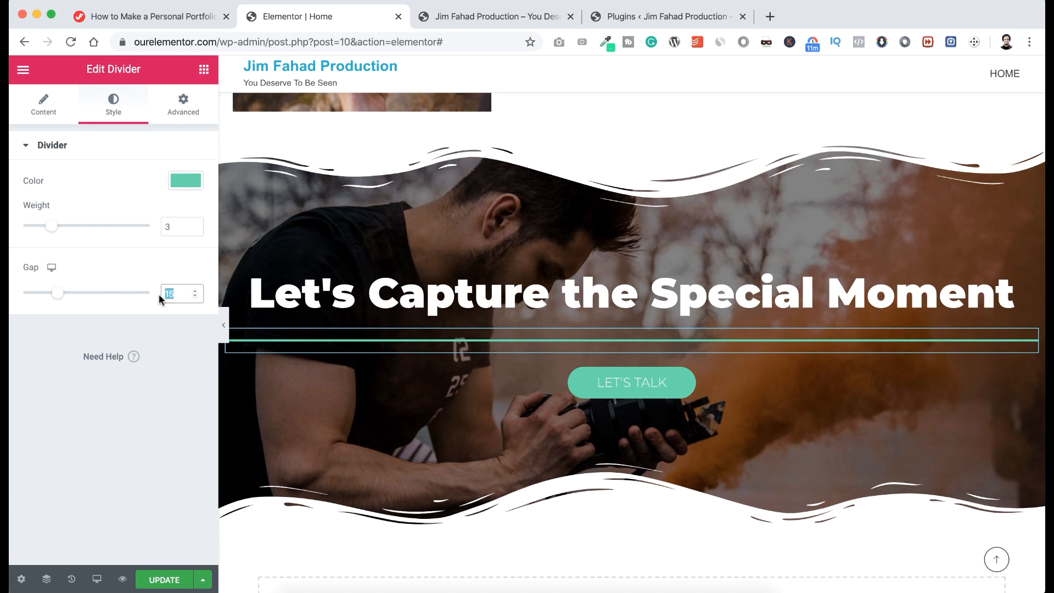
Set the divider width to 200 px and centre it.
left_click(47, 112)
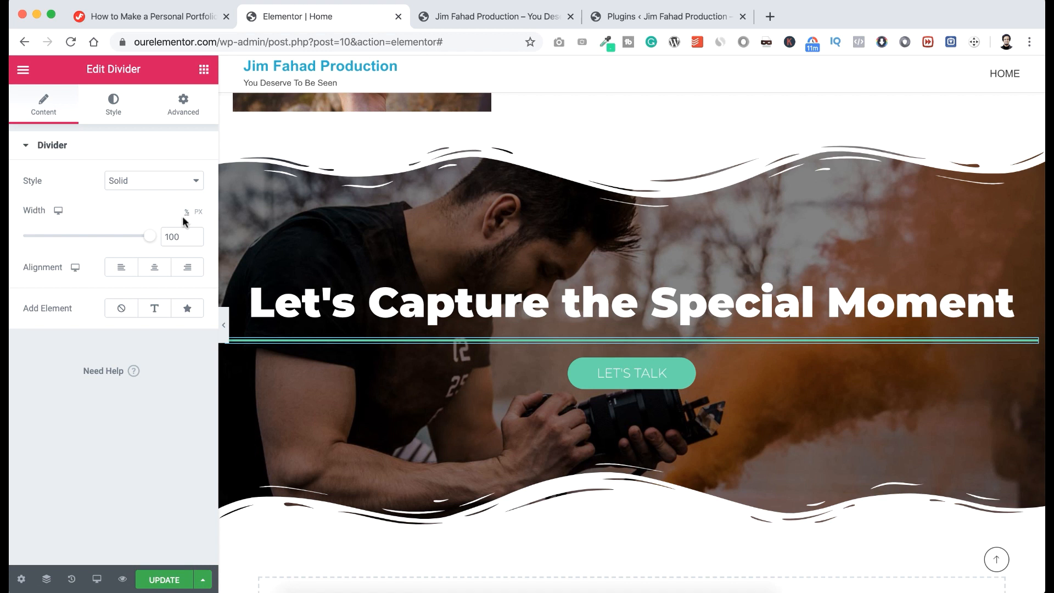
left_click(199, 213)
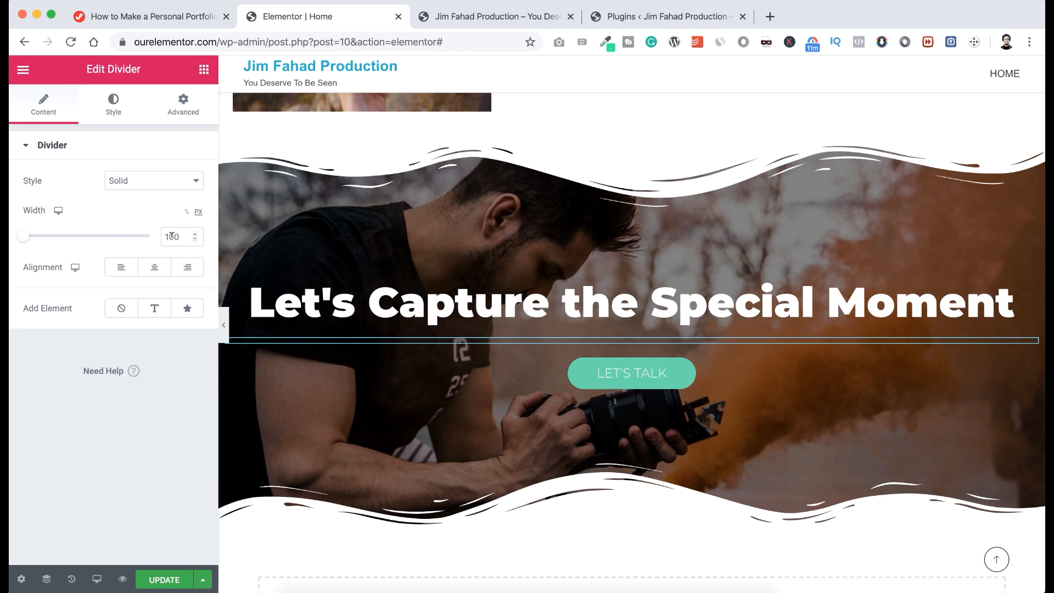
left_click_drag(170, 235, 157, 235)
type("200")
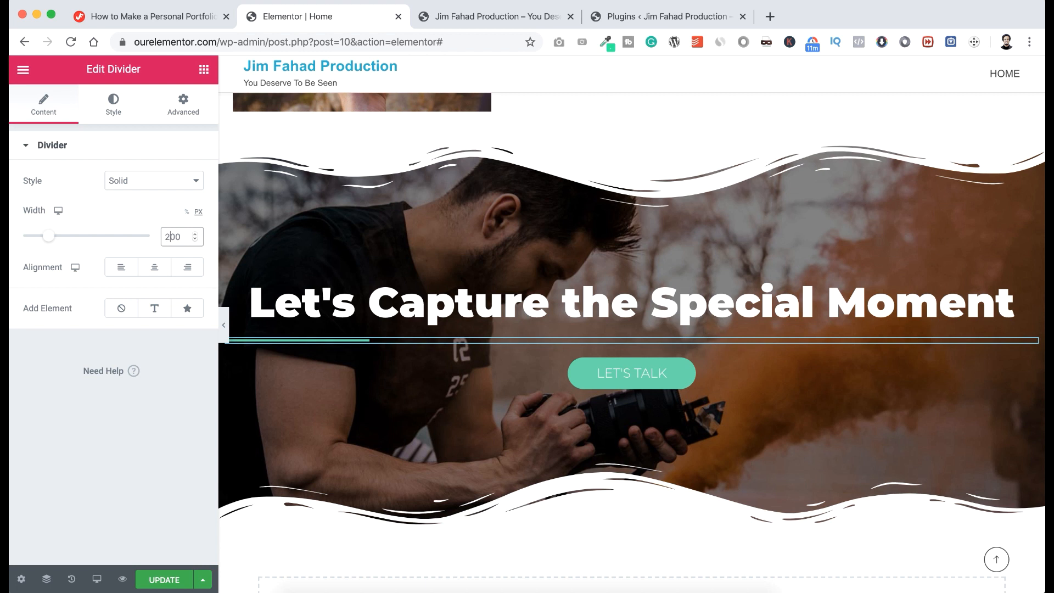
left_click(154, 269)
left_click(632, 131)
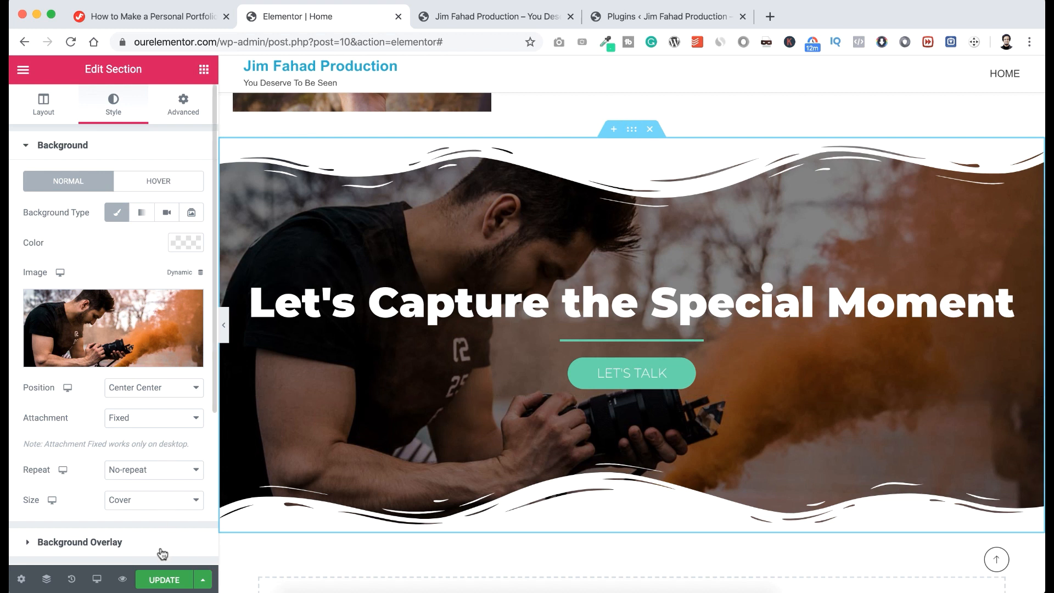
Save the page with Update and open the template library for the empty section below.
left_click(164, 580)
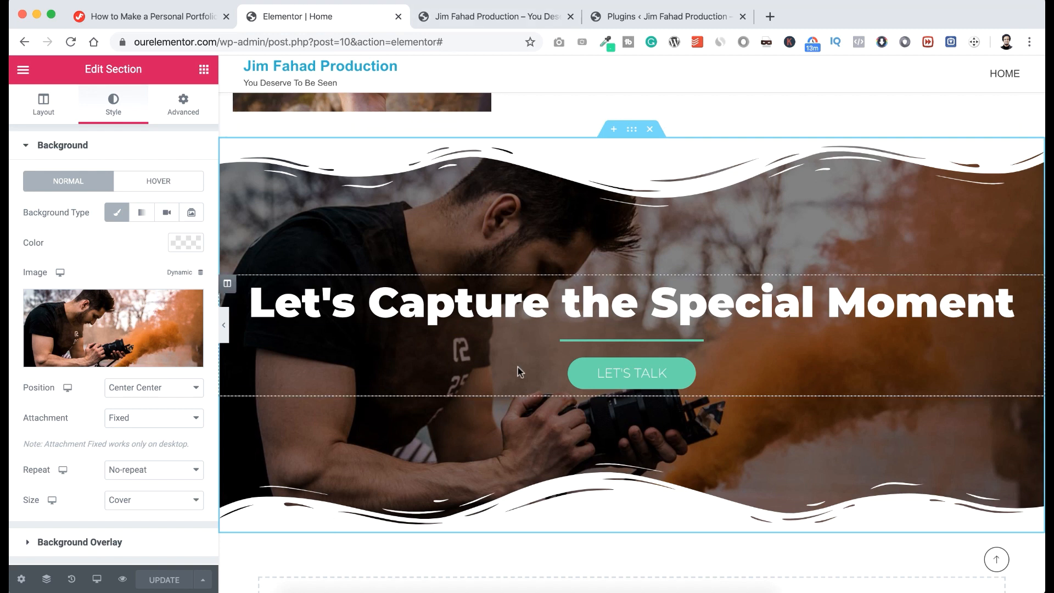
scroll(518, 367, "down", 3)
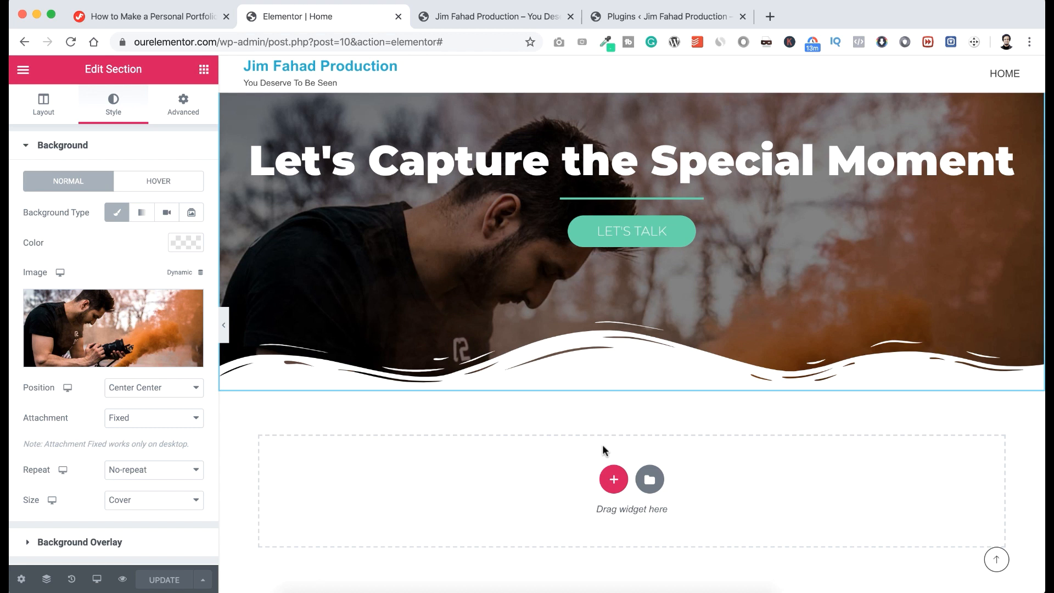
scroll(602, 447, "down", 1)
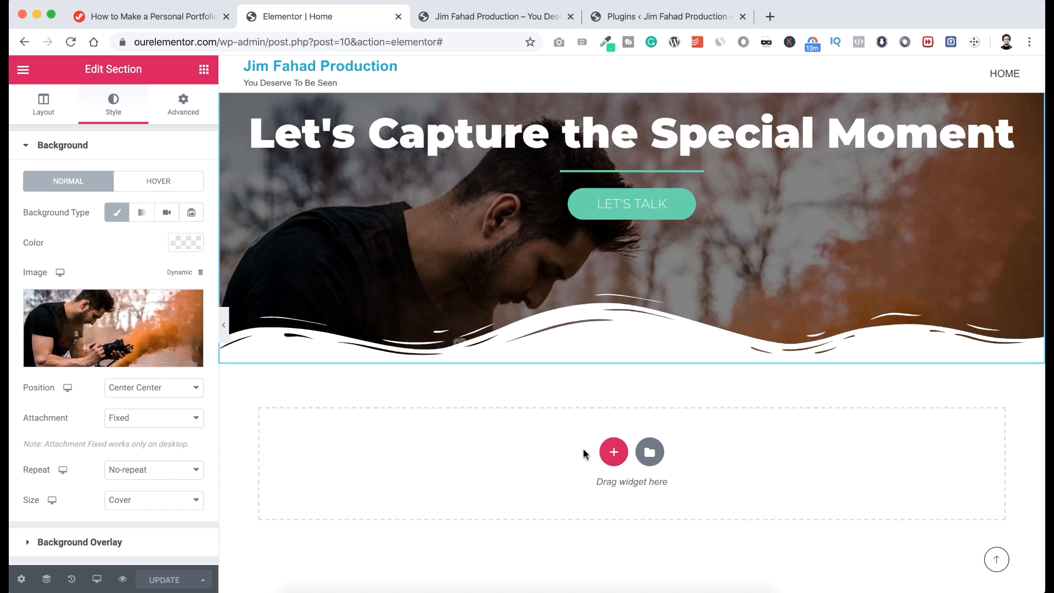
left_click(652, 453)
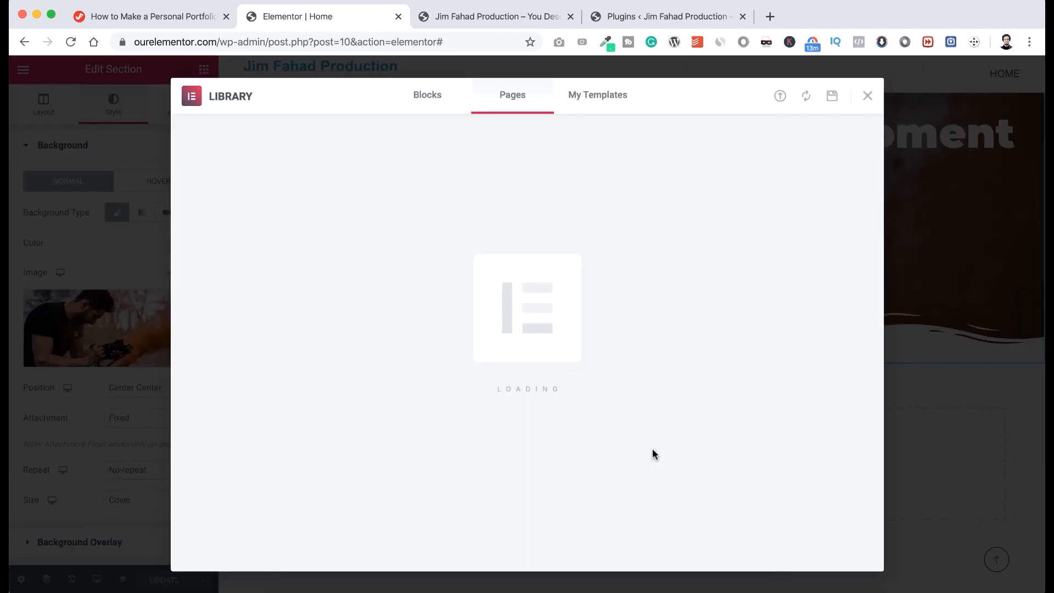
Import Gift Blocks/pricing-table.json into My Templates and insert the Pricing Table template.
left_click(598, 105)
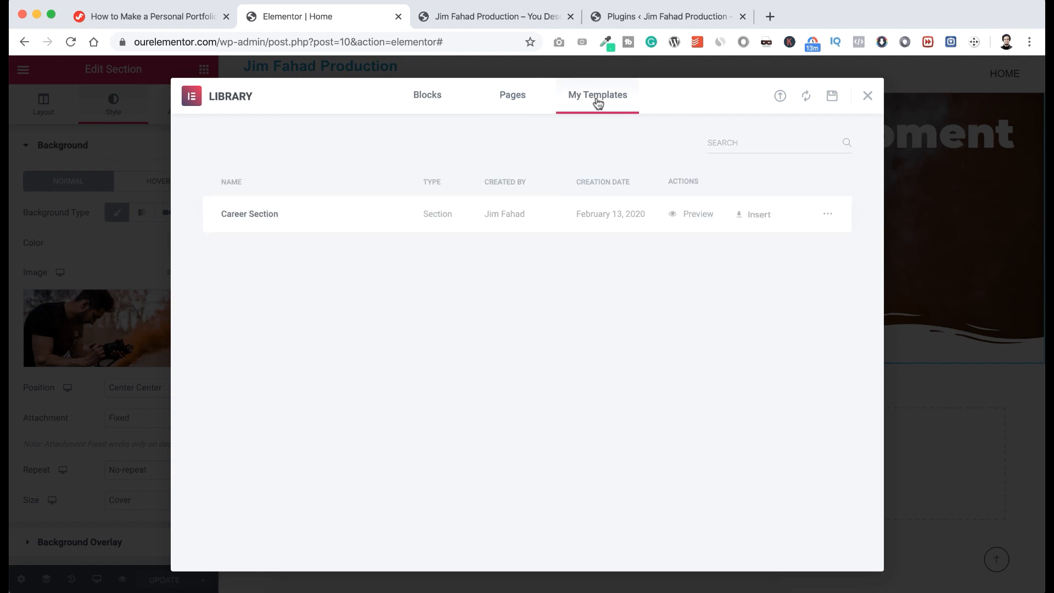
left_click(781, 97)
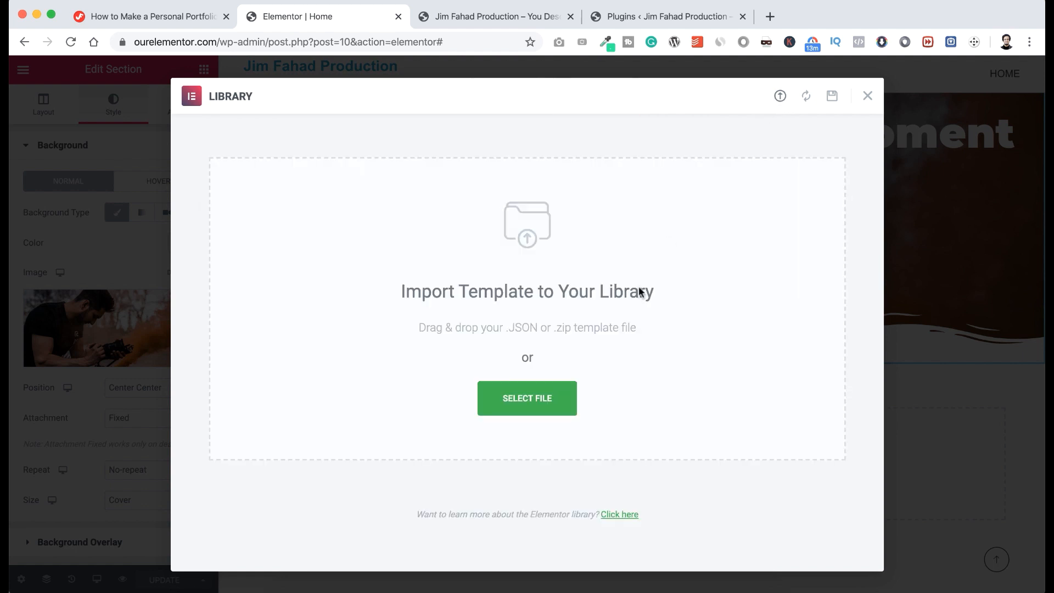
left_click(545, 391)
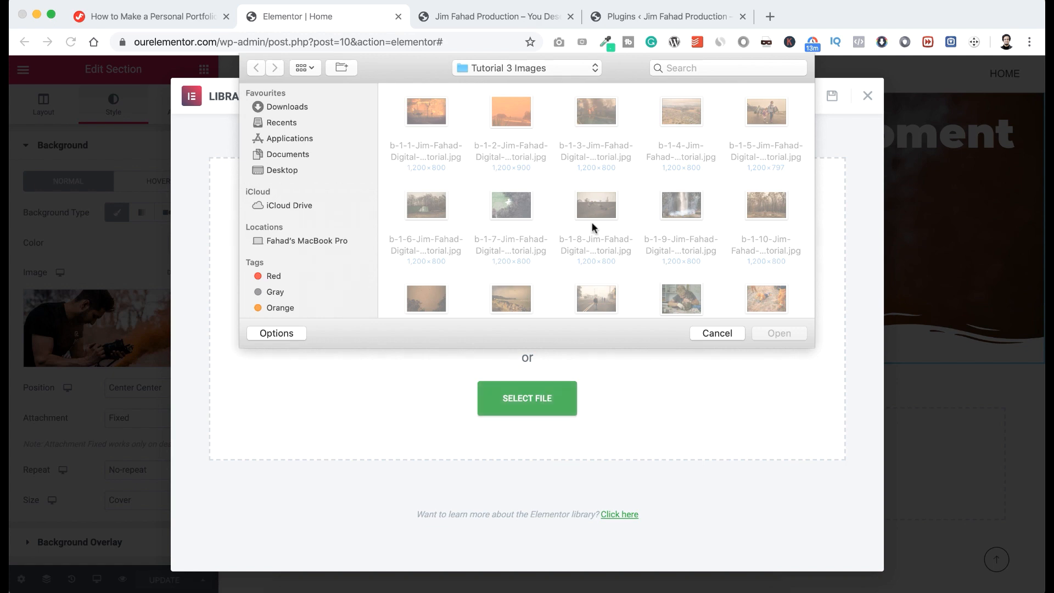
scroll(592, 222, "up", 1)
scroll(592, 220, "down", 10)
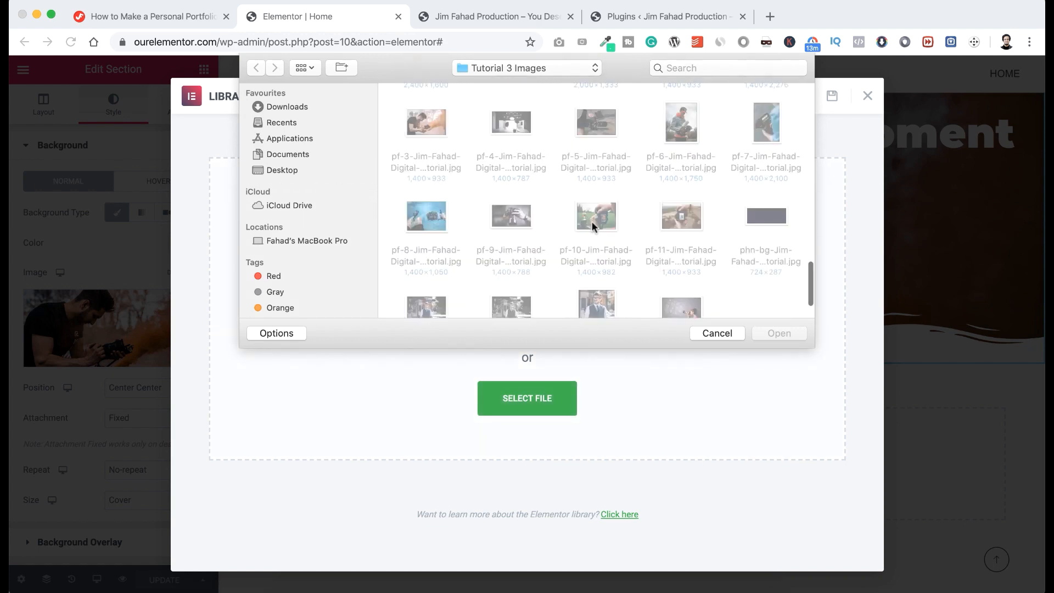
scroll(592, 221, "up", 2)
double_click(513, 159)
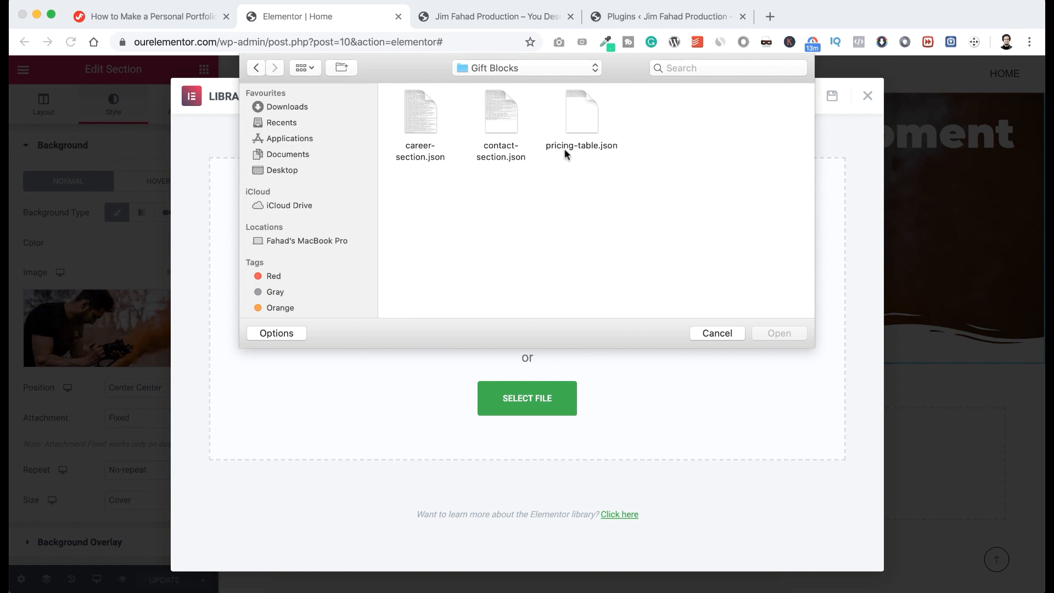
left_click(591, 122)
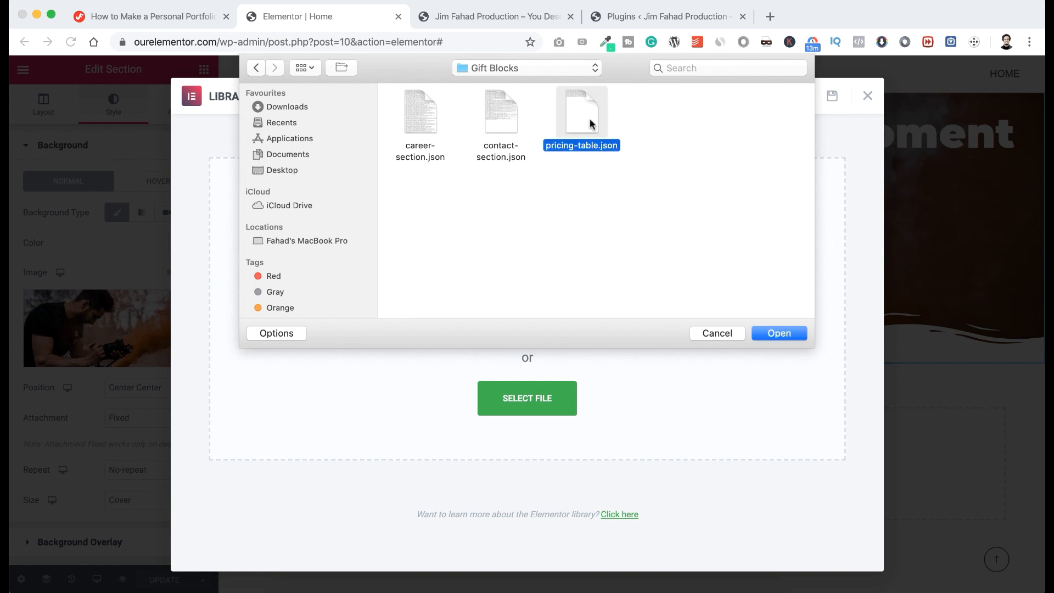
left_click(780, 326)
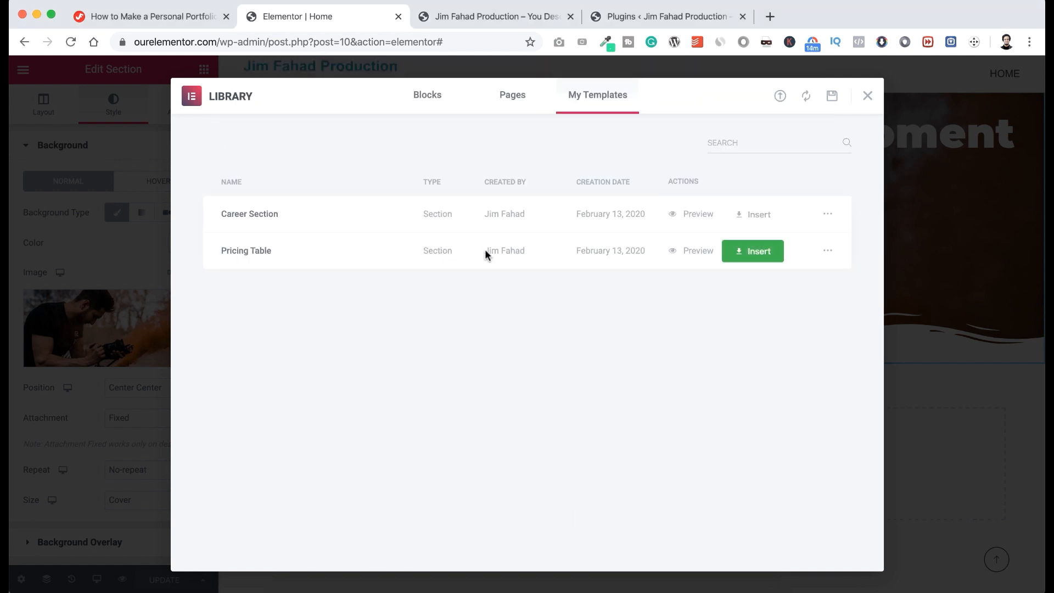
left_click(761, 253)
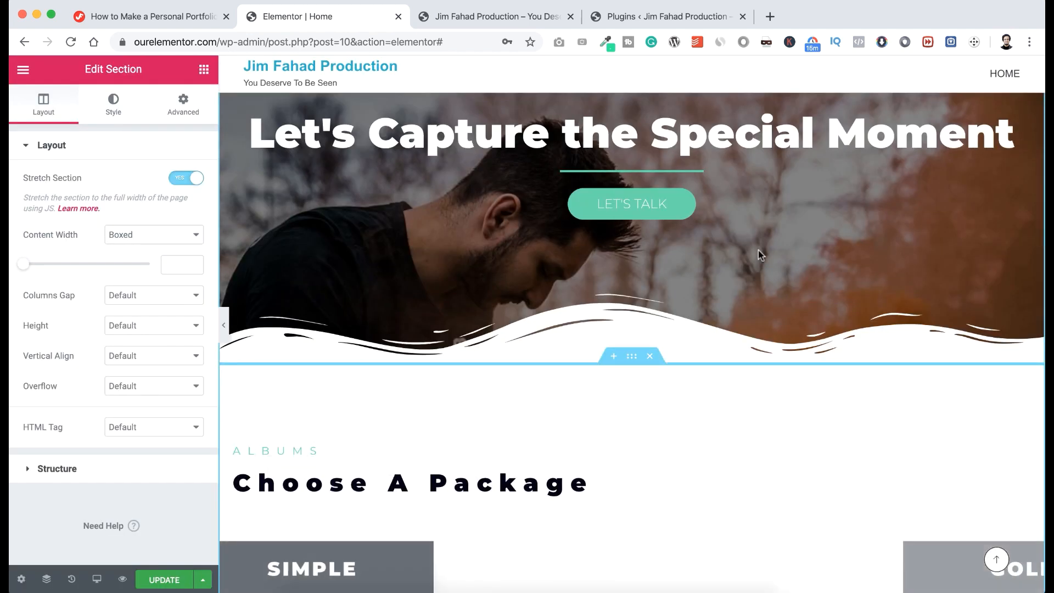
Select the 'Cover with Autograph' line in the SIMPLE package's feature list.
scroll(736, 391, "down", 5)
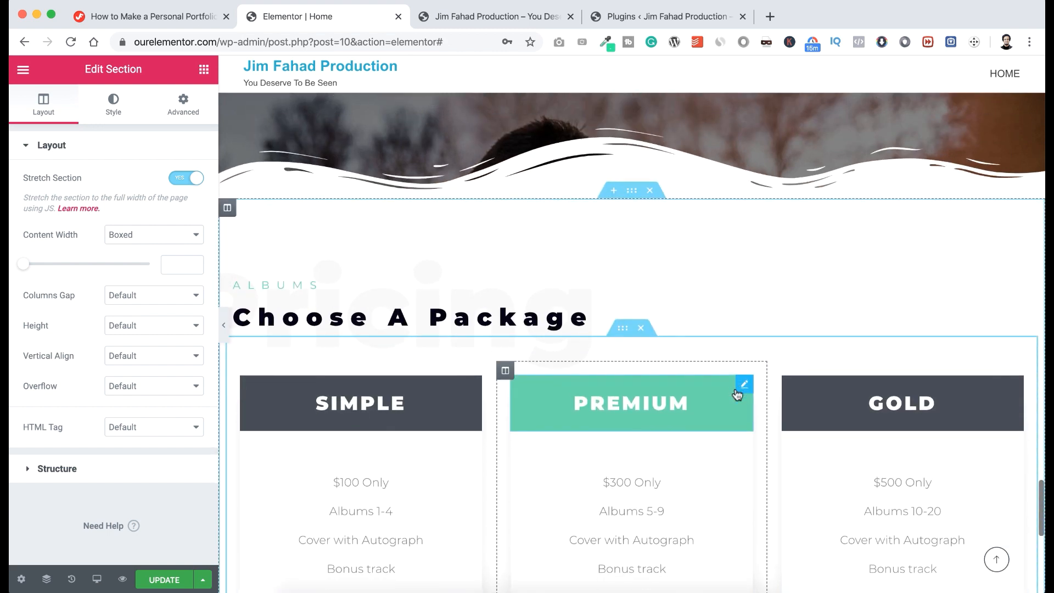
scroll(736, 393, "down", 3)
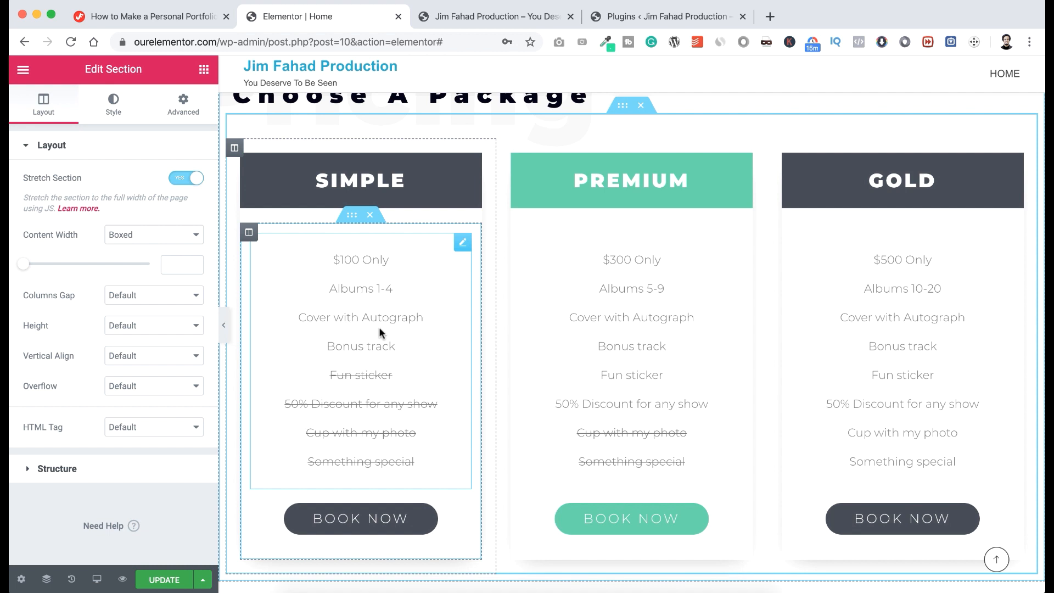
left_click(361, 314)
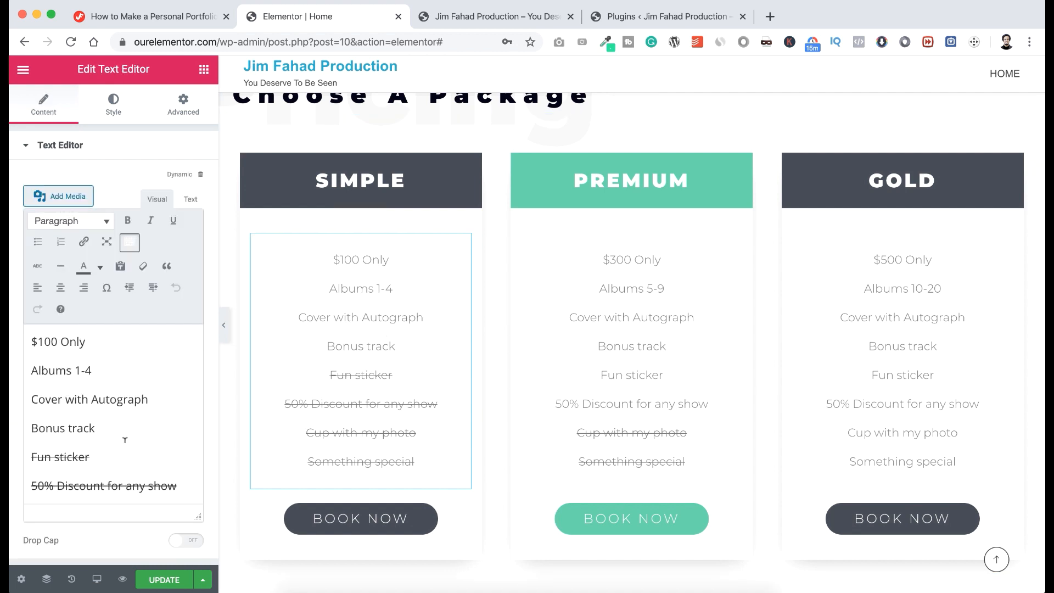
scroll(125, 440, "down", 2)
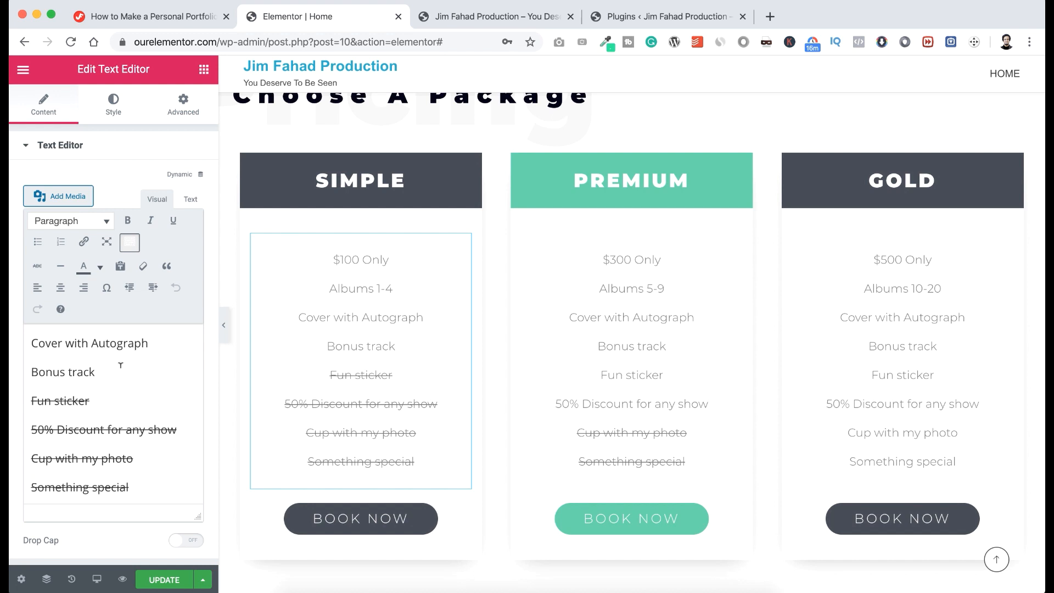
scroll(130, 385, "up", 2)
left_click_drag(148, 401, 28, 401)
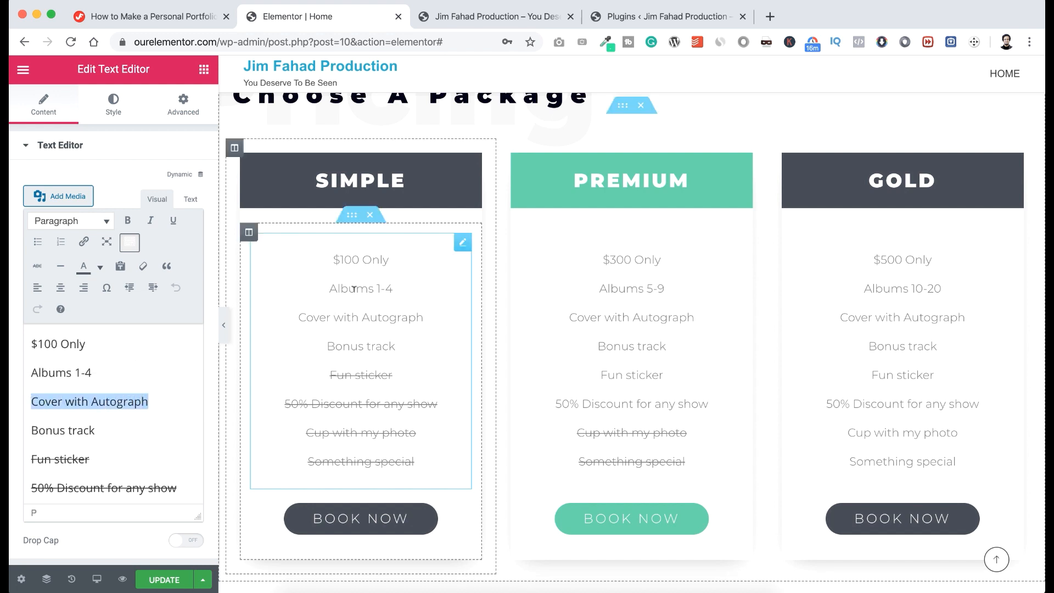
scroll(876, 381, "up", 1)
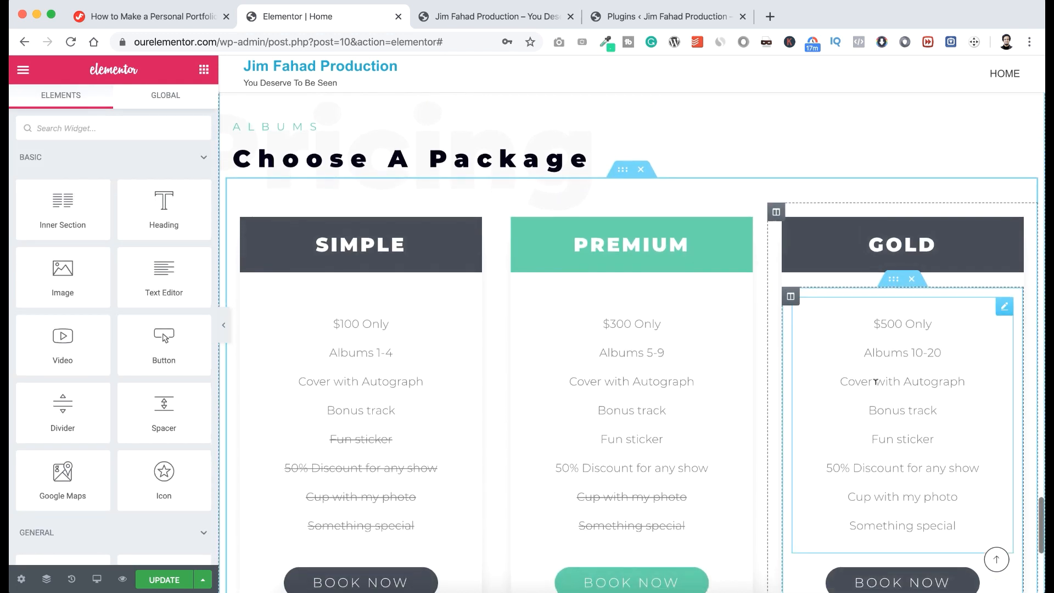
scroll(876, 381, "down", 4)
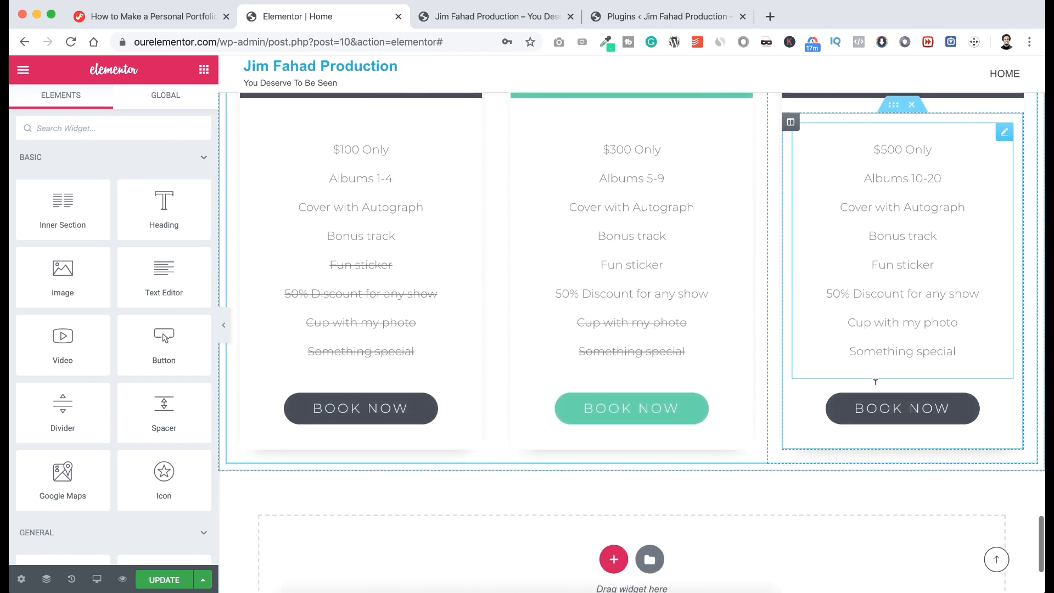
scroll(875, 381, "down", 3)
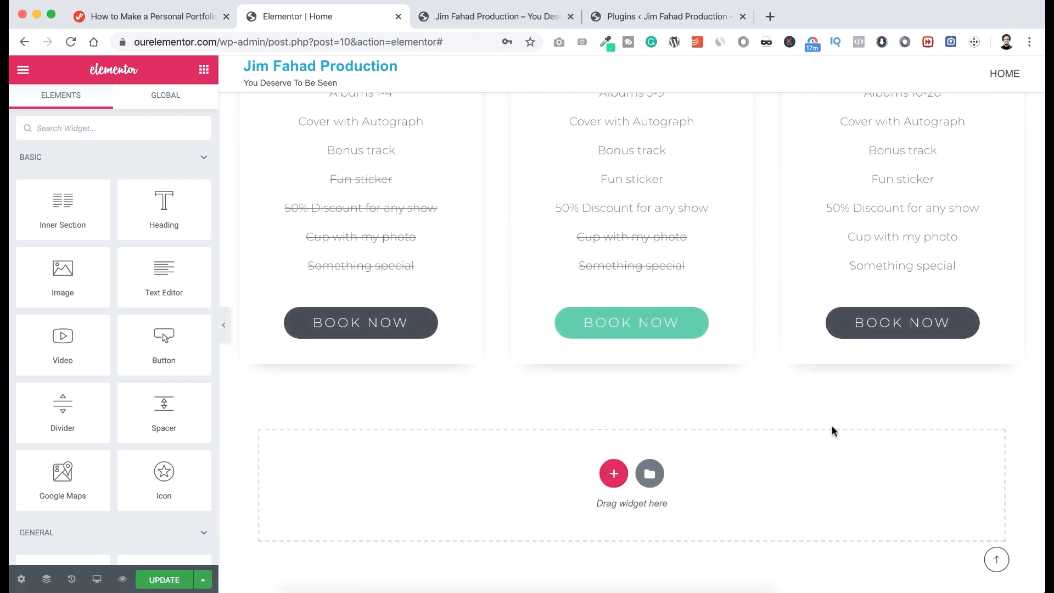
scroll(832, 426, "down", 2)
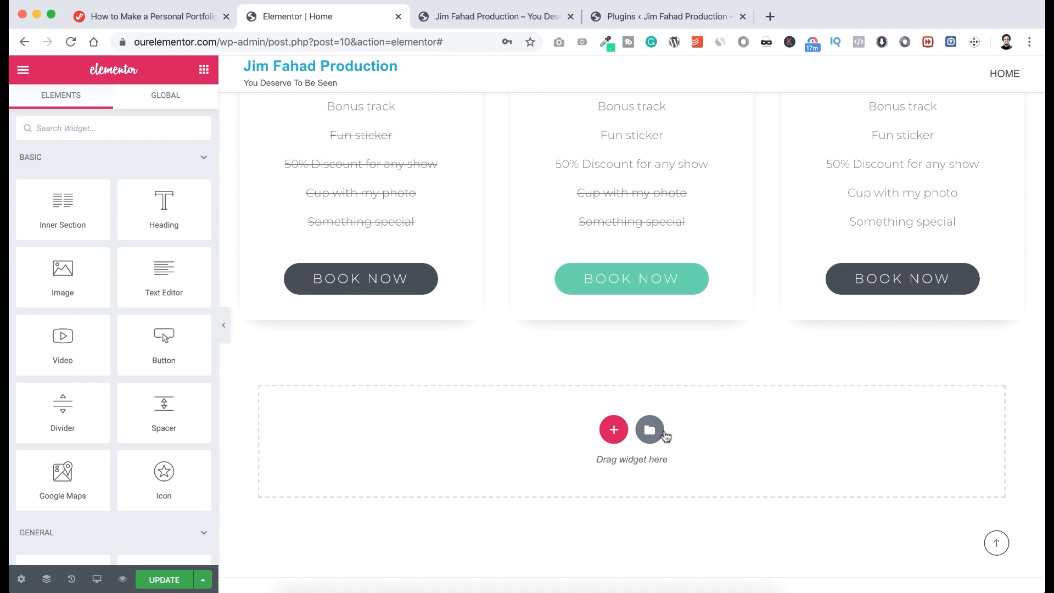
Import contact-section.json and insert the Contact Section template into the empty section.
left_click(649, 434)
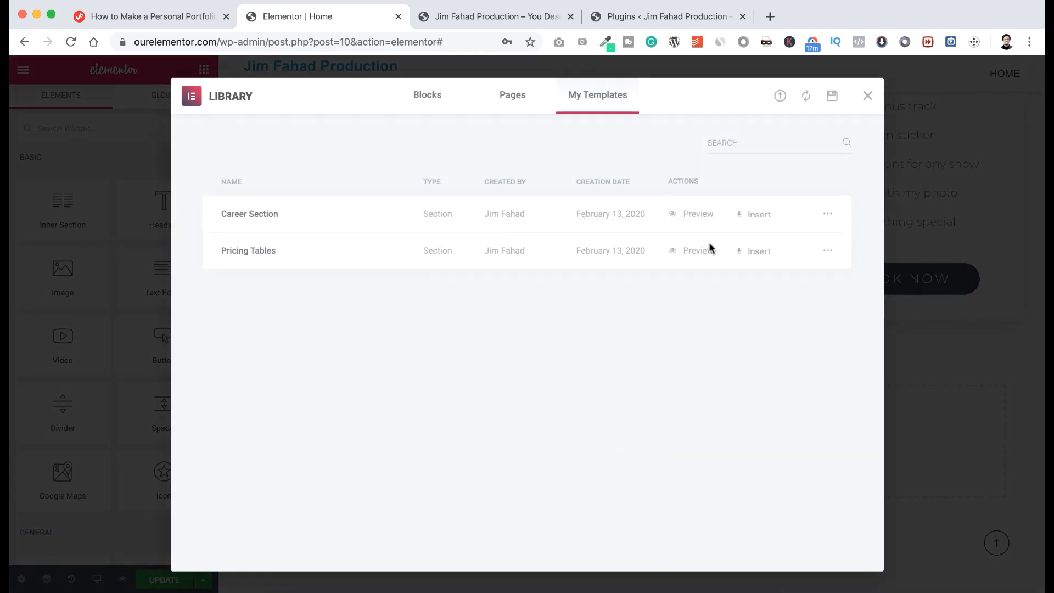
left_click(779, 100)
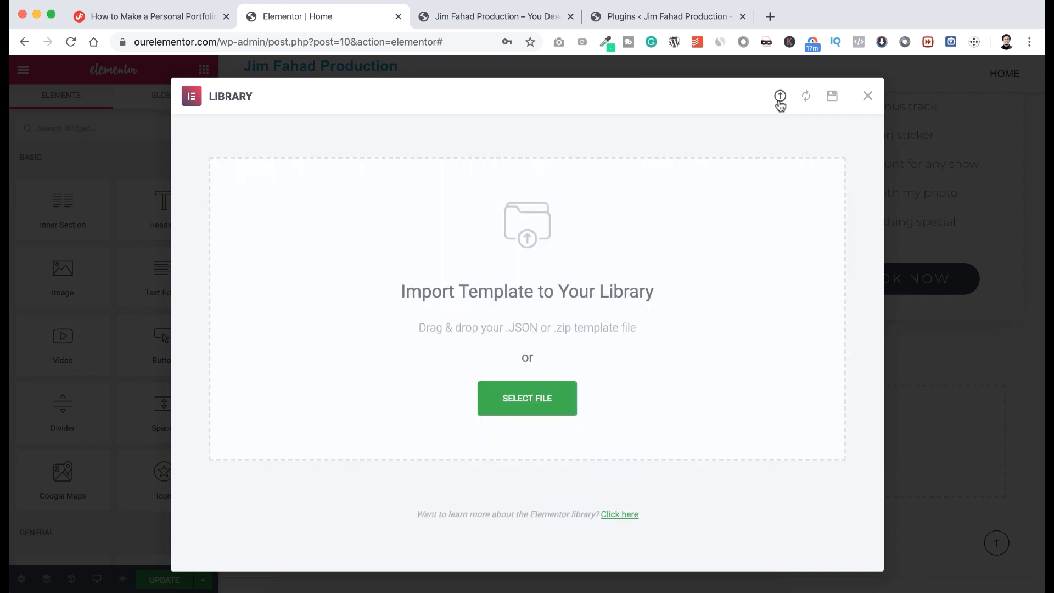
left_click(563, 398)
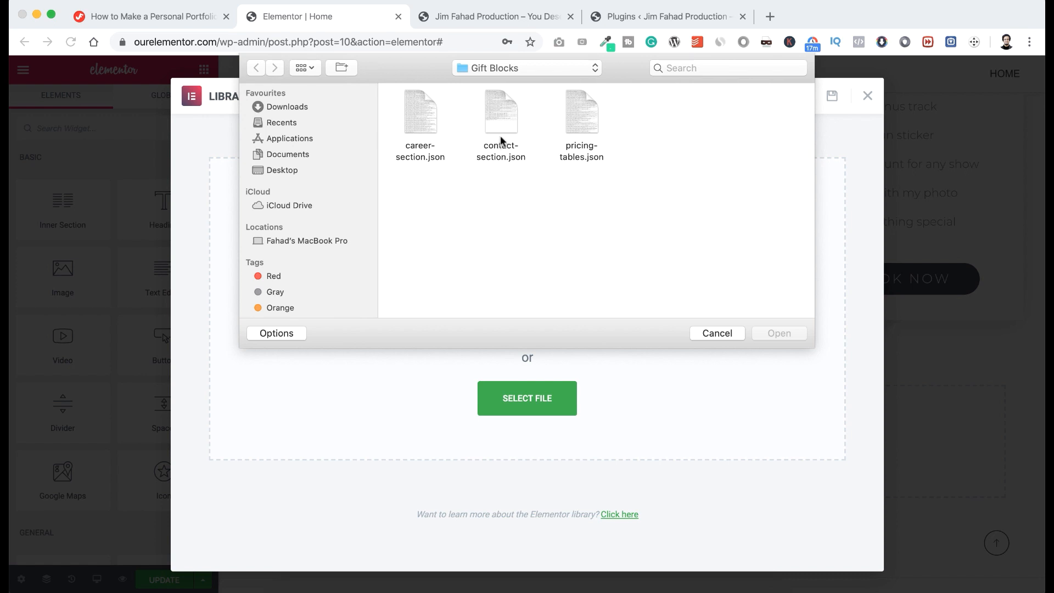
left_click(499, 117)
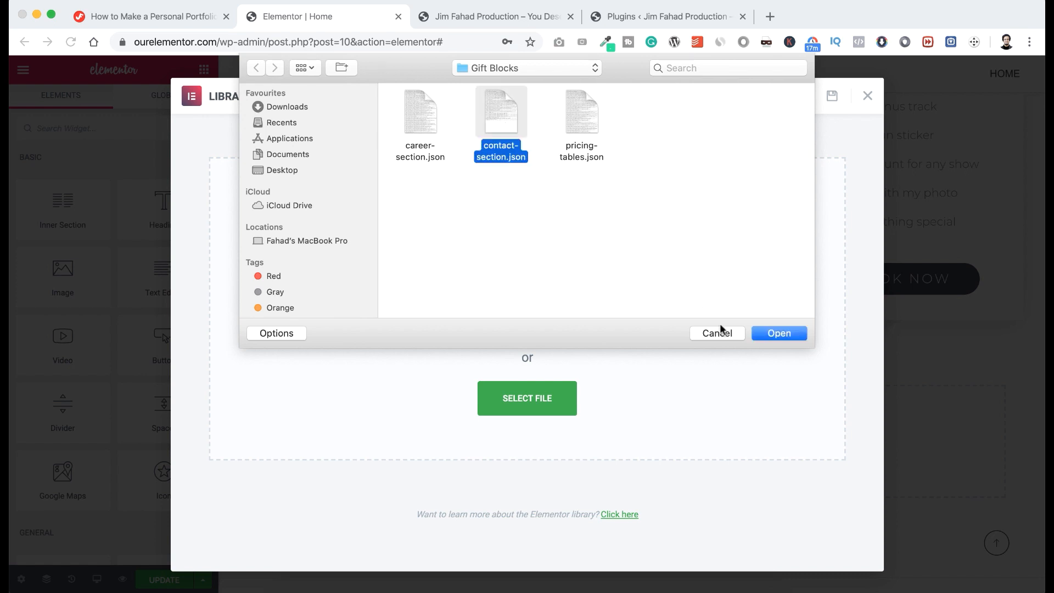
left_click(779, 333)
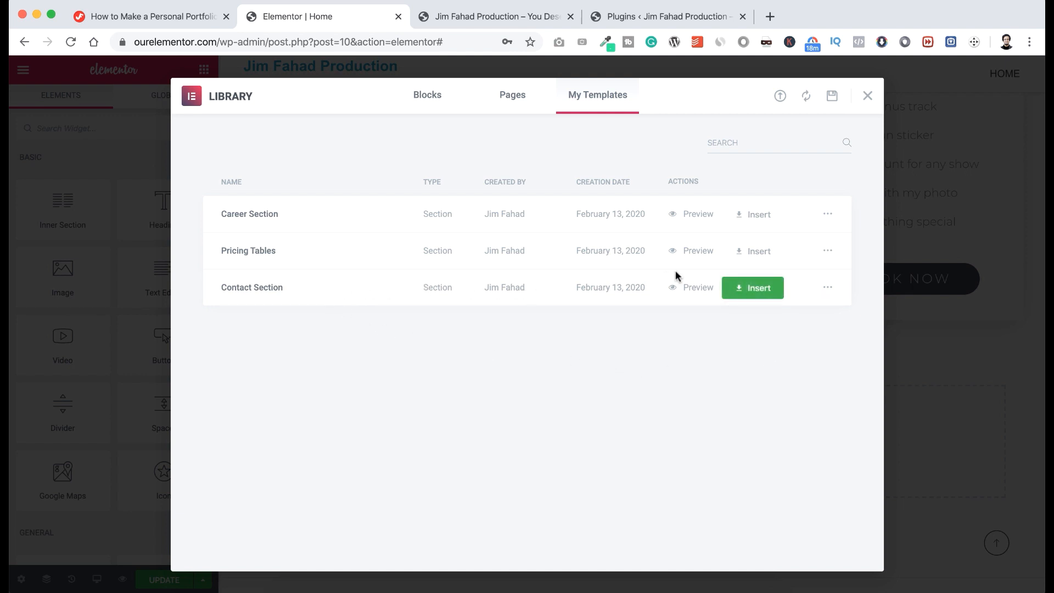
left_click(762, 286)
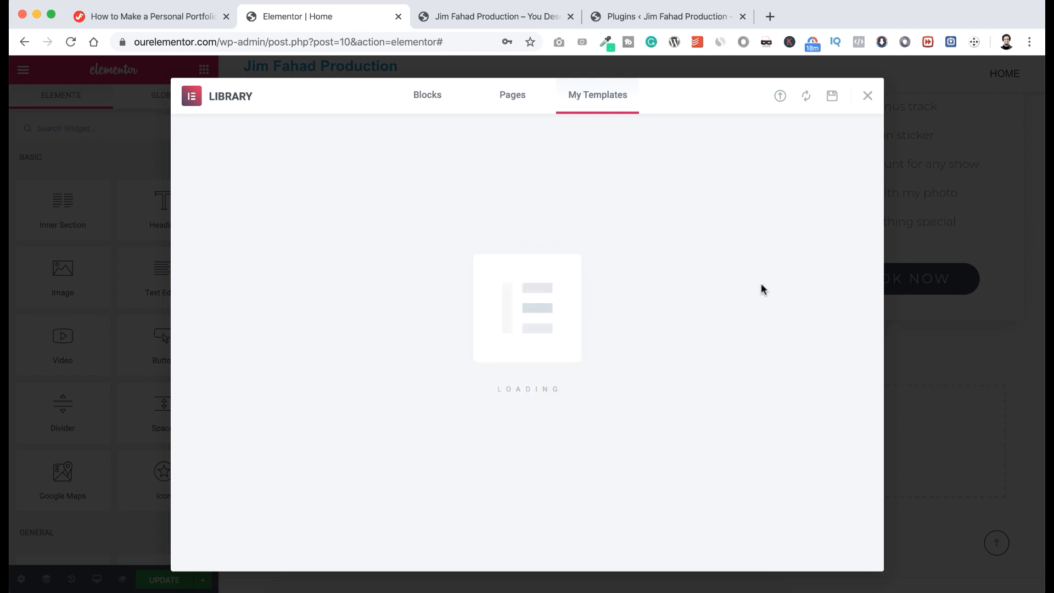
scroll(729, 411, "down", 1)
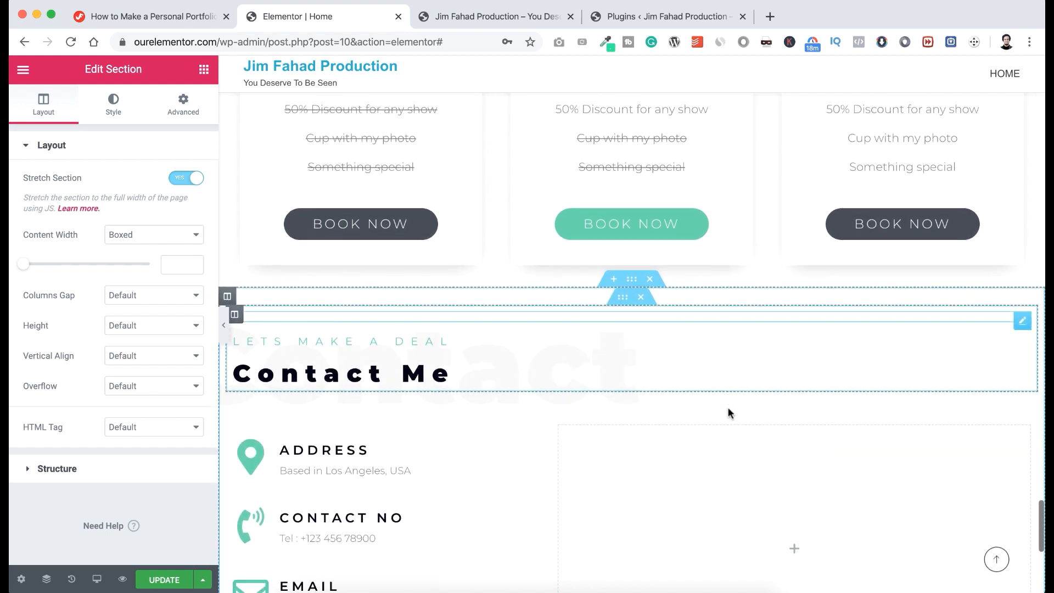
Check the Address and Contact No icon boxes, then open the Email box to edit its address.
scroll(729, 413, "down", 3)
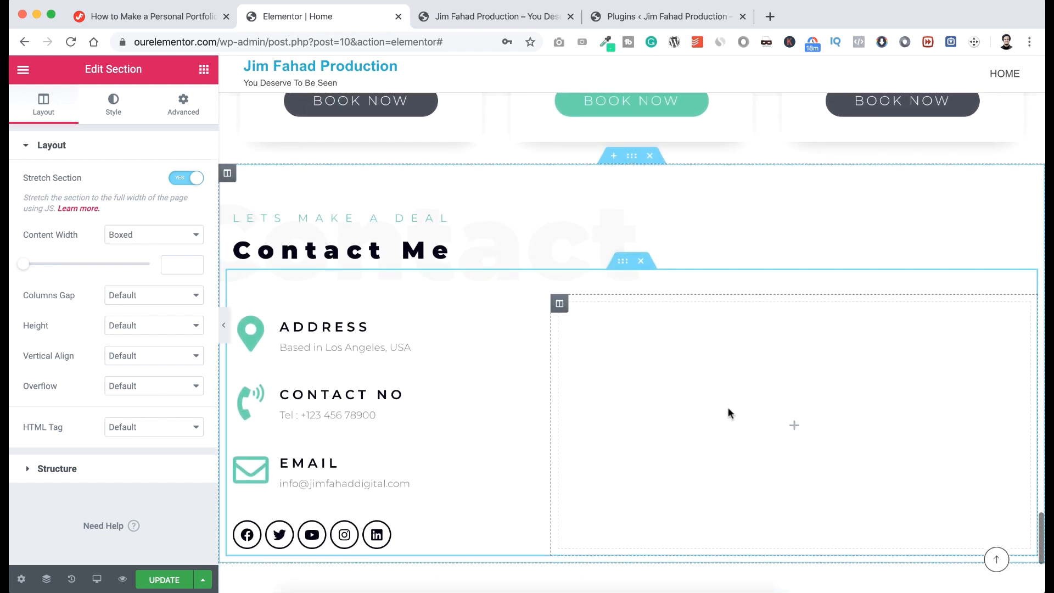
scroll(729, 413, "down", 1)
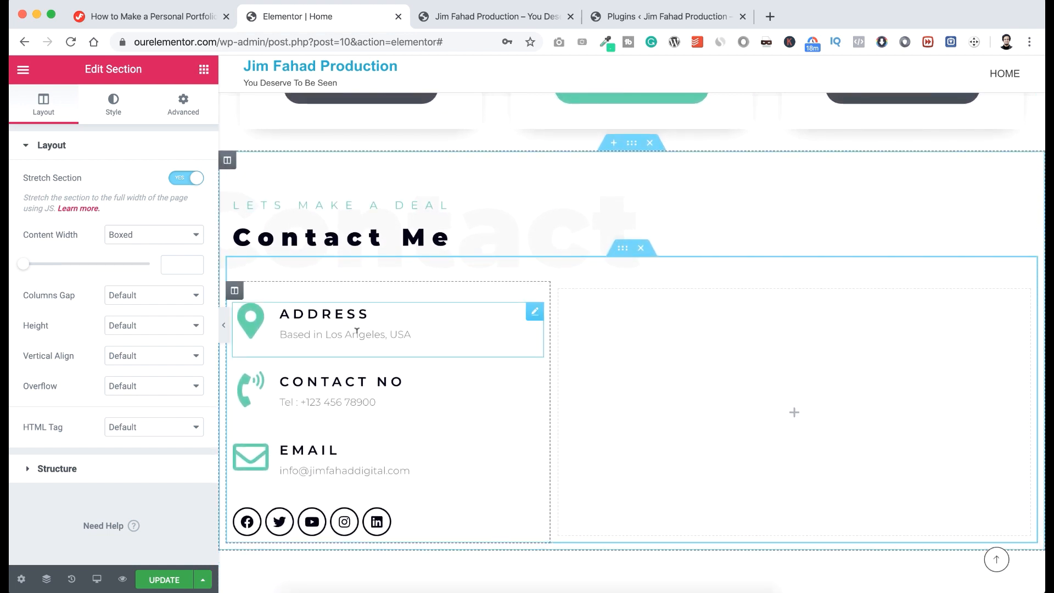
left_click(335, 331)
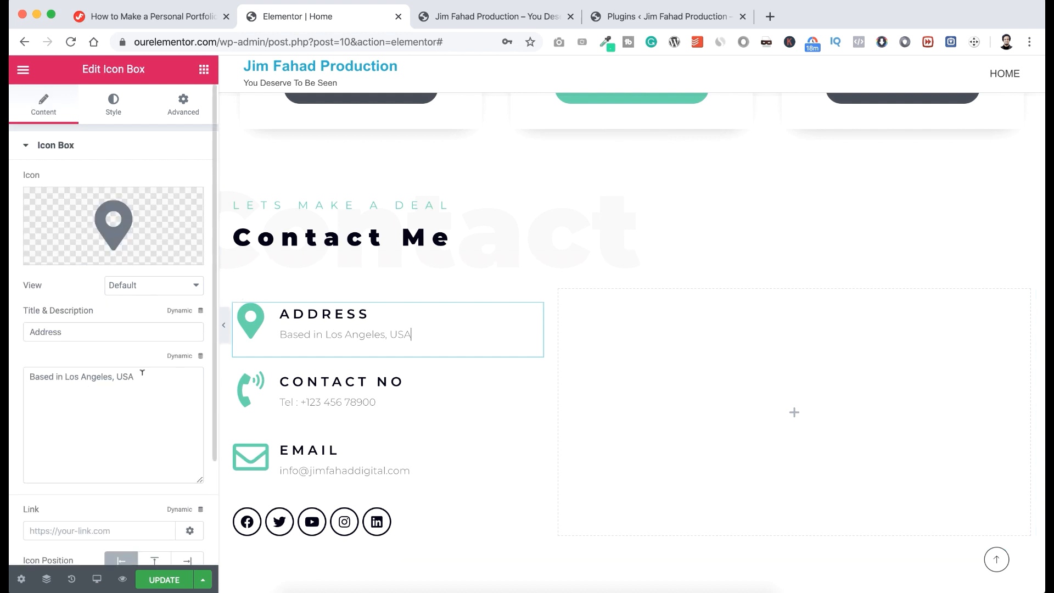
left_click_drag(138, 376, 23, 377)
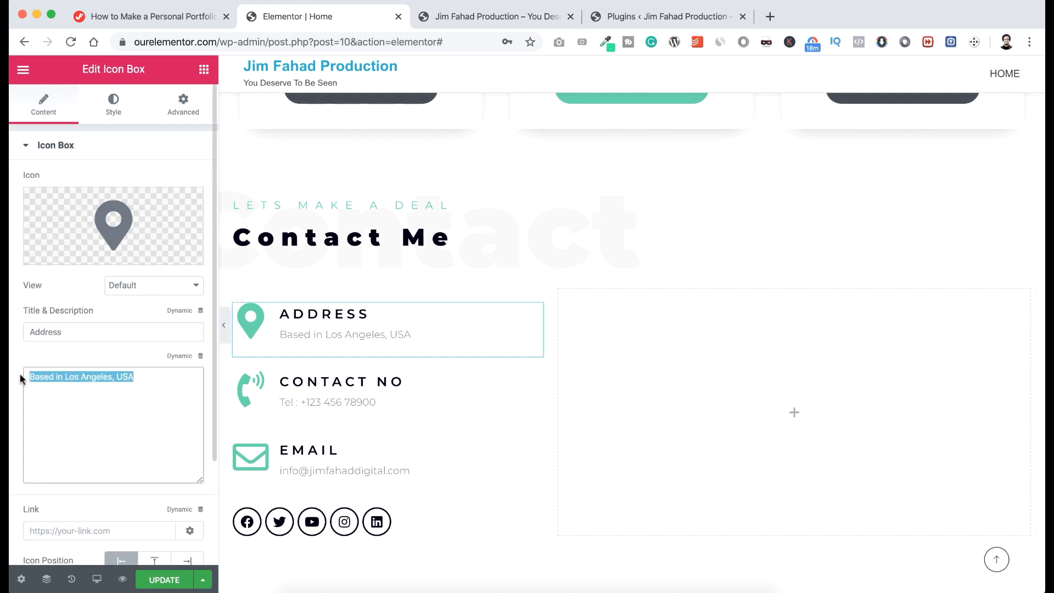
left_click(345, 398)
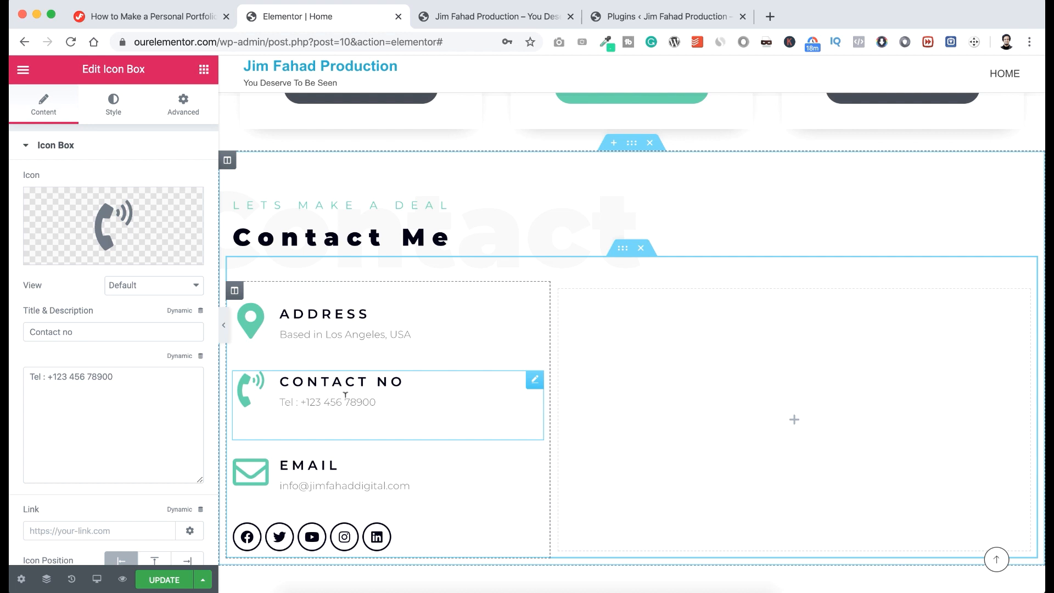
scroll(345, 395, "down", 2)
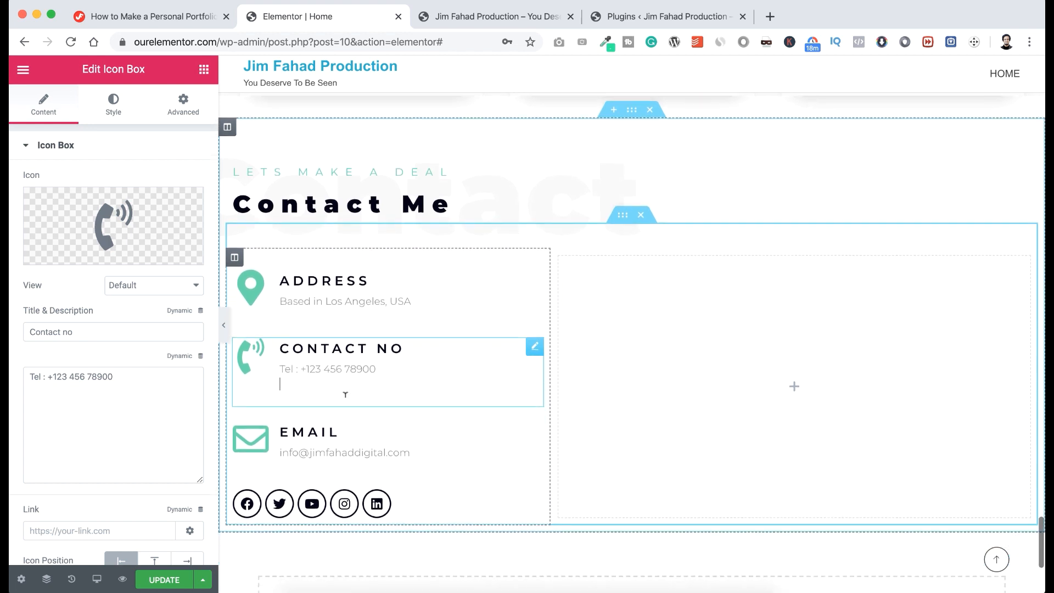
left_click(355, 446)
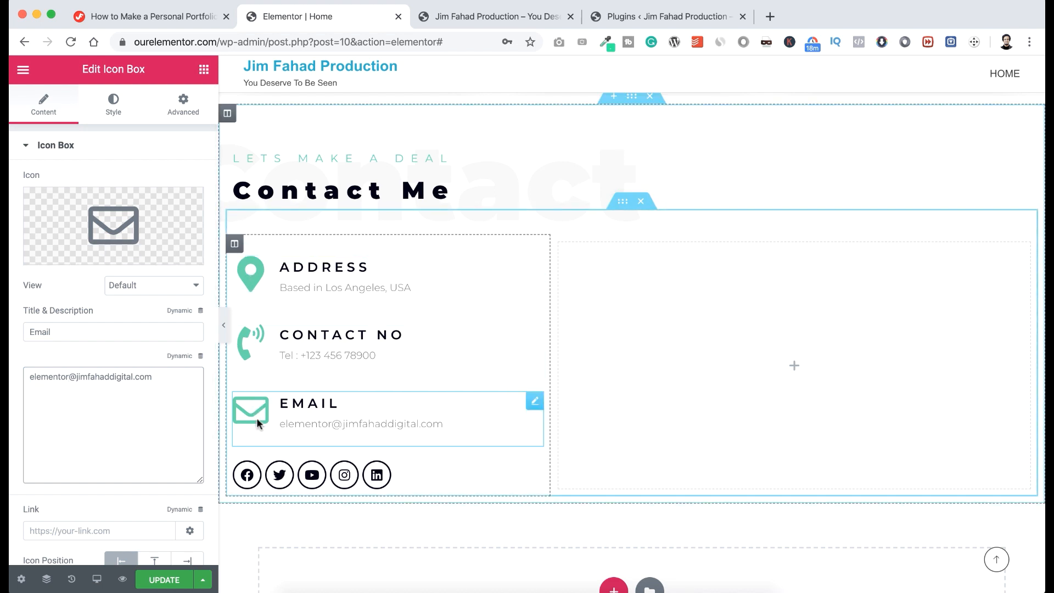
scroll(258, 412, "down", 2)
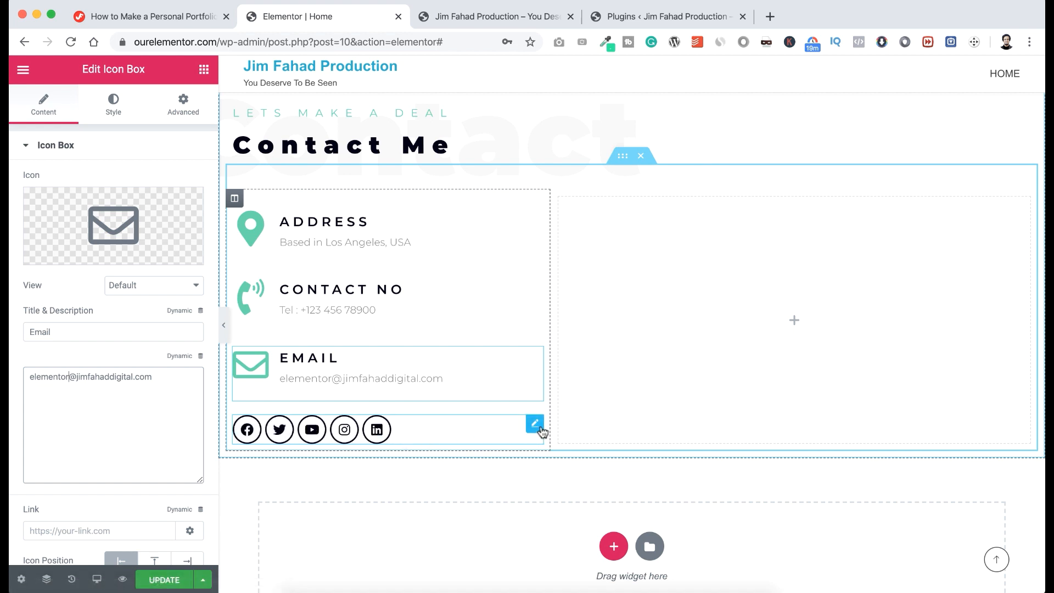
Add a WordPress icon to the Social Icons widget, then delete it again.
left_click(535, 425)
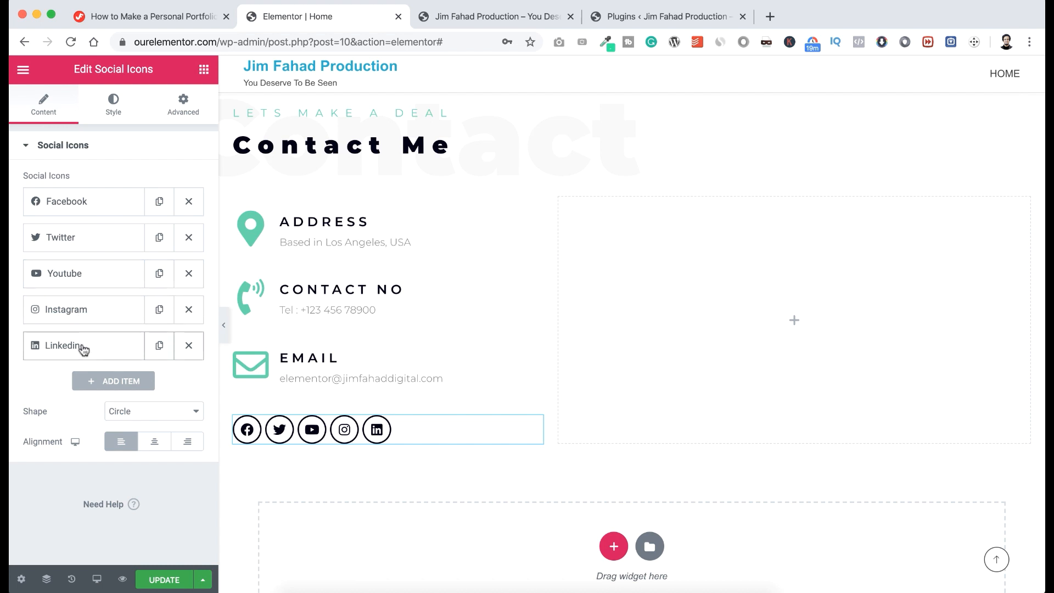
left_click(94, 383)
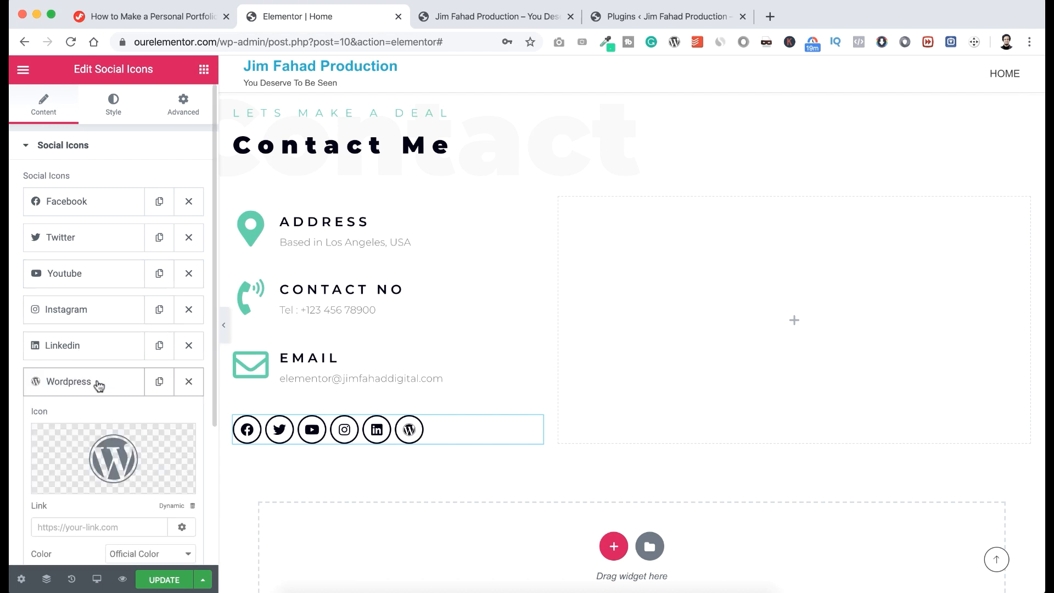
scroll(98, 407, "down", 3)
scroll(98, 406, "down", 2)
mouse_move(99, 406)
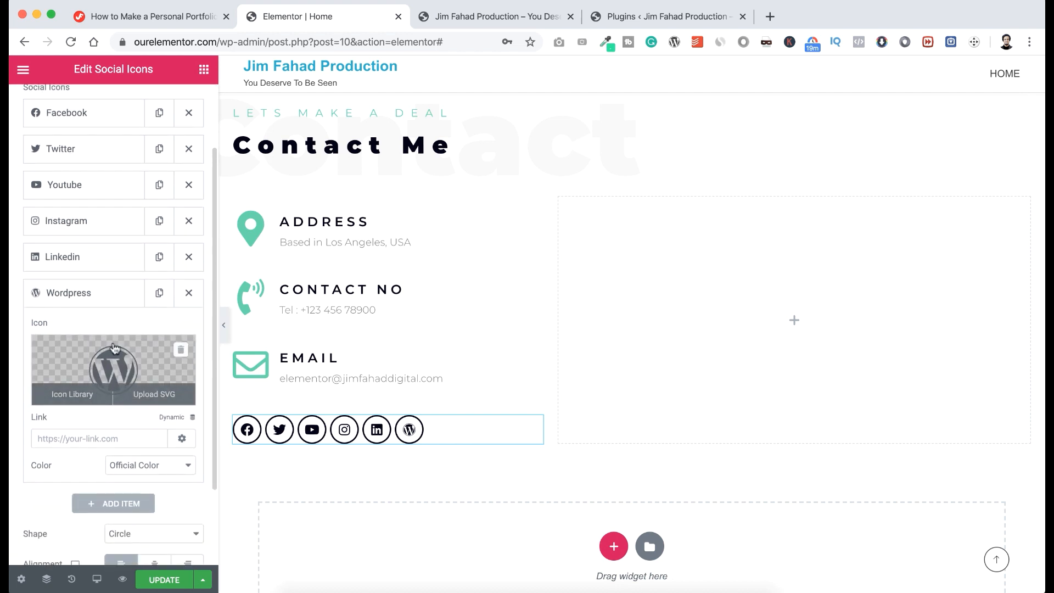
left_click(123, 300)
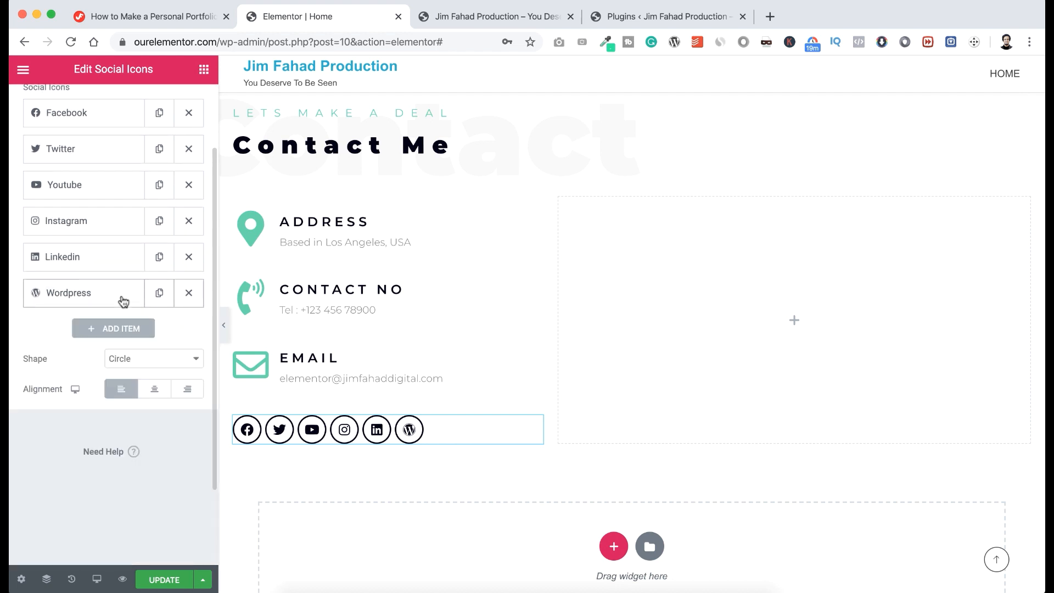
scroll(123, 301, "up", 3)
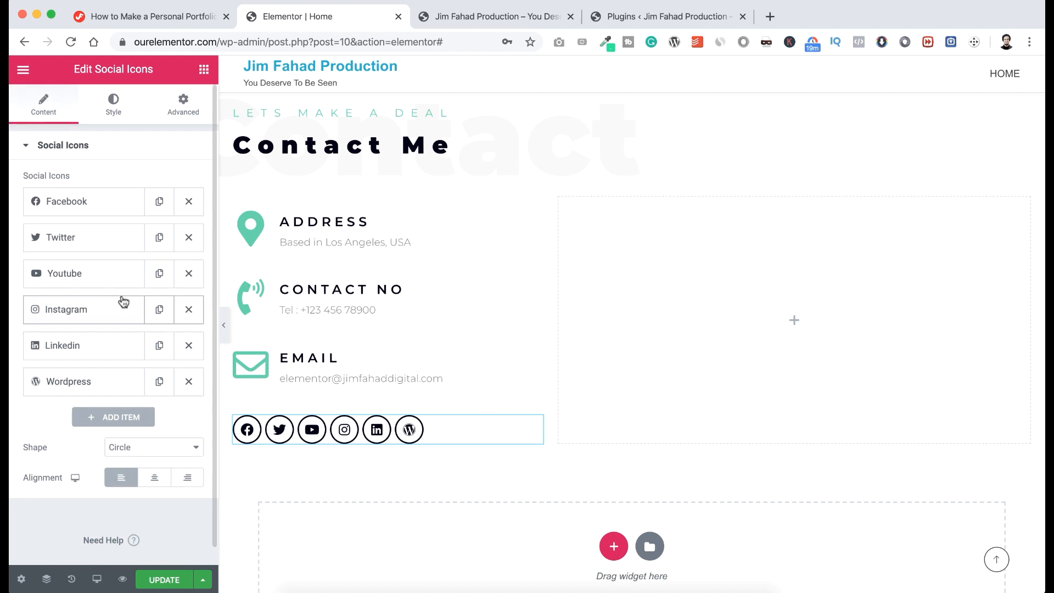
left_click(189, 383)
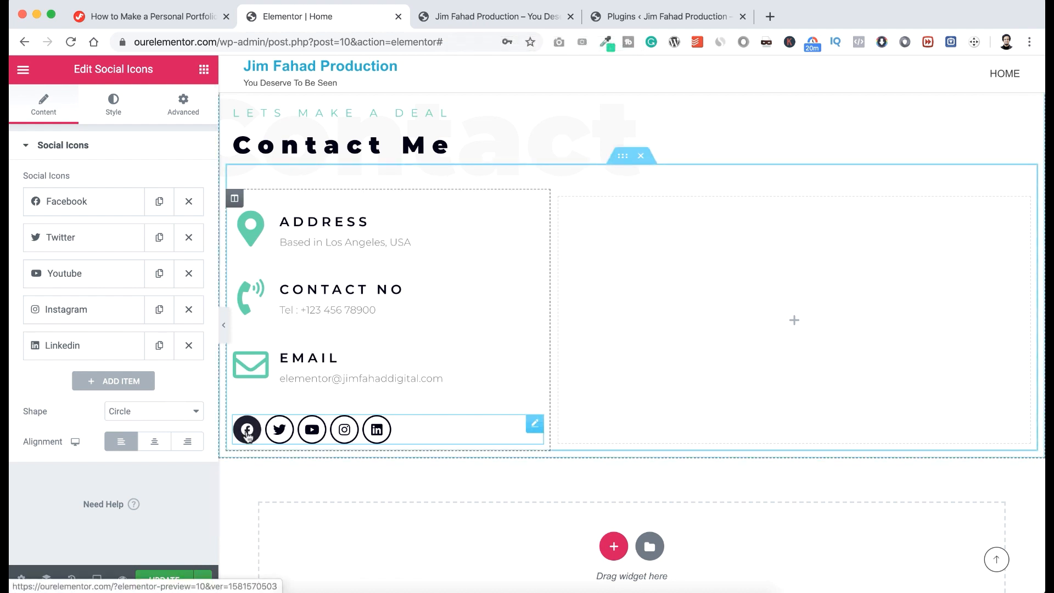
Set the Facebook icon's link to # and review the Twitter, YouTube, Instagram and LinkedIn items.
left_click(89, 203)
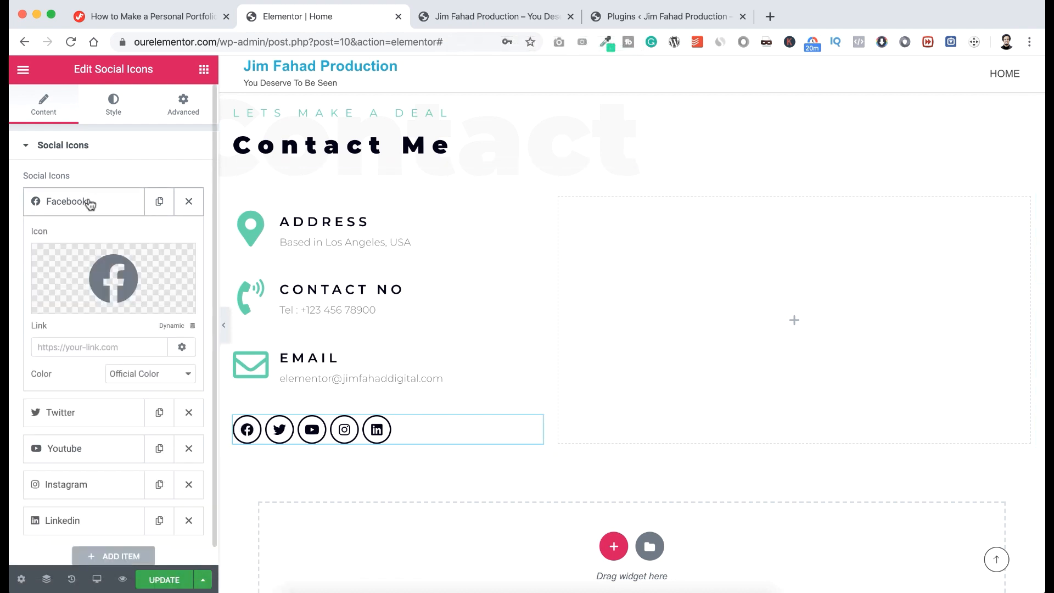
left_click(61, 346)
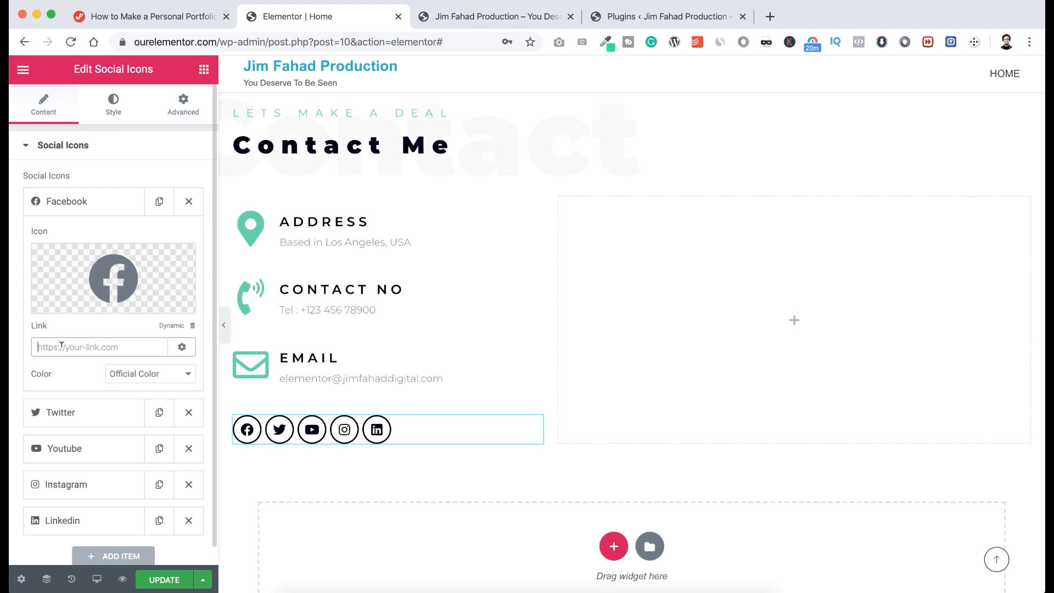
type("#")
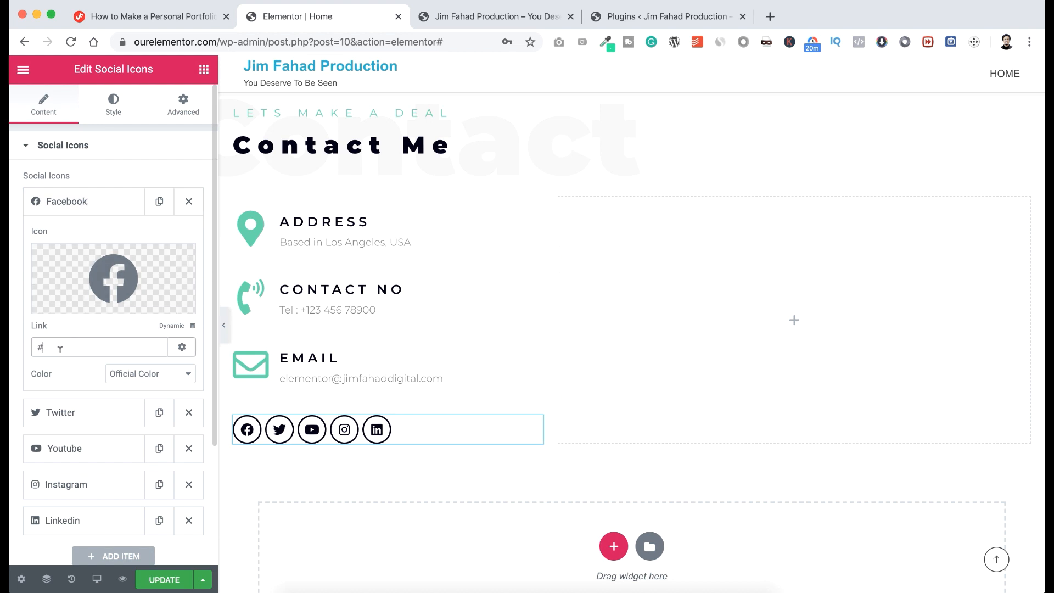
scroll(71, 346, "down", 2)
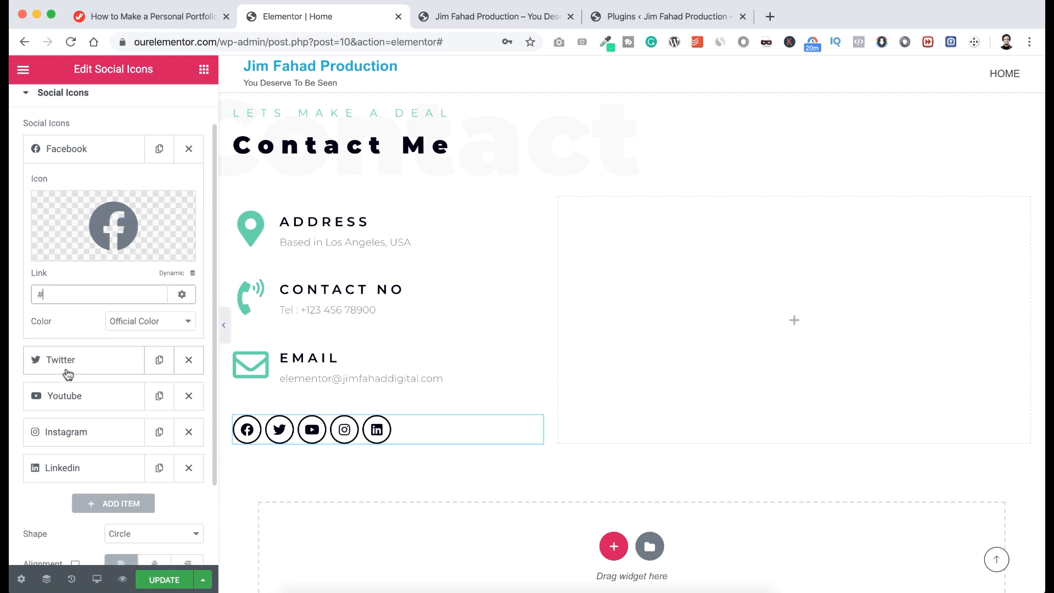
left_click(66, 368)
left_click(67, 392)
scroll(70, 379, "down", 2)
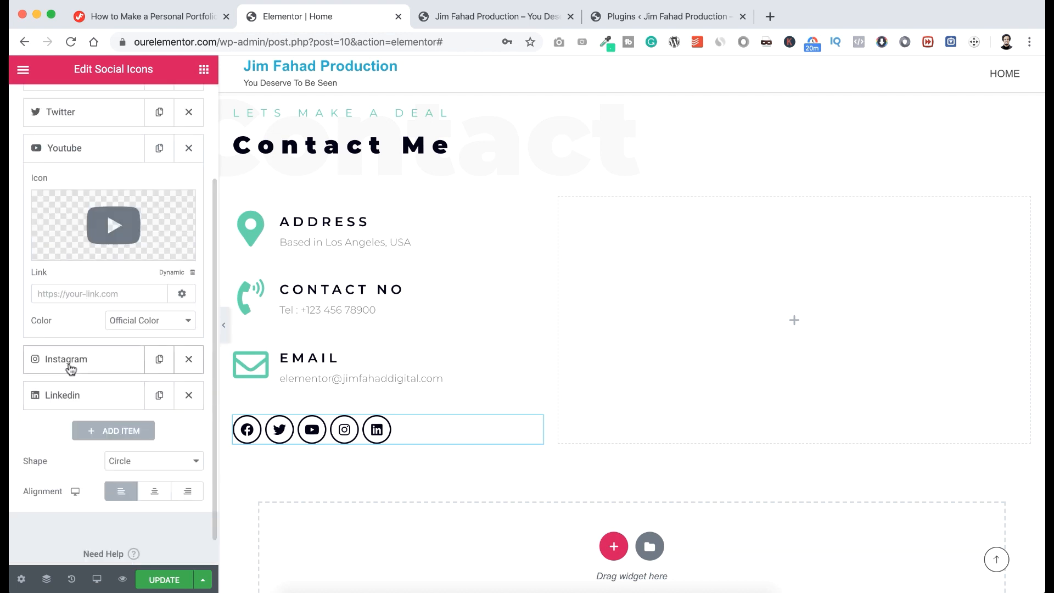
left_click(71, 363)
left_click(61, 329)
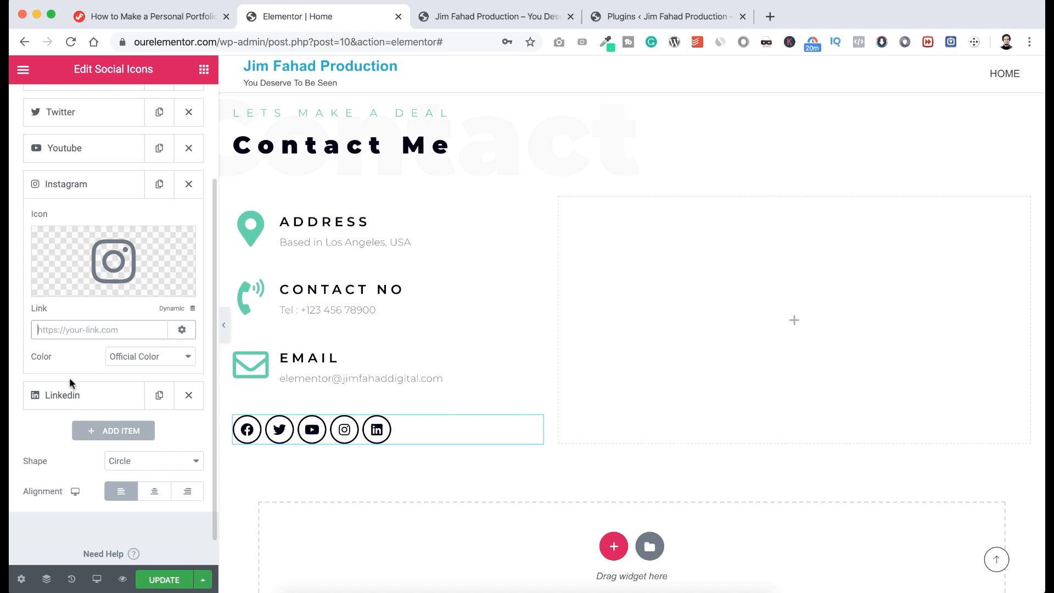
left_click(70, 396)
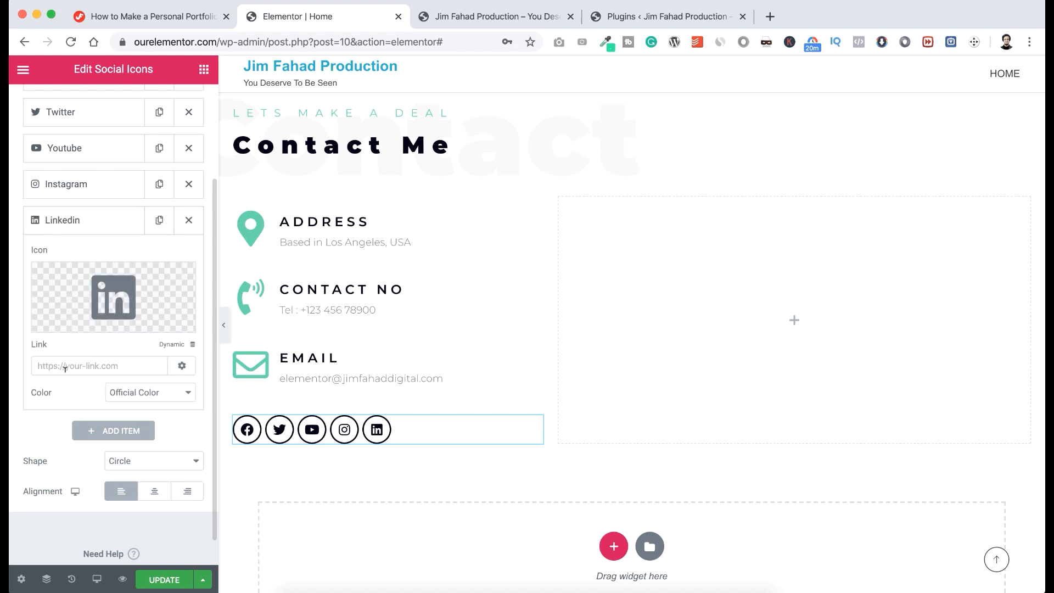
Try Square shape and centre/right alignment, then keep the icons Circle and left-aligned.
scroll(58, 424, "down", 1)
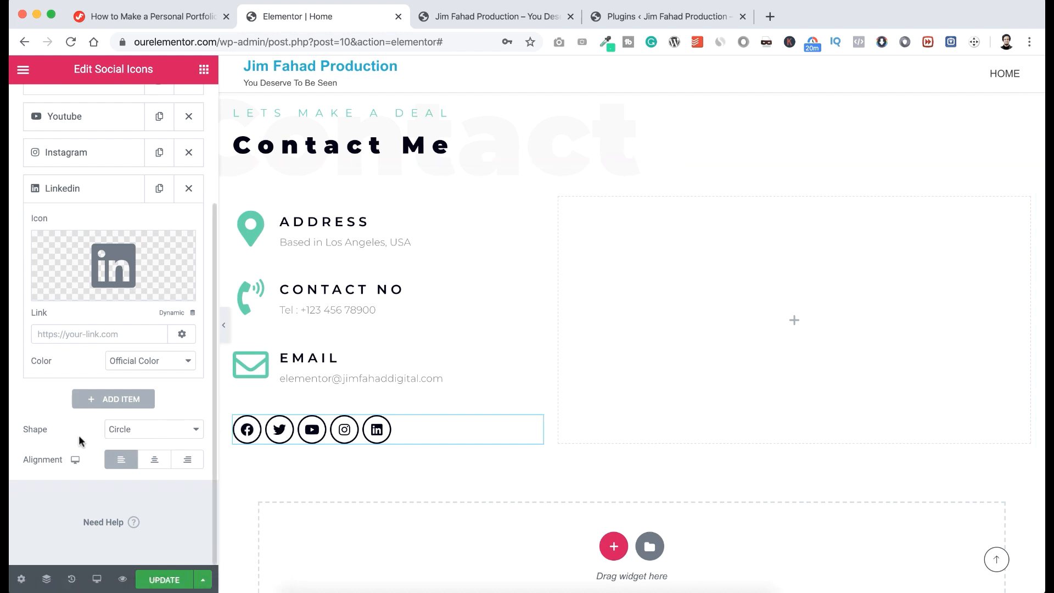
left_click(141, 433)
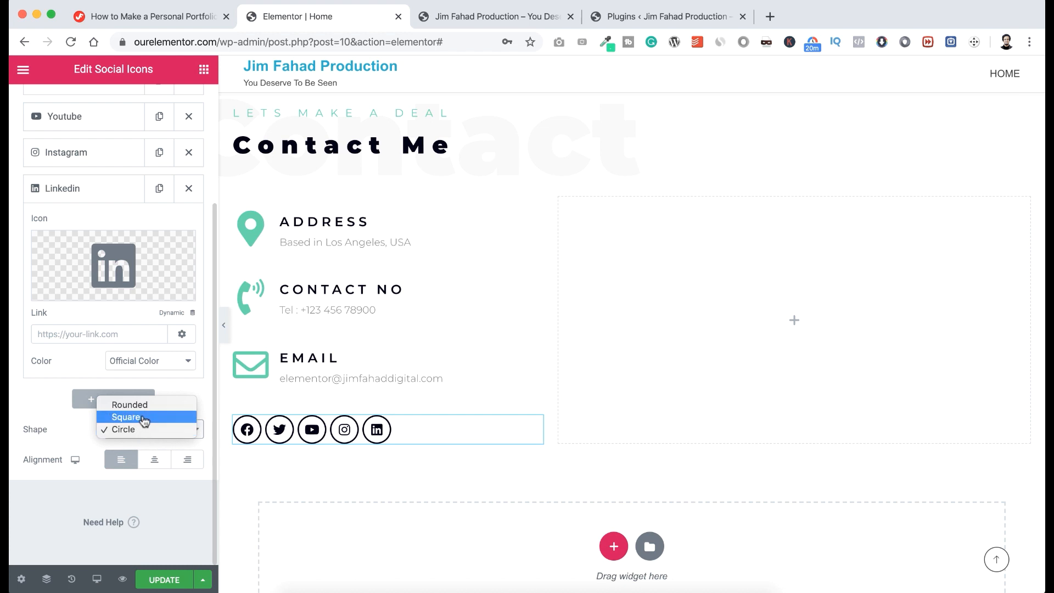
left_click(150, 419)
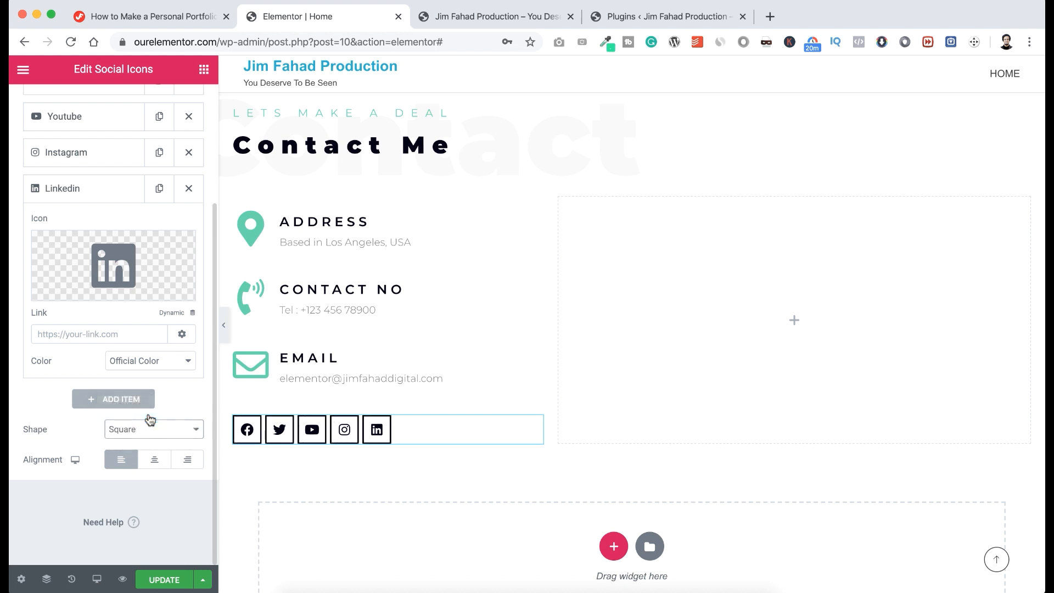
left_click(147, 429)
left_click(143, 445)
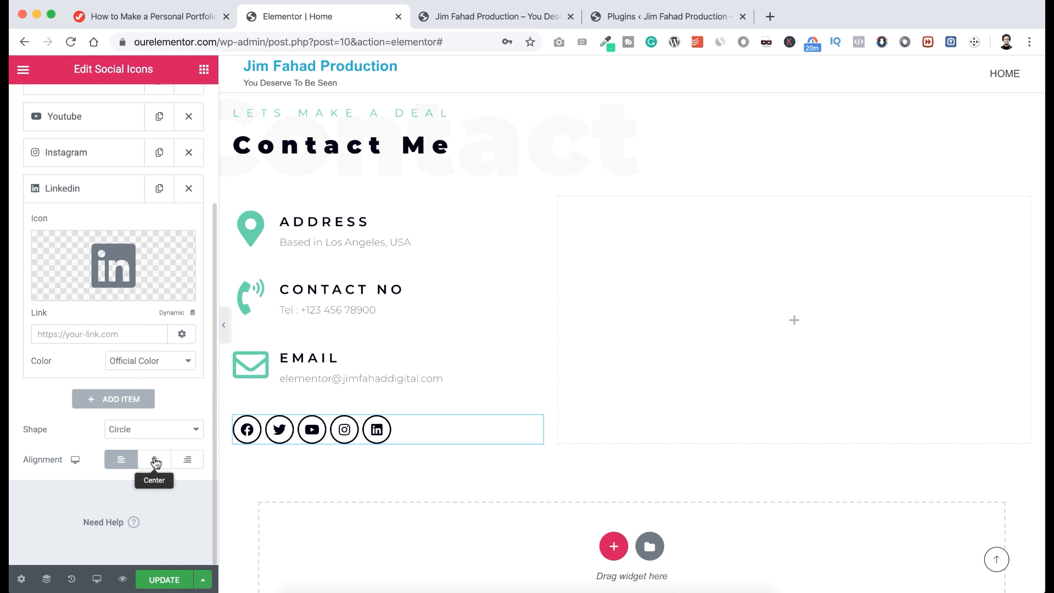
left_click(155, 461)
left_click(186, 460)
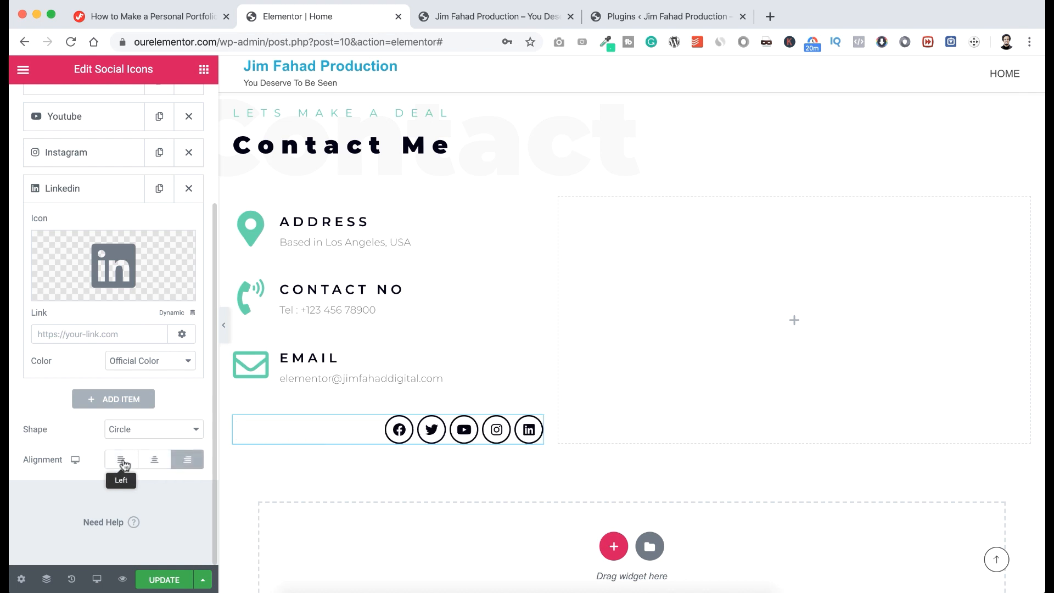
left_click(122, 461)
scroll(122, 395, "up", 3)
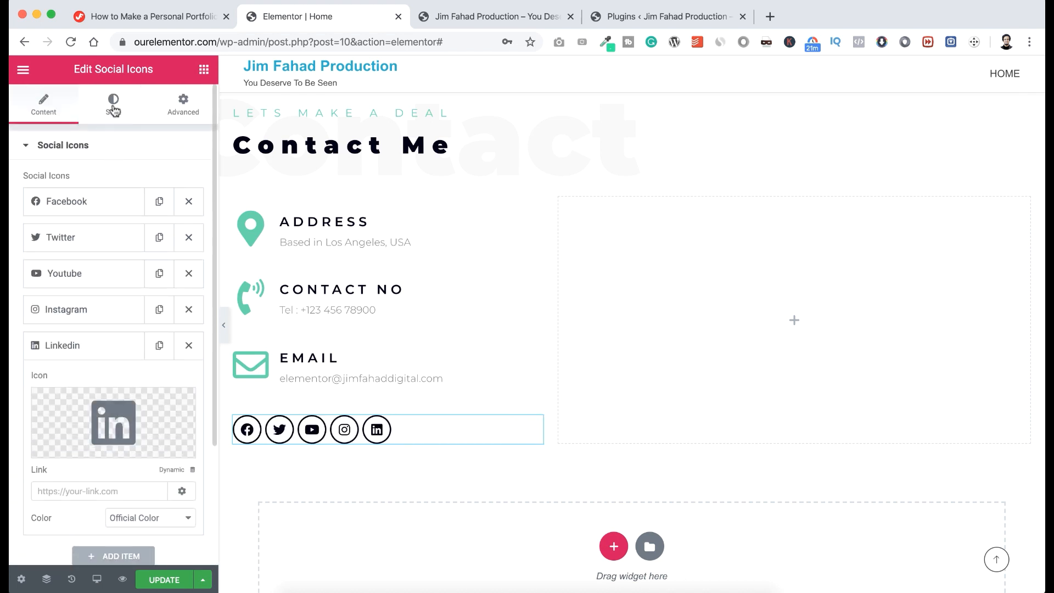
left_click(113, 105)
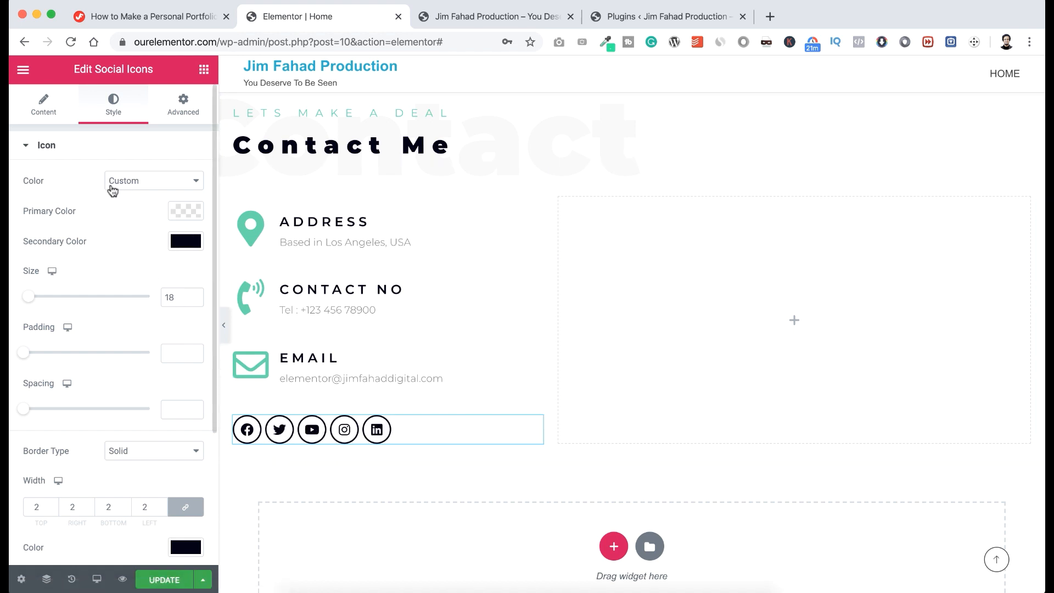
left_click(144, 183)
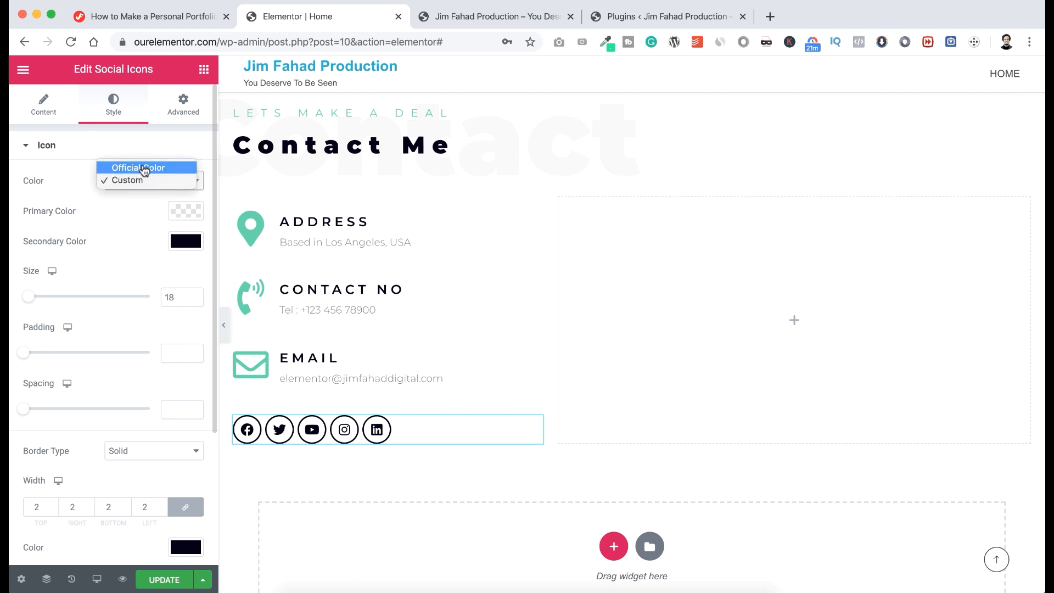
left_click(144, 169)
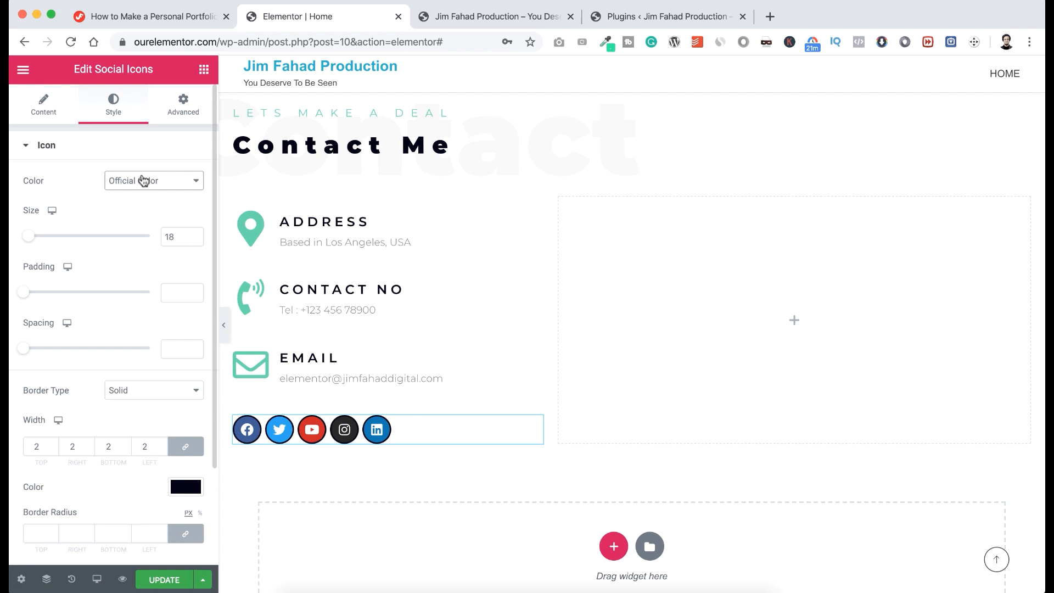
left_click(144, 181)
left_click(144, 193)
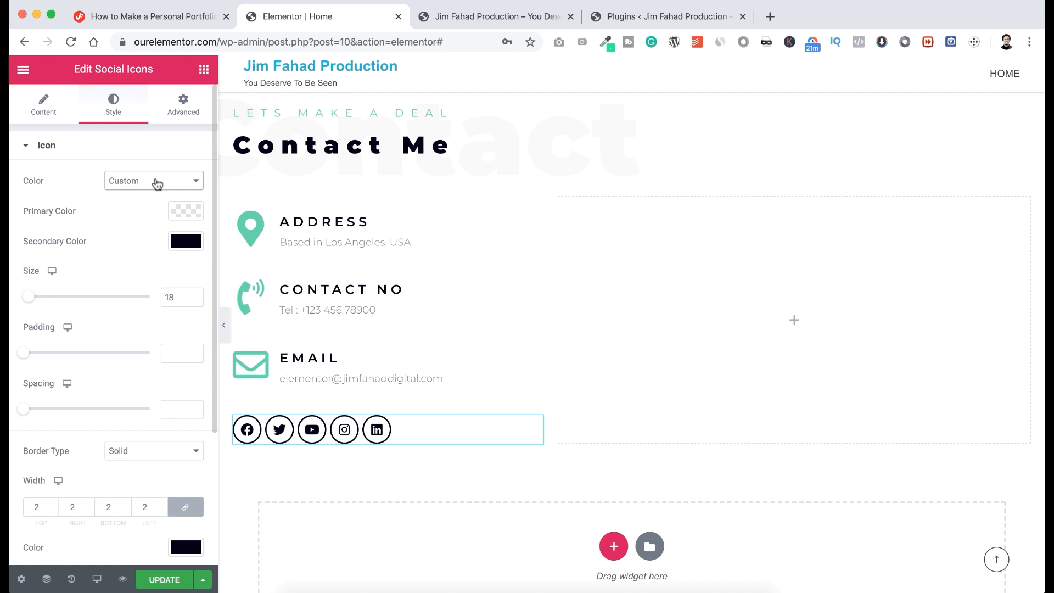
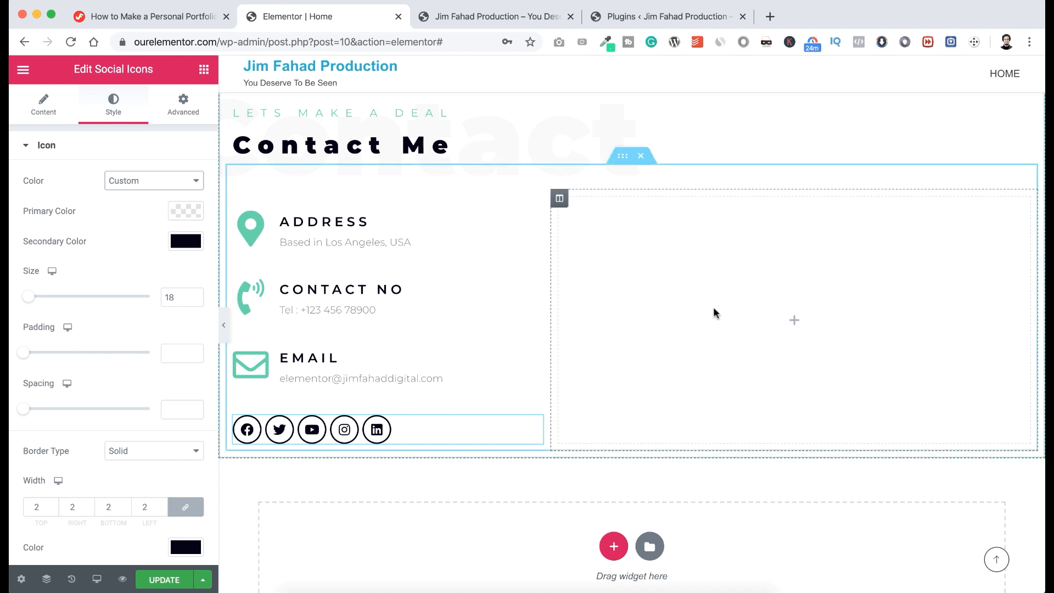
Search the widget list for 'contact' and briefly check the Plugins page before returning to the editor.
left_click(794, 323)
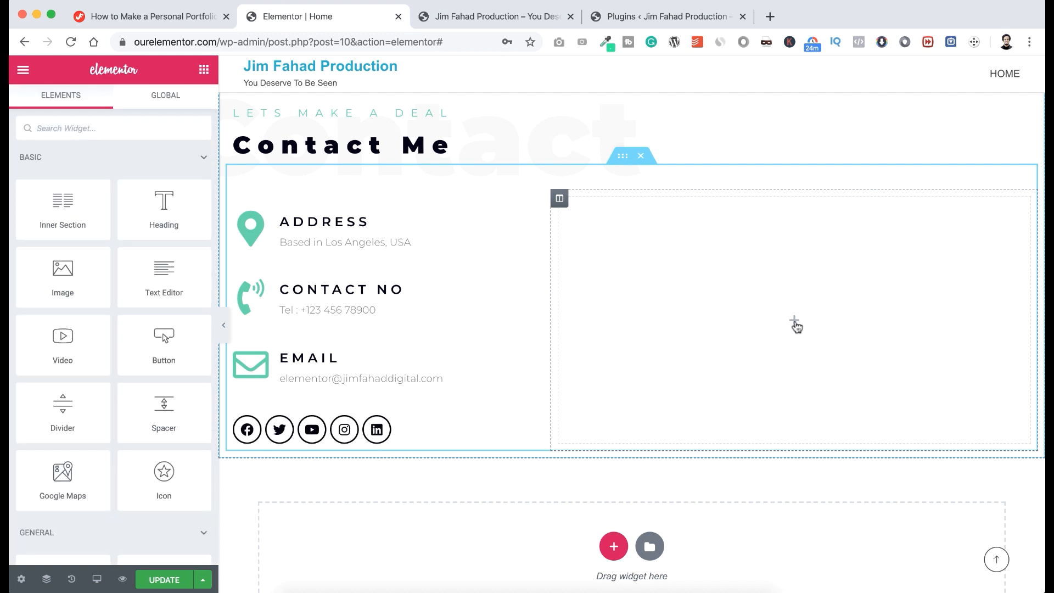
left_click(101, 129)
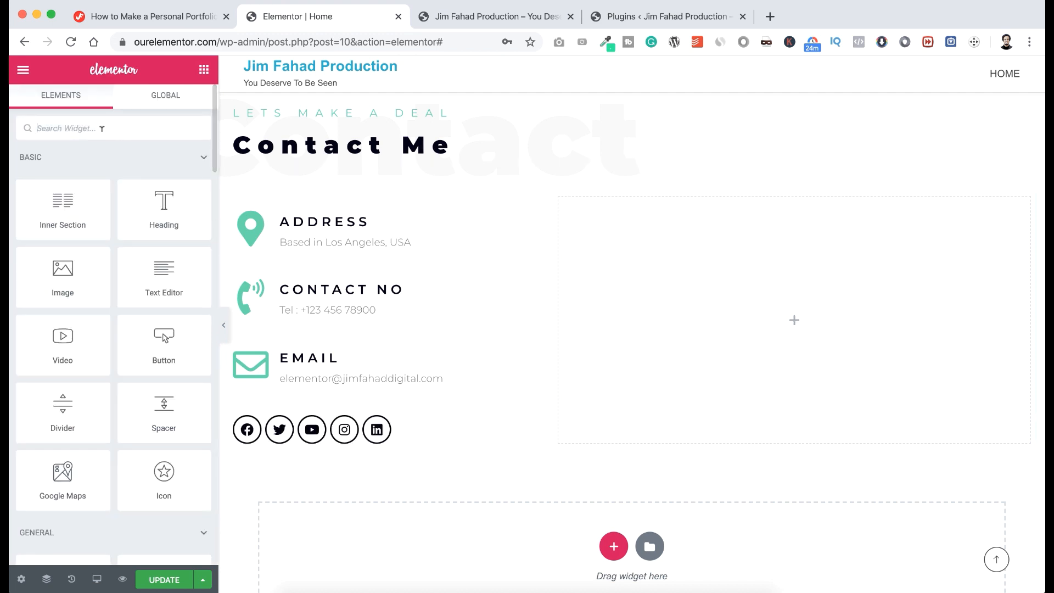
type("contact")
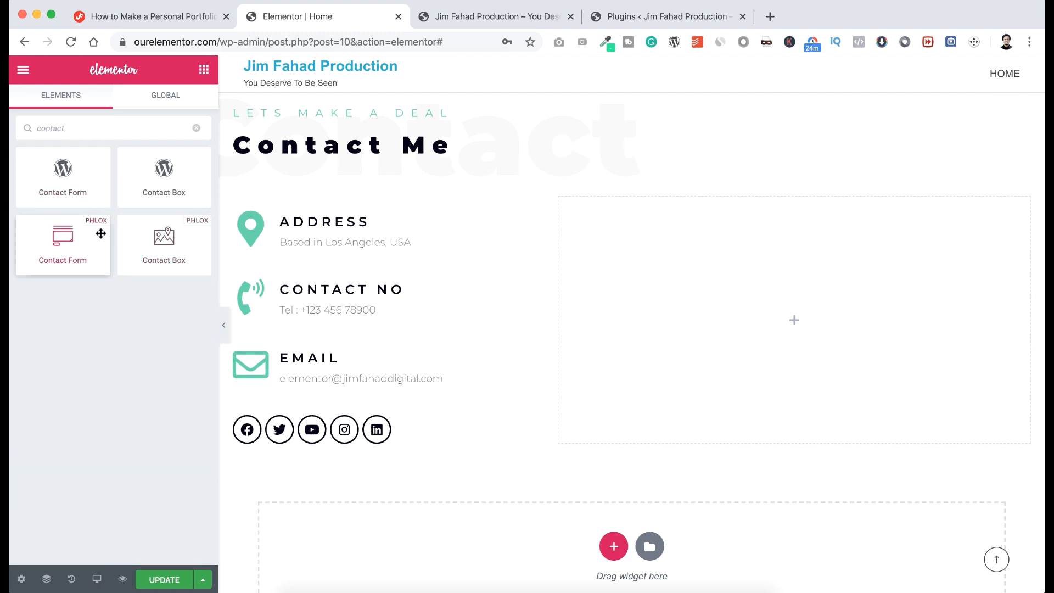
left_click(613, 18)
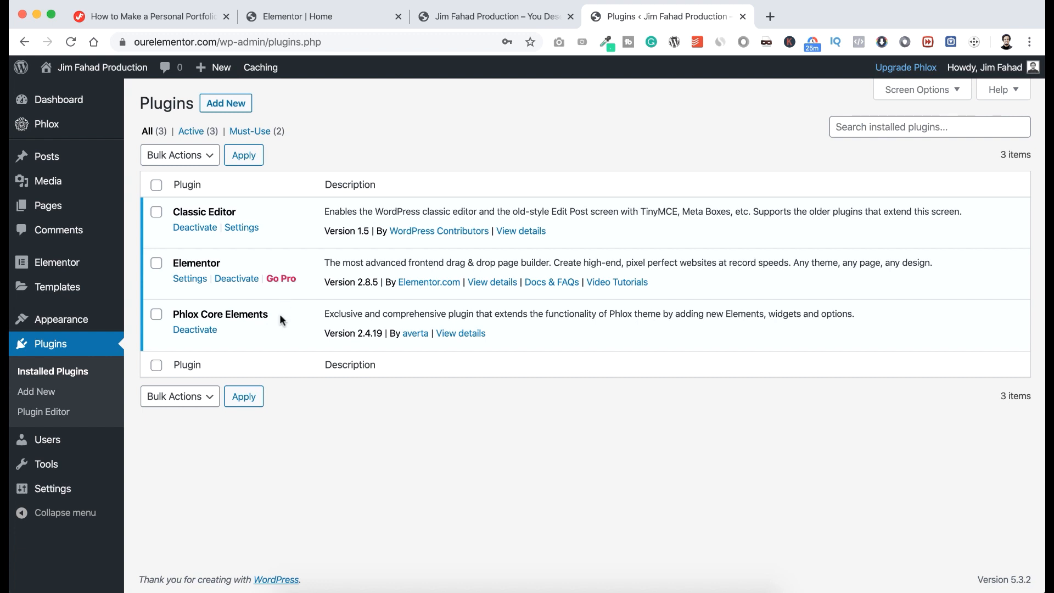
left_click(328, 18)
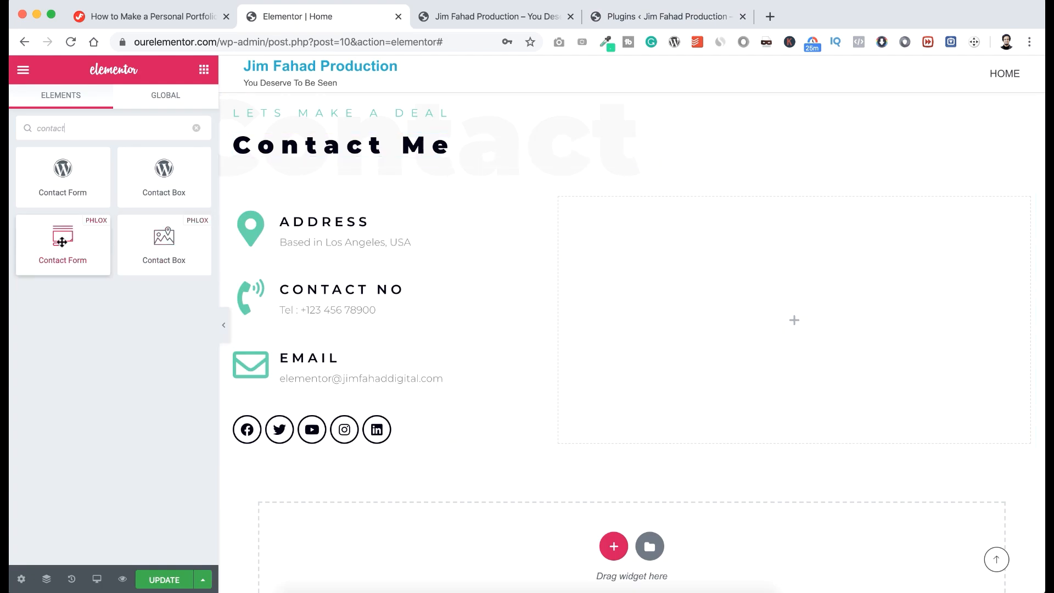
Drop the Phlox Contact Form into the empty right column and paste in the recipient e-mail address.
left_click_drag(89, 246, 761, 311)
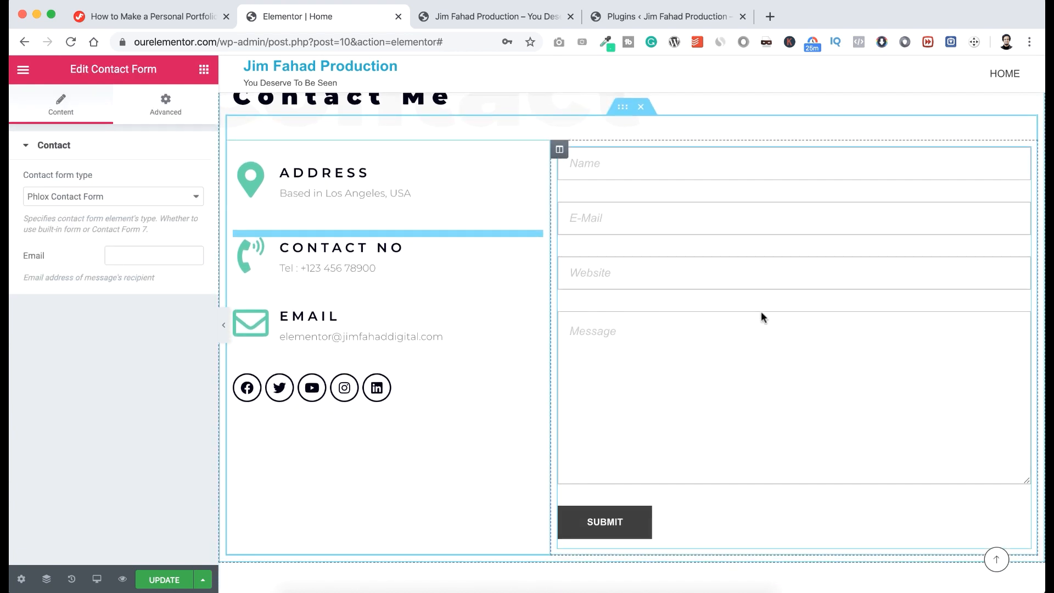
left_click(133, 255)
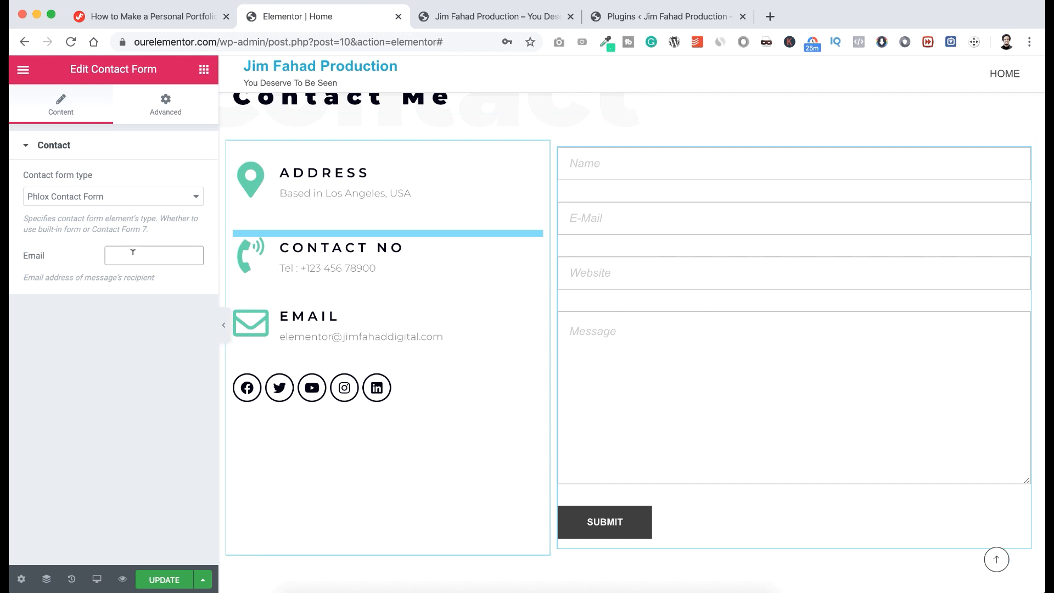
key("super+v")
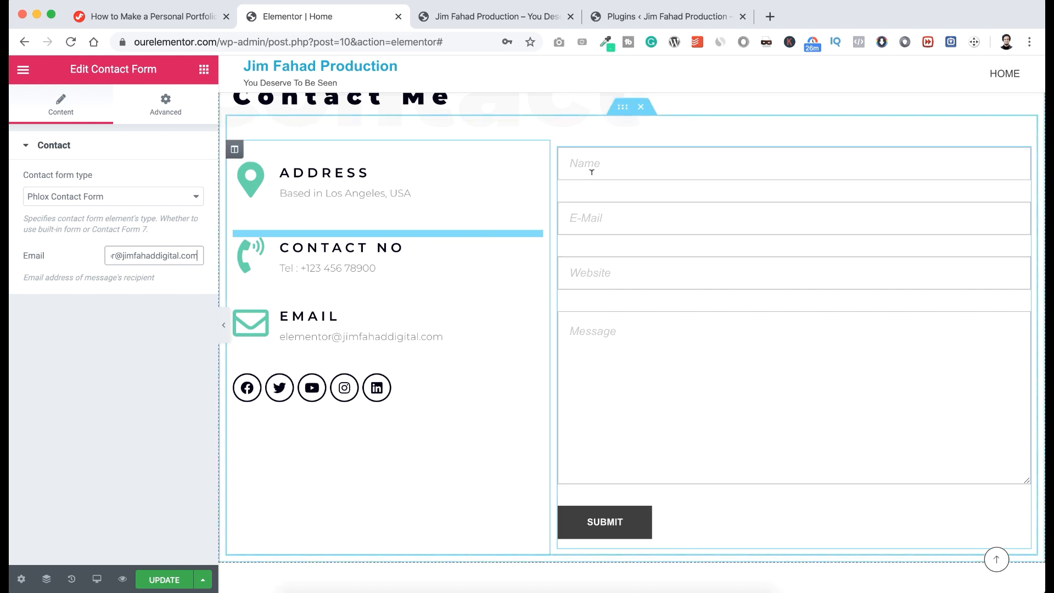
scroll(490, 195, "up", 3)
scroll(492, 201, "up", 5)
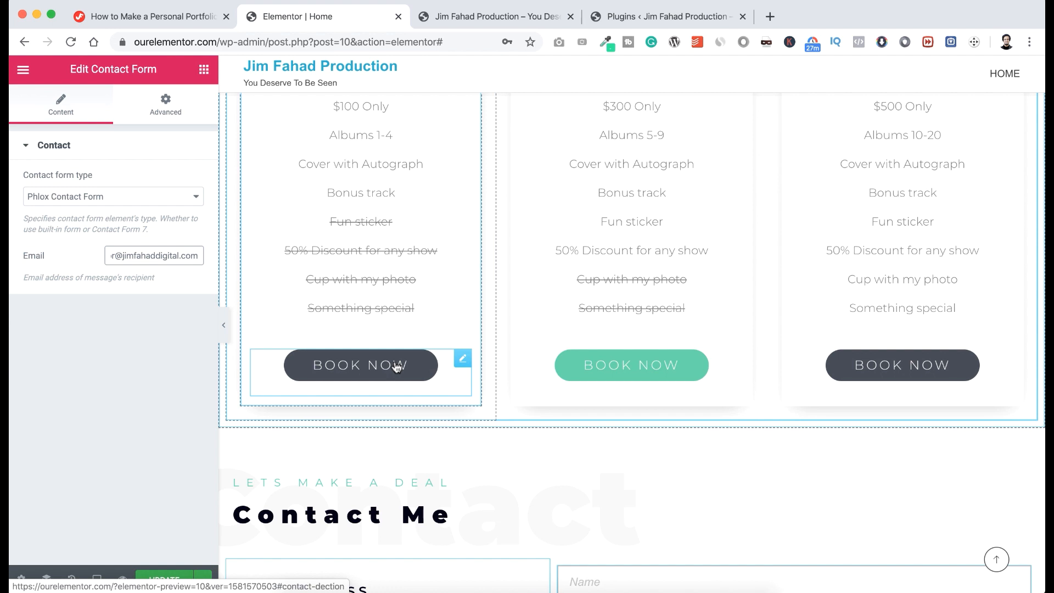
scroll(434, 420, "down", 3)
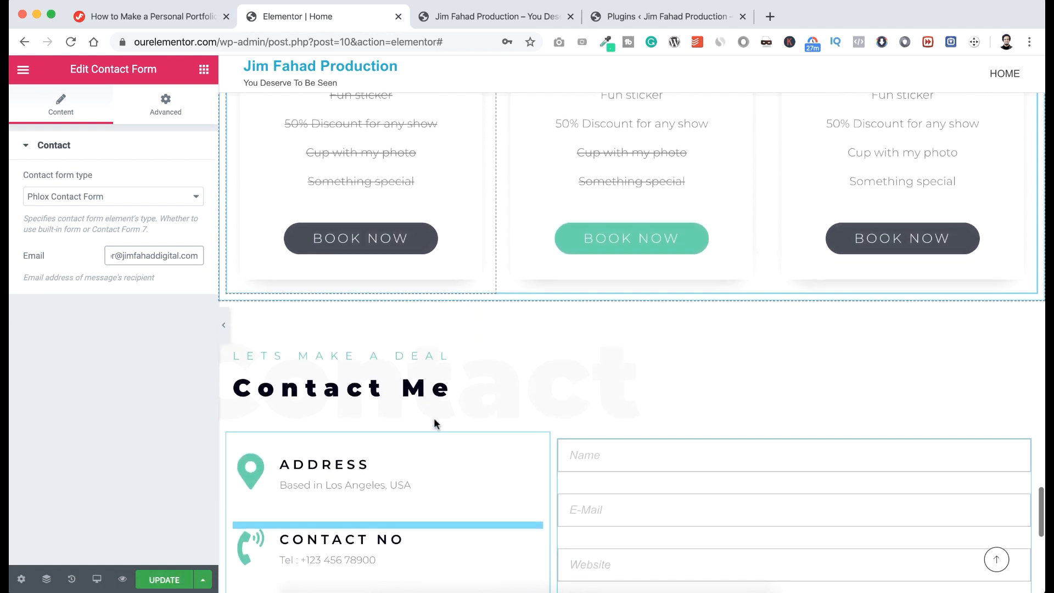
scroll(433, 421, "down", 3)
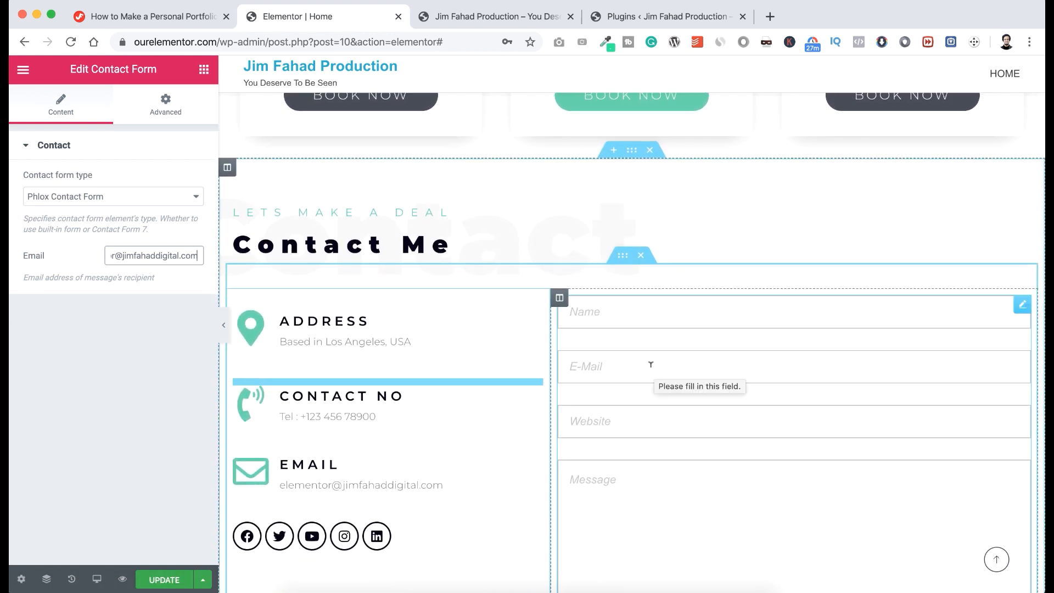
scroll(651, 365, "up", 2)
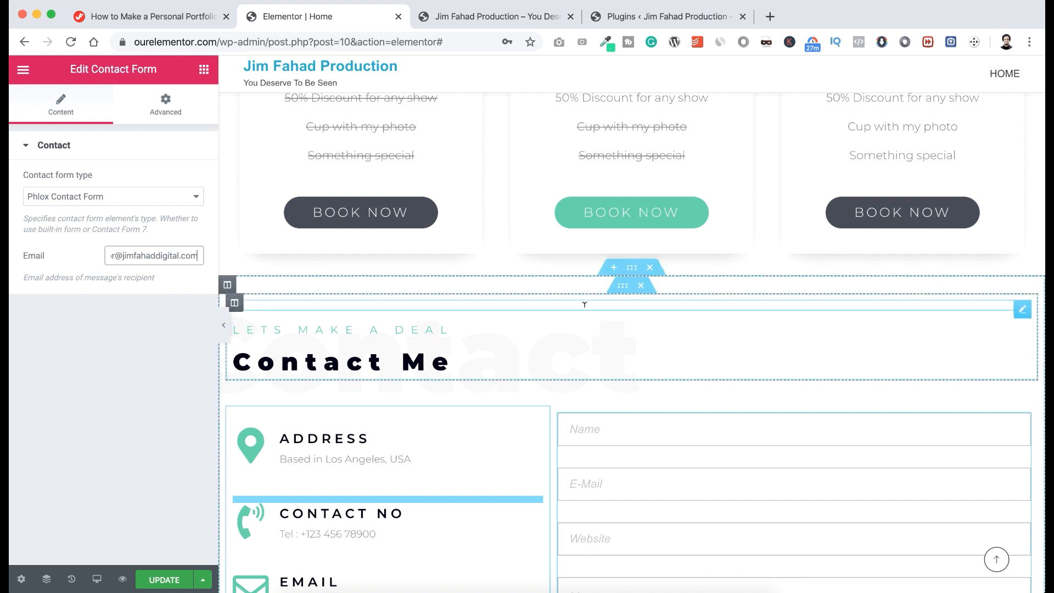
Enter contactsection as the CSS ID in the Contact Me section's Advanced settings.
left_click(630, 273)
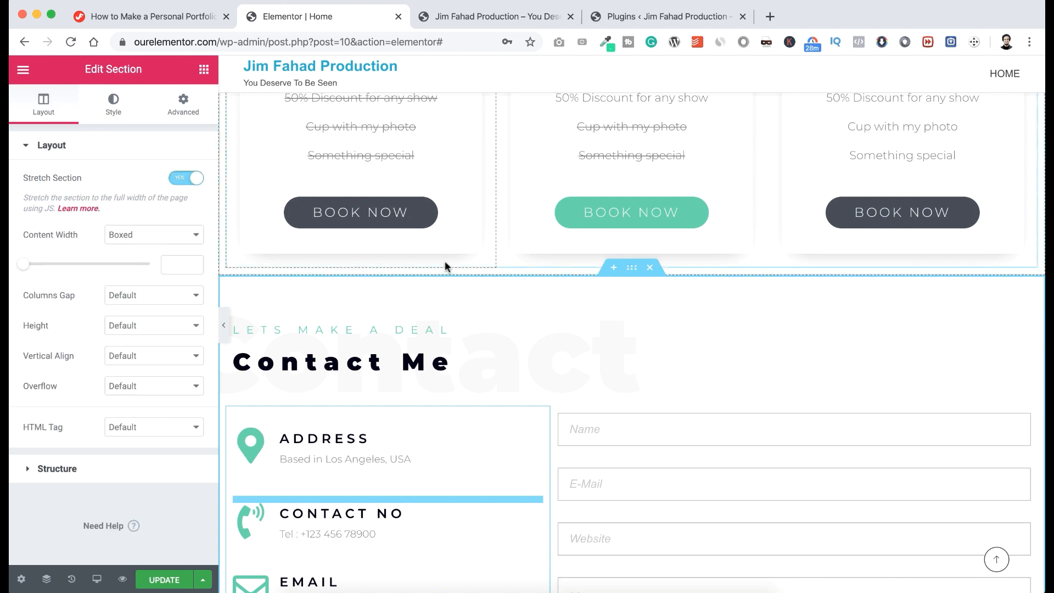
left_click(183, 104)
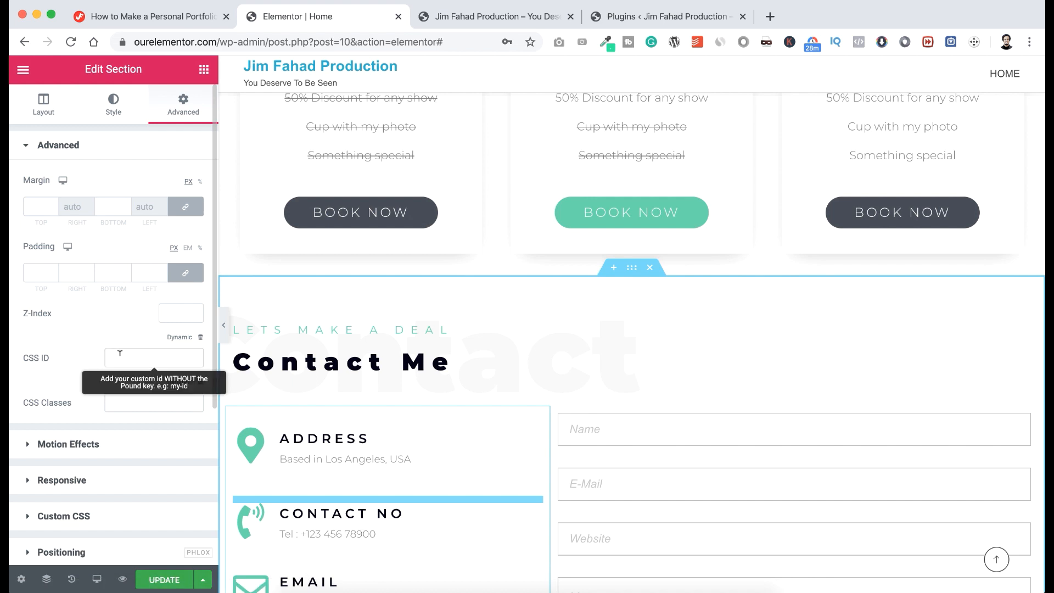
left_click(119, 353)
type("contactsection")
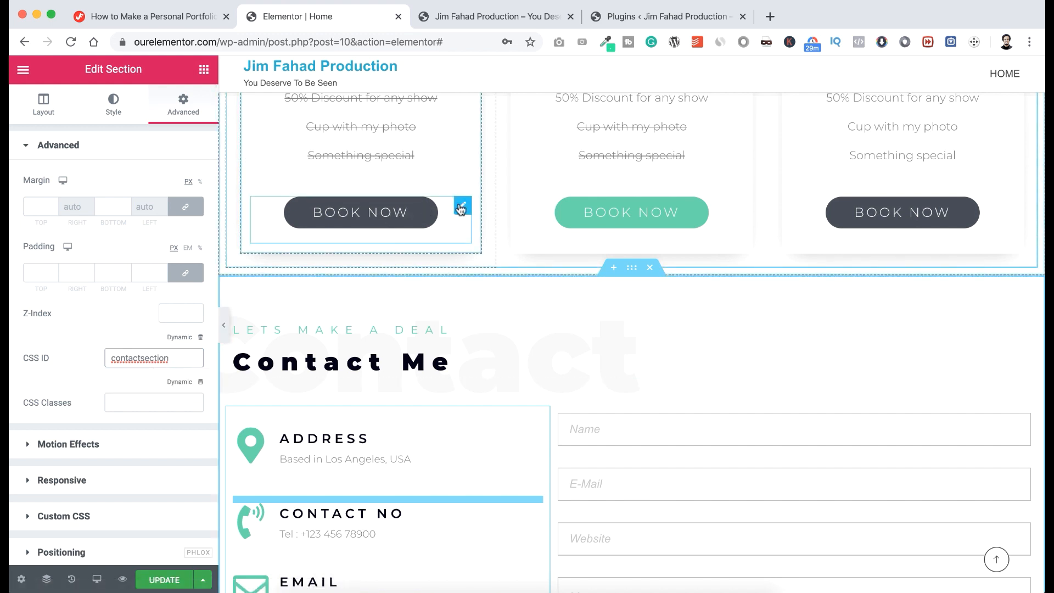
Correct the first BOOK NOW button's link to #contactsection and copy it.
left_click(463, 209)
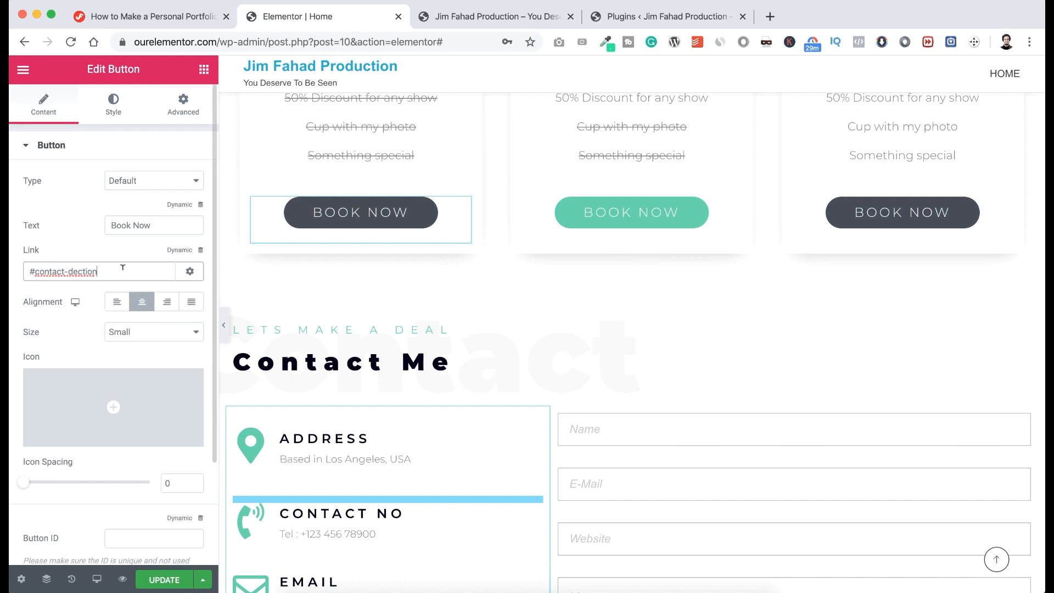
left_click_drag(98, 271, 8, 267)
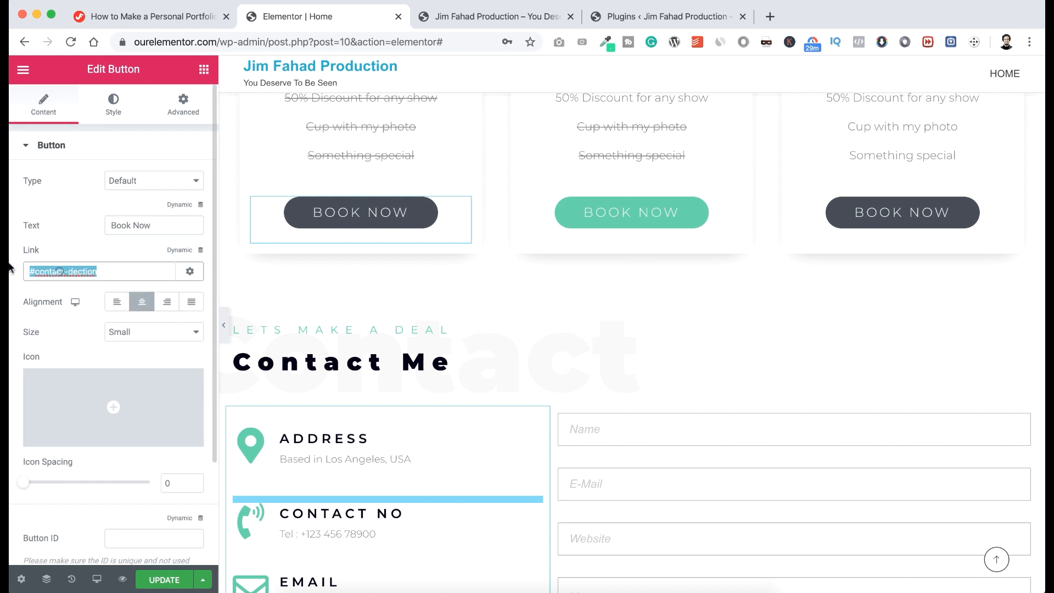
left_click(70, 270)
key("BackSpace")
type("s")
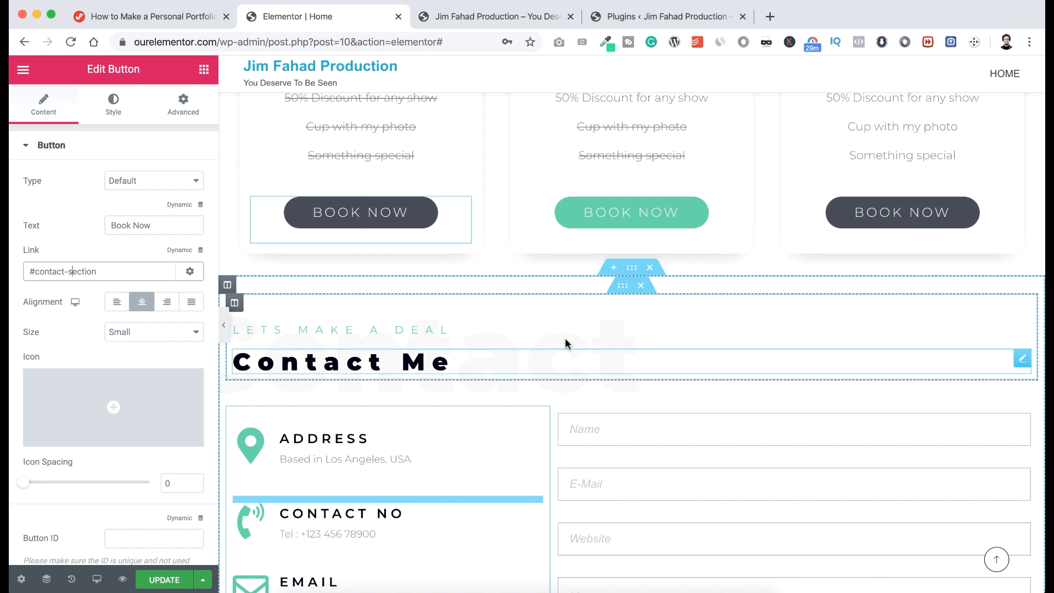
left_click(67, 271)
key("BackSpace")
triple_click(122, 268)
key("super+c")
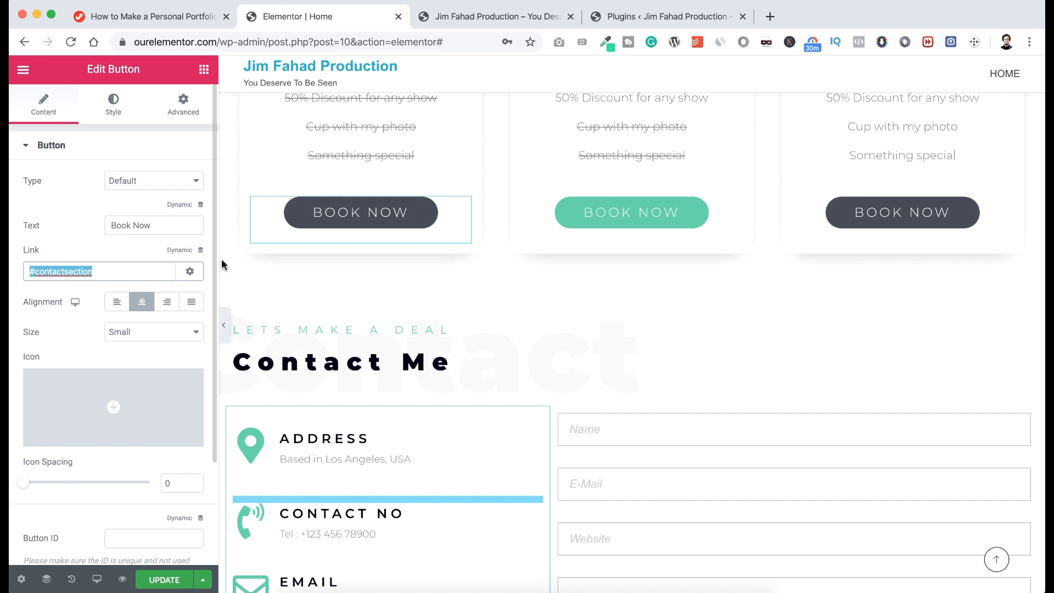
Paste #contactsection into the middle and third BOOK NOW links, then test the jump.
left_click(733, 207)
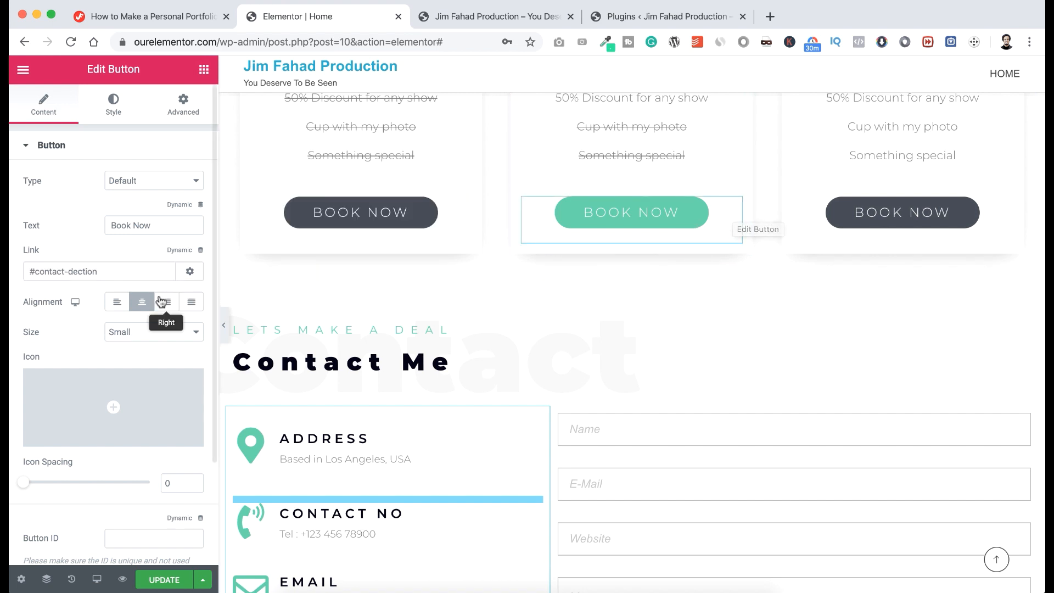
left_click_drag(118, 269, 11, 269)
key("super+v")
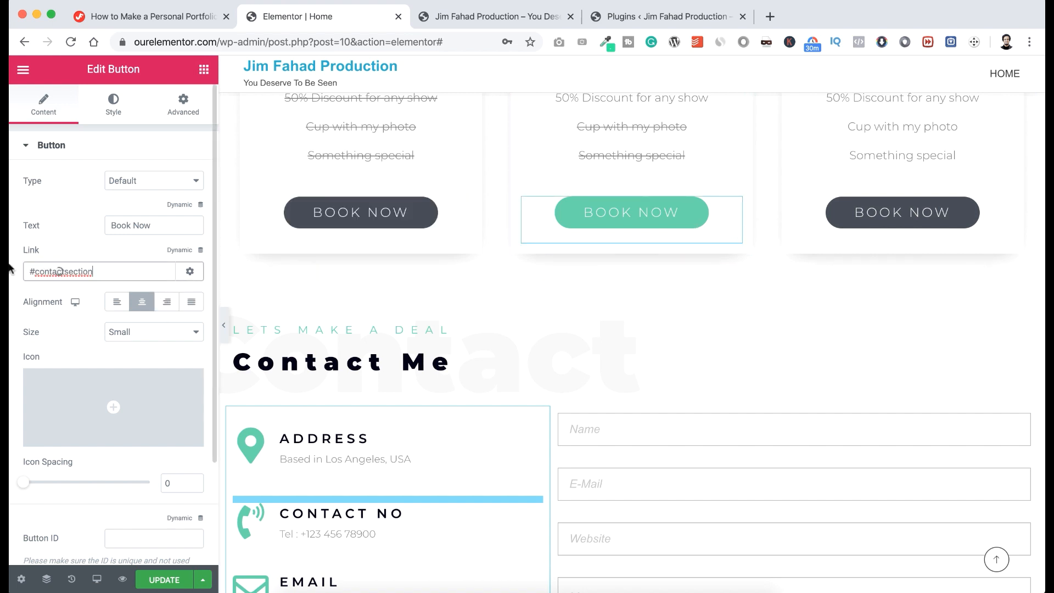
left_click(996, 206)
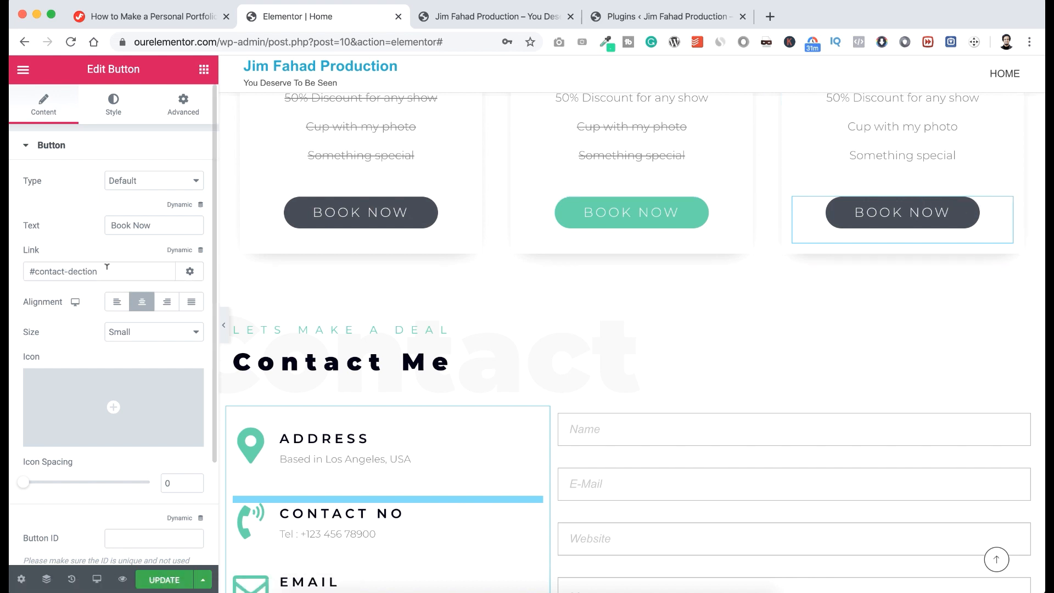
left_click_drag(118, 272, 12, 270)
key("super+v")
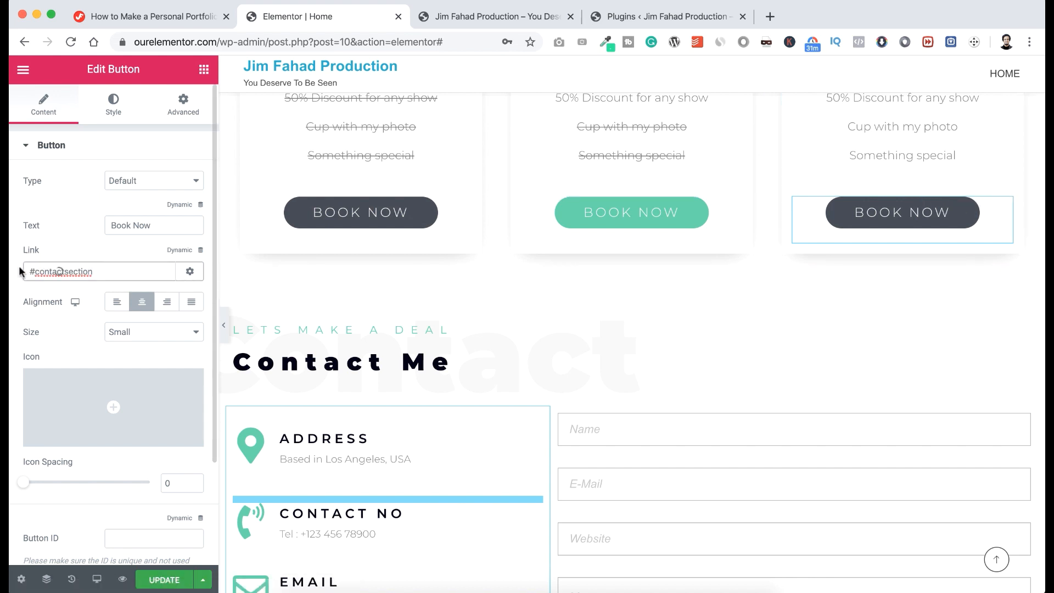
scroll(355, 264, "up", 5)
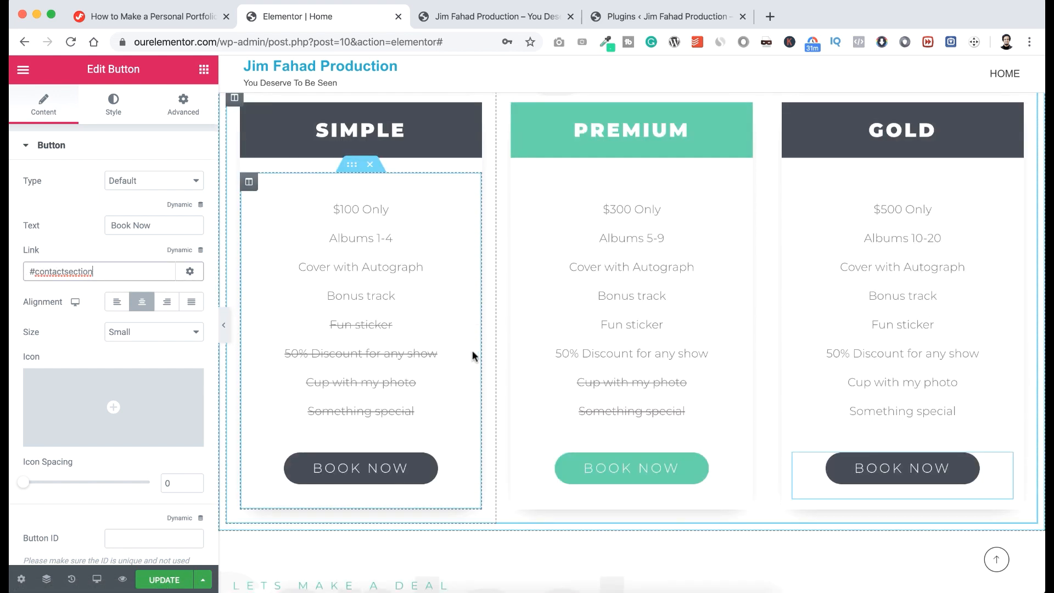
left_click(387, 470)
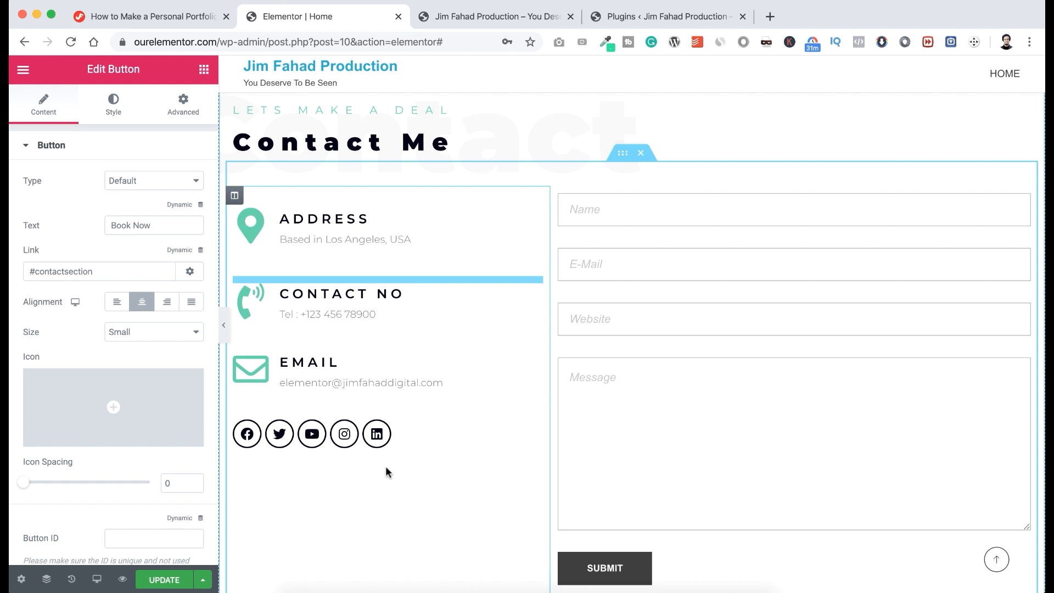
scroll(636, 484, "down", 3)
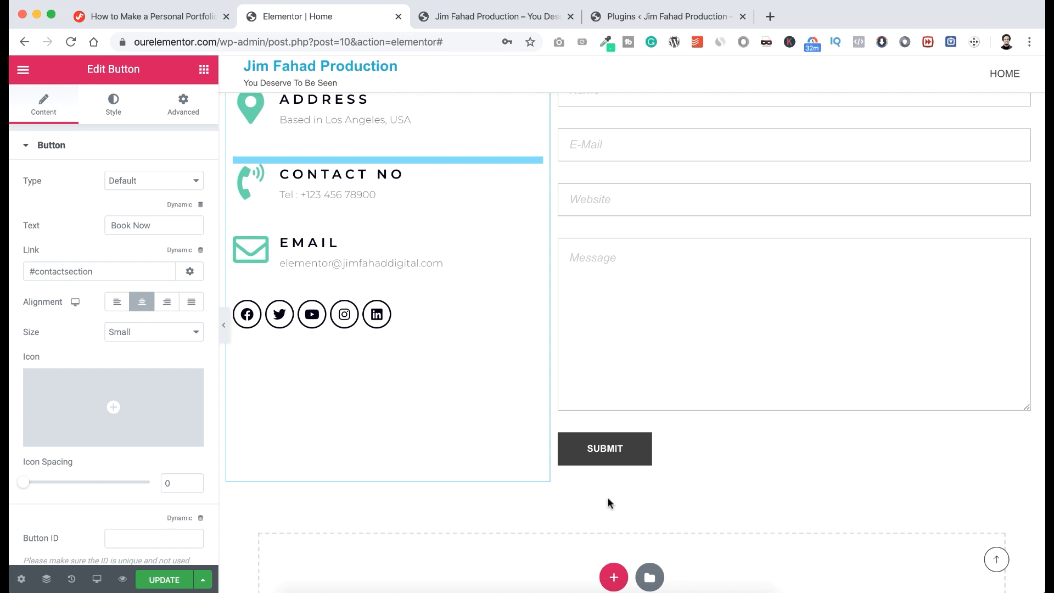
scroll(607, 499, "down", 2)
Add a stretched single-column section with Full Width content below the contact form, then search widgets for 'map'.
left_click(615, 486)
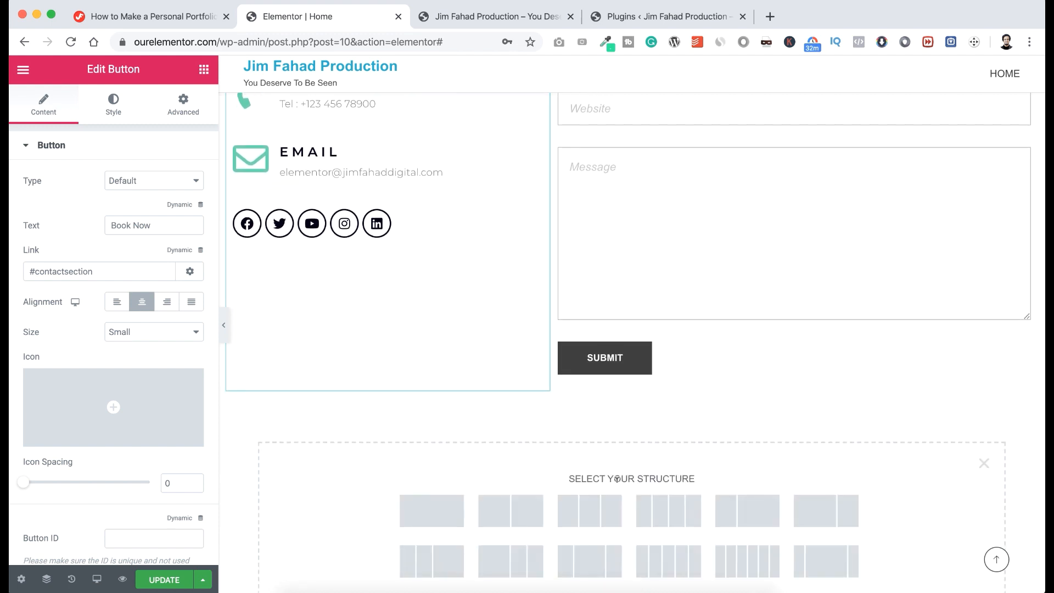
left_click(443, 502)
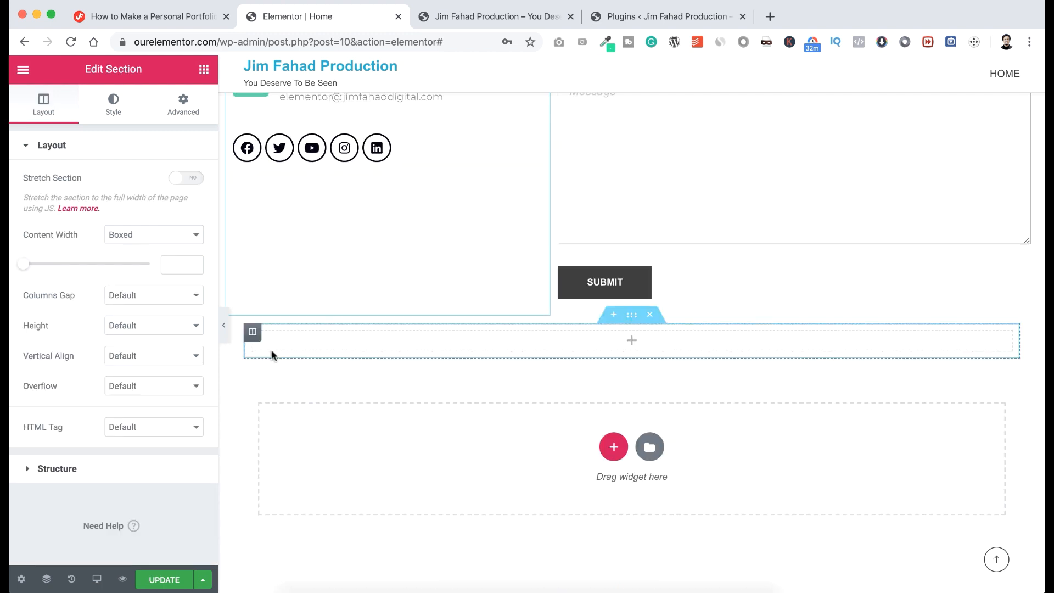
left_click(186, 179)
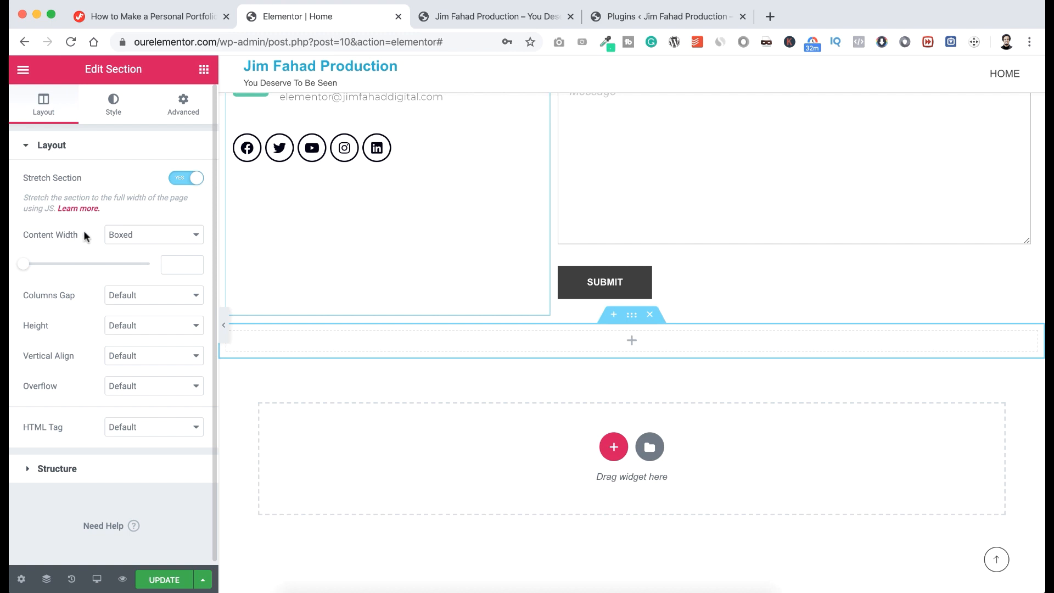
left_click(137, 236)
left_click(138, 247)
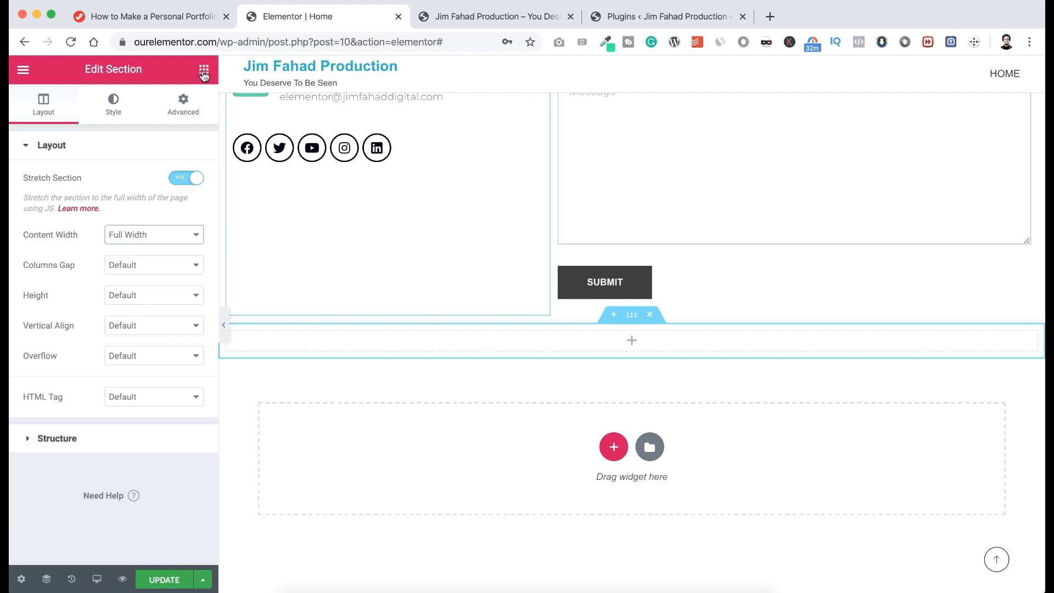
left_click(204, 70)
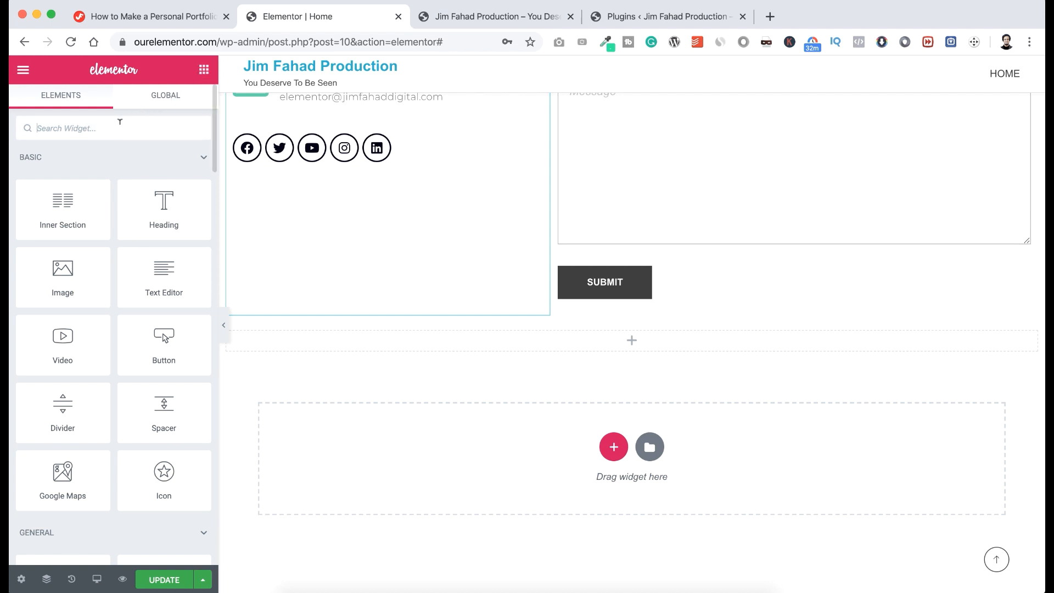
type("map")
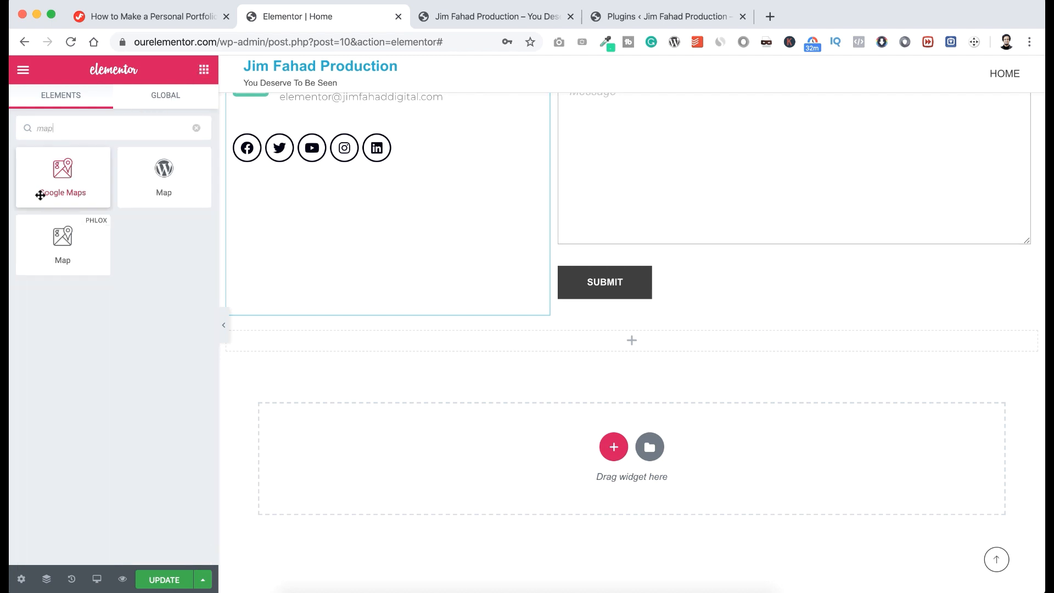
Place a Google Maps widget showing the London Eye, then clear its Height back to default.
left_click_drag(58, 172, 585, 343)
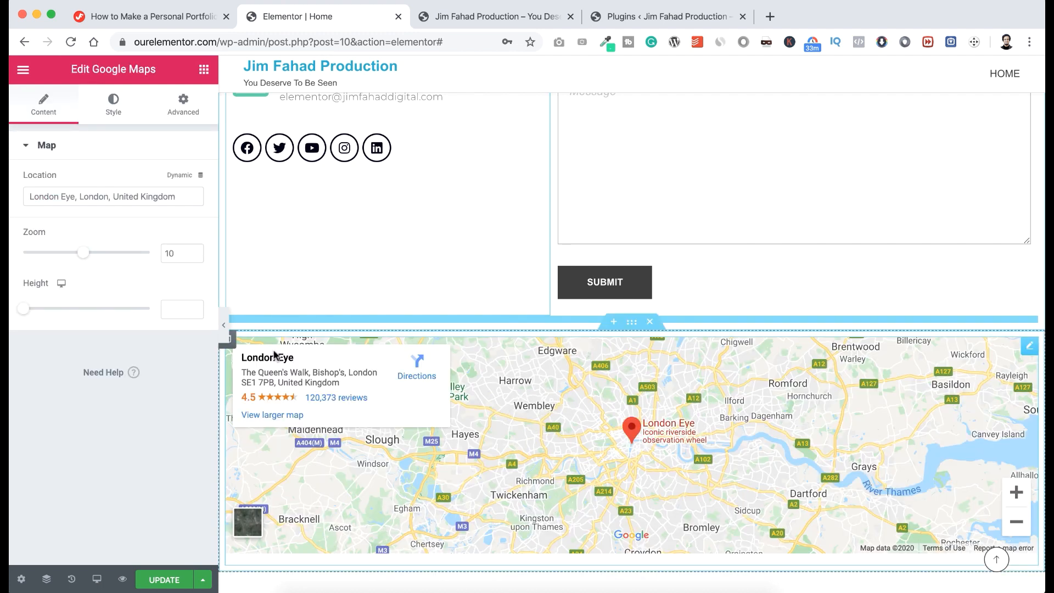
left_click_drag(179, 197, 26, 192)
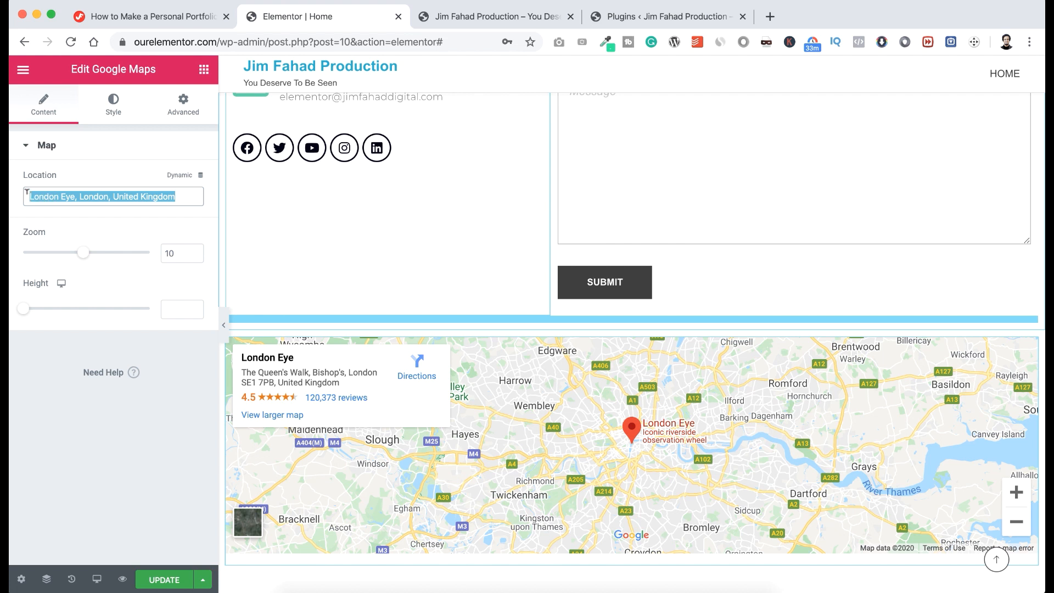
left_click(79, 235)
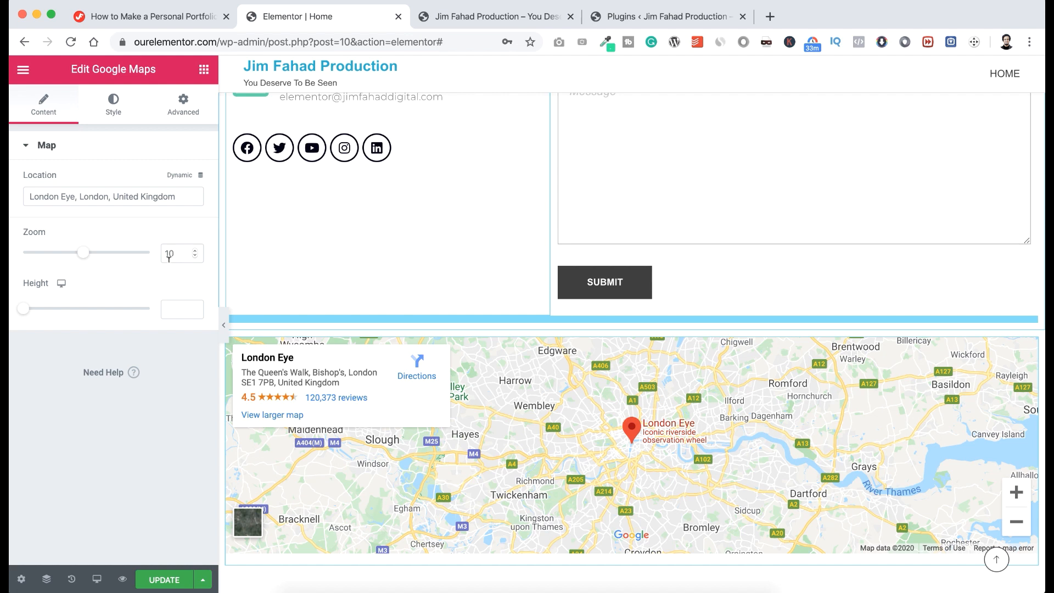
left_click_drag(24, 311, 70, 307)
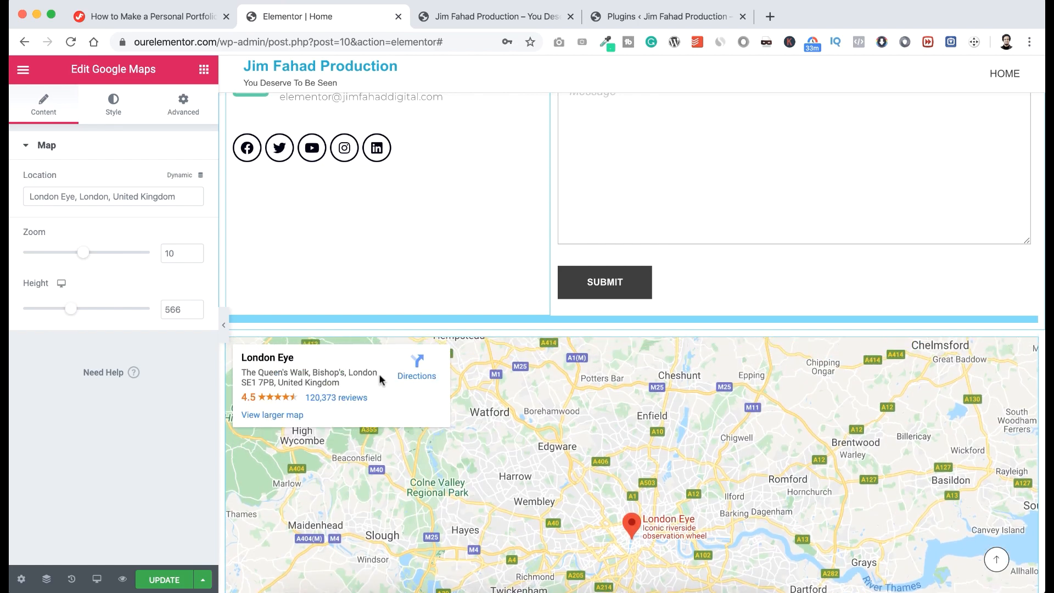
scroll(379, 374, "down", 4)
scroll(379, 373, "up", 2)
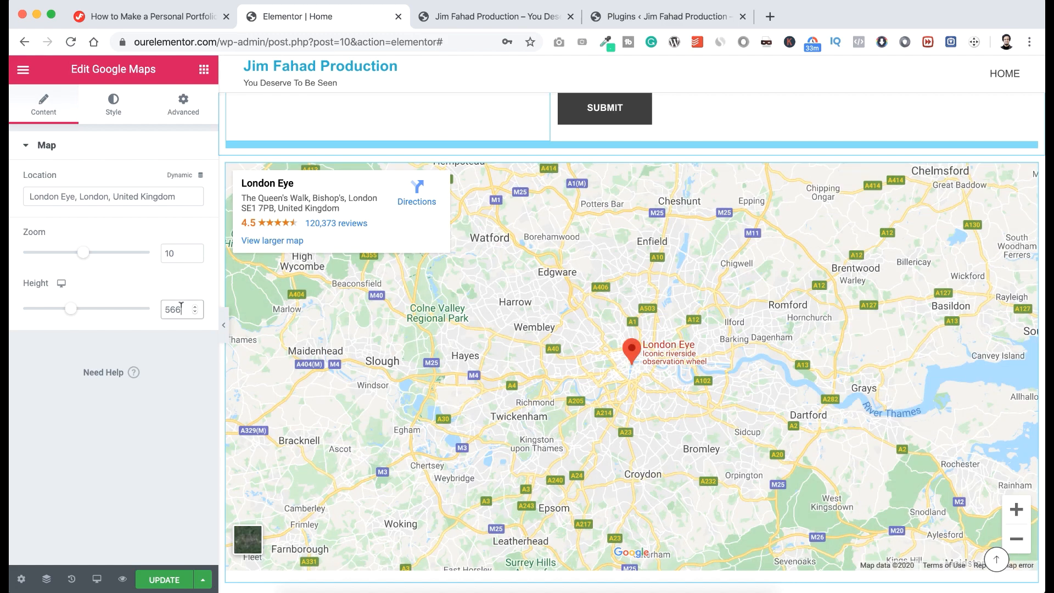
left_click_drag(181, 306, 153, 307)
key("BackSpace")
scroll(752, 333, "up", 4)
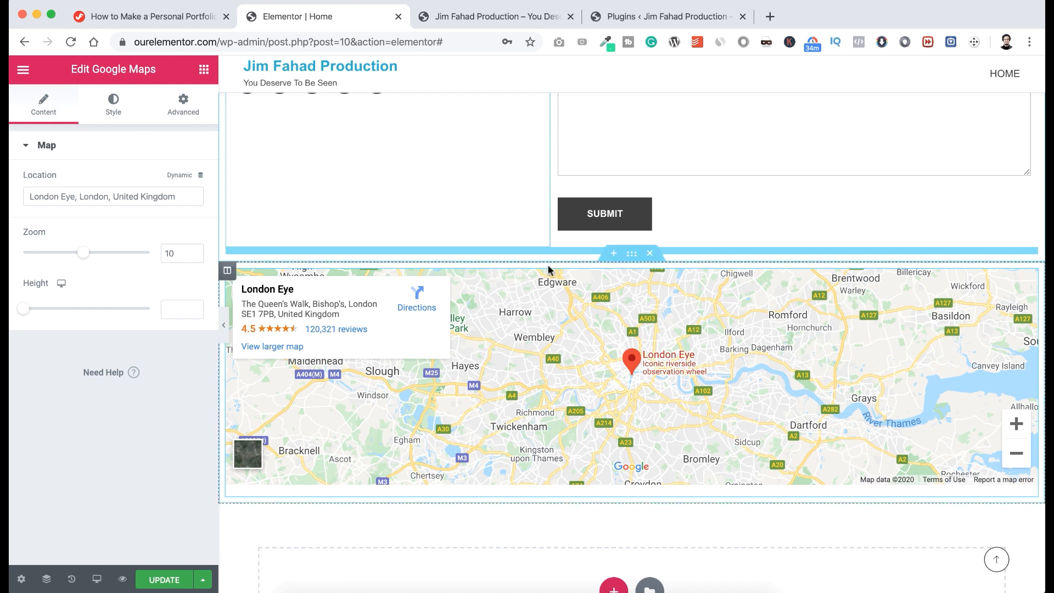
Set the map section's Columns Gap to No Gap.
left_click(632, 256)
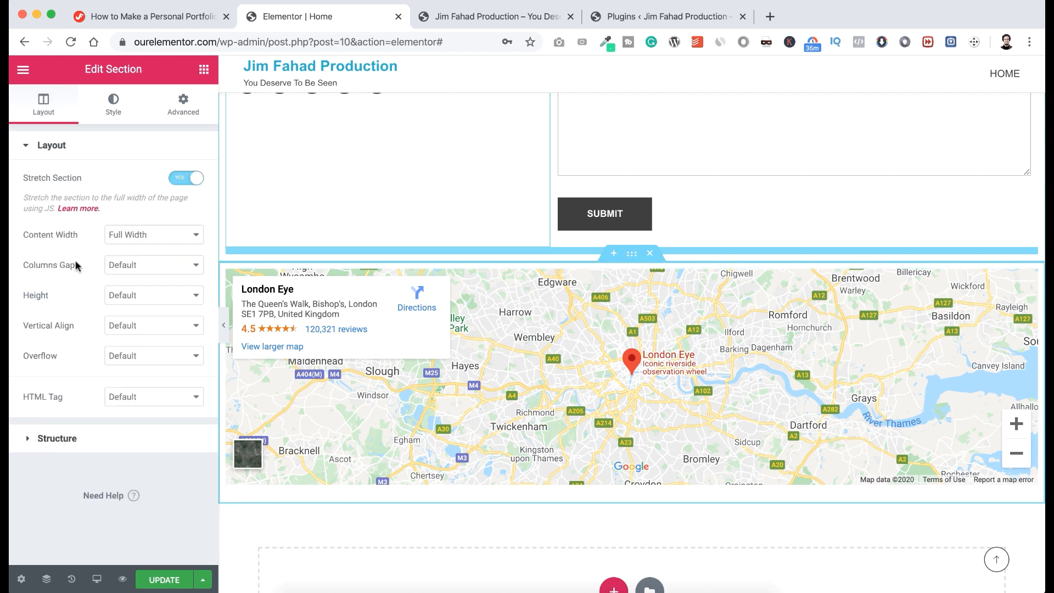
left_click(141, 269)
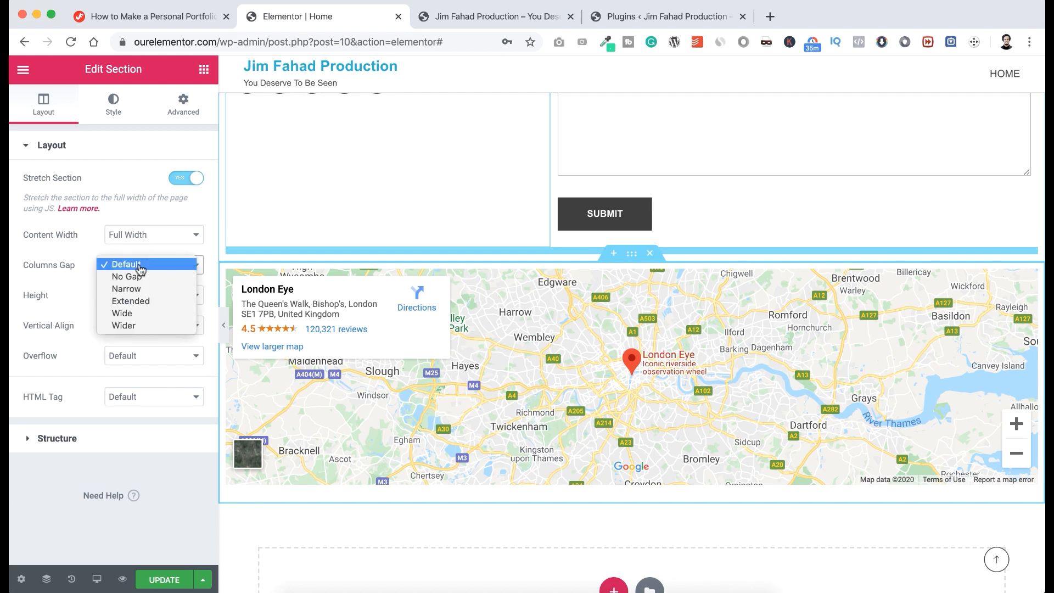
left_click(141, 277)
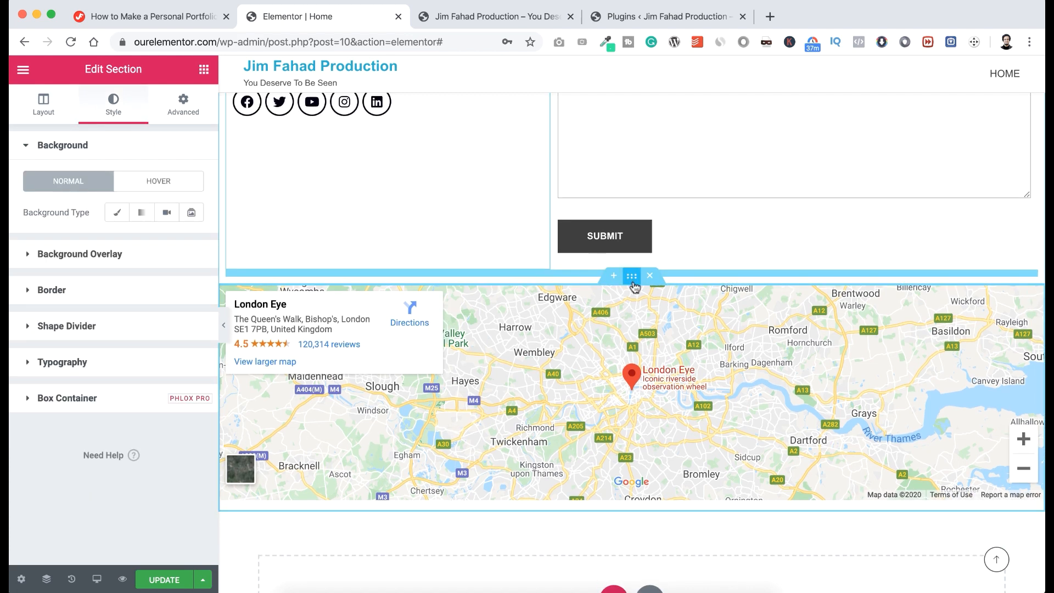
scroll(581, 409, "down", 2)
scroll(581, 409, "up", 1)
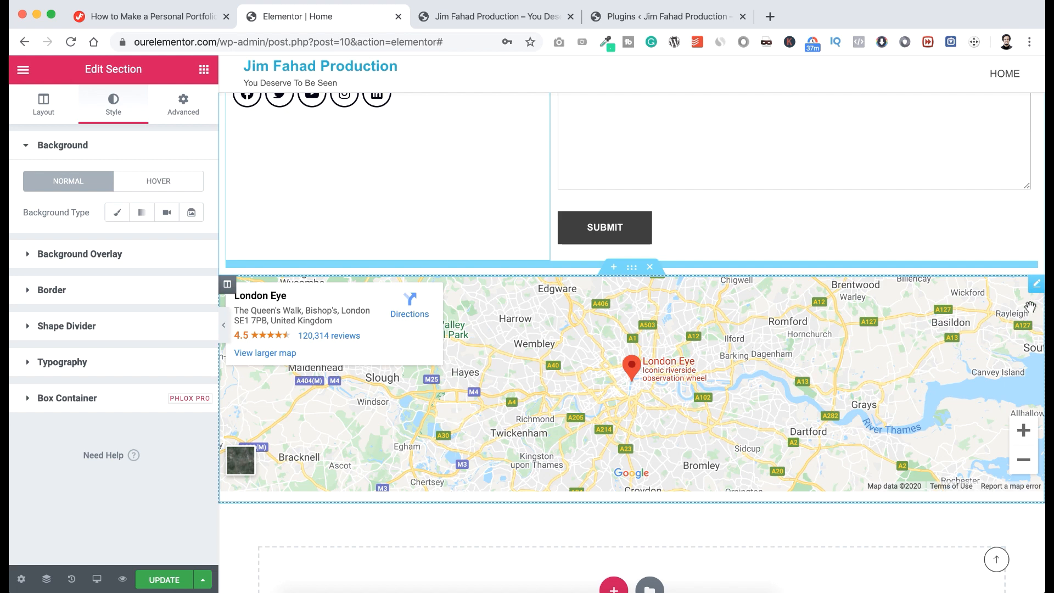
Set the map's CSS filter Saturation to 0 for greyscale and check the hover-state filters.
left_click(1037, 286)
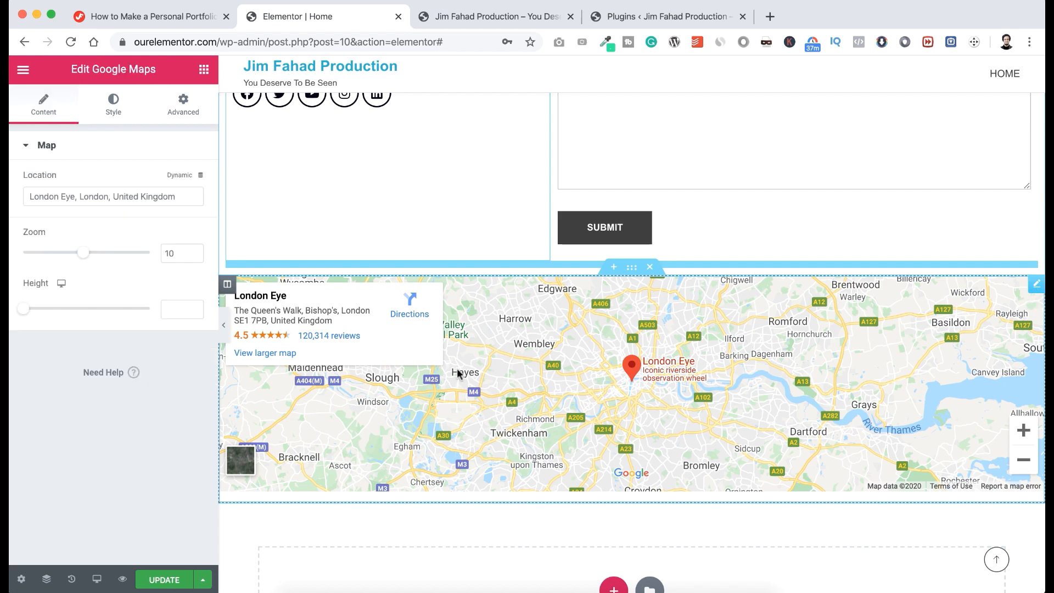
left_click(114, 107)
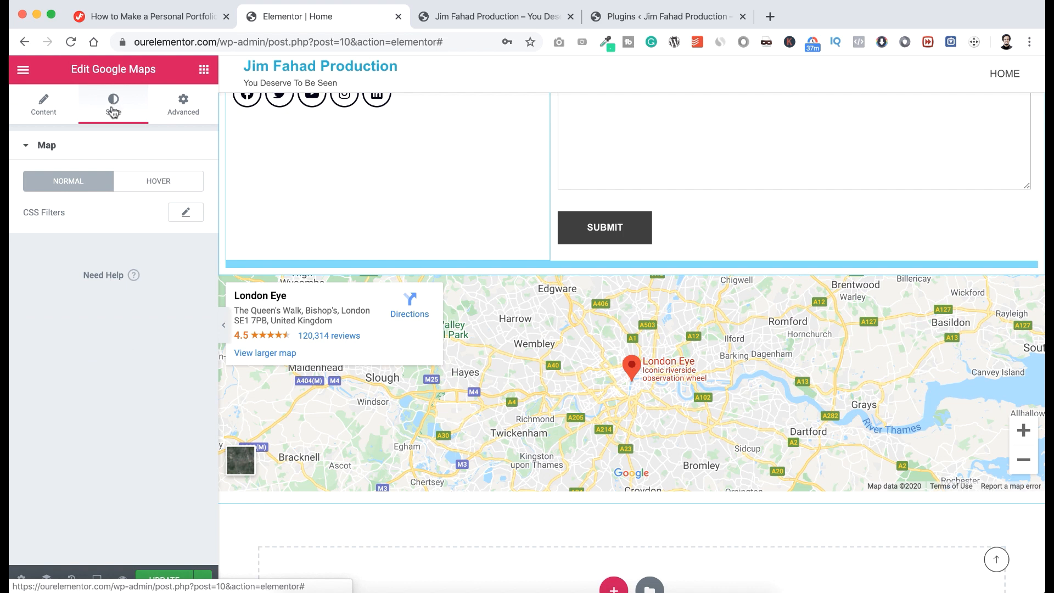
left_click(183, 218)
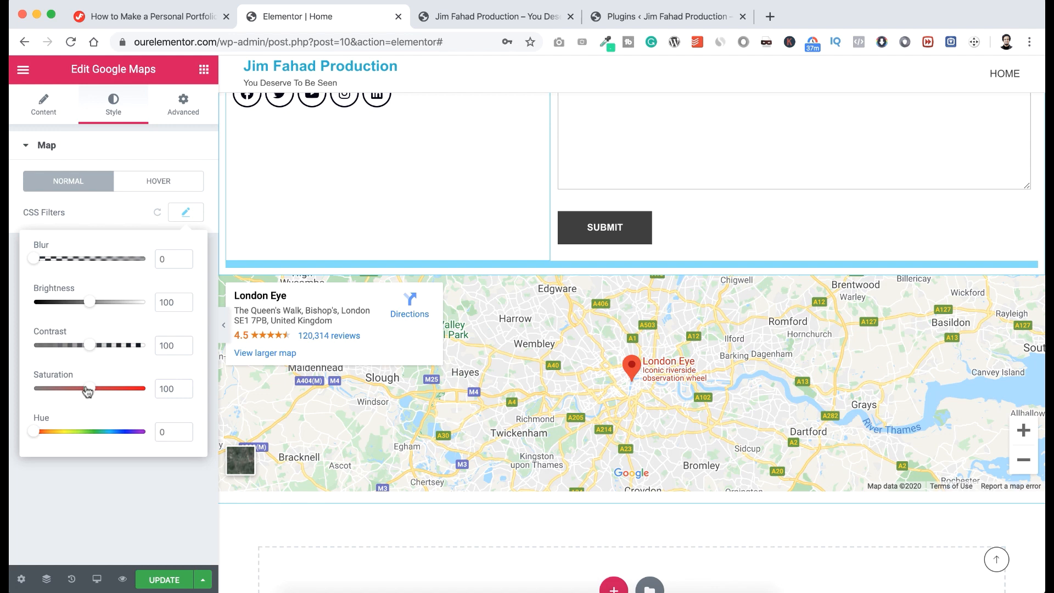
left_click_drag(88, 390, 27, 389)
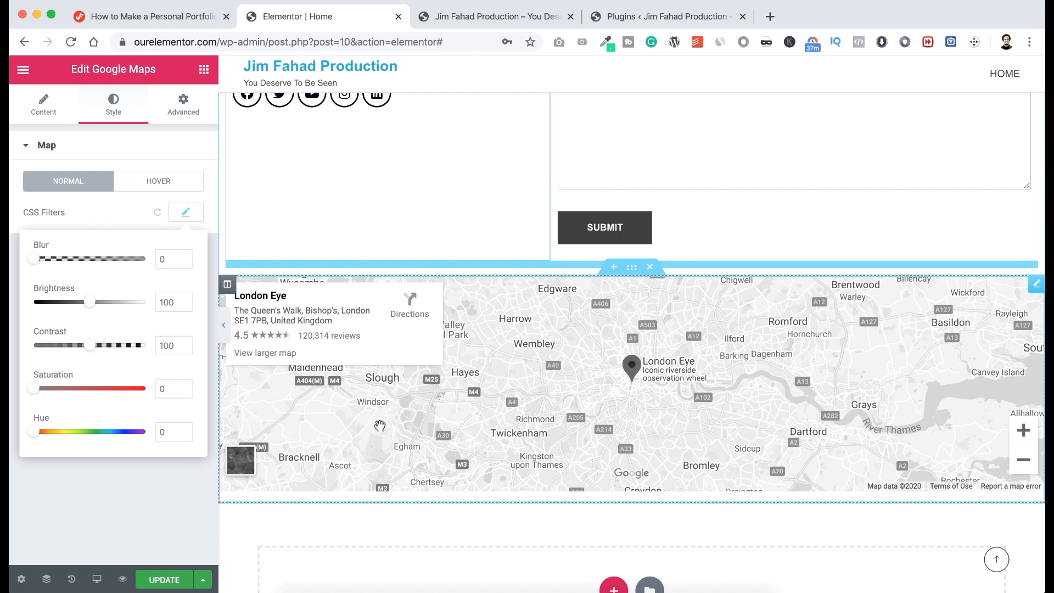
left_click(159, 182)
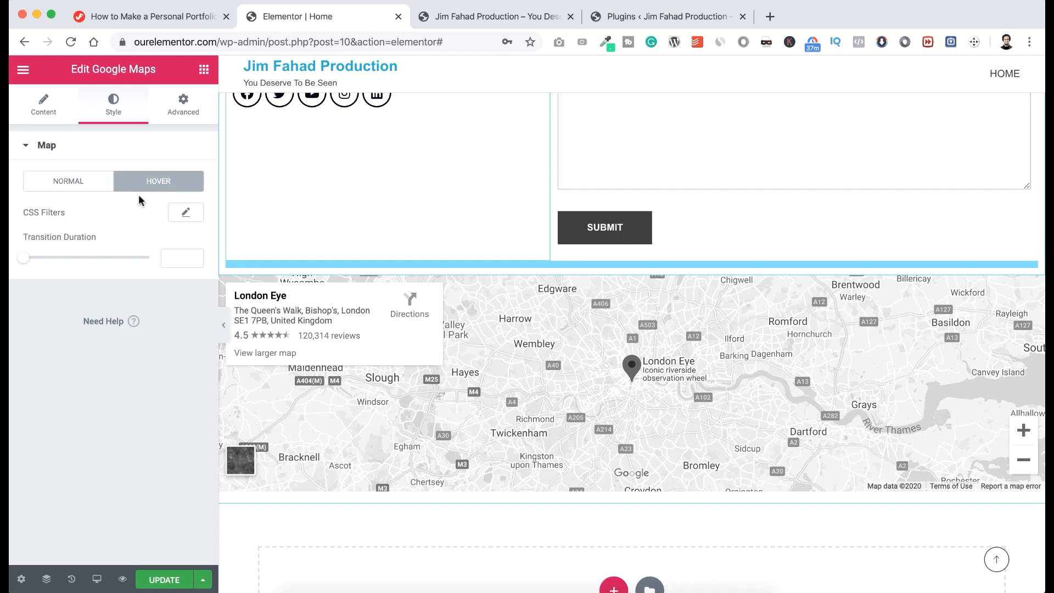
left_click(183, 214)
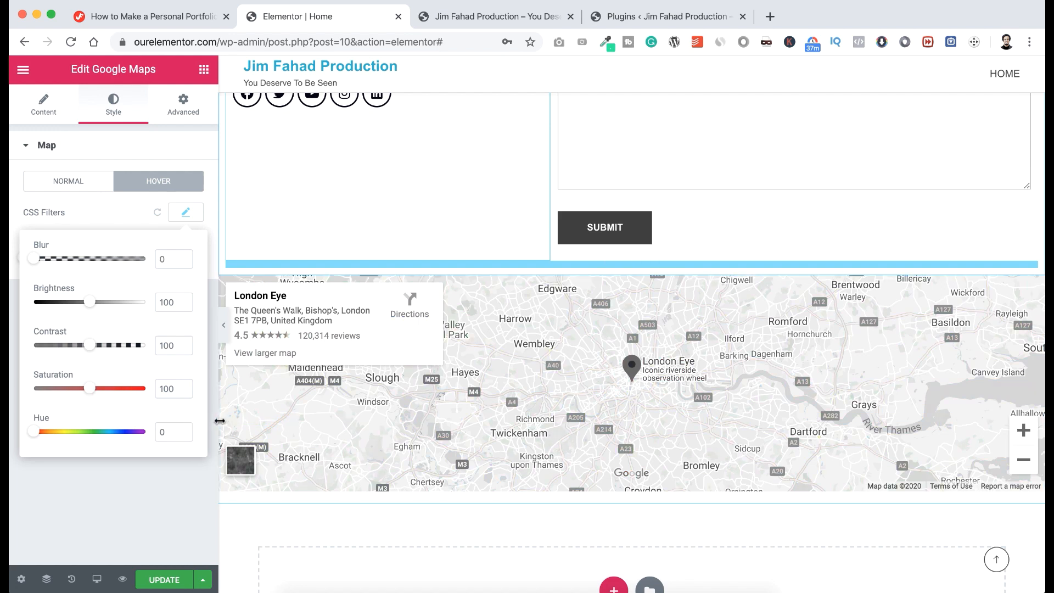
left_click(360, 506)
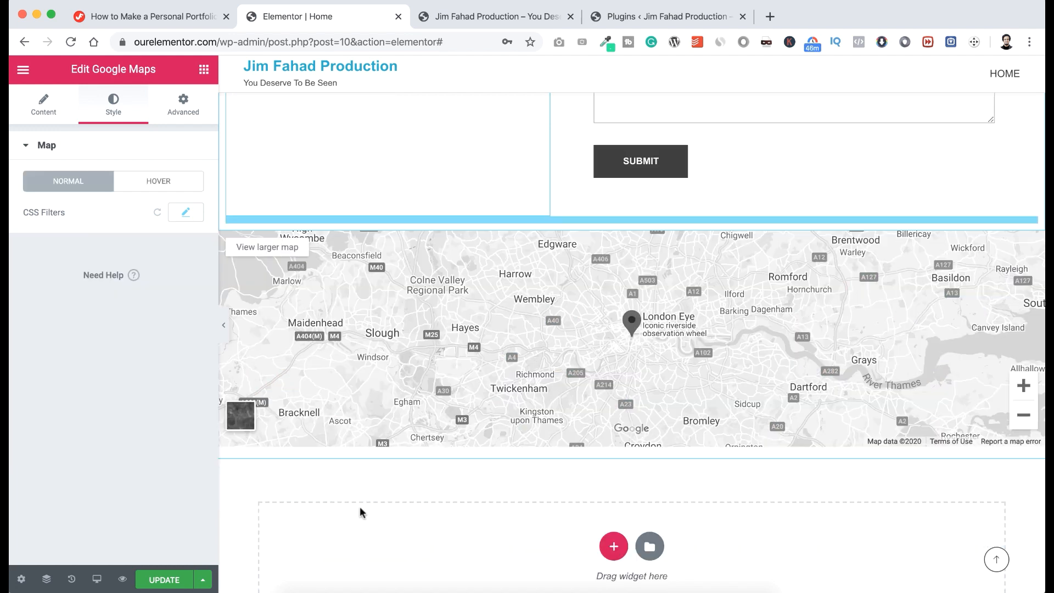
Jump back to the top of the page and scroll to the About section.
scroll(360, 506, "down", 5)
scroll(360, 506, "down", 2)
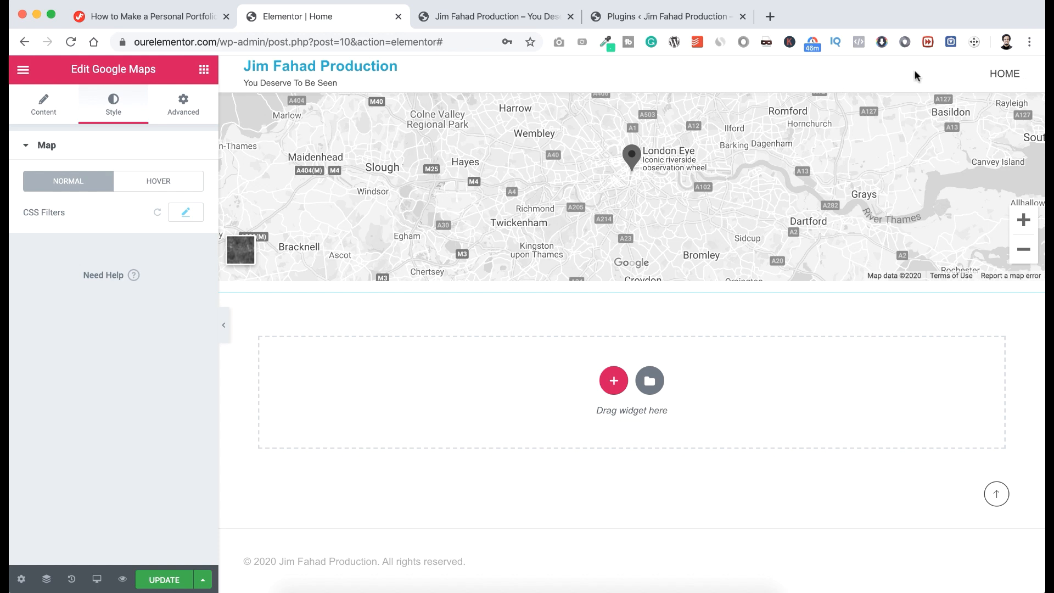
left_click(997, 495)
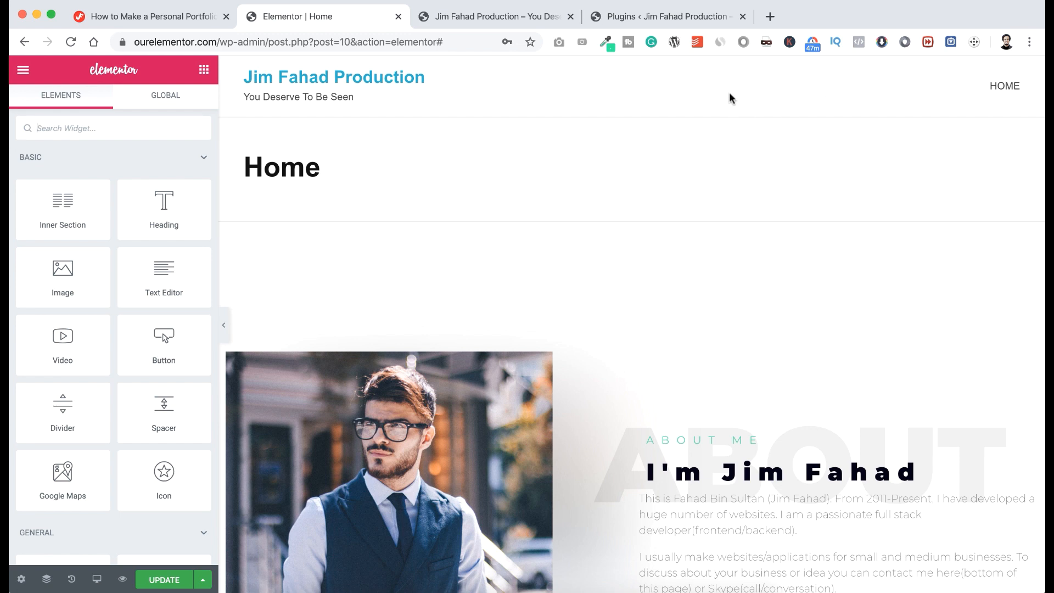
scroll(635, 321, "down", 10)
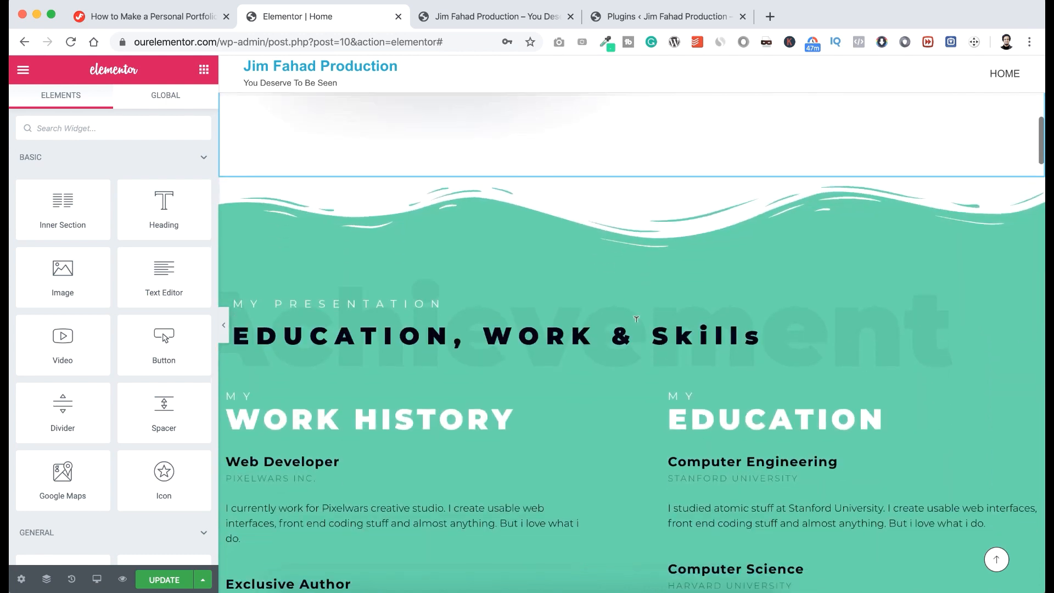
scroll(635, 324, "up", 15)
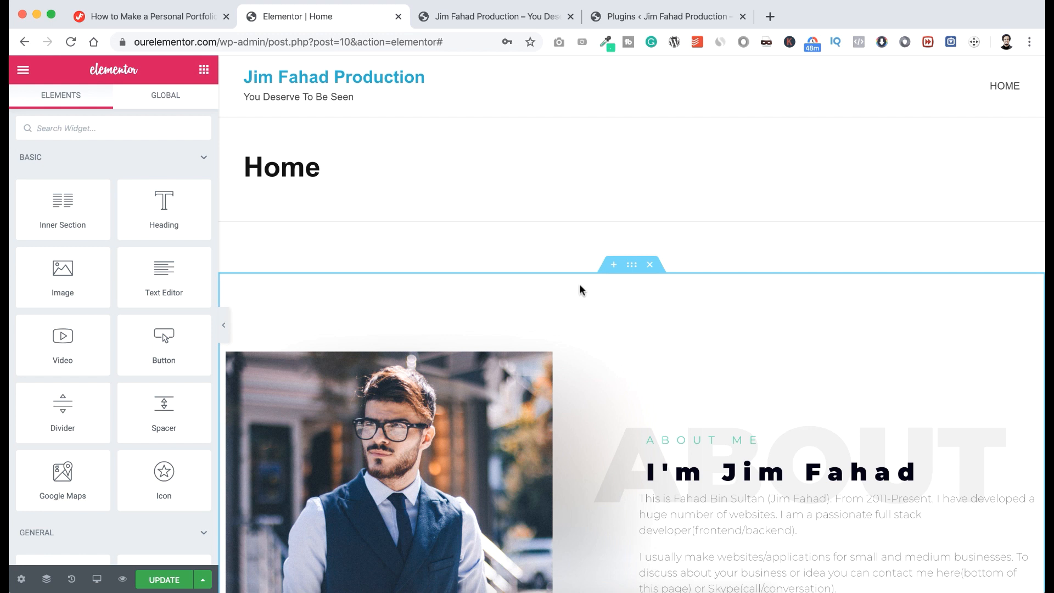
scroll(578, 283, "down", 5)
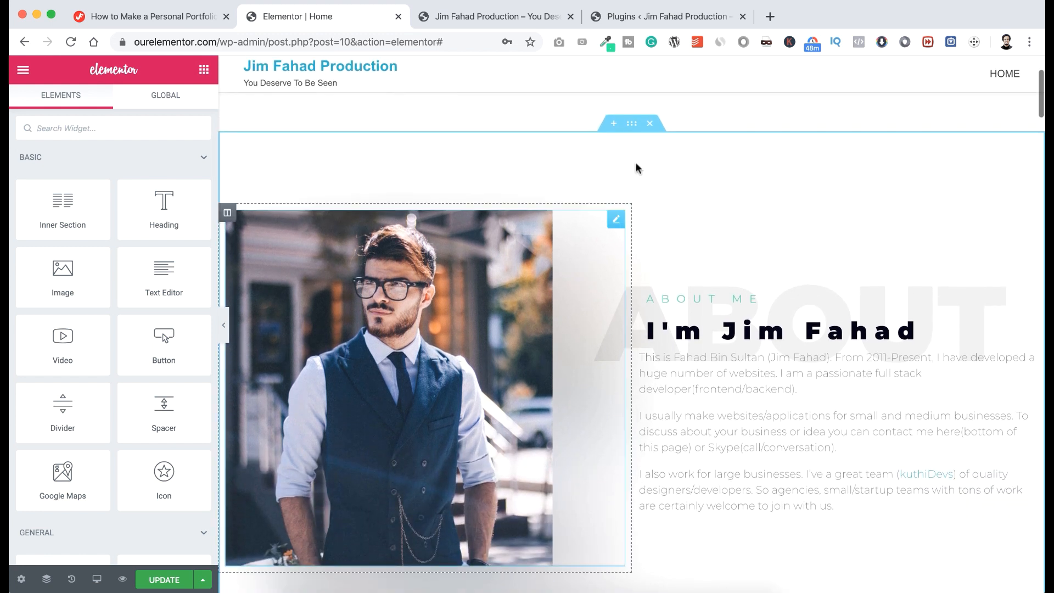
Give the About Me section the CSS ID aboutme.
left_click(631, 124)
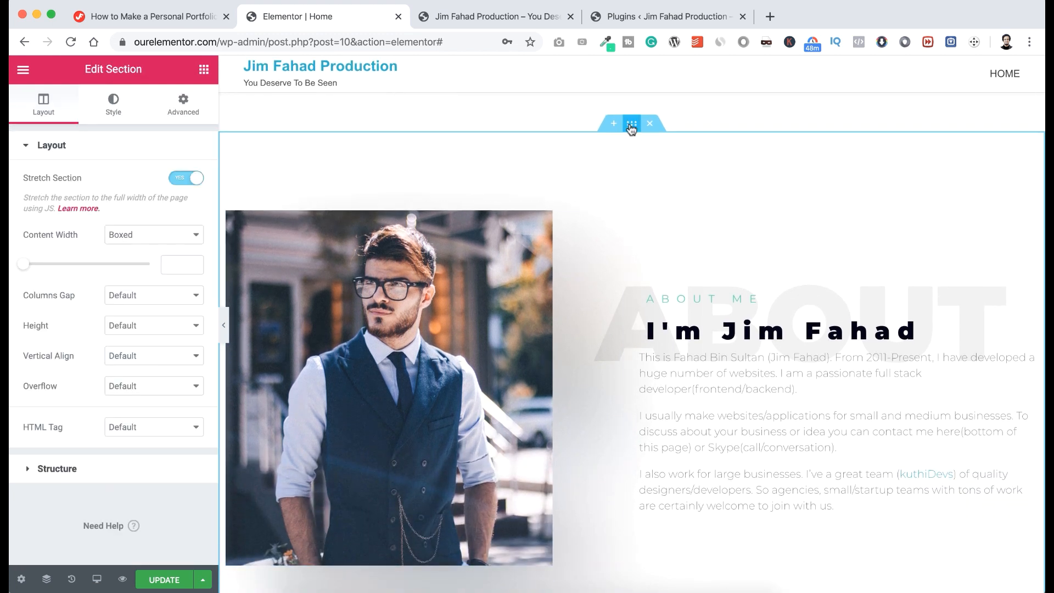
left_click(183, 105)
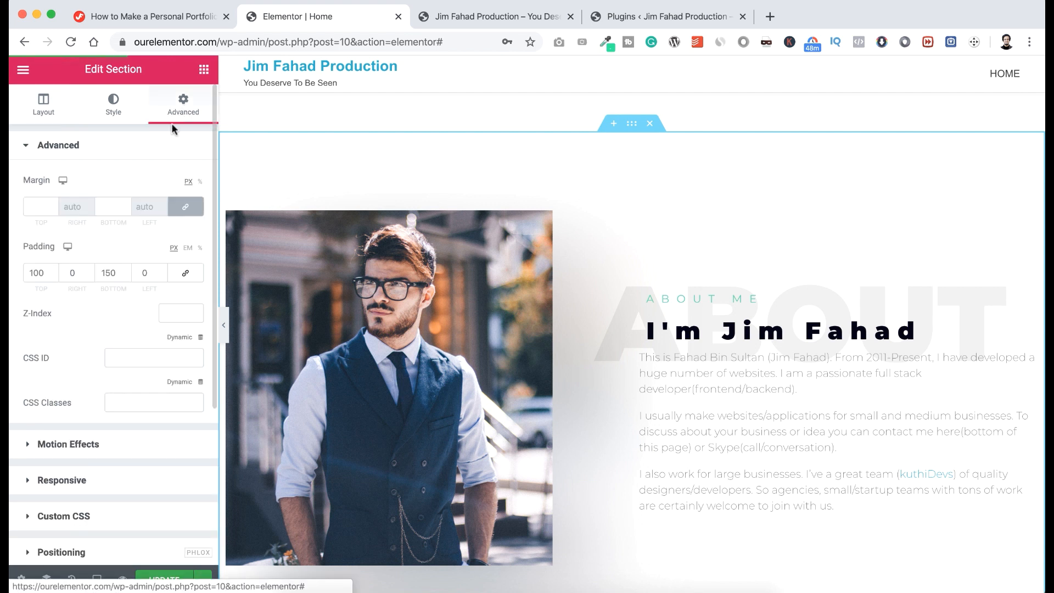
left_click(124, 351)
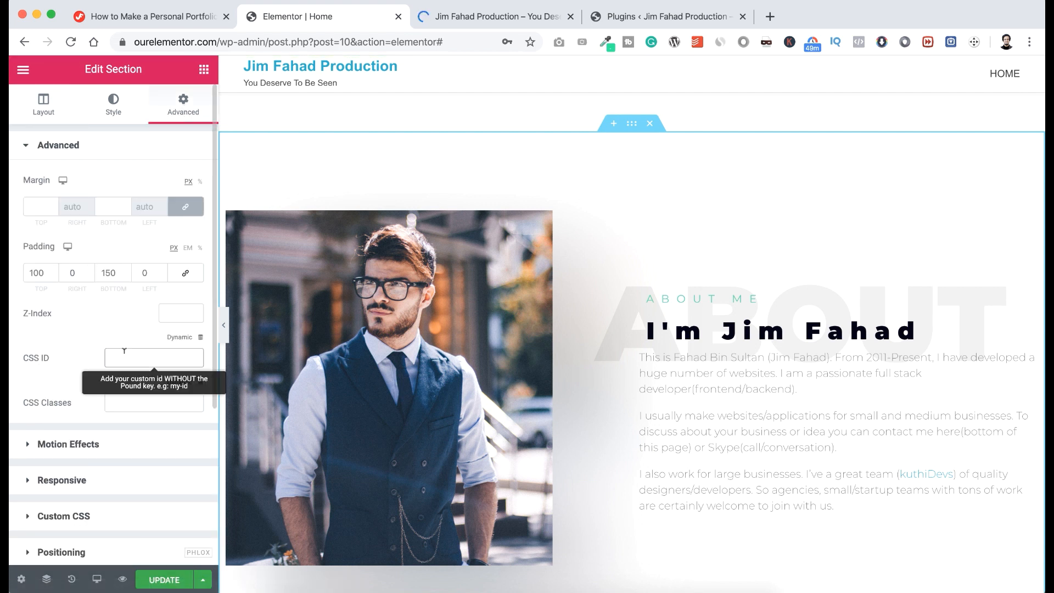
type("aboutme")
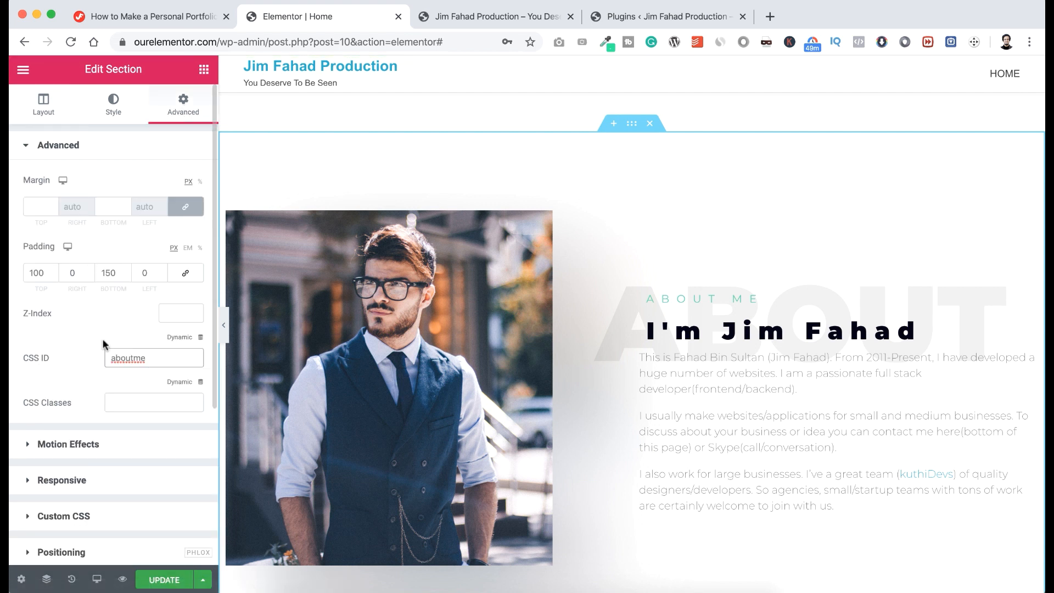
scroll(501, 341, "down", 5)
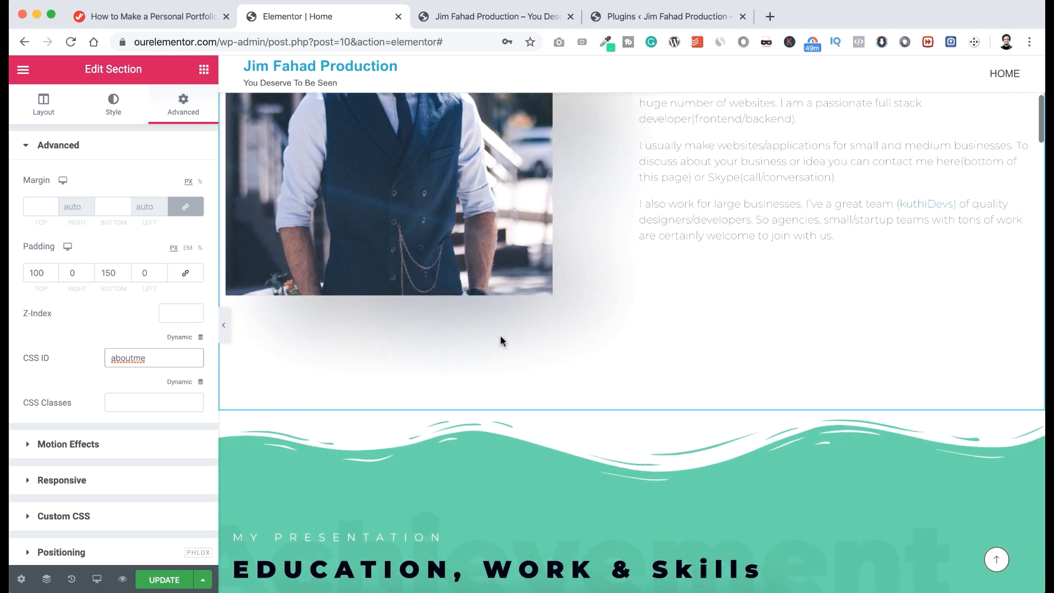
scroll(500, 340, "down", 3)
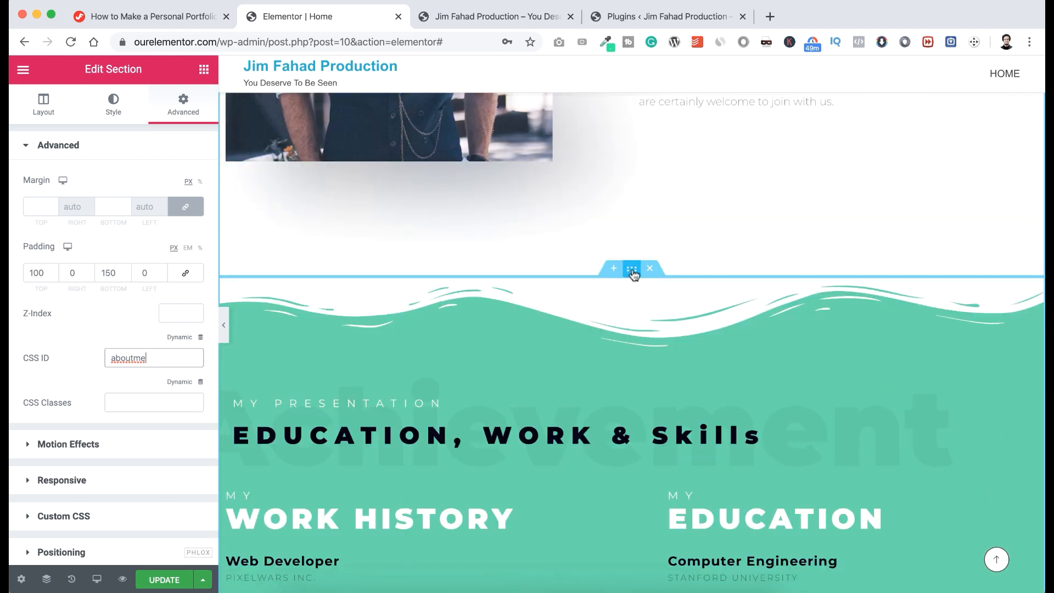
Replace the Education and Work section's old CSS ID with career.
left_click(632, 272)
left_click(183, 105)
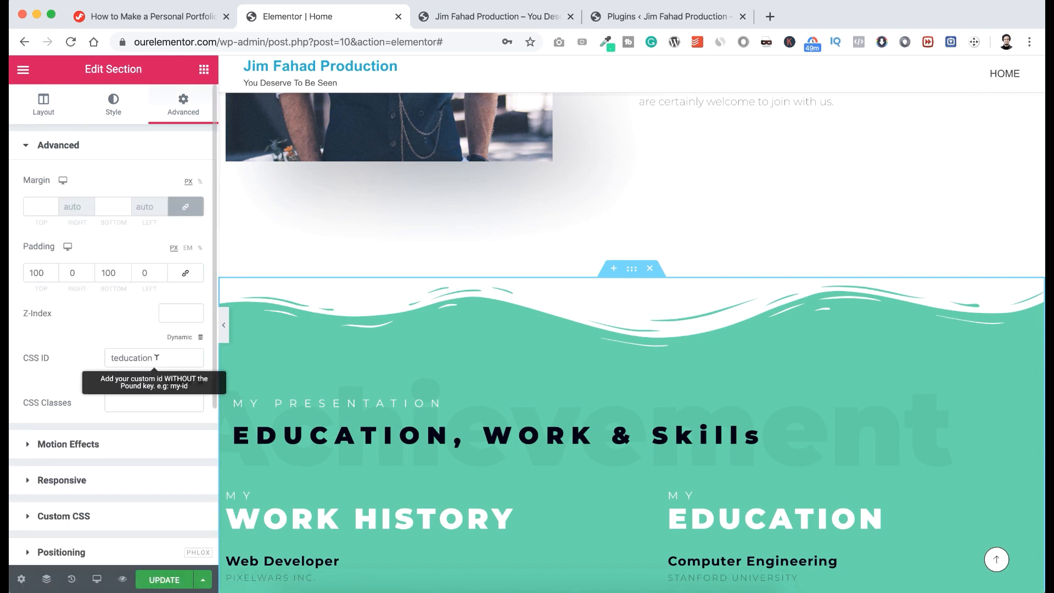
left_click_drag(157, 357, 100, 360)
type("career")
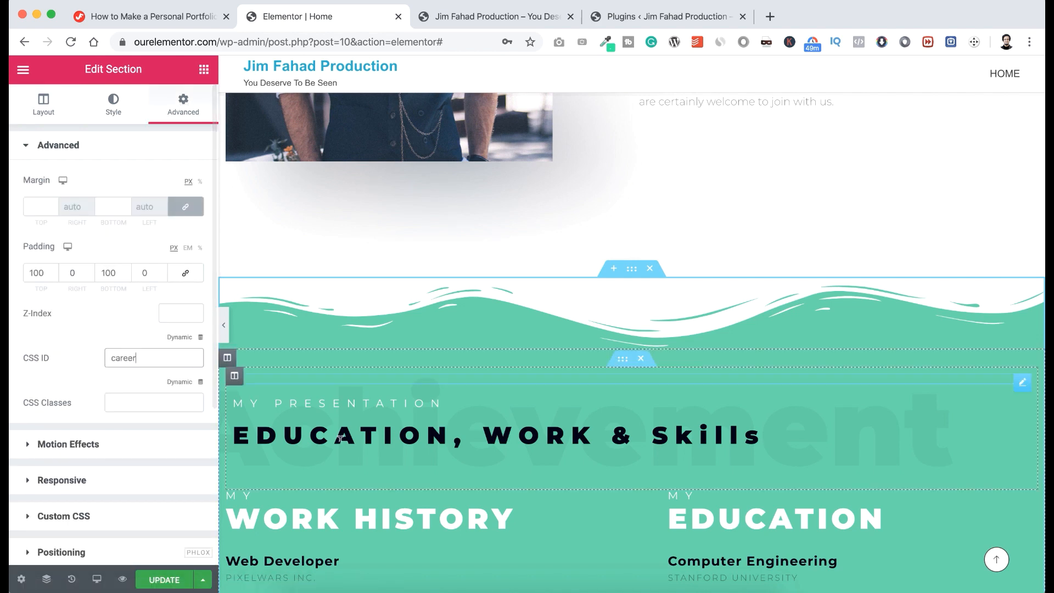
scroll(378, 479, "down", 6)
scroll(379, 479, "down", 10)
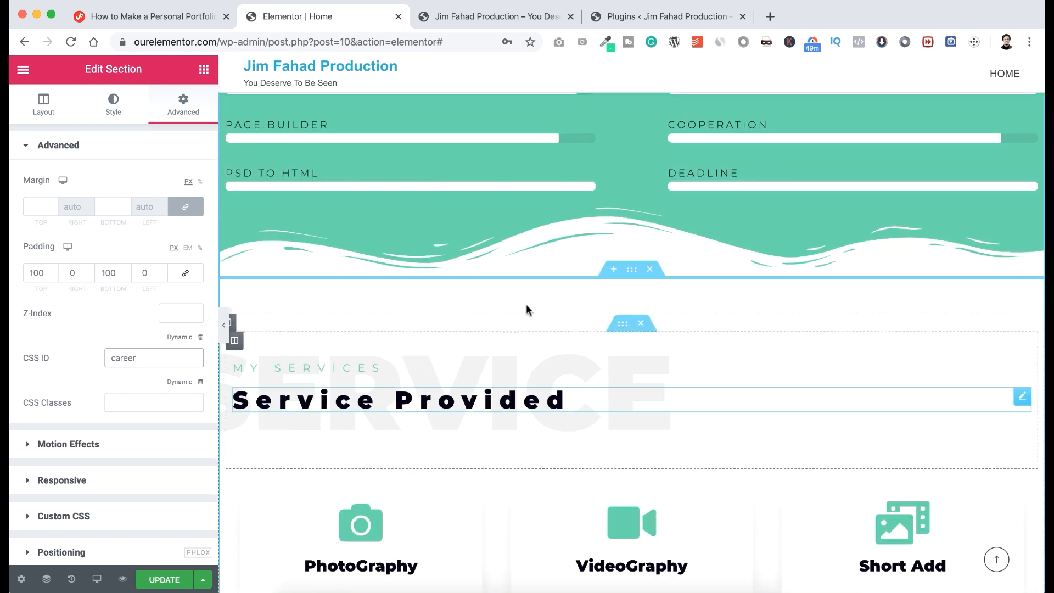
Give the Service Provided section the CSS ID services.
left_click(632, 269)
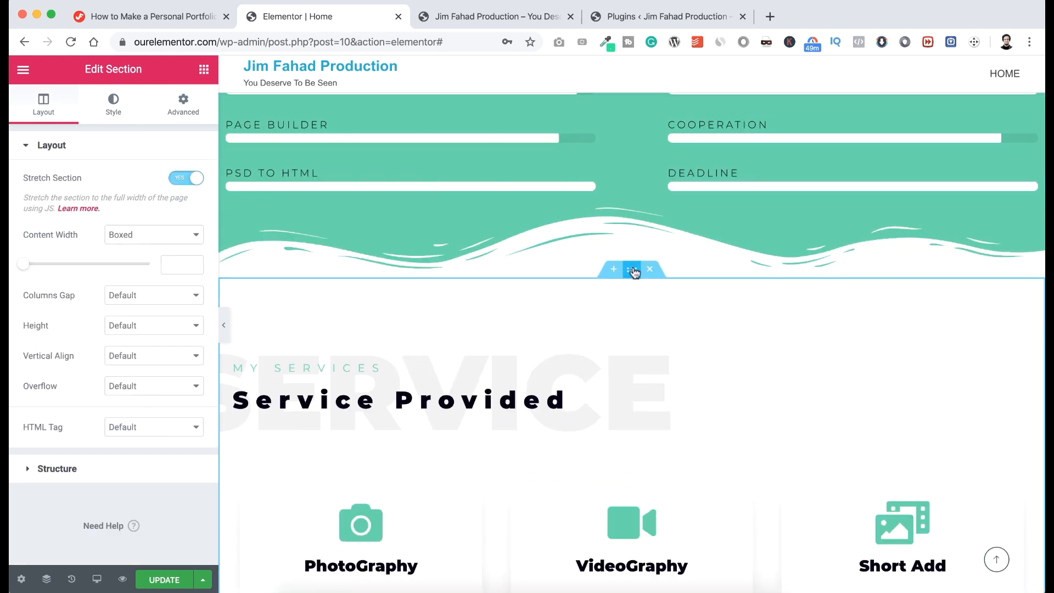
left_click(190, 103)
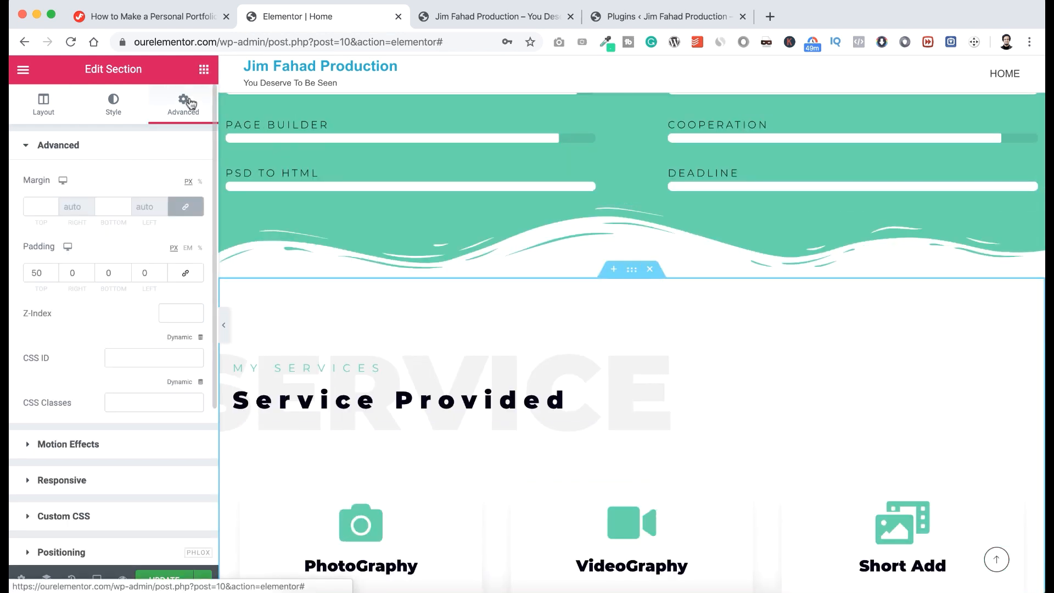
left_click(122, 352)
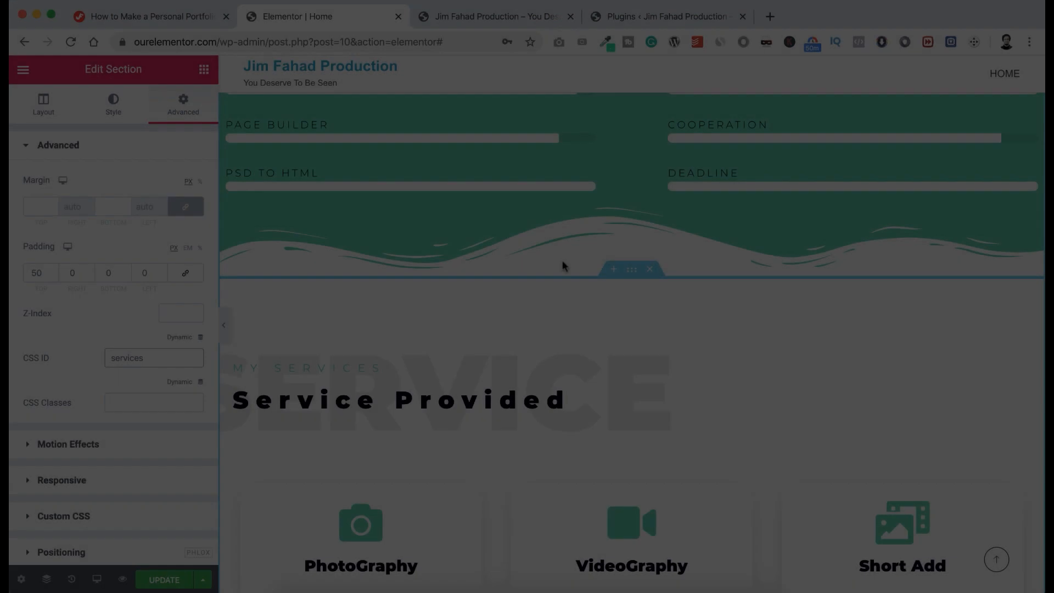
scroll(562, 266, "up", 20)
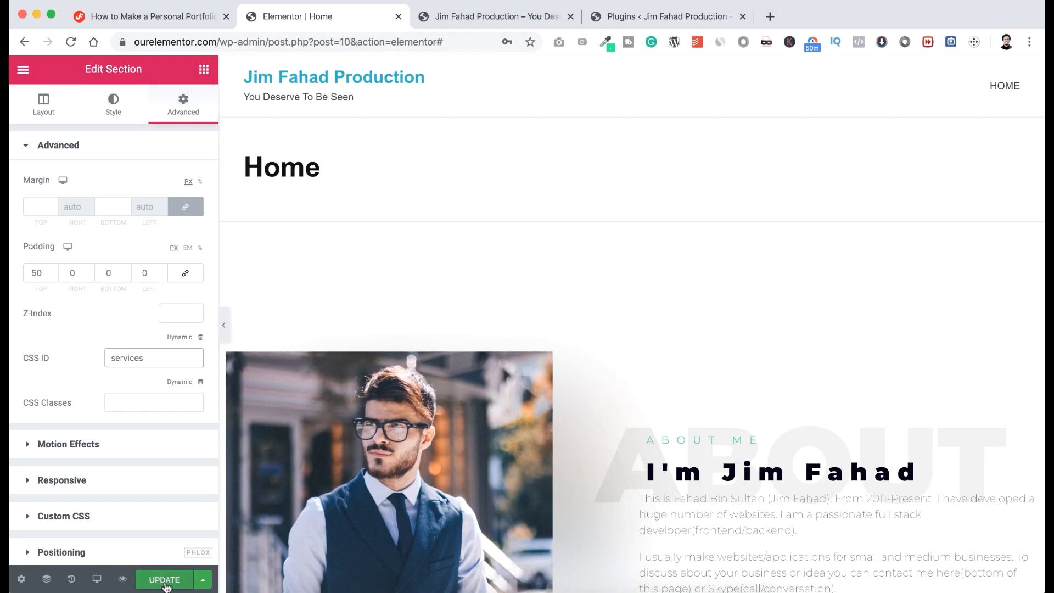
Update the page and exit the editor to the WordPress dashboard.
left_click(164, 581)
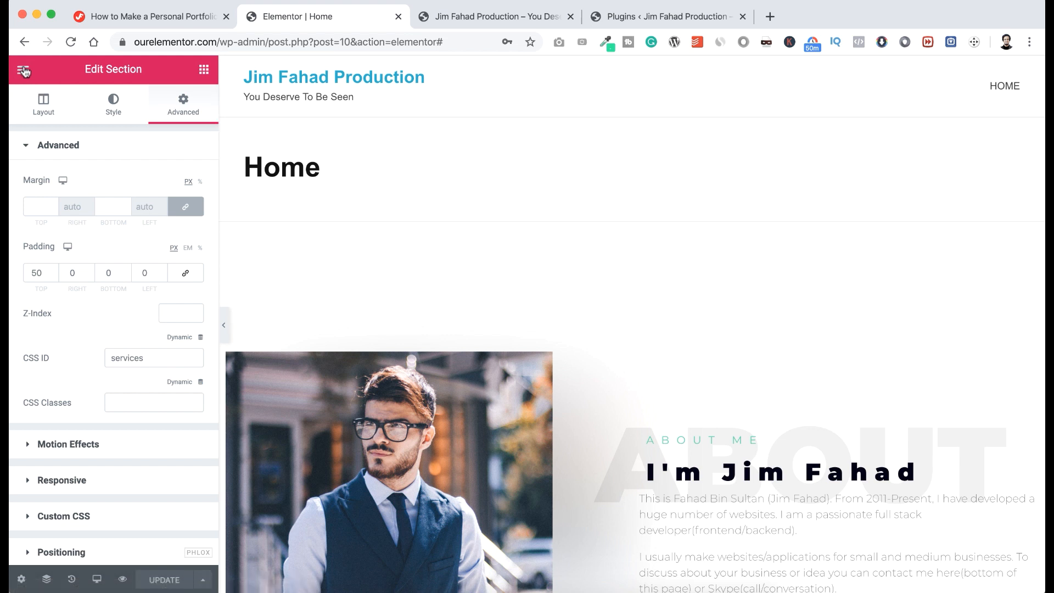
left_click(23, 70)
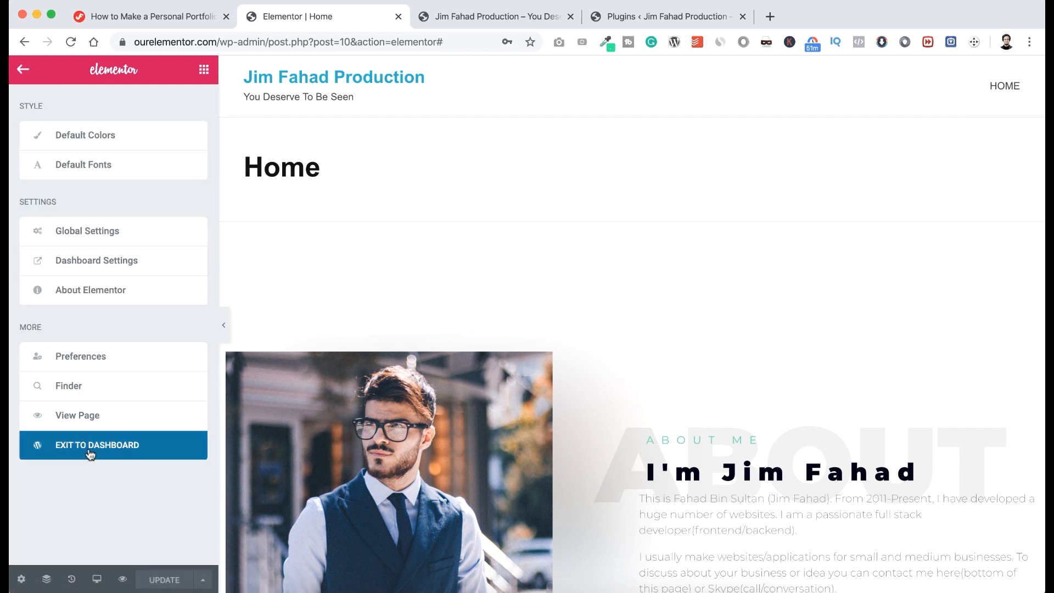
left_click(124, 449)
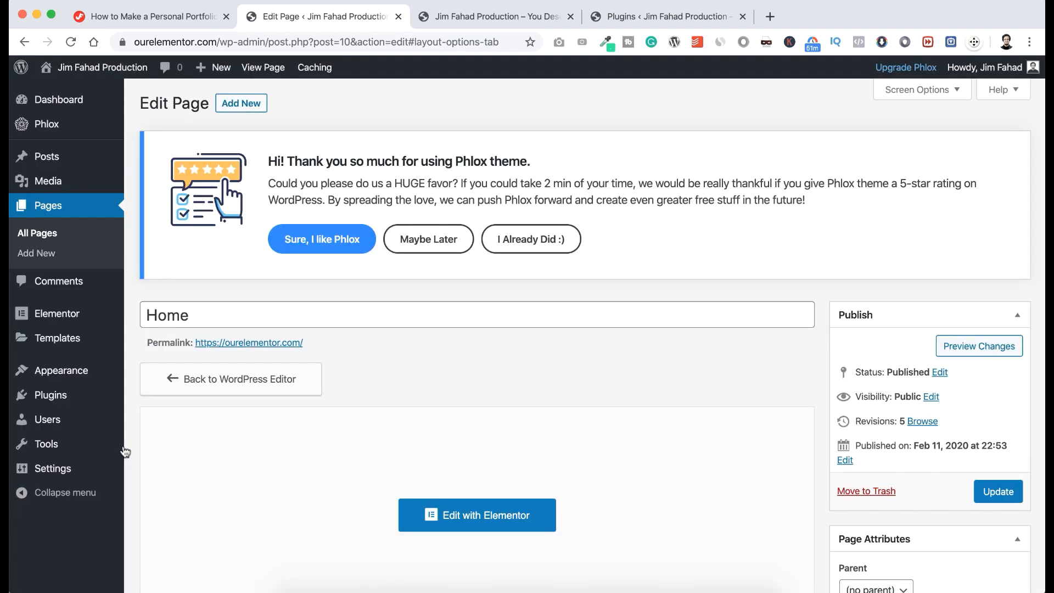
Create a new empty menu named main_menu under Appearance > Menus.
mouse_move(38, 371)
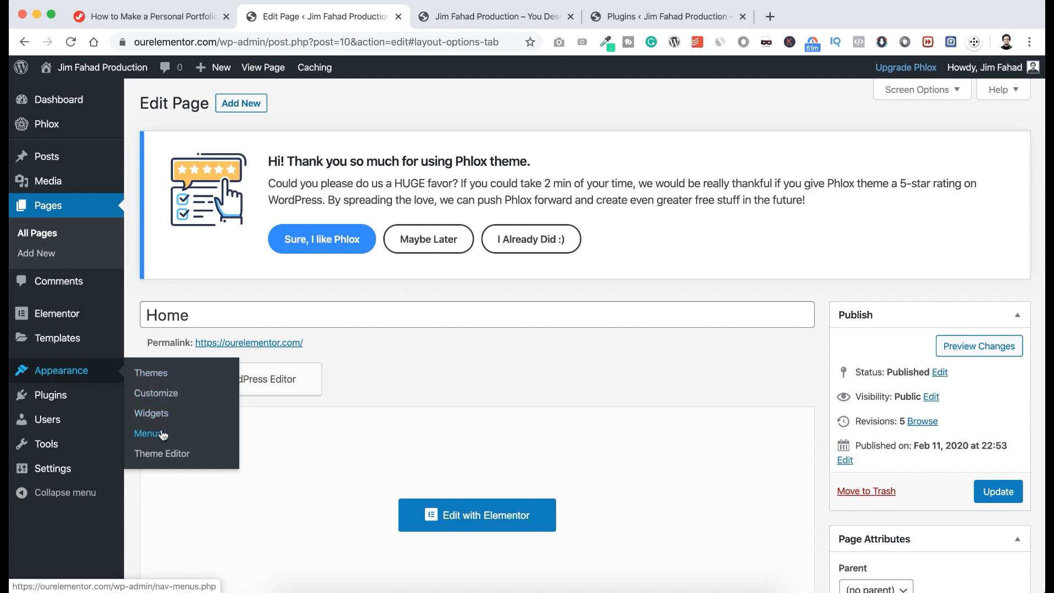
left_click(156, 433)
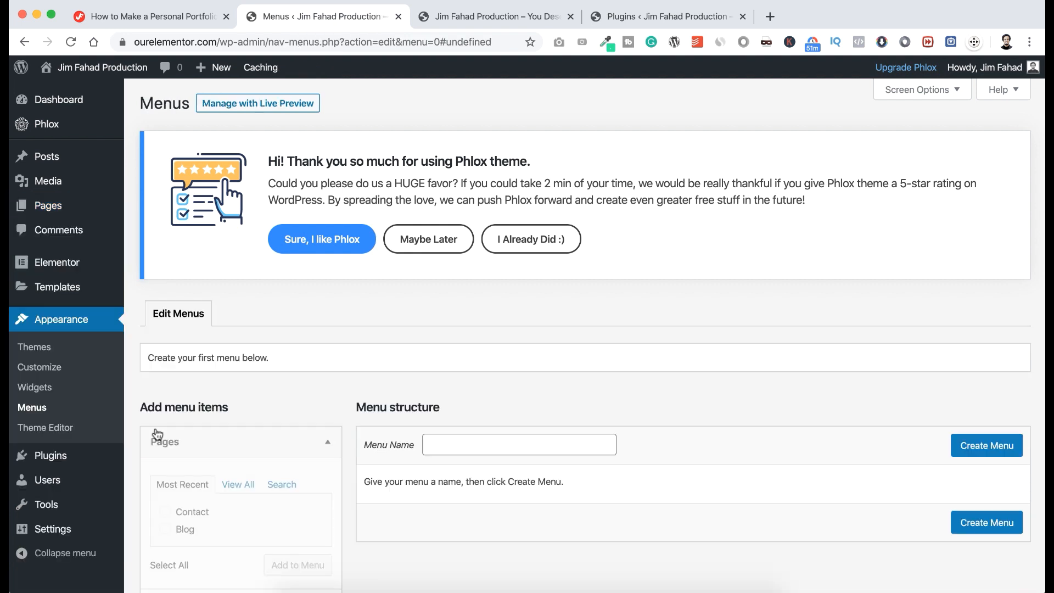
scroll(476, 372, "down", 2)
left_click(476, 366)
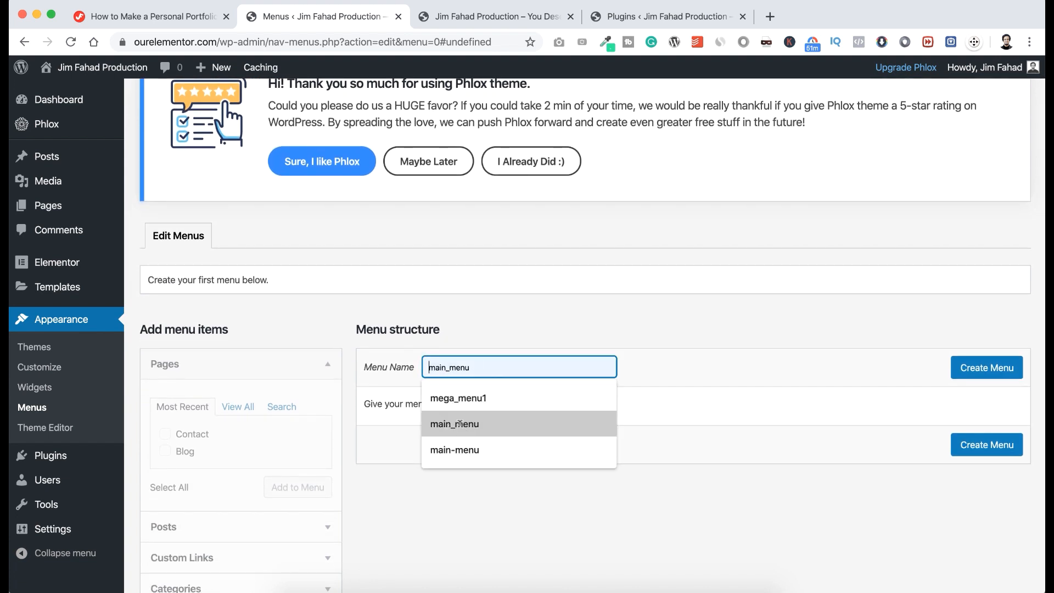
left_click(460, 424)
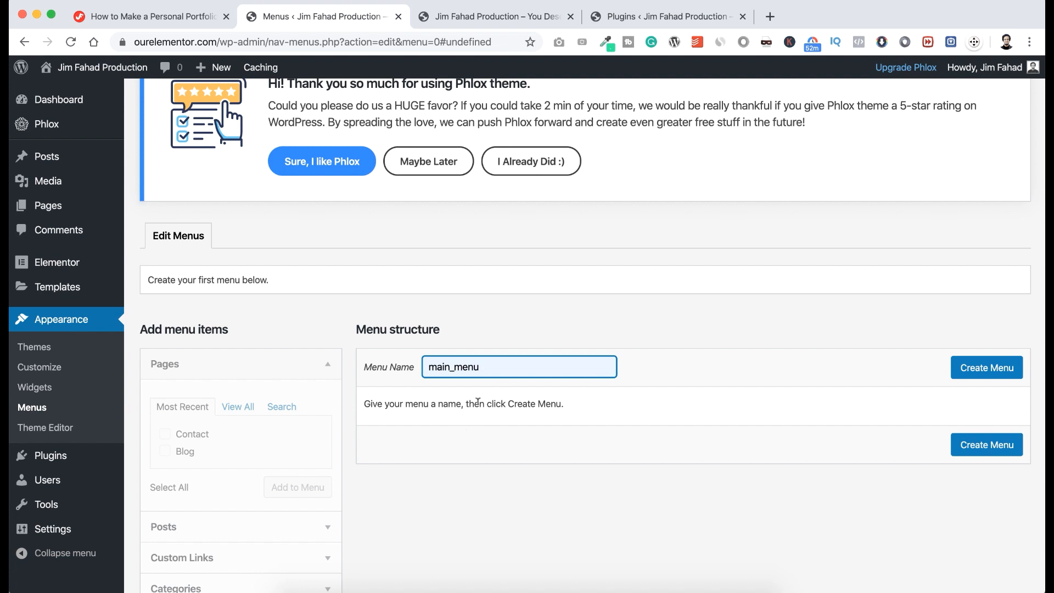
left_click(995, 377)
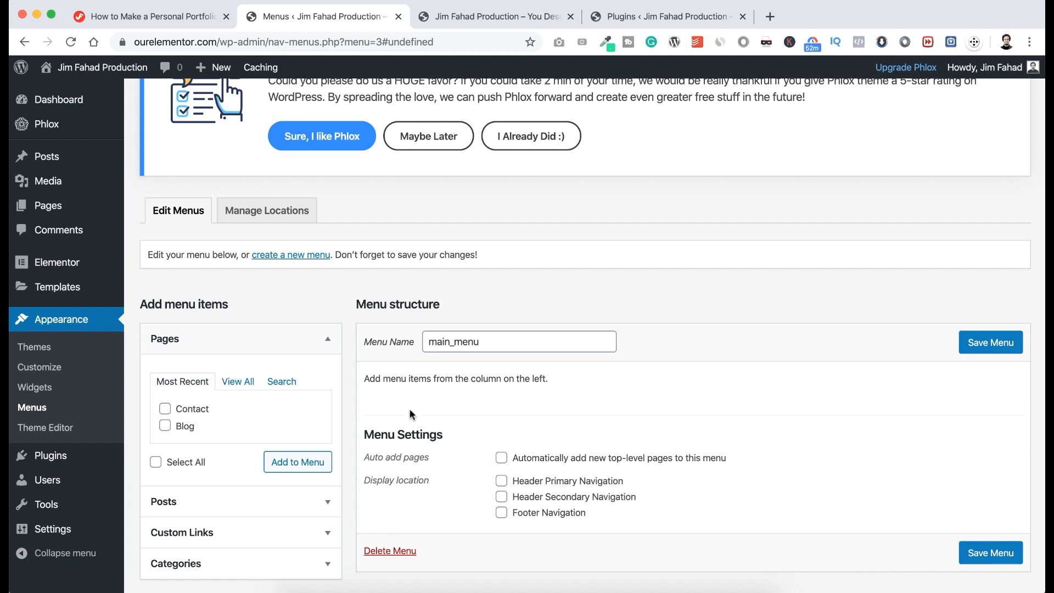
scroll(302, 516, "down", 1)
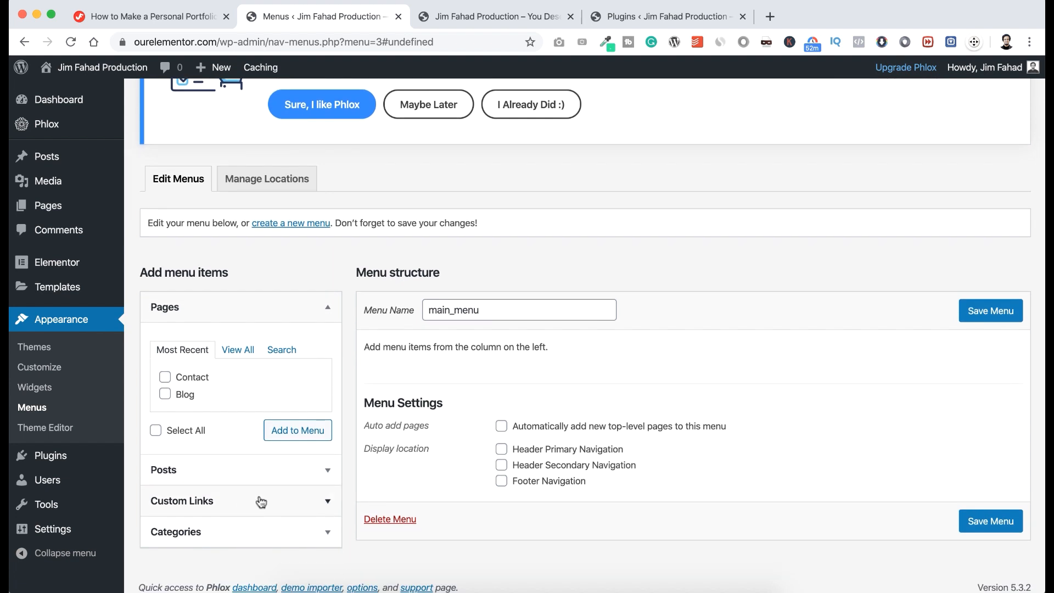
Add an About Me custom link pointing to #aboutme to main_menu.
left_click(282, 501)
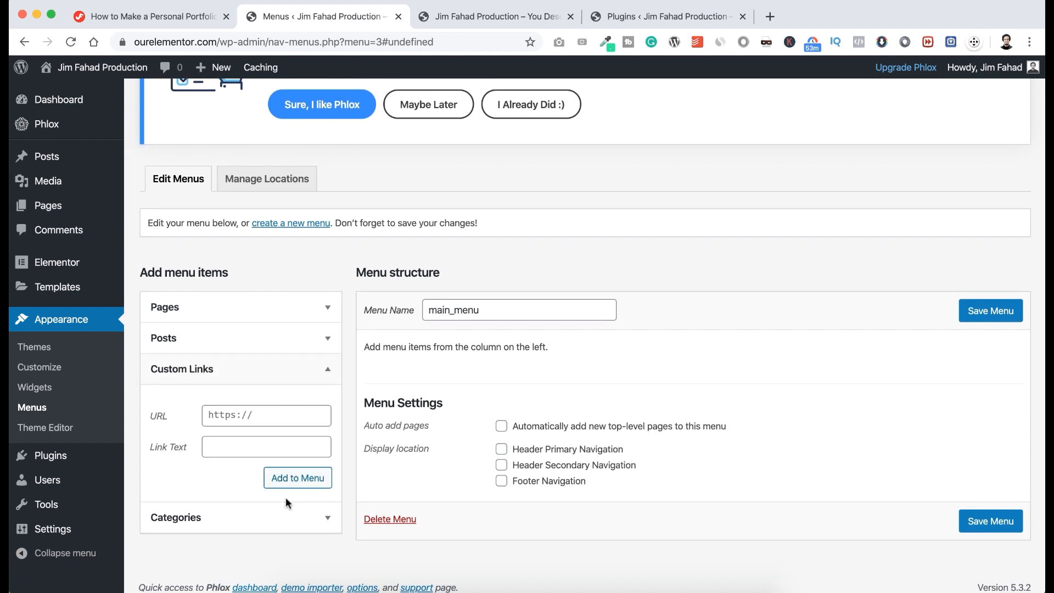
left_click(232, 446)
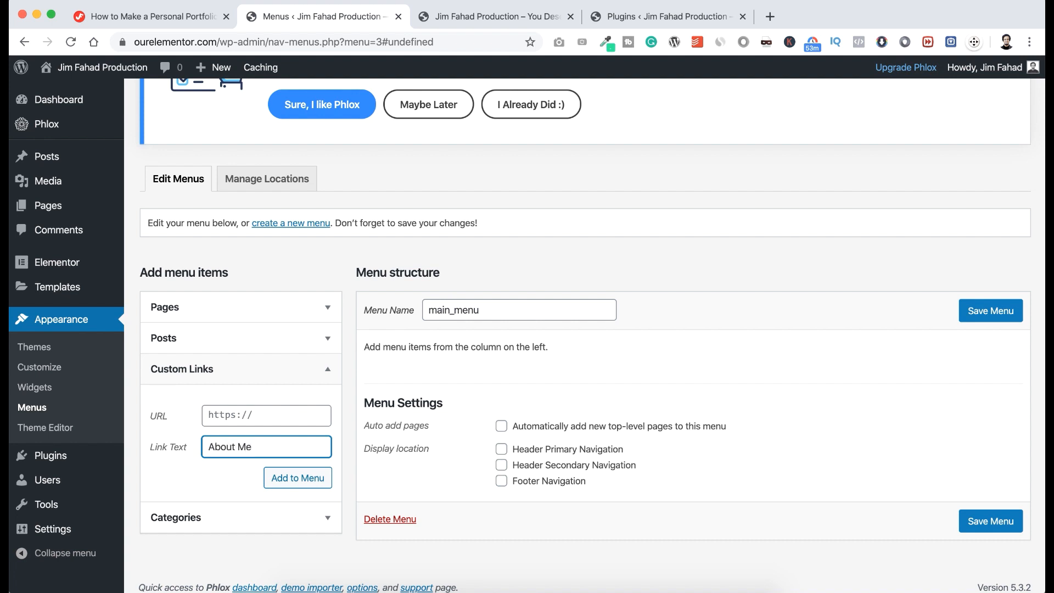
left_click(234, 418)
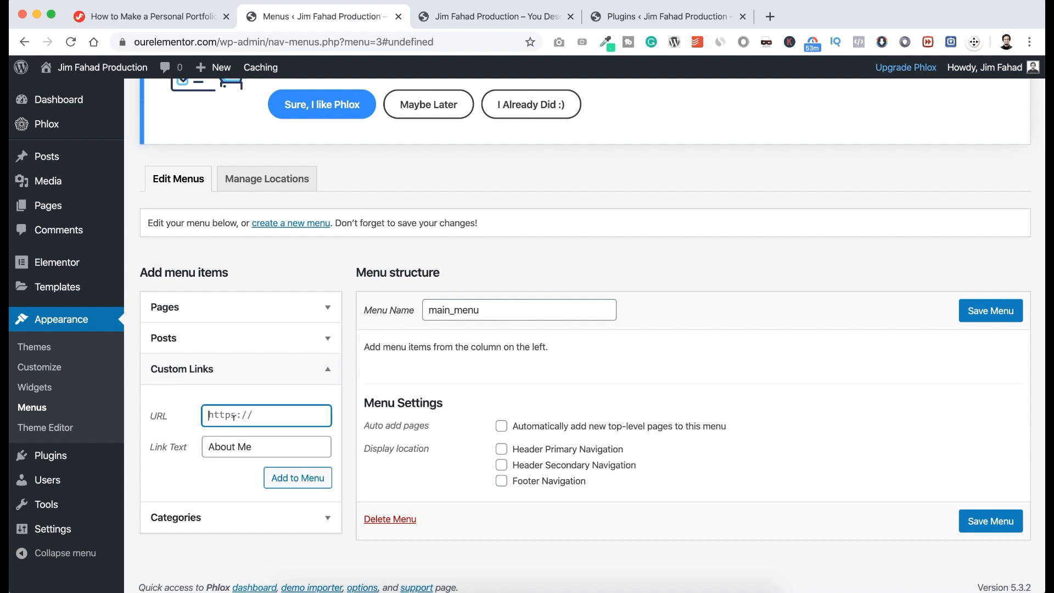
type("#aboutme")
left_click(282, 477)
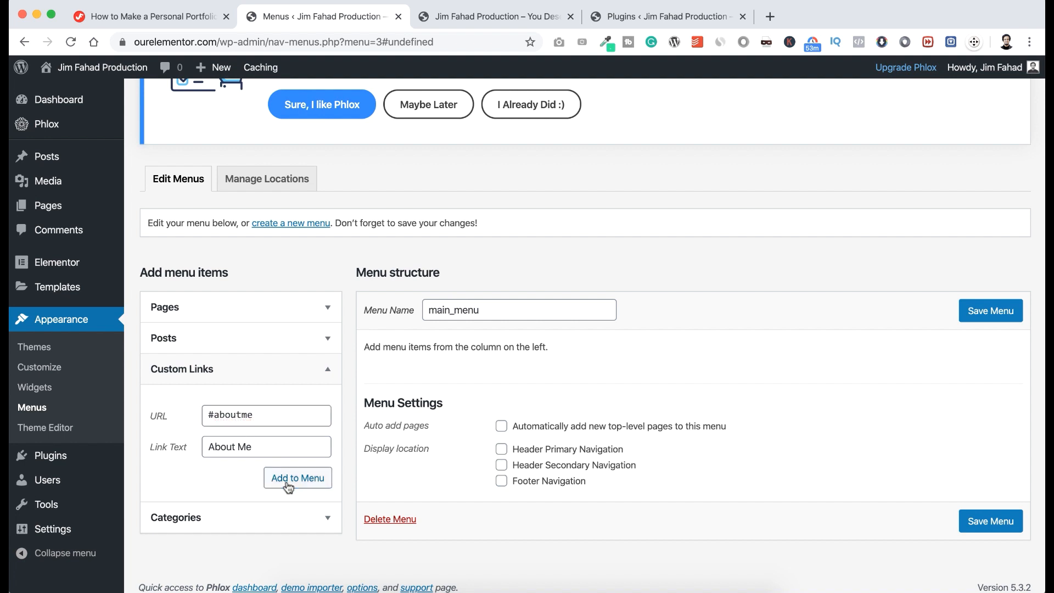
Add a Career custom link pointing to #career to main_menu.
left_click(251, 445)
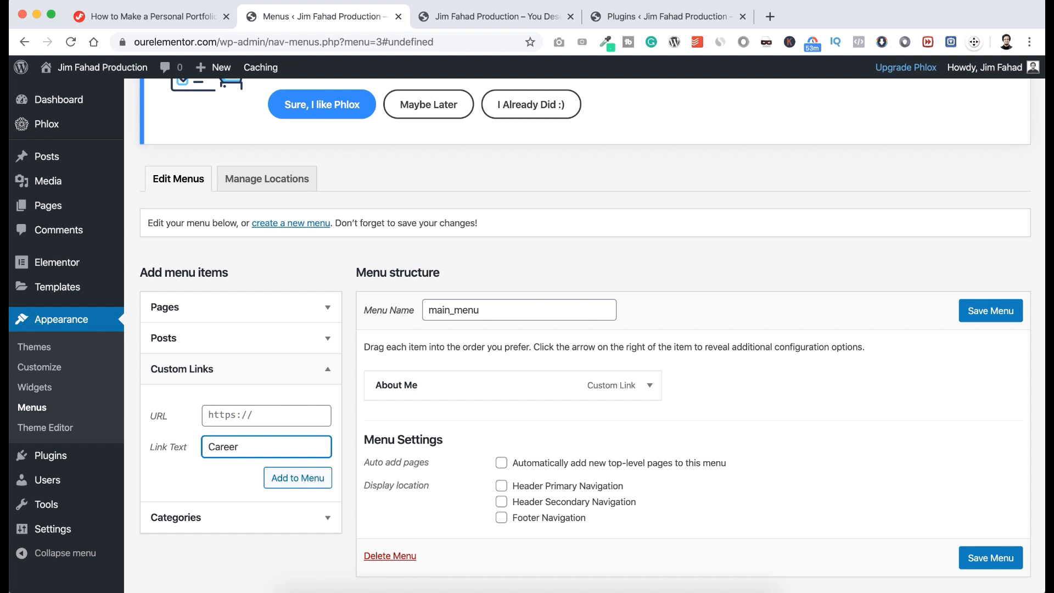
left_click(244, 415)
type("#career")
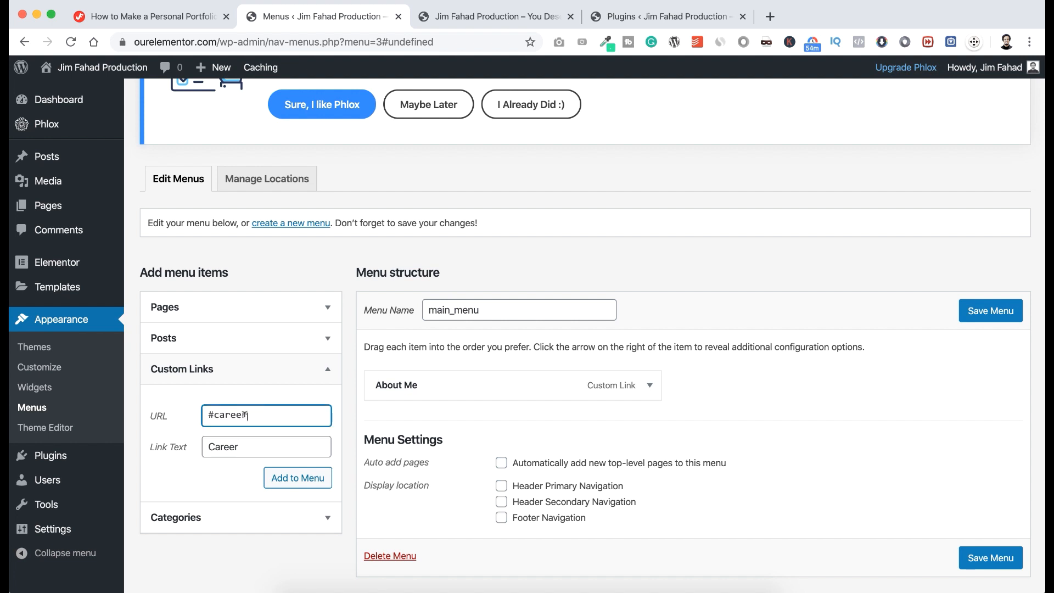
left_click(282, 480)
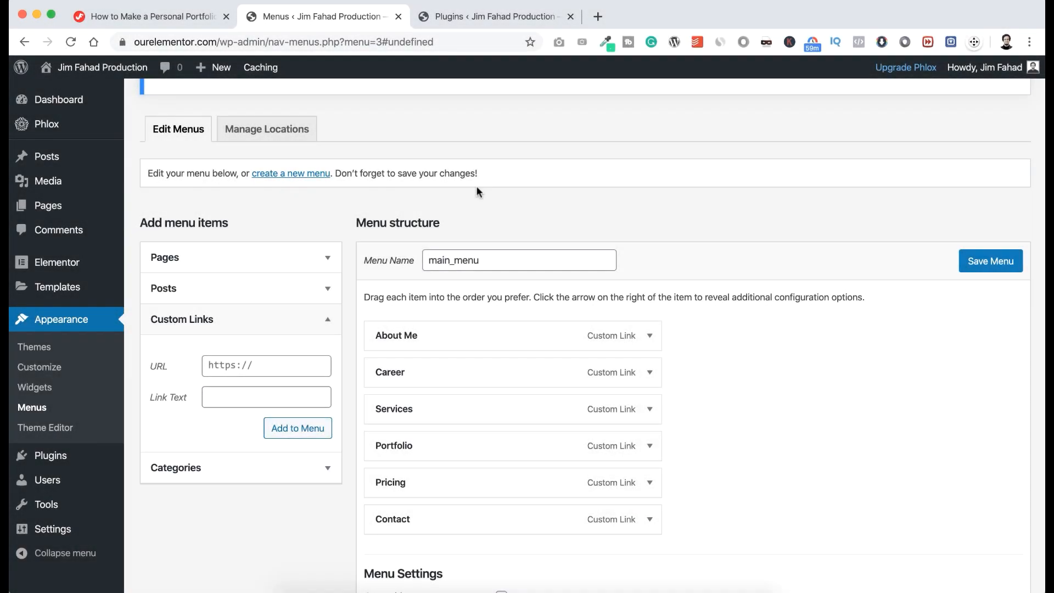
Save main_menu with its six anchor links.
scroll(476, 191, "down", 1)
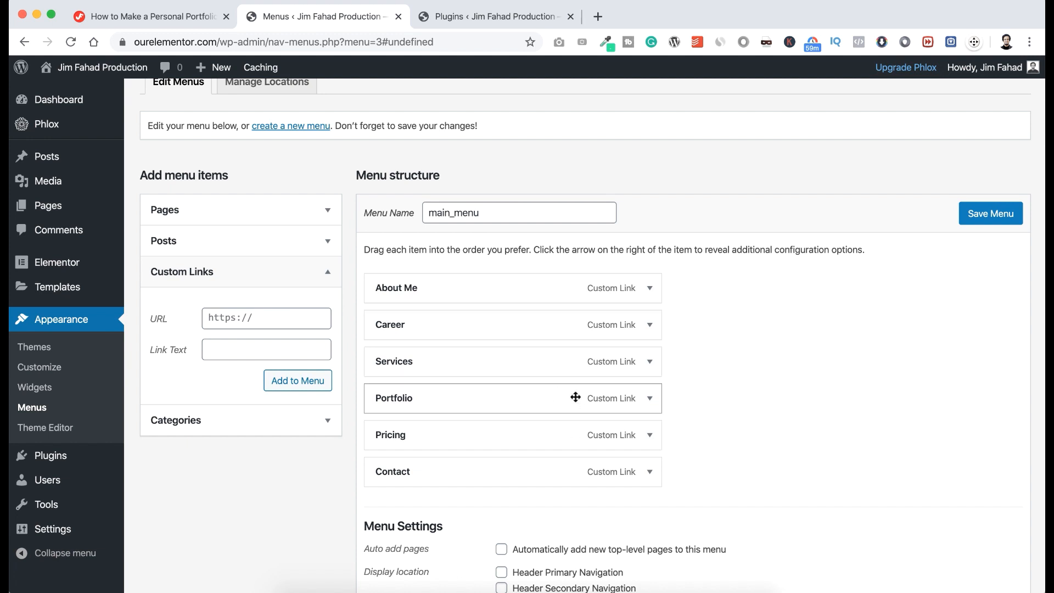
scroll(576, 397, "down", 2)
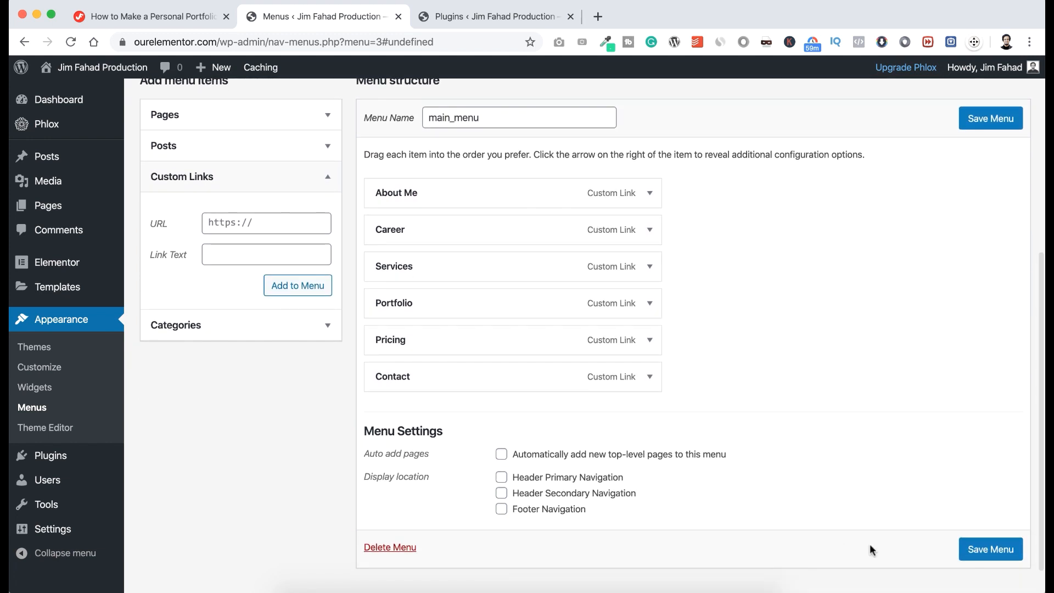
left_click(993, 552)
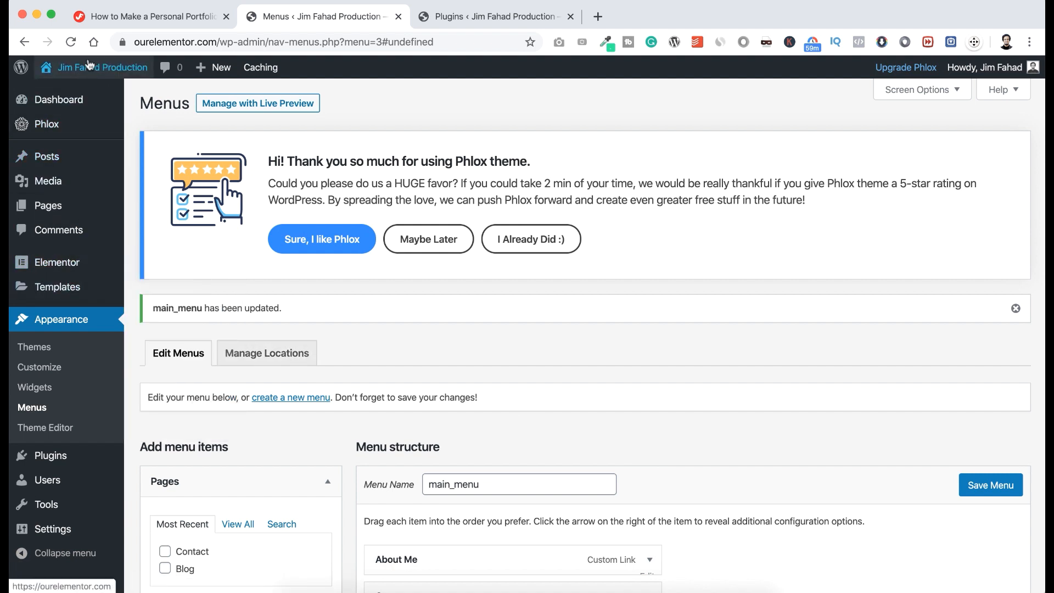
Open Visit Site in a new tab, scroll through the homepage, and return to Menus.
mouse_move(88, 64)
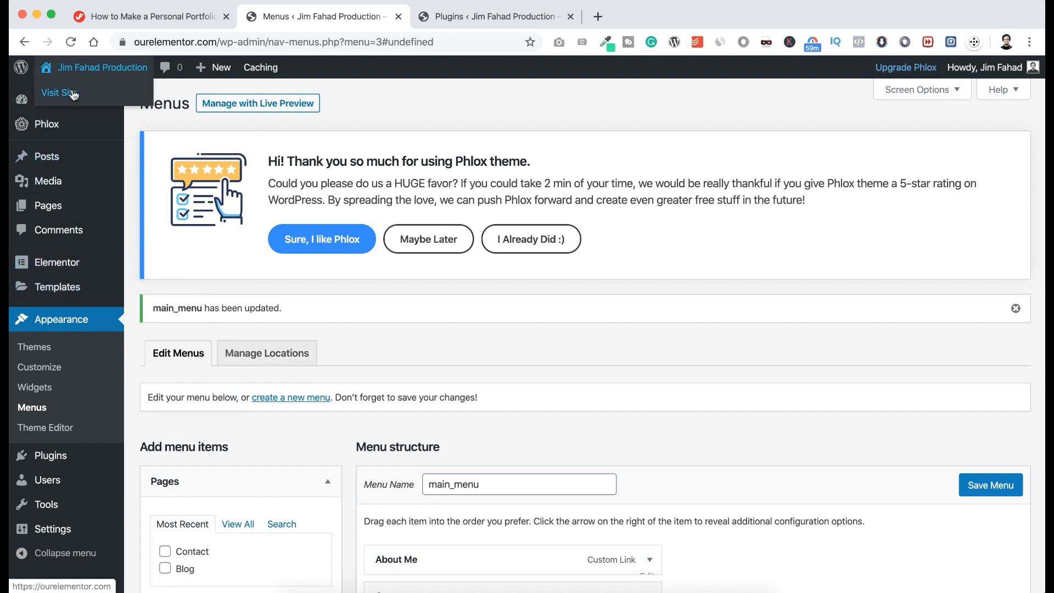
right_click(73, 94)
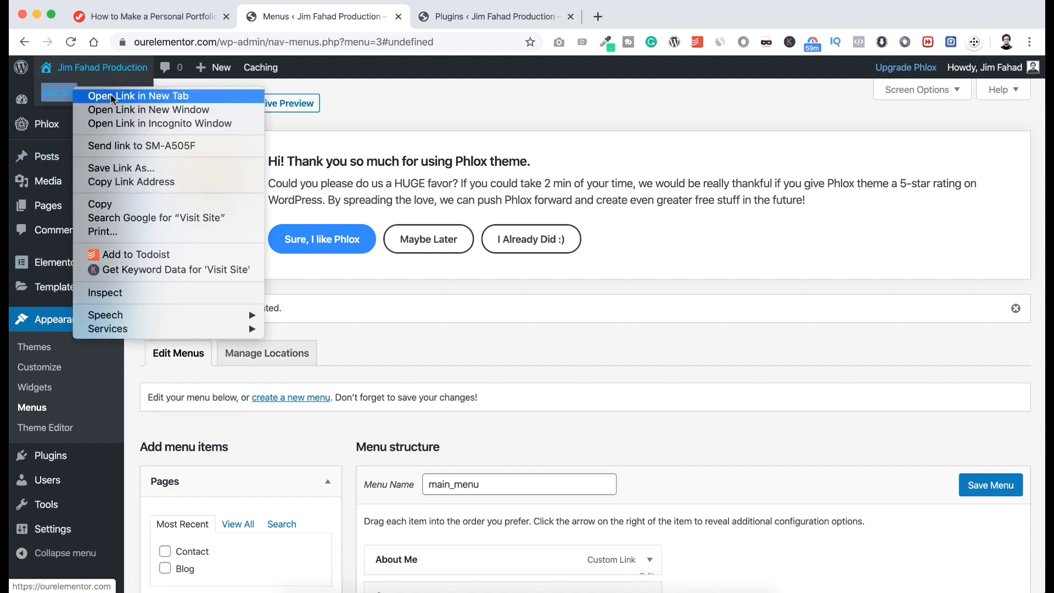
left_click(111, 96)
scroll(458, 212, "down", 5)
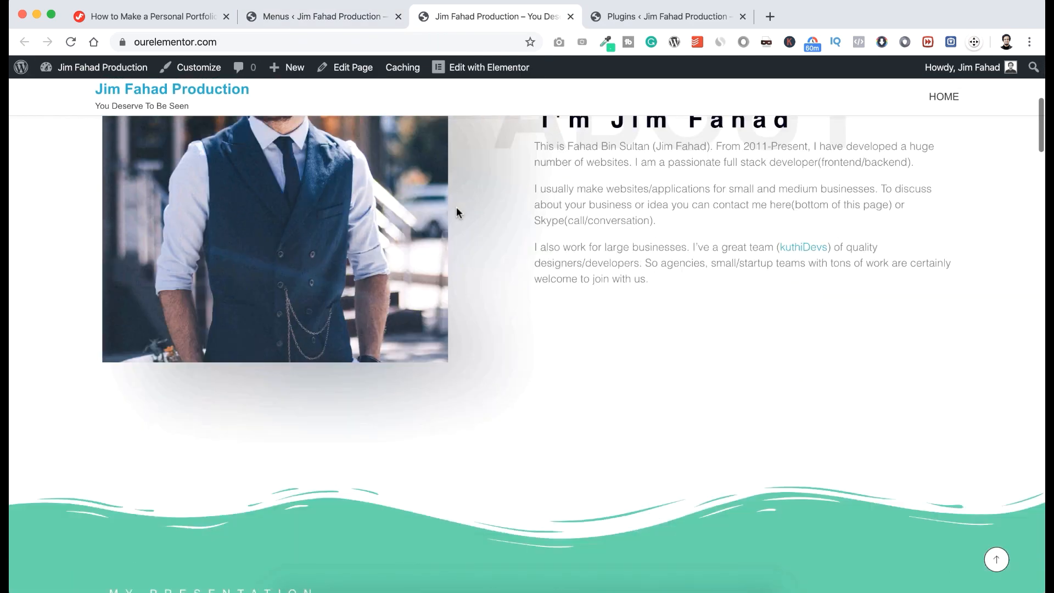
scroll(456, 207, "down", 2)
scroll(456, 206, "up", 5)
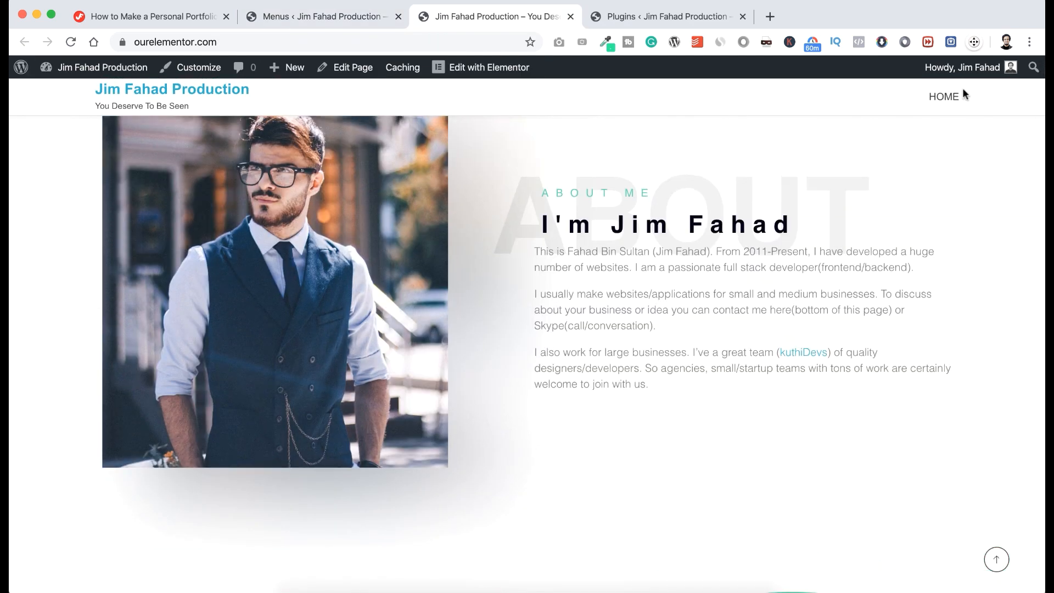
scroll(682, 221, "down", 3)
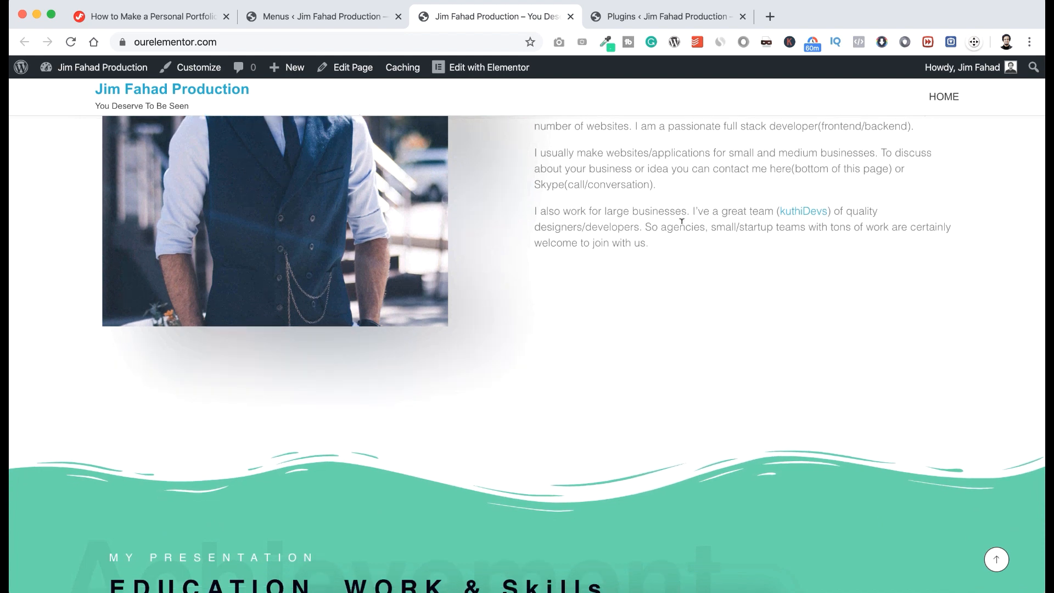
scroll(681, 222, "up", 9)
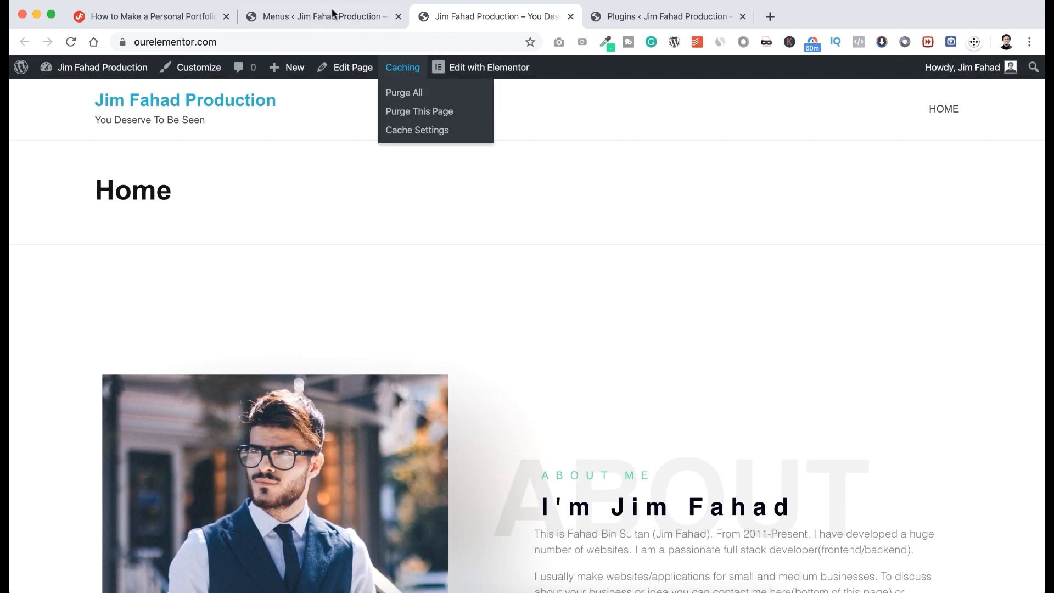
left_click(332, 13)
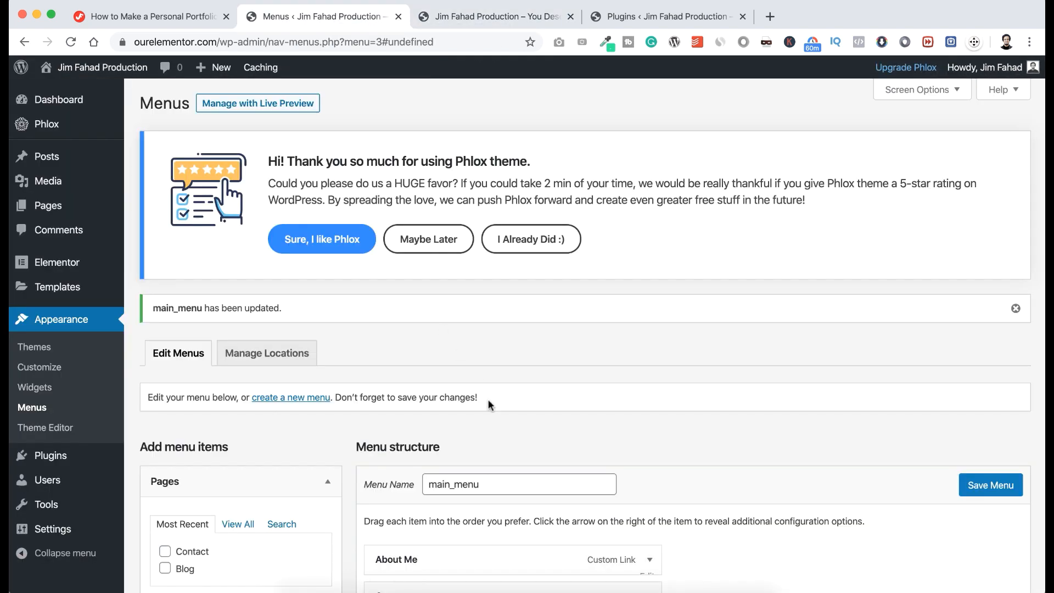
Save main_menu again with Header Primary Navigation as its display location.
scroll(490, 405, "down", 7)
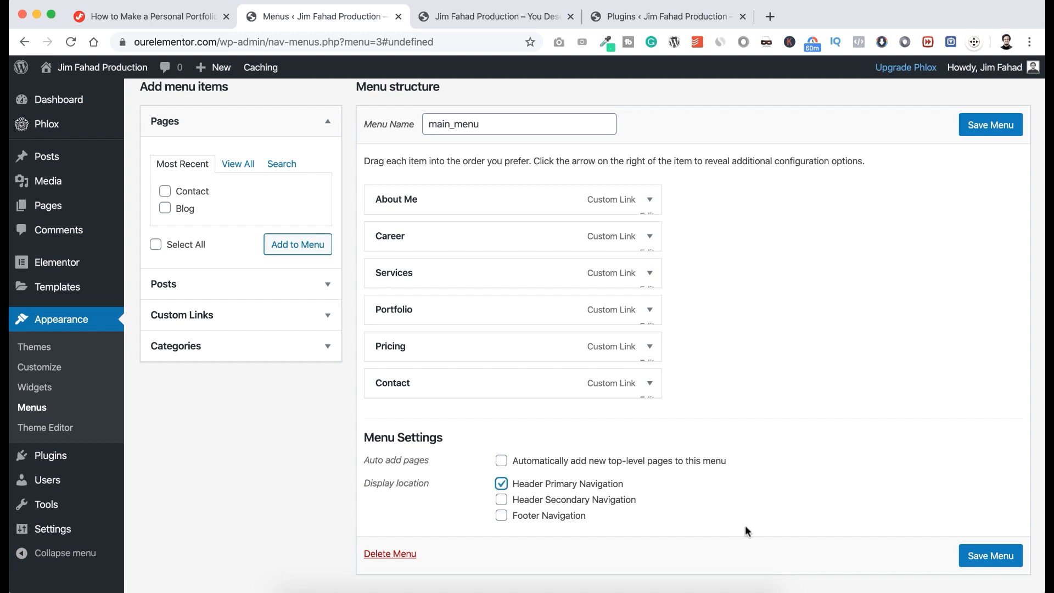
left_click(983, 560)
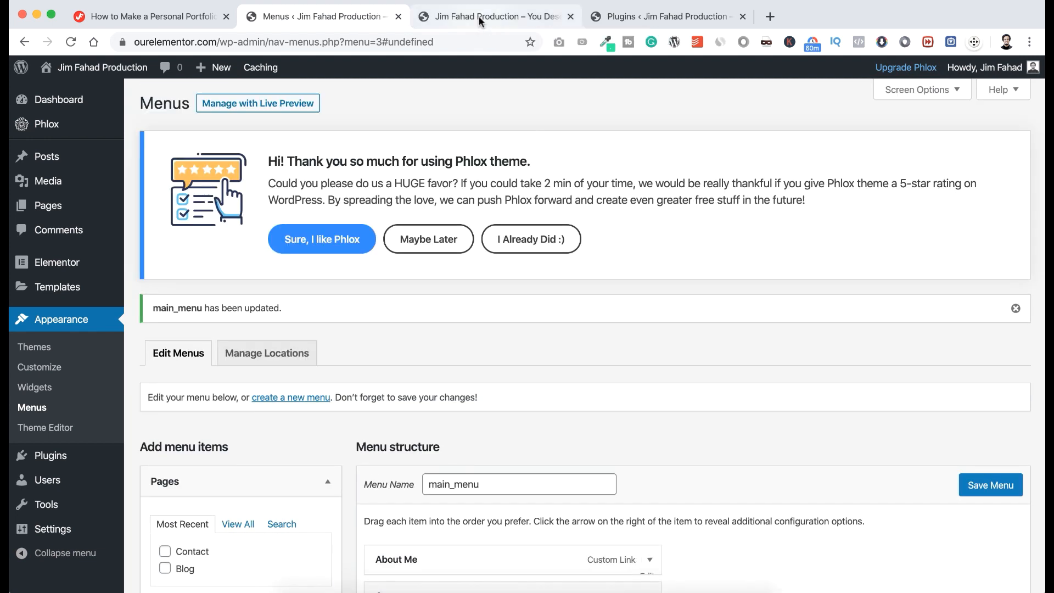
Reload the live site and test the CAREER, PORTFOLIO and CONTACT header links.
left_click(479, 17)
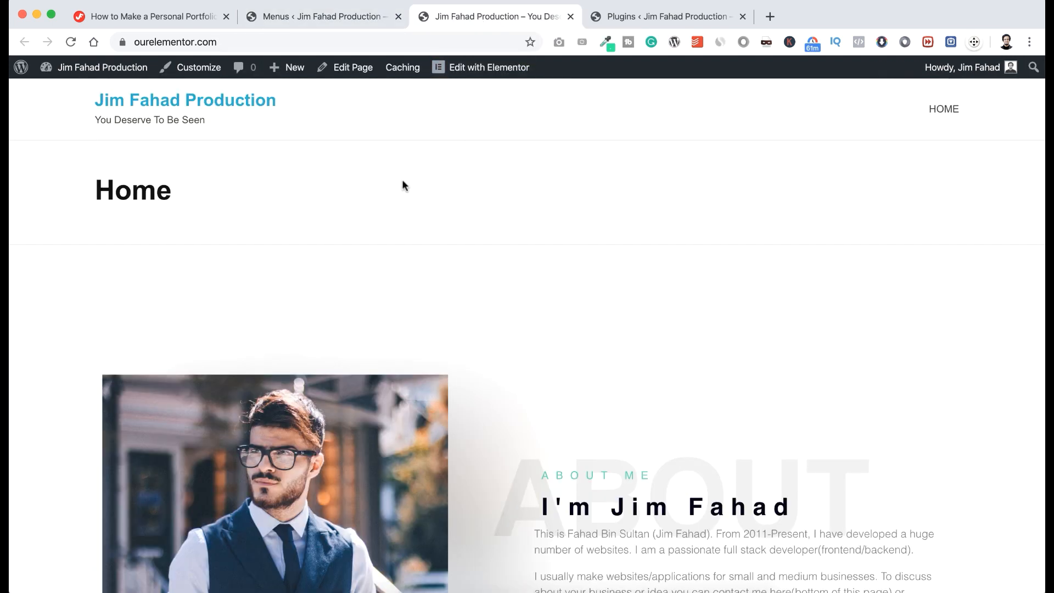
key("super+r")
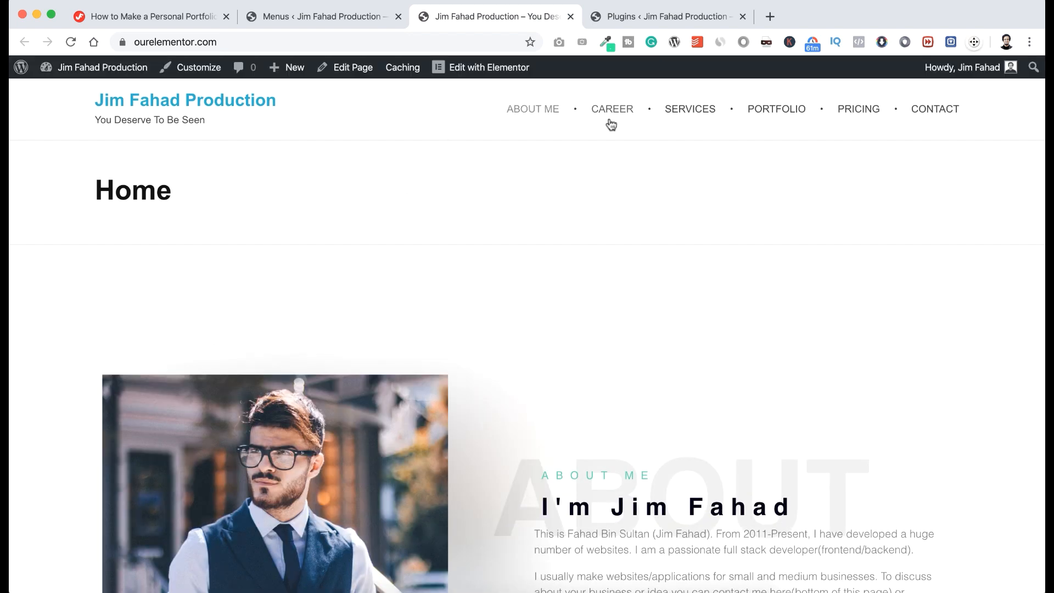
left_click(625, 109)
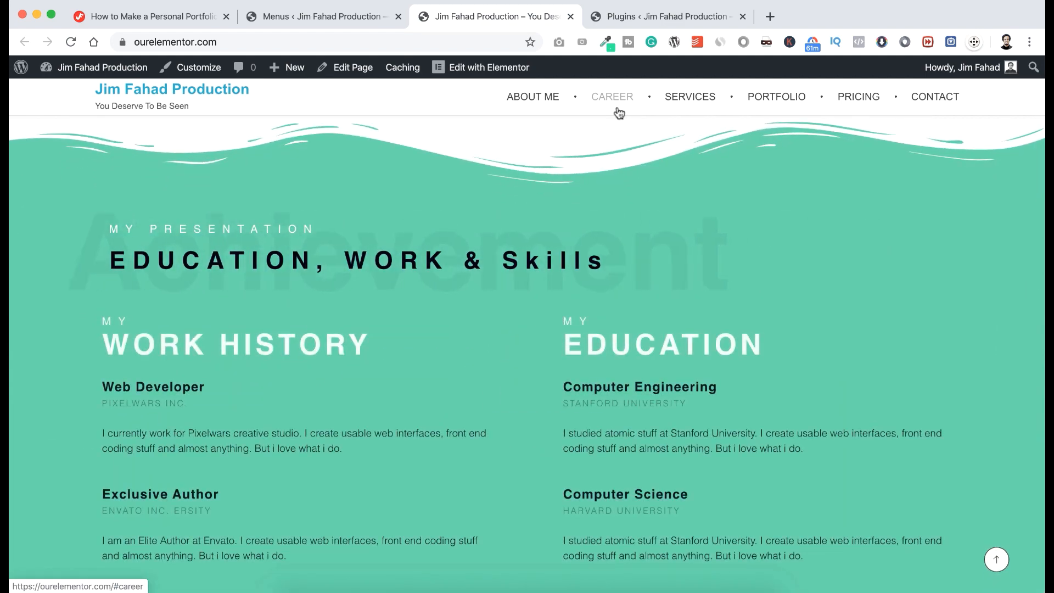
left_click(767, 104)
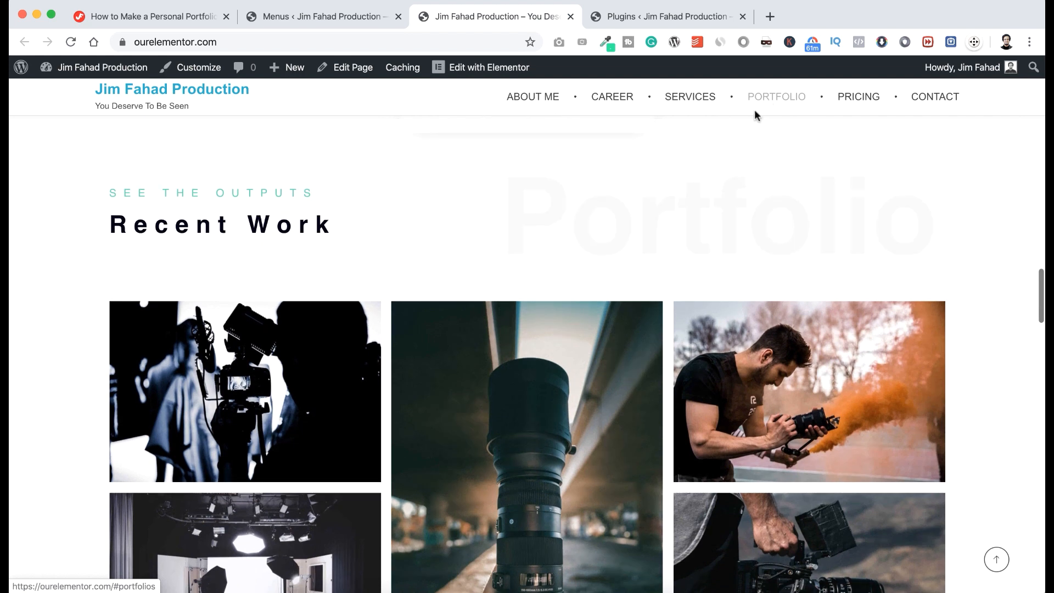
scroll(712, 208, "down", 10)
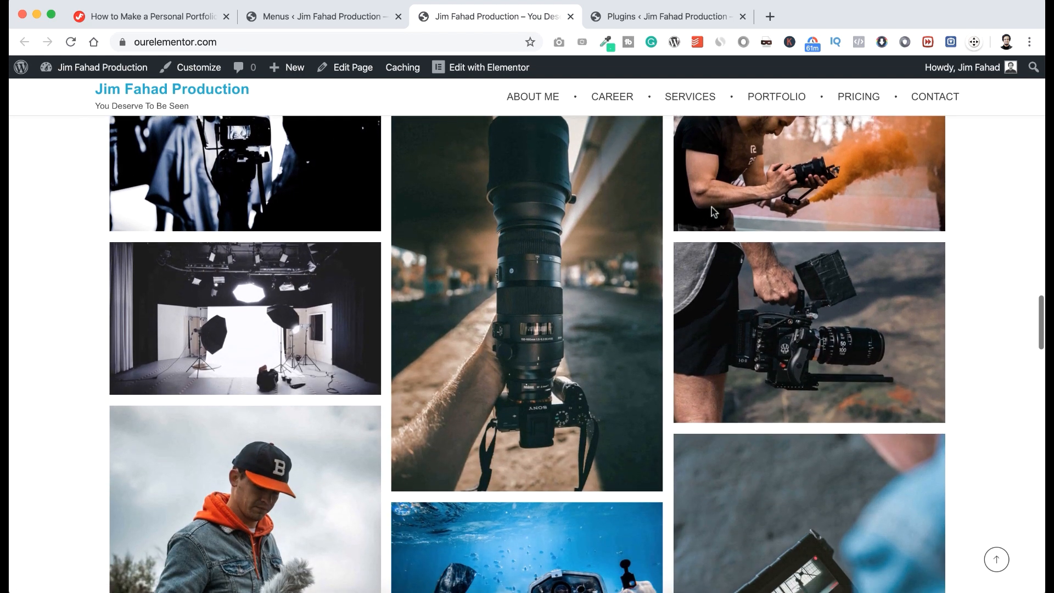
scroll(713, 213, "down", 1)
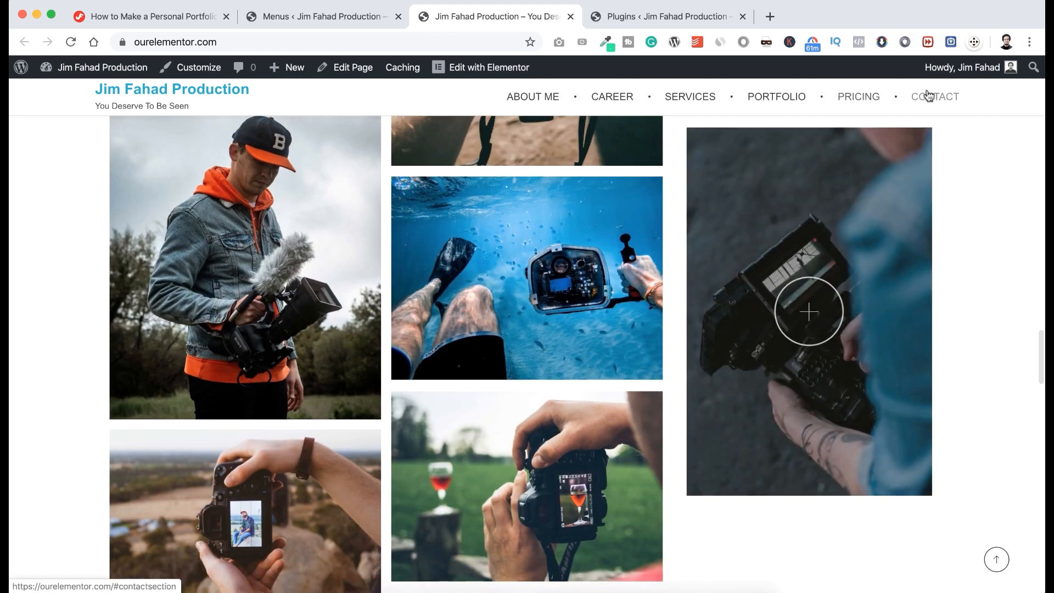
left_click(931, 98)
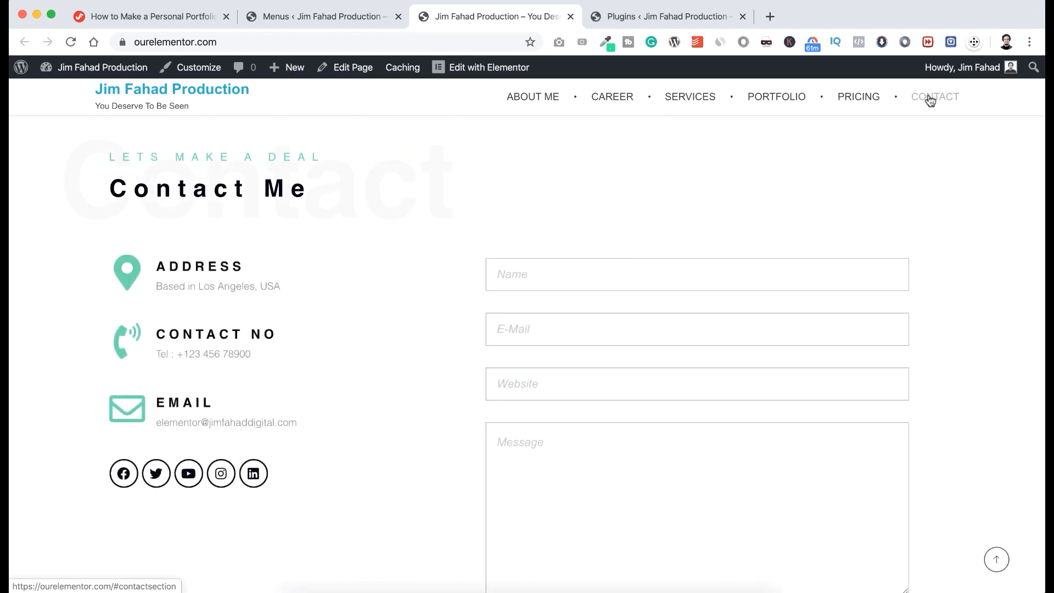
scroll(555, 292, "up", 10)
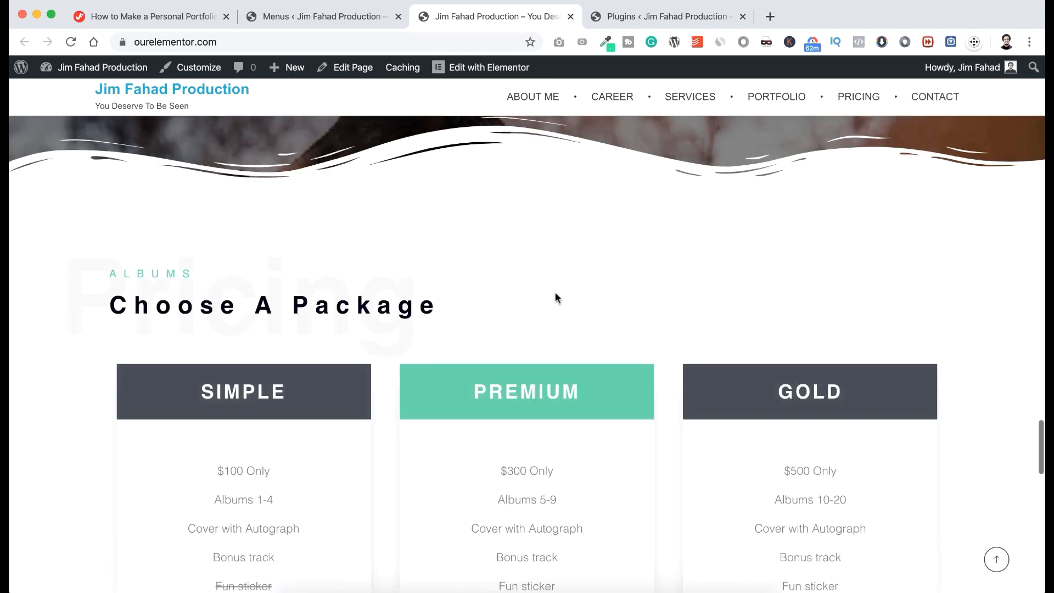
scroll(555, 296, "up", 10)
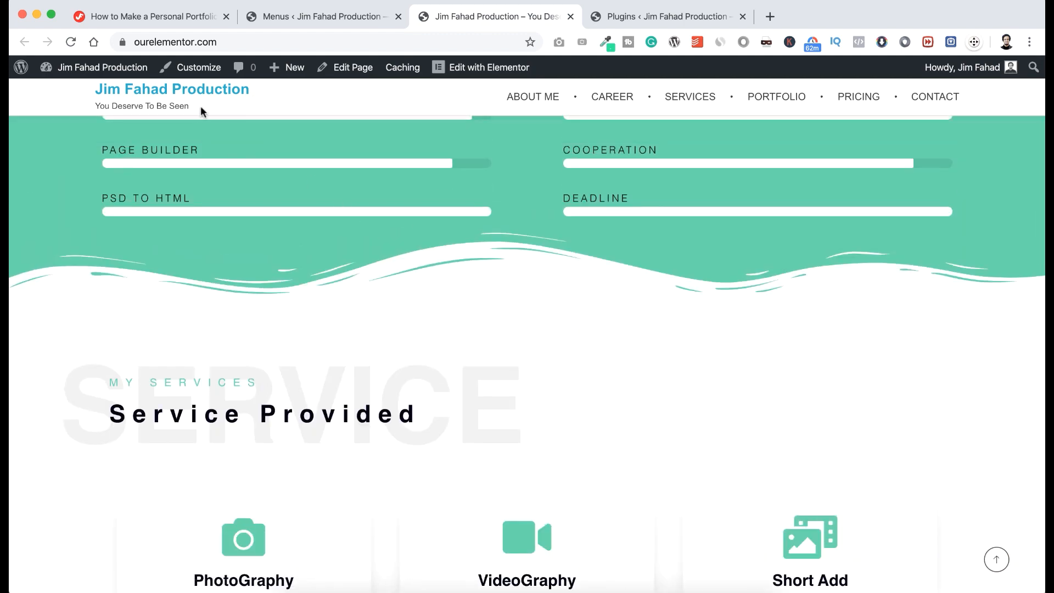
scroll(284, 199, "up", 10)
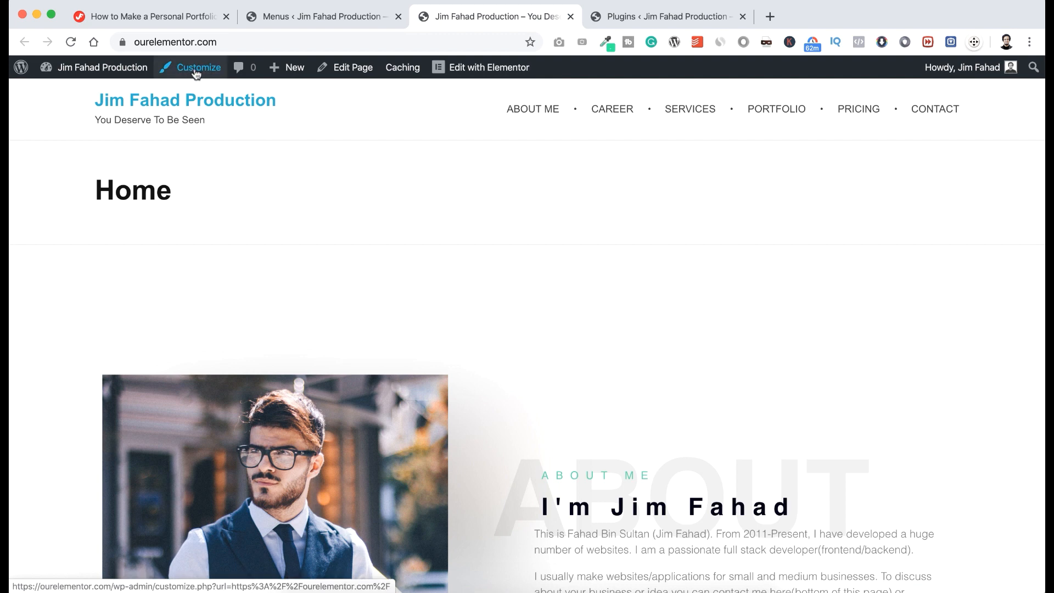
In Customizer Site Identity, upload the JFD logo image and set it as the uncropped site logo.
left_click(196, 74)
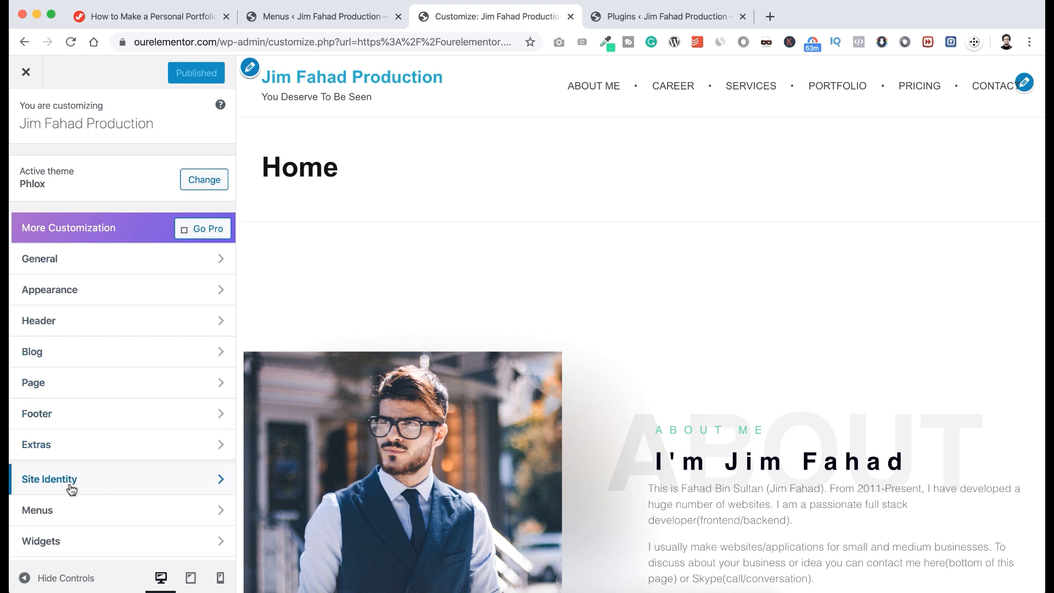
left_click(131, 486)
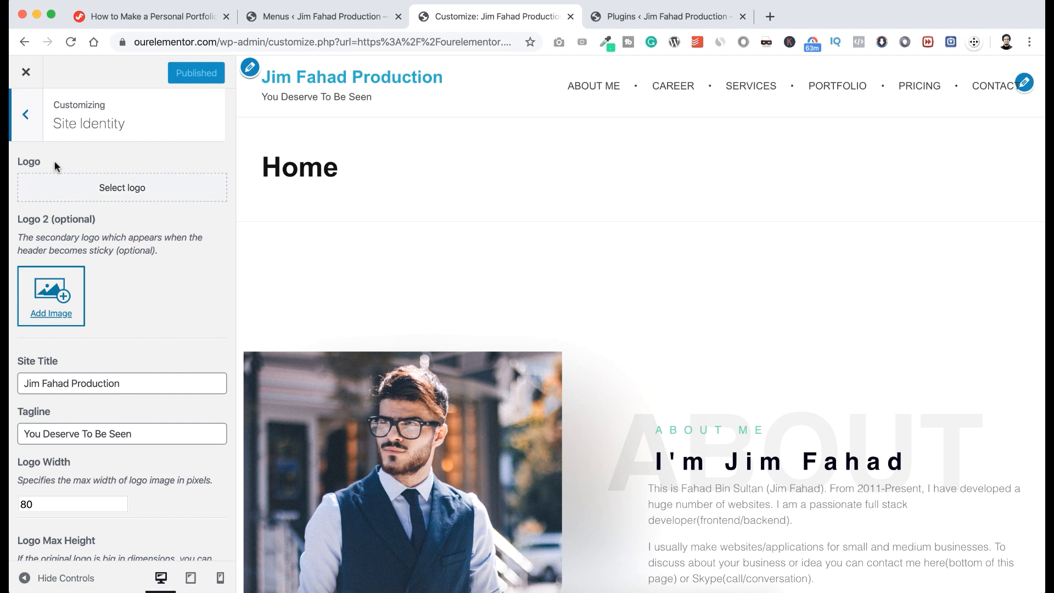
left_click(127, 189)
left_click(72, 129)
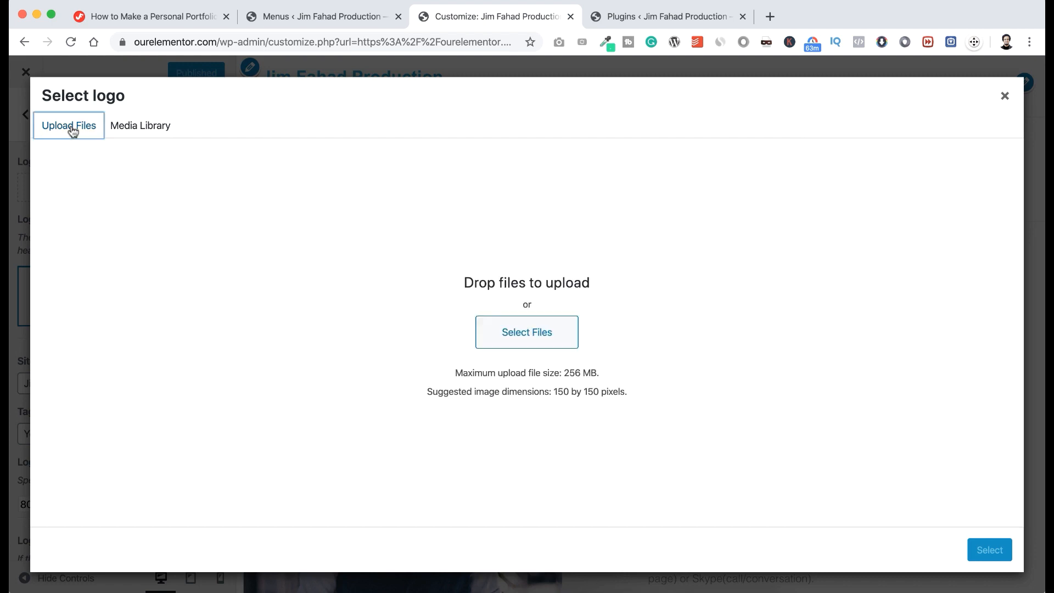
left_click(497, 332)
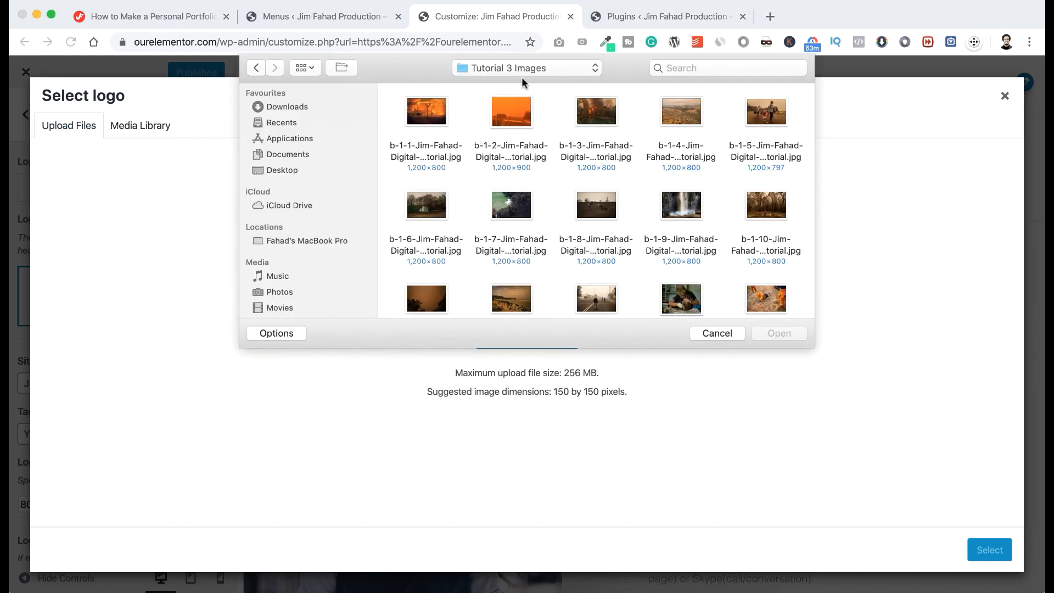
scroll(517, 197, "down", 10)
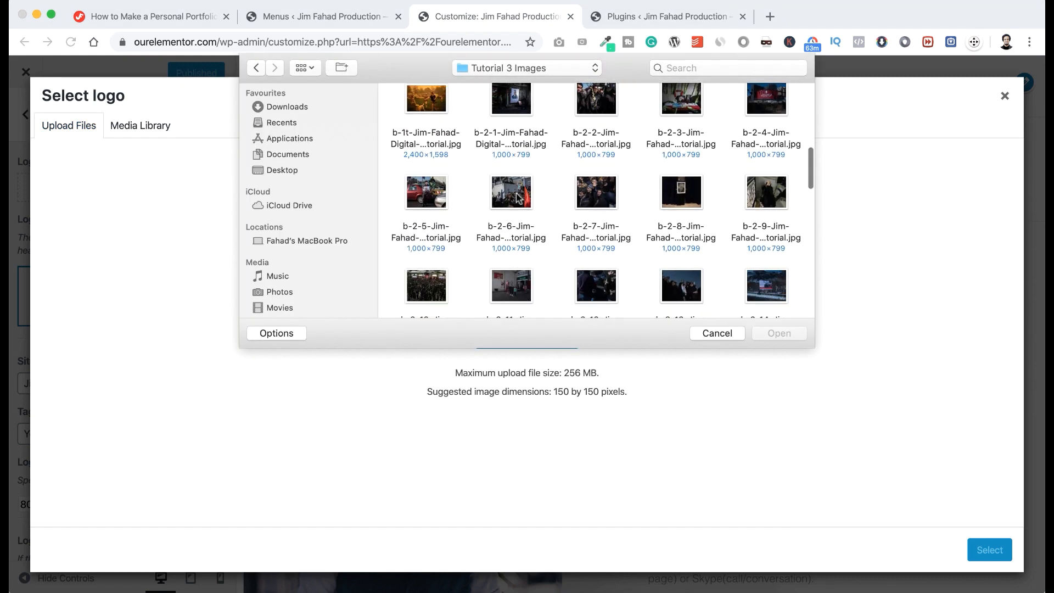
scroll(516, 197, "down", 6)
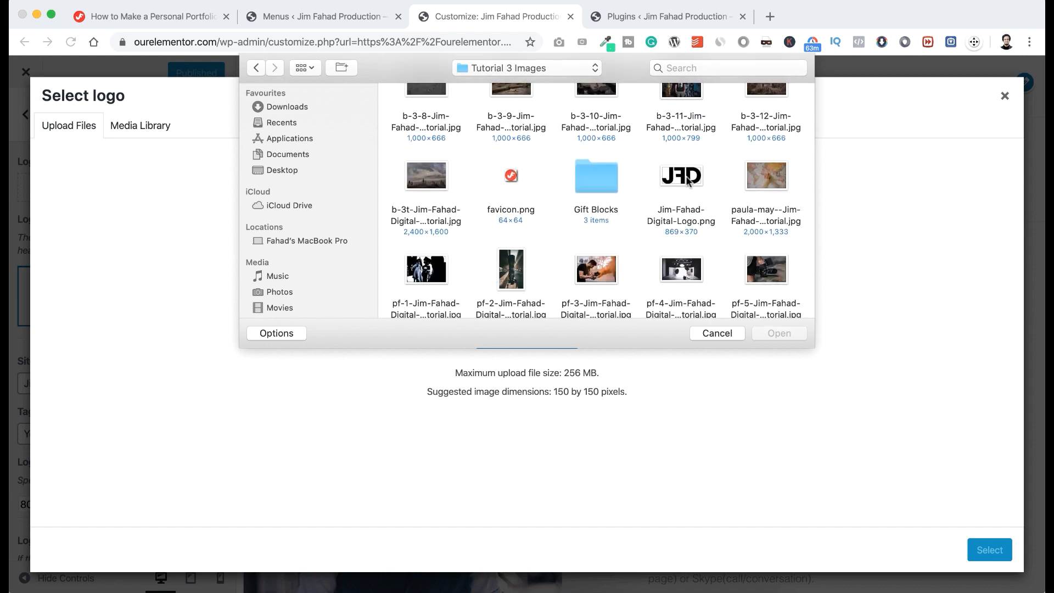
left_click(689, 180)
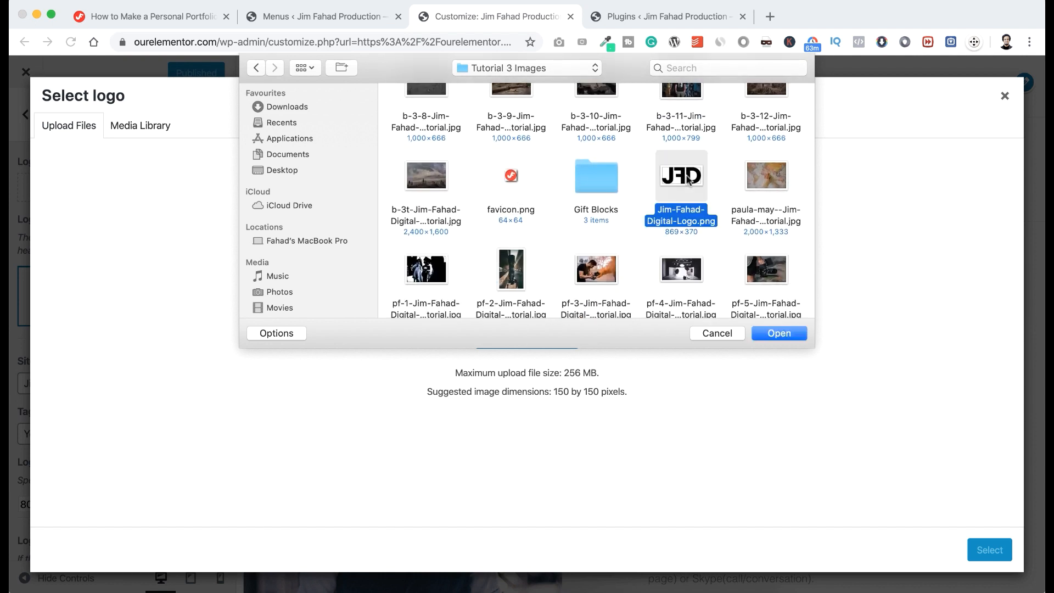
left_click(775, 333)
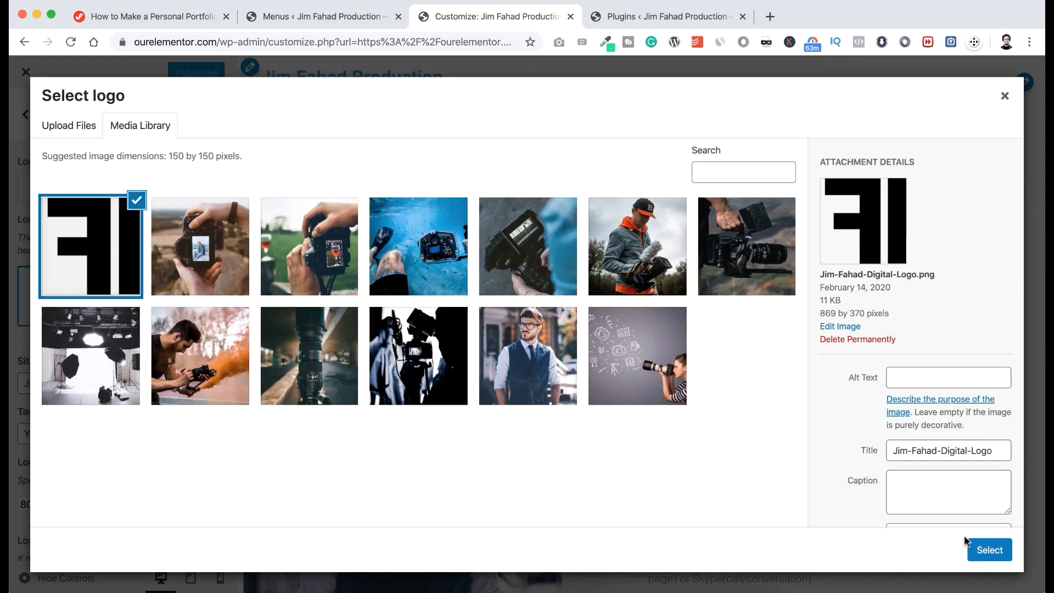
left_click(983, 549)
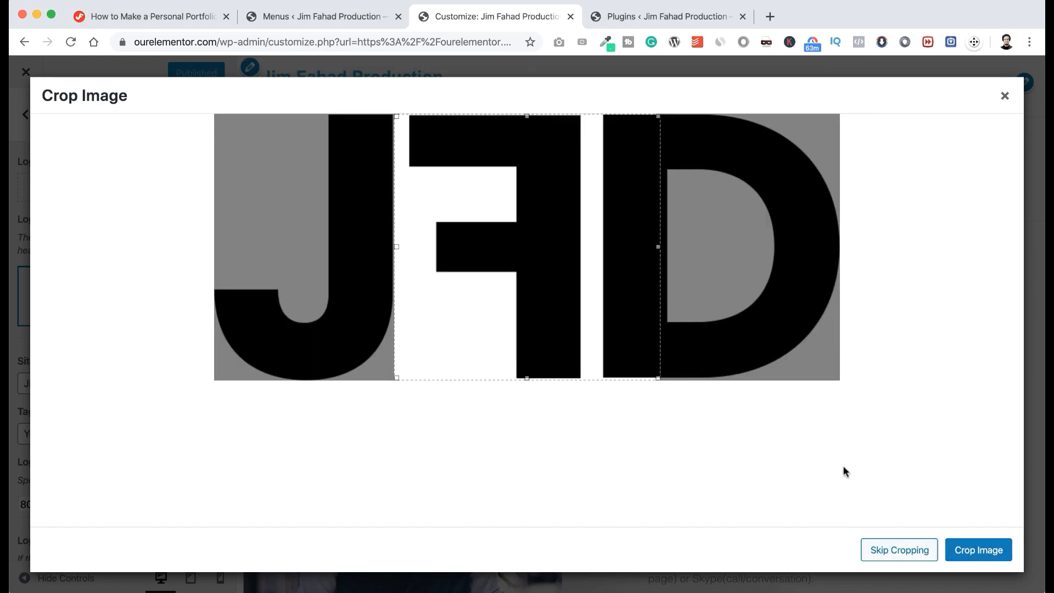
left_click(888, 553)
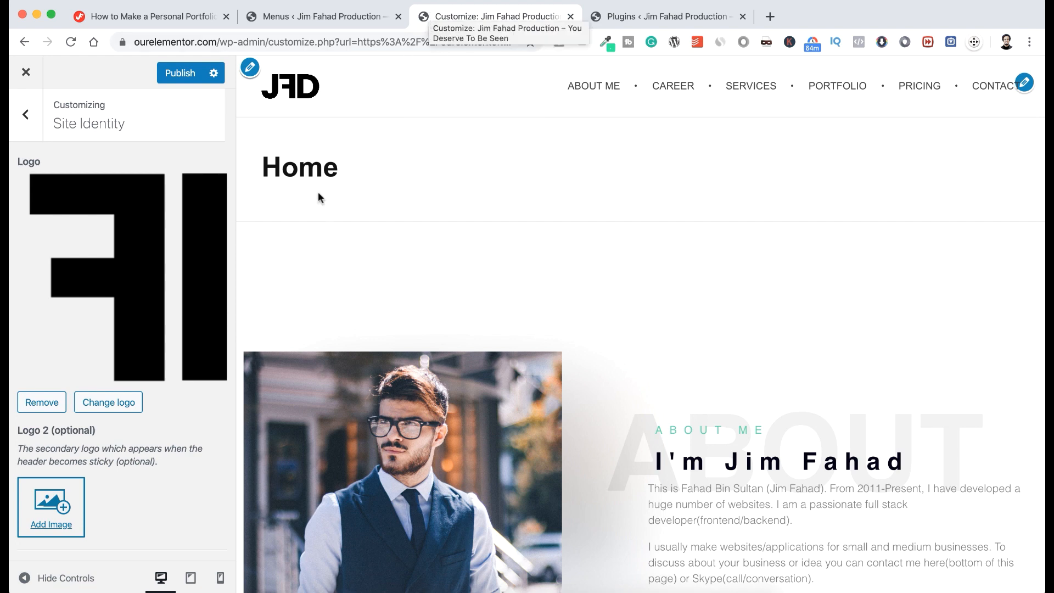
Check the tutorial tab, then return to the Customizer and scroll to Site Icon.
left_click(170, 18)
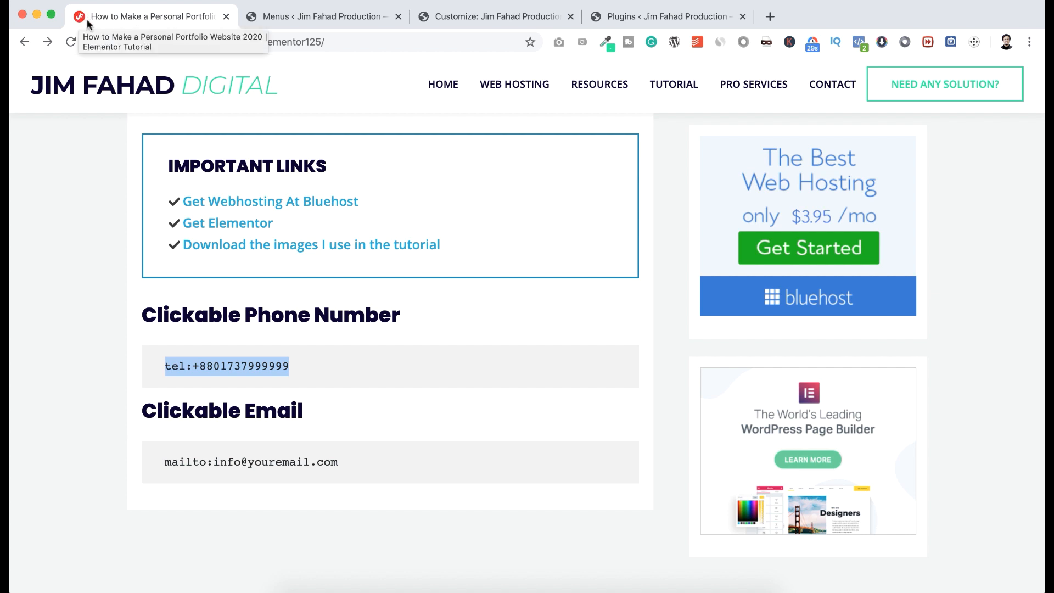
left_click(447, 17)
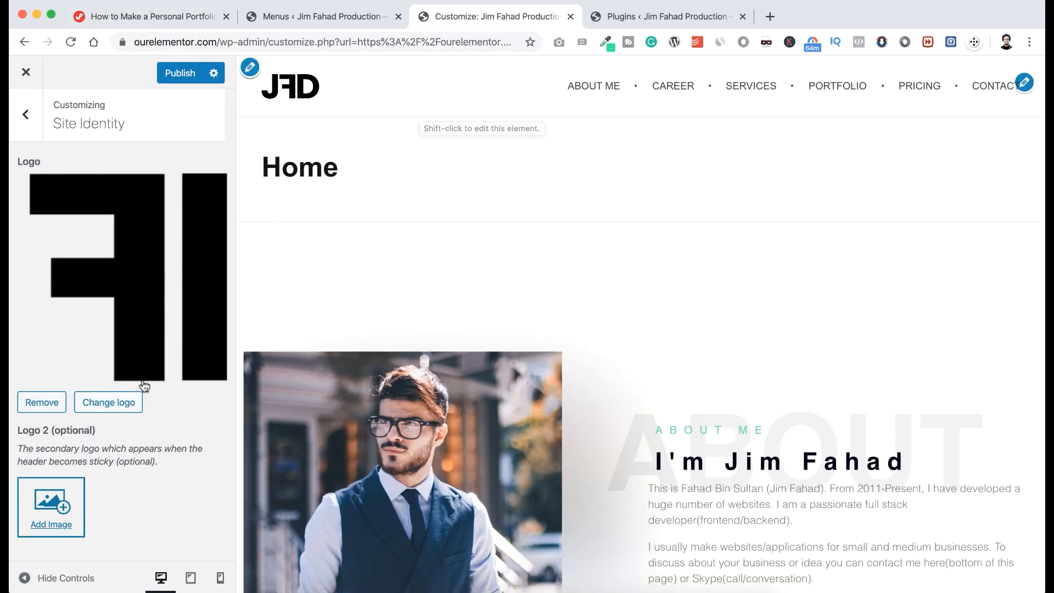
scroll(144, 386, "down", 1)
scroll(144, 386, "down", 8)
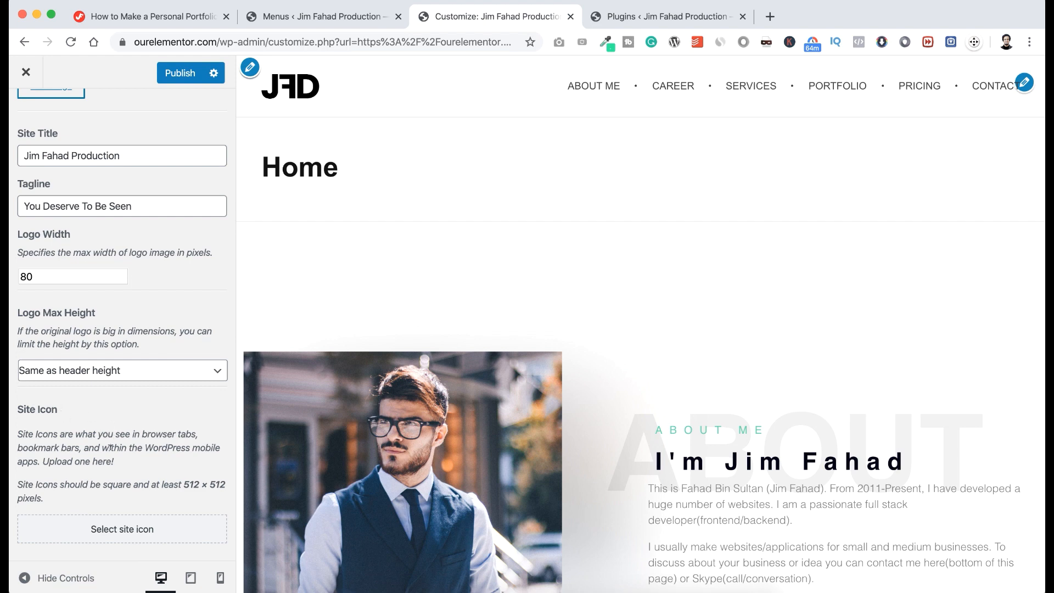
Upload favicon.png and set it as the site icon without cropping.
left_click(130, 535)
left_click(77, 132)
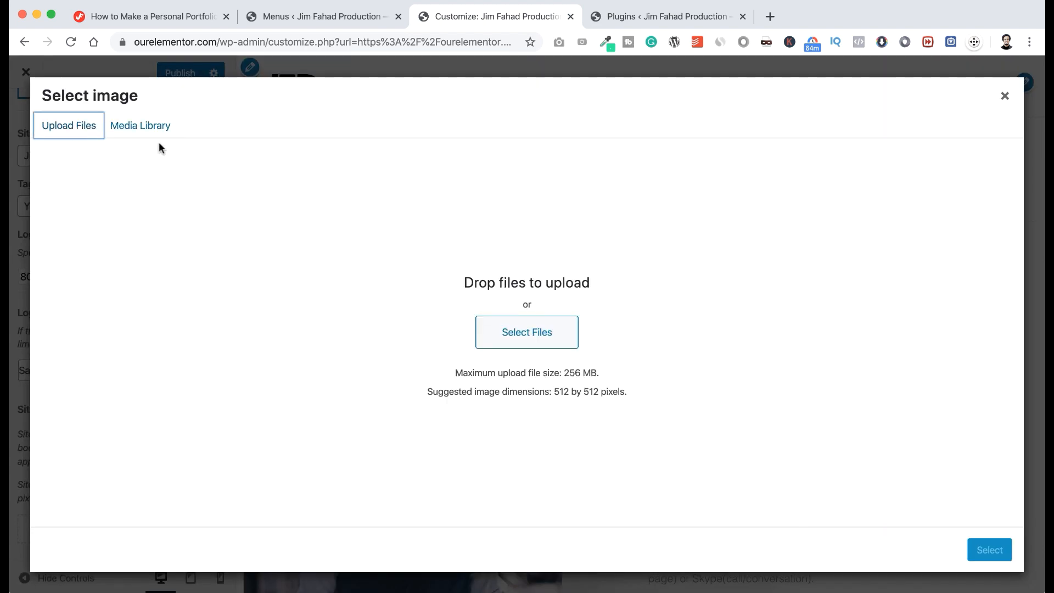
left_click(486, 329)
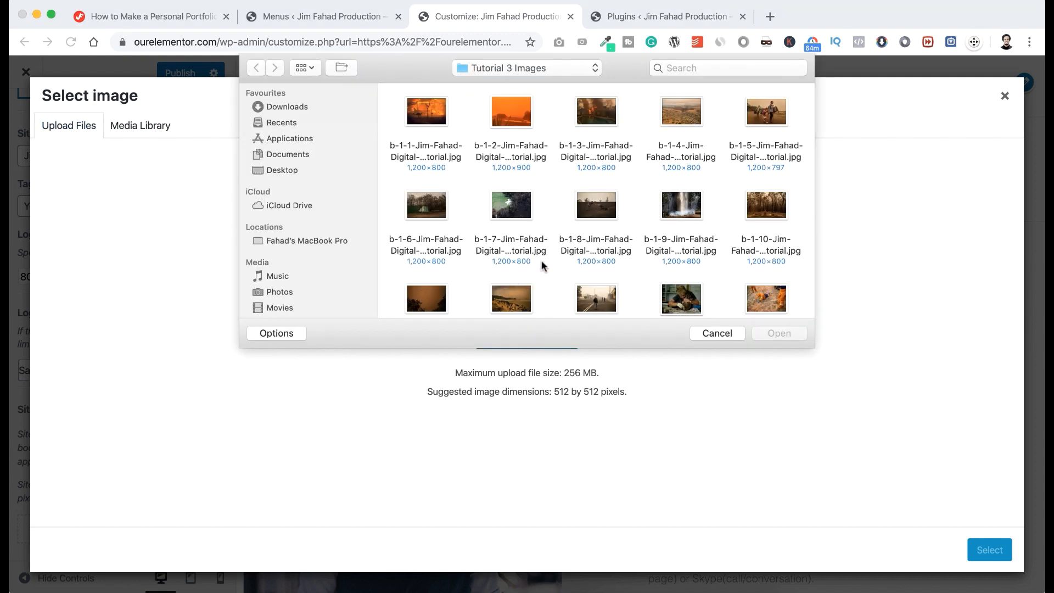
scroll(541, 260, "down", 5)
scroll(542, 260, "down", 10)
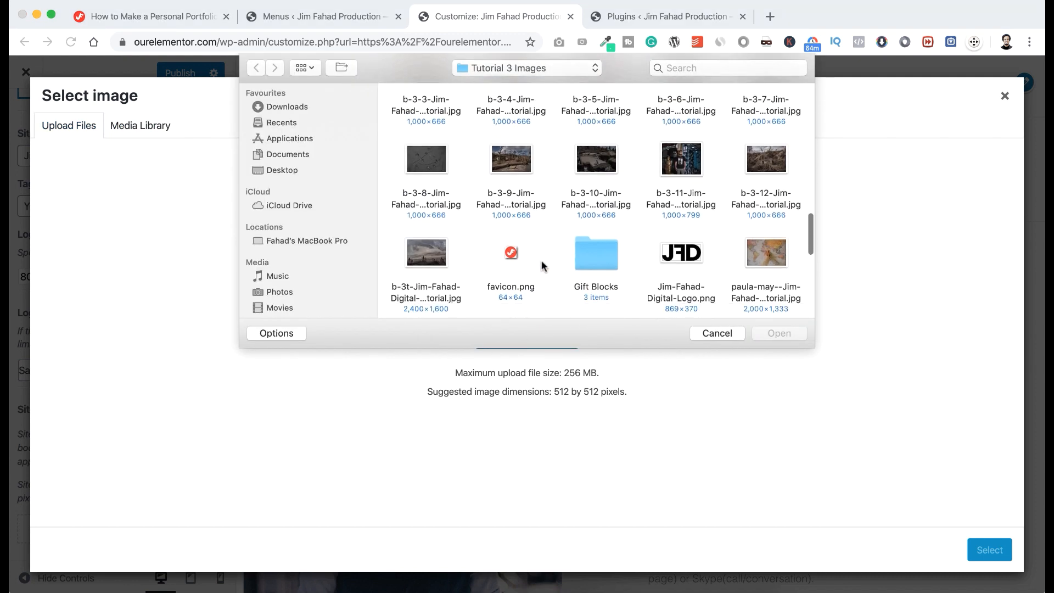
left_click(511, 221)
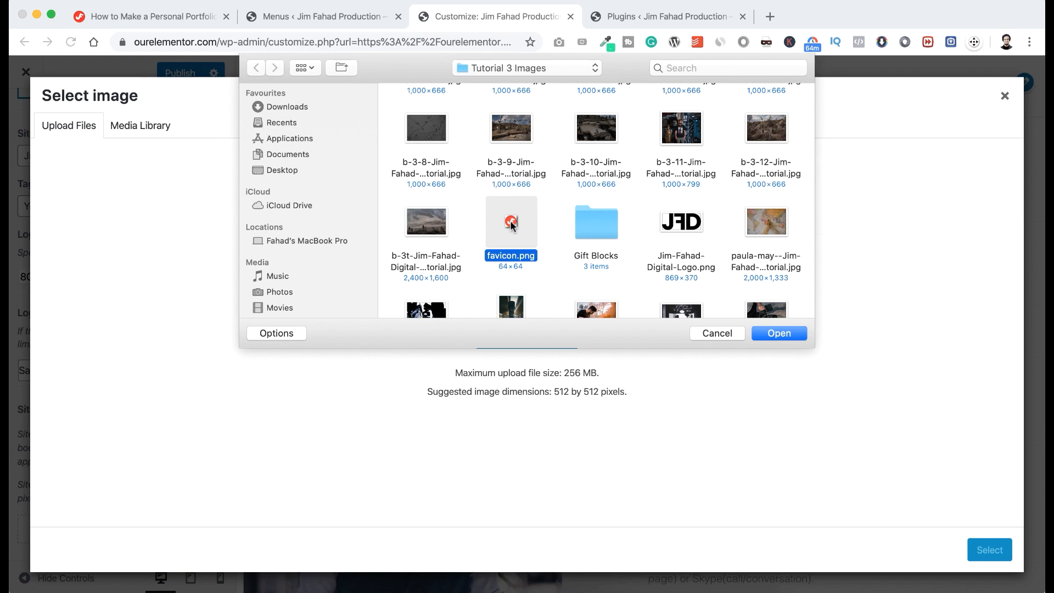
left_click(791, 332)
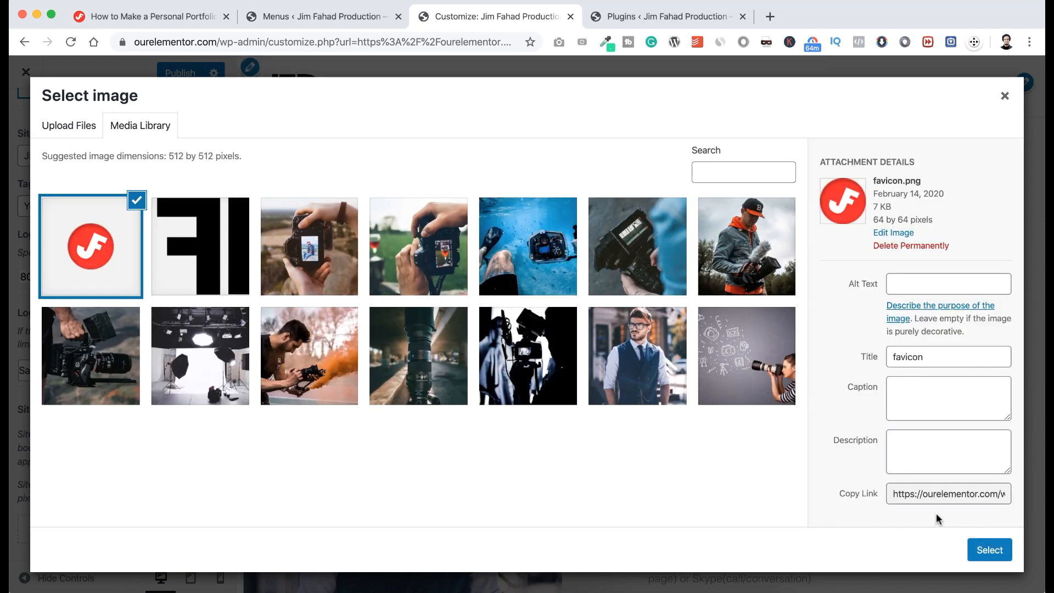
left_click(993, 552)
left_click(915, 550)
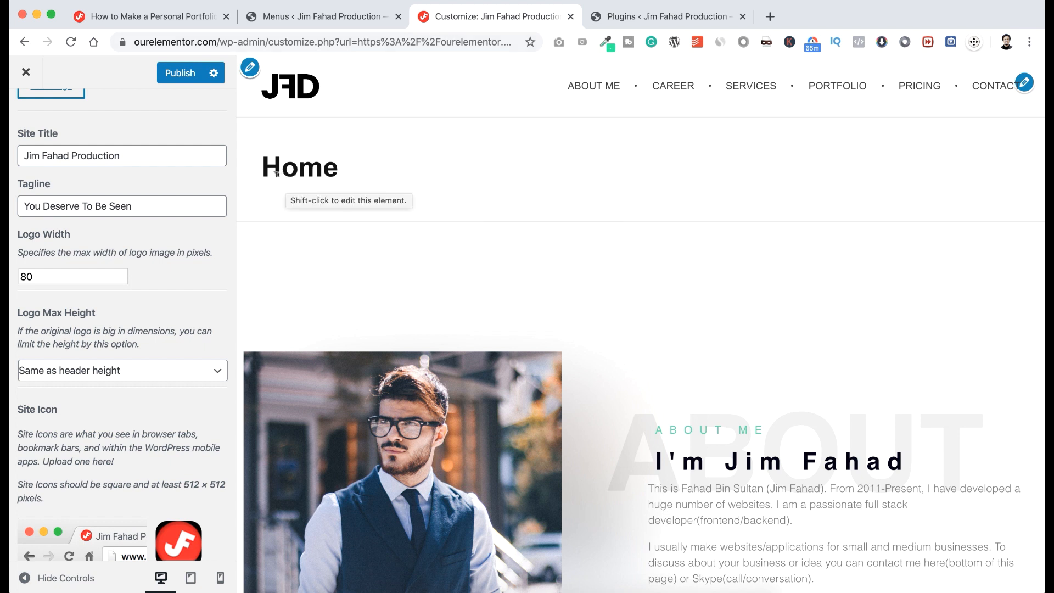
Highlight the Home page title, then go back to the Customizer's main settings list.
left_click_drag(263, 164, 339, 171)
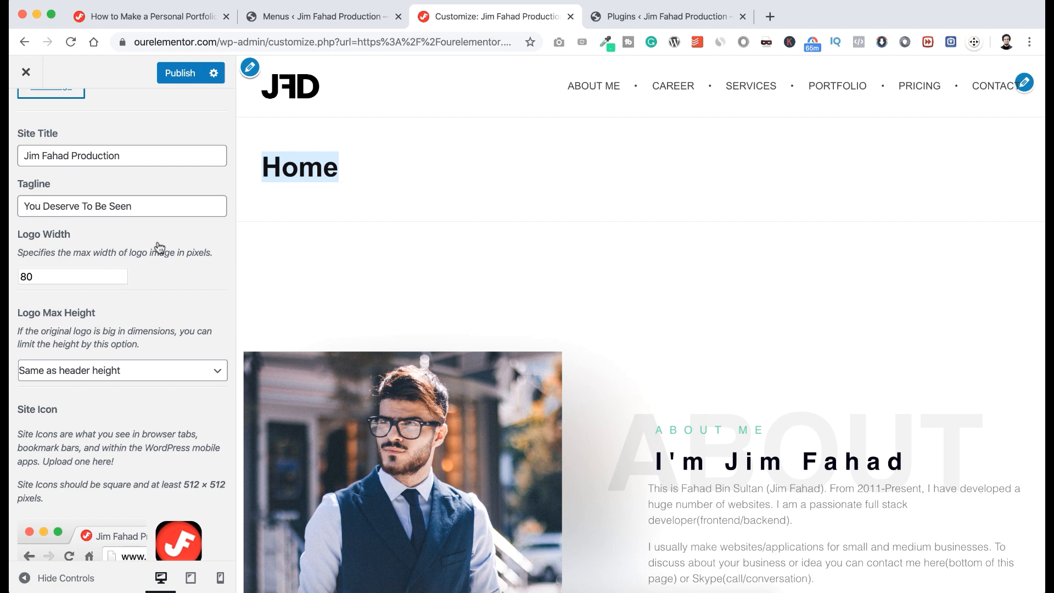
scroll(94, 237, "up", 10)
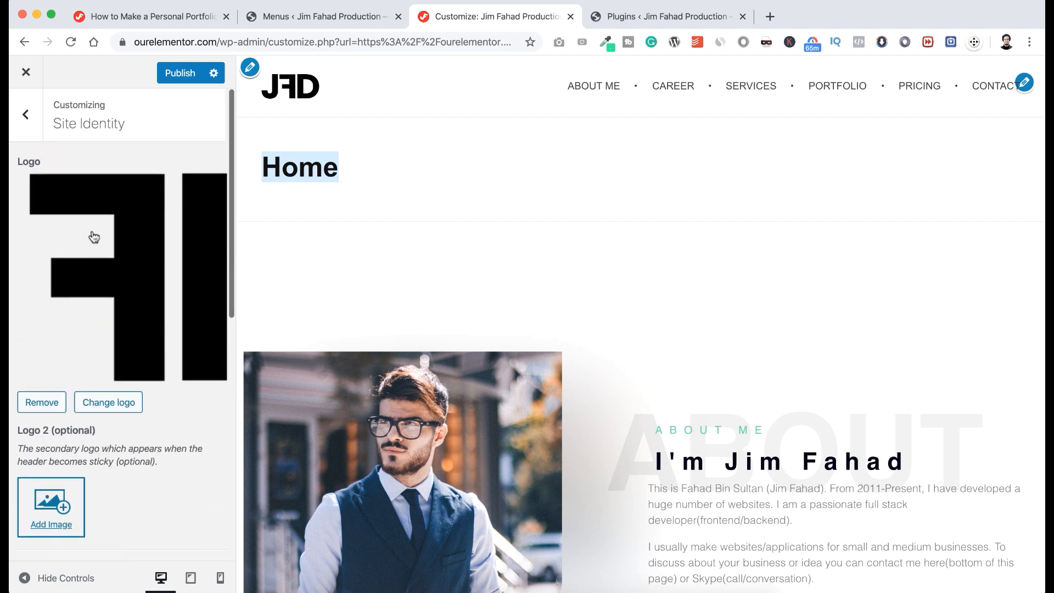
left_click(25, 118)
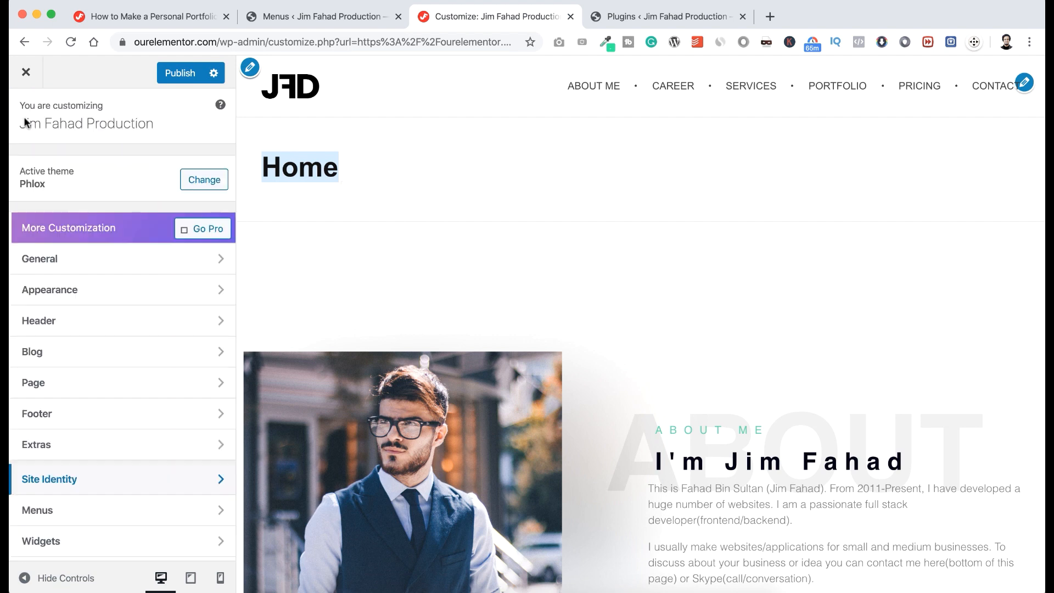
Turn off Display Title Bar Section under Page > Page Title, publish, and close the Customizer.
left_click(68, 387)
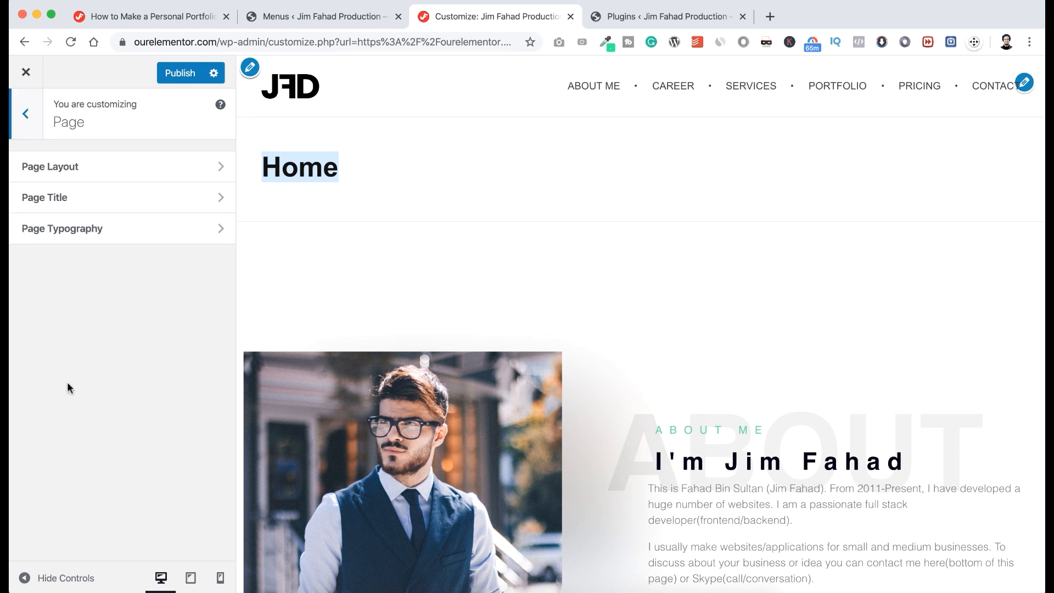
left_click(107, 204)
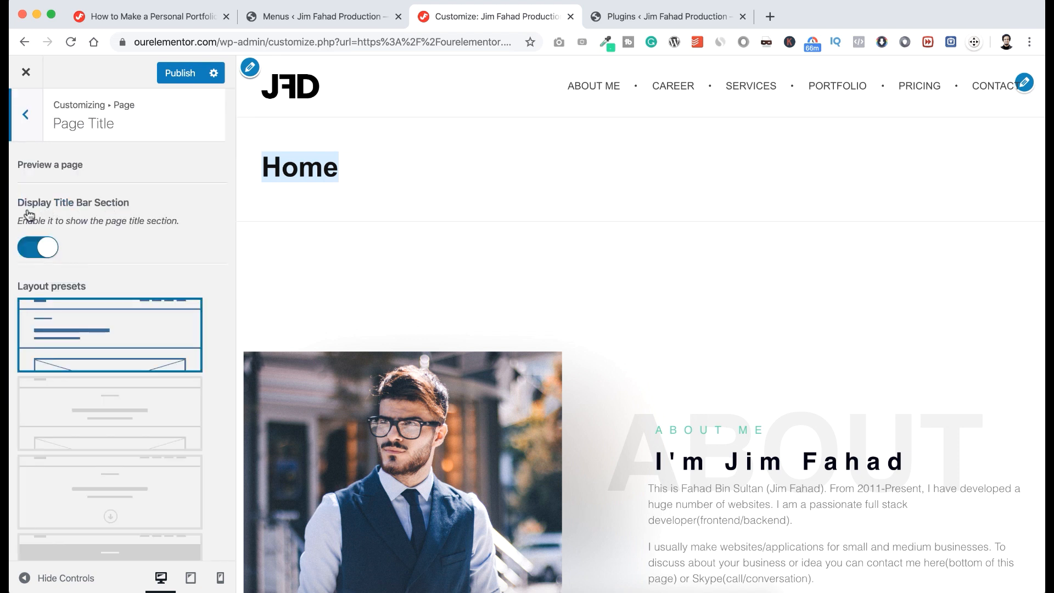
left_click(31, 249)
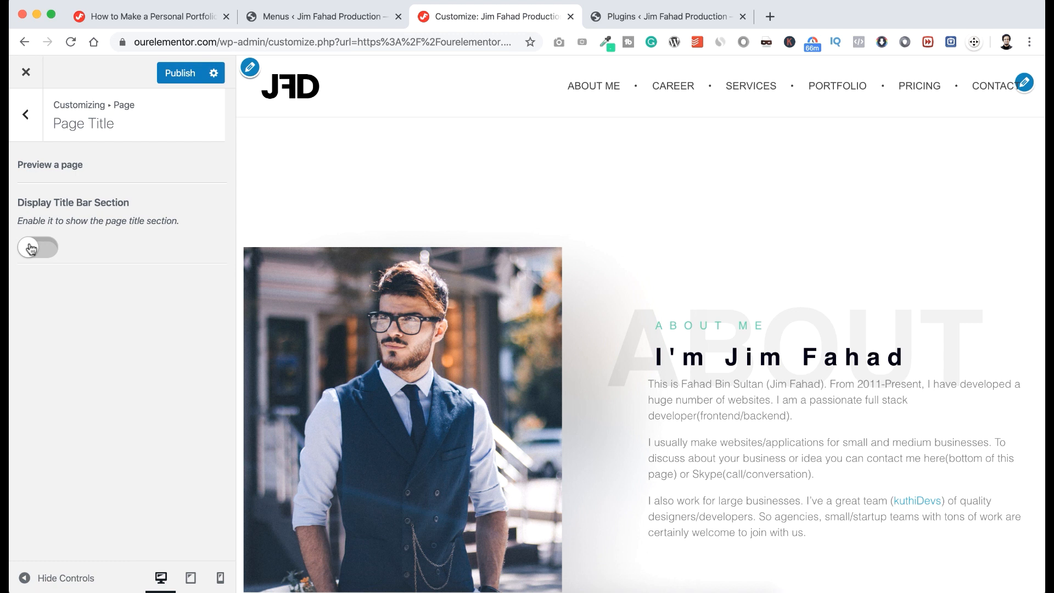
left_click(175, 72)
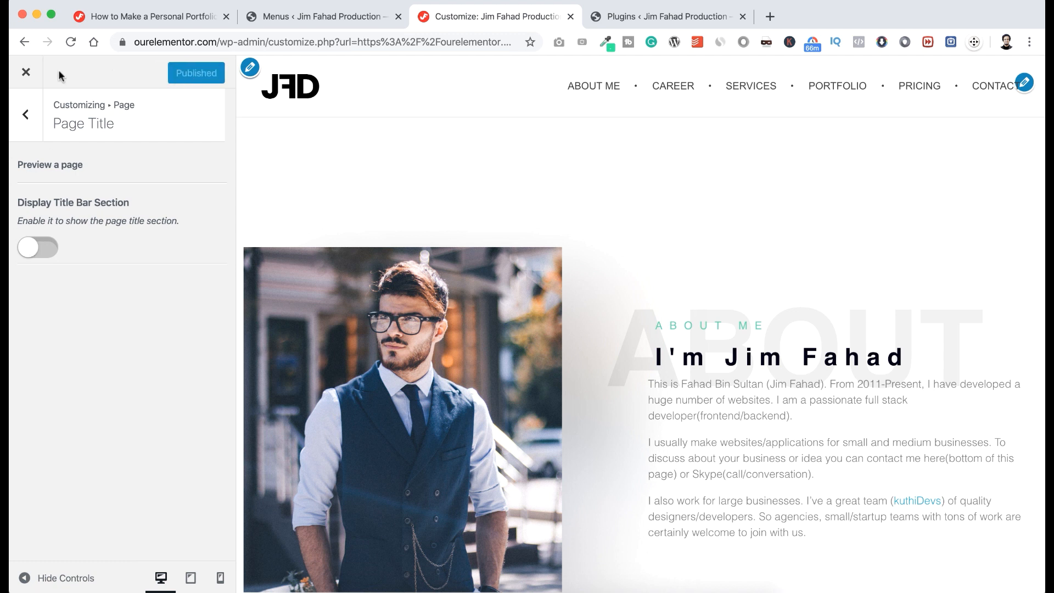
left_click(26, 73)
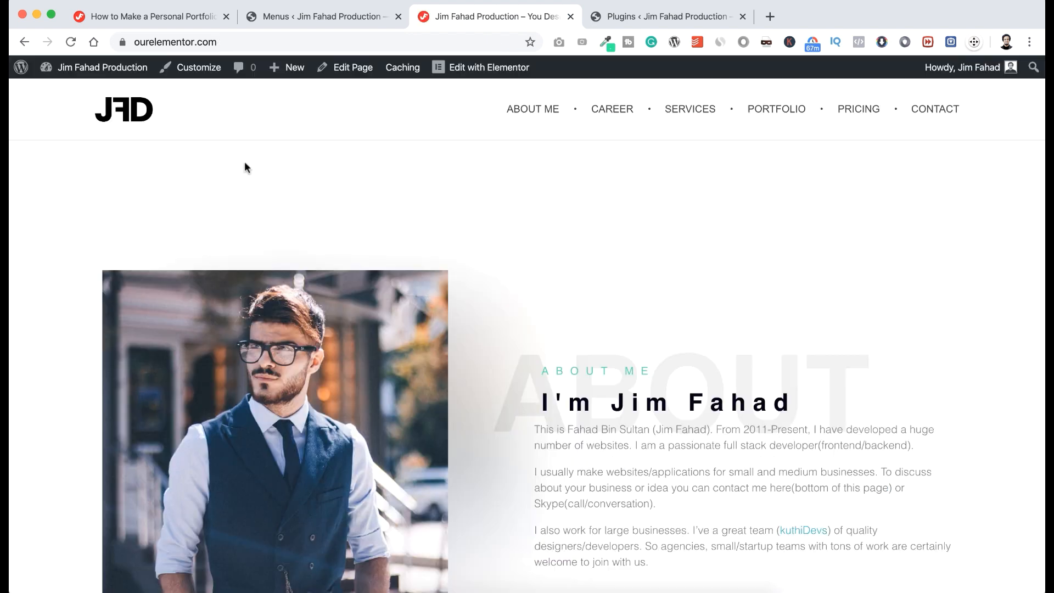
scroll(246, 167, "down", 10)
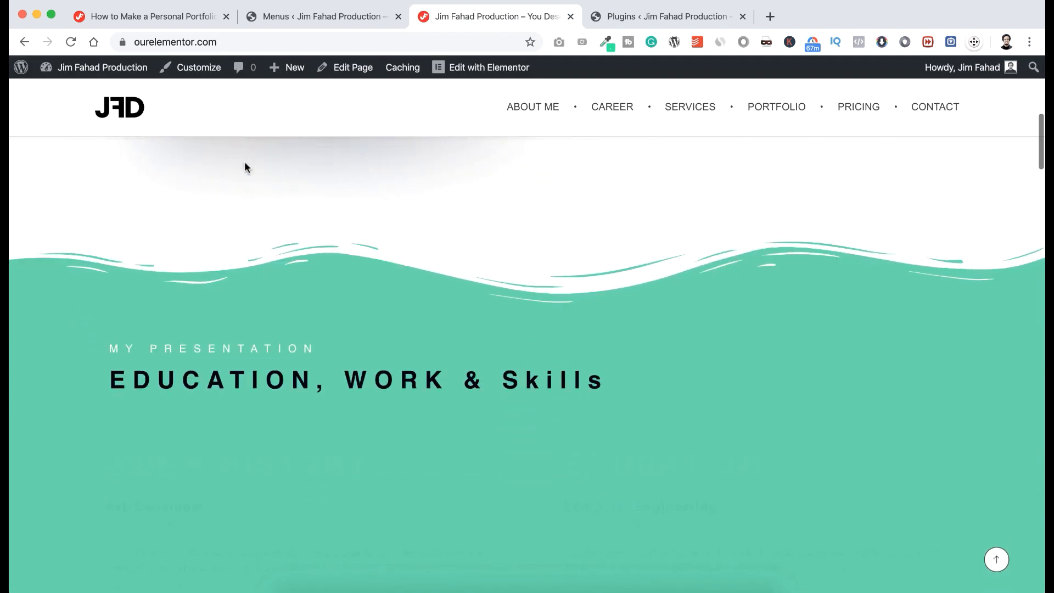
scroll(245, 167, "down", 10)
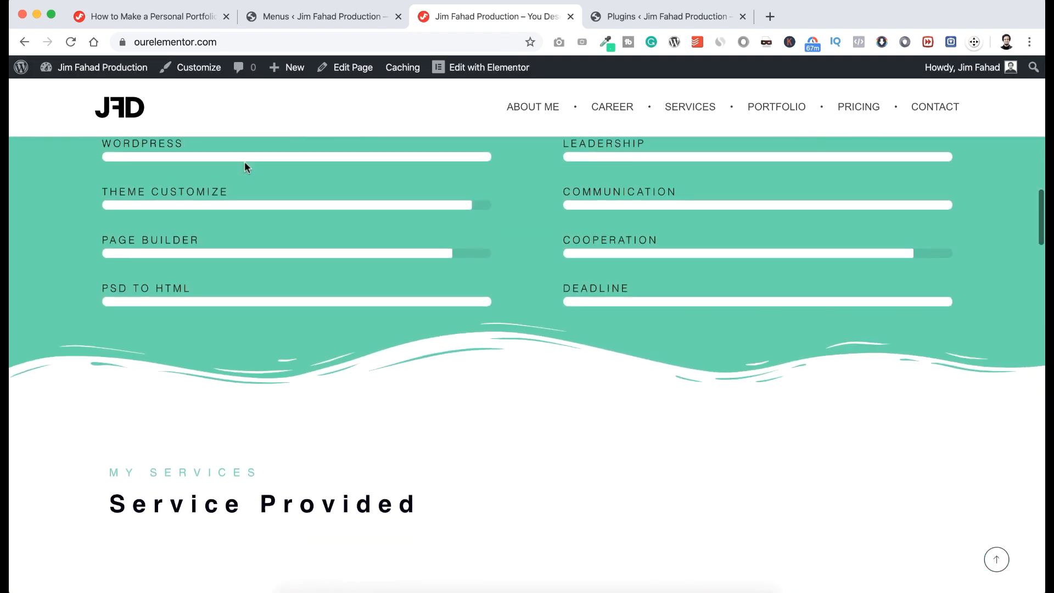
scroll(244, 167, "down", 10)
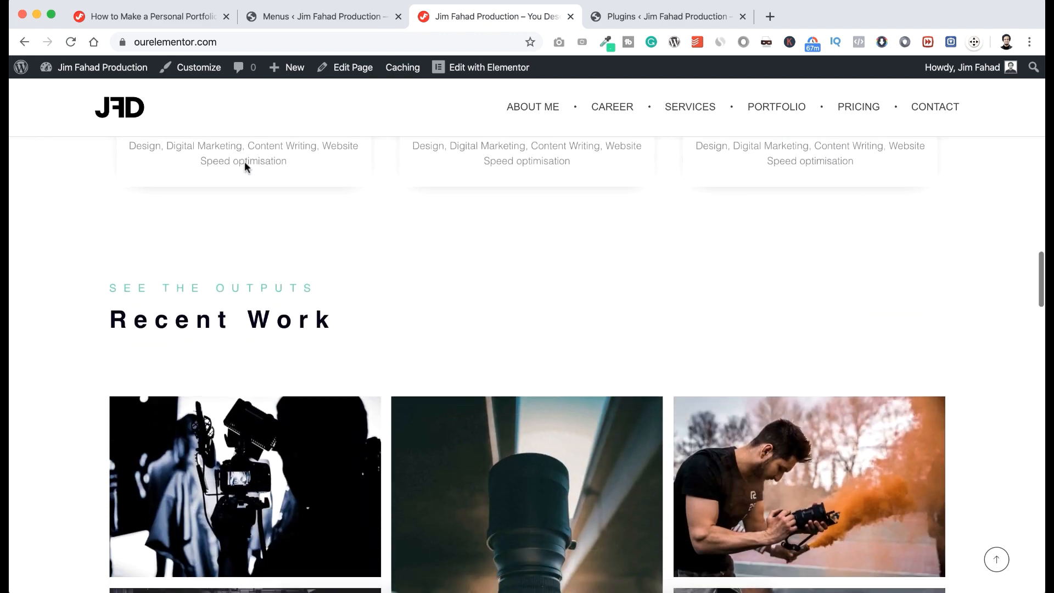
scroll(245, 166, "down", 10)
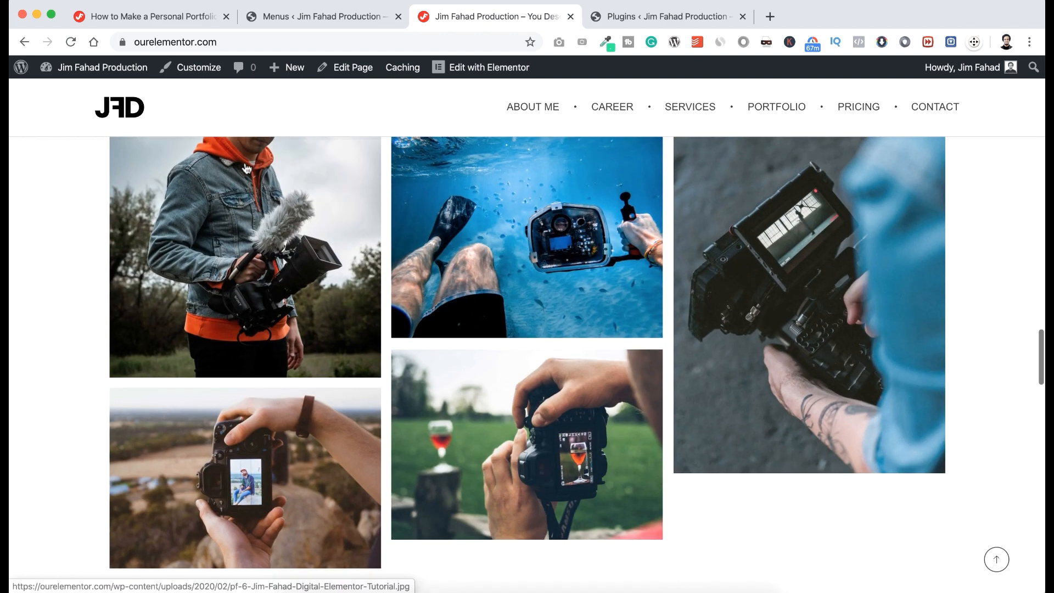
scroll(245, 167, "down", 5)
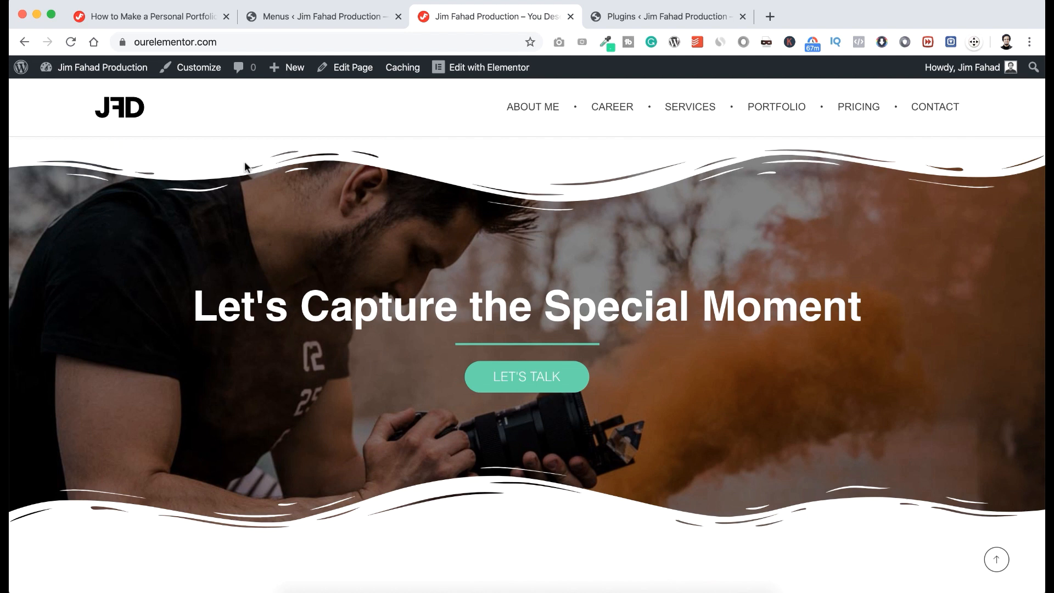
scroll(245, 166, "down", 8)
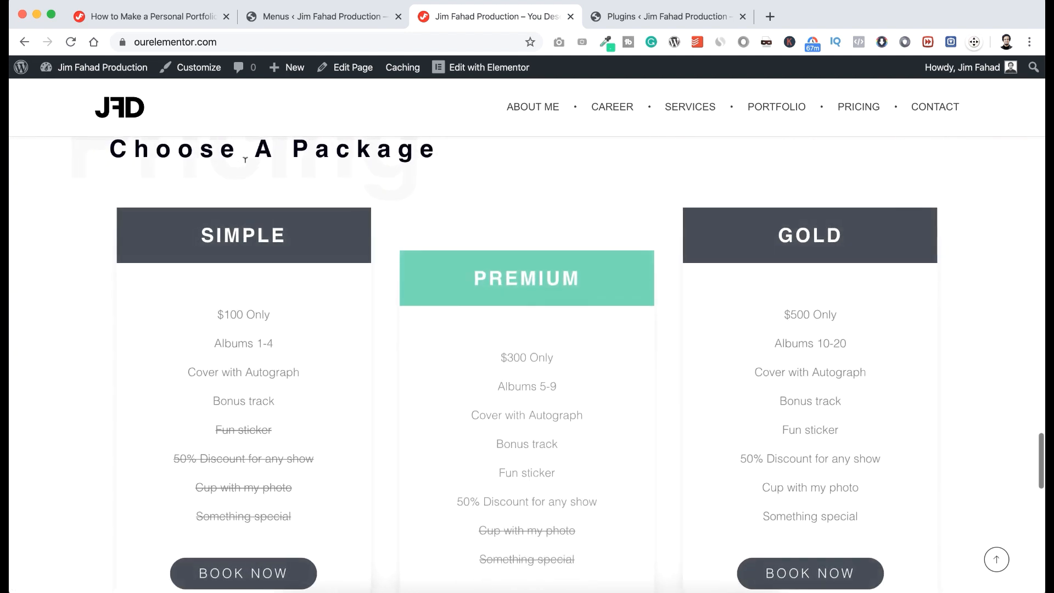
scroll(245, 159, "down", 7)
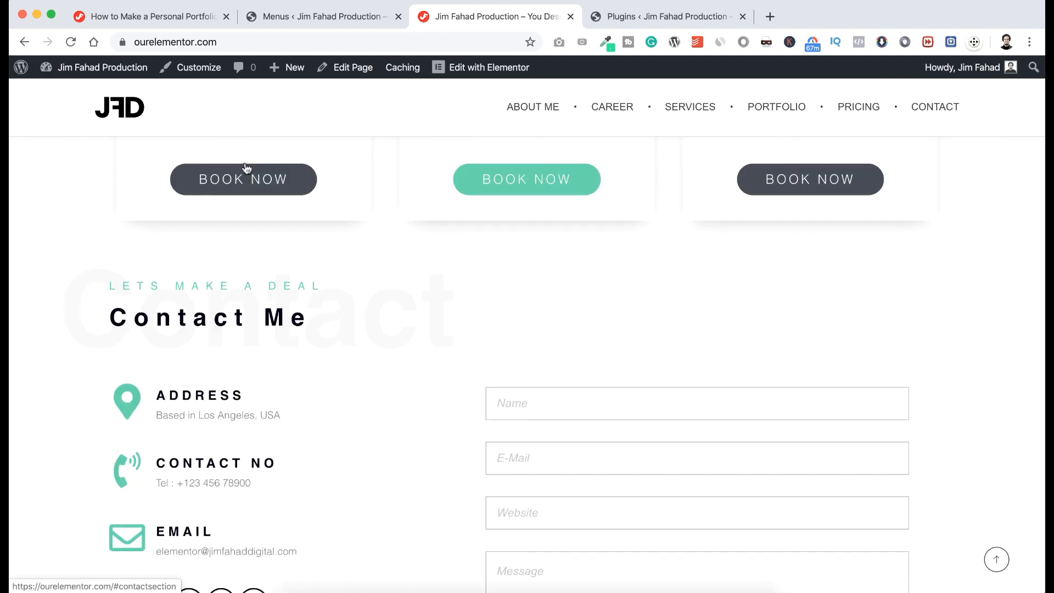
scroll(245, 167, "down", 8)
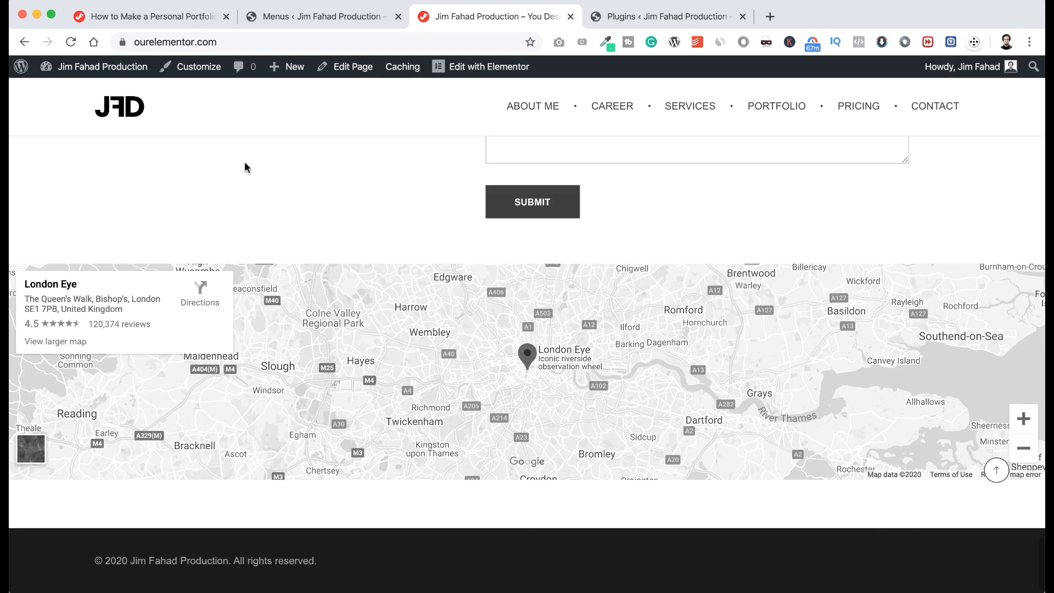
scroll(245, 167, "up", 20)
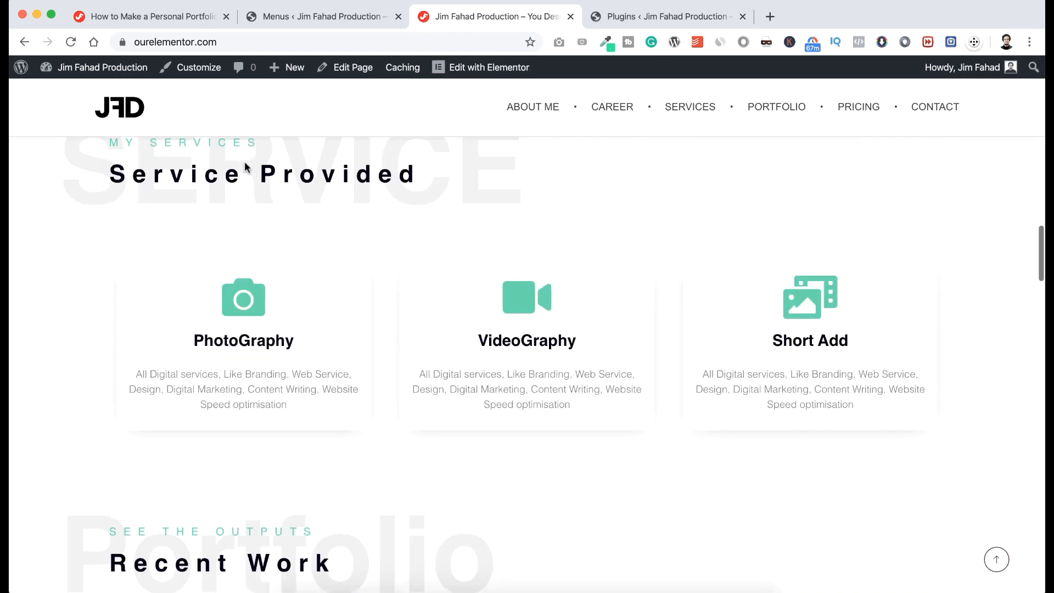
scroll(245, 167, "up", 6)
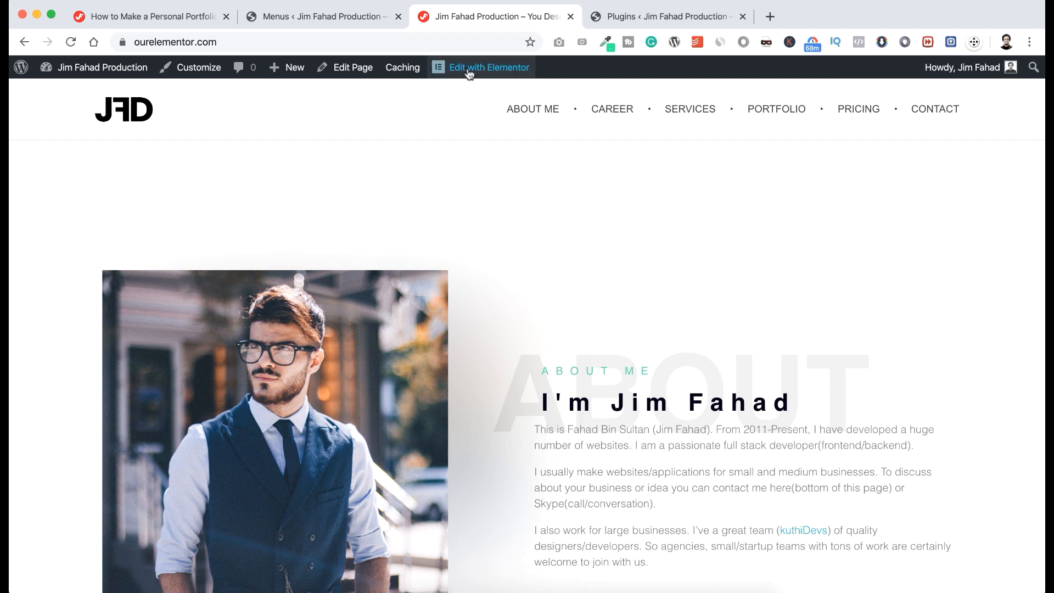
Open the homepage in Elementor and add a one-column section at the top.
left_click(489, 70)
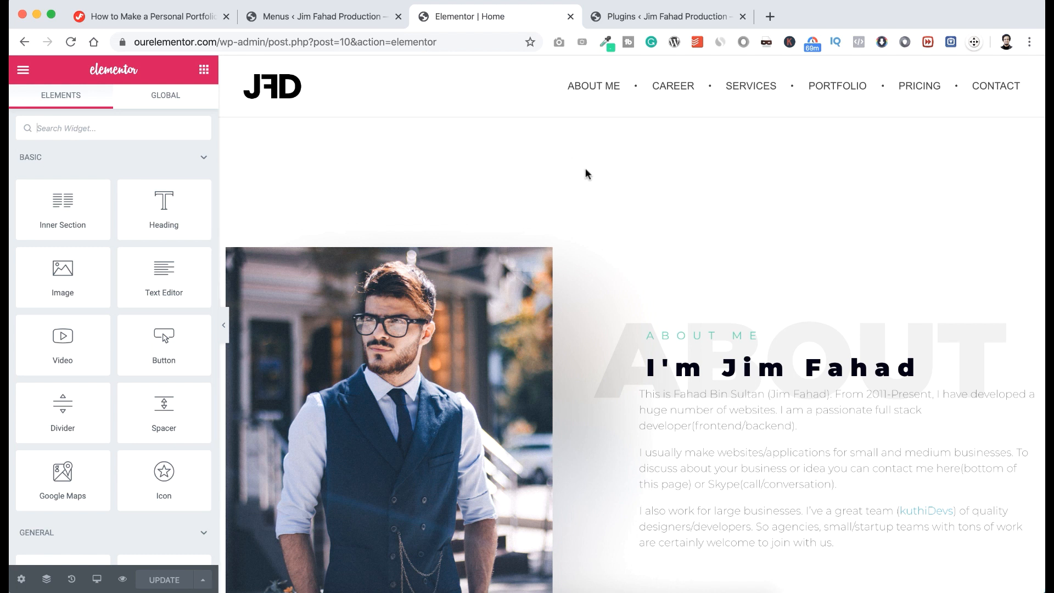
mouse_move(612, 169)
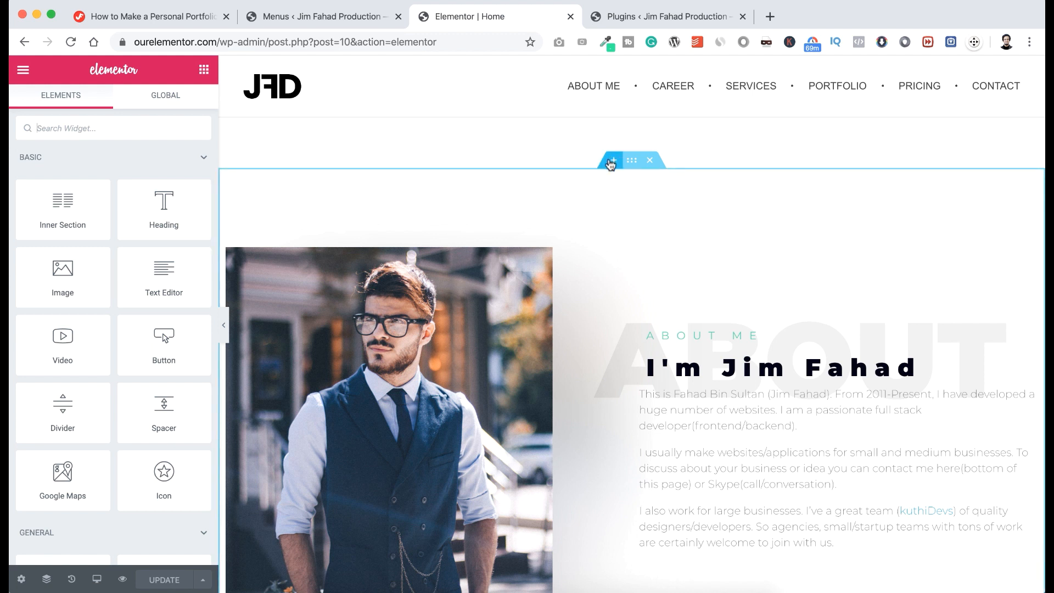
left_click(612, 161)
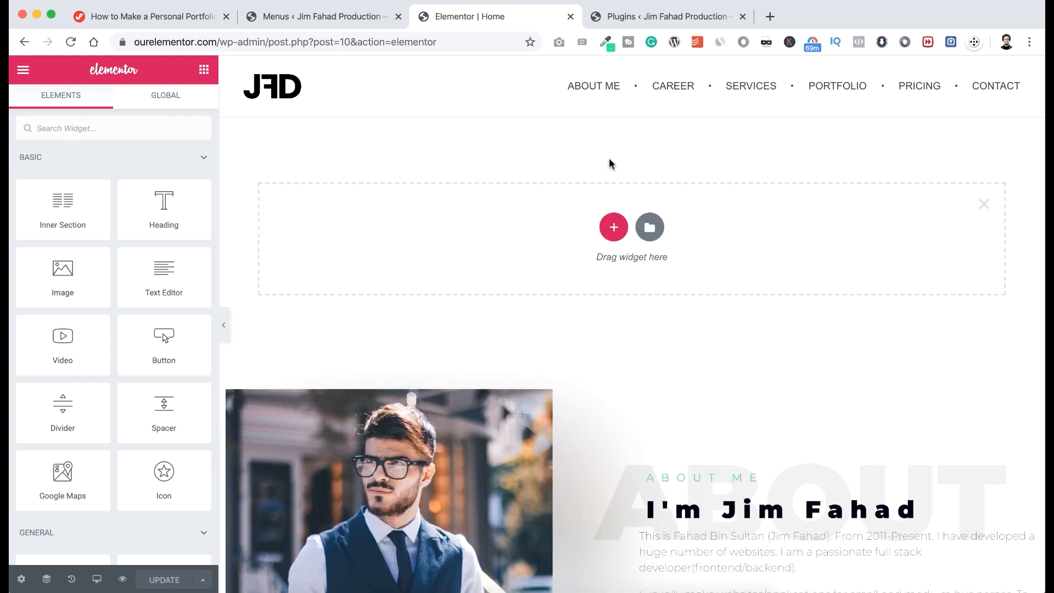
left_click(612, 225)
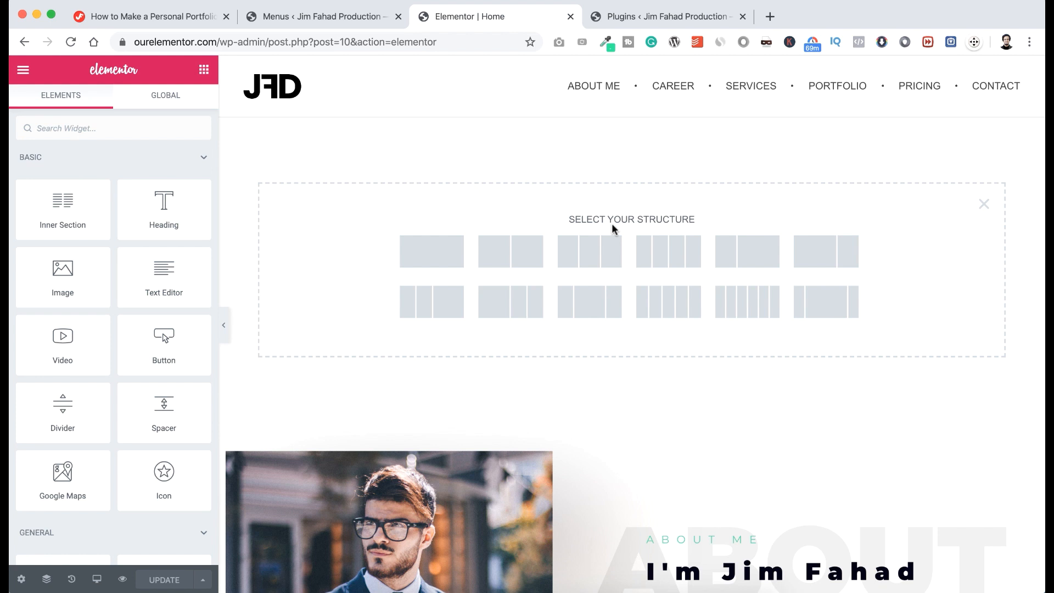
left_click(446, 254)
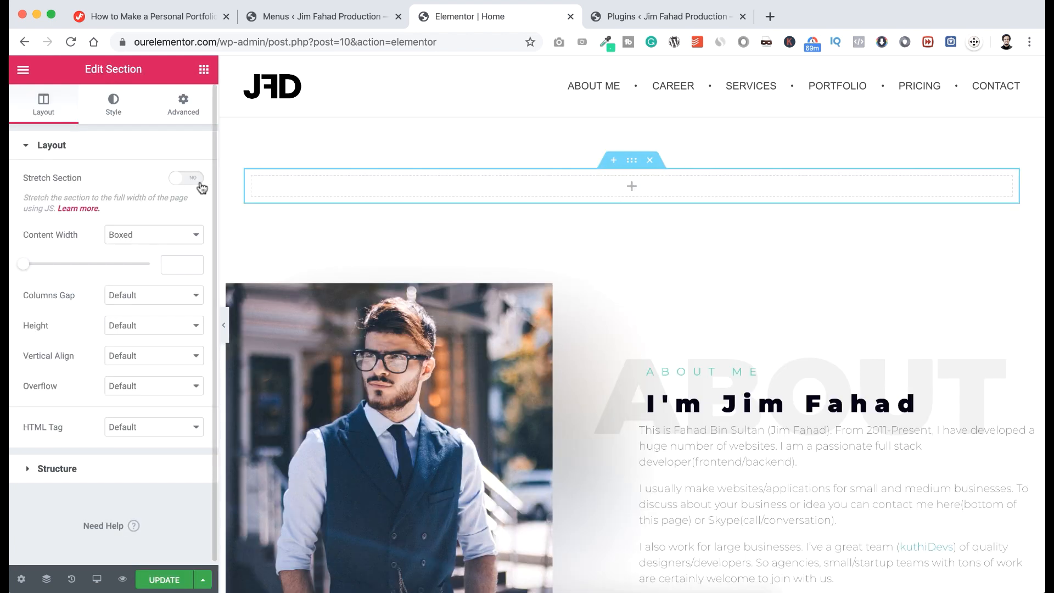
Stretch the section, set Content Width to Full Width, and set Min Height to 100 VH.
left_click(196, 183)
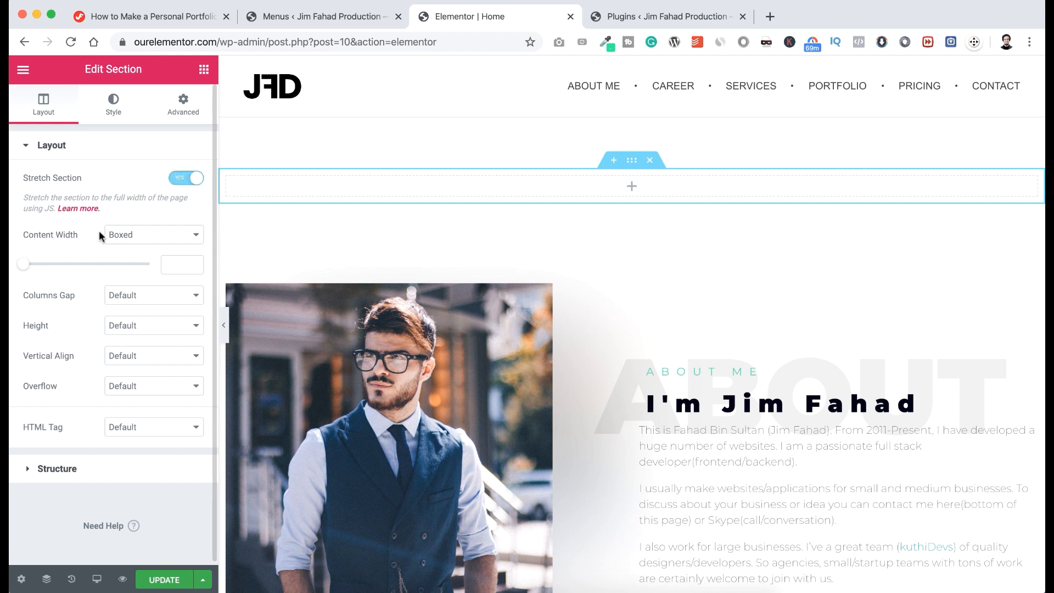
left_click(139, 238)
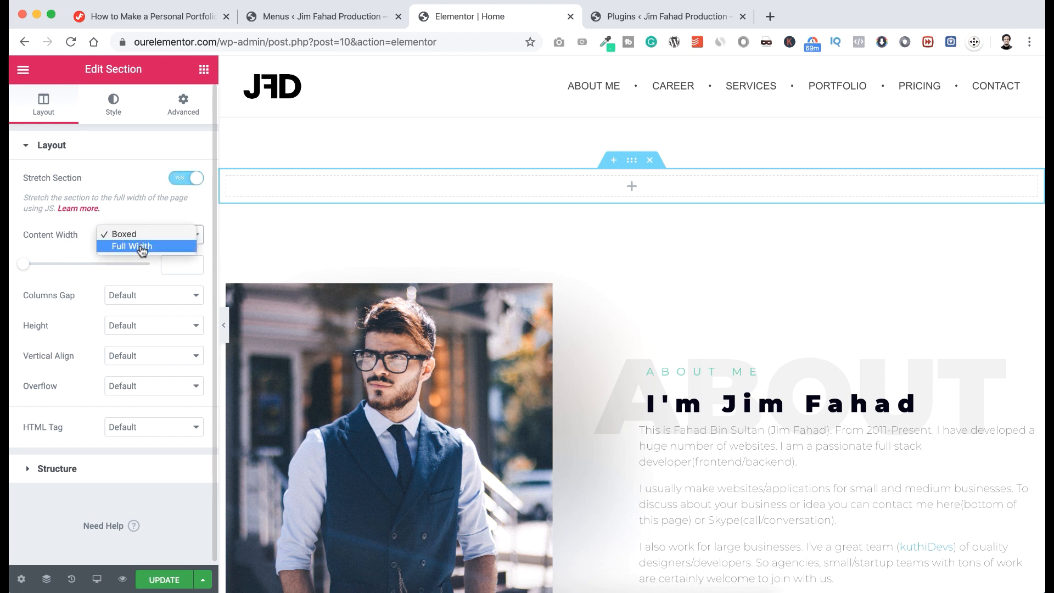
left_click(142, 248)
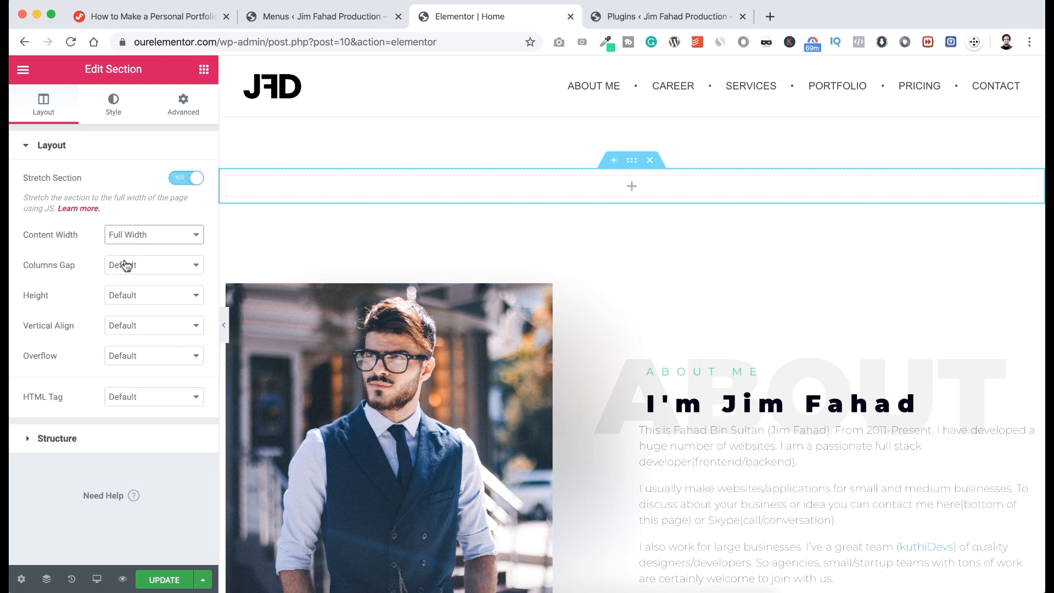
left_click(126, 298)
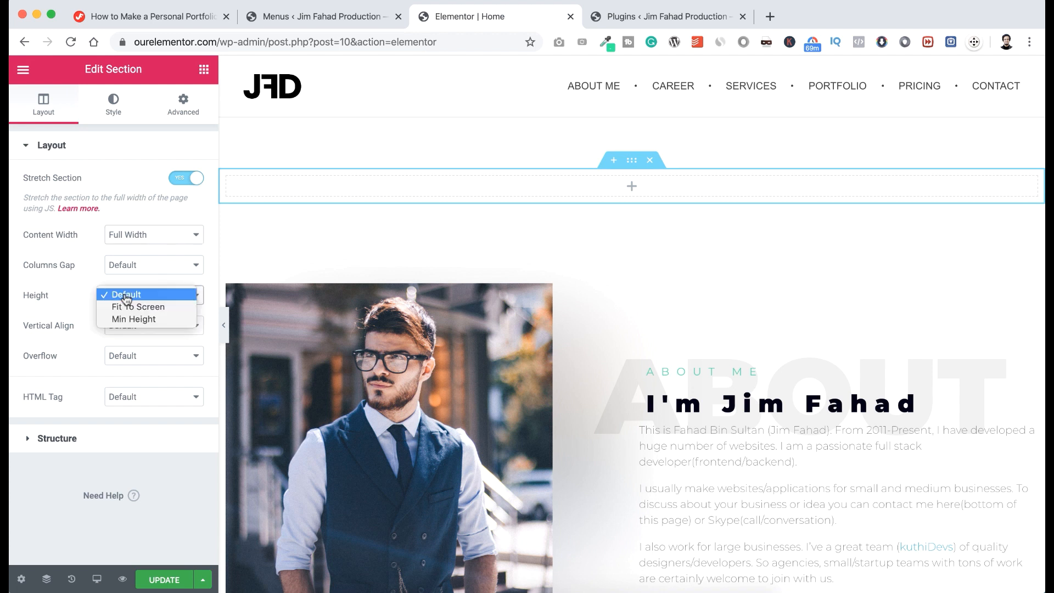
left_click(126, 318)
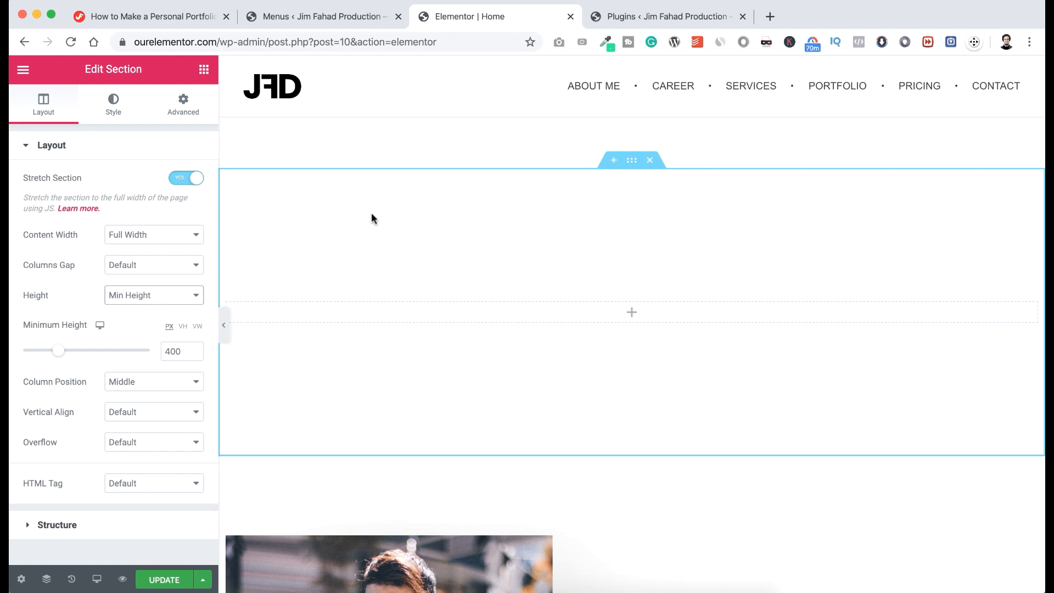
left_click(184, 327)
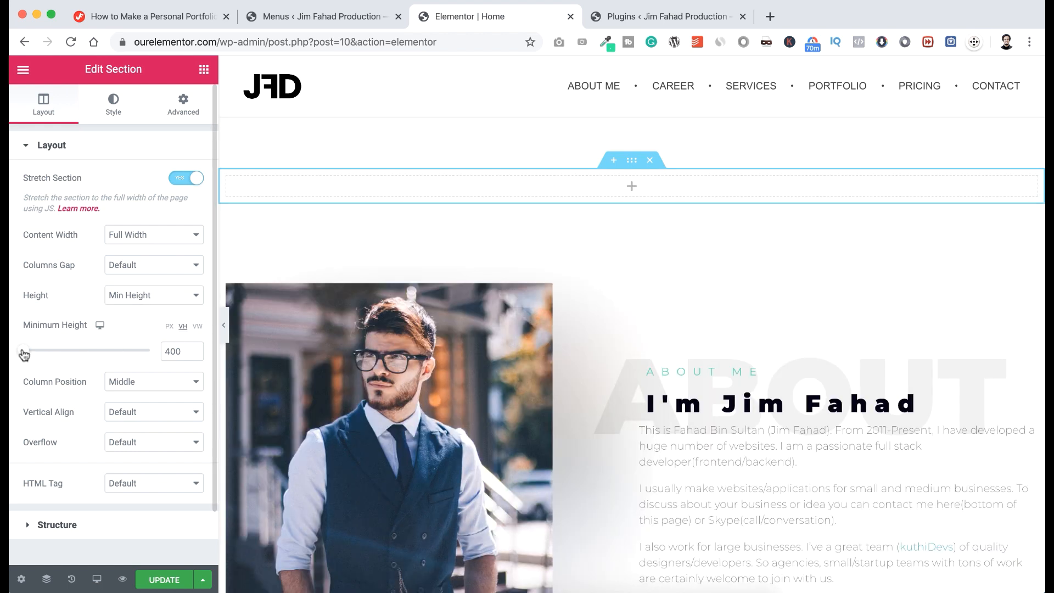
left_click_drag(23, 354, 170, 352)
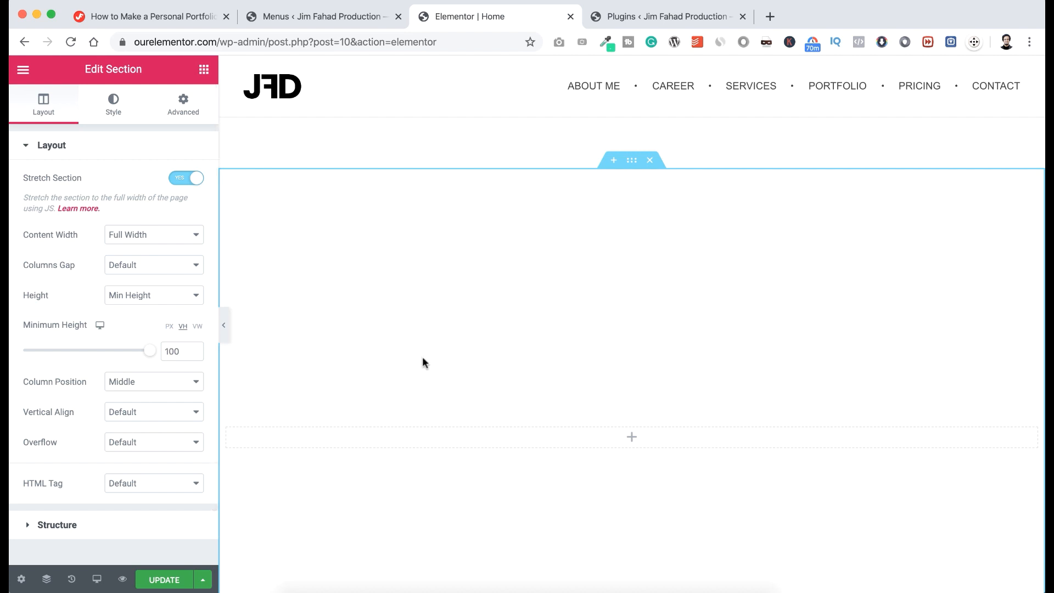
scroll(426, 367, "down", 3)
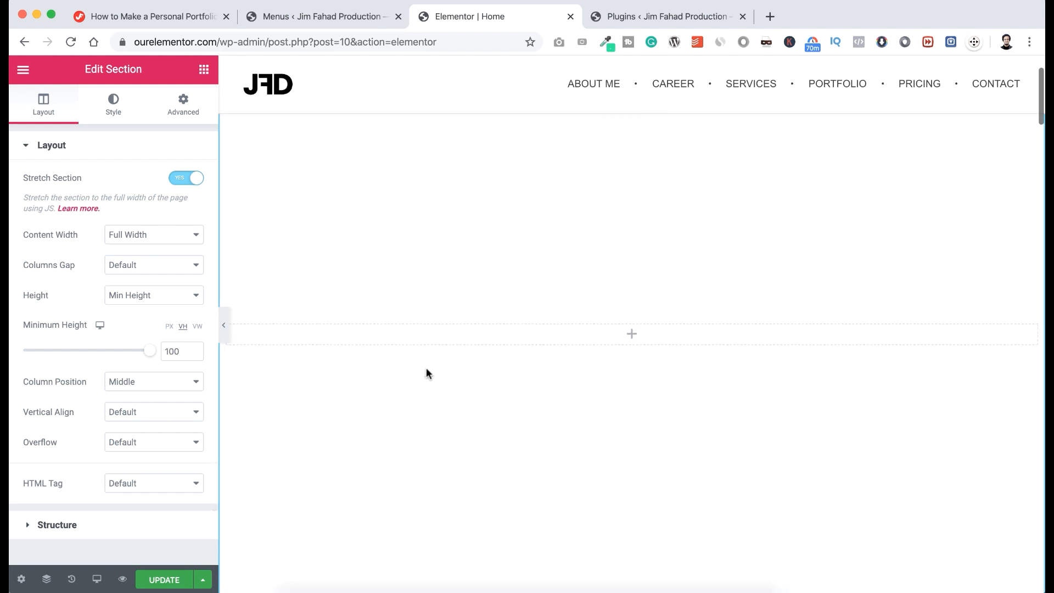
scroll(426, 369, "up", 2)
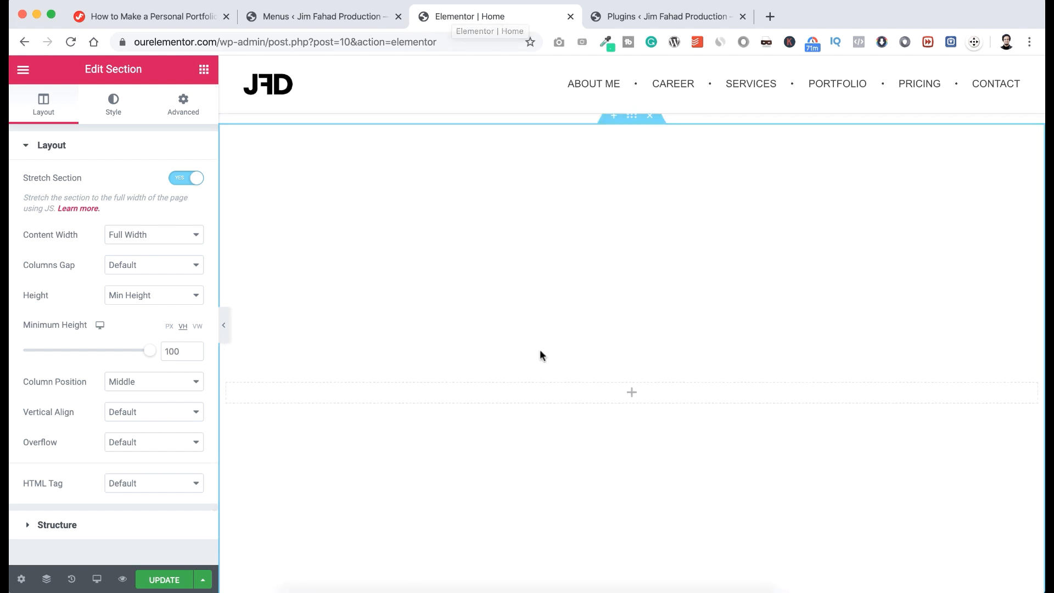
Drag the PHLOX Before After Slider into the section and set both Image Sizes to Full.
left_click(632, 392)
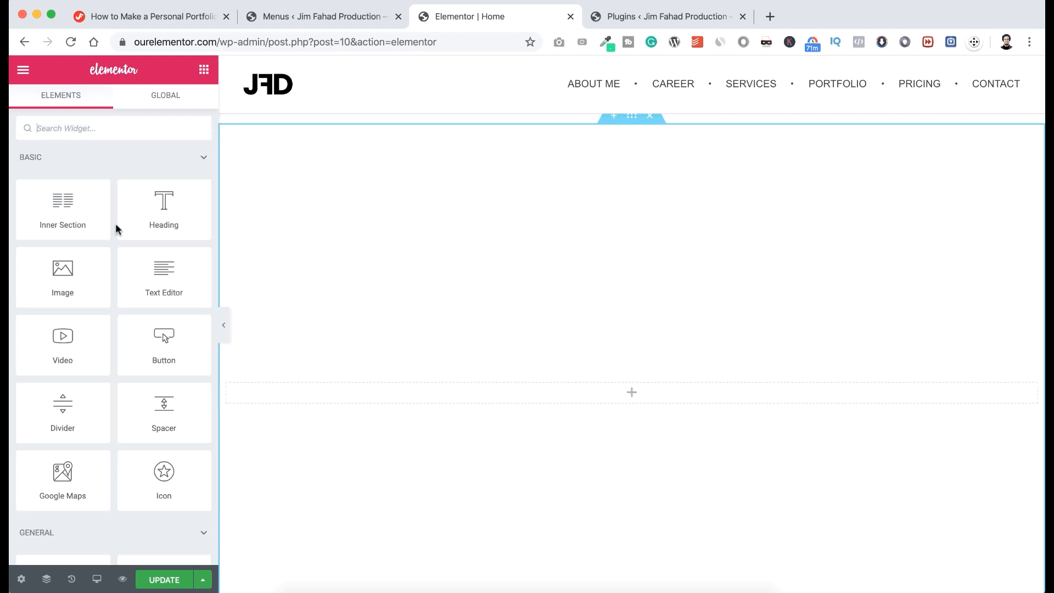
type("before")
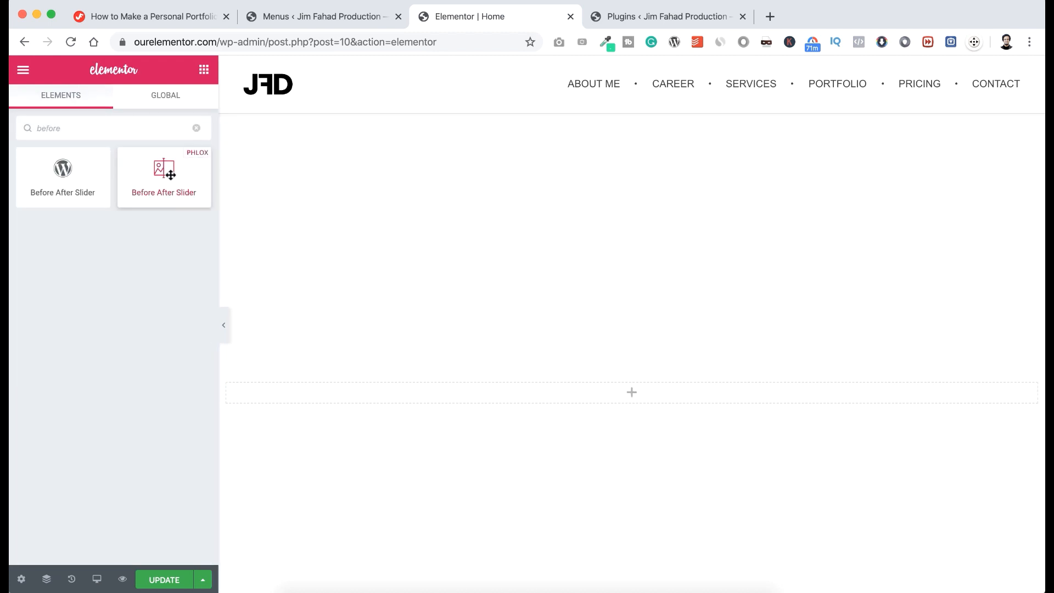
left_click_drag(163, 172, 629, 393)
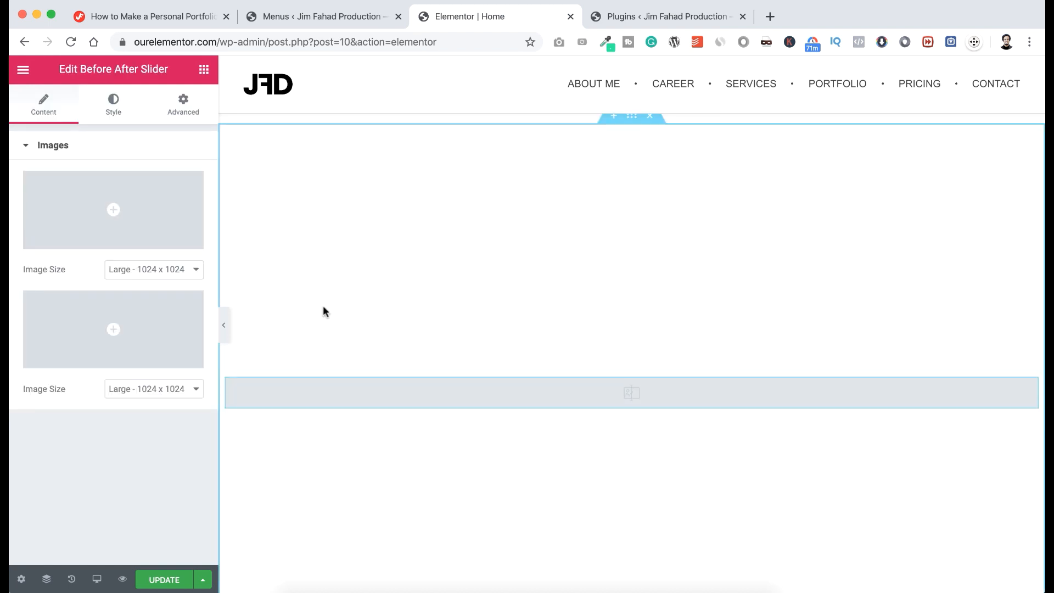
left_click(178, 269)
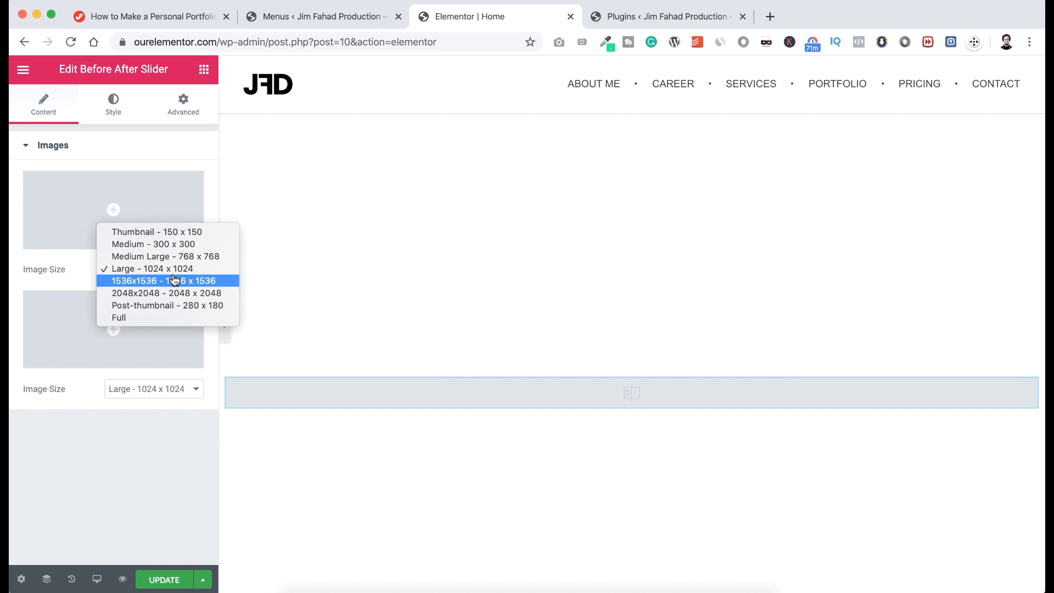
left_click(157, 317)
left_click(160, 388)
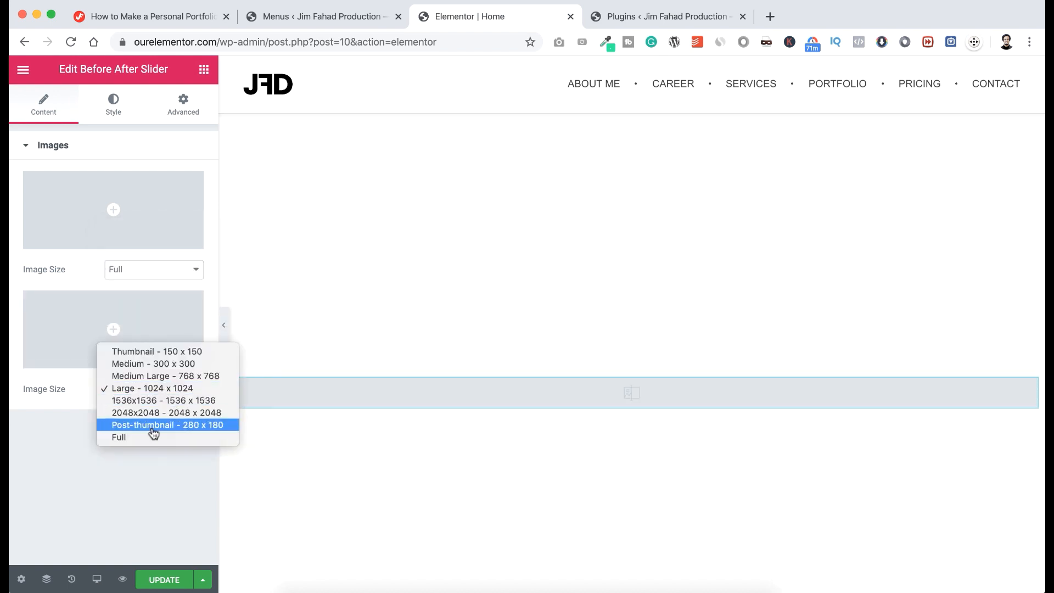
left_click(149, 438)
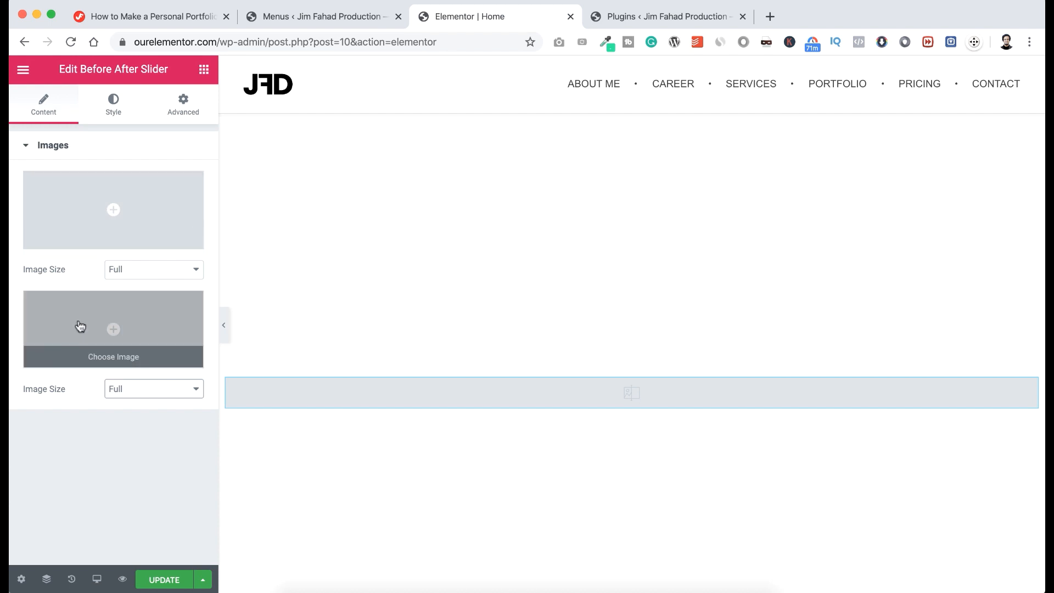
Upload the greyscale pp-2 photo and use it as the slider's first, before image.
left_click(107, 210)
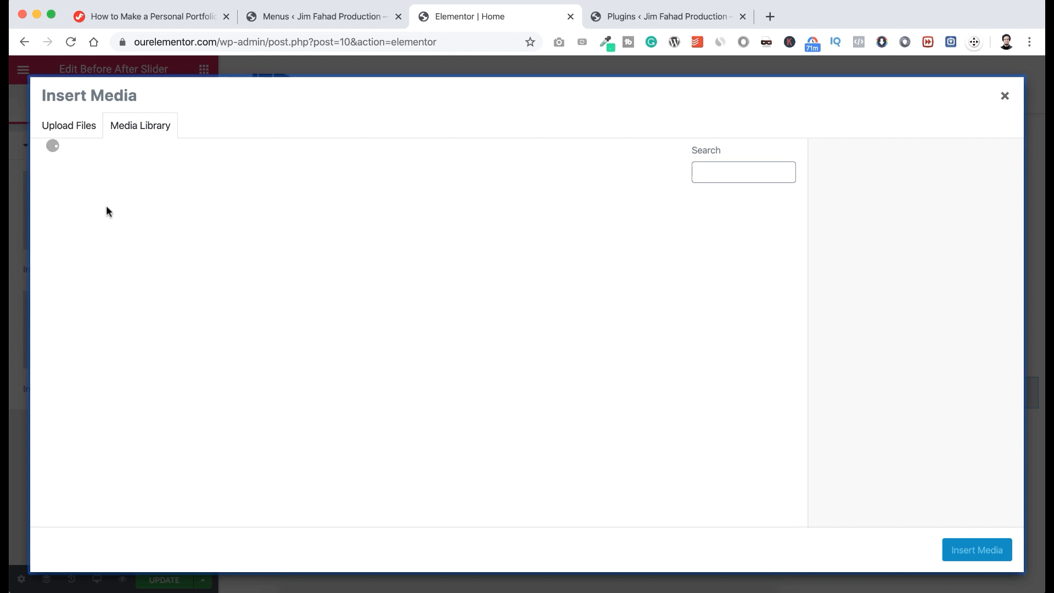
left_click(74, 127)
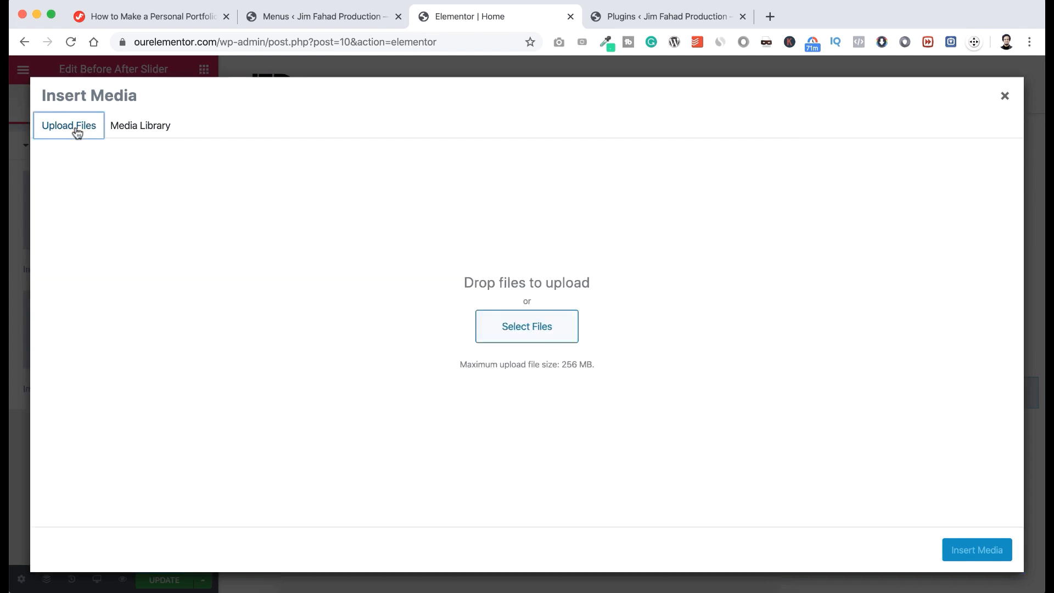
left_click(571, 332)
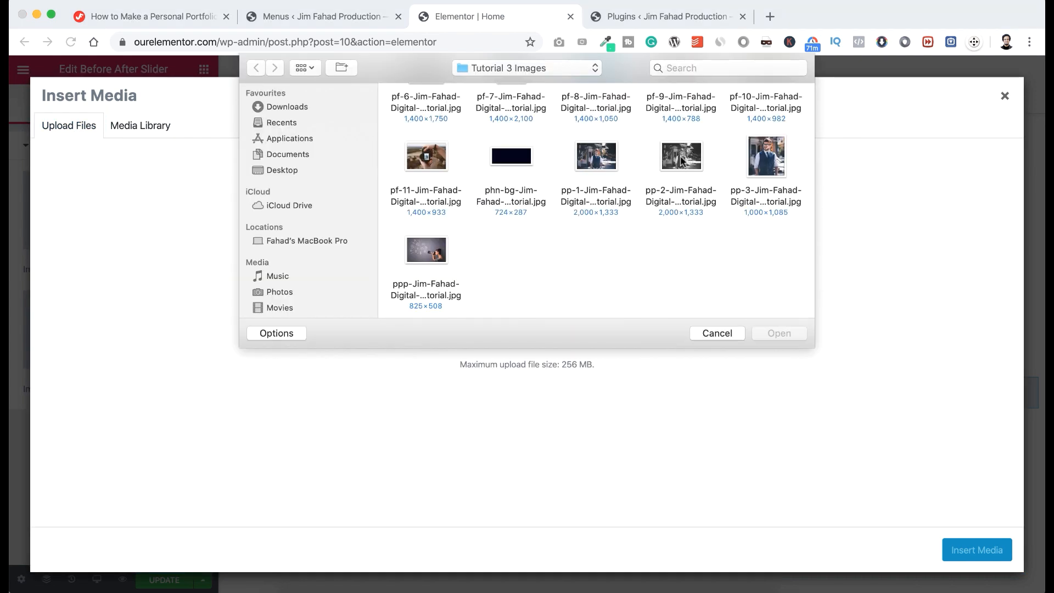
left_click(680, 159)
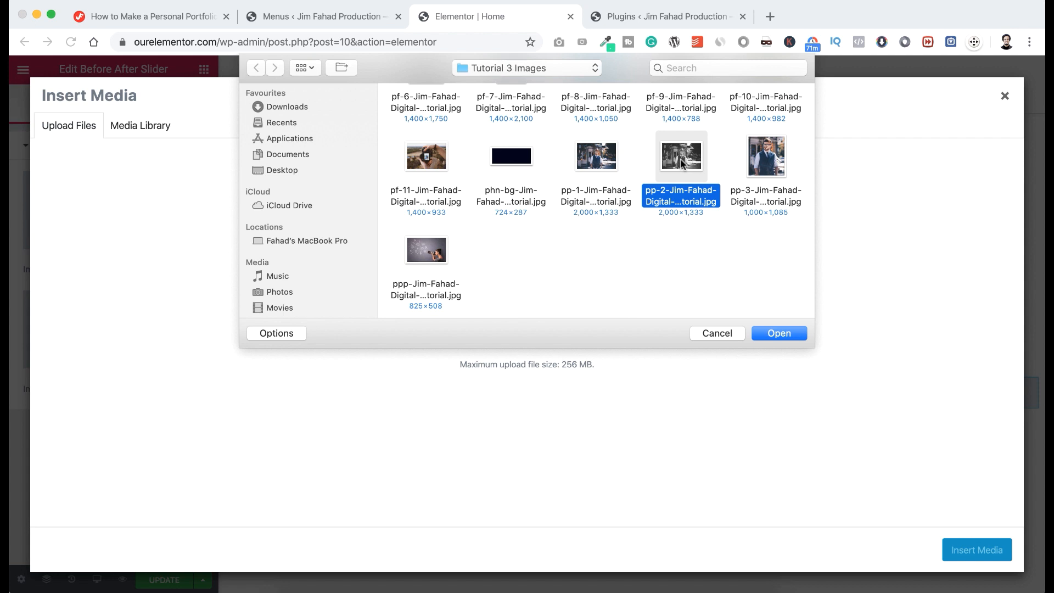
left_click(785, 334)
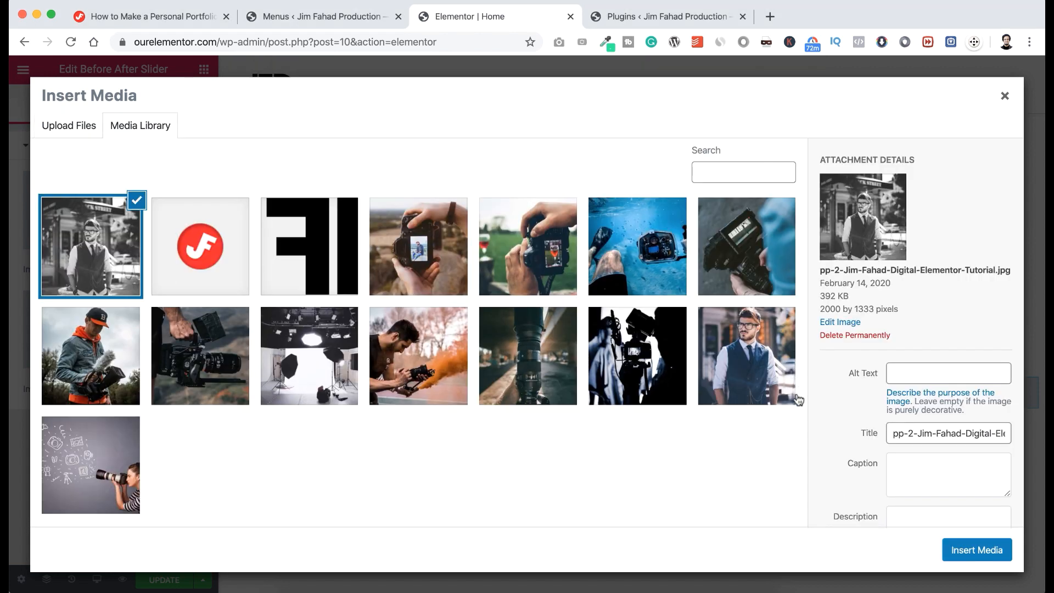
left_click(968, 554)
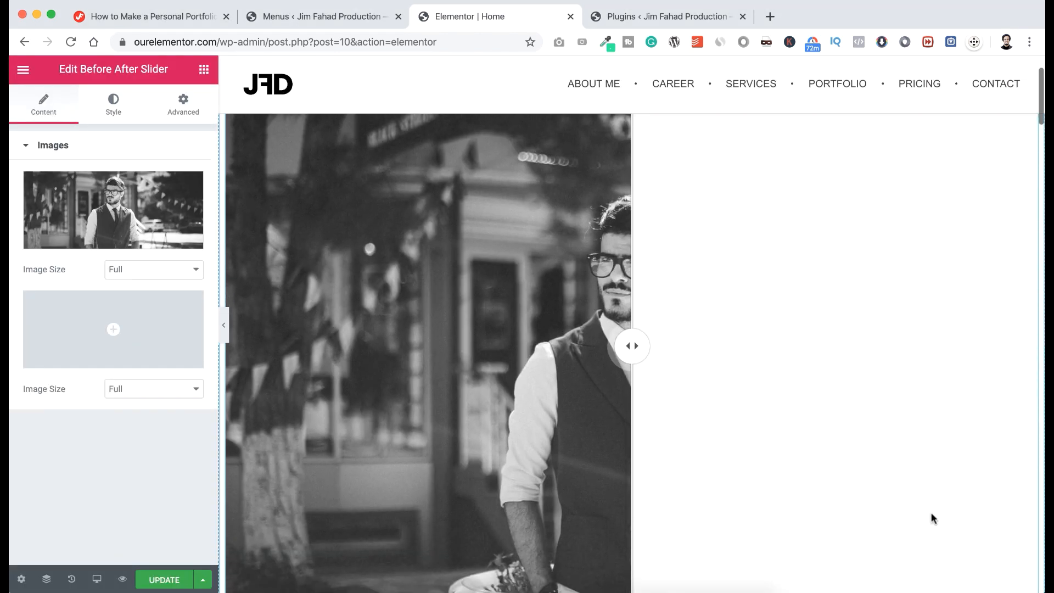
scroll(933, 518, "down", 1)
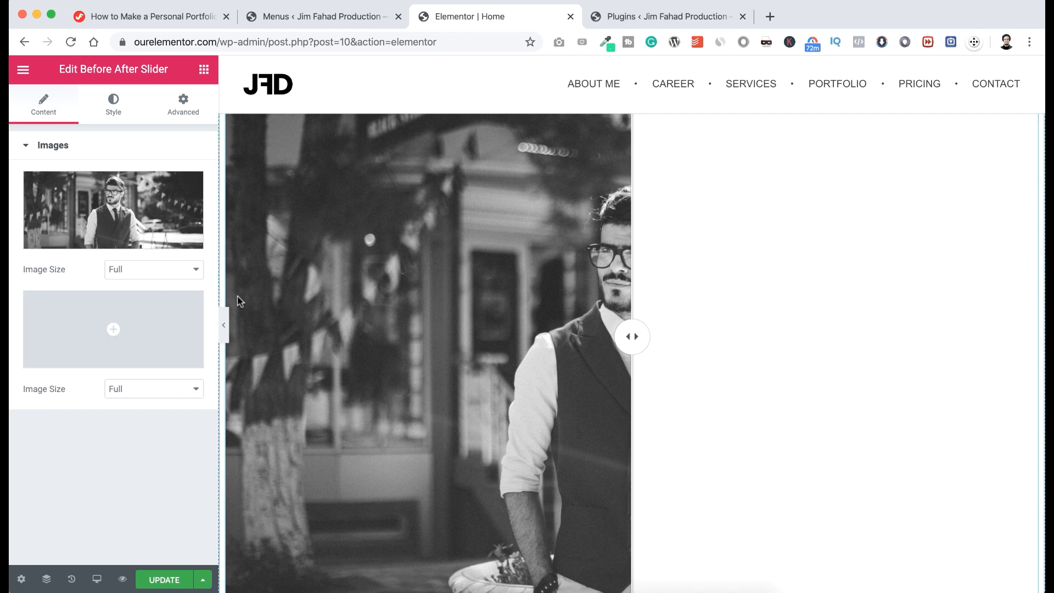
Upload the colour pp-1 portrait and use it as the slider's second, after image.
left_click(118, 330)
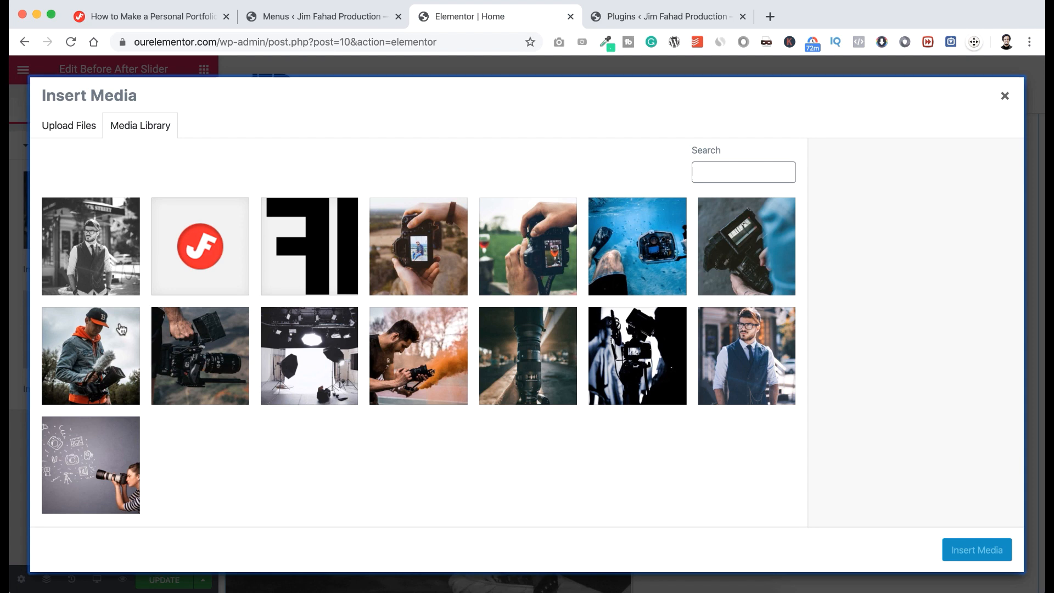
left_click(82, 128)
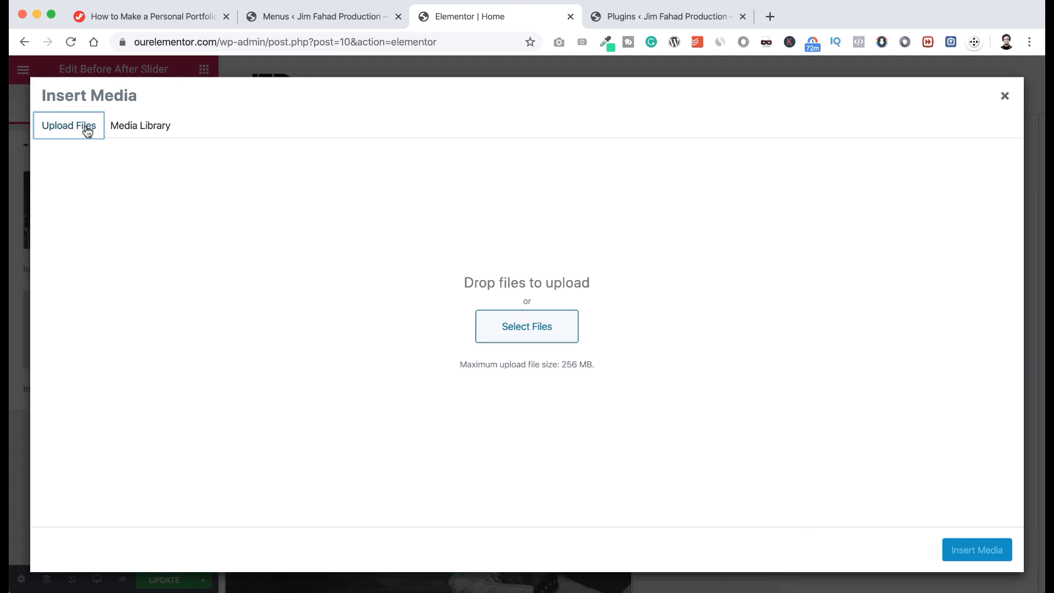
left_click(505, 328)
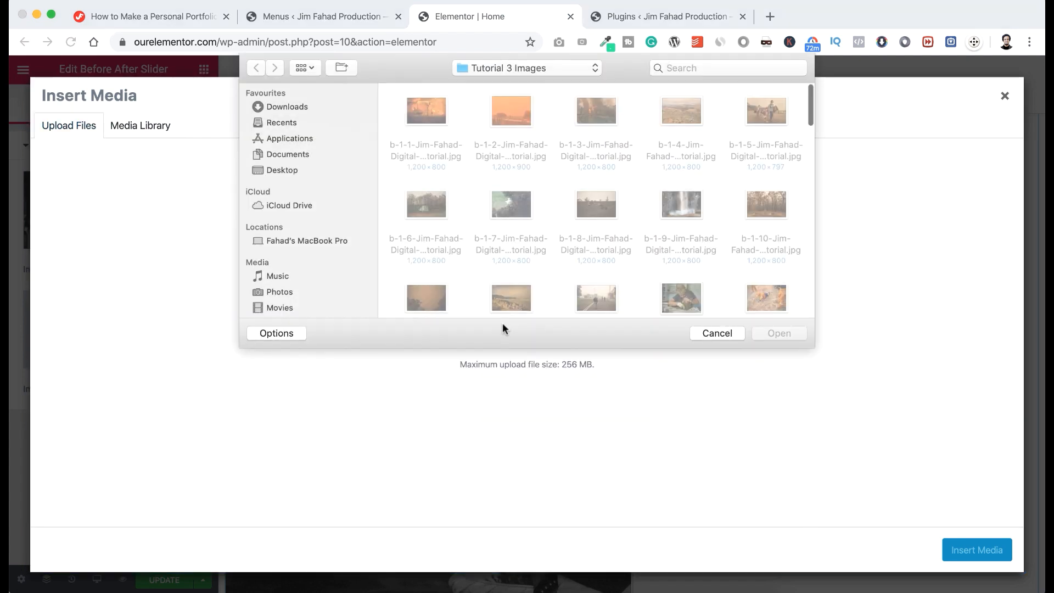
scroll(574, 255, "down", 15)
left_click(593, 192)
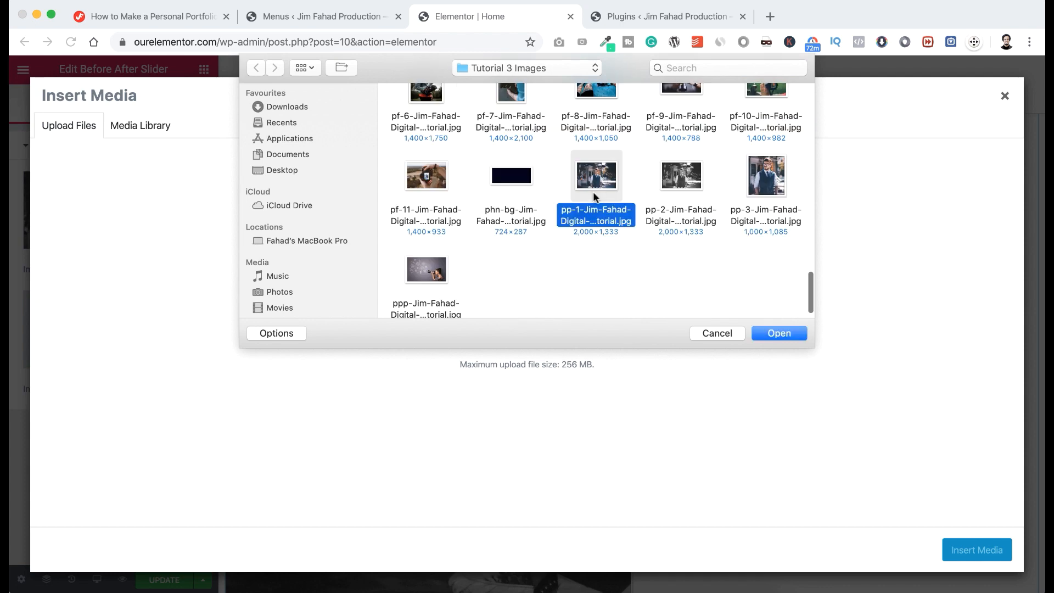
left_click(788, 333)
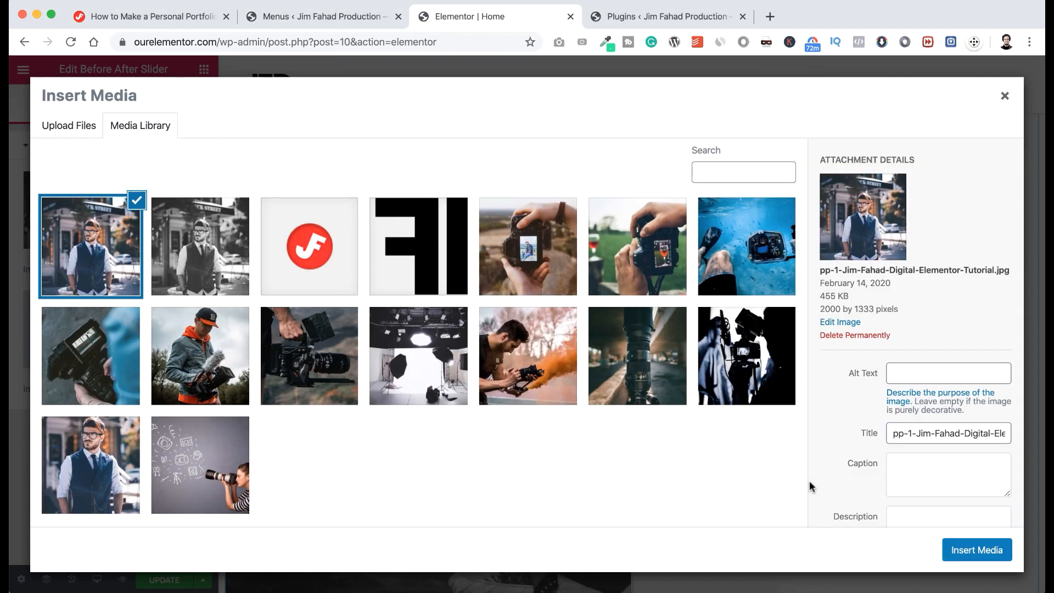
left_click(966, 548)
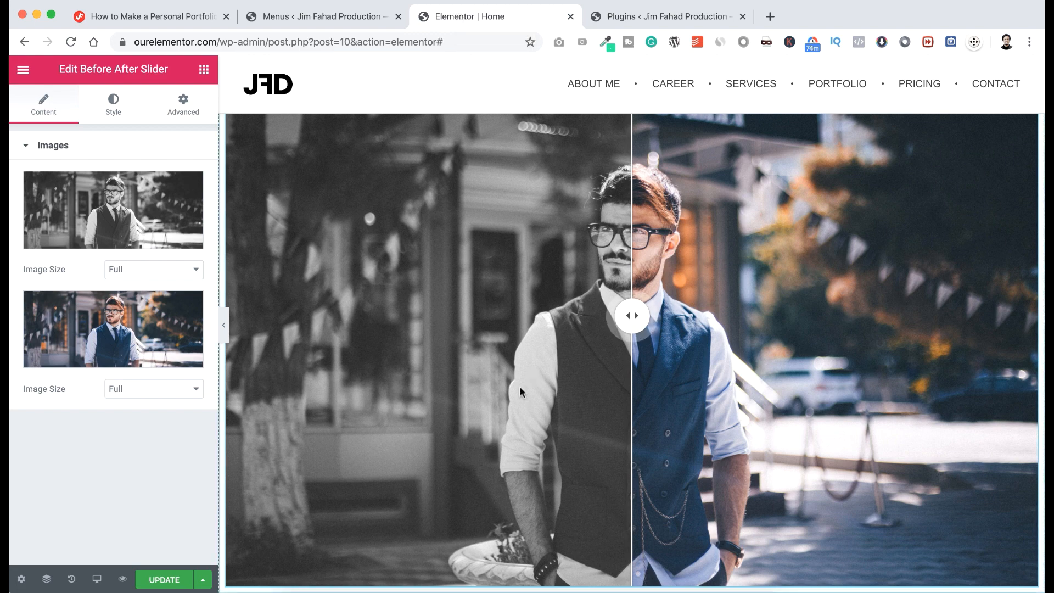
Add a new empty section directly below the slider section and choose its column layout.
scroll(519, 387, "down", 1)
scroll(520, 388, "down", 4)
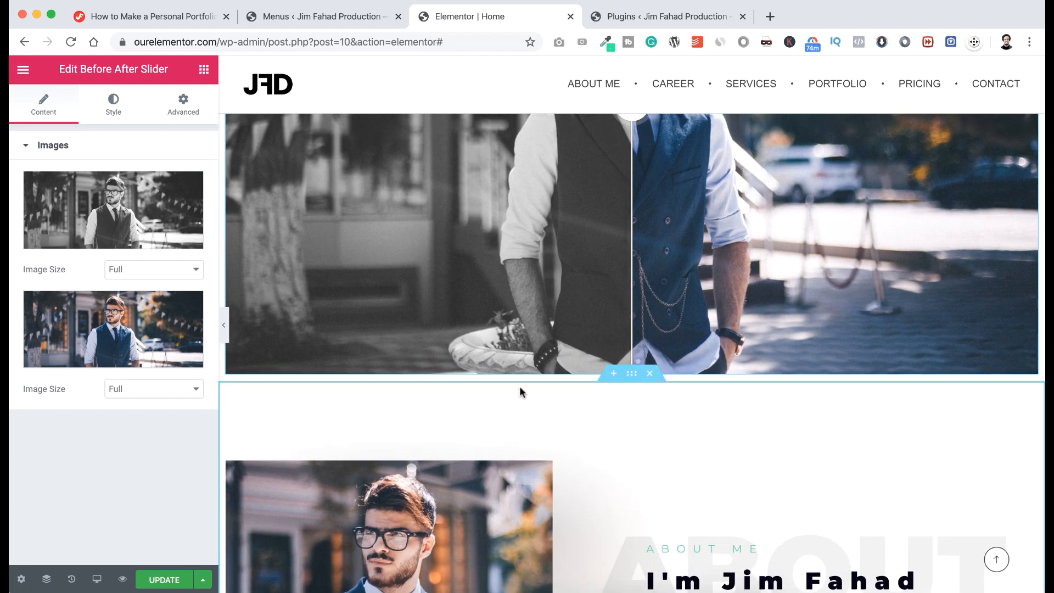
scroll(519, 388, "up", 1)
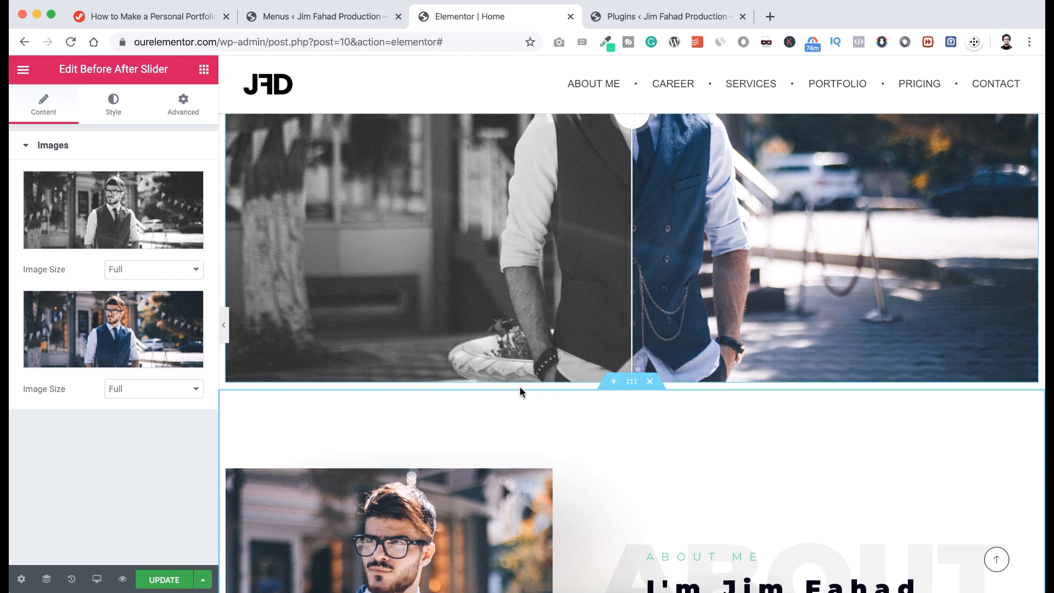
left_click(614, 383)
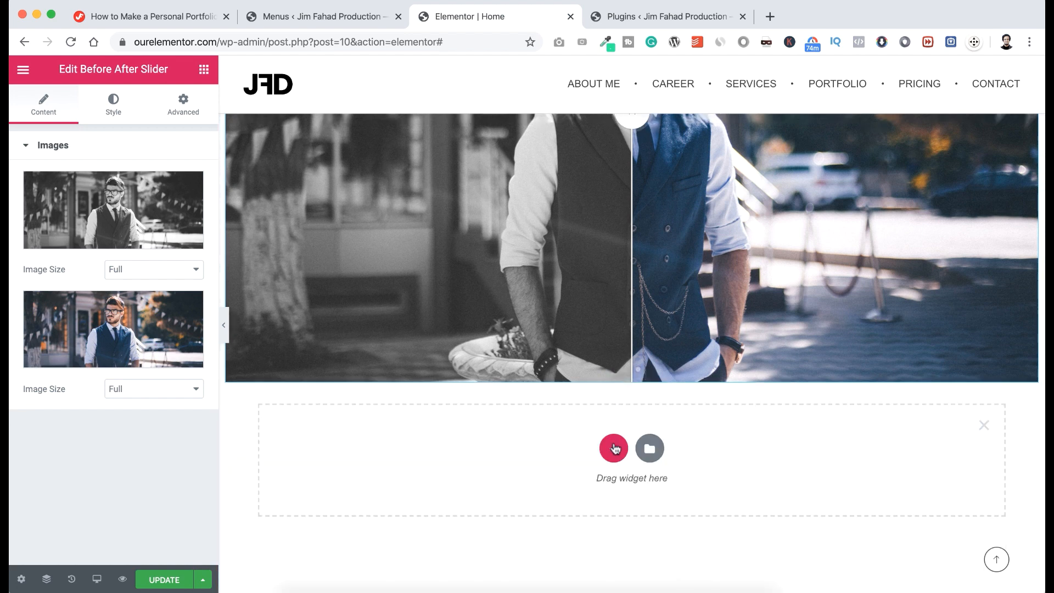
left_click(614, 448)
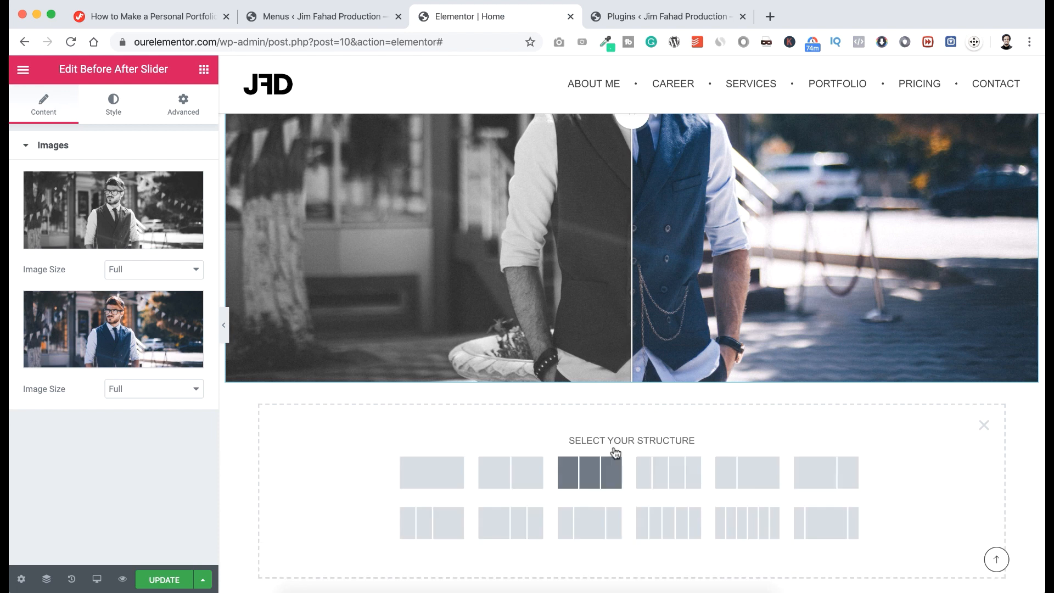
Add a stretched one-column section with 300 px minimum height and top-aligned columns.
left_click(433, 473)
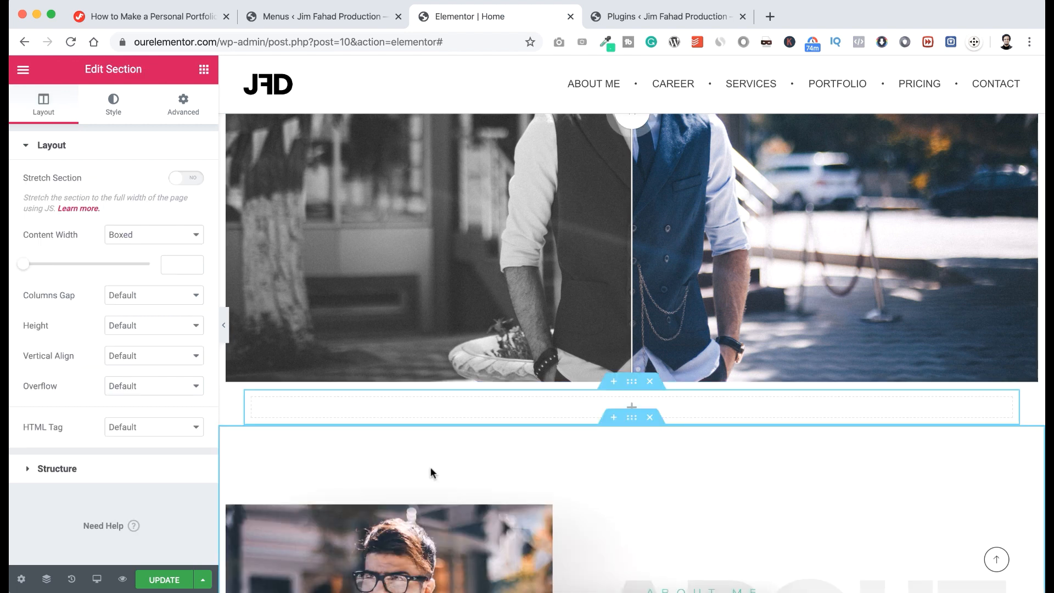
left_click(193, 184)
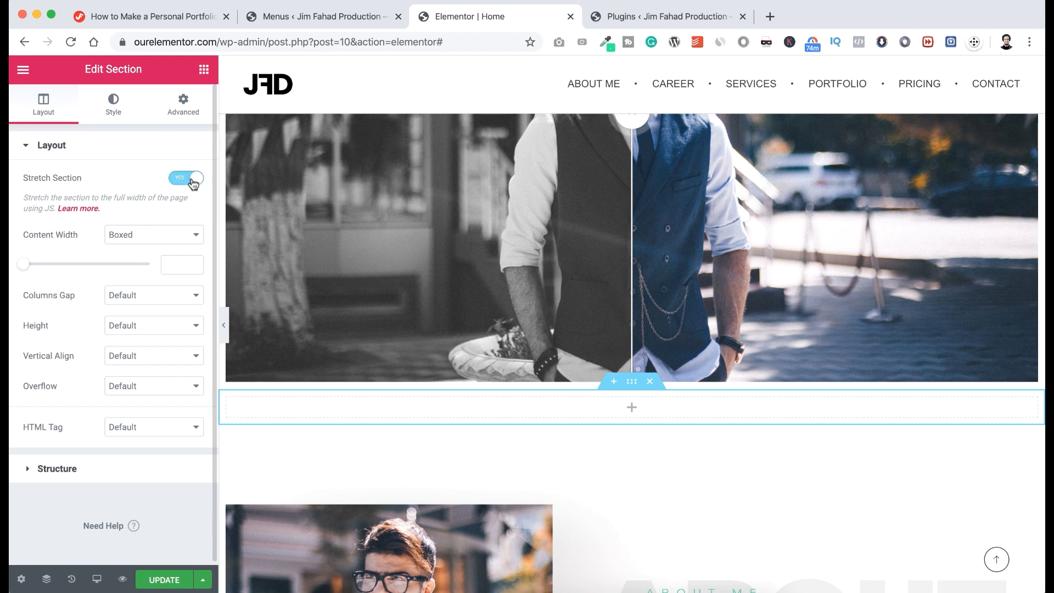
left_click(145, 329)
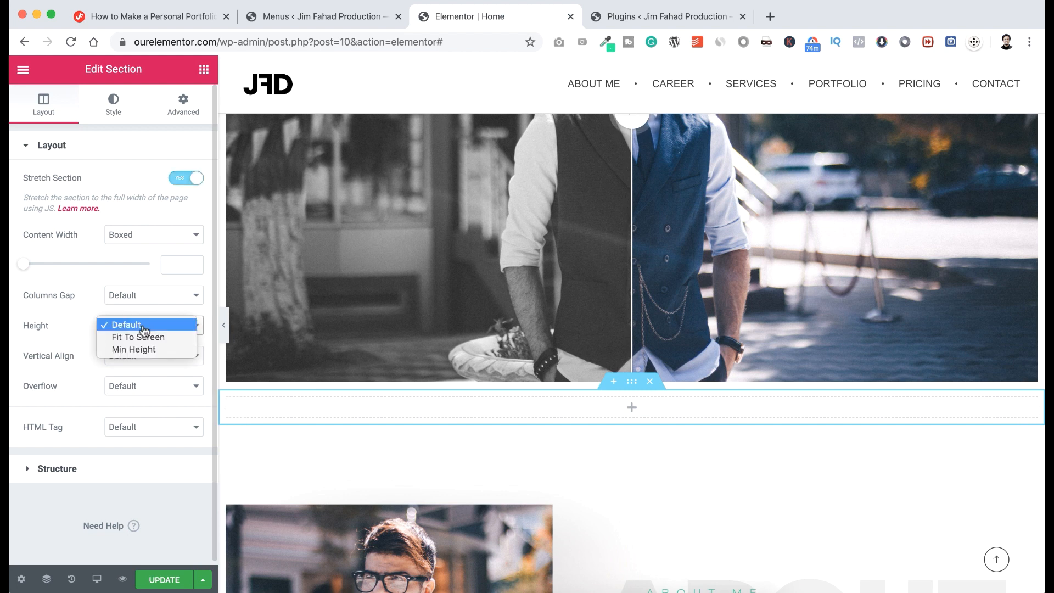
left_click(138, 350)
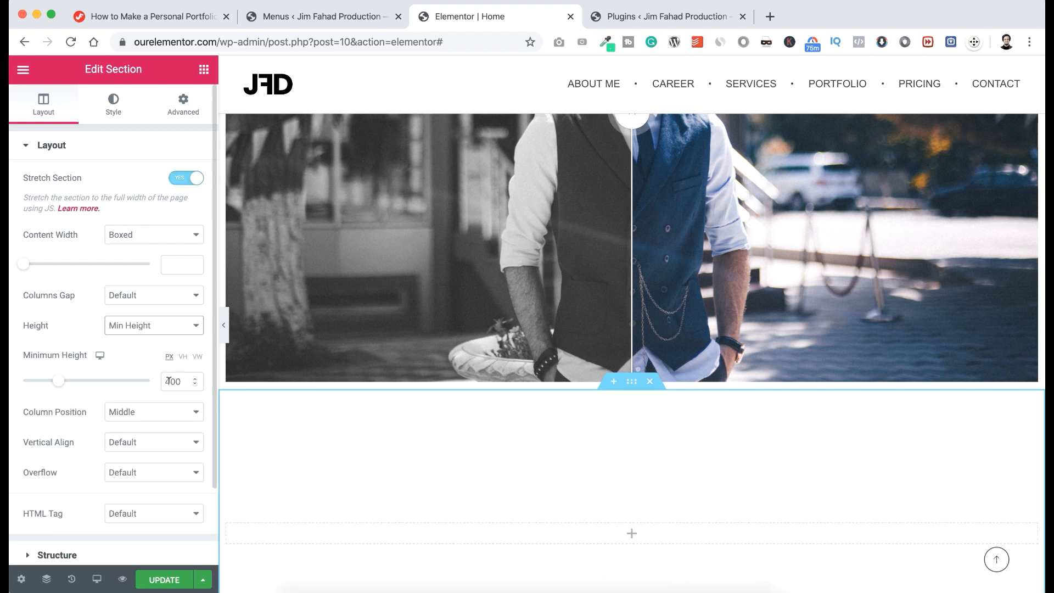
left_click_drag(168, 381, 161, 378)
type("3")
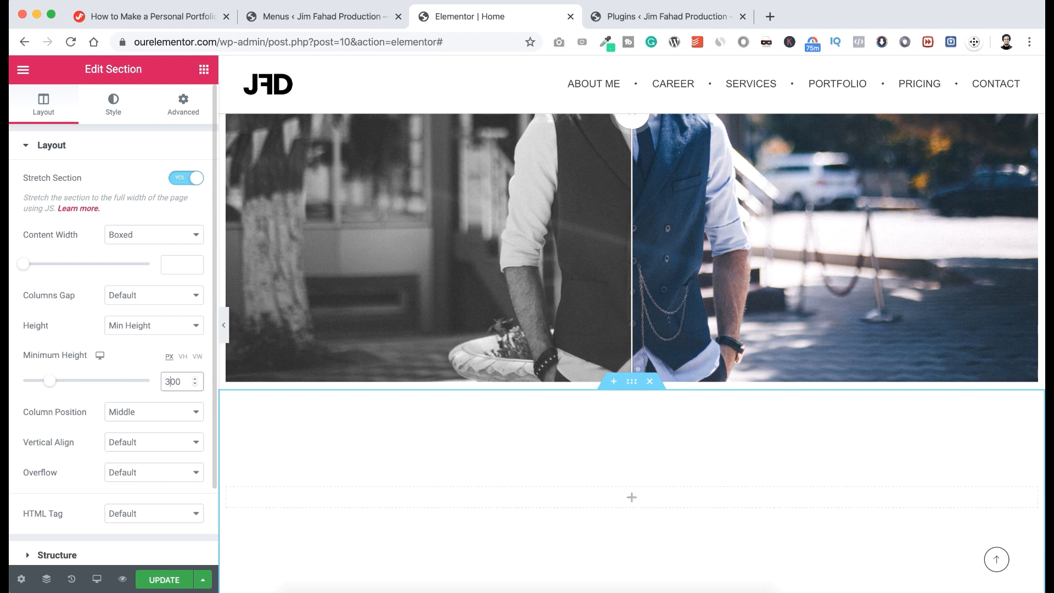
left_click(140, 414)
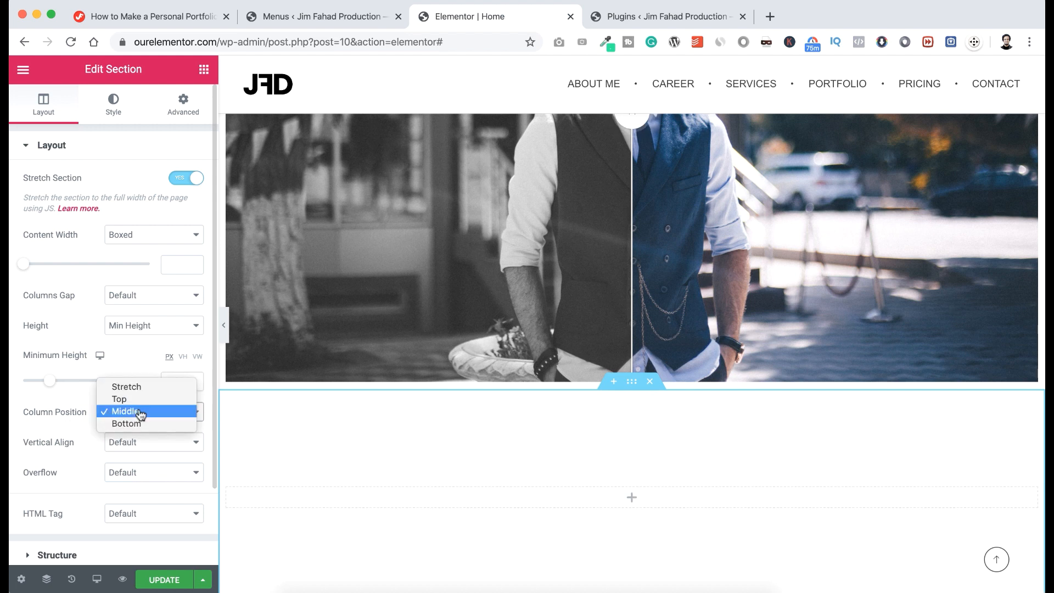
left_click(138, 400)
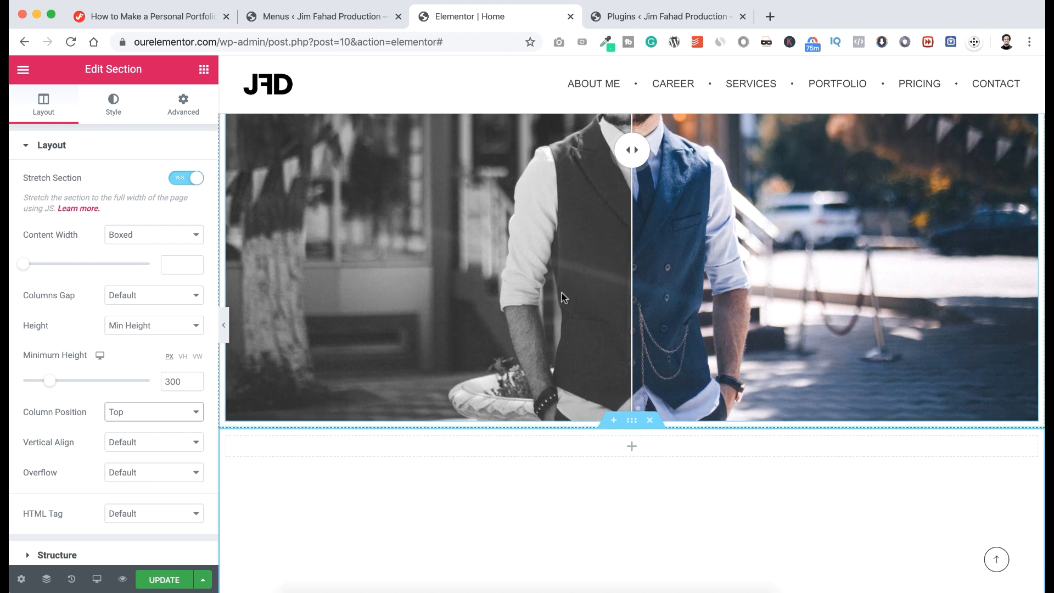
scroll(531, 488, "down", 3)
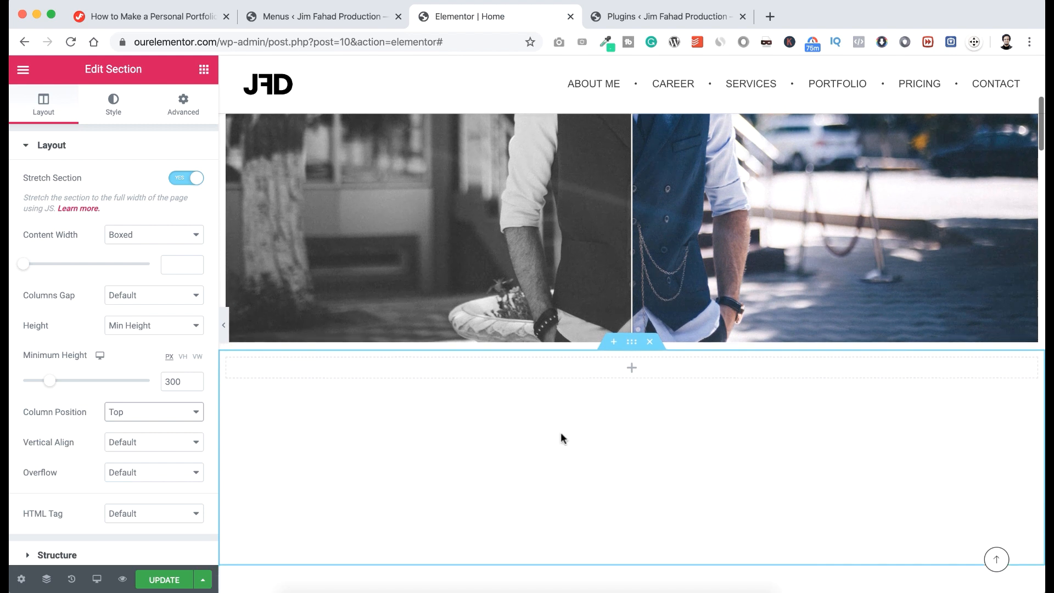
scroll(629, 407, "up", 1)
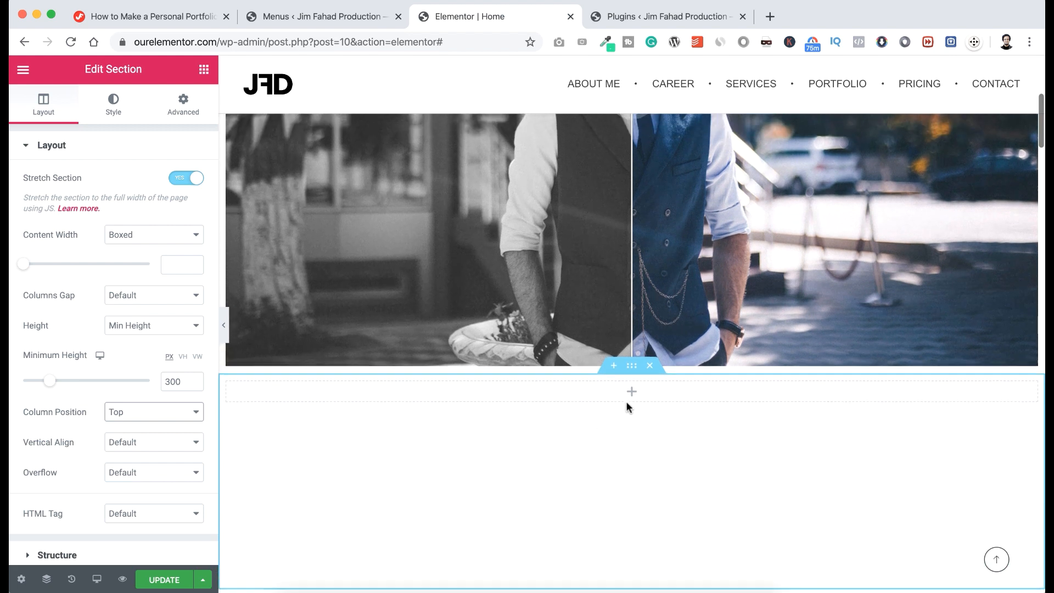
Unlink the section's margins and set the top margin to -300 so it overlaps the slider.
left_click(195, 103)
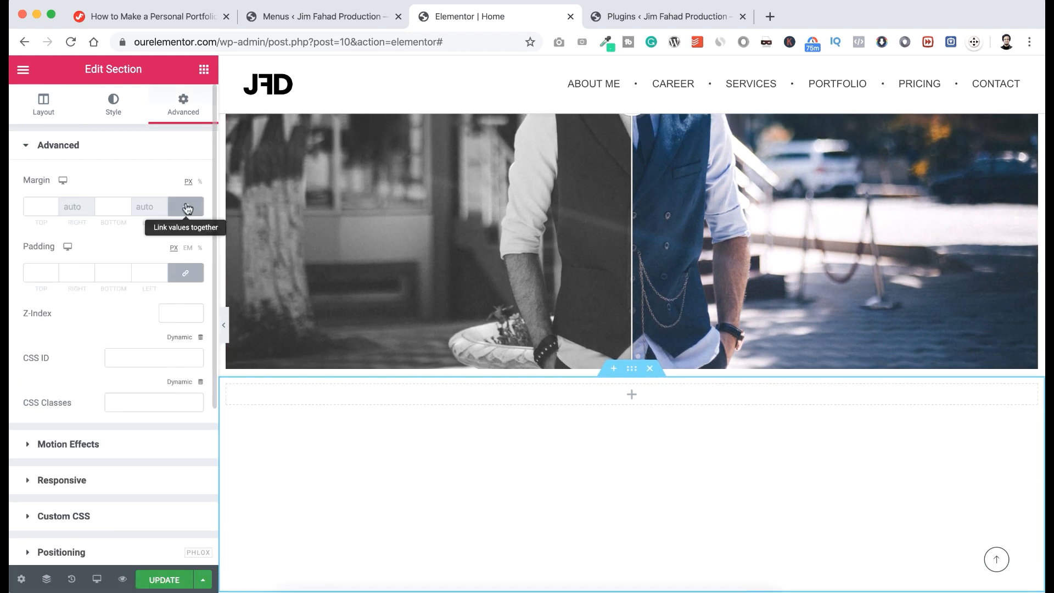
left_click(186, 208)
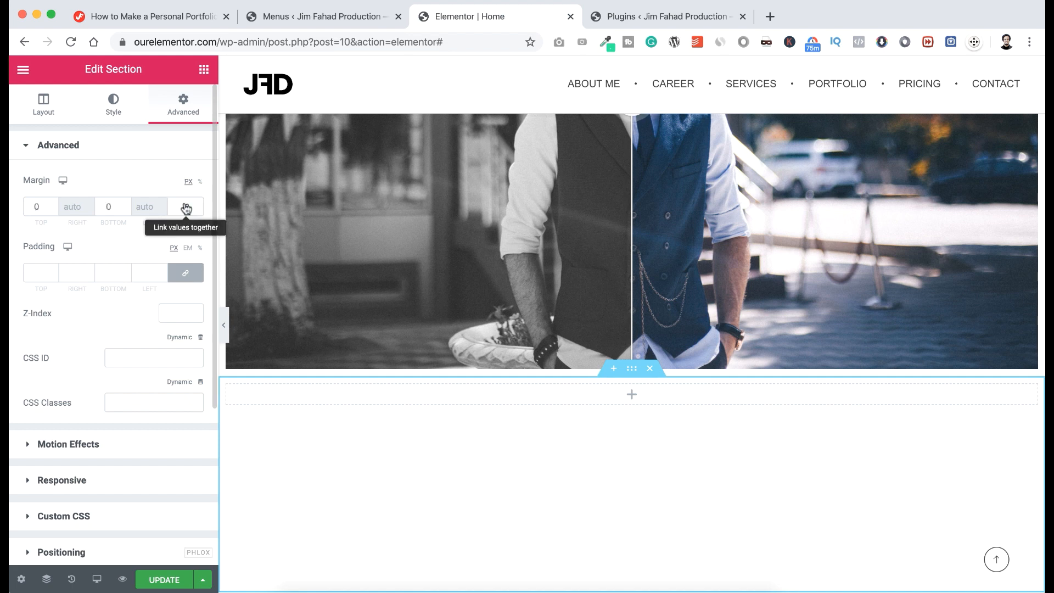
left_click(35, 206)
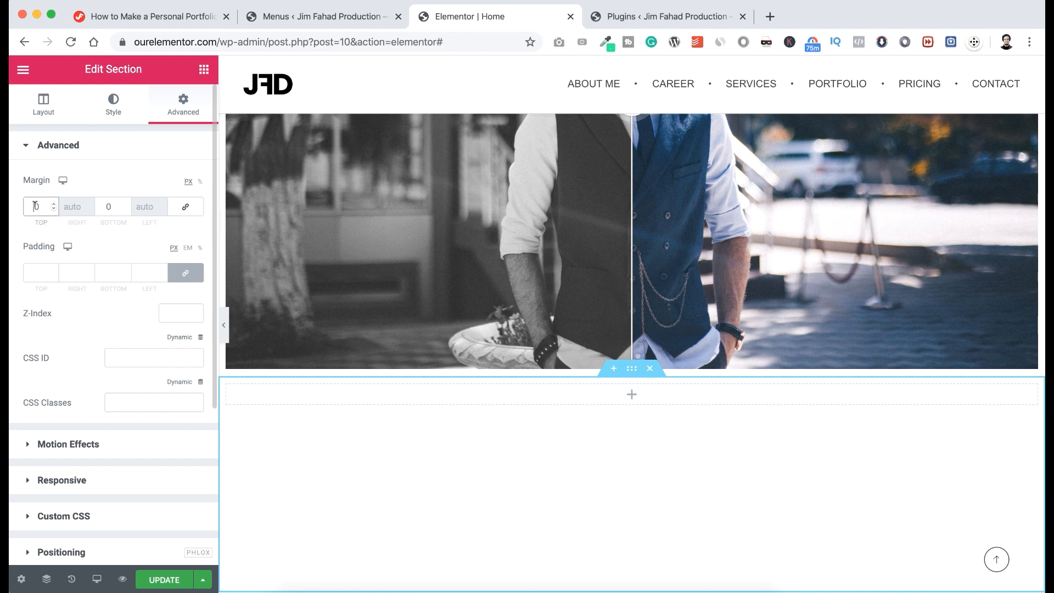
type("-300")
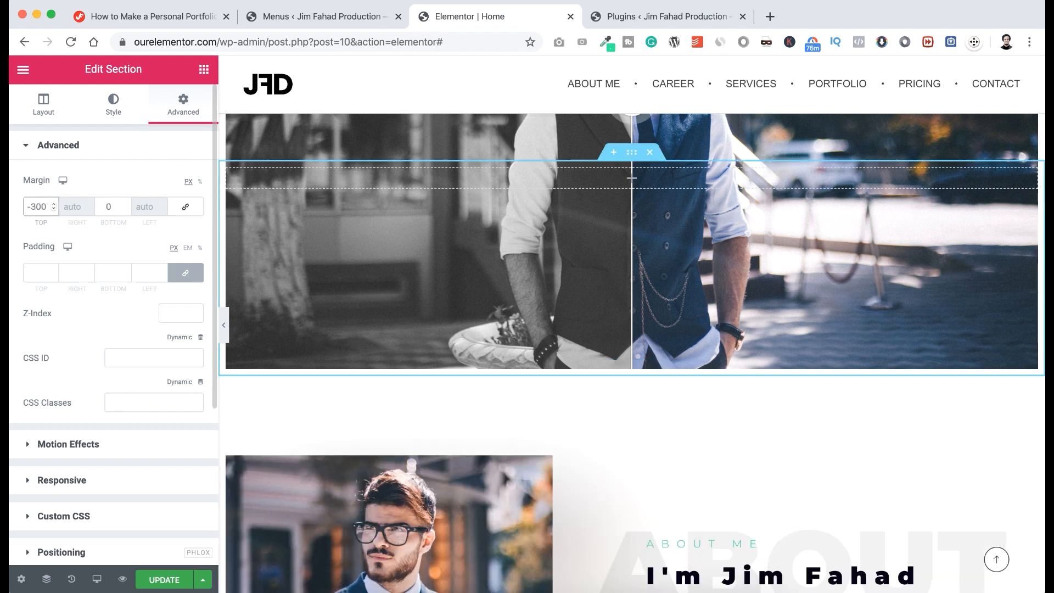
scroll(348, 261, "up", 3)
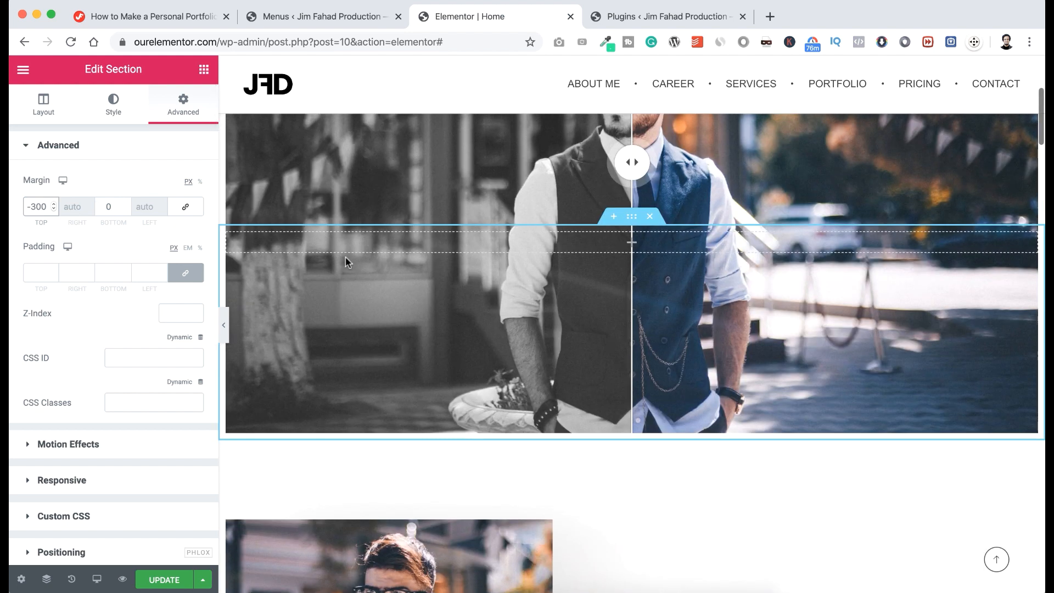
scroll(347, 261, "up", 2)
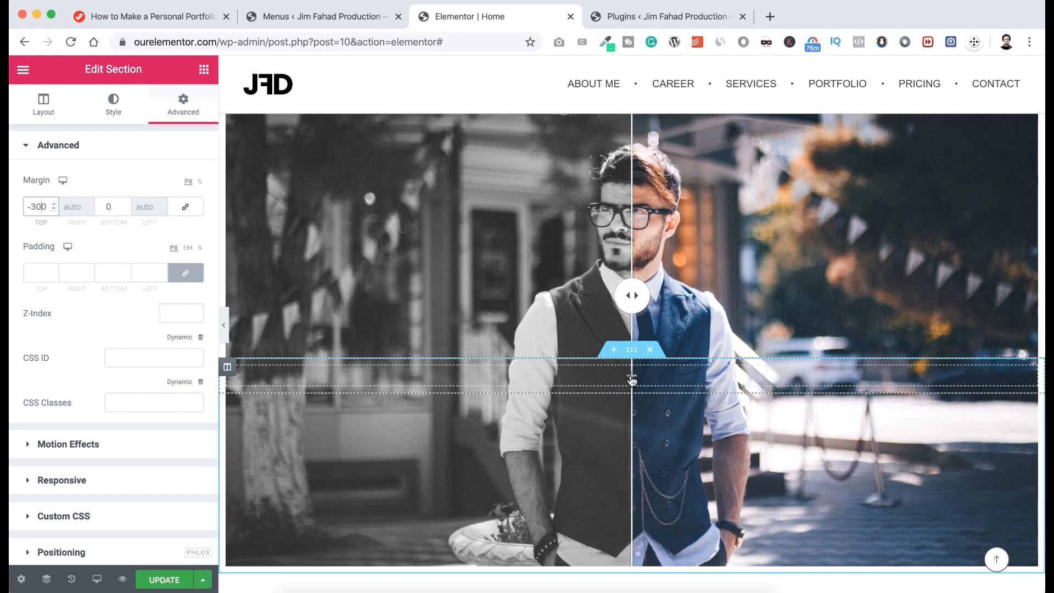
Place a centred Heading widget in the new section reading 'Hello'.
left_click(632, 379)
left_click_drag(193, 237, 634, 372)
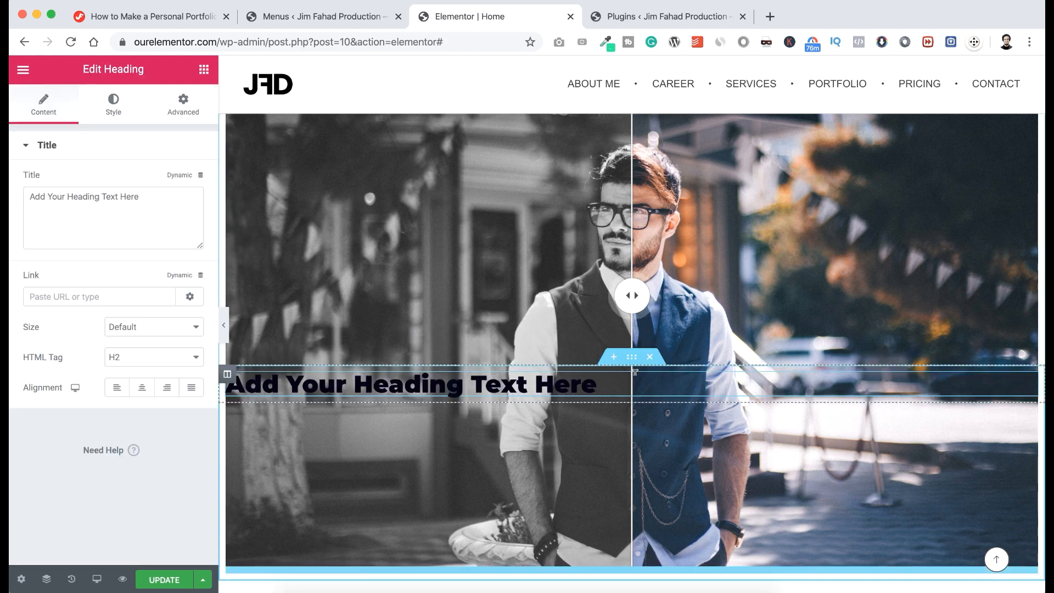
left_click(142, 389)
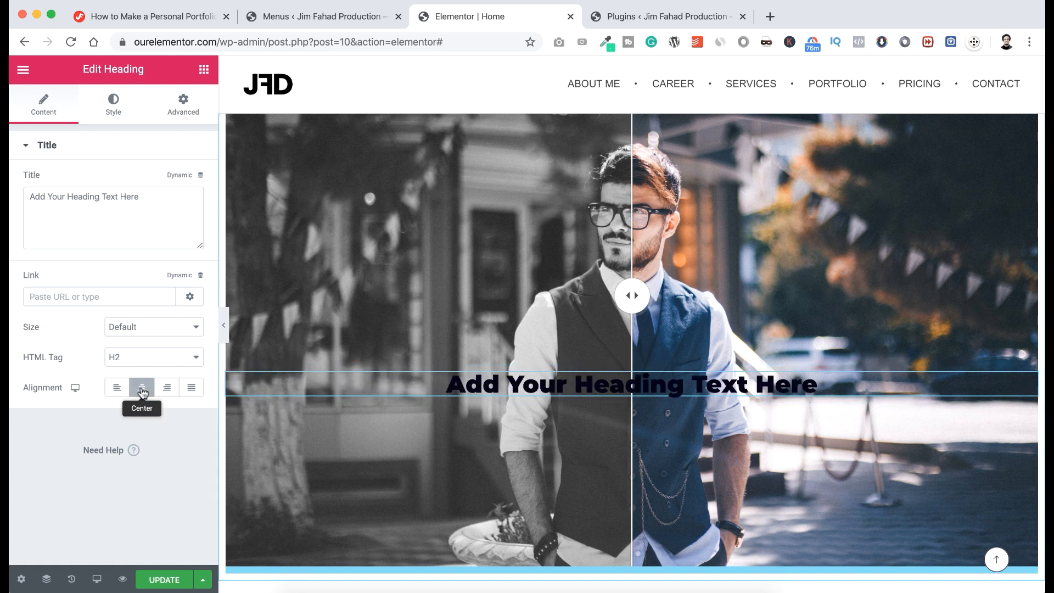
left_click(150, 193)
key("super+a")
type("Hello")
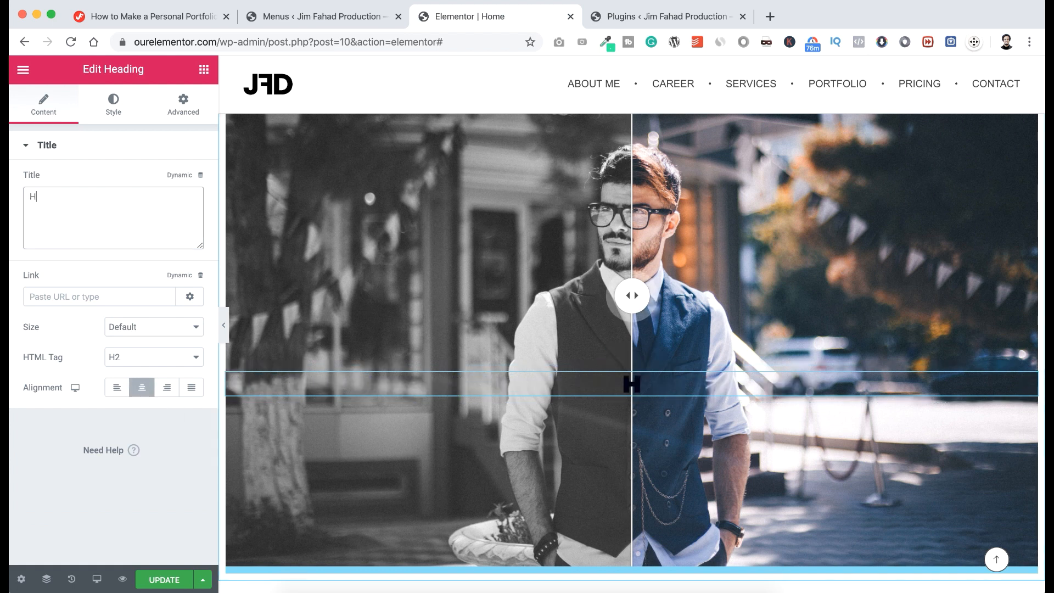
Style the heading white with font size 200, line height 0.8 and letter spacing 10.
left_click(113, 106)
left_click(185, 180)
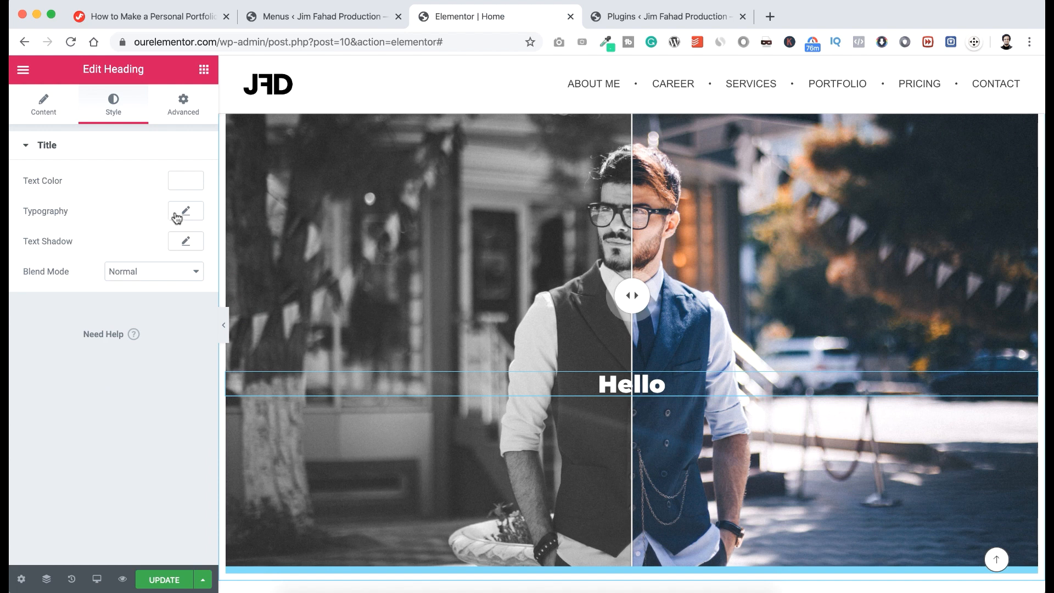
left_click(177, 216)
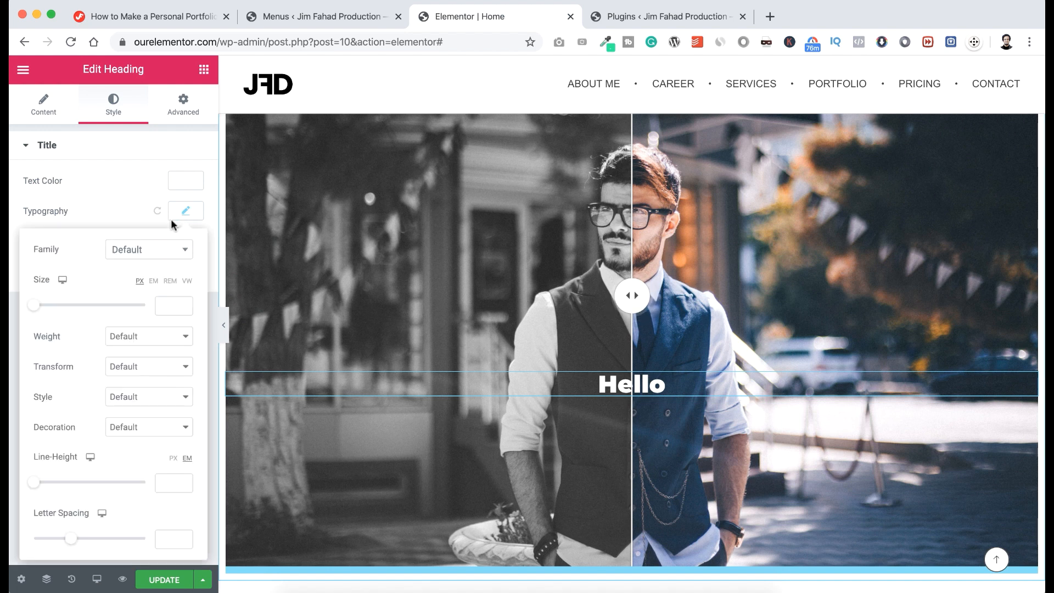
left_click(171, 306)
type("200")
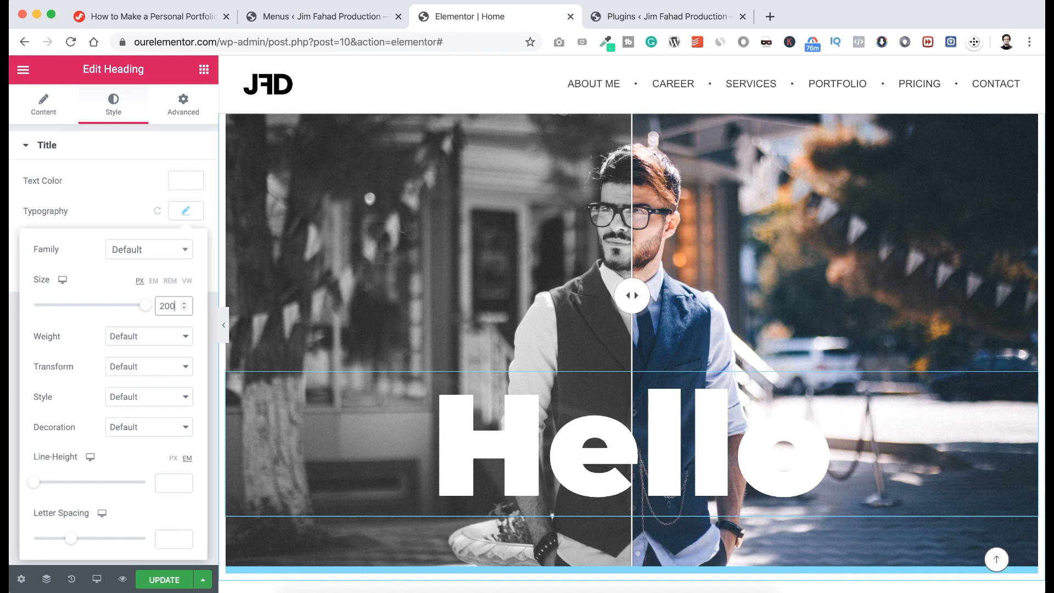
left_click_drag(35, 484, 37, 483)
left_click(41, 486)
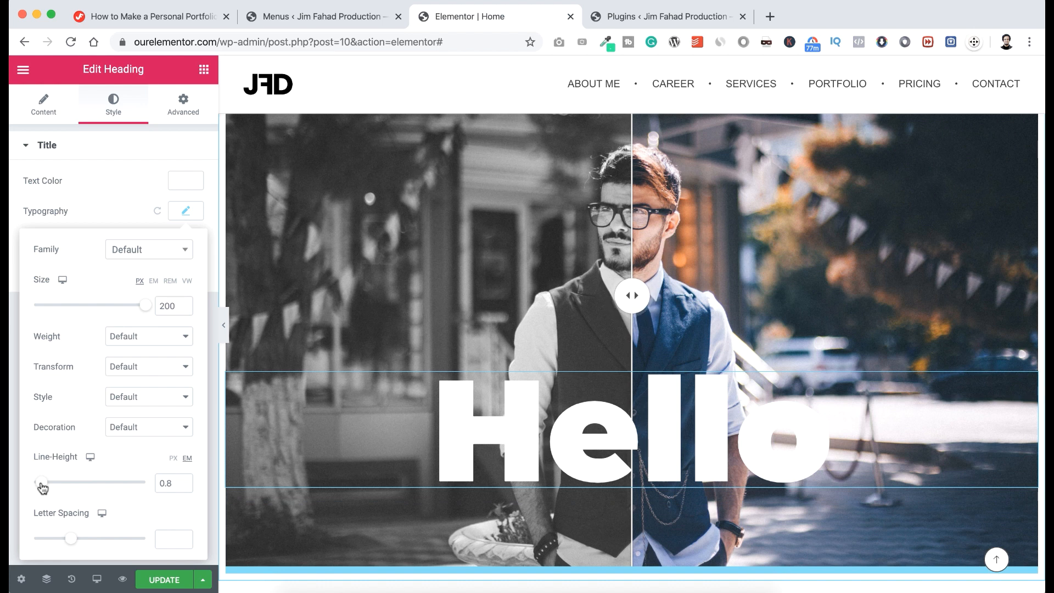
left_click(170, 533)
type("10")
left_click(179, 213)
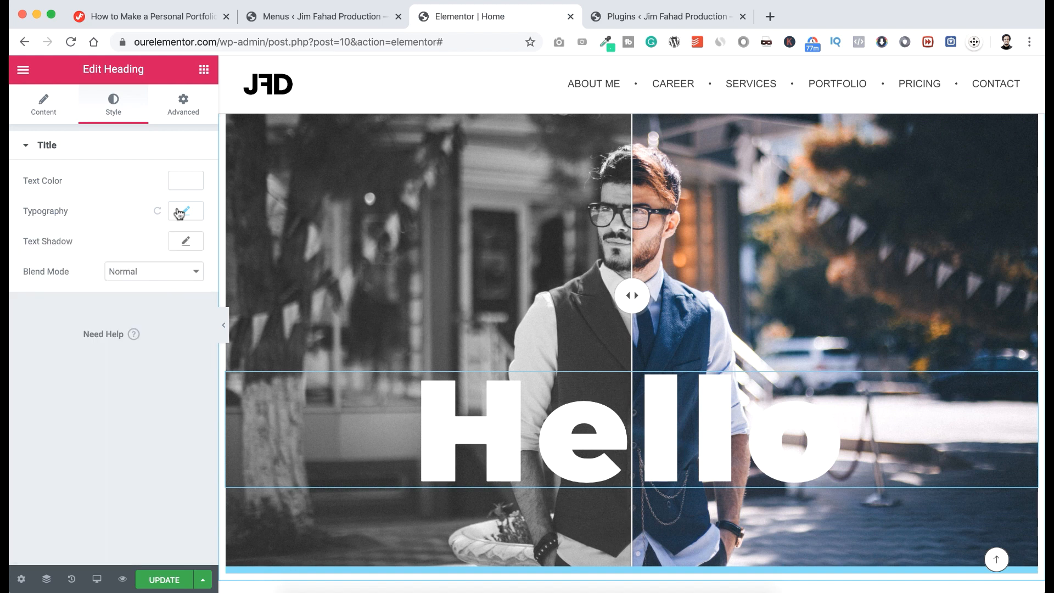
left_click(179, 213)
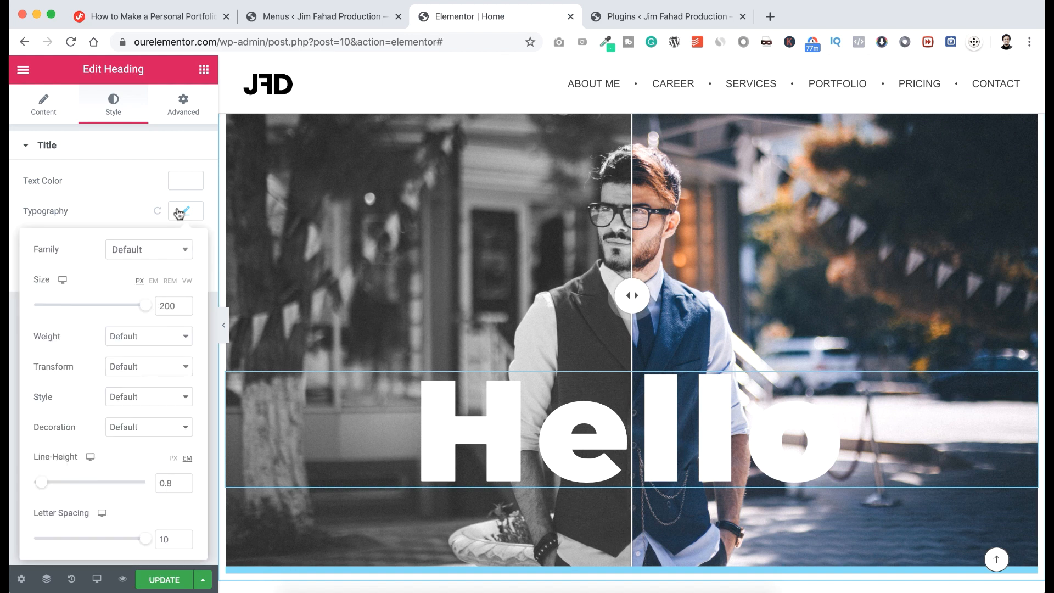
left_click(109, 210)
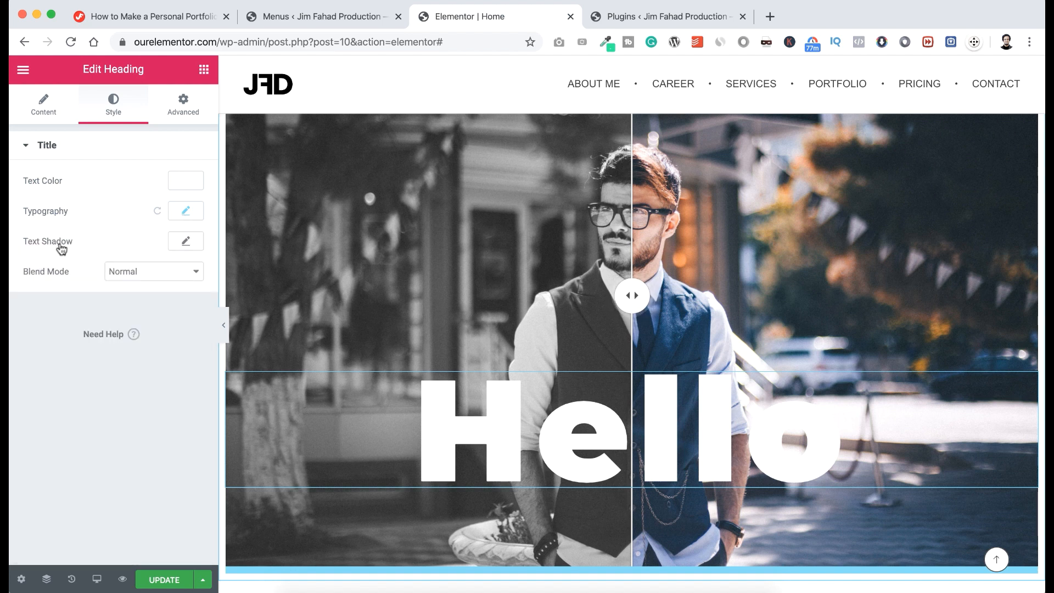
Give the heading a text shadow coloured rgba(0, 0, 0, 0.5).
left_click(192, 245)
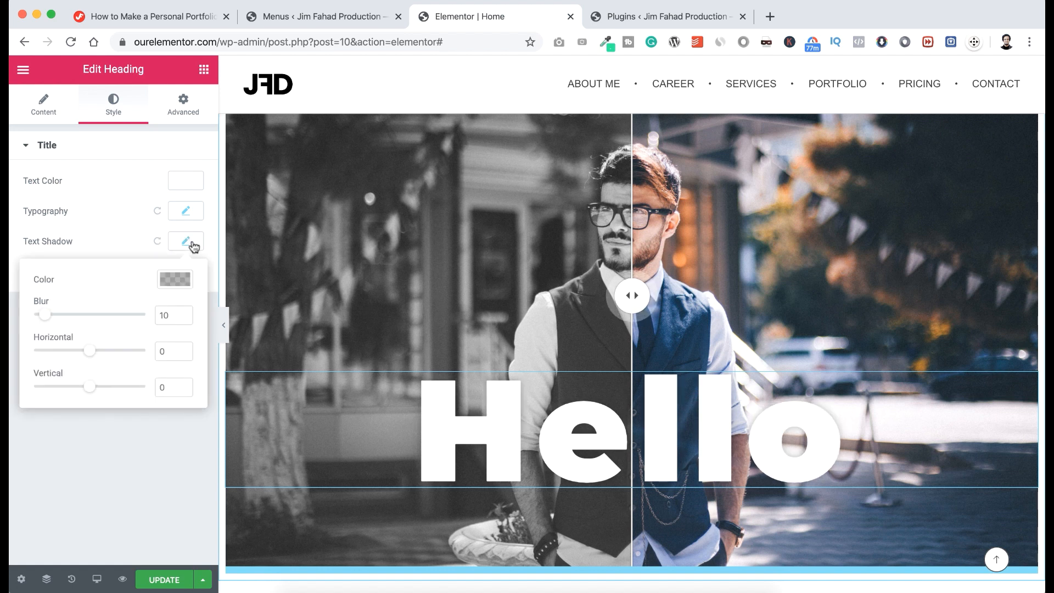
left_click(179, 285)
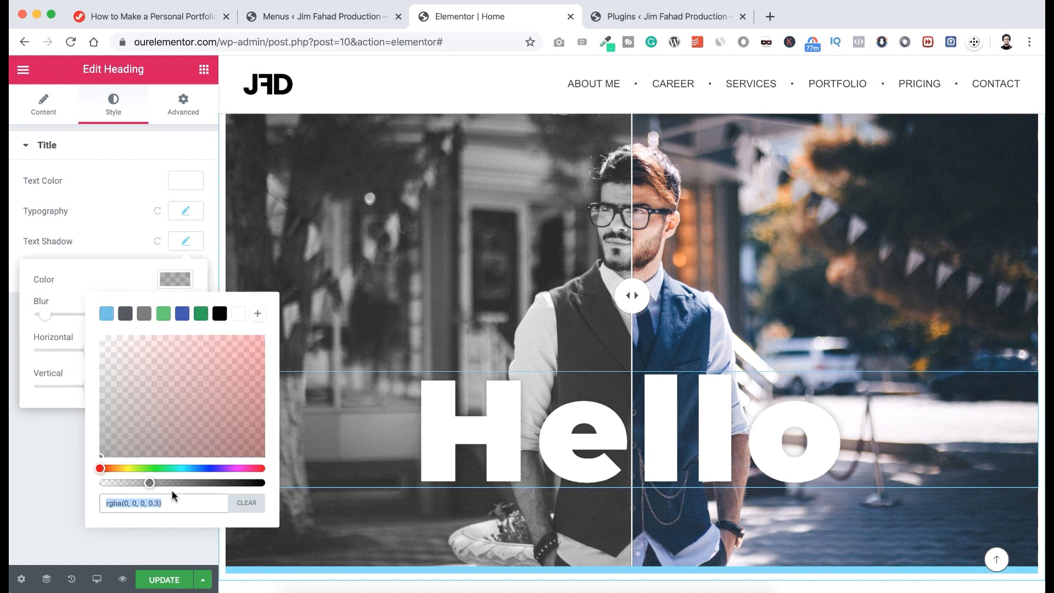
left_click_drag(150, 484, 182, 484)
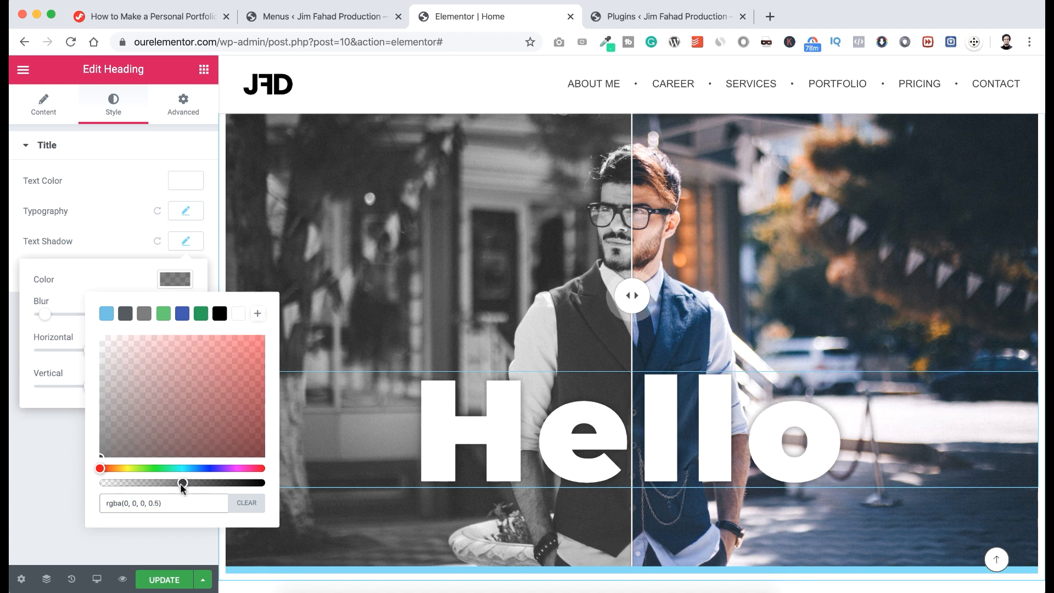
left_click(122, 275)
left_click(111, 235)
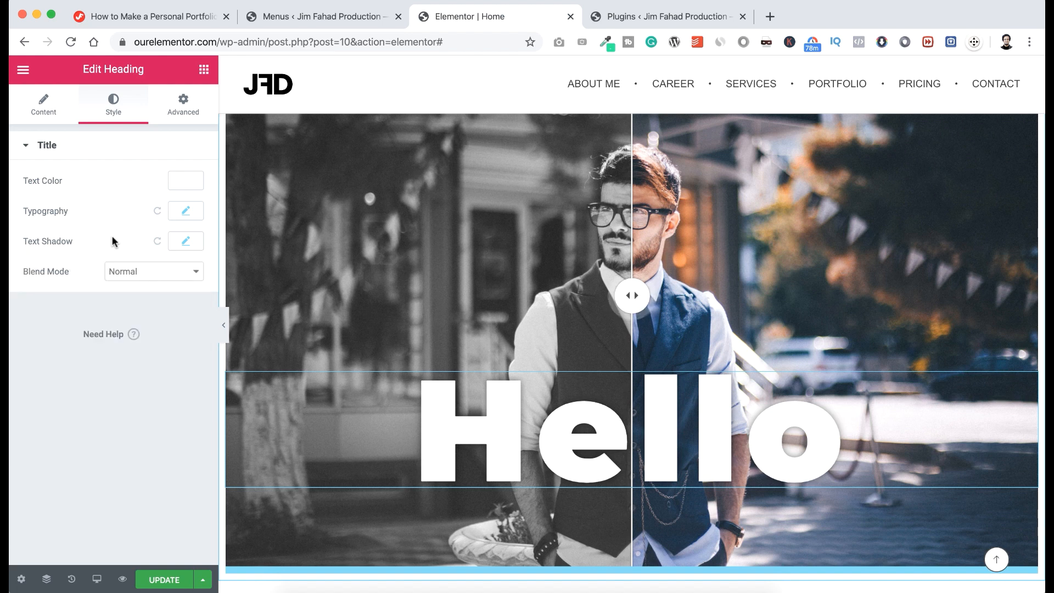
scroll(494, 411, "down", 3)
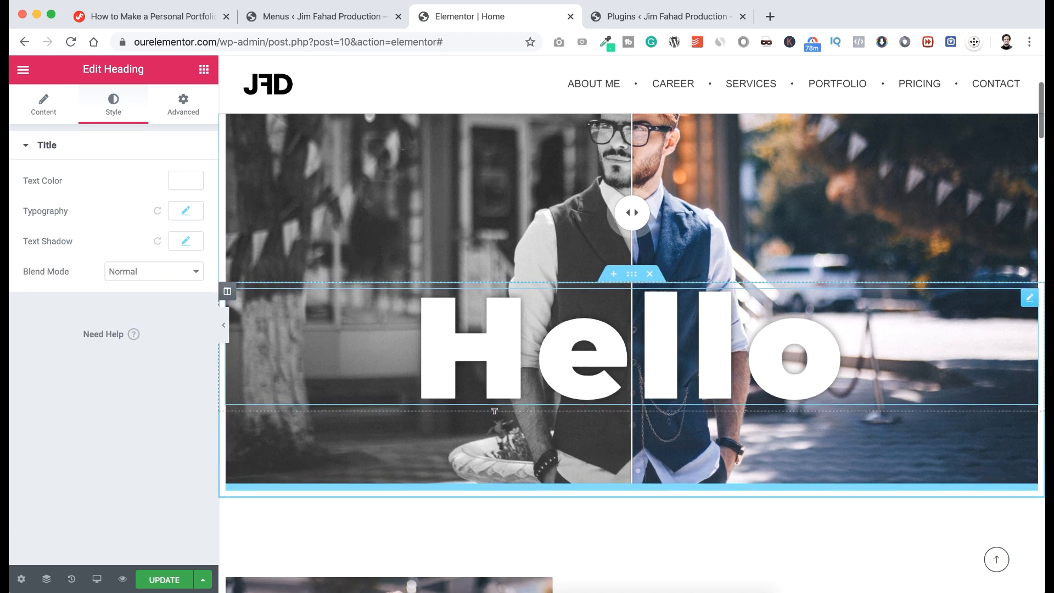
scroll(494, 411, "up", 1)
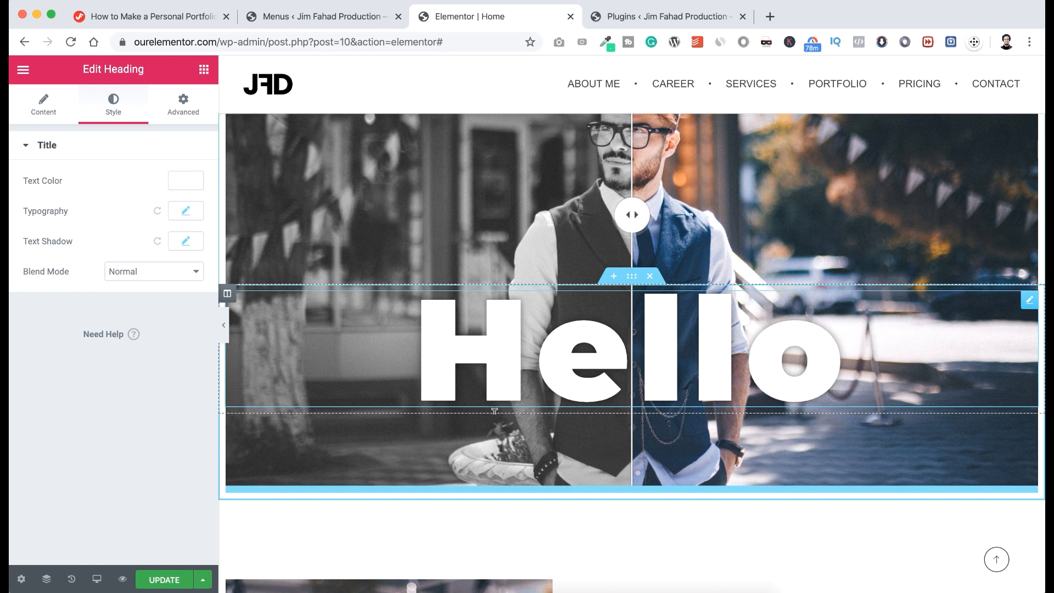
Add a centred Heading below Hello with the owner's name followed by 'Personal Portfolio'.
left_click(204, 71)
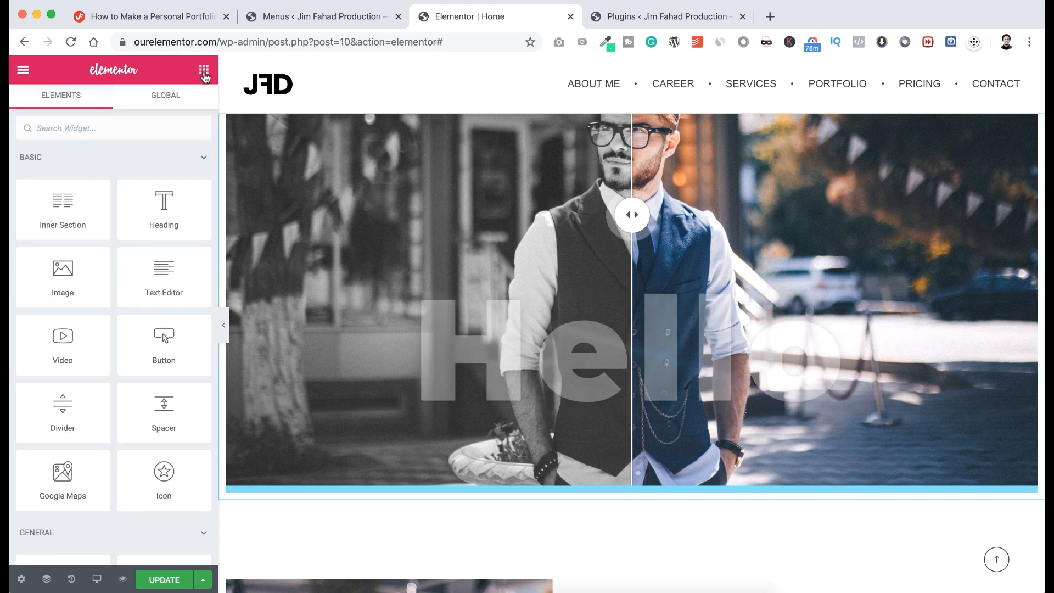
left_click_drag(164, 204, 494, 354)
left_click(152, 194)
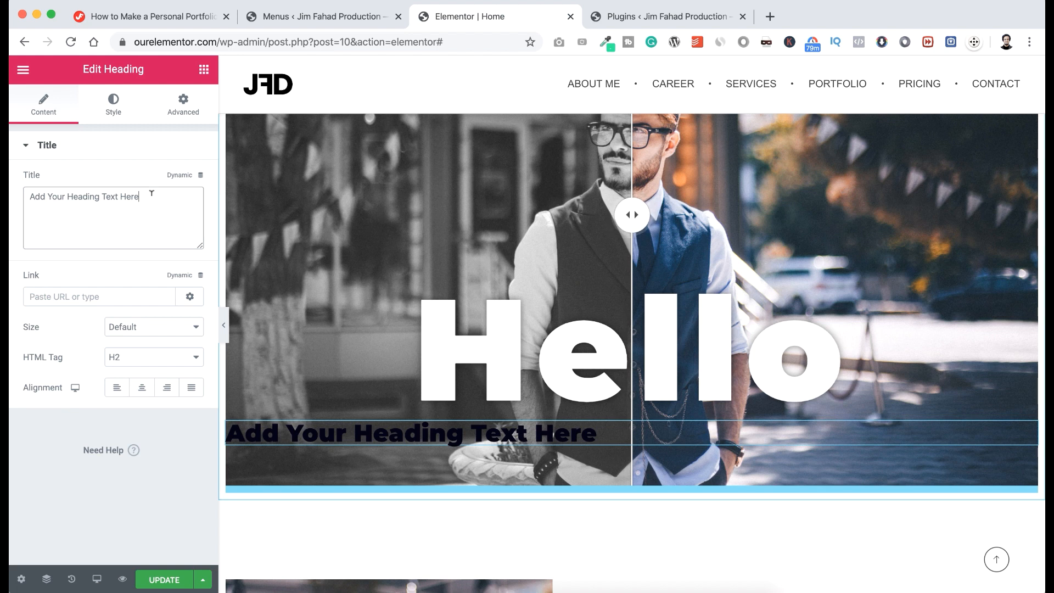
key("super+a")
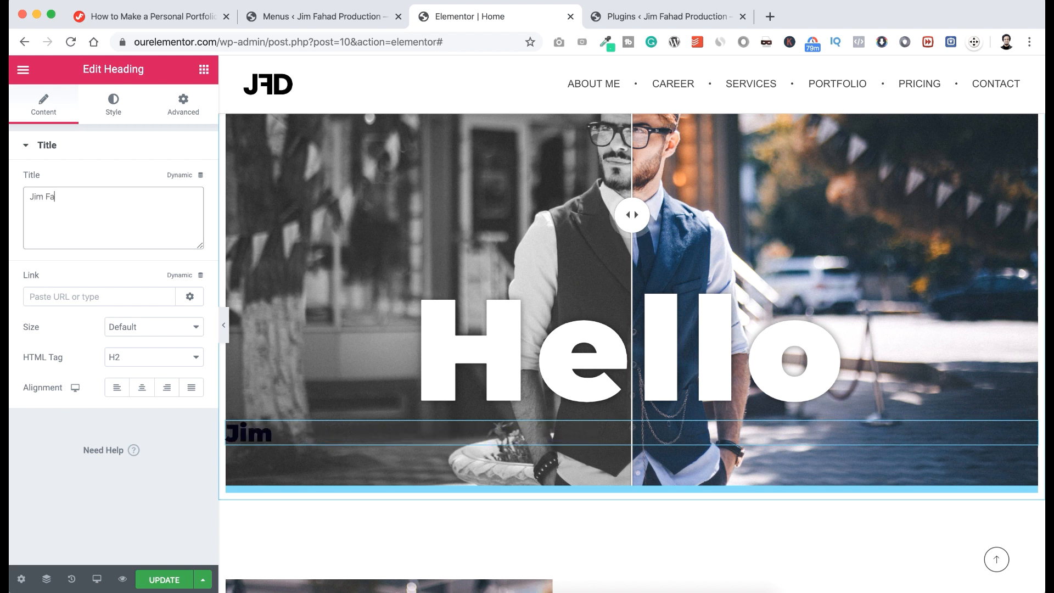
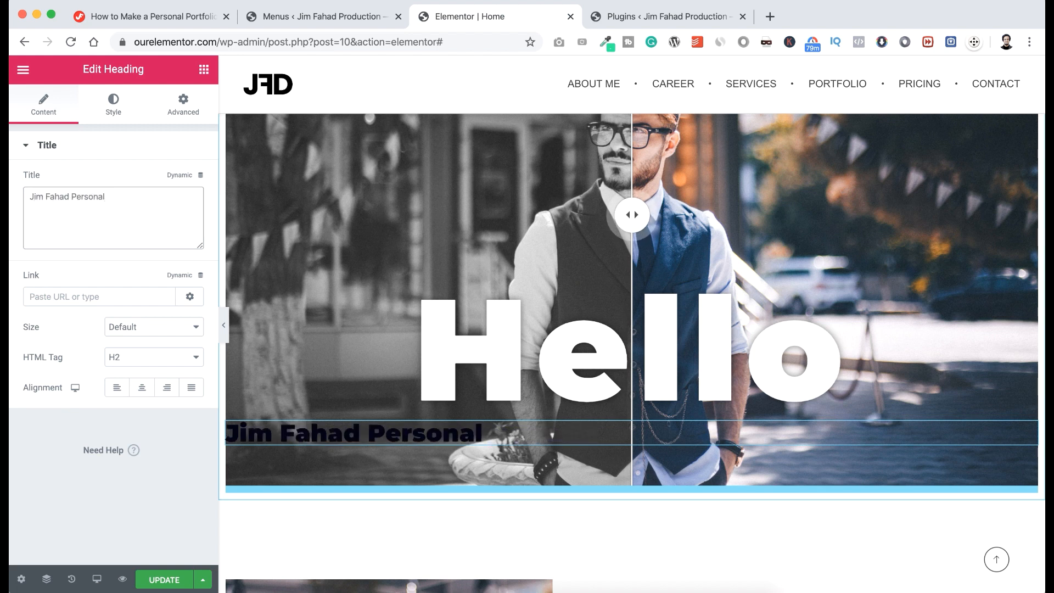
type(" Portfolio")
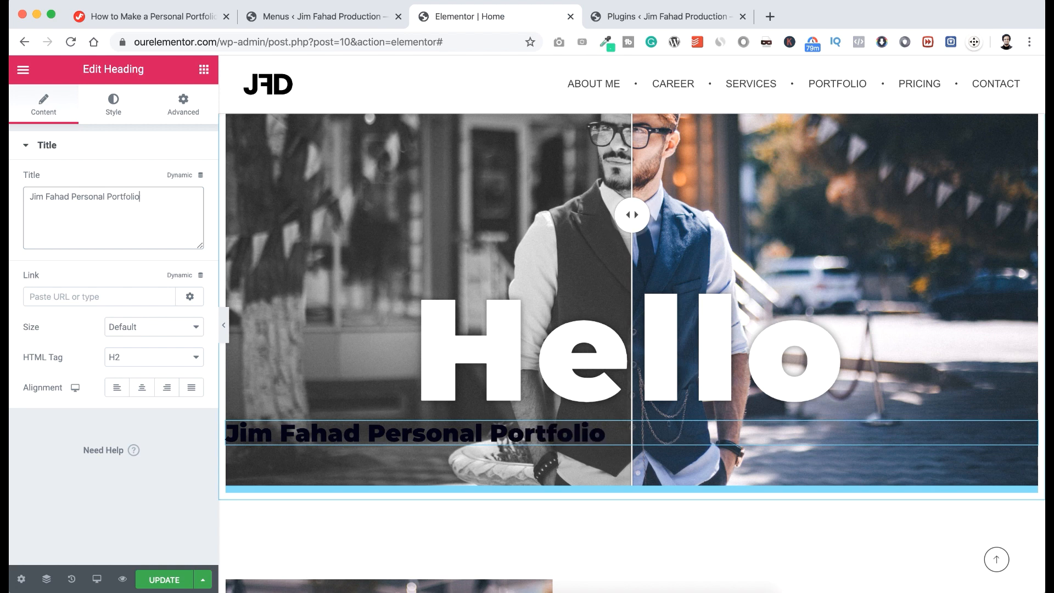
left_click(143, 389)
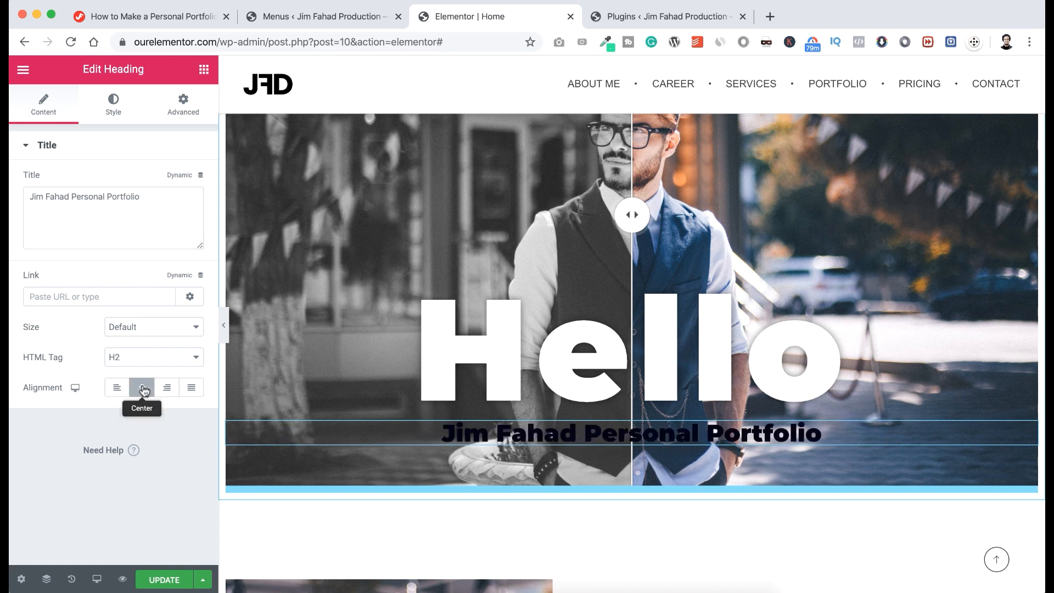
Style the subtitle white with font size 28 and weight 700.
left_click(114, 109)
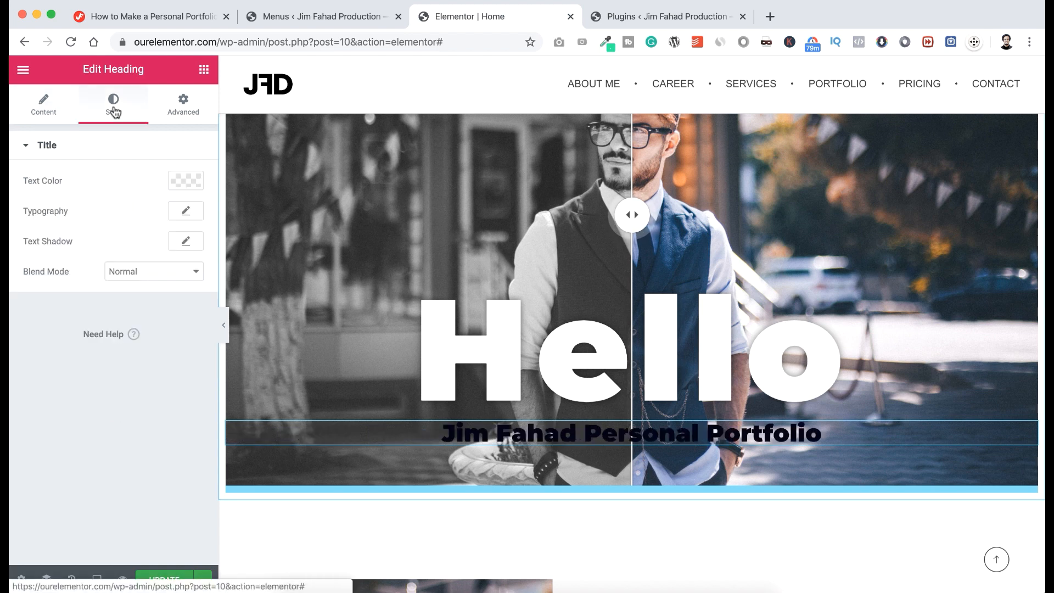
left_click(186, 180)
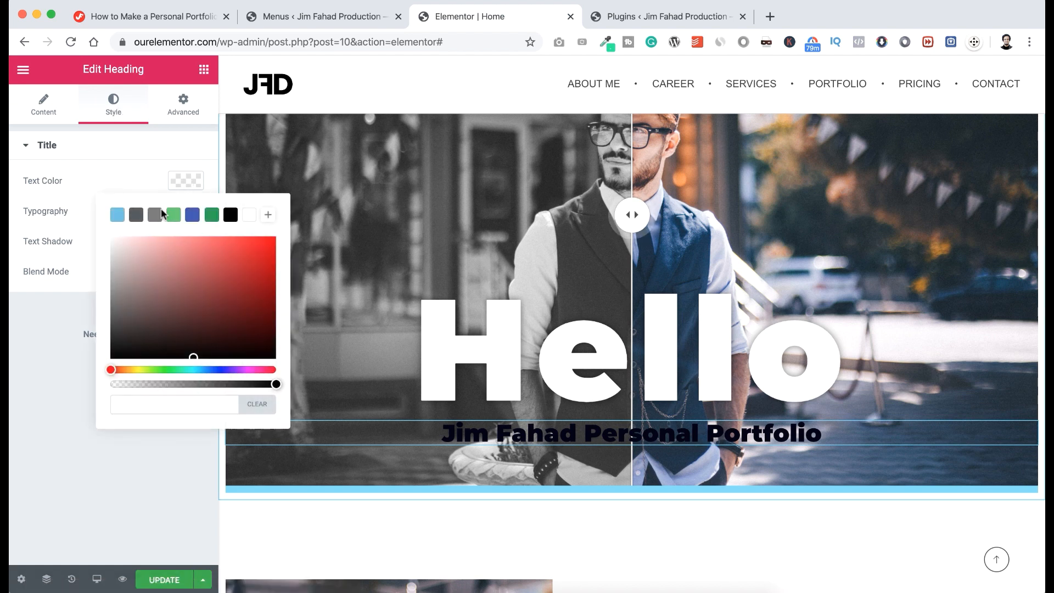
left_click_drag(138, 242, 95, 228)
left_click(94, 228)
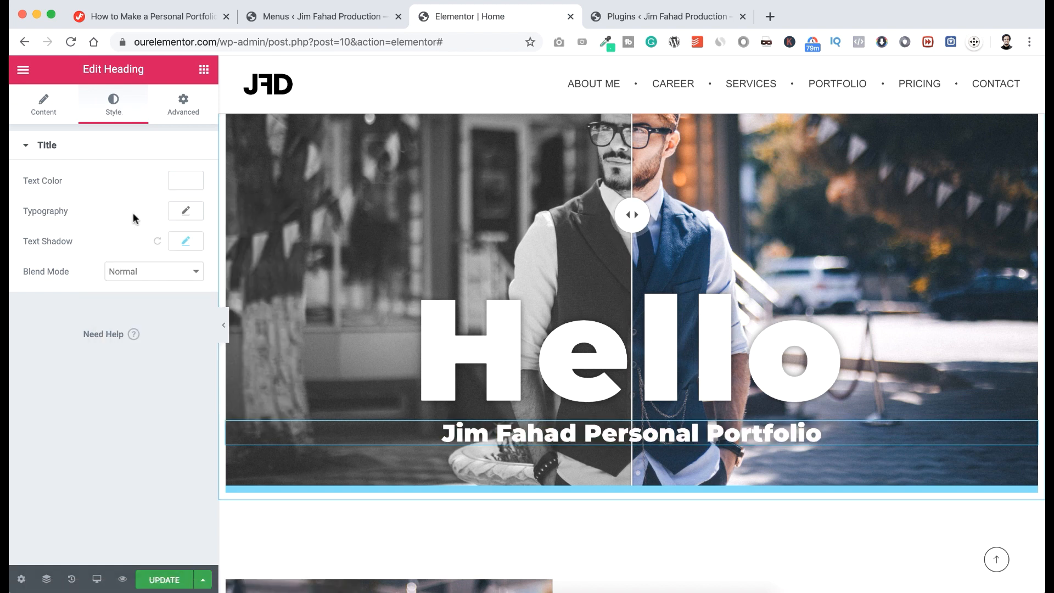
left_click(177, 218)
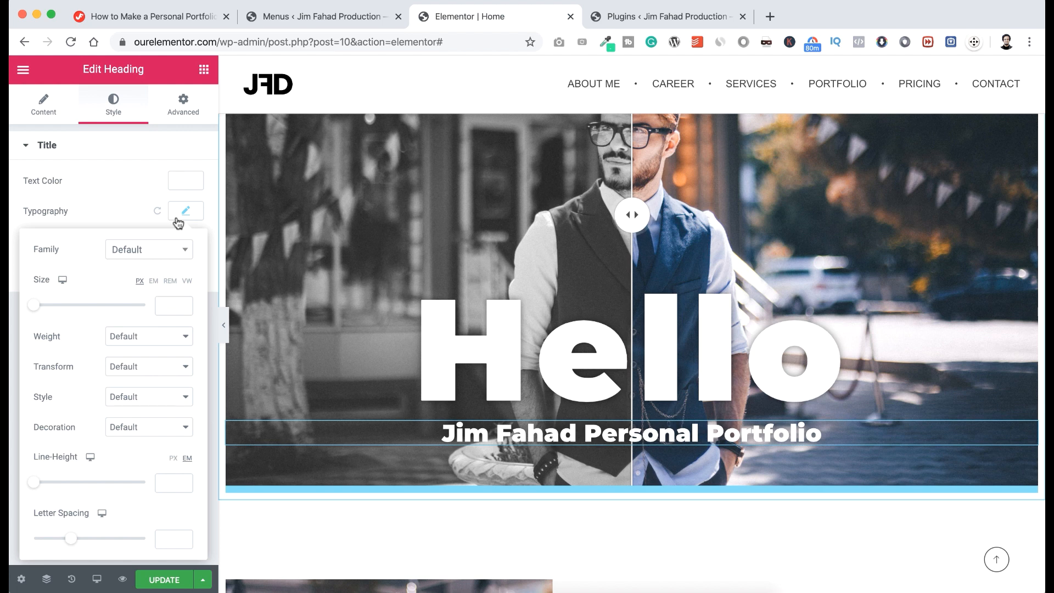
left_click(163, 305)
type("28")
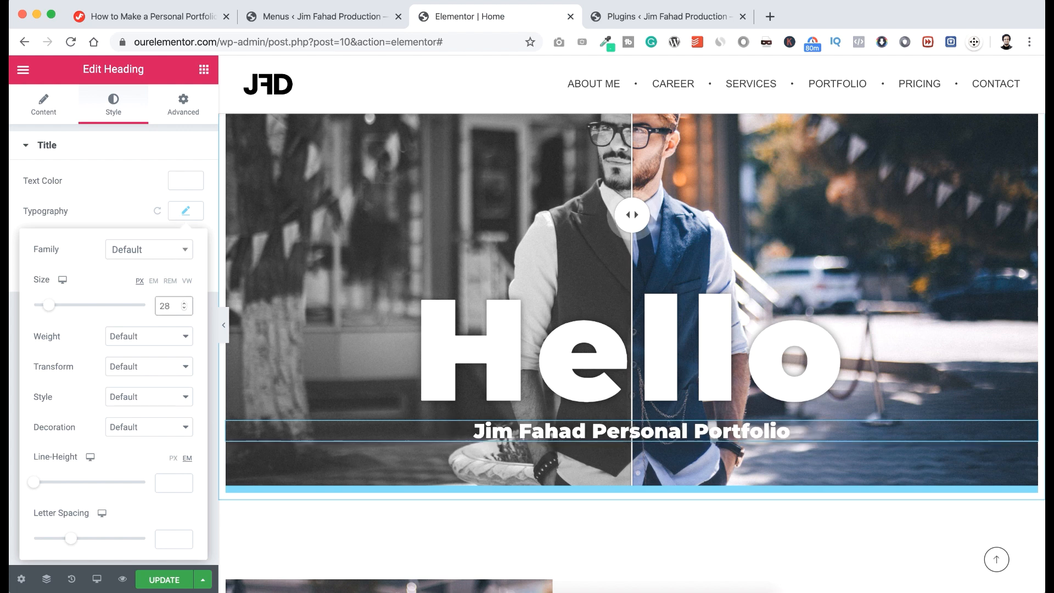
left_click(159, 336)
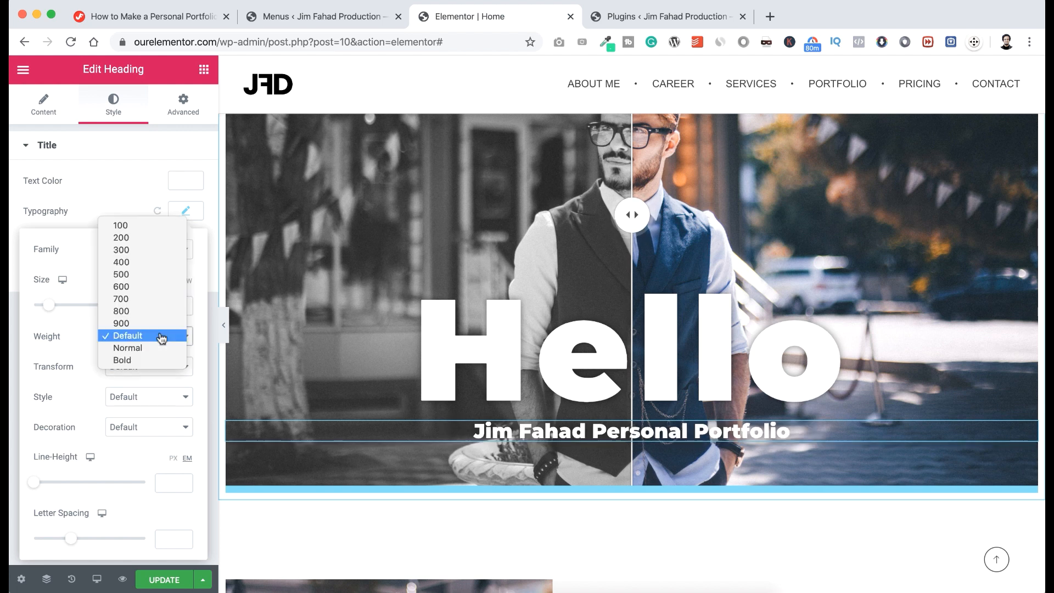
left_click(153, 300)
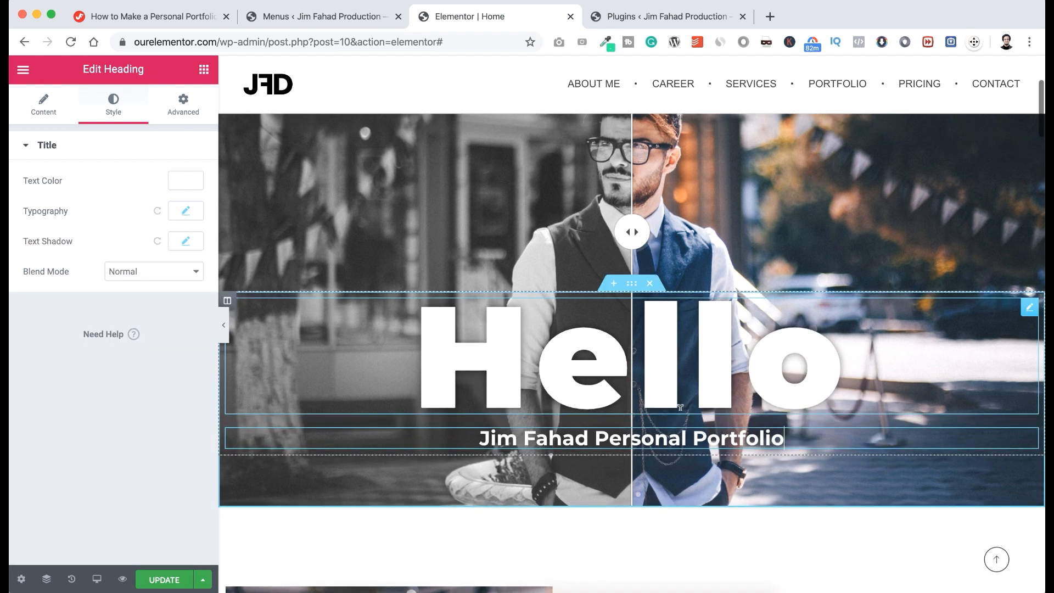
scroll(680, 407, "down", 3)
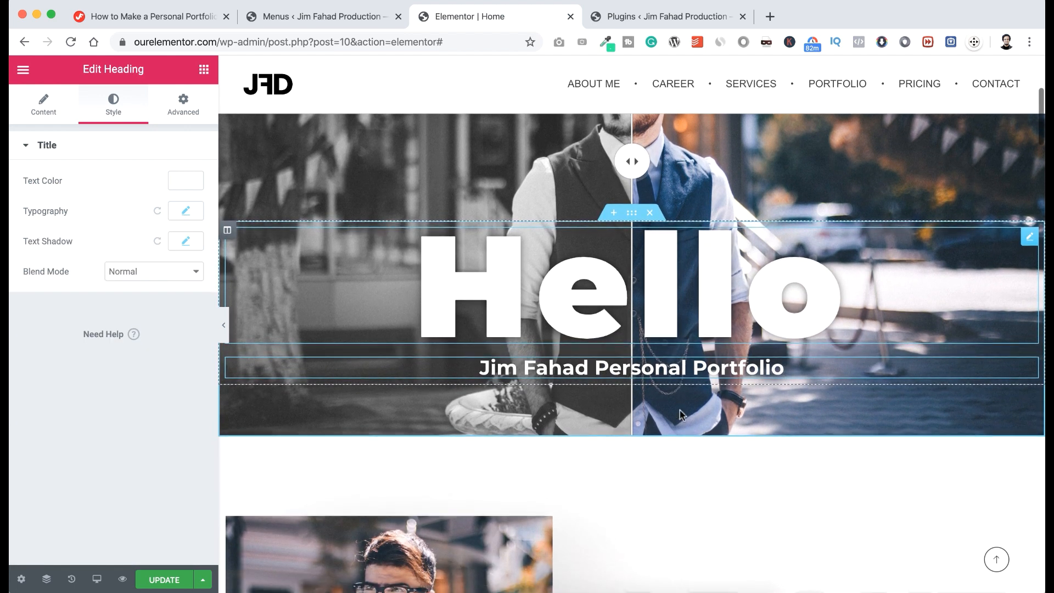
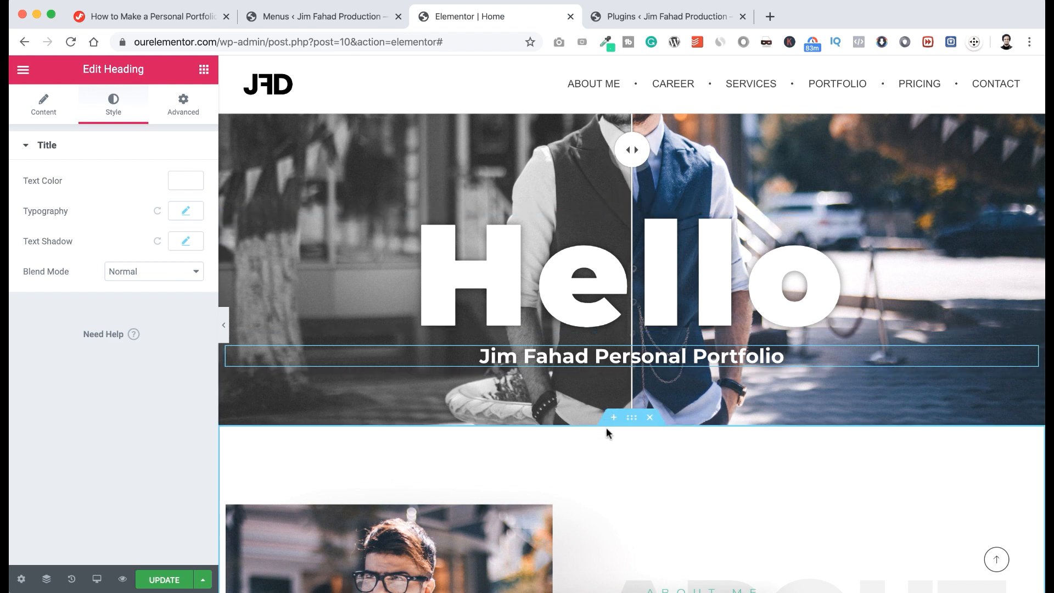
Insert a one-column section under the Hello hero with Stretch Section on, Full Width content and No Gap.
left_click(614, 417)
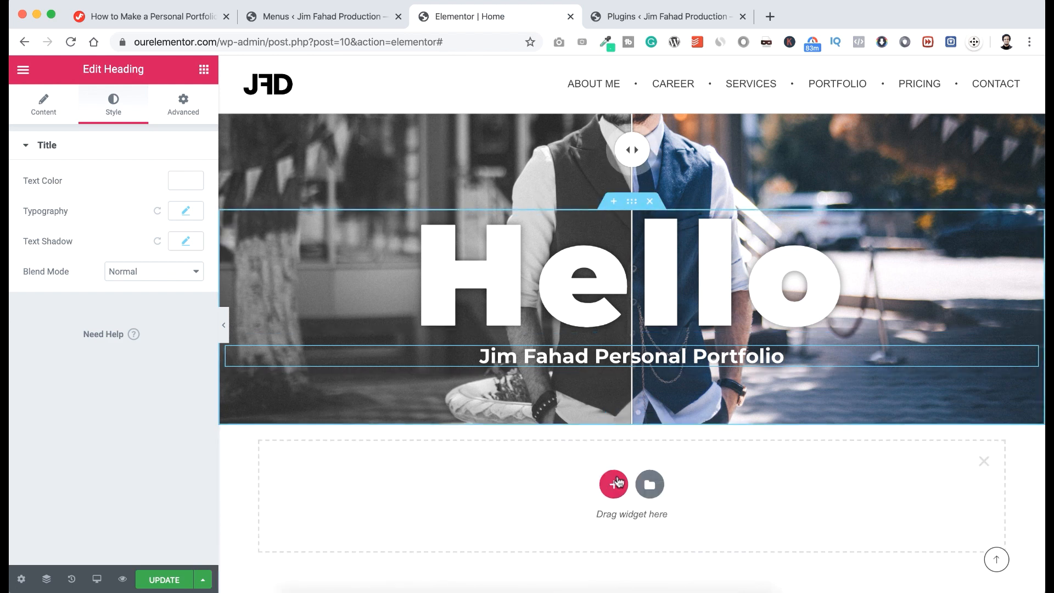
scroll(617, 481, "down", 2)
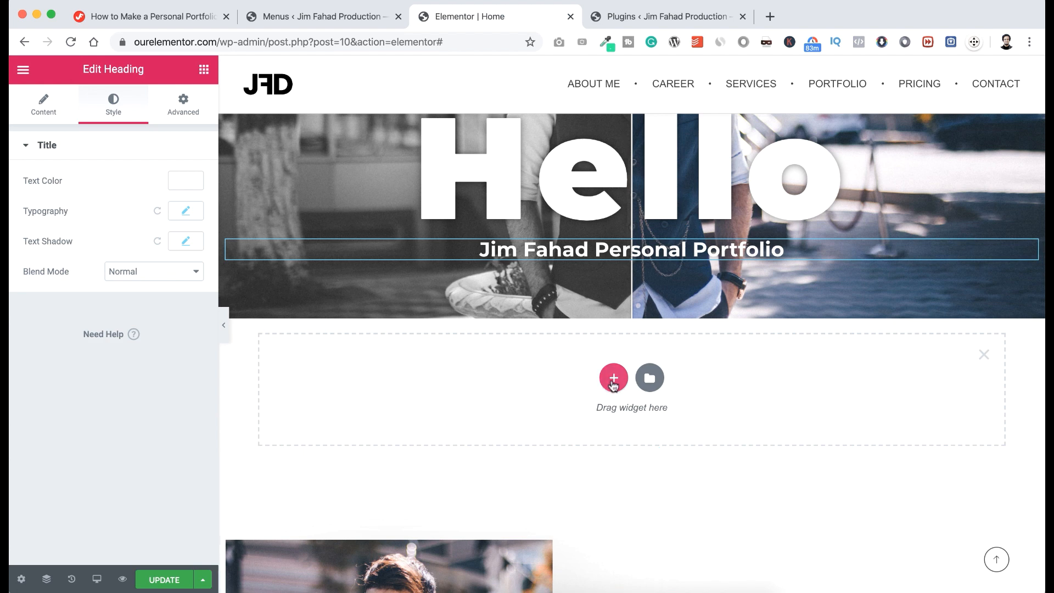
left_click(613, 379)
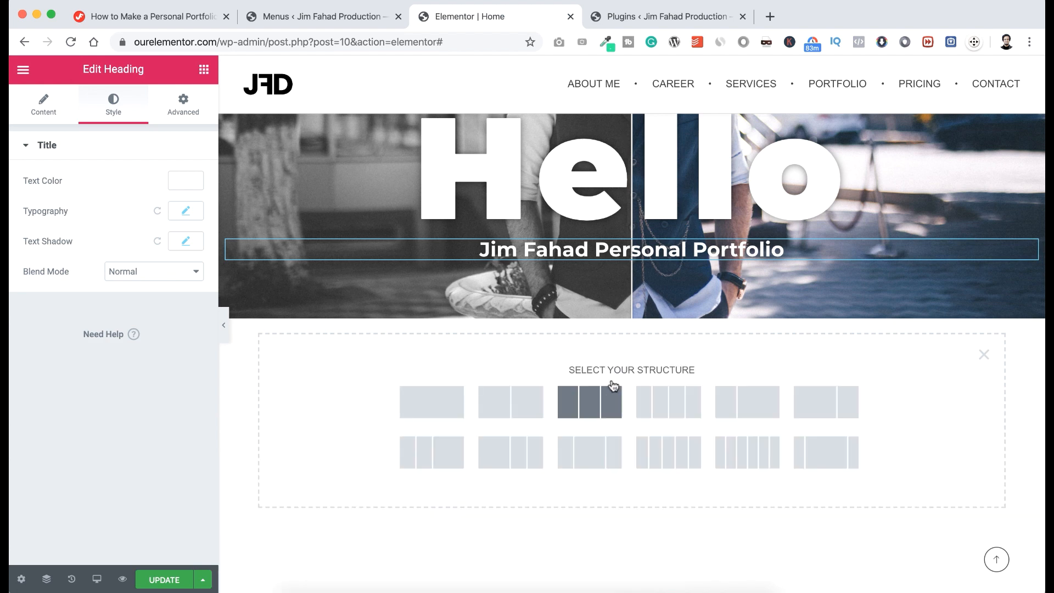
left_click(449, 403)
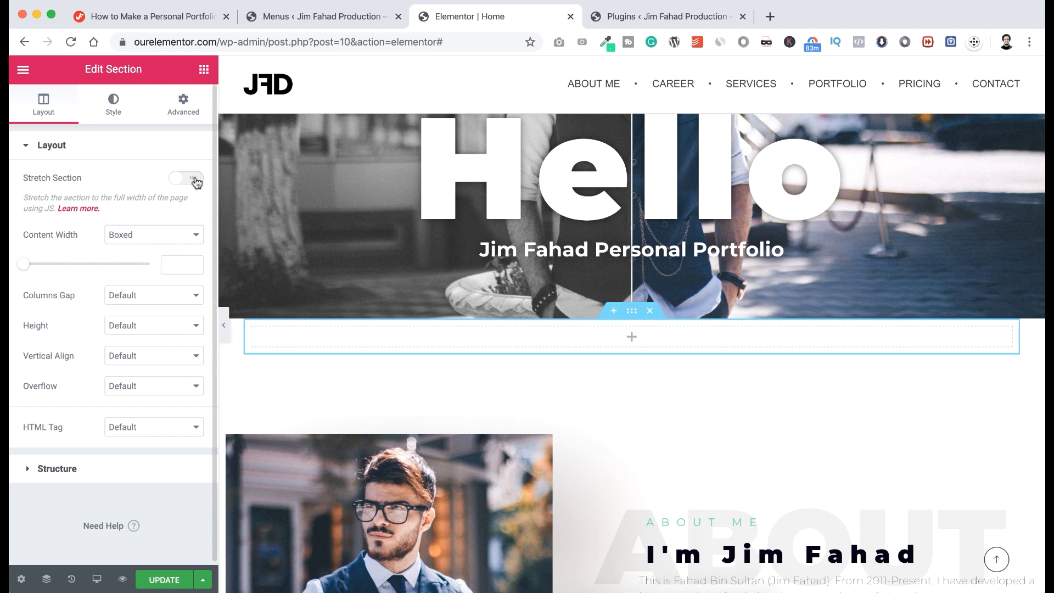
left_click(195, 181)
left_click(164, 234)
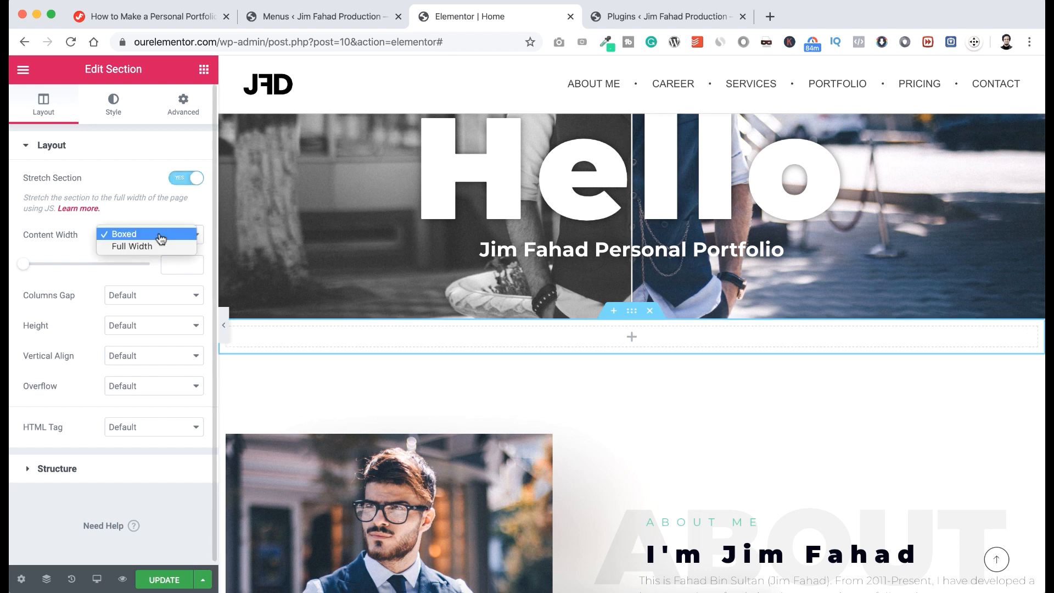
left_click(156, 247)
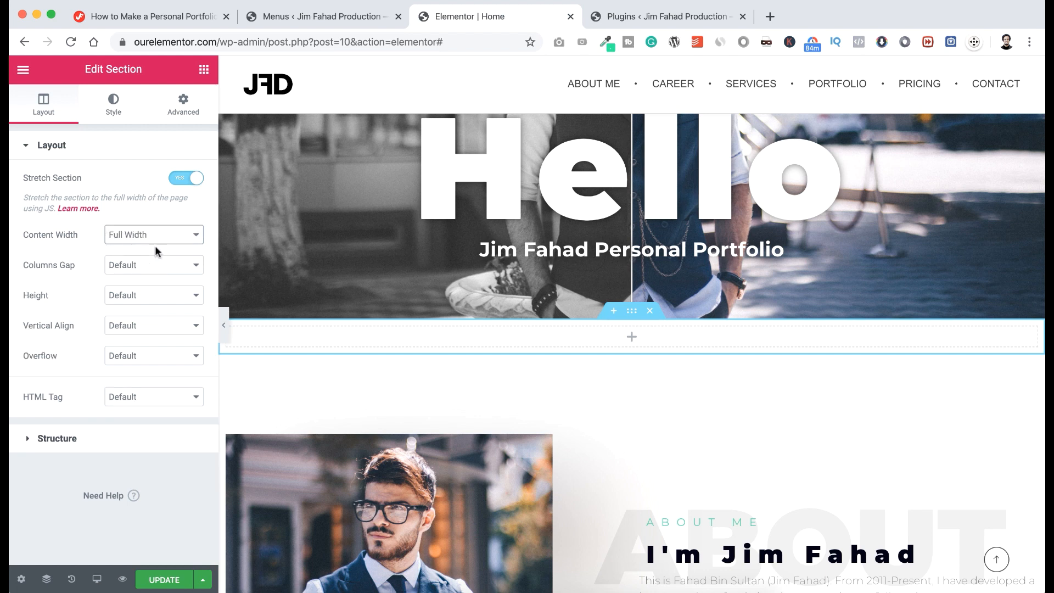
left_click(134, 267)
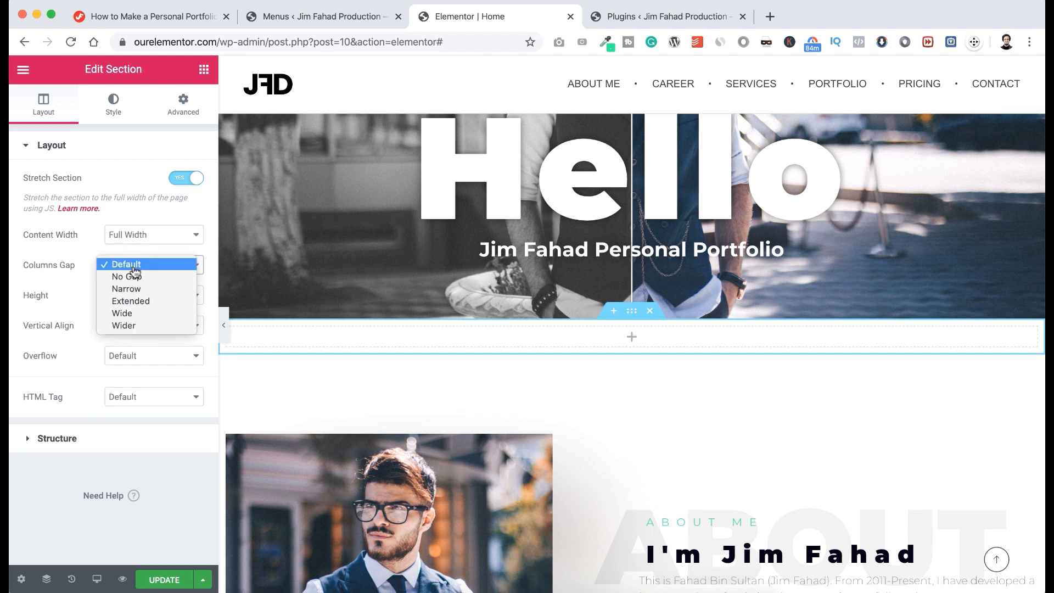
left_click(129, 276)
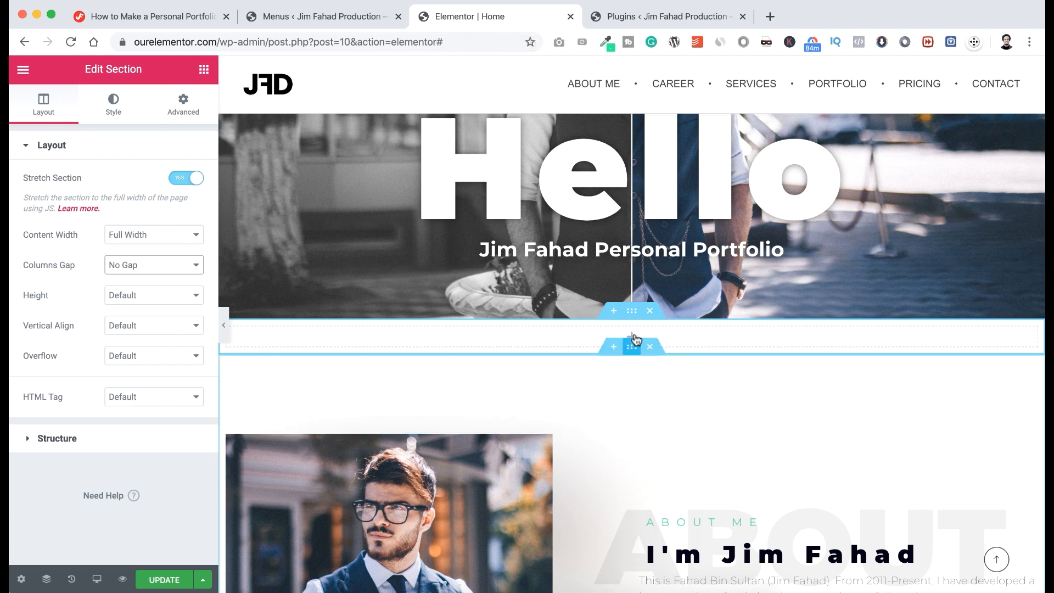
left_click(633, 339)
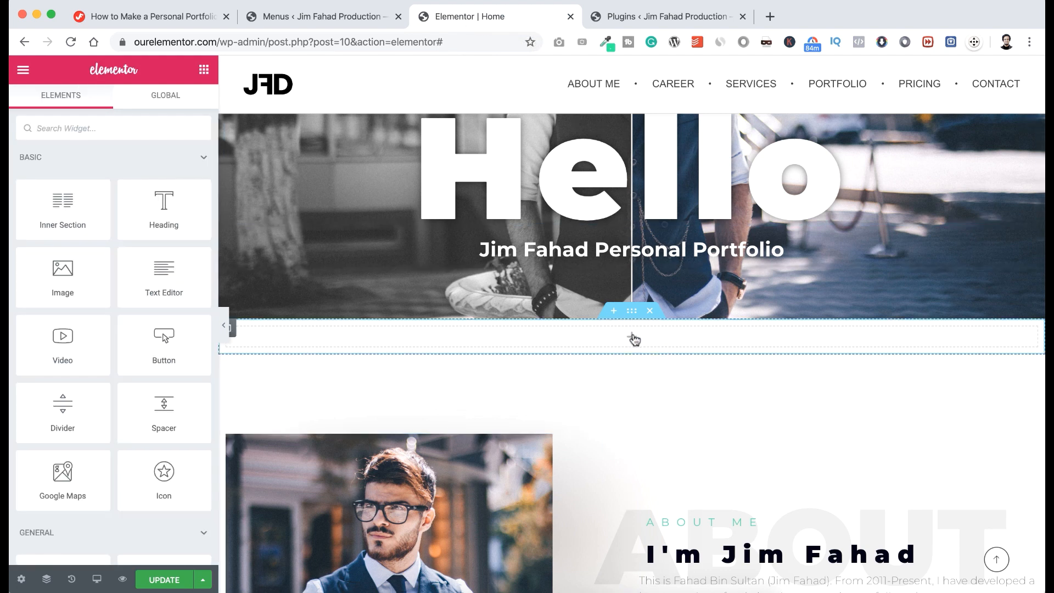
Drop the Phlox Navigation Menu into the section with main_menu and a FullScreen burger menu.
type("menu")
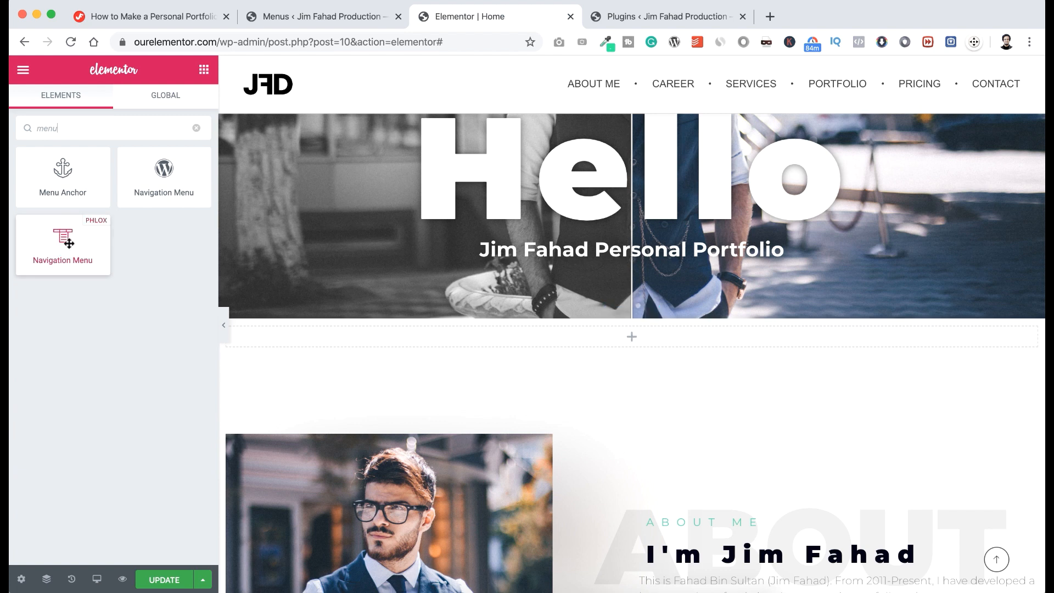
left_click_drag(59, 242, 623, 331)
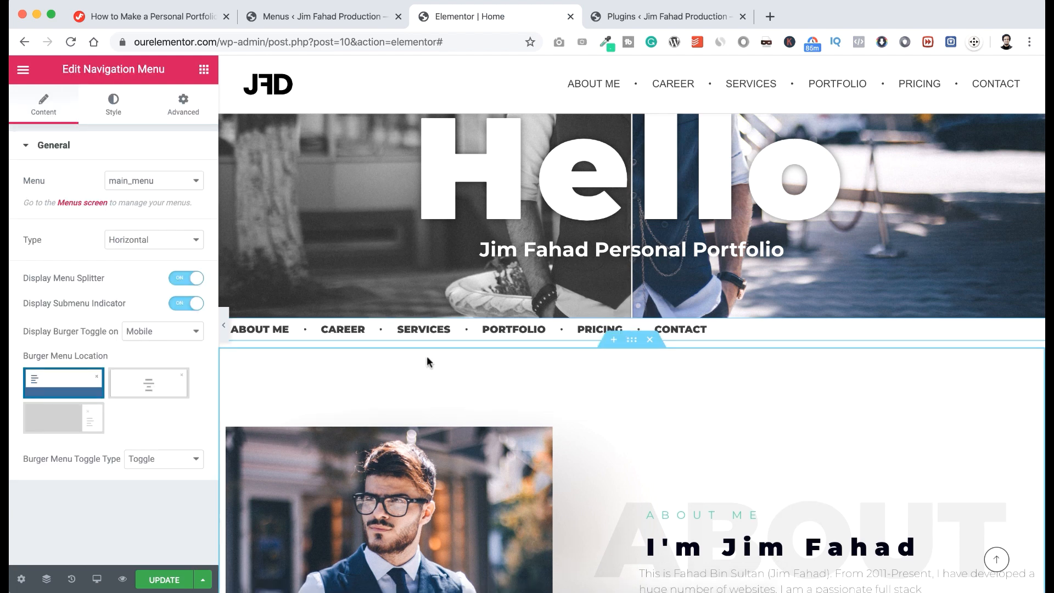
left_click(174, 183)
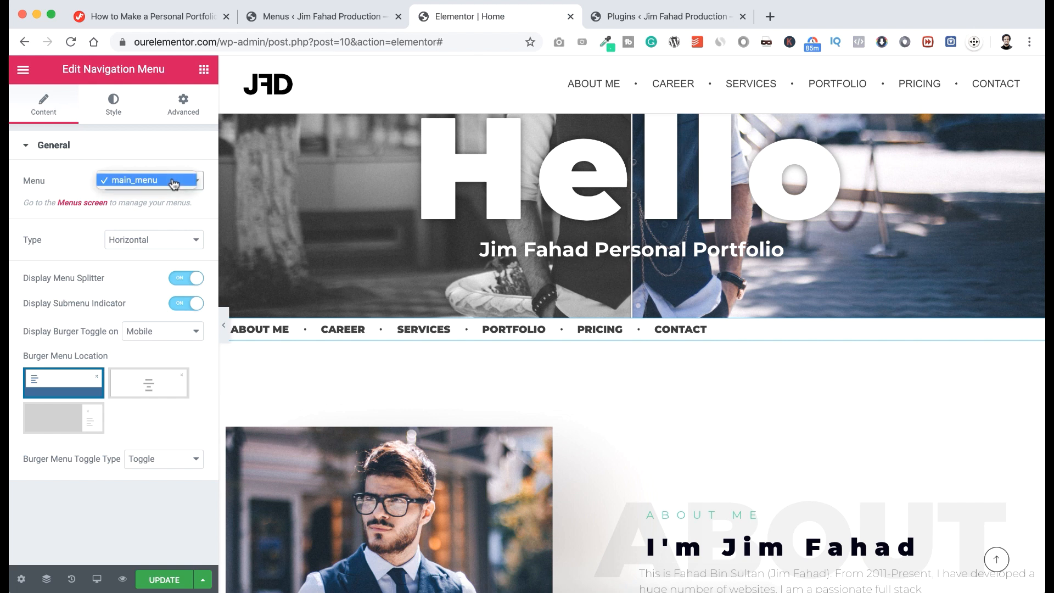
left_click(172, 181)
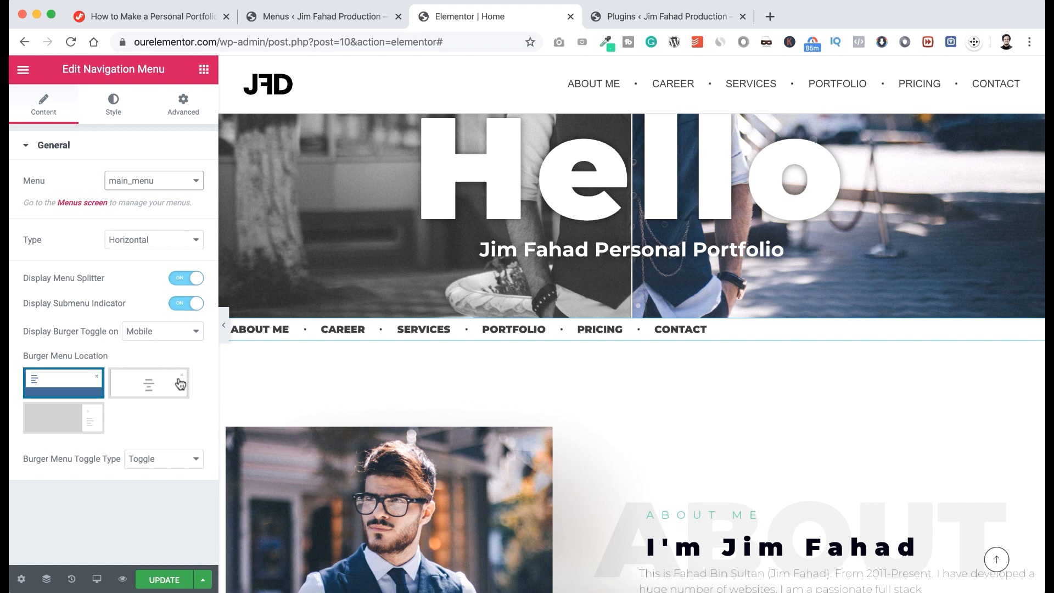
left_click(158, 387)
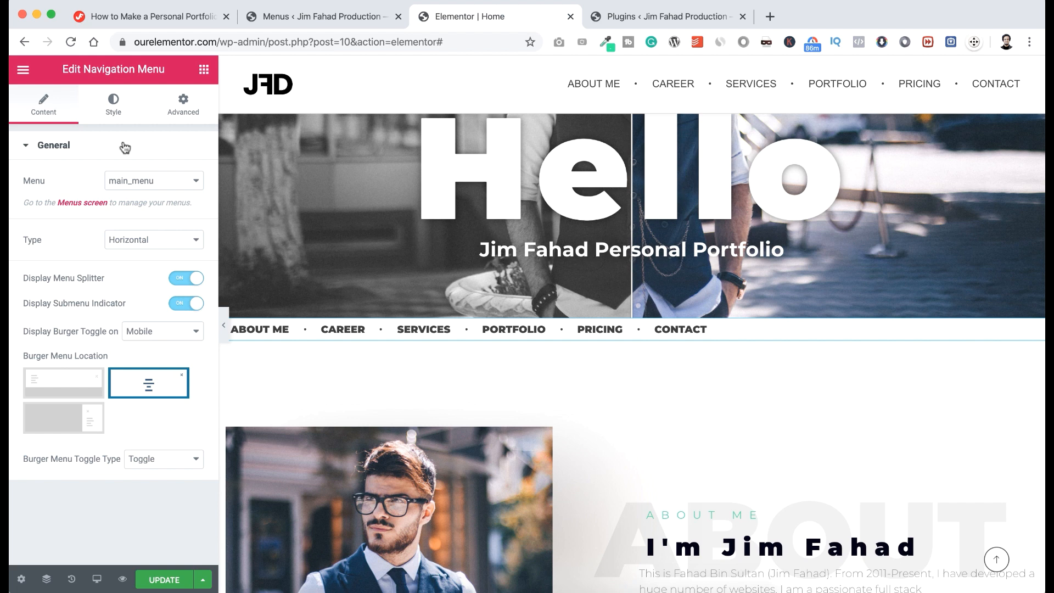
Set the menu widget's padding to 10 on all sides and its menu item Text Align to center.
left_click(113, 107)
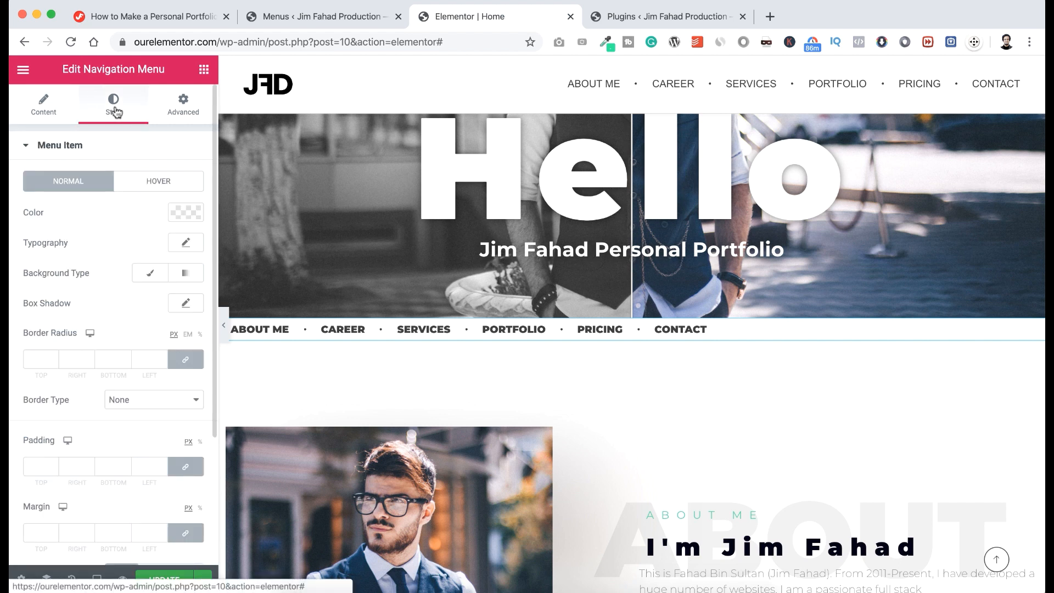
left_click(185, 108)
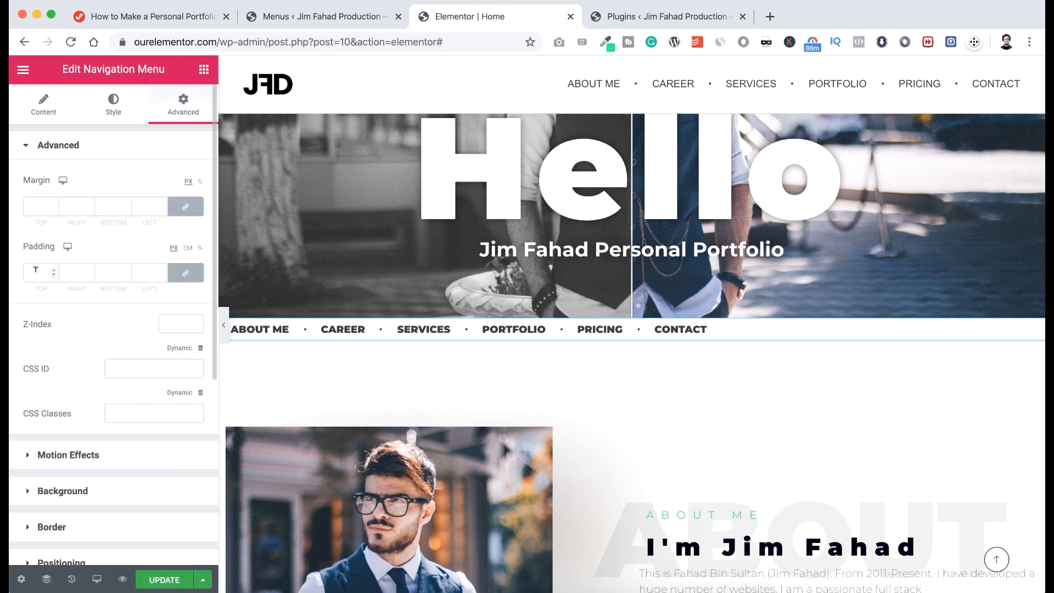
type("10")
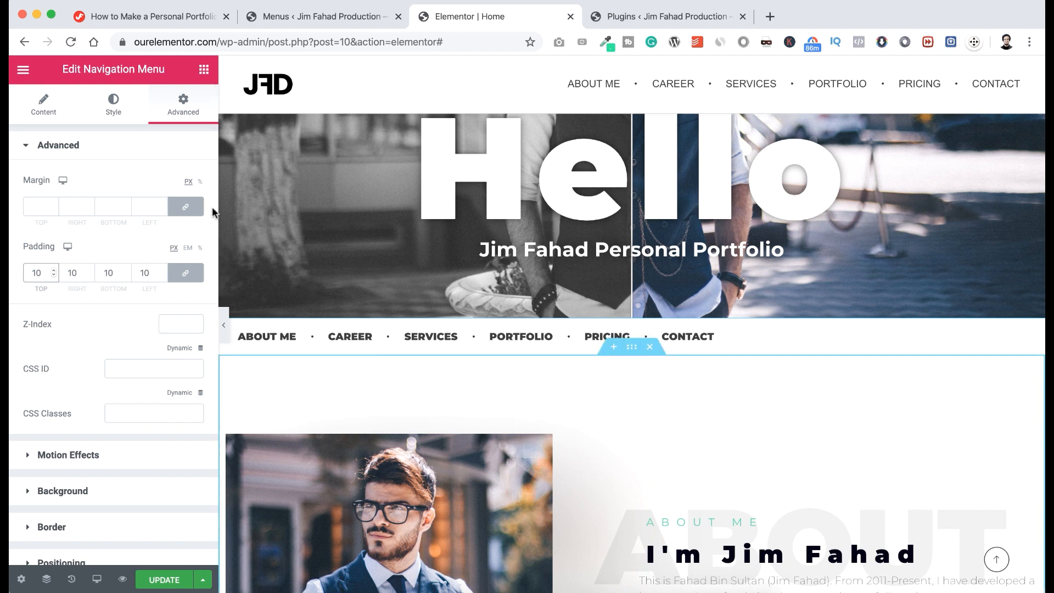
left_click(114, 114)
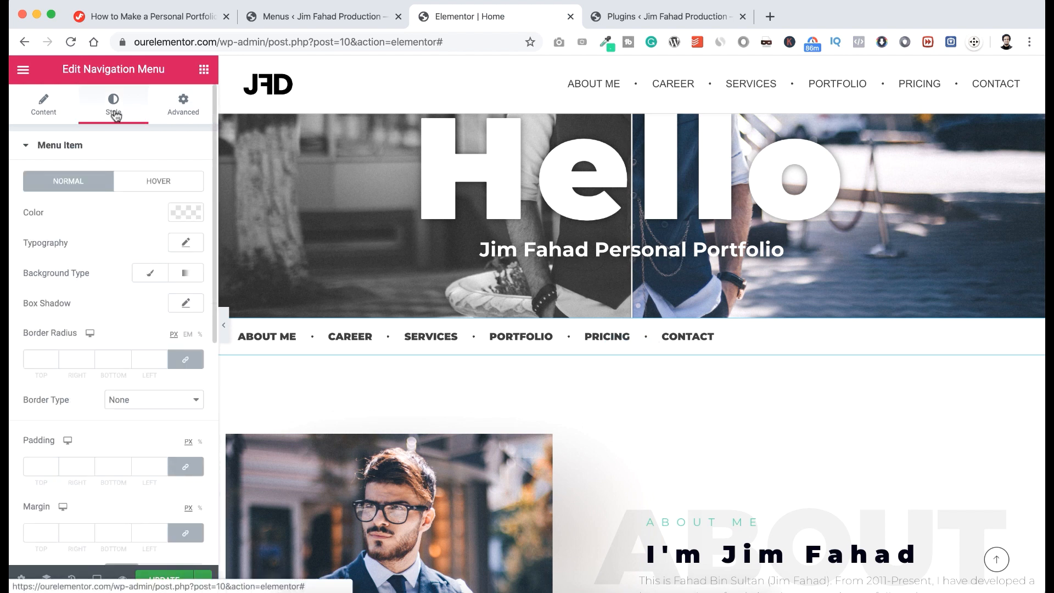
scroll(122, 423, "down", 3)
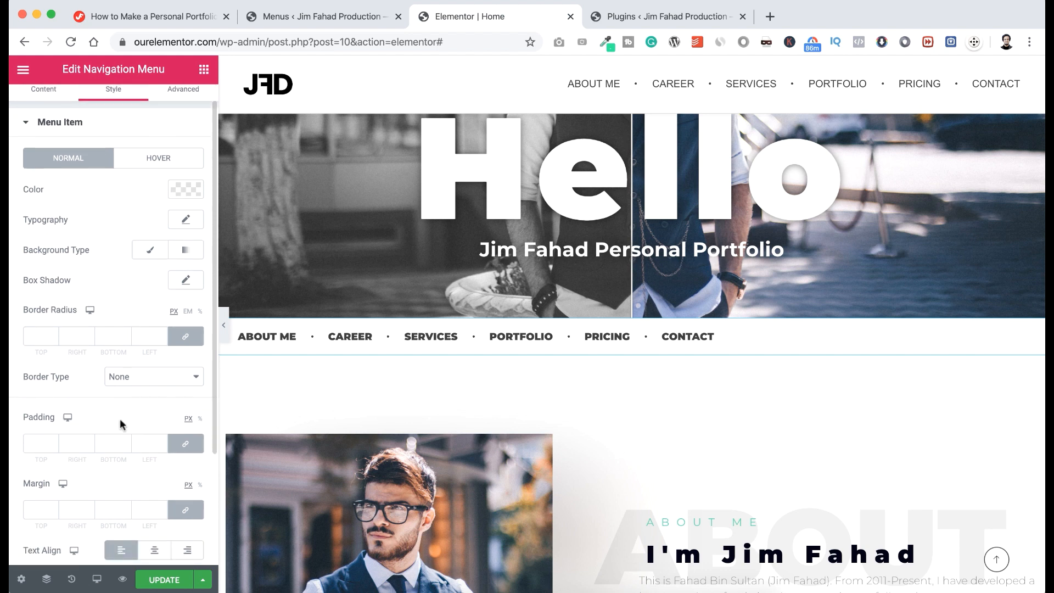
scroll(93, 439, "down", 2)
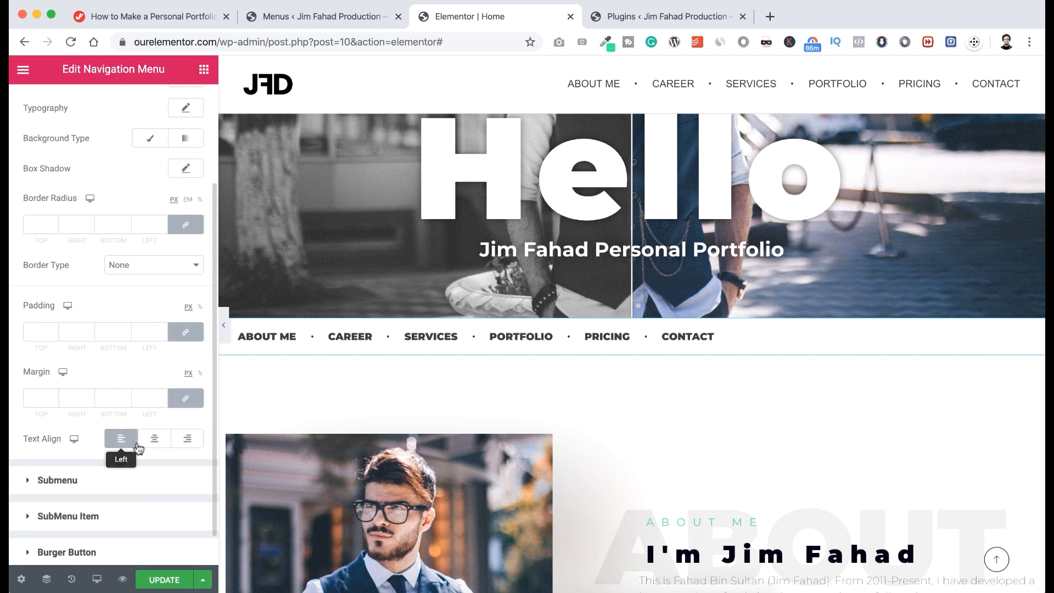
left_click(157, 444)
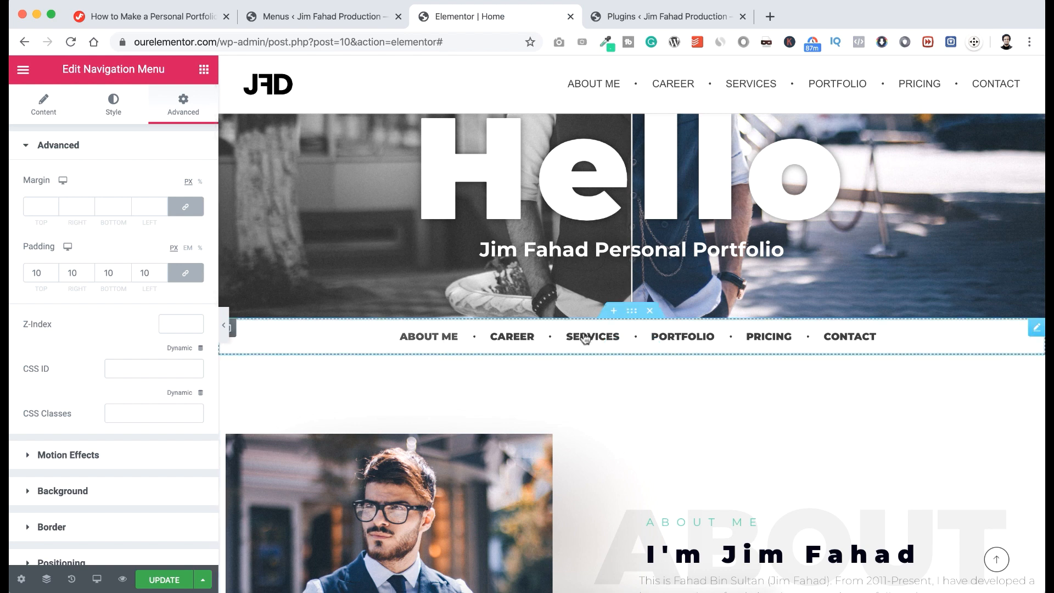
Give the menu section a classic #60D7A9 background, then test the PRICING link.
left_click(633, 311)
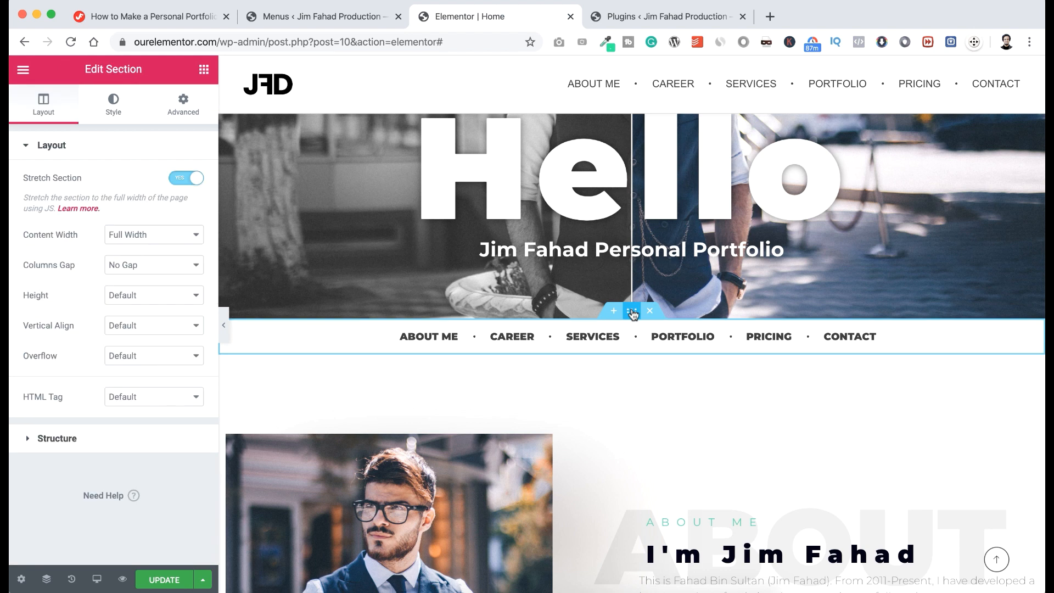
left_click(114, 103)
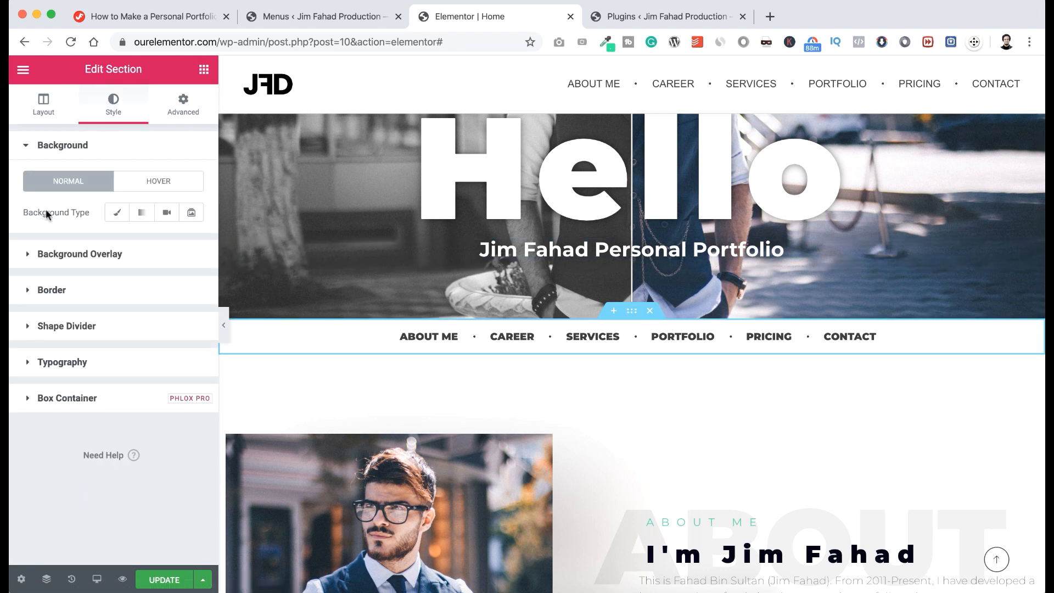
left_click(117, 214)
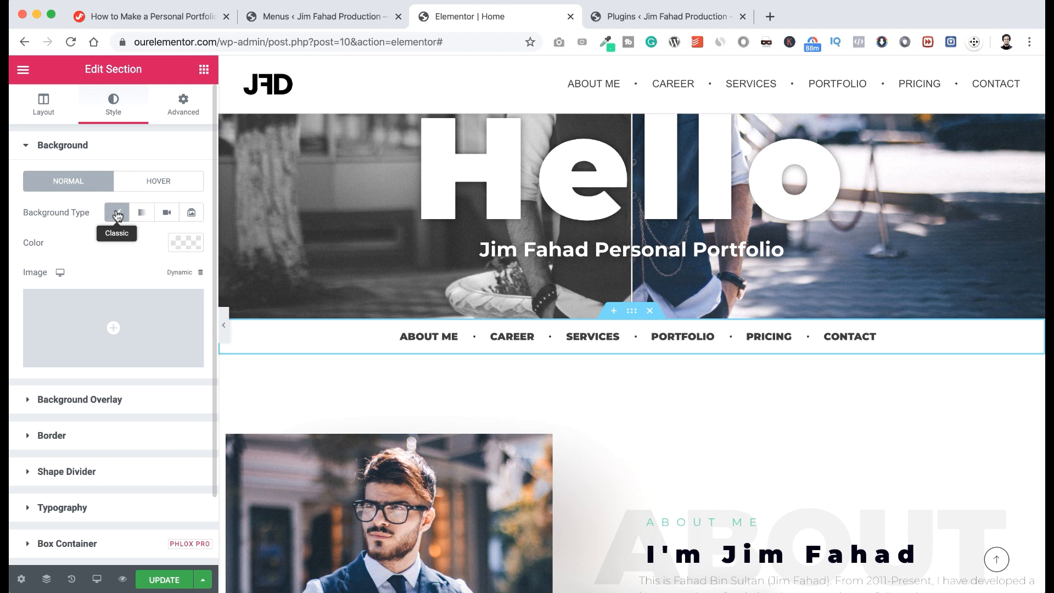
left_click(179, 244)
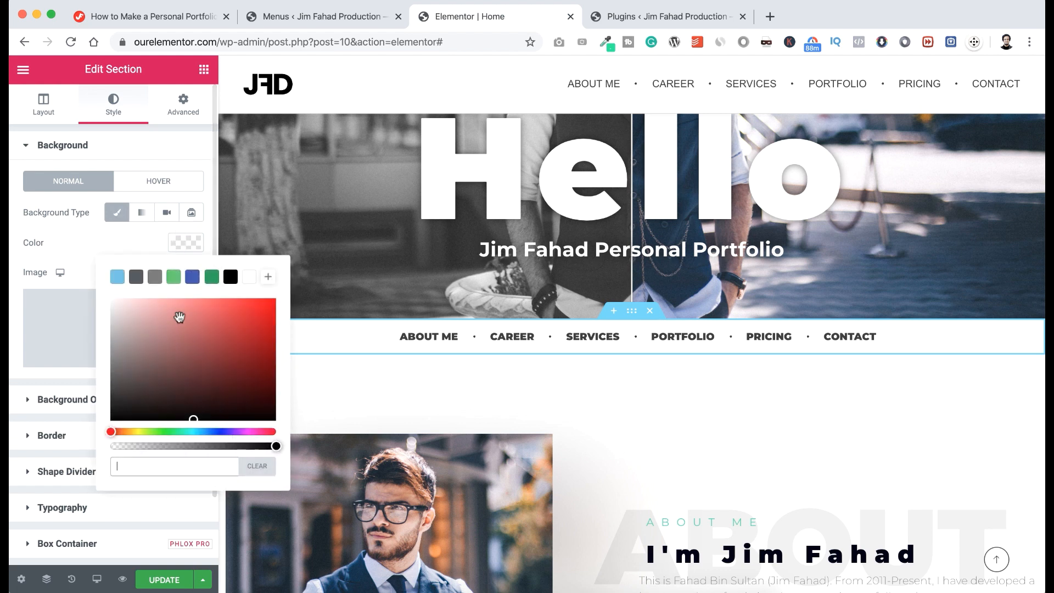
left_click(73, 265)
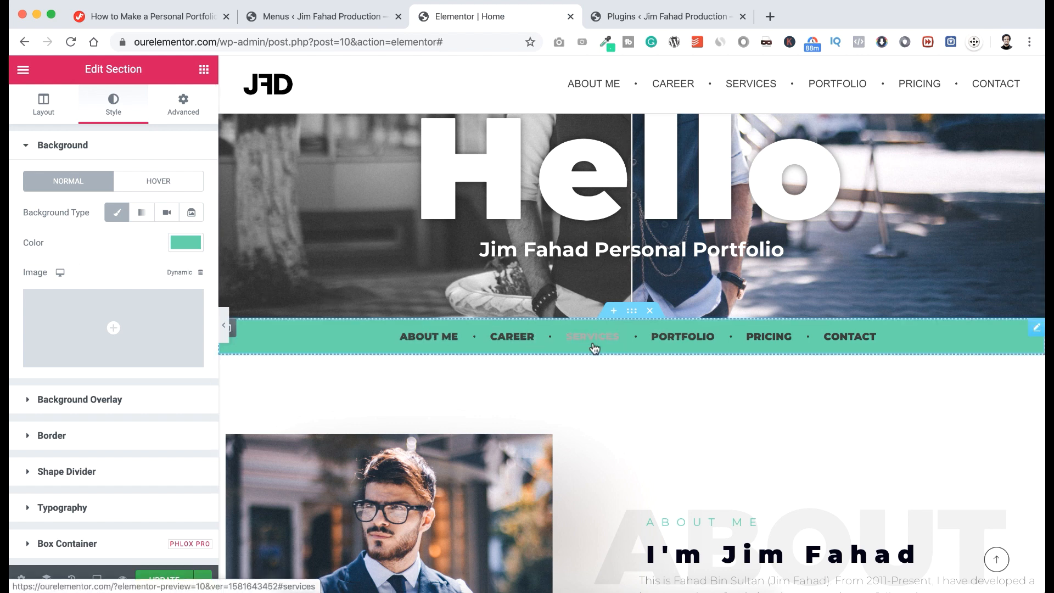
left_click(771, 338)
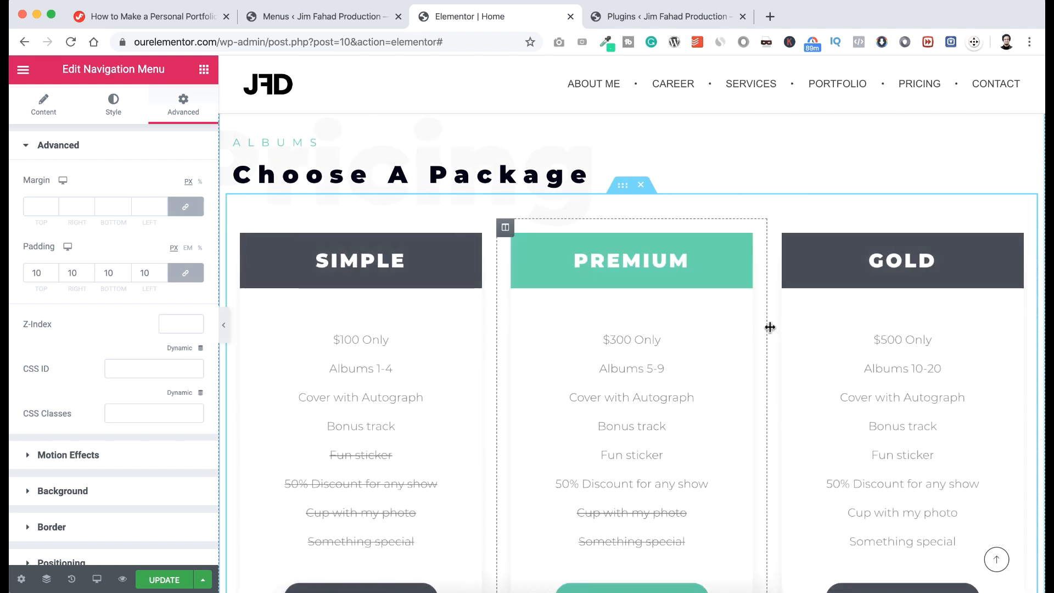
Follow the pricing menu link, then exit Elementor to the dashboard and visit the live site.
left_click(920, 88)
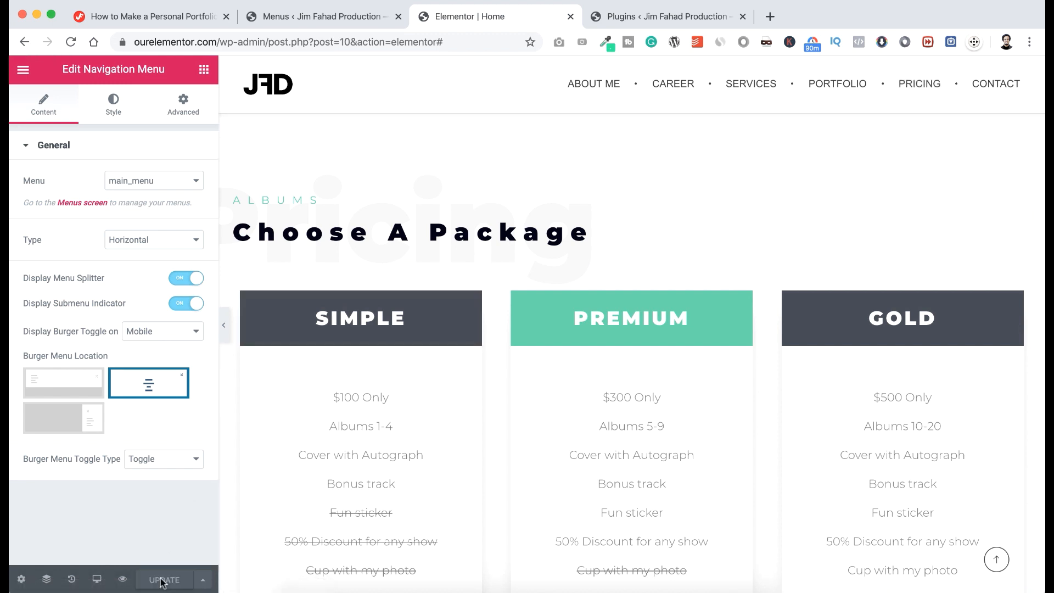
left_click(23, 71)
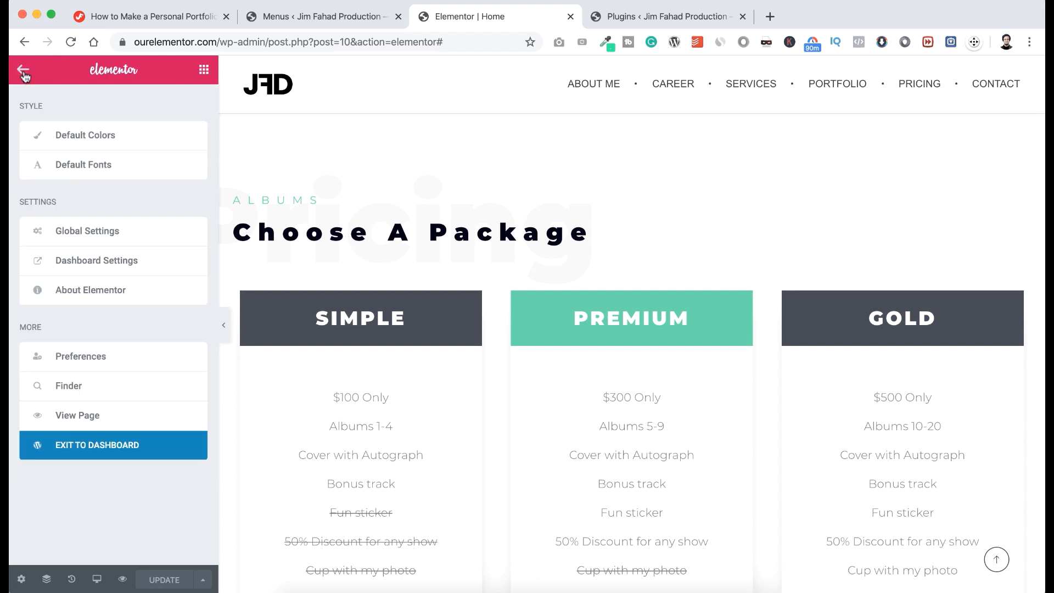
left_click(93, 453)
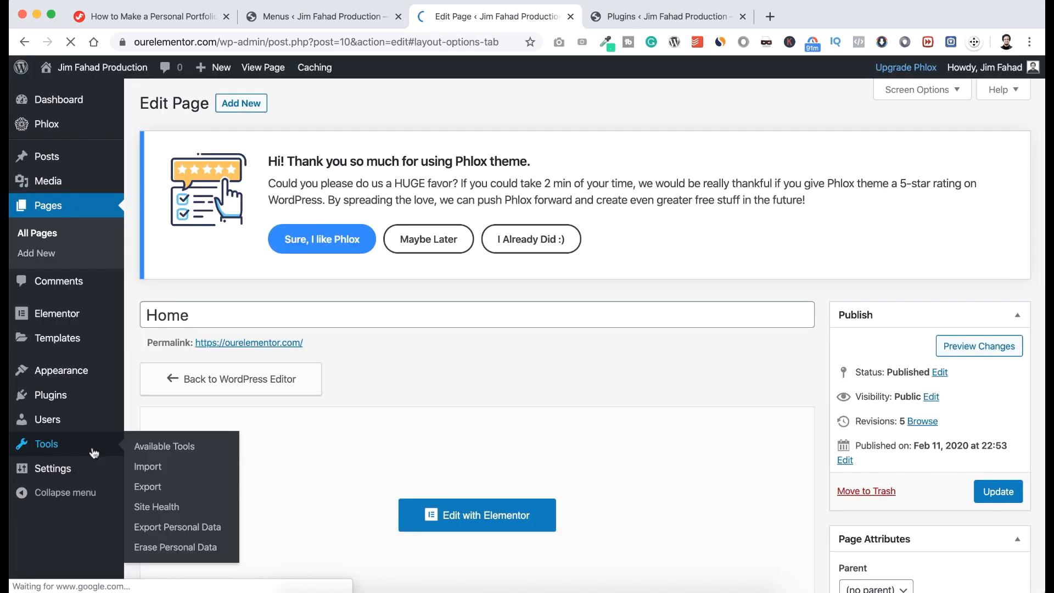
mouse_move(92, 69)
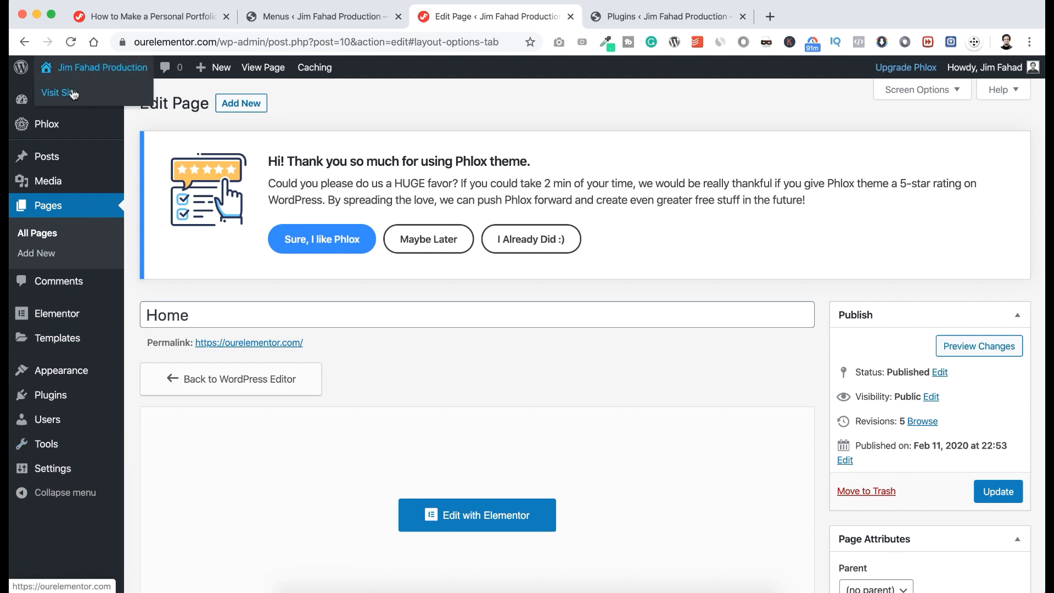
left_click(73, 93)
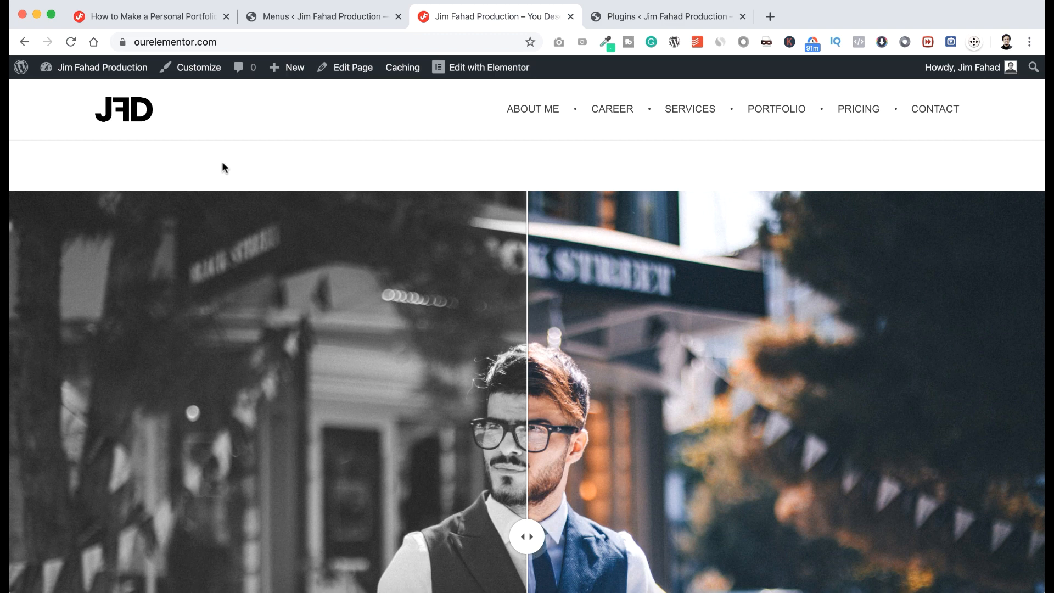
scroll(222, 165, "down", 5)
scroll(225, 166, "down", 5)
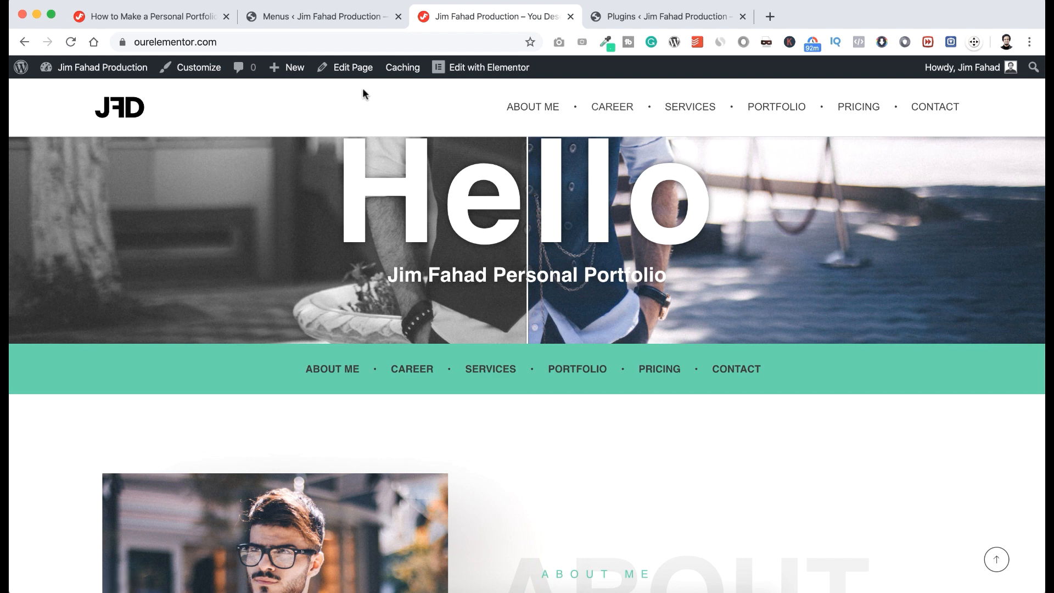
scroll(243, 212, "up", 3)
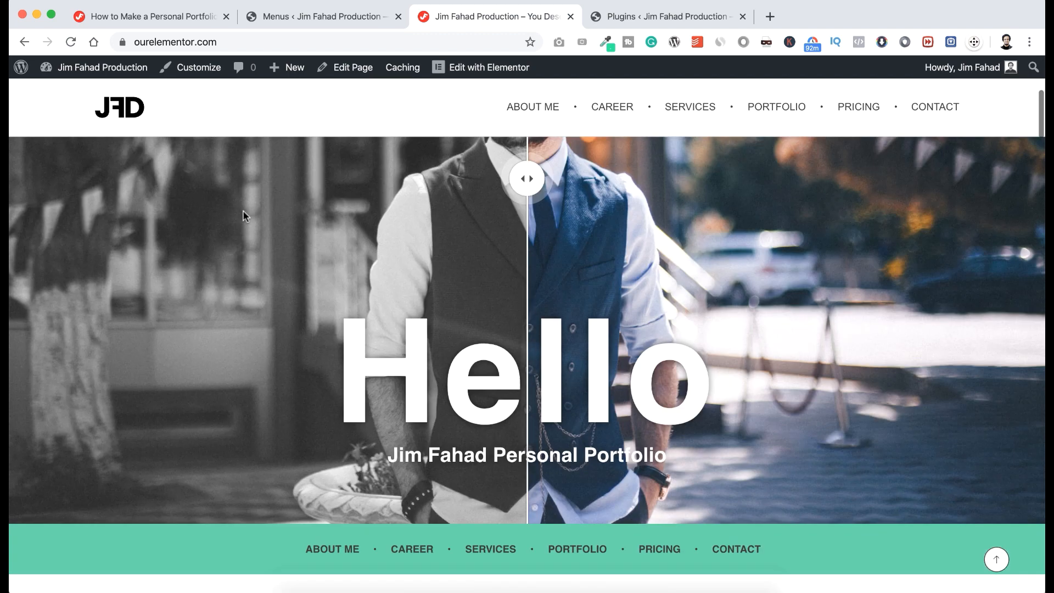
scroll(243, 212, "up", 3)
scroll(243, 212, "up", 3)
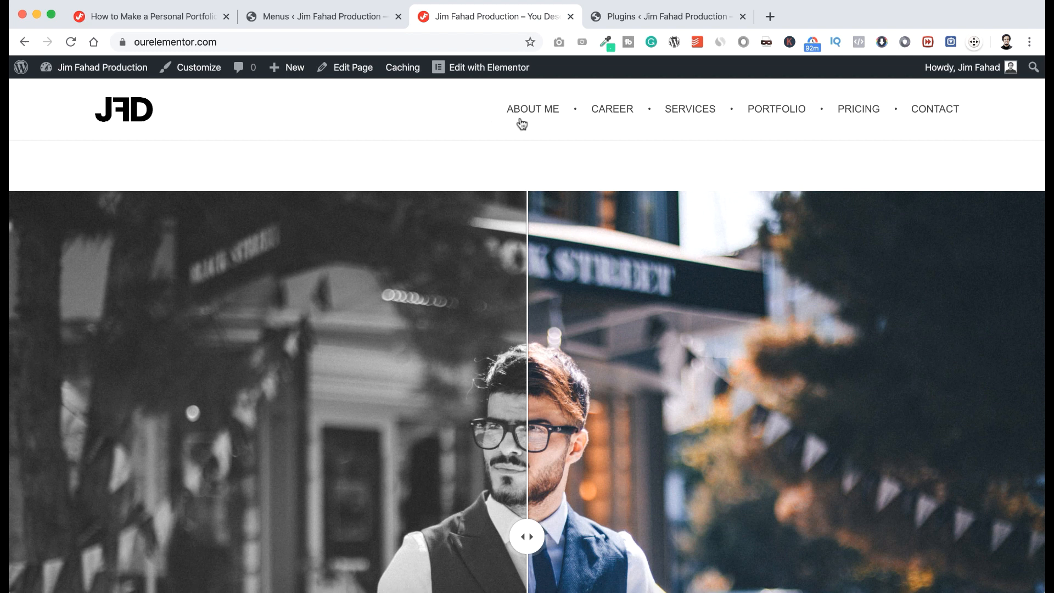
Set Header > Header Section layout to No Header in the Customizer, then return to the main panel.
left_click(199, 67)
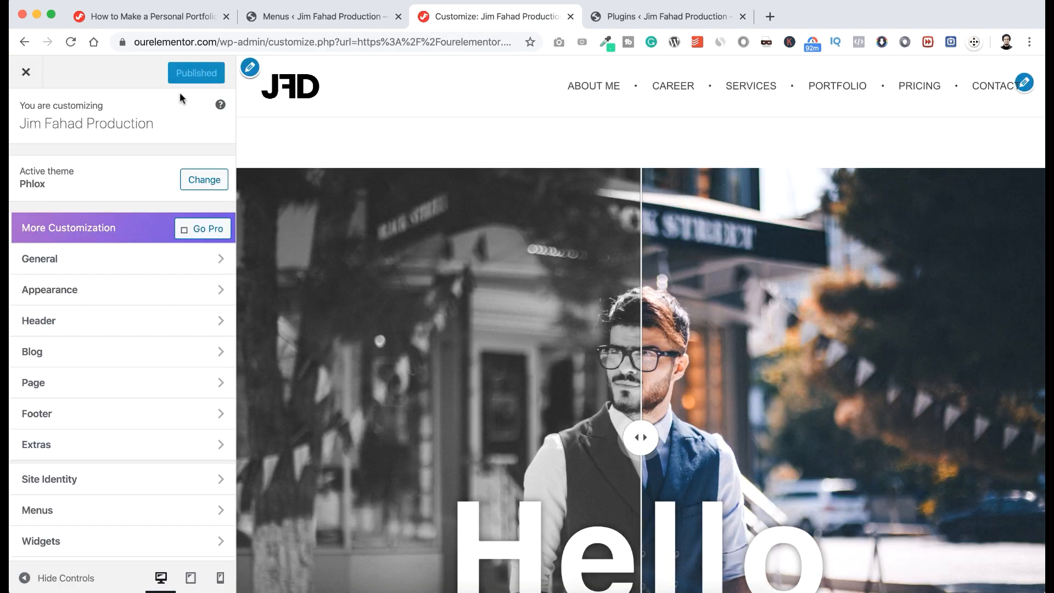
left_click(92, 325)
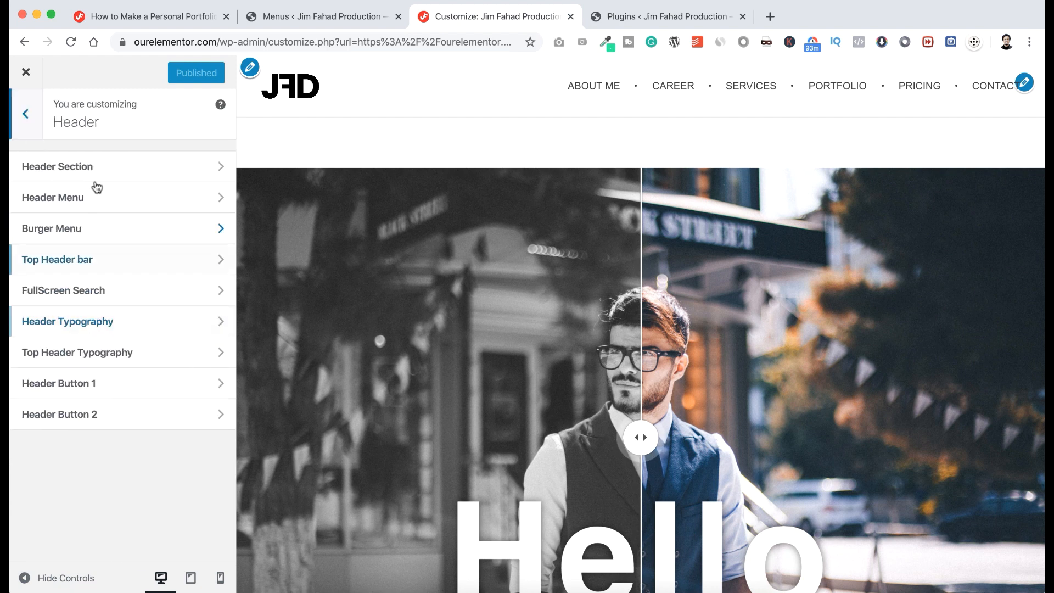
left_click(114, 173)
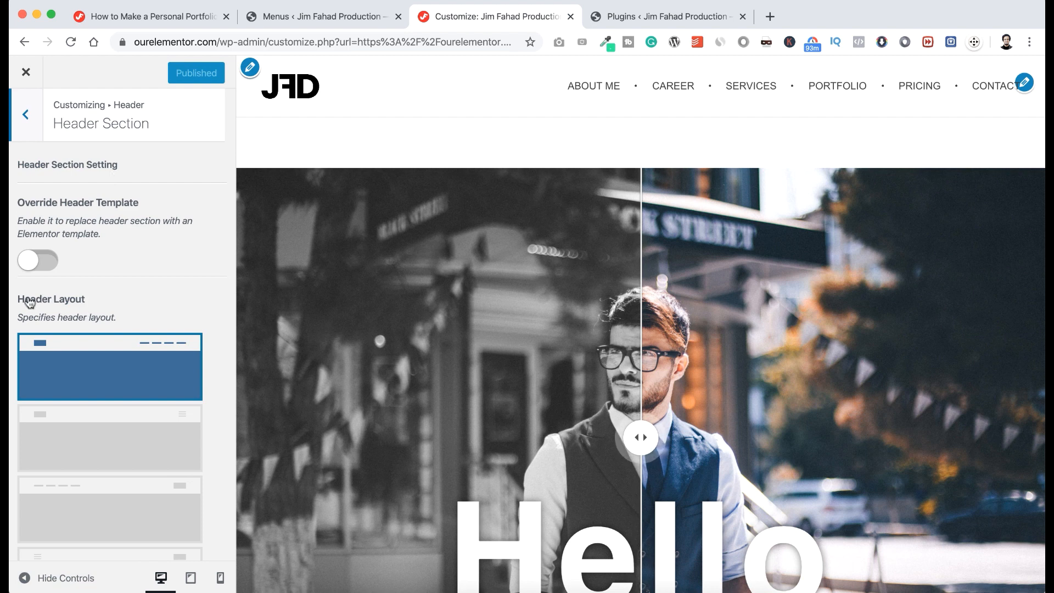
scroll(79, 406, "down", 10)
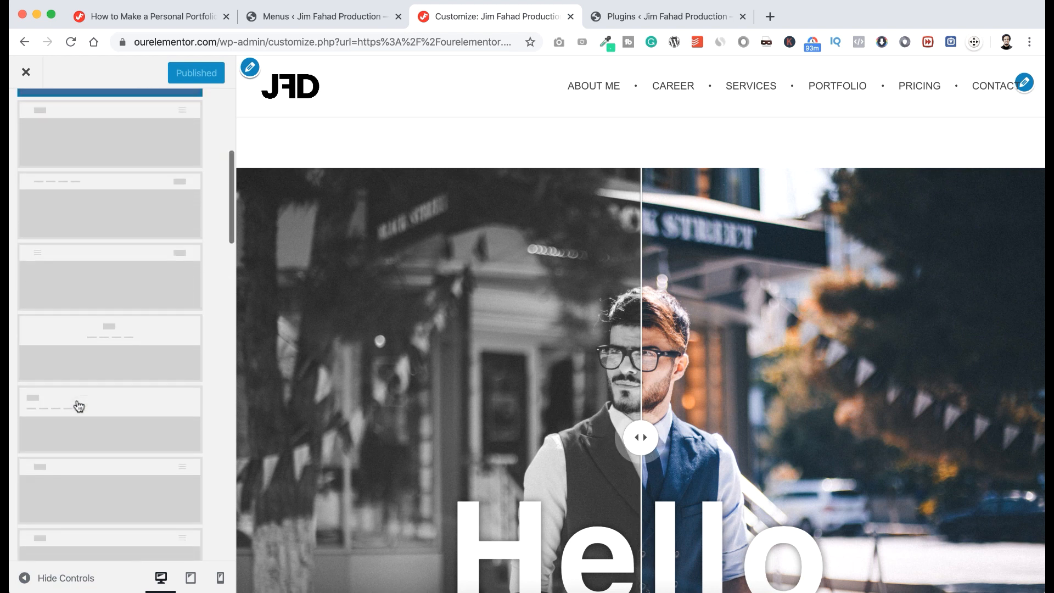
scroll(79, 405, "down", 5)
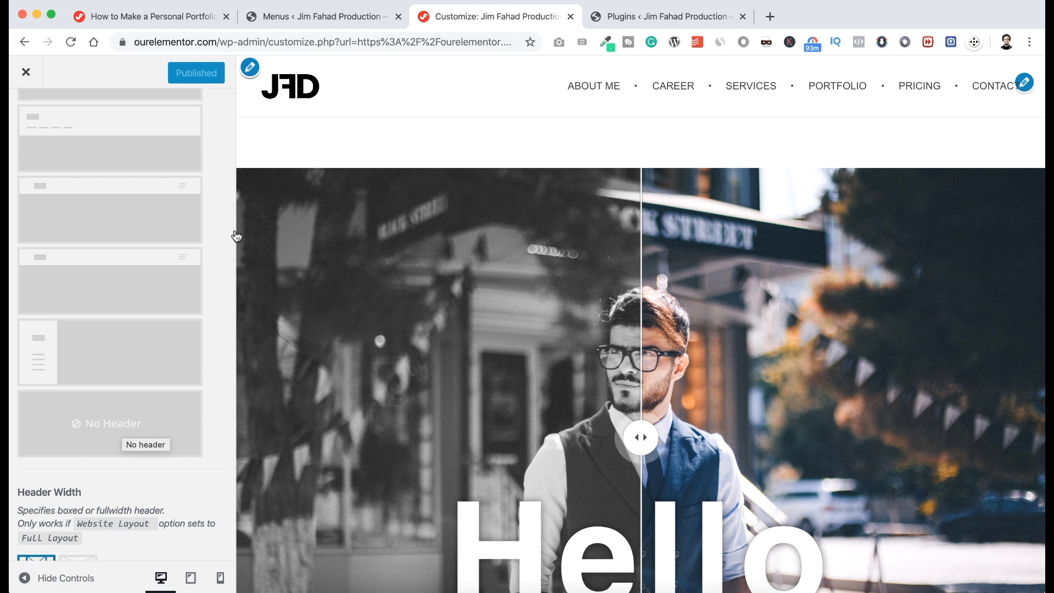
left_click(109, 423)
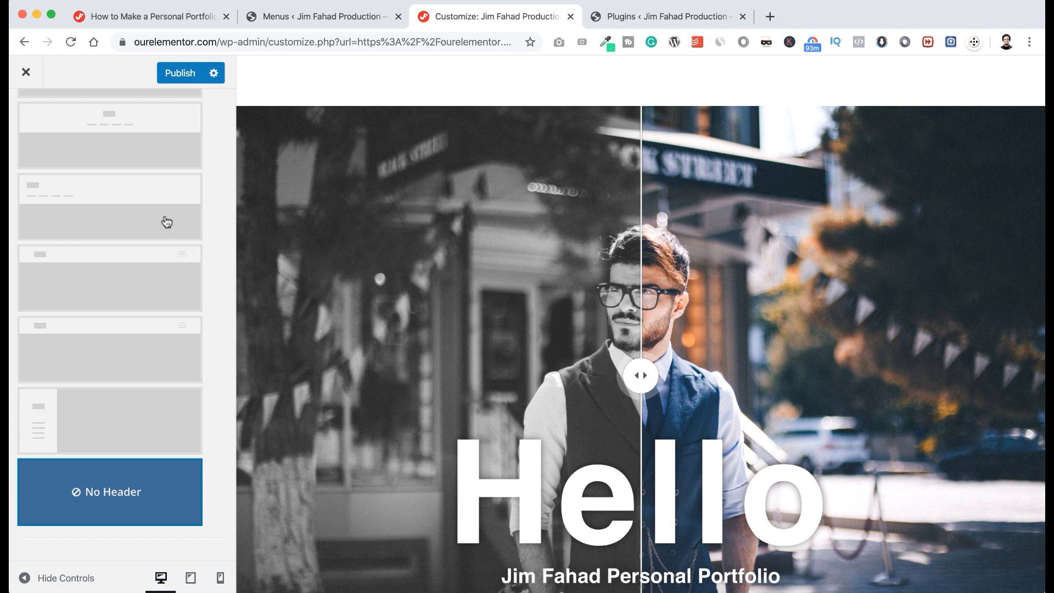
scroll(167, 222, "up", 5)
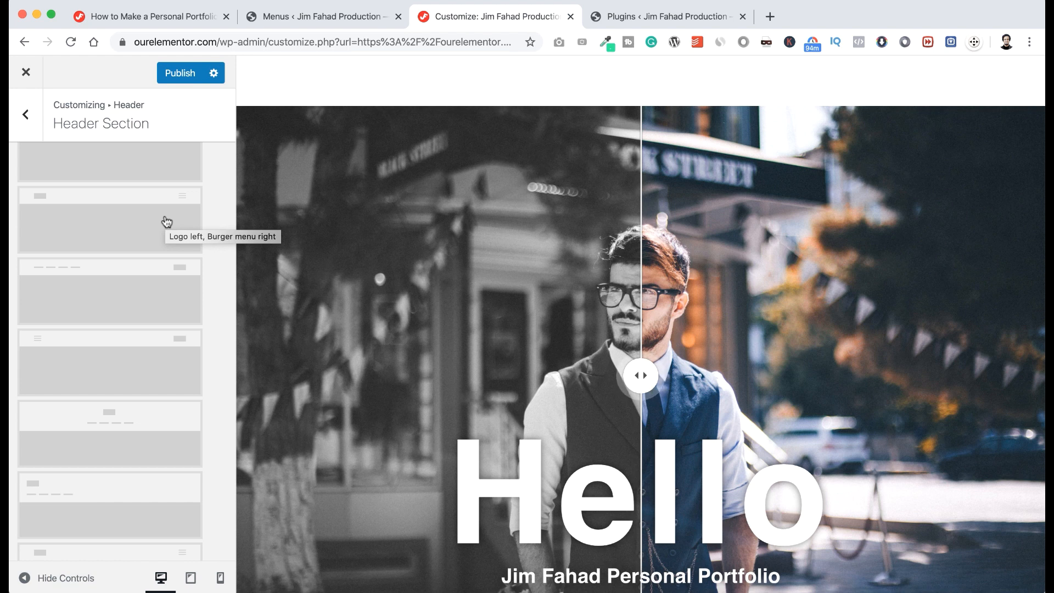
scroll(167, 222, "up", 5)
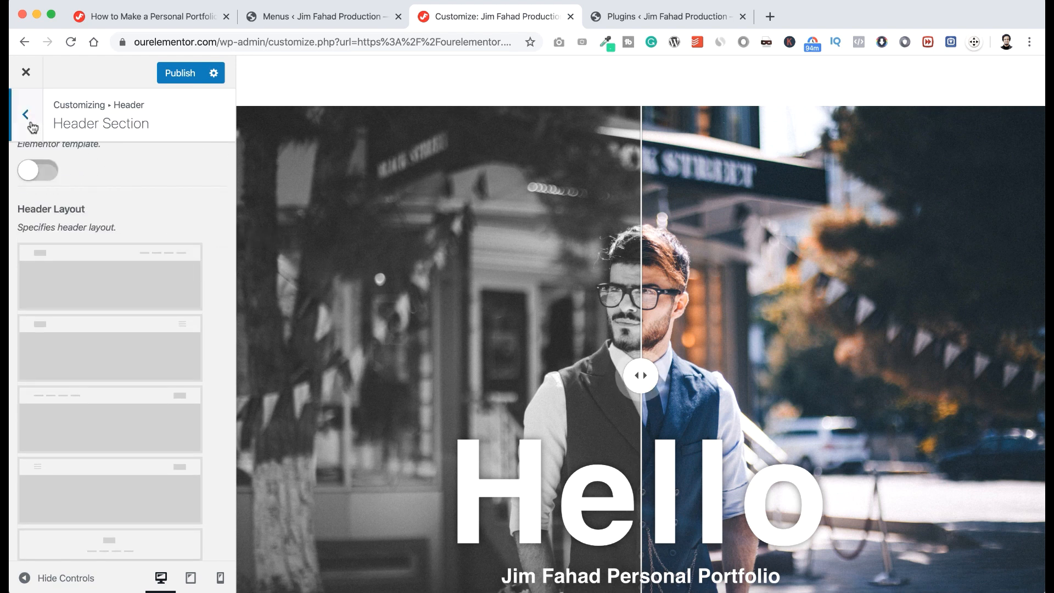
left_click(25, 114)
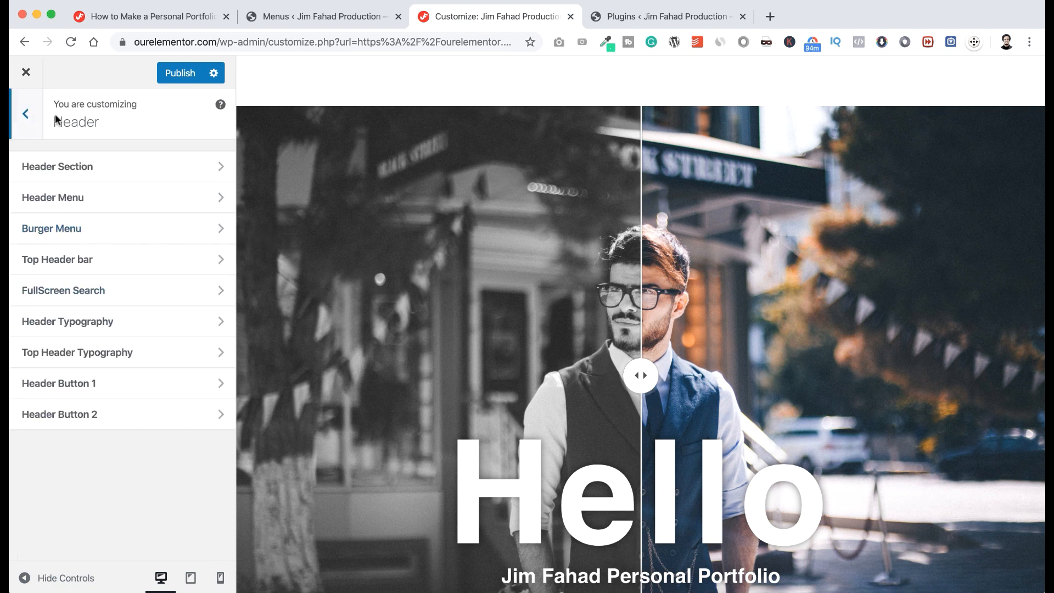
left_click(27, 116)
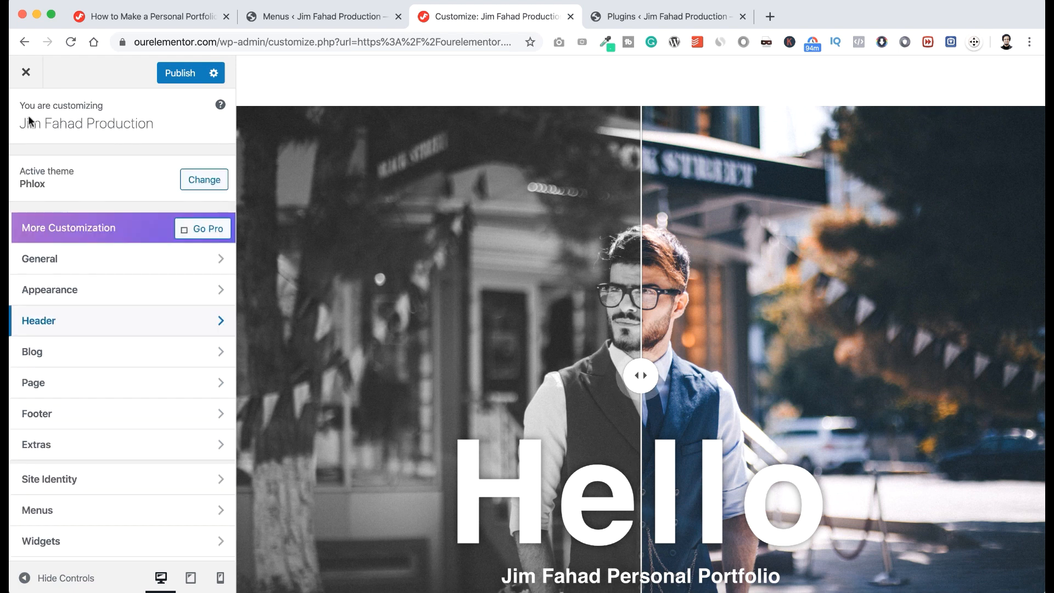
Turn off Display Content Top Margin under Page > Page Layout, publish, and close the Customizer.
left_click(70, 382)
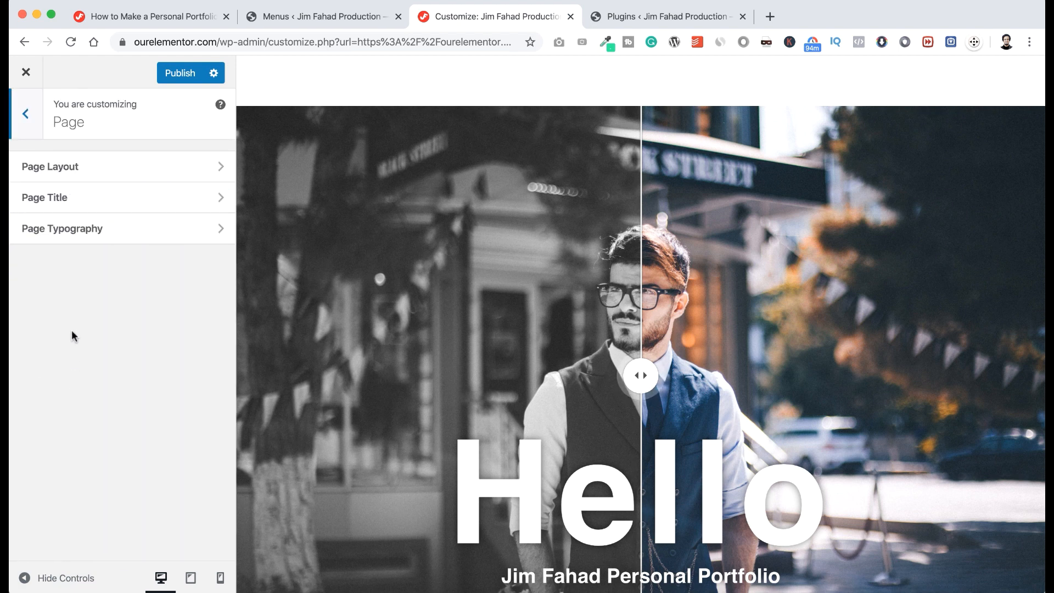
left_click(108, 156)
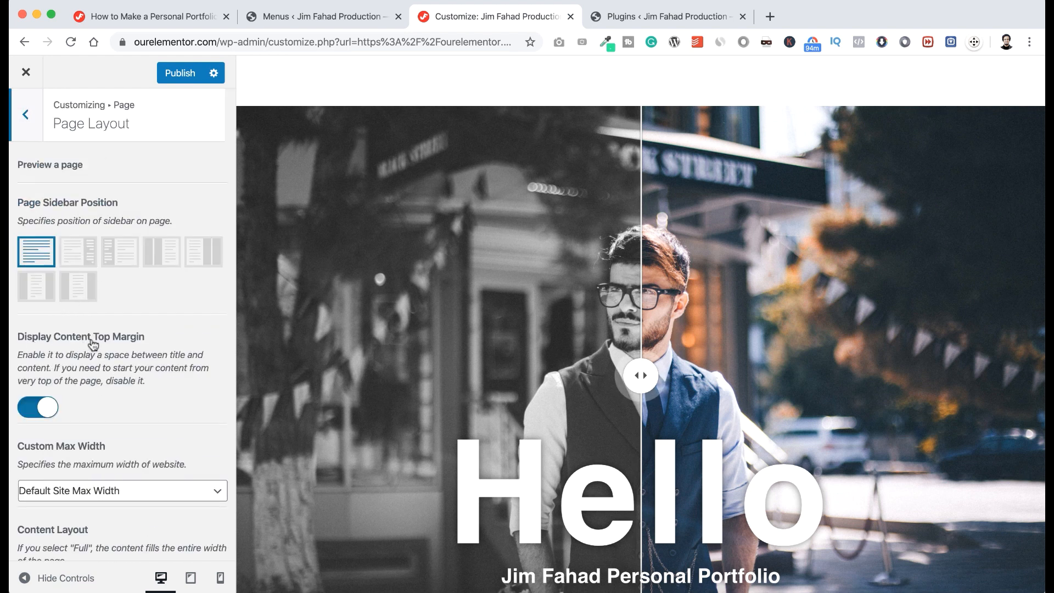
left_click(31, 409)
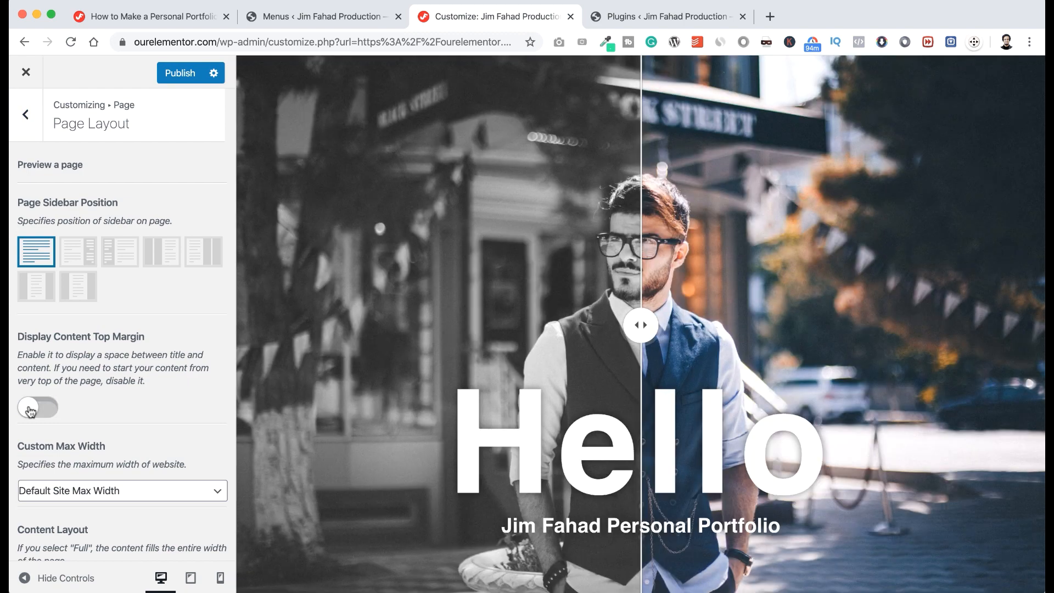
left_click(172, 71)
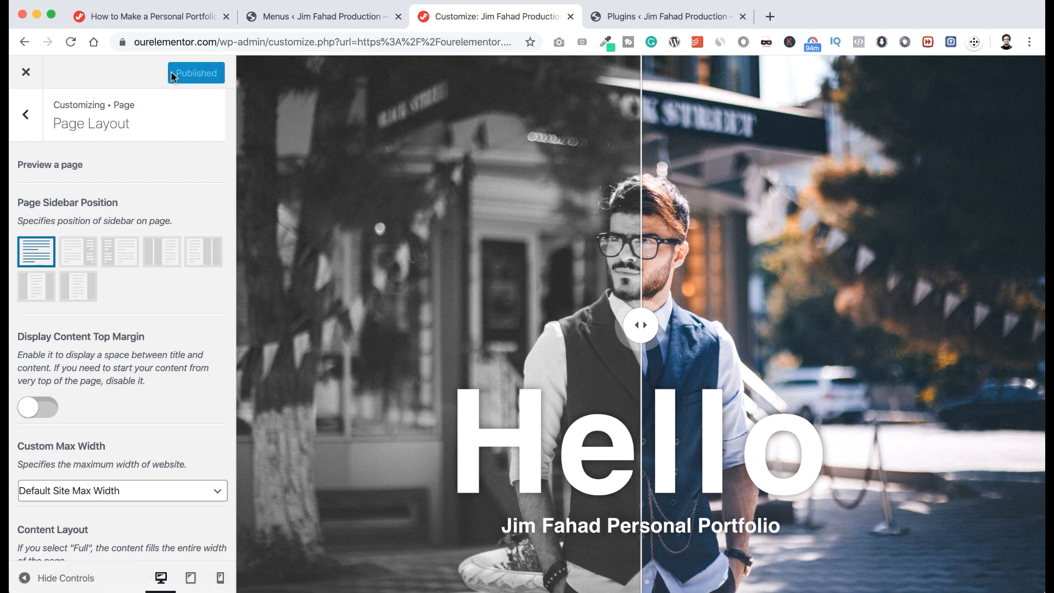
left_click(27, 74)
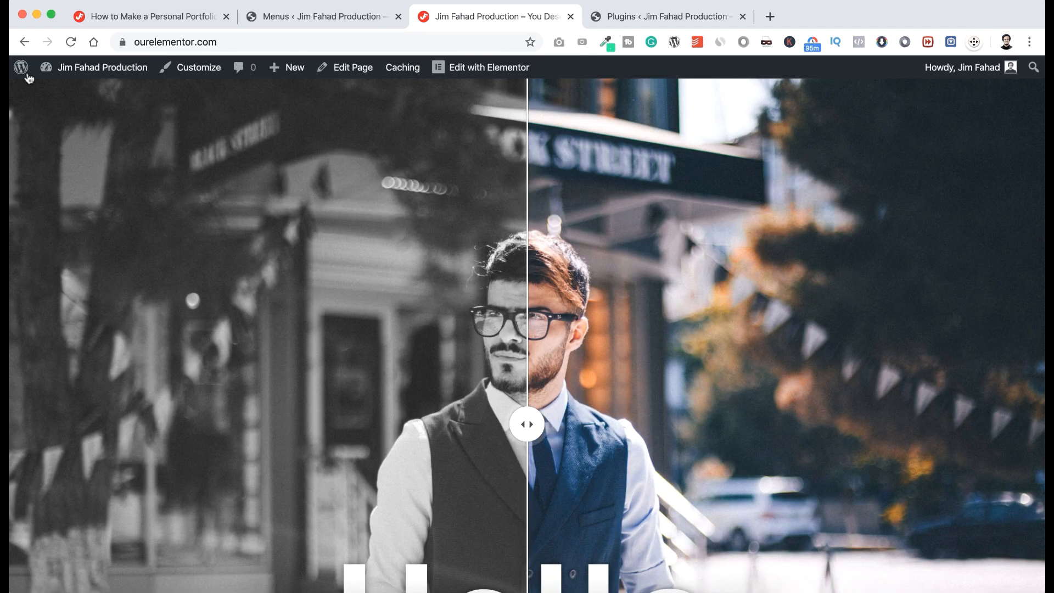
Drag the hero's before/after comparison slider handle left and right.
scroll(29, 77, "down", 3)
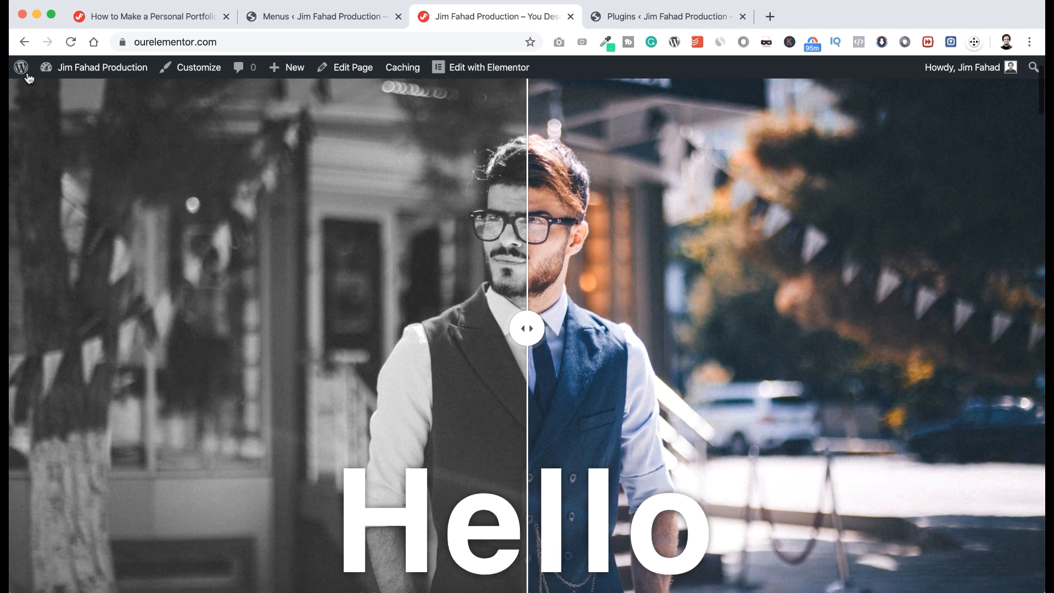
scroll(29, 78, "down", 1)
scroll(29, 78, "down", 1)
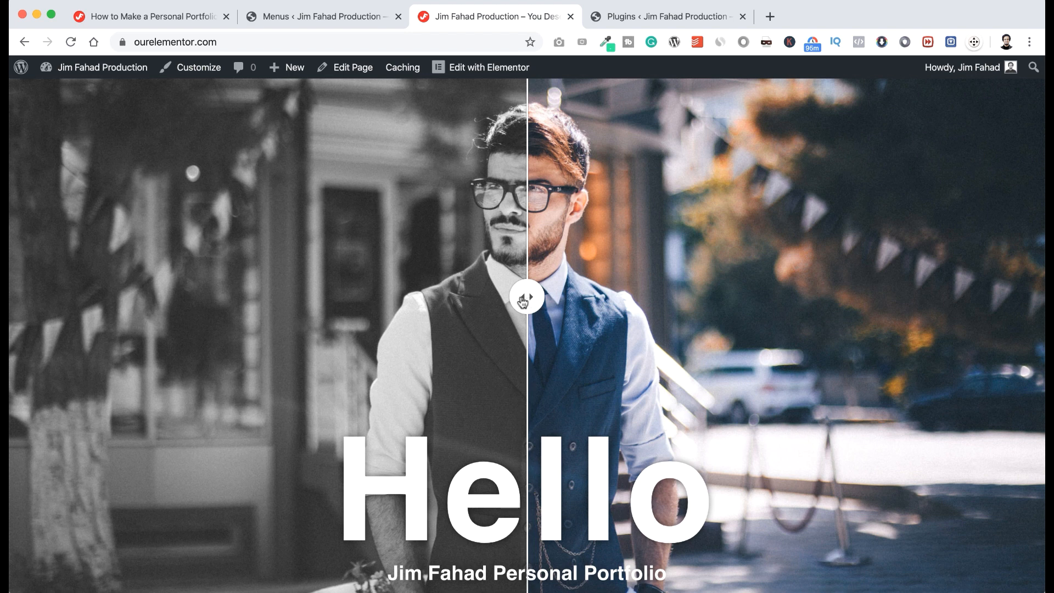
left_click_drag(523, 301, 349, 322)
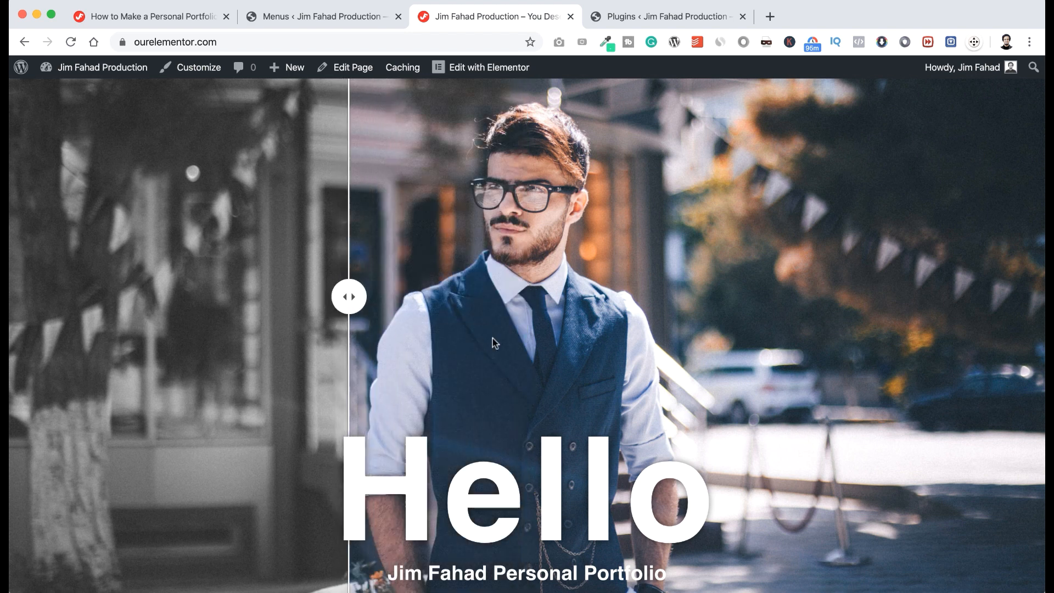
left_click_drag(492, 339, 524, 385)
Use the ABOUT ME link in the teal menu bar to jump to the About Me section.
scroll(524, 384, "down", 6)
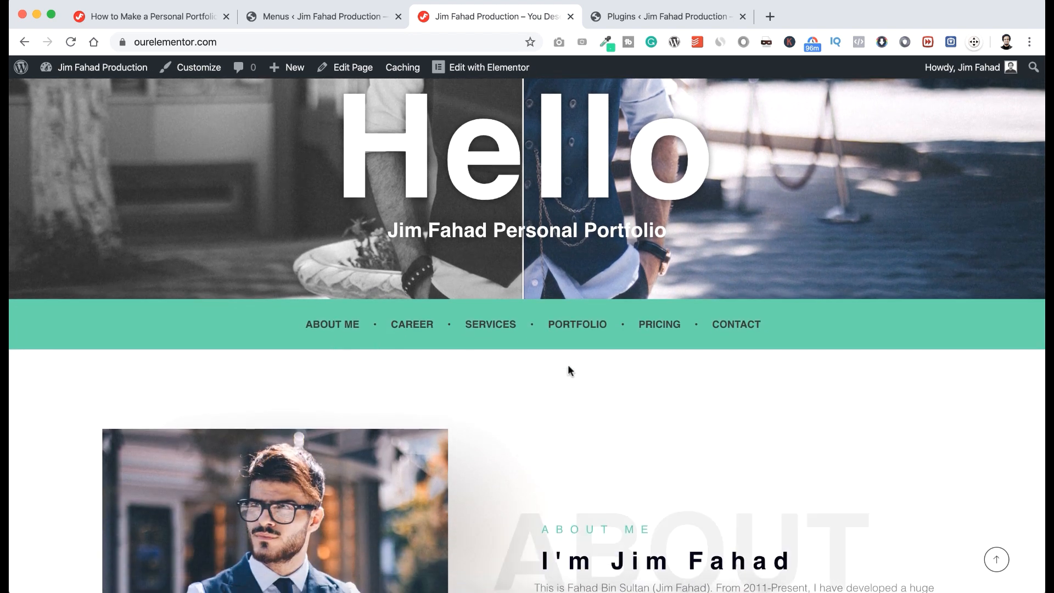
scroll(557, 336, "up", 2)
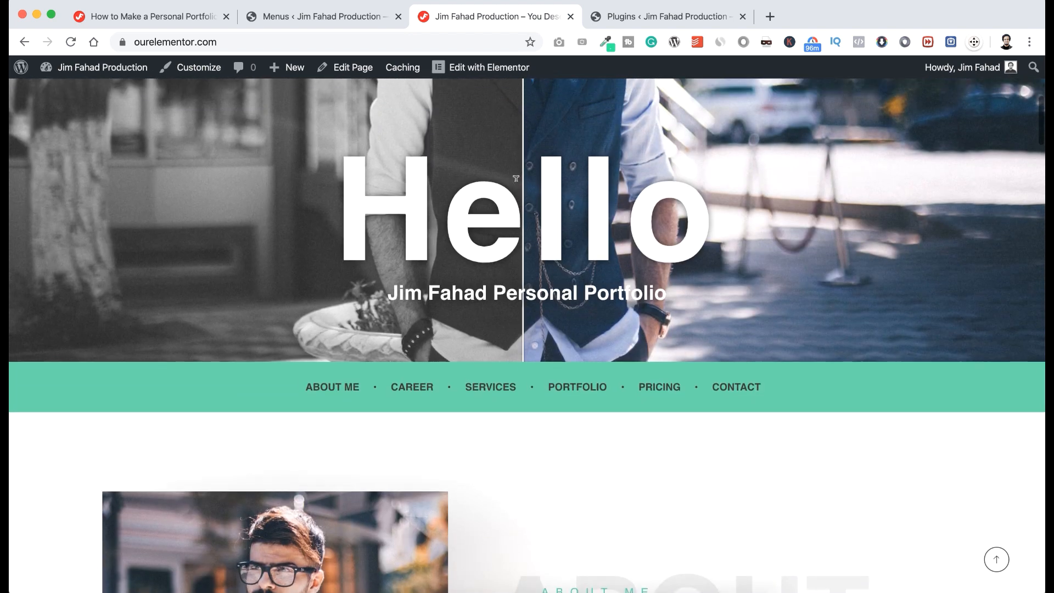
scroll(516, 178, "down", 1)
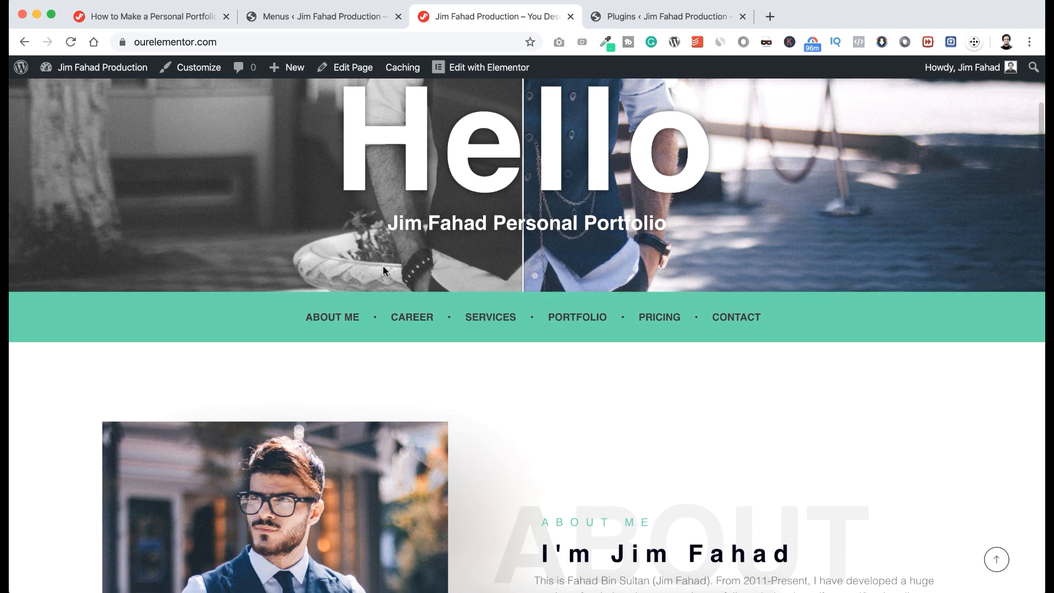
left_click(341, 318)
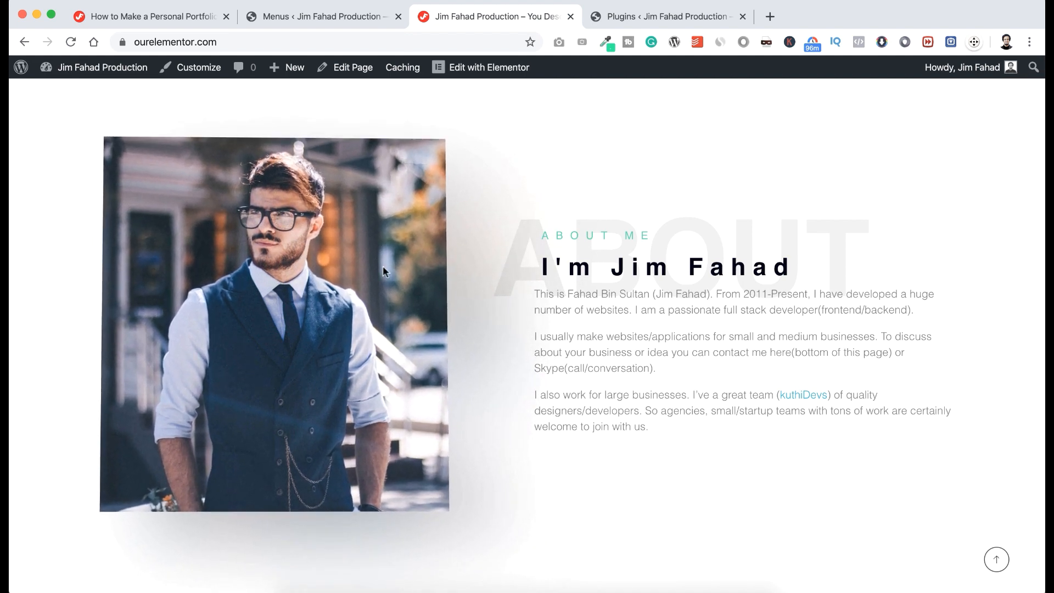
Scroll the live homepage past Services, Recent Work, Choose A Package and Contact Me to the London Eye map and footer.
scroll(589, 486, "down", 2)
scroll(590, 489, "down", 7)
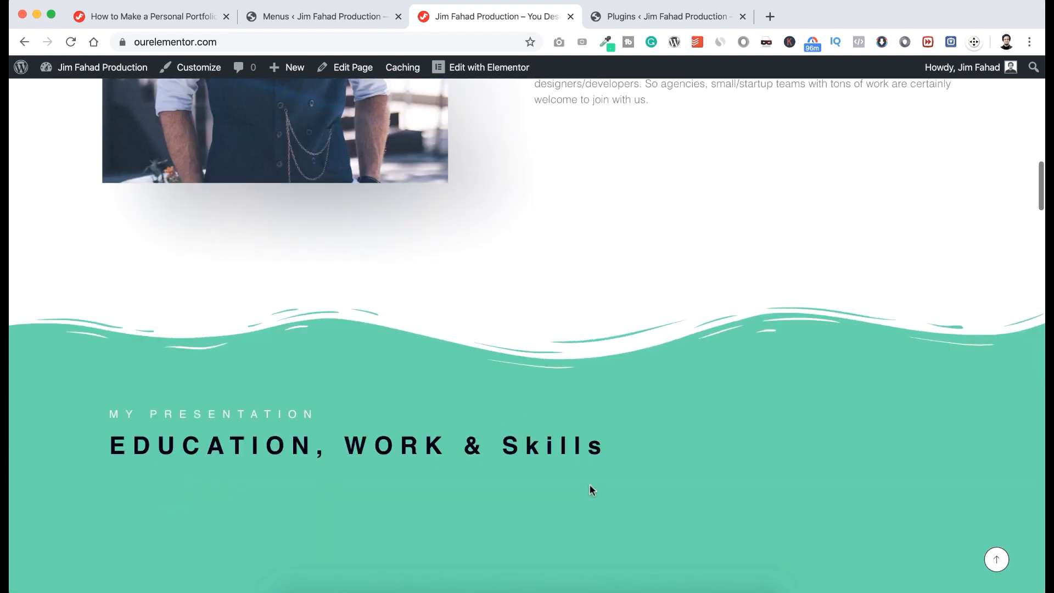
scroll(590, 484, "down", 3)
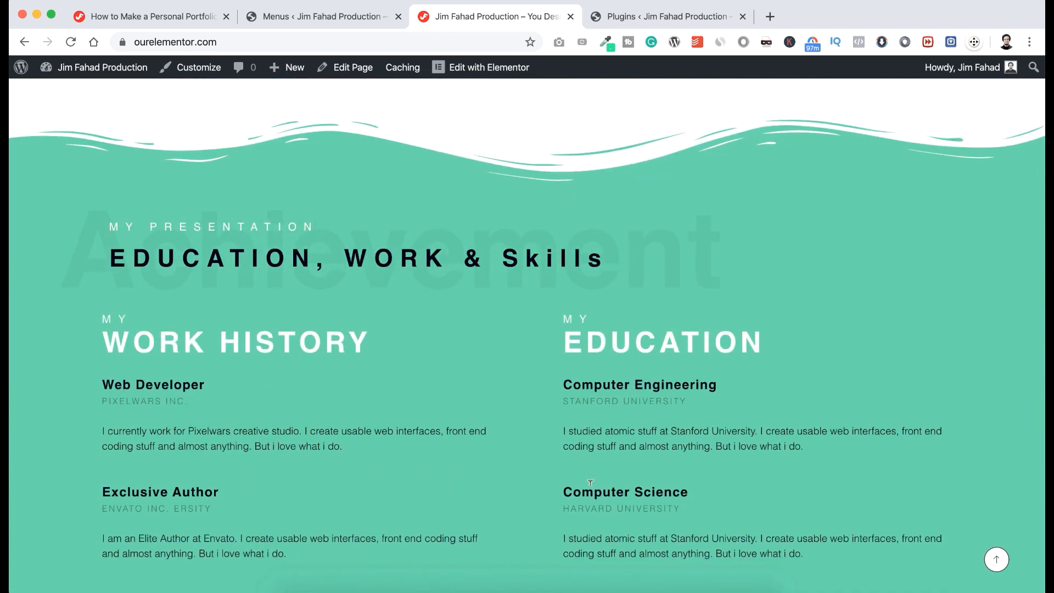
scroll(590, 483, "down", 8)
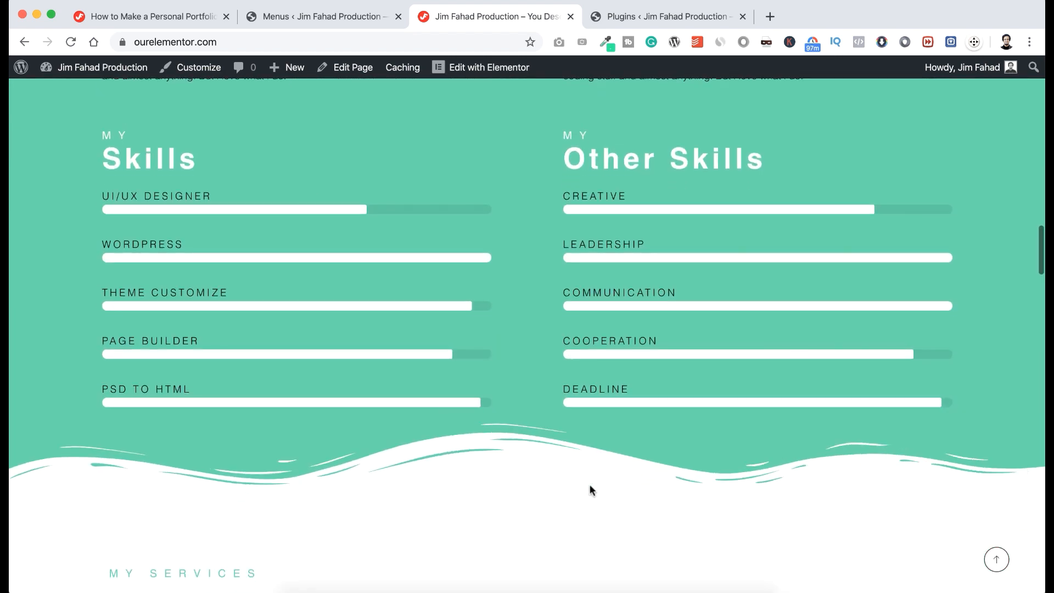
scroll(591, 489, "down", 6)
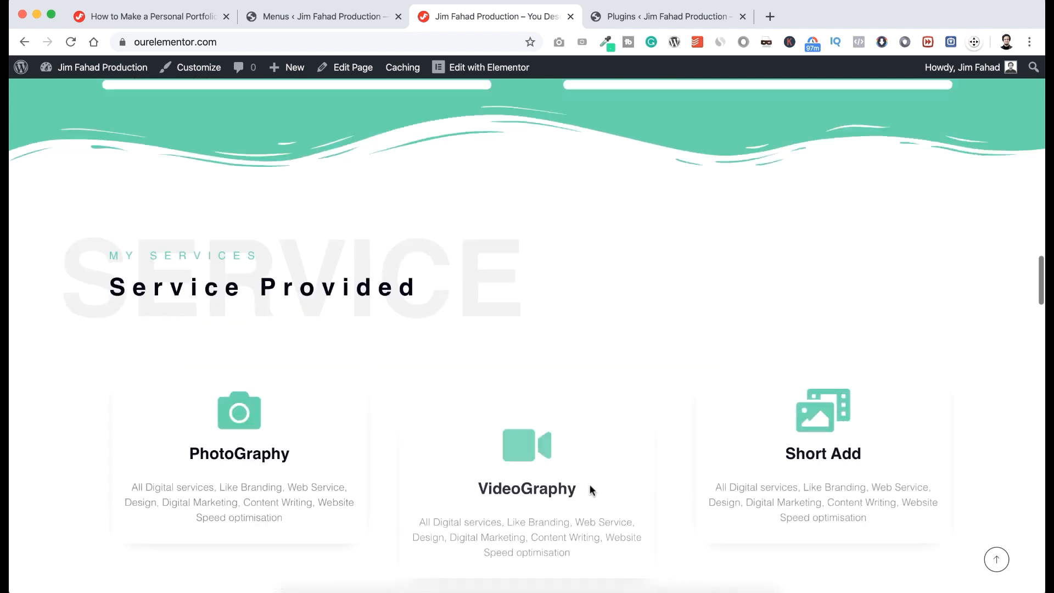
scroll(590, 488, "down", 4)
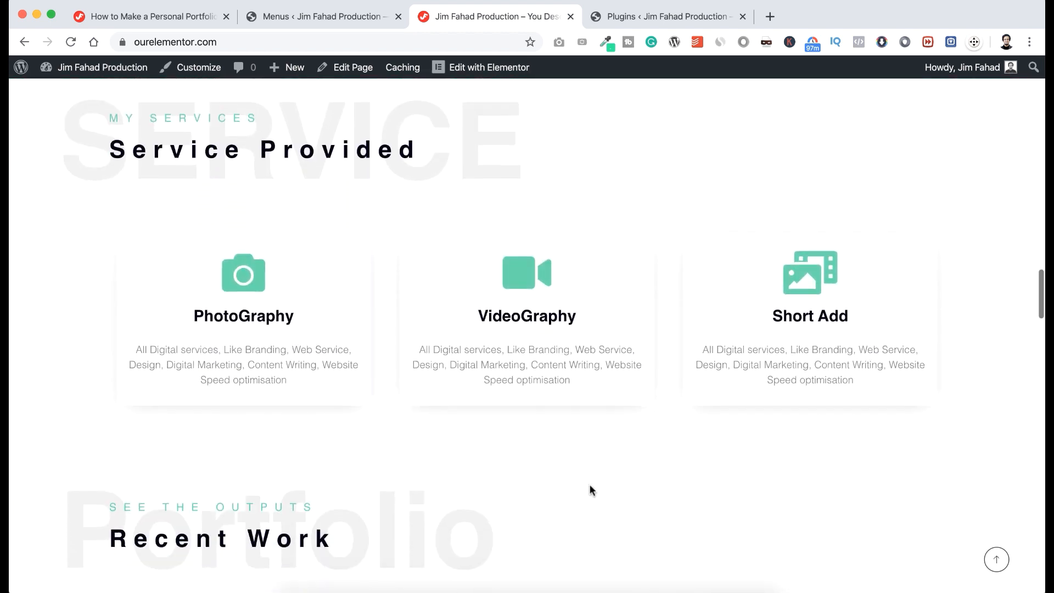
scroll(591, 489, "down", 10)
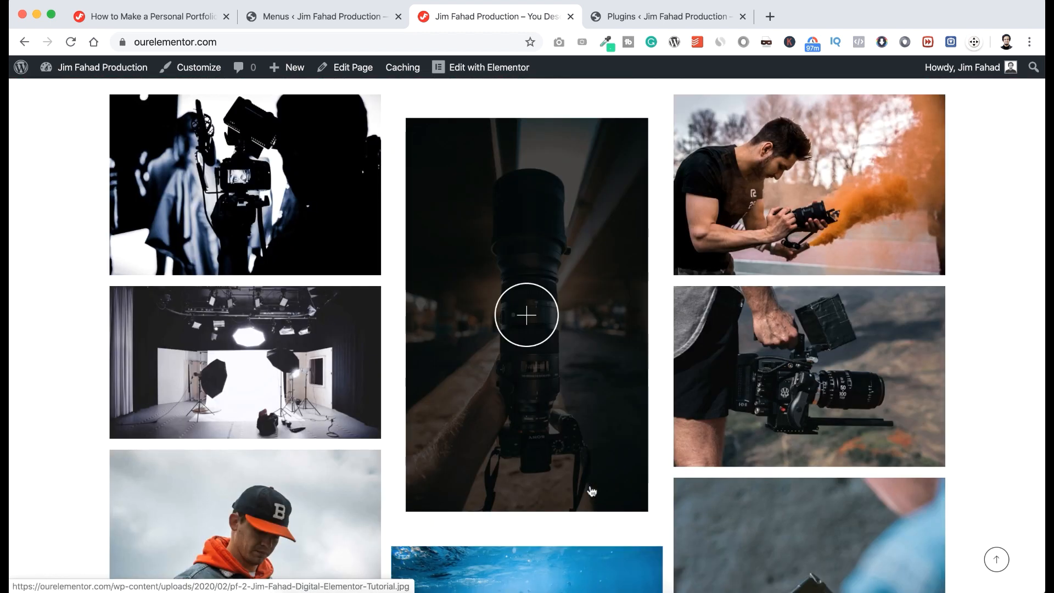
scroll(591, 491, "down", 7)
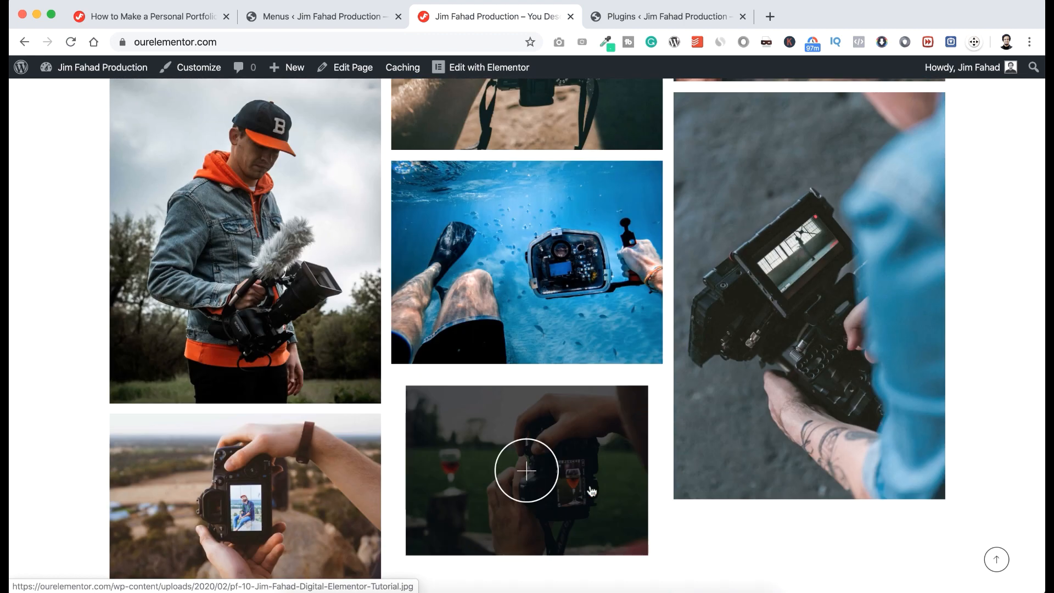
scroll(592, 490, "down", 8)
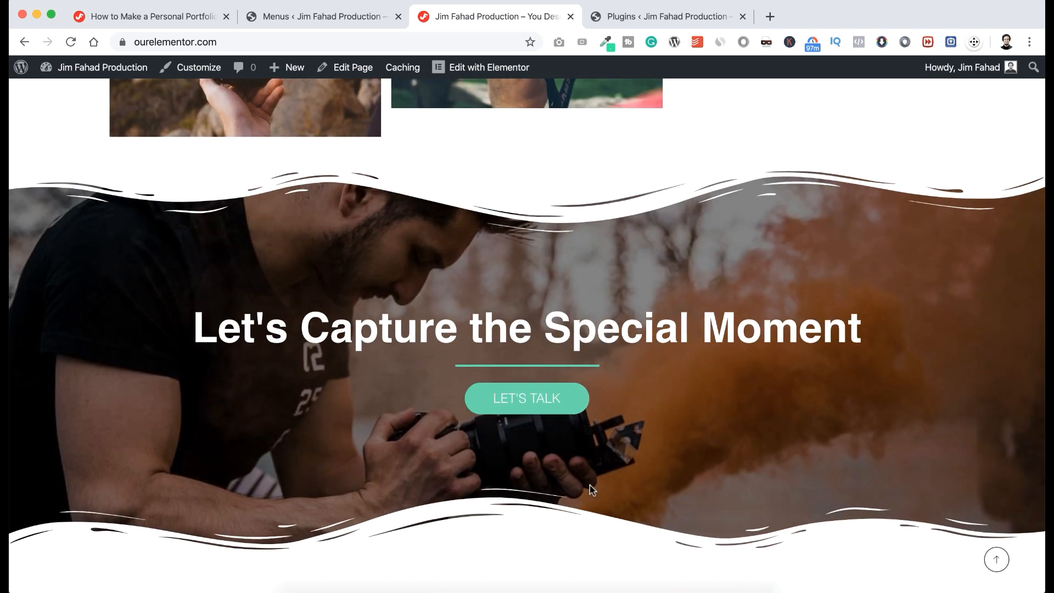
scroll(590, 485, "down", 9)
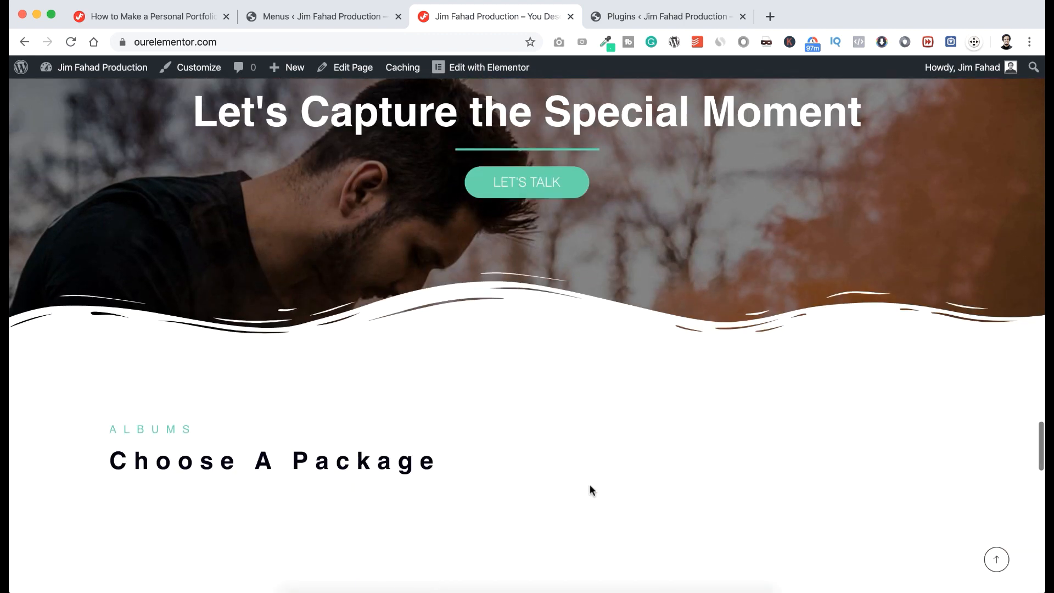
scroll(592, 491, "down", 1)
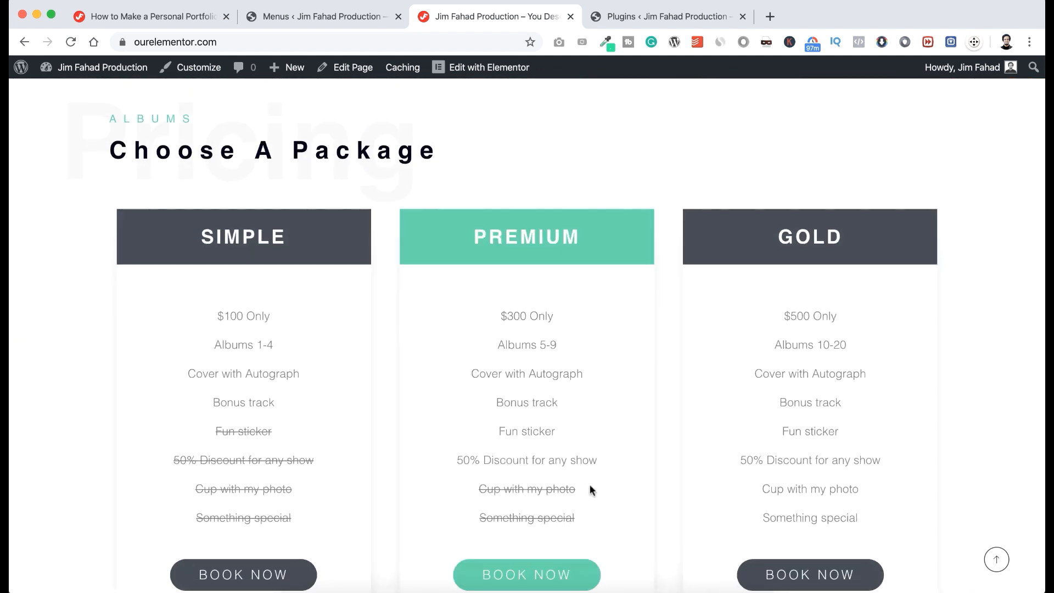
scroll(590, 489, "down", 8)
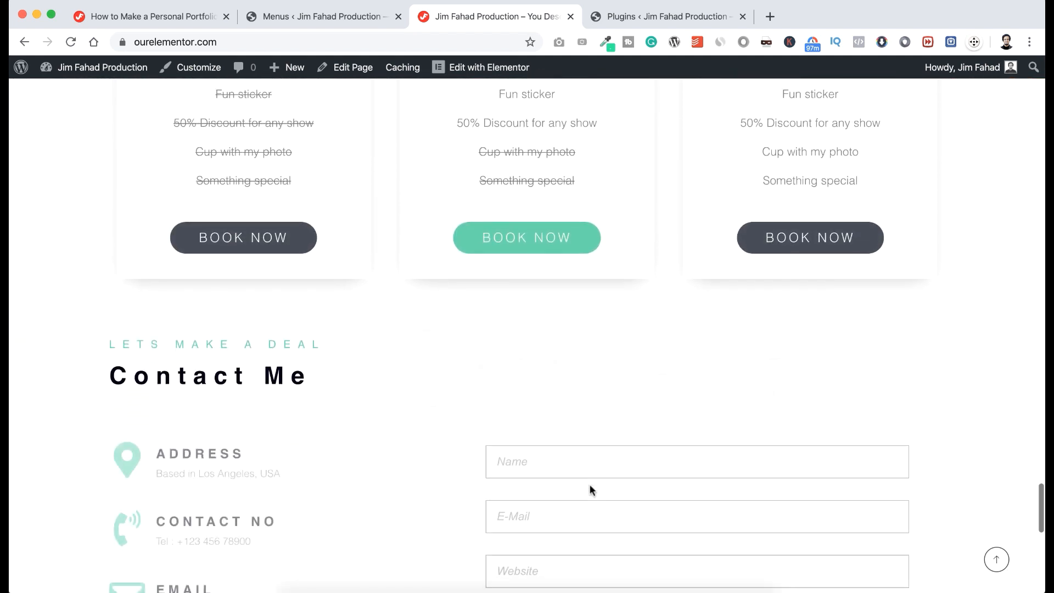
scroll(591, 489, "down", 3)
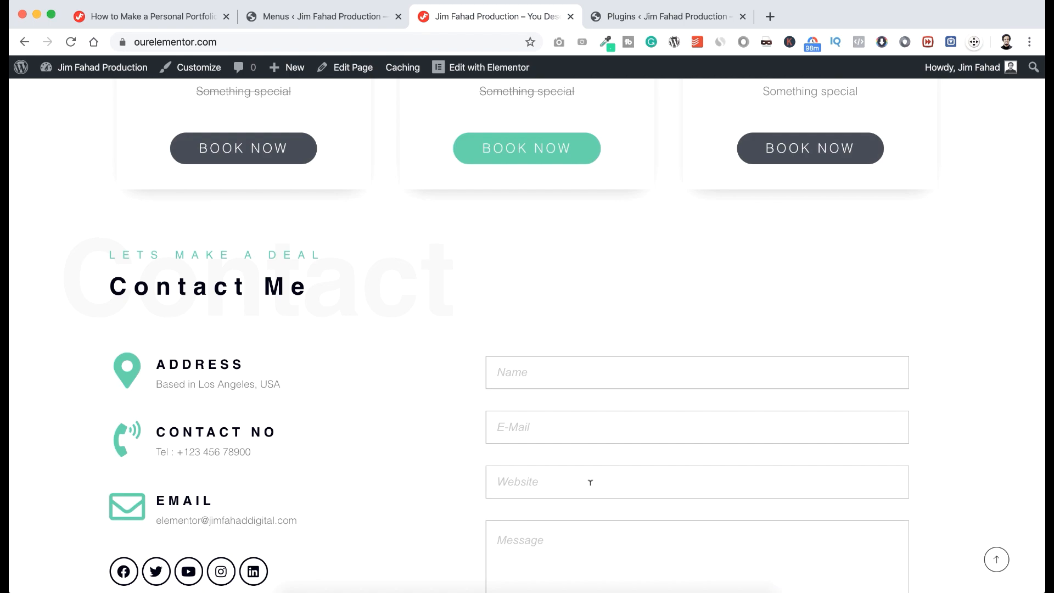
scroll(590, 482, "down", 10)
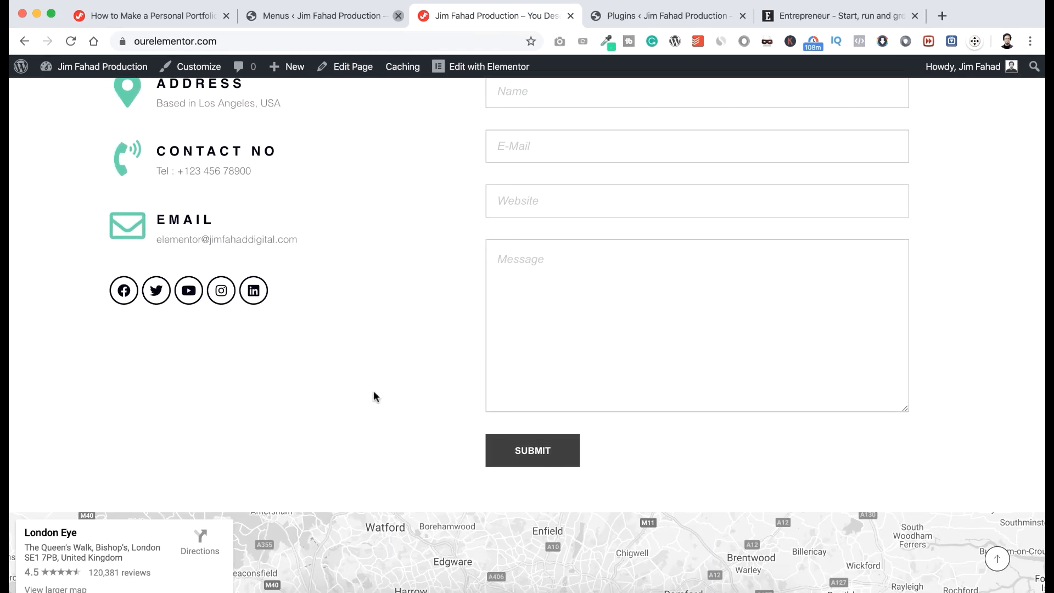
scroll(374, 393, "down", 12)
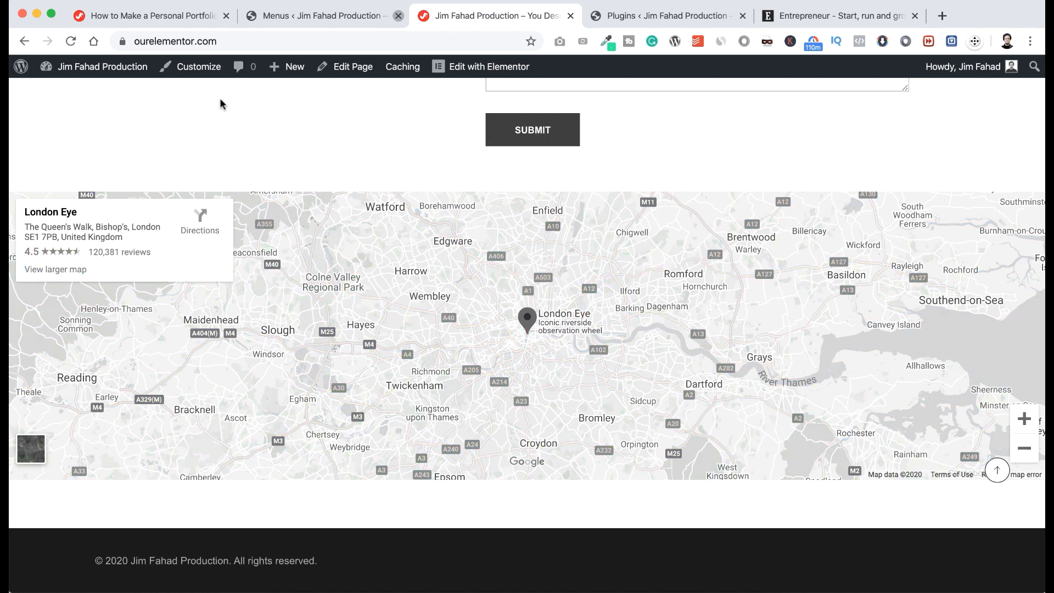
Choose Footer Preset 3 under Footer > Footer > Layout in the Customizer, then return to the root panel.
left_click(194, 74)
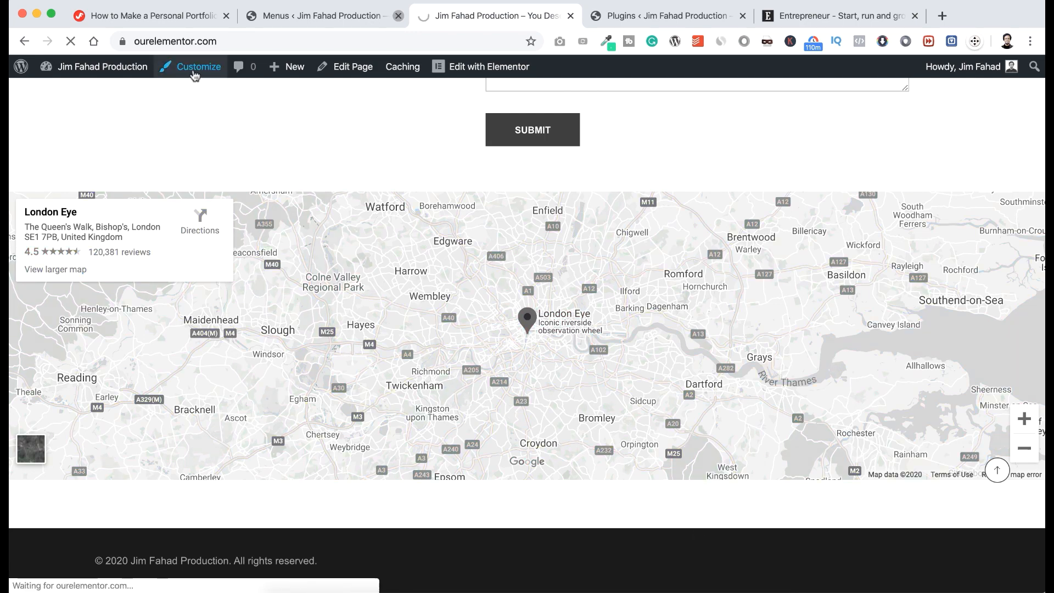
scroll(380, 298, "down", 20)
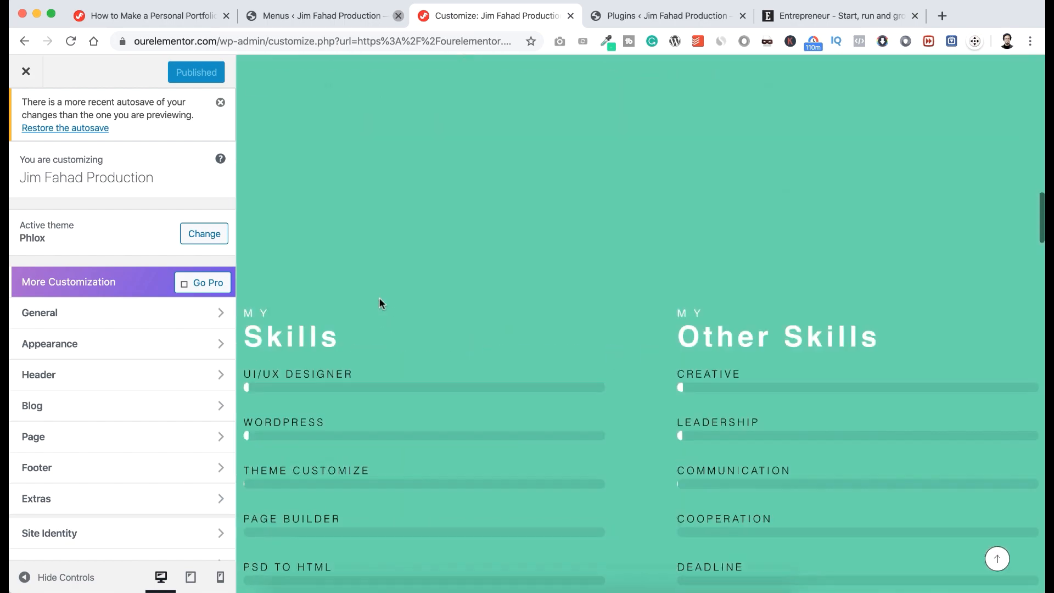
scroll(380, 300, "down", 20)
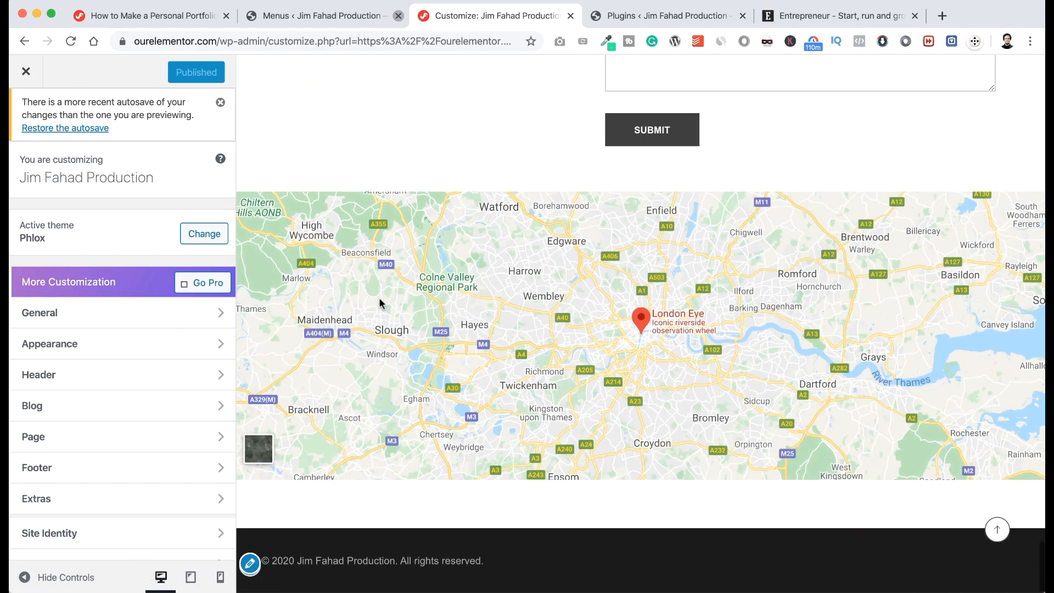
left_click(104, 470)
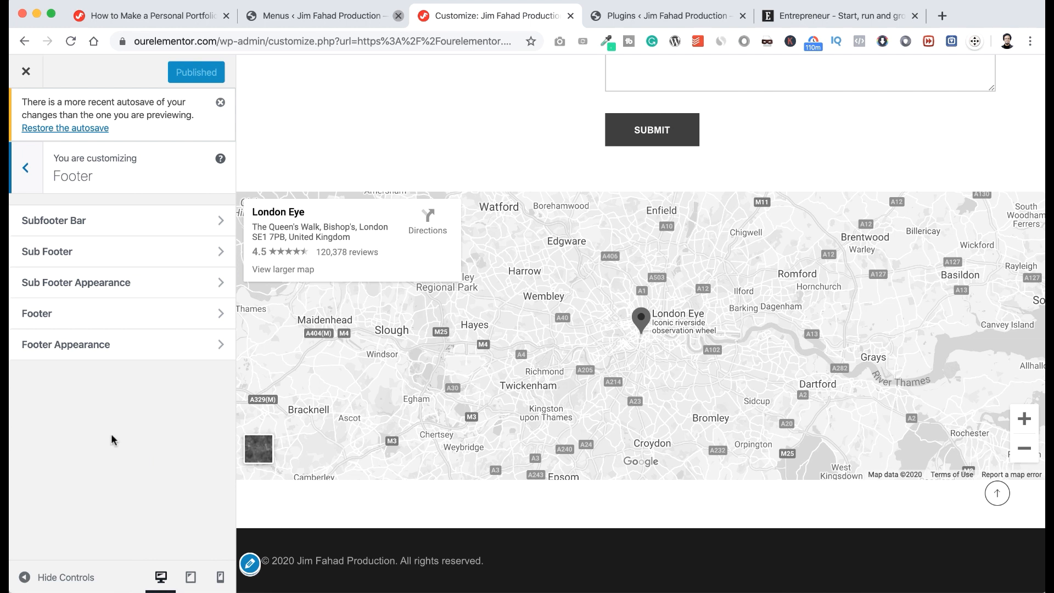
left_click(105, 320)
scroll(105, 317, "down", 3)
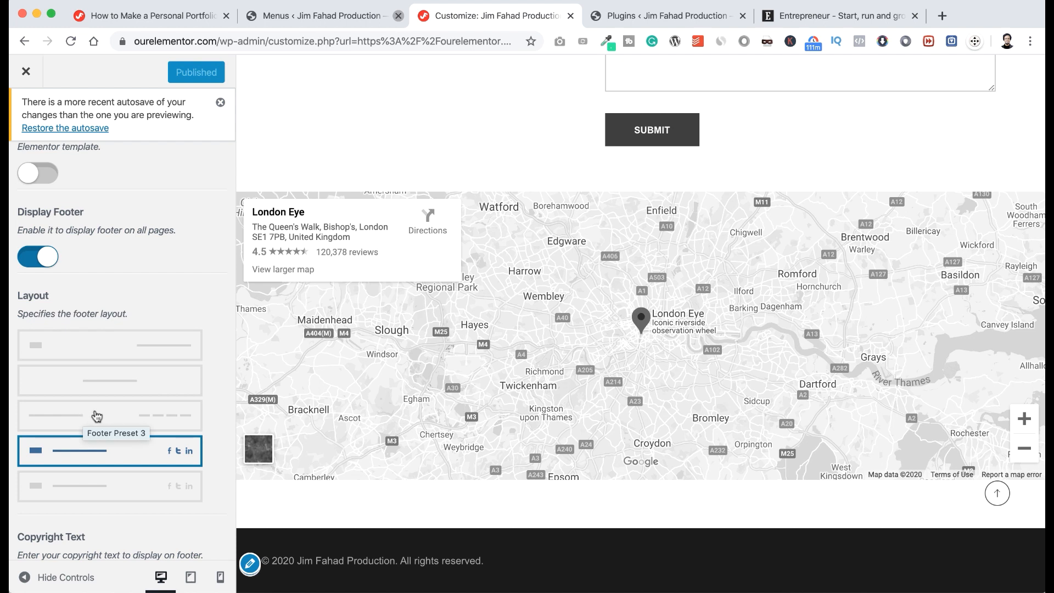
left_click(96, 415)
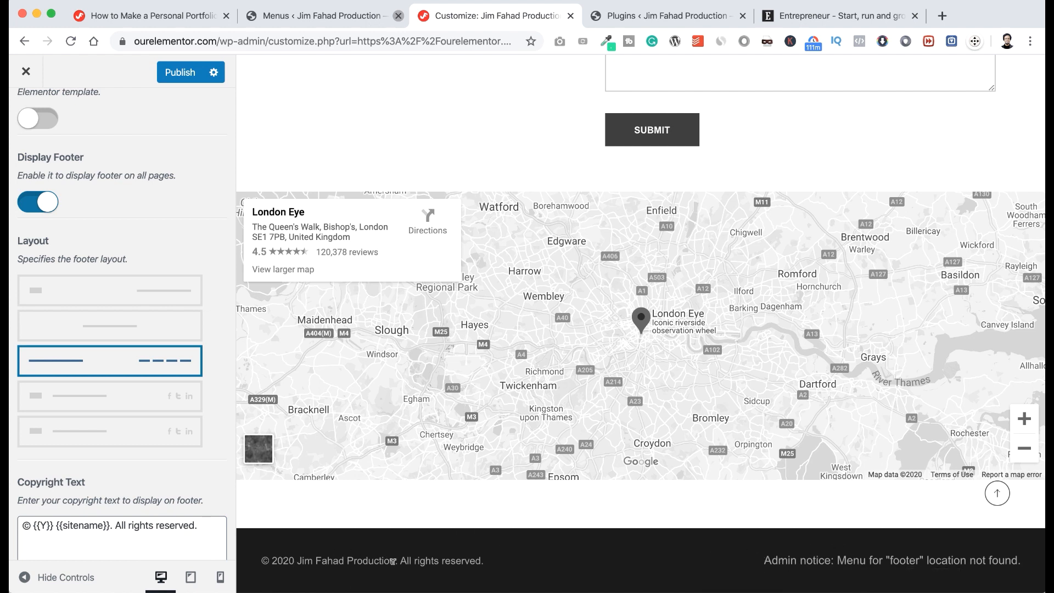
scroll(222, 503, "down", 2)
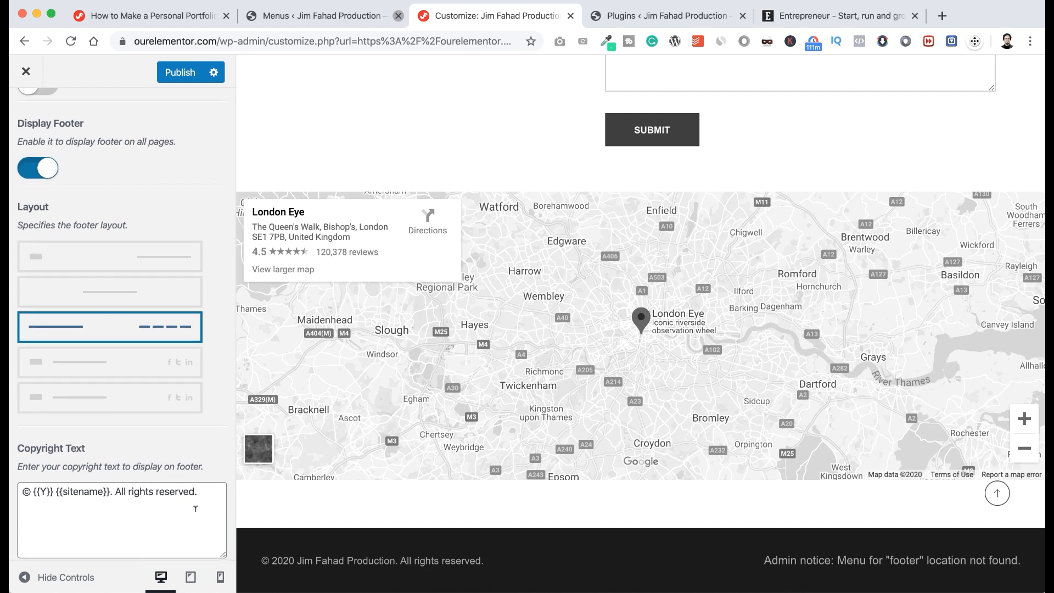
scroll(66, 295, "up", 5)
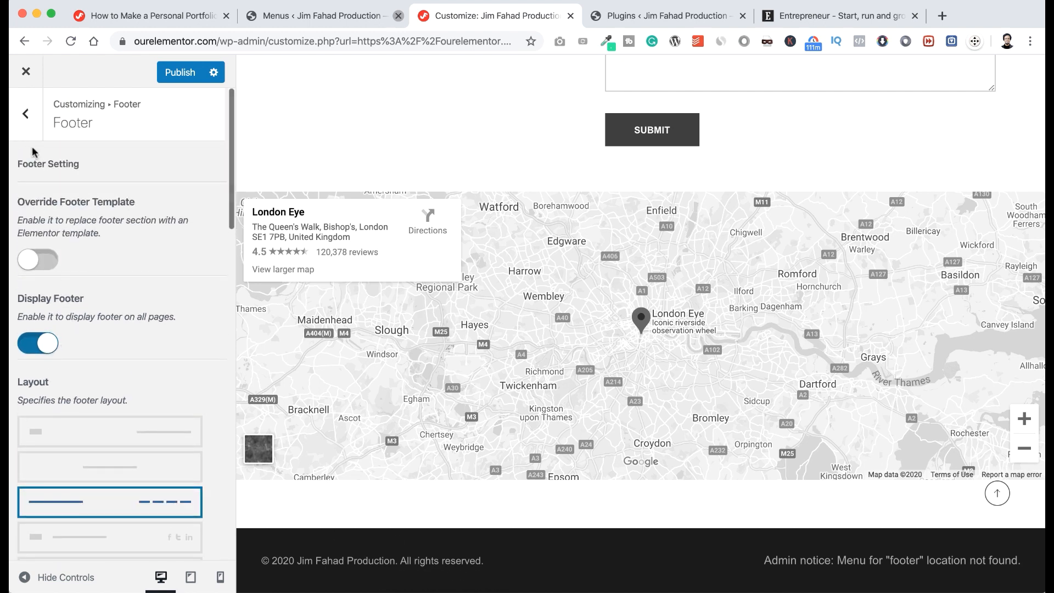
left_click(25, 125)
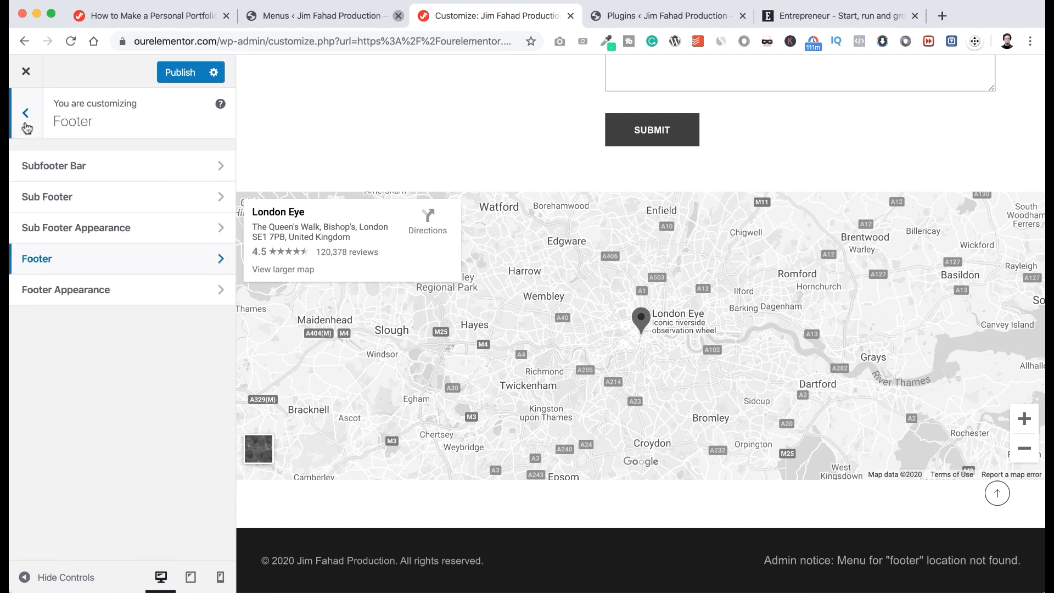
left_click(25, 126)
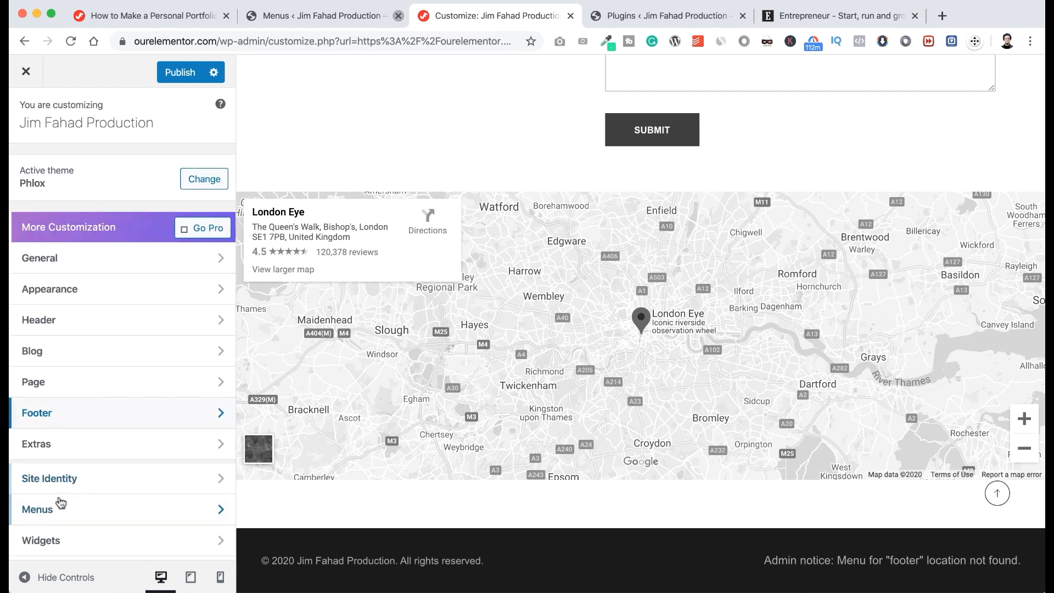
Create a new menu named Footer_Menu assigned to the footer location.
left_click(98, 509)
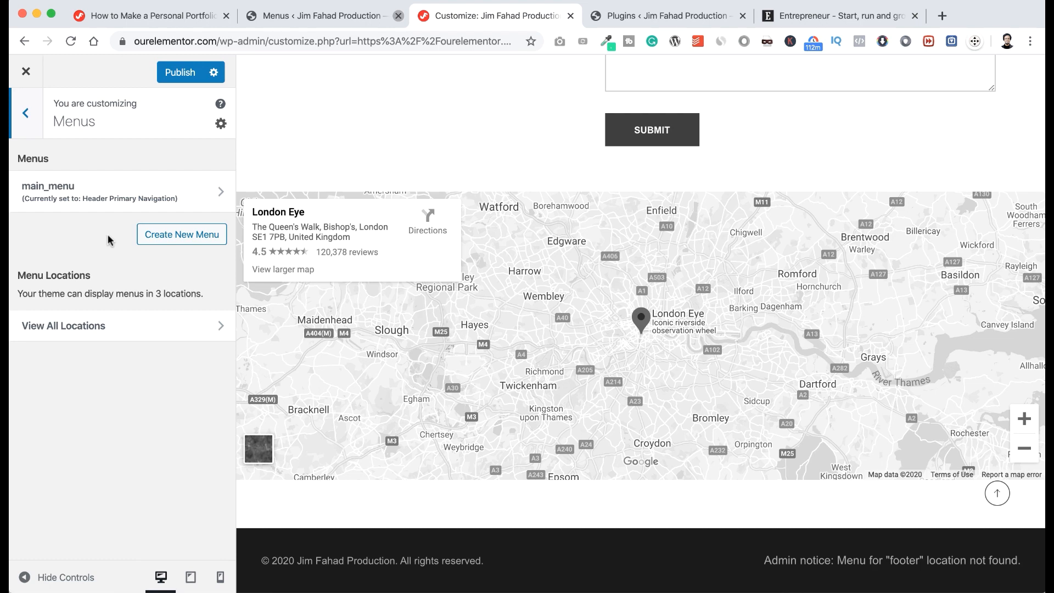
left_click(175, 240)
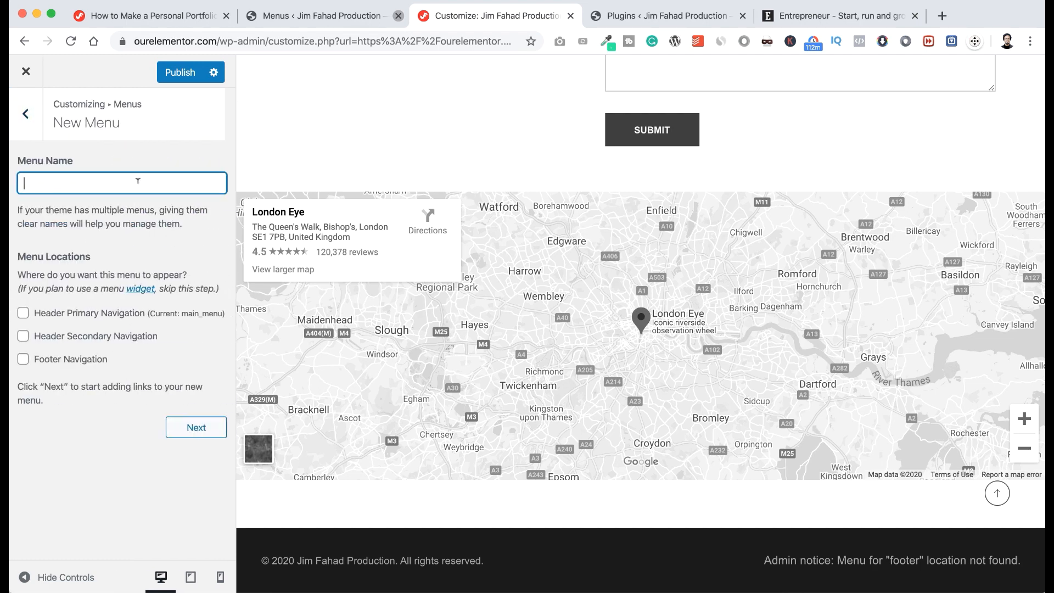
type("Footer_Menu")
left_click(24, 361)
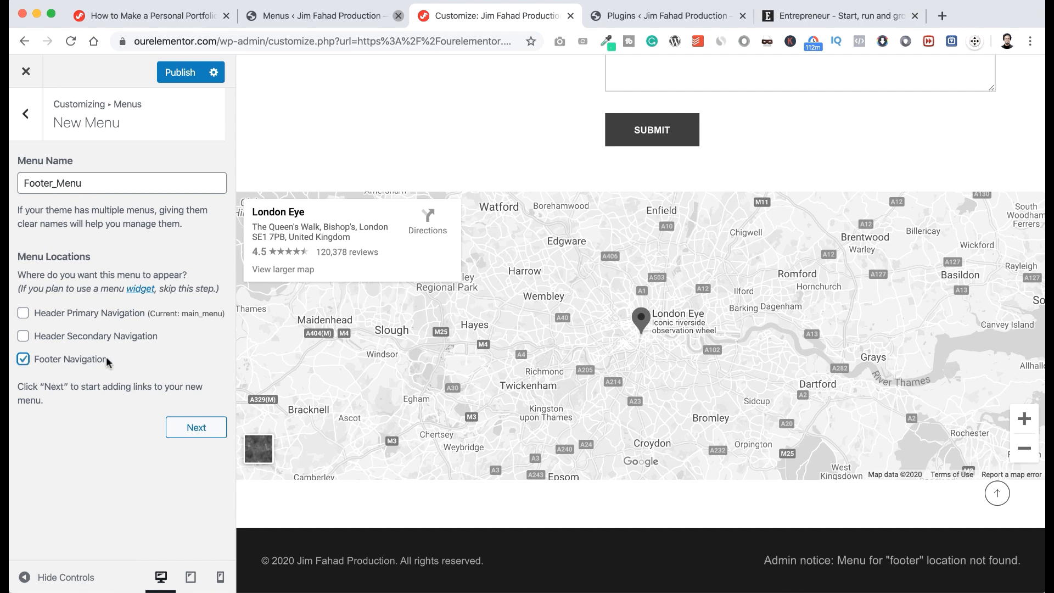
left_click(189, 433)
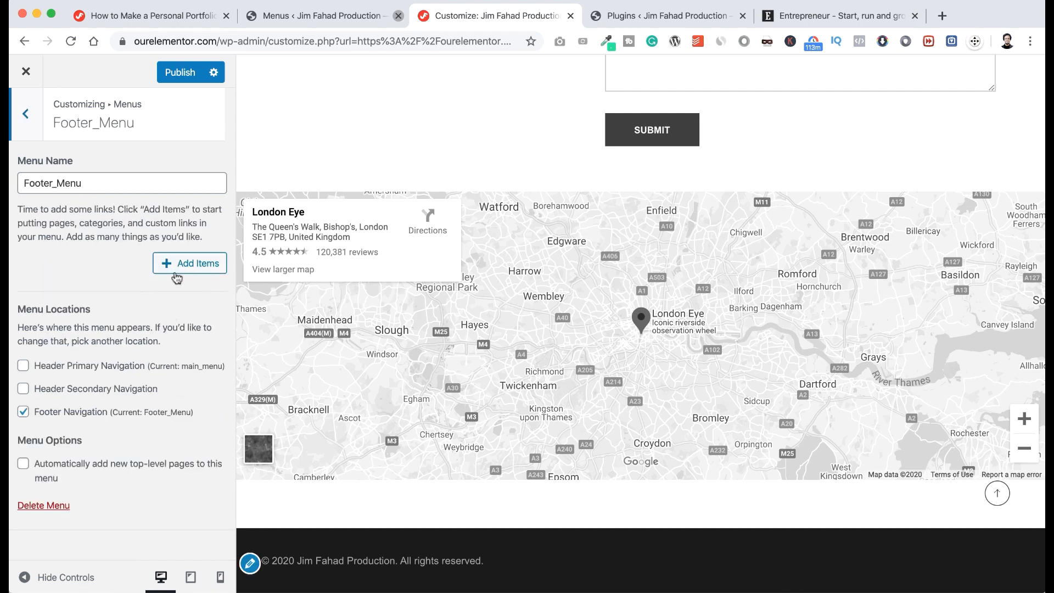
Add new Terms of Use, Cookies Policy and Disclaimer pages to the menu and publish.
left_click(189, 266)
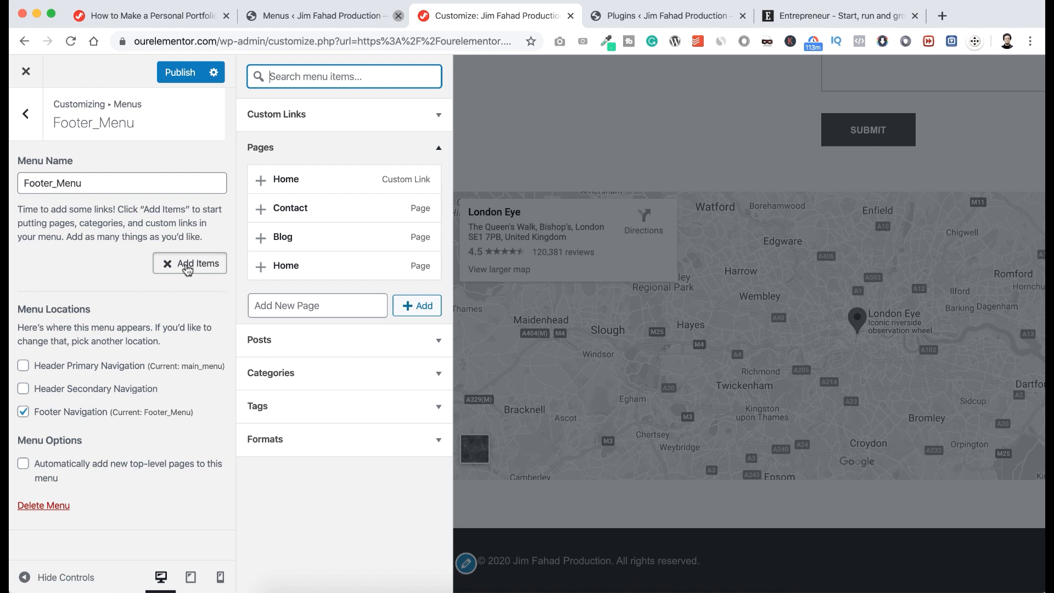
left_click(303, 304)
type("Te")
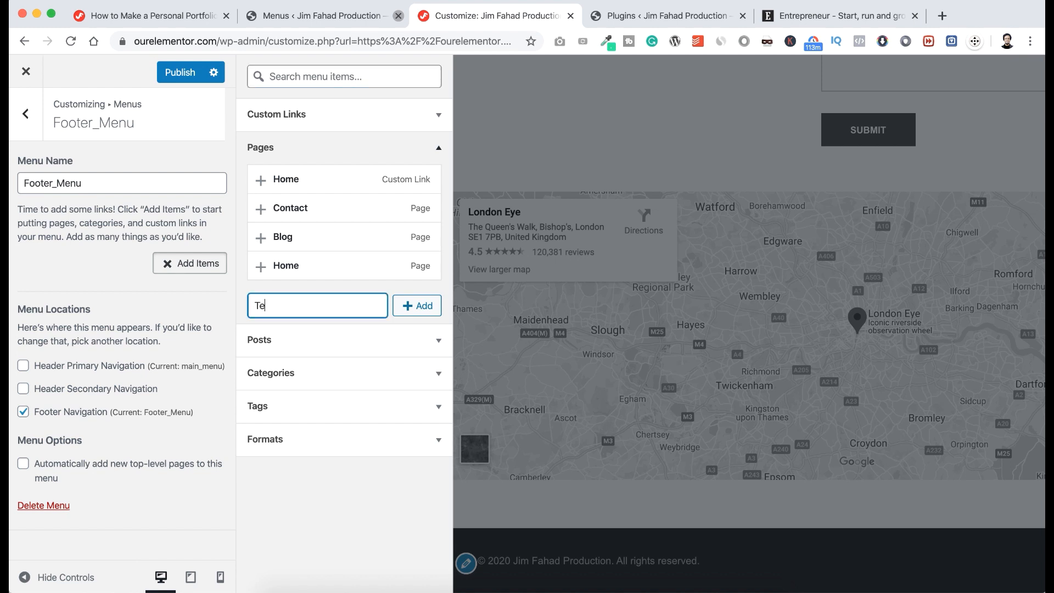
type("rms of Use")
left_click(410, 309)
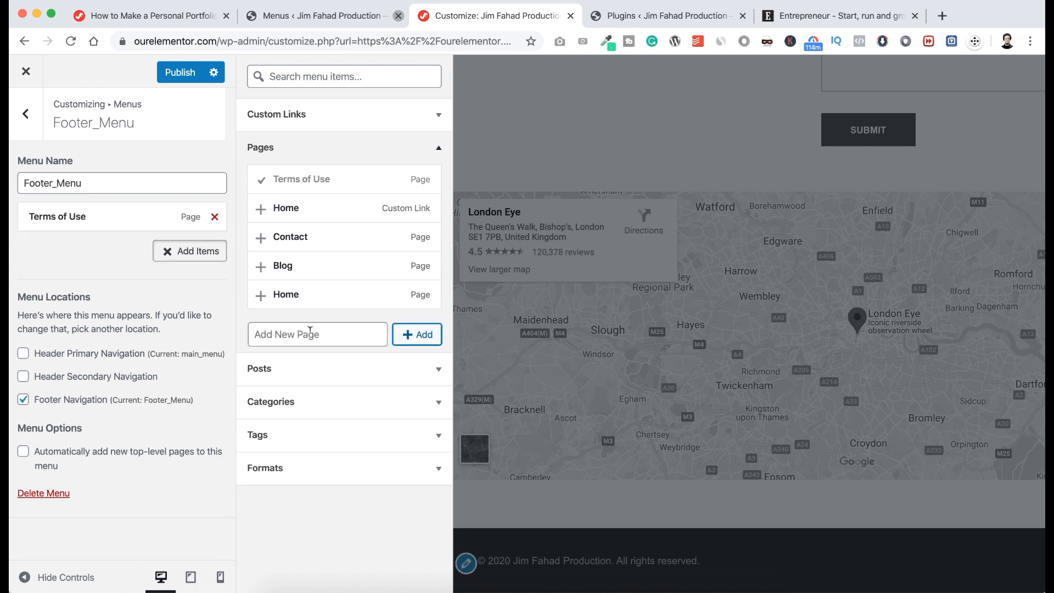
left_click(311, 331)
type("Cookies Policy")
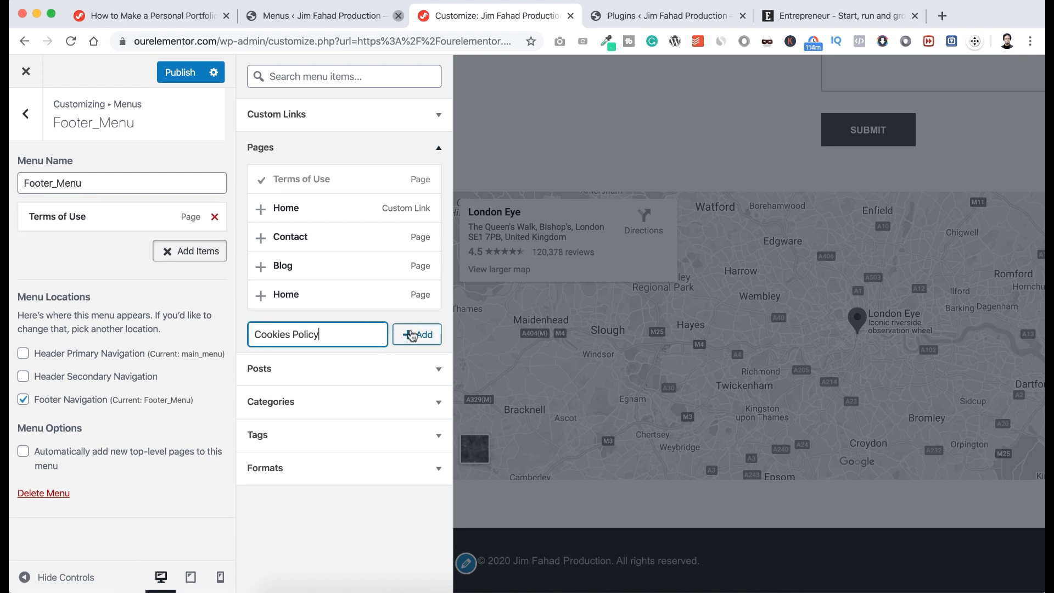
left_click(411, 334)
left_click(331, 332)
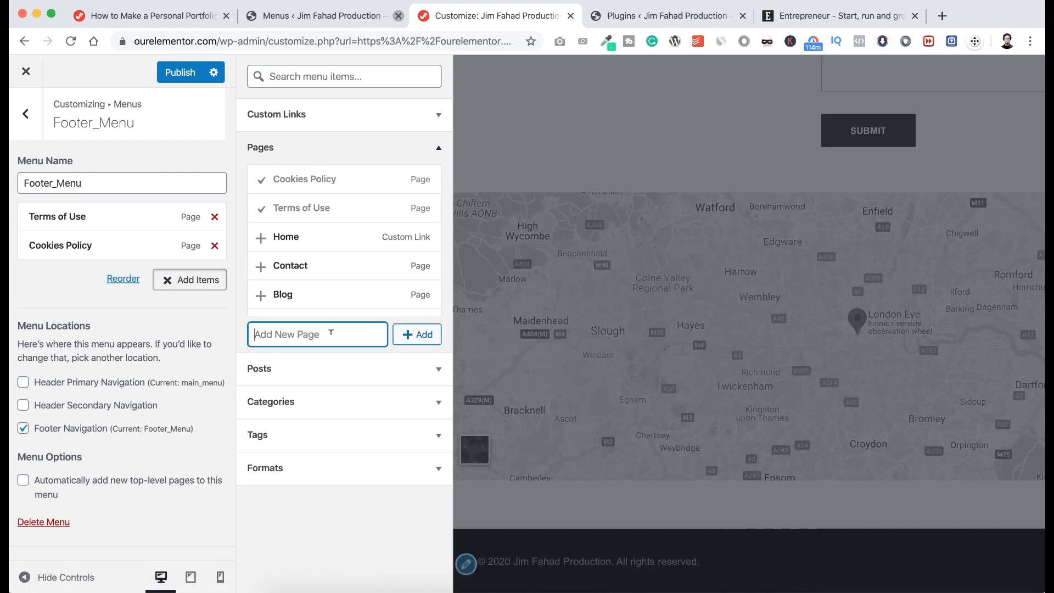
type("Disclaimer")
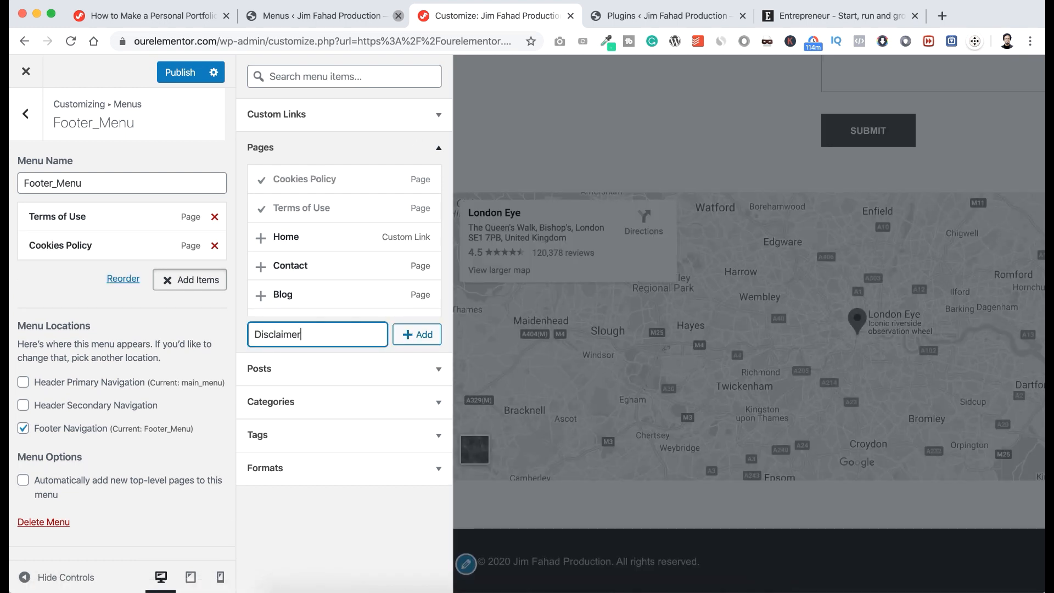
left_click(420, 335)
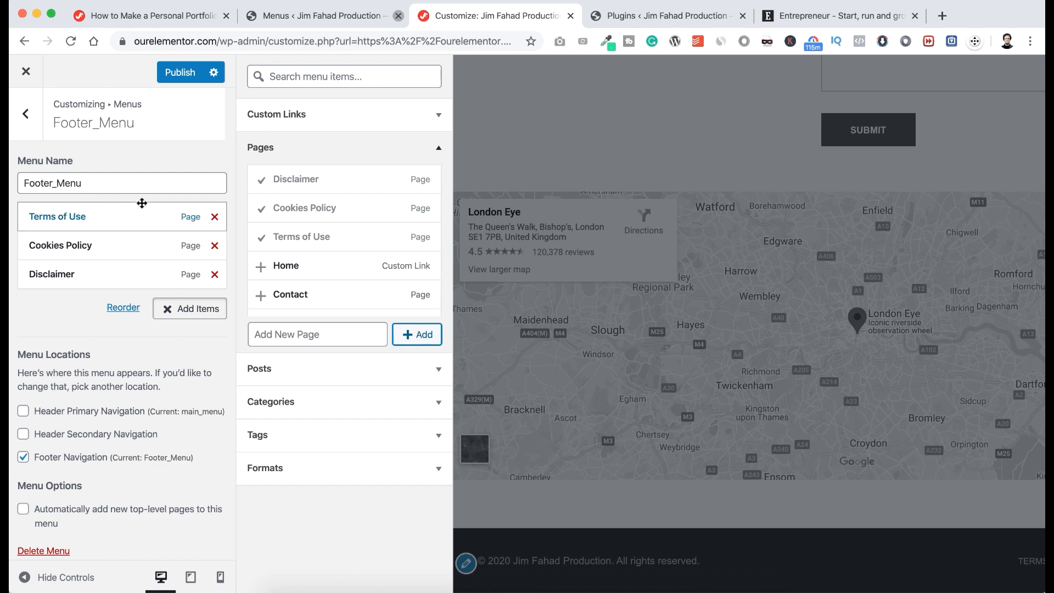
left_click(27, 122)
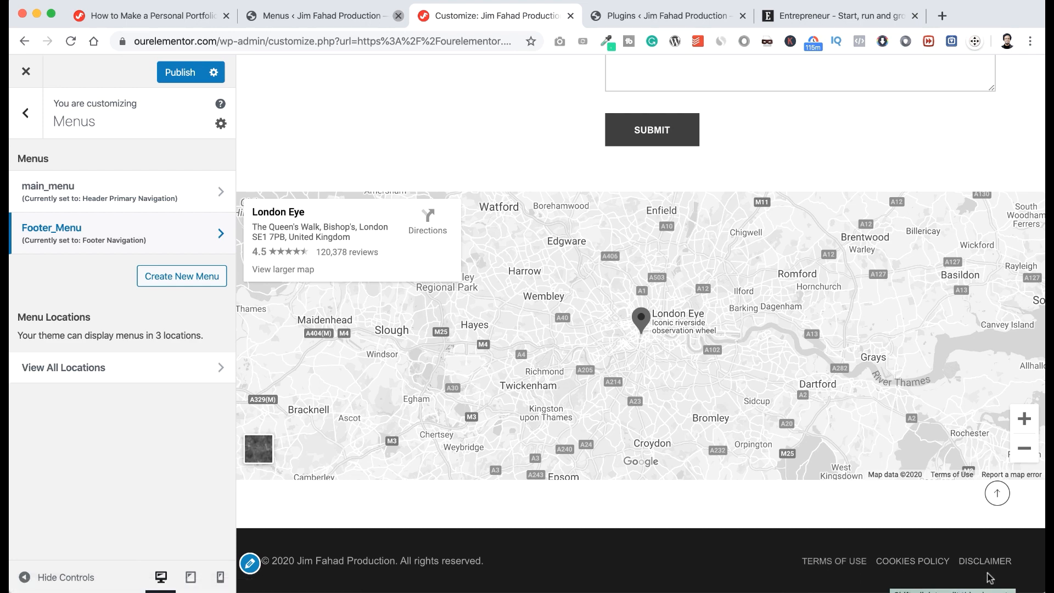
left_click(180, 73)
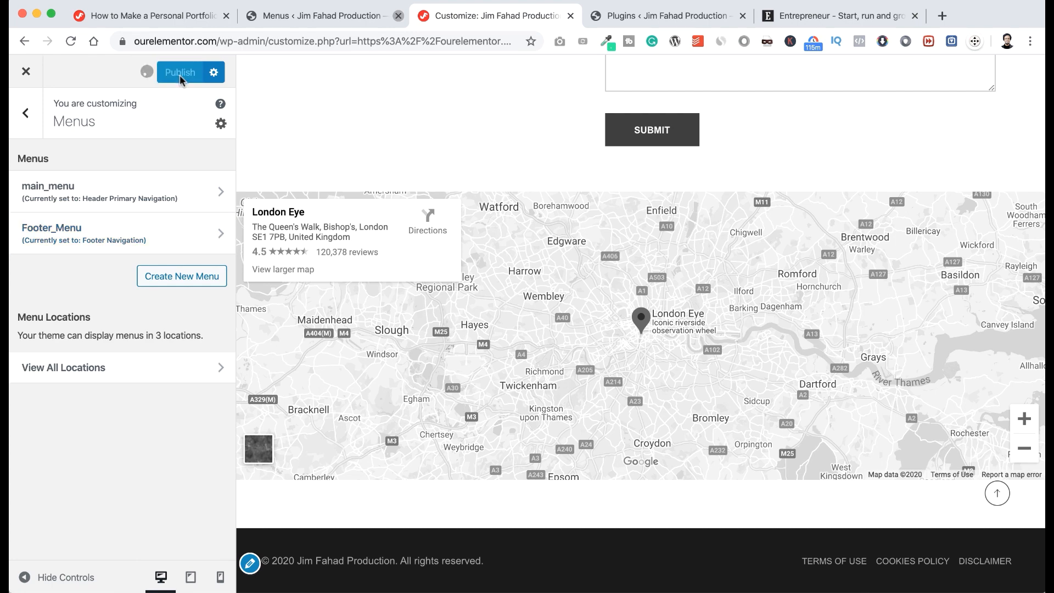
Leave the Customizer and open the Cookies Policy page from All Pages in the editor.
left_click(24, 71)
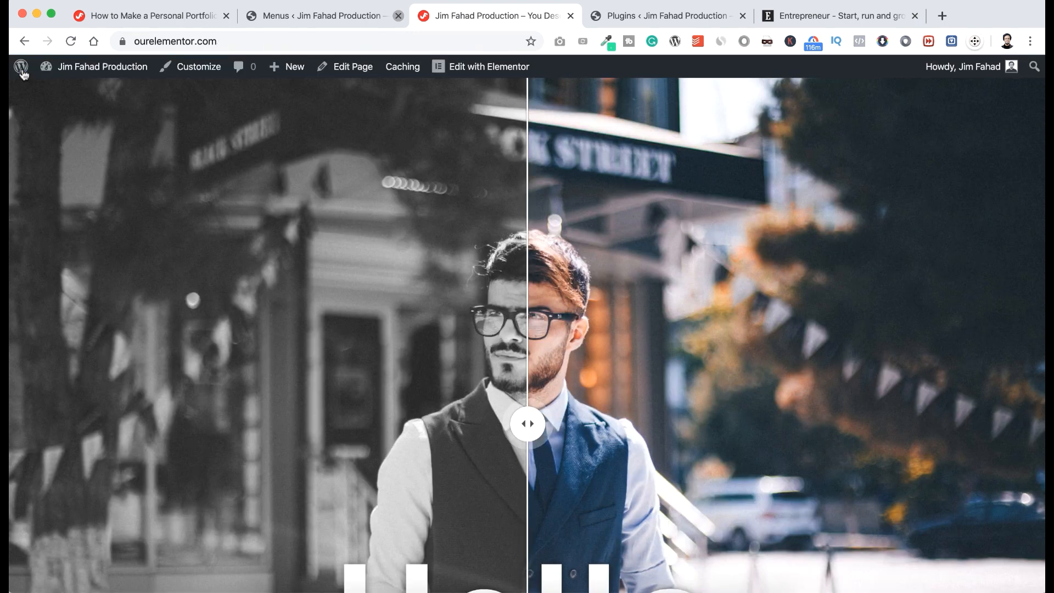
mouse_move(75, 70)
left_click(65, 92)
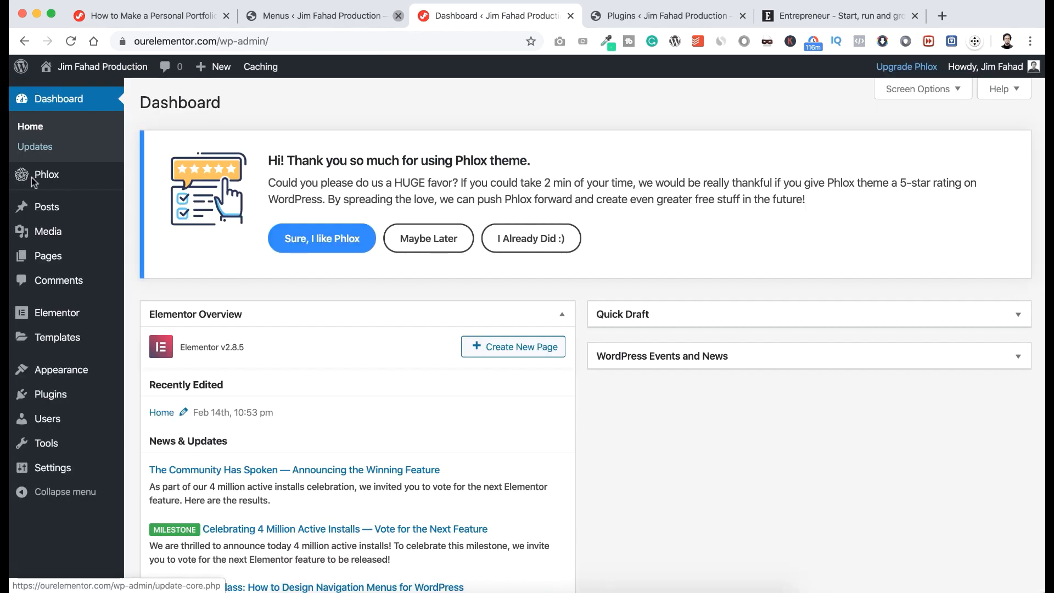
mouse_move(35, 258)
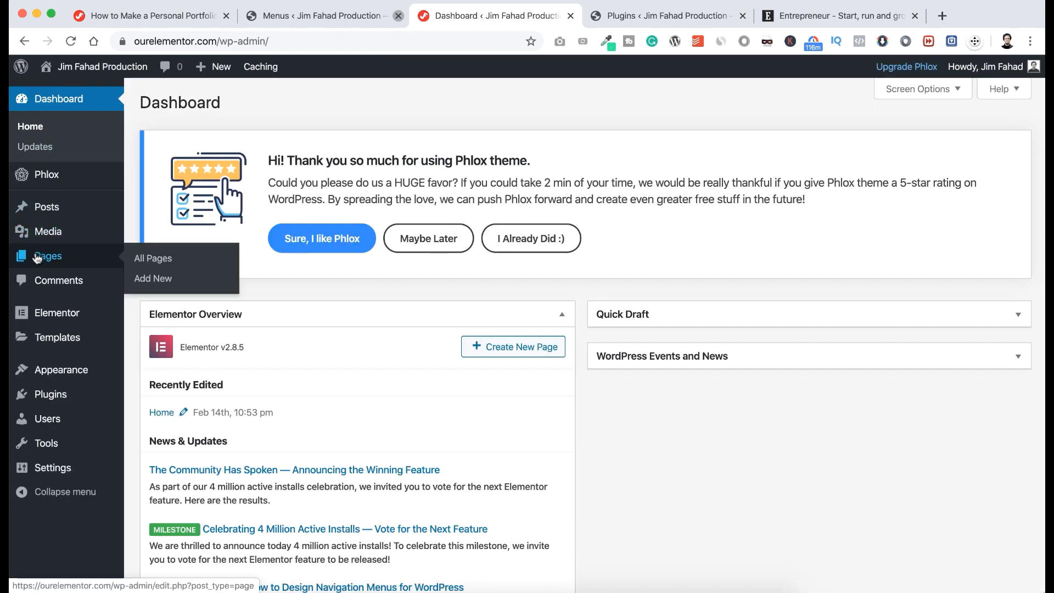
left_click(153, 259)
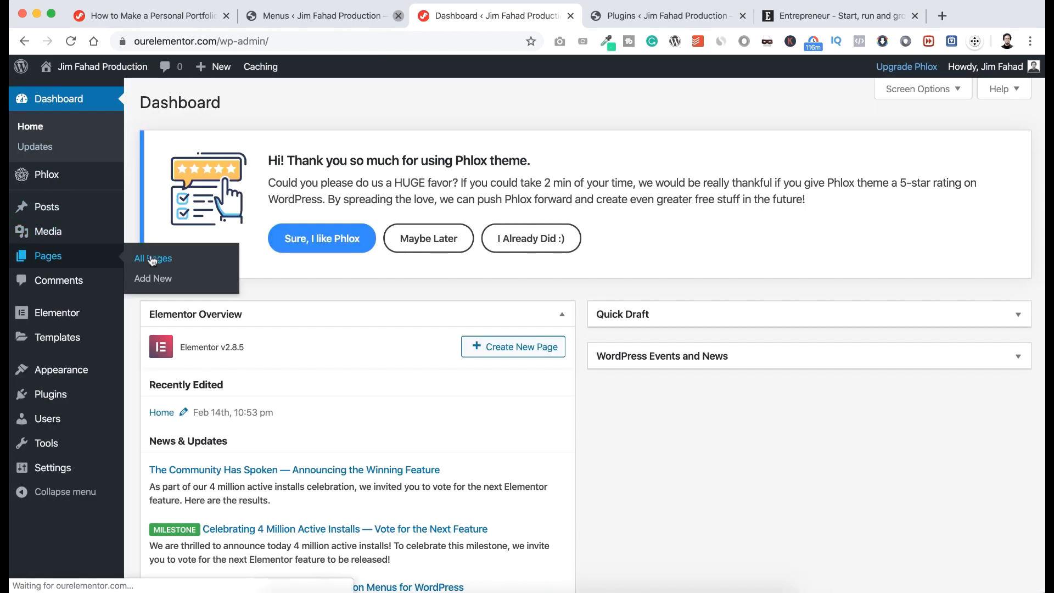
scroll(204, 402, "down", 2)
scroll(204, 402, "down", 1)
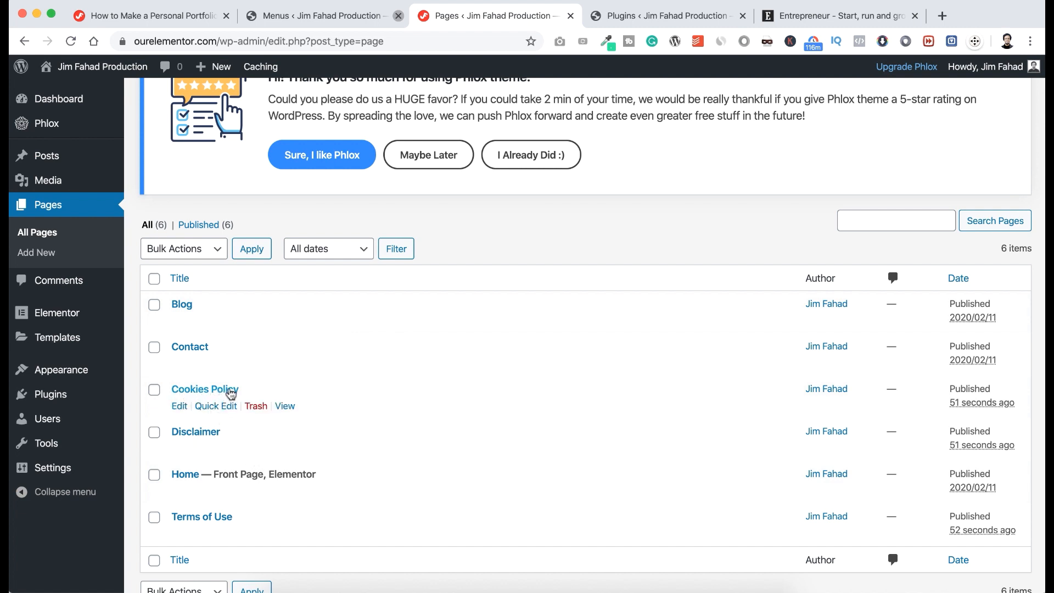
left_click(180, 407)
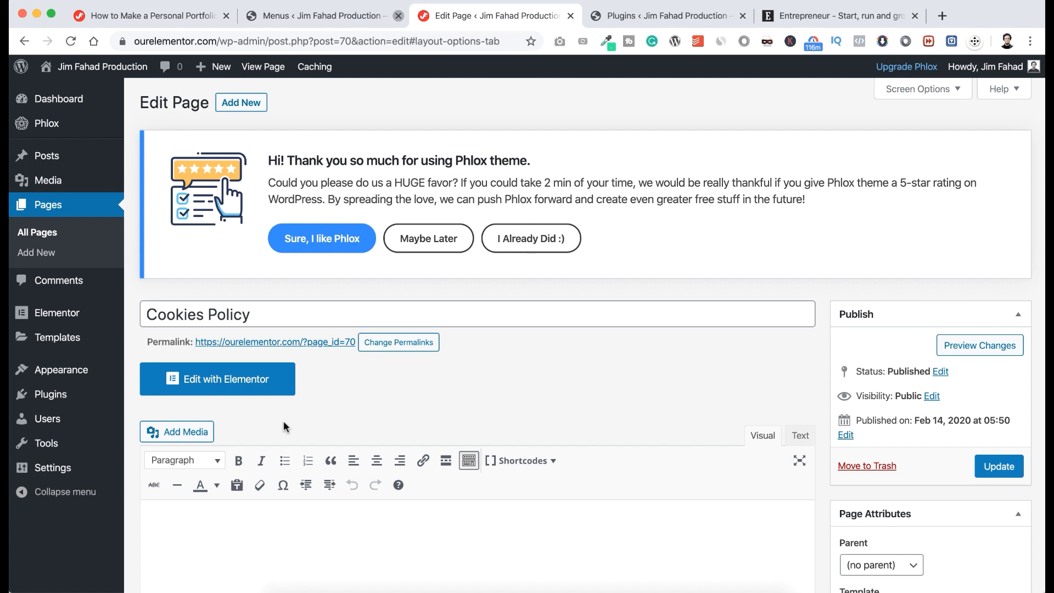
scroll(284, 427, "down", 5)
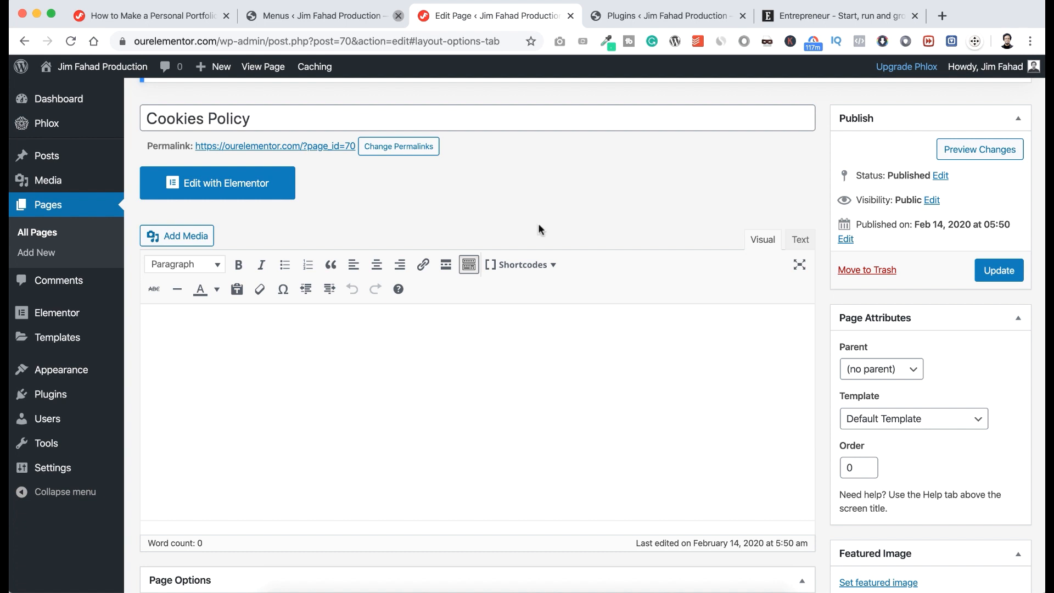
left_click(811, 17)
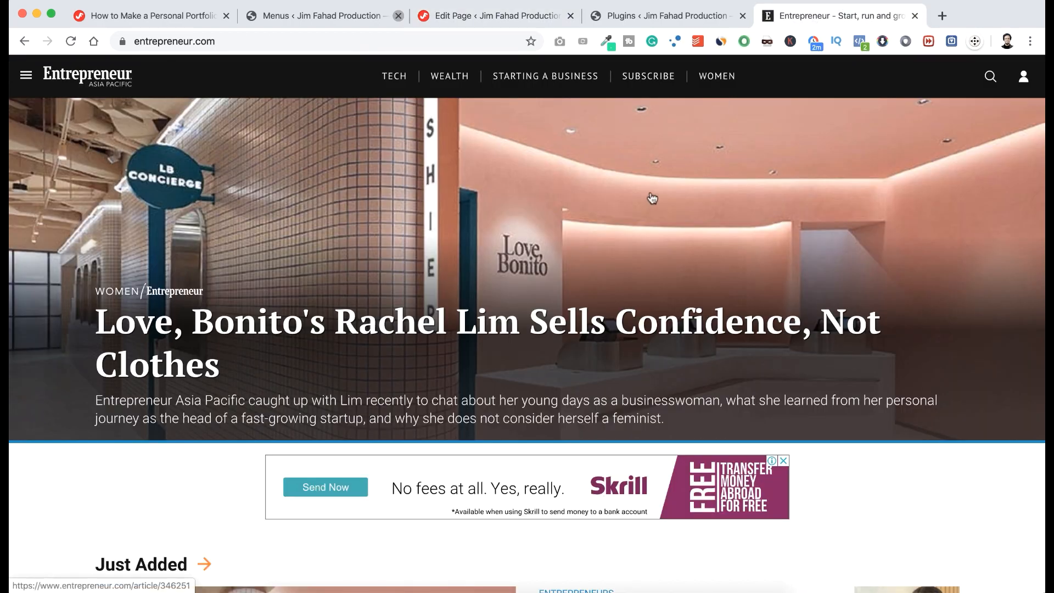
Open Entrepreneur.com's Cookies Policy page from its footer, read it, and return to the WordPress editor.
scroll(661, 343, "down", 20)
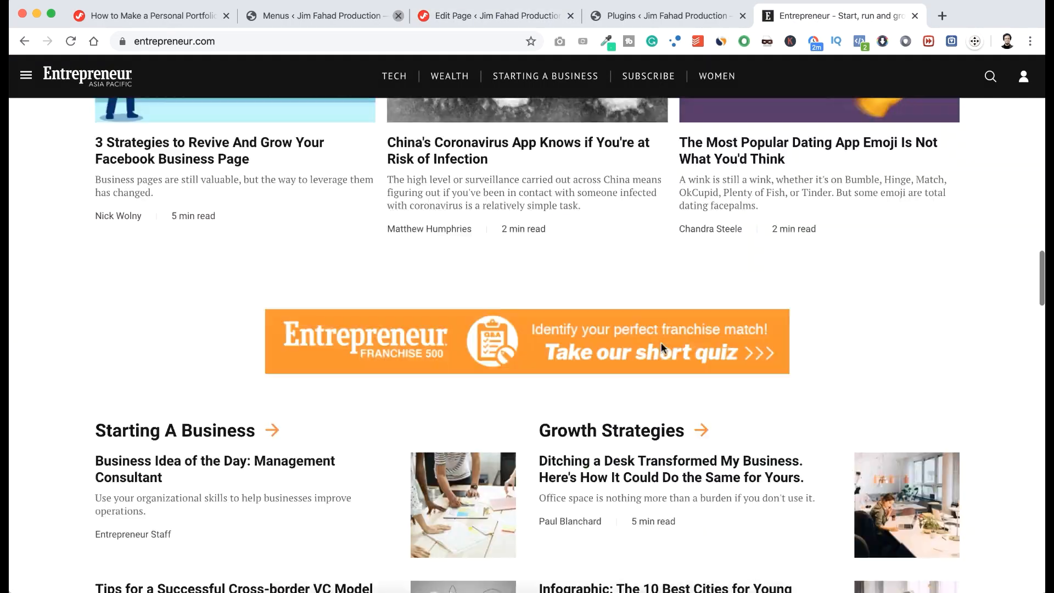
scroll(663, 348, "down", 15)
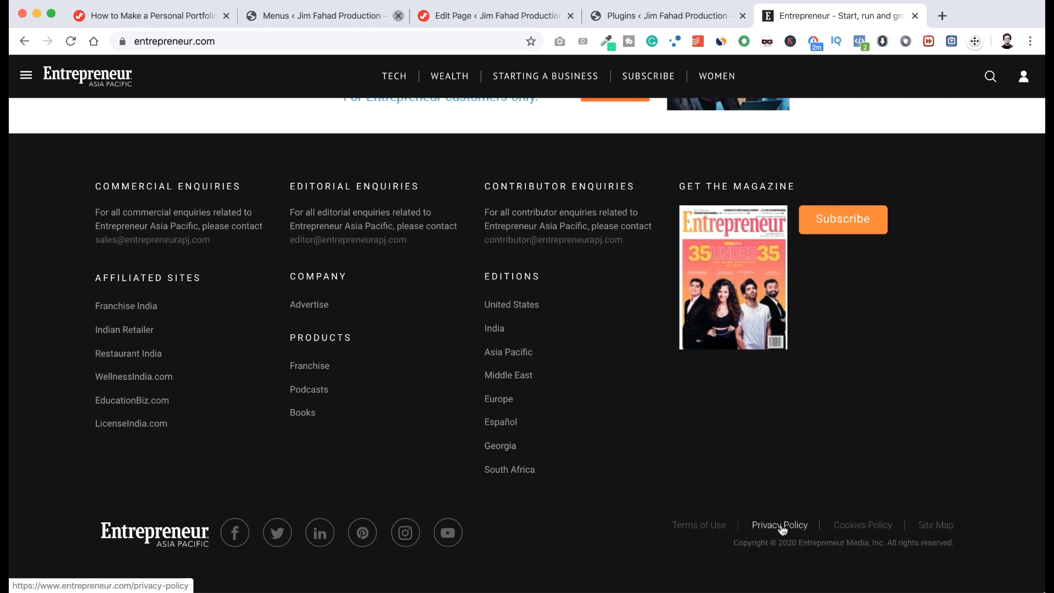
left_click(854, 528)
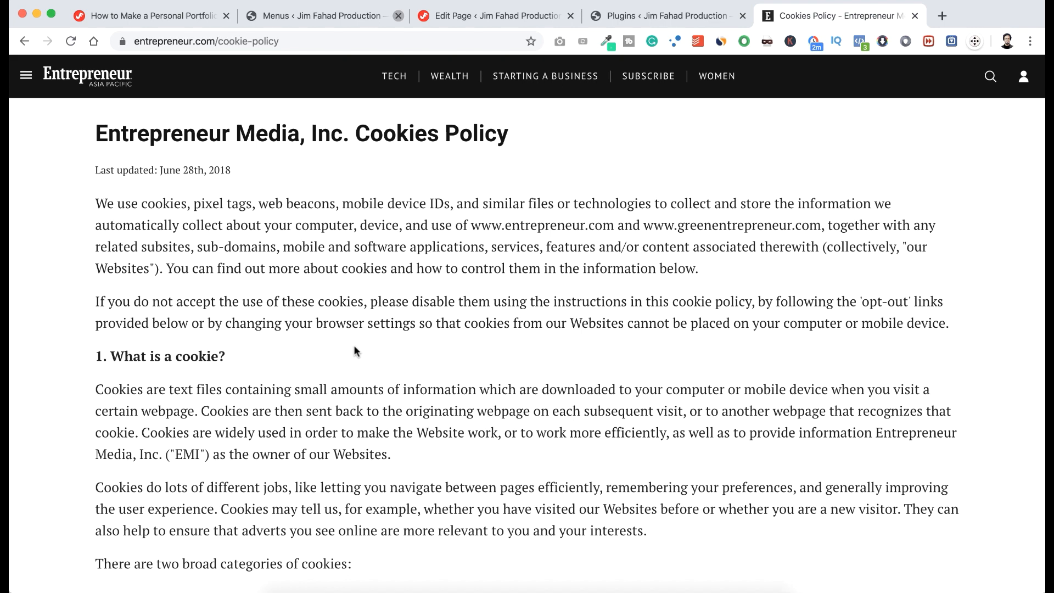
scroll(354, 345, "down", 6)
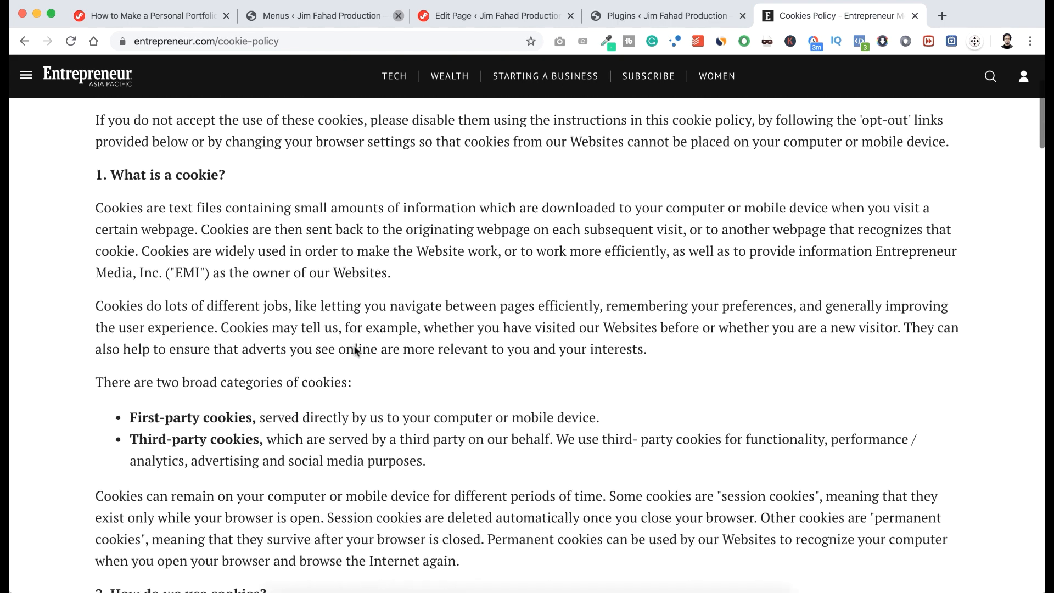
scroll(354, 347, "up", 6)
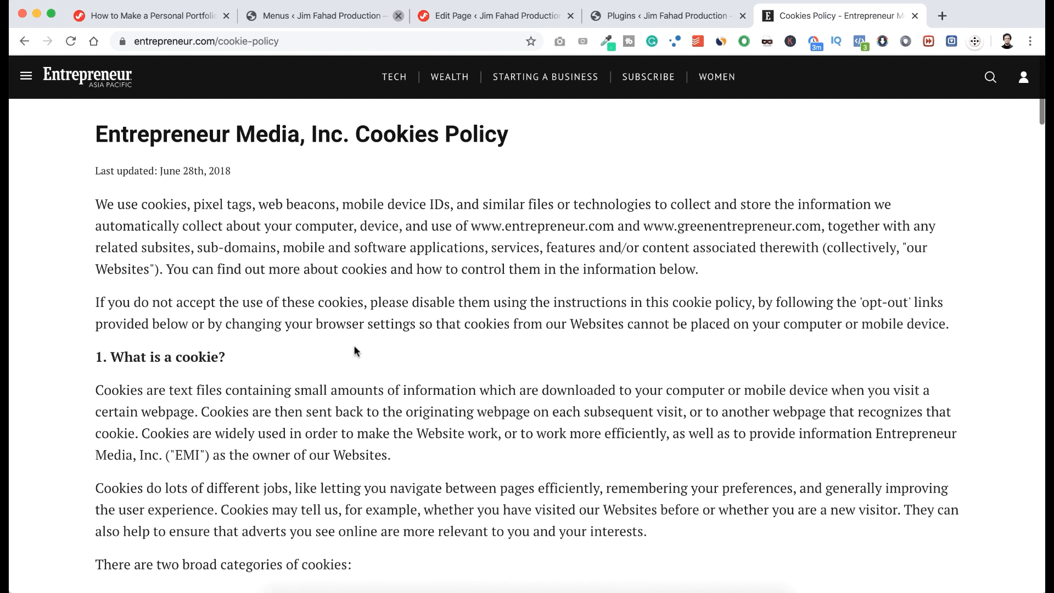
scroll(354, 345, "down", 3)
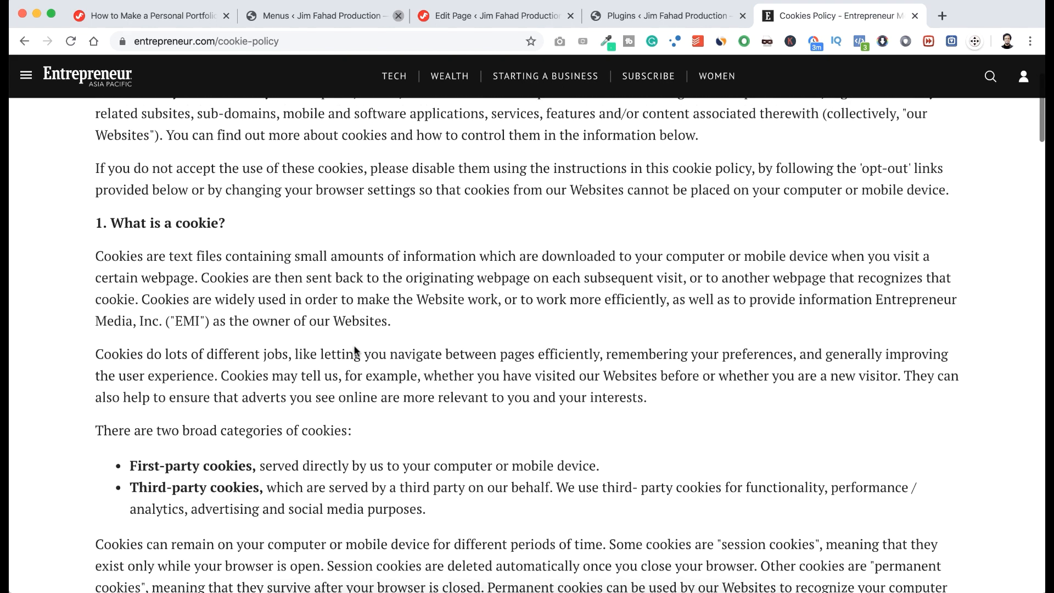
scroll(353, 345, "up", 3)
left_click(478, 15)
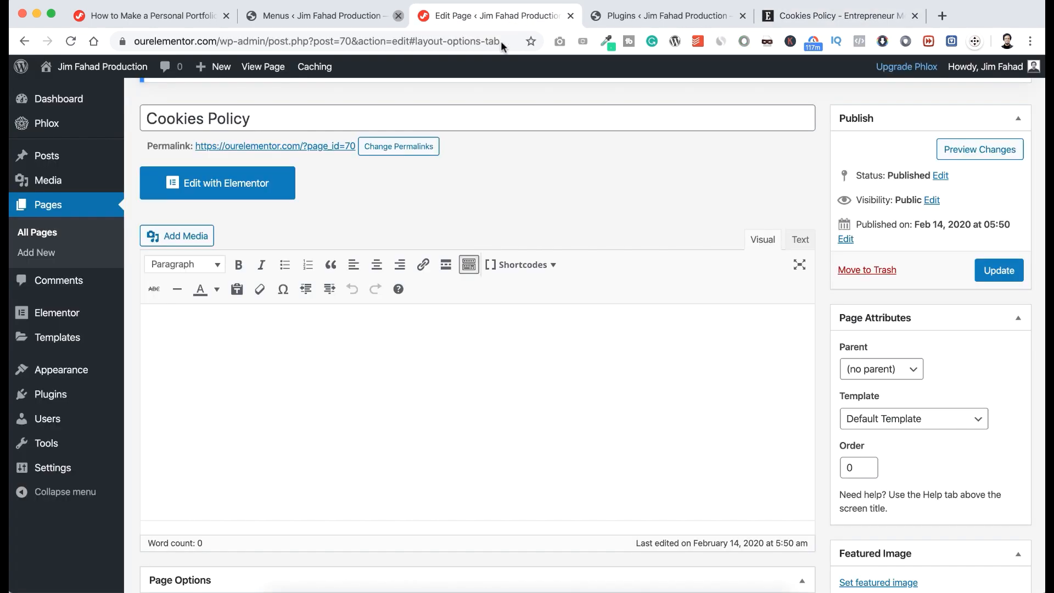
left_click(336, 371)
left_click(812, 19)
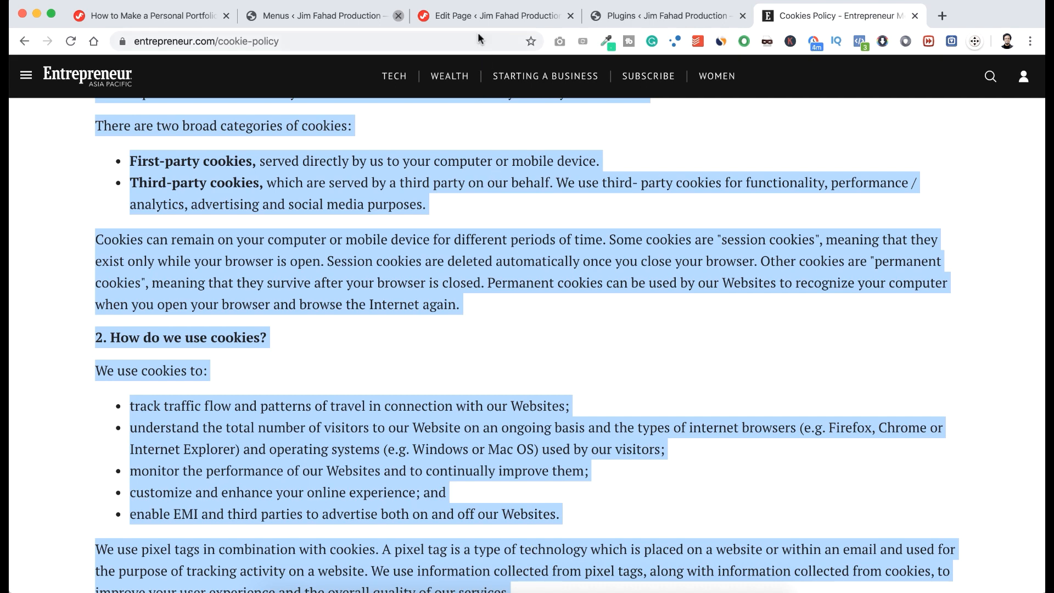
left_click(476, 17)
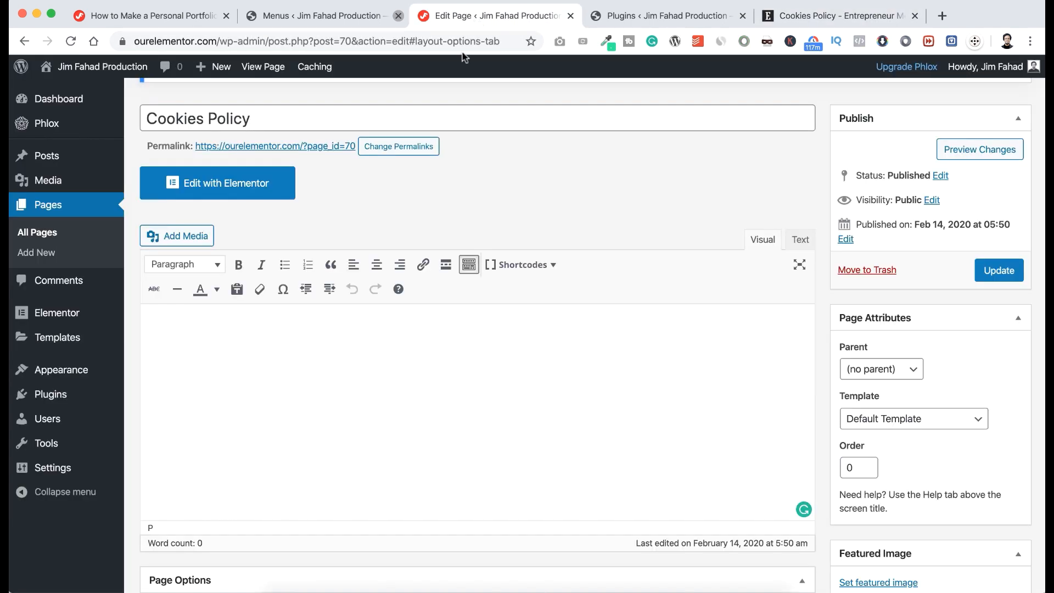
Paste the copied cookie policy text and bold the mobile device phrase in the second paragraph.
key("super+v")
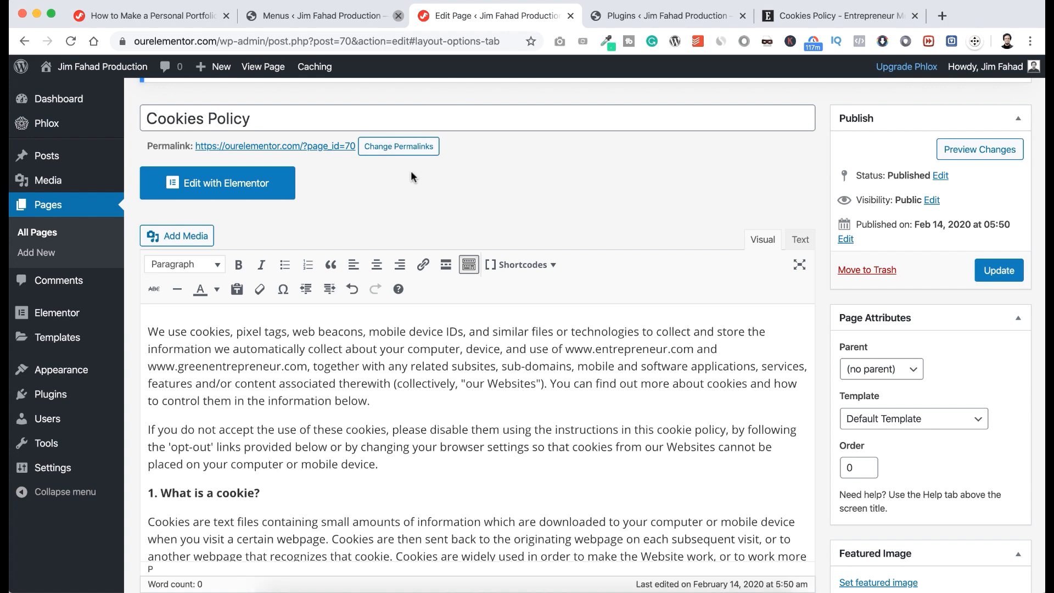
scroll(313, 417, "down", 2)
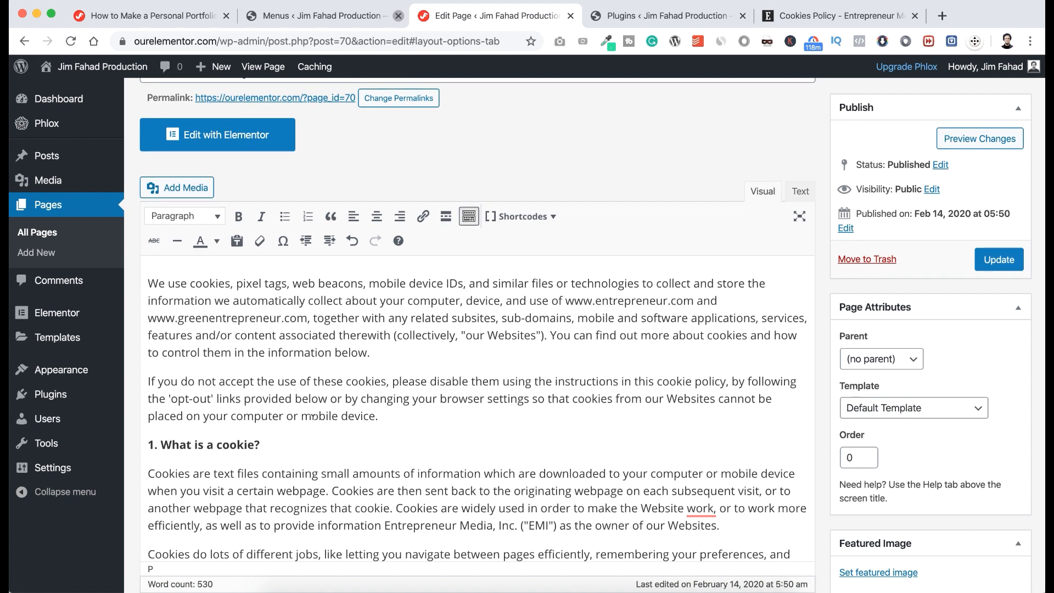
left_click_drag(370, 416, 303, 416)
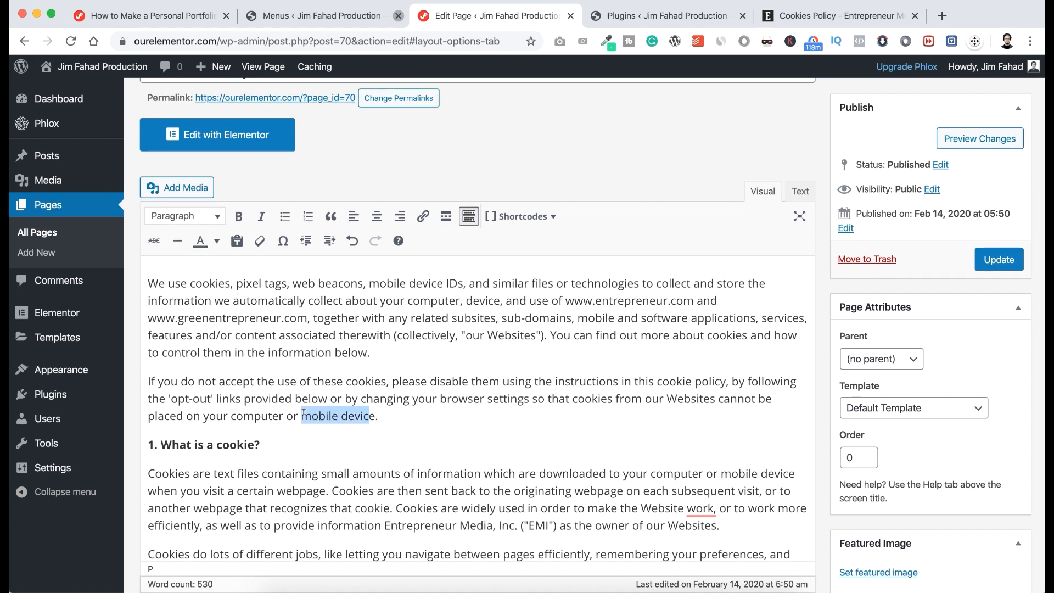
left_click(240, 218)
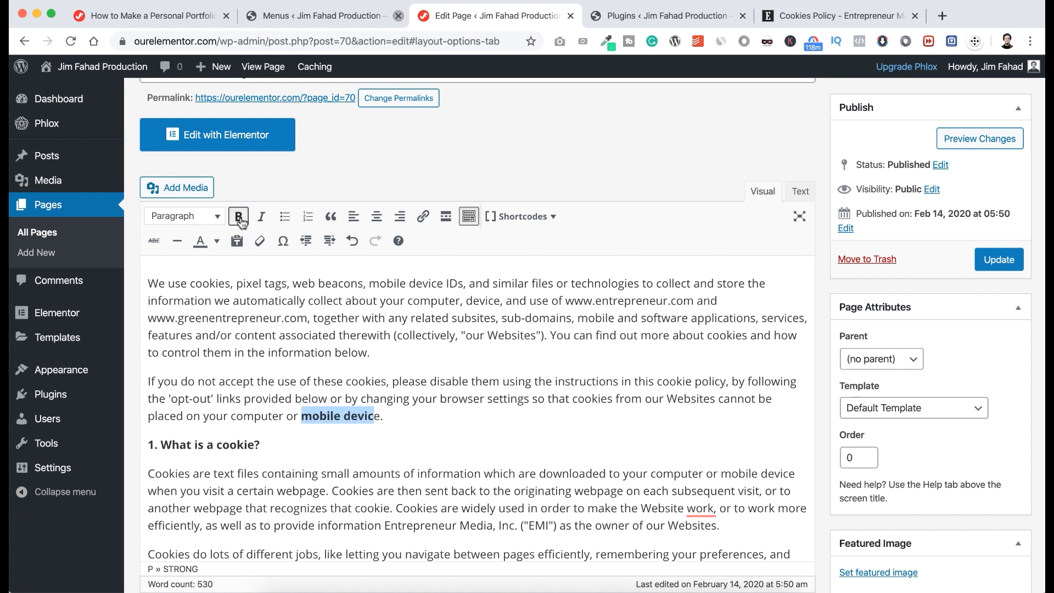
left_click(303, 365)
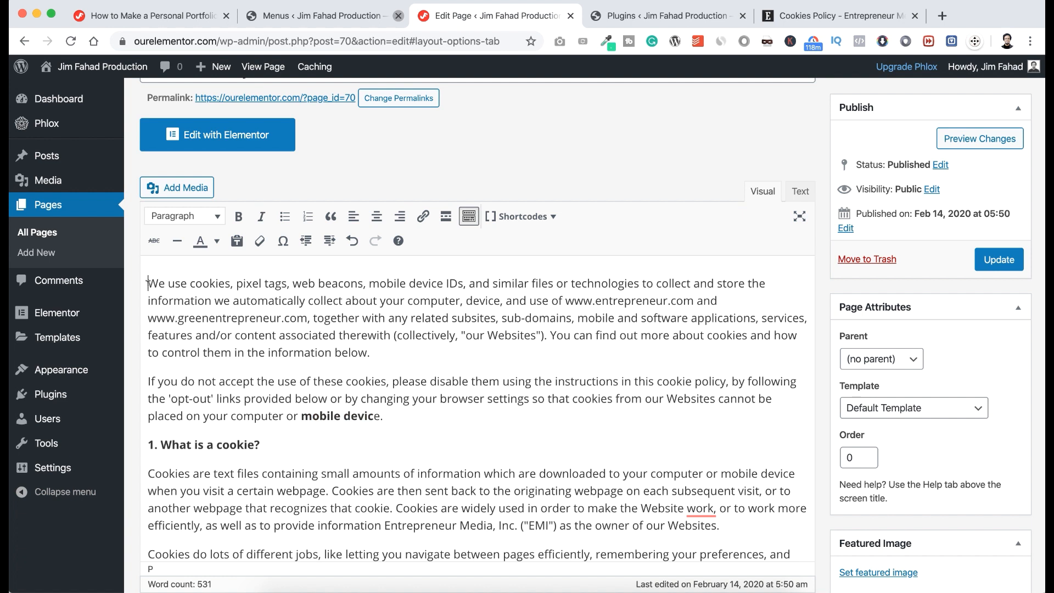
scroll(147, 283, "down", 2)
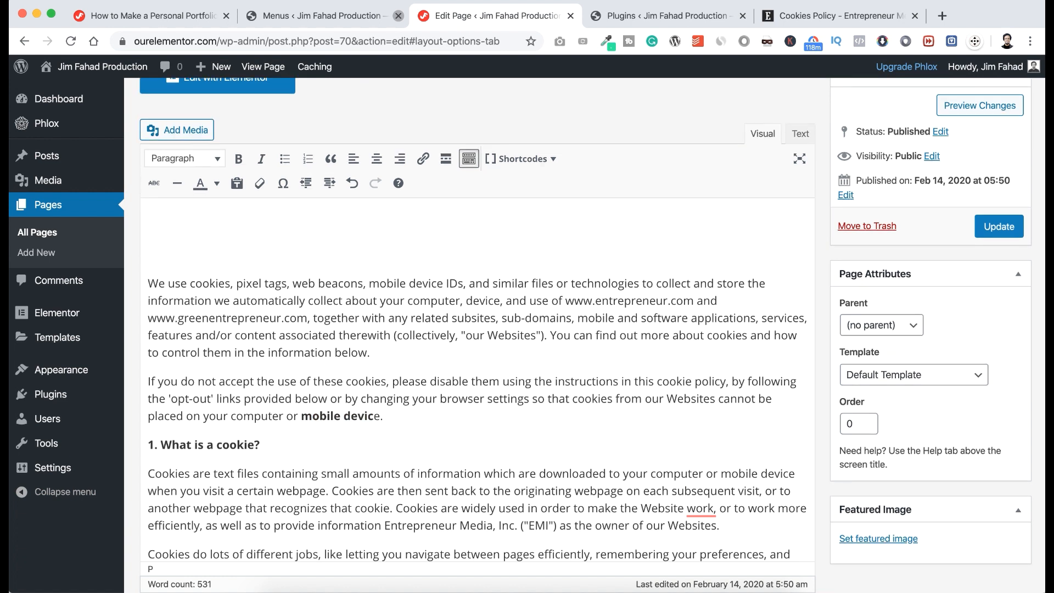
Add a 'Cookies Policy' title above the text, formatted as Heading 2.
key("Up")
type("Cookies Policy")
left_click_drag(228, 223, 146, 226)
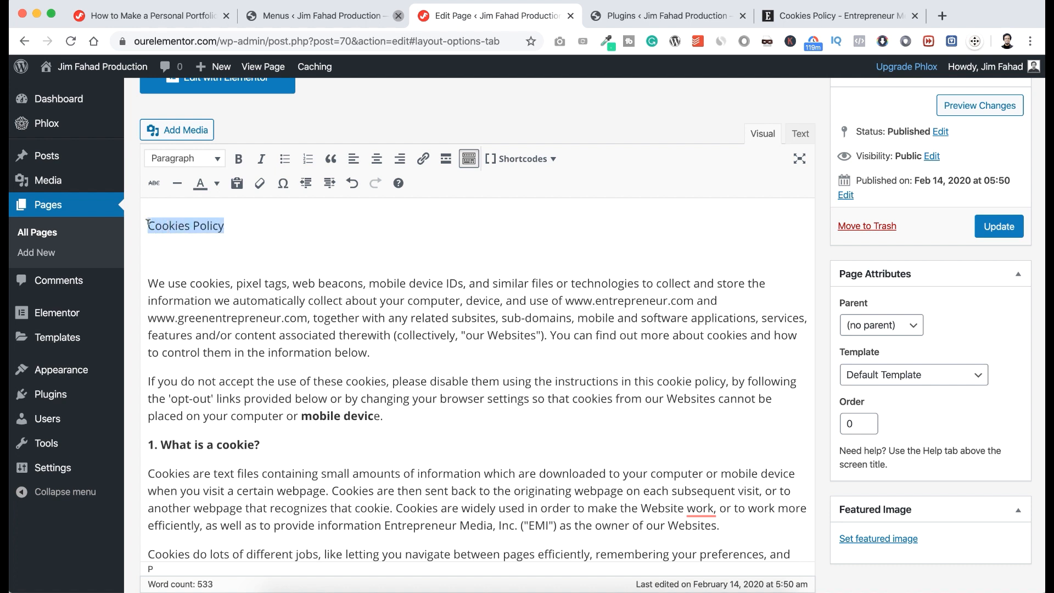
left_click(197, 163)
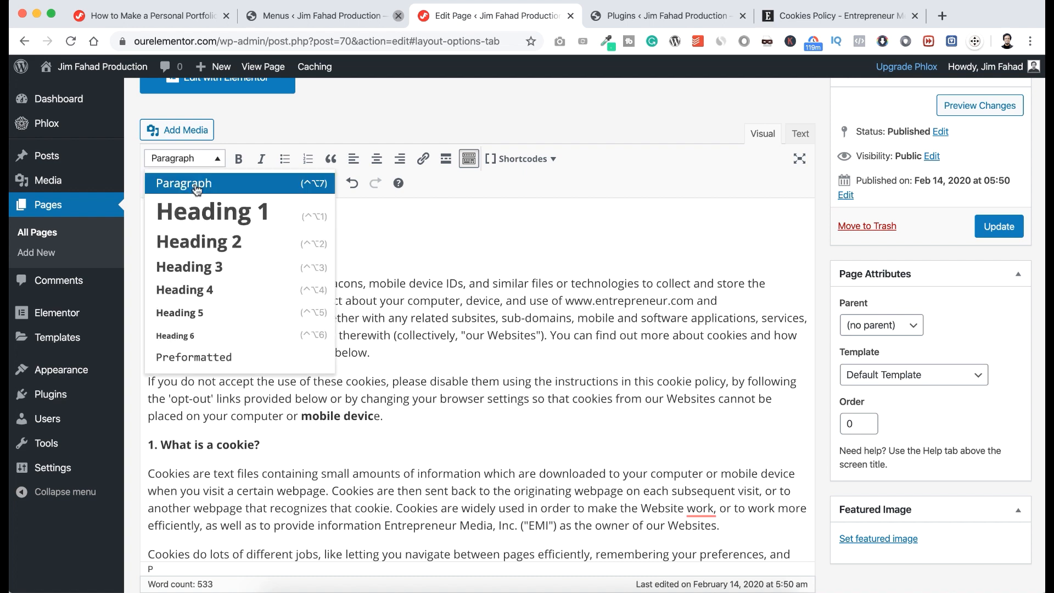
left_click(199, 242)
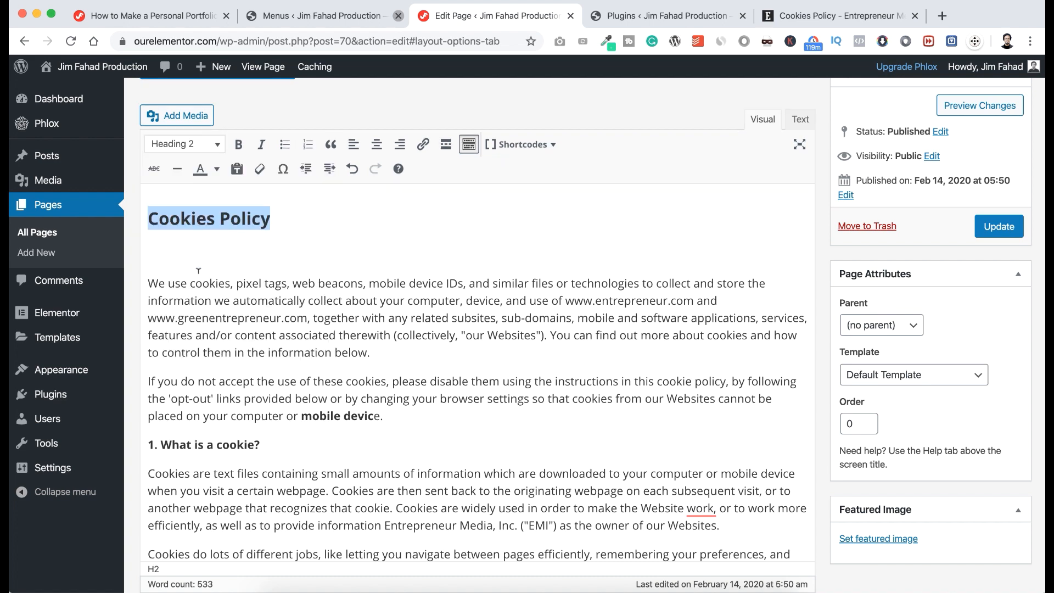
left_click(202, 283)
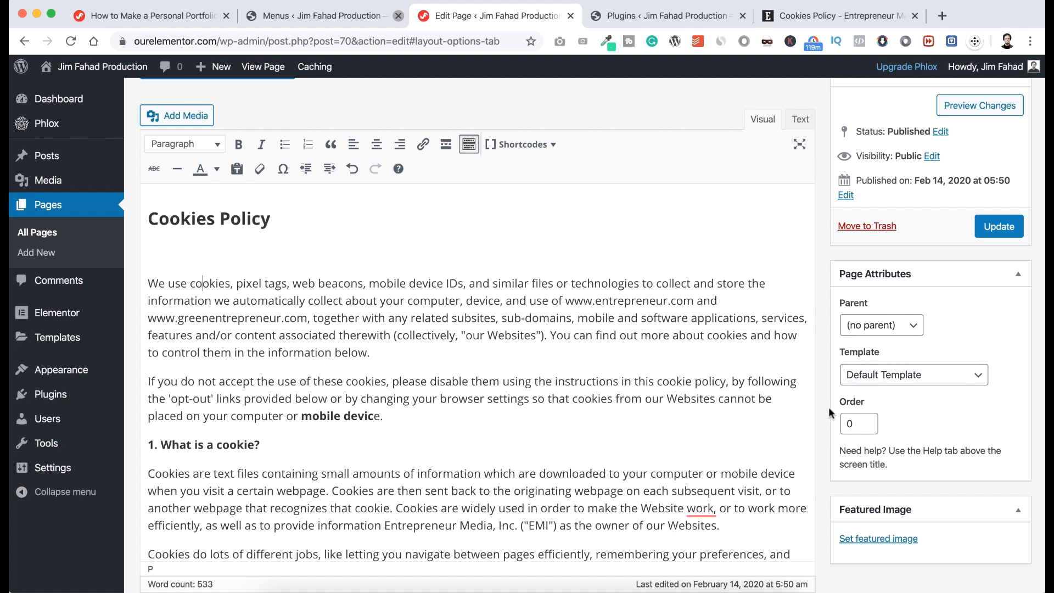
scroll(828, 412, "up", 2)
scroll(825, 384, "down", 4)
scroll(822, 363, "down", 15)
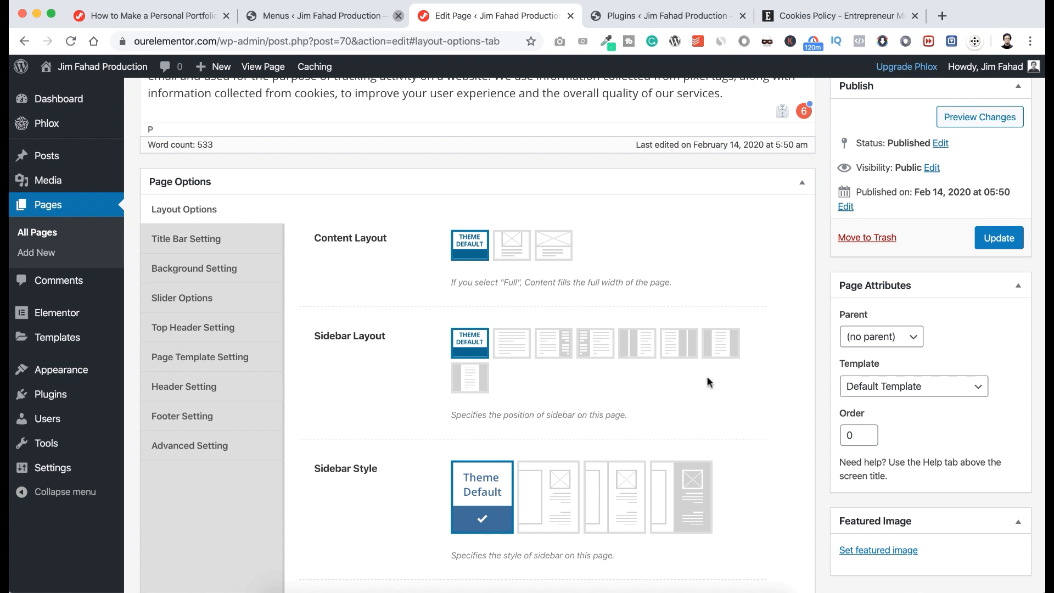
Set Display Content Top Margin to Yes and update the Cookies Policy page.
scroll(759, 429, "down", 5)
scroll(759, 428, "down", 2)
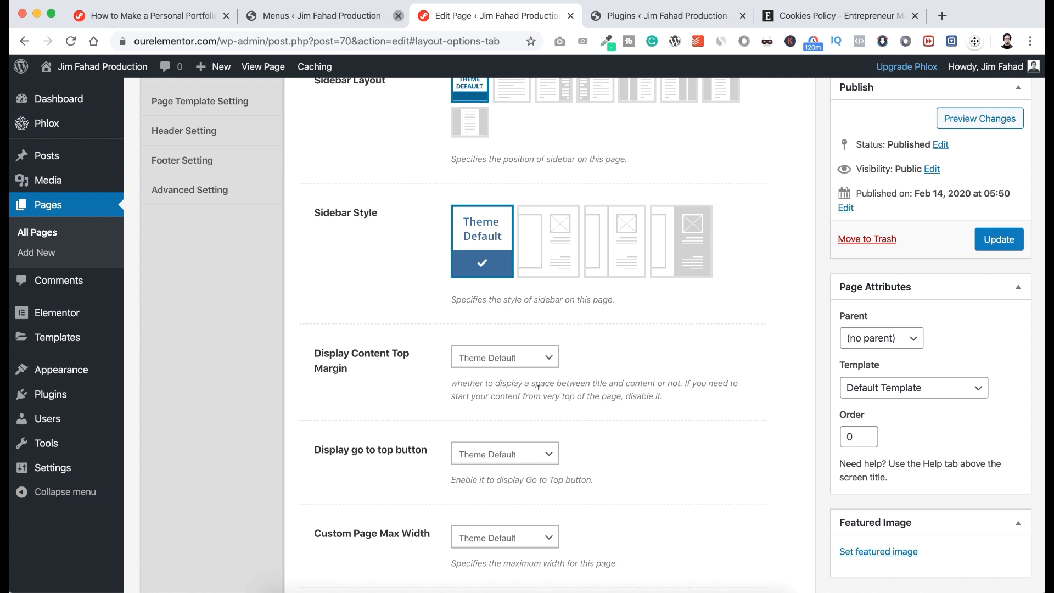
left_click(548, 360)
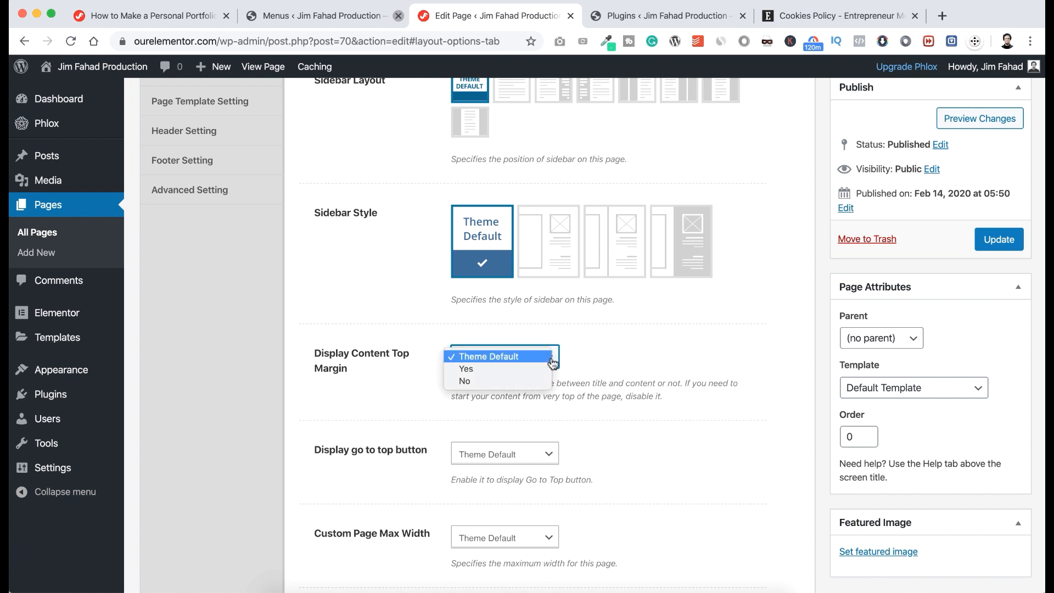
left_click(527, 369)
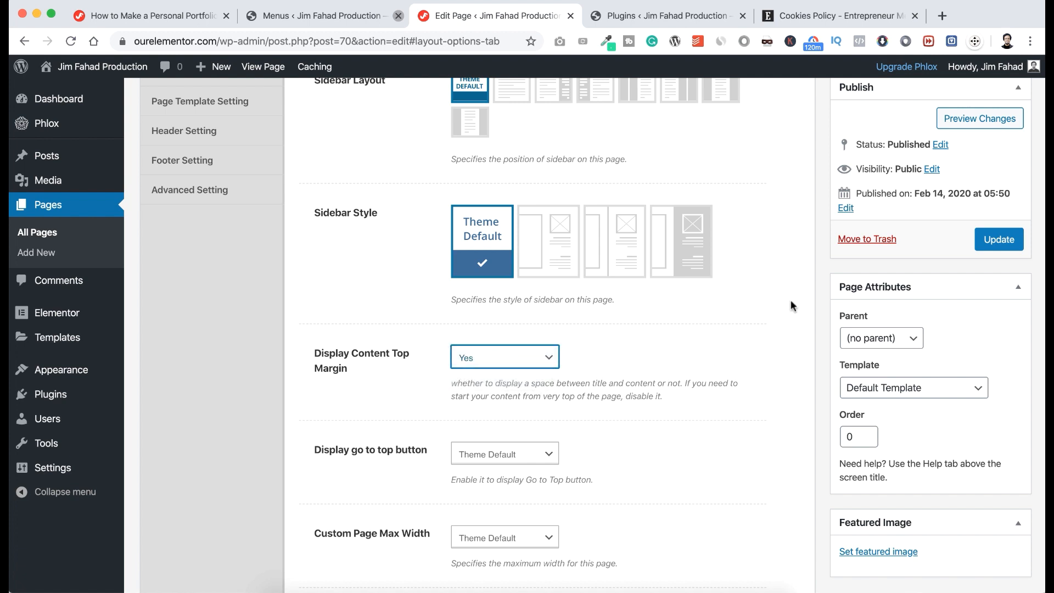
left_click(997, 242)
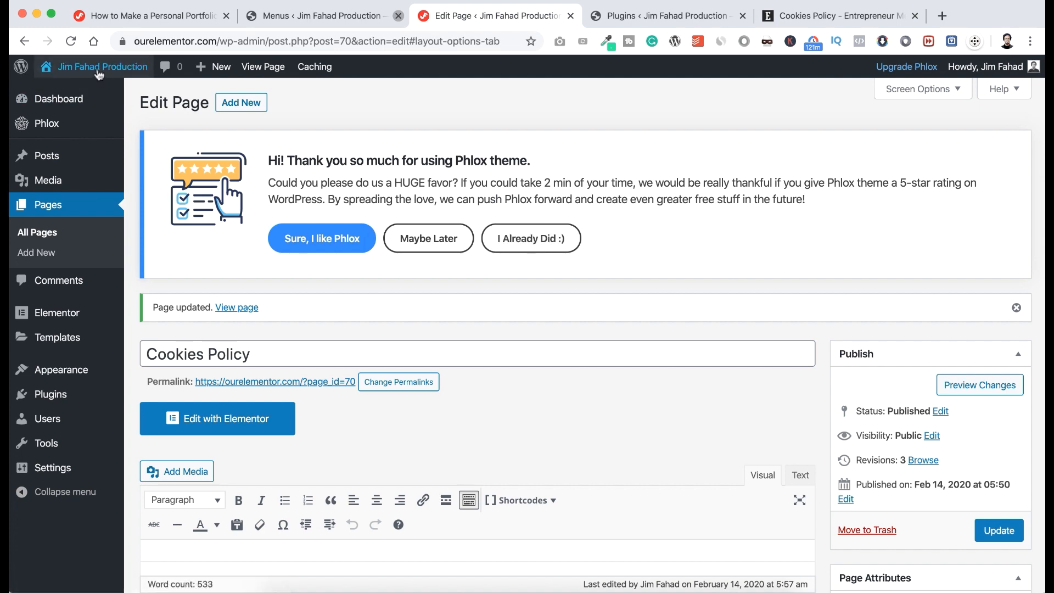
Visit the live site and review the Cookies Policy page opened from the footer link.
mouse_move(96, 71)
left_click(60, 91)
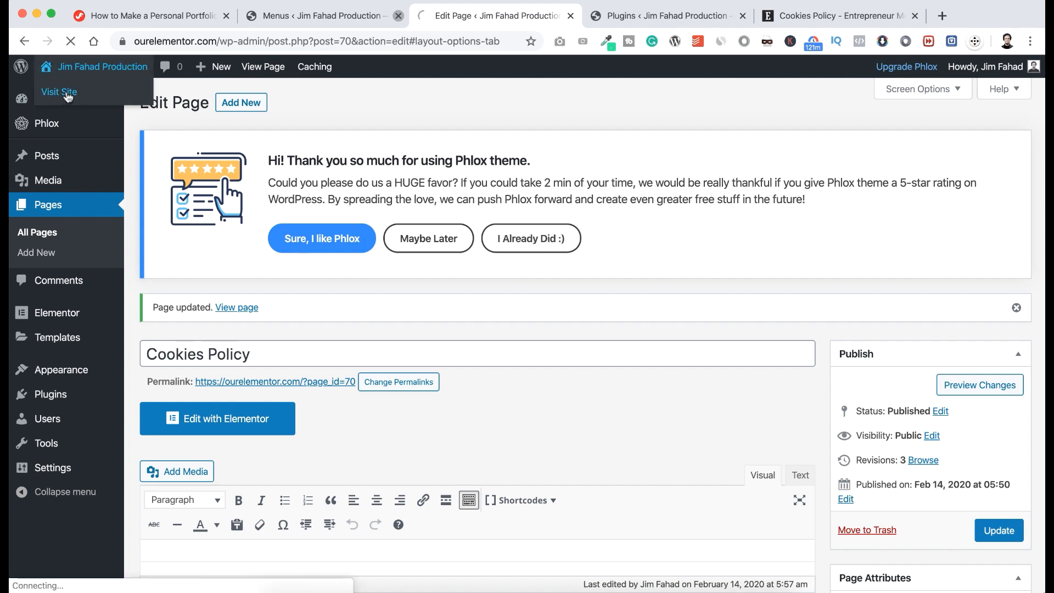
scroll(448, 264, "down", 10)
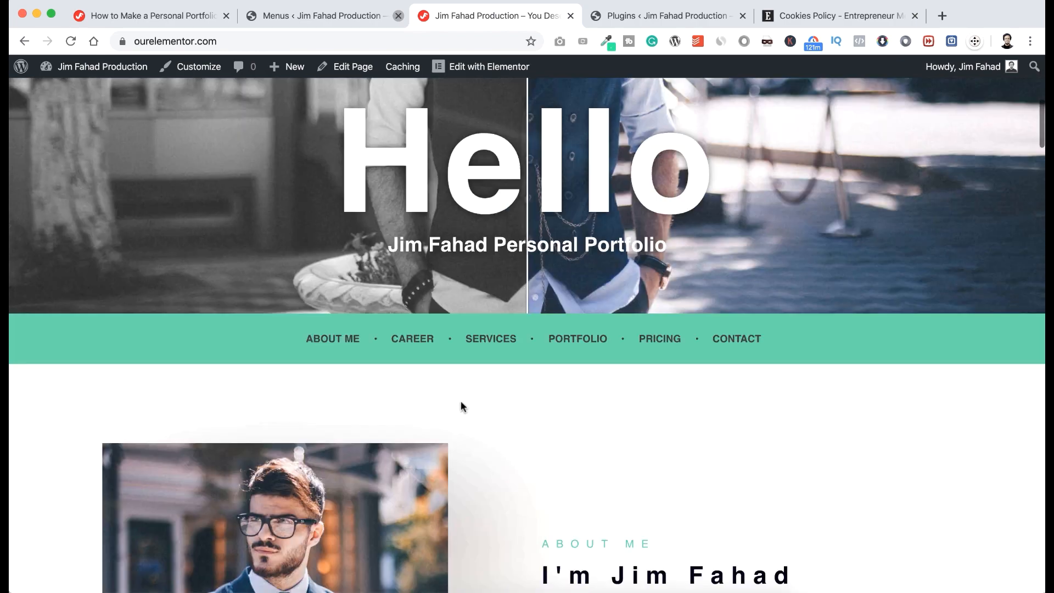
scroll(462, 407, "down", 20)
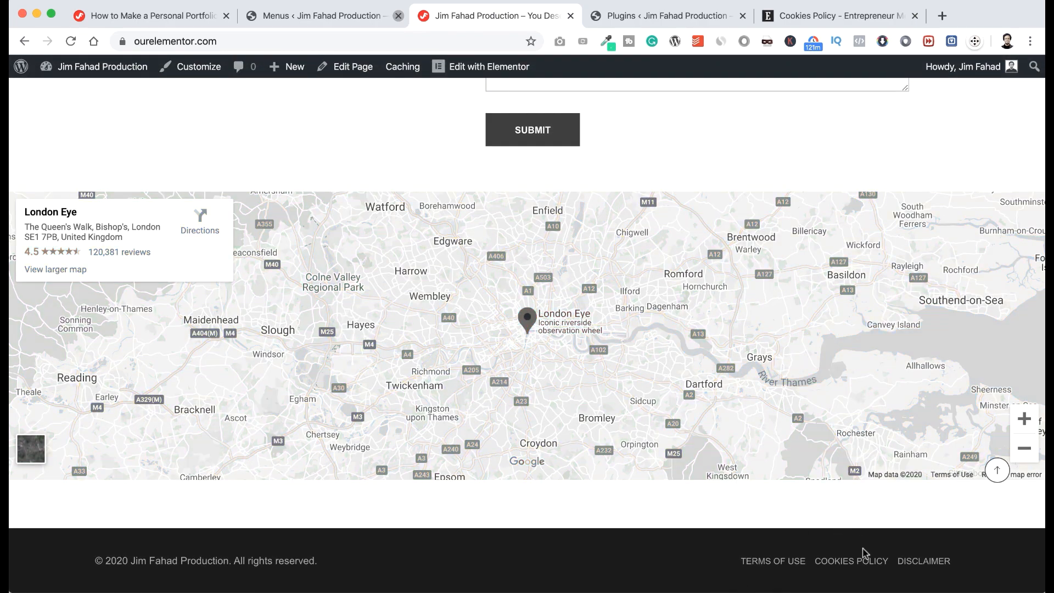
left_click(851, 562)
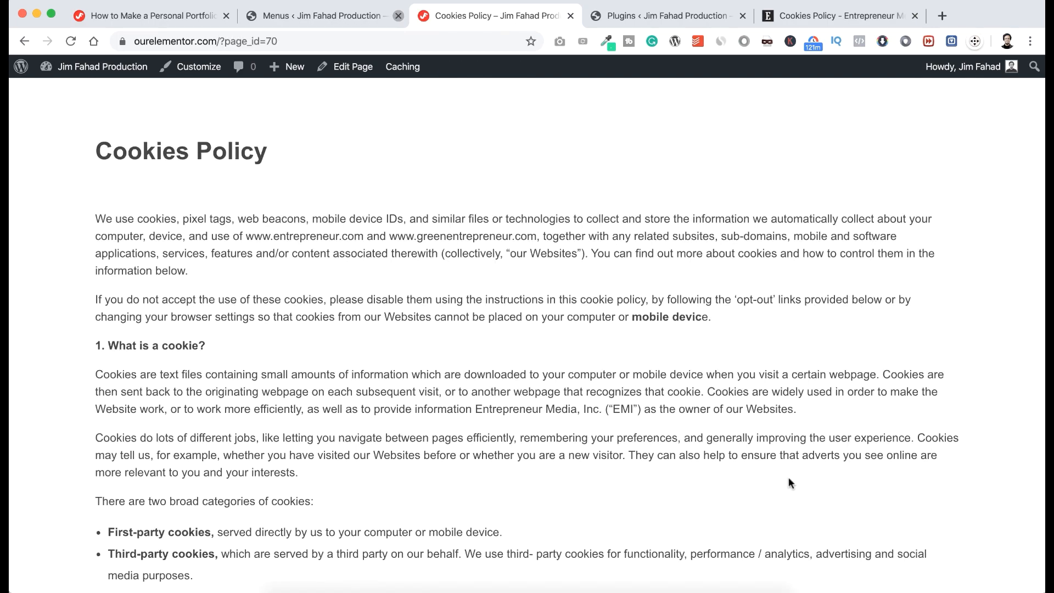
scroll(788, 477, "down", 8)
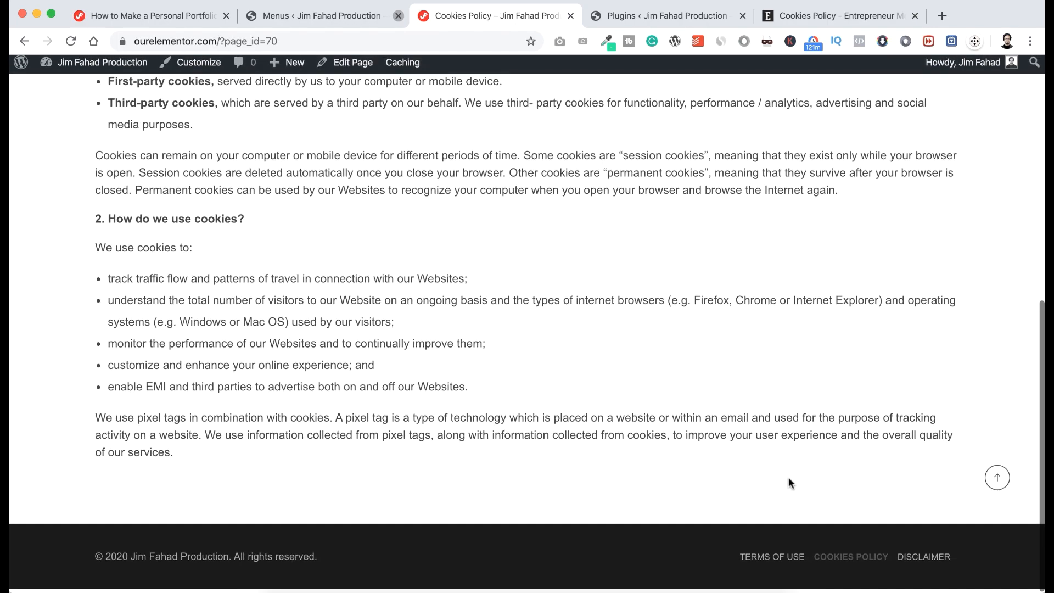
scroll(789, 476, "up", 8)
scroll(788, 477, "down", 8)
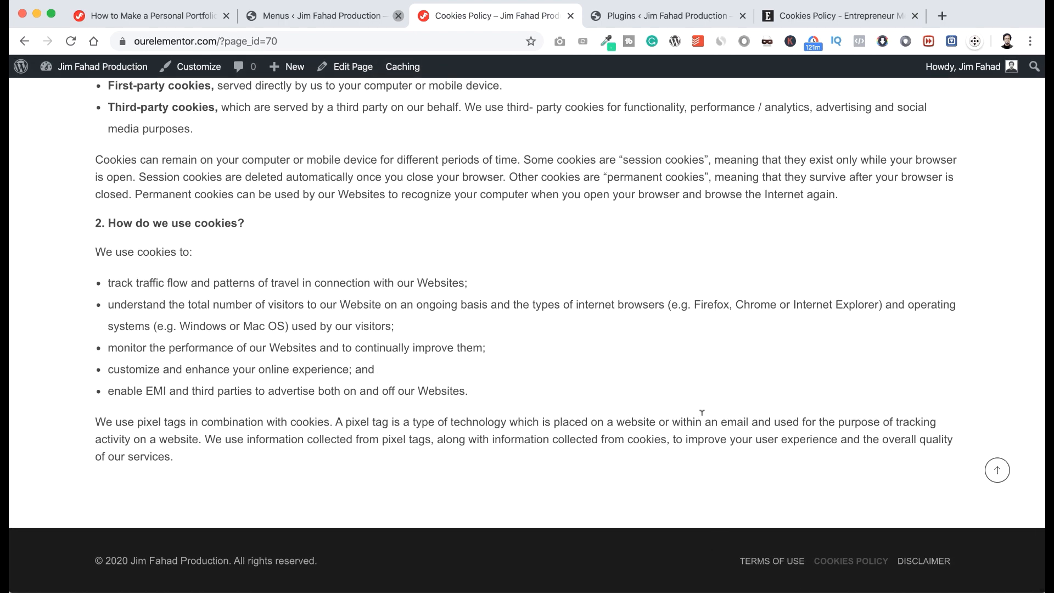
scroll(697, 546, "up", 8)
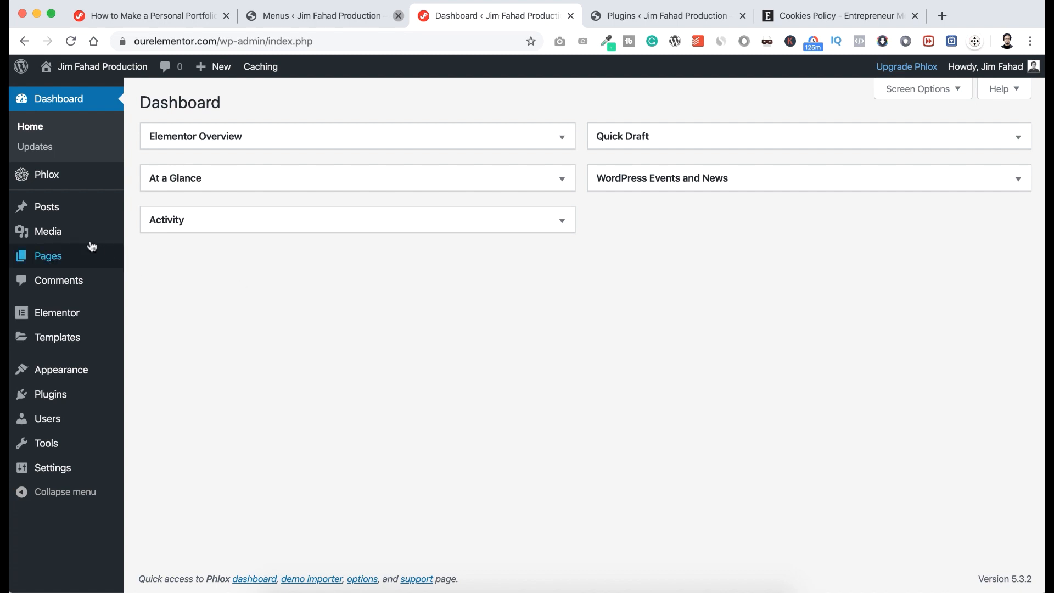
Start a new post with the title 'How to Start a Photography Business' and the Startup costs article.
mouse_move(54, 213)
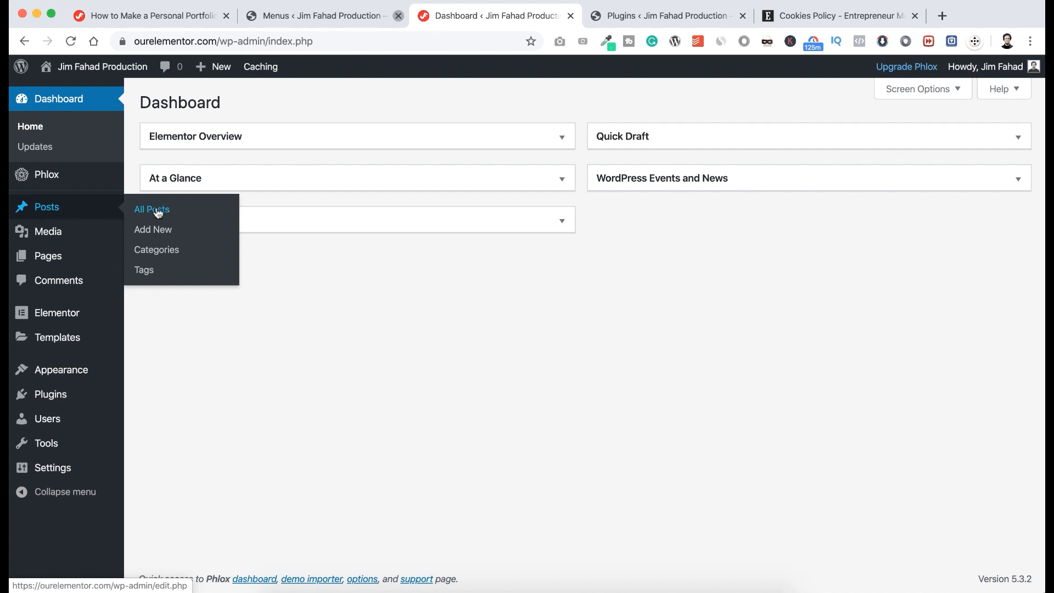
left_click(154, 230)
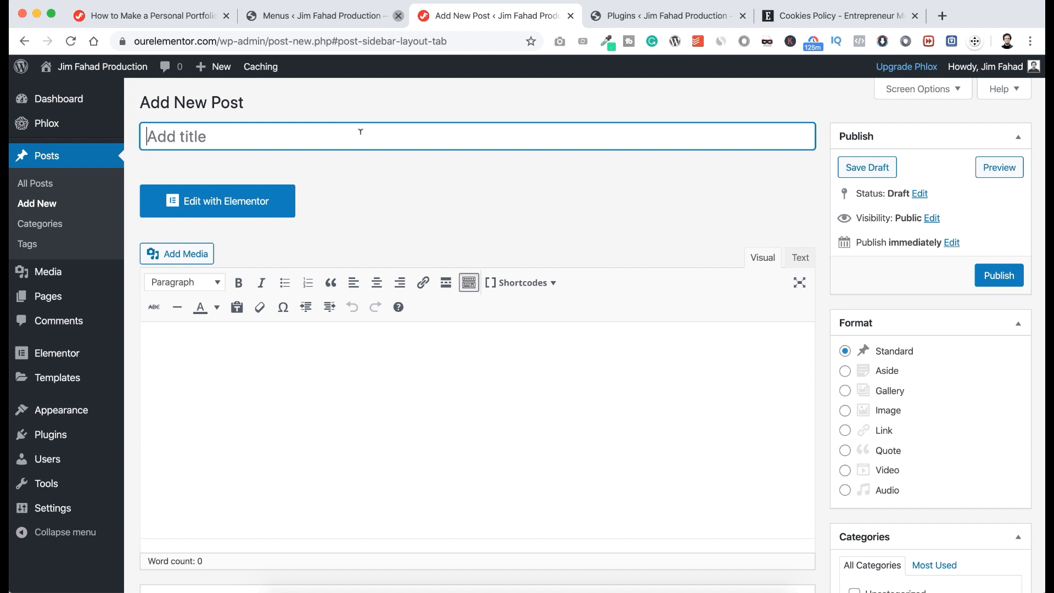
left_click(343, 90)
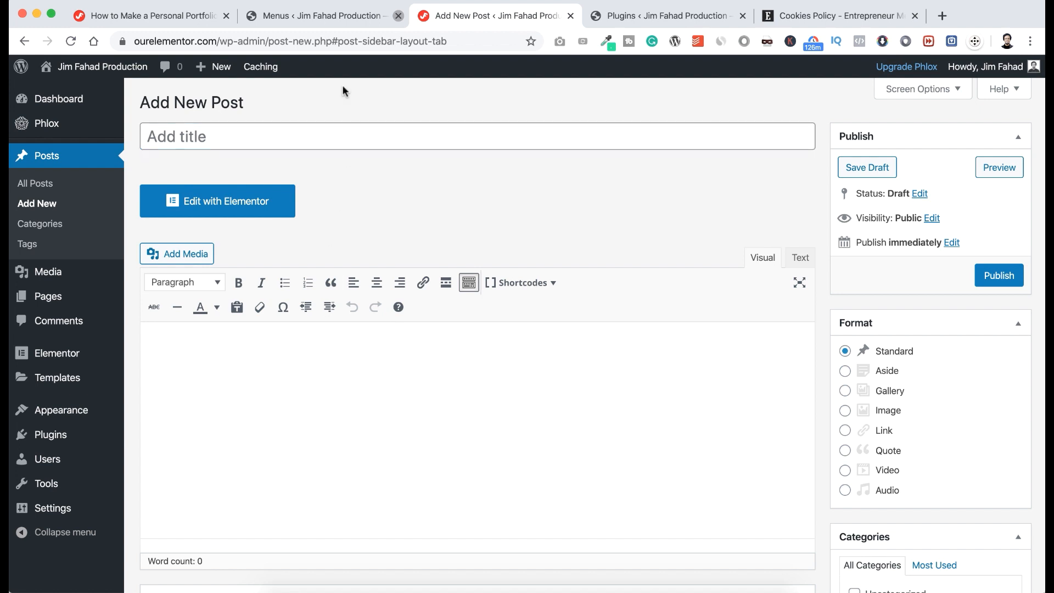
left_click(256, 136)
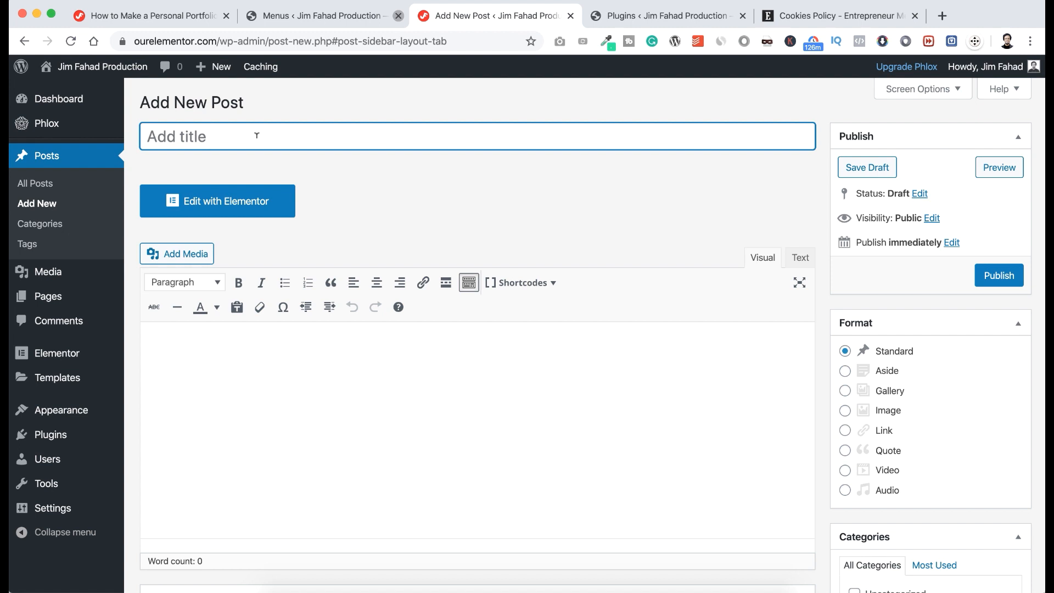
type("How to Start a Photography Business")
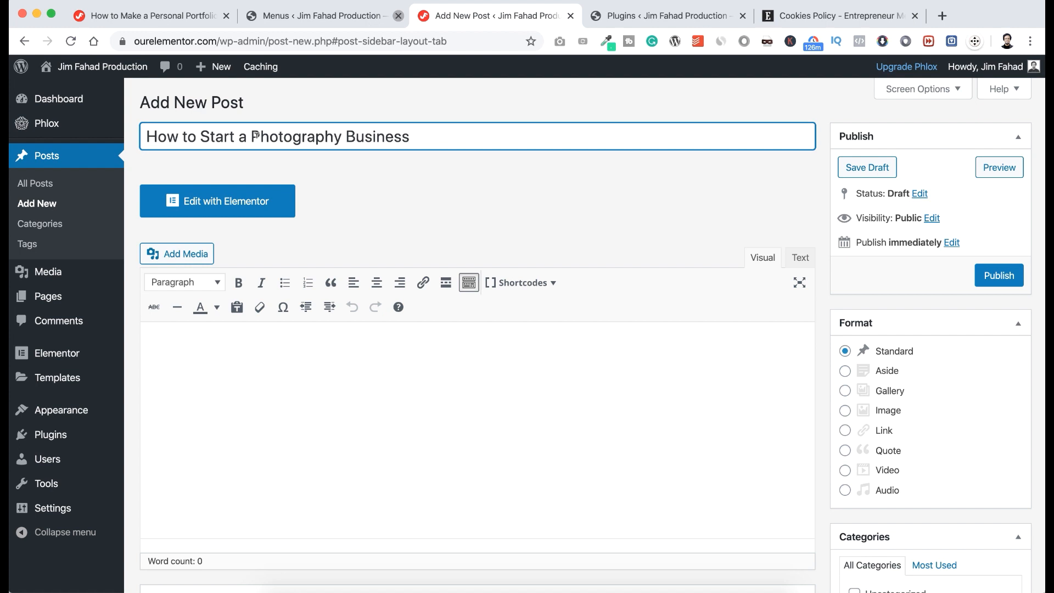
left_click(254, 352)
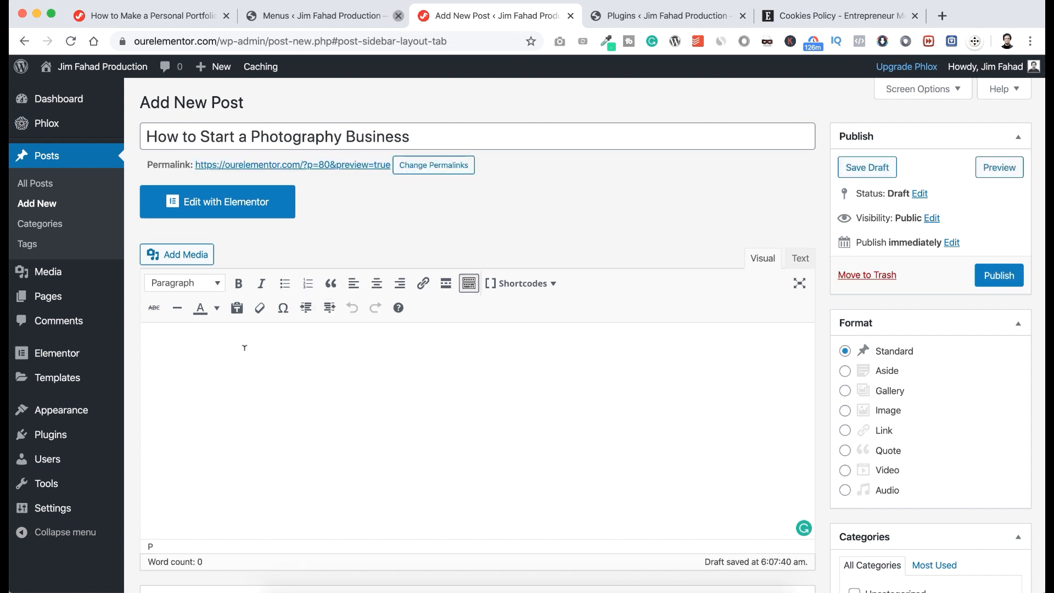
key("super+v")
scroll(928, 456, "down", 3)
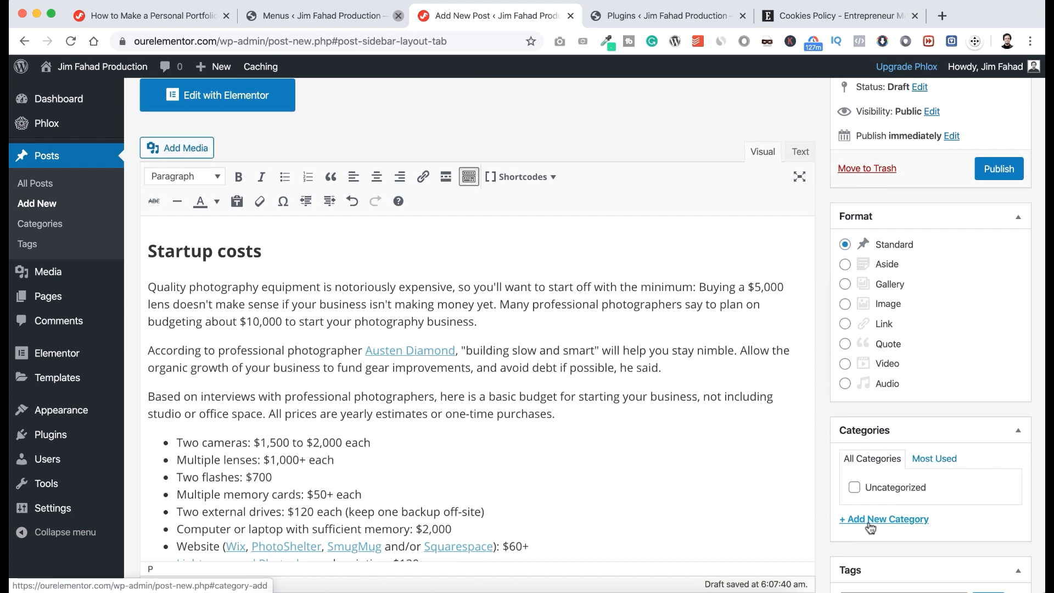
Create a new Photography category and file the post under it.
left_click(874, 522)
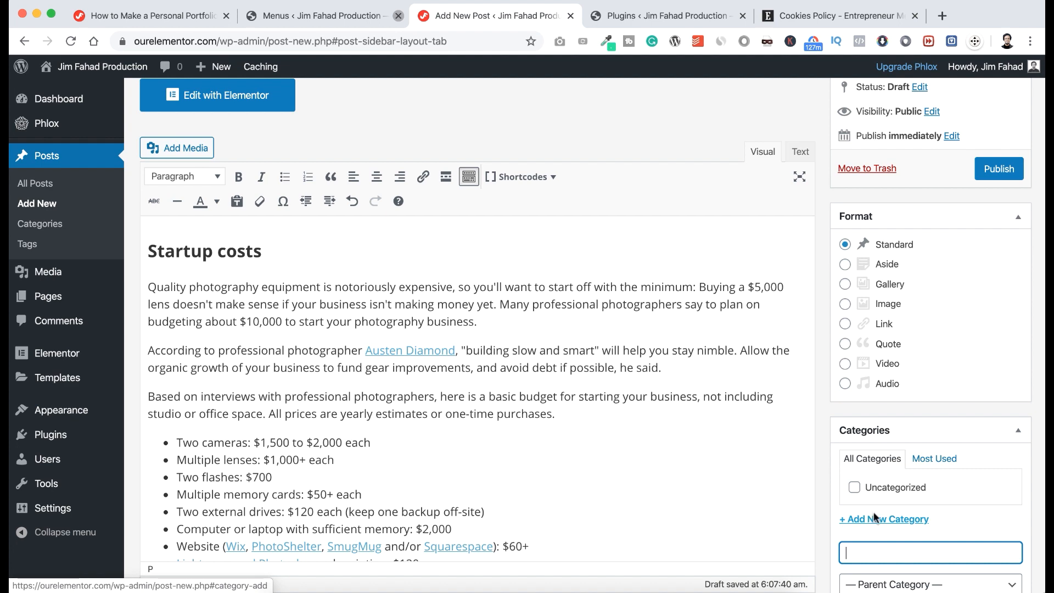
scroll(877, 502, "down", 2)
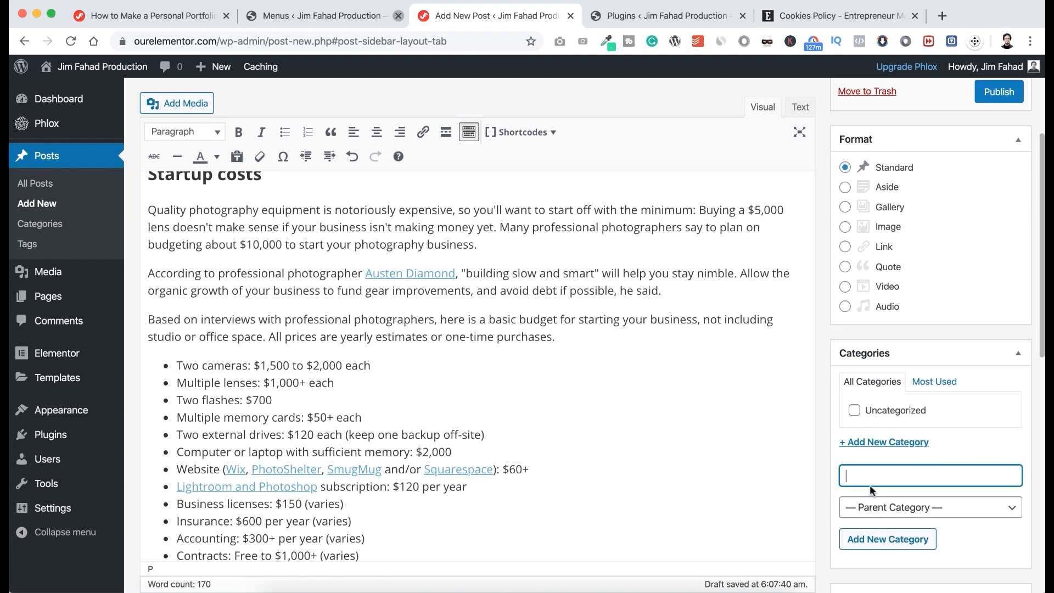
type("Photography")
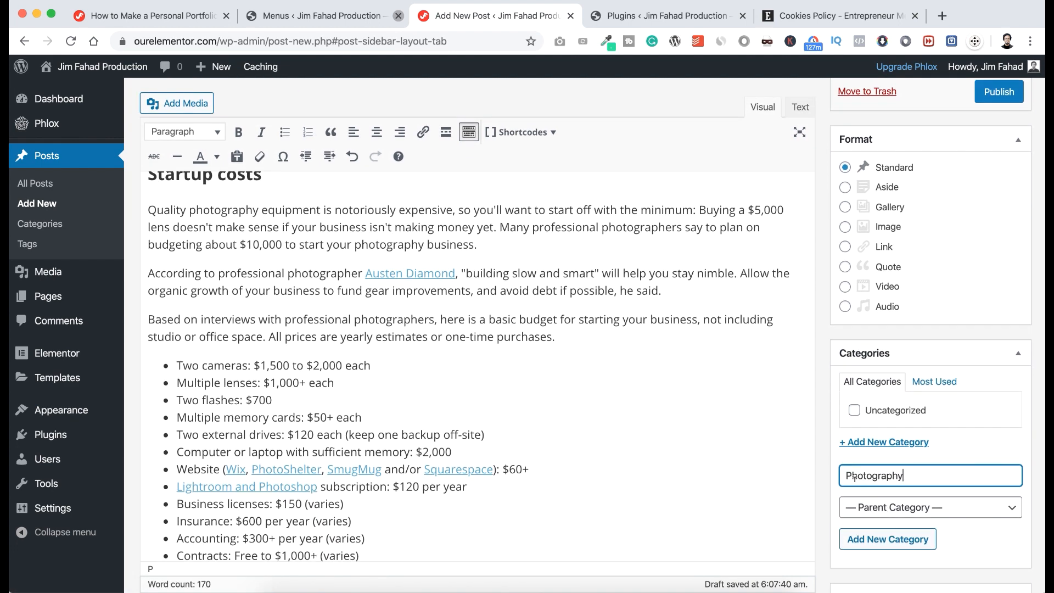
left_click(876, 542)
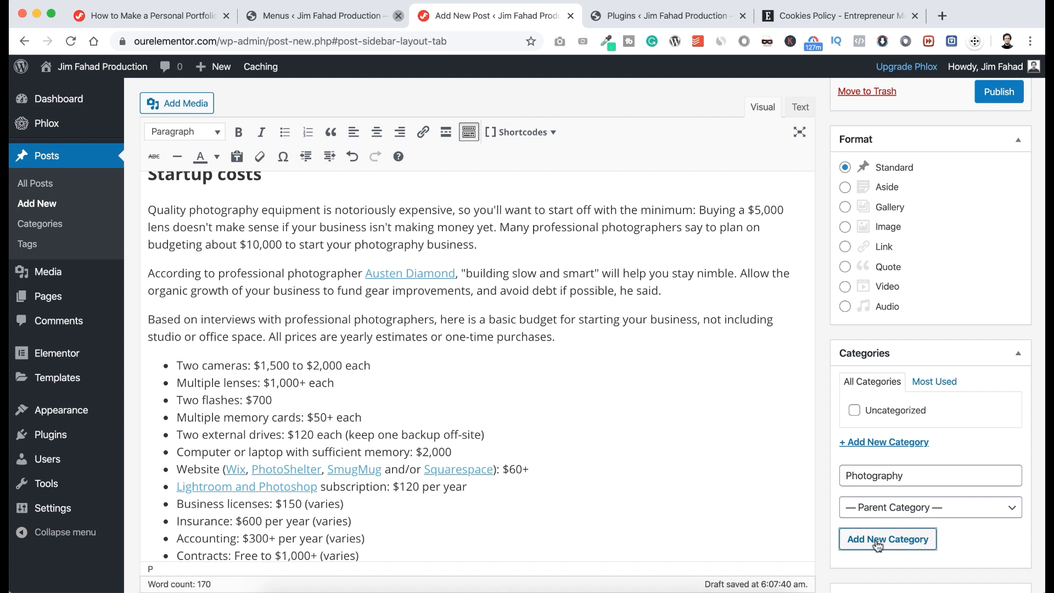
scroll(876, 537, "down", 10)
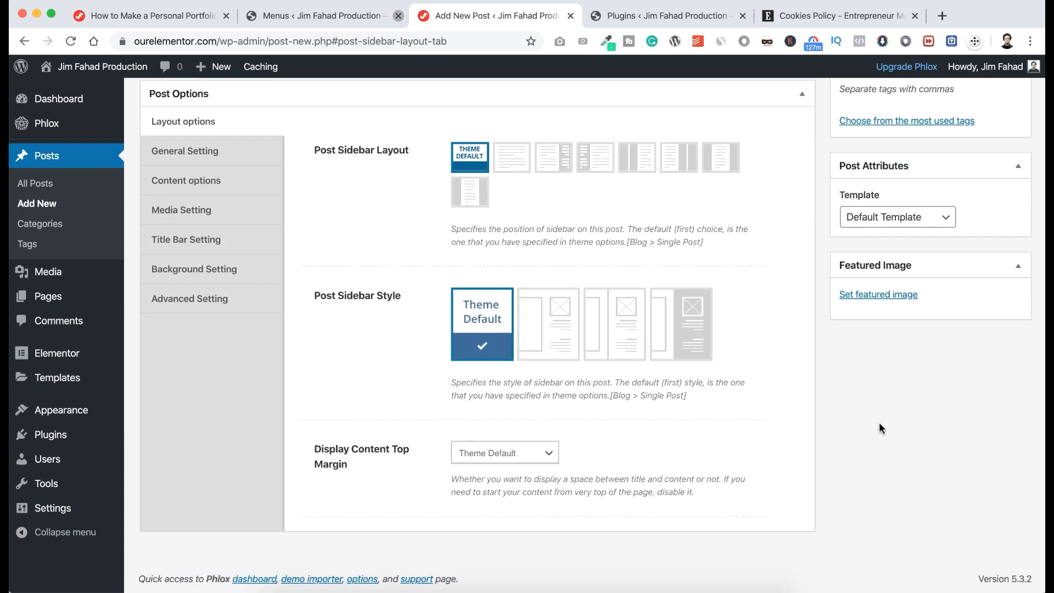
Set the woman-with-camera photo as the featured image and publish the post.
left_click(872, 299)
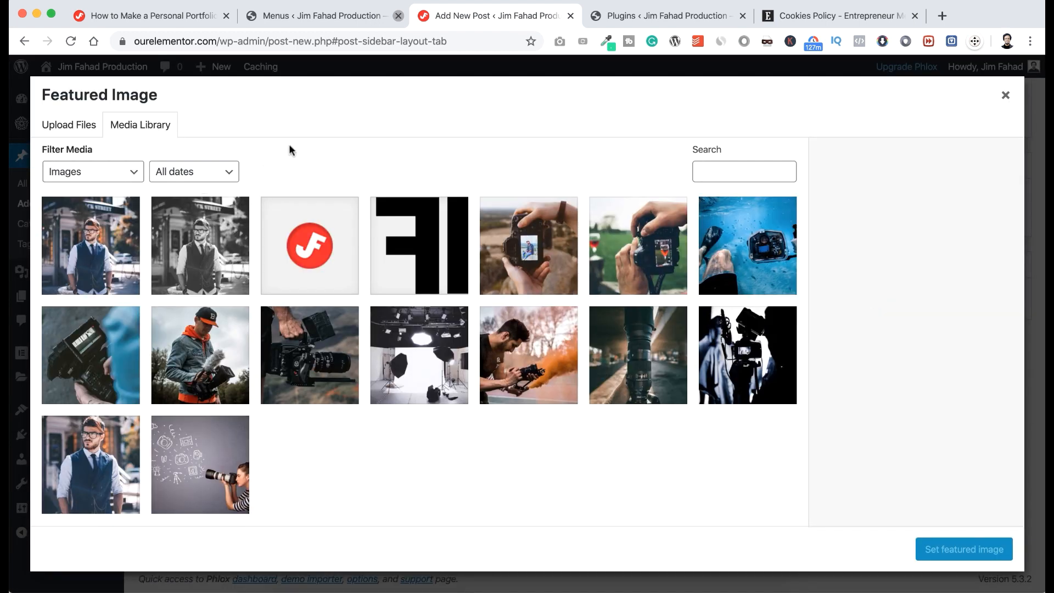
left_click(199, 452)
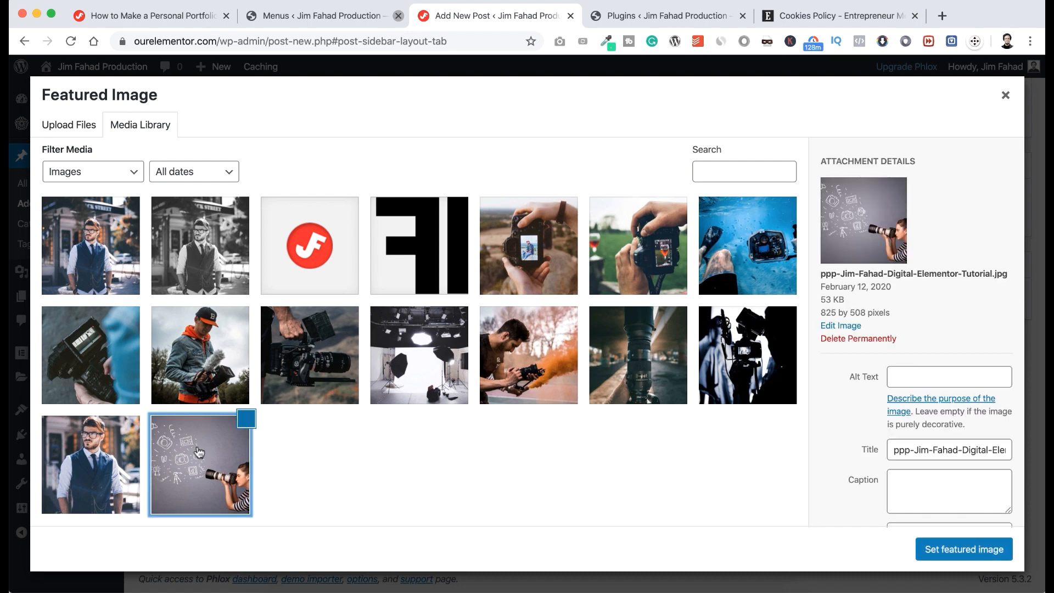
left_click(964, 550)
scroll(816, 383, "up", 10)
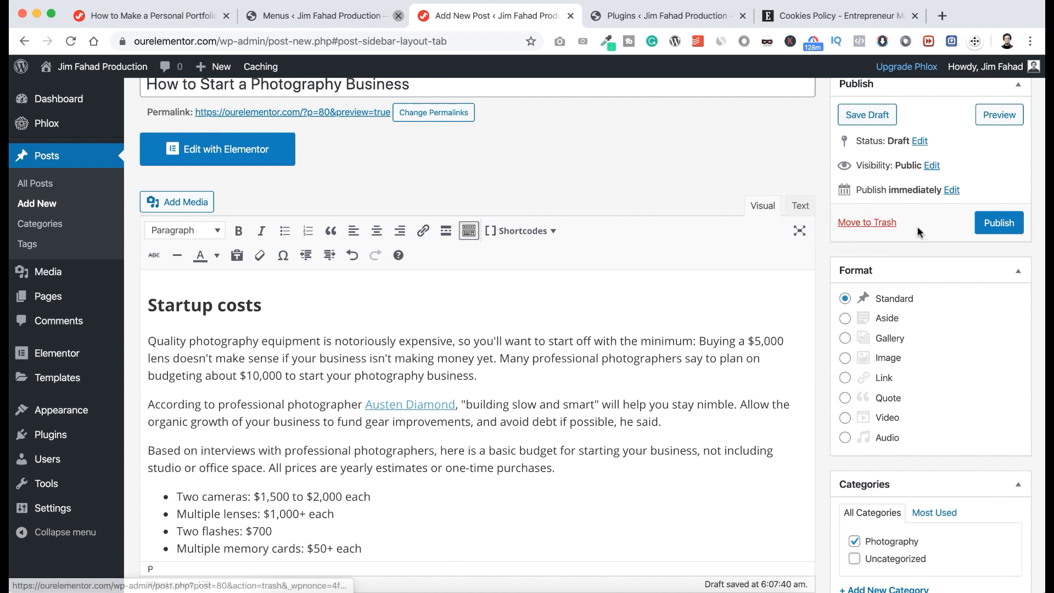
left_click(1000, 226)
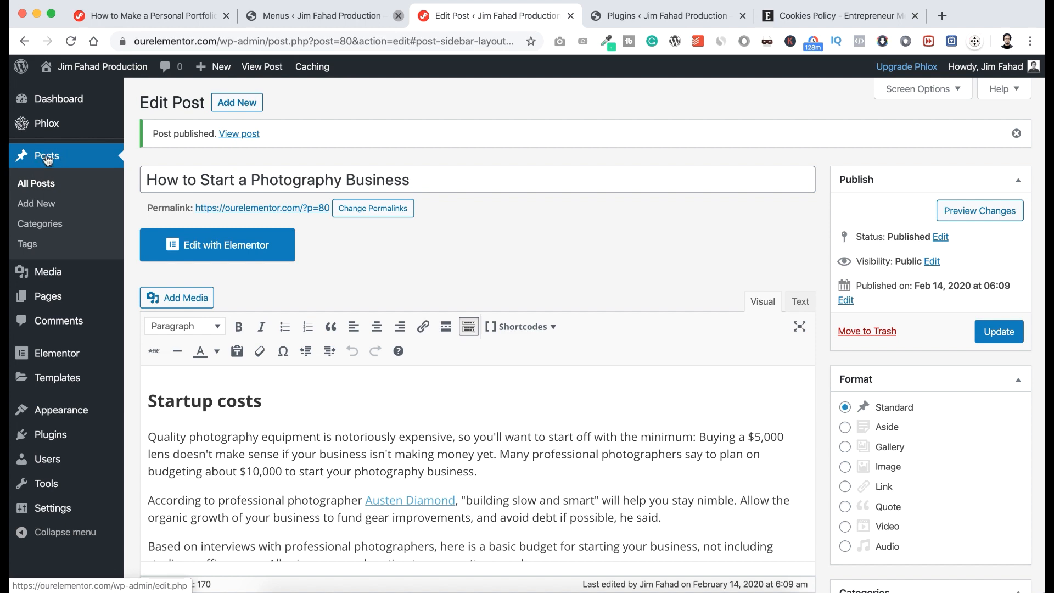
left_click(43, 207)
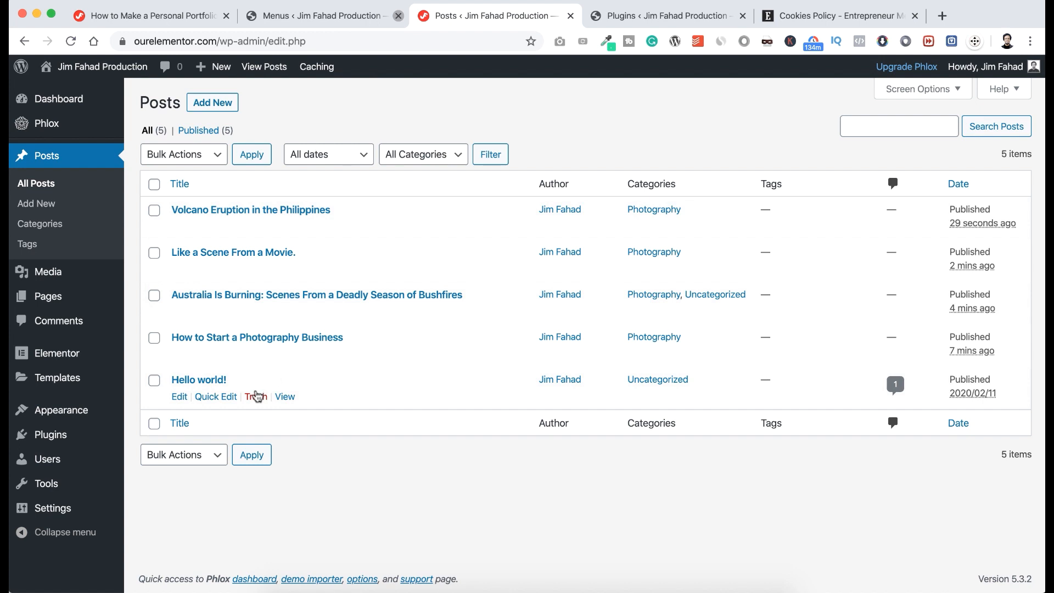
Trash the Hello world! post and visit the live homepage.
left_click(255, 397)
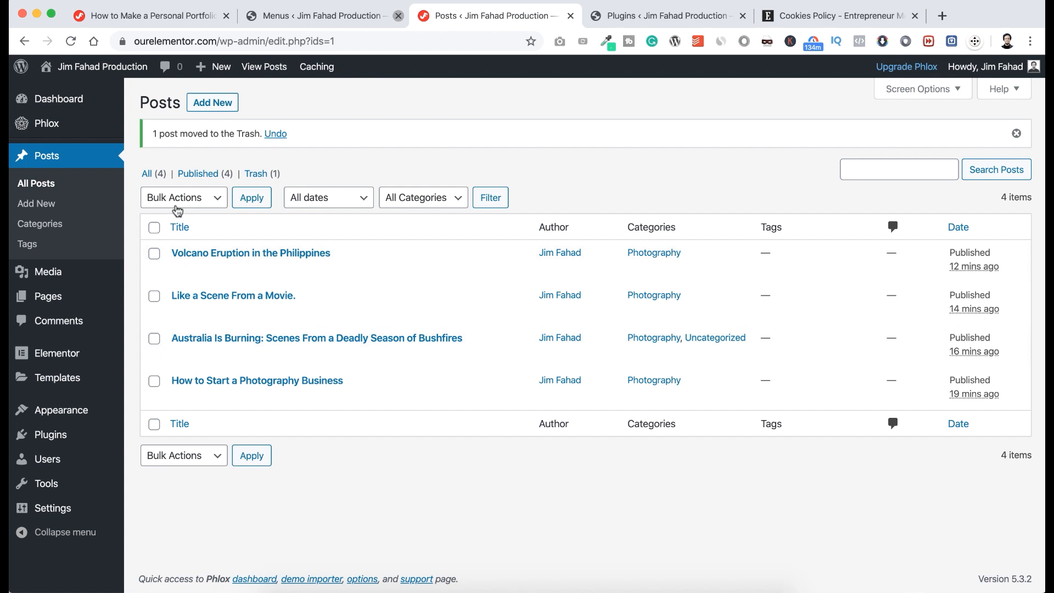
mouse_move(93, 66)
left_click(90, 97)
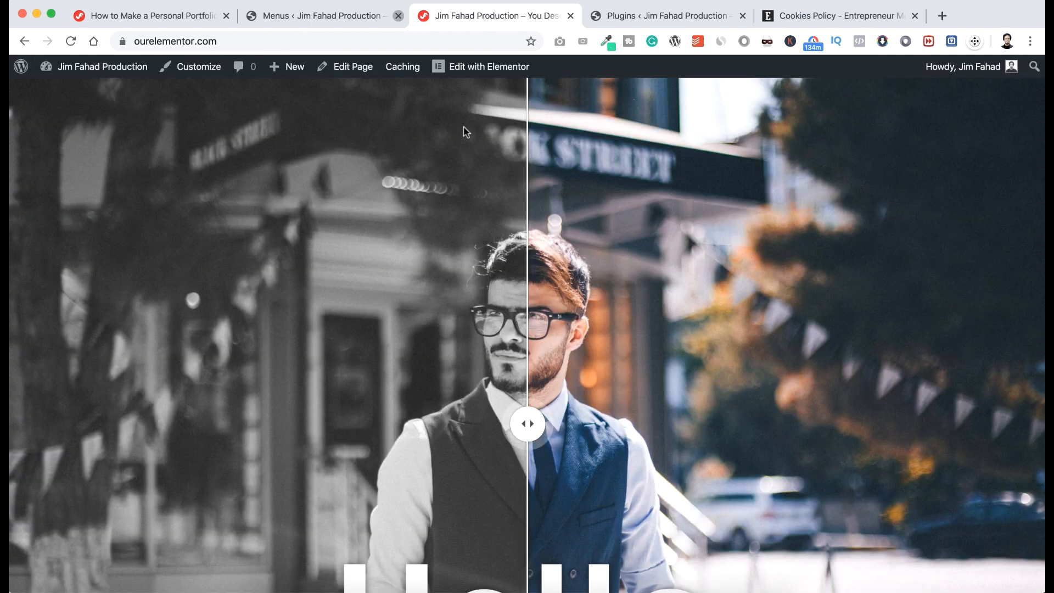
In Elementor, add a one-column section above Contact Me on the homepage.
left_click(478, 67)
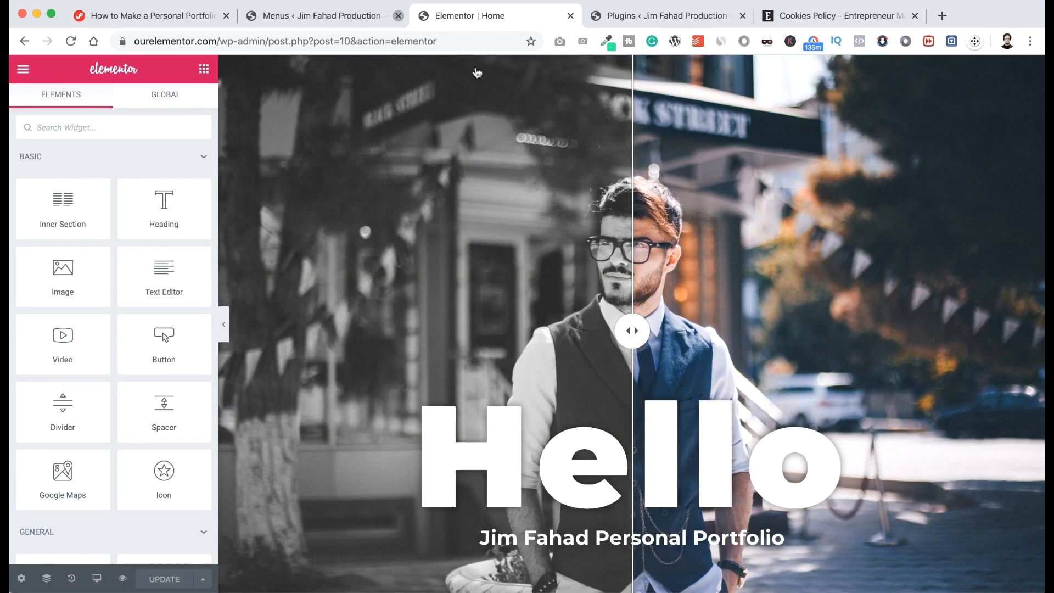
scroll(430, 358, "down", 10)
scroll(430, 351, "down", 20)
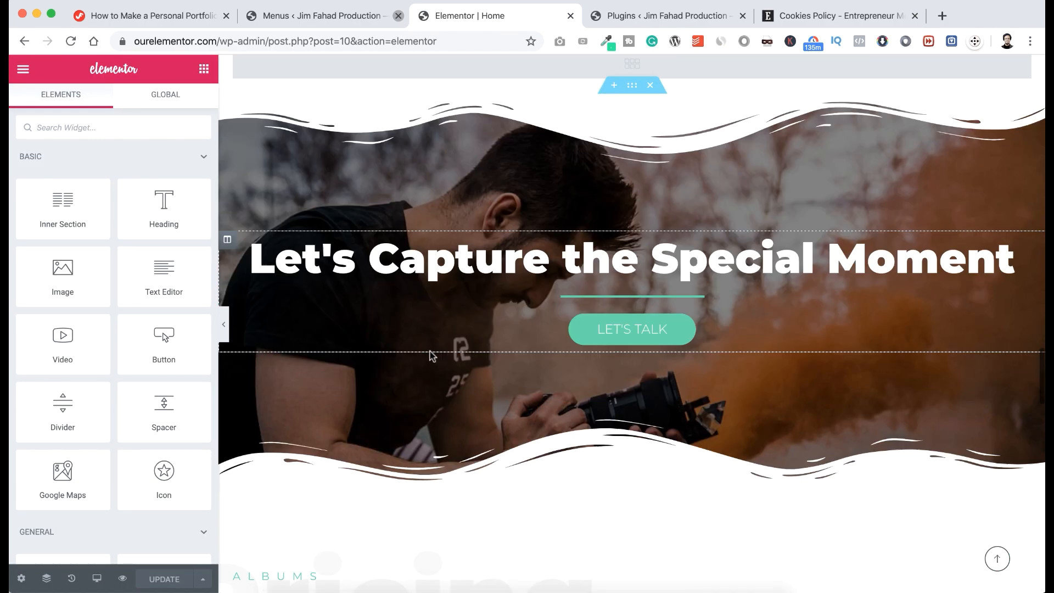
scroll(430, 352, "up", 10)
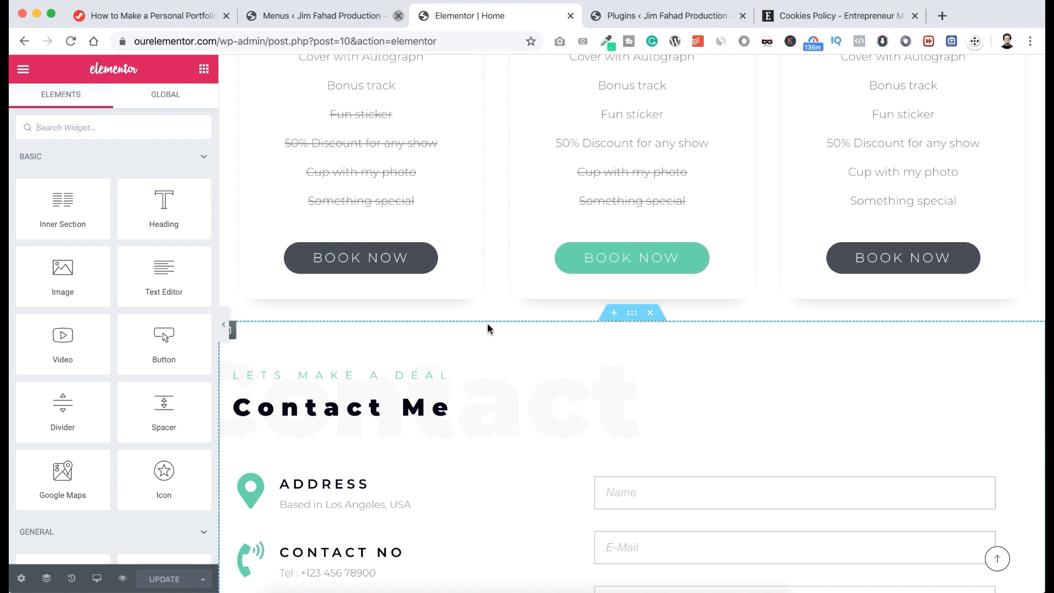
left_click(613, 313)
left_click(614, 384)
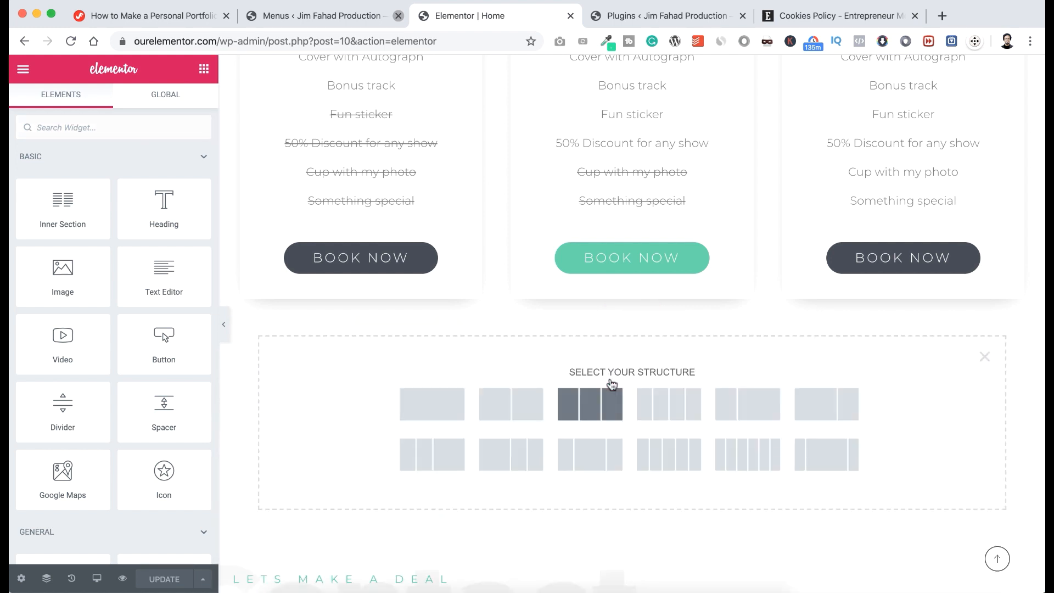
left_click(440, 400)
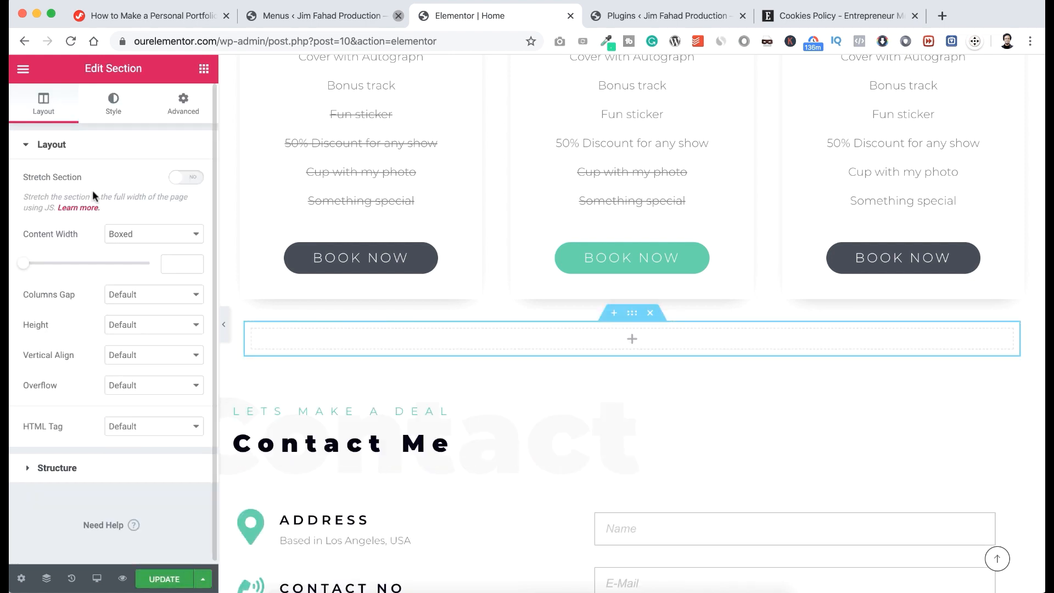
Stretch the section, with Full Width content and No Gap between columns.
left_click(187, 177)
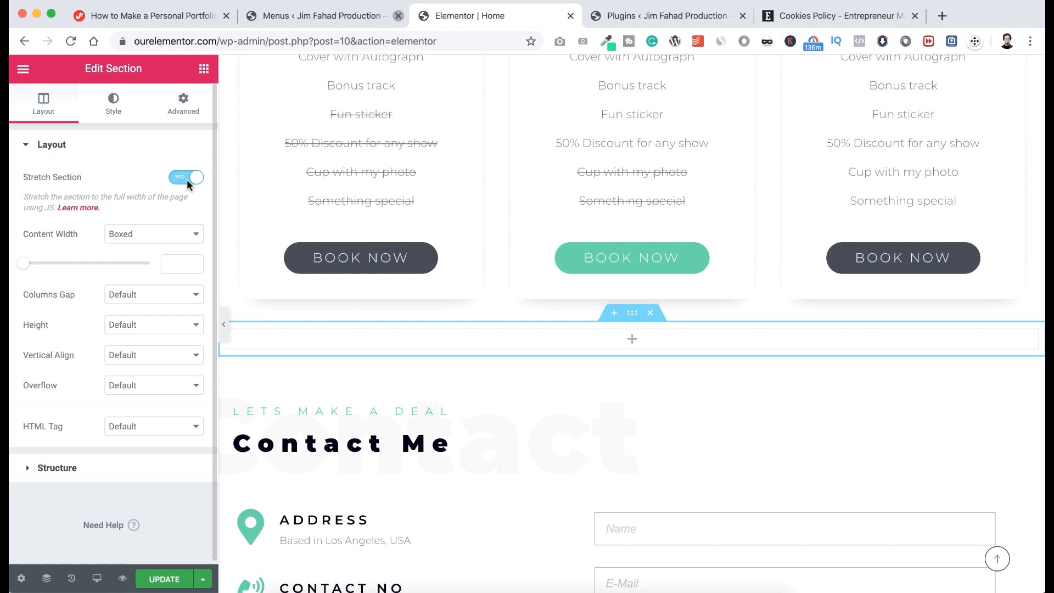
left_click(147, 237)
left_click(141, 245)
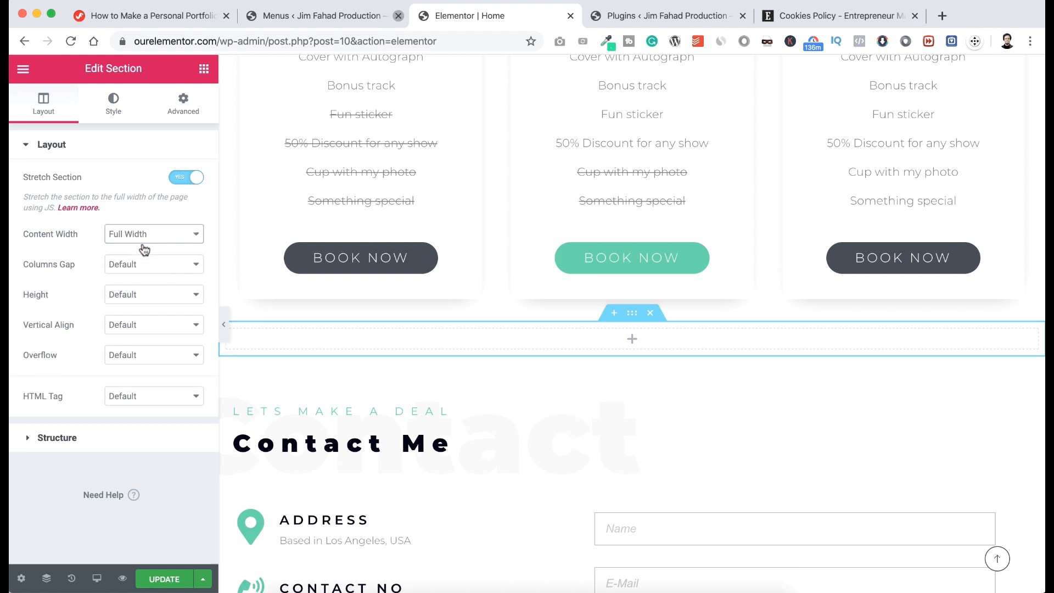
left_click(109, 263)
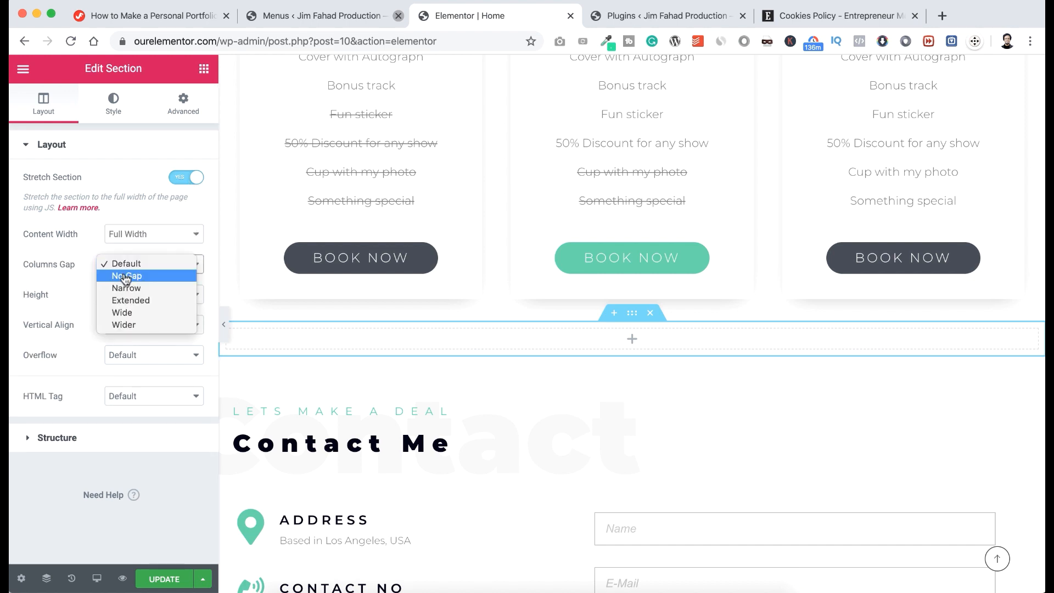
left_click(126, 277)
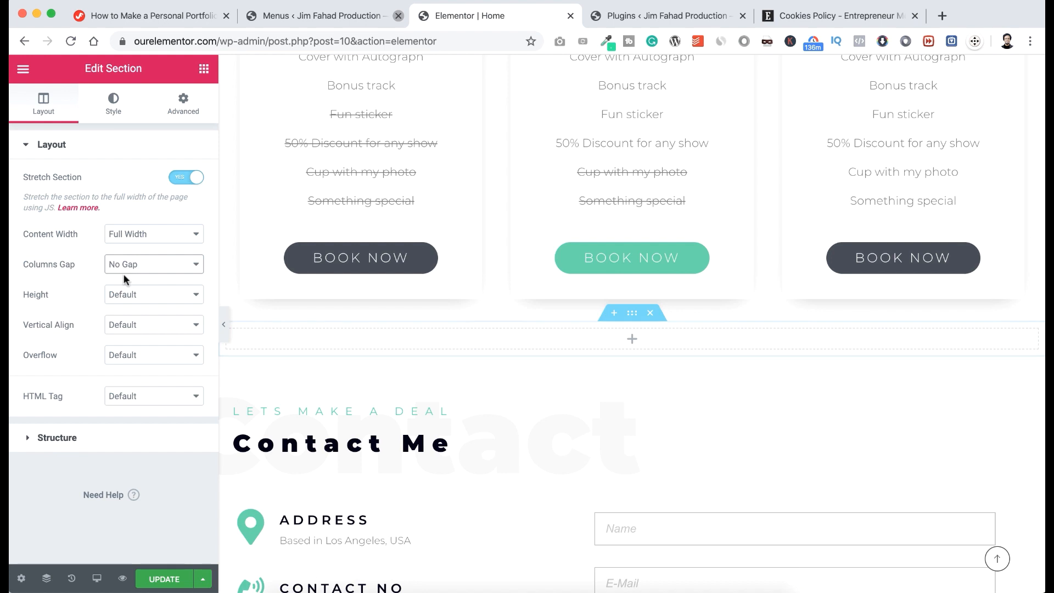
Give the section 50px top and bottom padding.
left_click(183, 105)
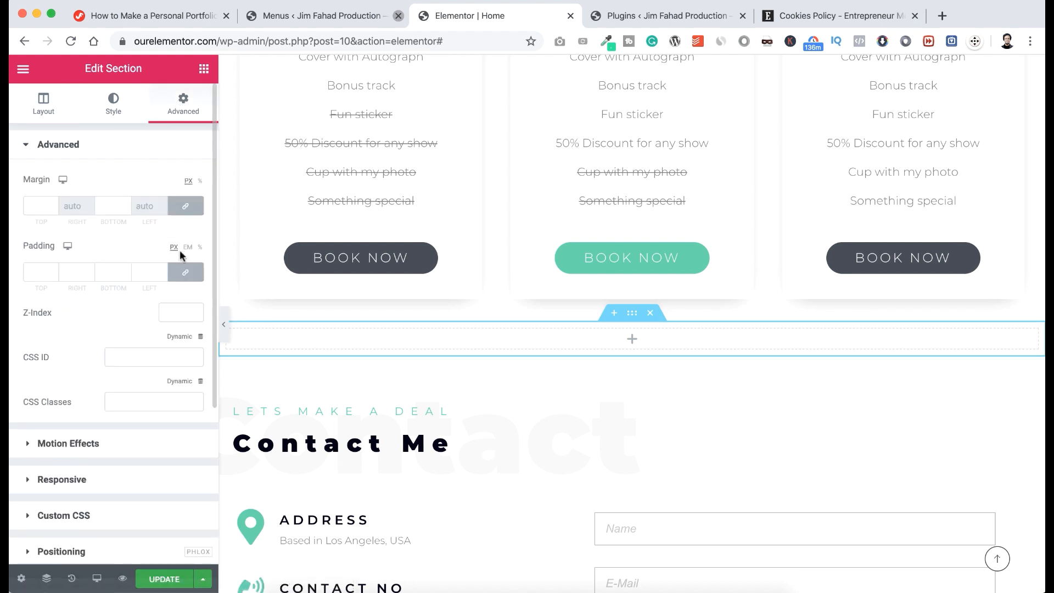
left_click(182, 273)
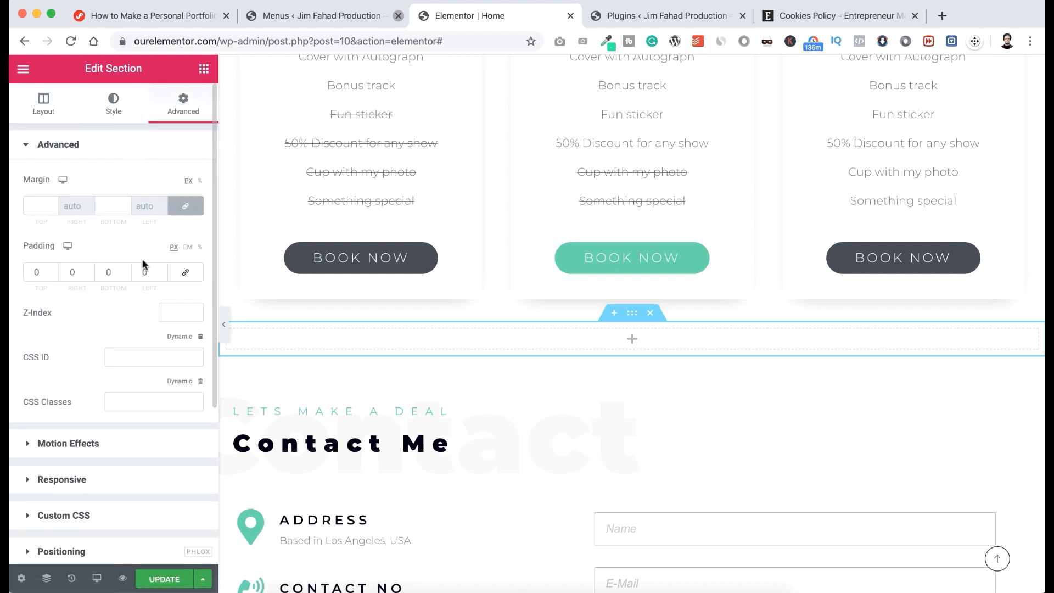
left_click(36, 272)
type("50")
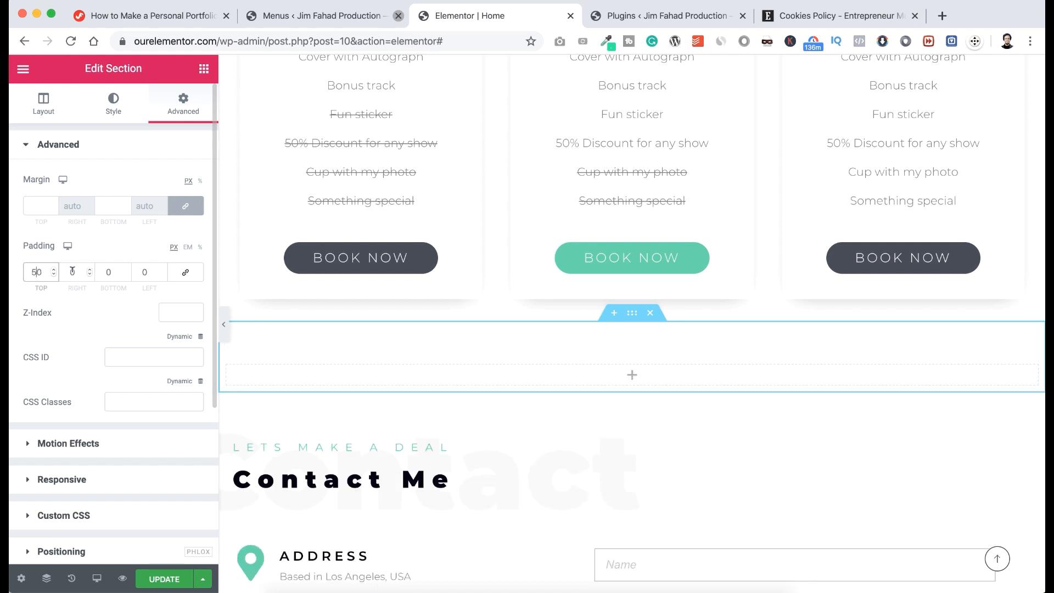
left_click(105, 272)
type("5")
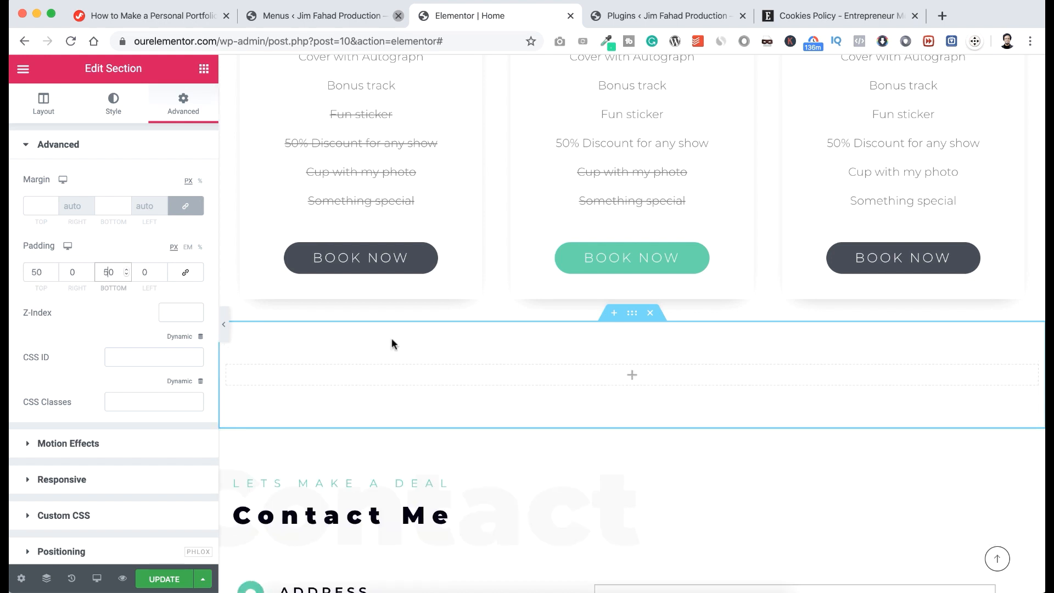
left_click(631, 376)
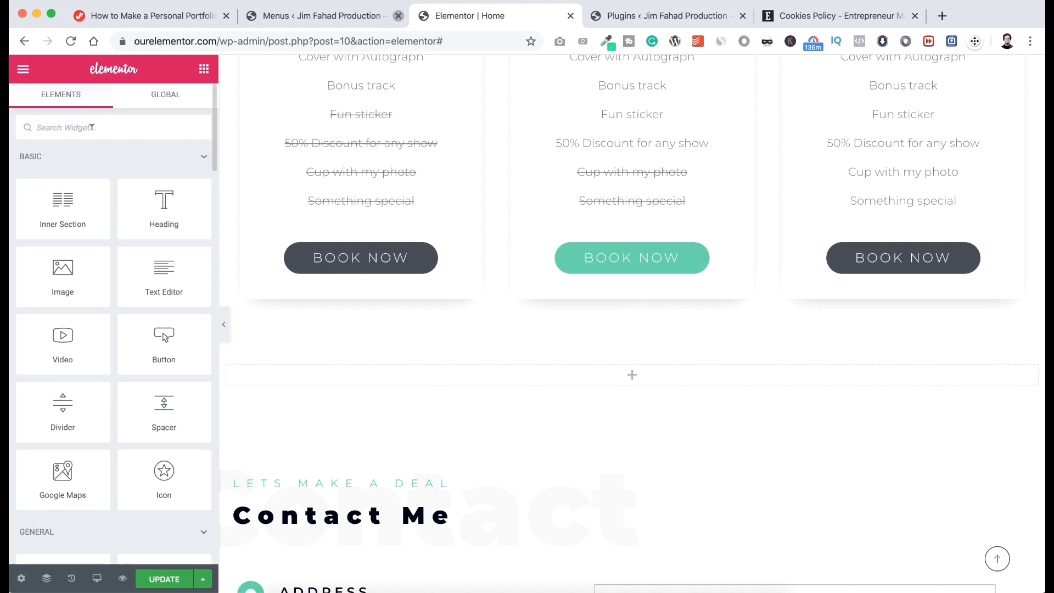
Add a Tiles Posts widget to the new section with the one-large-plus-three-small tile layout.
type("post")
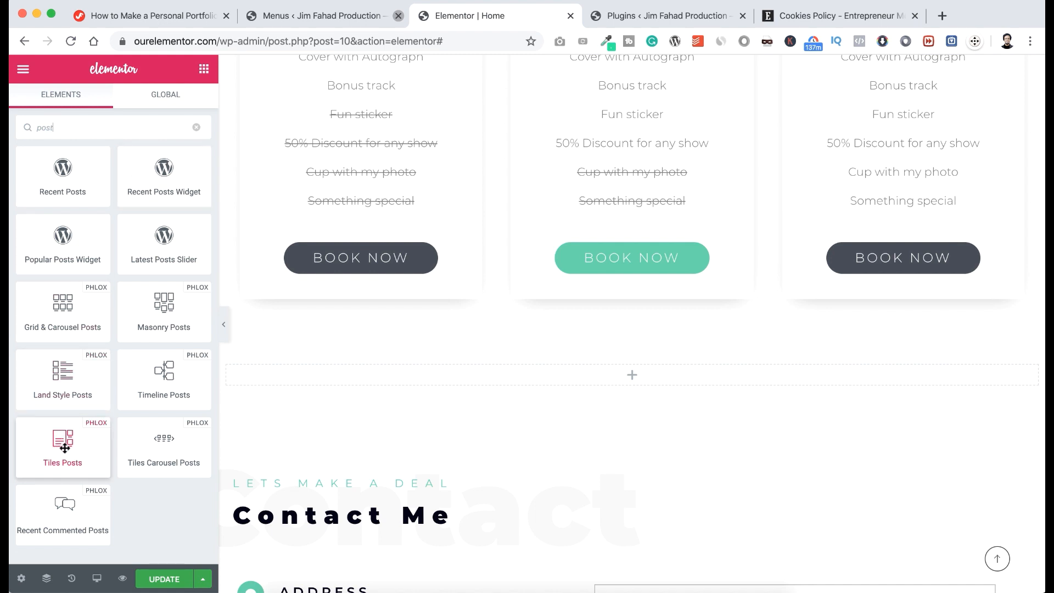
left_click_drag(62, 444, 599, 364)
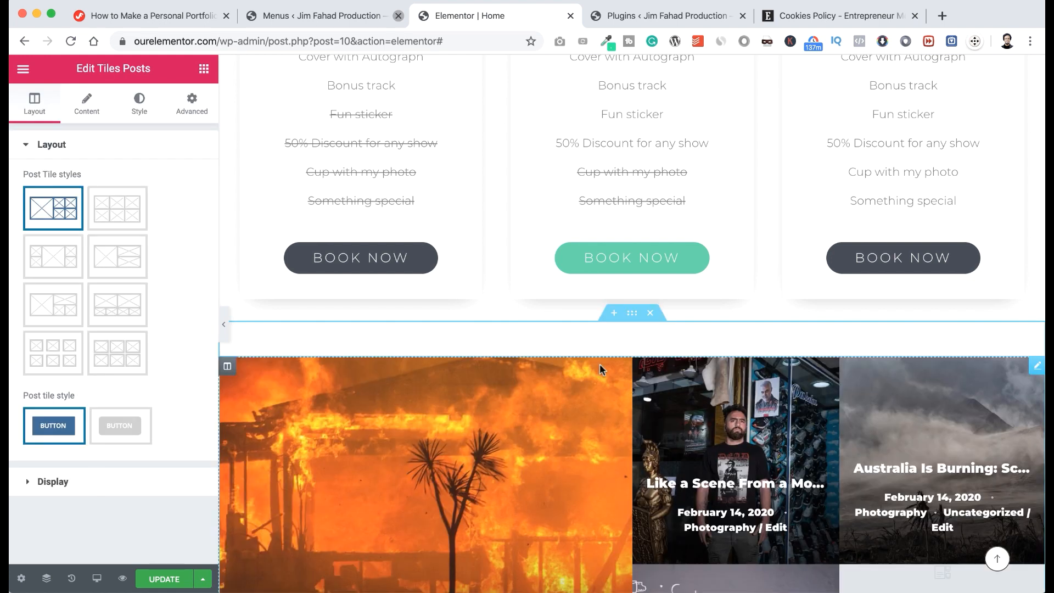
scroll(599, 364, "down", 3)
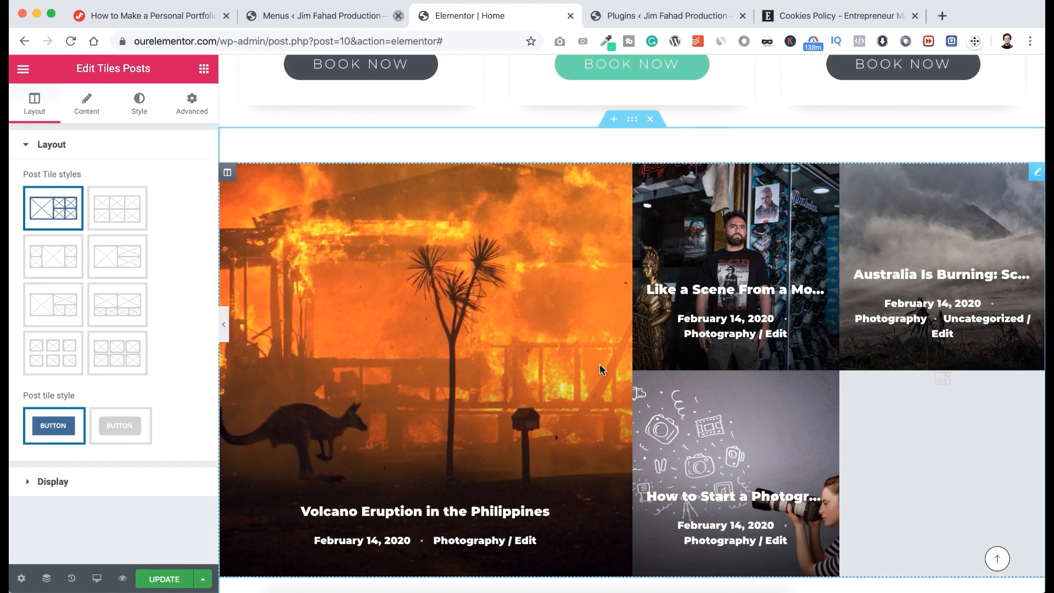
left_click(55, 307)
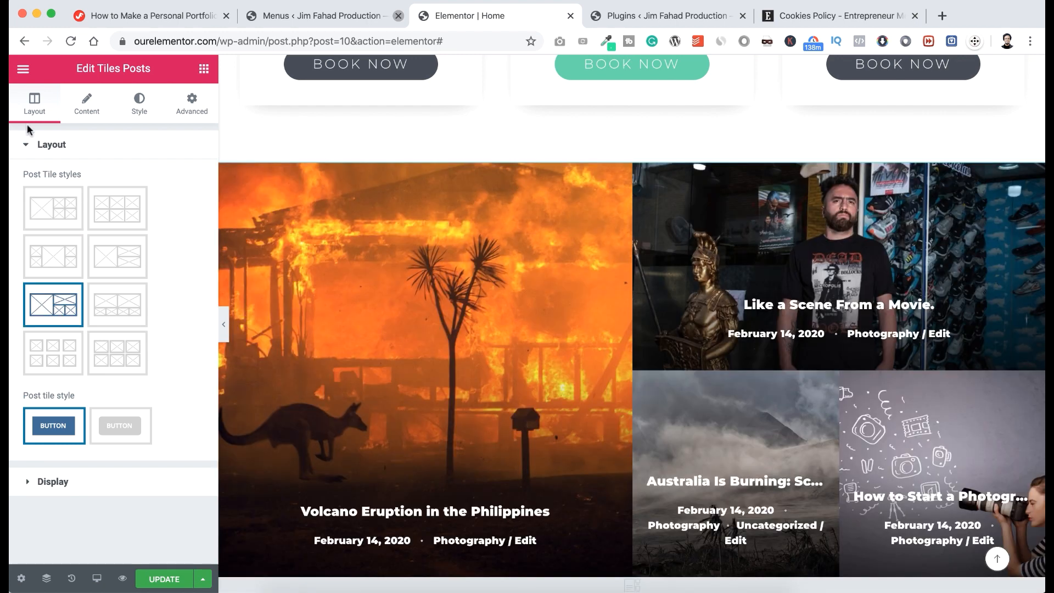
Set the grid's Number of posts to 4 and update the page.
left_click(87, 104)
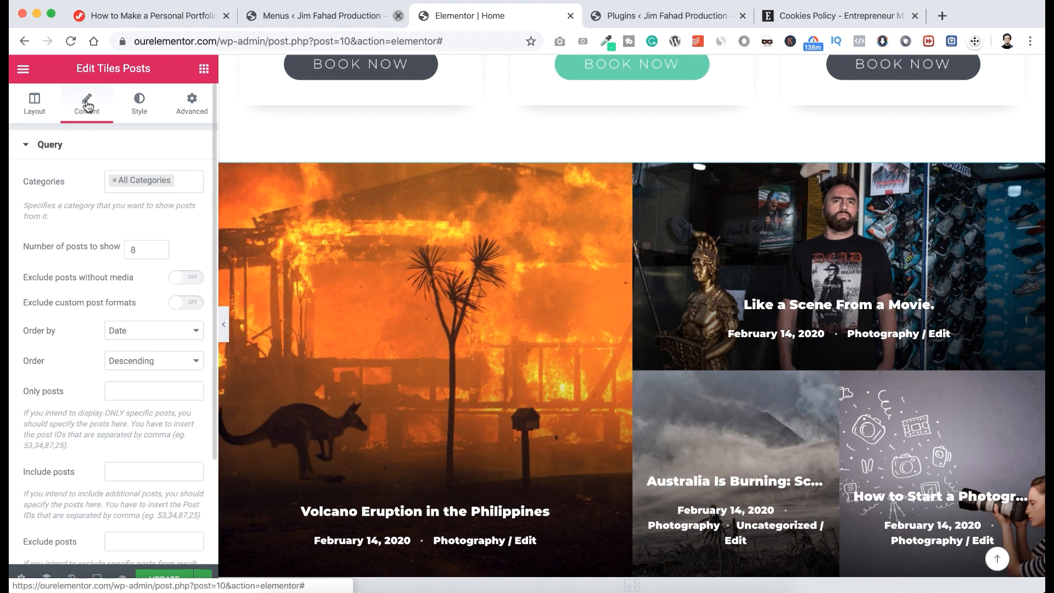
double_click(136, 247)
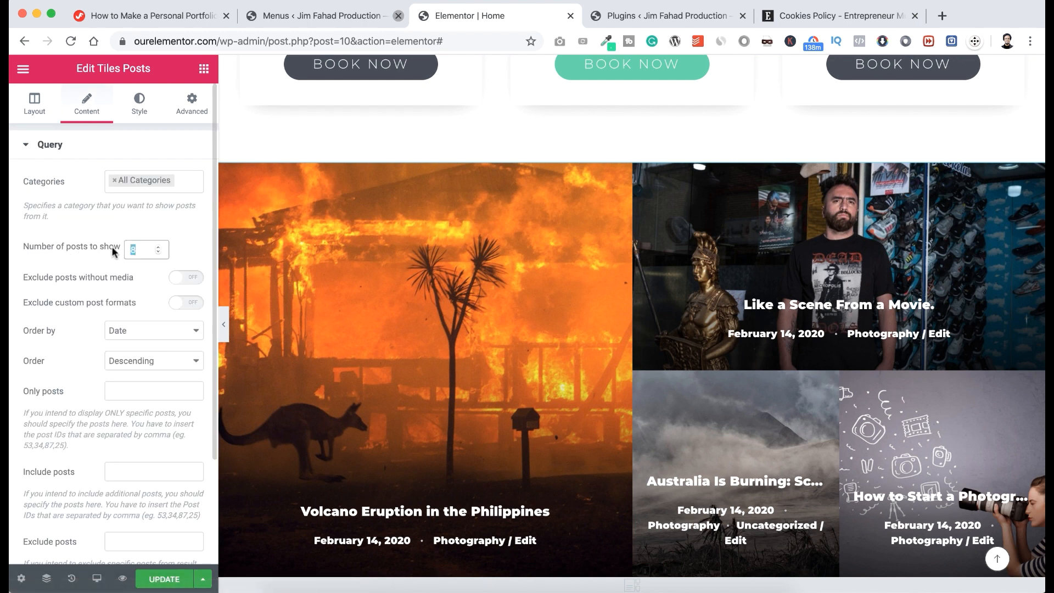
type("4")
scroll(726, 395, "down", 2)
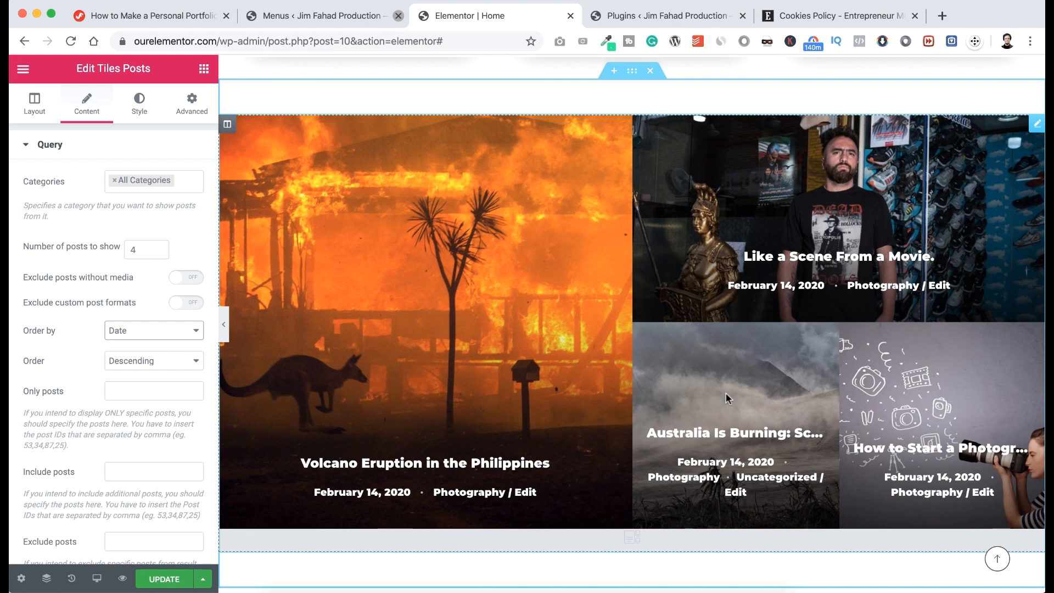
left_click(165, 580)
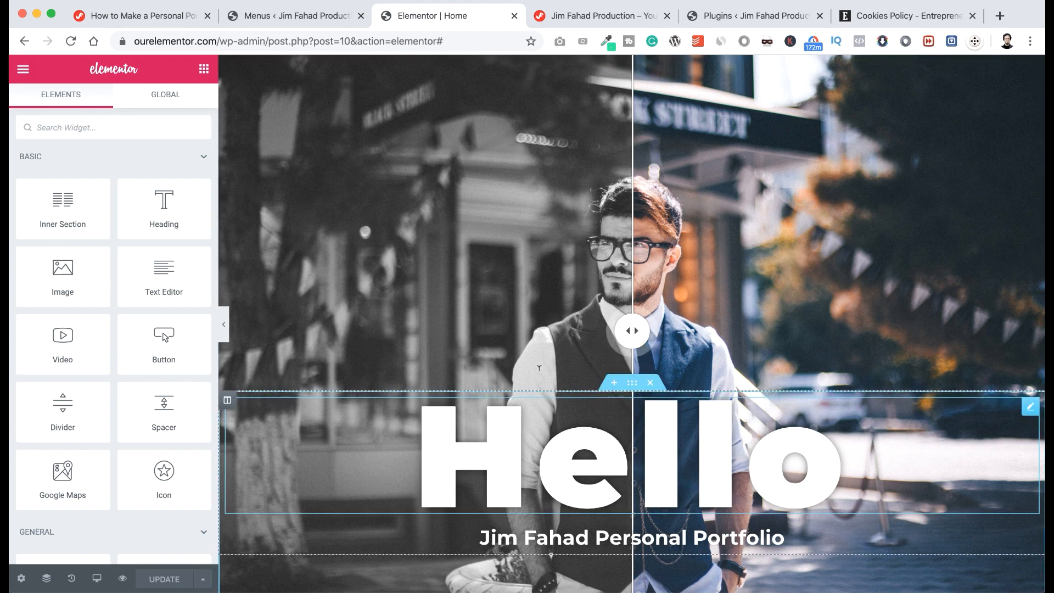
scroll(538, 368, "down", 15)
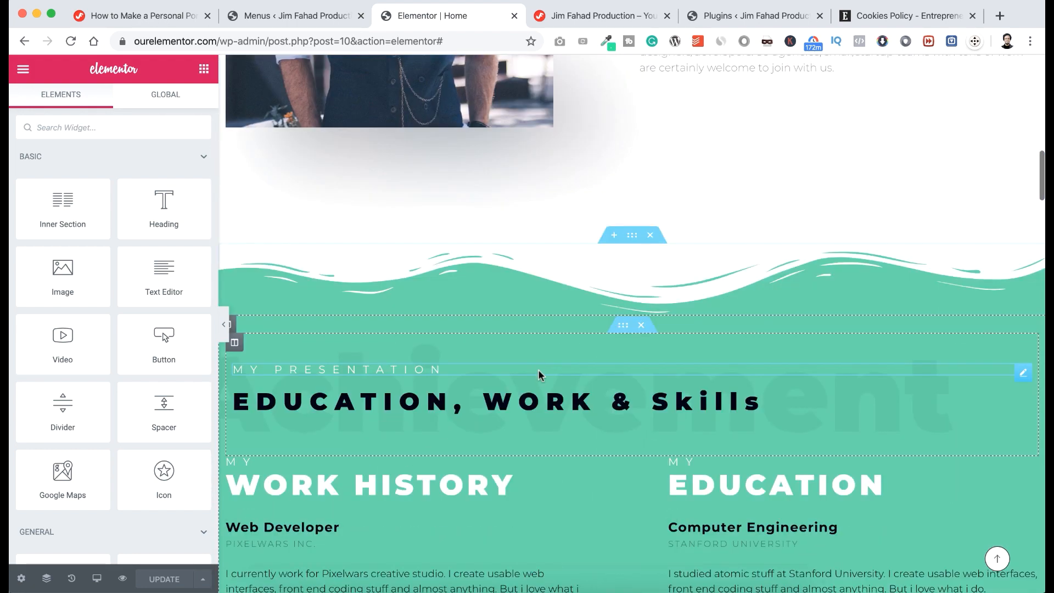
scroll(538, 369, "down", 20)
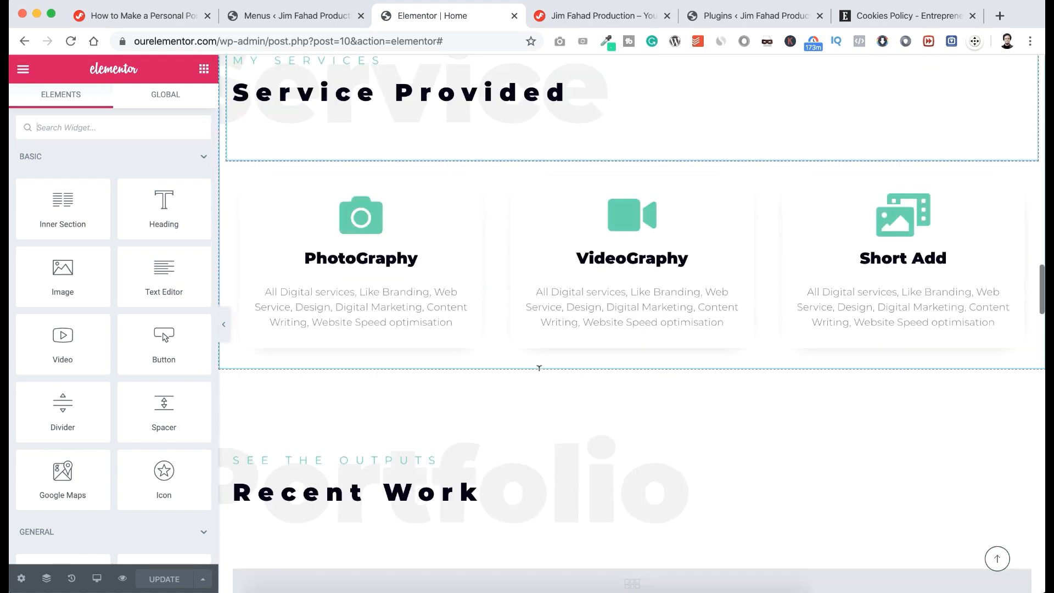
scroll(538, 369, "down", 20)
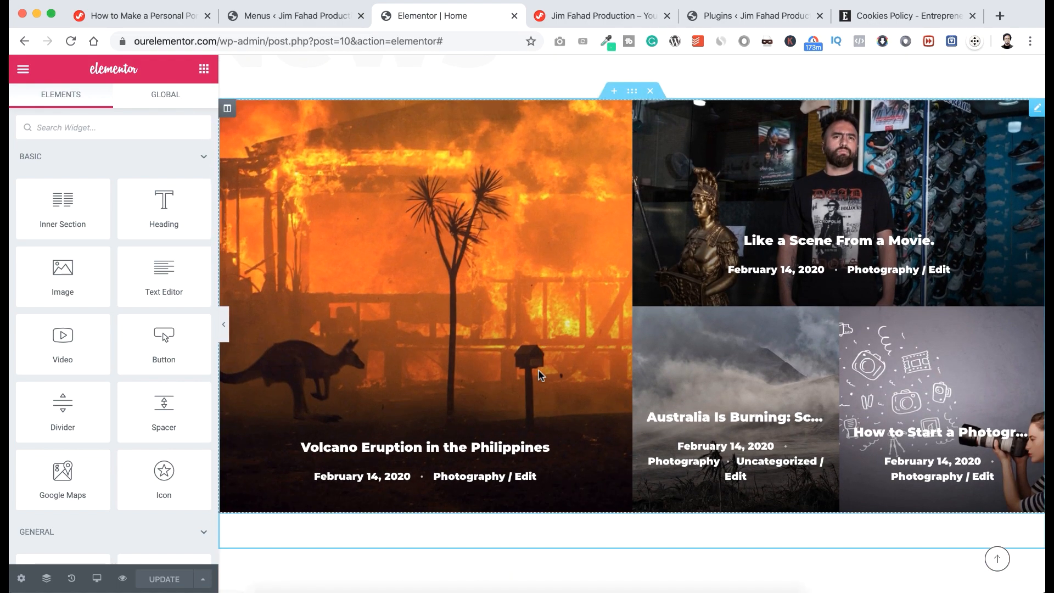
scroll(538, 373, "down", 15)
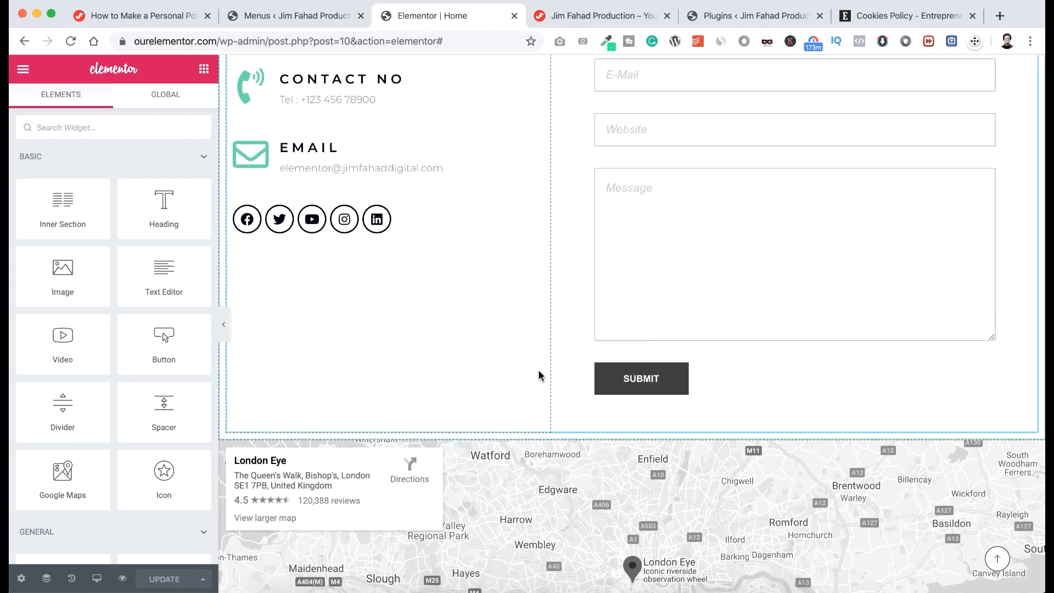
scroll(538, 376, "down", 10)
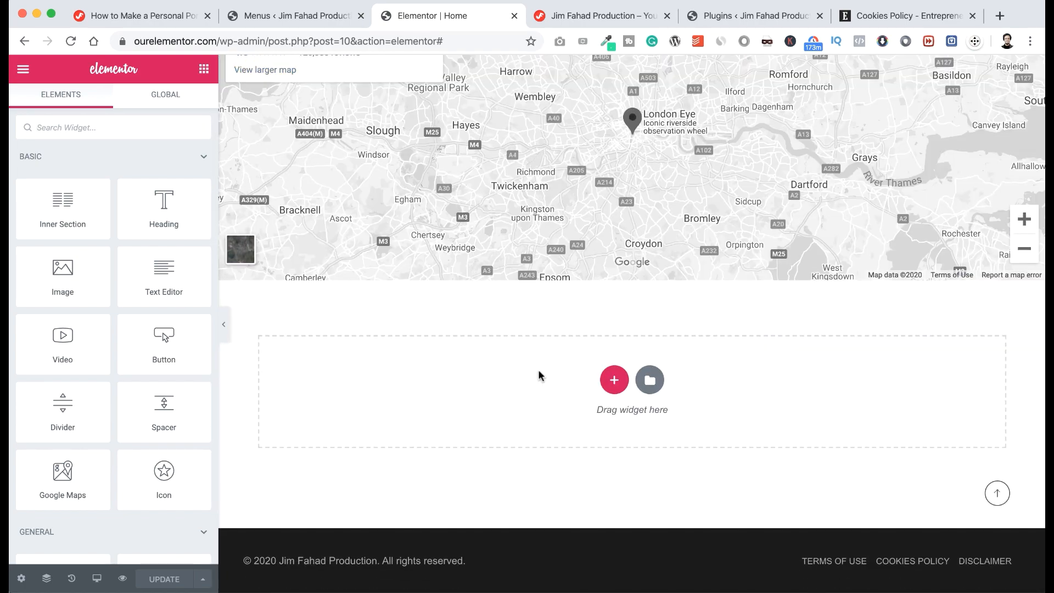
scroll(538, 371, "up", 20)
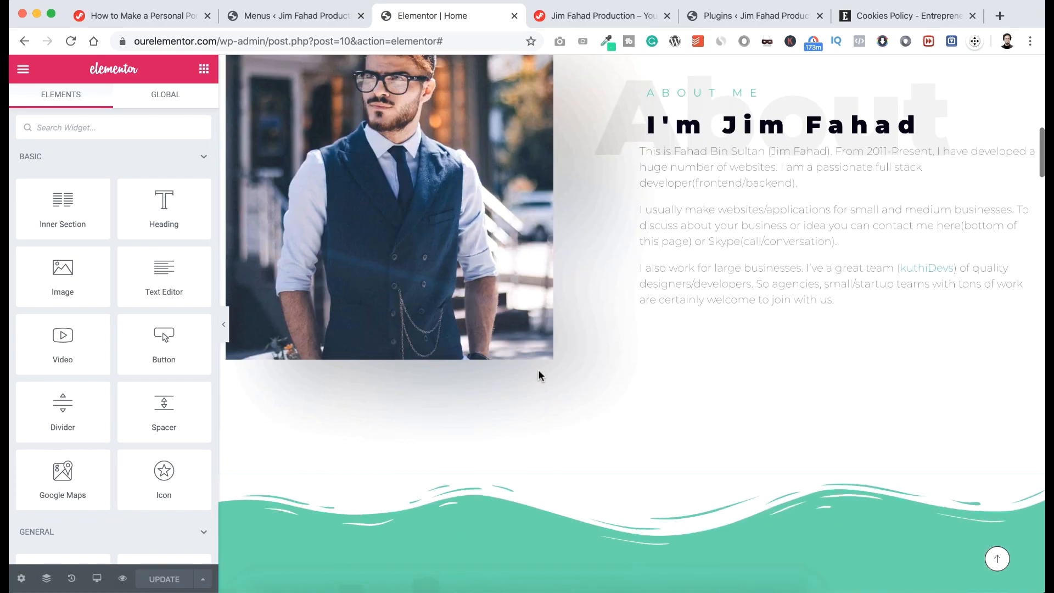
scroll(539, 371, "up", 10)
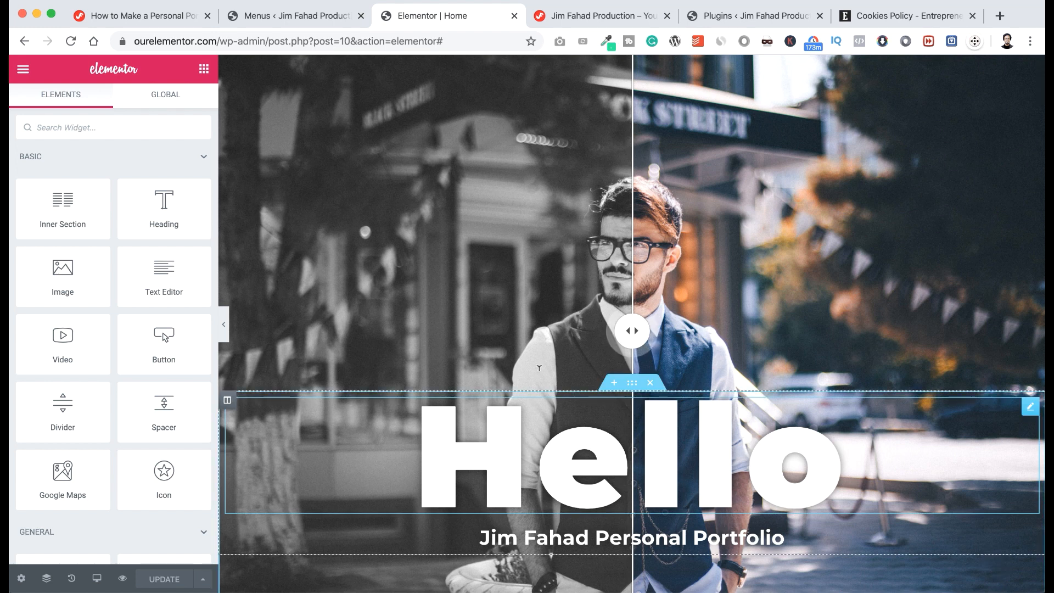
Preview the Home page at Tablet width (768px) and check the hero.
left_click(97, 580)
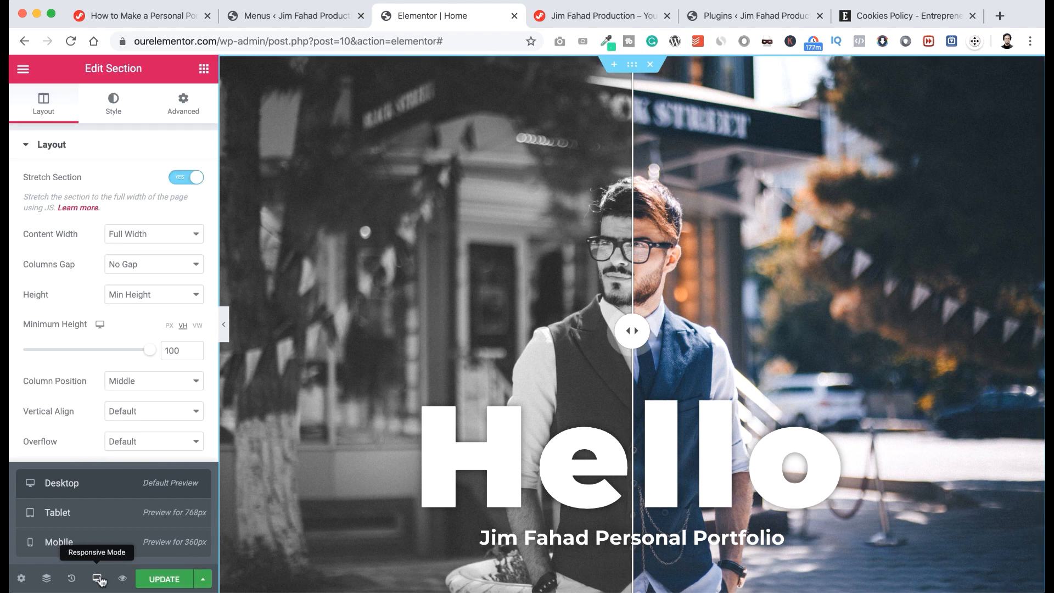
left_click(99, 520)
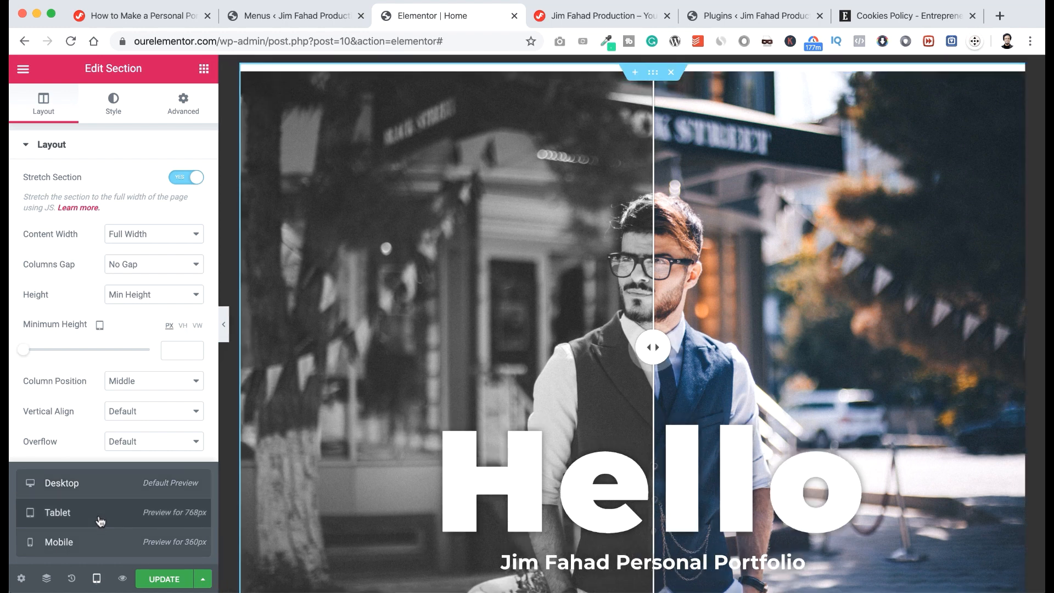
scroll(503, 417, "down", 2)
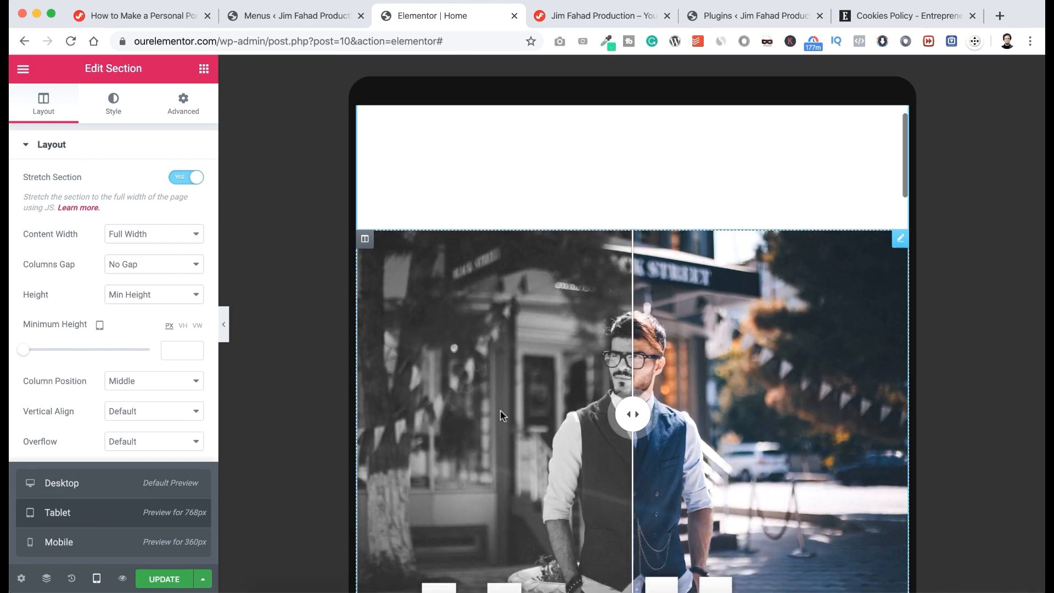
scroll(503, 416, "down", 1)
scroll(503, 416, "up", 1)
Set the Hello hero section's tablet Minimum Height to 500 px.
scroll(503, 416, "down", 2)
scroll(503, 417, "up", 1)
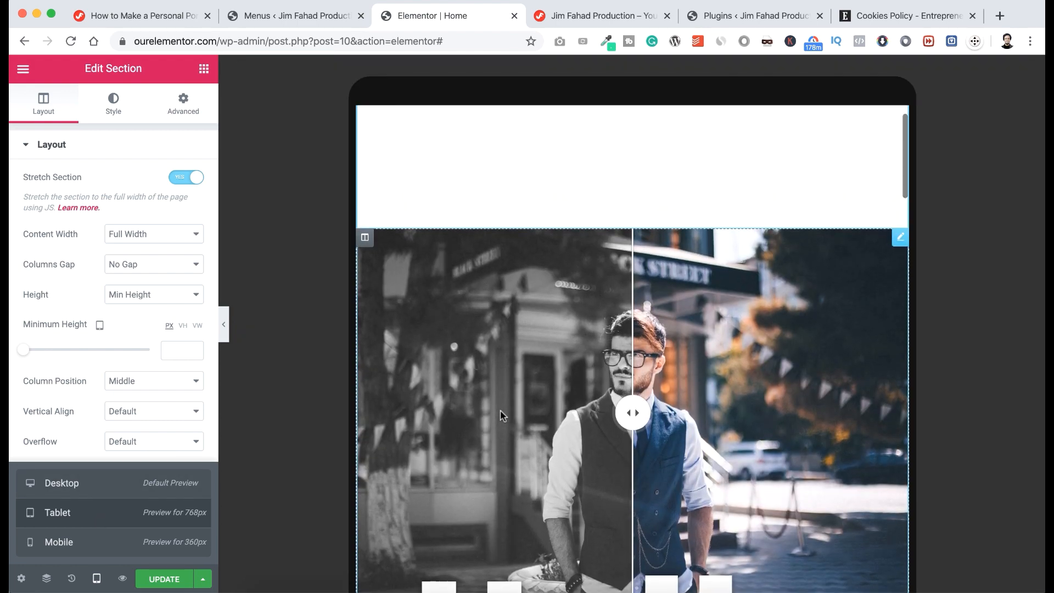
scroll(501, 416, "up", 1)
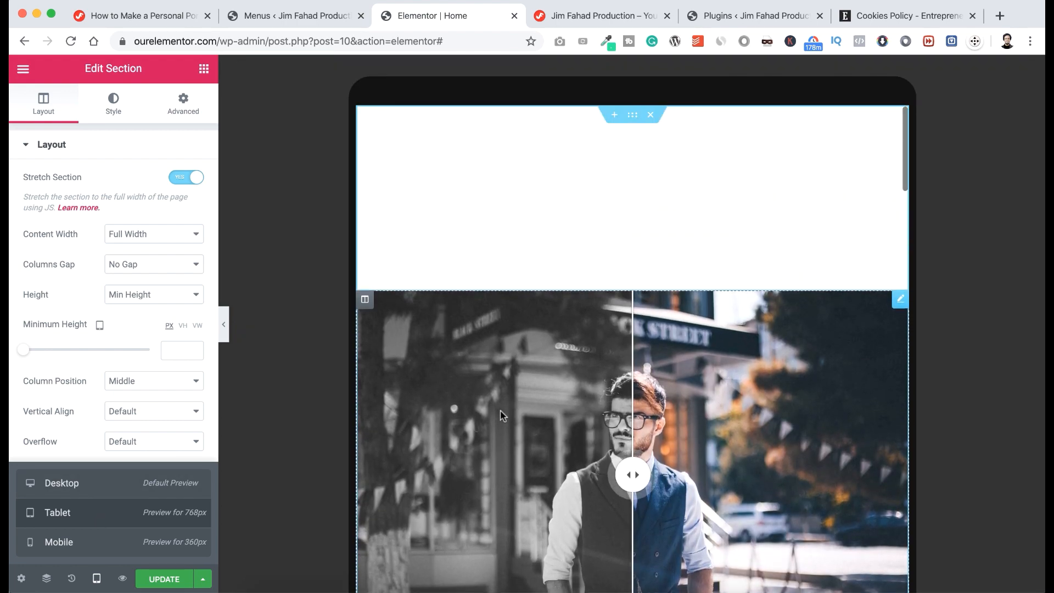
left_click(634, 119)
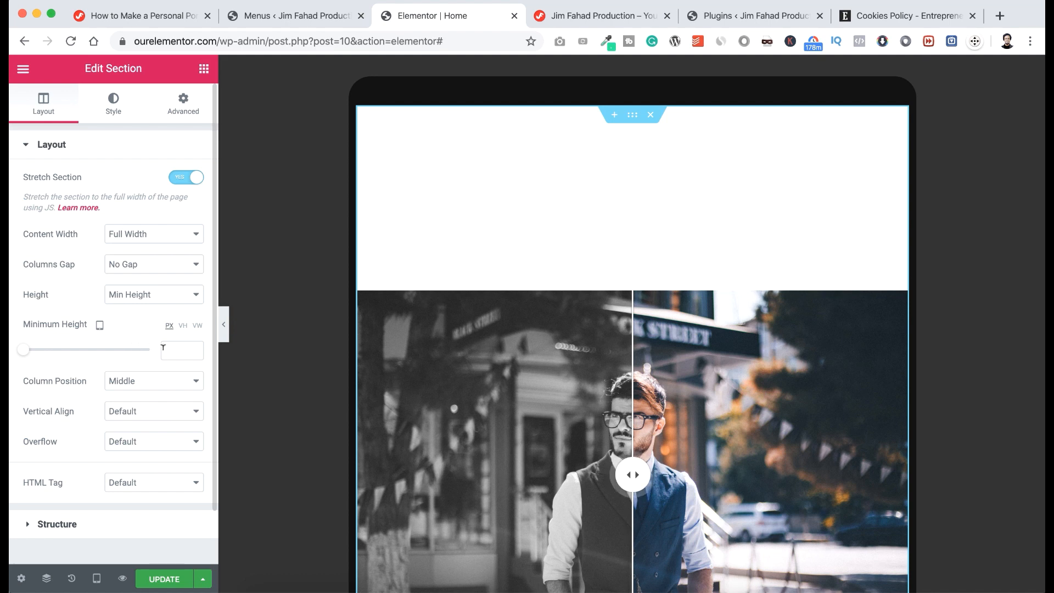
left_click(172, 348)
type("500")
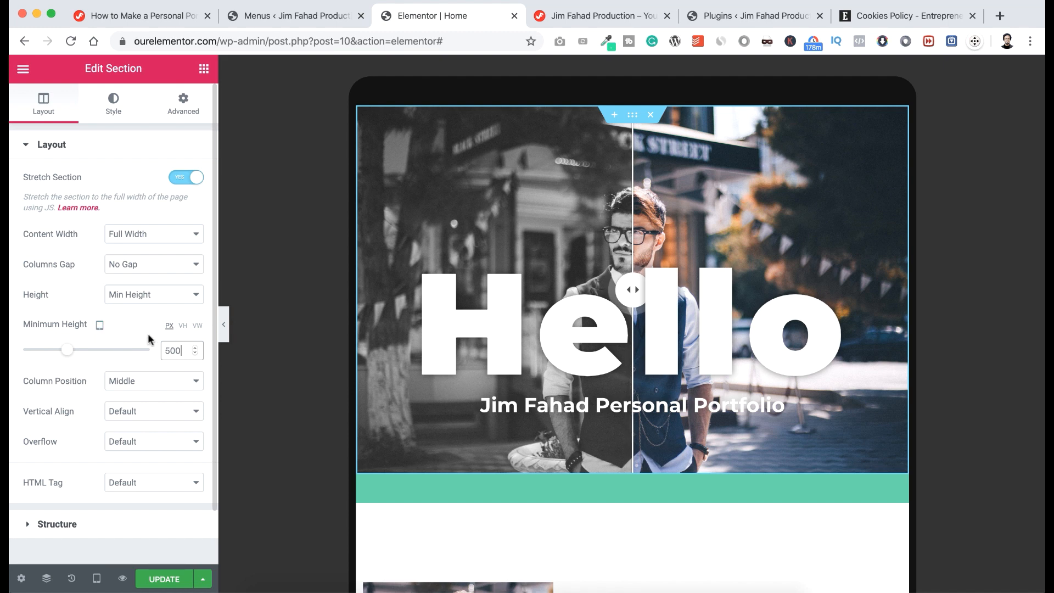
left_click(175, 351)
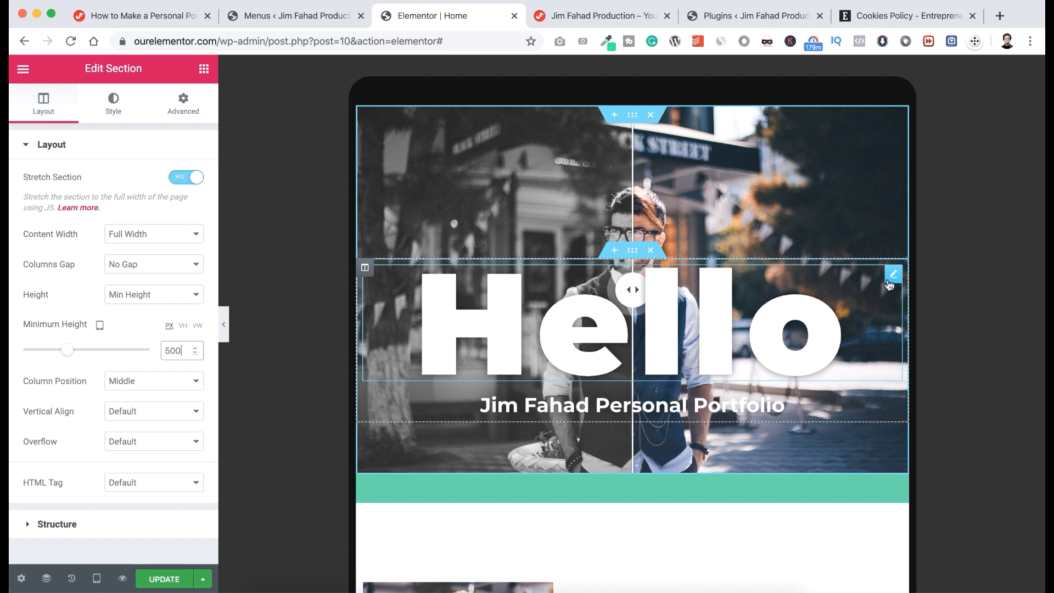
Reduce the Hello heading's tablet Typography size to 110 px.
left_click(893, 274)
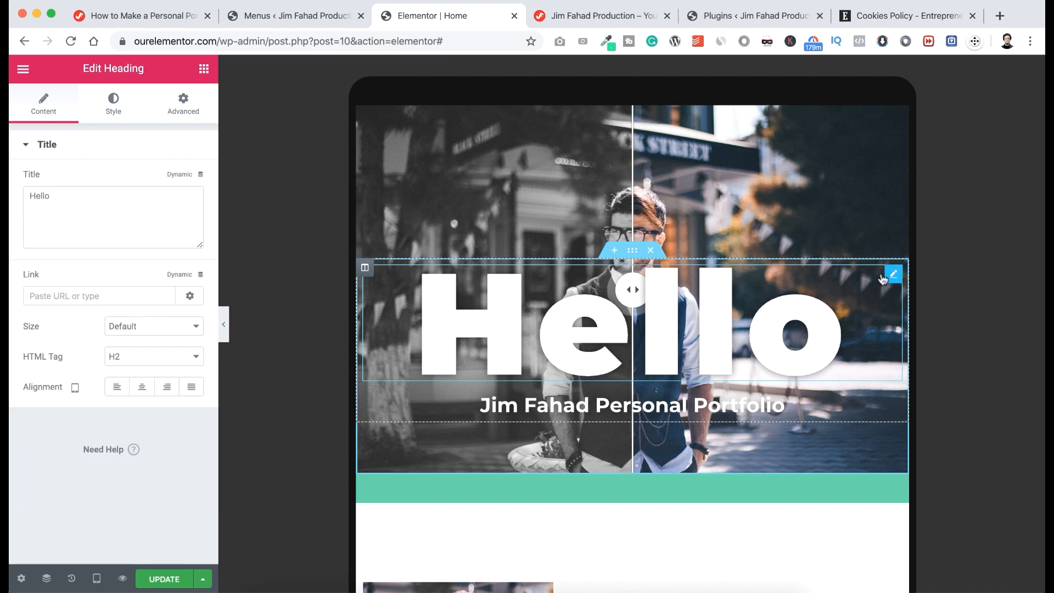
left_click(112, 108)
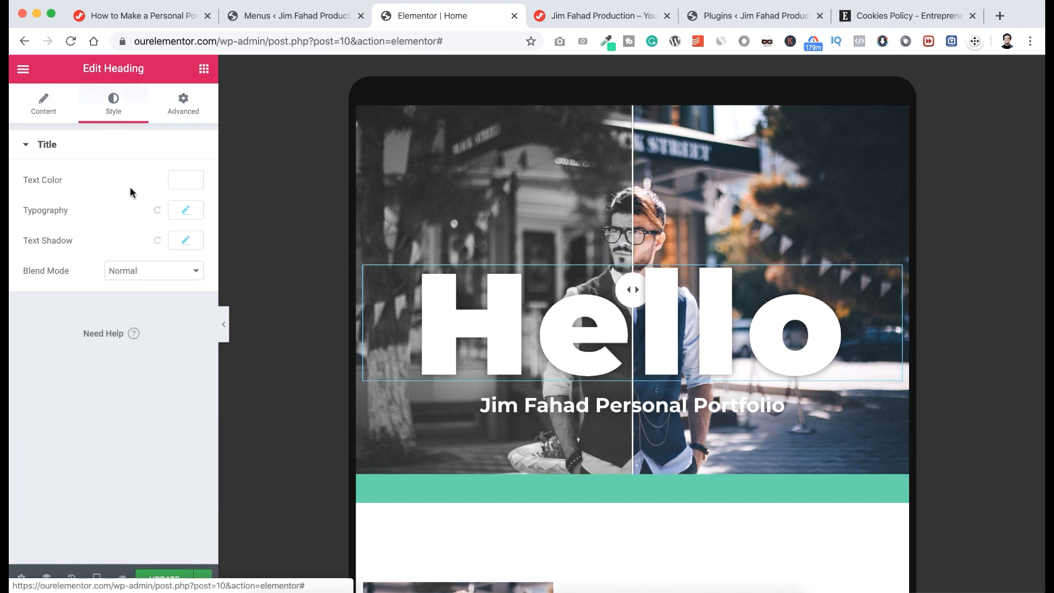
left_click(185, 212)
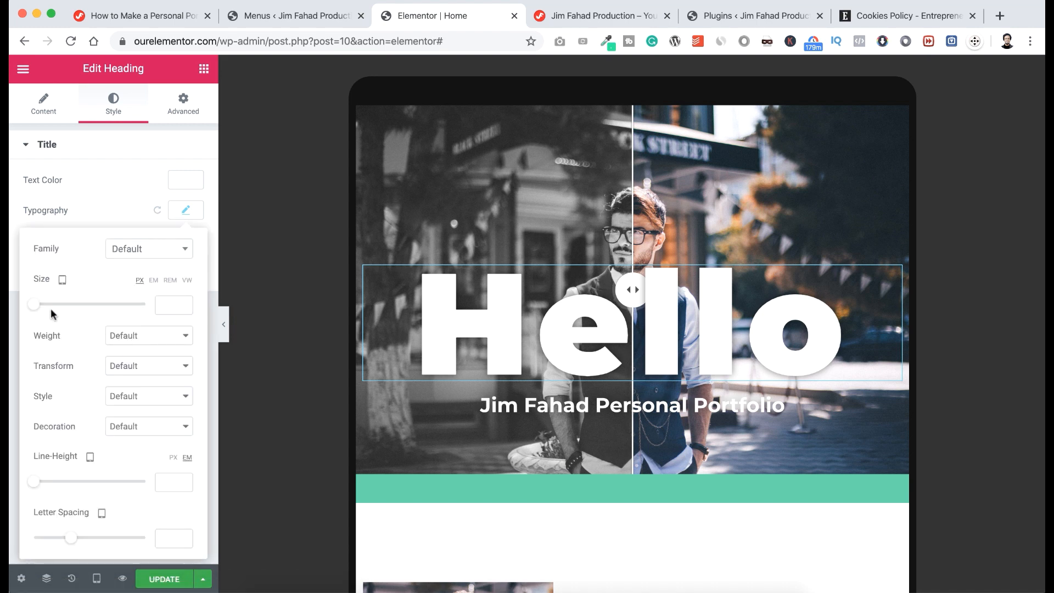
left_click_drag(35, 306, 96, 305)
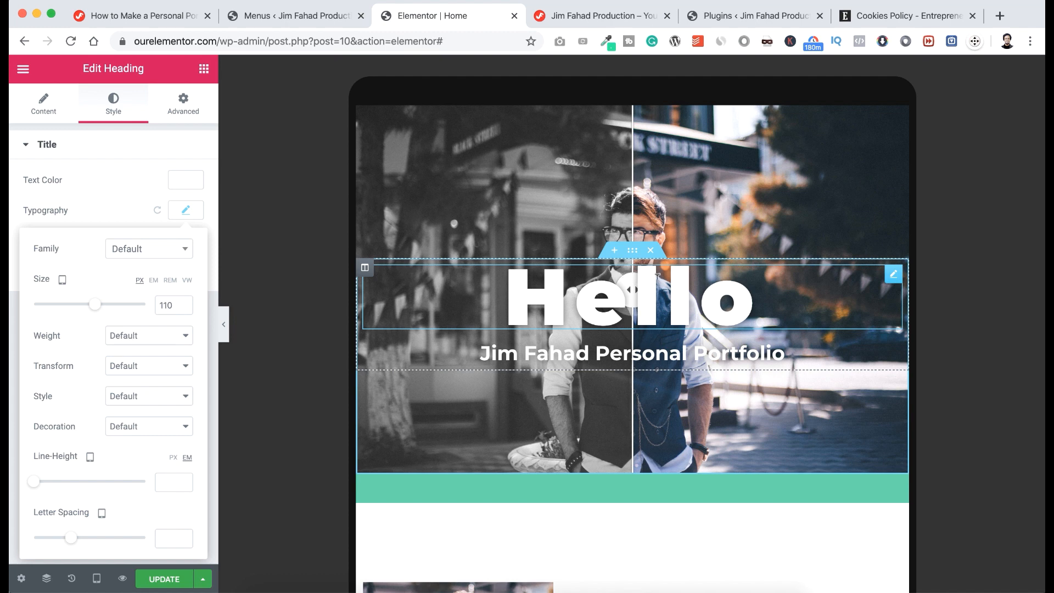
Unlink the Hello inner section's margins and set its top margin to -200 px.
left_click(634, 256)
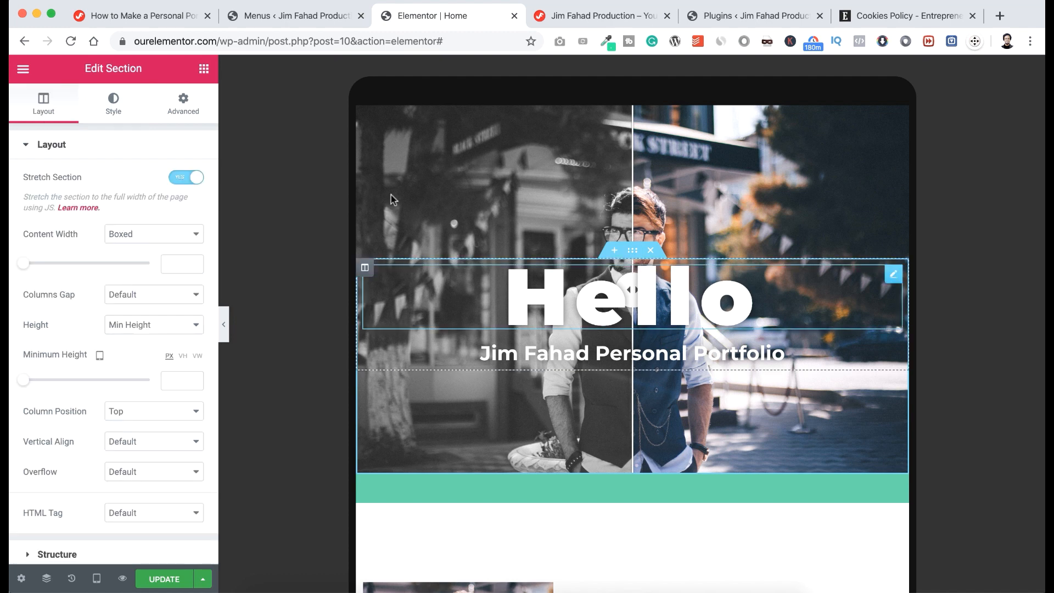
left_click(189, 111)
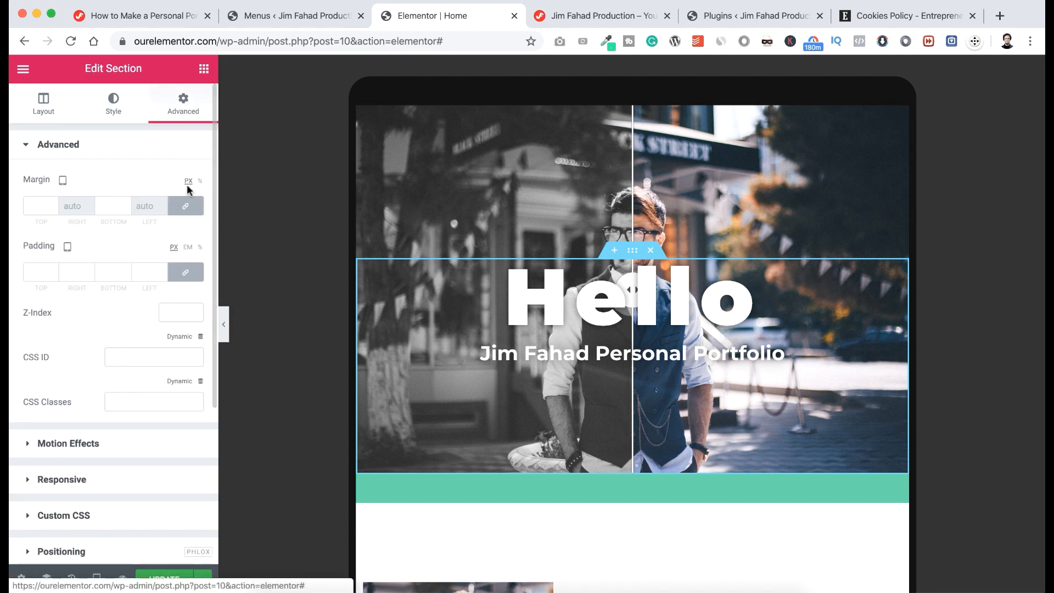
left_click(186, 208)
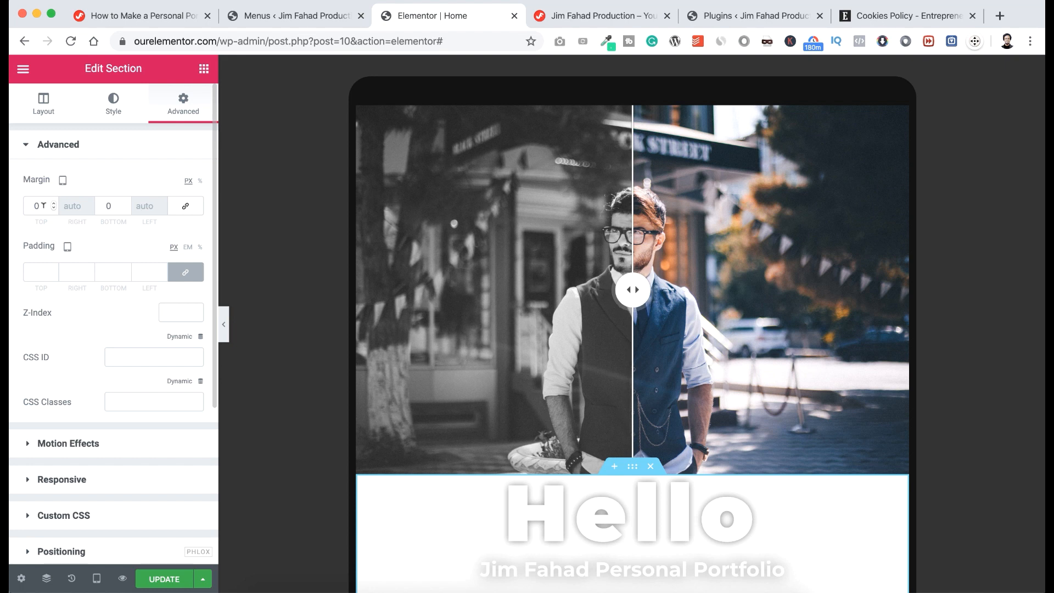
left_click(52, 206)
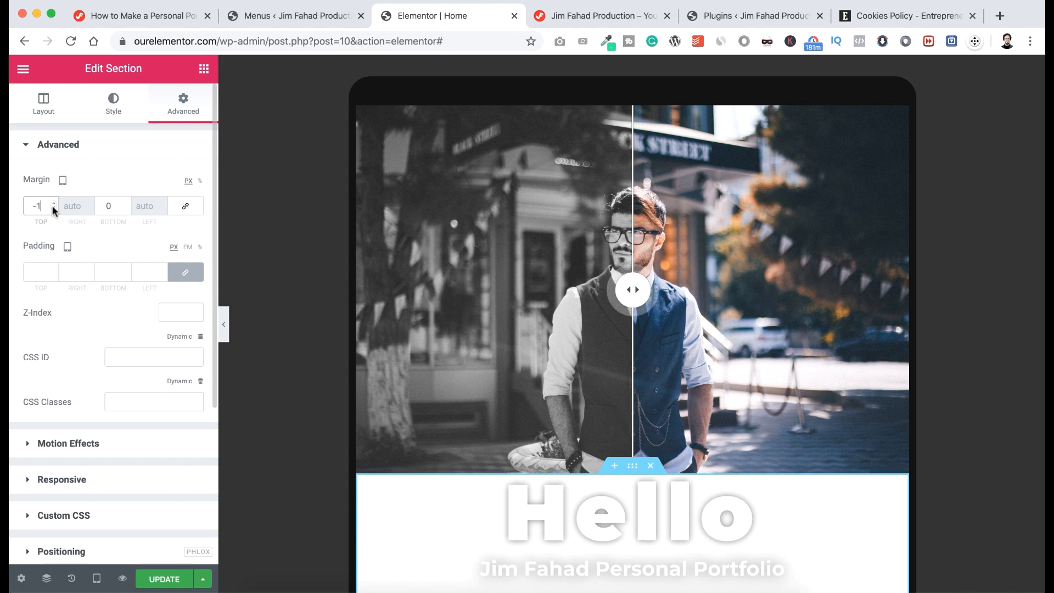
left_click(52, 206)
type("00")
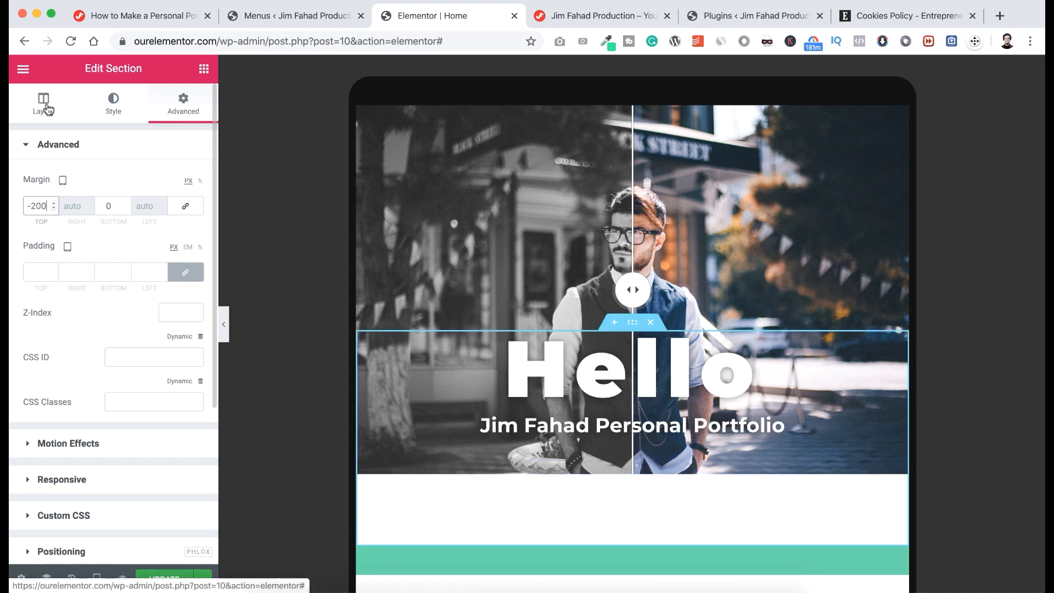
Set that section's tablet Minimum Height to 200 px.
left_click(46, 107)
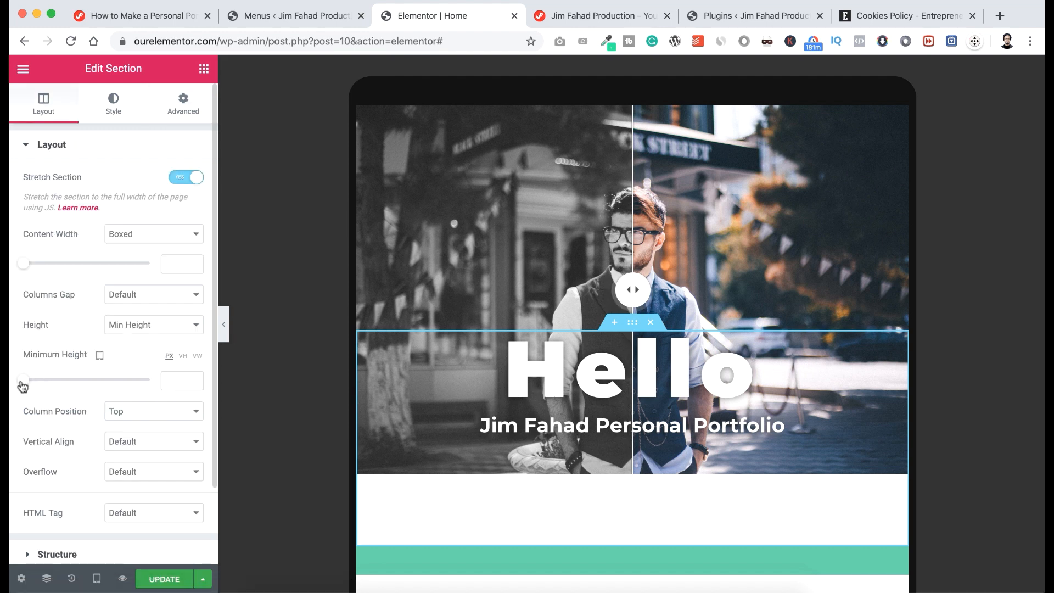
left_click_drag(23, 381, 42, 381)
double_click(185, 380)
type("200")
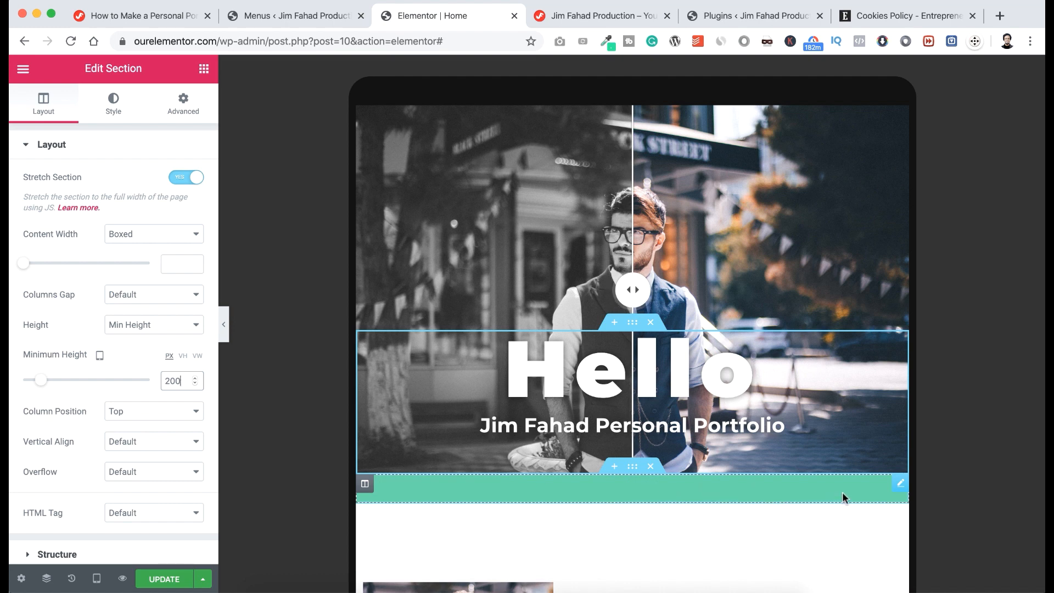
Set the Nav Menu's Display Burger Toggle option to Tablet.
left_click(901, 486)
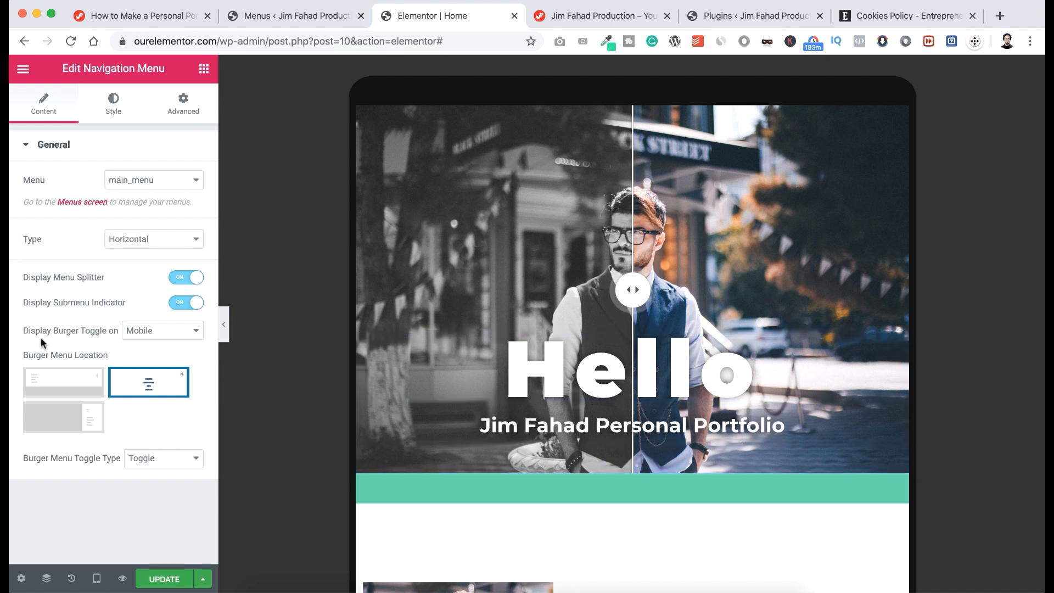
left_click(151, 332)
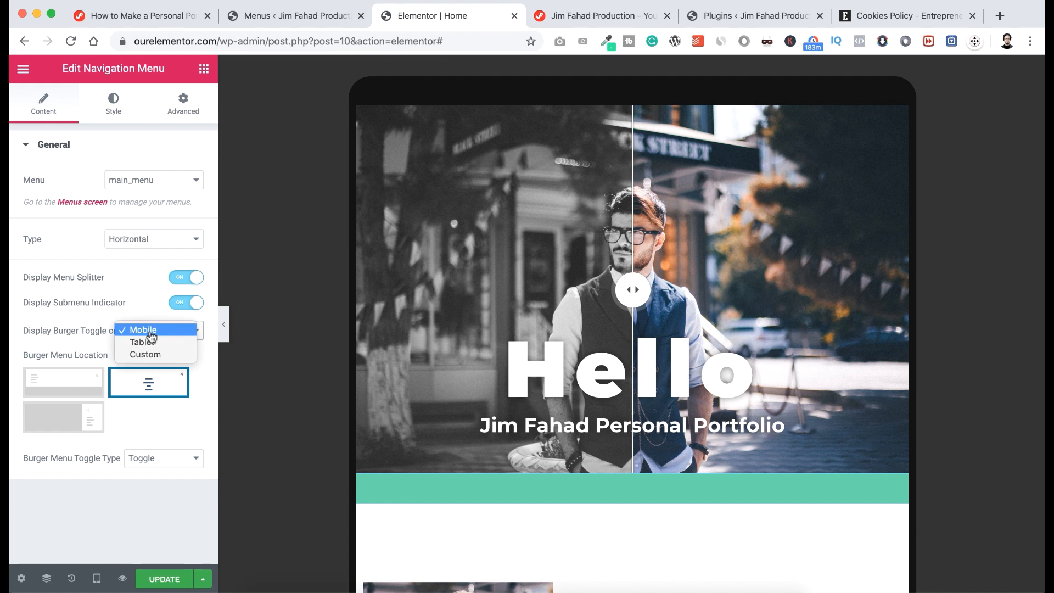
left_click(147, 340)
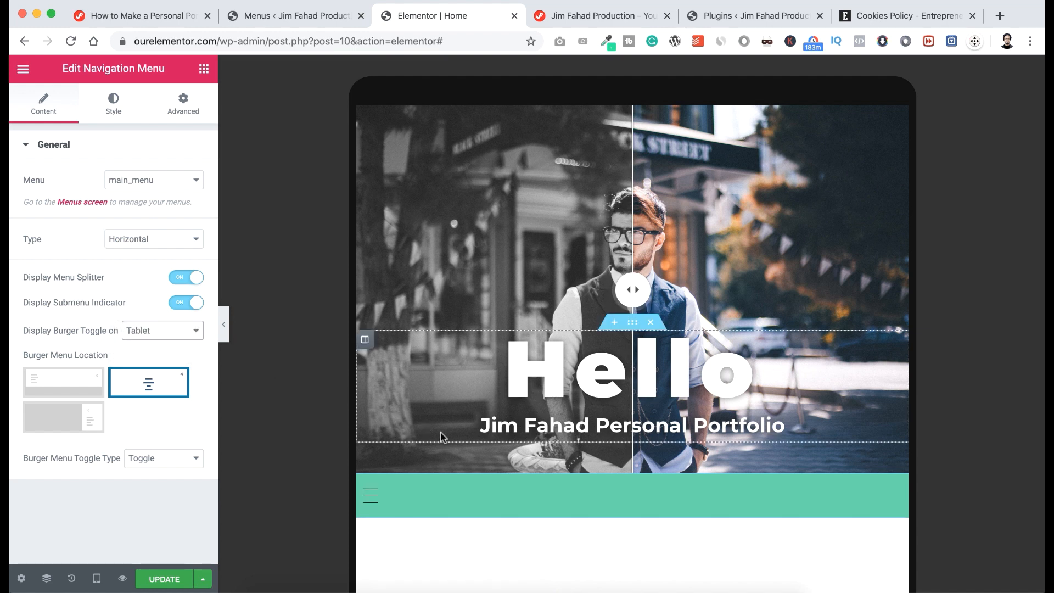
scroll(440, 431, "down", 3)
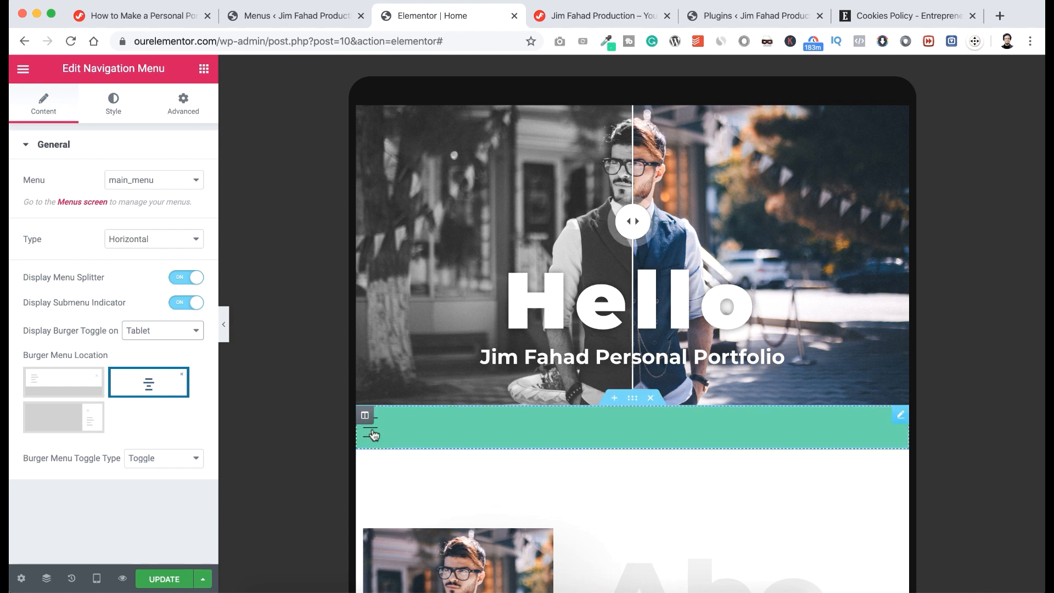
Test the full-screen burger menu, close it, and scroll to About Me.
left_click(370, 432)
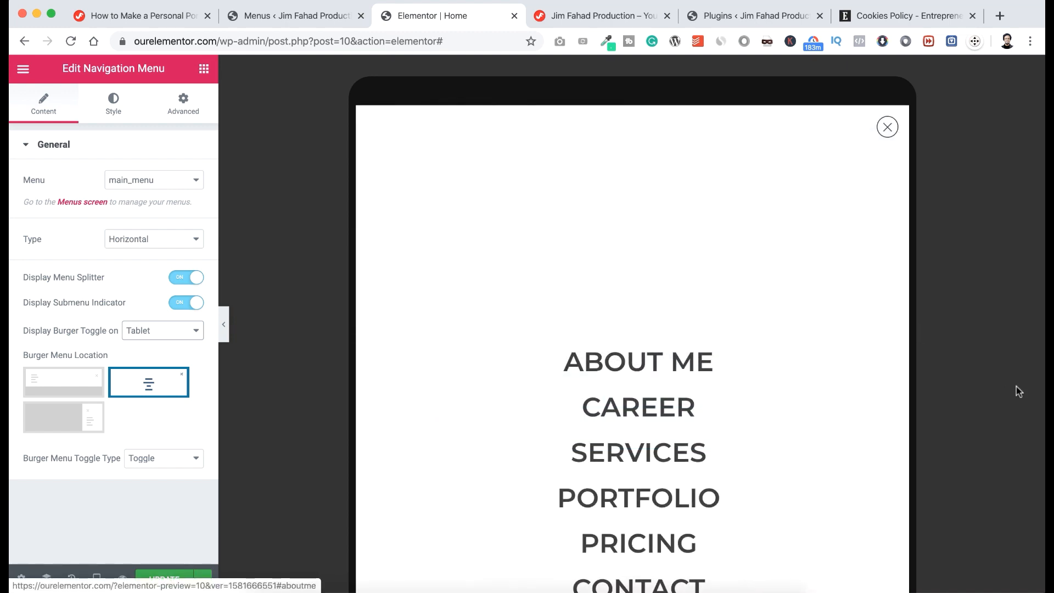
scroll(1007, 400, "down", 5)
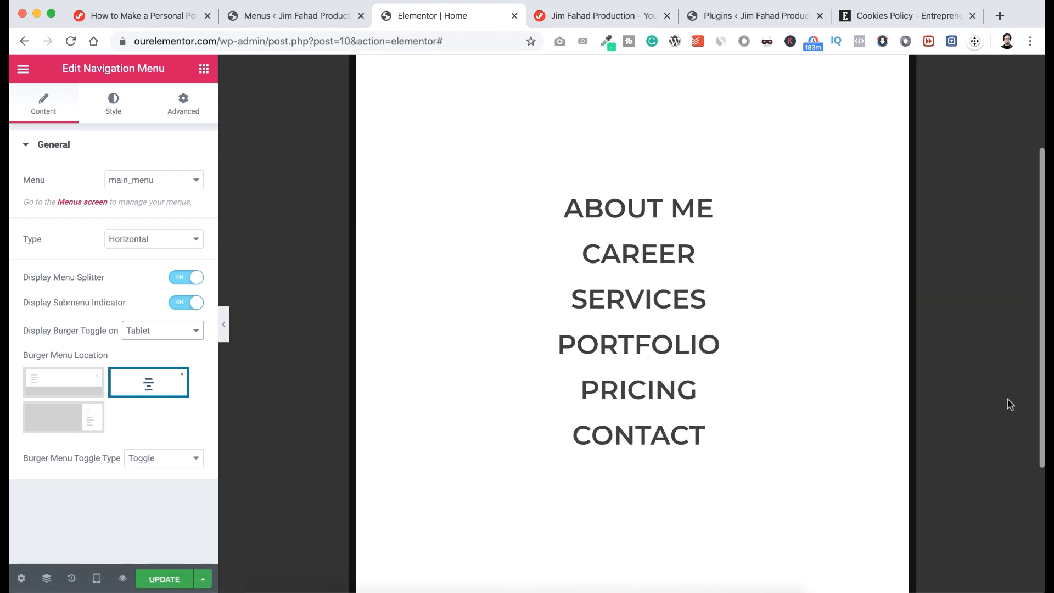
scroll(1007, 400, "up", 5)
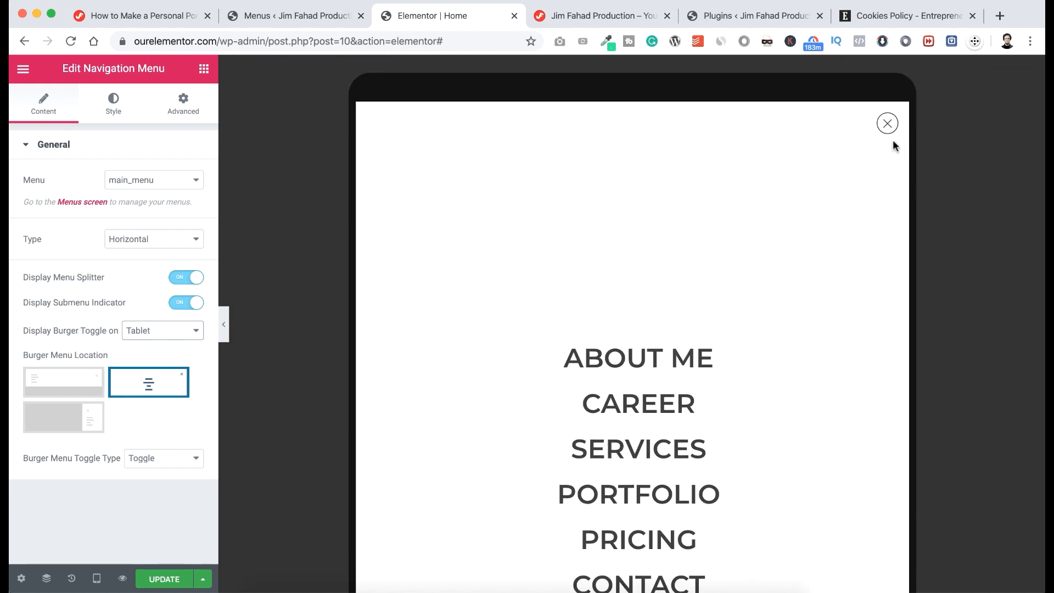
left_click(888, 124)
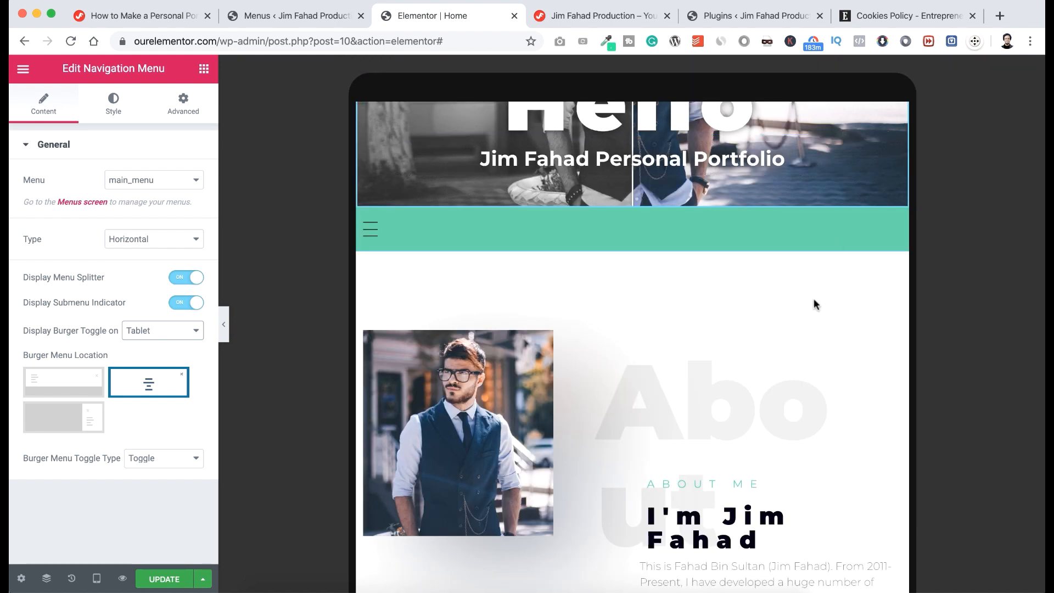
scroll(800, 378, "down", 2)
scroll(800, 379, "down", 4)
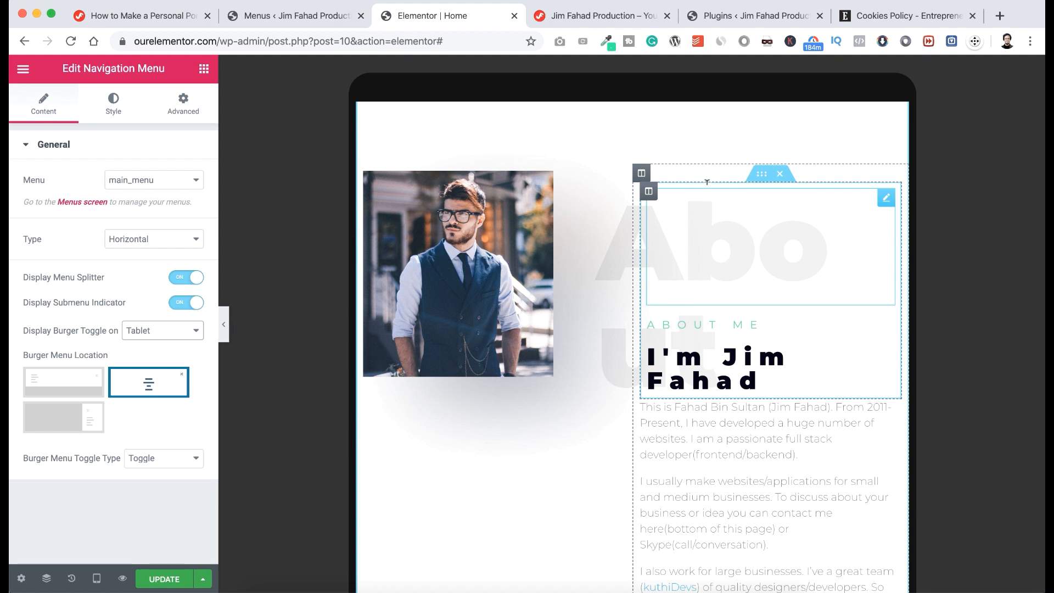
Set the faint About heading's tablet Typography size to 100 px.
left_click(706, 182)
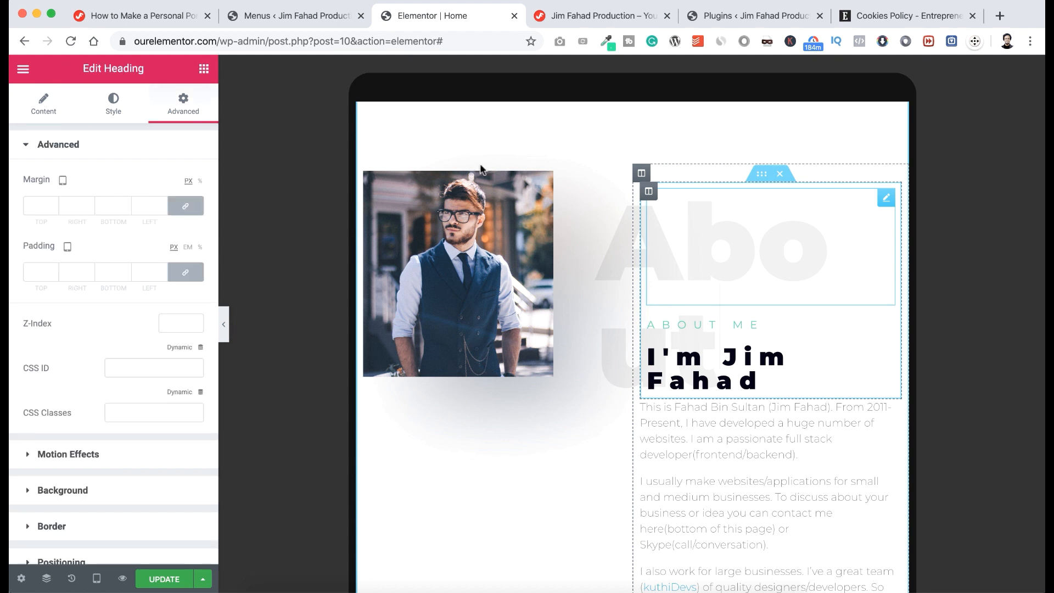
left_click(119, 117)
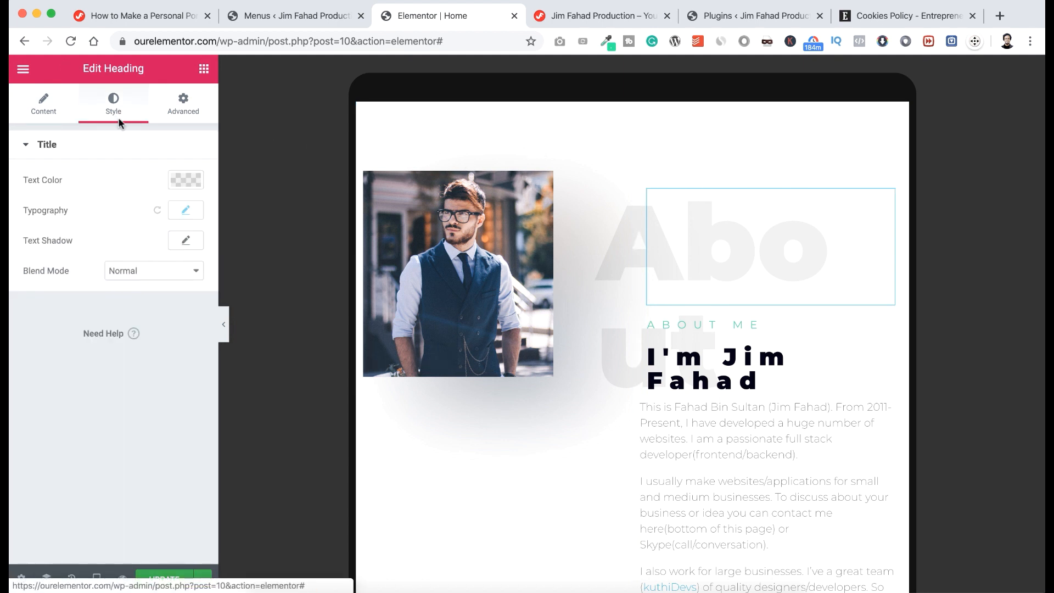
left_click(179, 213)
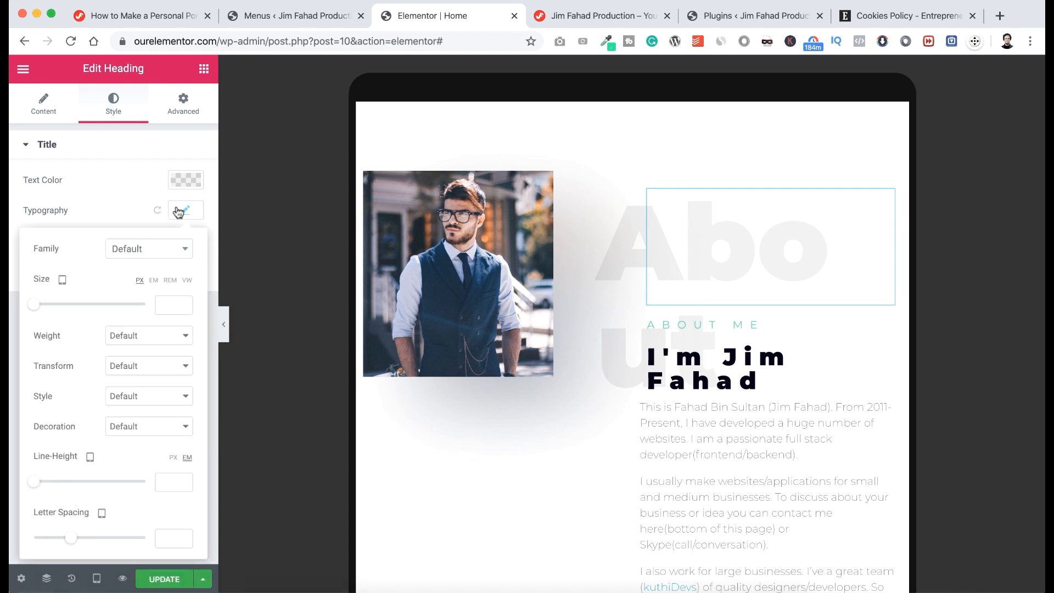
left_click(173, 298)
type("100")
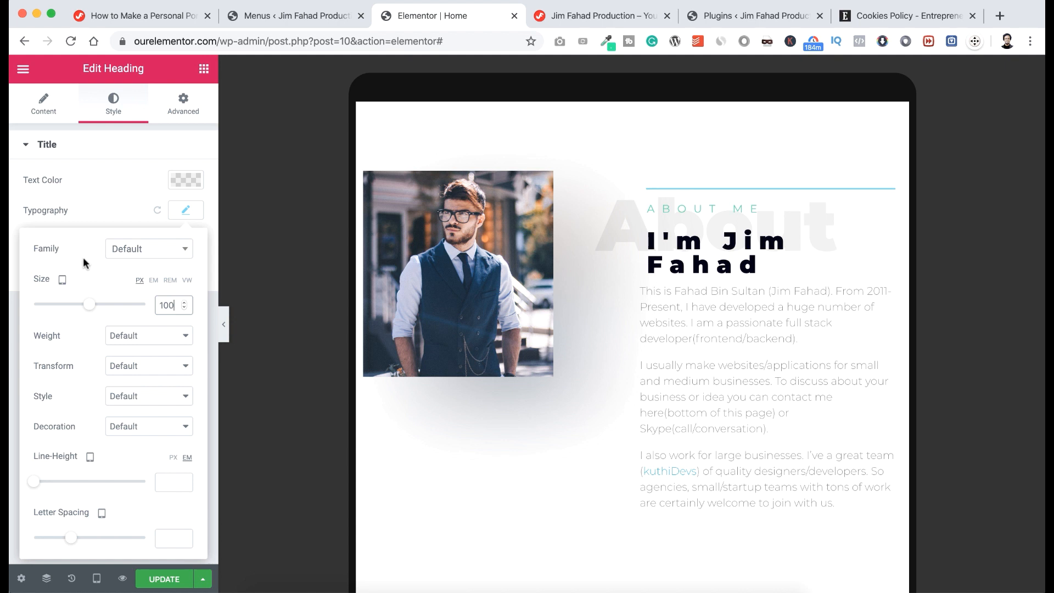
Unlink the heading's margins and set Bottom to -135 and Left to -20.
left_click(179, 103)
left_click(181, 207)
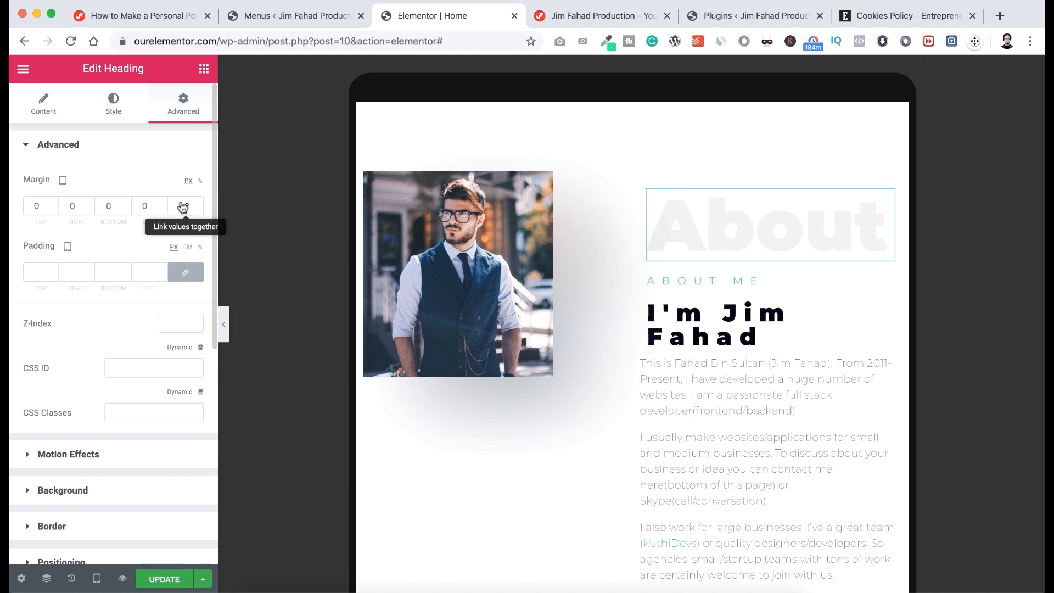
left_click(126, 209)
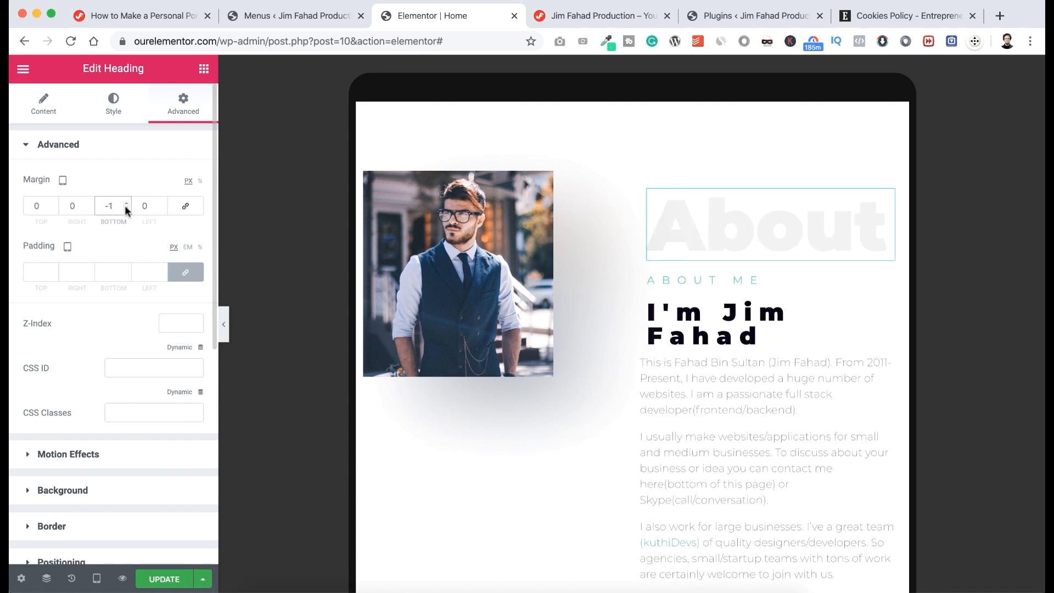
type("35")
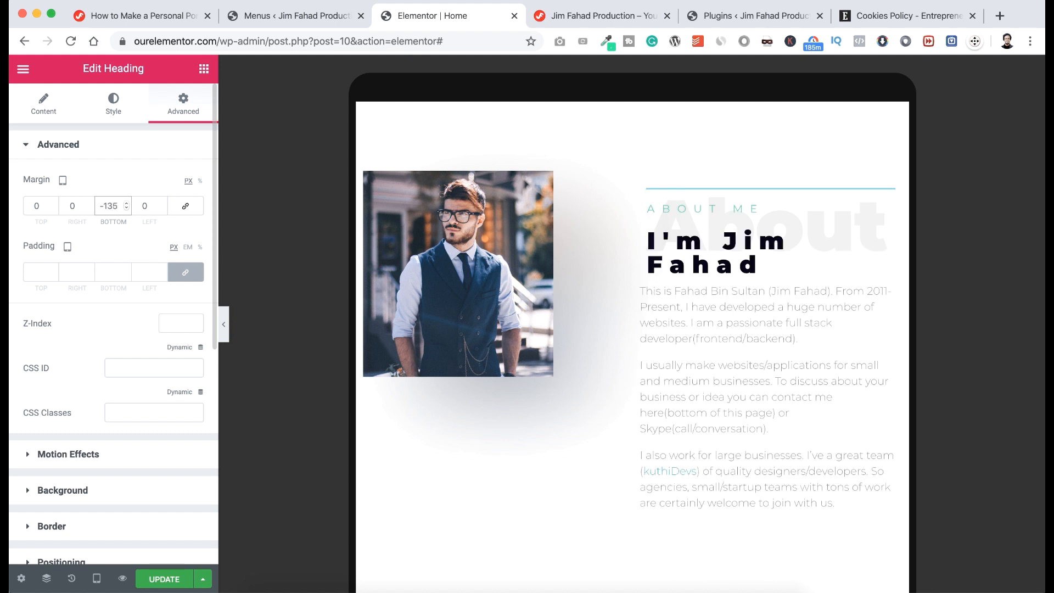
left_click(163, 209)
left_click(162, 209)
type("0")
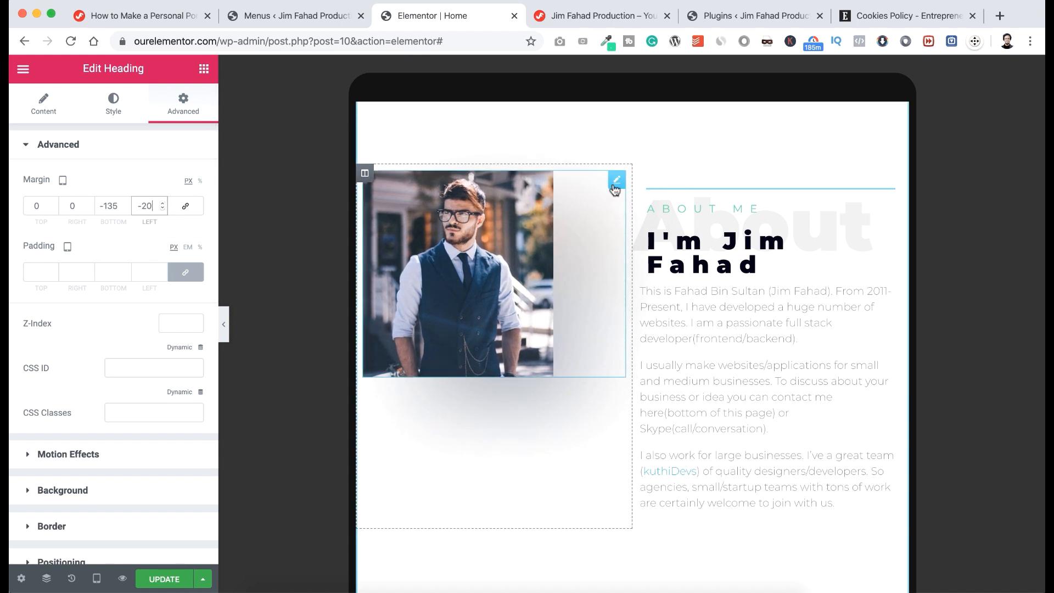
Give the About Me portrait a 30 px right margin on tablet.
left_click(617, 180)
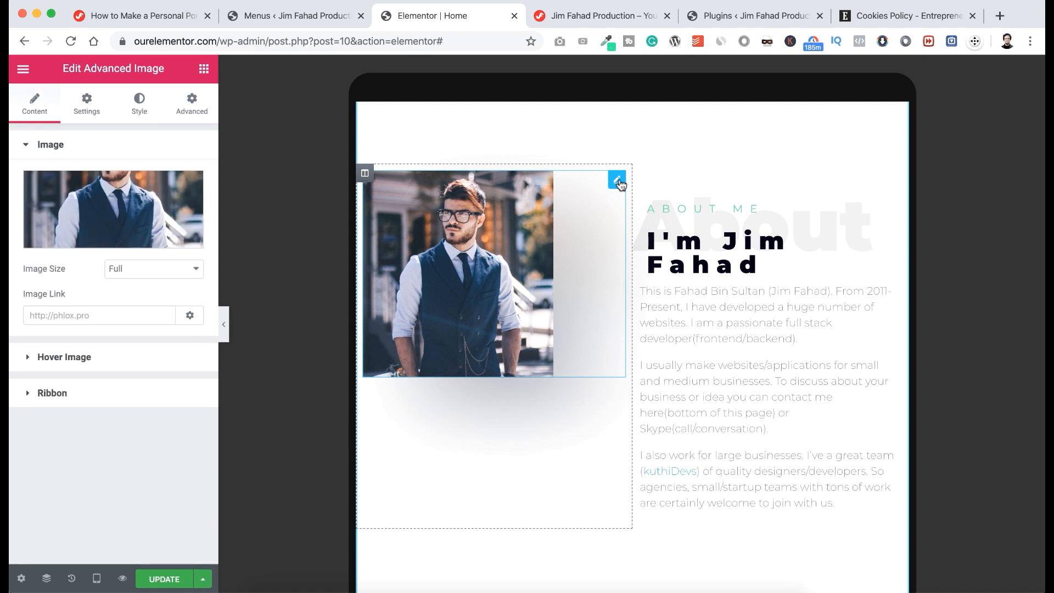
left_click(190, 107)
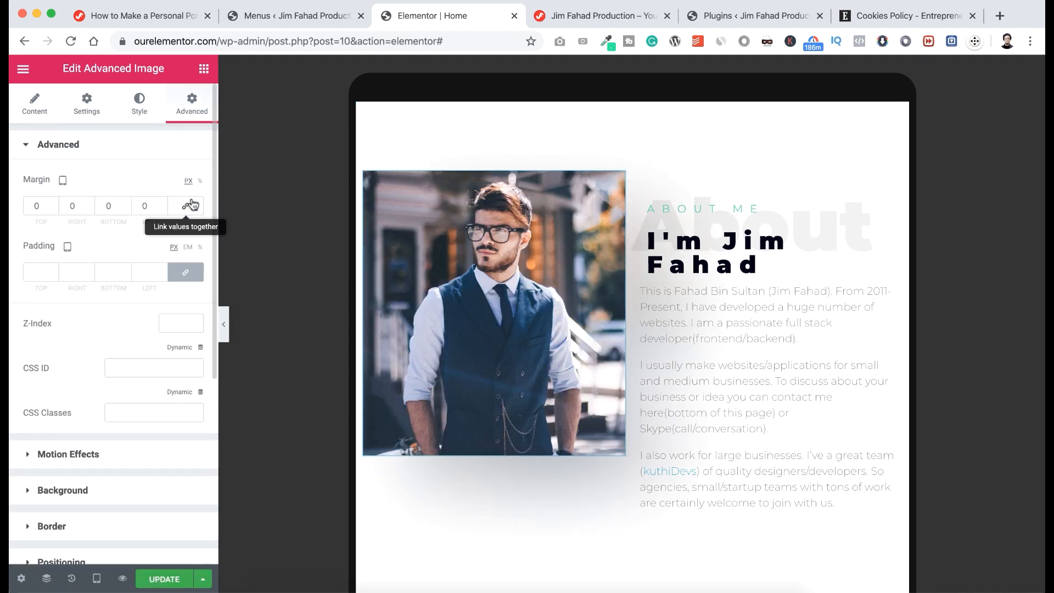
left_click(71, 205)
type("20")
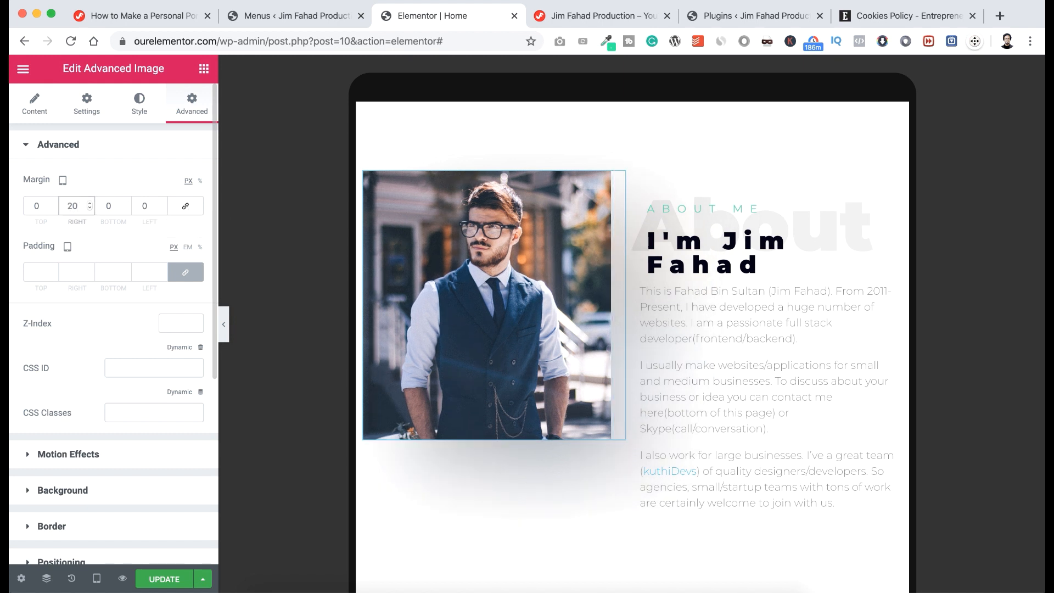
double_click(70, 206)
type("30")
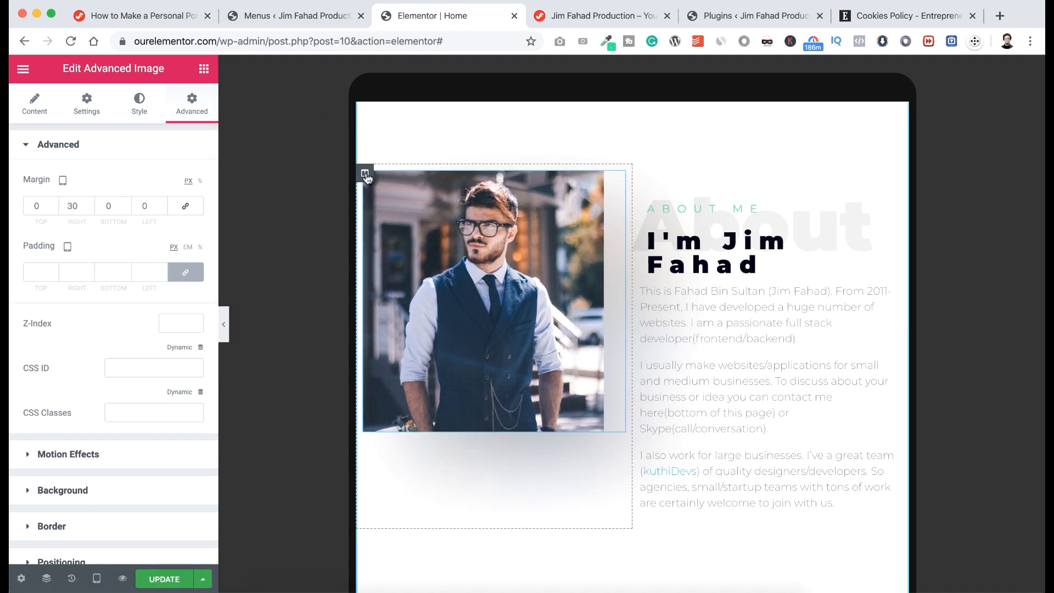
Set the photo column's Vertical Align to Middle.
left_click(365, 175)
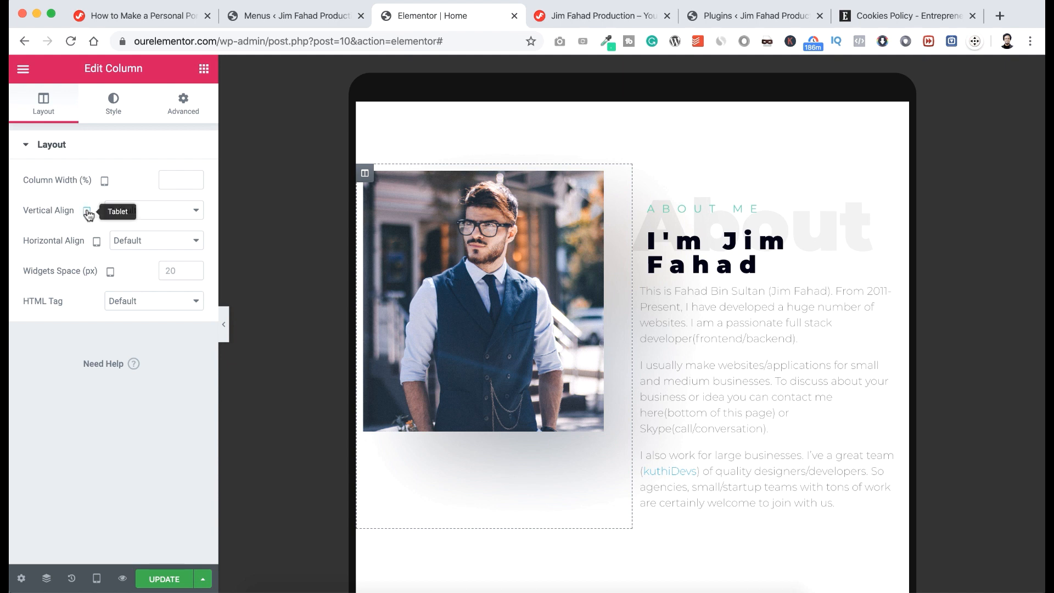
left_click(152, 213)
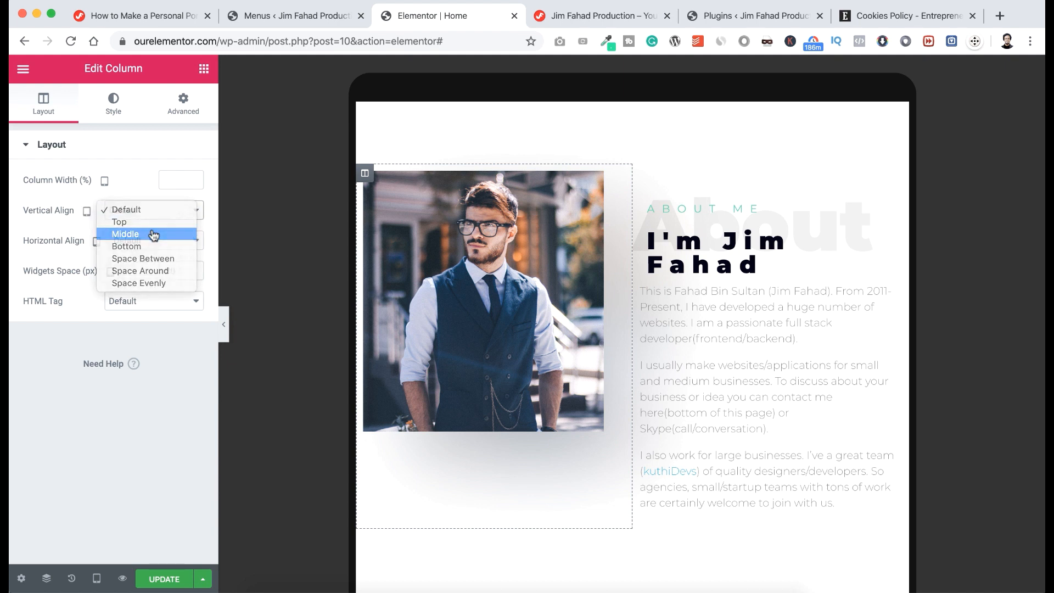
left_click(153, 235)
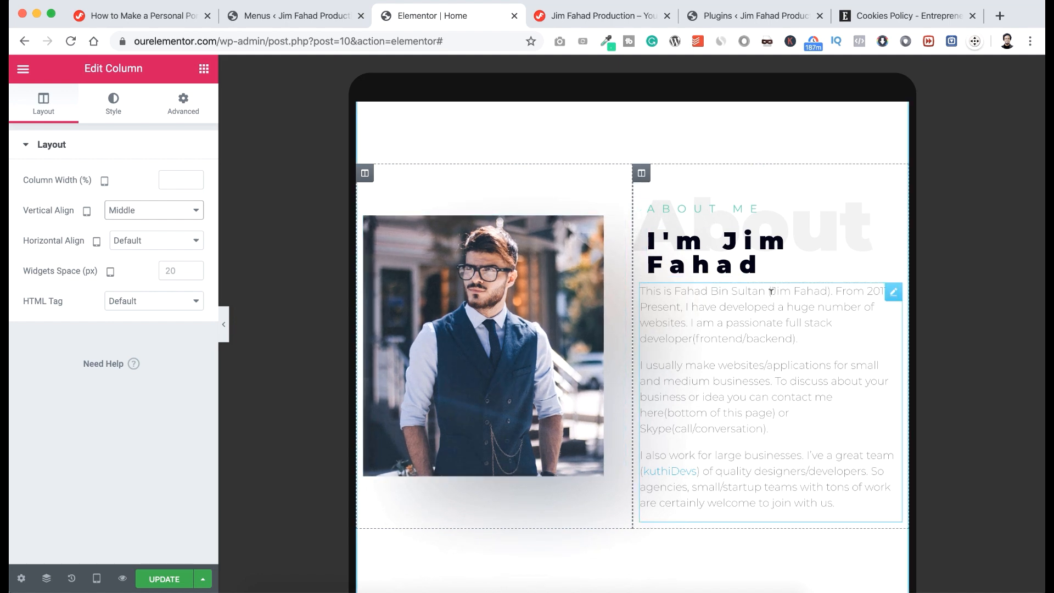
scroll(771, 291, "down", 2)
scroll(771, 291, "down", 5)
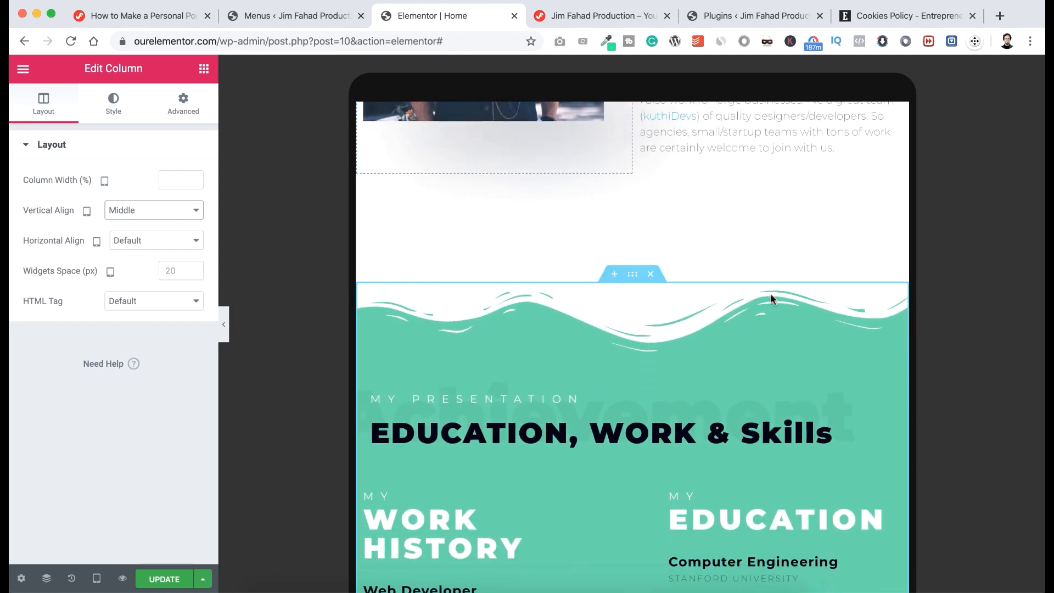
scroll(770, 294, "down", 2)
scroll(770, 299, "down", 10)
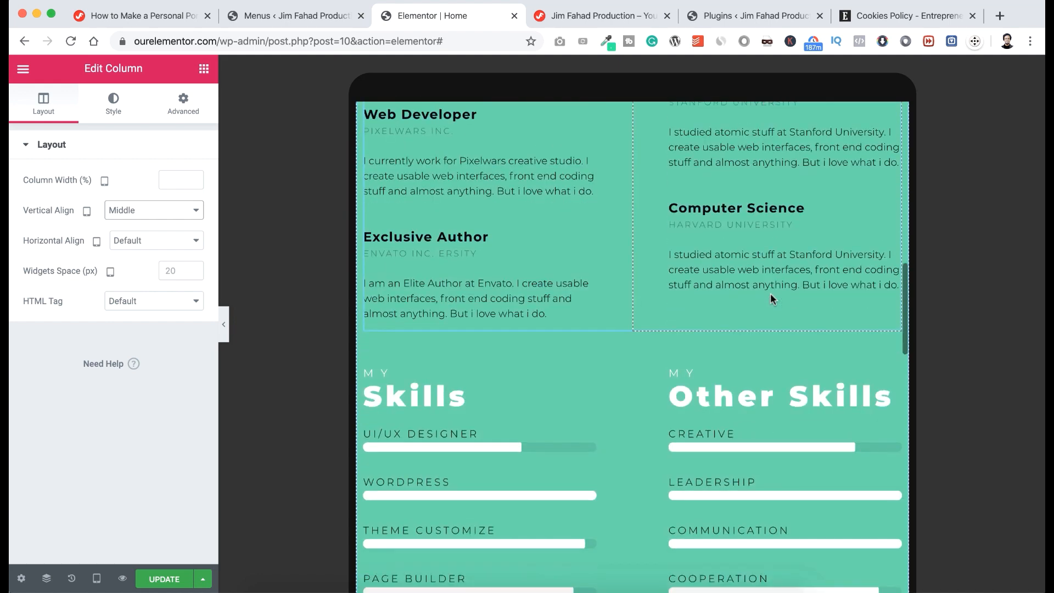
scroll(770, 294, "down", 8)
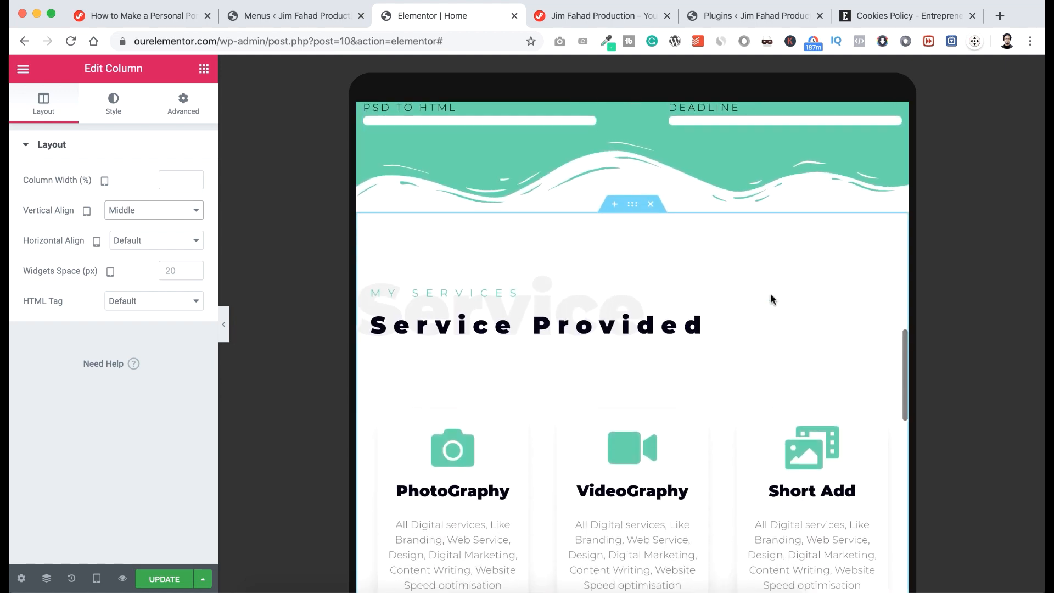
scroll(770, 299, "down", 5)
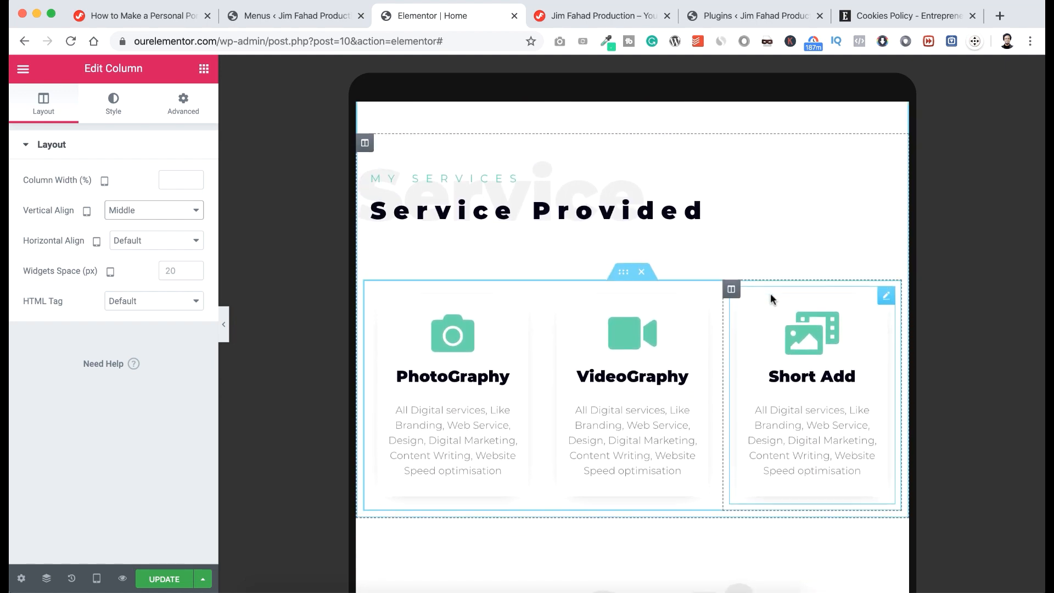
scroll(771, 299, "down", 6)
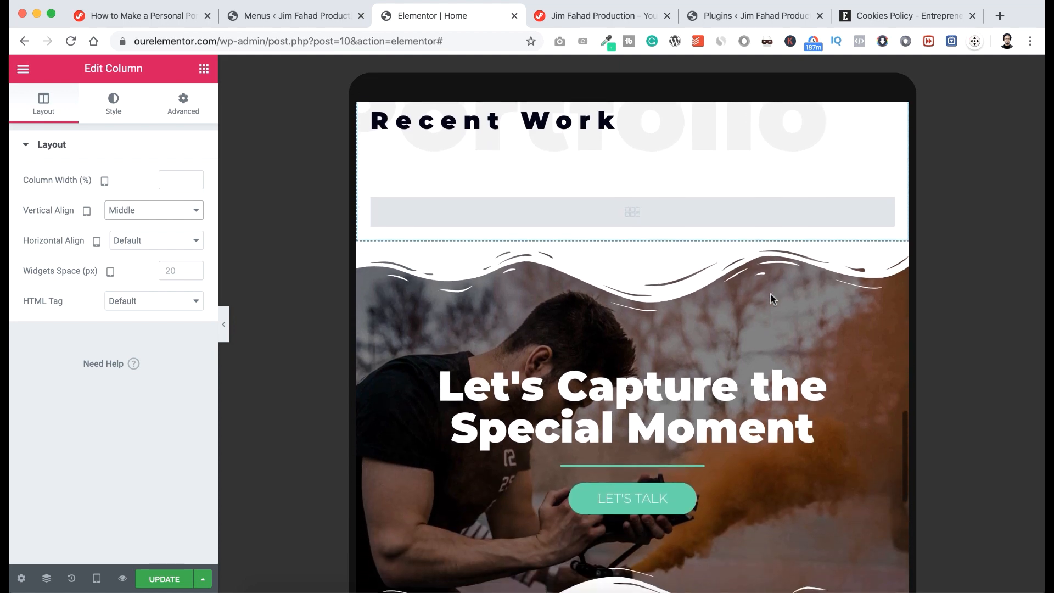
scroll(771, 299, "down", 4)
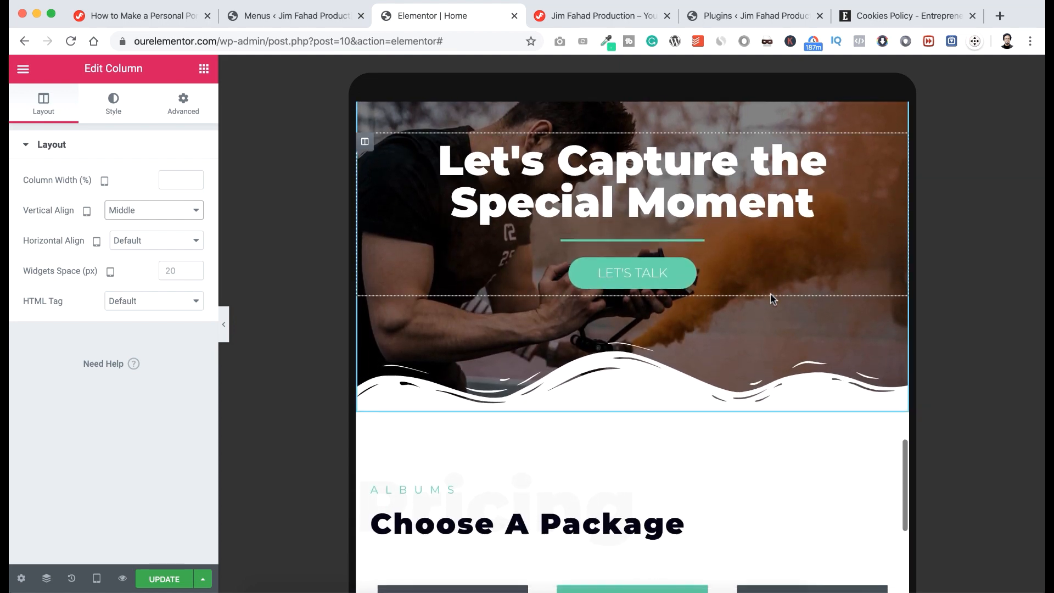
scroll(756, 417, "down", 8)
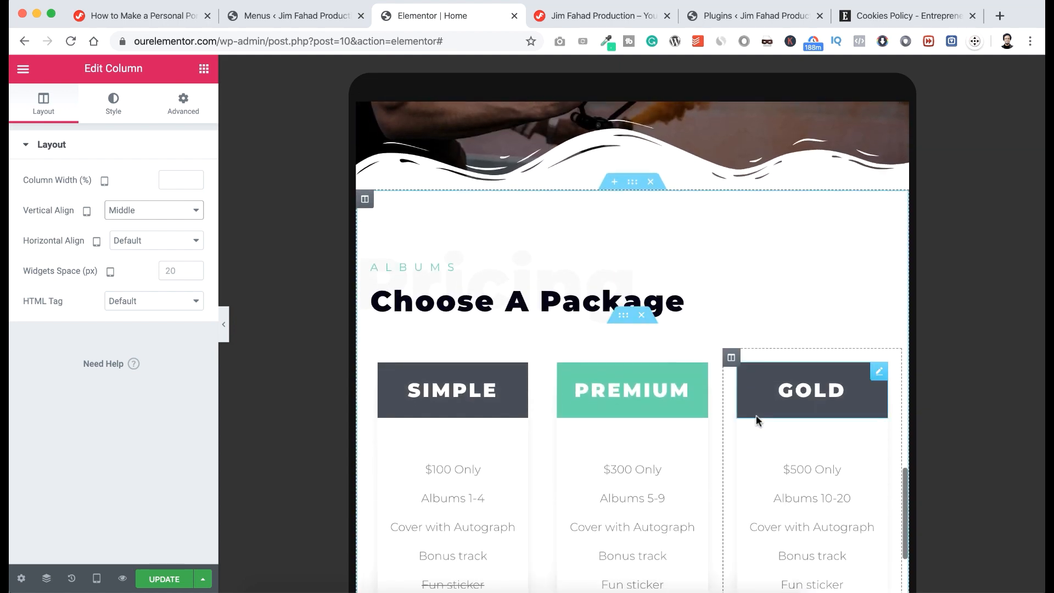
scroll(756, 421, "down", 5)
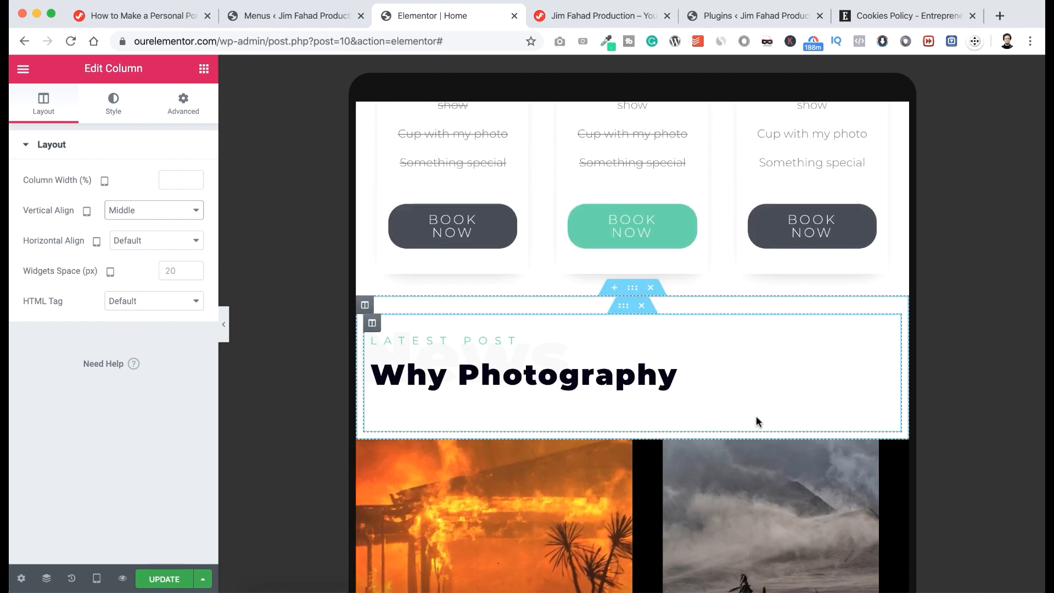
scroll(756, 421, "down", 3)
scroll(756, 421, "down", 8)
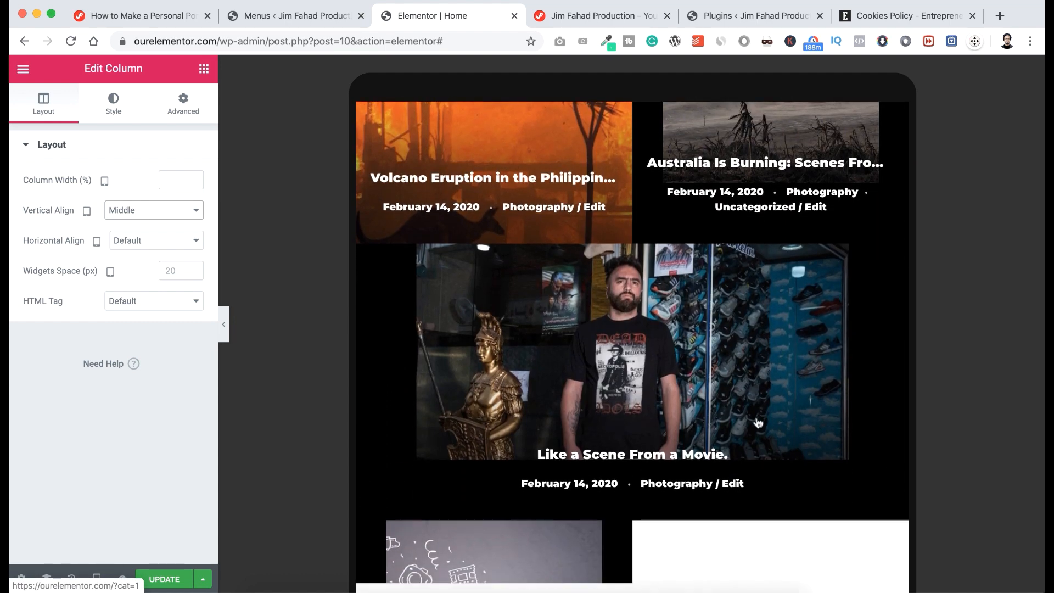
scroll(756, 421, "down", 10)
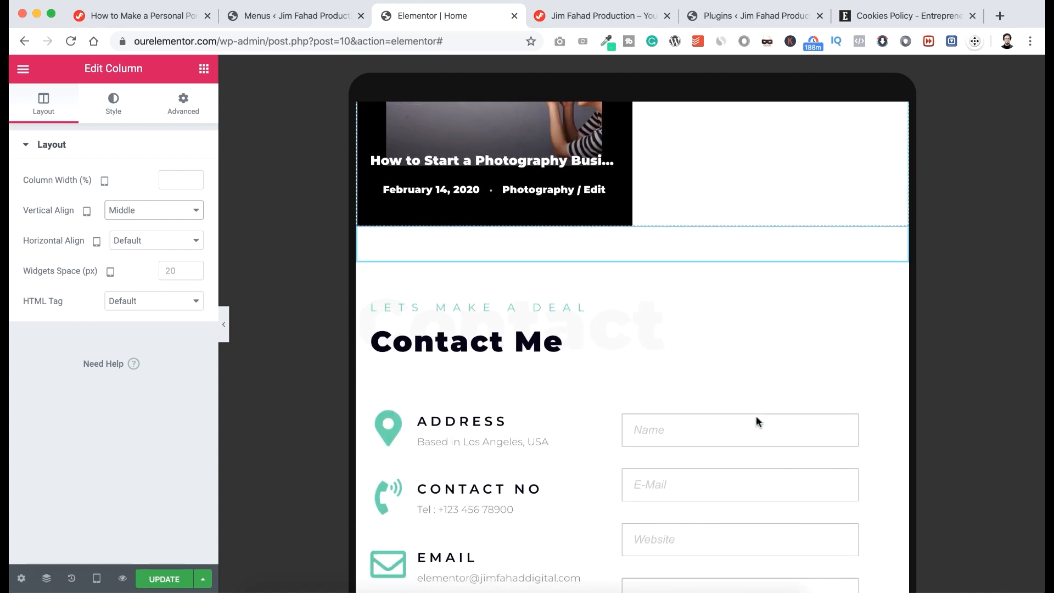
scroll(756, 414, "down", 6)
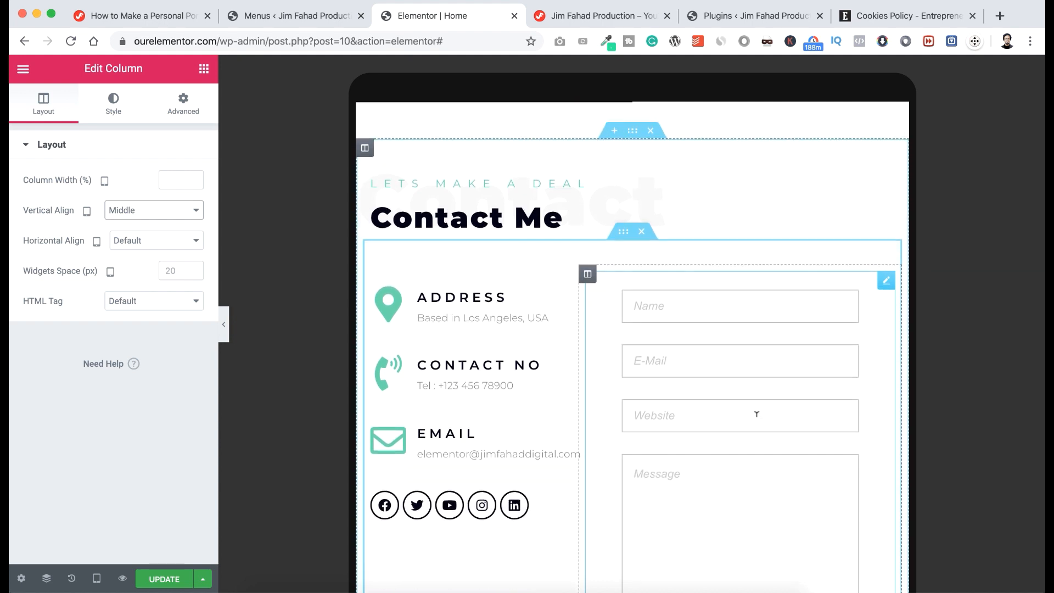
scroll(756, 414, "down", 4)
scroll(756, 414, "up", 10)
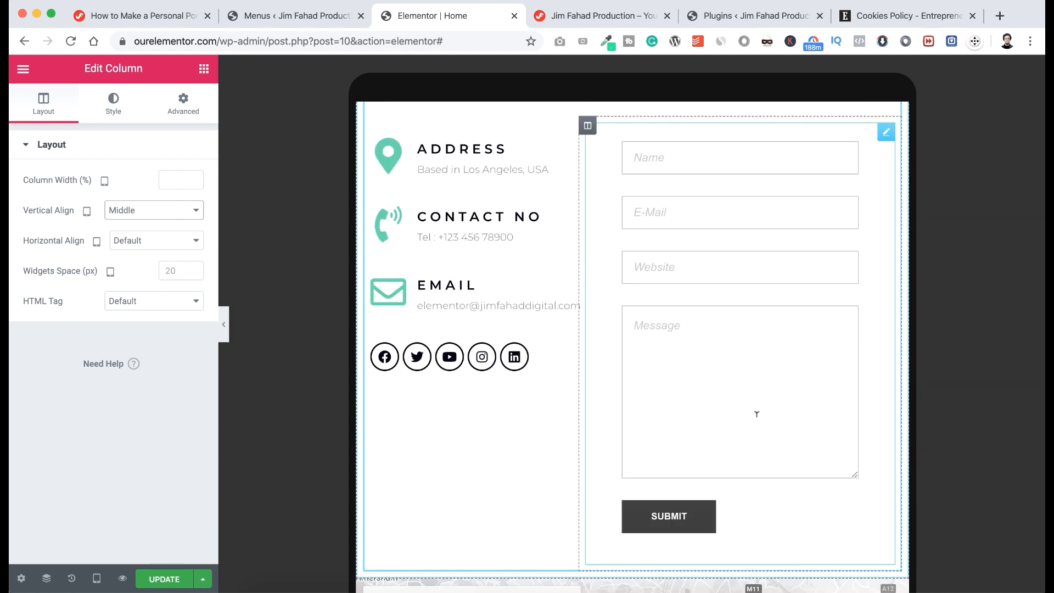
scroll(756, 414, "up", 10)
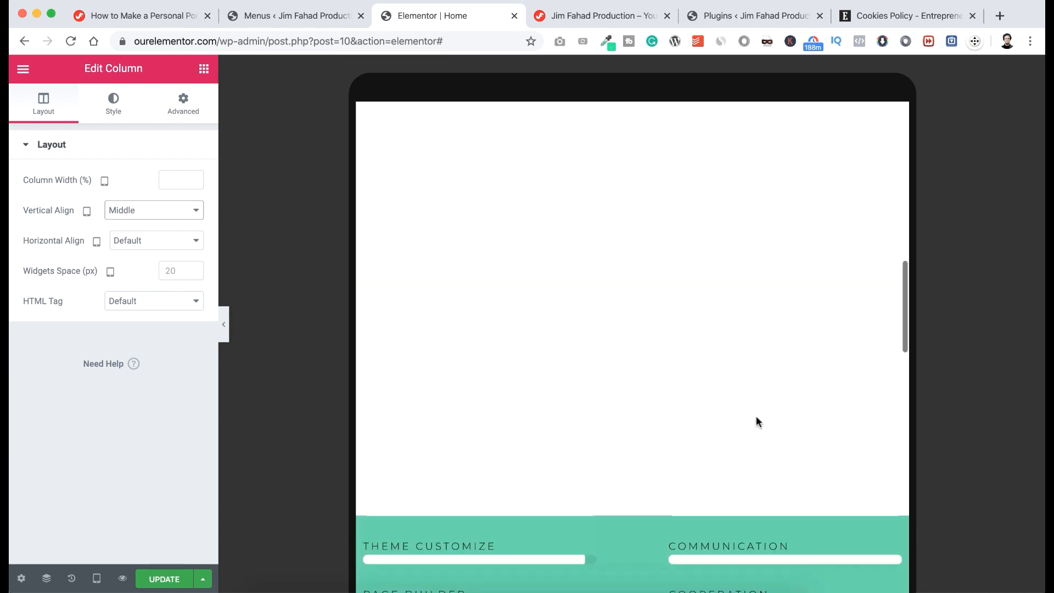
scroll(756, 422, "up", 10)
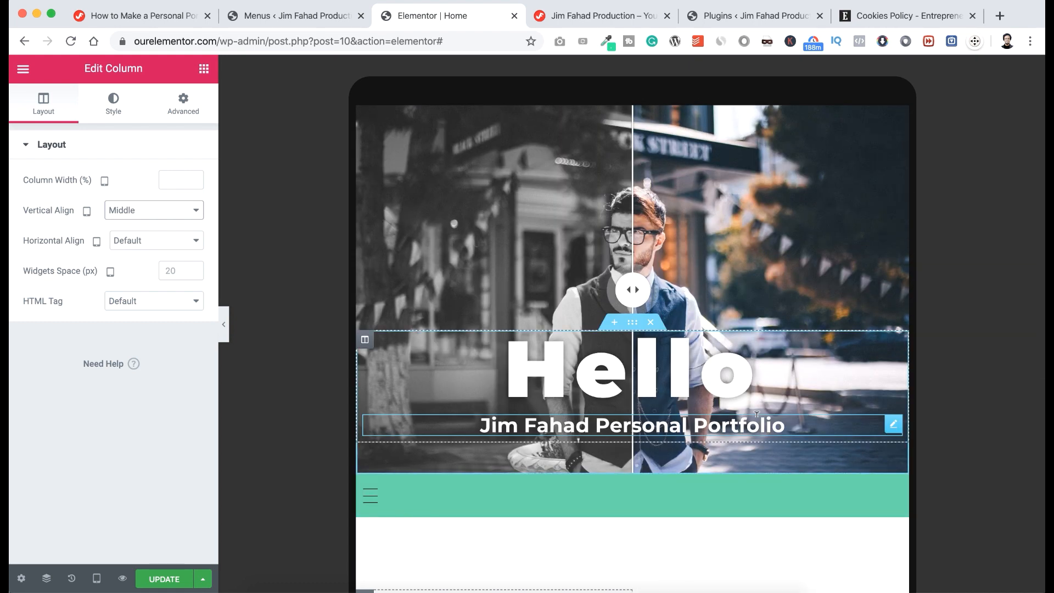
Preview the page at Mobile width (360px), scrolling down to the Let's Capture the Special Moment section.
left_click(98, 580)
left_click(90, 542)
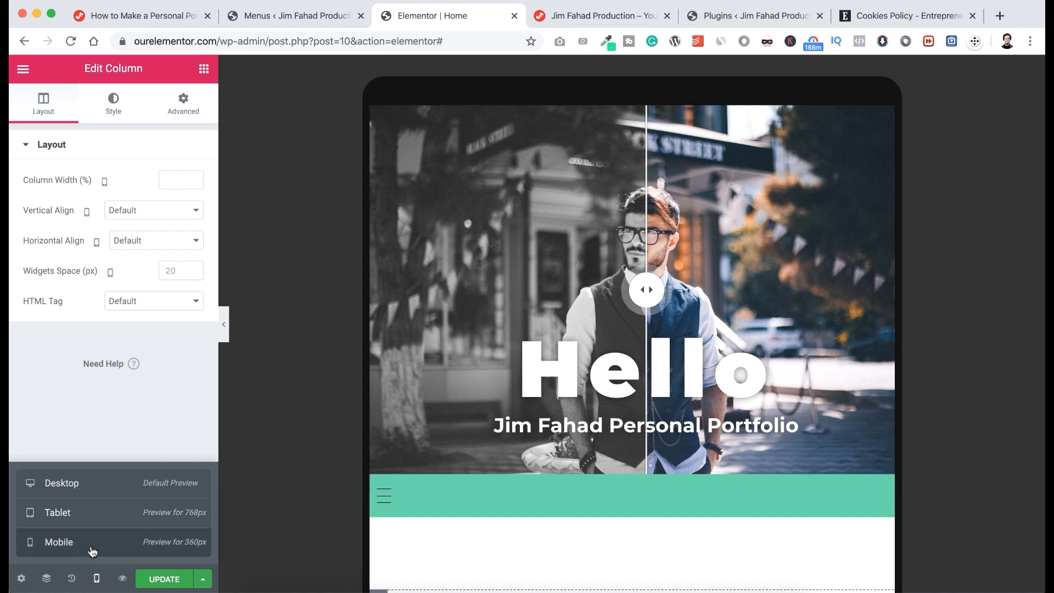
scroll(562, 292, "up", 5)
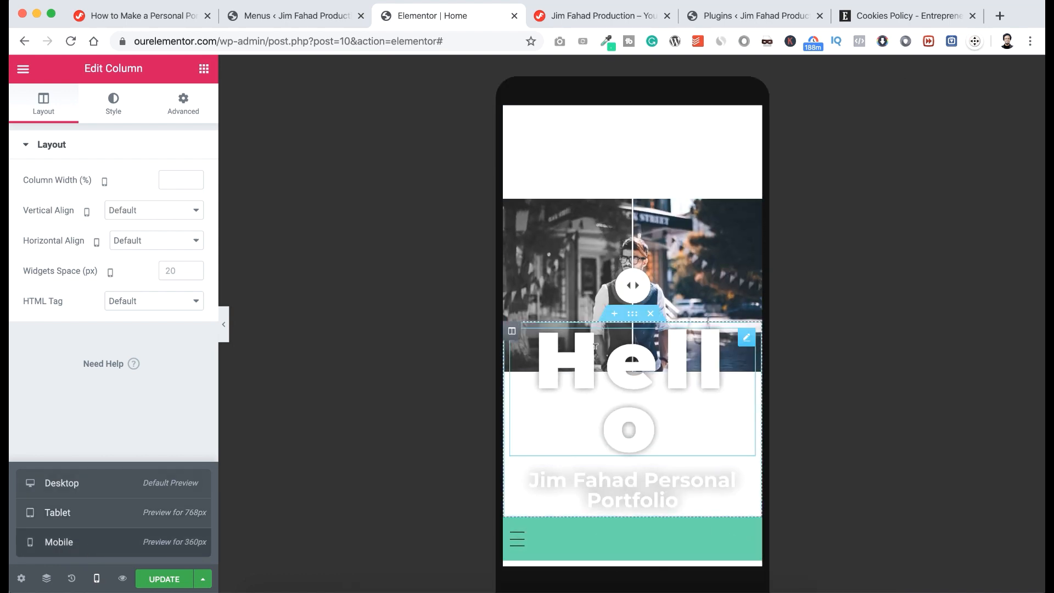
scroll(596, 345, "down", 2)
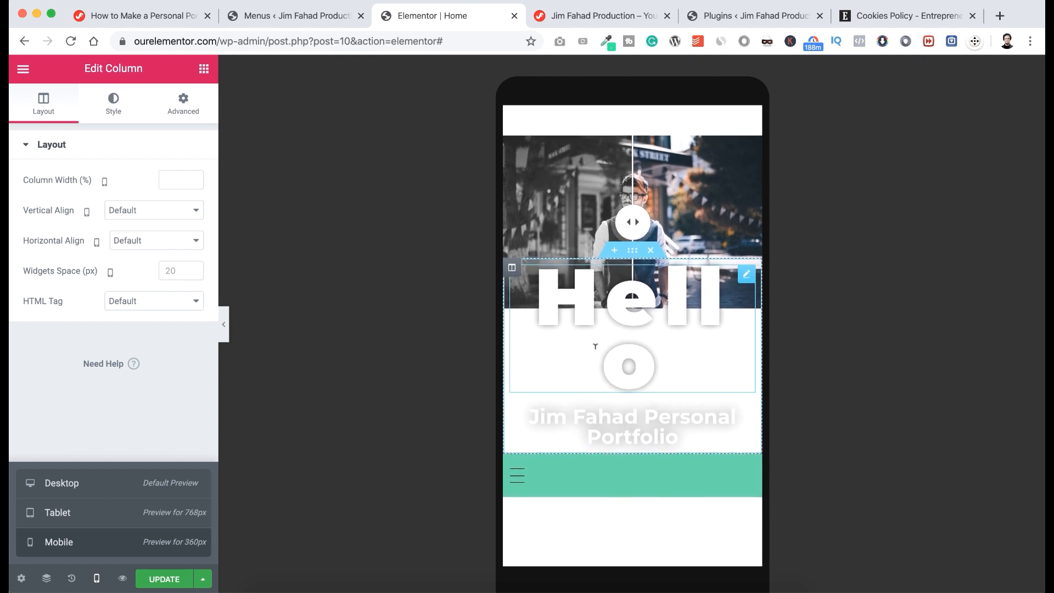
scroll(596, 346, "down", 10)
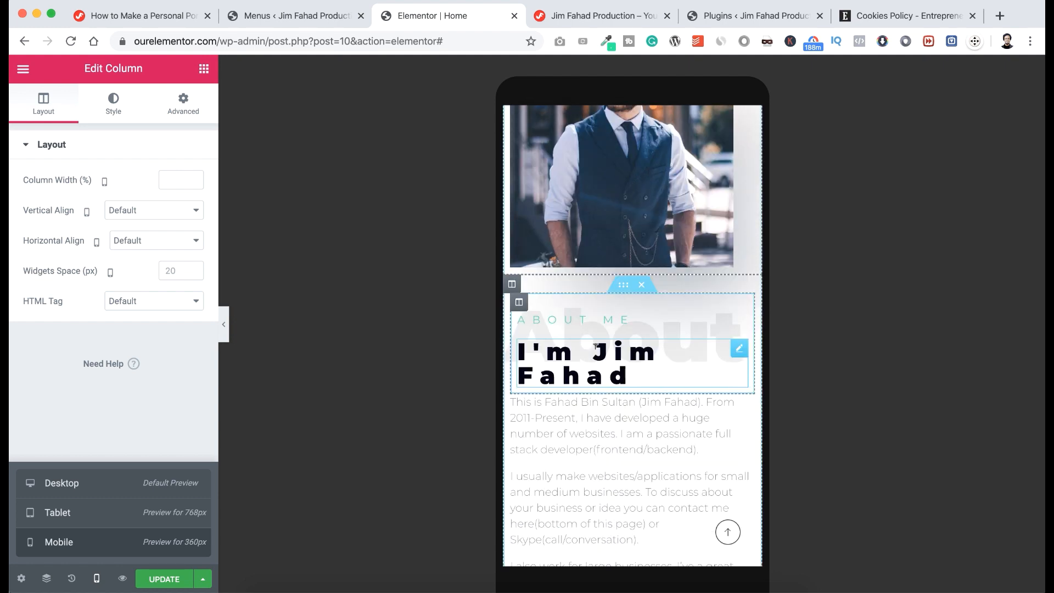
scroll(596, 346, "down", 10)
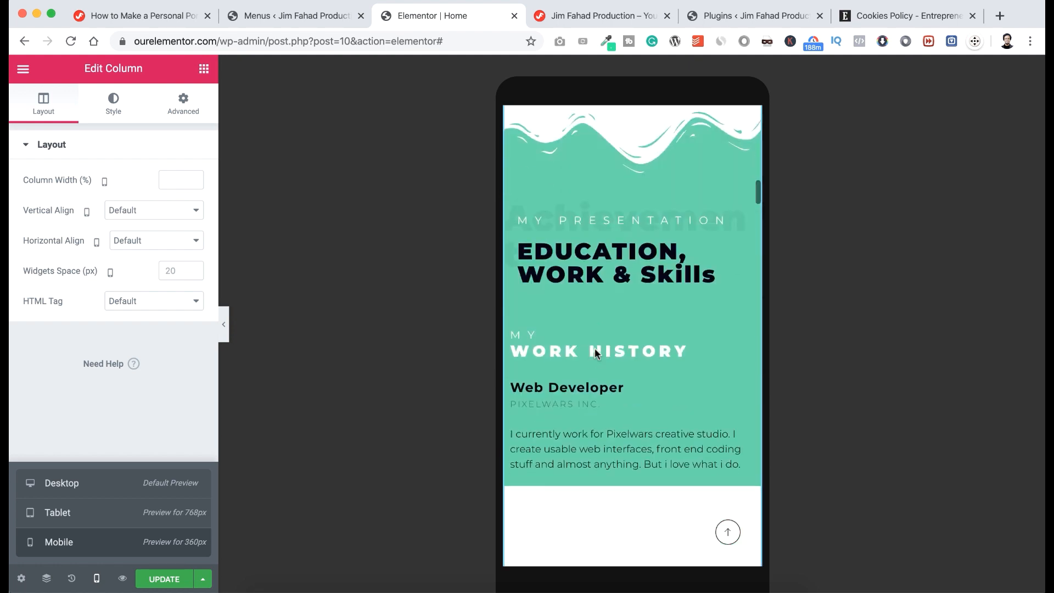
scroll(595, 351, "down", 12)
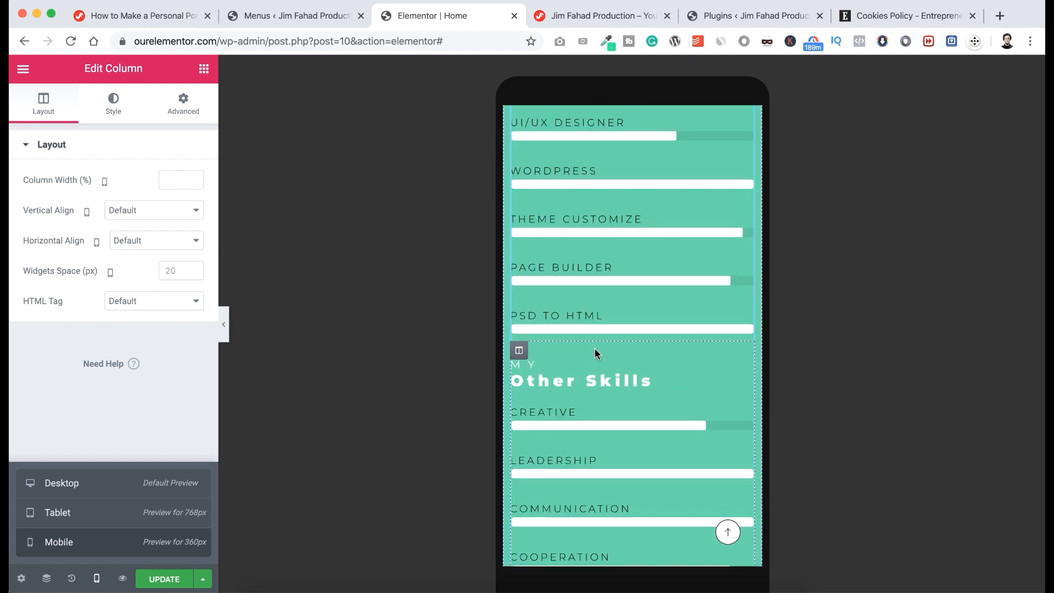
scroll(595, 351, "down", 8)
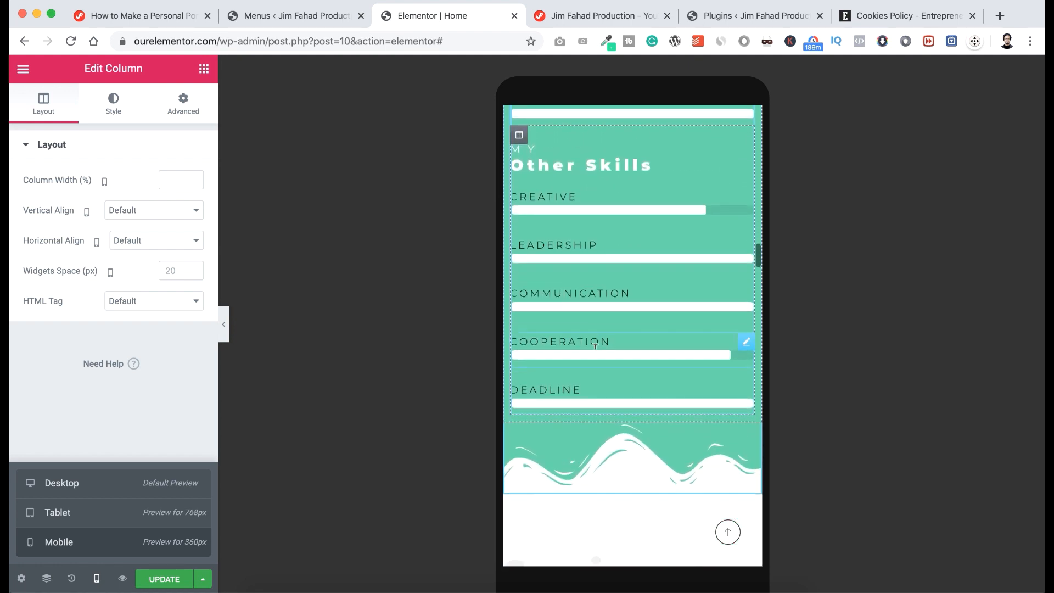
scroll(596, 347, "down", 8)
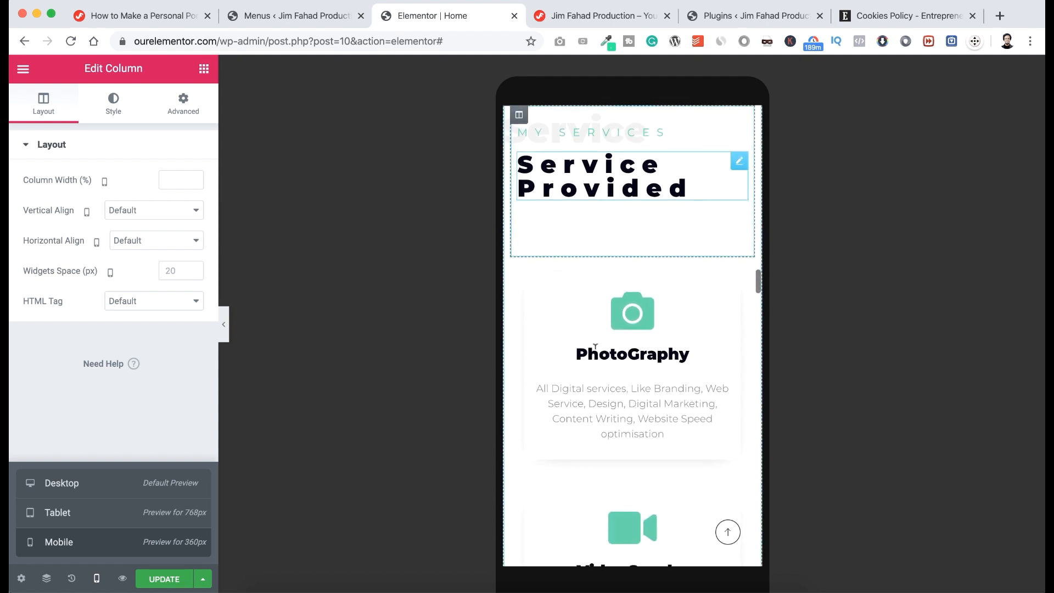
scroll(595, 347, "down", 8)
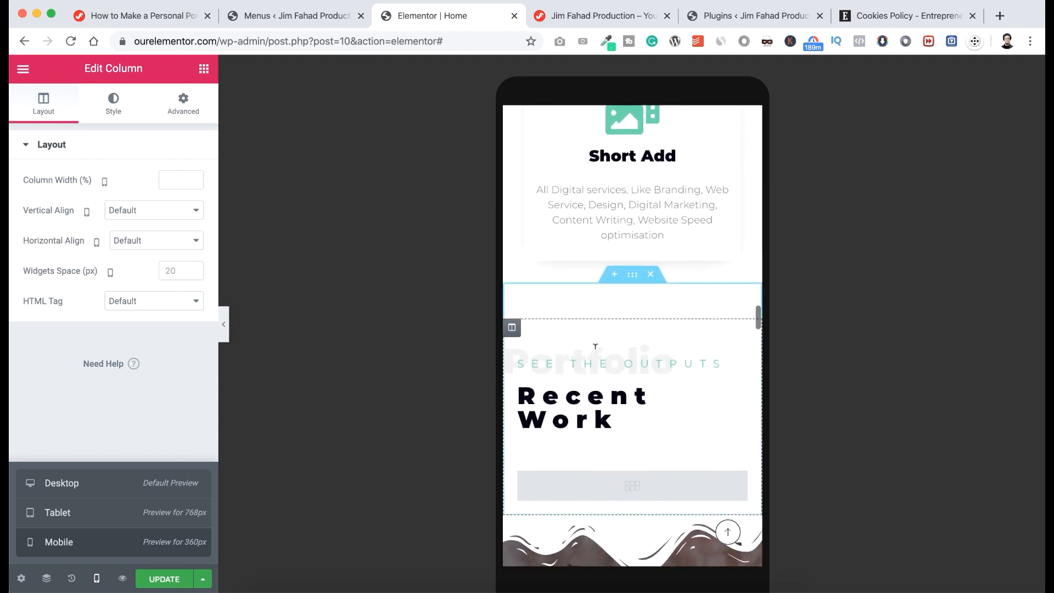
scroll(597, 353, "down", 4)
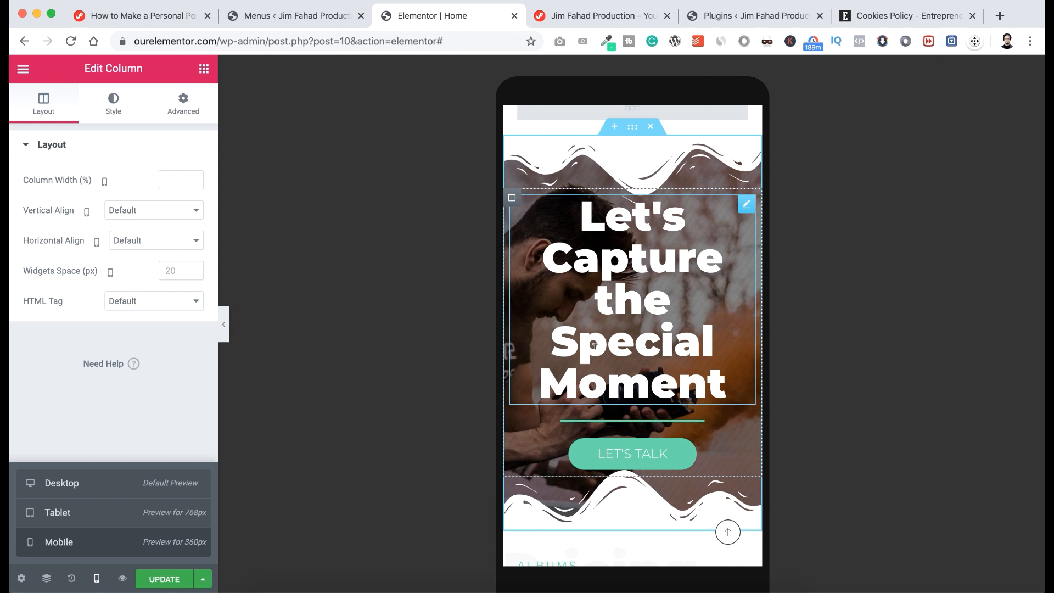
scroll(595, 345, "down", 1)
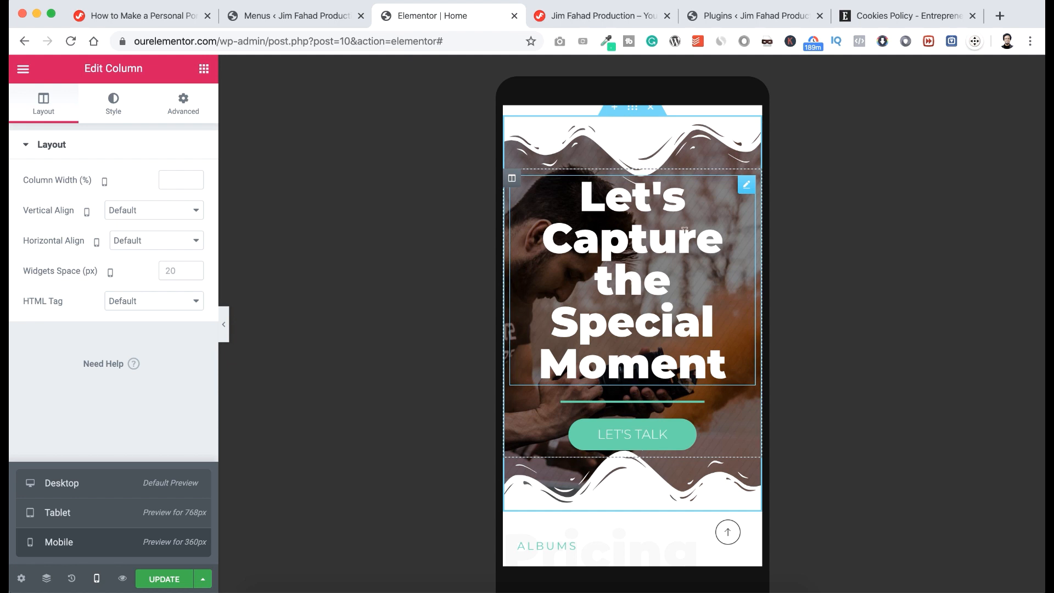
Set the Let's Capture the Special Moment heading's mobile Typography size to 40 px.
left_click(746, 186)
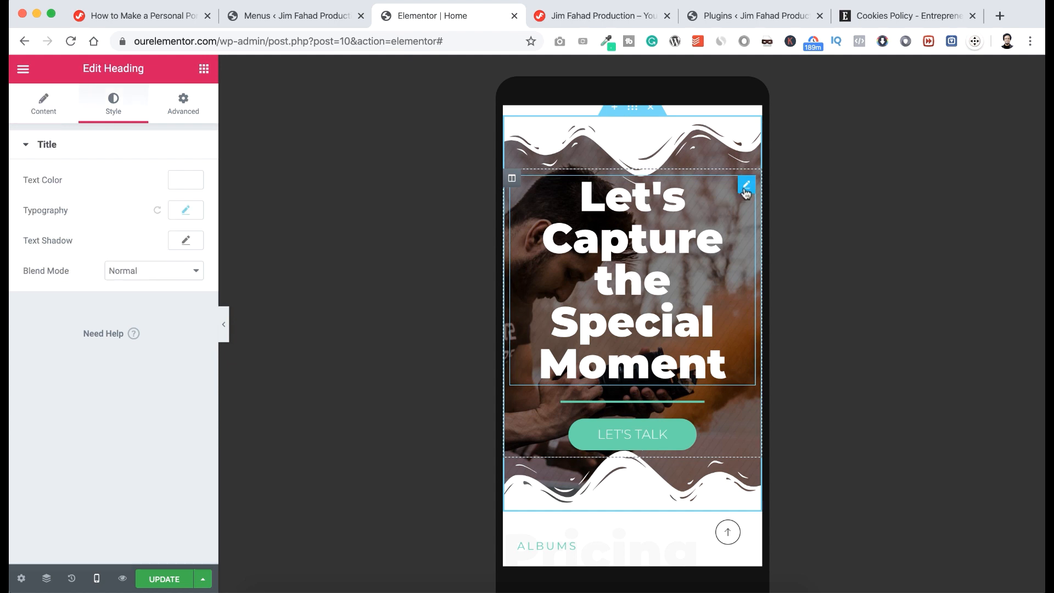
left_click(186, 211)
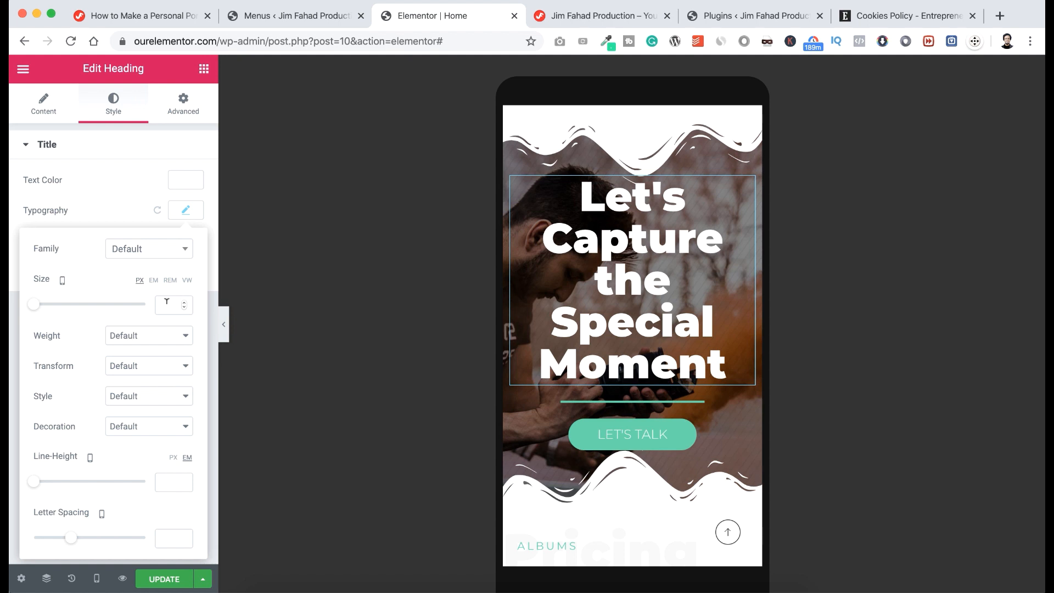
type("28")
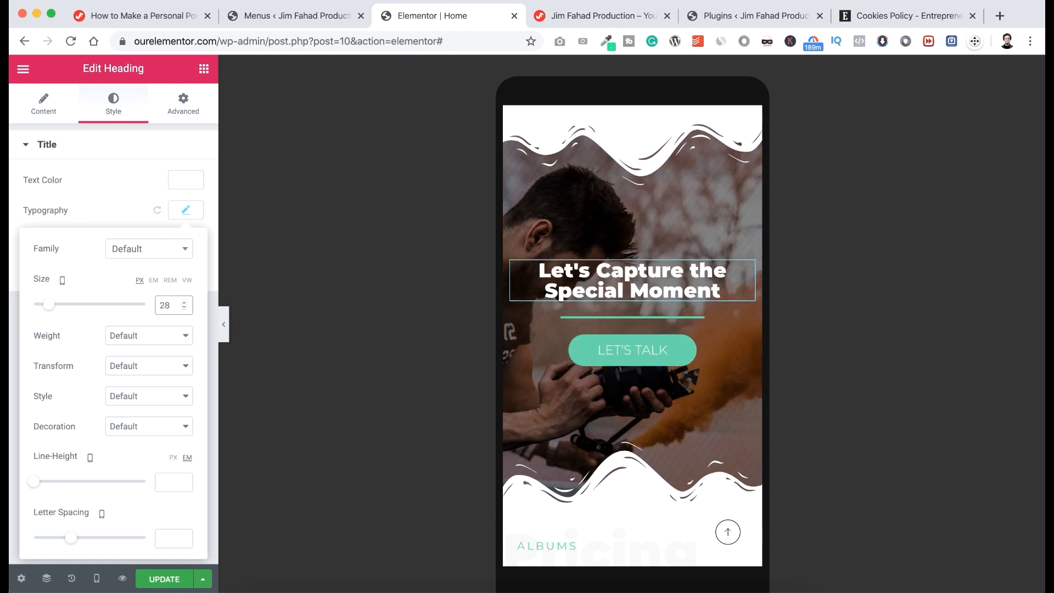
key("BackSpace")
key("BackSpace")
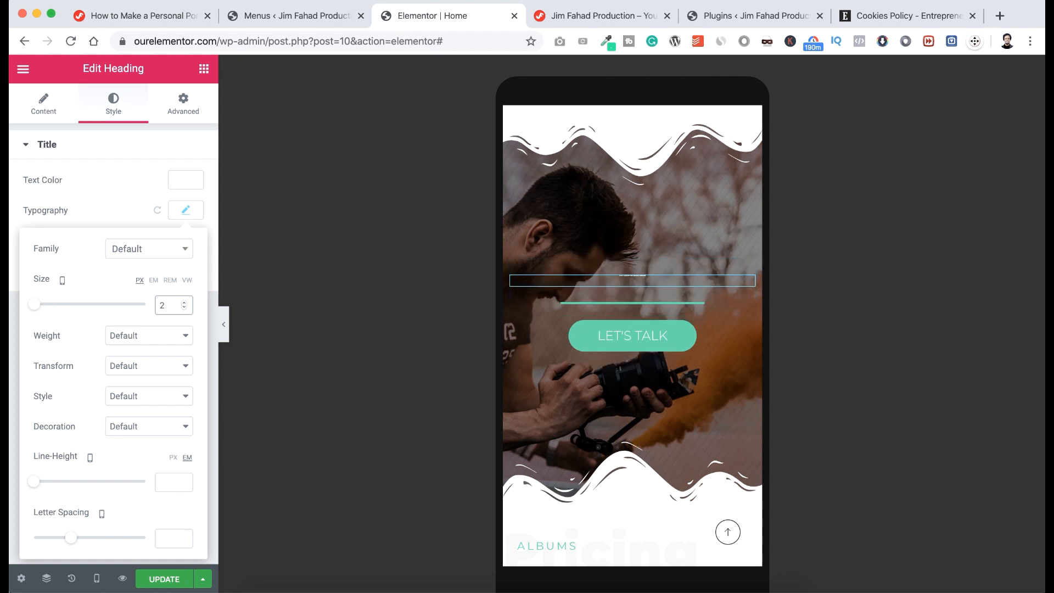
type("40")
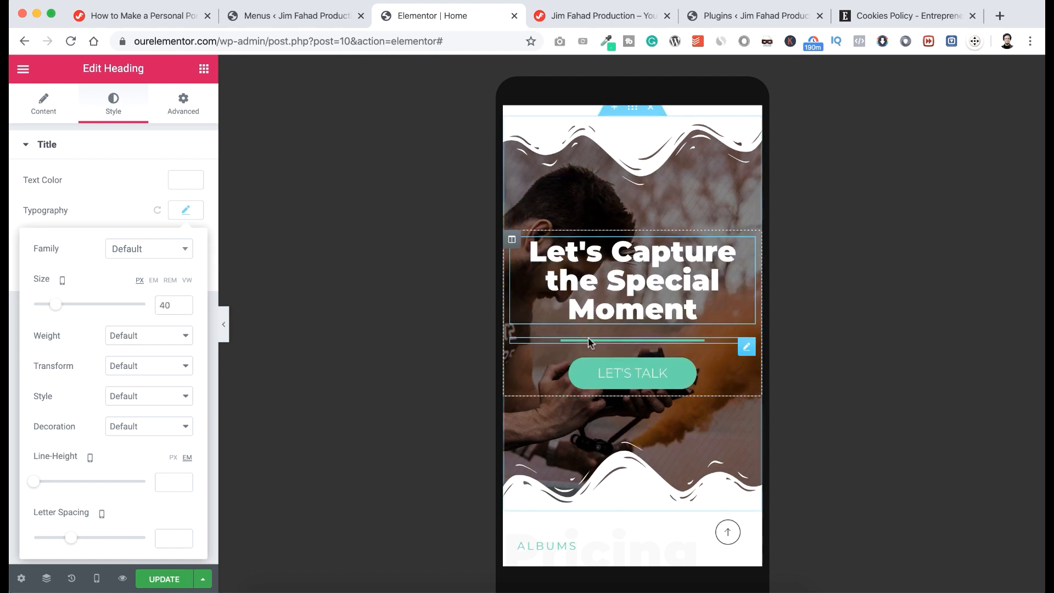
scroll(607, 489, "down", 5)
scroll(607, 493, "down", 10)
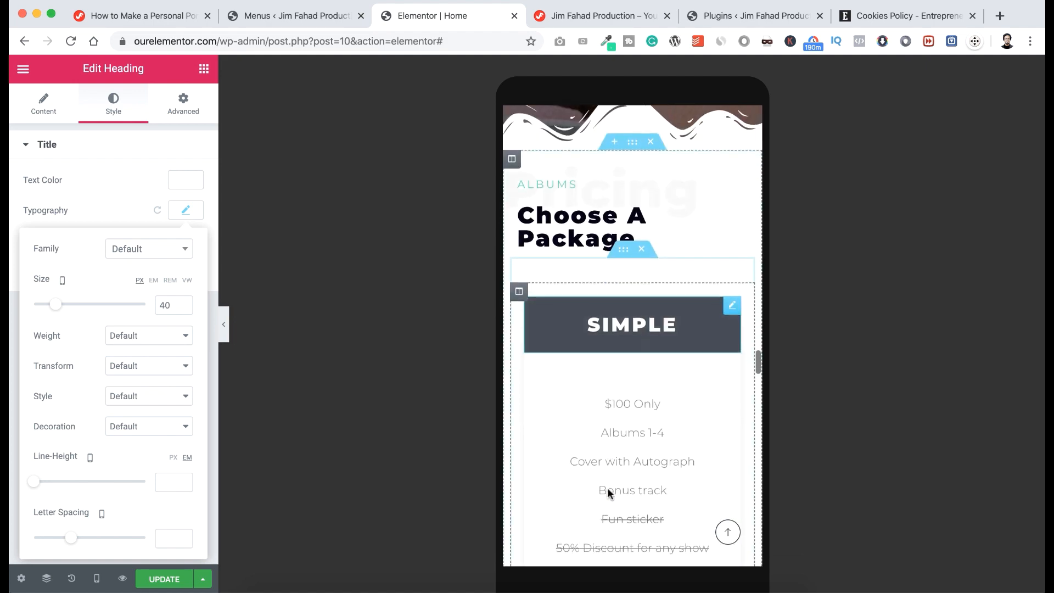
scroll(607, 493, "down", 10)
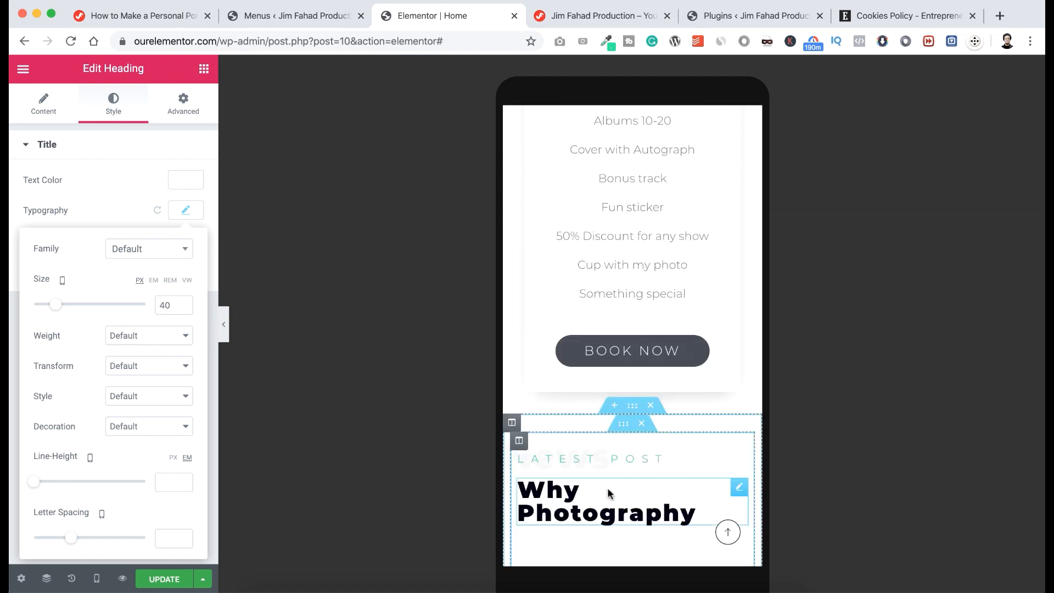
scroll(608, 487, "down", 3)
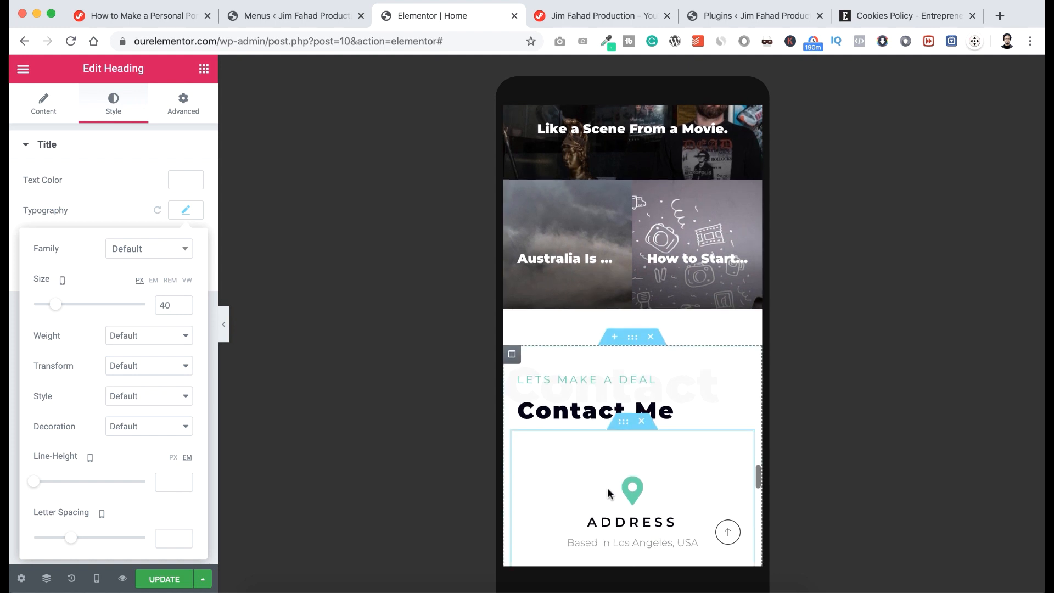
scroll(608, 486, "down", 4)
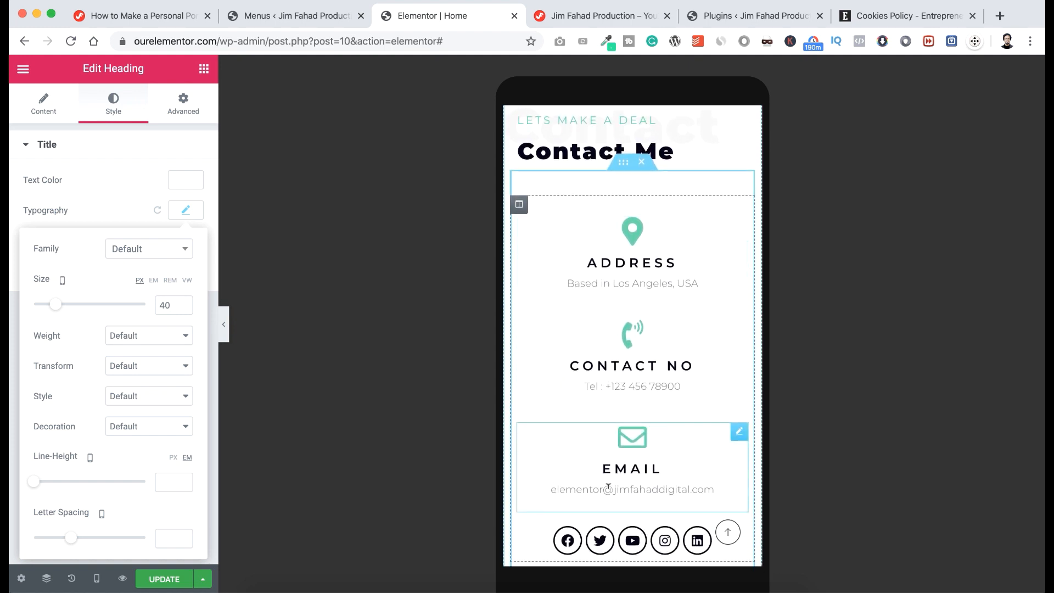
scroll(609, 487, "down", 7)
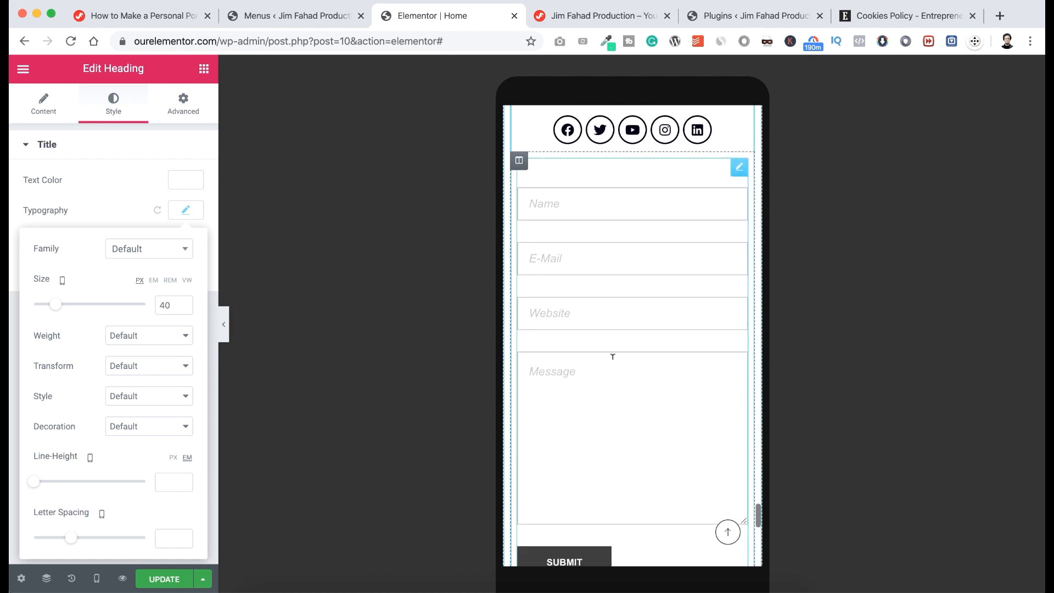
scroll(615, 427, "down", 5)
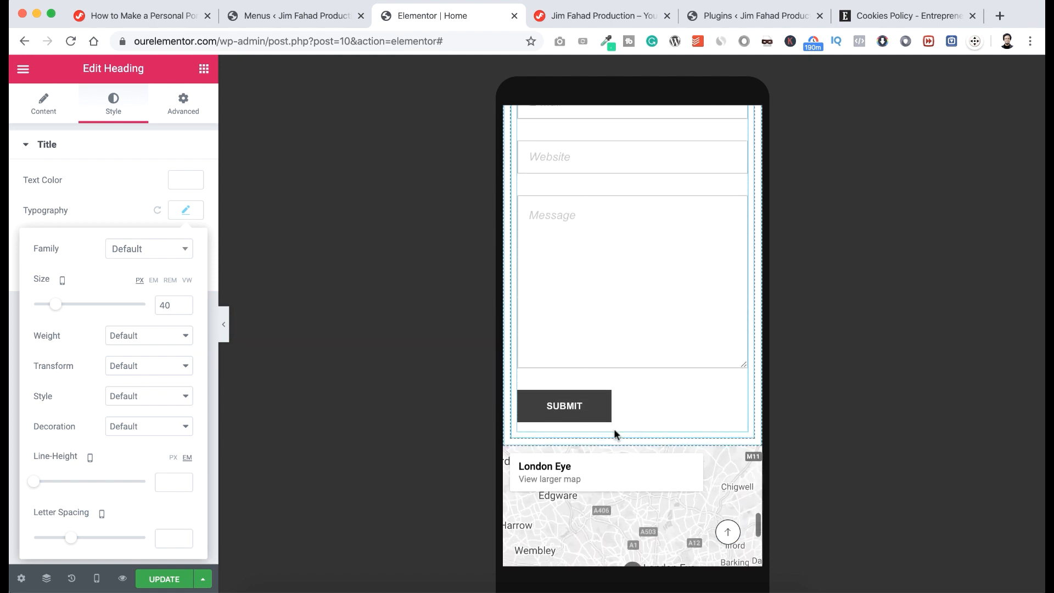
scroll(615, 434, "down", 3)
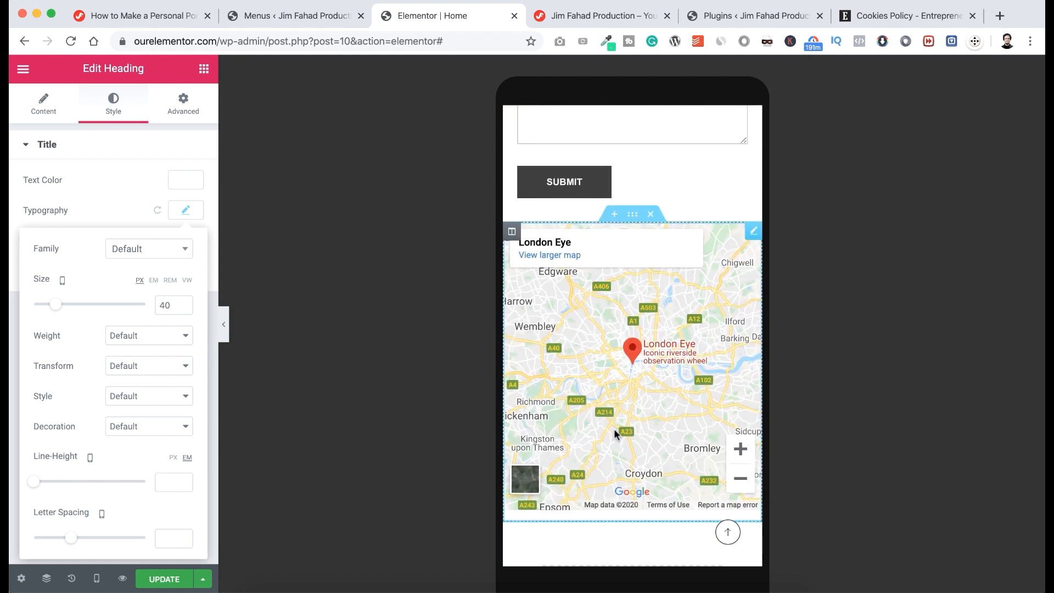
scroll(634, 374, "up", 15)
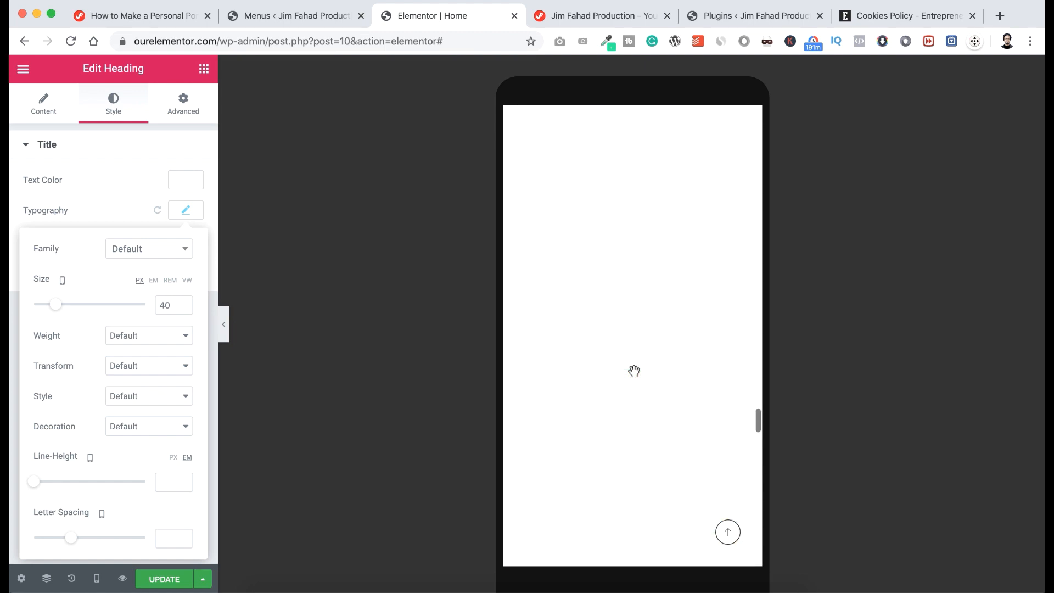
scroll(634, 372, "up", 15)
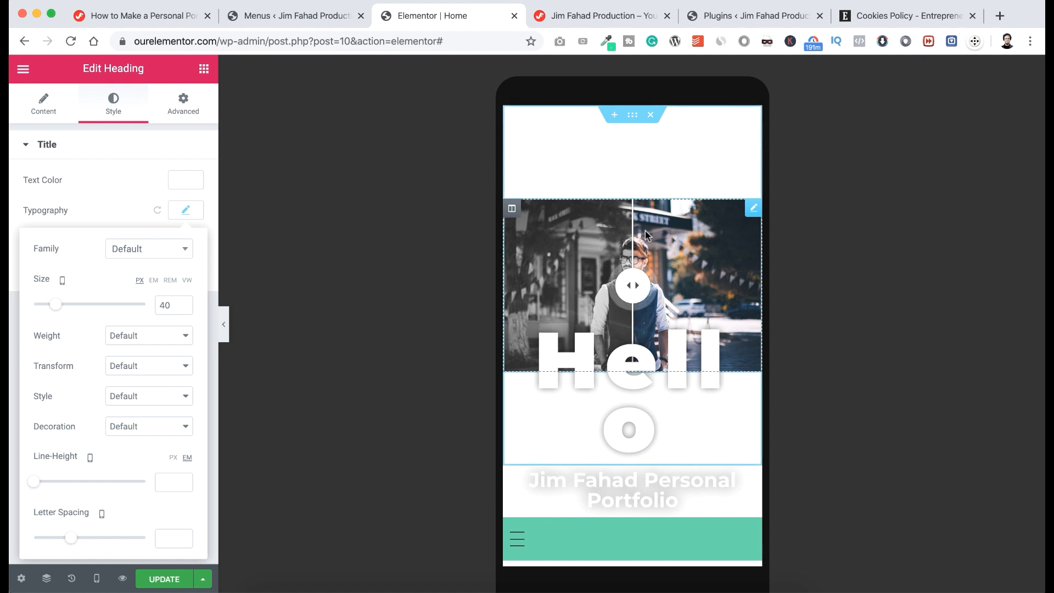
Set the Hello hero section's mobile minimum height to 0.
left_click(632, 117)
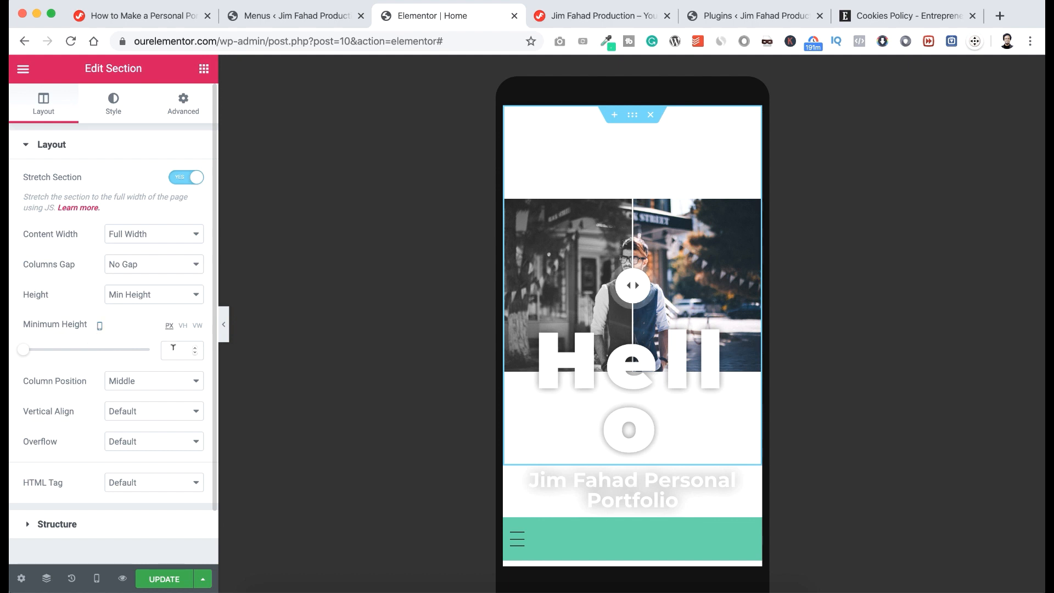
left_click(172, 347)
type("0")
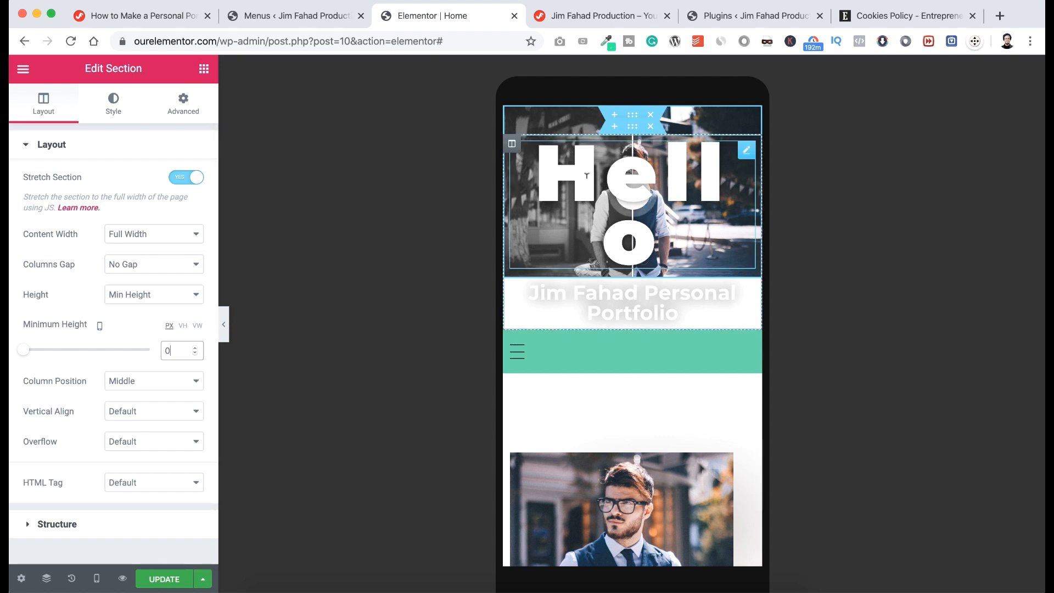
left_click(587, 176)
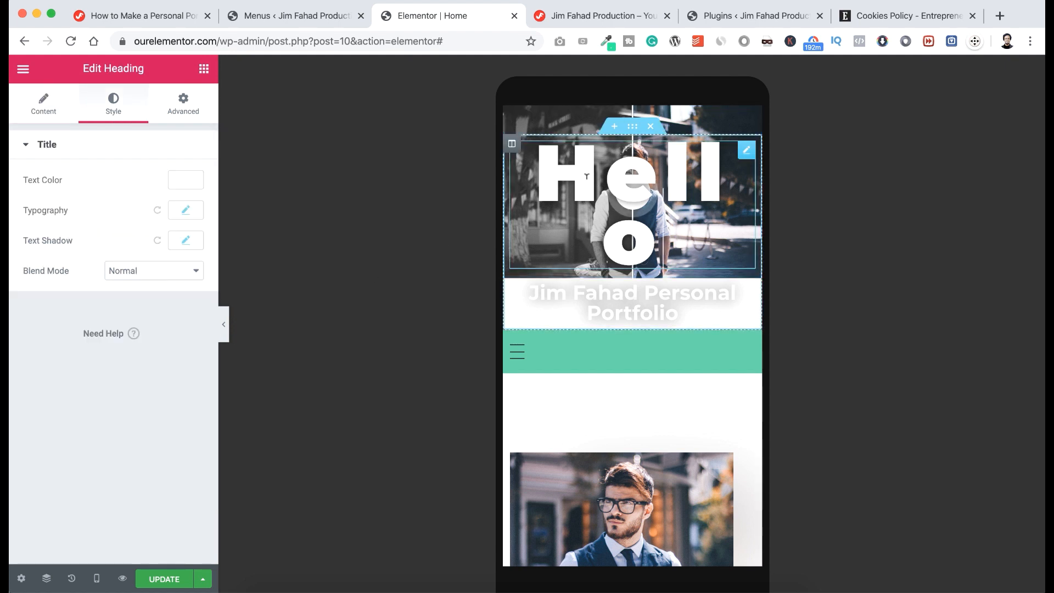
Set the Hello heading's mobile typography size to 80 px.
left_click(187, 211)
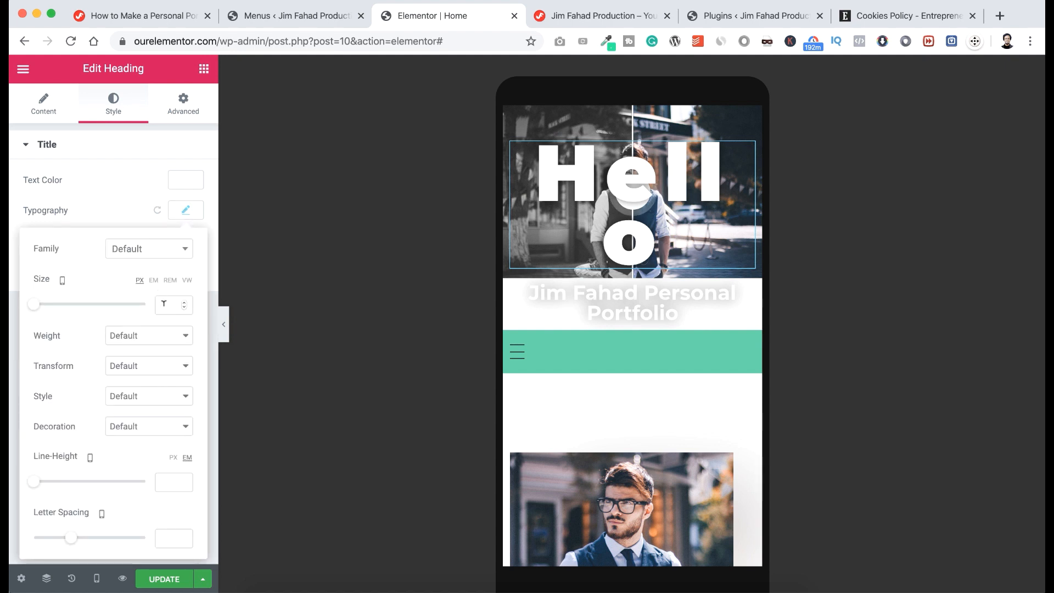
key("super+z")
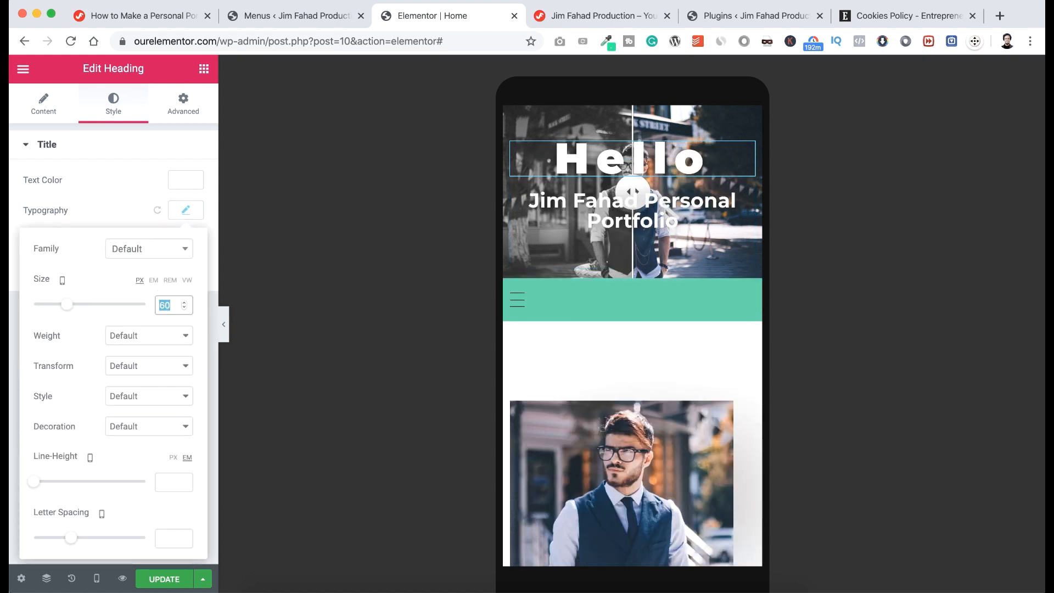
type("80")
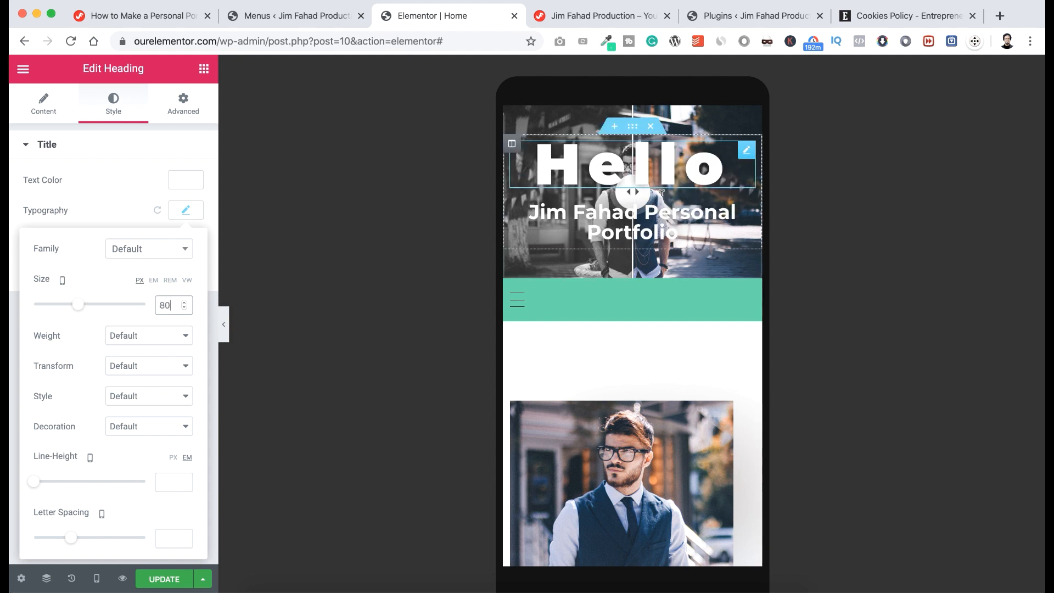
left_click(632, 128)
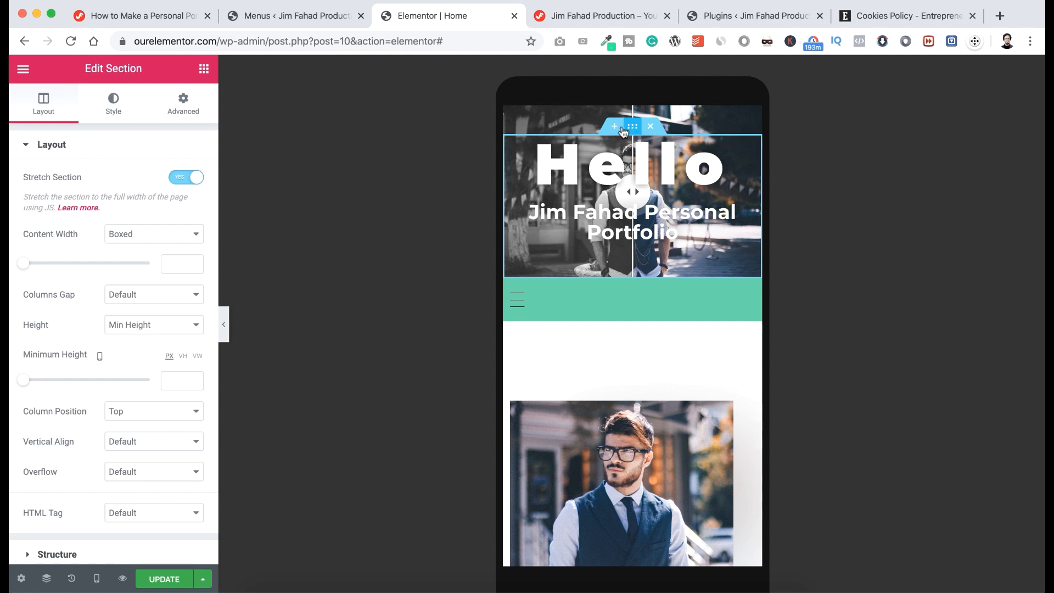
Unlink the hero section's mobile margin and padding, giving 0 margins and 20 px top padding.
left_click(189, 107)
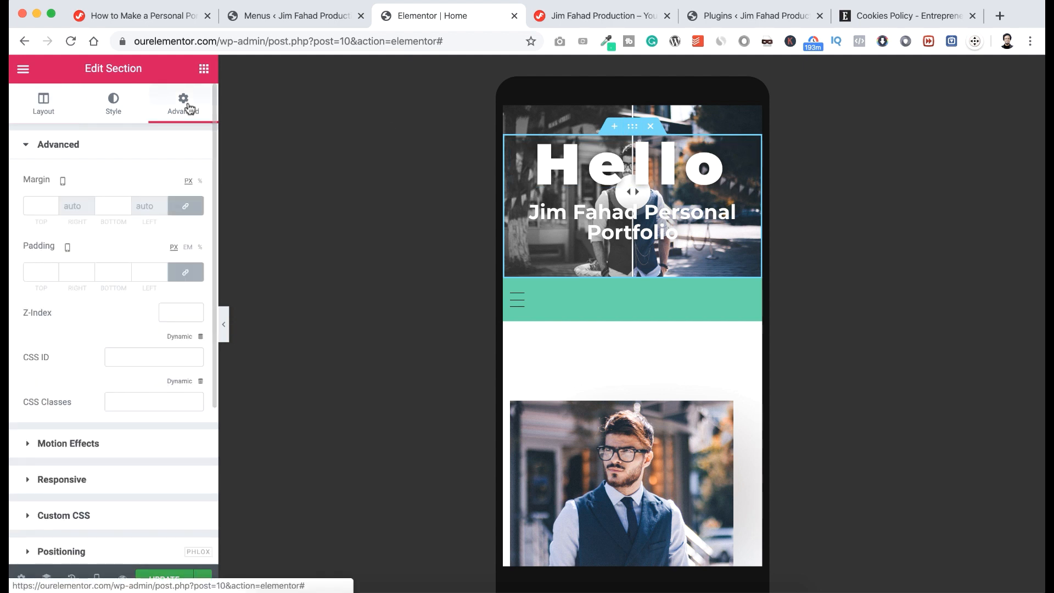
left_click(188, 206)
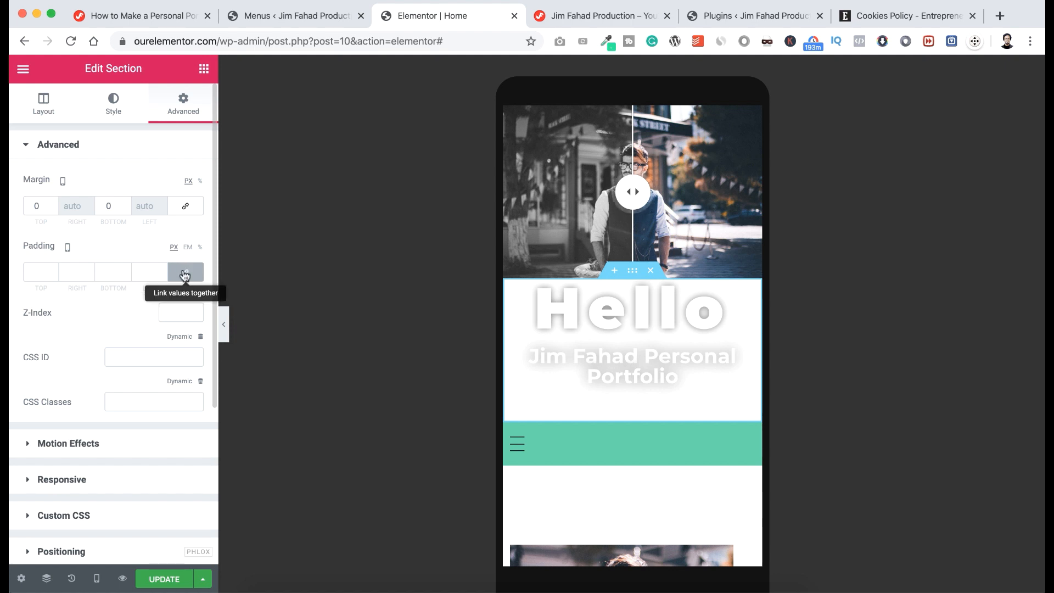
left_click(185, 274)
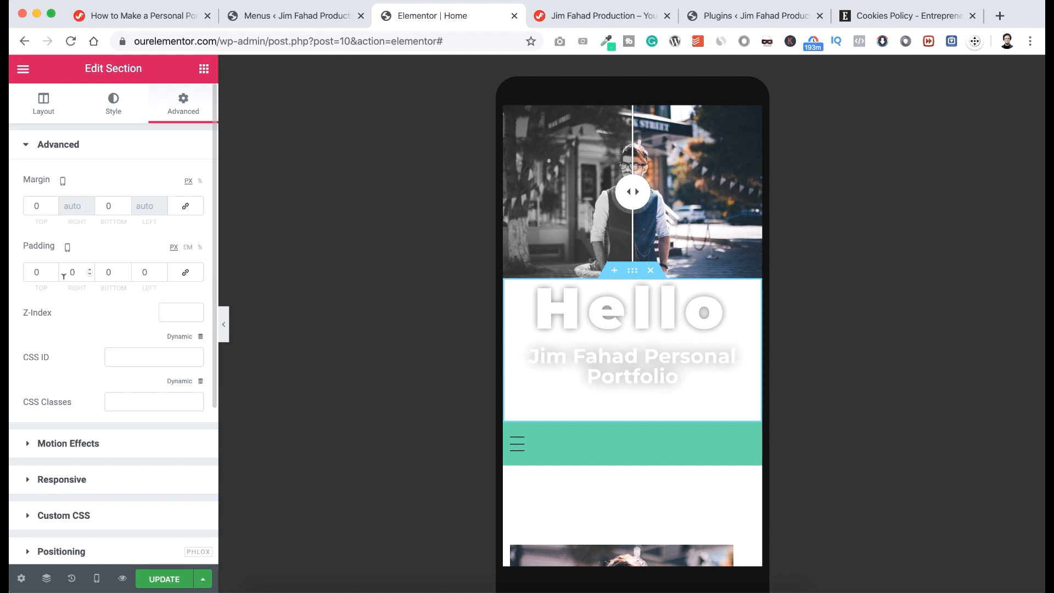
left_click(35, 271)
type("2")
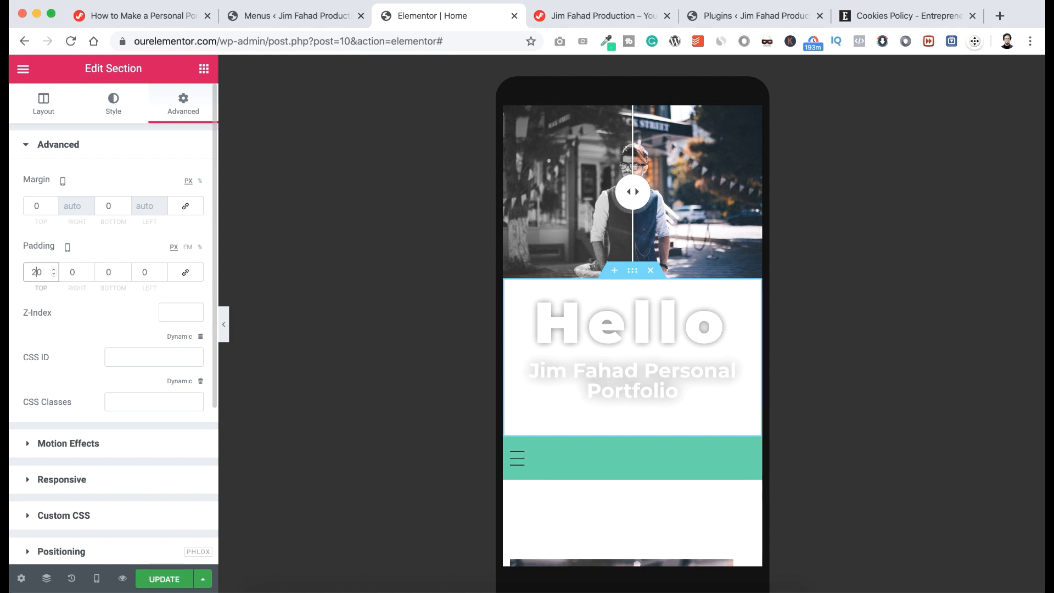
left_click(179, 103)
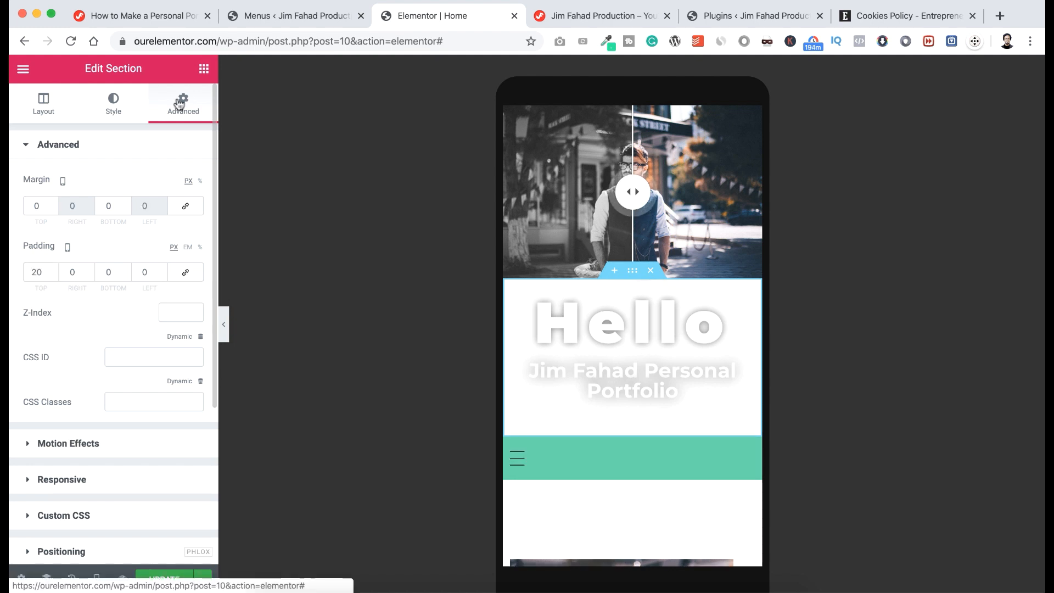
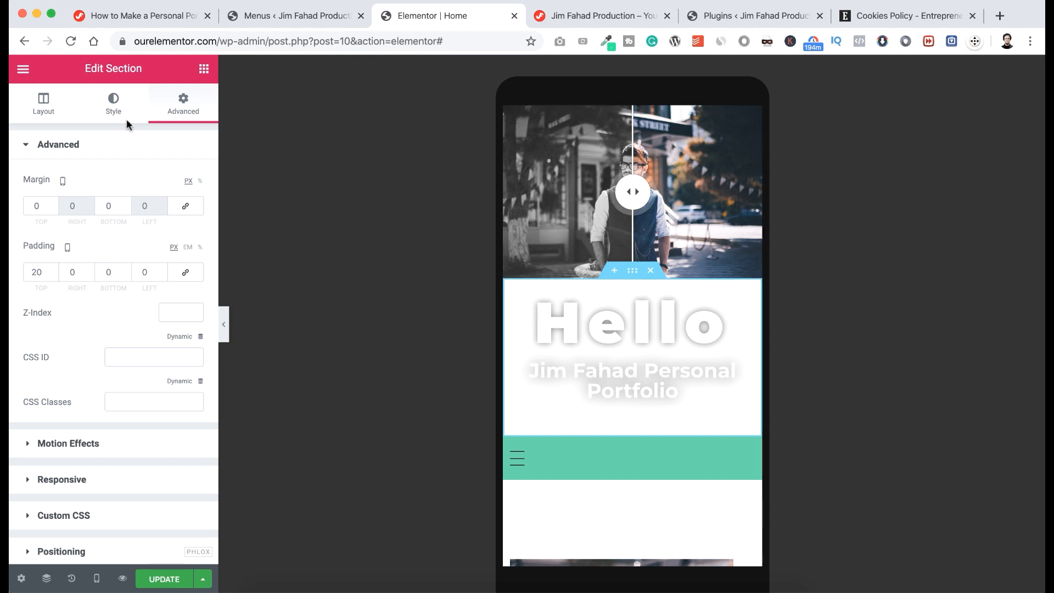
Upload the phn-bg image and insert it as the mobile Hello section's background.
left_click(106, 105)
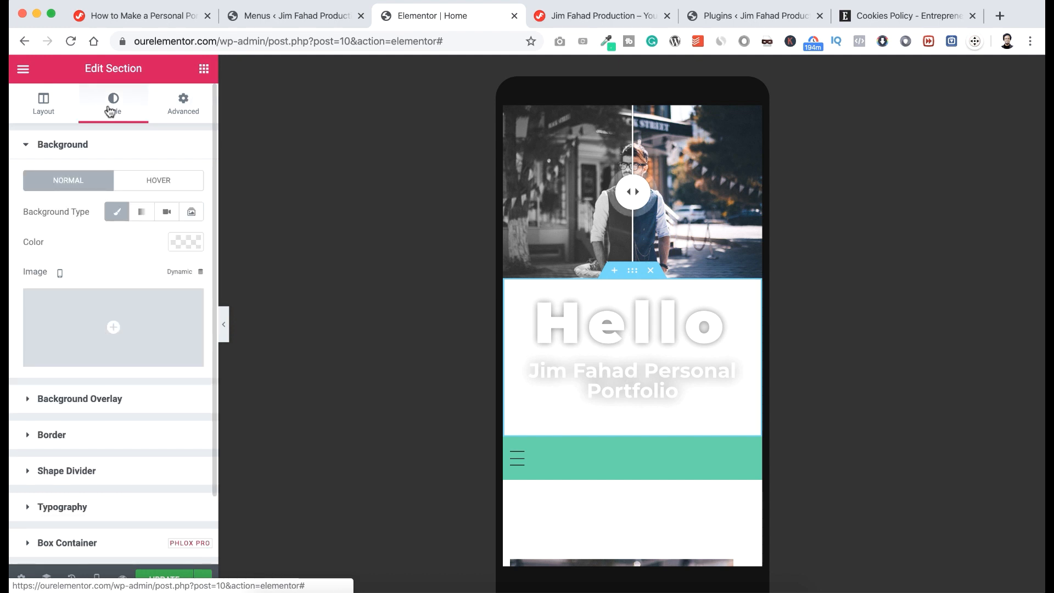
mouse_move(102, 317)
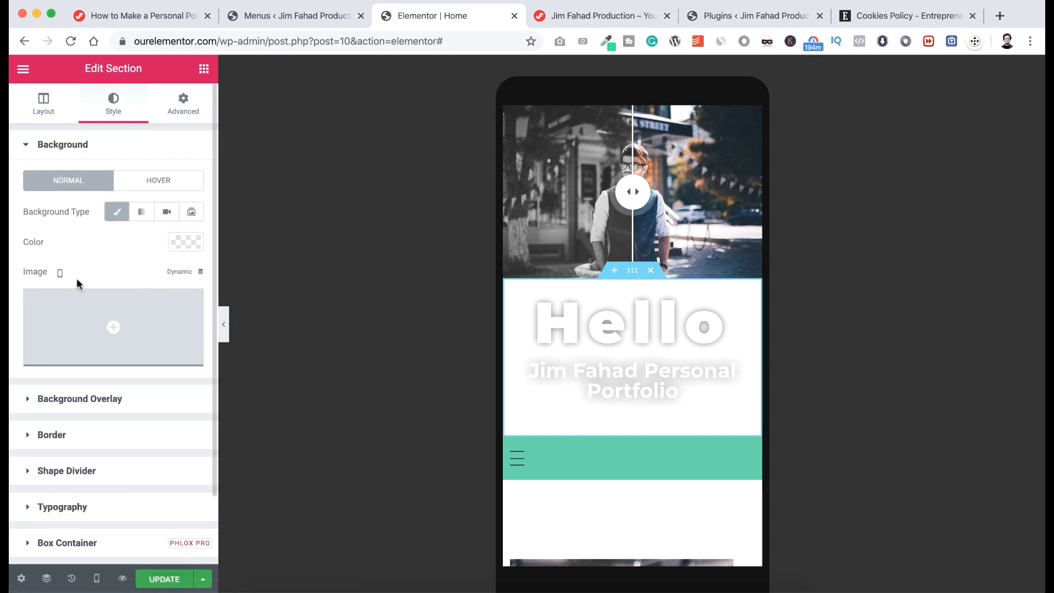
left_click(110, 328)
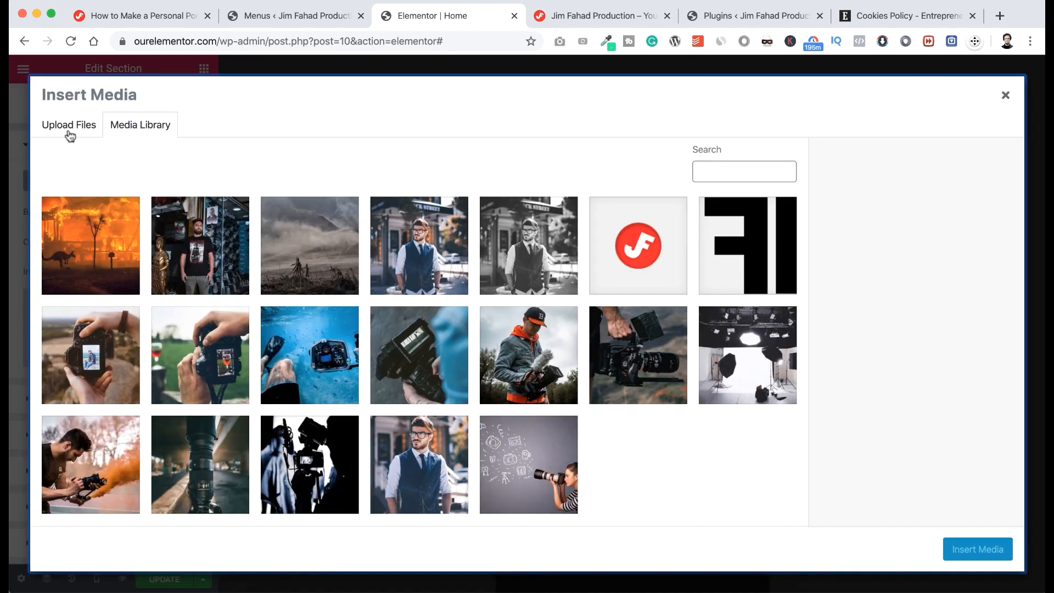
left_click(70, 127)
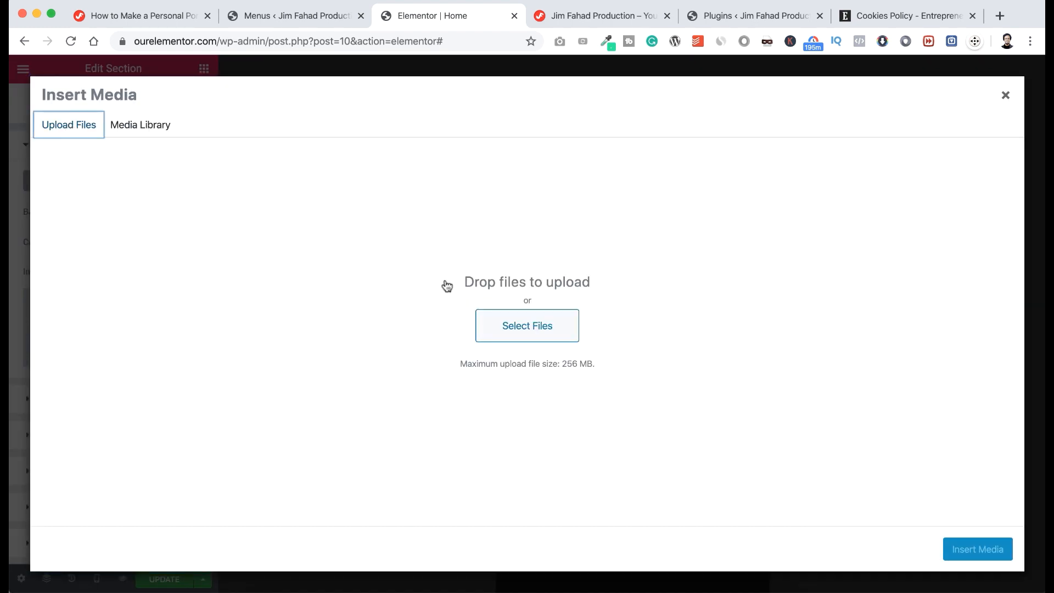
left_click(487, 331)
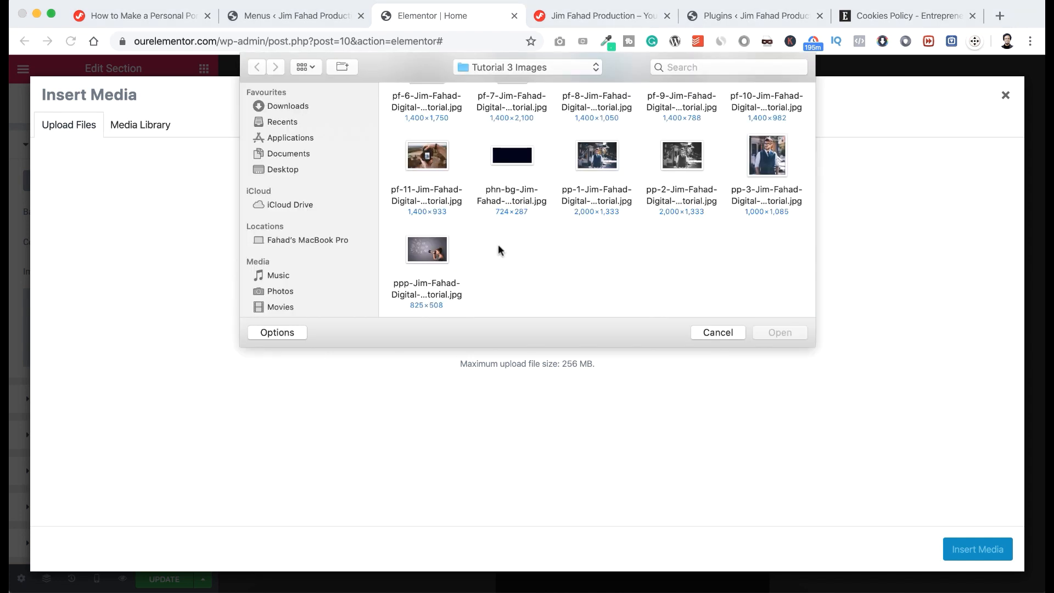
left_click(512, 160)
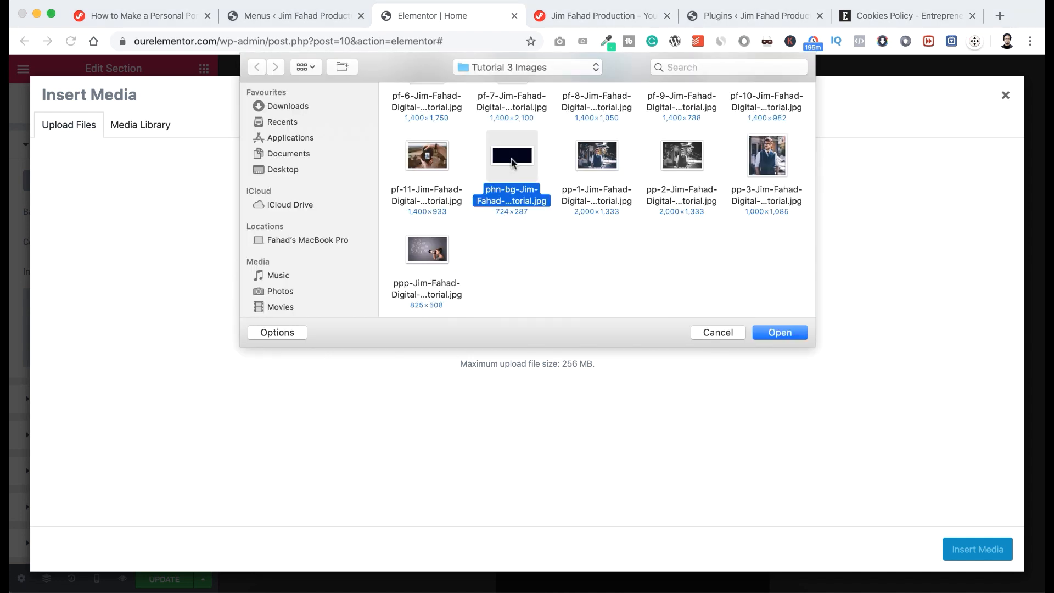
left_click(772, 330)
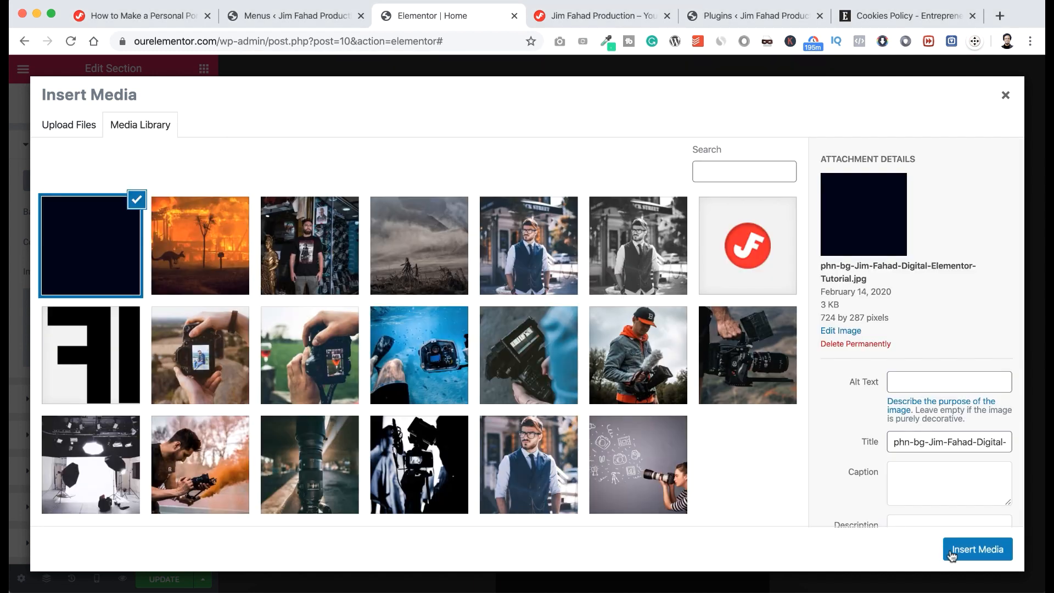
left_click(953, 556)
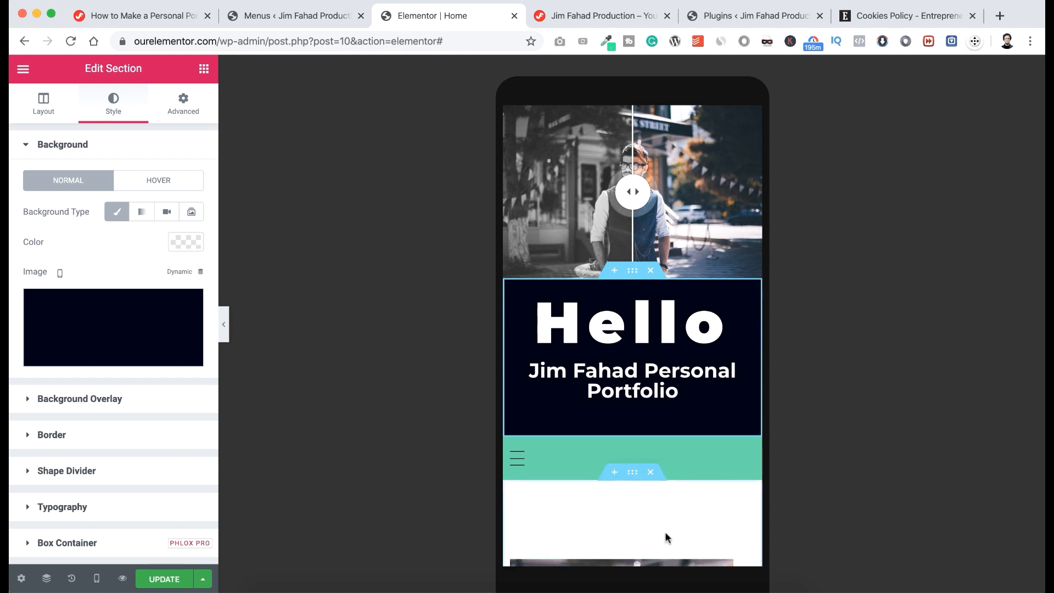
Test the mobile burger navigation menu by opening and closing it.
scroll(665, 528, "down", 4)
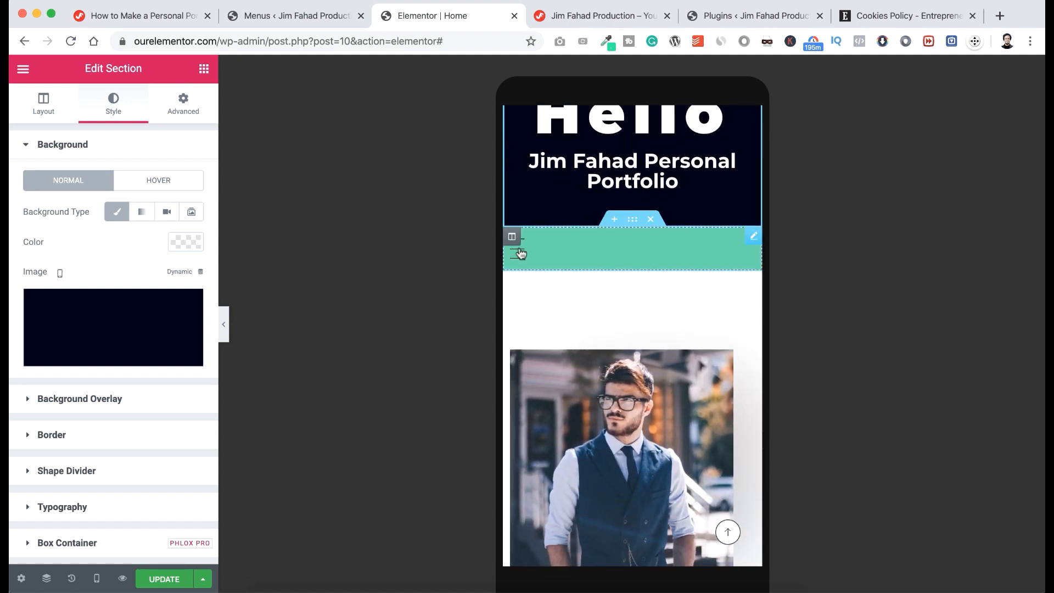
left_click(523, 257)
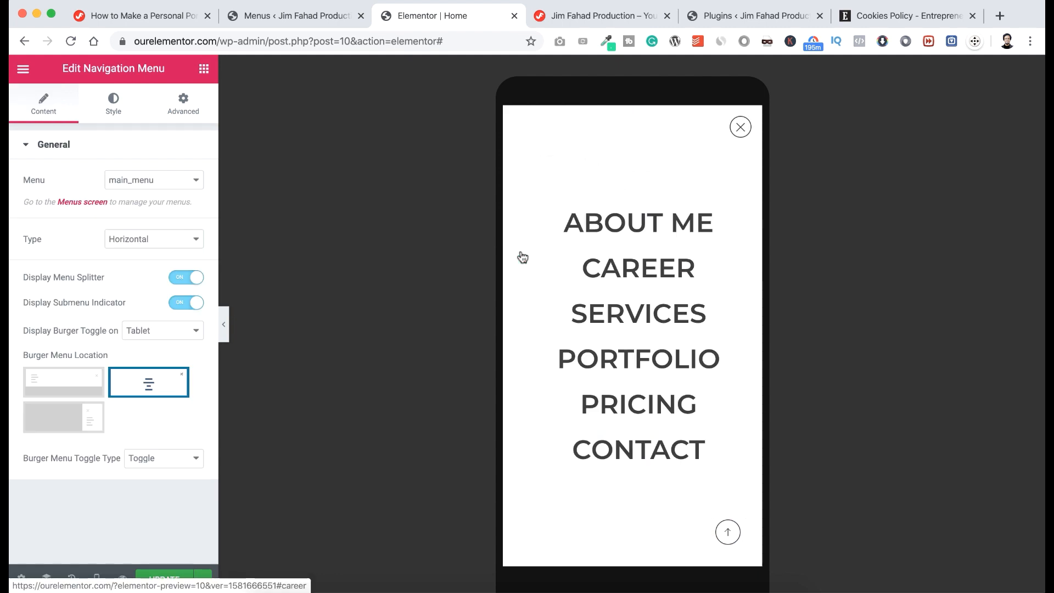
left_click(740, 129)
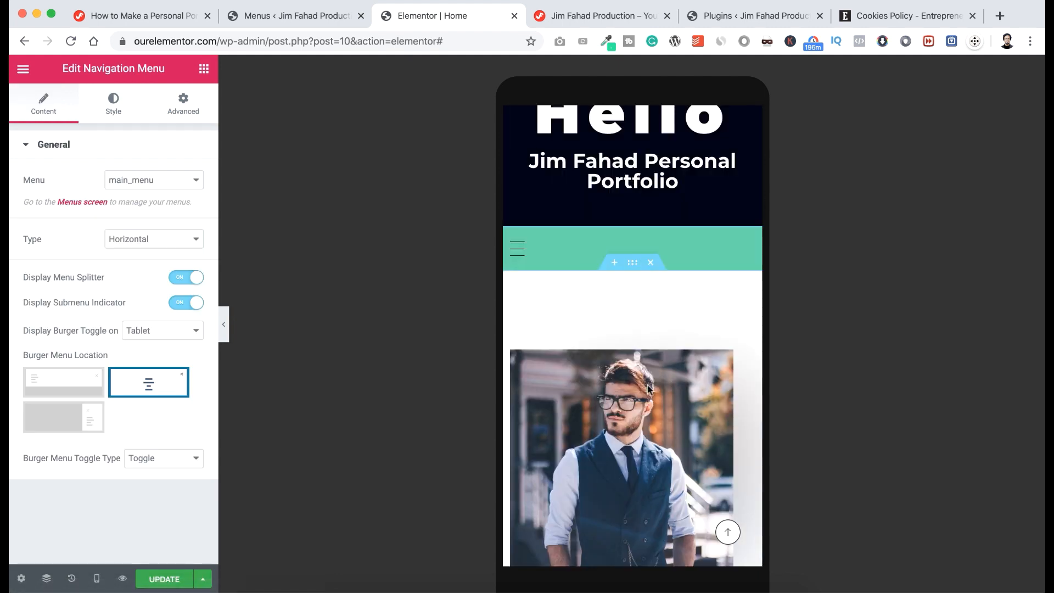
Review the rest of the mobile page, save it with Update, and show the editor's main menu.
scroll(647, 393, "down", 4)
scroll(647, 393, "down", 10)
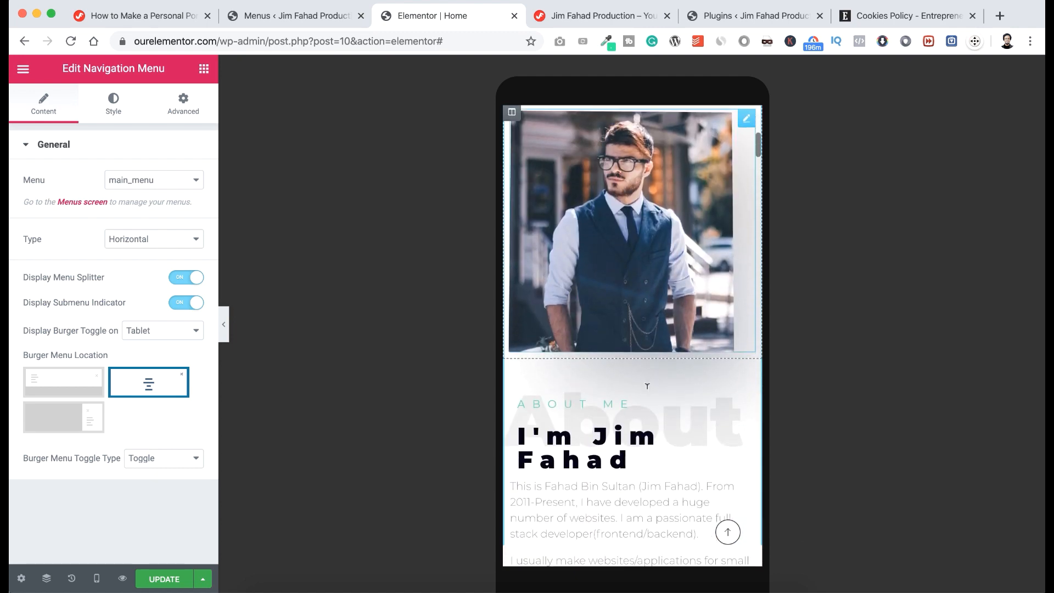
scroll(637, 491, "down", 15)
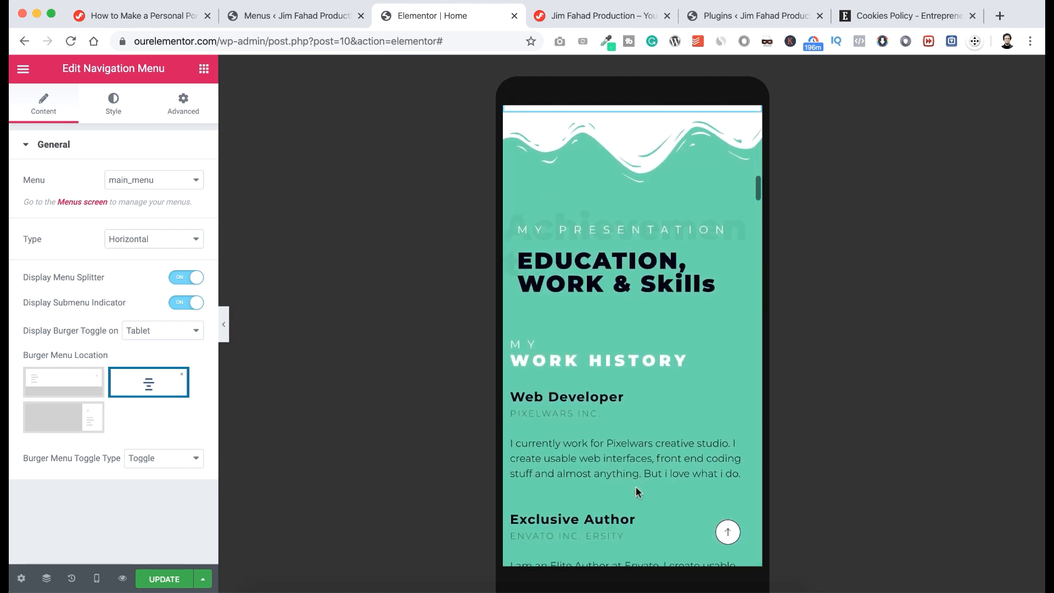
scroll(636, 491, "down", 10)
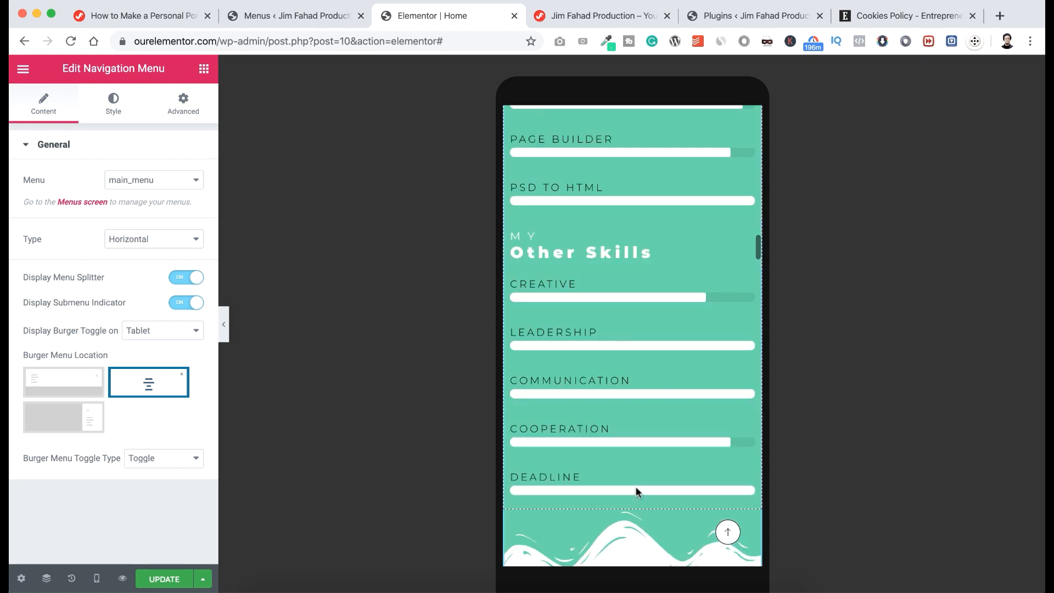
scroll(636, 486, "down", 6)
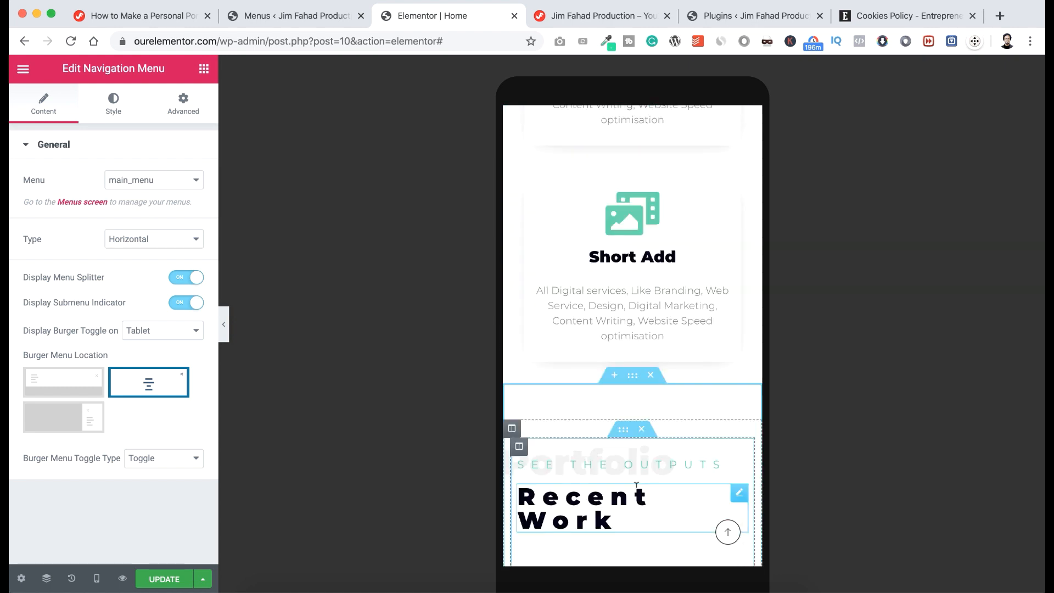
left_click(164, 579)
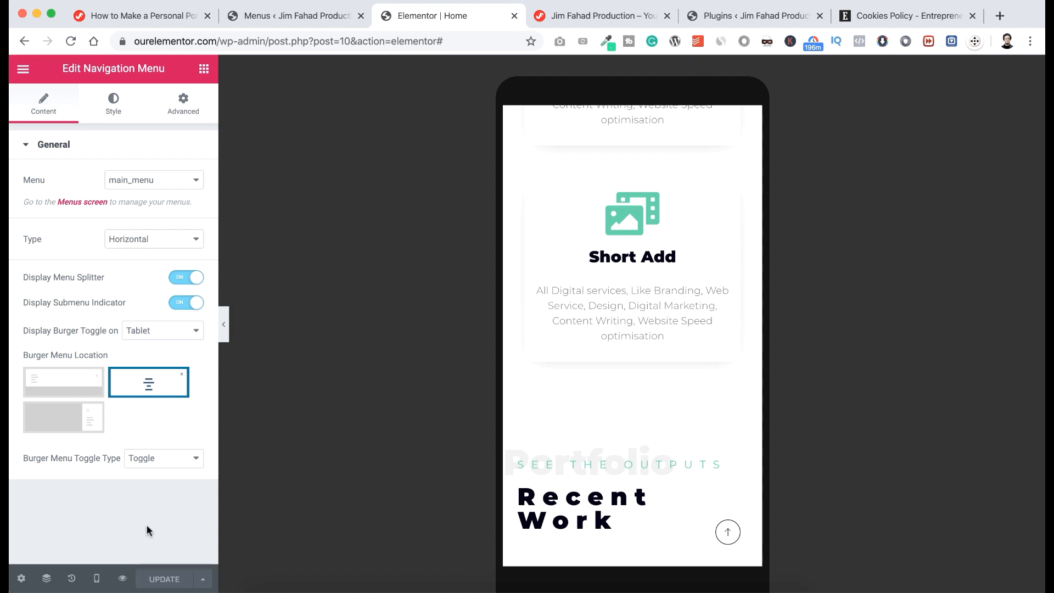
left_click(23, 70)
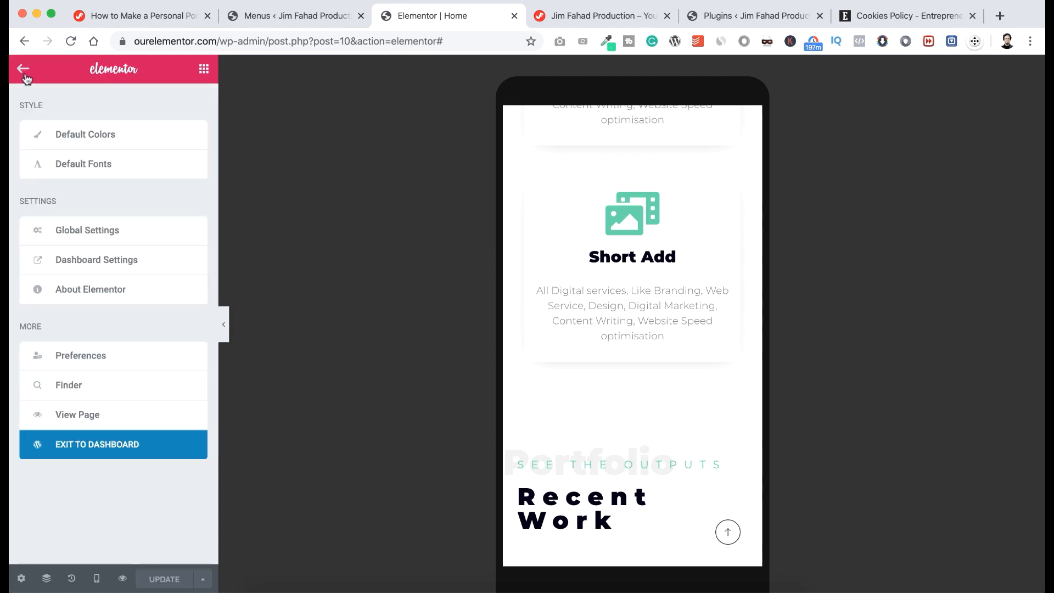
Exit the editor to the dashboard and visit the live homepage via the site name.
left_click(94, 445)
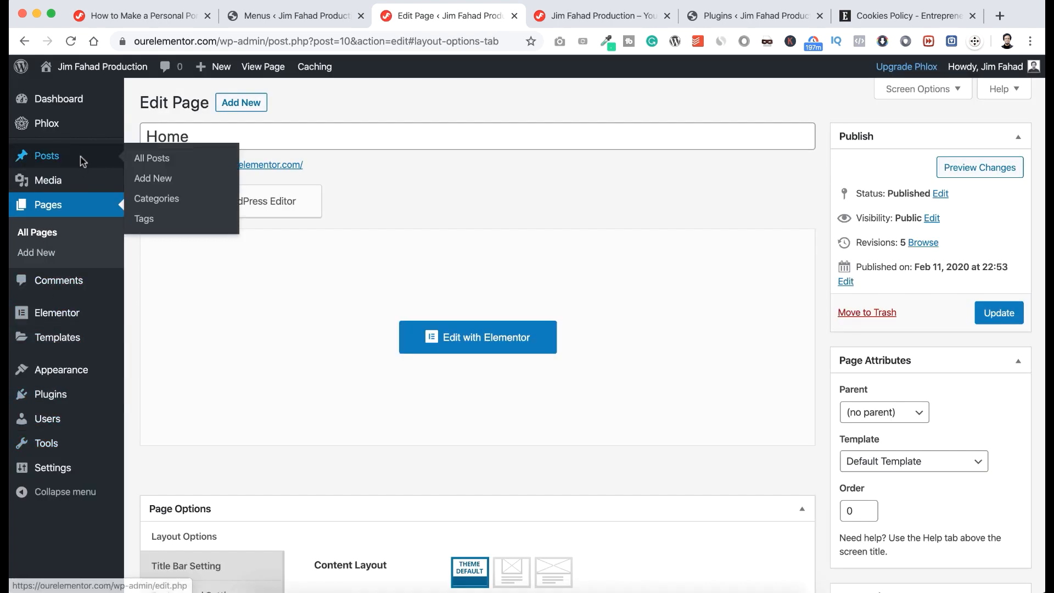
mouse_move(93, 65)
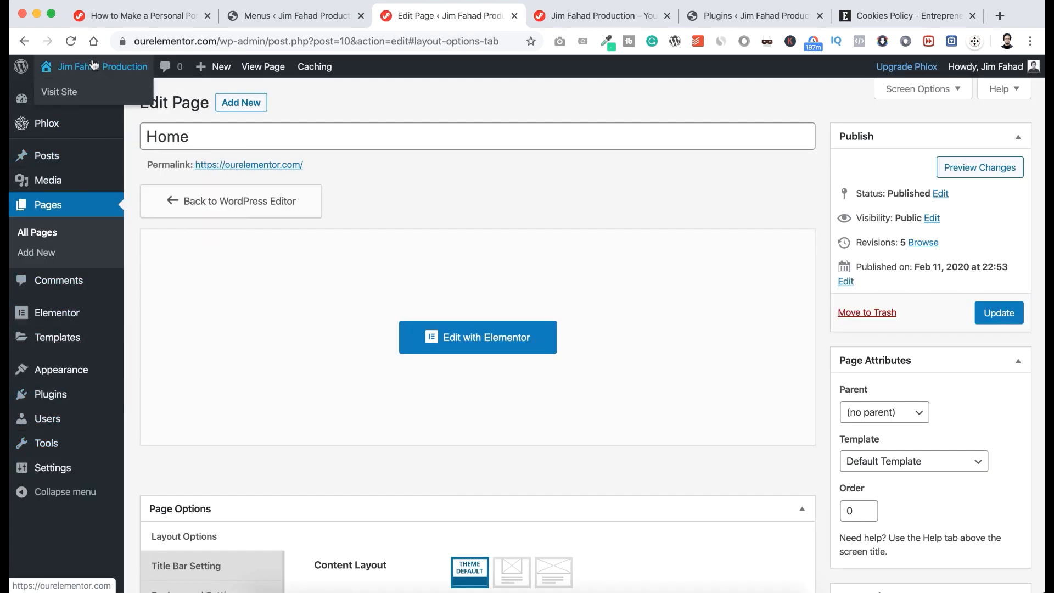
left_click(72, 95)
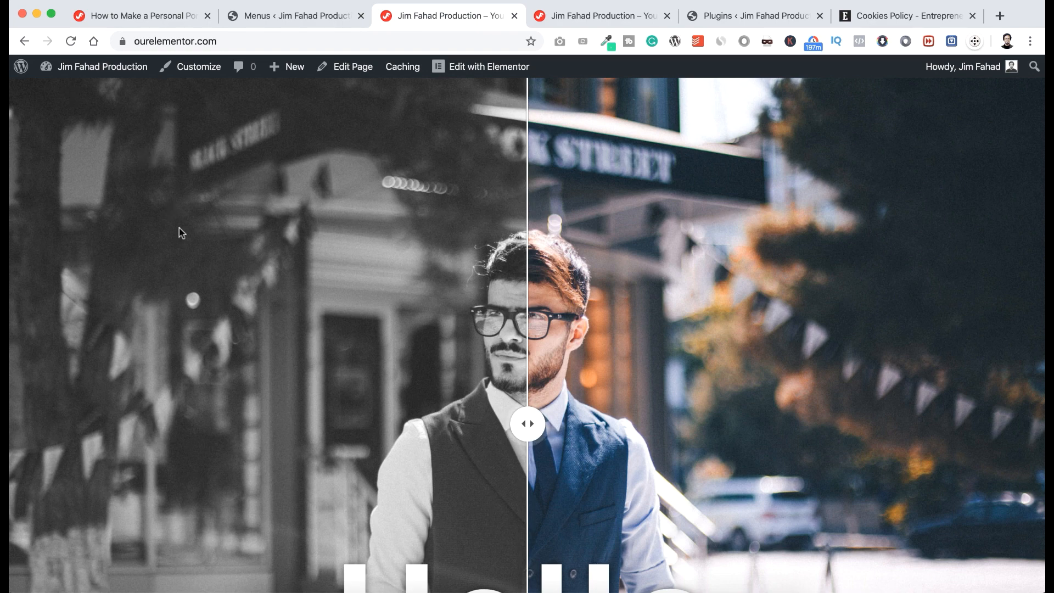
scroll(179, 228, "down", 5)
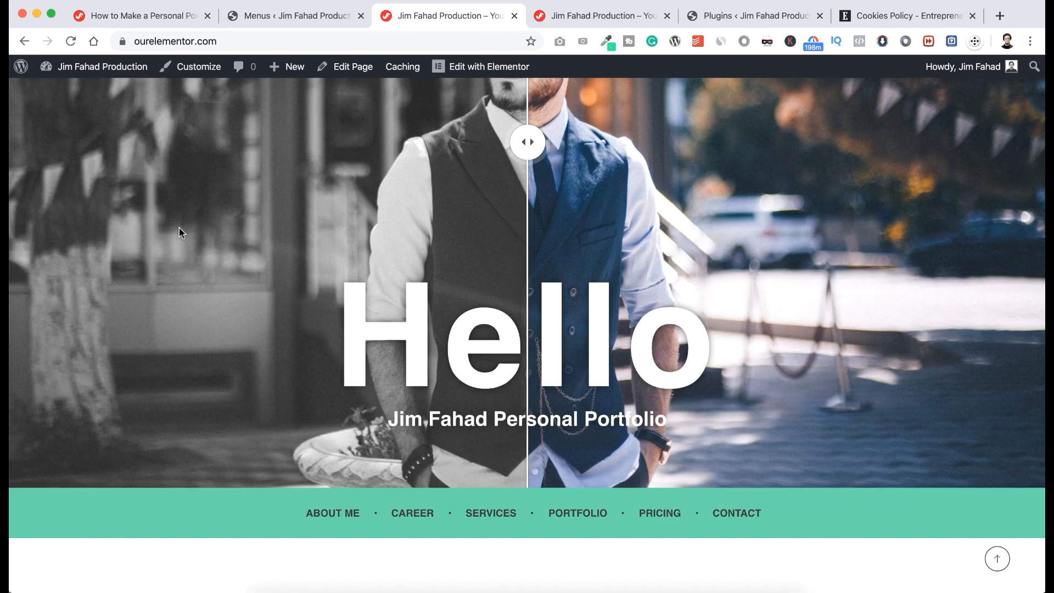
scroll(179, 228, "down", 8)
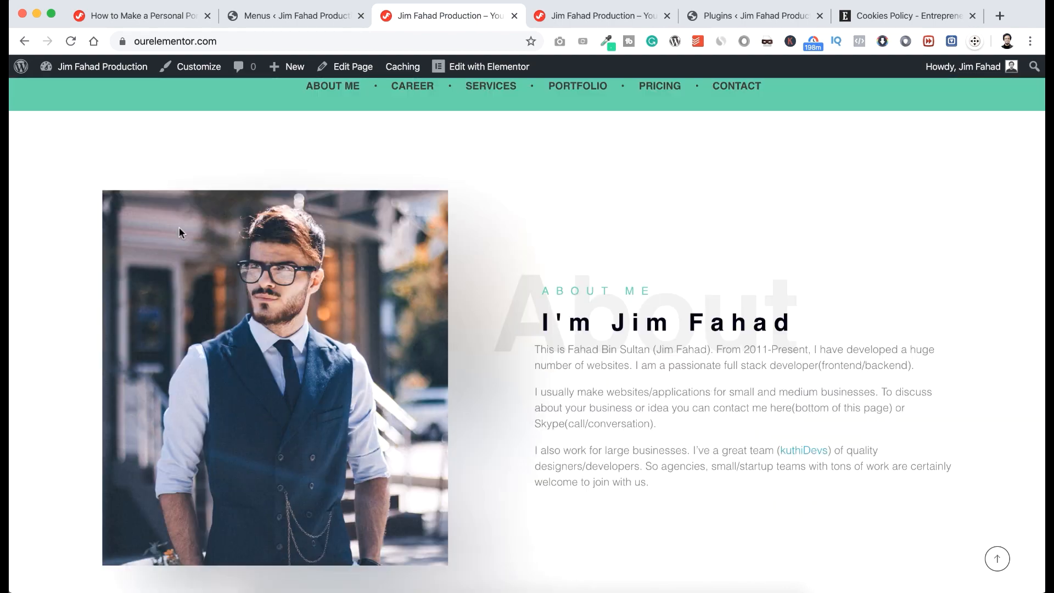
scroll(178, 231, "down", 7)
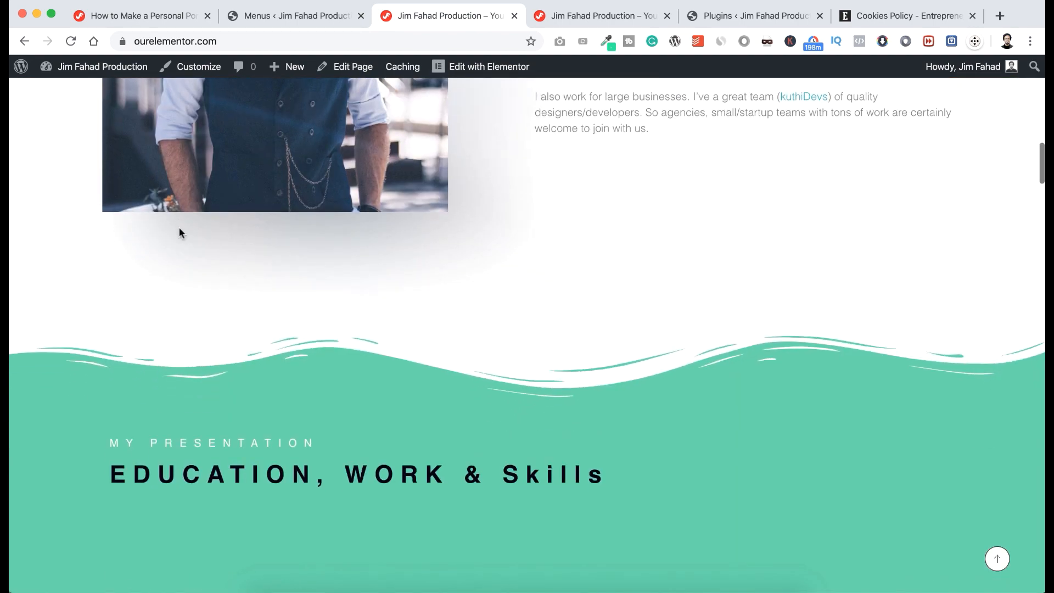
scroll(179, 228, "down", 5)
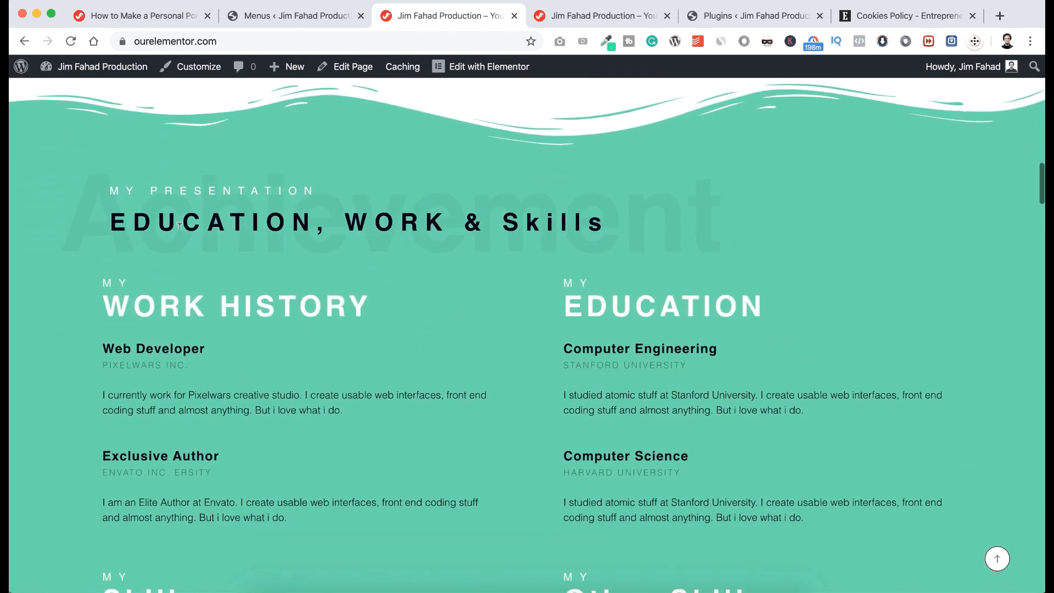
scroll(179, 227, "down", 11)
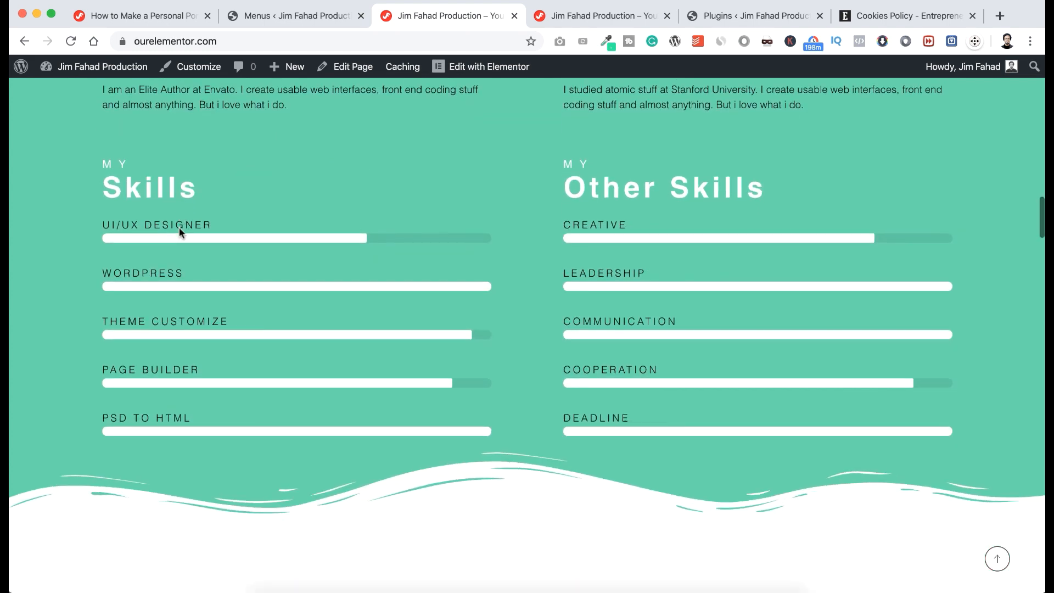
scroll(179, 227, "down", 5)
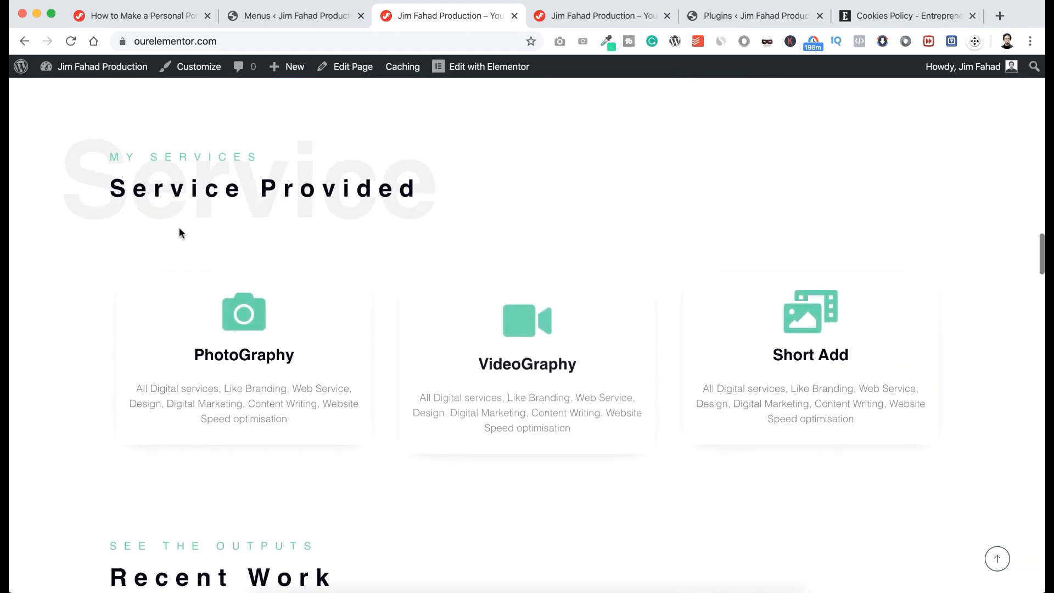
scroll(179, 229, "down", 7)
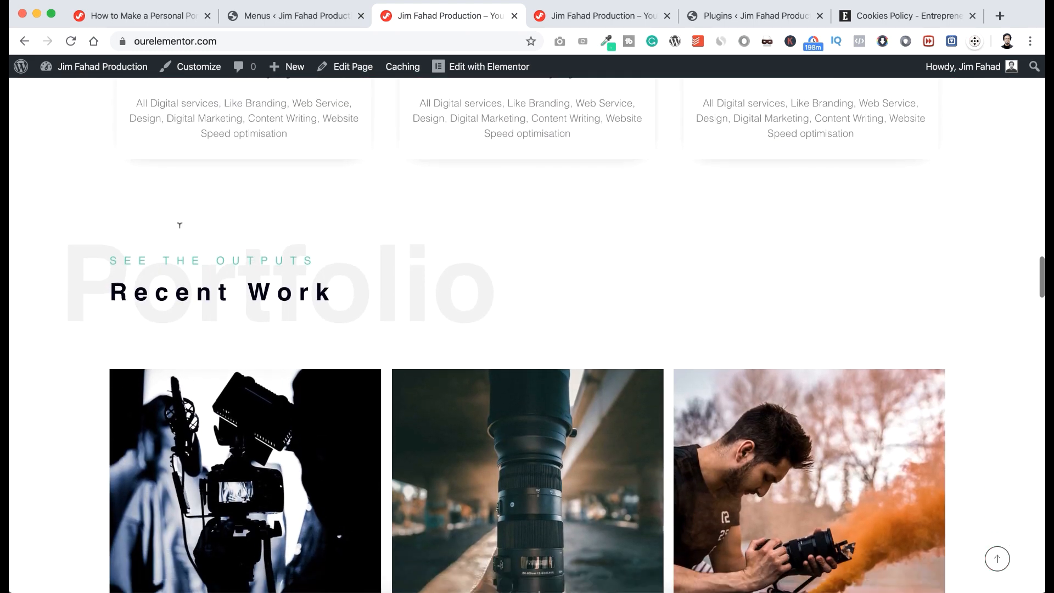
scroll(180, 226, "down", 11)
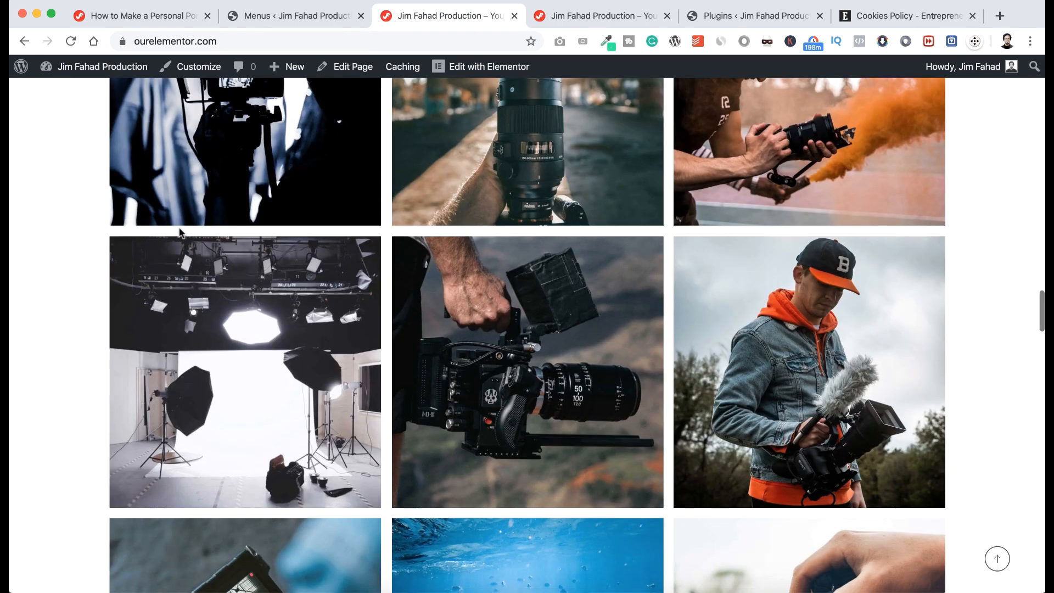
scroll(179, 228, "down", 12)
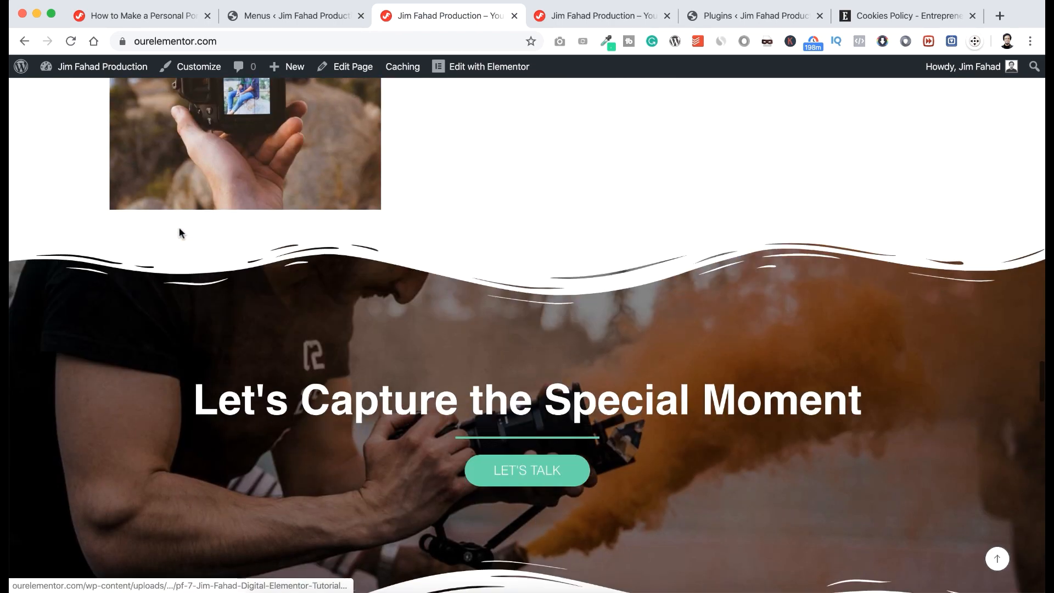
scroll(179, 228, "down", 8)
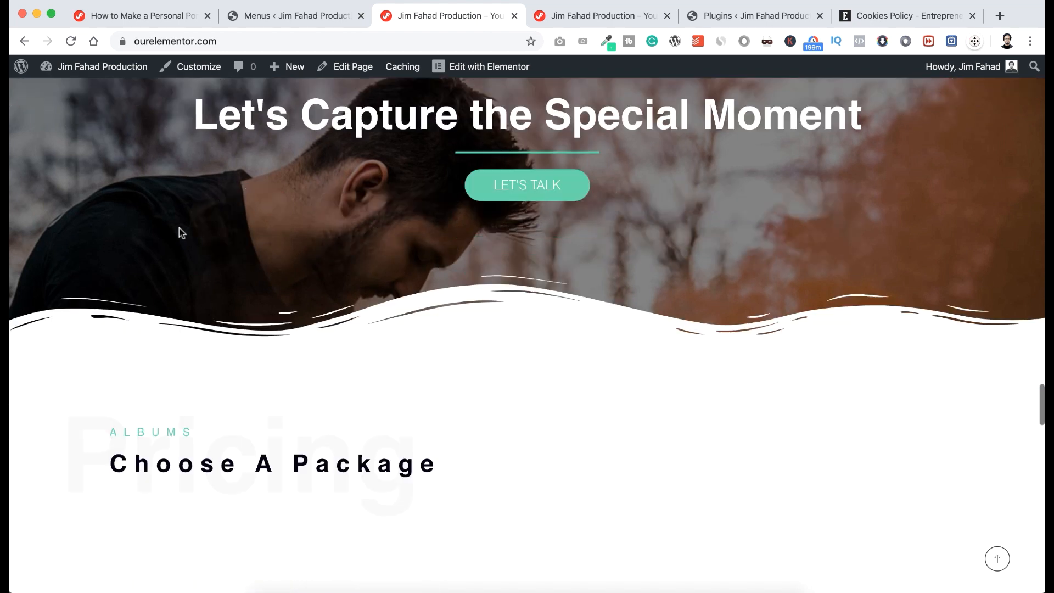
scroll(179, 229, "down", 2)
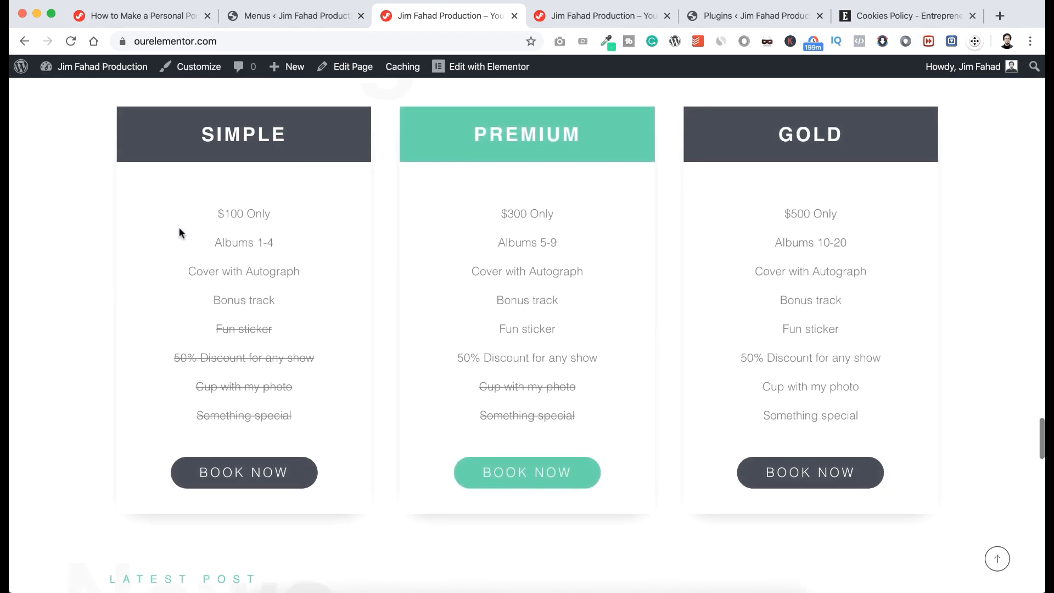
scroll(179, 228, "down", 5)
scroll(180, 232, "down", 5)
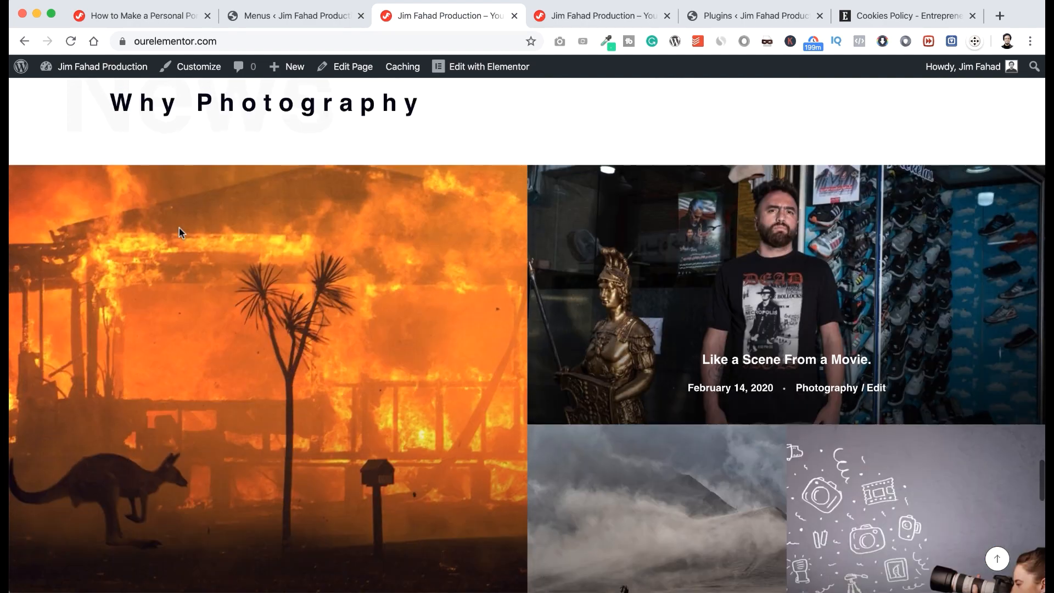
scroll(180, 234, "down", 5)
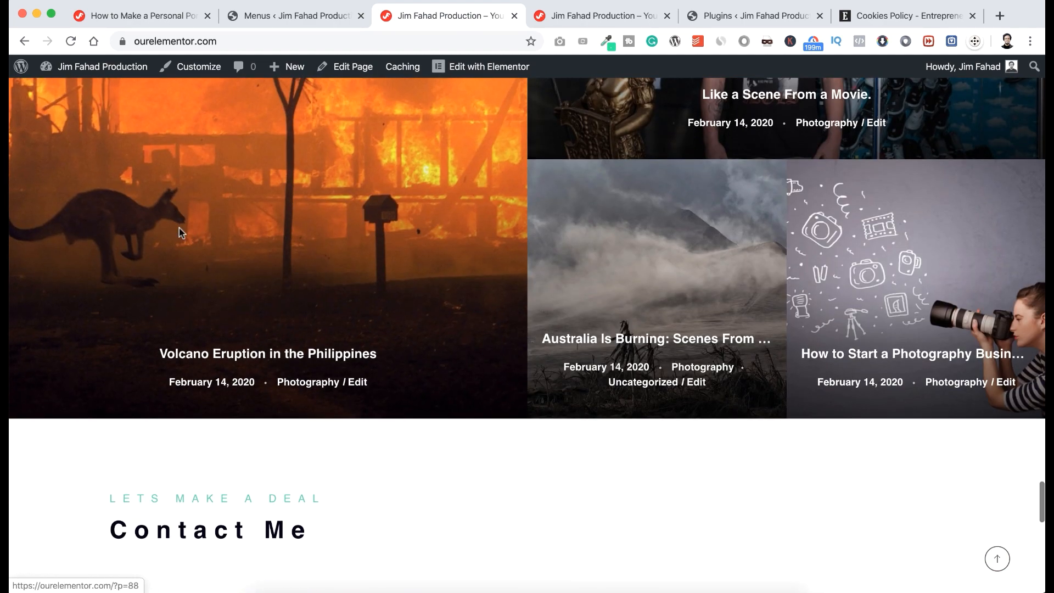
scroll(181, 233, "down", 3)
scroll(179, 228, "down", 9)
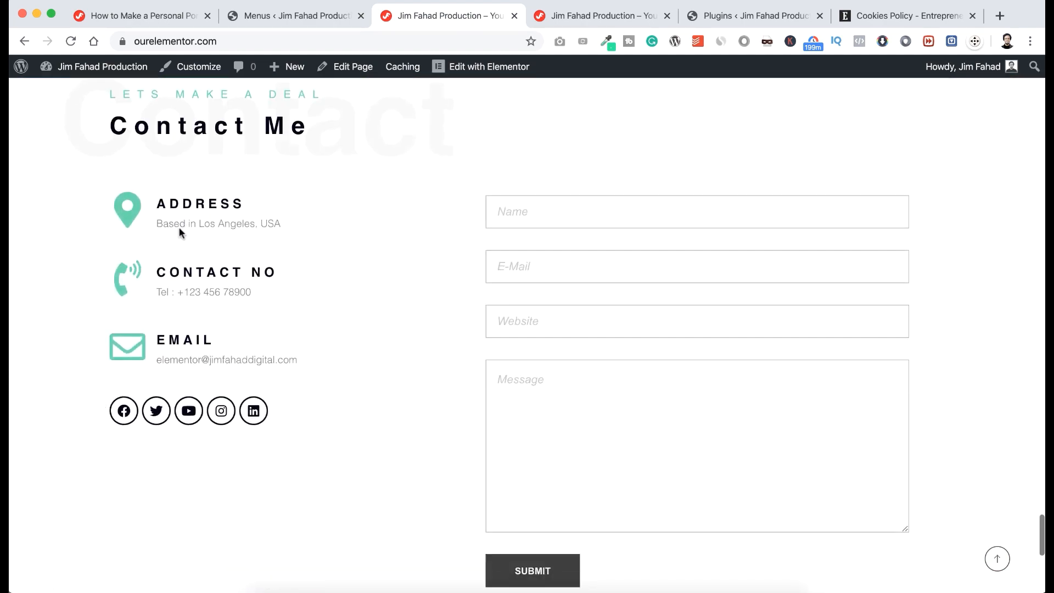
scroll(179, 227, "down", 3)
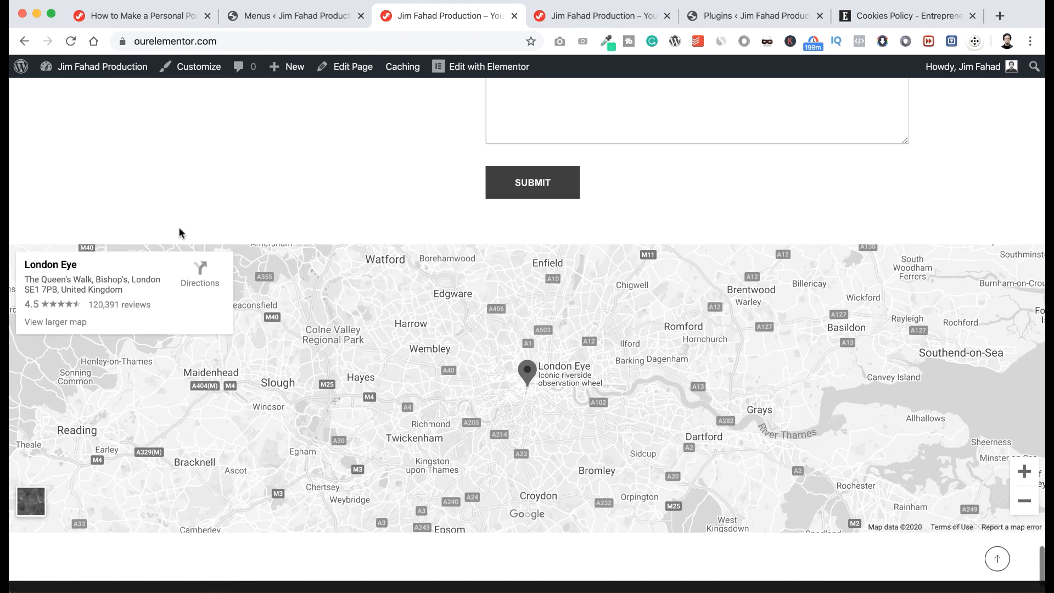
scroll(173, 248, "up", 20)
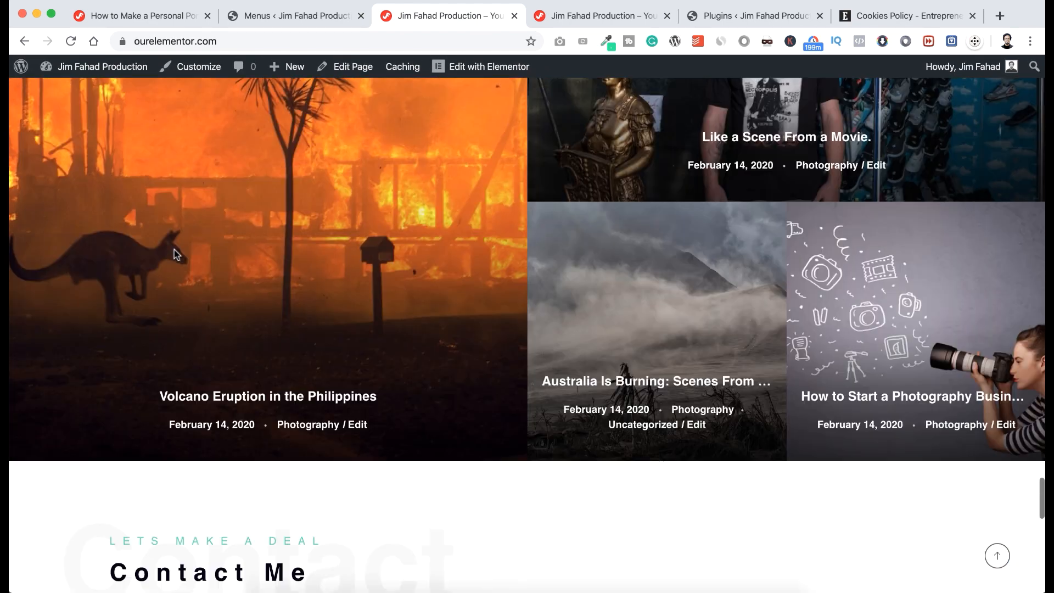
scroll(174, 248, "up", 10)
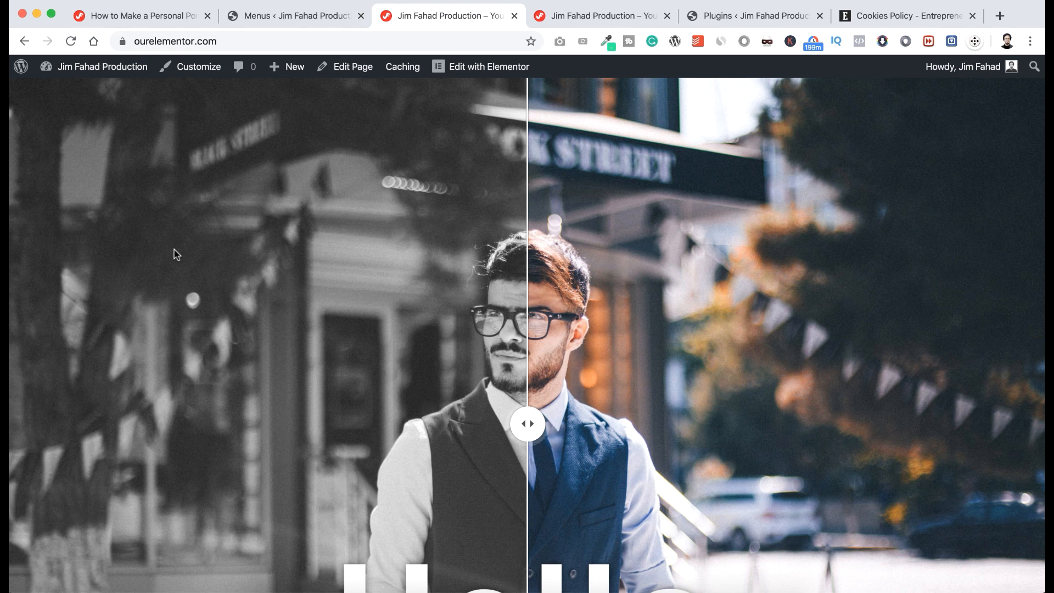